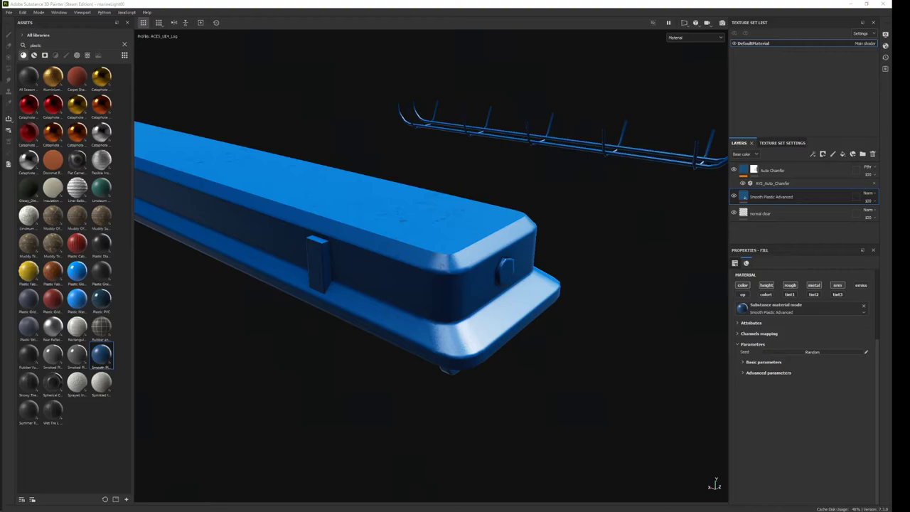
Make the Smooth Plastic Advanced fill neutral grey: hue shift 0.01, saturation 0.02, luminosity 0.40, contrast -0.22.
left_click_drag(528, 297, 518, 329, "alt")
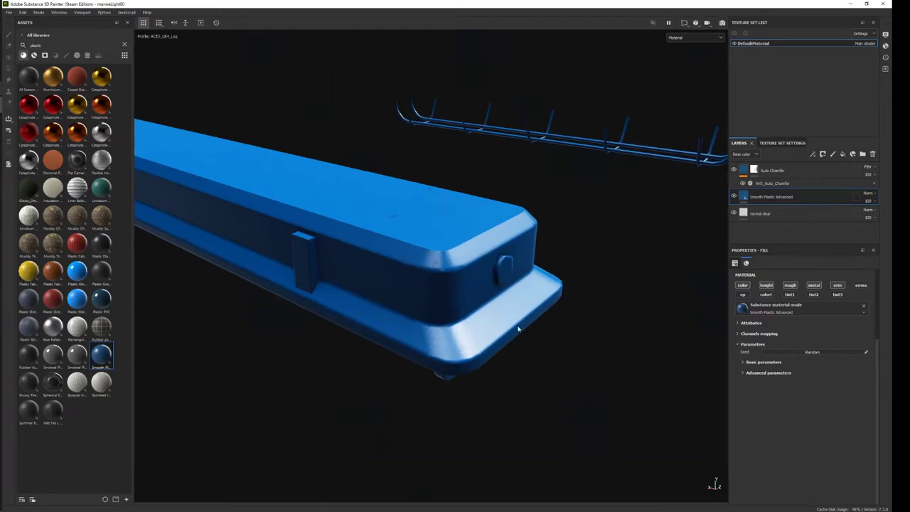
left_click(761, 362)
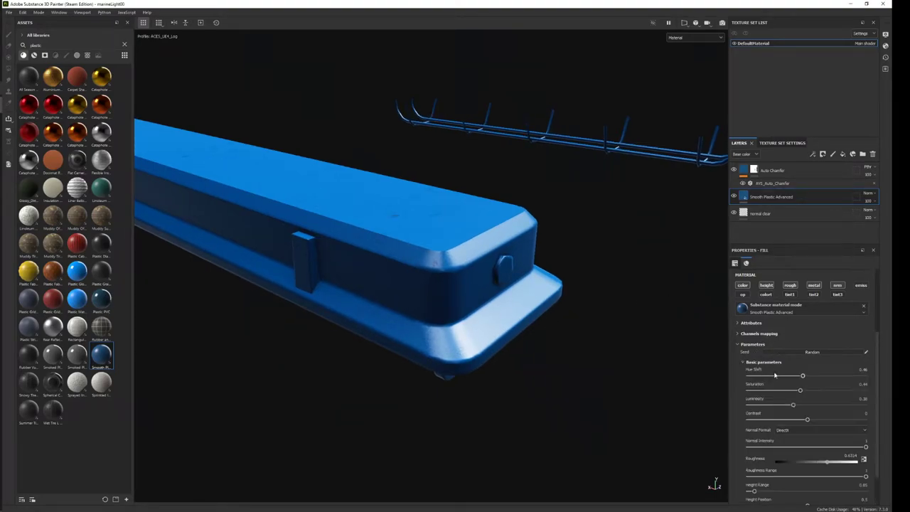
scroll(803, 405, "down", 1)
left_click_drag(803, 333, 749, 334)
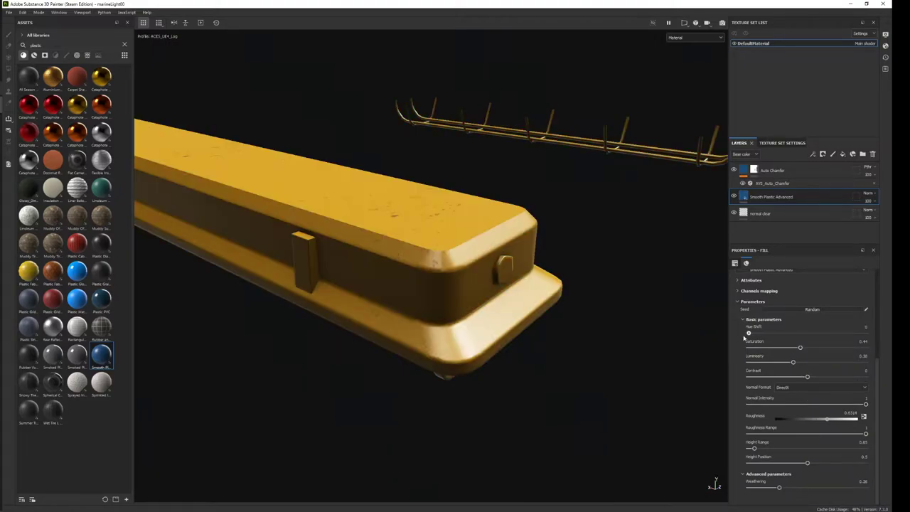
mouse_move(799, 347)
left_mouse_down()
mouse_move(748, 347)
mouse_move(817, 362)
mouse_move(792, 364)
mouse_move(794, 377)
left_mouse_up()
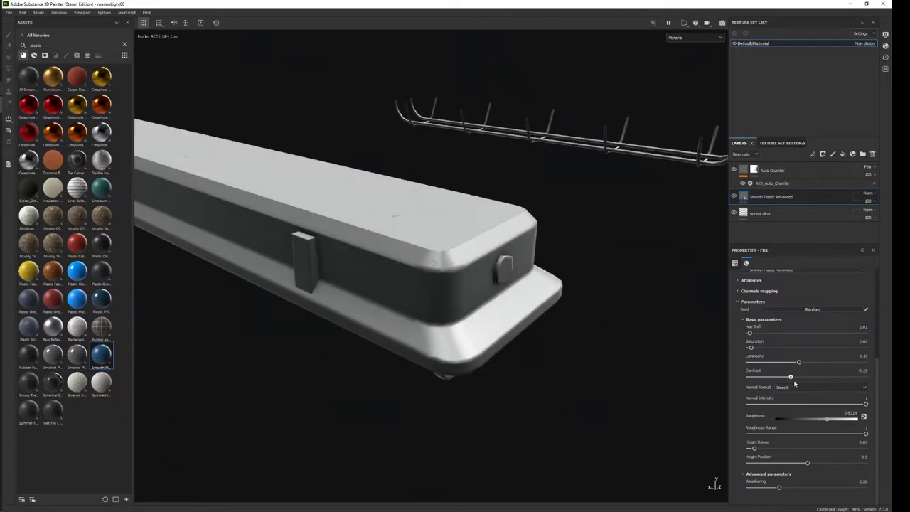
mouse_move(558, 382)
left_mouse_down("alt")
mouse_move(533, 367)
mouse_move(474, 237)
mouse_move(460, 335)
left_mouse_up("alt")
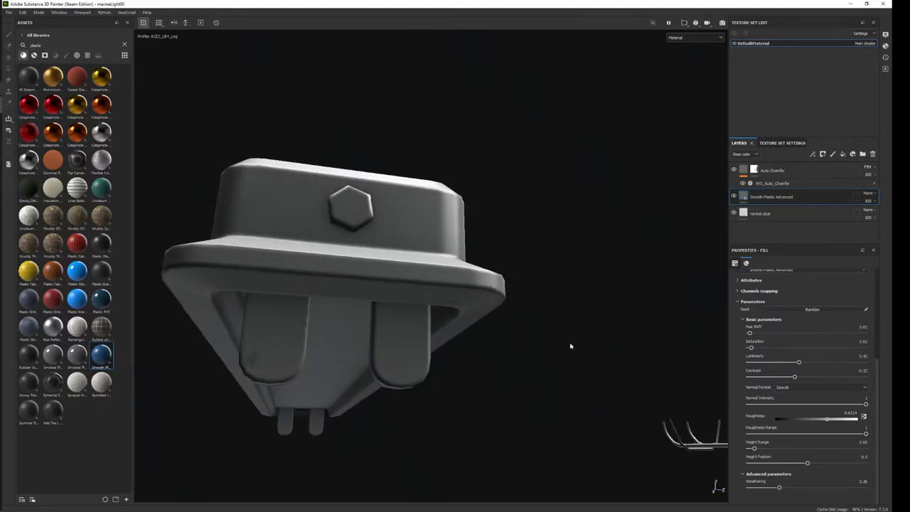
Zoom and orbit over the casing's long top face, then pull back to see the whole lamp.
scroll(799, 351, "up", 4)
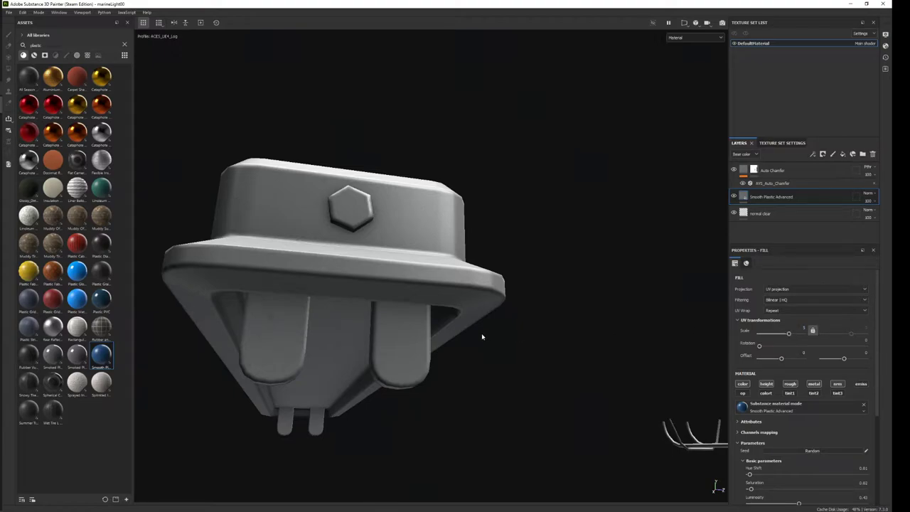
scroll(479, 334, "up", 3)
left_click_drag(477, 332, 471, 170, "alt")
left_click_drag(530, 275, 518, 323, "alt")
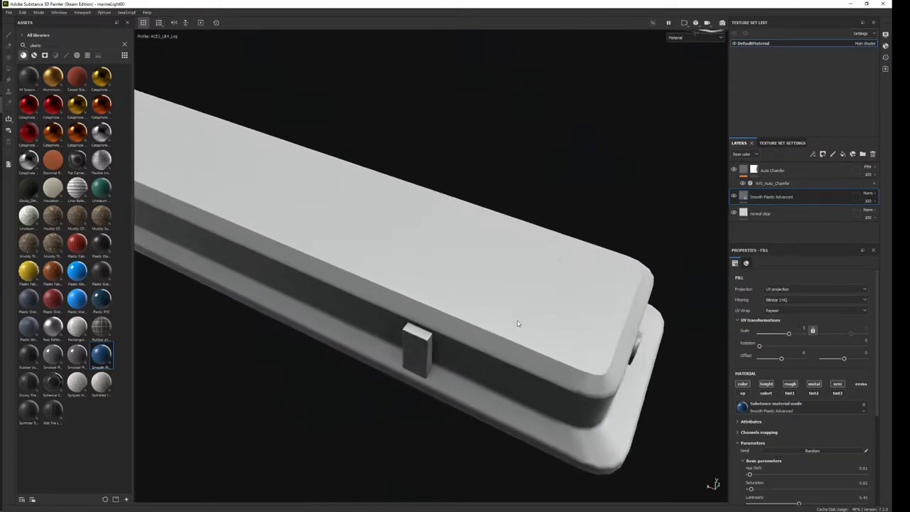
scroll(517, 323, "down", 5)
mouse_move(497, 249)
left_mouse_down("alt")
mouse_move(439, 234)
mouse_move(639, 213)
left_mouse_up("alt")
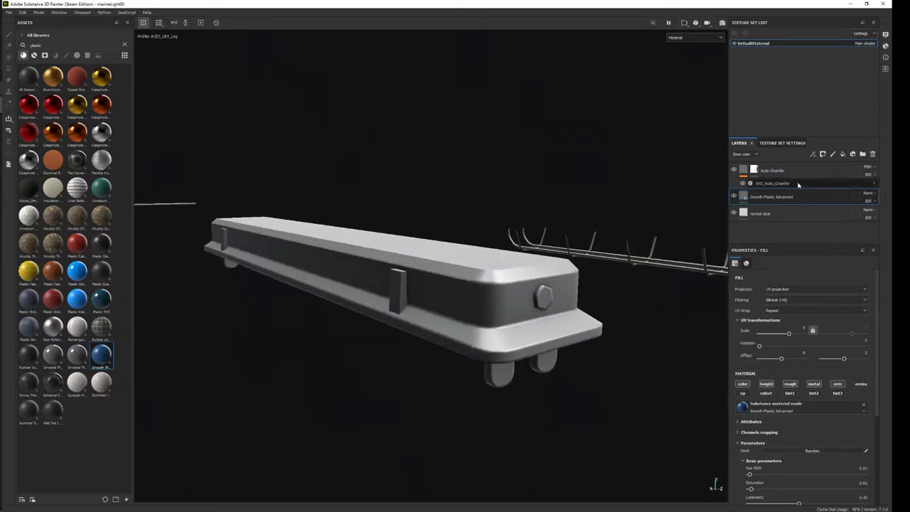
Cycle the viewport through the single texture channels with C.
key("c")
key("c")
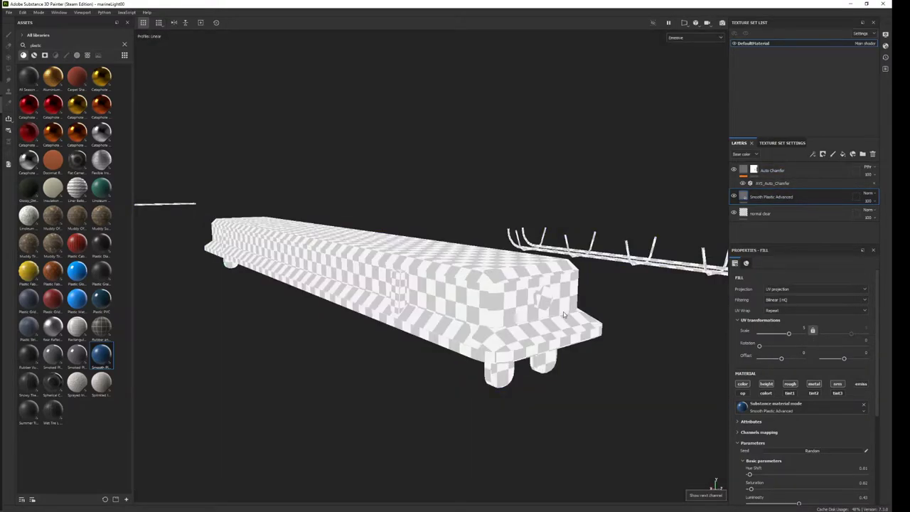
key("c")
key("c")
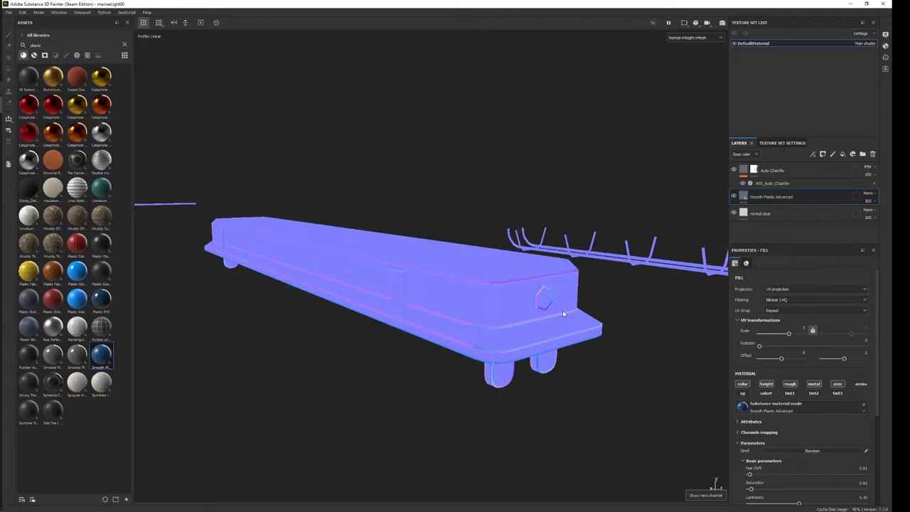
key("c")
key("c")
key("c")
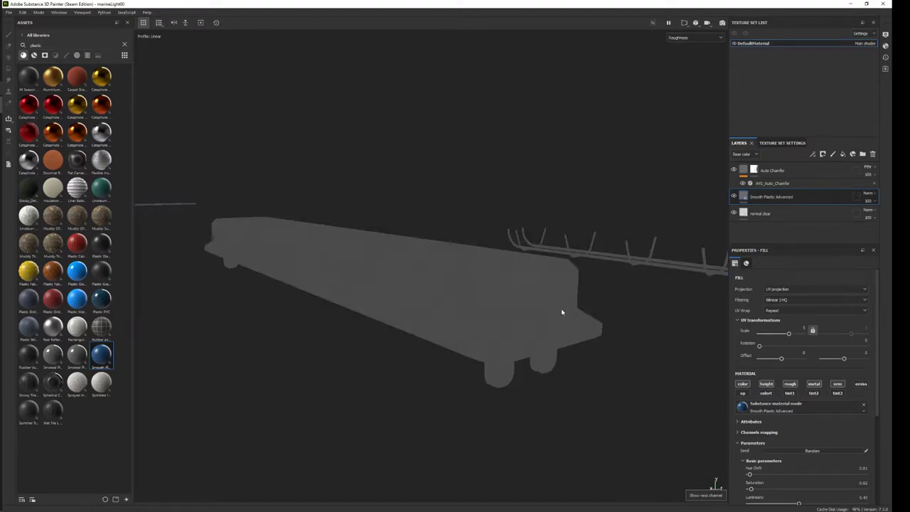
Remove the Tint1, Tint2 and Tint3 channels in Texture Set Settings.
left_click(885, 46)
left_click(885, 45)
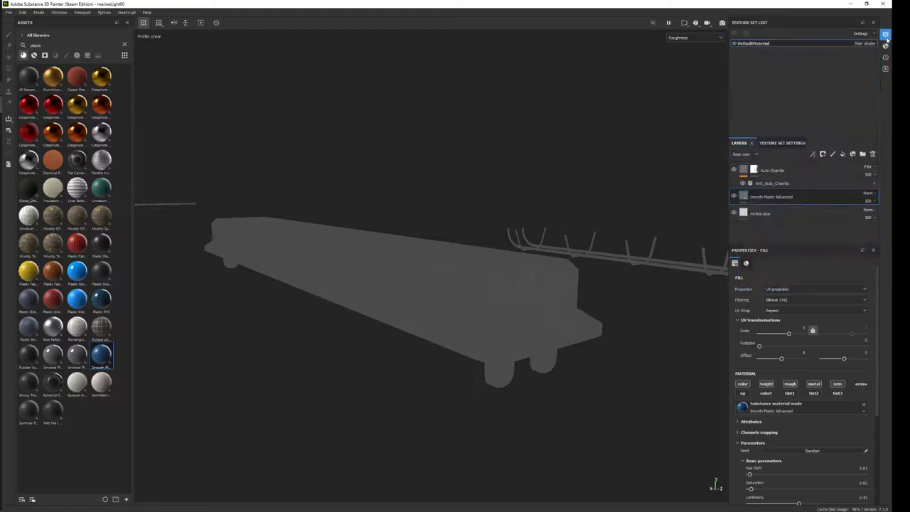
left_click(885, 35)
left_click(872, 35)
left_click(774, 142)
scroll(835, 211, "down", 3)
scroll(843, 223, "down", 3)
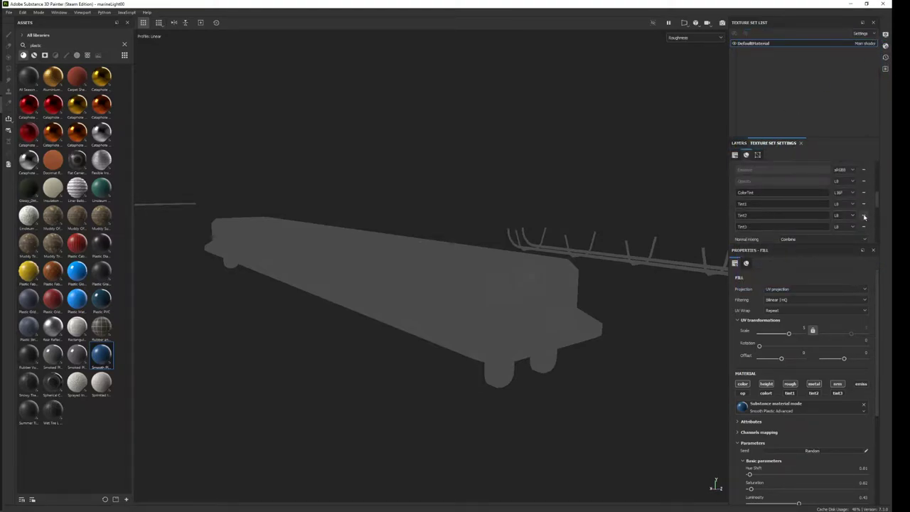
left_click(864, 216)
left_click(864, 203)
left_click(864, 204)
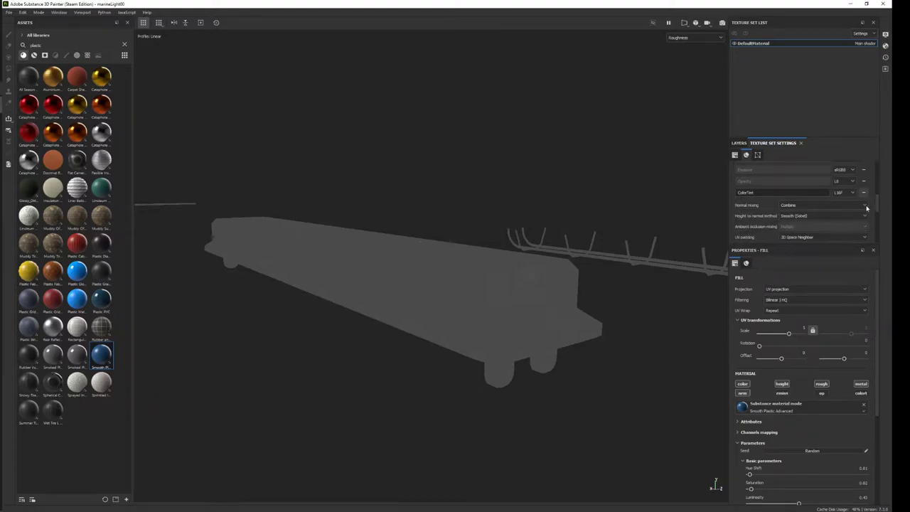
Replace the asset search text to look for normal filters.
mouse_move(489, 286)
left_mouse_down("alt")
mouse_move(491, 349)
mouse_move(538, 317)
mouse_move(538, 234)
left_mouse_up("alt")
left_click(67, 44)
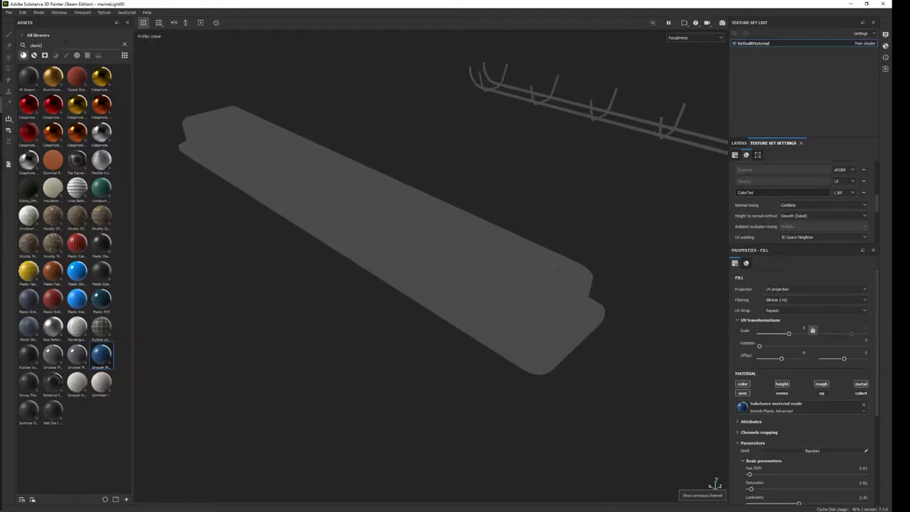
key("ctrl+a")
type("car")
type("mal")
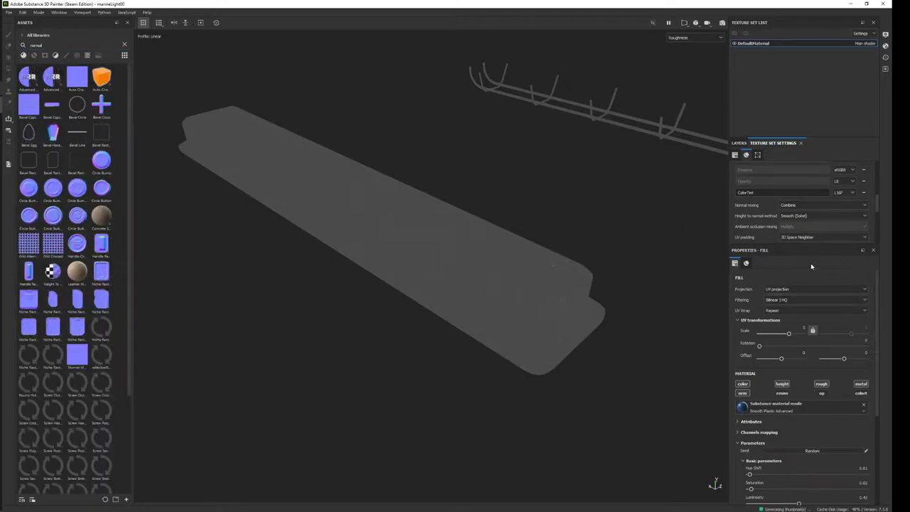
Add an Advanced Normals To Roughness filter above Auto Chamfer and view the full material.
left_click(745, 144)
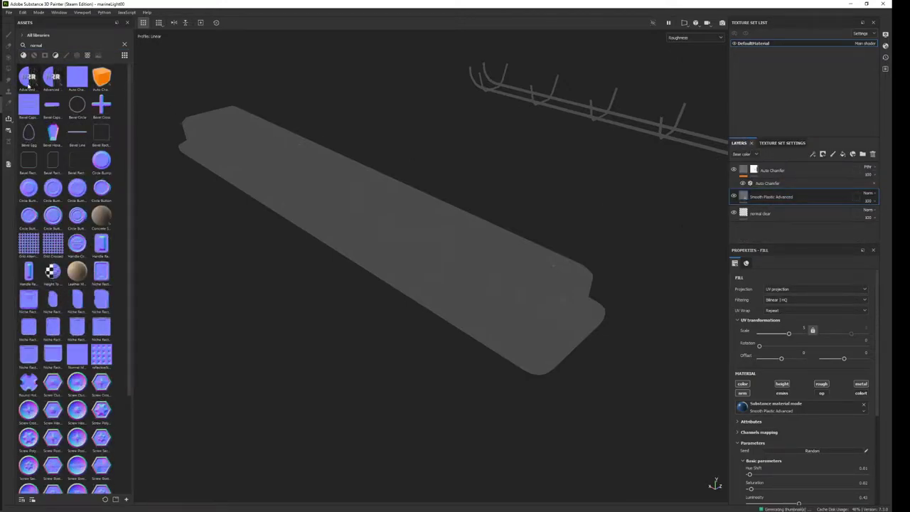
left_click_drag(29, 76, 763, 171)
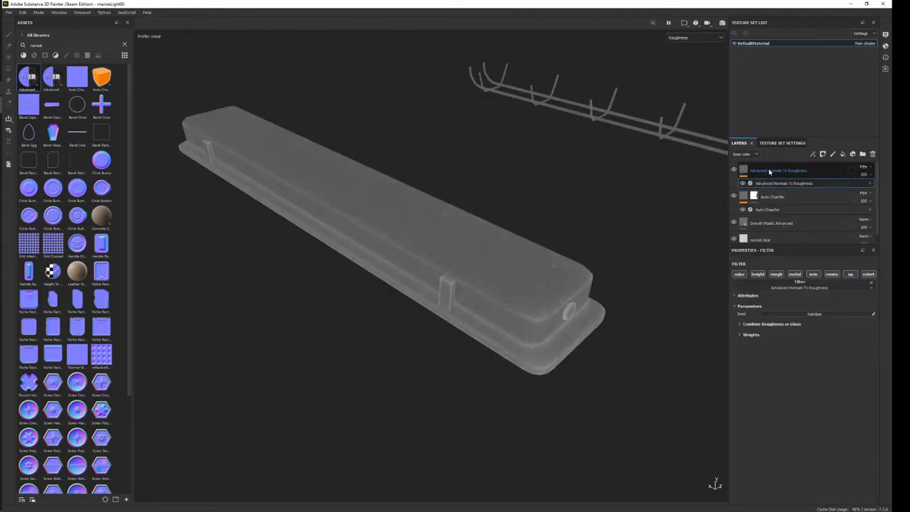
left_click(734, 171)
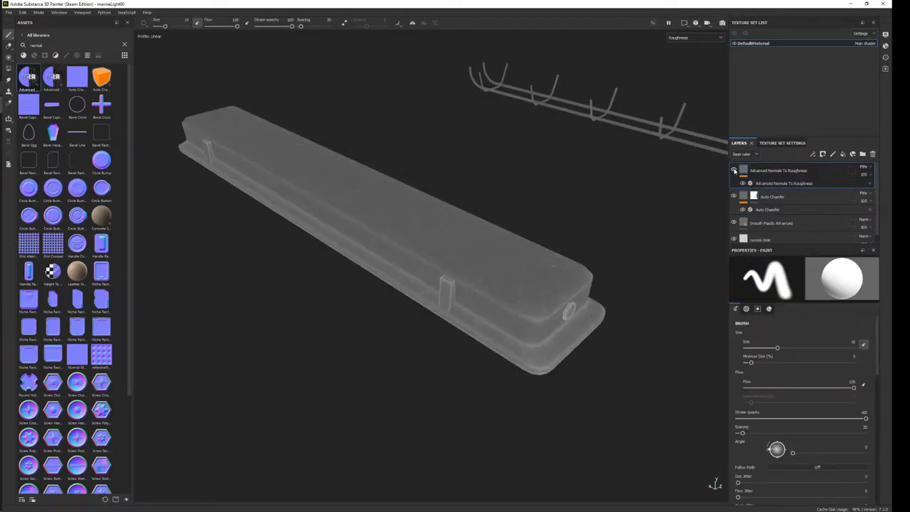
scroll(619, 249, "up", 5)
scroll(427, 270, "down", 2)
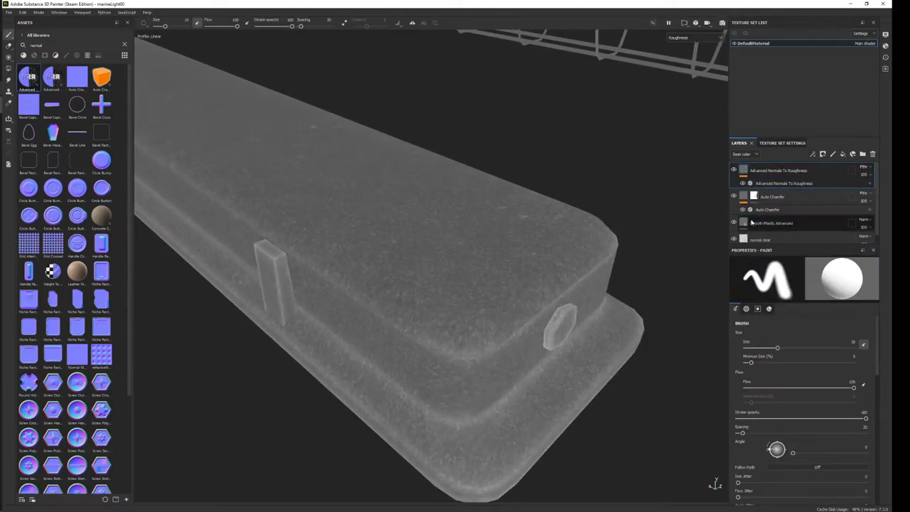
left_click(782, 183)
key("m")
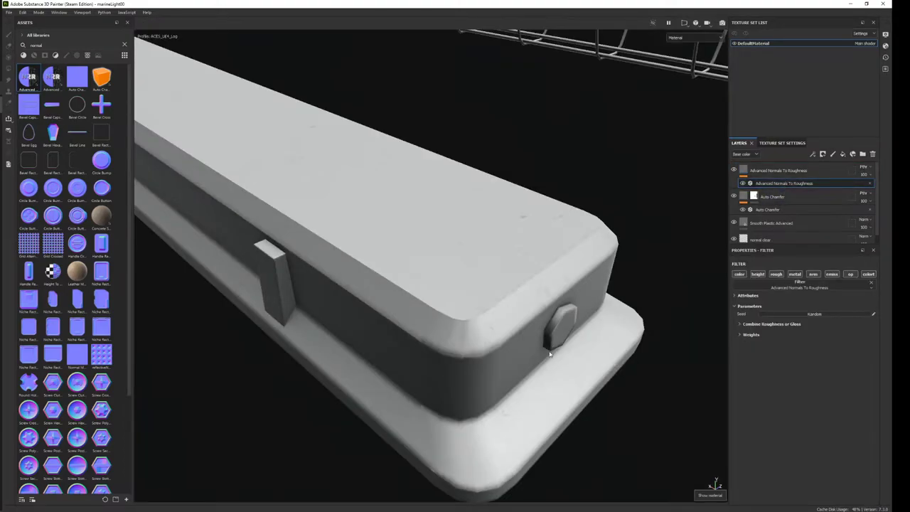
mouse_move(599, 309)
left_mouse_down("alt")
mouse_move(517, 315)
mouse_move(513, 285)
left_mouse_up("alt")
scroll(518, 315, "down", 3)
scroll(542, 305, "up", 4)
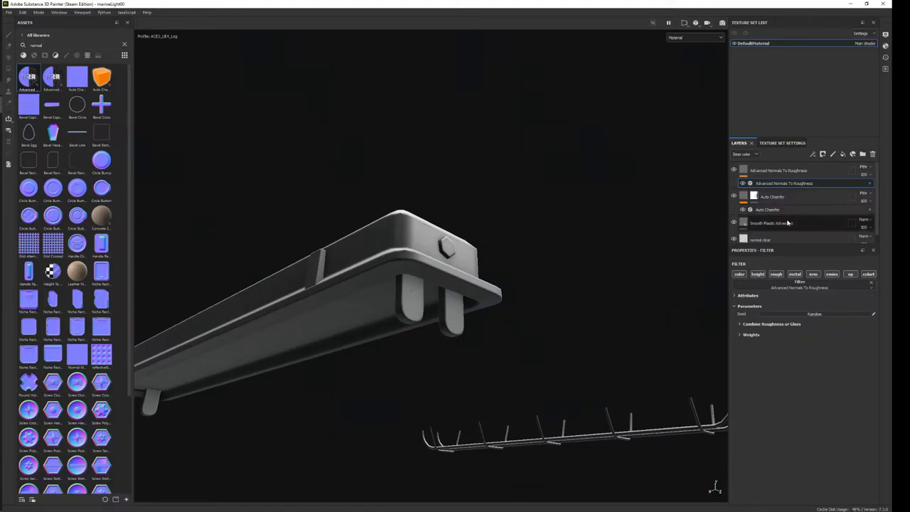
Rename the Smooth Plastic Advanced layer to 'plastic casing' and switch to the reference images.
double_click(781, 223)
type("plasti")
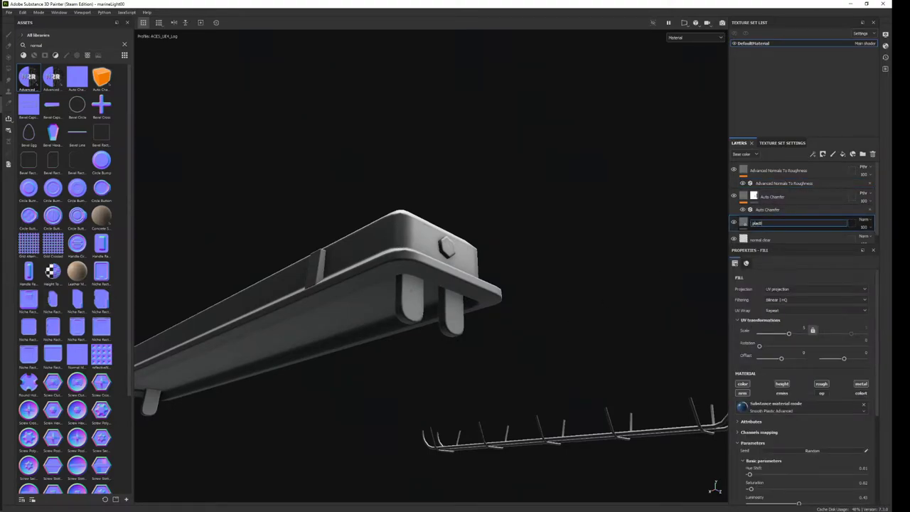
type("c casing")
key("Return")
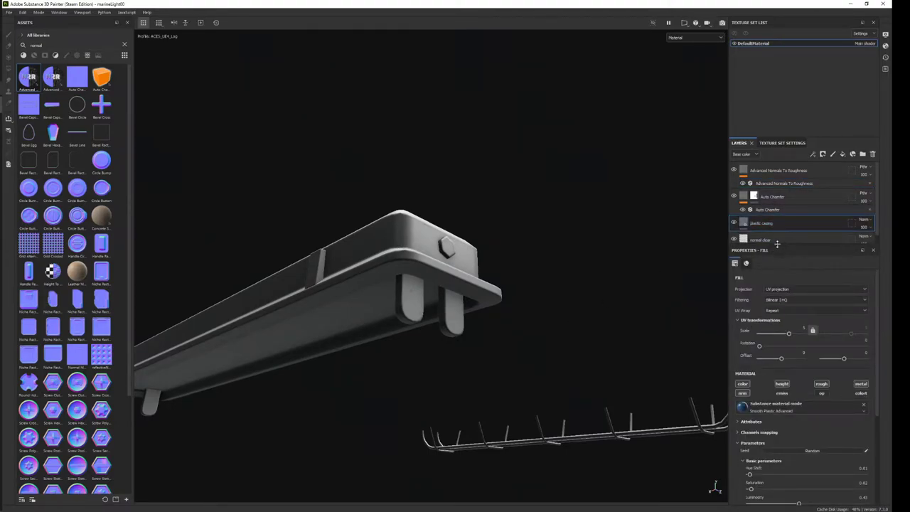
key("alt+Tab")
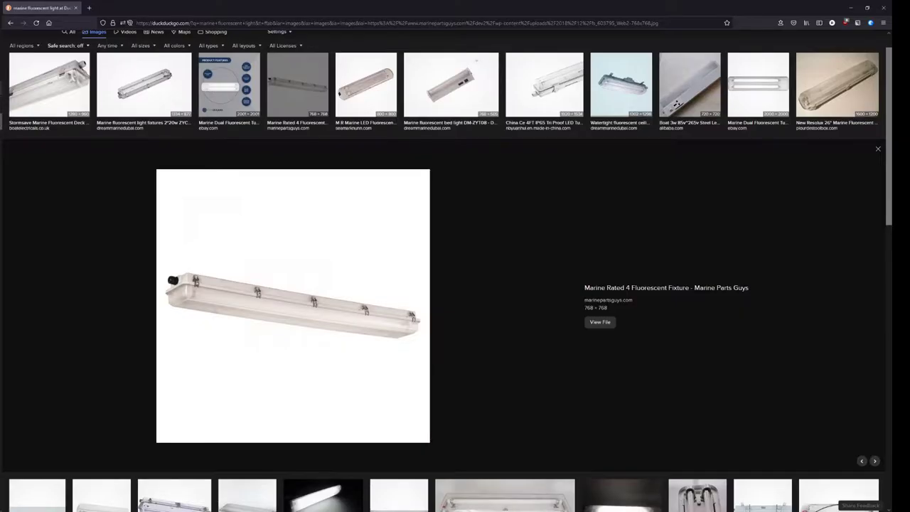
Open the 'Marine Fluorescent Light With Fixture Cover' reference image from the DuckDuckGo results.
scroll(584, 203, "down", 5)
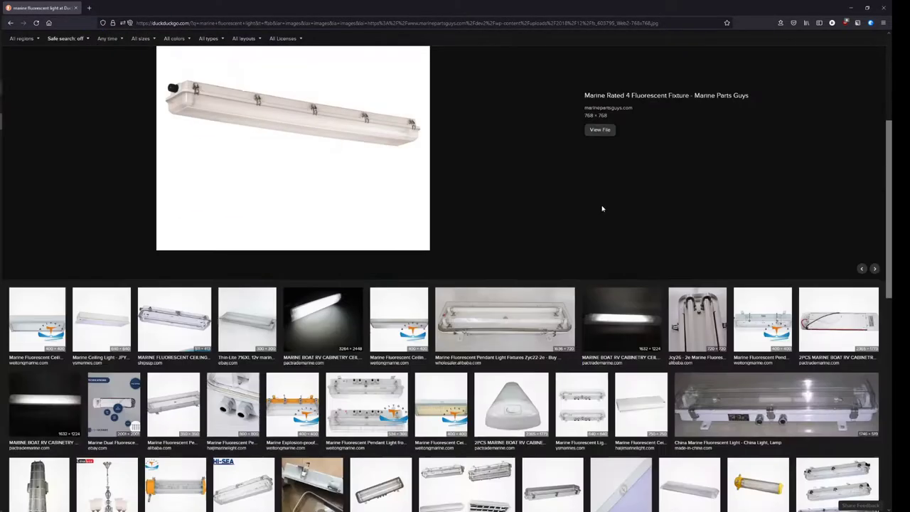
left_click(459, 405)
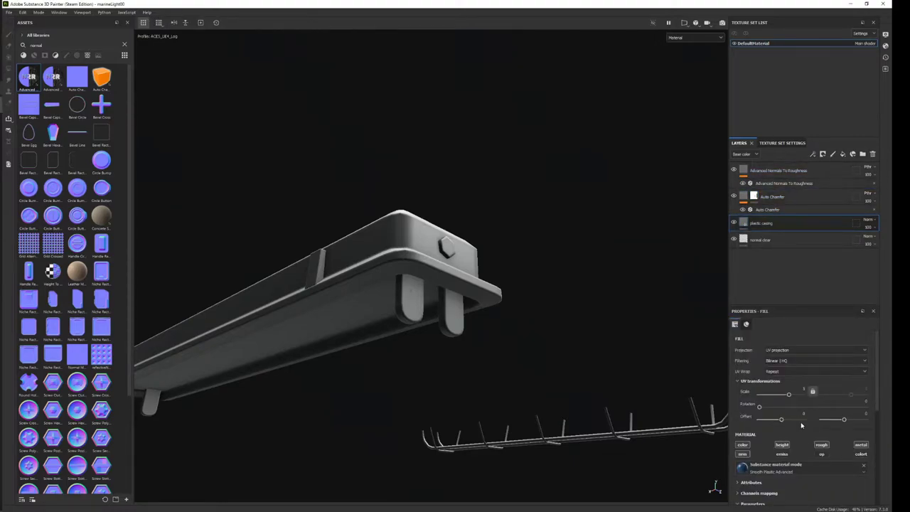
Raise the plastic casing luminosity to 0.64, checking the roughness and base colour channels.
scroll(795, 430, "down", 5)
left_click_drag(805, 416, 822, 416)
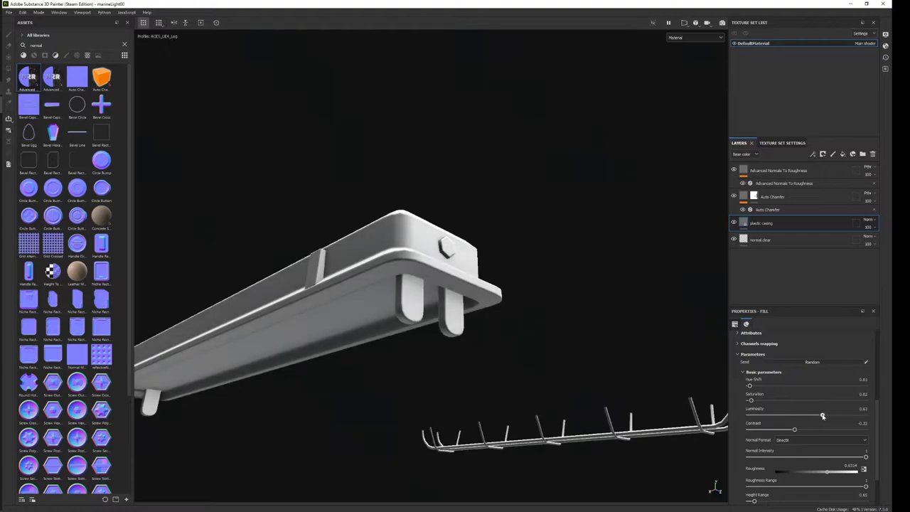
key("c")
left_click_drag(548, 406, 528, 318, "alt")
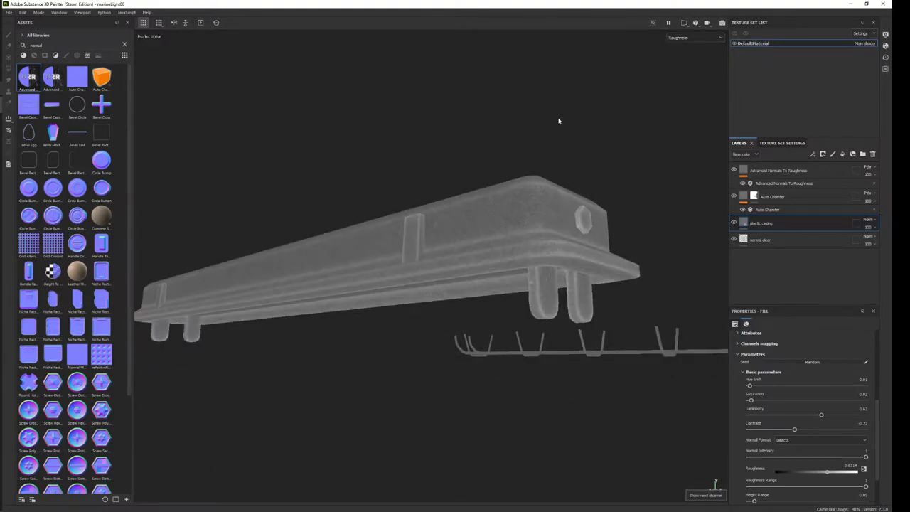
key("shift+c")
key("shift+c")
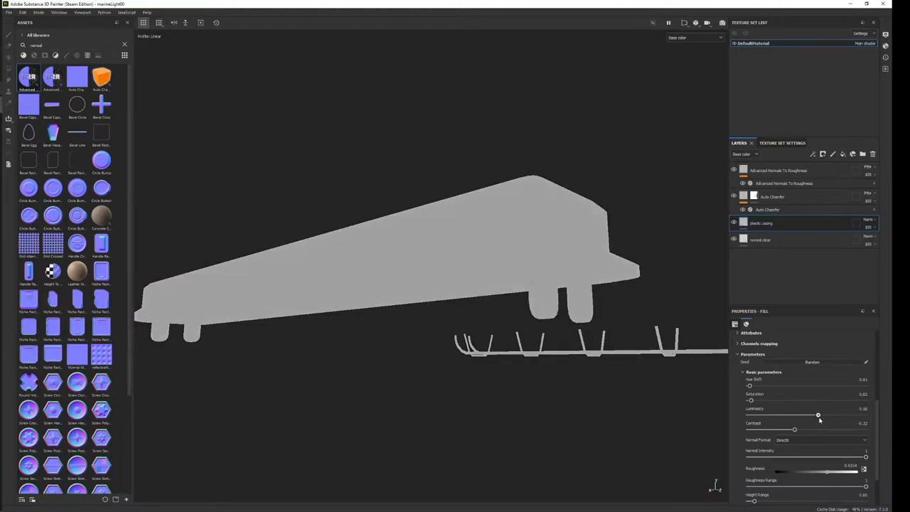
left_click(803, 239)
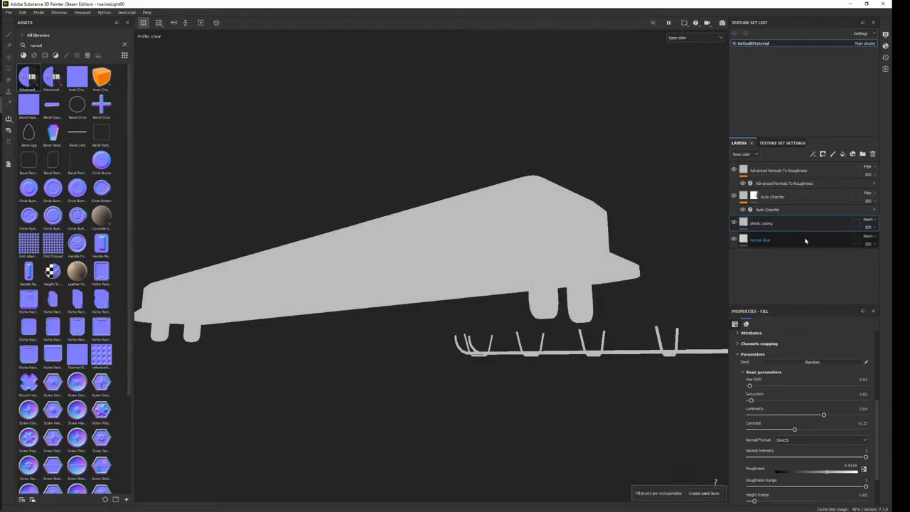
Add a new fill layer with a black mask, named 'weather strip'.
left_click(843, 154)
right_click(776, 240)
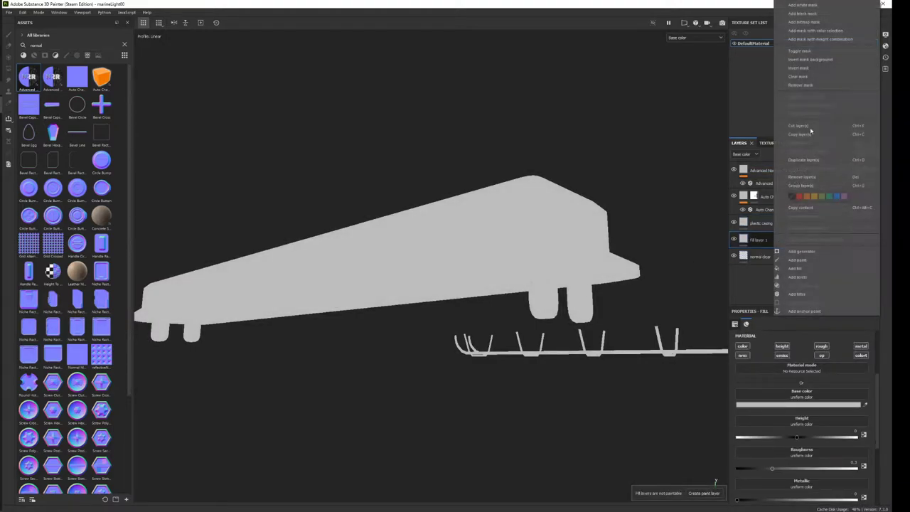
left_click(802, 13)
double_click(764, 240)
type("wi")
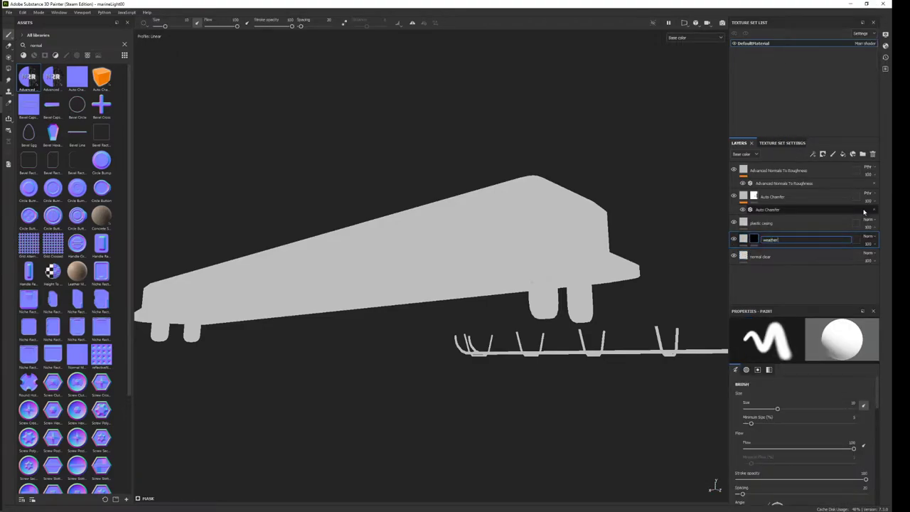
type("strip")
key("Return")
Fill the weather strip layer with the Rubber Vulcanized Raw material.
left_click(743, 239)
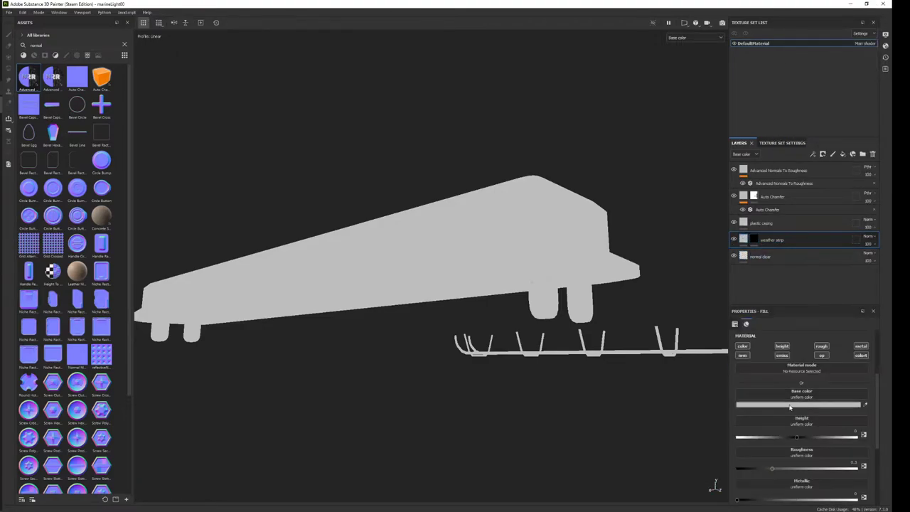
left_click(799, 368)
type("c")
key("BackSpace")
key("BackSpace")
key("BackSpace")
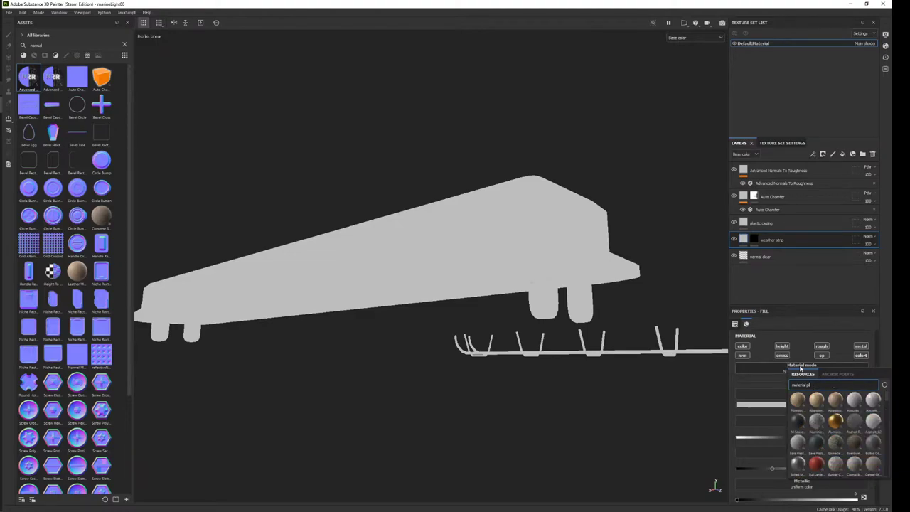
type("rubber")
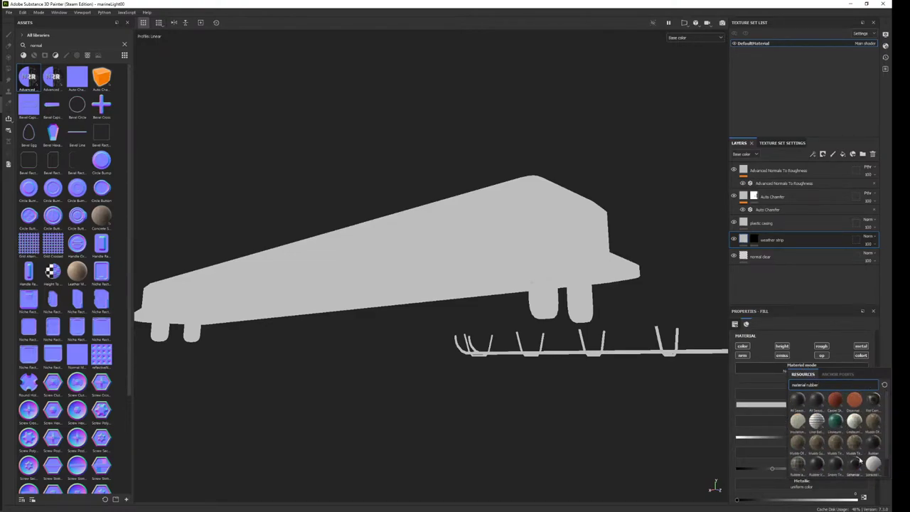
scroll(842, 444, "down", 1)
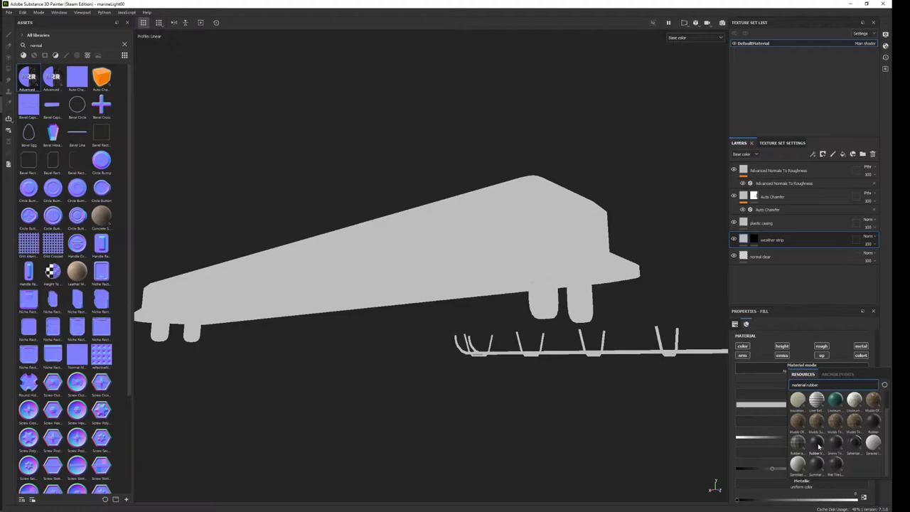
left_click(818, 445)
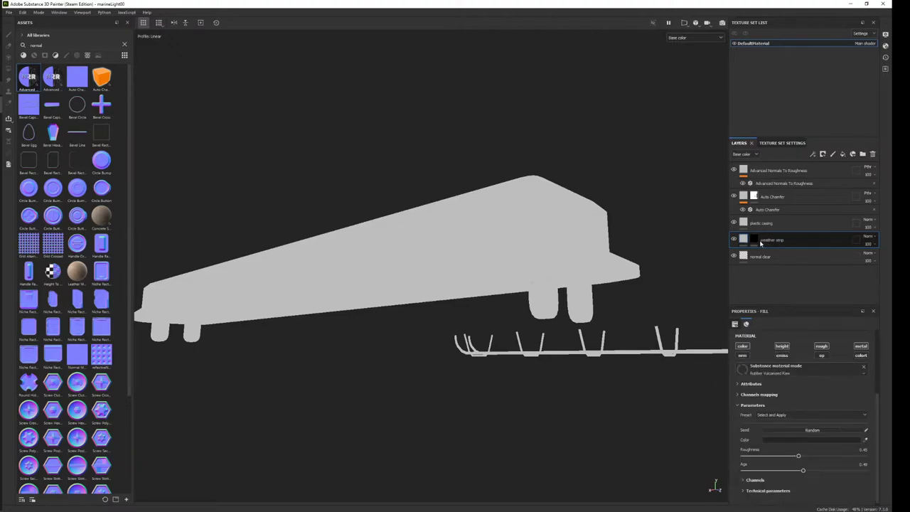
scroll(803, 385, "up", 3)
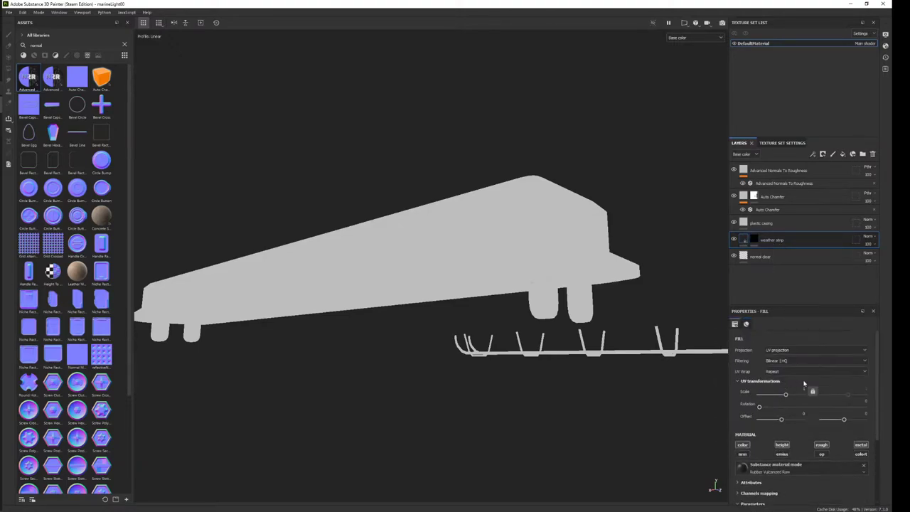
Move the weather strip layer above plastic casing and clear the test stroke from its mask.
left_click(753, 240)
mouse_move(450, 308)
left_mouse_down("alt")
mouse_move(489, 279)
mouse_move(454, 254)
mouse_move(459, 199)
mouse_move(367, 334)
mouse_move(361, 234)
mouse_move(386, 278)
left_mouse_up("alt")
key("m")
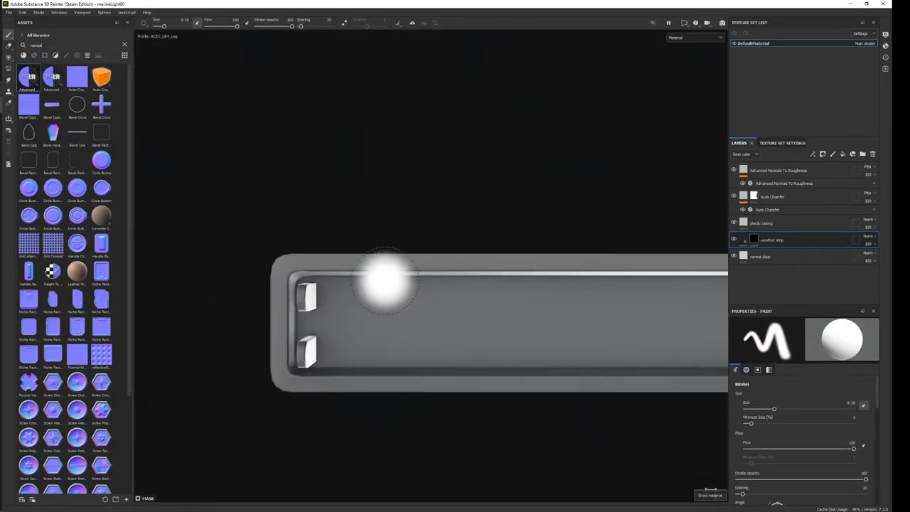
right_click_drag(386, 278, 386, 262, "ctrl")
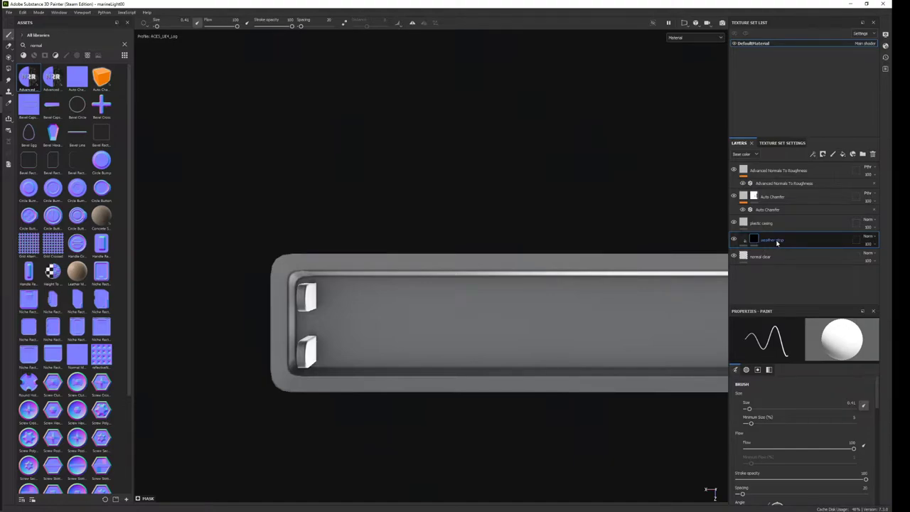
left_click_drag(775, 240, 775, 222)
right_click(767, 227)
left_click(784, 13)
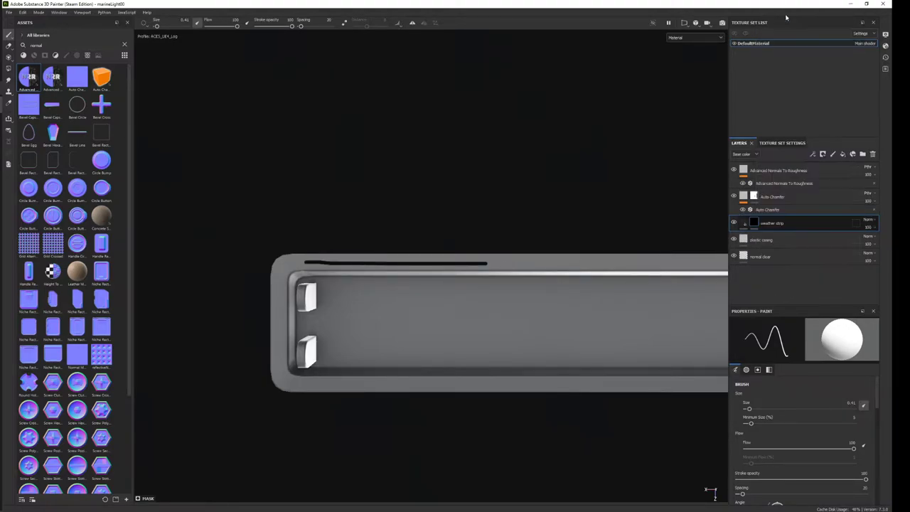
left_click(744, 224)
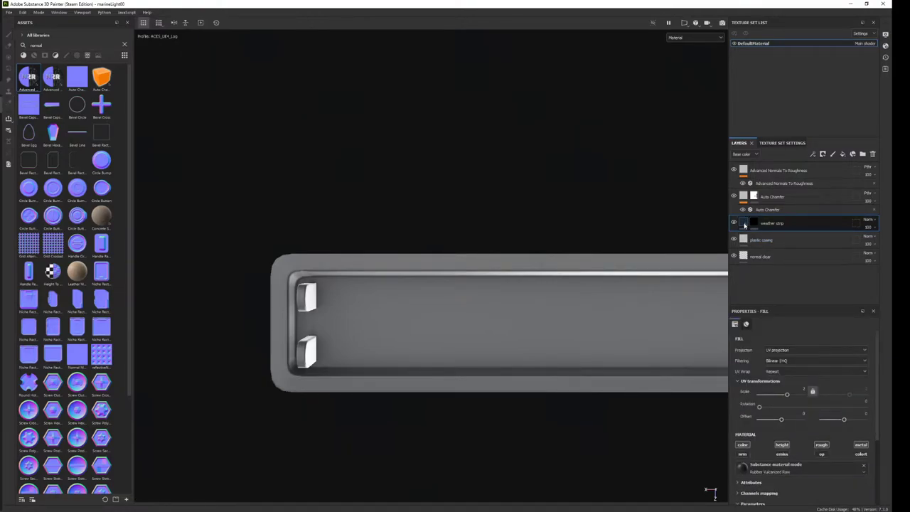
Add a fill effect to the weather strip with only Height enabled at 0.0638, then reframe the casing.
scroll(788, 406, "down", 3)
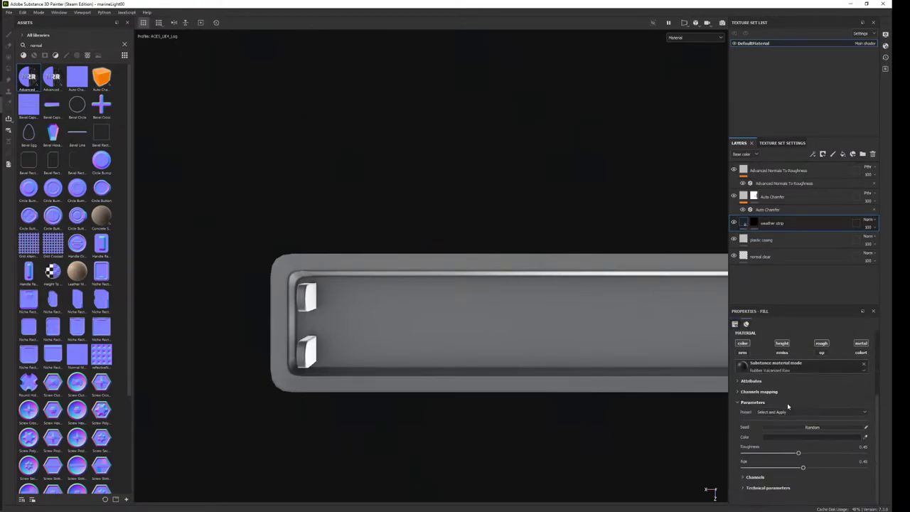
right_click(746, 223)
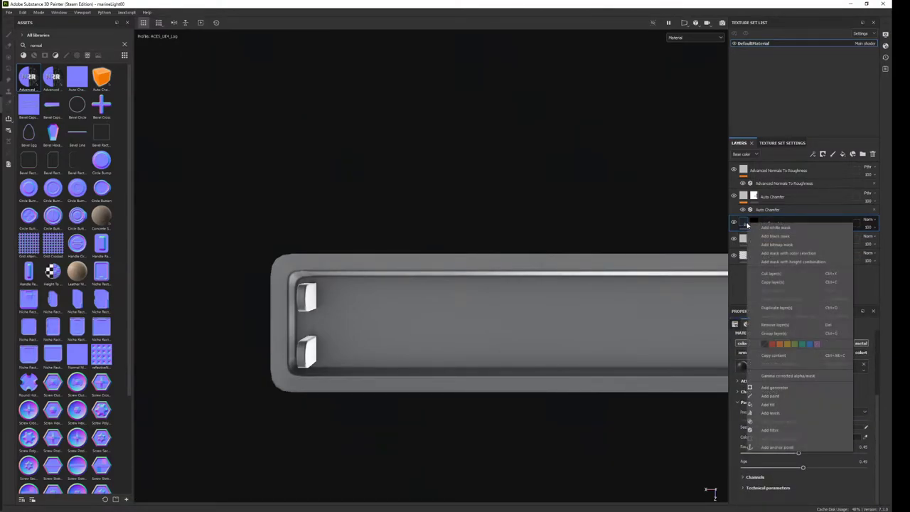
left_click(769, 405)
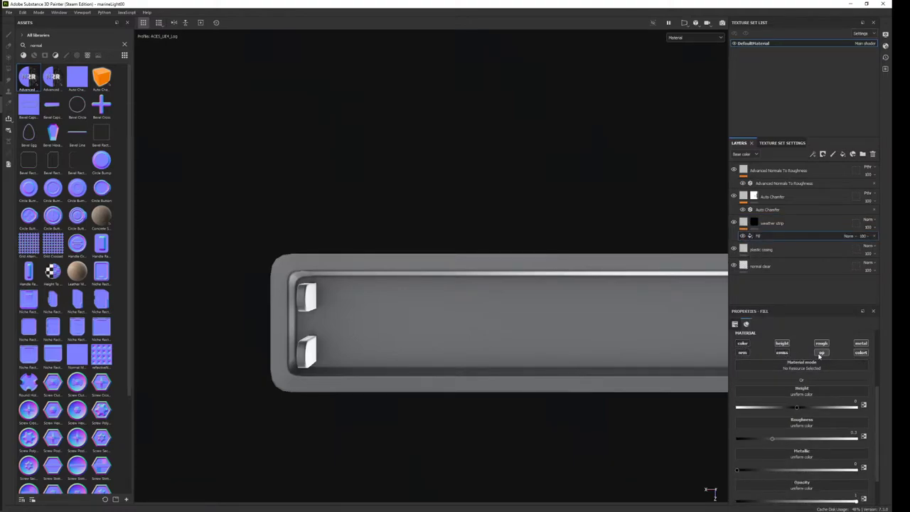
left_click(820, 353)
left_click(821, 343)
left_click(861, 344)
left_click_drag(796, 408, 803, 412)
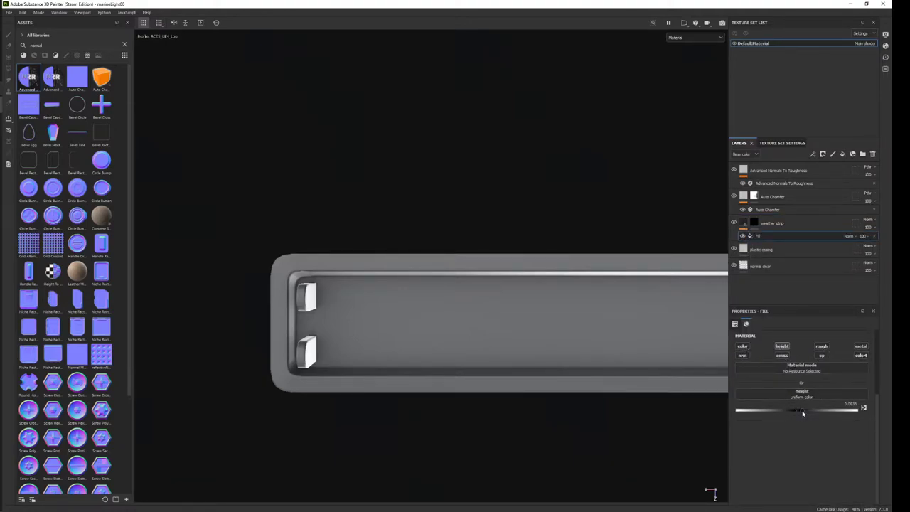
left_click(775, 223)
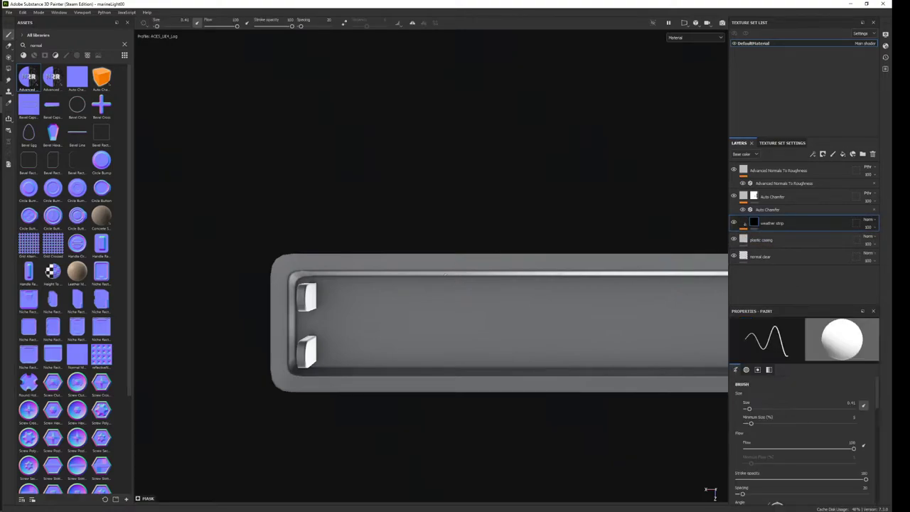
left_click_drag(676, 324, 367, 238, "alt")
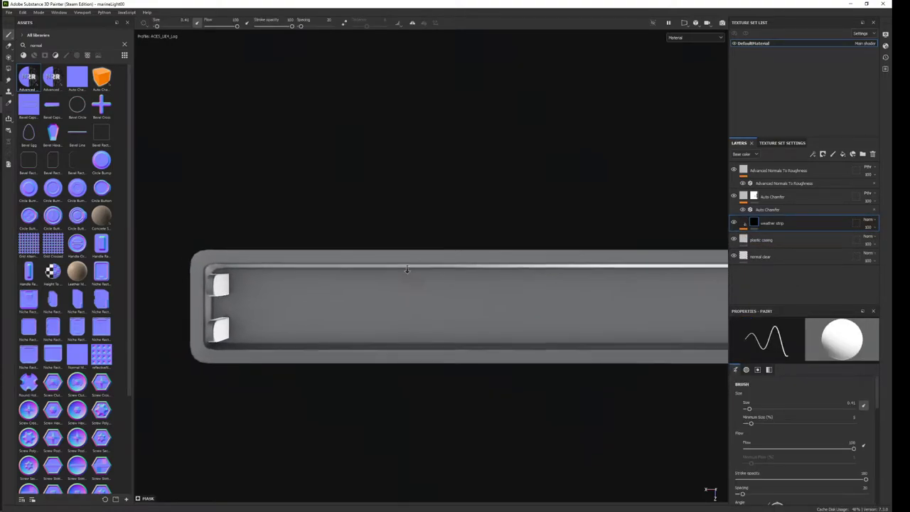
right_click_drag(367, 238, 338, 203, "alt")
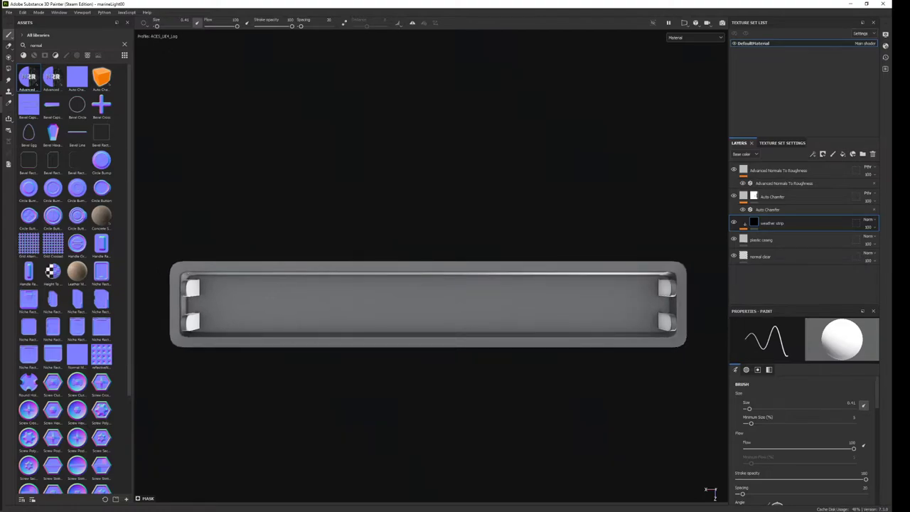
Turn on Lazy Mouse stroke smoothing and enable mirror symmetry.
left_click(344, 22)
left_click(421, 24)
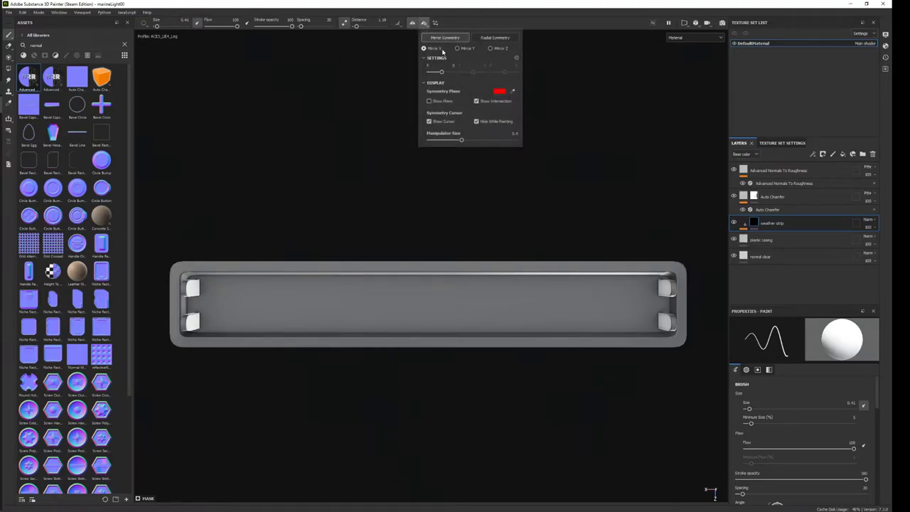
left_click(458, 48)
left_click(435, 48)
left_click_drag(443, 74, 437, 77)
Switch symmetry to Mirror Z with a -0.4621 offset through the casing's middle.
left_click(497, 49)
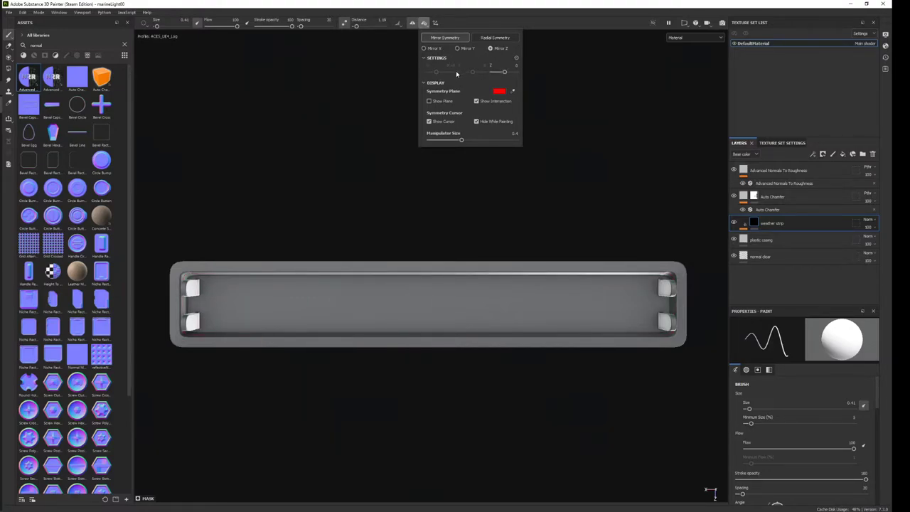
mouse_move(514, 73)
left_mouse_down()
mouse_move(498, 75)
mouse_move(513, 72)
left_mouse_up()
left_click(513, 64)
left_click(513, 65)
key("Return")
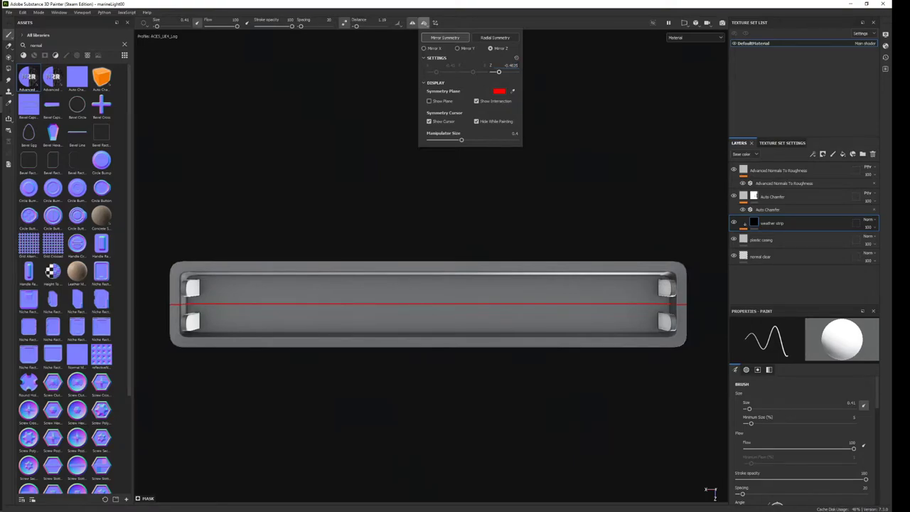
left_click(511, 65)
left_click(190, 268)
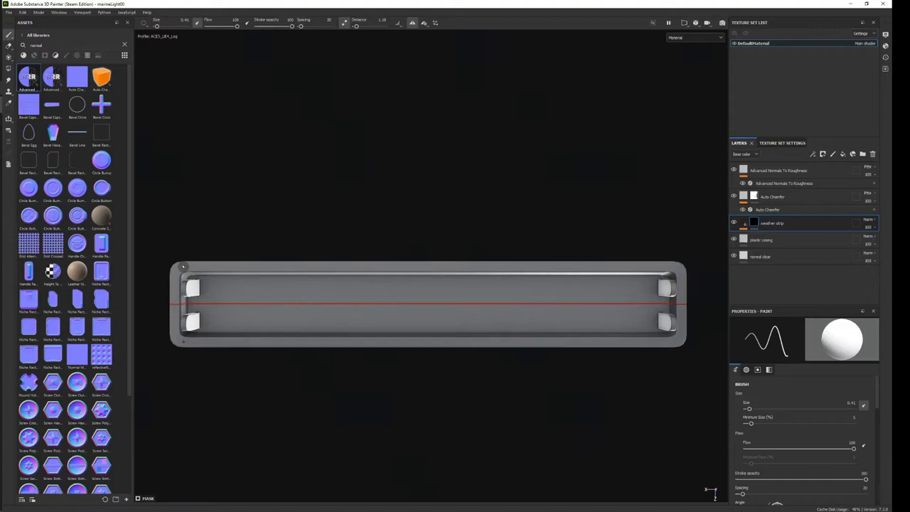
Paint a straight dark groove along the casing's top edge with a smaller brush.
left_click(669, 267, "ctrl+shift")
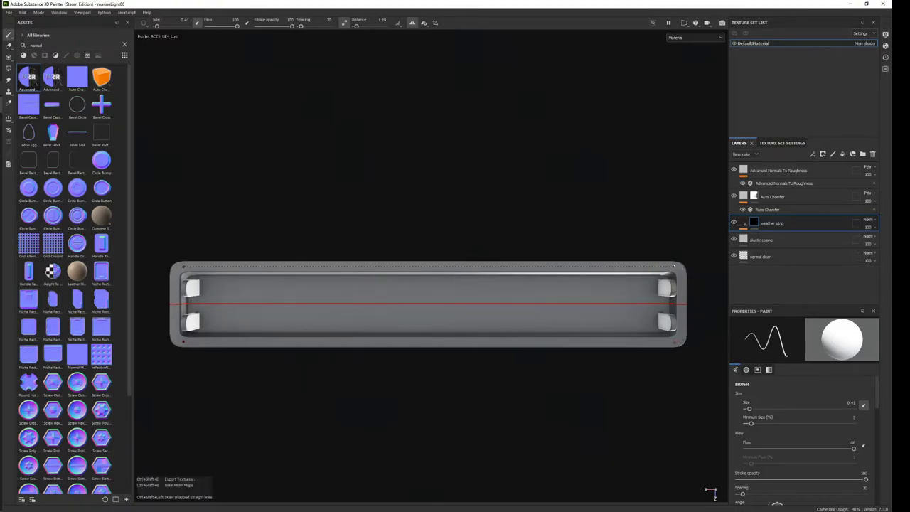
scroll(278, 261, "up", 3)
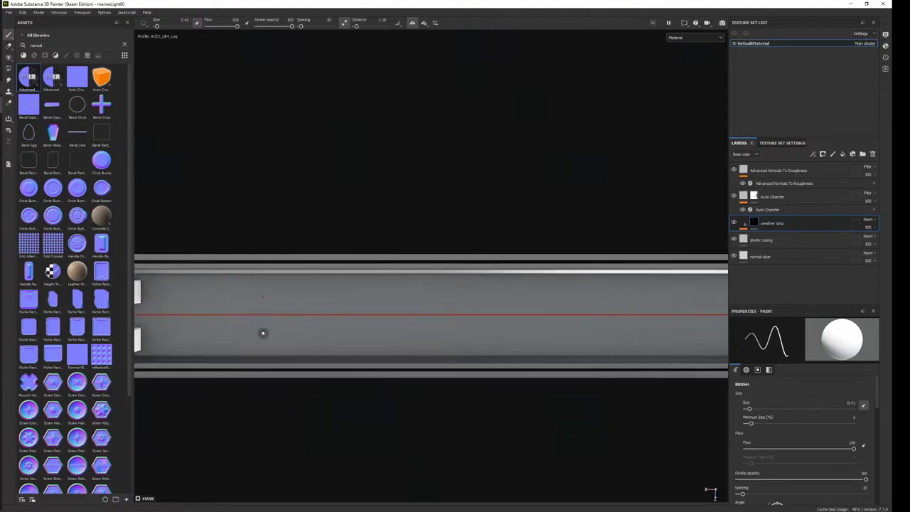
middle_click_drag(262, 331, 378, 227, "alt")
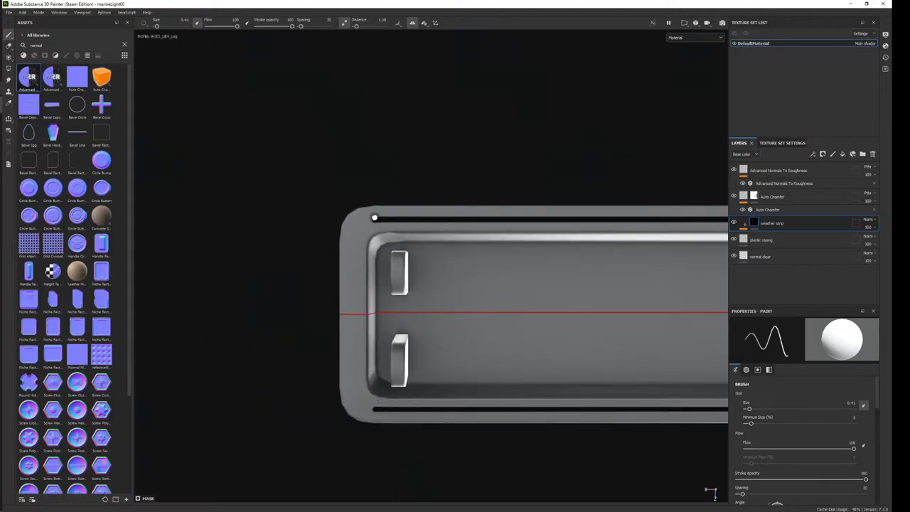
key("ctrl+z")
right_click_drag(376, 216, 376, 220, "ctrl")
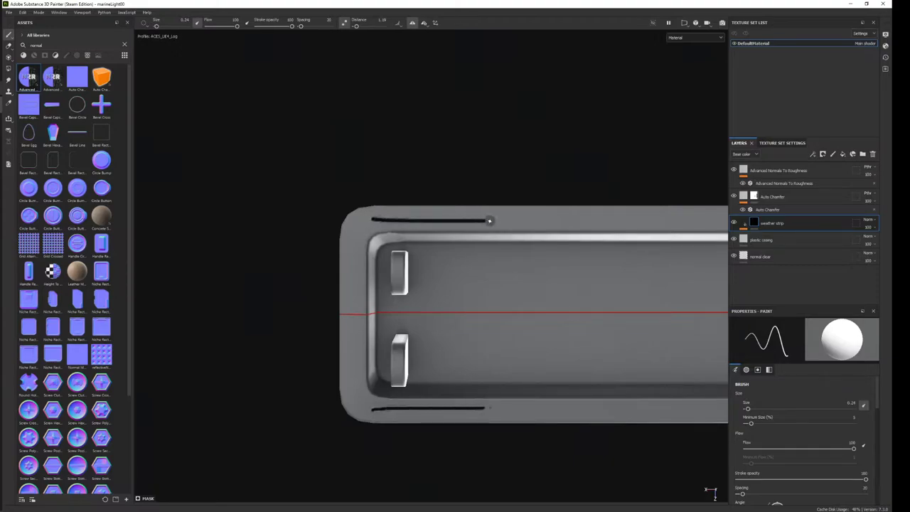
middle_click_drag(512, 311, 296, 277, "alt")
scroll(296, 276, "down", 2)
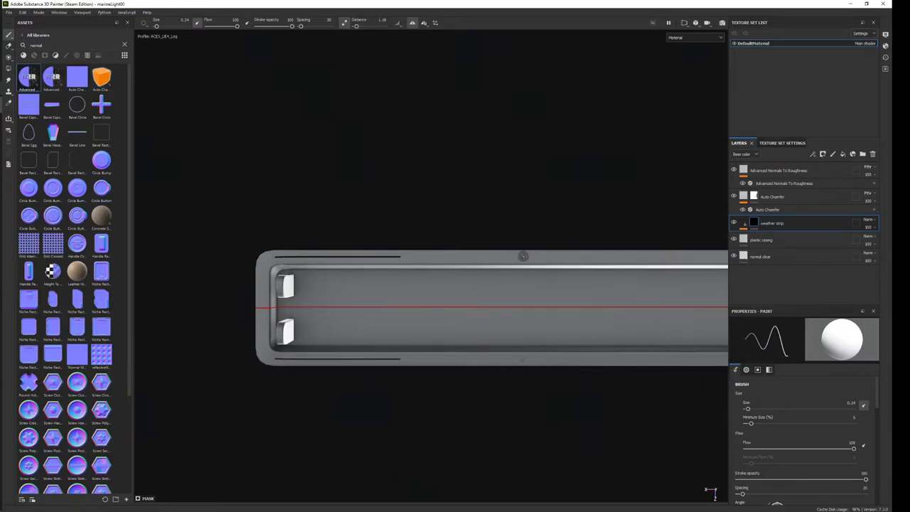
left_click_drag(523, 255, 450, 271, "alt")
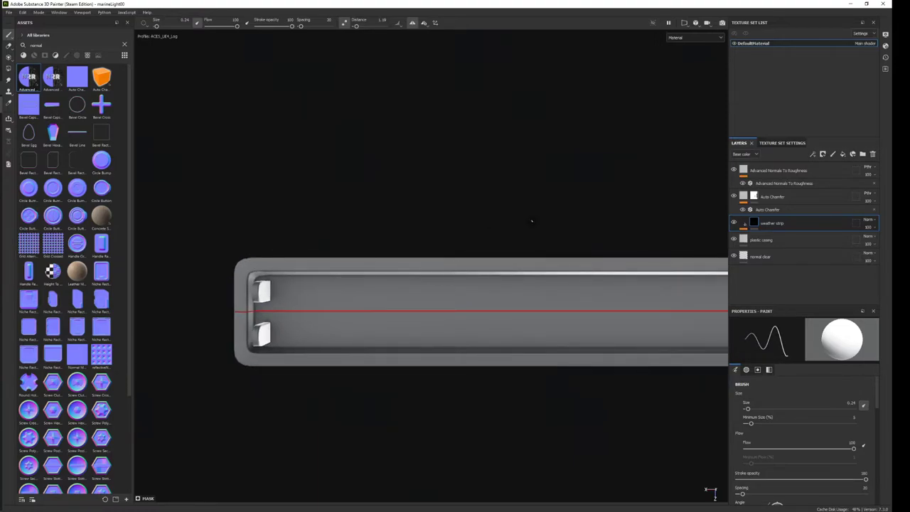
mouse_move(568, 270)
right_mouse_down("alt")
mouse_move(449, 264)
mouse_move(513, 225)
mouse_move(531, 233)
right_mouse_up("alt")
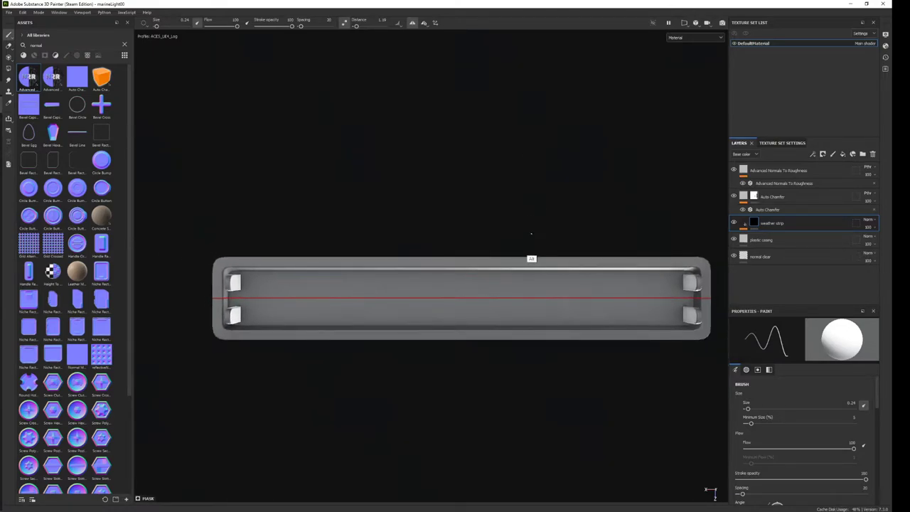
key("f")
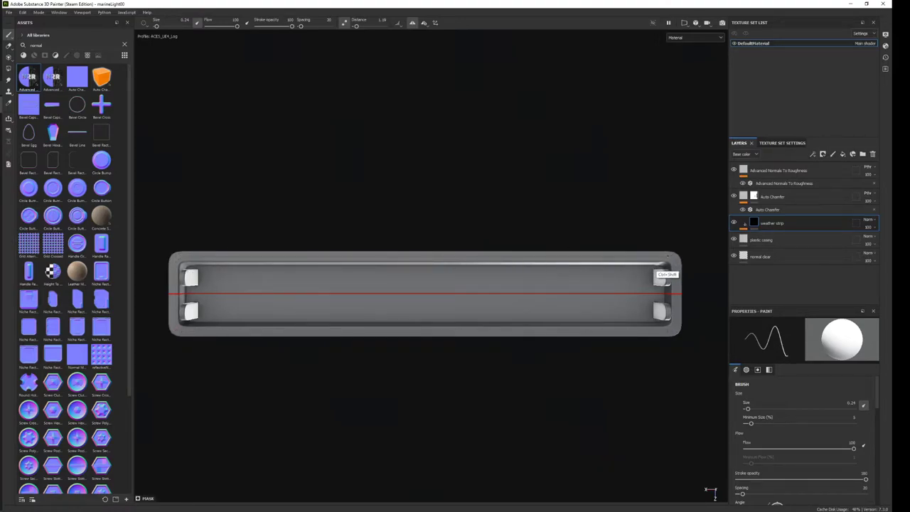
Restart the top-rim groove from the casing's left end with stroke smoothing off, undoing the stray stroke.
left_click(344, 22)
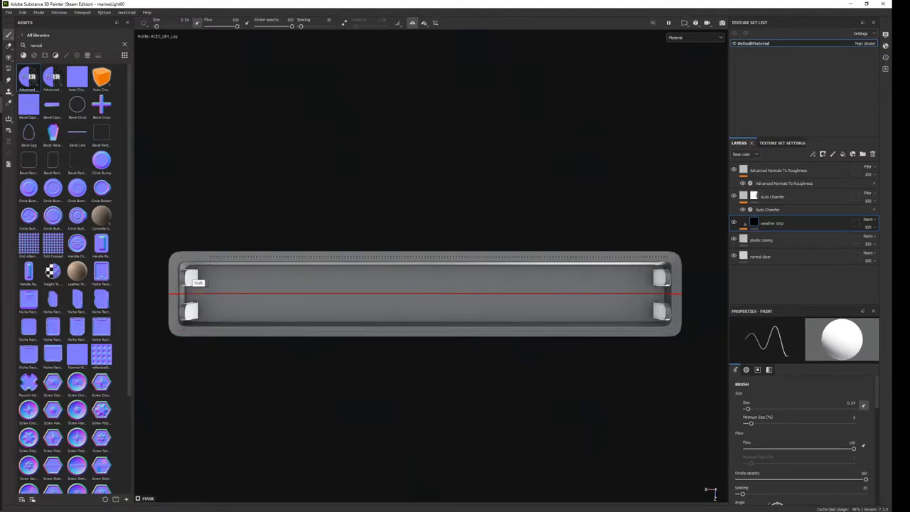
left_click(183, 273)
mouse_move(307, 267)
left_mouse_down("alt")
mouse_move(269, 269)
mouse_move(371, 387)
mouse_move(458, 378)
left_mouse_up("alt")
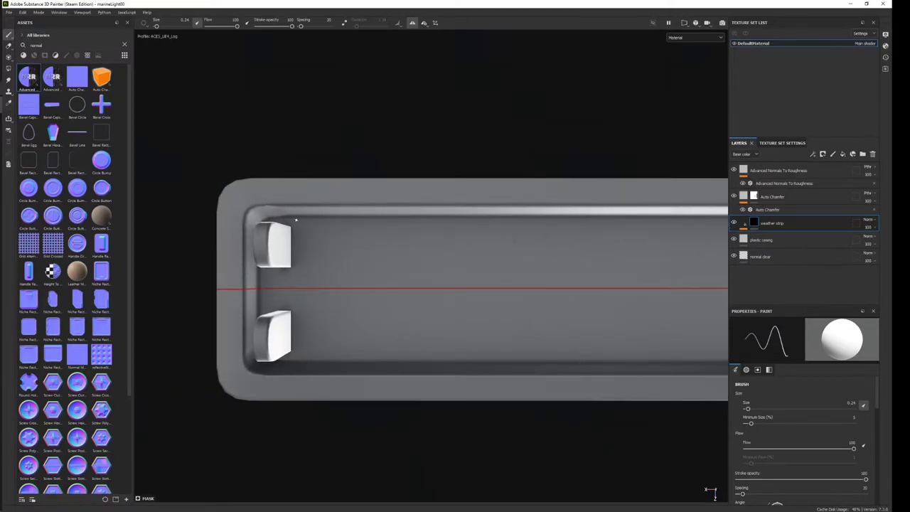
left_click_drag(252, 192, 346, 190)
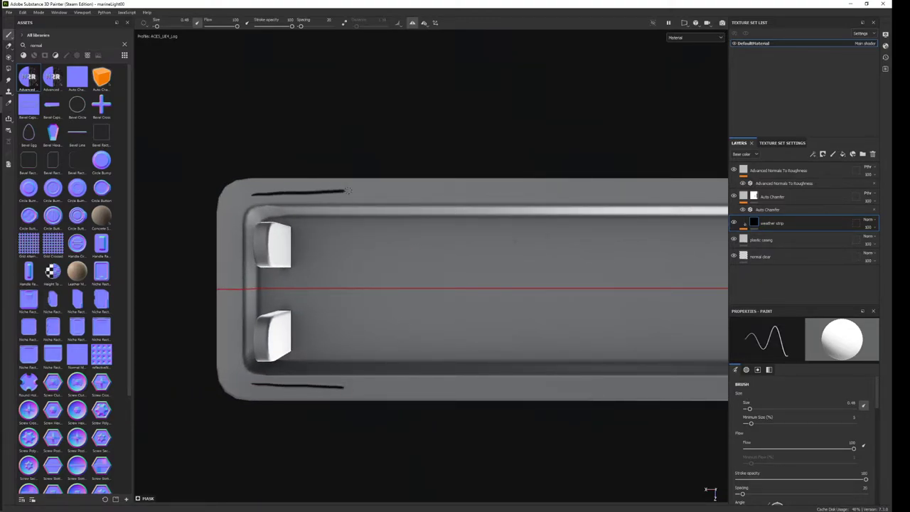
key("ctrl+z")
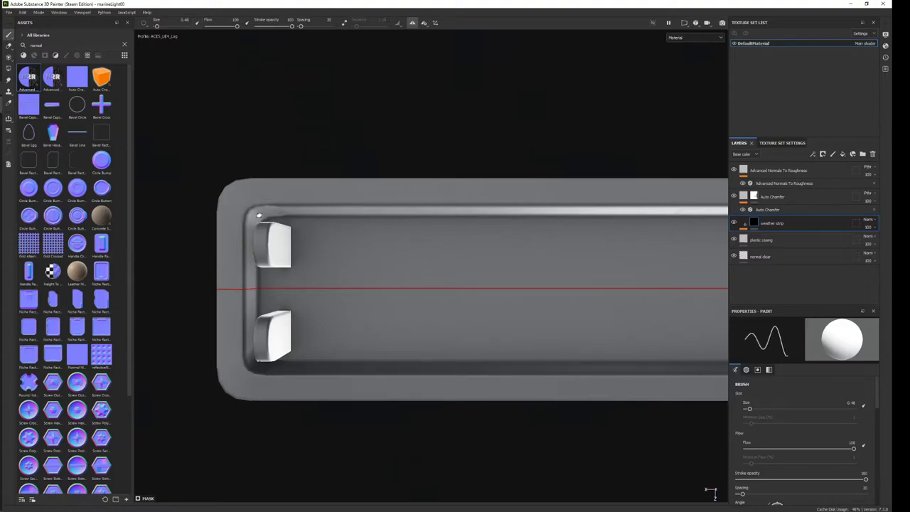
right_click_drag(318, 254, 459, 93, "alt")
mouse_move(459, 93)
left_mouse_down("alt")
mouse_move(328, 339)
mouse_move(347, 210)
left_mouse_up("alt")
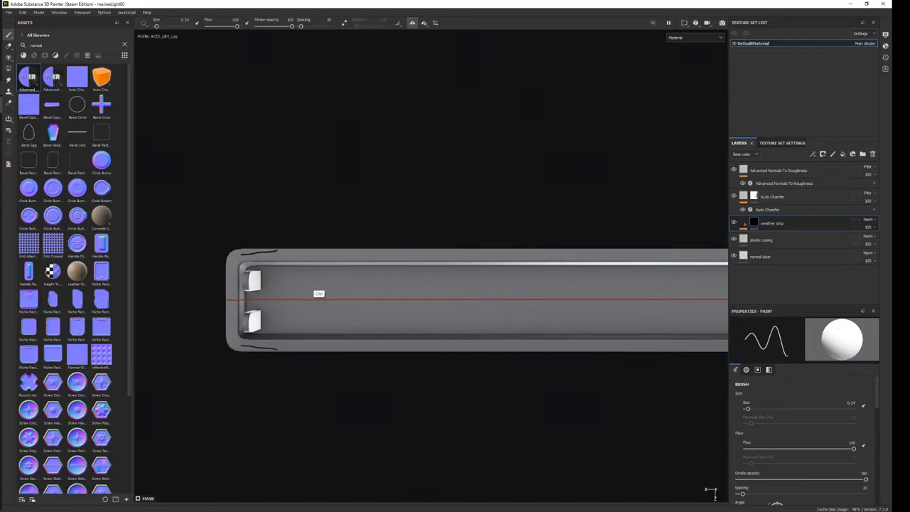
right_click_drag(315, 292, 469, 192, "alt")
mouse_move(469, 193)
middle_mouse_down("alt")
mouse_move(248, 308)
mouse_move(356, 299)
middle_mouse_up("alt")
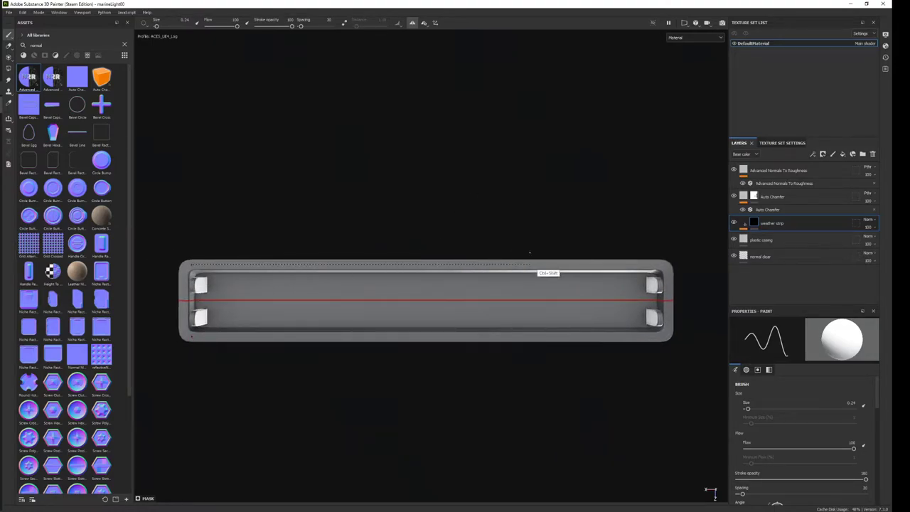
Extend the straight groove to the right end and enable lazy mouse at distance 1.26.
left_click(652, 282, "ctrl+shift")
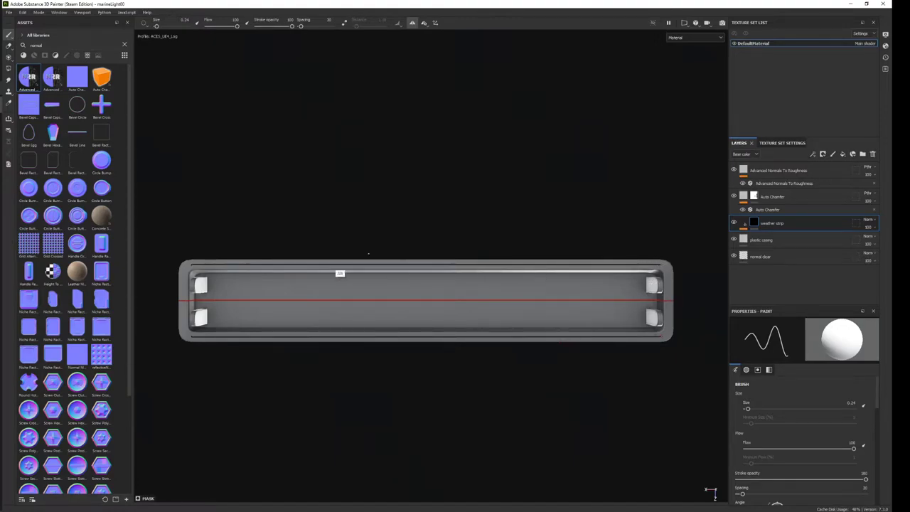
mouse_move(341, 275)
right_mouse_down("alt")
mouse_move(504, 224)
mouse_move(405, 488)
right_mouse_up("alt")
middle_click_drag(406, 487, 401, 403, "alt")
right_click_drag(401, 403, 360, 31, "alt")
left_click(344, 22)
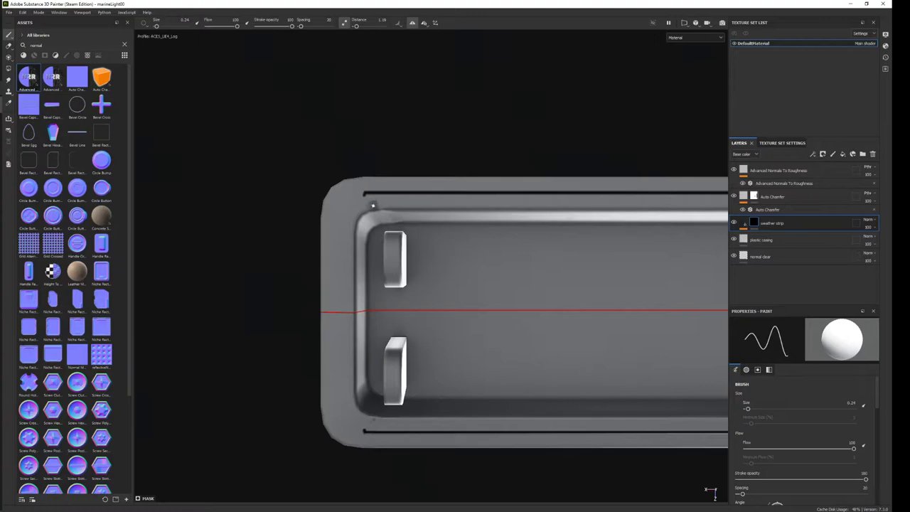
Paint the groove around the casing's top-left corner and down its left edge.
key("x")
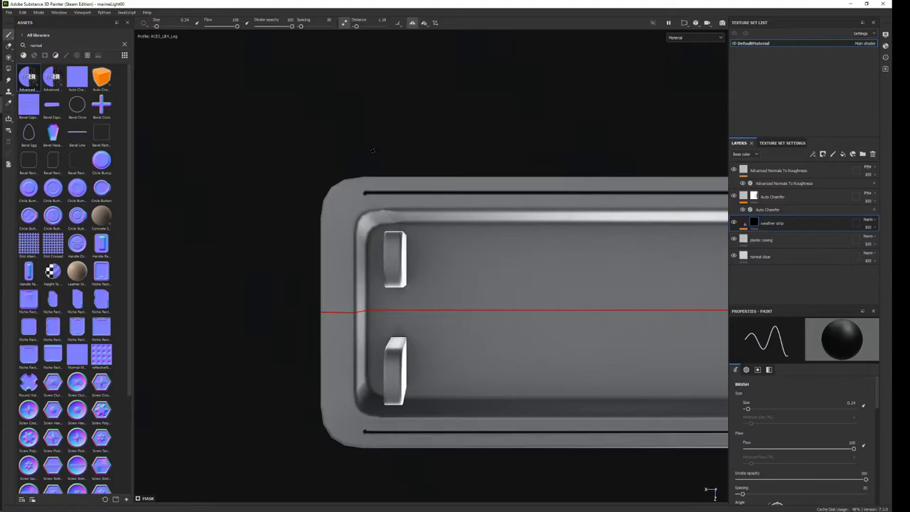
left_click(344, 22)
key("x")
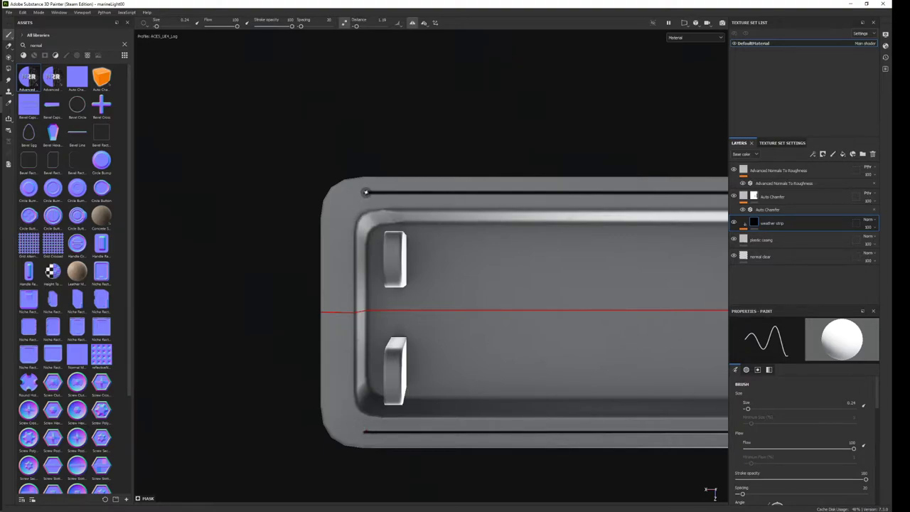
mouse_move(362, 192)
left_mouse_down()
mouse_move(335, 217)
mouse_move(332, 258)
left_mouse_up()
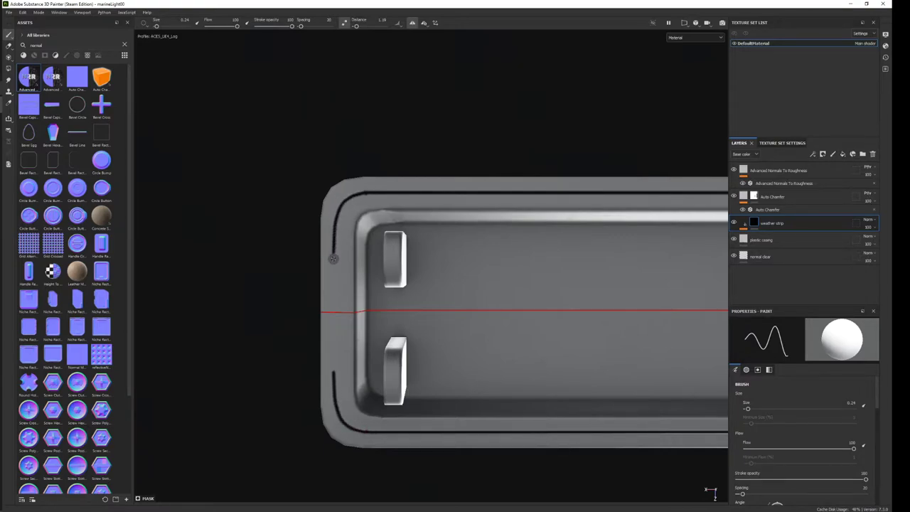
With lazy mouse off, shrink the brush from 0.24 to 0.1 for the corner clip area.
left_click(345, 24)
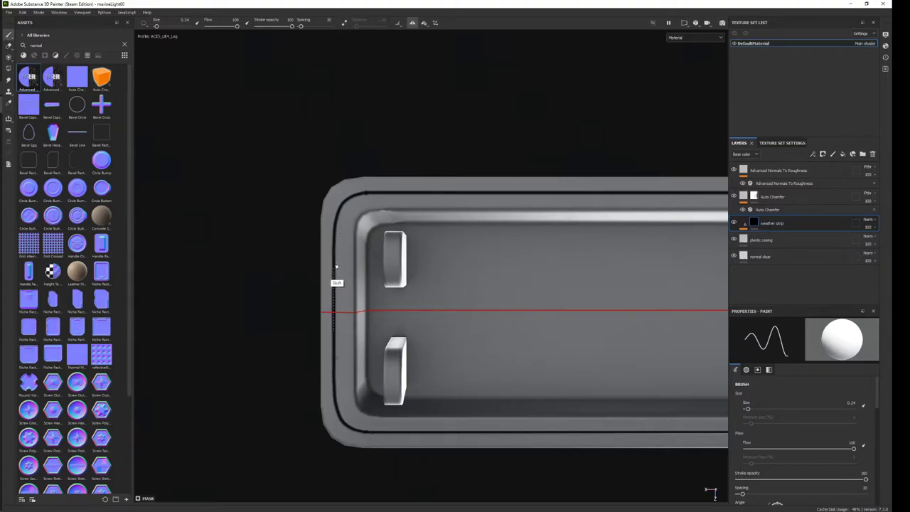
mouse_move(426, 306)
left_mouse_down("alt")
mouse_move(452, 238)
mouse_move(406, 398)
mouse_move(376, 309)
left_mouse_up("alt")
right_click_drag(376, 308, 360, 425, "alt")
left_click_drag(360, 426, 390, 331, "alt")
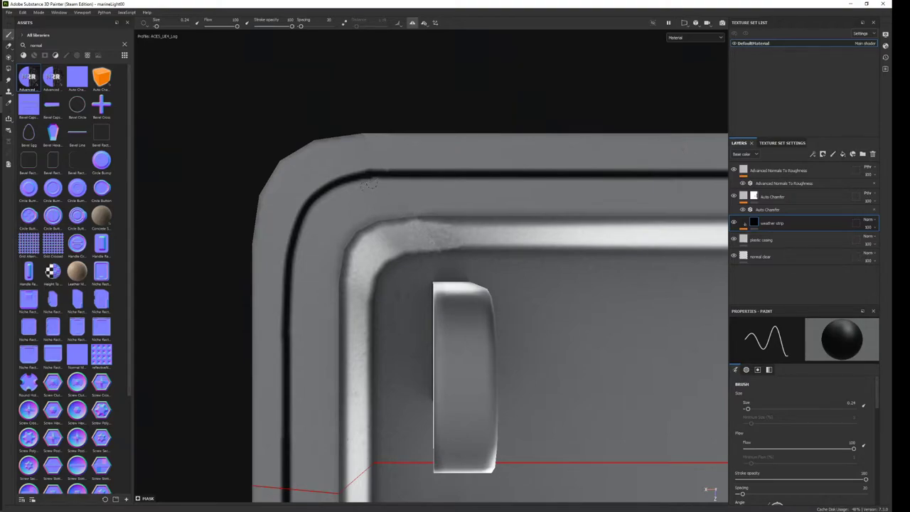
left_click_drag(378, 187, 498, 355, "alt")
right_click_drag(498, 356, 387, 274, "alt")
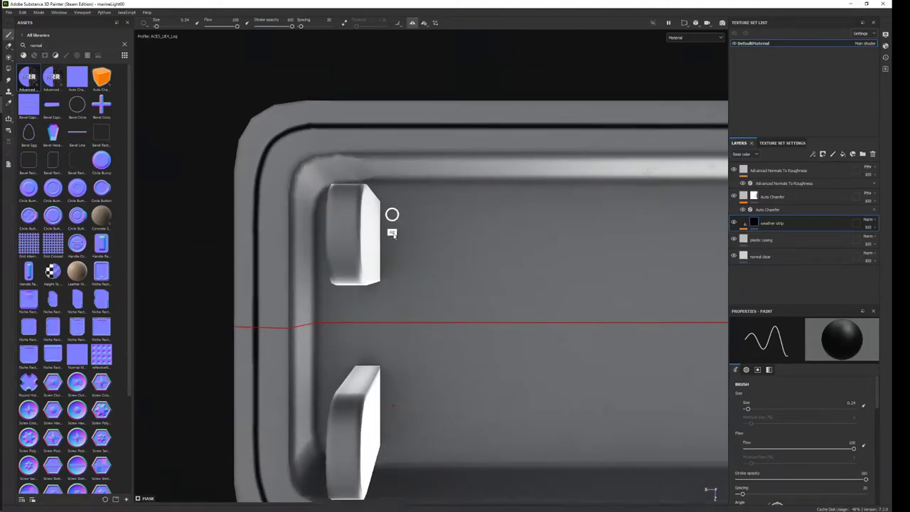
scroll(387, 273, "down", 5)
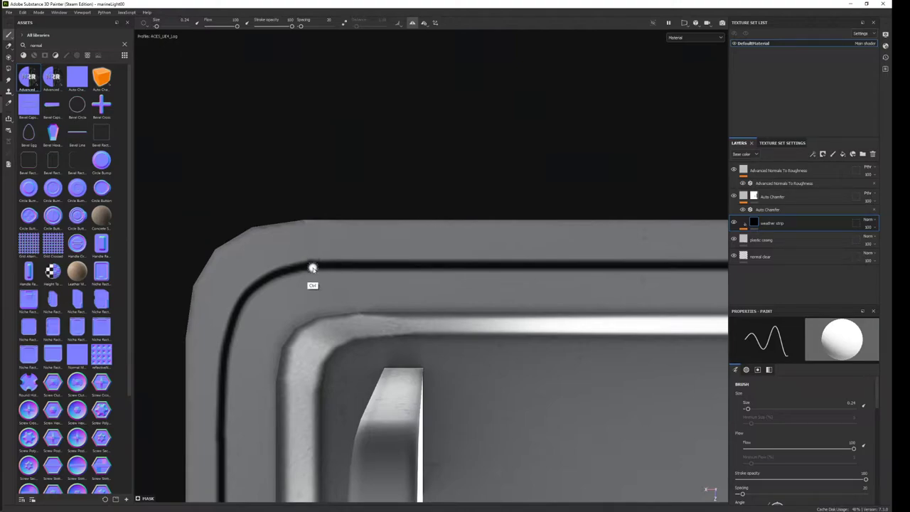
key("bracketleft")
mouse_move(433, 281)
right_mouse_down("alt")
mouse_move(483, 126)
mouse_move(511, 121)
right_mouse_up("alt")
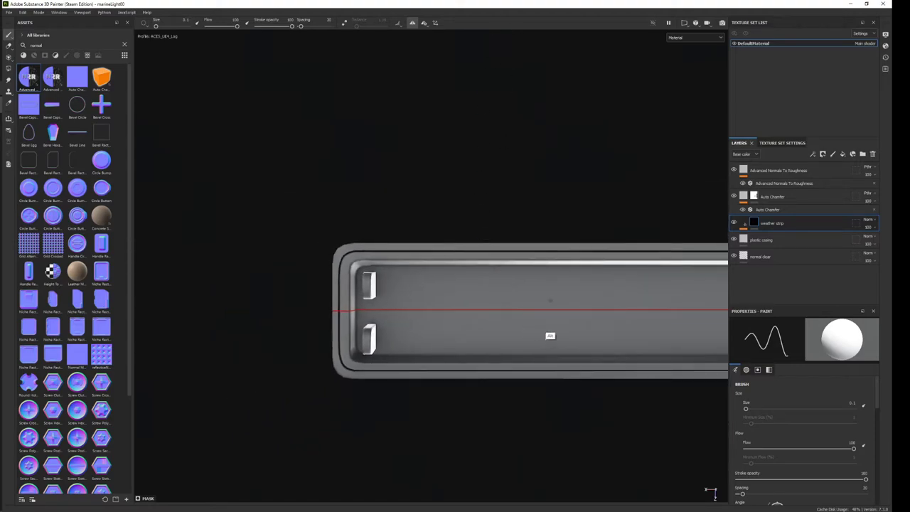
mouse_move(548, 331)
right_mouse_down("alt")
mouse_move(363, 310)
mouse_move(502, 126)
right_mouse_up("alt")
middle_click_drag(502, 126, 363, 267, "alt")
mouse_move(363, 267)
right_mouse_down("alt")
mouse_move(488, 502)
mouse_move(512, 471)
mouse_move(562, 319)
mouse_move(532, 429)
mouse_move(518, 350)
right_mouse_up("alt")
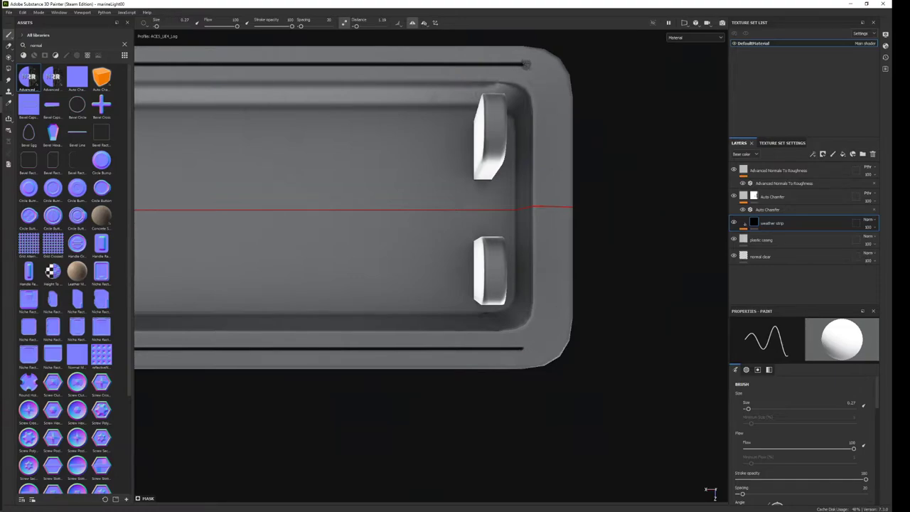
Paint the groove around the right-end curve, joining the top and bottom lines along the edge.
mouse_move(526, 65)
left_mouse_down()
mouse_move(547, 91)
mouse_move(552, 126)
left_mouse_up()
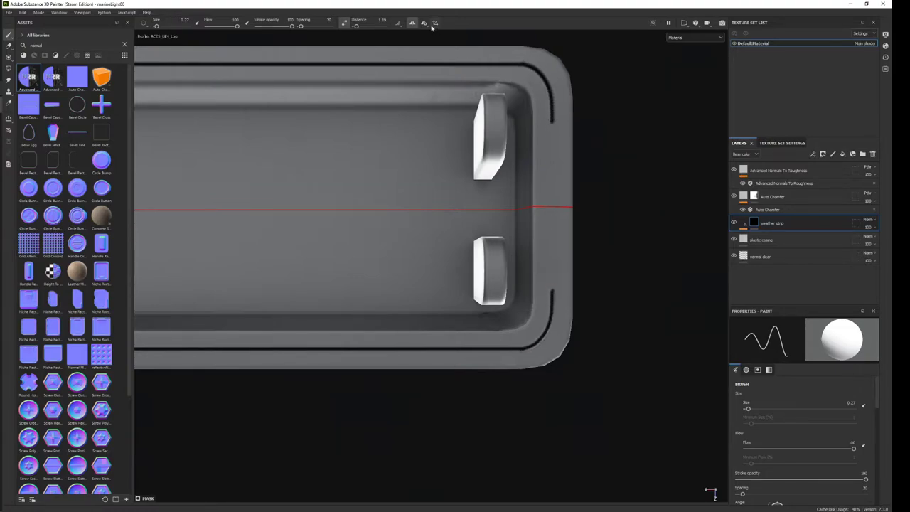
left_click(345, 24)
left_click(552, 208, "shift")
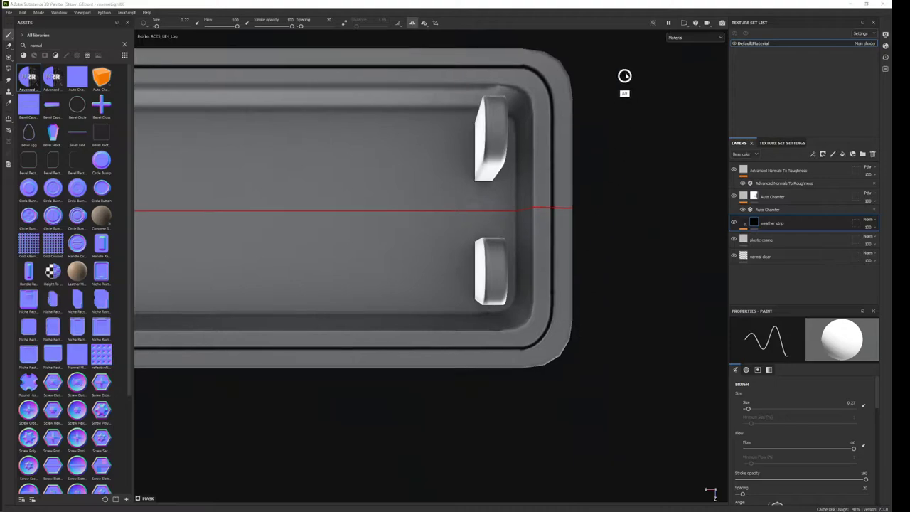
Orbit around the finished strip to inspect it from the side, above and below.
mouse_move(569, 238)
right_mouse_down("alt")
mouse_move(647, 186)
mouse_move(467, 230)
mouse_move(575, 98)
mouse_move(505, 315)
mouse_move(447, 26)
right_mouse_up("alt")
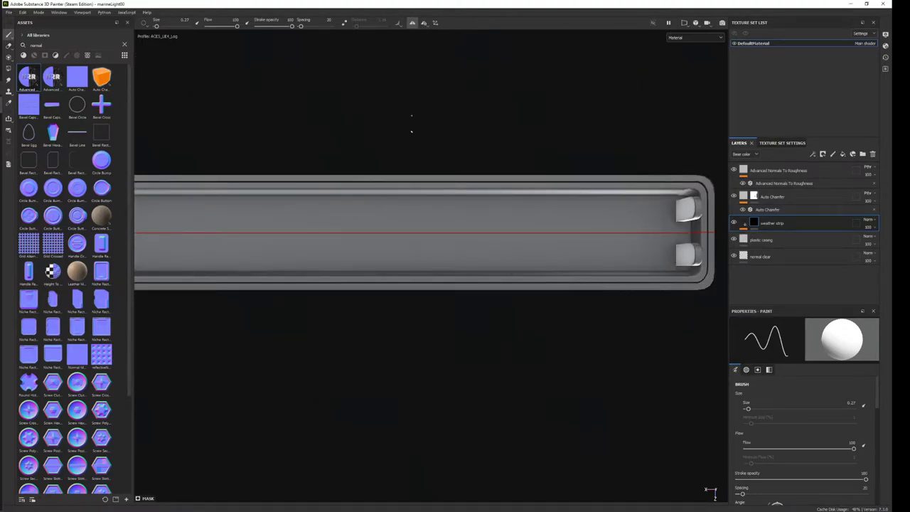
right_click_drag(529, 335, 534, 142, "alt")
right_click_drag(518, 232, 535, 204, "alt")
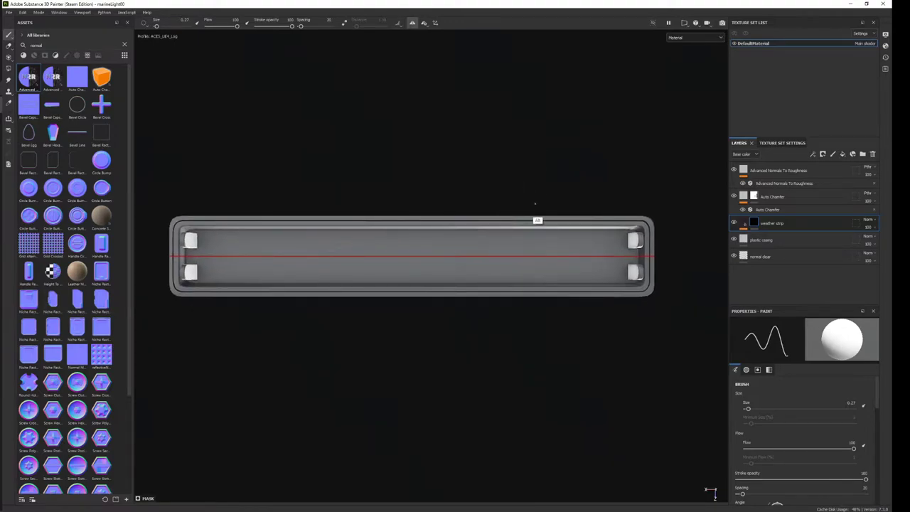
mouse_move(535, 204)
left_mouse_down("alt")
mouse_move(497, 262)
mouse_move(463, 382)
mouse_move(498, 338)
mouse_move(512, 455)
left_mouse_up("alt")
mouse_move(512, 454)
right_mouse_down("alt")
mouse_move(517, 499)
mouse_move(536, 398)
right_mouse_up("alt")
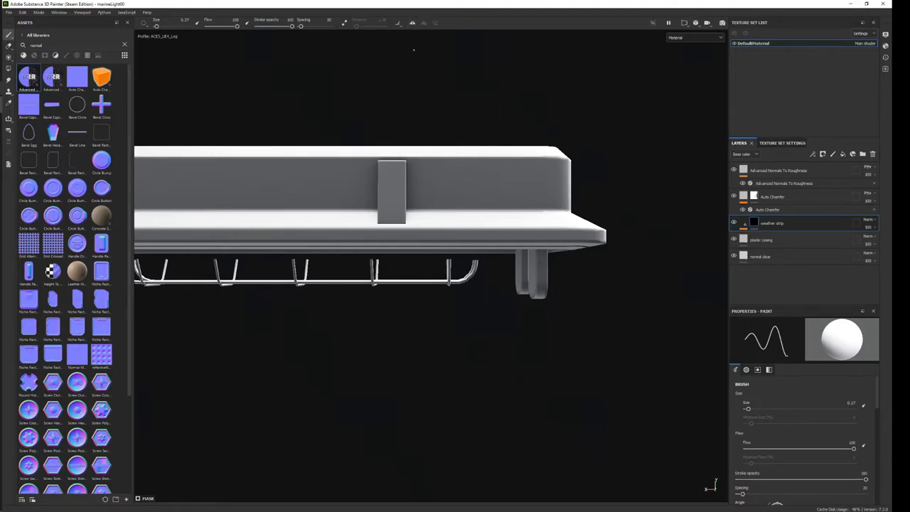
left_click_drag(568, 252, 556, 220, "alt")
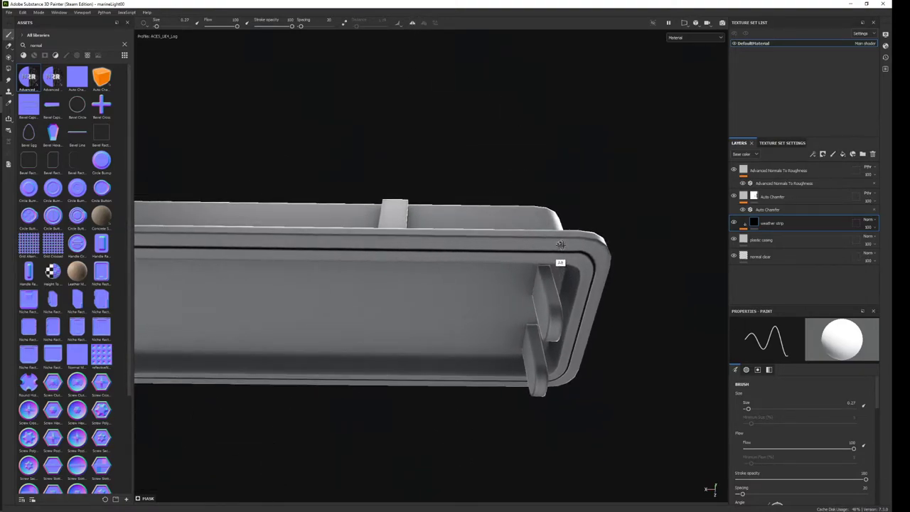
Add a fill effect to the weather strip layer and lower its height to recess the groove.
left_click_drag(556, 219, 554, 182, "alt")
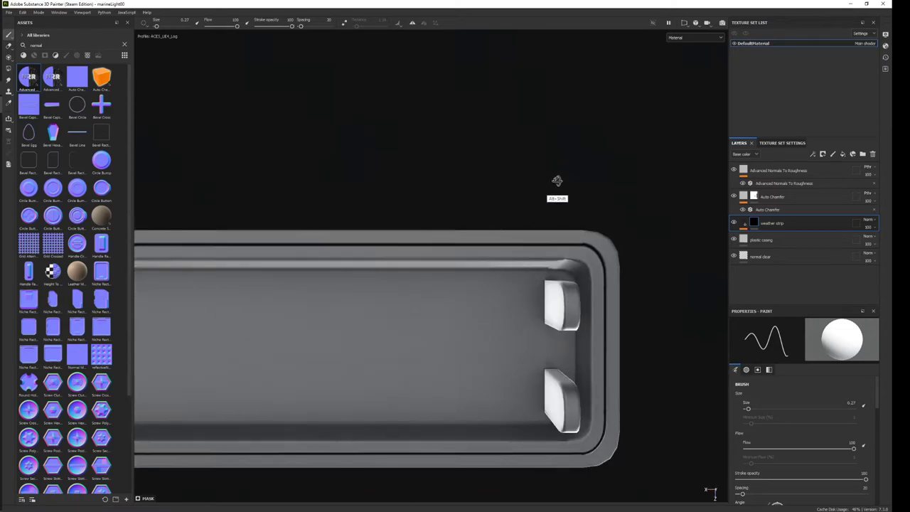
right_click(773, 223)
left_click(776, 246)
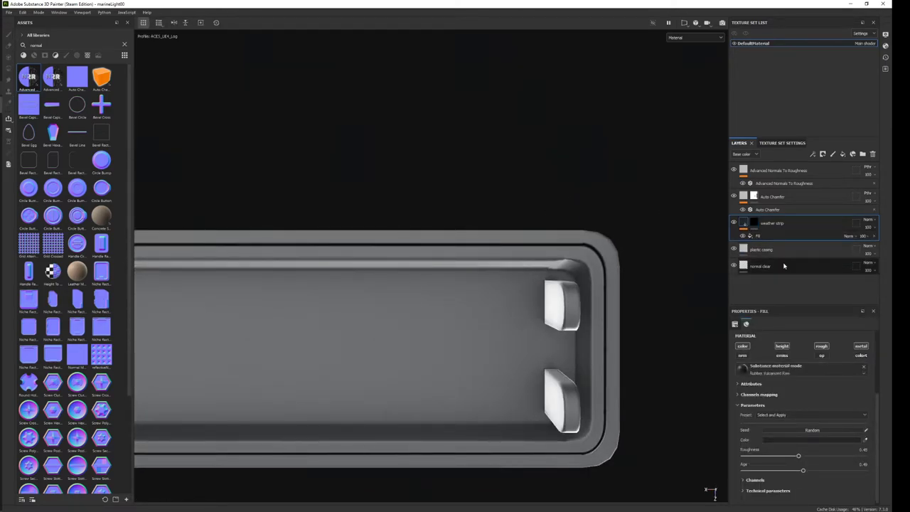
left_click(759, 236)
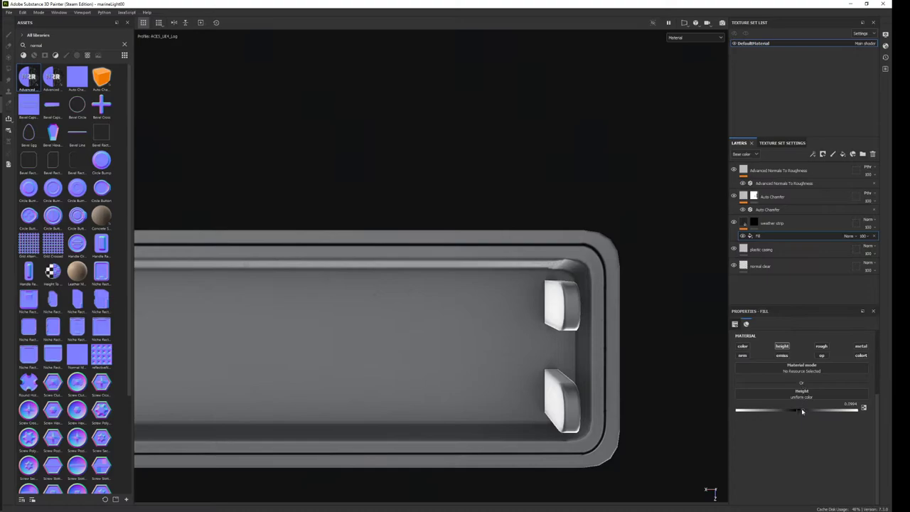
left_click_drag(801, 409, 784, 414)
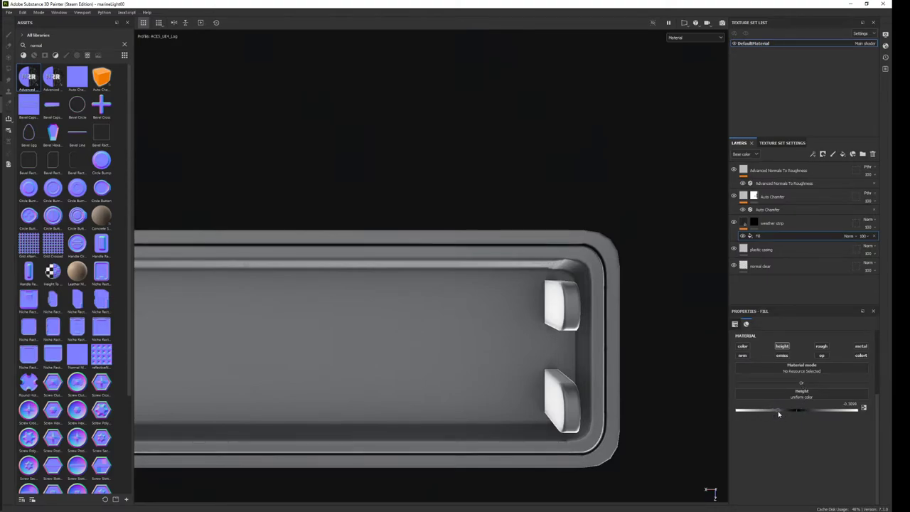
Lighten the weather strip colour to mid grey and set the material's Age to 0.72.
left_click(775, 223)
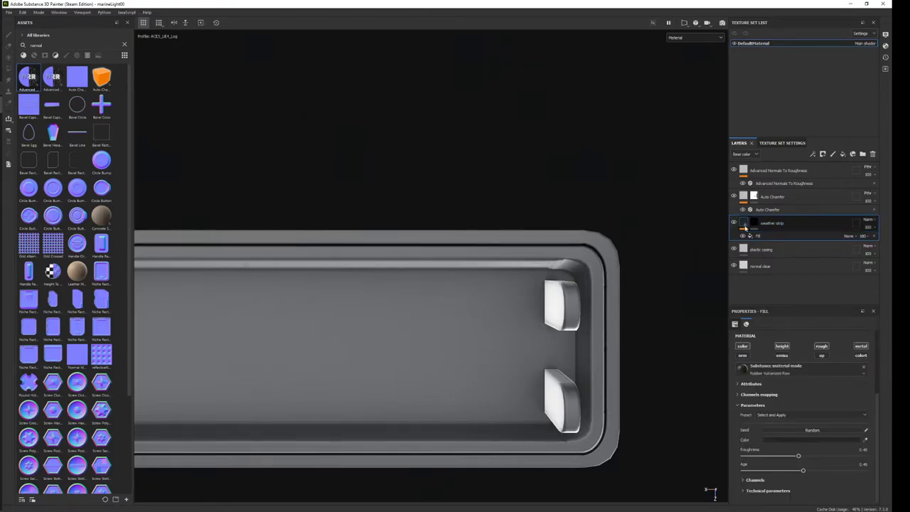
left_click(789, 440)
left_click_drag(803, 404, 787, 401)
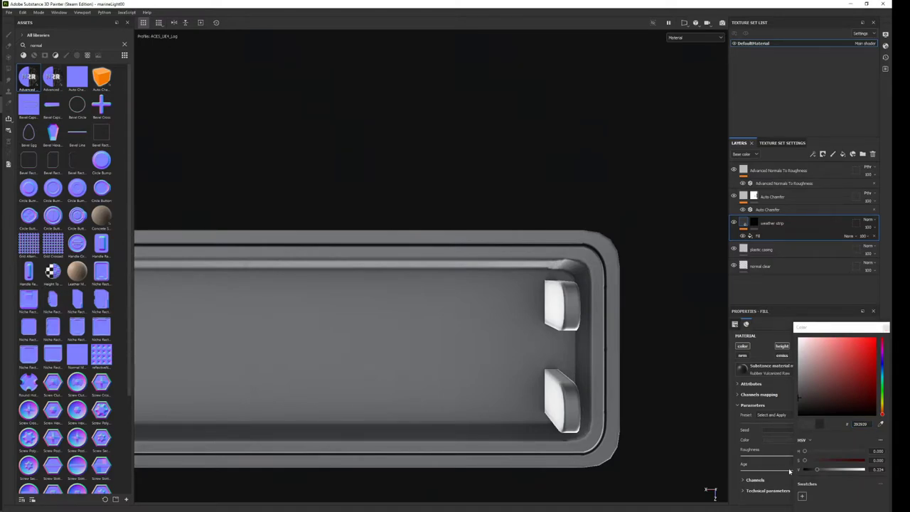
left_click(885, 328)
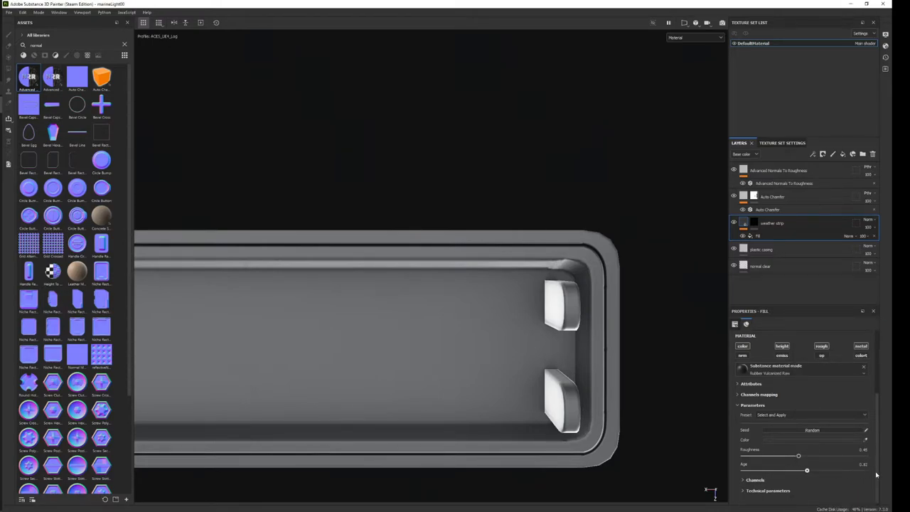
left_click_drag(867, 471, 701, 474)
left_click_drag(853, 474, 838, 474)
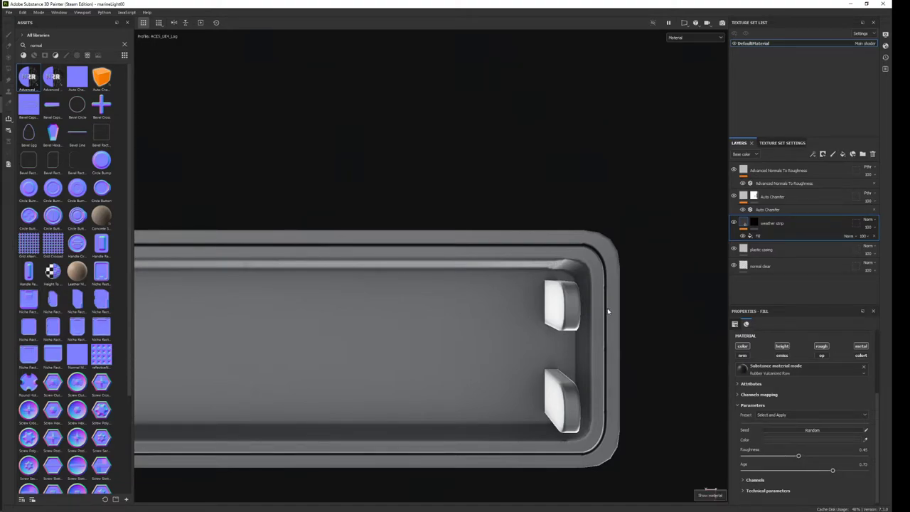
scroll(609, 299, "down", 5)
middle_click_drag(558, 282, 597, 235)
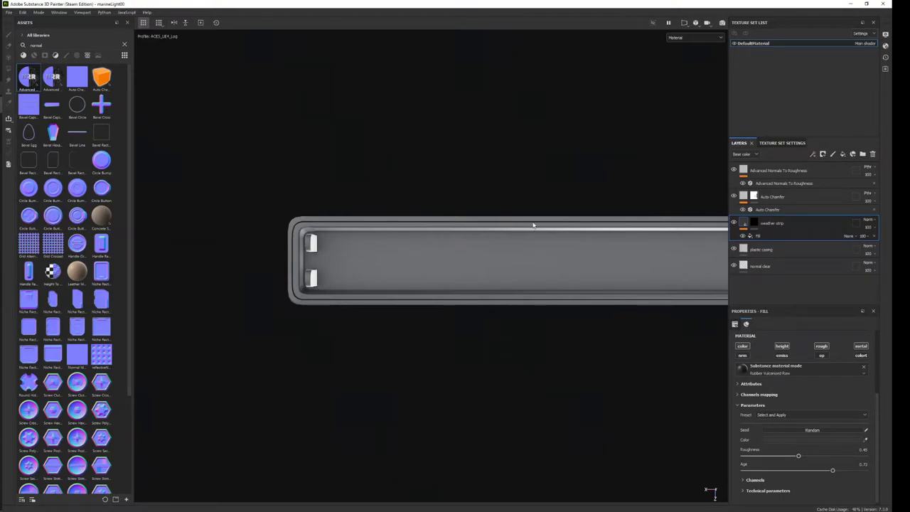
scroll(436, 284, "up", 1)
scroll(436, 284, "up", 1)
Add a new fill layer named 'metal parts' using the Smooth Steel material.
left_click(841, 154)
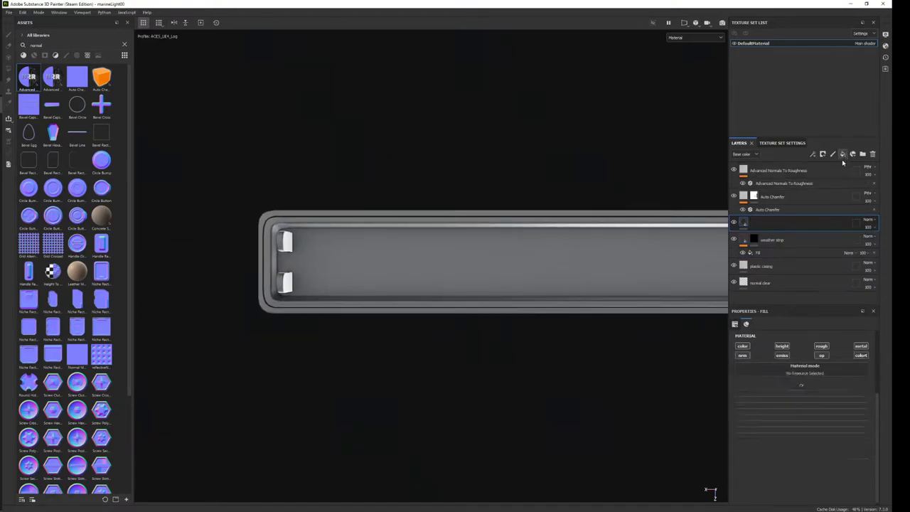
double_click(768, 225)
type("metal pa")
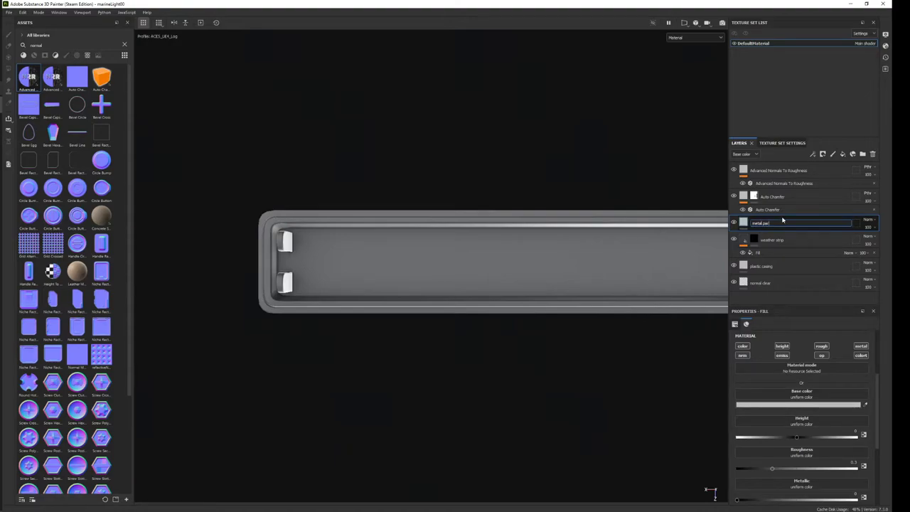
type("rts")
key("Return")
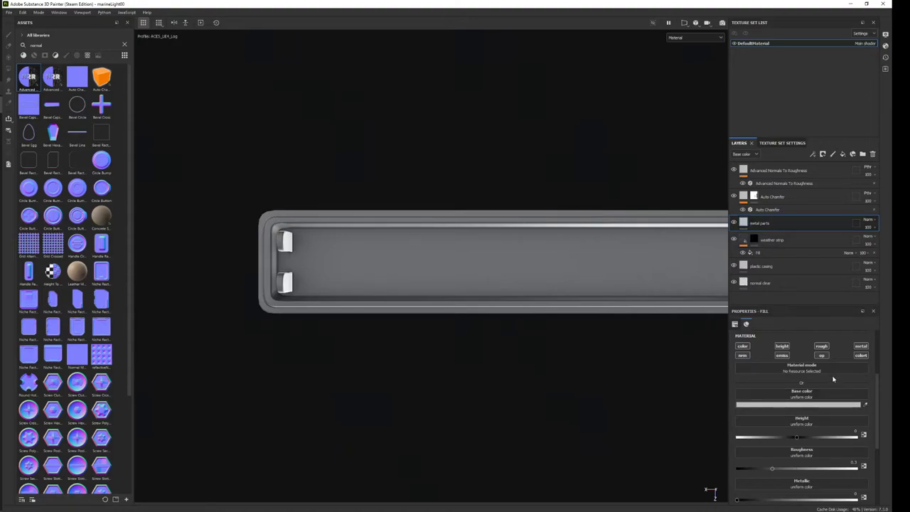
left_click(825, 370)
type("materi")
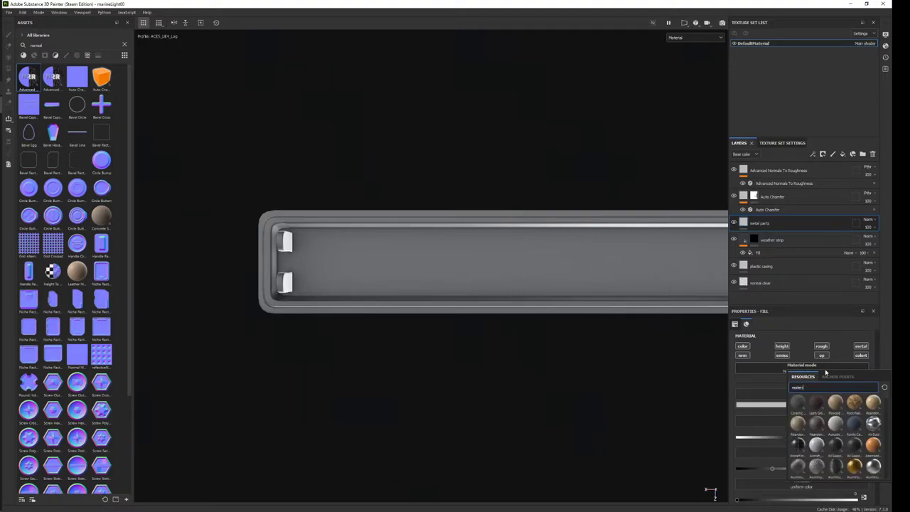
type("al steel")
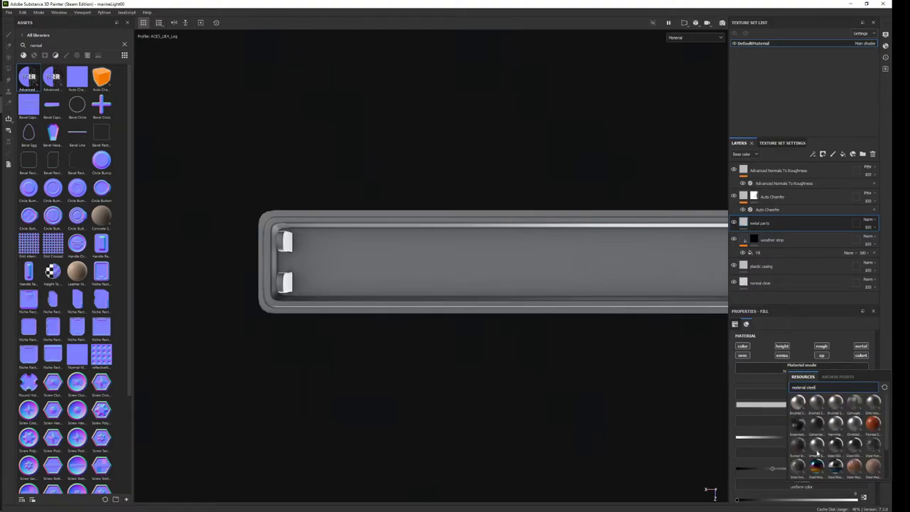
left_click_drag(606, 197, 674, 277, "alt")
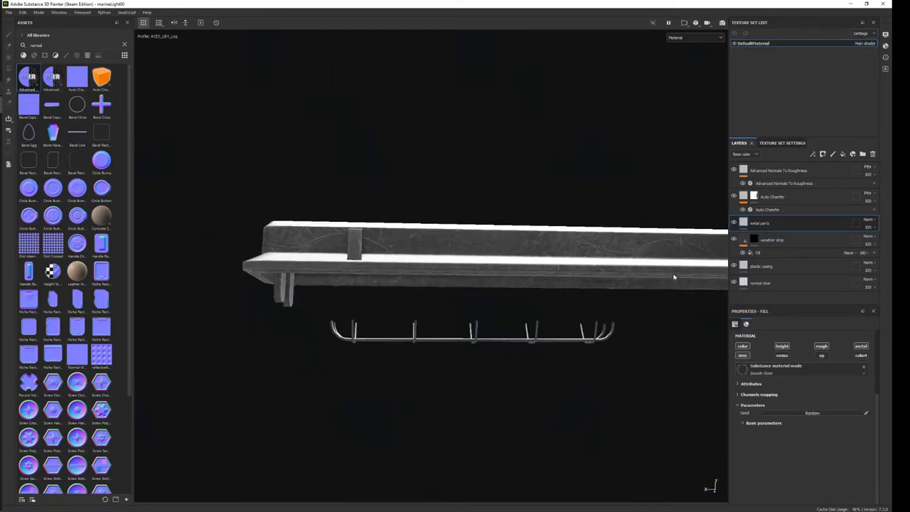
Give the metal parts layer a black mask and set Polygon Fill to mesh mode, framing the bracket.
right_click(773, 223)
left_click(811, 69)
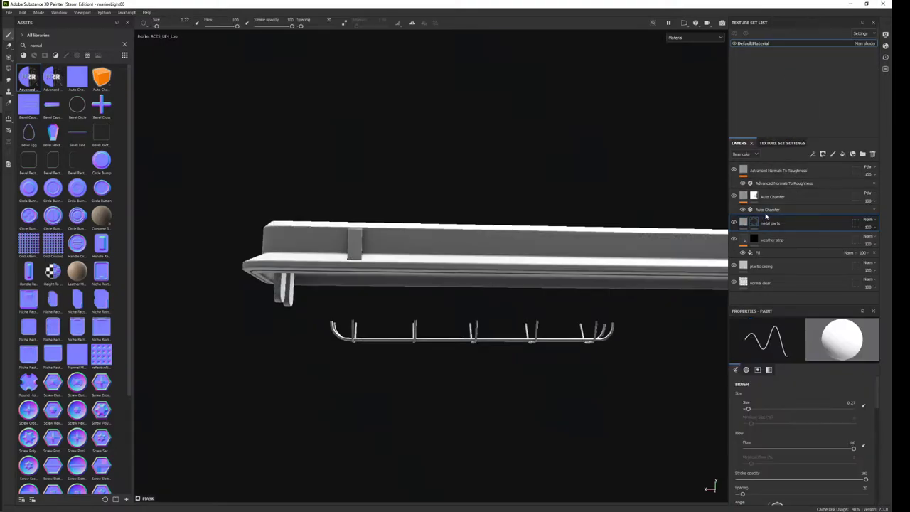
left_click(8, 67)
mouse_move(305, 140)
left_mouse_down("alt")
mouse_move(464, 270)
mouse_move(188, 84)
left_mouse_up("alt")
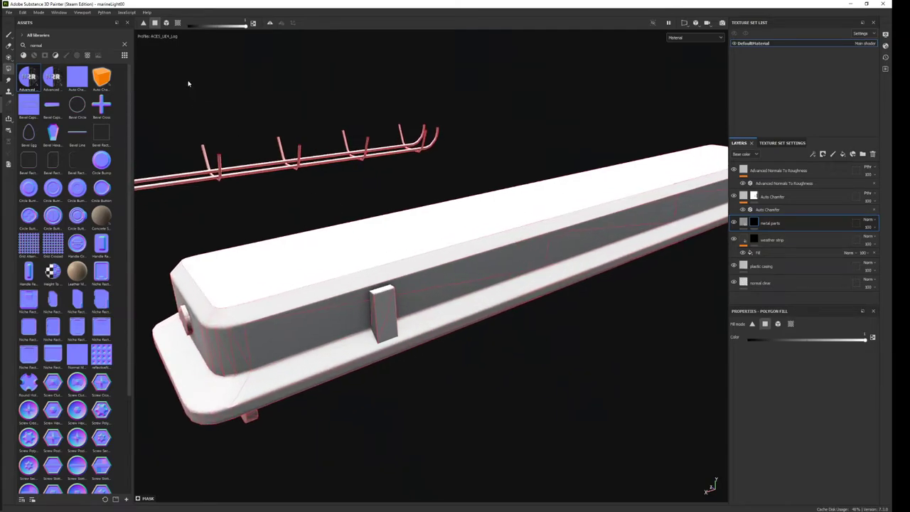
left_click(165, 23)
left_click_drag(379, 319, 276, 291, "alt")
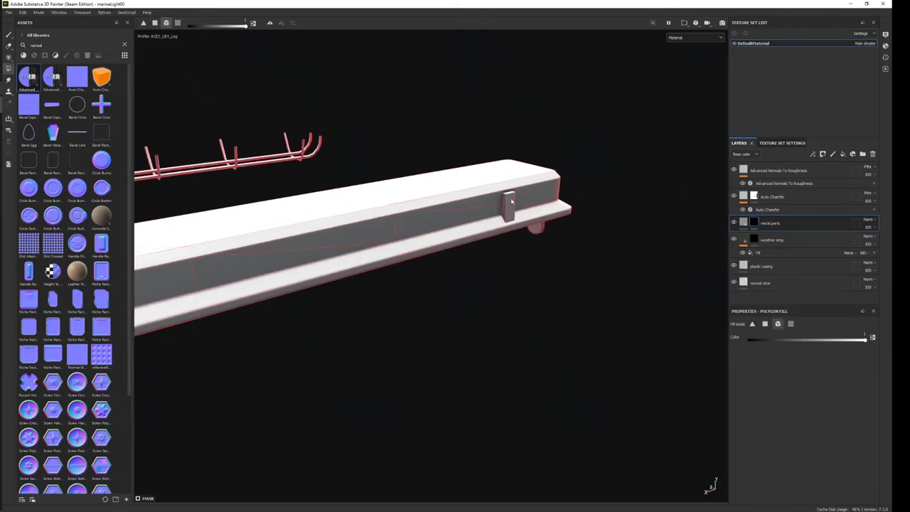
right_click_drag(367, 282, 600, 267, "alt")
mouse_move(601, 267)
left_mouse_down("alt")
mouse_move(554, 264)
mouse_move(442, 209)
mouse_move(157, 205)
left_mouse_up("alt")
right_click_drag(157, 205, 526, 246, "alt")
mouse_move(528, 248)
left_mouse_down("alt")
mouse_move(430, 298)
mouse_move(382, 244)
left_mouse_up("alt")
Switch the metal parts material to Hammered Steel, then to Steel Rough.
left_click(747, 225)
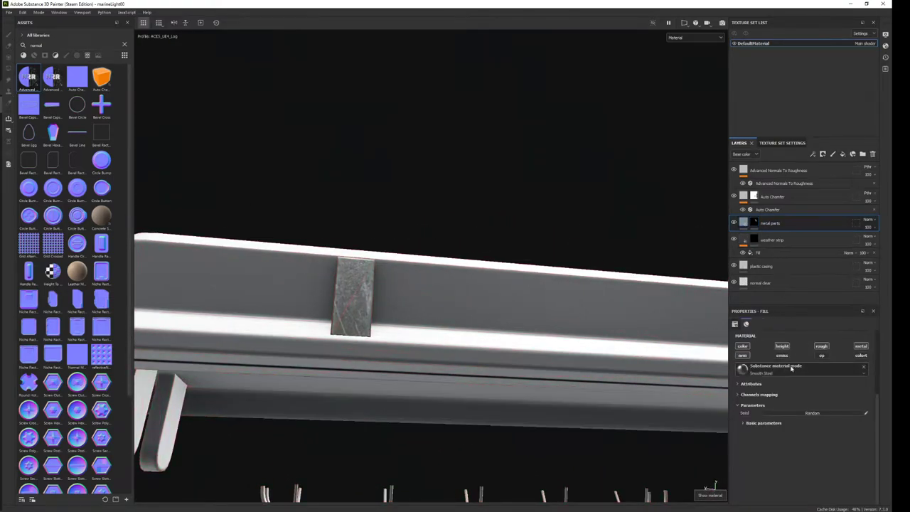
scroll(767, 418, "down", 5)
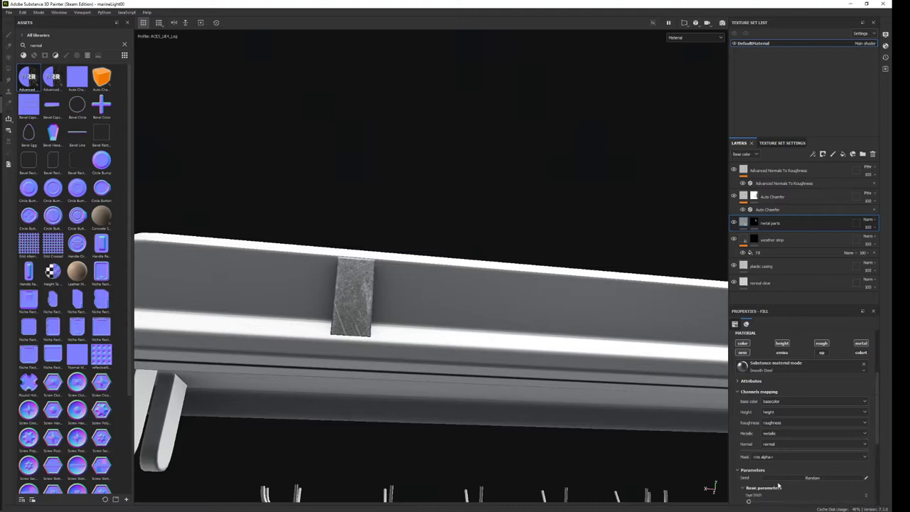
scroll(761, 469, "up", 5)
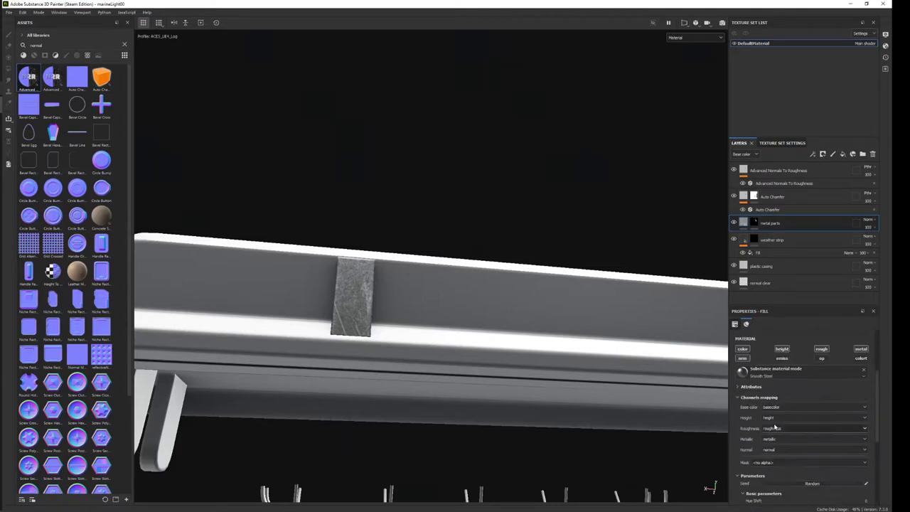
left_click(780, 372)
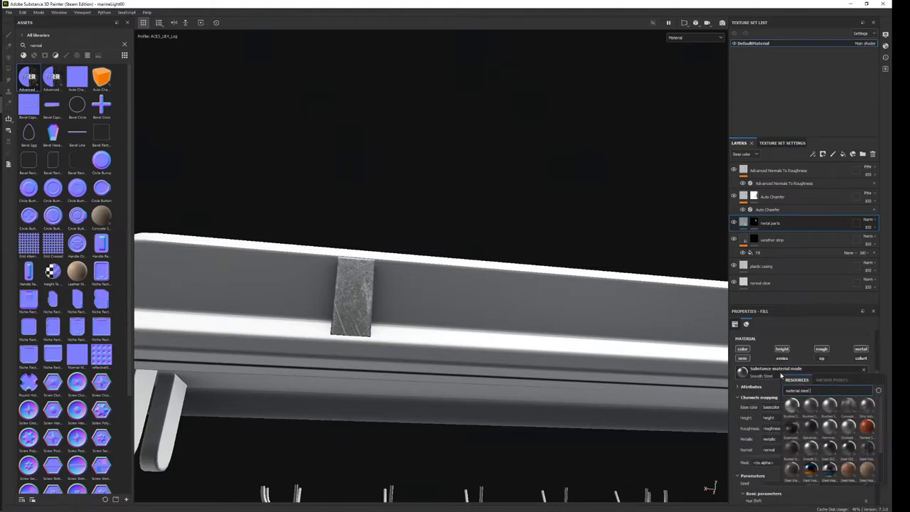
left_click(829, 426)
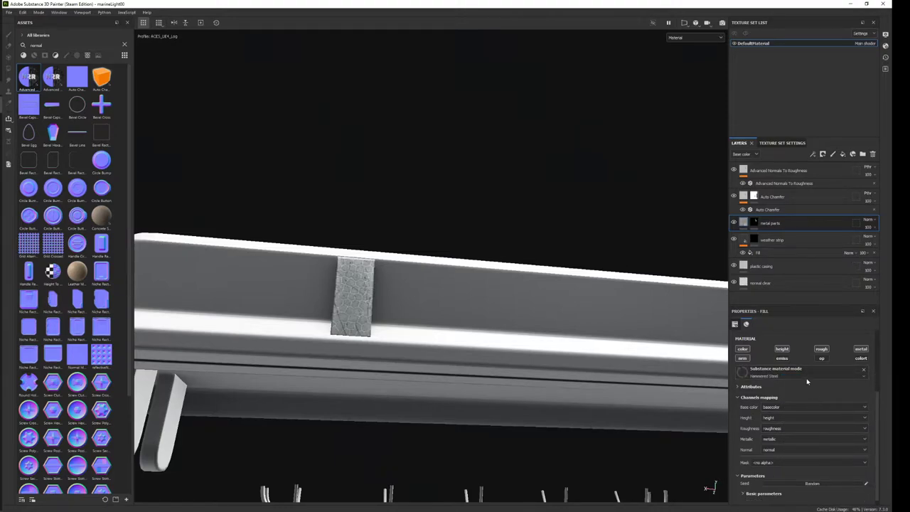
left_click(743, 371)
left_click(854, 455)
Lower the Steel Roughness for a glossier bracket.
mouse_move(561, 339)
left_mouse_down("alt")
mouse_move(498, 306)
mouse_move(540, 291)
left_mouse_up("alt")
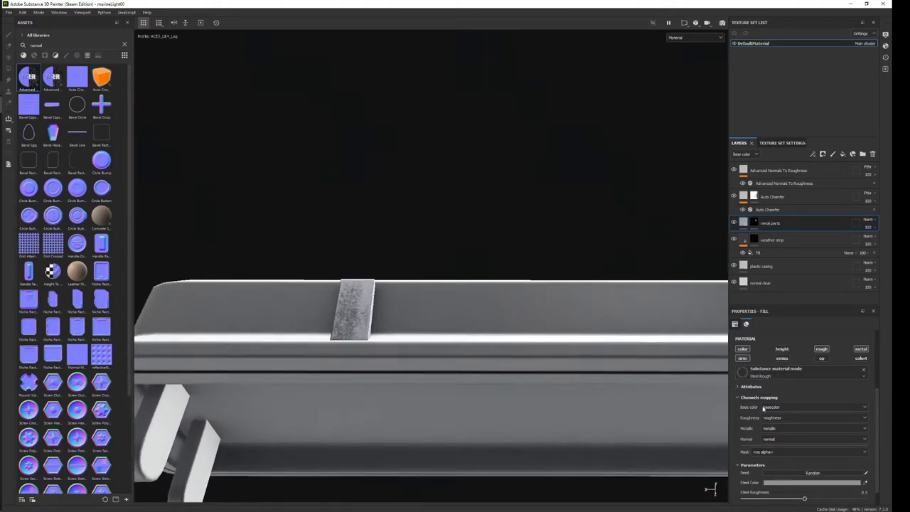
scroll(770, 427, "down", 1)
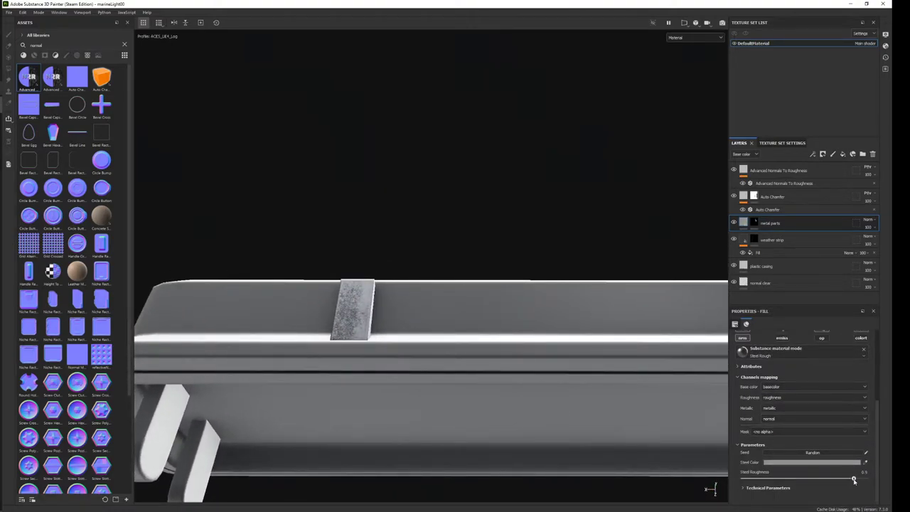
left_click_drag(854, 480, 756, 479)
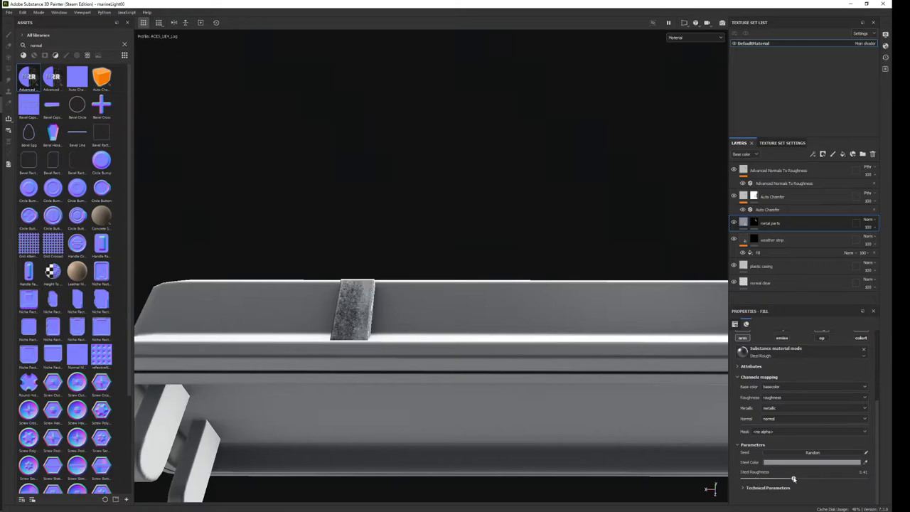
mouse_move(427, 330)
left_mouse_down("alt")
mouse_move(370, 315)
mouse_move(459, 358)
mouse_move(532, 323)
mouse_move(531, 313)
left_mouse_up("alt")
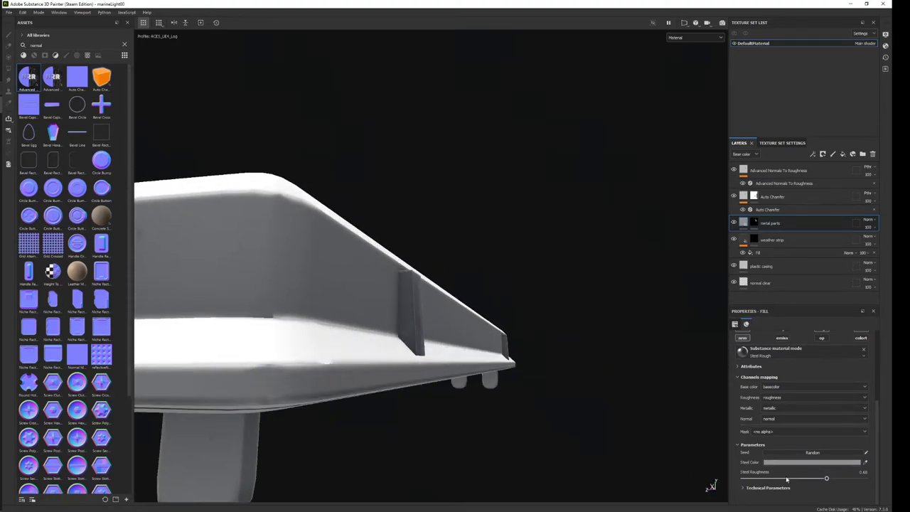
left_click(767, 478)
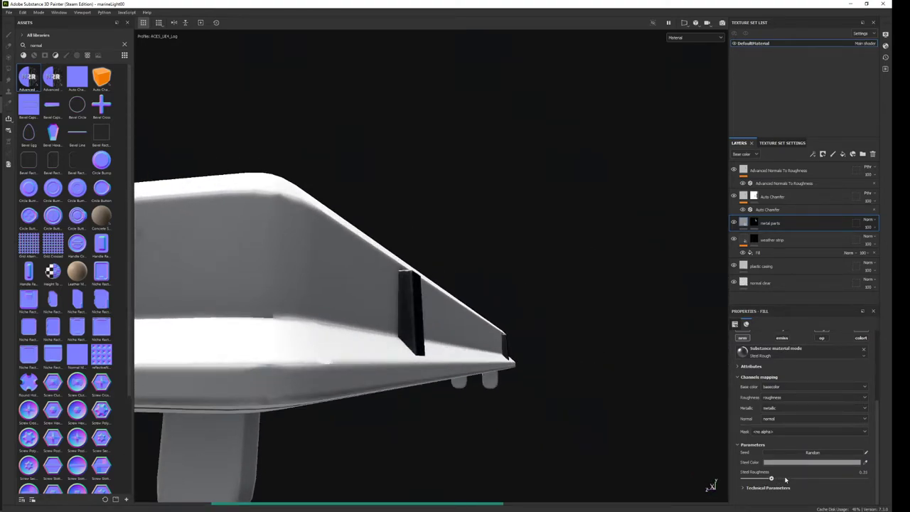
mouse_move(540, 334)
left_mouse_down("alt")
mouse_move(483, 305)
mouse_move(500, 312)
left_mouse_up("alt")
Check the roughness channel view, set Normal Intensity to 1.79 and fine-tune Steel Roughness to 0.15.
key("c")
key("c")
key("c")
scroll(512, 370, "up", 5)
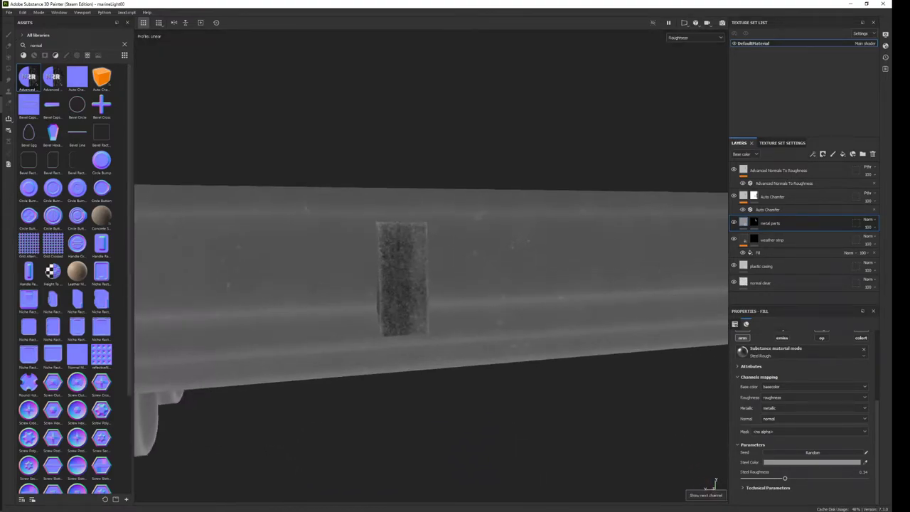
scroll(440, 320, "up", 3)
left_click_drag(439, 320, 483, 369, "alt")
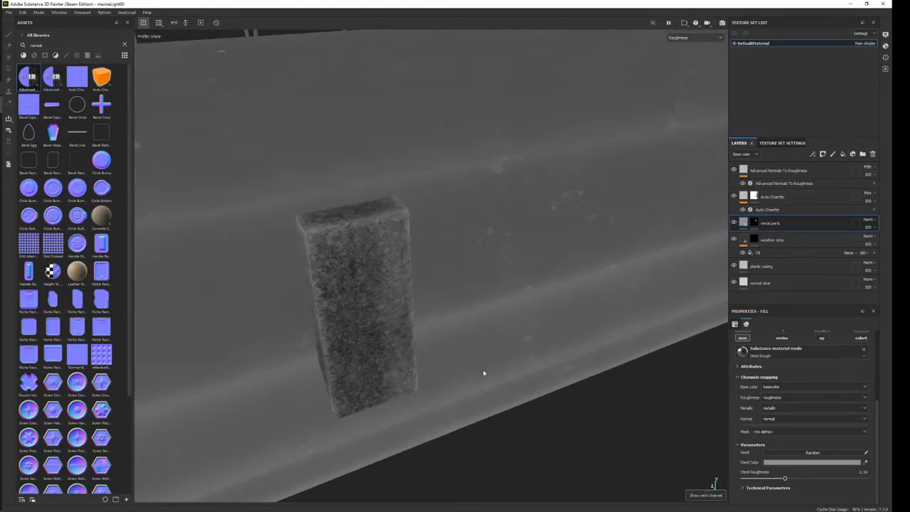
left_click(733, 170)
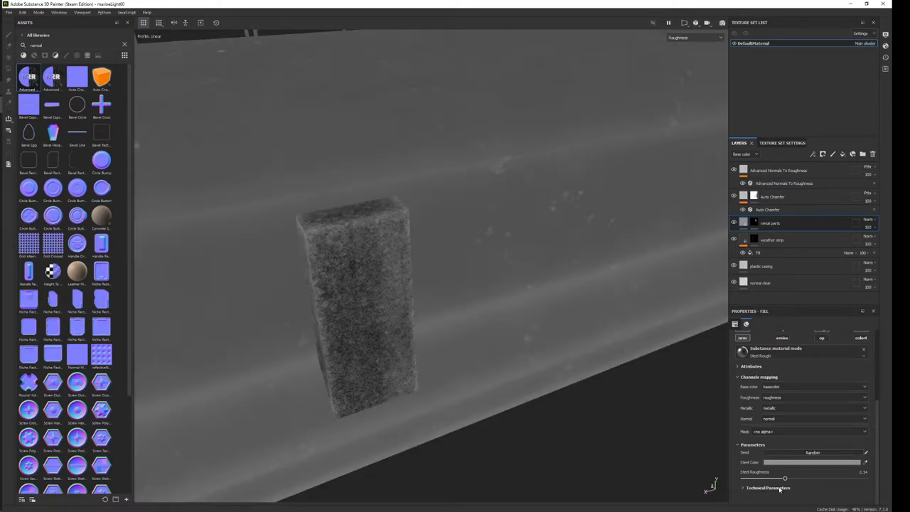
left_click(780, 489)
left_click_drag(796, 489, 804, 488)
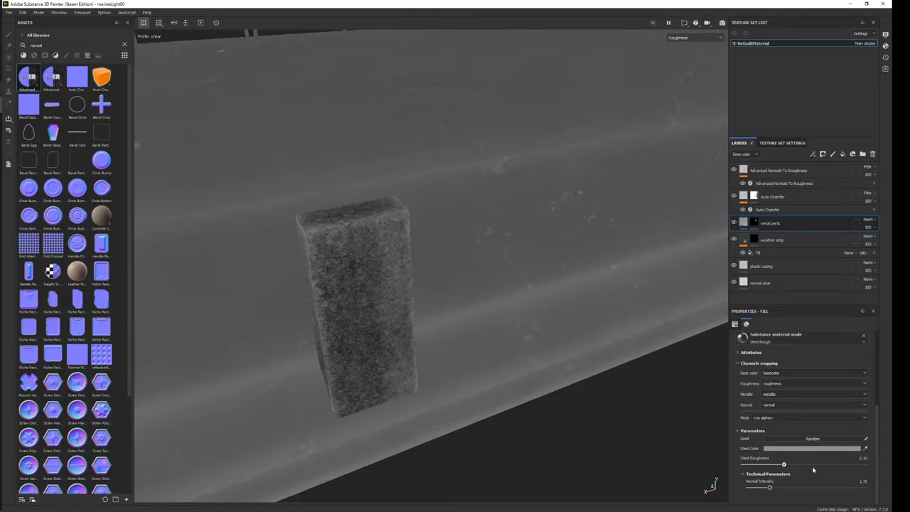
left_click_drag(865, 468, 865, 469)
left_click_drag(785, 468, 747, 465)
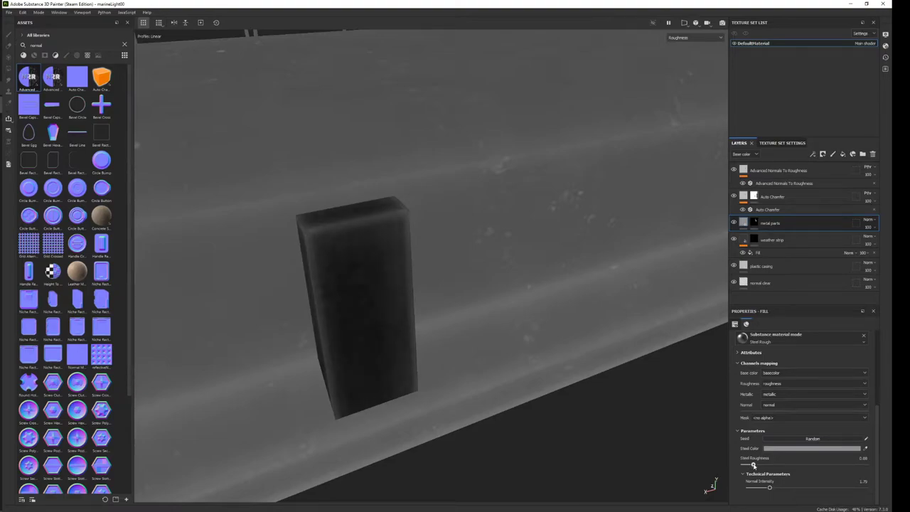
key("m")
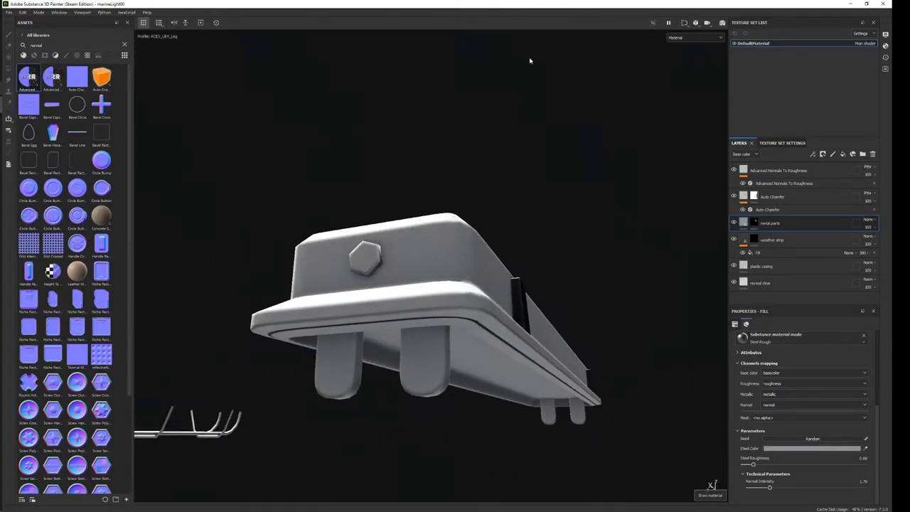
mouse_move(504, 353)
left_mouse_down("alt")
mouse_move(235, 306)
mouse_move(509, 445)
left_mouse_up("alt")
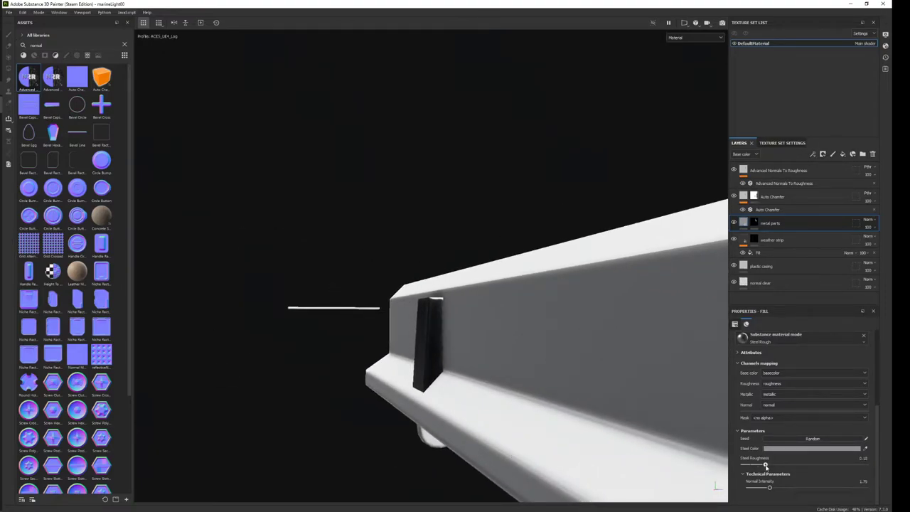
left_click_drag(764, 465, 761, 464)
Add a roughness-only fill effect to metal parts using the smudges texture.
right_click(736, 224)
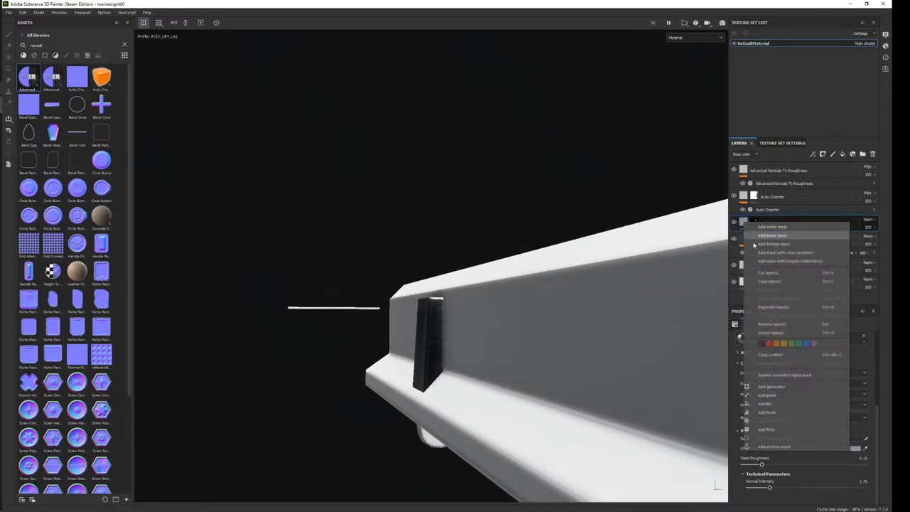
left_click(776, 411)
scroll(765, 351, "up", 3)
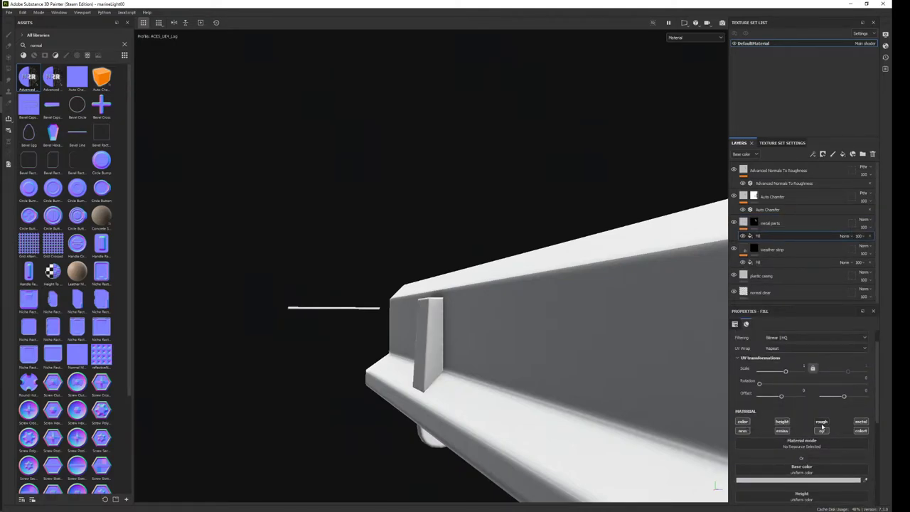
left_click(862, 431)
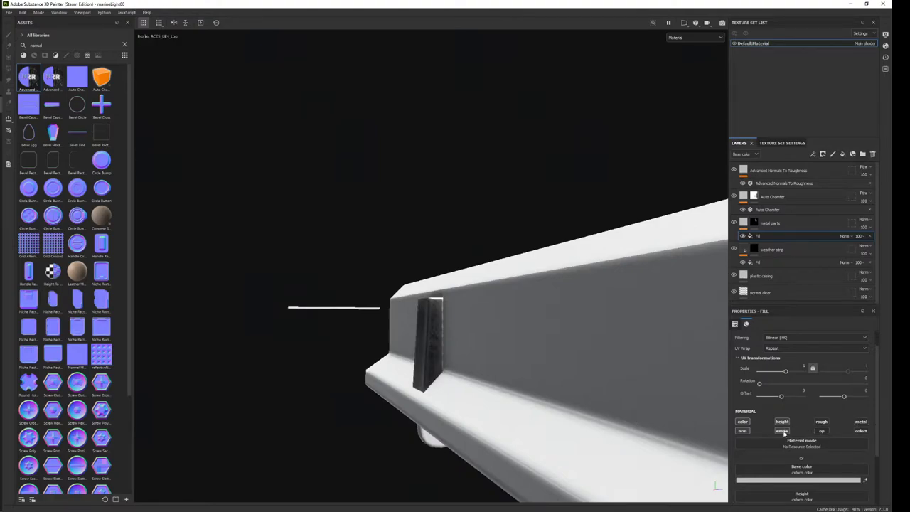
left_click(743, 423)
left_click(821, 422)
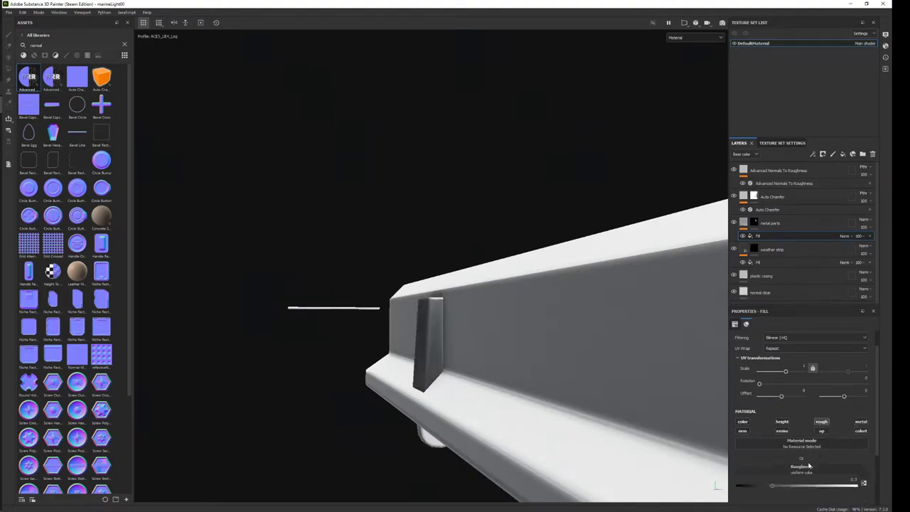
left_click(811, 468)
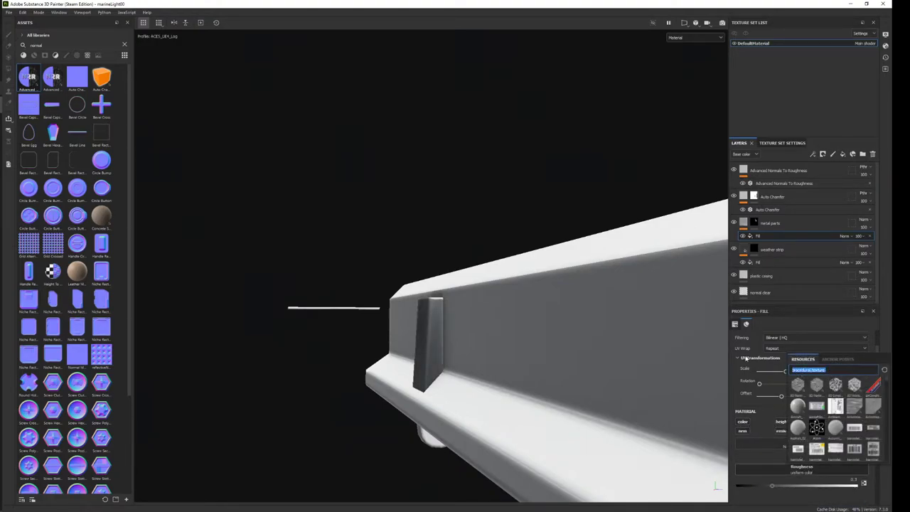
type("imperf")
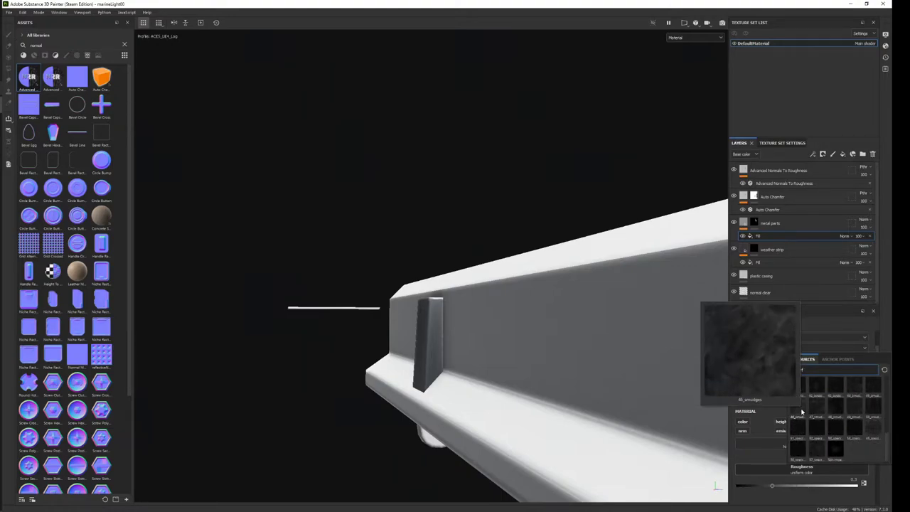
left_click(798, 409)
Scale the smudge texture up to 3 and rotate it 90 degrees, checking the roughness channel.
mouse_move(540, 305)
left_mouse_down("alt")
mouse_move(659, 275)
mouse_move(595, 346)
left_mouse_up("alt")
key("c")
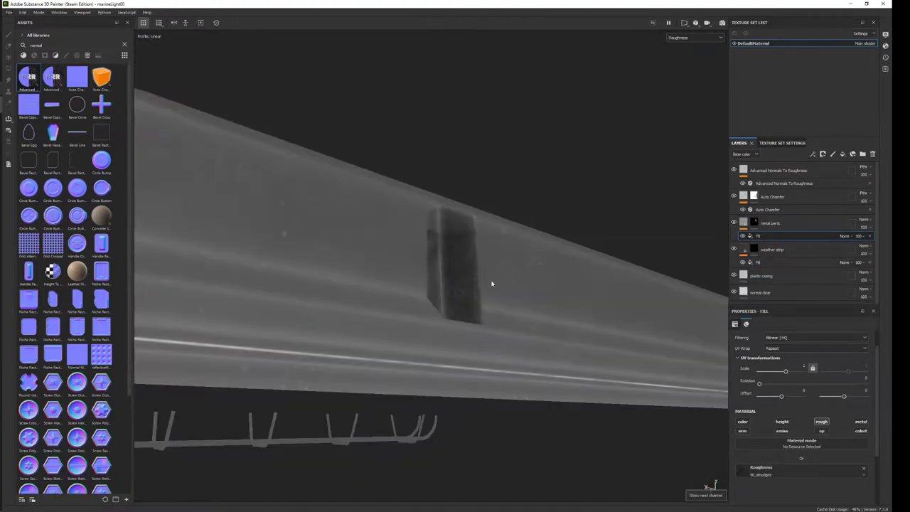
left_click_drag(644, 269, 699, 338, "alt")
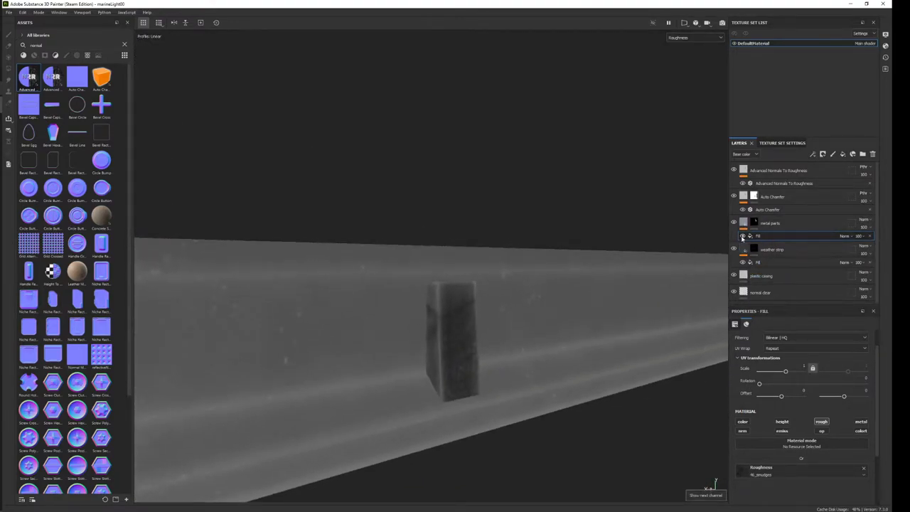
left_click(742, 235)
left_click(742, 235)
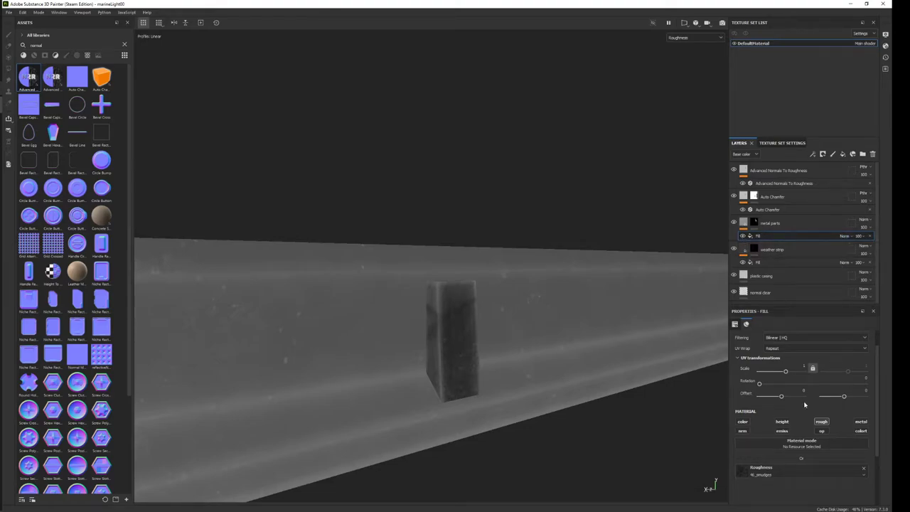
left_click_drag(823, 366, 847, 370)
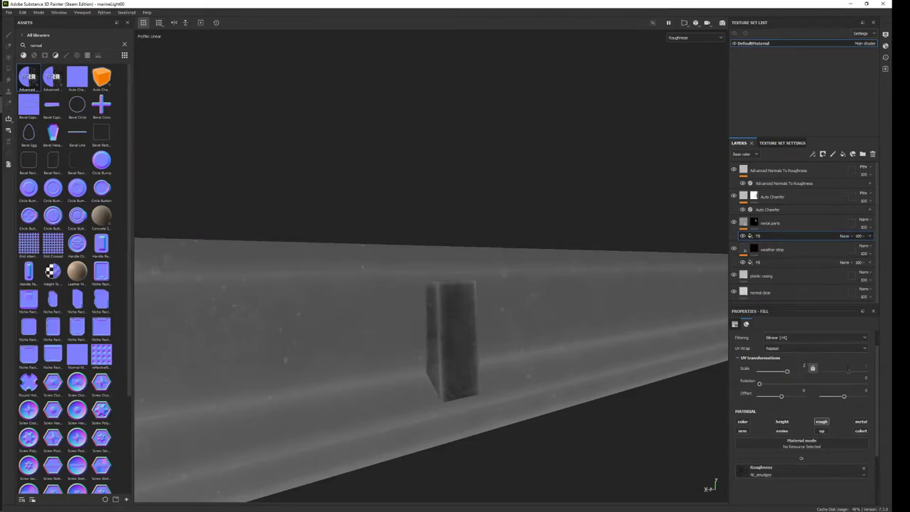
left_click(813, 368)
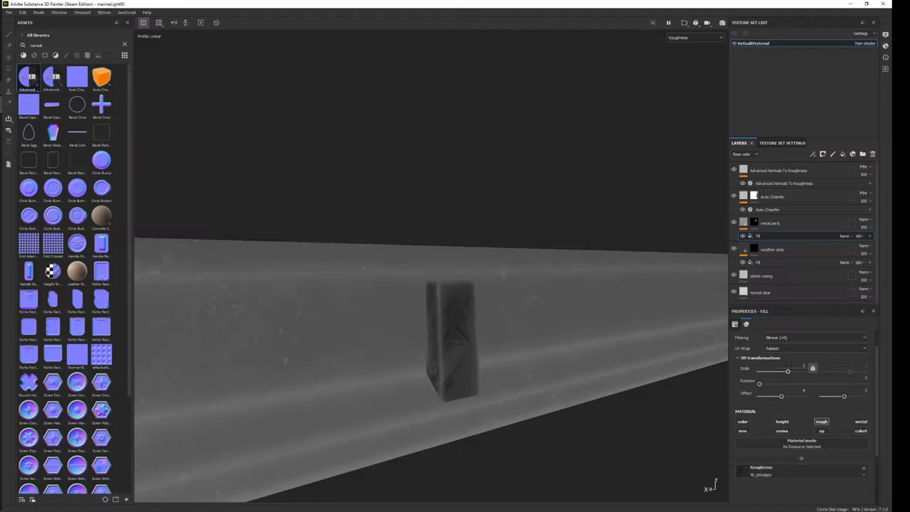
left_click_drag(866, 378, 872, 382)
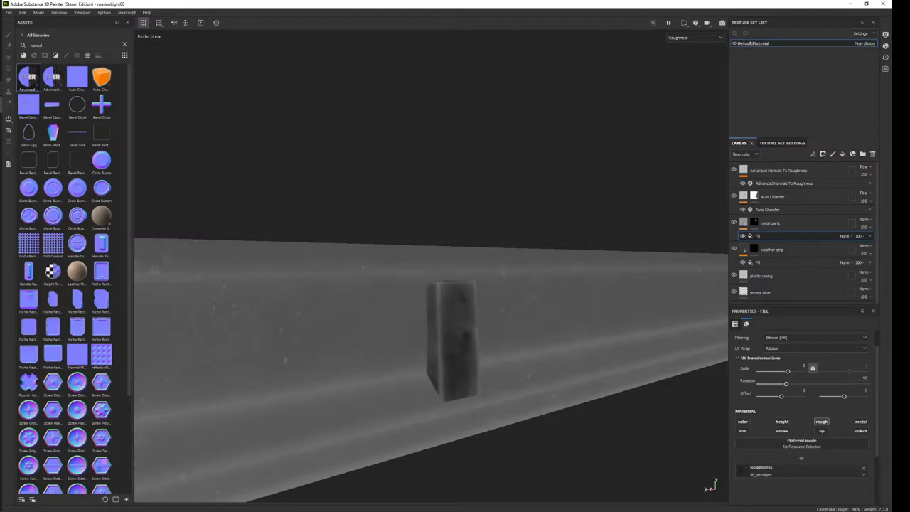
mouse_move(500, 377)
left_mouse_down("alt")
mouse_move(473, 266)
mouse_move(500, 348)
mouse_move(343, 266)
mouse_move(486, 263)
mouse_move(469, 267)
left_mouse_up("alt")
key("m")
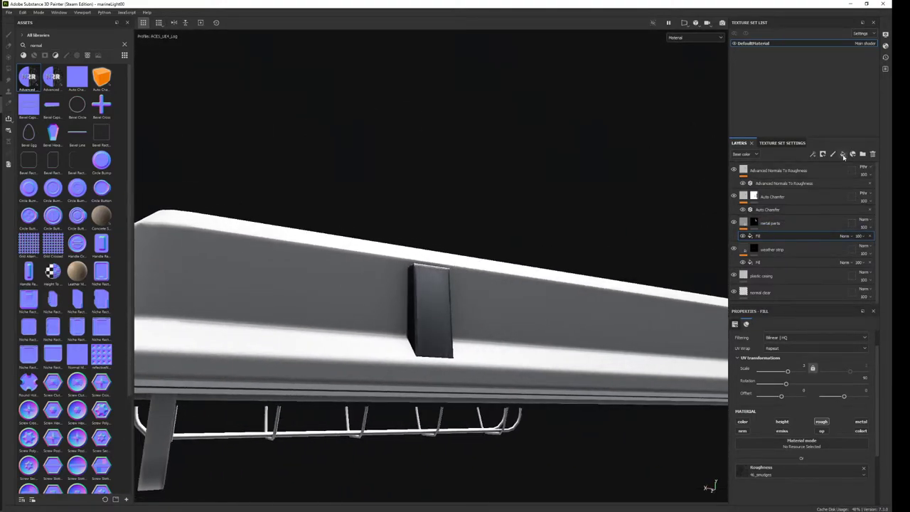
Add a black-masked fill layer with its colour channel off, named 'parts bevel'.
left_click(842, 154)
right_click(785, 219)
left_click(824, 21)
type("bevel")
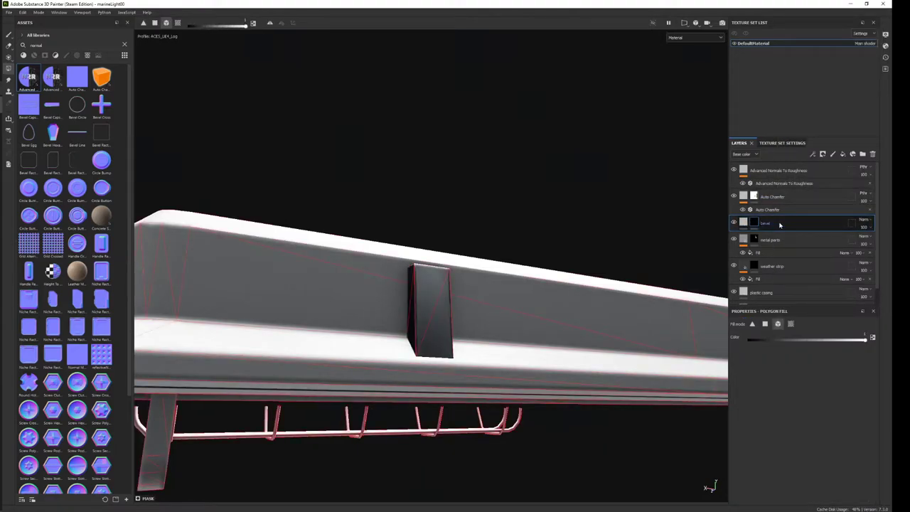
key("Return")
left_click(745, 223)
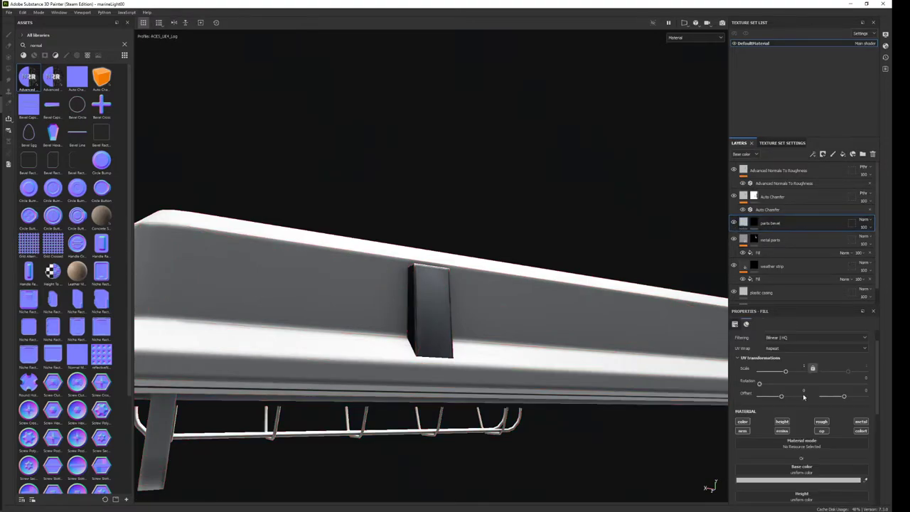
left_click(742, 422)
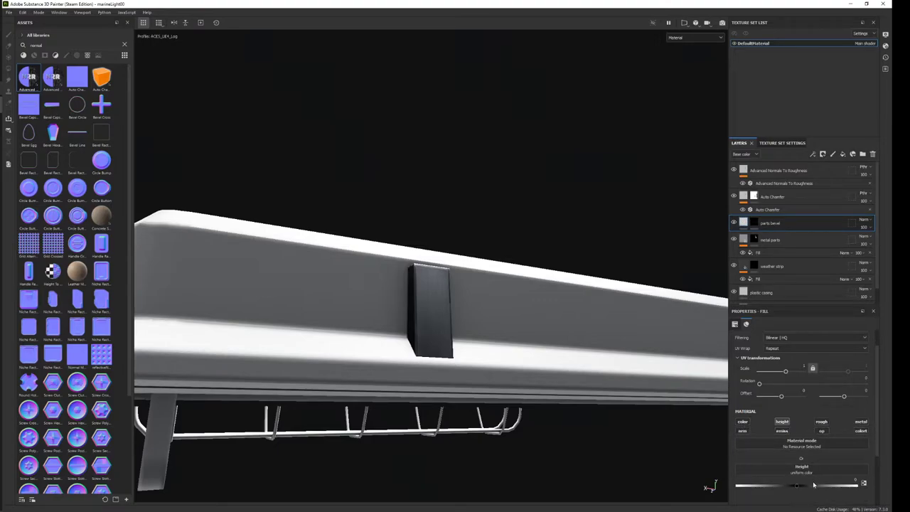
double_click(771, 223)
left_click(754, 223)
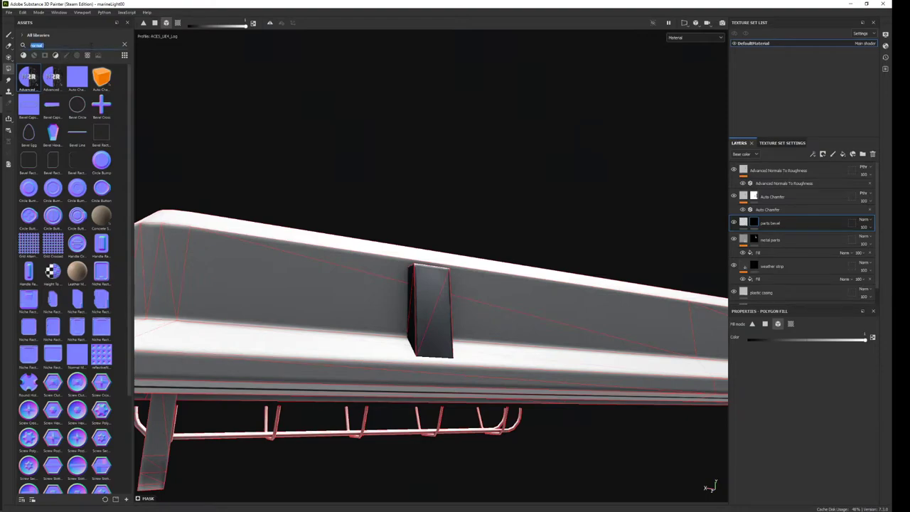
Search the assets for 'iro' and load an IRO stencil alpha onto the brush.
key("BackSpace")
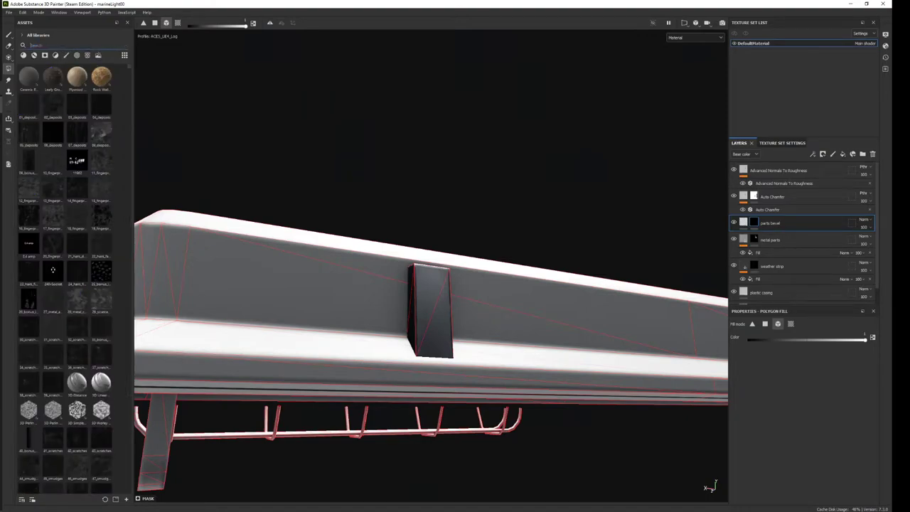
type("iro")
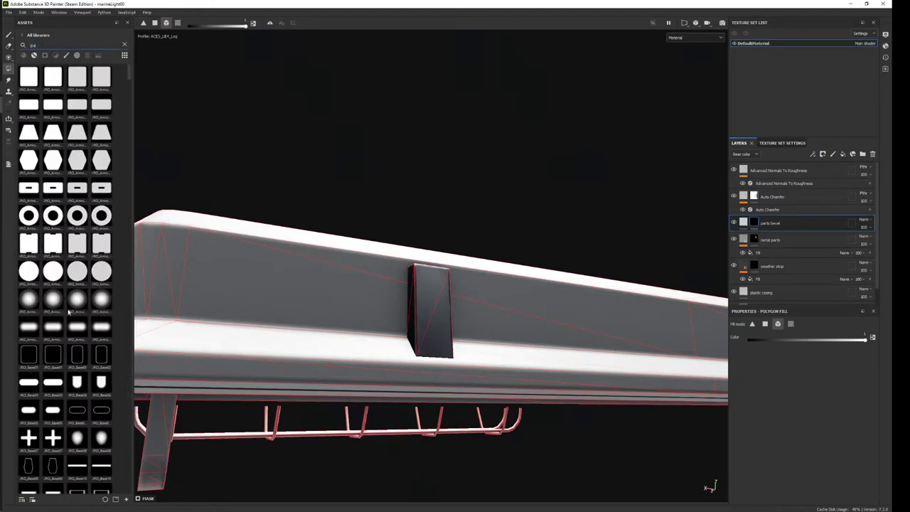
left_click_drag(128, 71, 133, 171)
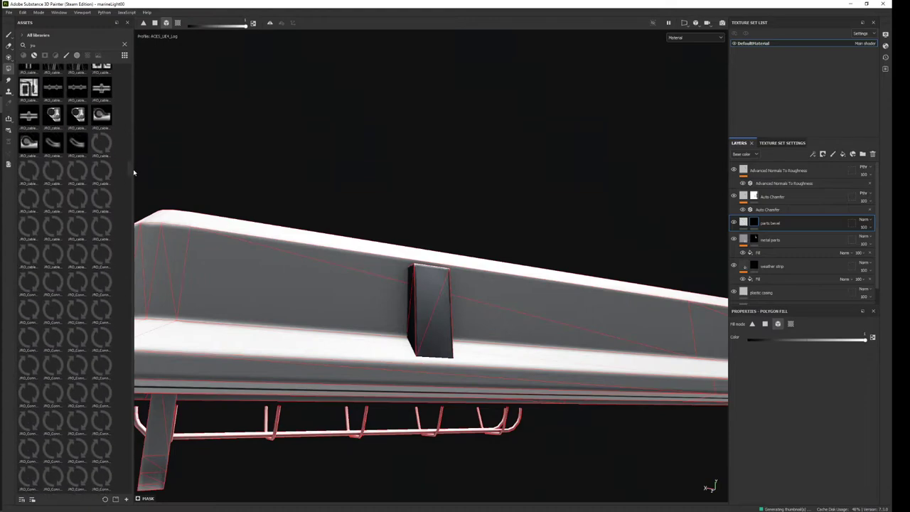
scroll(117, 294, "down", 2)
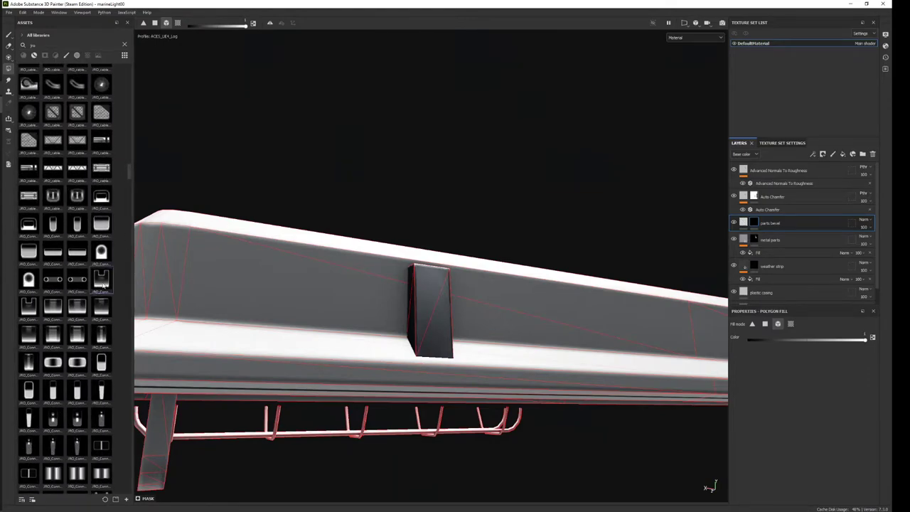
Paint on the mask with the brush enlarged to 2.36, stamping the clip shape onto the bracket block.
left_click_drag(442, 280, 426, 301, "alt")
key("1")
scroll(419, 304, "down", 2)
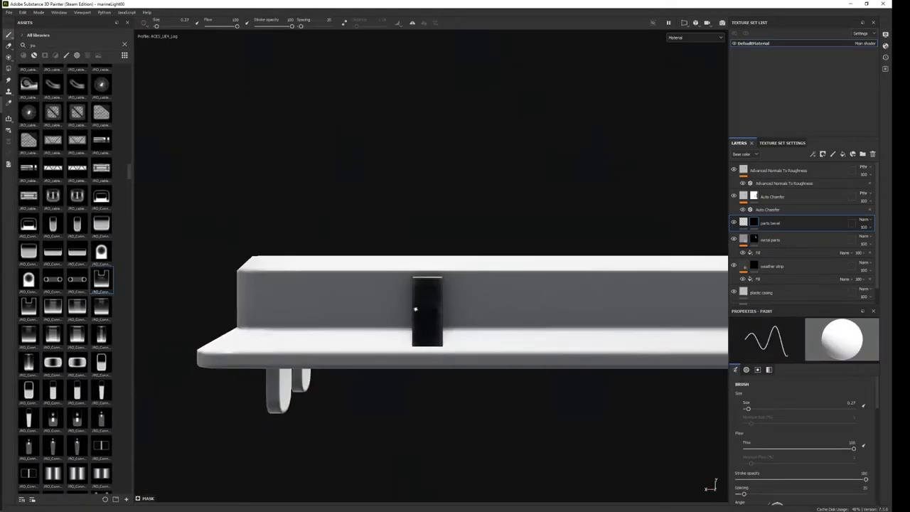
scroll(398, 304, "up", 3)
scroll(383, 303, "up", 2)
right_click_drag(466, 273, 490, 274, "ctrl")
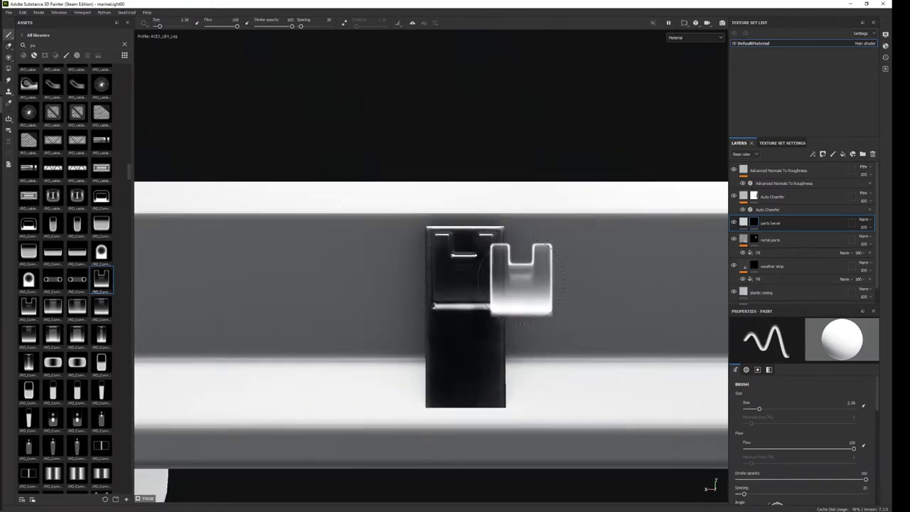
left_click_drag(541, 273, 481, 260, "alt")
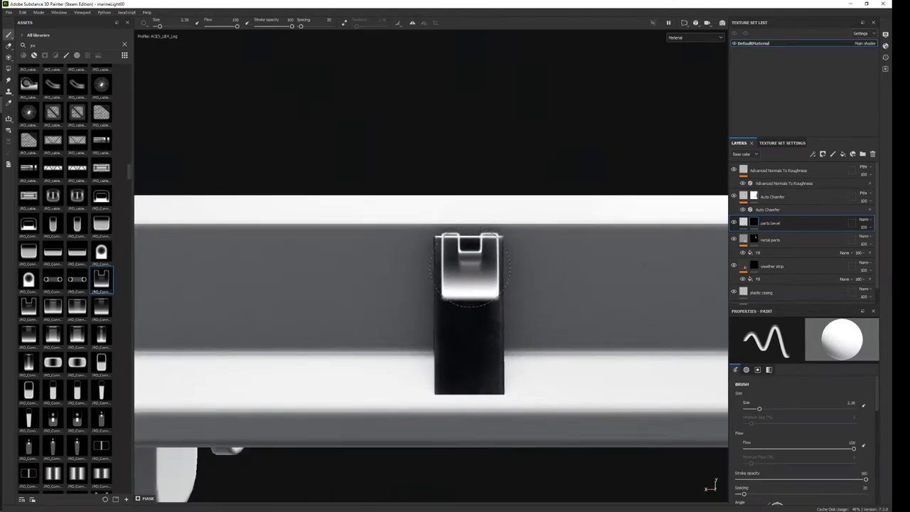
Set the stamp alignment to Tangent | Planar and inspect the bevel mask on its own.
left_click_drag(467, 244, 466, 257, "alt")
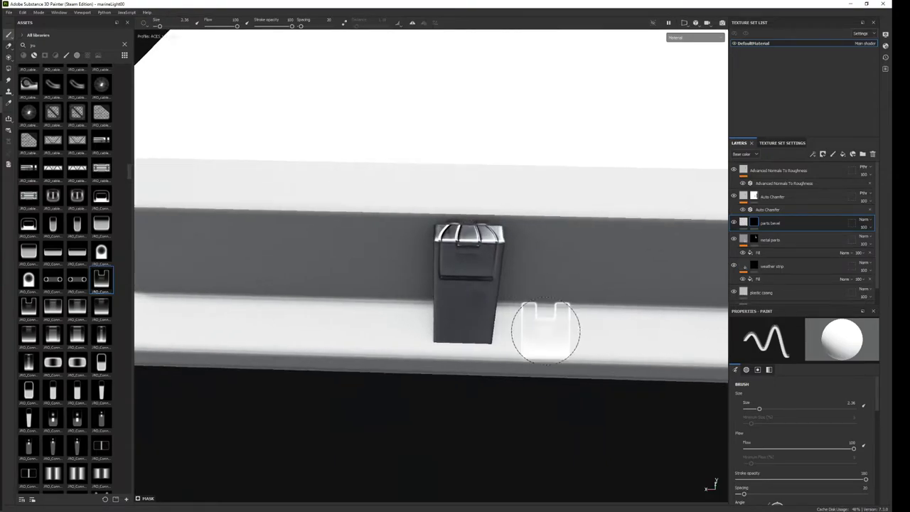
scroll(814, 435, "down", 5)
left_click(817, 448)
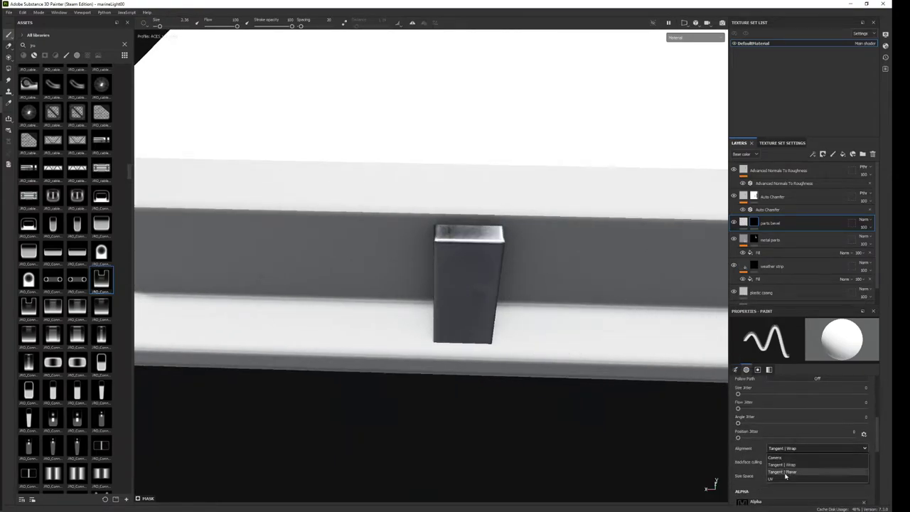
left_click(788, 459)
mouse_move(528, 301)
left_mouse_down("alt")
mouse_move(521, 274)
mouse_move(465, 226)
left_mouse_up("alt")
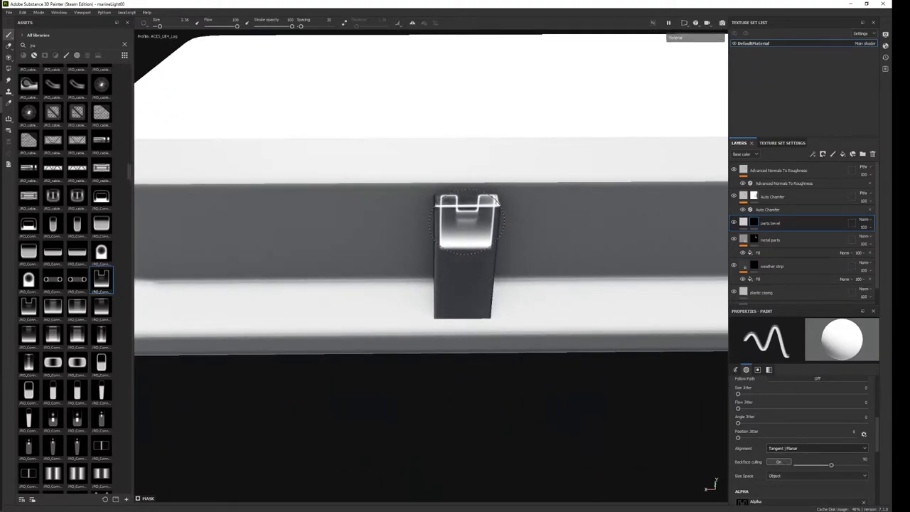
mouse_move(488, 243)
left_mouse_down("alt")
mouse_move(483, 260)
mouse_move(457, 267)
mouse_move(488, 254)
left_mouse_up("alt")
left_click(754, 222, "alt")
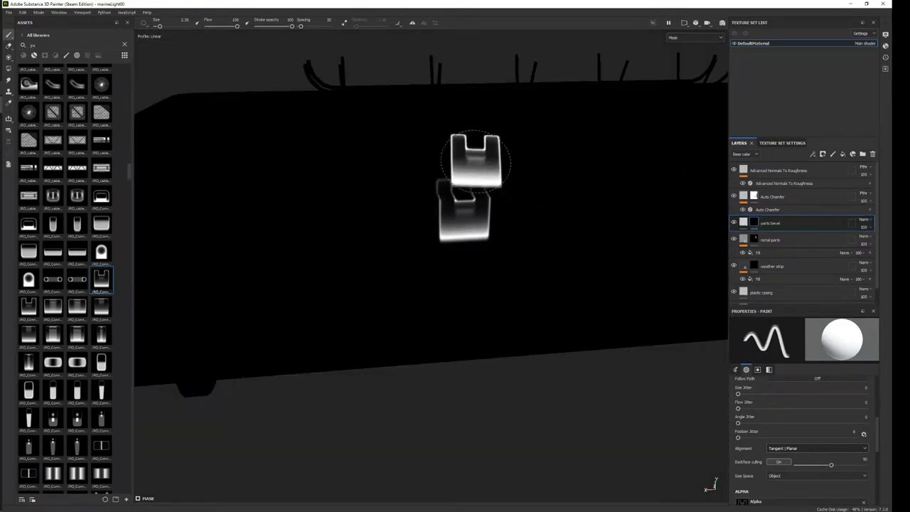
left_click(9, 69)
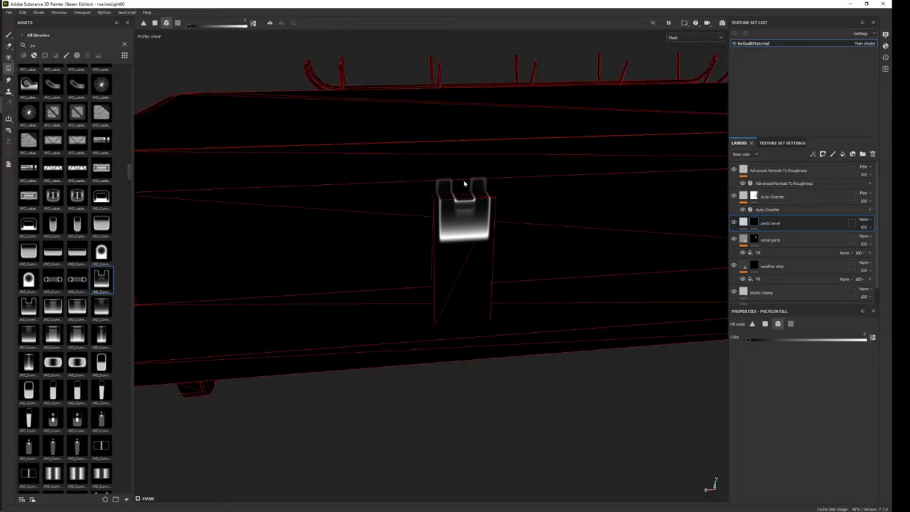
Stamp more IRO clip shapes along the bracket top, toggling Polygon Fill to check the mask.
key("m")
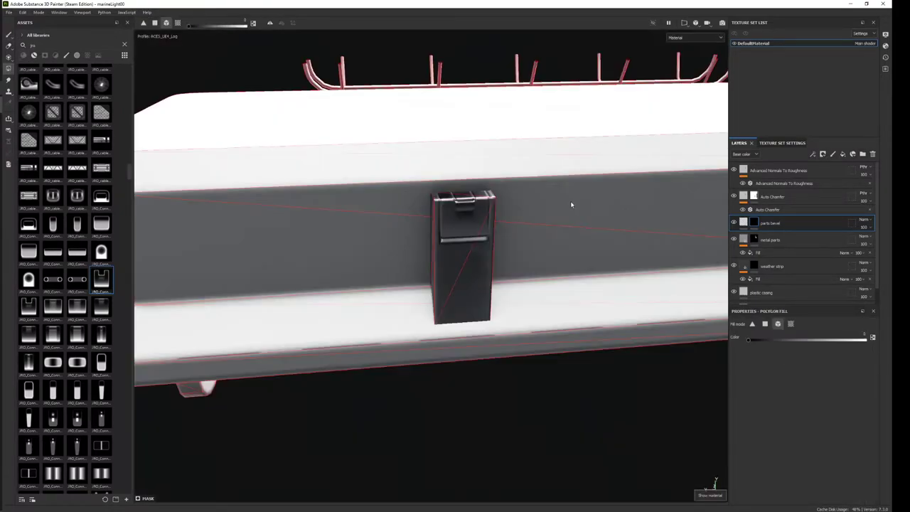
key("1")
mouse_move(572, 203)
left_mouse_down("alt")
mouse_move(467, 199)
mouse_move(425, 229)
mouse_move(291, 107)
mouse_move(497, 251)
mouse_move(412, 243)
mouse_move(400, 325)
left_mouse_up("alt")
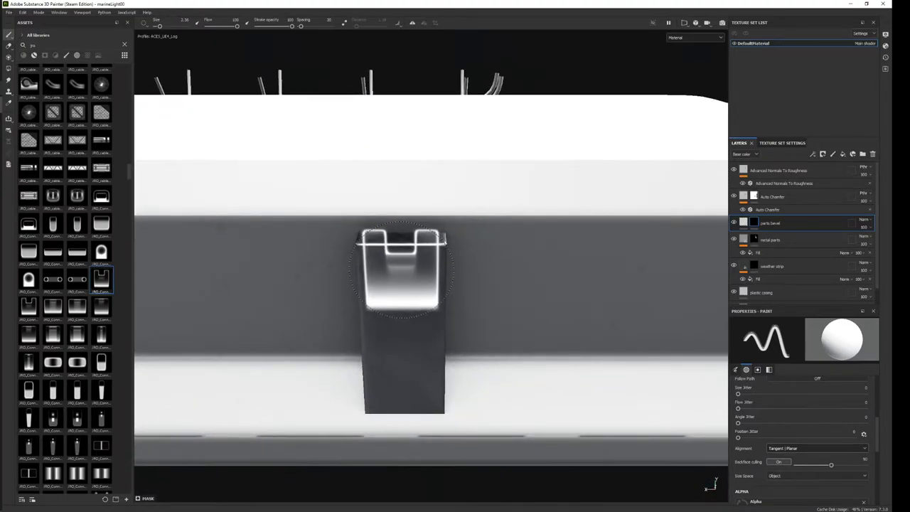
left_click_drag(400, 270, 399, 262, "alt")
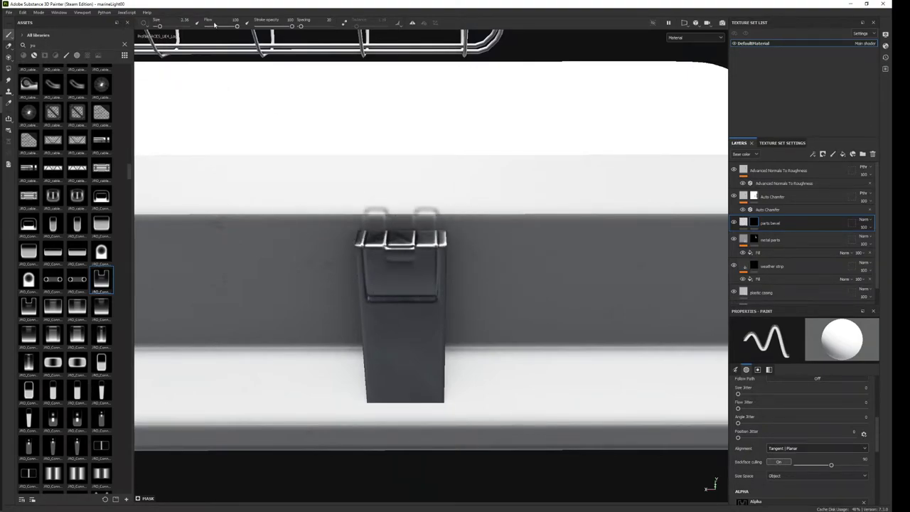
left_click(9, 69)
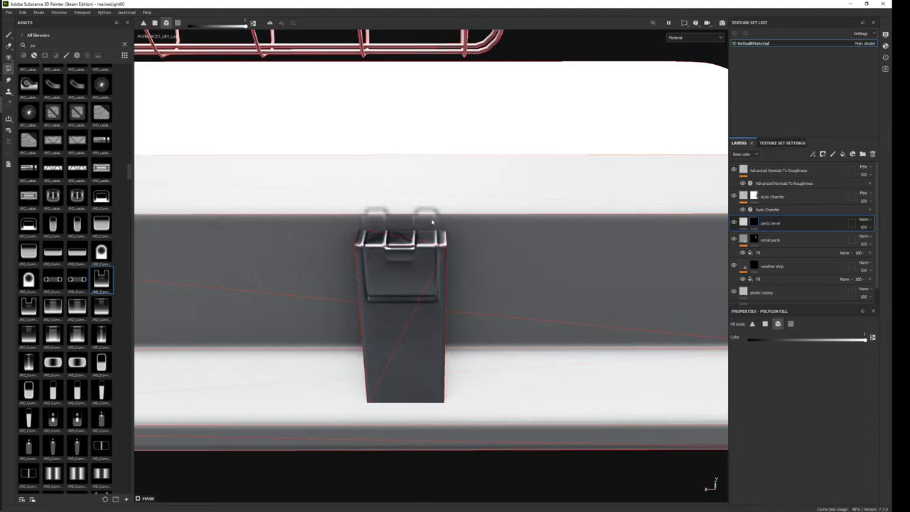
key("1")
scroll(486, 240, "down", 3)
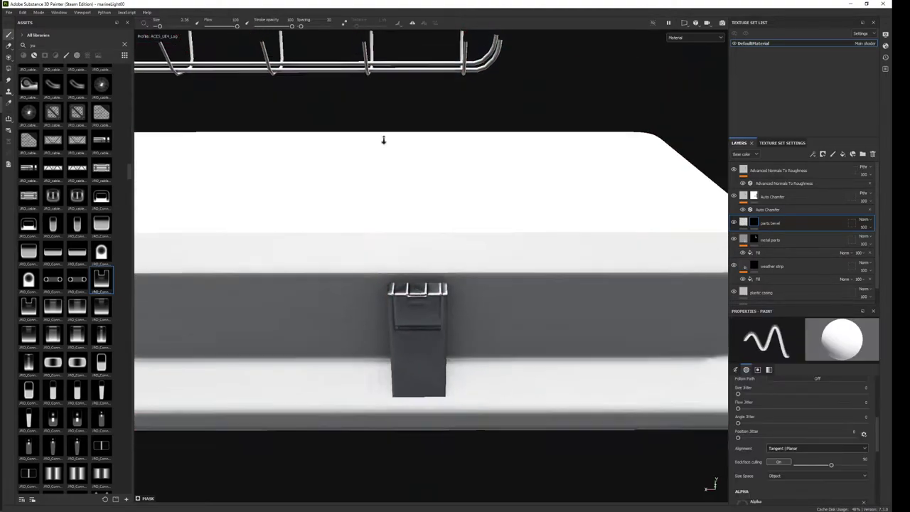
mouse_move(265, 256)
left_mouse_down("alt")
mouse_move(450, 256)
mouse_move(437, 203)
left_mouse_up("alt")
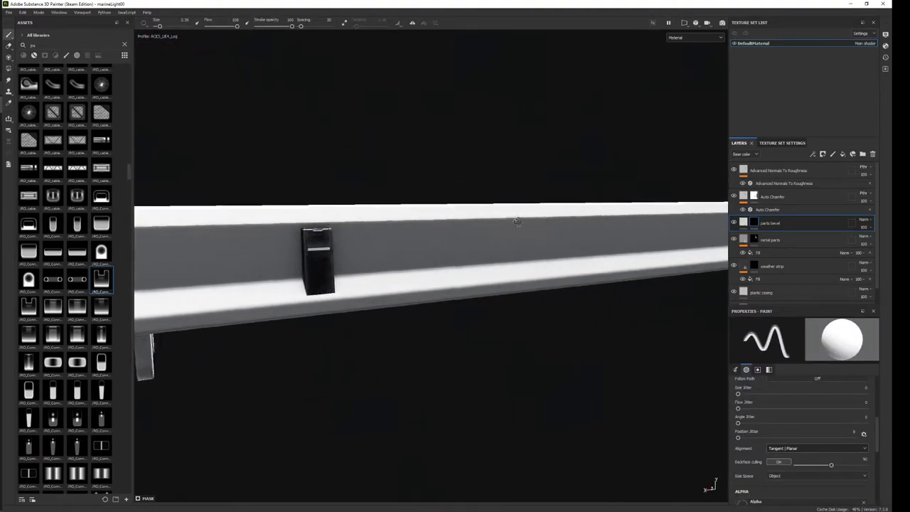
scroll(463, 294, "up", 3)
scroll(443, 273, "up", 2)
scroll(443, 274, "up", 2)
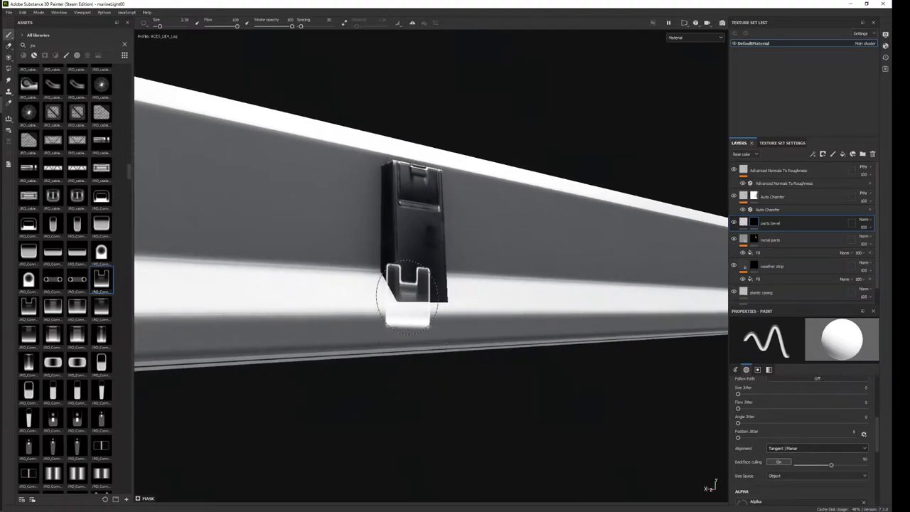
Browse the alphas and load the Handle alpha onto the brush for the bracket.
left_click(30, 390)
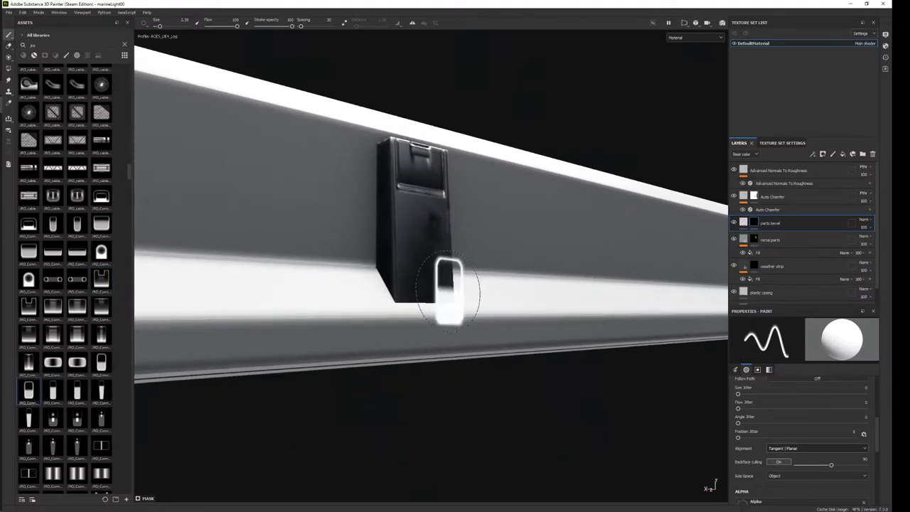
left_click_drag(436, 284, 394, 280, "alt+shift")
scroll(71, 405, "down", 10)
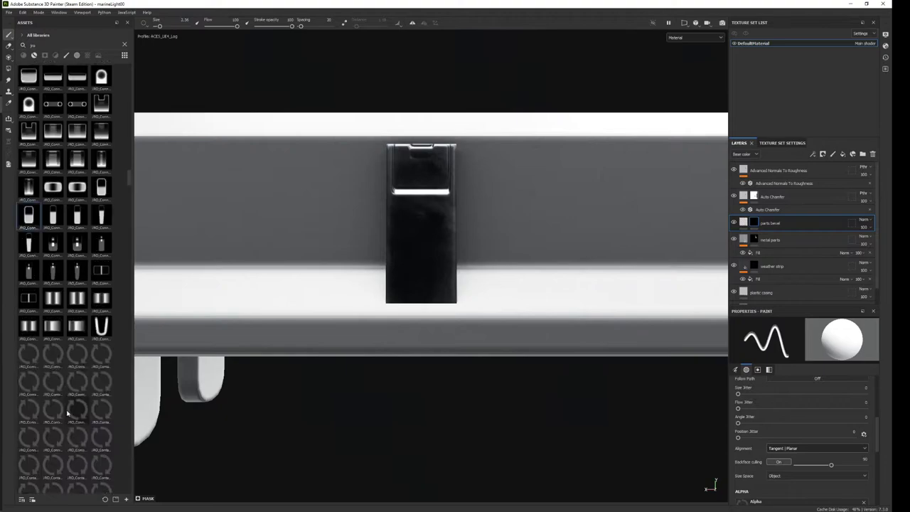
scroll(102, 244, "down", 5)
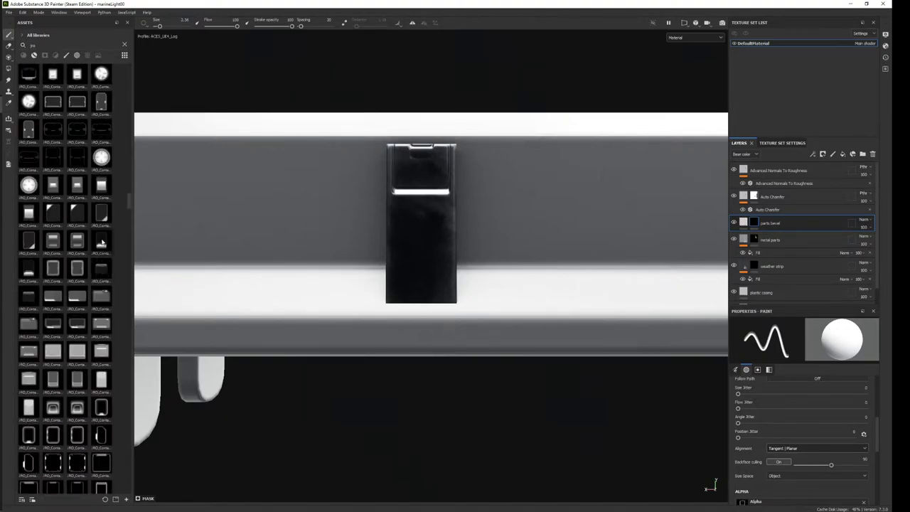
scroll(102, 244, "down", 5)
scroll(103, 245, "down", 5)
scroll(103, 246, "down", 5)
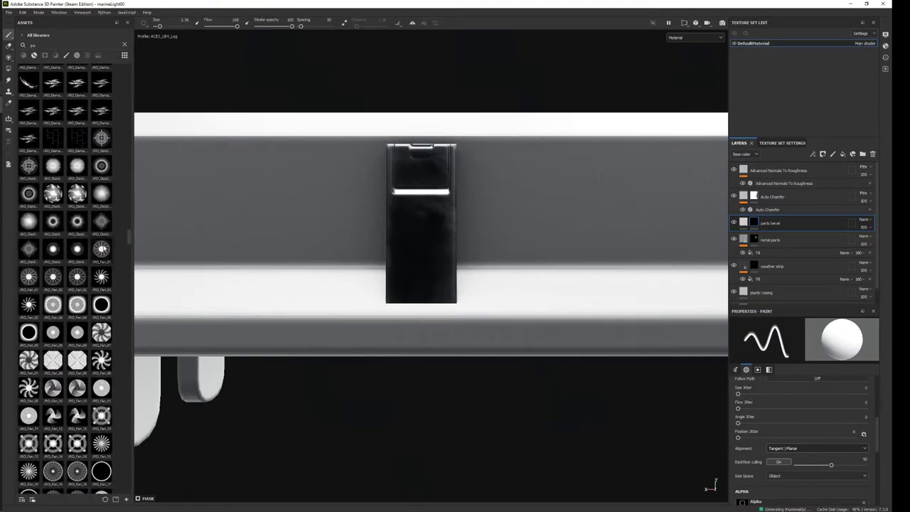
scroll(104, 247, "down", 5)
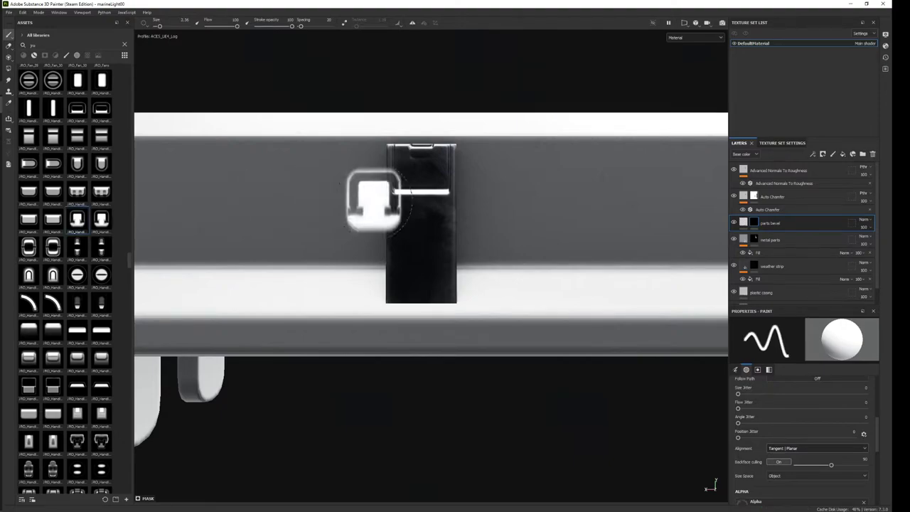
left_click_drag(76, 219, 422, 215)
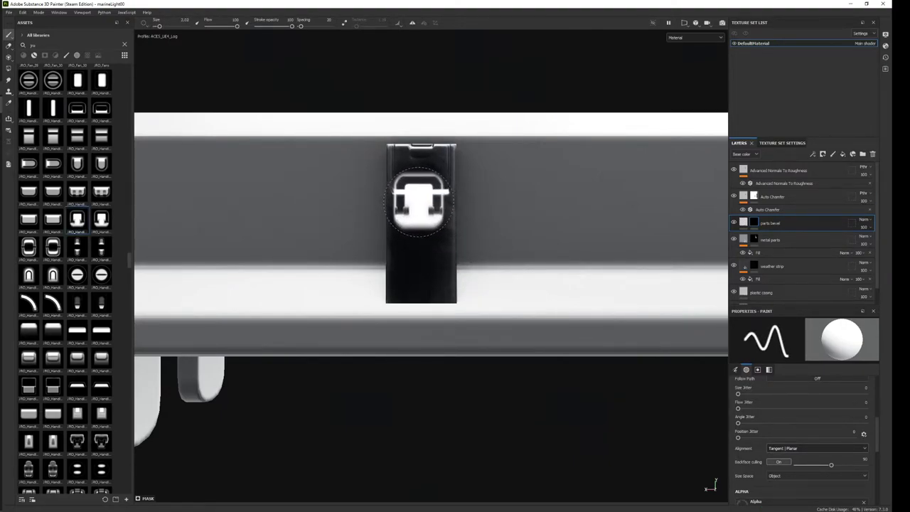
Orbit around the bracket, bar and hook rail to check the embossed handle relief.
right_click_drag(451, 270, 480, 263, "alt")
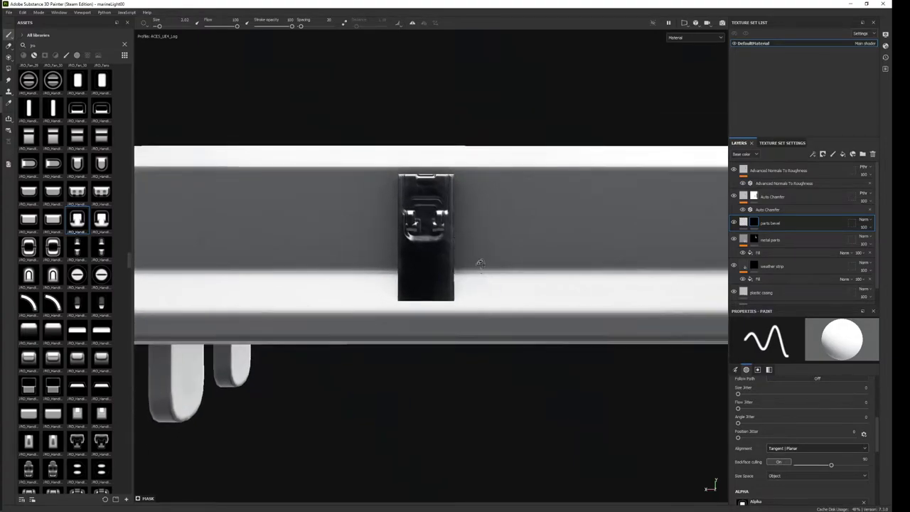
mouse_move(480, 263)
left_mouse_down("alt")
mouse_move(467, 295)
mouse_move(471, 260)
left_mouse_up("alt")
middle_click_drag(472, 260, 467, 303, "alt")
scroll(384, 324, "up", 2)
mouse_move(383, 324)
middle_mouse_down("alt")
mouse_move(530, 322)
mouse_move(435, 337)
middle_mouse_up("alt")
left_click_drag(434, 337, 378, 306, "alt")
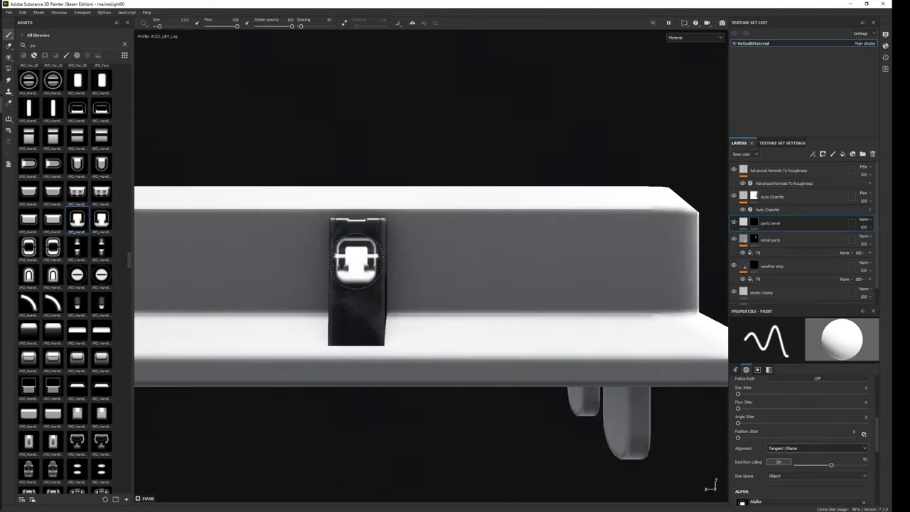
mouse_move(351, 263)
left_mouse_down("alt")
mouse_move(416, 260)
mouse_move(487, 325)
mouse_move(539, 280)
mouse_move(417, 365)
mouse_move(524, 280)
mouse_move(458, 236)
left_mouse_up("alt")
mouse_move(458, 237)
right_mouse_down("alt")
mouse_move(554, 443)
mouse_move(371, 349)
right_mouse_up("alt")
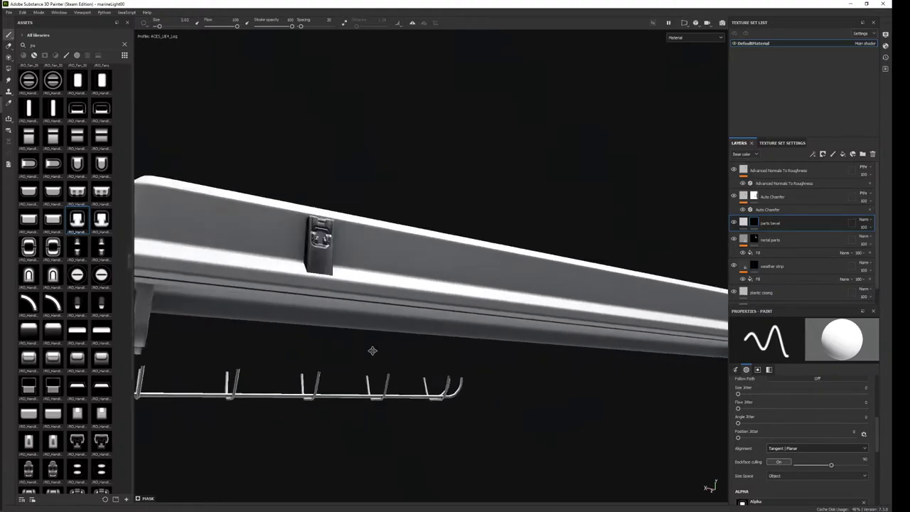
middle_click_drag(372, 349, 649, 270, "alt")
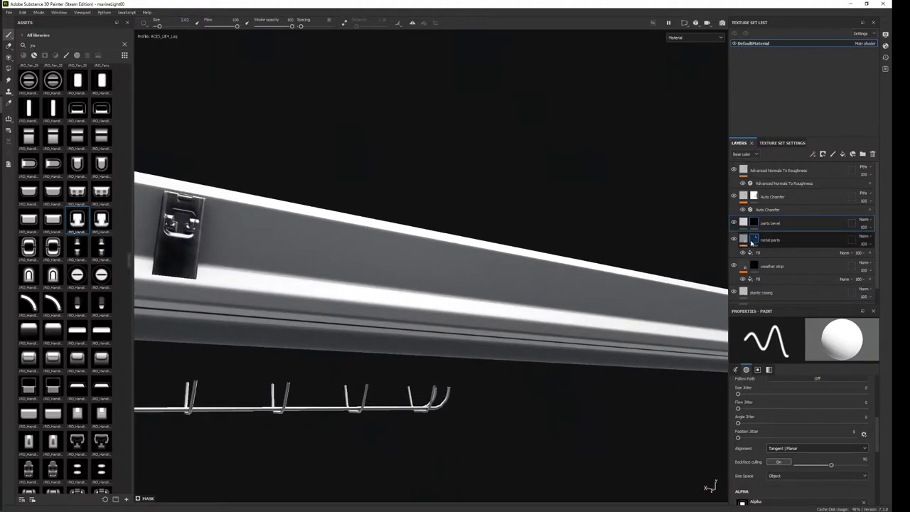
left_click(752, 241)
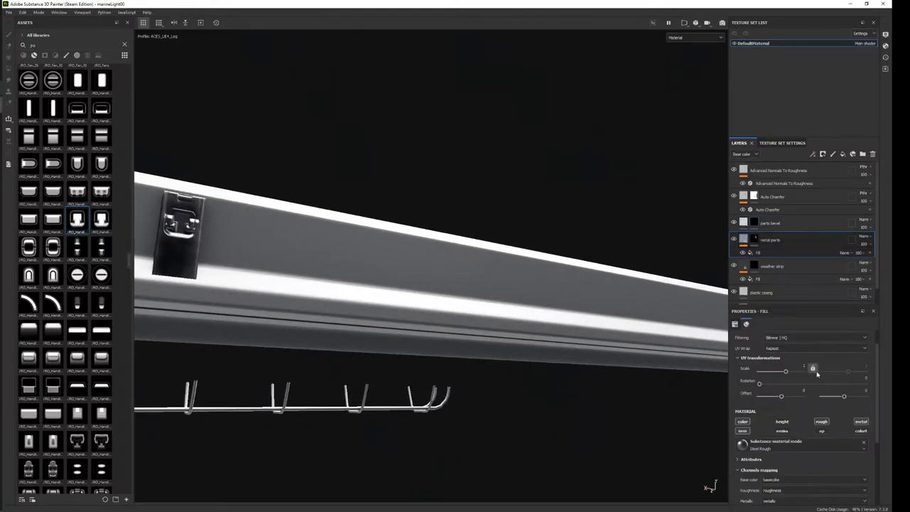
Drop the metal parts' Steel Roughness from 0.74 to 0.12 and display the Roughness channel.
scroll(803, 398, "up", 2)
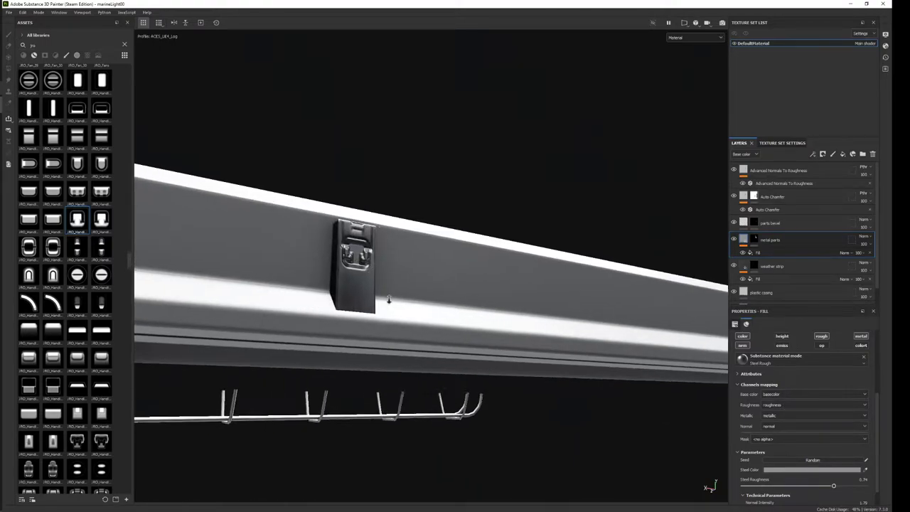
left_click_drag(400, 311, 400, 306, "alt")
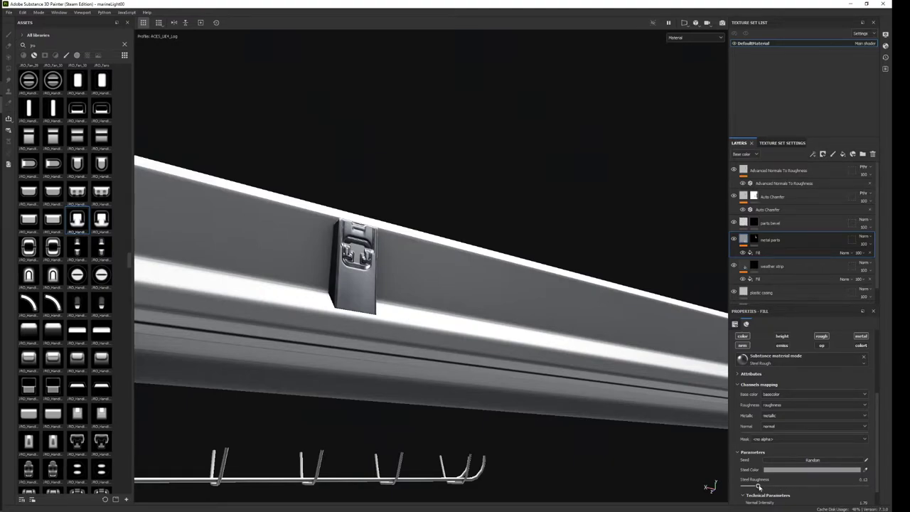
left_click(755, 253)
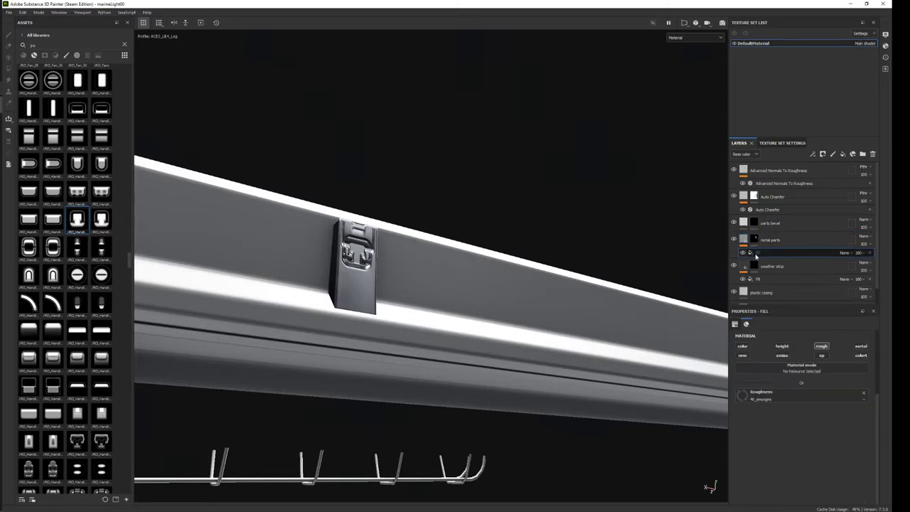
left_click_drag(562, 298, 601, 308, "alt")
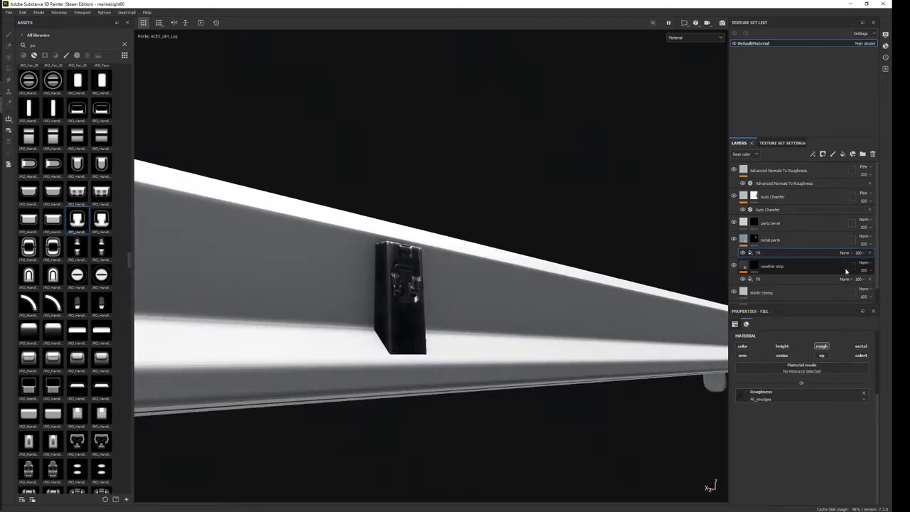
left_click(745, 153)
left_click(741, 183)
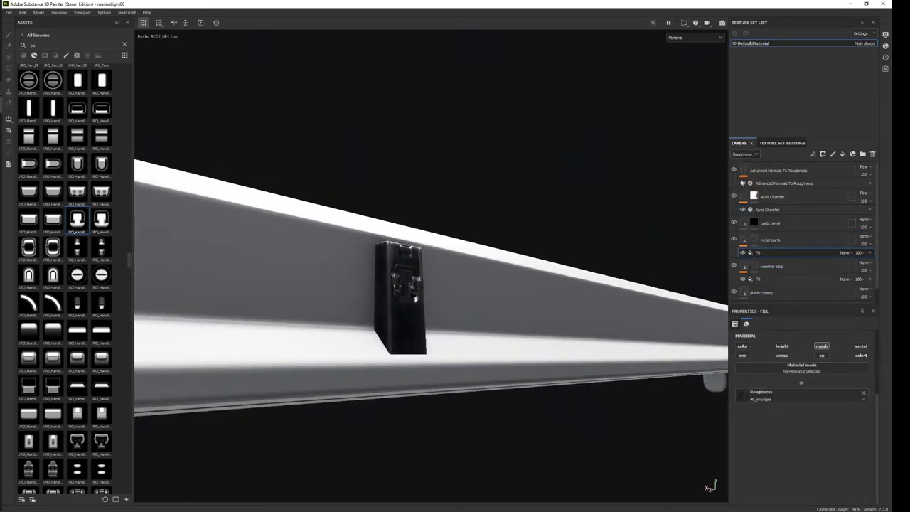
Try Multiply and other blend modes on the smudges fill while viewing roughness.
left_click(845, 252)
left_click(853, 287)
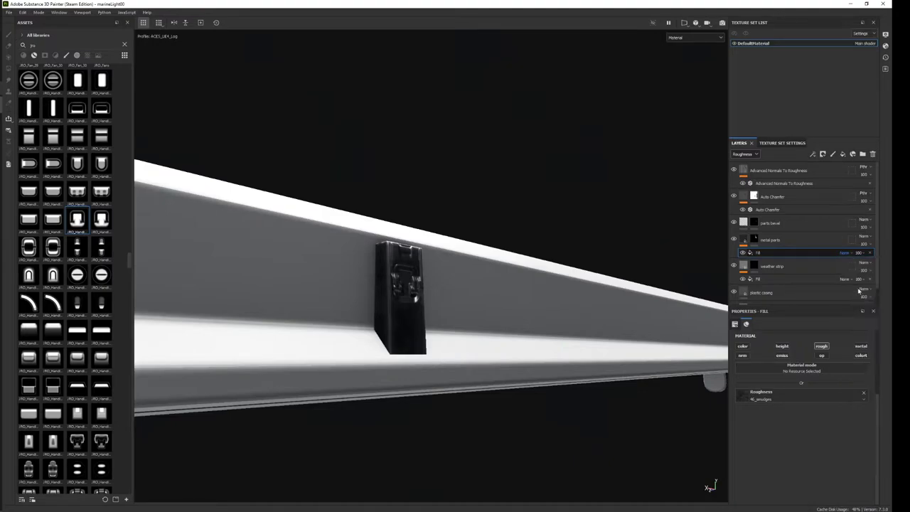
key("c")
key("c")
key("c")
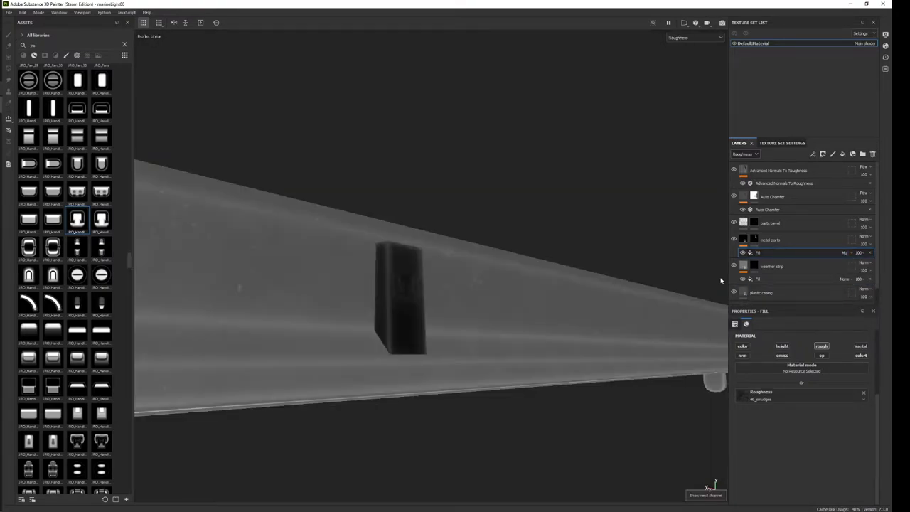
left_click(845, 252)
left_click(851, 261)
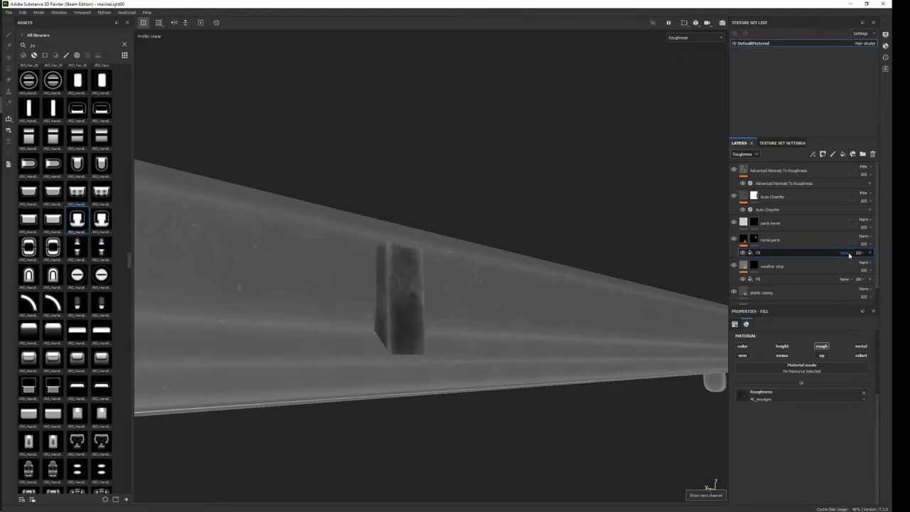
Set the smudges fill to Inverse Subtract blending at 100 opacity.
scroll(849, 254, "down", 2)
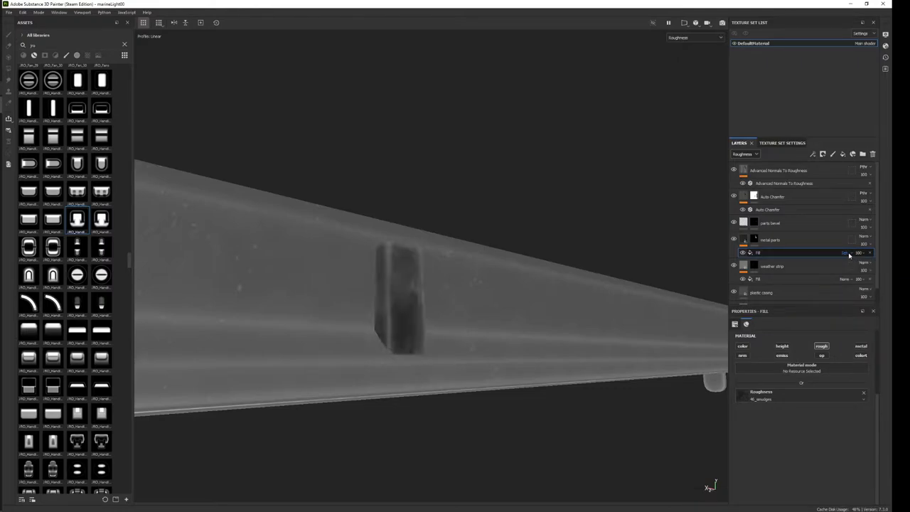
scroll(848, 254, "down", 2)
scroll(849, 255, "down", 1)
scroll(849, 254, "down", 2)
scroll(849, 254, "down", 1)
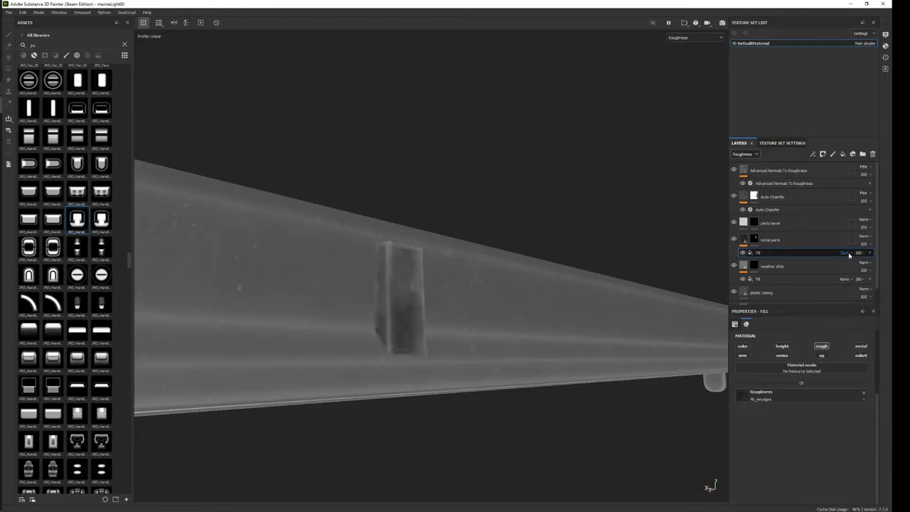
scroll(848, 254, "down", 2)
scroll(848, 255, "down", 1)
scroll(849, 255, "down", 1)
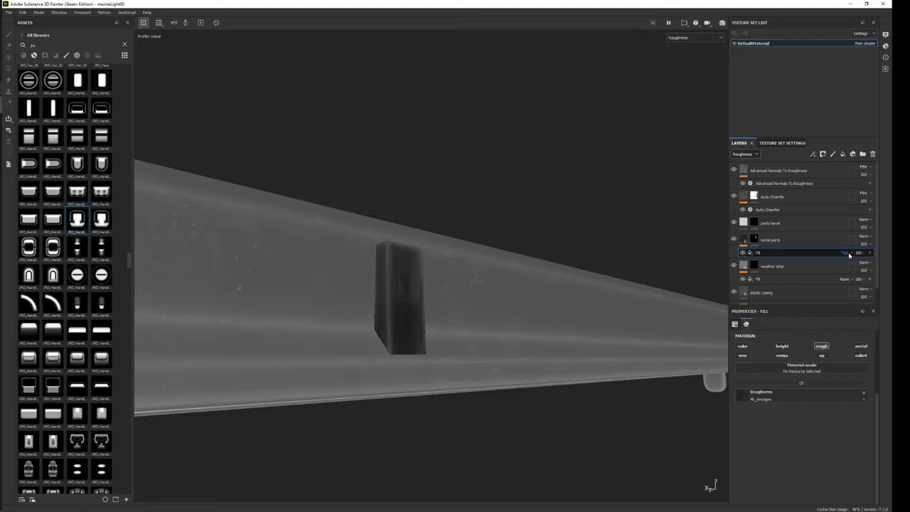
left_click(848, 255)
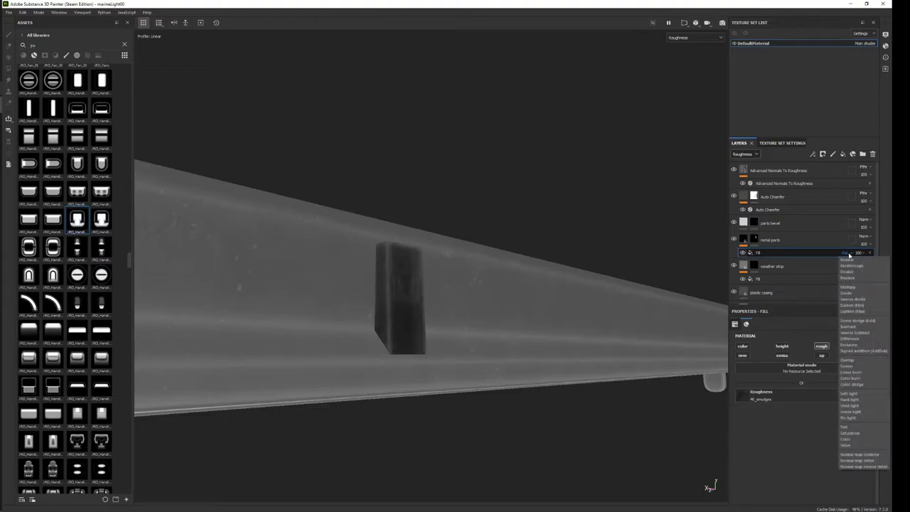
left_click(864, 335)
left_click(860, 252)
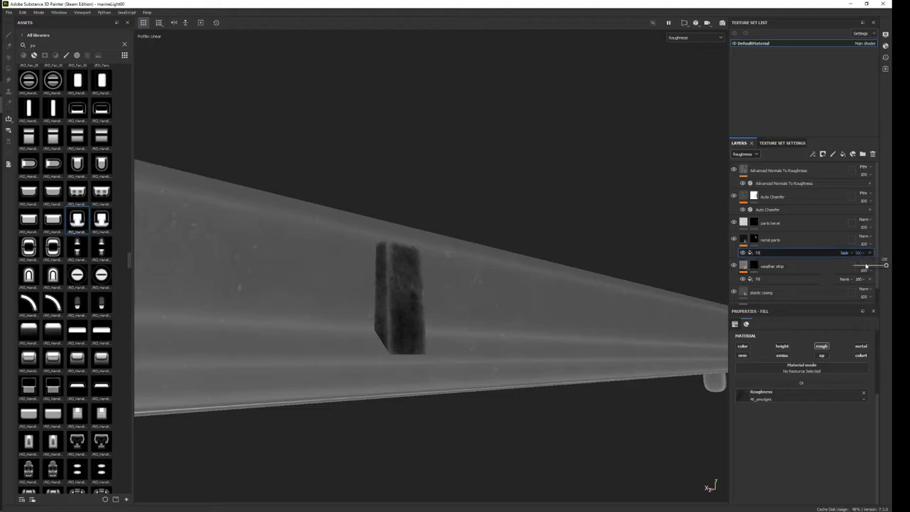
mouse_move(881, 266)
left_mouse_down()
mouse_move(846, 270)
mouse_move(878, 274)
left_mouse_up()
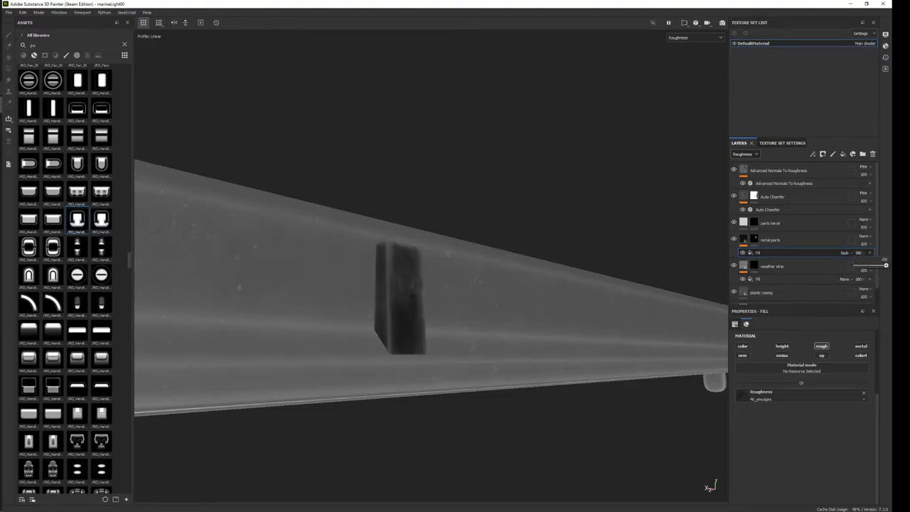
left_click(808, 400)
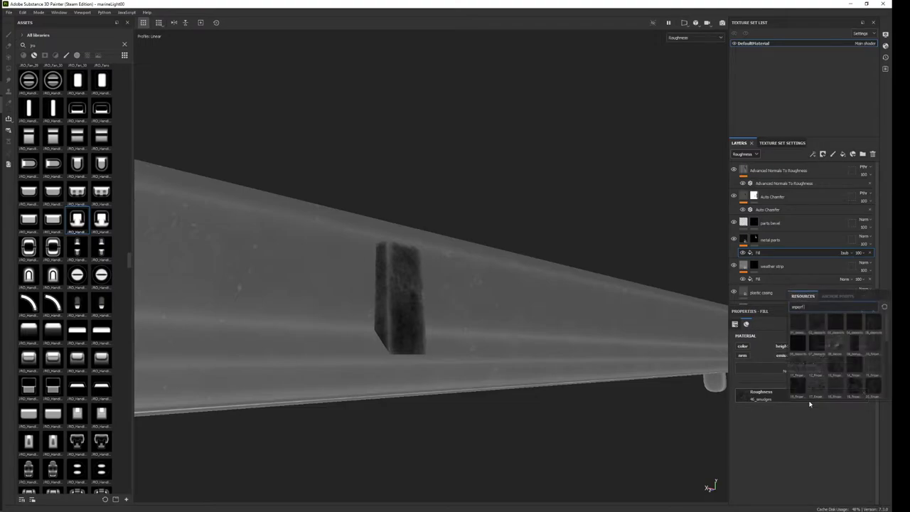
Add a Levels adjustment set to Roughness on metal parts and tune its midtones.
right_click(759, 252)
left_click(783, 364)
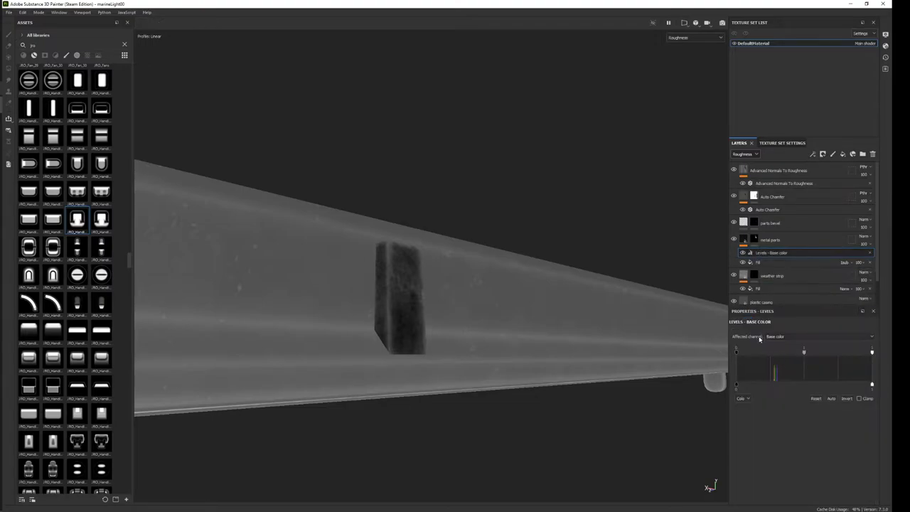
left_click(784, 337)
left_click(789, 356)
mouse_move(804, 352)
left_mouse_down()
mouse_move(824, 352)
mouse_move(765, 355)
mouse_move(784, 353)
left_mouse_up()
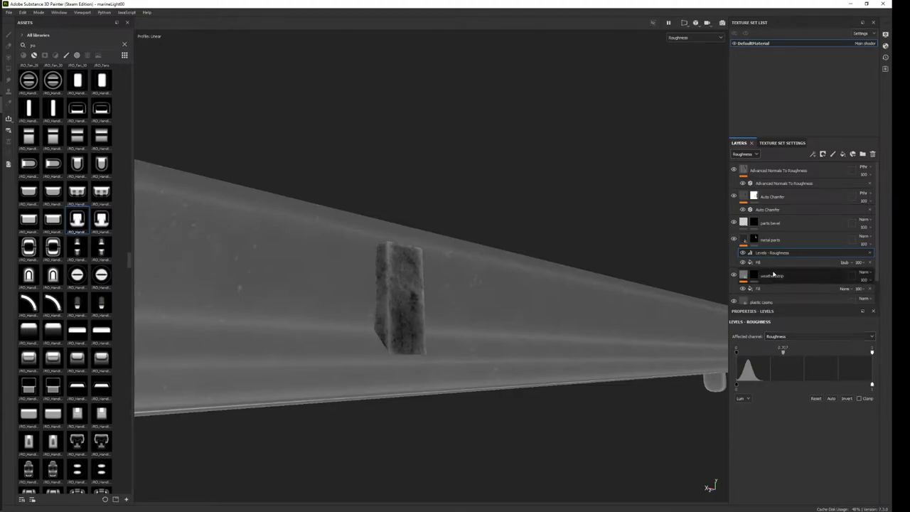
left_click(833, 263)
left_click_drag(857, 263, 854, 279)
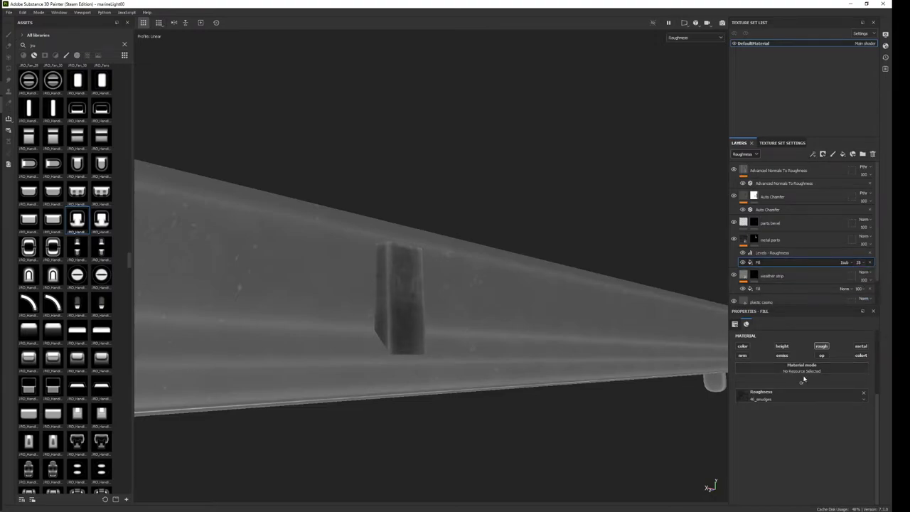
Swap the roughness texture to 08_dirtspots_dust at opacity 64 and return to material view.
left_click(790, 398)
left_click(828, 458)
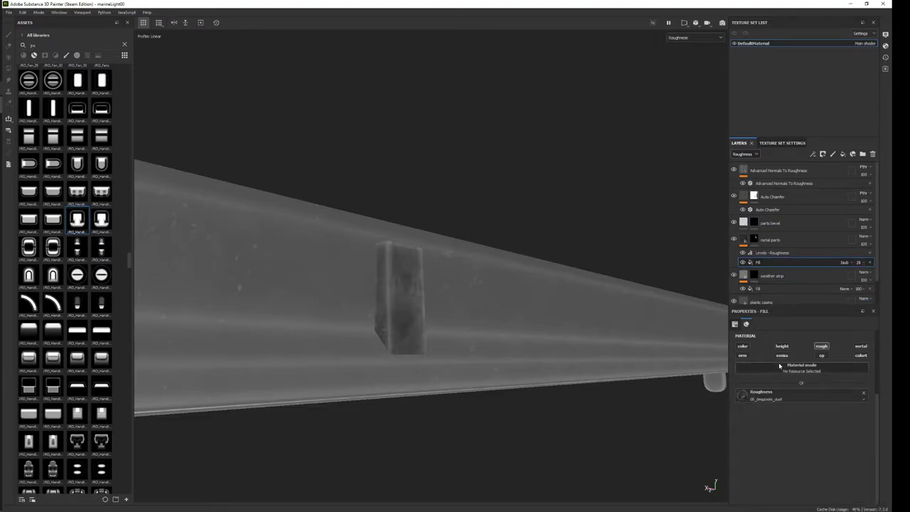
mouse_move(859, 262)
left_mouse_down()
mouse_move(863, 282)
mouse_move(875, 284)
left_mouse_up()
key("m")
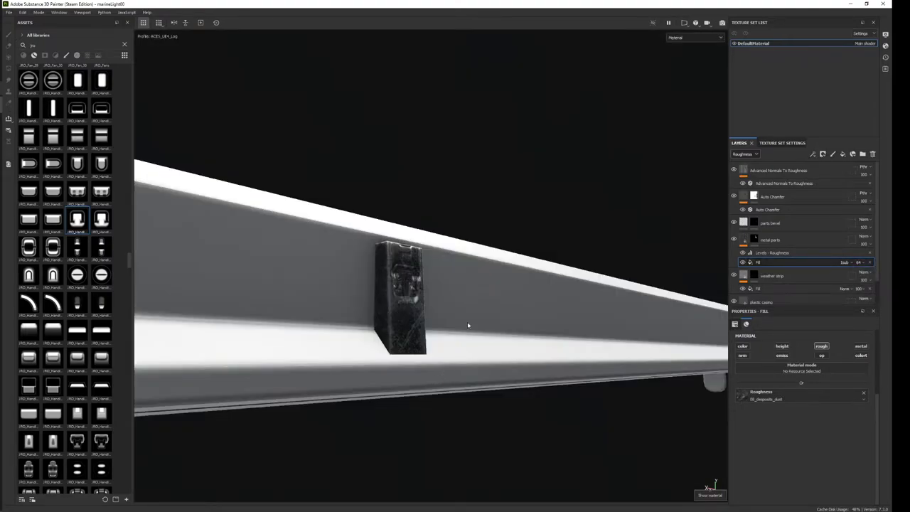
mouse_move(467, 321)
left_mouse_down("alt")
mouse_move(398, 353)
mouse_move(286, 329)
mouse_move(466, 377)
mouse_move(497, 481)
mouse_move(443, 349)
left_mouse_up("alt")
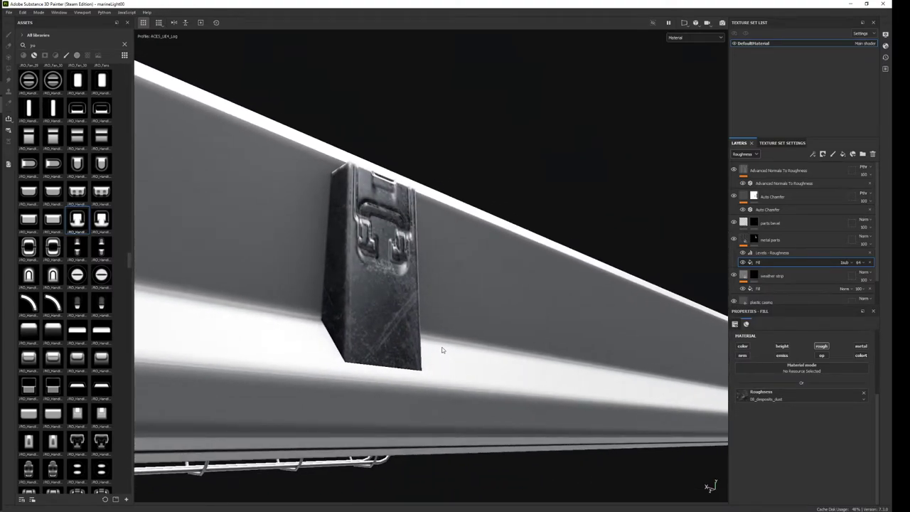
Add a Blur filter to metal parts and lower its intensity to 0.1.
right_click(770, 261)
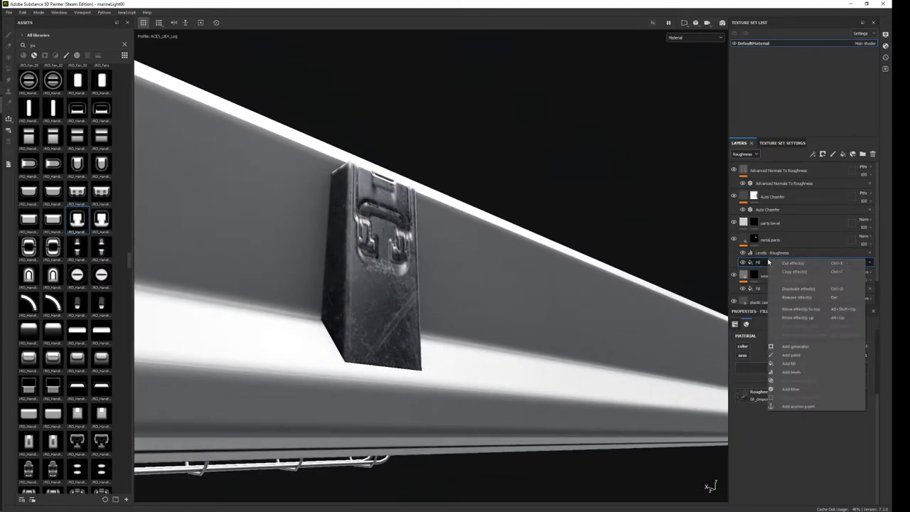
left_click(790, 388)
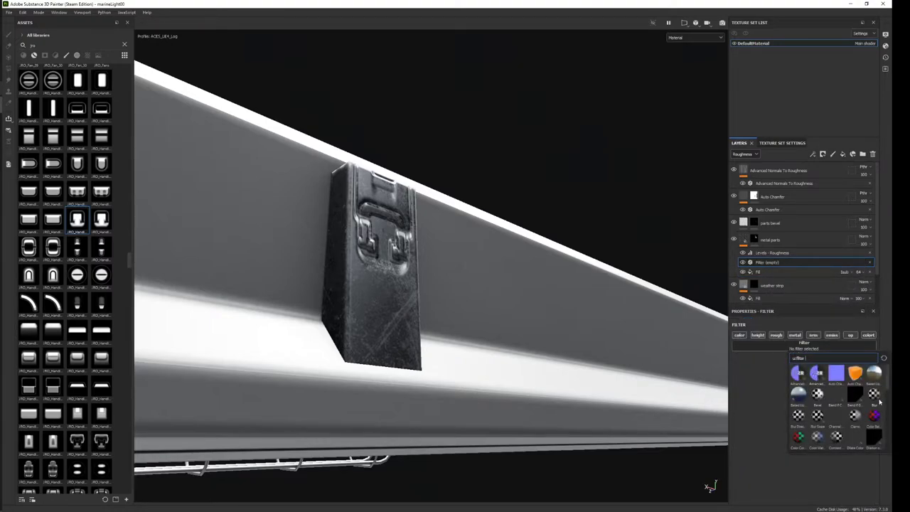
left_click(877, 398)
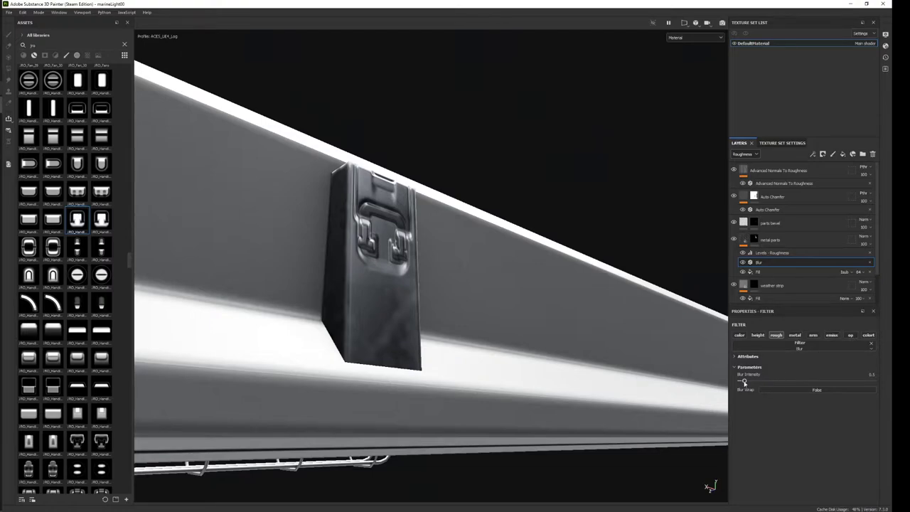
left_click_drag(744, 383, 733, 386)
left_click_drag(504, 365, 325, 227, "alt")
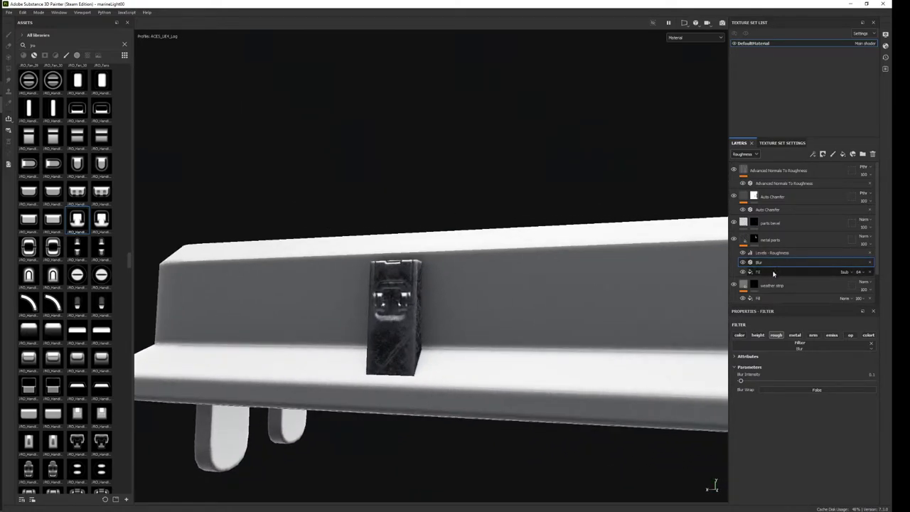
Reduce the roughness fill's tiling scale and set its rotation to 0.
left_click(777, 272)
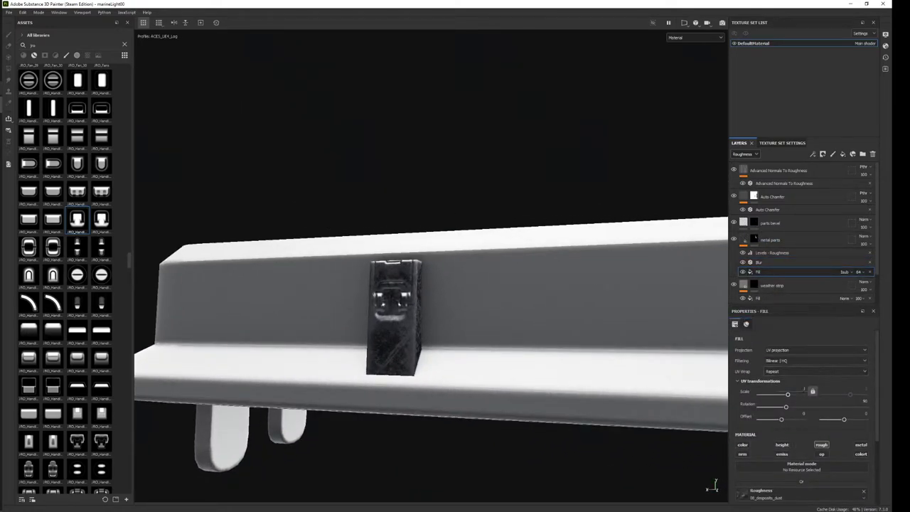
mouse_move(813, 392)
left_mouse_down()
mouse_move(804, 388)
mouse_move(813, 392)
left_mouse_up()
key("Return")
mouse_move(599, 366)
left_mouse_down("alt")
mouse_move(678, 289)
mouse_move(604, 376)
mouse_move(639, 398)
mouse_move(585, 419)
mouse_move(604, 421)
left_mouse_up("alt")
Replace the roughness texture with 21_scratches_dust_deposits, checking it in the roughness channel.
left_click(797, 492)
left_click(817, 461)
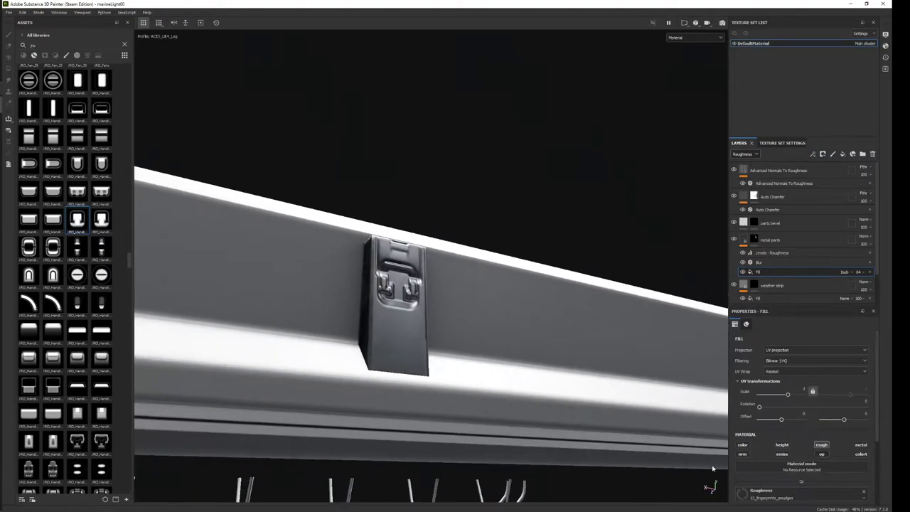
key("c")
left_click(797, 492)
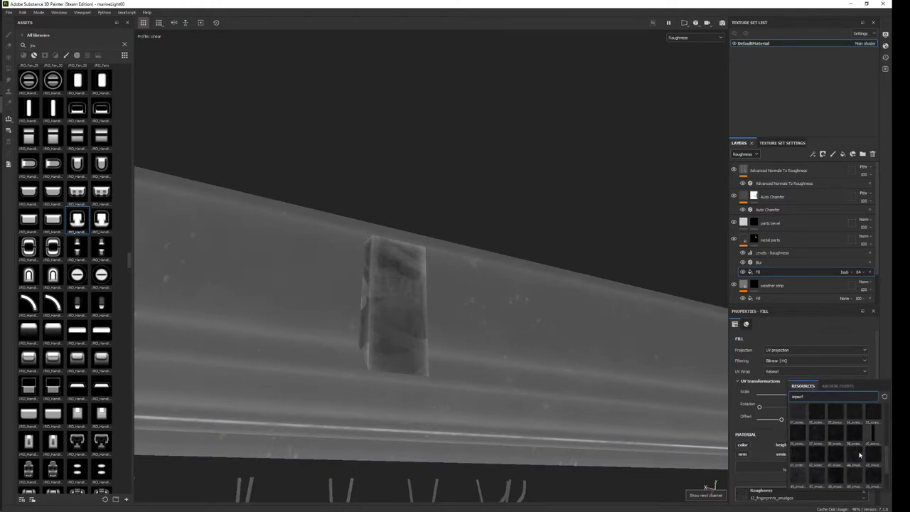
left_click(795, 418)
mouse_move(611, 426)
left_mouse_down("alt")
mouse_move(595, 420)
mouse_move(566, 366)
mouse_move(548, 400)
mouse_move(490, 324)
mouse_move(562, 334)
mouse_move(599, 291)
mouse_move(410, 280)
mouse_move(438, 230)
mouse_move(478, 343)
mouse_move(480, 331)
left_mouse_up("alt")
key("m")
scroll(746, 387, "down", 3)
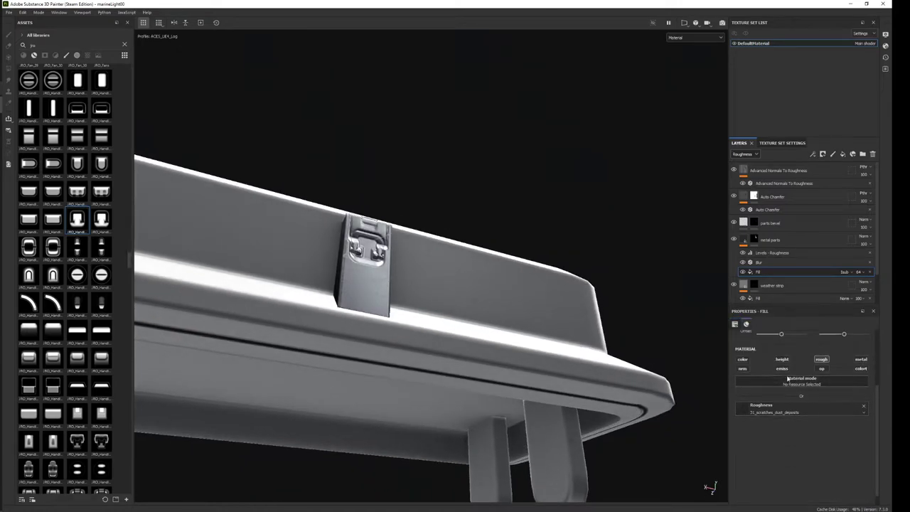
Toggle the steel material's normal and height channels on and off to compare.
left_click(770, 240)
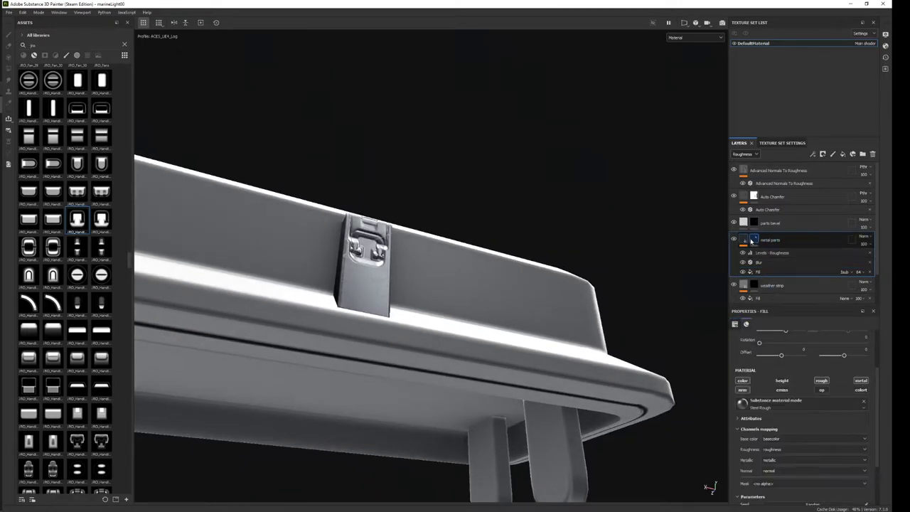
left_click(742, 390)
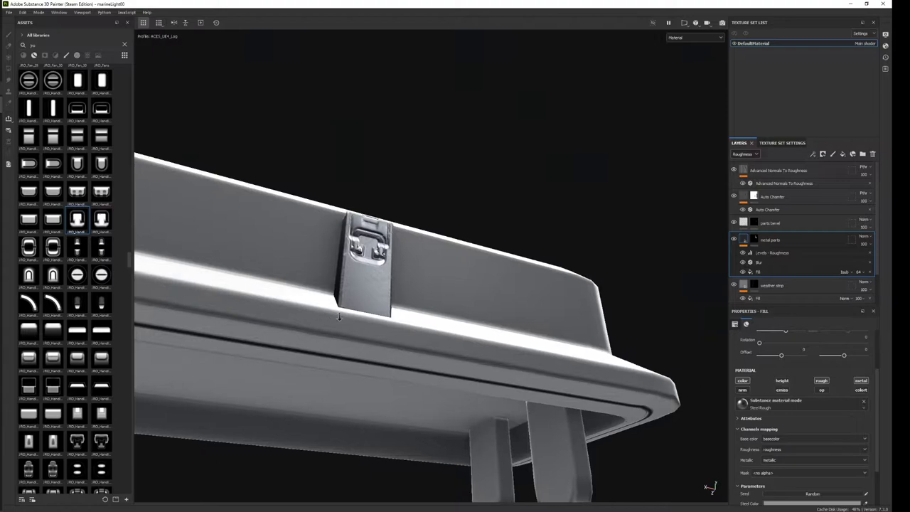
left_click(741, 390)
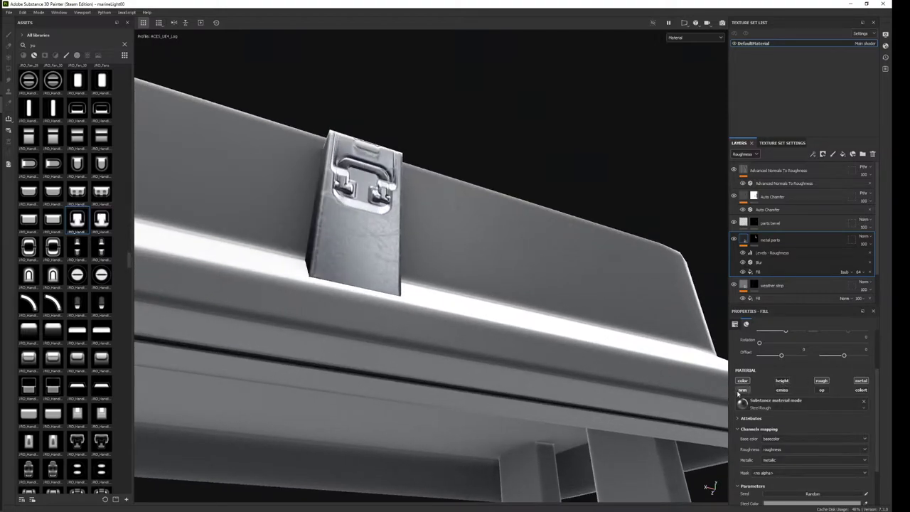
left_click(781, 382)
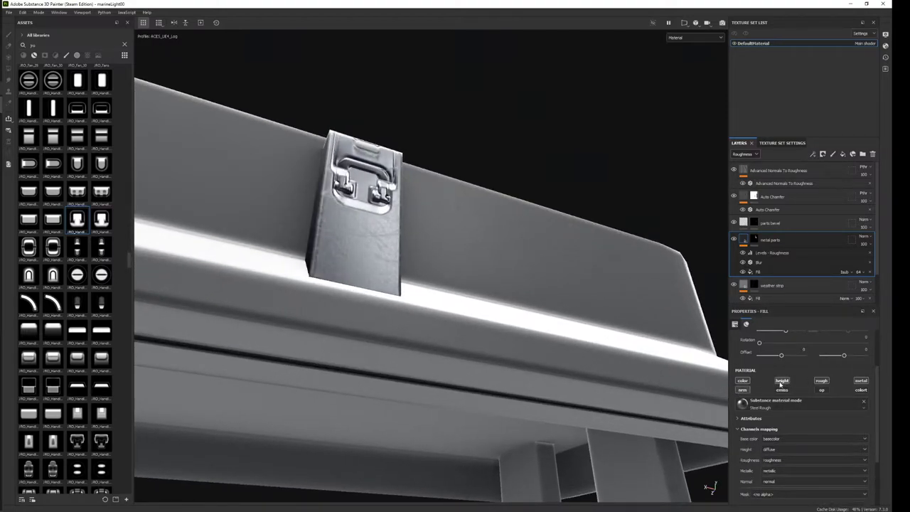
left_click(781, 381)
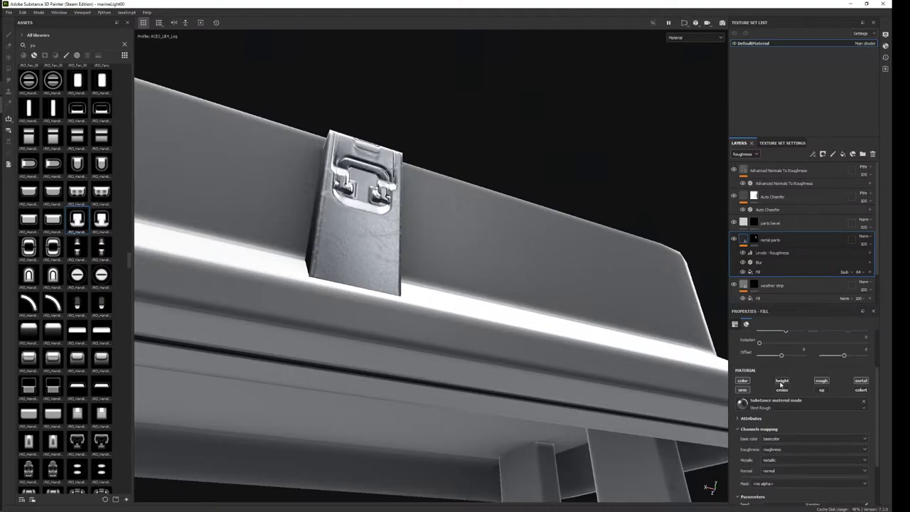
Set the steel's Normal Intensity to 0, checking the normal channel views.
scroll(742, 391, "down", 3)
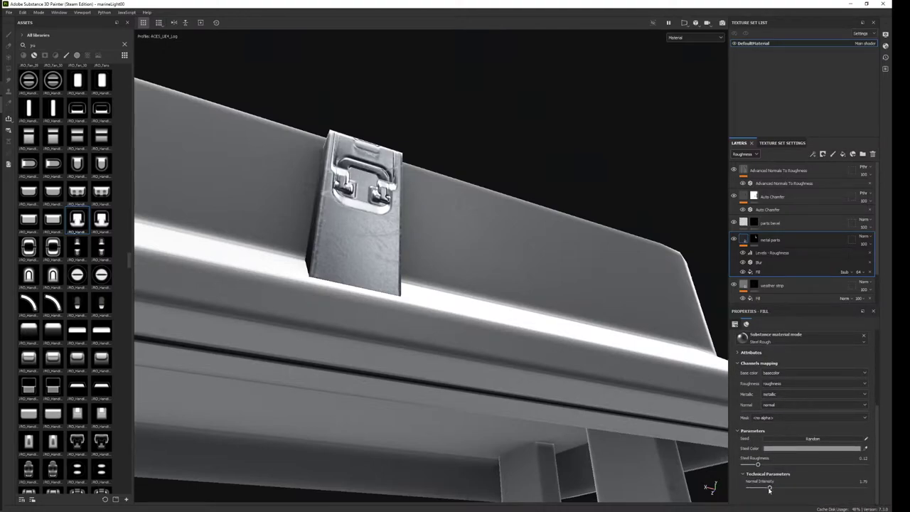
key("c")
key("c")
key("c")
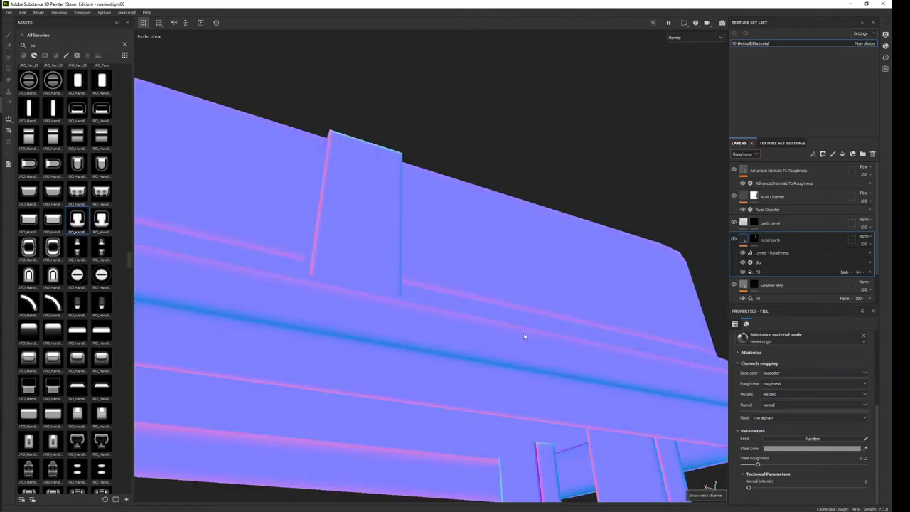
key("c")
key("c")
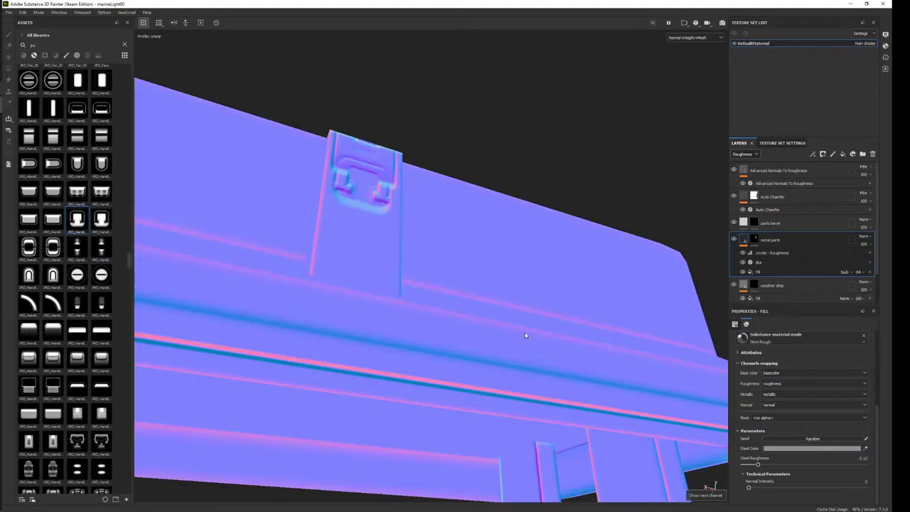
key("c")
key("shift+c")
key("m")
scroll(737, 282, "down", 2)
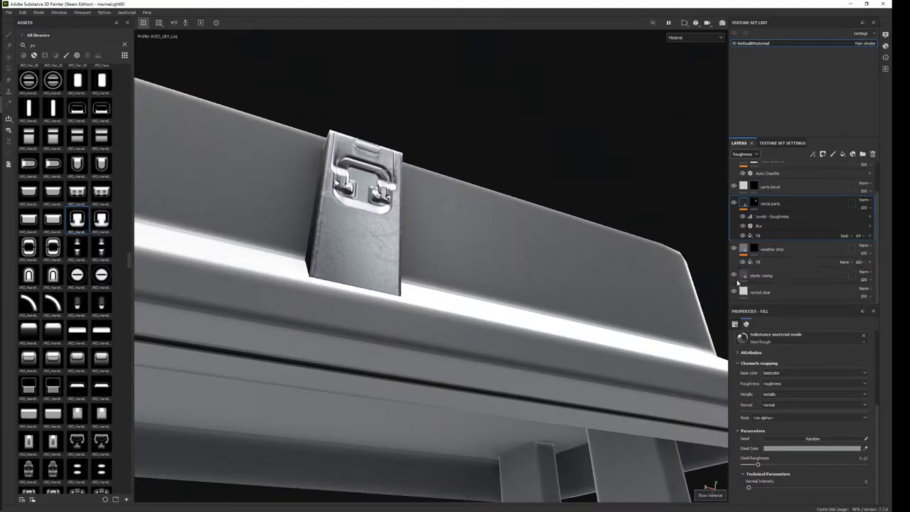
left_click(734, 276)
left_click(734, 275)
Replace a mistaken black mask with a white mask on plastic casing, trying Polygon Fill.
left_click(743, 276)
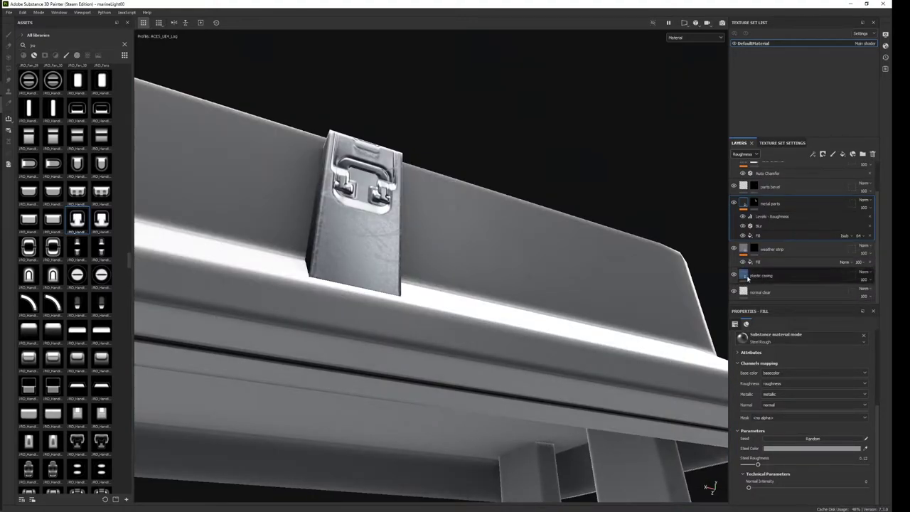
right_click(759, 278)
left_click(784, 13)
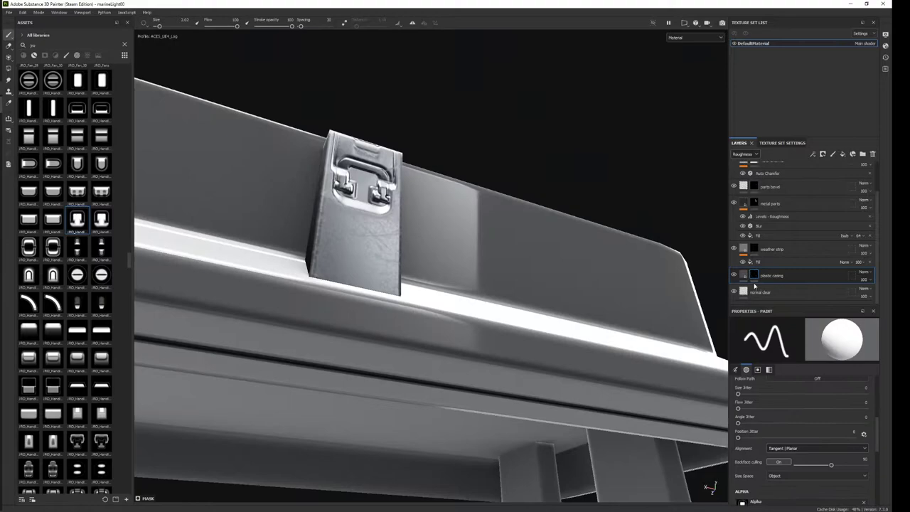
right_click(757, 275)
right_click(757, 275)
right_click(756, 277)
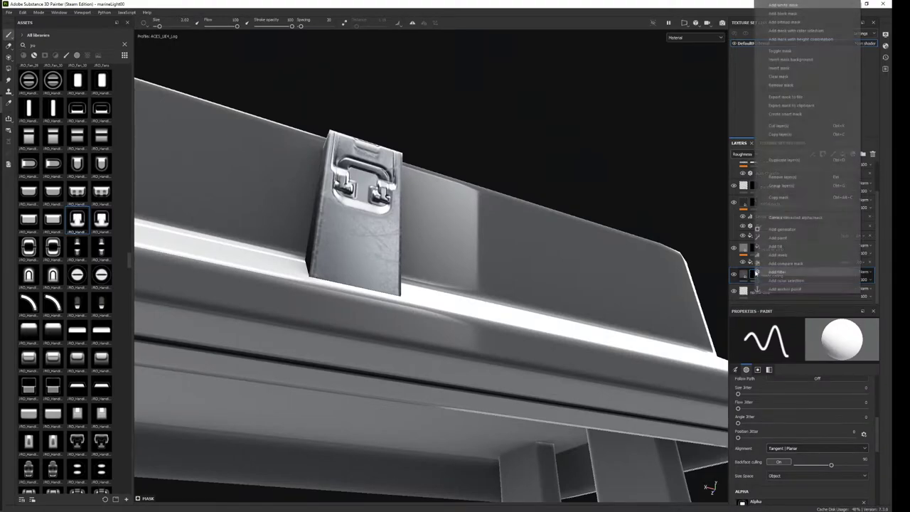
left_click(793, 5)
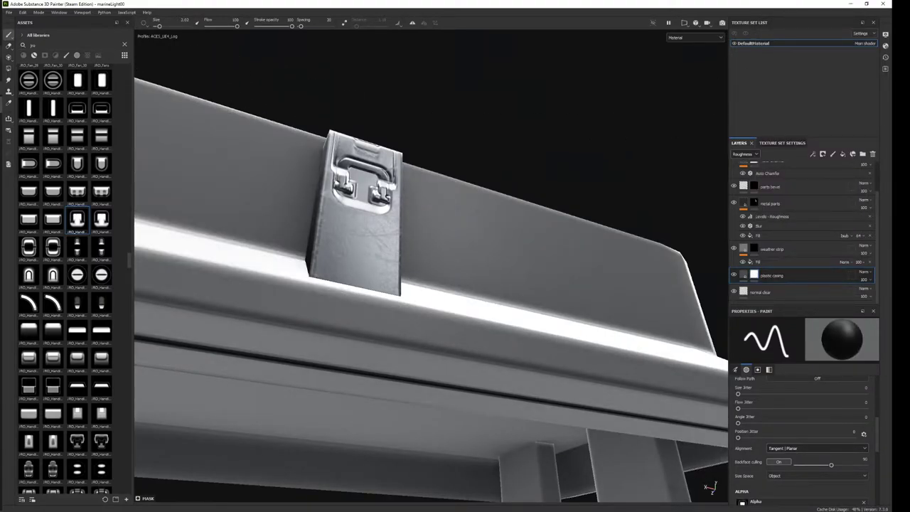
left_click(9, 69)
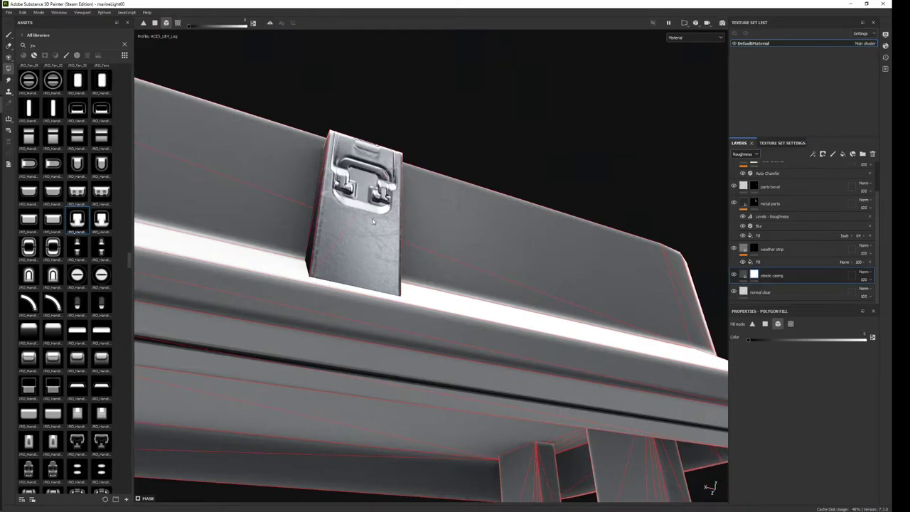
left_click_drag(383, 247, 481, 335, "alt")
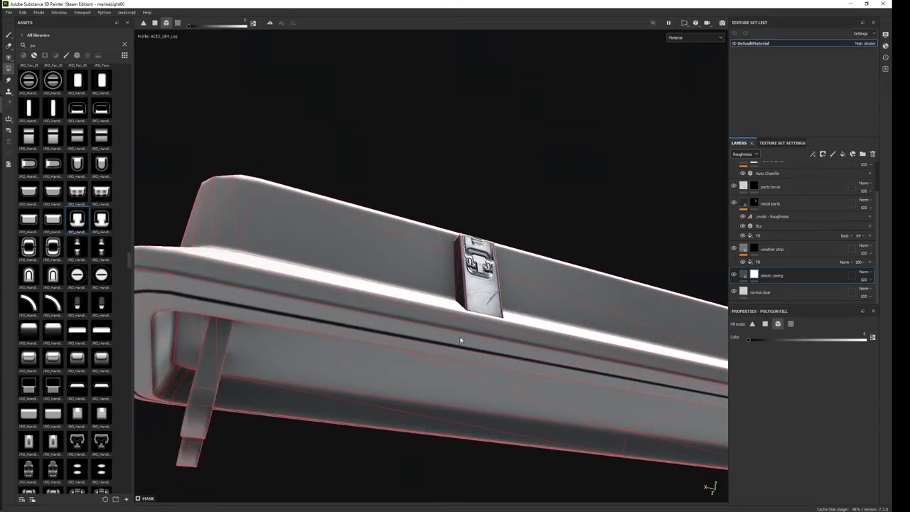
key("1")
mouse_move(542, 314)
left_mouse_down("alt")
mouse_move(490, 259)
mouse_move(710, 487)
left_mouse_up("alt")
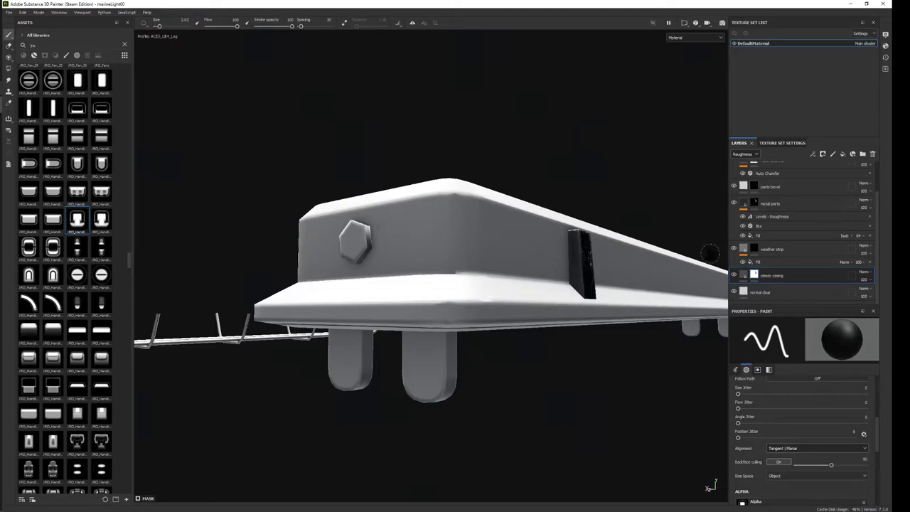
Add a fill layer below plastic casing and name it 'smooth plastic'.
left_click_drag(786, 307, 789, 425)
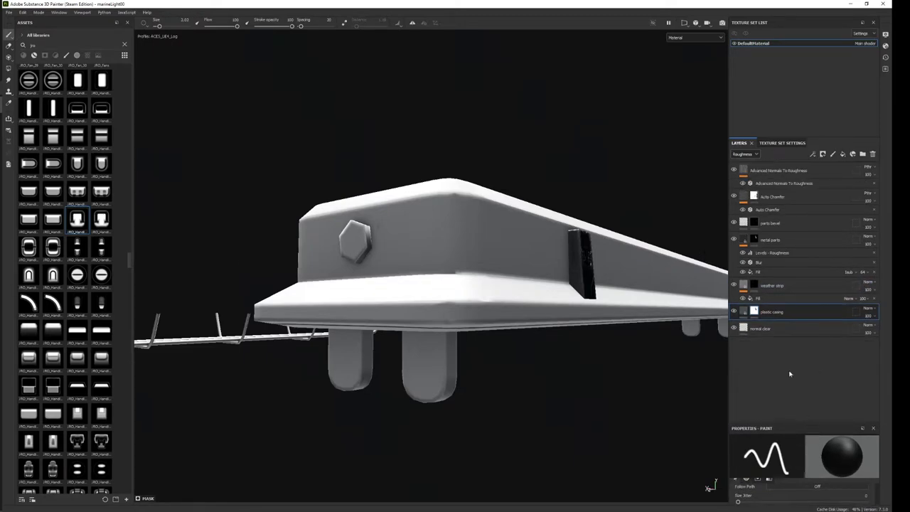
left_click(842, 153)
left_click_drag(778, 311, 783, 331)
double_click(781, 328)
type("s")
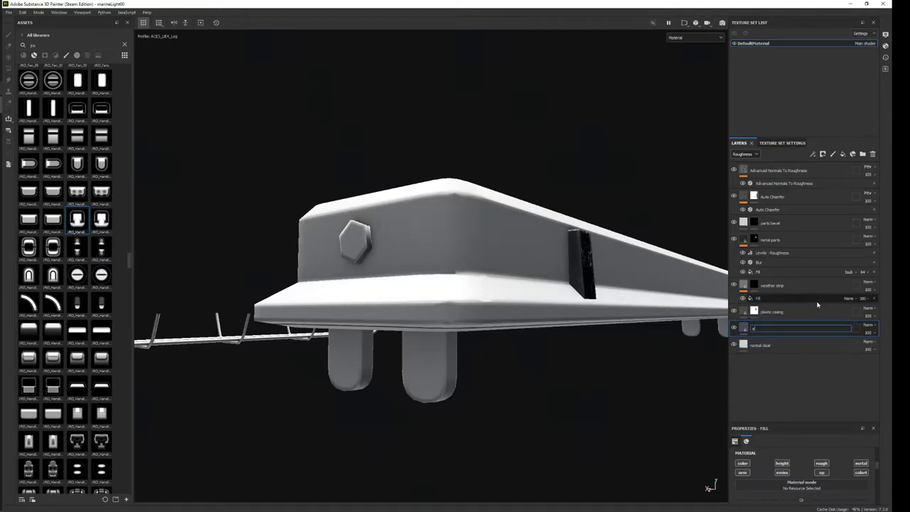
type("tic")
key("Return")
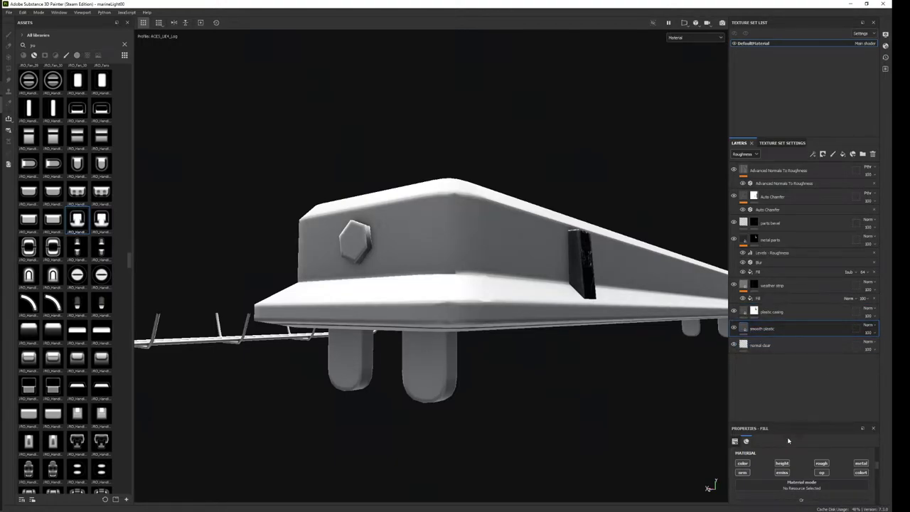
Search 'plastic' and assign the Smooth Plastic Advanced material to the fill.
left_click_drag(791, 421, 801, 353)
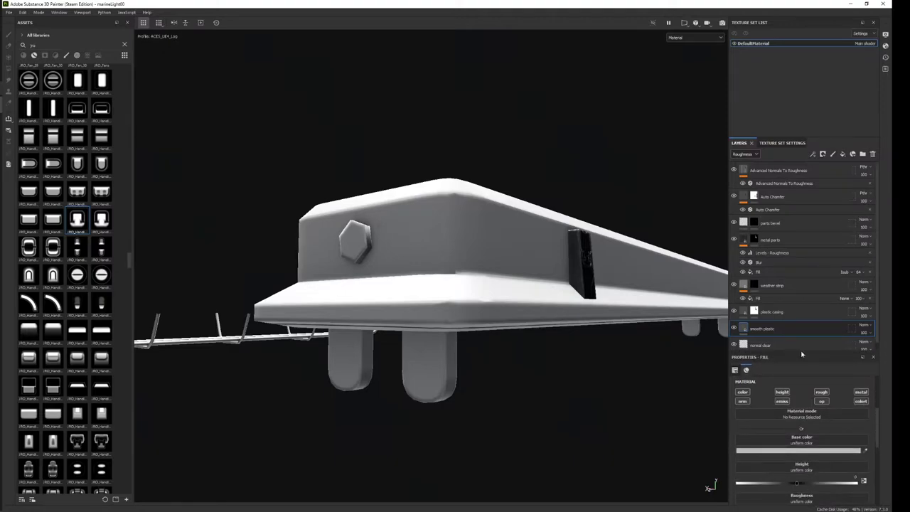
left_click(799, 416)
key("BackSpace")
key("BackSpace")
key("BackSpace")
type("plastic")
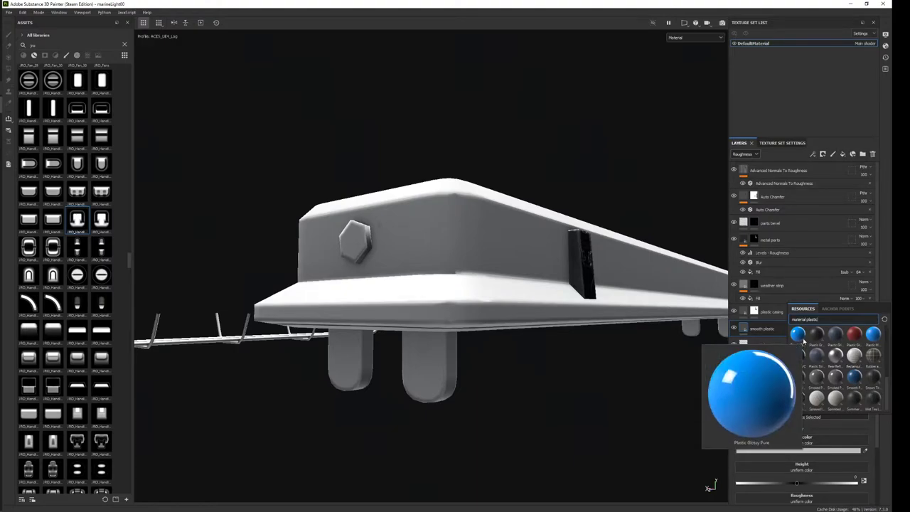
left_click(853, 377)
Give smooth plastic a black mask and polygon-fill it onto the connector pegs.
right_click(755, 330)
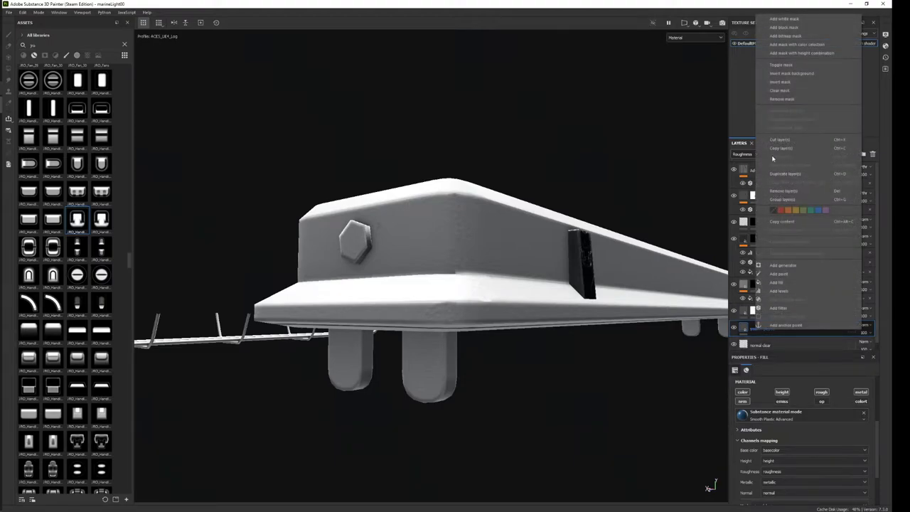
left_click(789, 29)
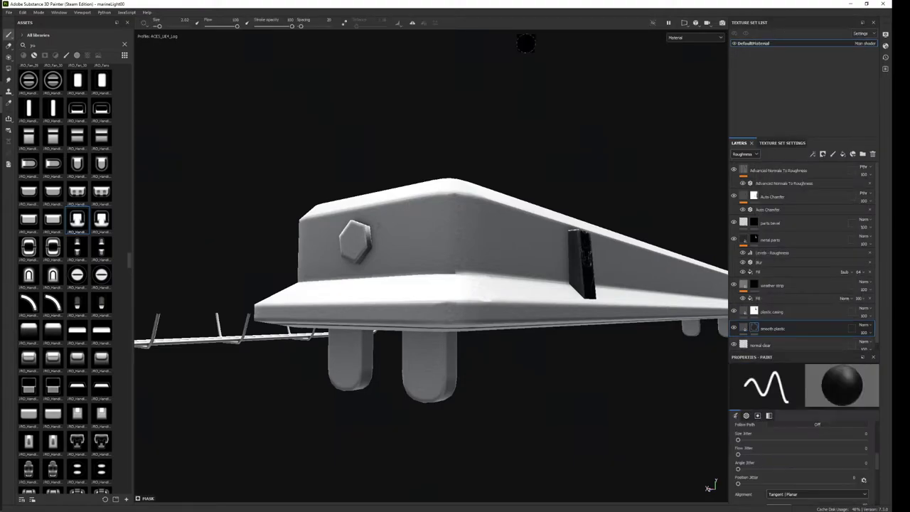
left_click(9, 68)
left_click_drag(511, 355, 524, 362, "alt")
left_click_drag(535, 431, 274, 352)
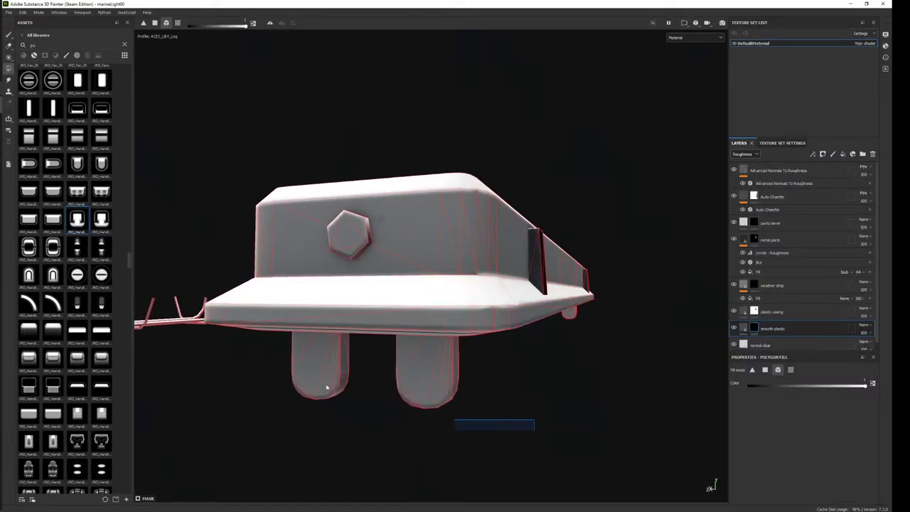
Switch to painting and frame the fixture's underside with its two prongs up close.
mouse_move(392, 360)
left_mouse_down("alt")
mouse_move(545, 329)
mouse_move(469, 308)
left_mouse_up("alt")
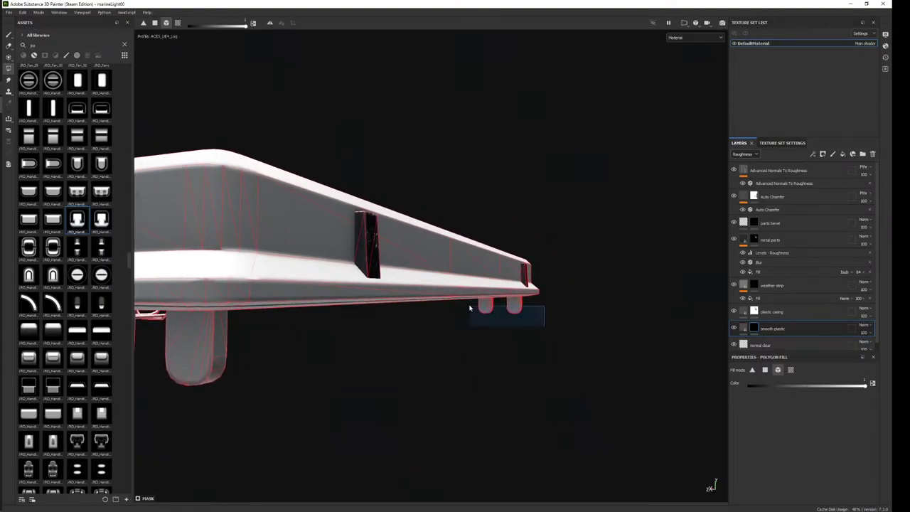
key("1")
mouse_move(524, 298)
left_mouse_down("alt")
mouse_move(479, 325)
mouse_move(250, 319)
left_mouse_up("alt")
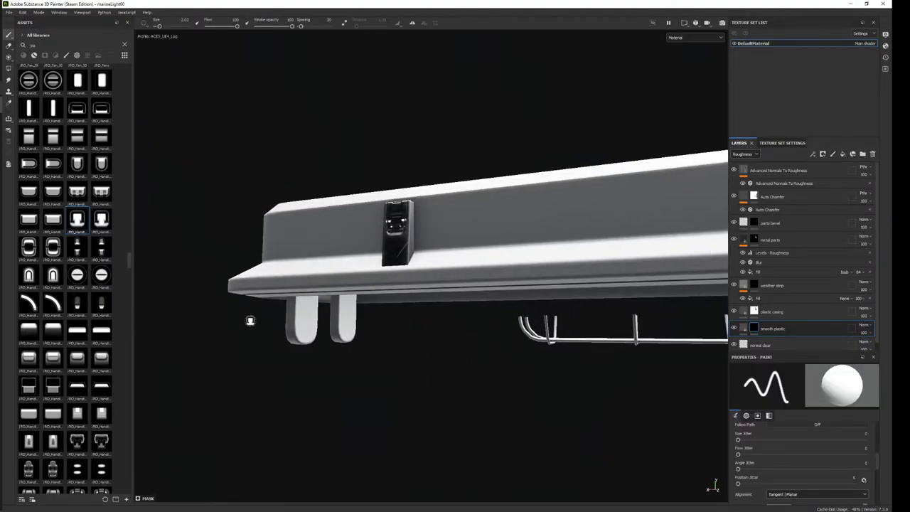
right_click_drag(249, 319, 468, 498, "alt")
mouse_move(467, 497)
left_mouse_down("alt")
mouse_move(360, 396)
mouse_move(768, 396)
left_mouse_up("alt")
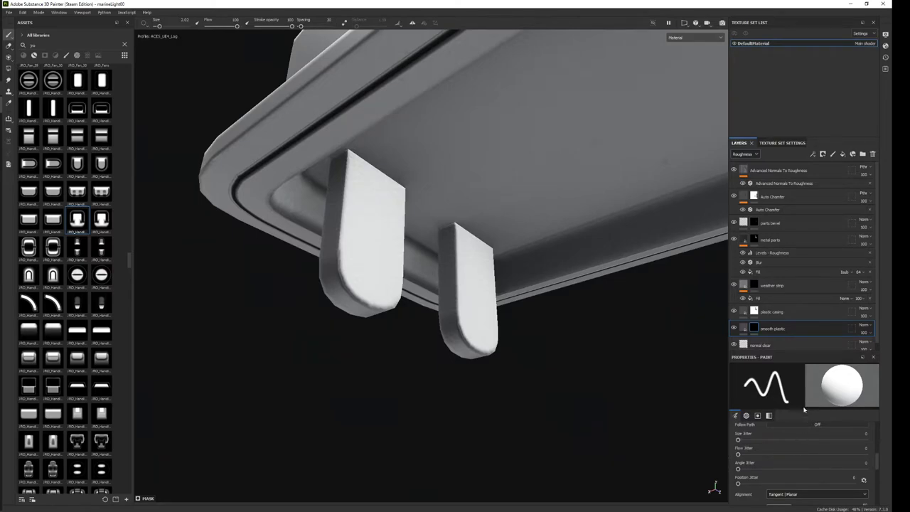
Select the smooth plastic fill, expand its parameters and increase Weathering.
left_click_drag(798, 350, 799, 254)
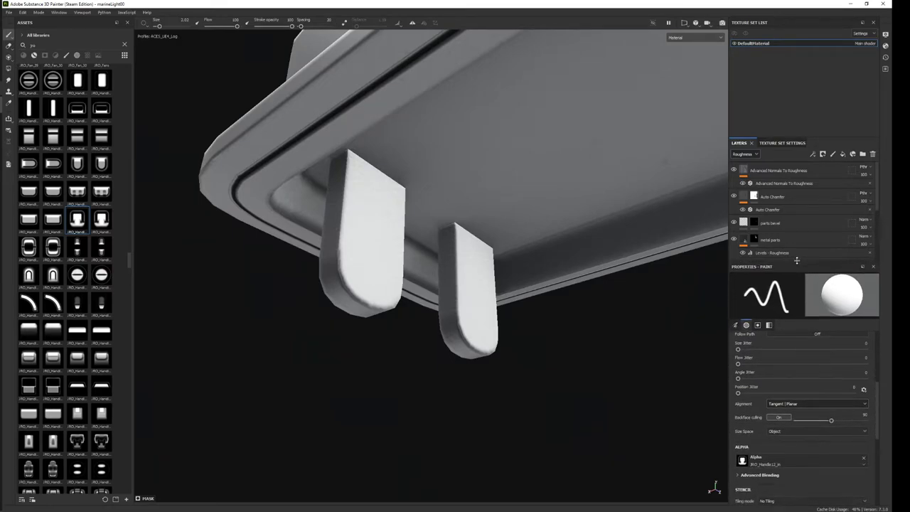
left_click_drag(818, 140, 805, 69)
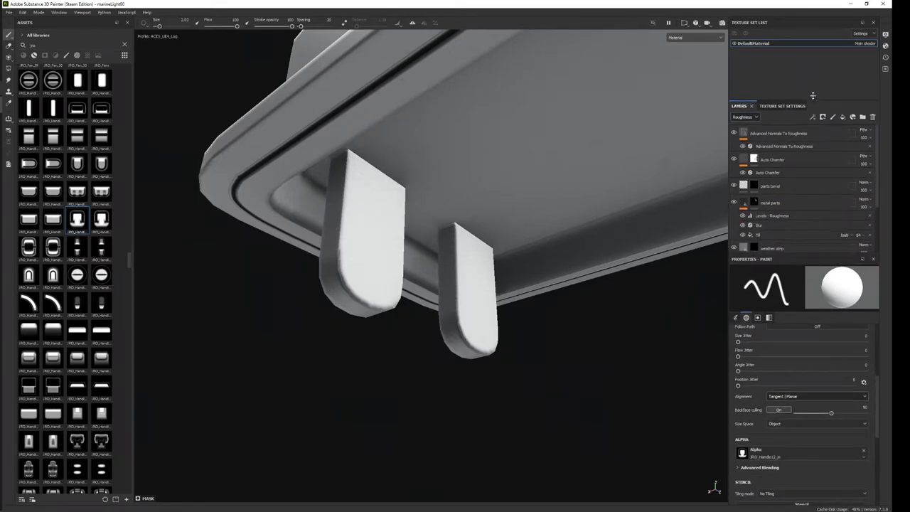
scroll(812, 408, "down", 3)
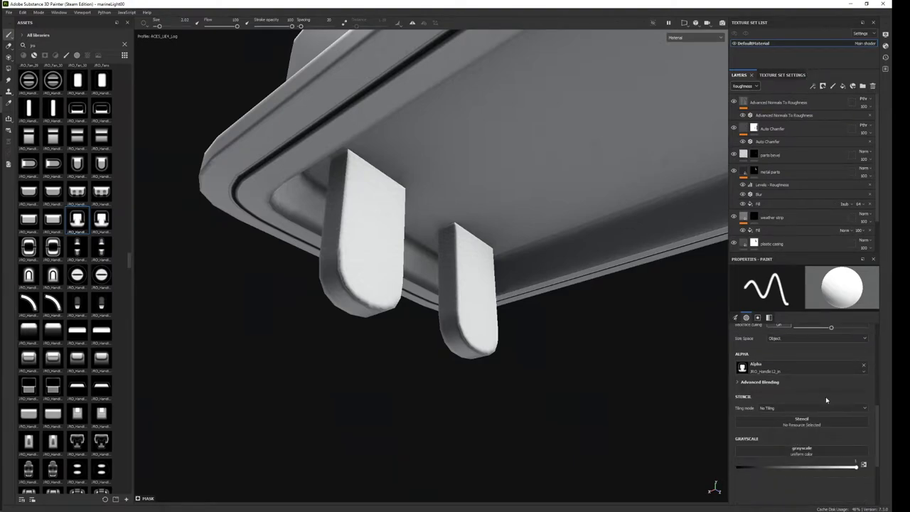
scroll(824, 405, "up", 3)
scroll(754, 223, "down", 2)
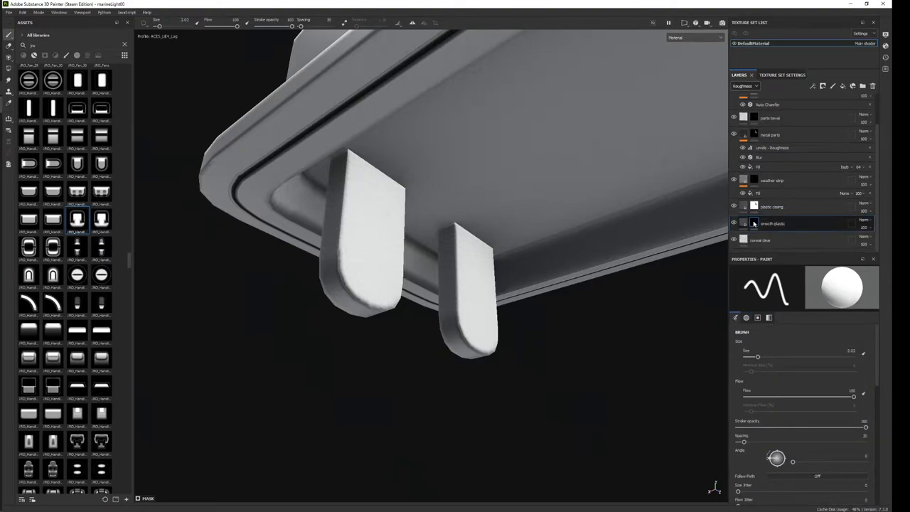
left_click(754, 223)
scroll(788, 446, "down", 3)
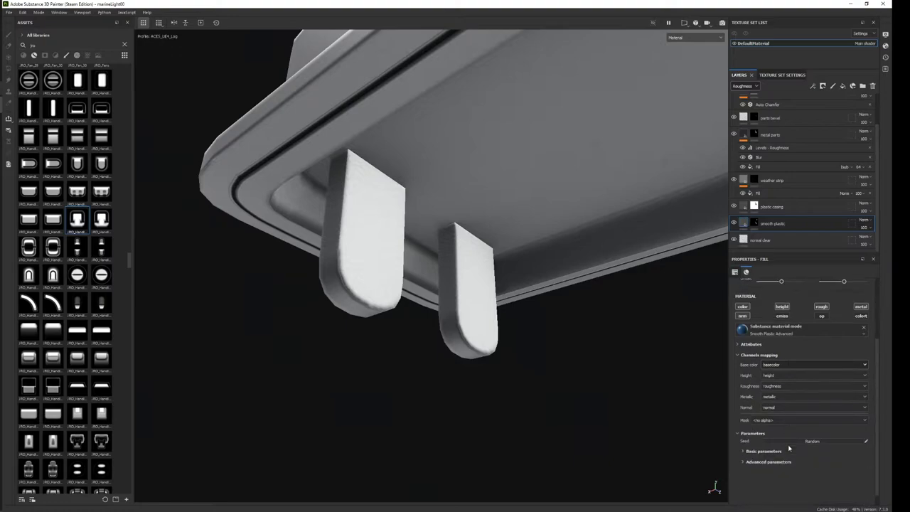
left_click(771, 462)
scroll(775, 462, "down", 4)
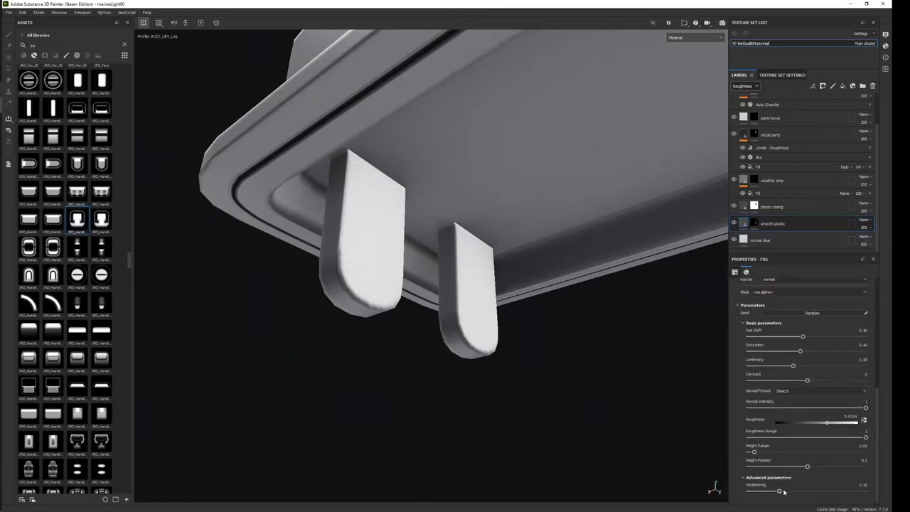
mouse_move(783, 491)
left_mouse_down()
mouse_move(865, 495)
mouse_move(852, 495)
left_mouse_up()
Lower Normal Intensity to about 0.11, trying and undoing a height-to-basecolor remap.
left_click_drag(799, 407, 746, 409)
scroll(765, 402, "up", 3)
left_click(773, 332)
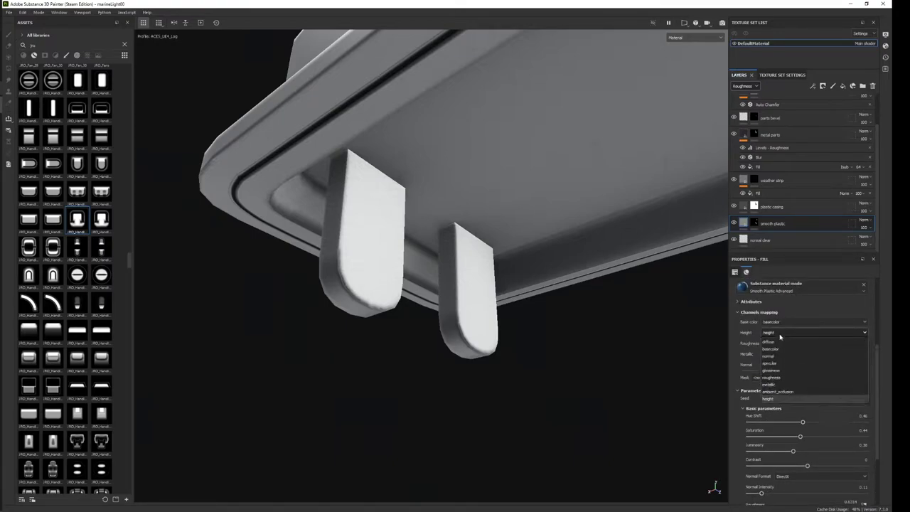
left_click(773, 348)
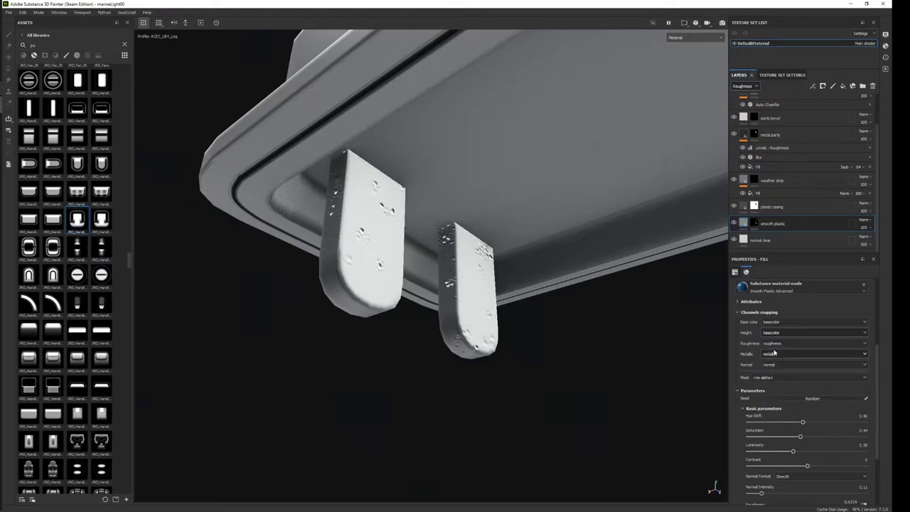
key("ctrl+z")
scroll(785, 335, "up", 3)
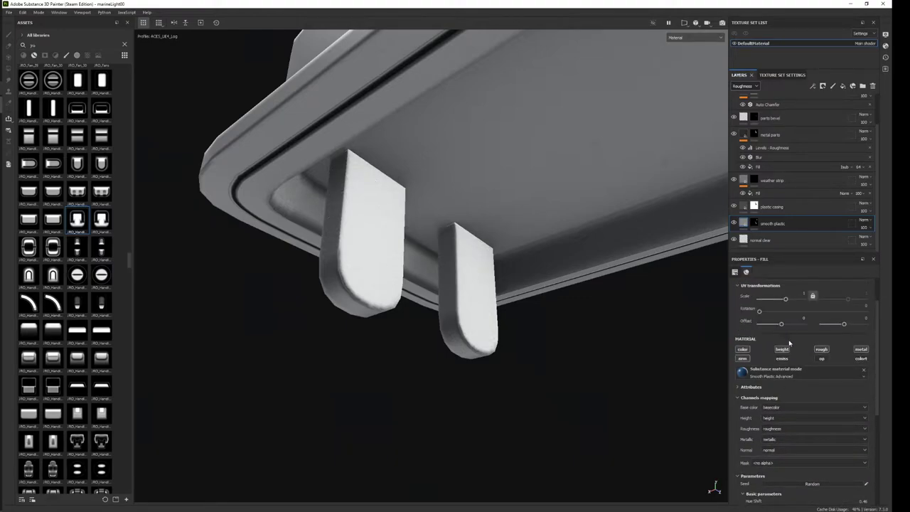
scroll(796, 349, "up", 2)
View the Height channel in the layer stack and set smooth plastic's height to 0.
left_click(745, 86)
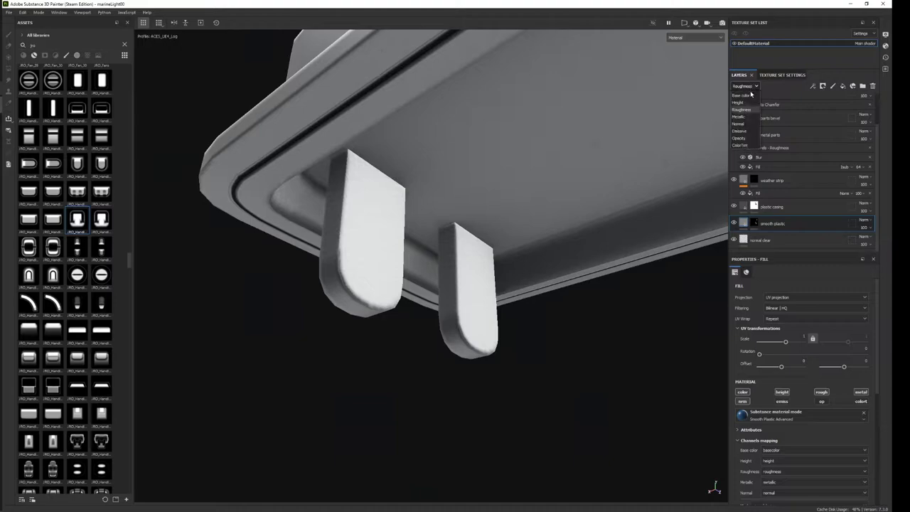
left_click(739, 102)
left_click_drag(864, 228, 840, 245)
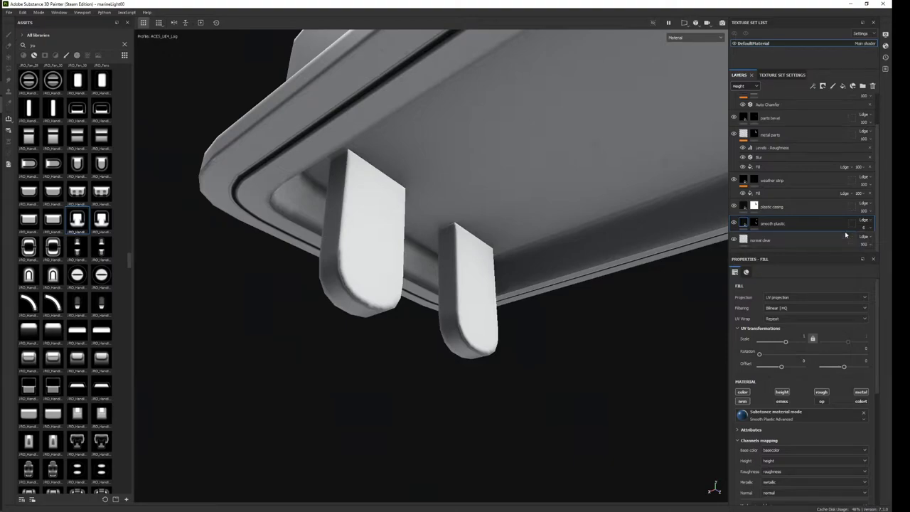
Add a fill layer named 'bulb connector' above smooth plastic with near-black base colour 090909.
left_click(843, 86)
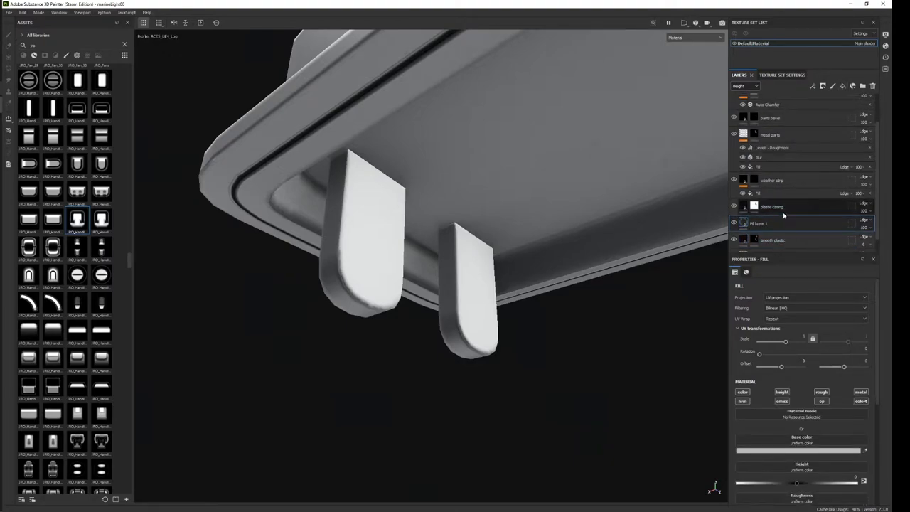
double_click(759, 224)
type("bulb connecto")
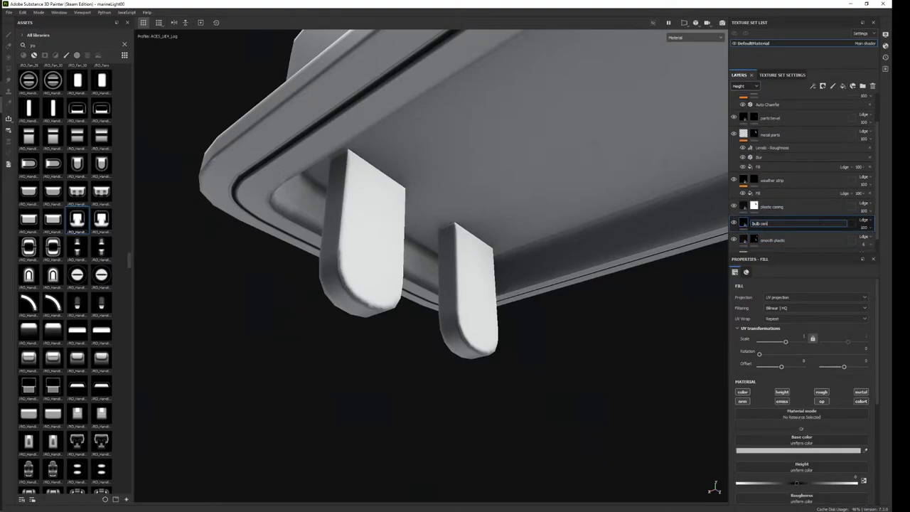
type("r")
key("Return")
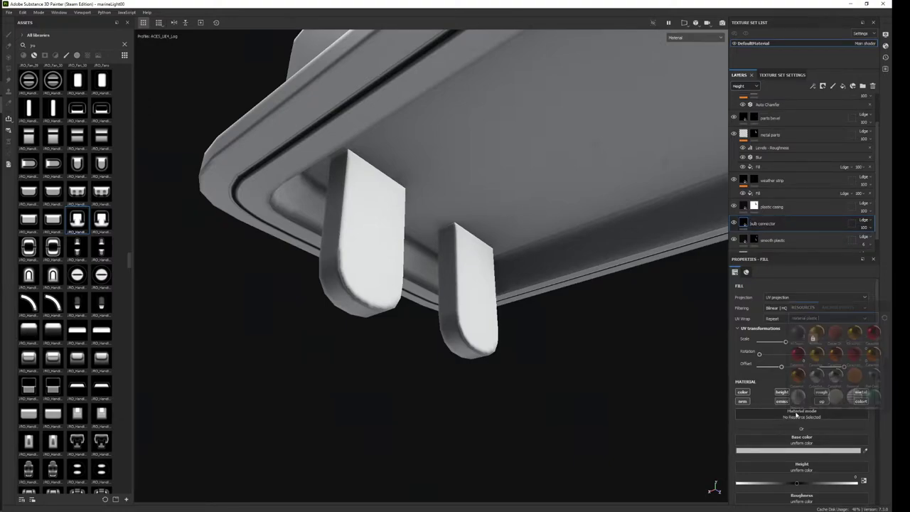
left_click(795, 417)
scroll(800, 426, "down", 3)
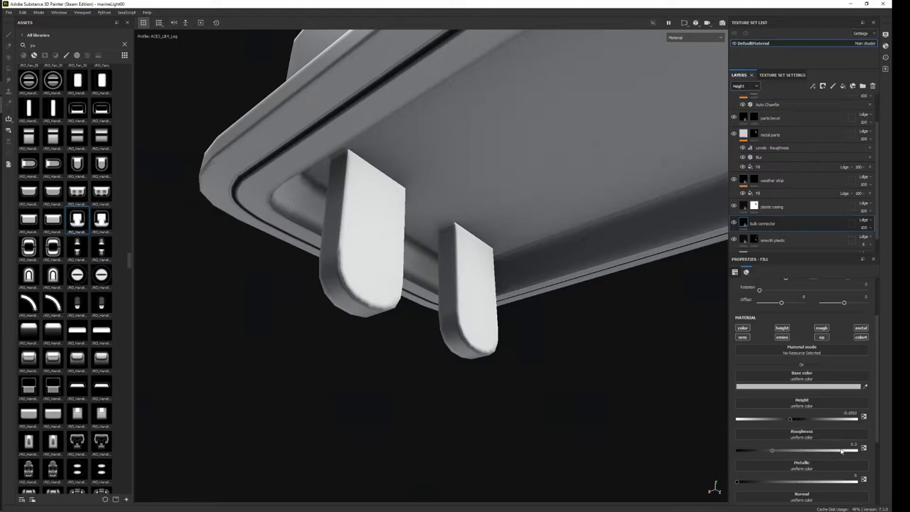
scroll(847, 460, "down", 3)
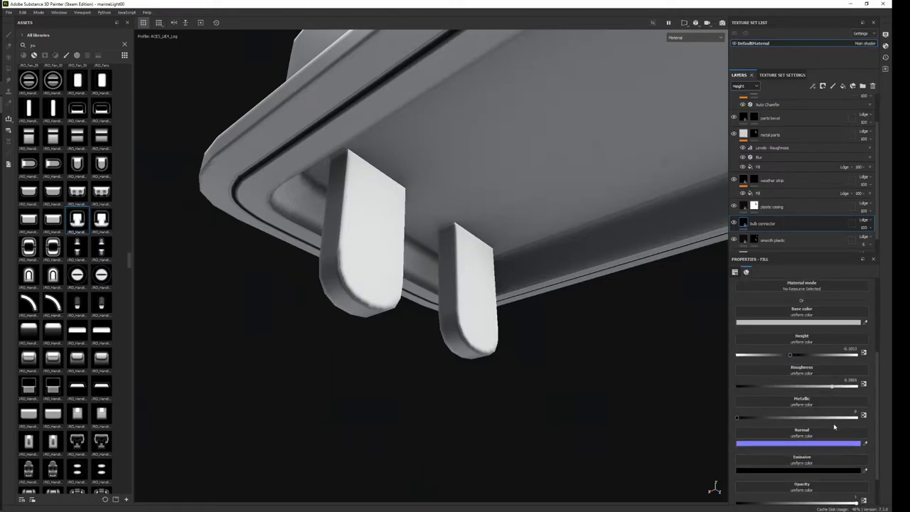
scroll(834, 430, "down", 2)
scroll(834, 440, "up", 7)
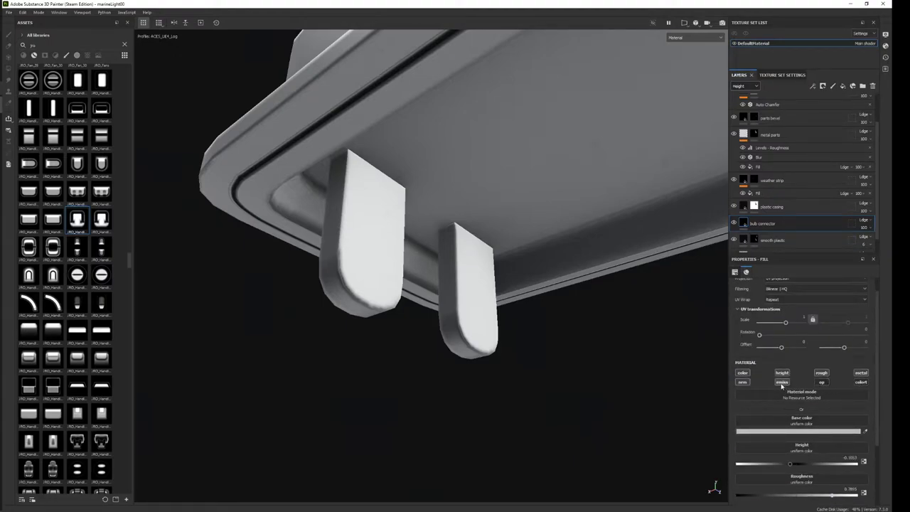
left_click(780, 431)
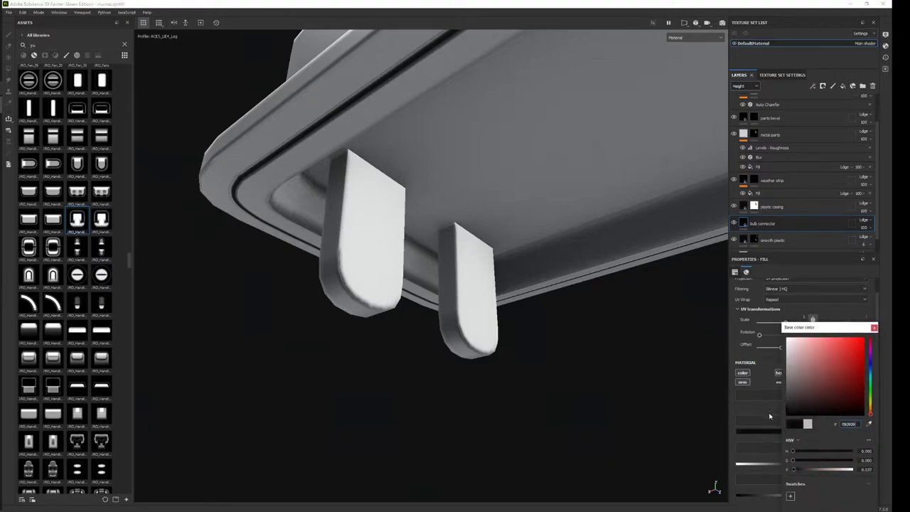
Add a black mask to bulb connector, test a stroke, and move it above plastic casing.
right_click(764, 225)
left_click(795, 16)
left_click_drag(551, 317, 501, 317, "alt")
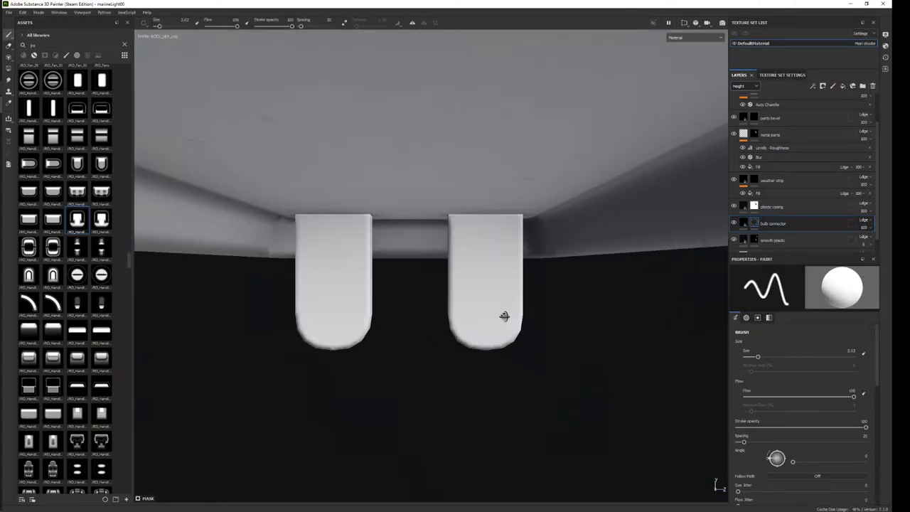
left_click_drag(503, 270, 510, 347)
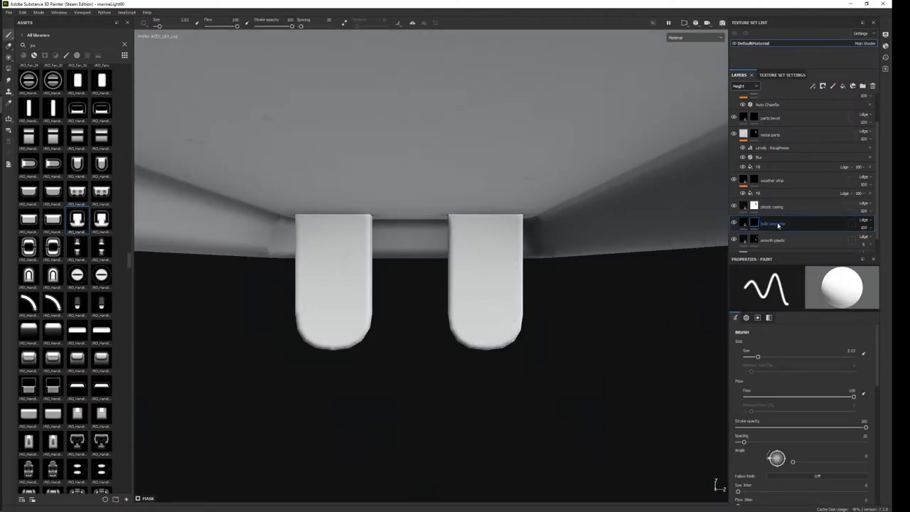
left_click_drag(773, 223, 773, 204)
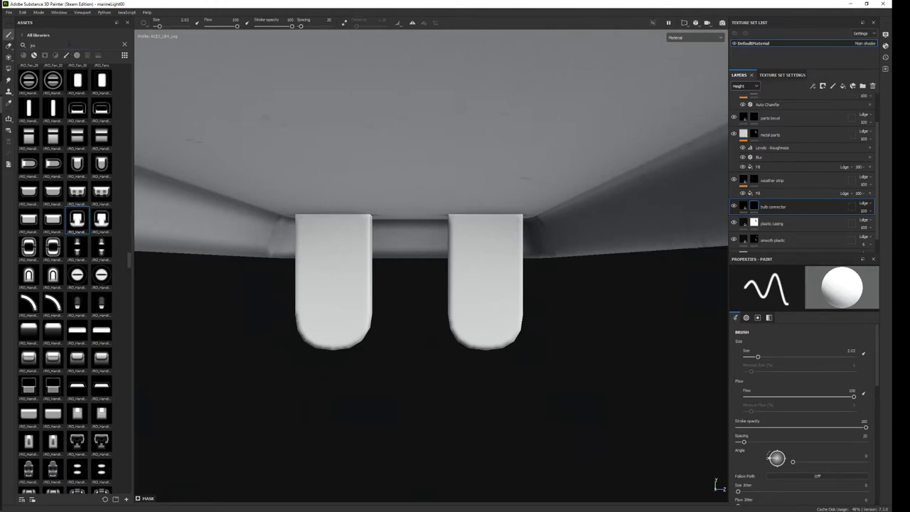
Load the Basic Hard brush via 'hard bru' search and shrink it to size 0.89.
type("ha")
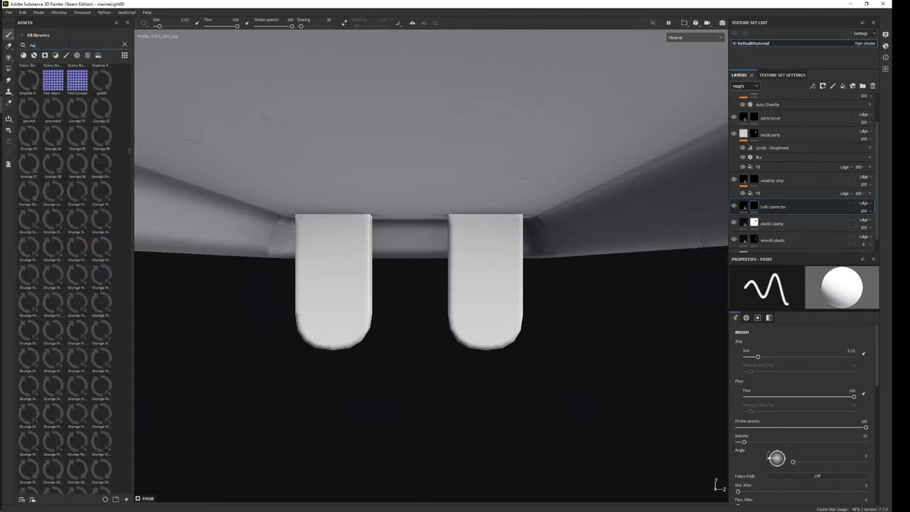
type("rd b")
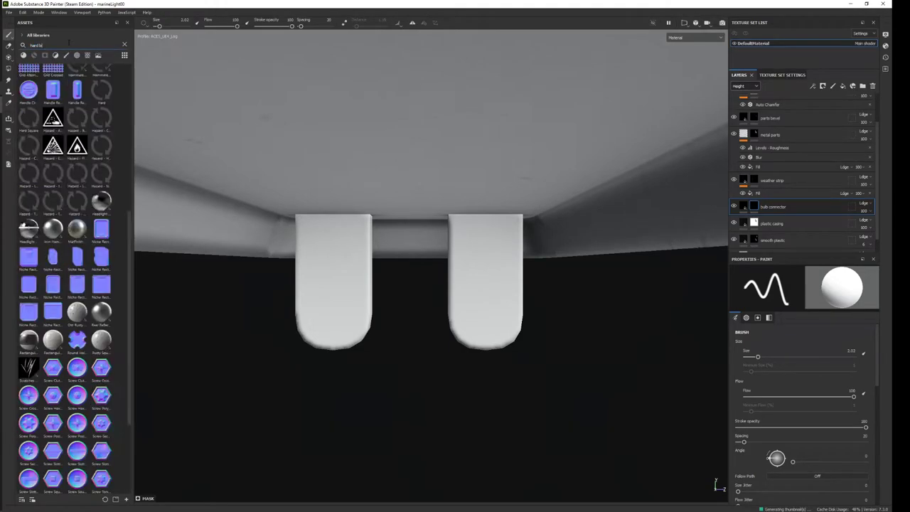
type("ru5")
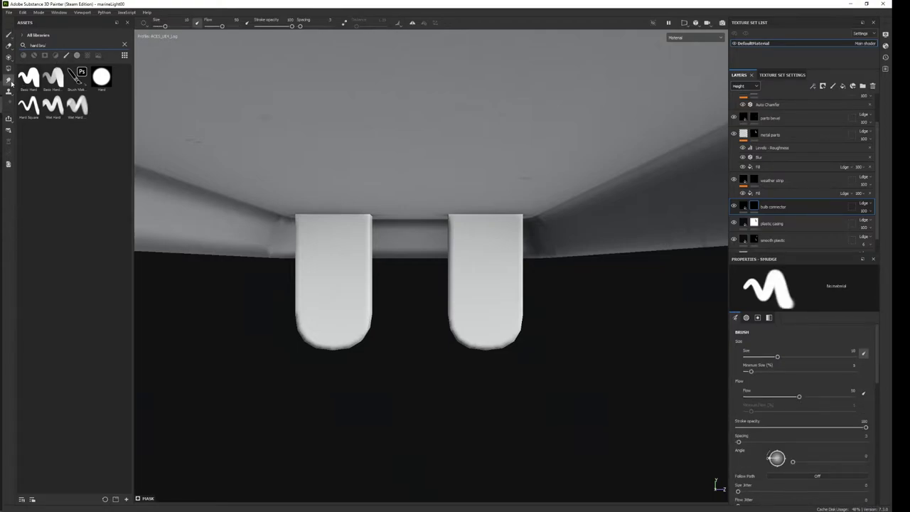
left_click(8, 34)
left_click(28, 76)
right_click_drag(477, 264, 456, 267, "ctrl")
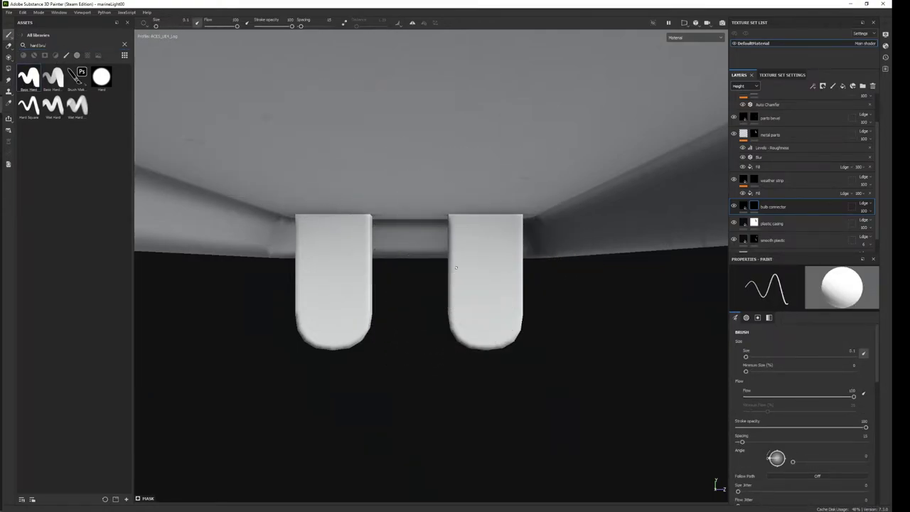
mouse_move(487, 311)
left_mouse_down("alt")
mouse_move(473, 291)
mouse_move(464, 301)
left_mouse_up("alt")
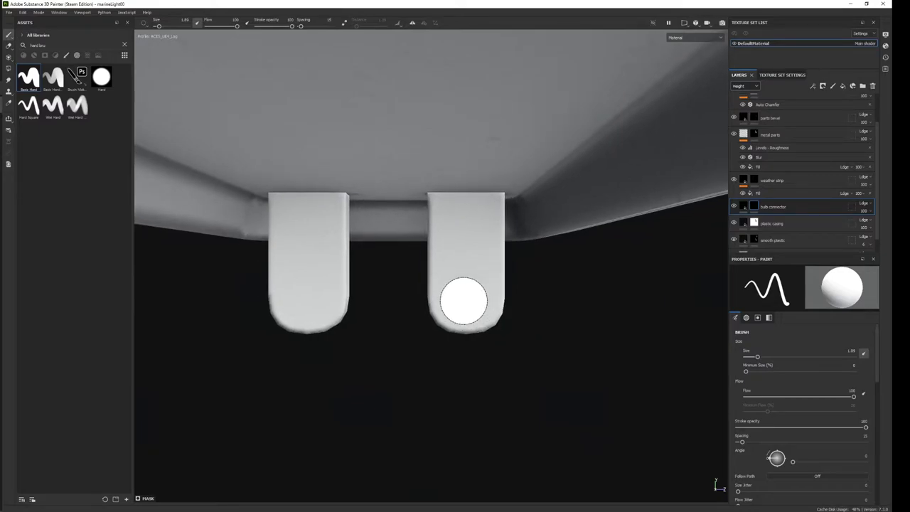
right_click_drag(465, 301, 469, 298, "ctrl")
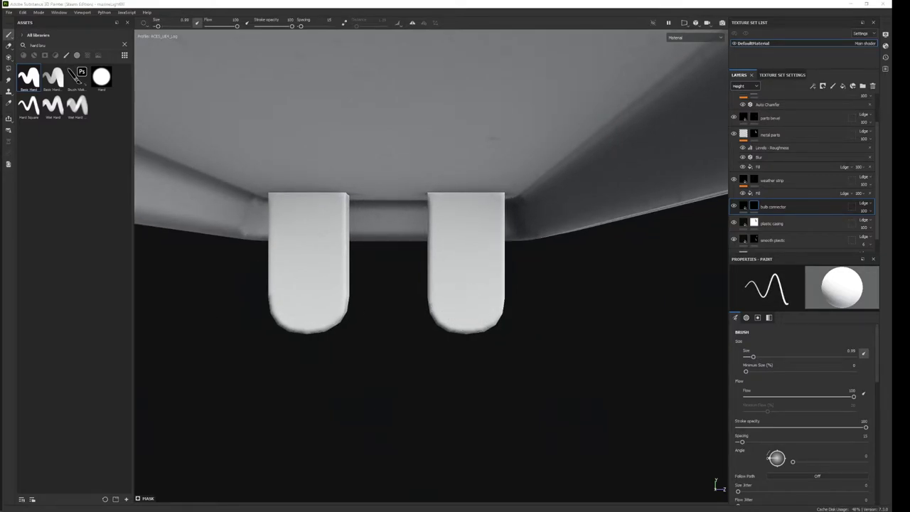
scroll(481, 317, "up", 3)
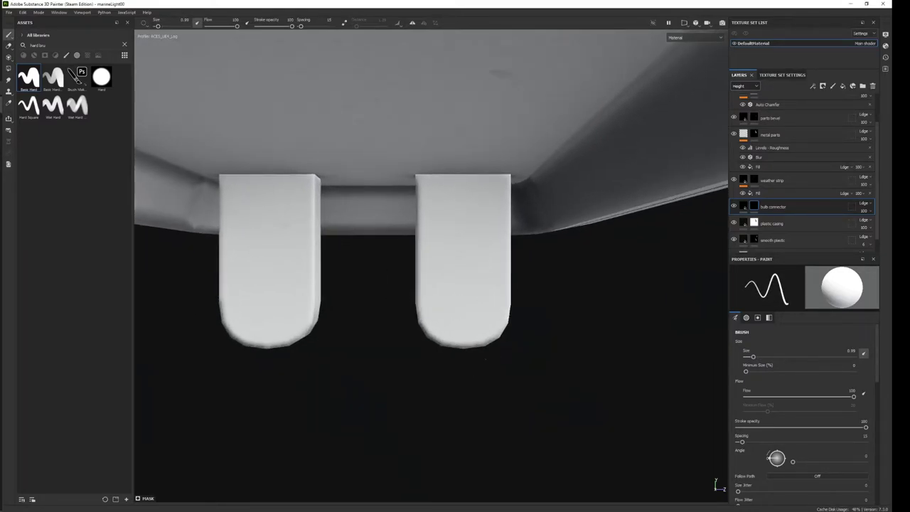
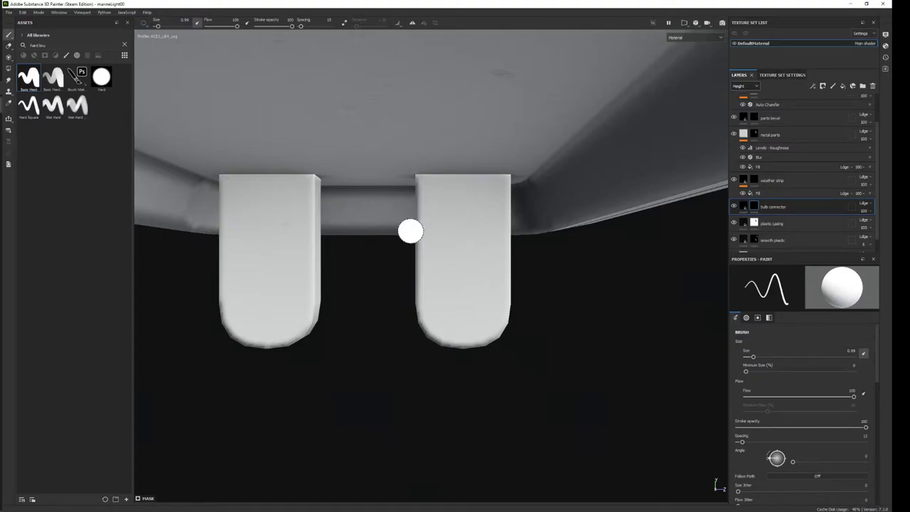
Search the assets for 'circle' and load the Circle Split alpha into the brush.
key("ctrl+a")
key("BackSpace")
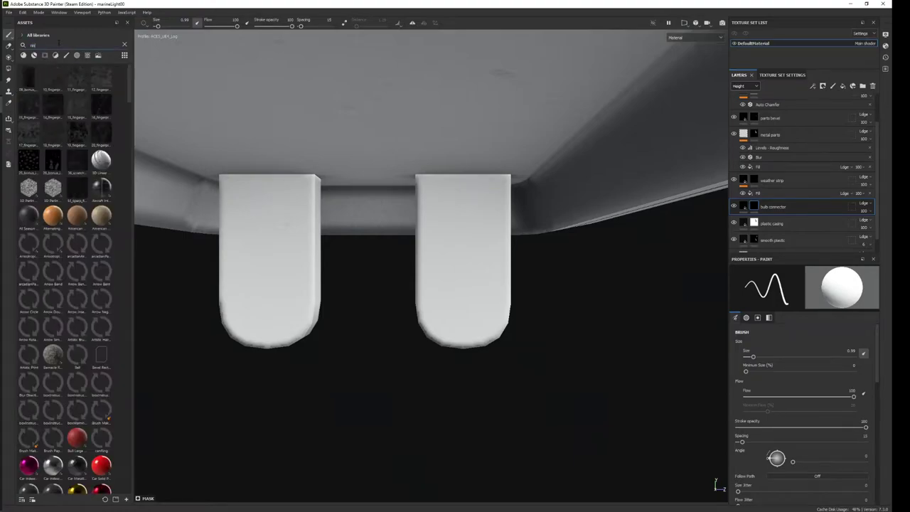
scroll(64, 270, "down", 10)
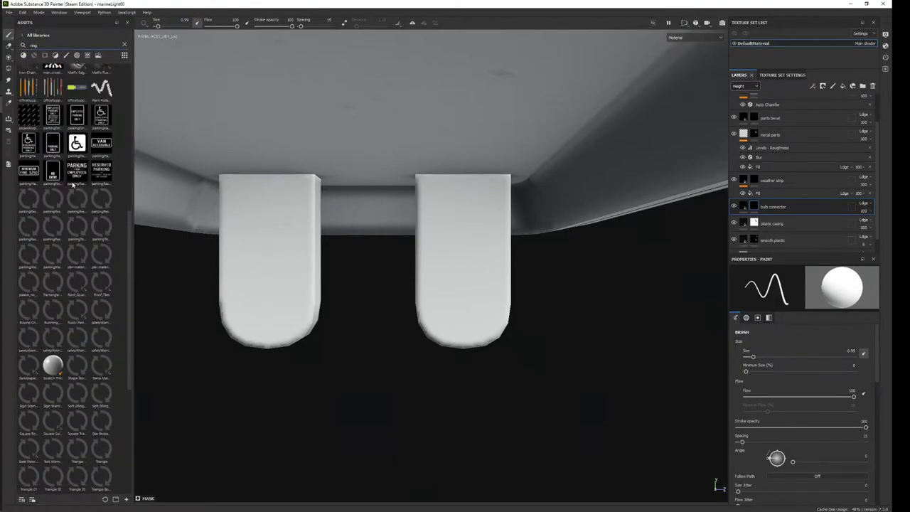
scroll(72, 187, "down", 3)
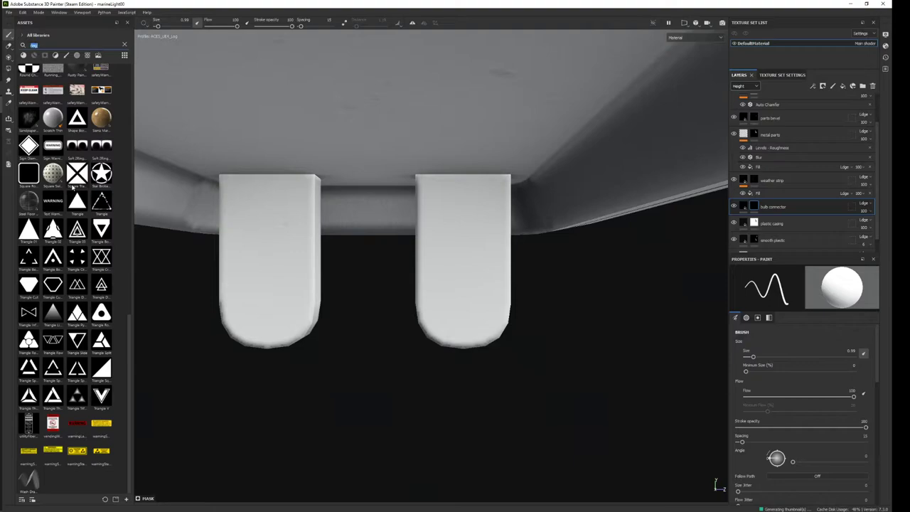
type("circle")
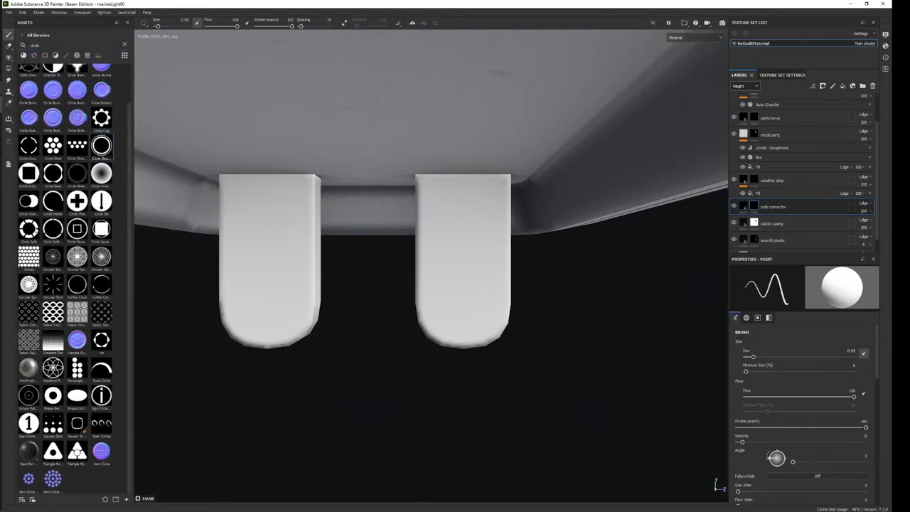
left_click(28, 228)
Enlarge the brush to about 1.28 and narrow the split-circle gaps, undoing a test stamp.
right_click_drag(438, 299, 459, 298, "ctrl")
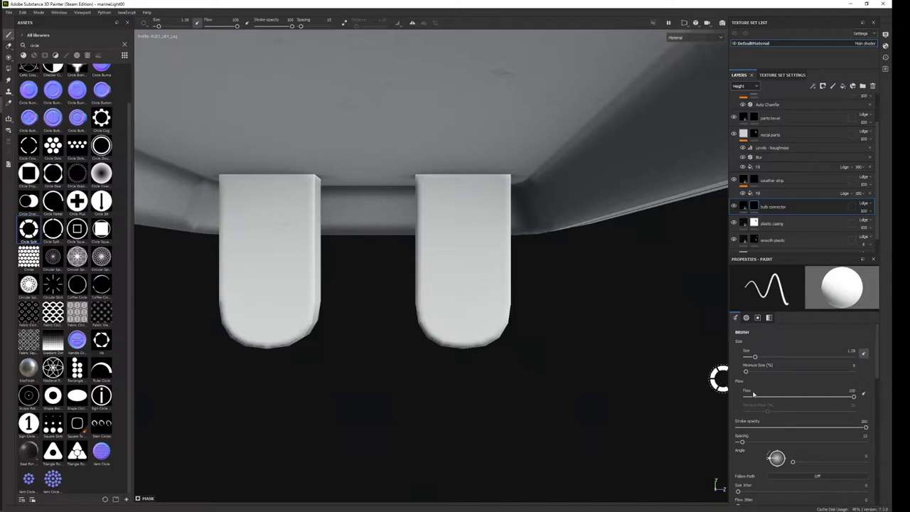
scroll(754, 393, "down", 10)
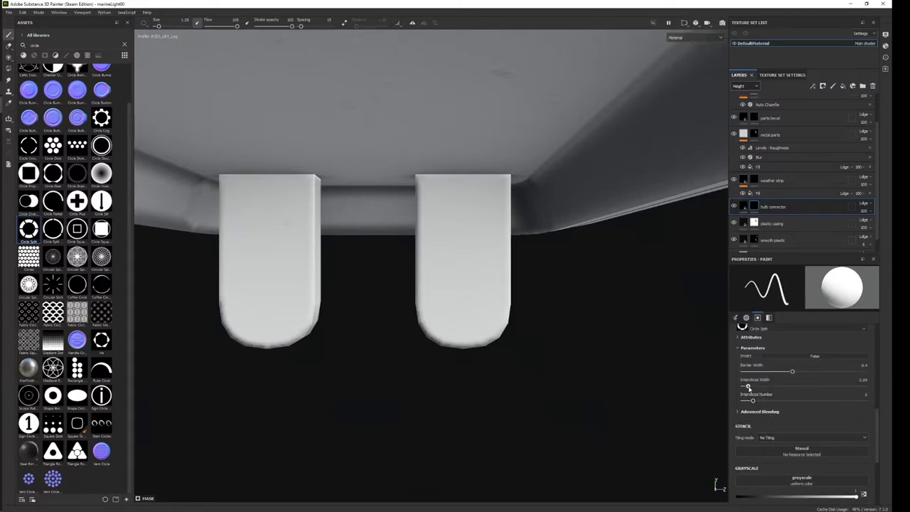
mouse_move(748, 386)
left_mouse_down()
mouse_move(771, 387)
mouse_move(759, 387)
left_mouse_up()
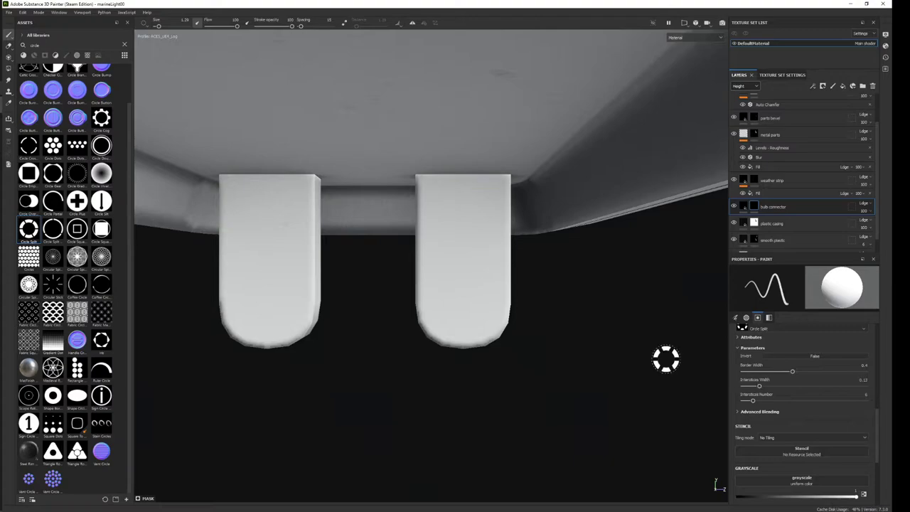
left_click(462, 301)
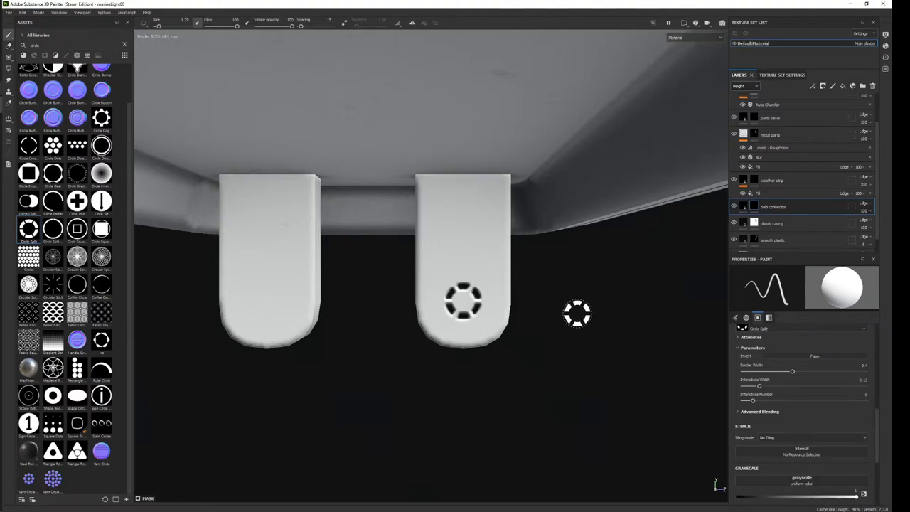
key("ctrl+z")
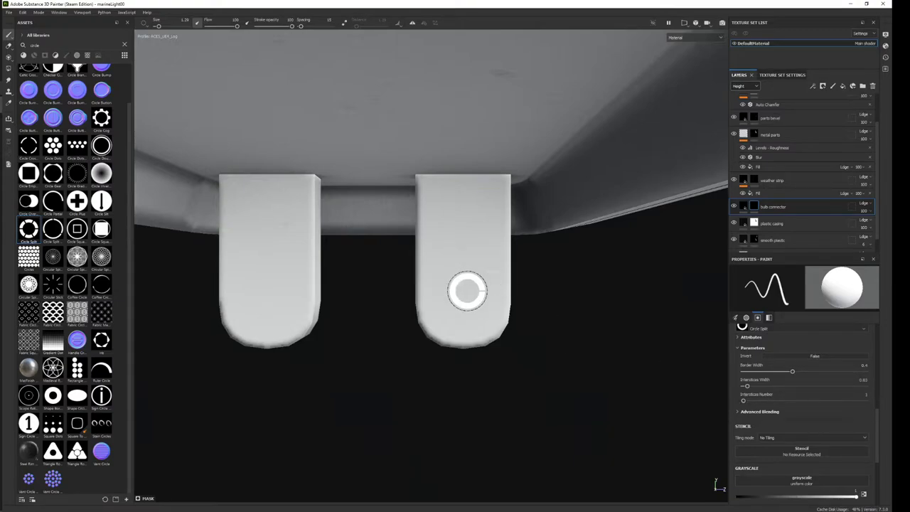
Reduce the split circle to one gap, set angle jitter to 0 and align stamps to Camera.
left_click(744, 400)
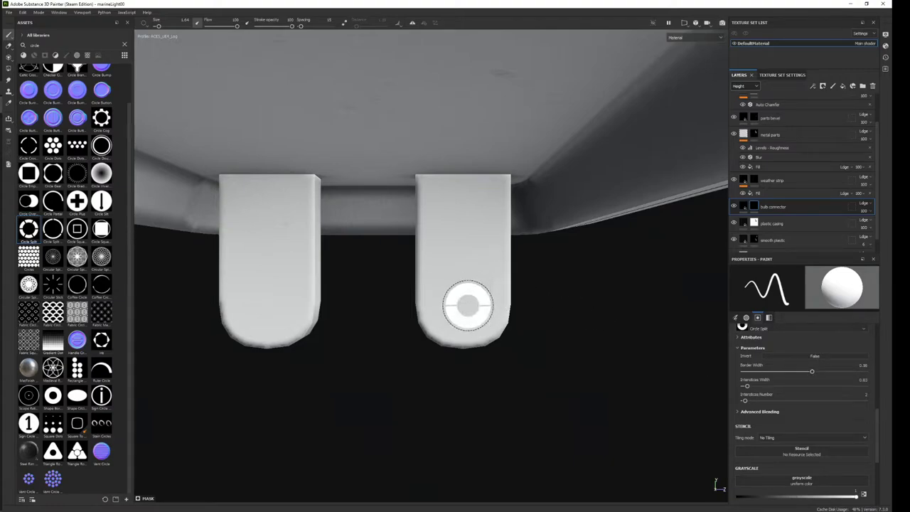
scroll(818, 397, "up", 3)
scroll(819, 397, "up", 3)
scroll(846, 455, "up", 2)
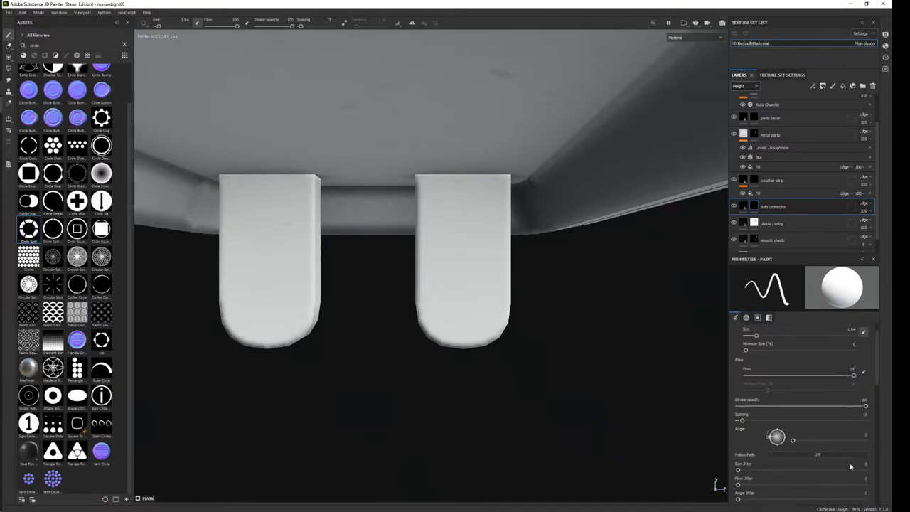
scroll(860, 431, "down", 1)
scroll(860, 430, "down", 3)
scroll(856, 405, "down", 1)
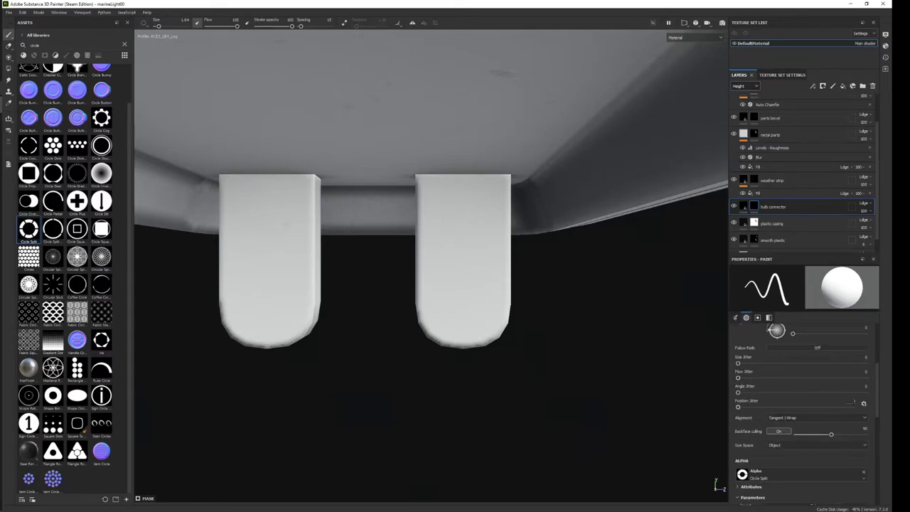
type("90")
key("Return")
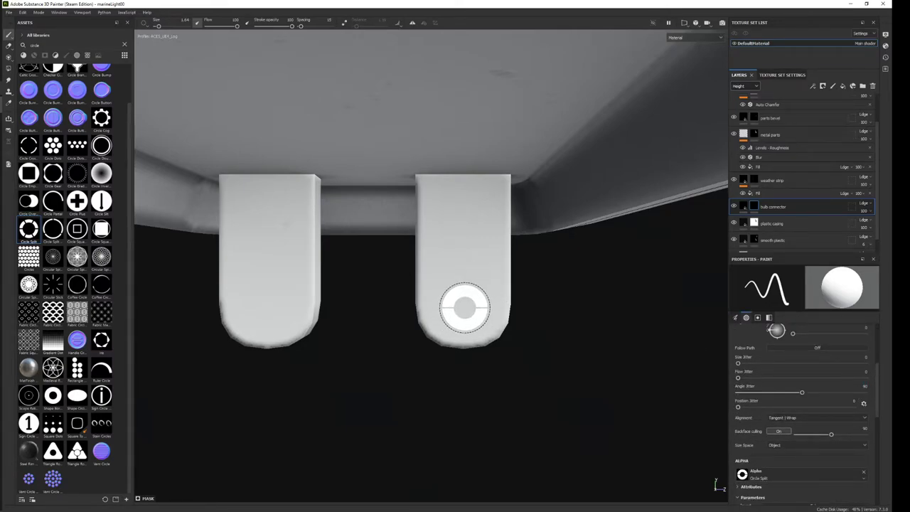
left_click_drag(801, 392, 737, 391)
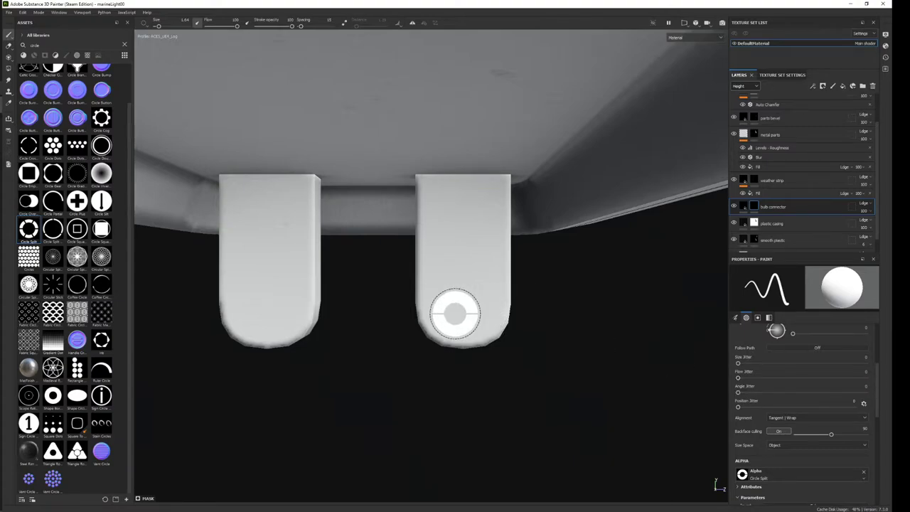
left_click(803, 418)
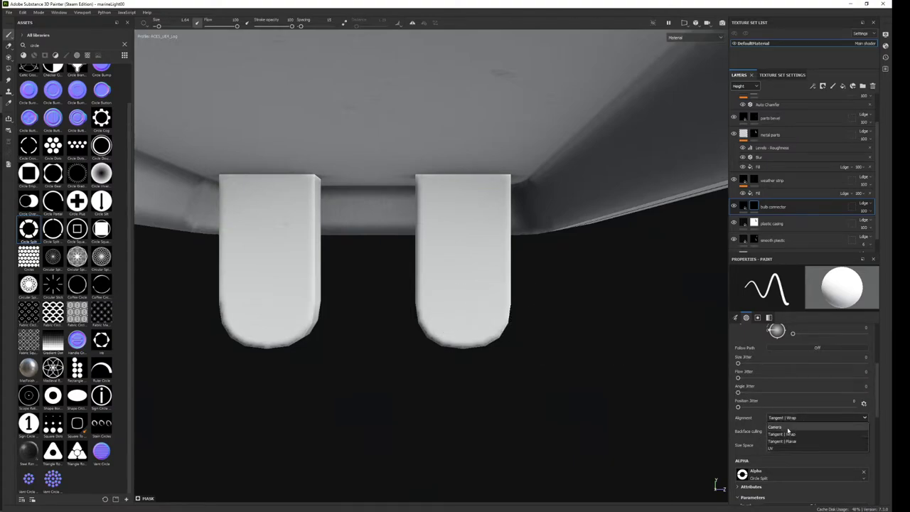
left_click(789, 430)
Test-stamp a ring on the right connector, undo it, and rotate closer to the connectors.
scroll(760, 392, "up", 3)
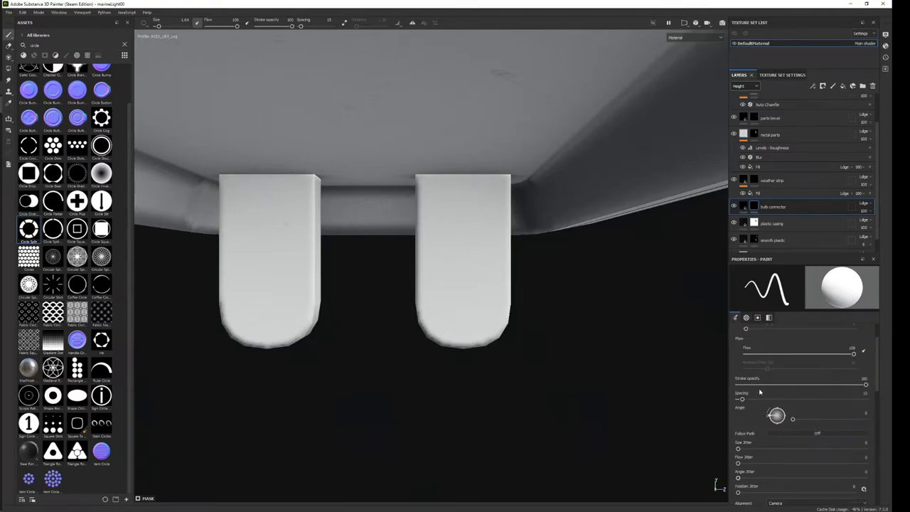
left_click(855, 411)
type("90")
left_click(467, 307)
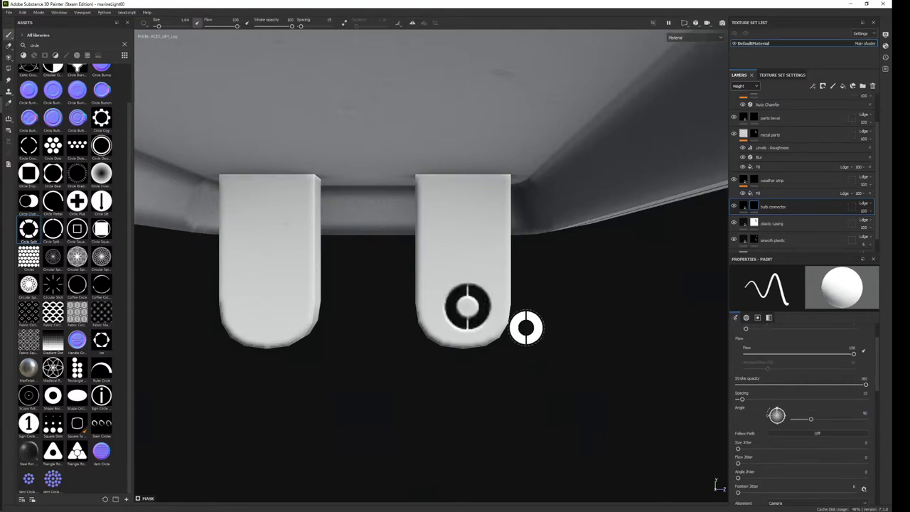
key("ctrl+z")
mouse_move(526, 327)
left_mouse_down("alt")
mouse_move(450, 311)
mouse_move(469, 371)
left_mouse_up("alt")
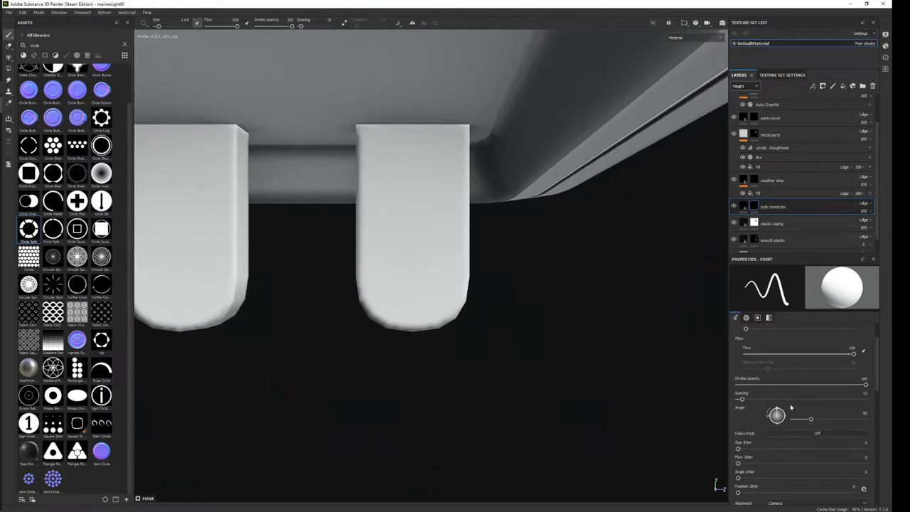
scroll(791, 407, "down", 5)
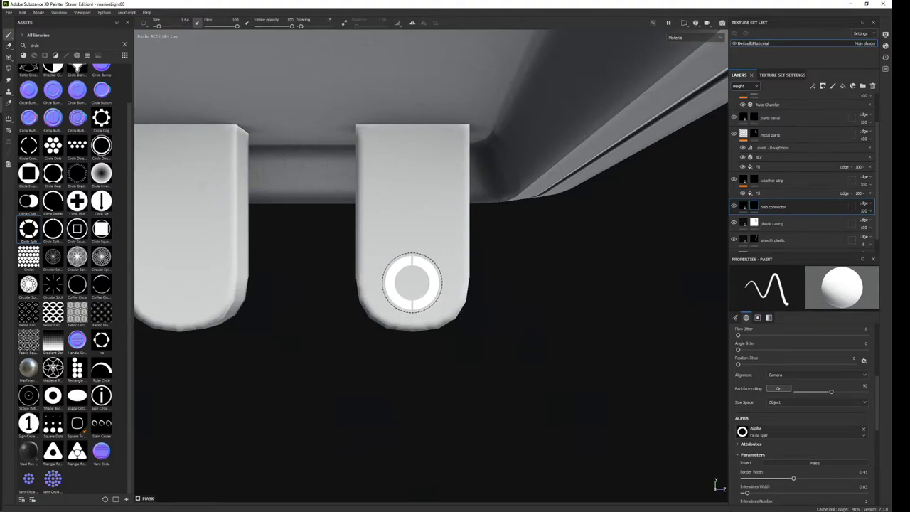
scroll(412, 282, "down", 5)
Turn on mirror symmetry and move the symmetry plane to the centre between the connector pairs.
left_click(412, 22)
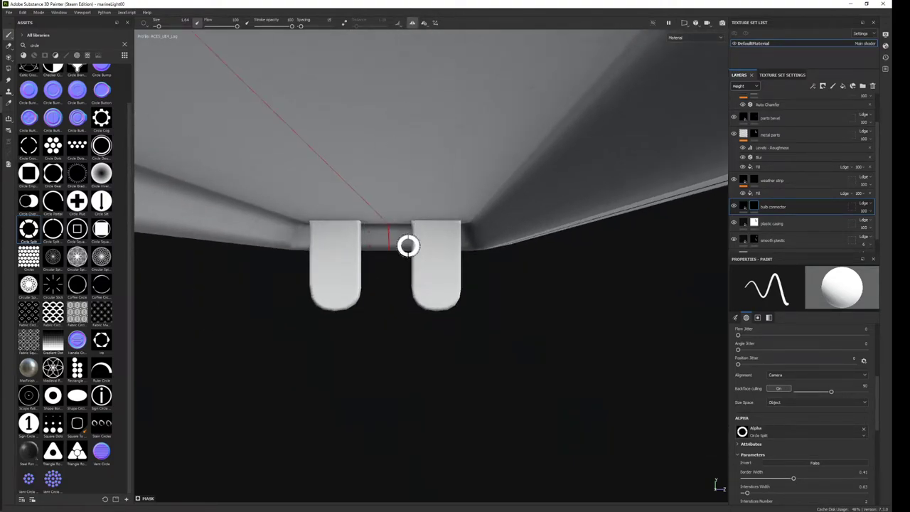
left_click(427, 23)
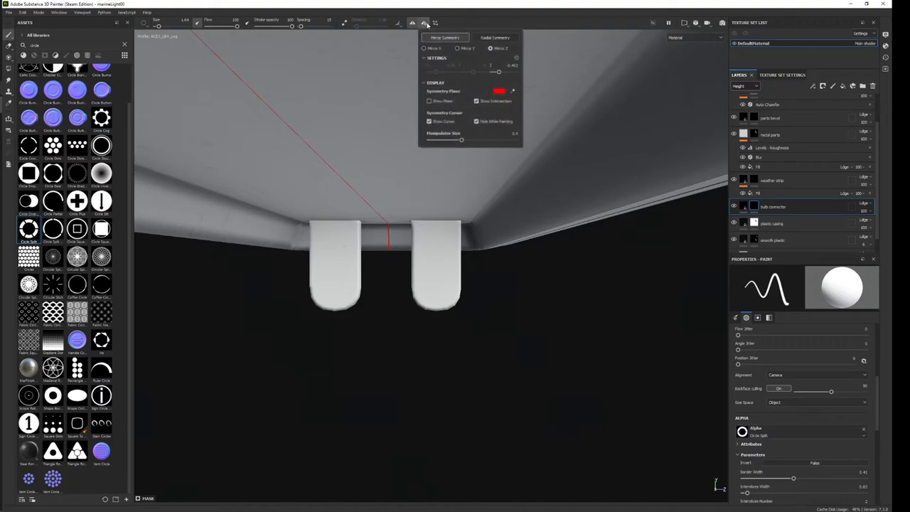
left_click(459, 49)
left_click_drag(479, 254, 580, 198, "alt")
key("f")
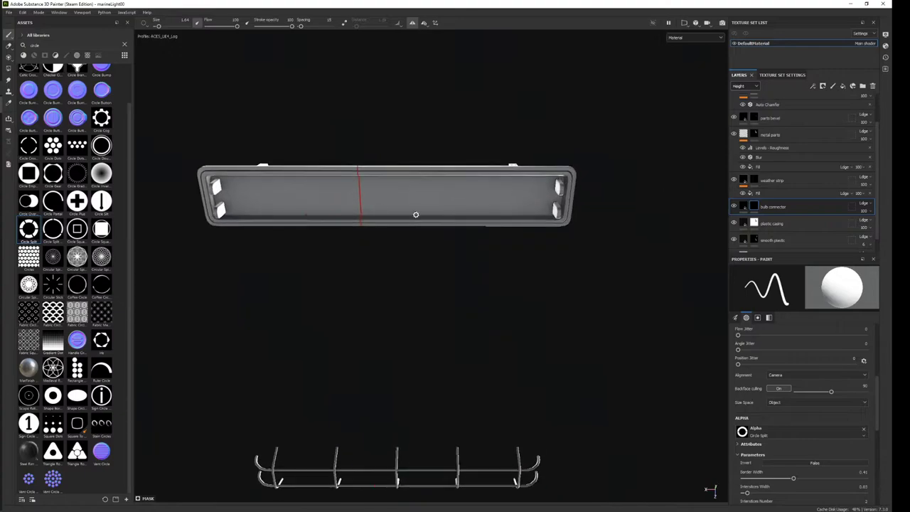
left_click(428, 23)
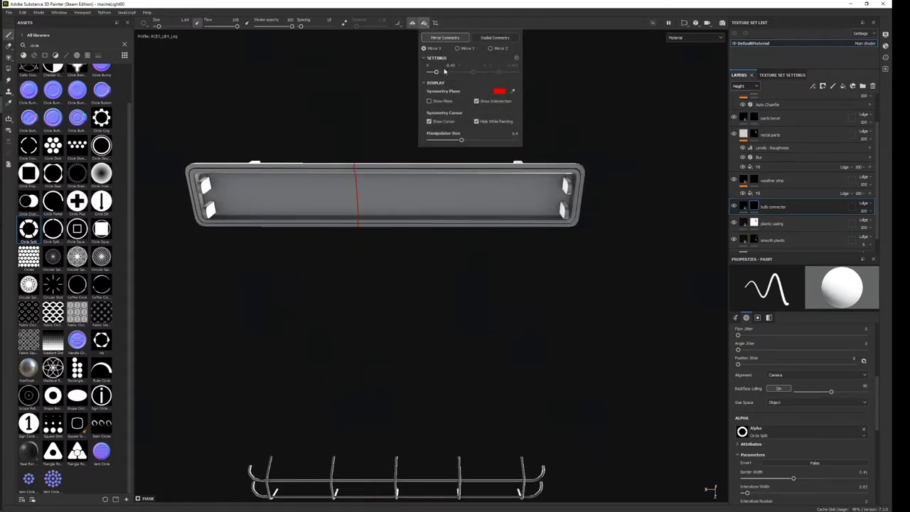
key("Return")
Orbit to an end-on view and look up underneath the connector.
left_click_drag(387, 208, 528, 296, "alt")
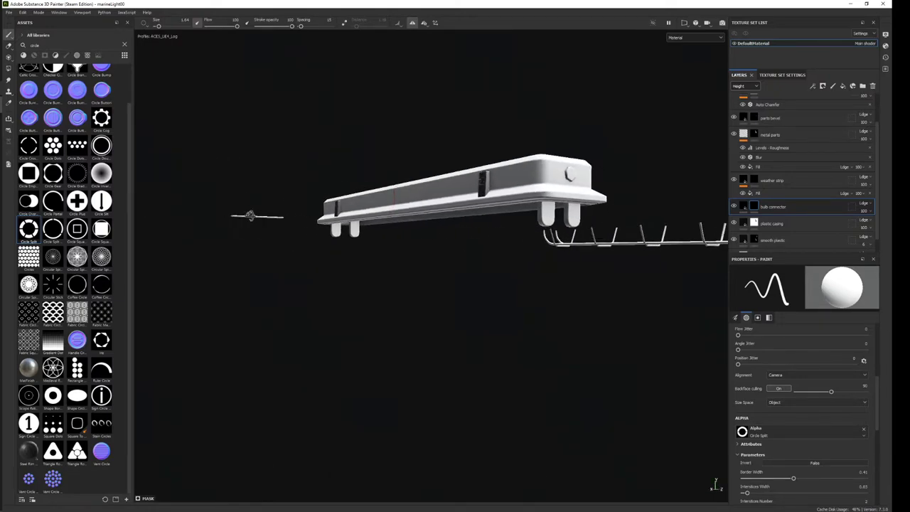
scroll(483, 253, "up", 5)
mouse_move(483, 252)
left_mouse_down("alt")
mouse_move(467, 471)
mouse_move(479, 432)
mouse_move(454, 407)
mouse_move(479, 135)
left_mouse_up("alt")
Stamp split-circle rings on the right and left prongs, resizing the brush to fit each prong.
scroll(479, 135, "up", 3)
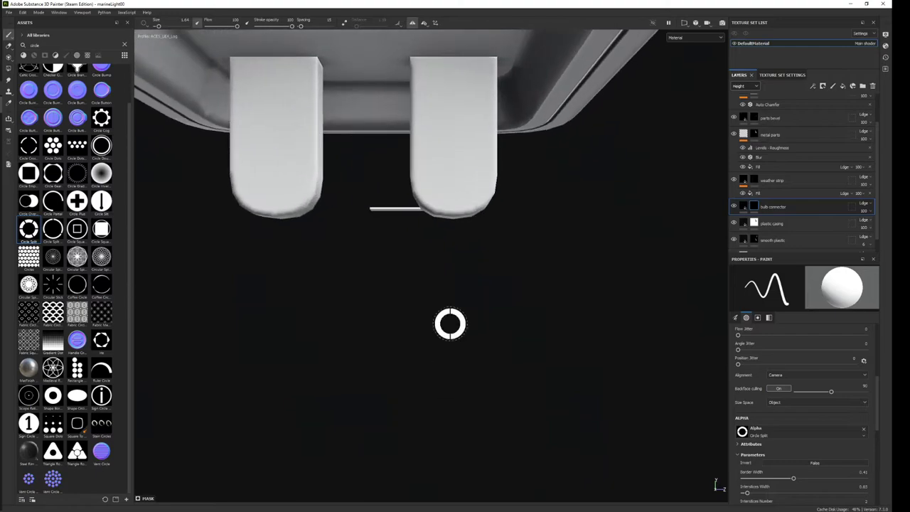
scroll(461, 163, "up", 3)
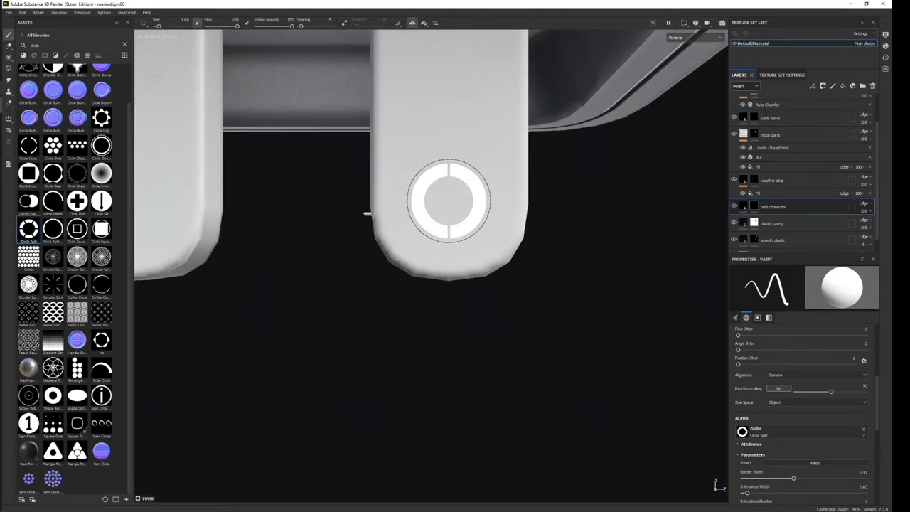
left_click(449, 200)
middle_click_drag(367, 239, 548, 254, "alt")
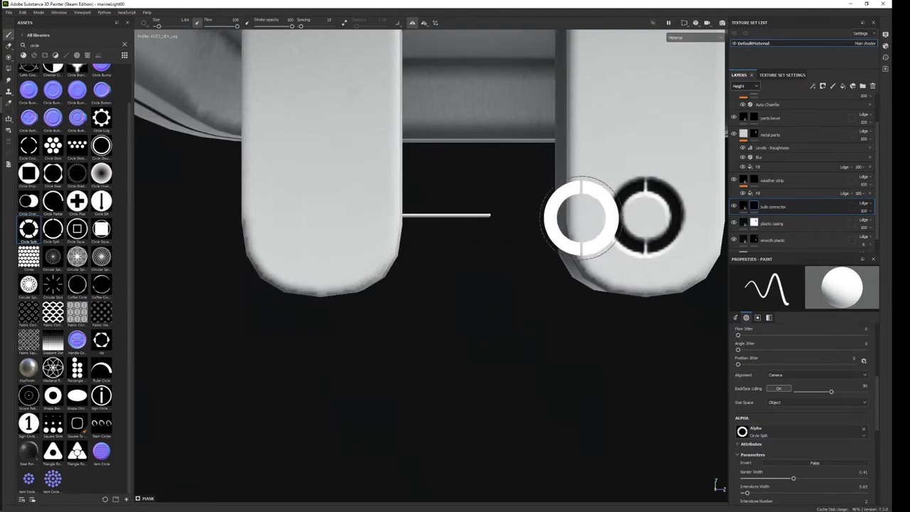
key("ctrl+z")
middle_click_drag(572, 219, 548, 219, "alt")
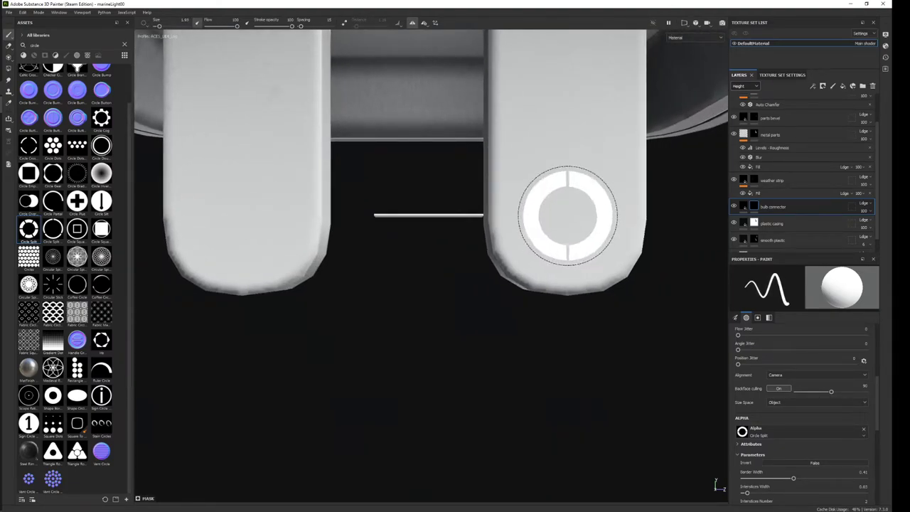
right_click_drag(568, 215, 573, 222, "ctrl")
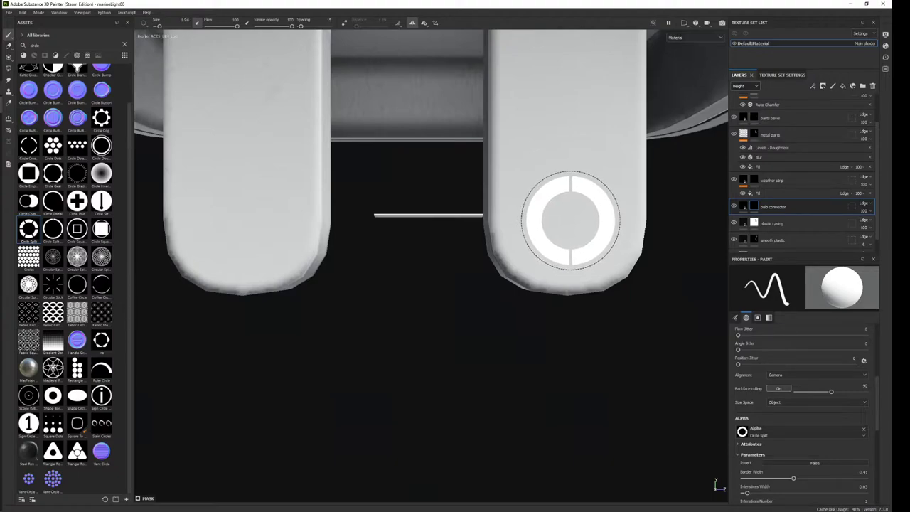
left_click(573, 218)
middle_click_drag(506, 219, 392, 224, "alt")
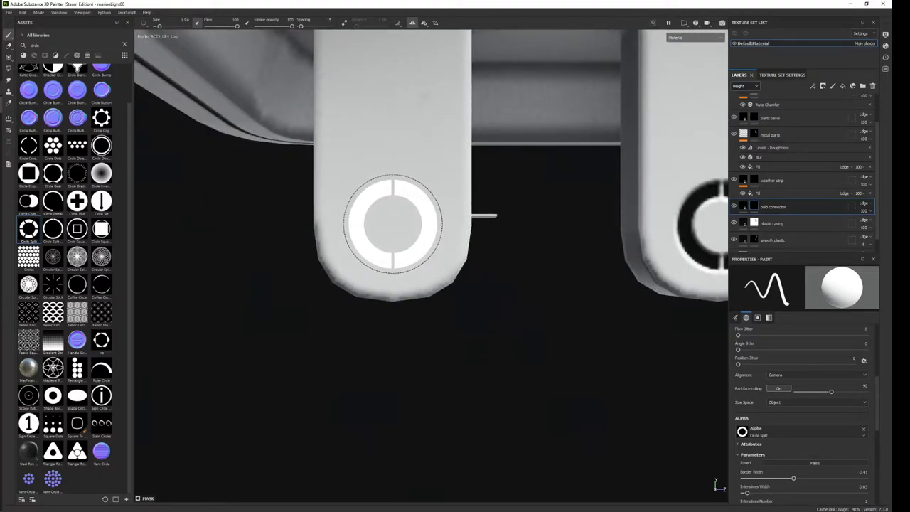
left_click(392, 223)
scroll(414, 219, "down", 3)
left_click_drag(441, 169, 405, 241, "alt")
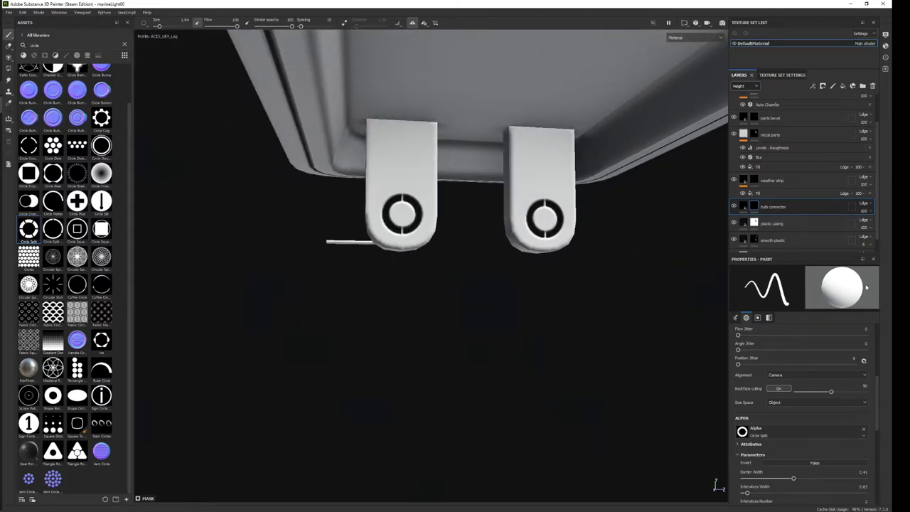
Duplicate the bulb connector layer and rename the copy 'bulb connector height'.
key("ctrl+d")
double_click(807, 222)
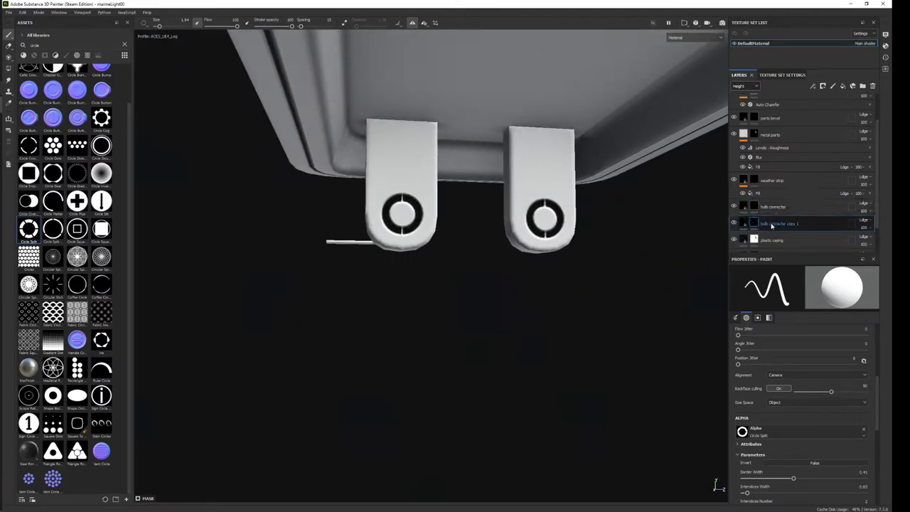
type("hel")
type("t")
key("Return")
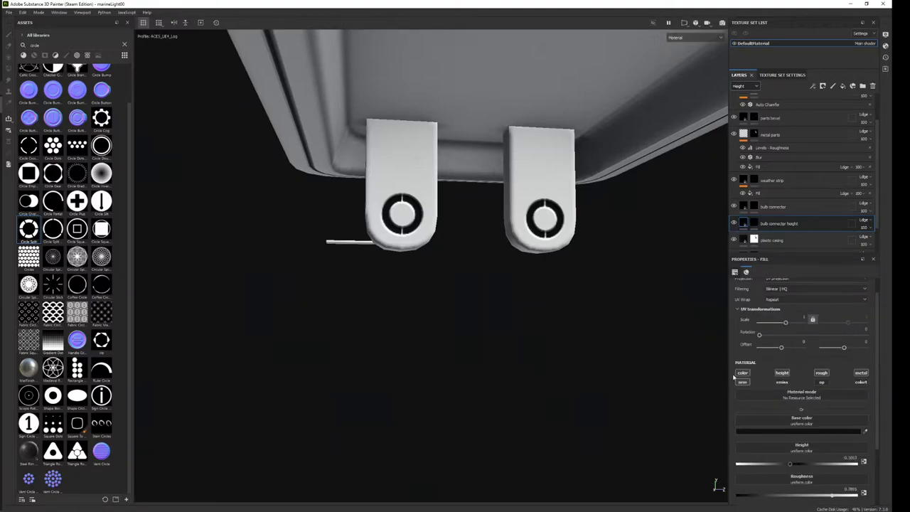
Disable colour, roughness and metallic so it affects only height, make the height shallower, and select its mask.
left_click(742, 372)
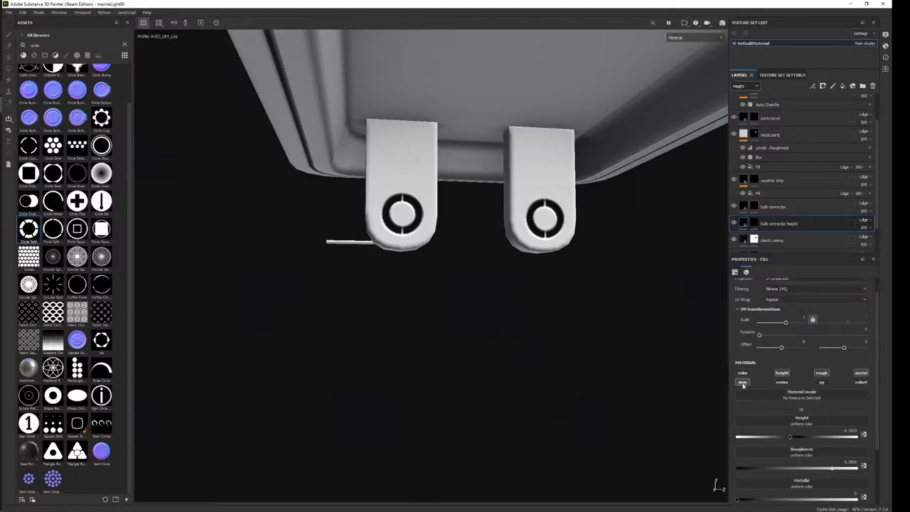
left_click(825, 373)
left_click(860, 373)
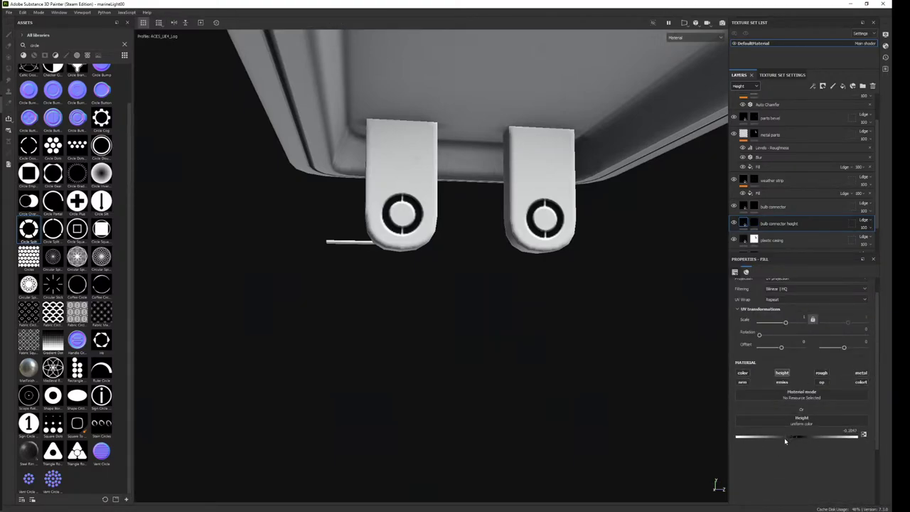
left_click_drag(786, 441, 794, 442)
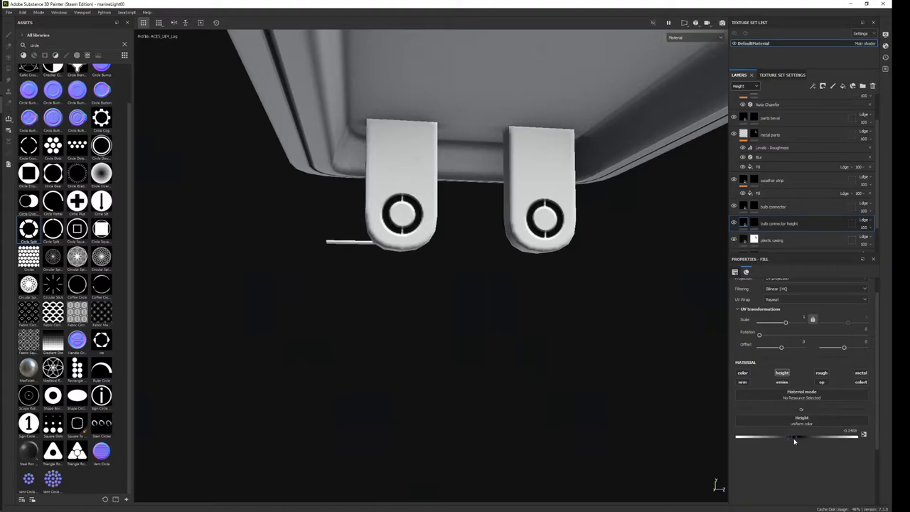
left_click(753, 223)
right_click(754, 223)
left_click(765, 236)
Pick the Basic Hard brush and shrink it to size 0.1.
left_click_drag(484, 239, 137, 81, "alt")
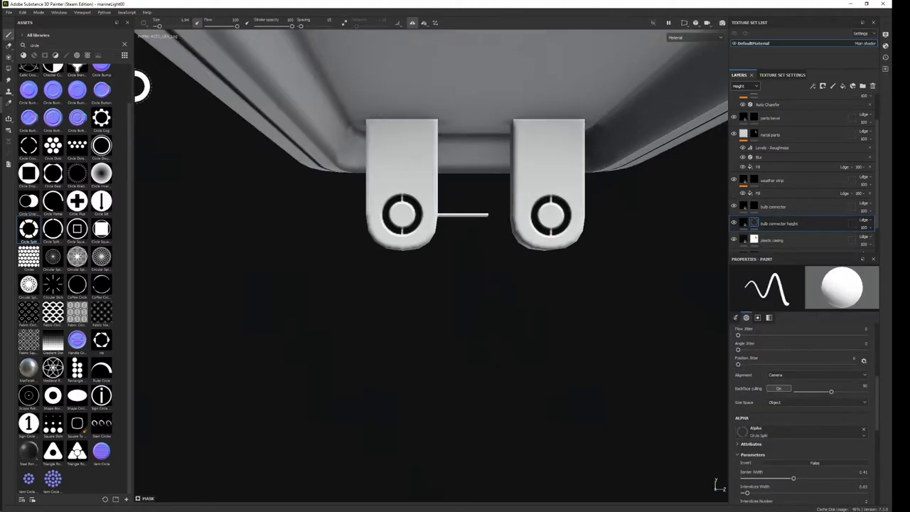
type("hard br")
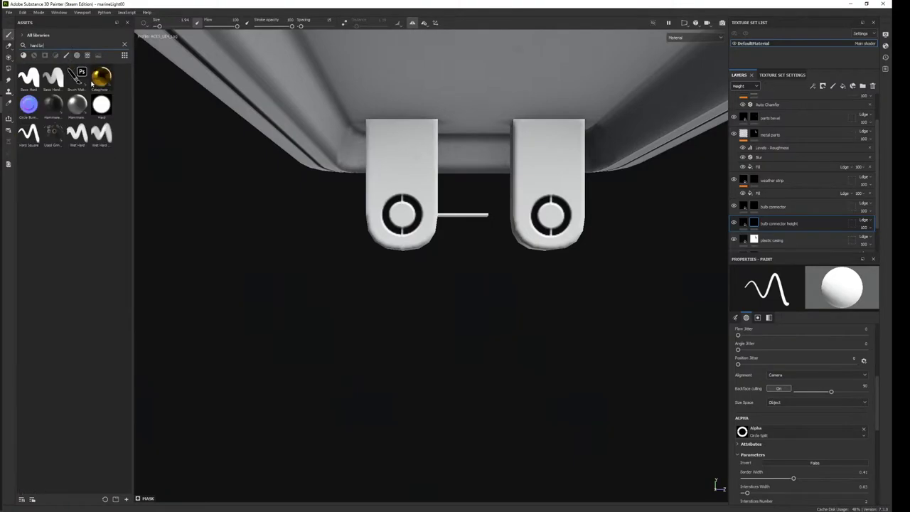
left_click(28, 77)
scroll(469, 439, "up", 3)
right_click_drag(455, 240, 426, 240, "ctrl")
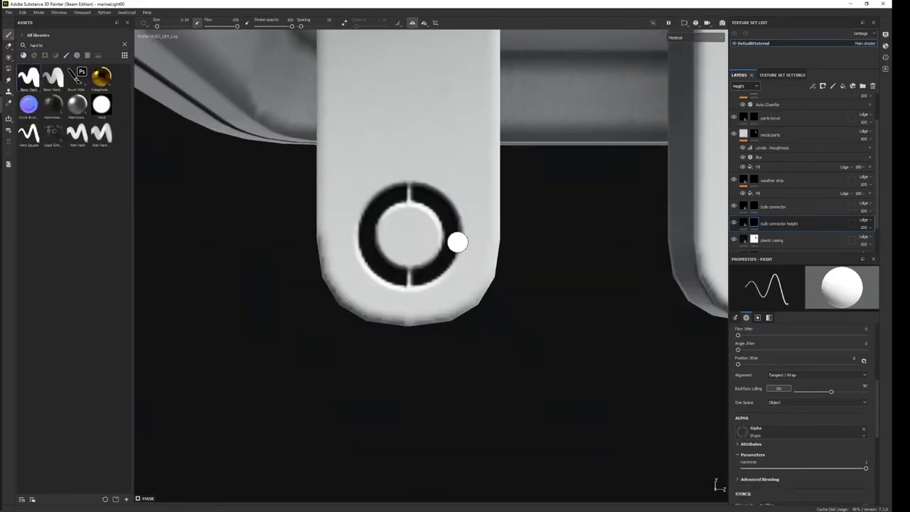
scroll(416, 293, "up", 2)
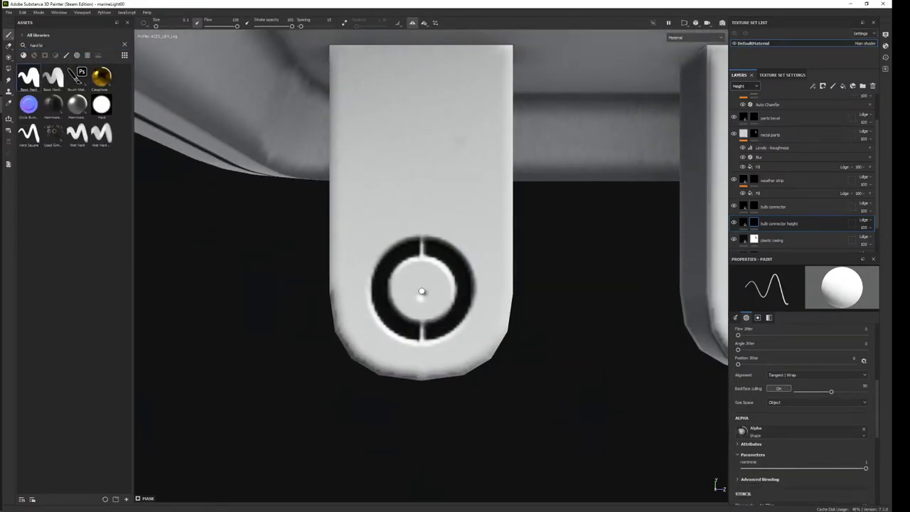
Paint straight grooves down from the ring centres on the front and right connectors.
left_click(420, 210, "shift")
key("ctrl+z")
left_click(420, 286)
left_click(421, 363, "shift")
right_click_drag(450, 365, 438, 235, "alt")
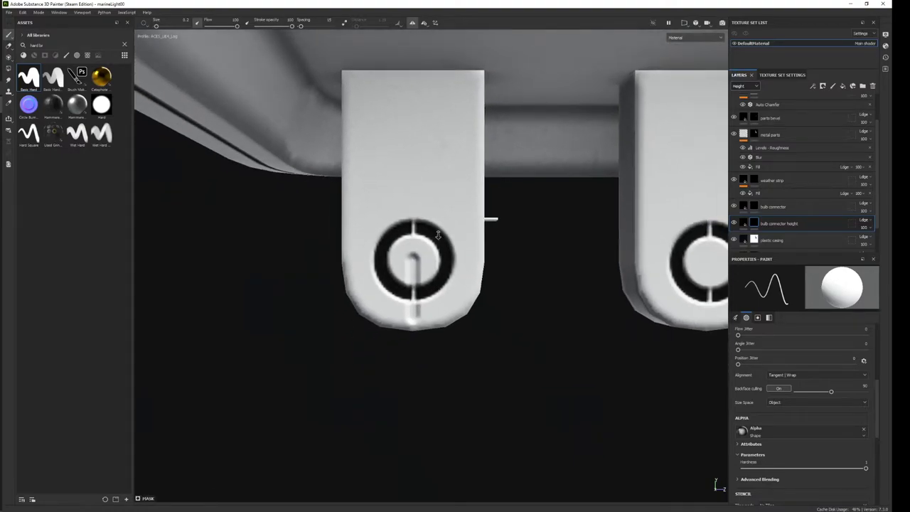
key("ctrl+z")
left_click(412, 258)
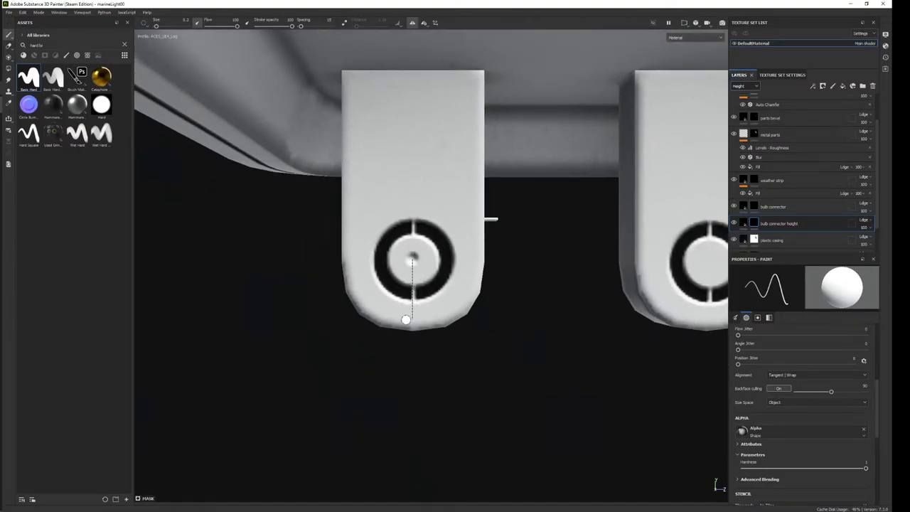
left_click(411, 331, "shift")
left_click_drag(411, 331, 289, 328, "alt")
middle_click_drag(288, 328, 302, 320, "alt")
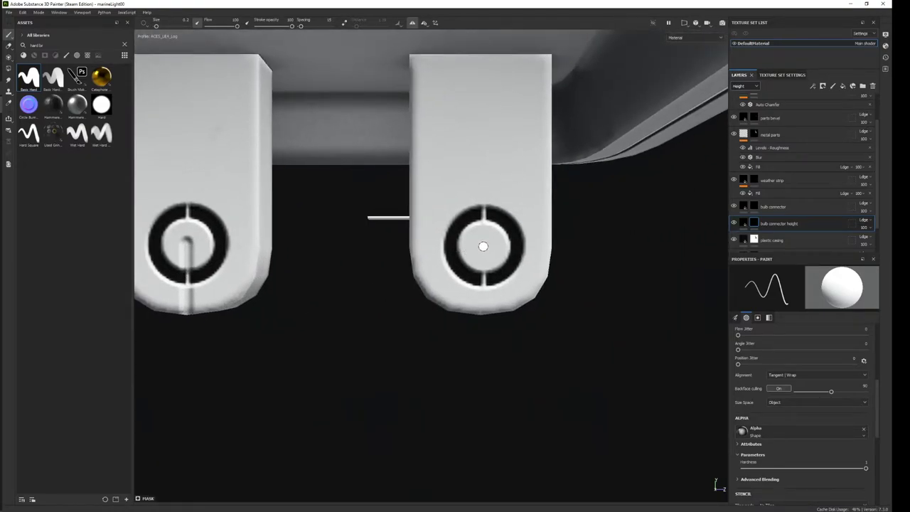
left_click_drag(483, 246, 479, 332)
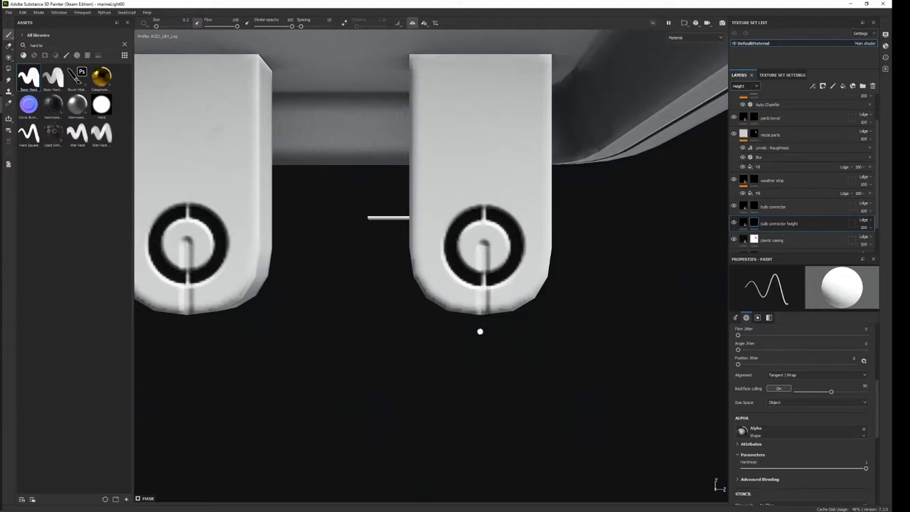
key("ctrl+z")
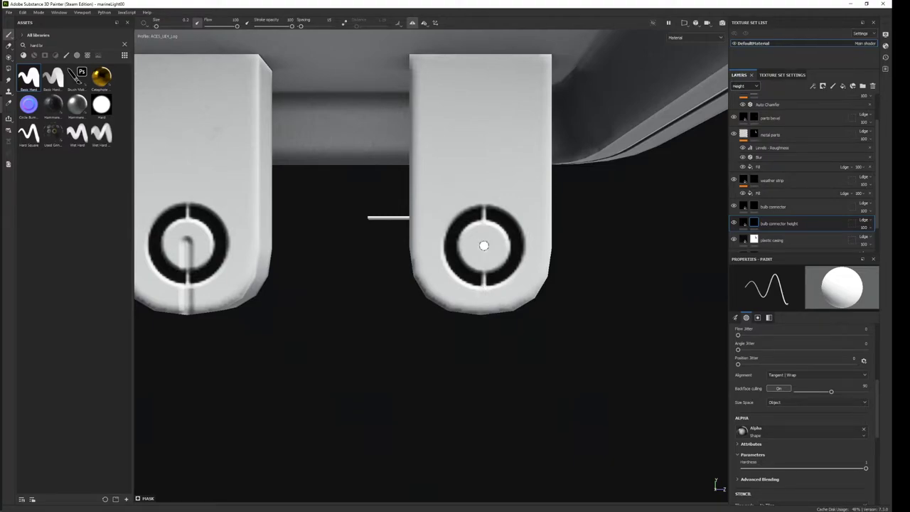
mouse_move(483, 245)
left_mouse_down()
mouse_move(481, 319)
mouse_move(428, 169)
mouse_move(494, 272)
left_mouse_up()
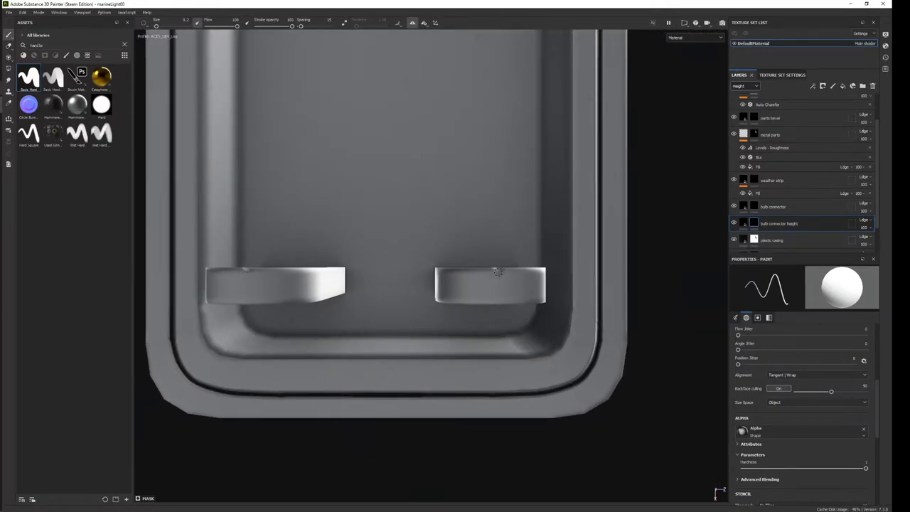
Add a straight vertical groove on the left connector block.
left_click_drag(353, 297, 422, 290, "alt")
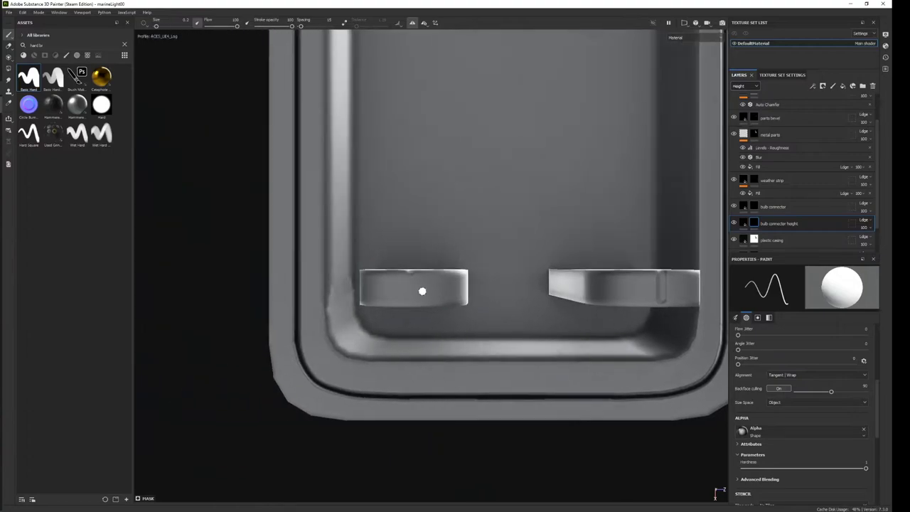
left_click_drag(411, 286, 409, 297)
left_click(406, 301, "shift")
left_click(411, 296, "shift")
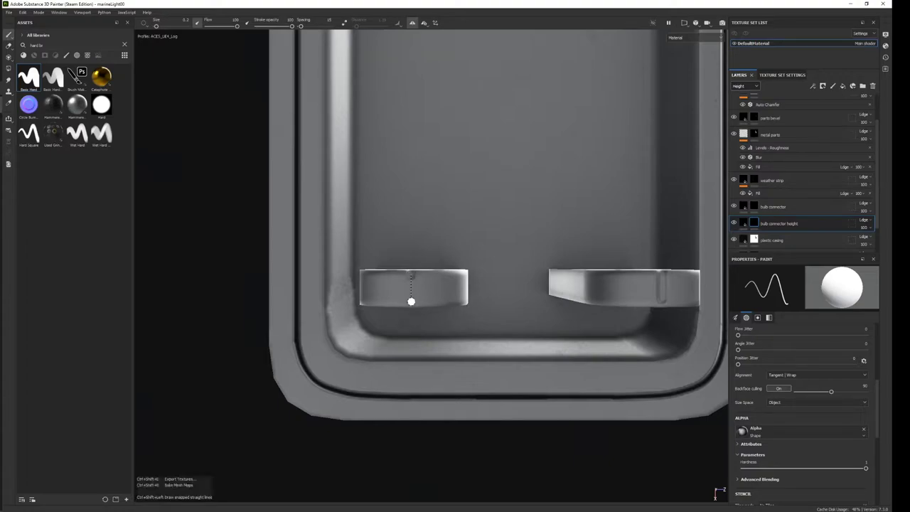
mouse_move(411, 296)
left_mouse_down("alt")
mouse_move(487, 230)
mouse_move(506, 334)
mouse_move(432, 281)
mouse_move(427, 262)
left_mouse_up("alt")
middle_click_drag(426, 262, 482, 282, "alt")
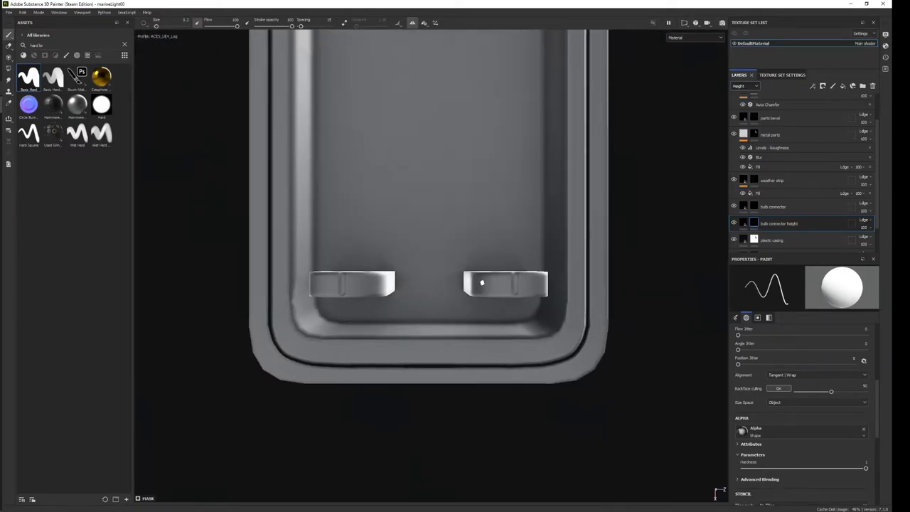
left_click_drag(441, 233, 520, 244, "alt")
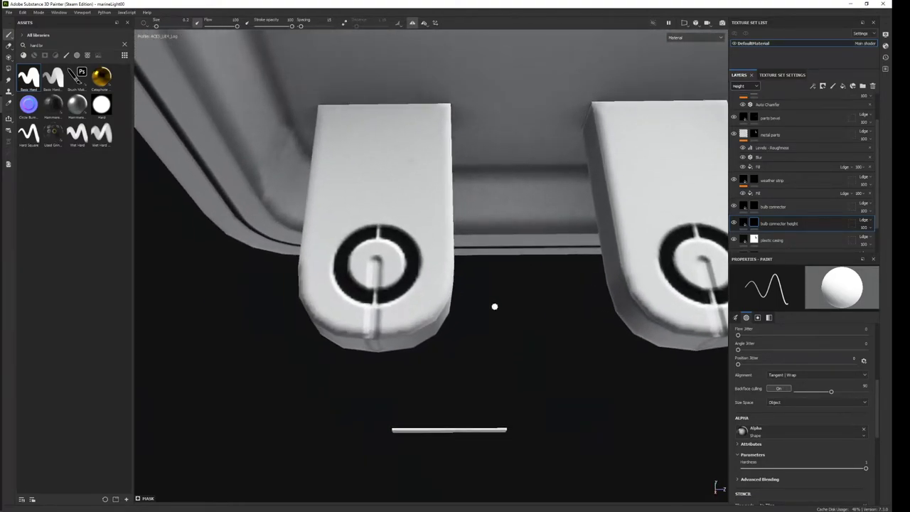
right_click_drag(520, 244, 483, 284, "alt")
On the bulb connector layer, try black bars down from the ring centre, undoing them both.
left_click(744, 207)
key("f")
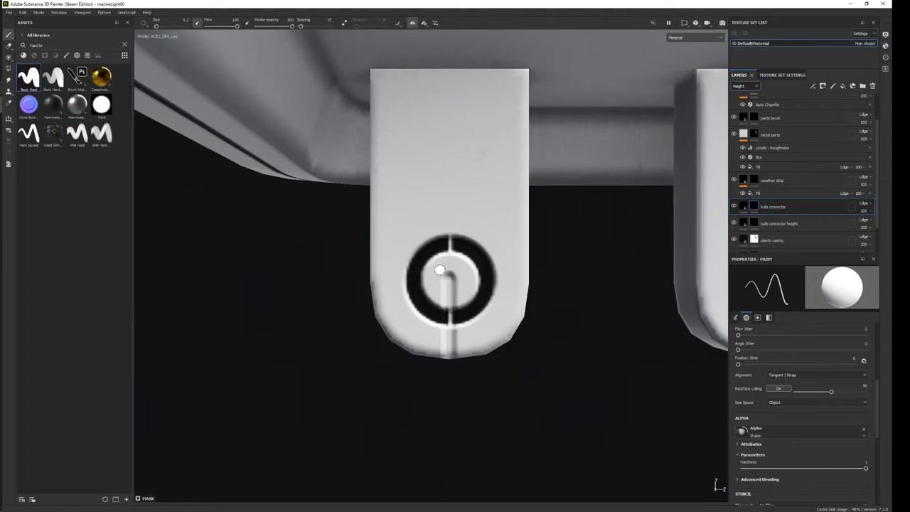
left_click_drag(448, 277, 450, 313)
middle_click_drag(517, 266, 508, 280, "alt")
key("ctrl+z")
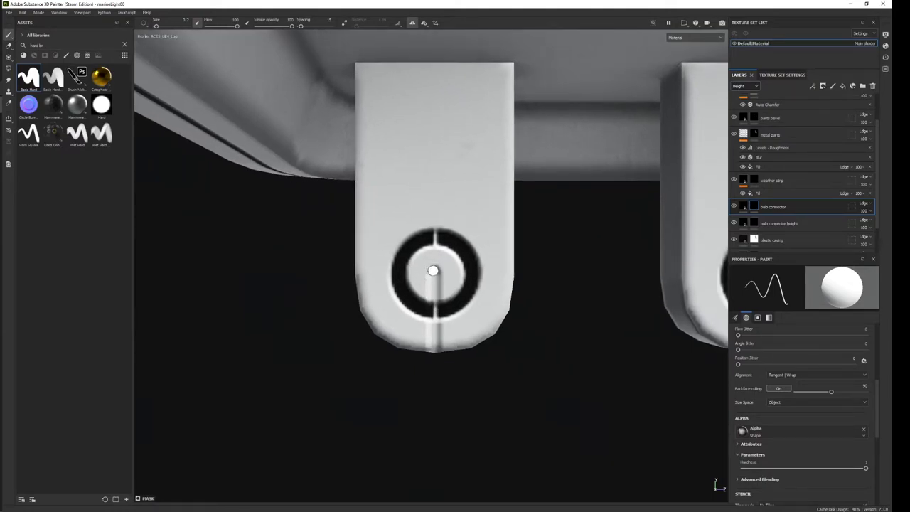
left_click_drag(434, 272, 435, 315)
mouse_move(467, 315)
right_mouse_down("alt")
mouse_move(473, 197)
mouse_move(483, 317)
right_mouse_up("alt")
key("ctrl+z")
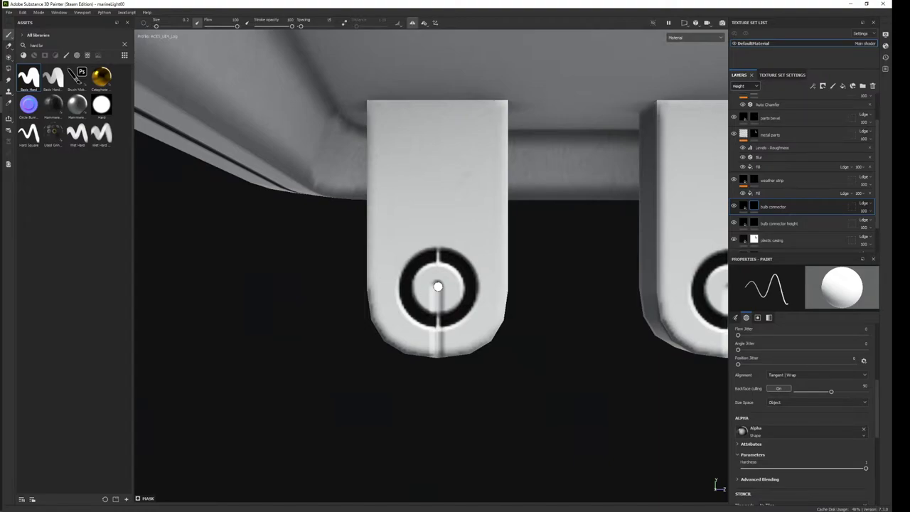
middle_click_drag(438, 287, 447, 256, "alt")
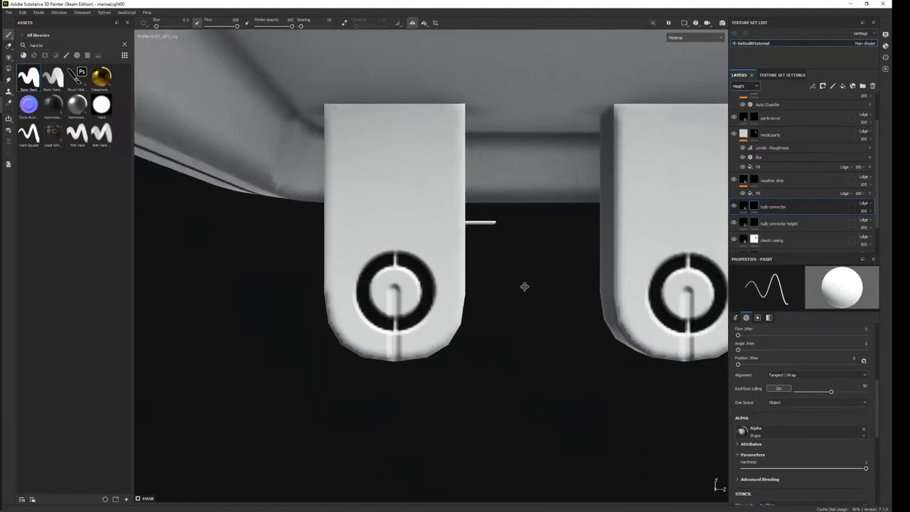
middle_click_drag(376, 313, 451, 285, "alt")
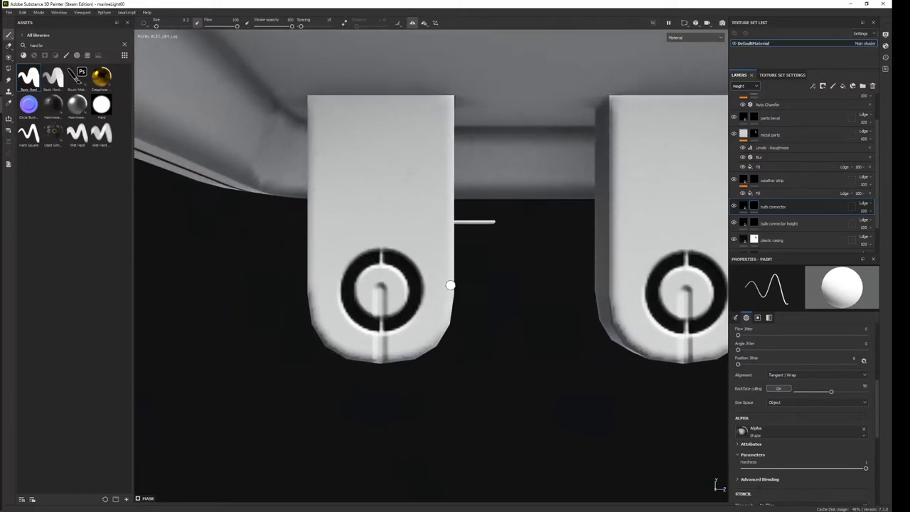
scroll(451, 284, "up", 2)
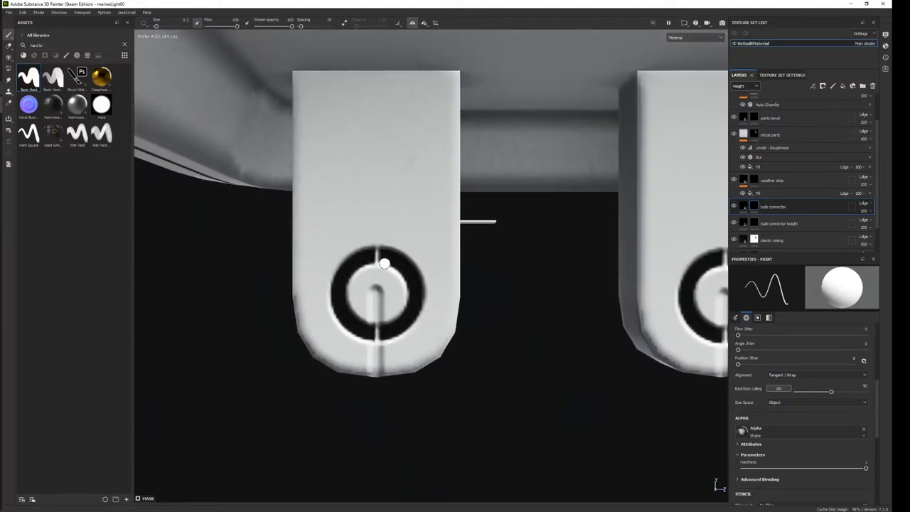
Add a fill layer named 'bulb contacts' with a black mask.
left_click(842, 86)
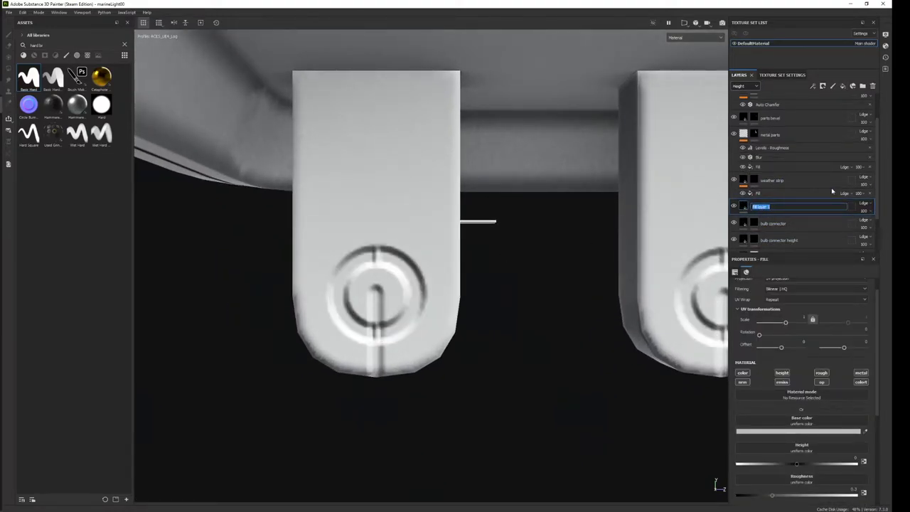
type("bulb contacts")
key("Return")
right_click(782, 206)
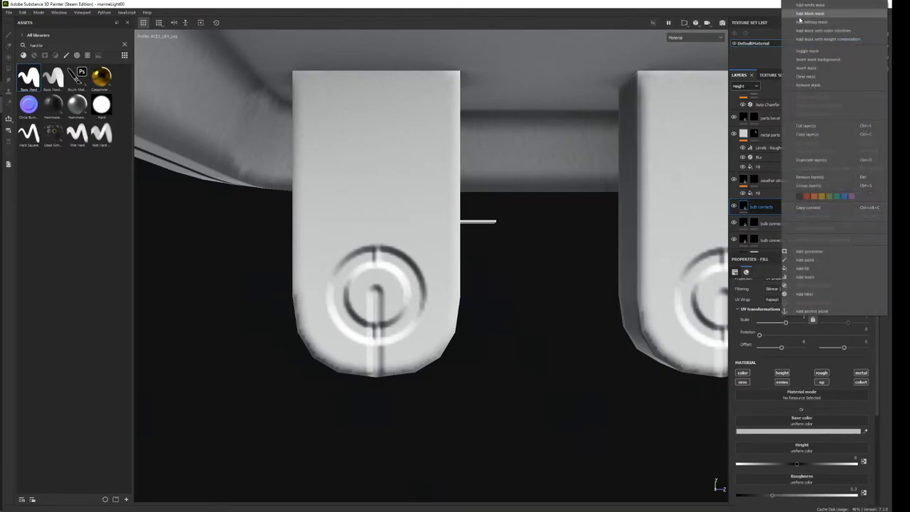
left_click(817, 15)
Give the fill the Dented Copper material and select its mask for painting.
left_click(743, 206)
left_click(796, 392)
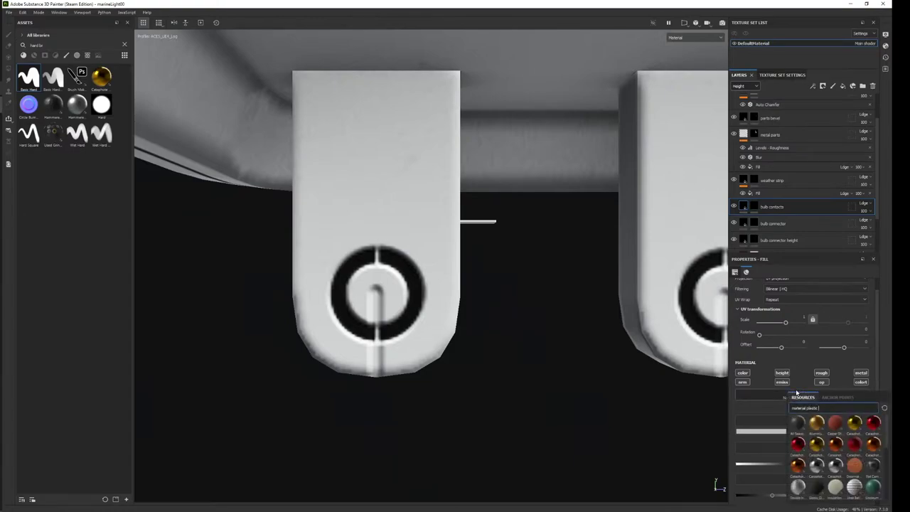
key("BackSpace")
key("BackSpace")
key("BackSpace")
type("copper")
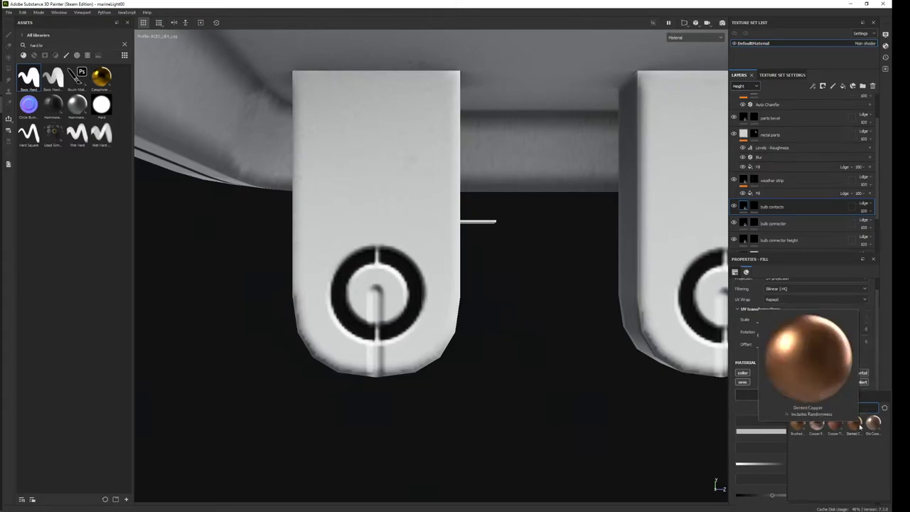
mouse_move(853, 424)
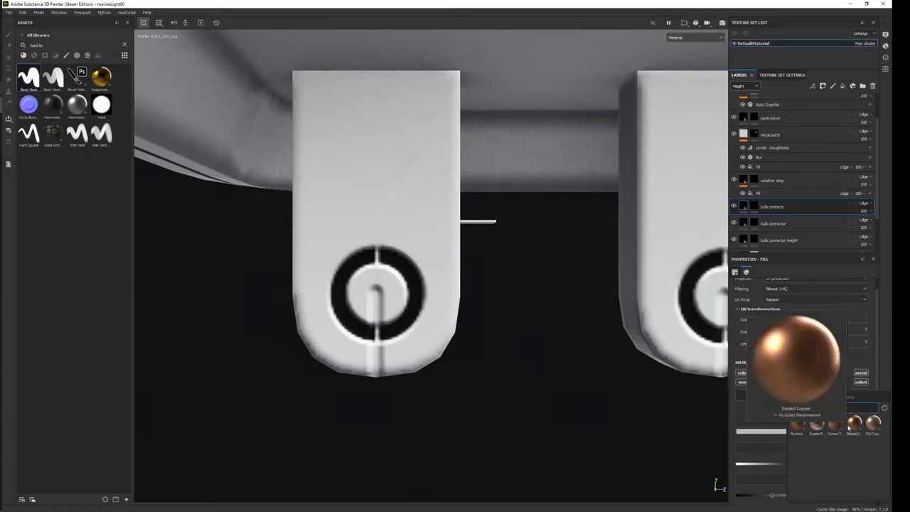
left_click(852, 425)
left_click(754, 206)
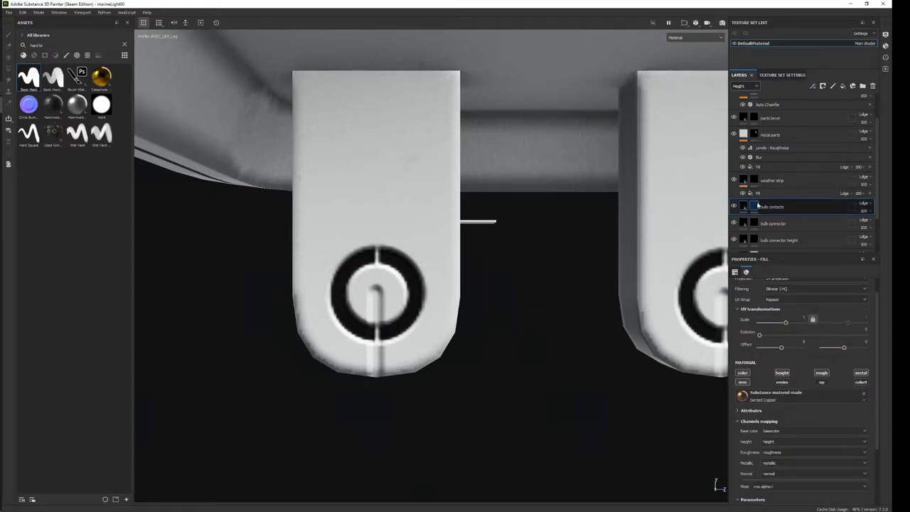
left_click(380, 259)
Undo the stray copper dab and test black and white strokes on bulb connector, undoing them.
key("ctrl+z")
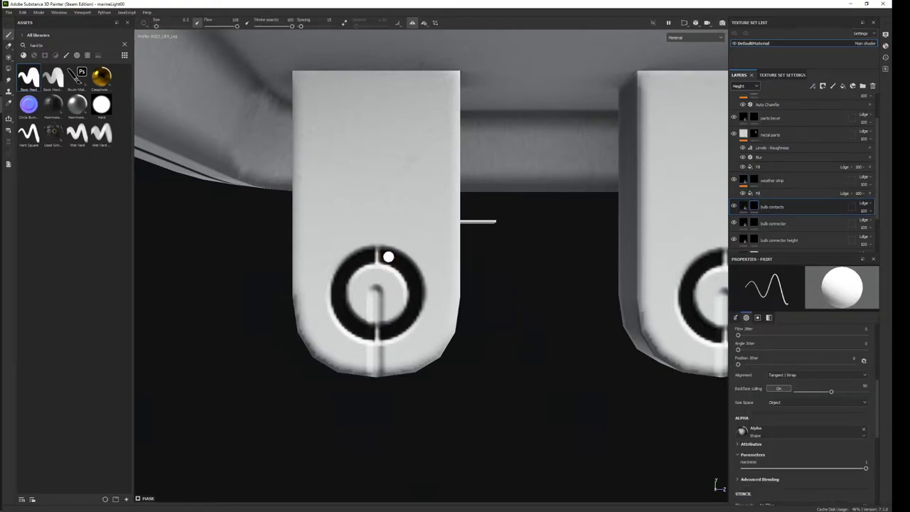
key("bracketleft")
key("bracketleft")
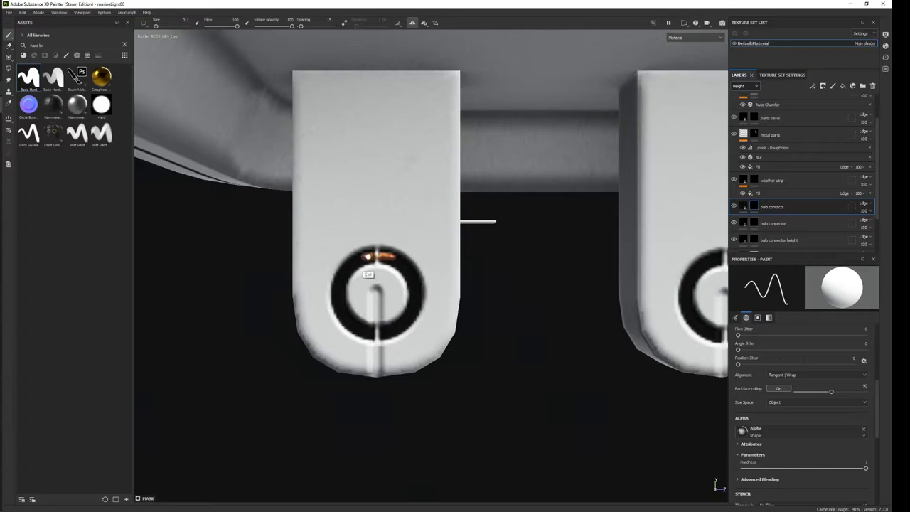
left_click(773, 223)
right_click_drag(477, 260, 427, 249, "ctrl")
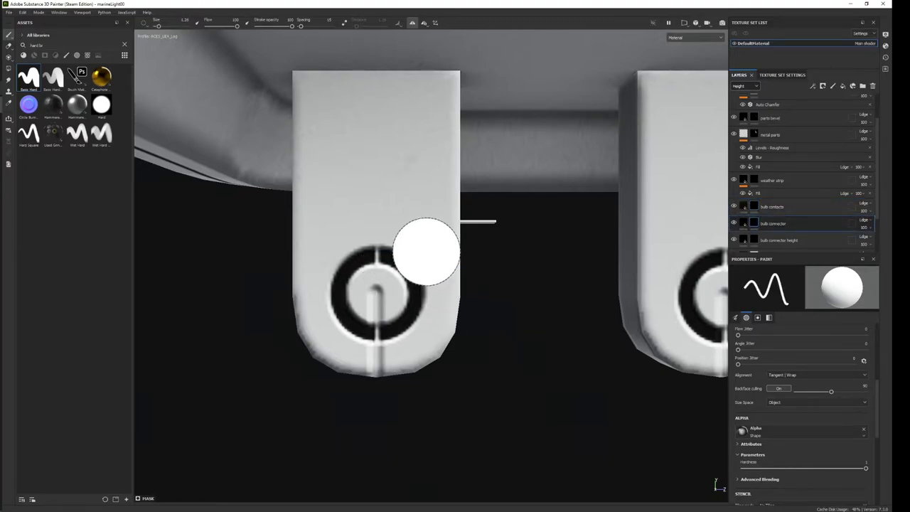
mouse_move(397, 246)
left_mouse_down()
mouse_move(364, 329)
mouse_move(400, 322)
left_mouse_up()
key("ctrl+z")
key("x")
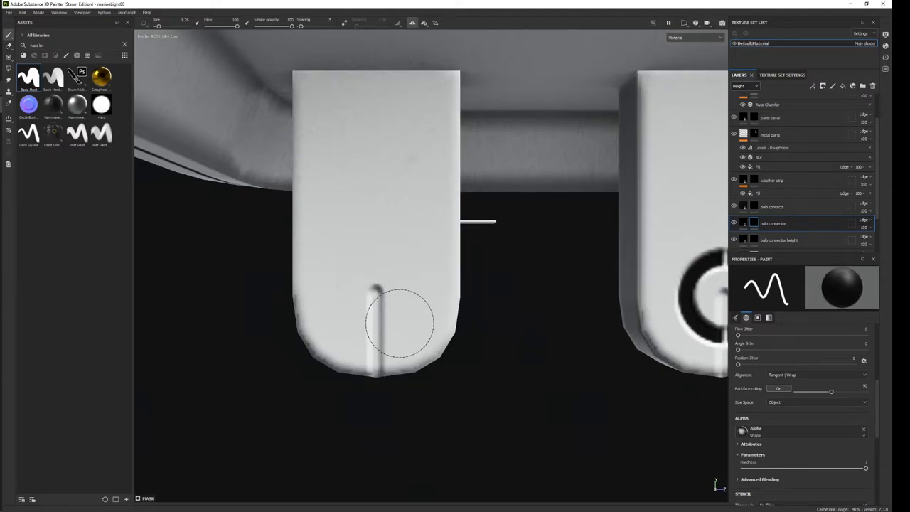
right_click_drag(398, 323, 401, 323, "ctrl")
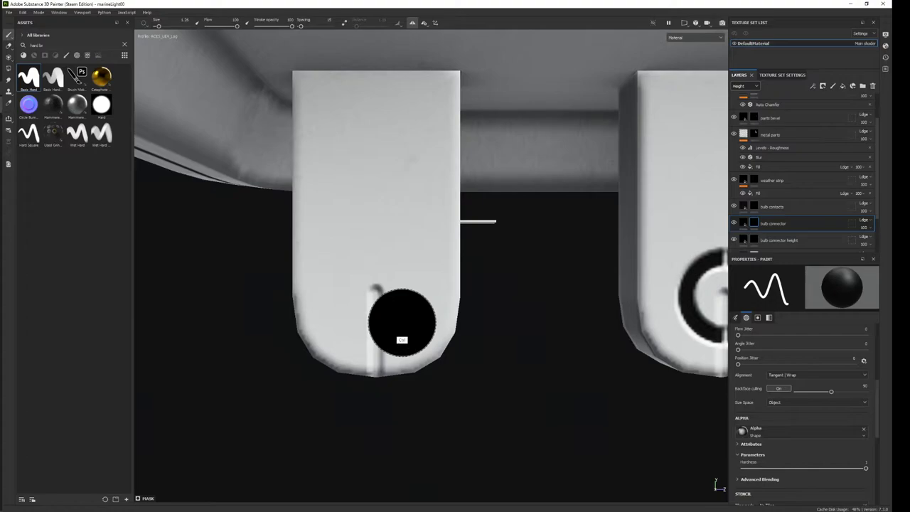
key("ctrl+z")
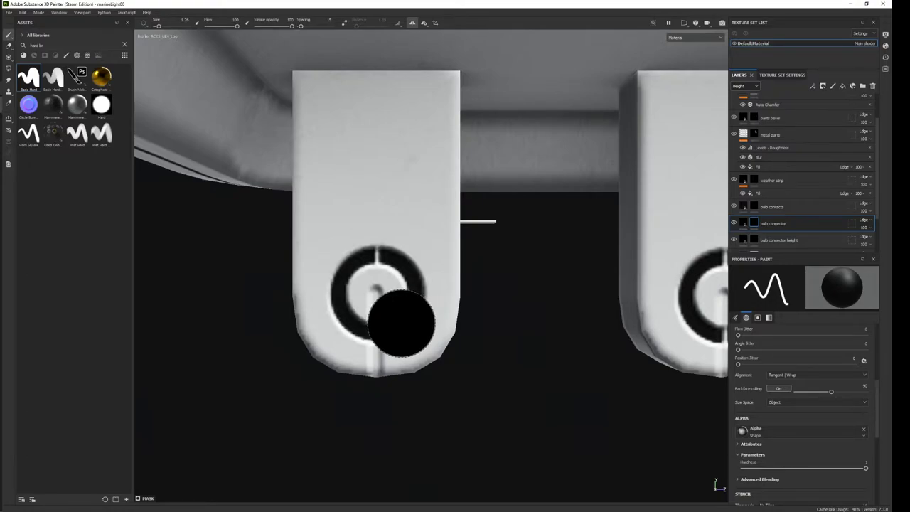
key("x")
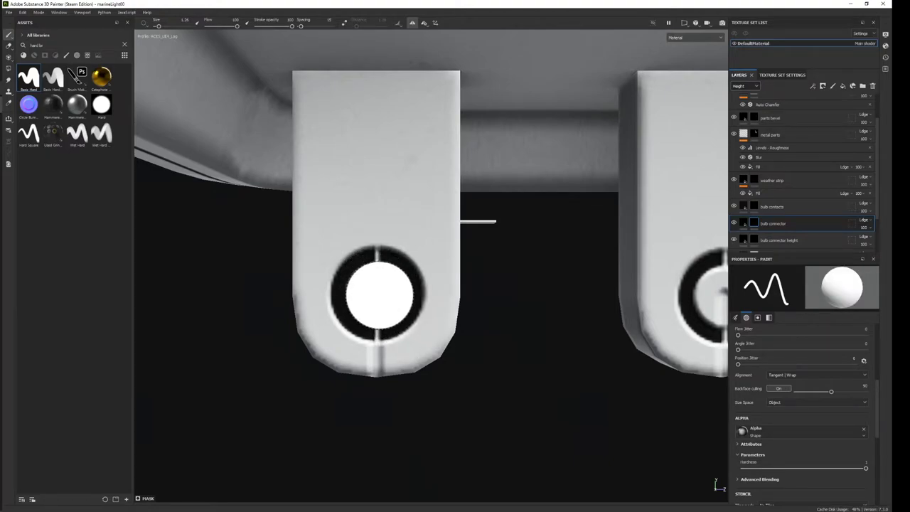
right_click_drag(378, 295, 383, 296, "ctrl")
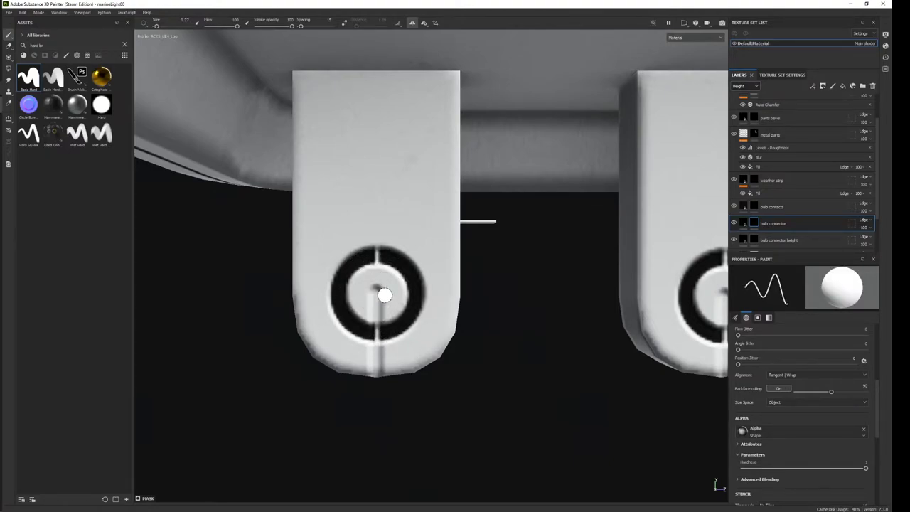
On bulb contacts at brush size 0.1, paint short copper strokes along the ring's vertical line.
left_click(772, 206)
right_click_drag(393, 301, 378, 294, "ctrl")
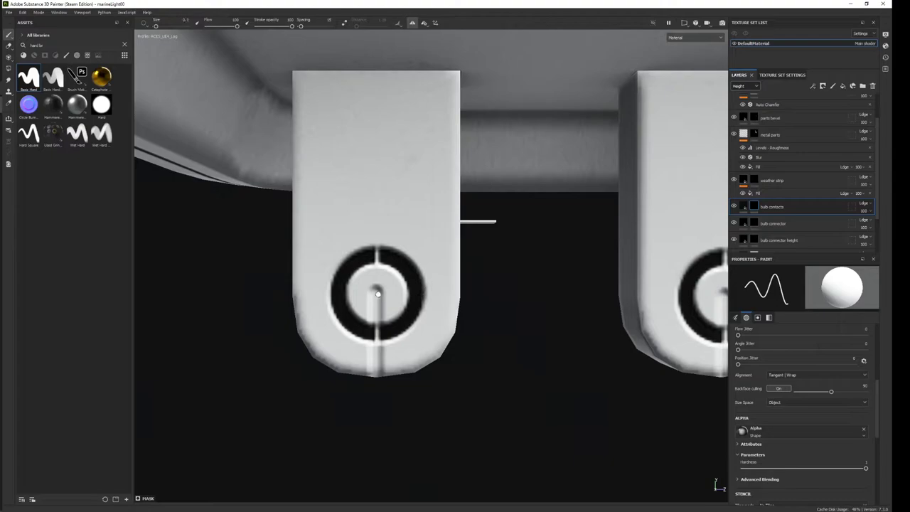
left_click_drag(376, 288, 375, 299)
left_click_drag(376, 290, 377, 304)
middle_click_drag(466, 296, 329, 294, "alt")
Paint copper down the first ring's vertical line, then undo a stroke on the right ring's top.
left_click_drag(448, 283, 448, 301)
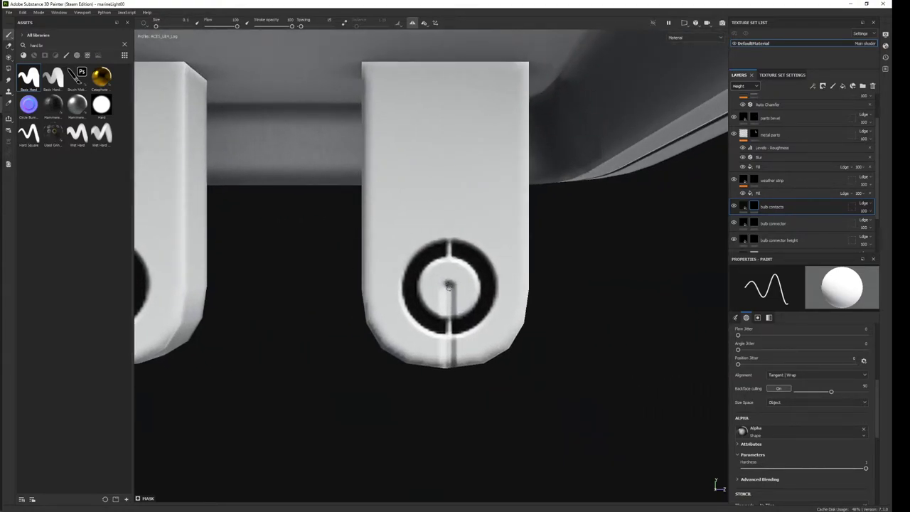
middle_click_drag(450, 286, 575, 272, "alt")
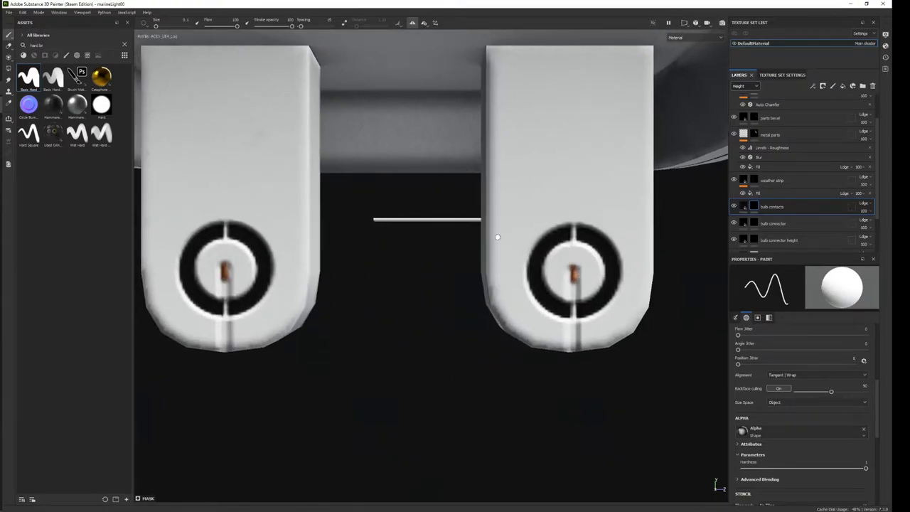
left_click_drag(577, 230, 577, 233)
key("ctrl+z")
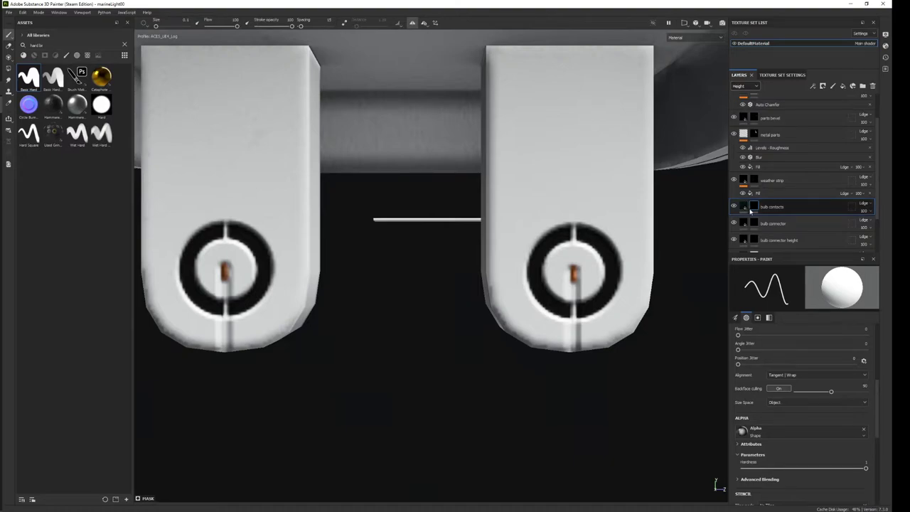
Move bulb contacts below bulb connector height, then back above bulb connector.
left_click_drag(776, 239, 707, 205)
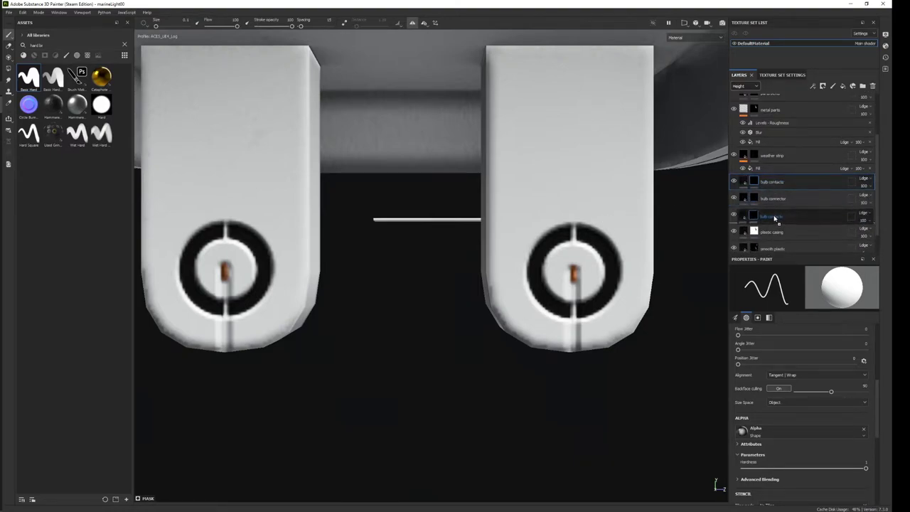
left_click_drag(772, 182, 774, 215)
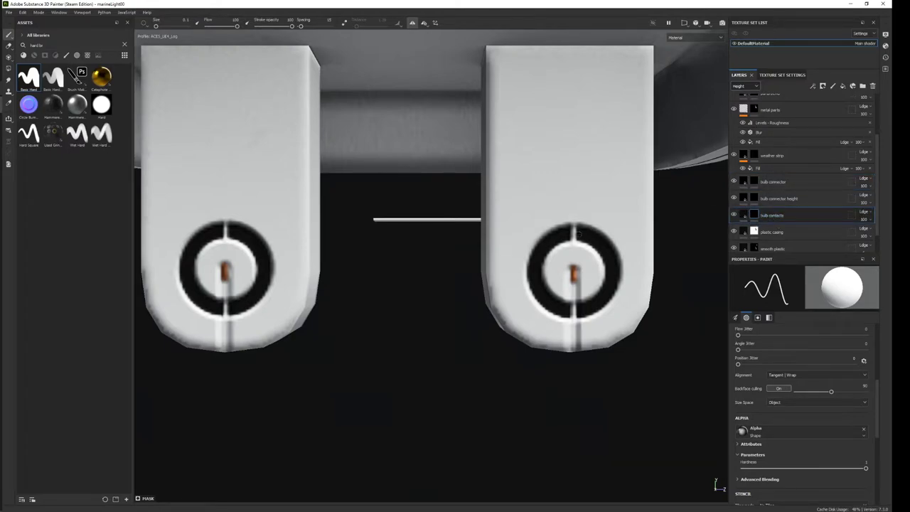
left_click_drag(772, 214, 776, 182)
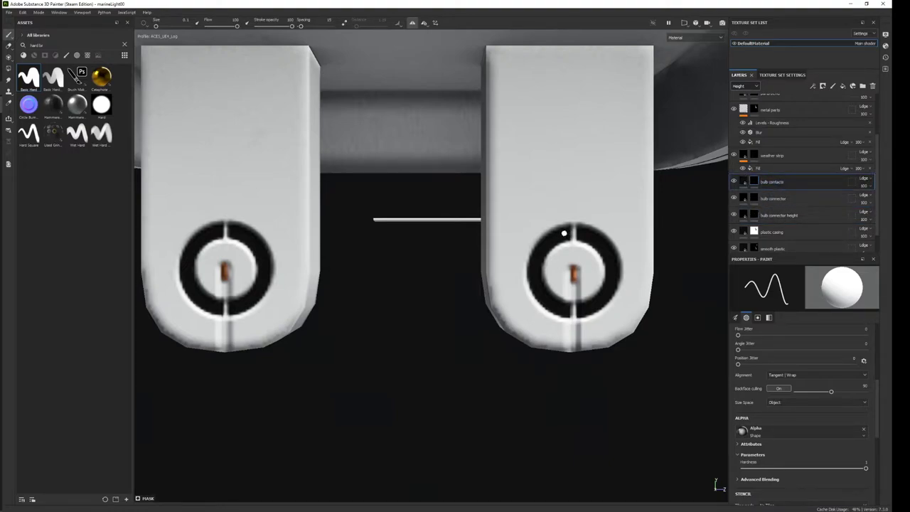
Paint copper marks at the top of the right ring with a dark dot.
left_click_drag(563, 232, 584, 232)
key("x")
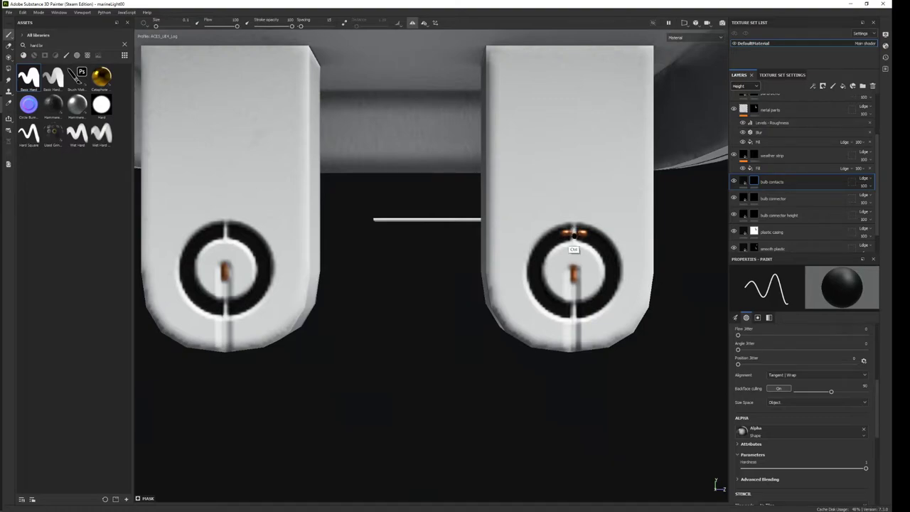
left_click(572, 230)
Orbit around the fixture to view the two bulb contacts straight from below.
mouse_move(577, 240)
left_mouse_down("alt")
mouse_move(605, 260)
mouse_move(654, 234)
mouse_move(601, 264)
mouse_move(622, 196)
mouse_move(580, 292)
mouse_move(619, 285)
mouse_move(519, 301)
mouse_move(575, 257)
left_mouse_up("alt")
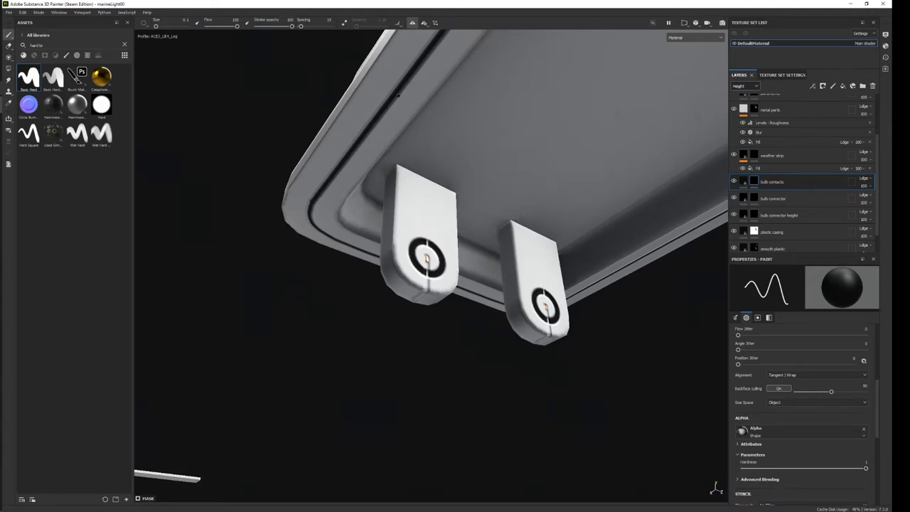
left_click_drag(412, 42, 365, 280, "alt")
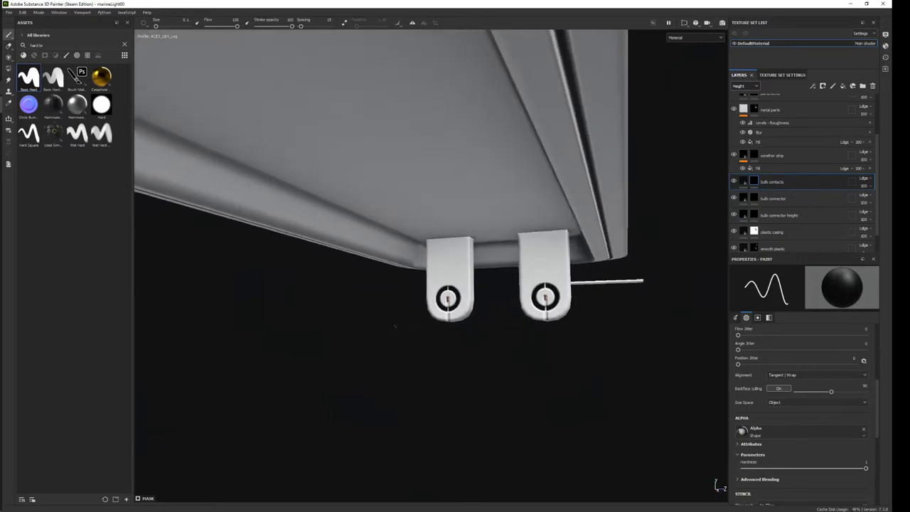
right_click_drag(365, 280, 569, 34, "alt")
mouse_move(568, 35)
left_mouse_down("alt")
mouse_move(376, 244)
mouse_move(331, 244)
mouse_move(395, 283)
left_mouse_up("alt")
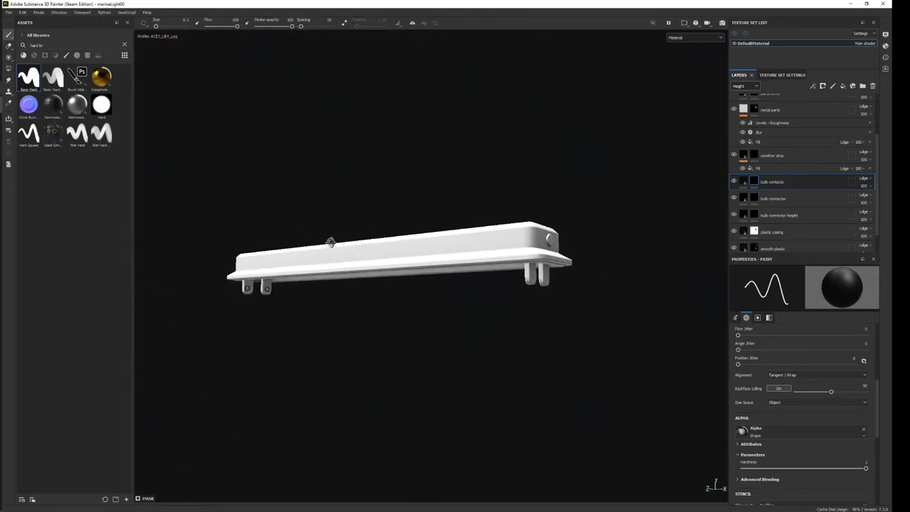
right_click_drag(396, 282, 614, 337, "alt")
left_click_drag(613, 337, 432, 395, "alt")
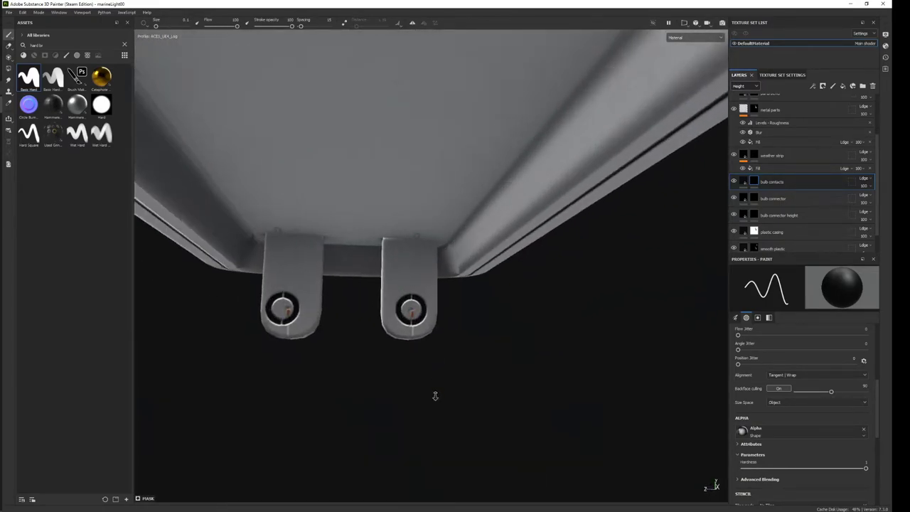
mouse_move(412, 346)
left_mouse_down("alt")
mouse_move(443, 341)
mouse_move(431, 316)
left_mouse_up("alt")
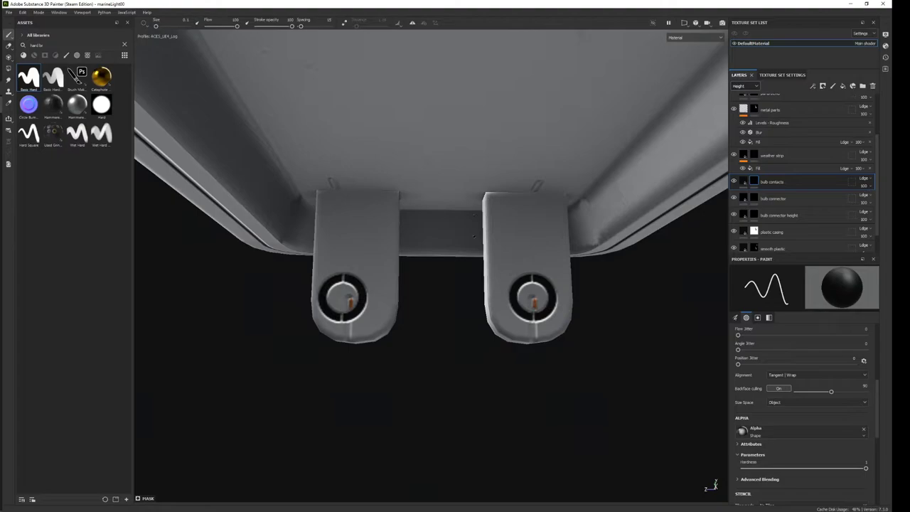
left_click(11, 70)
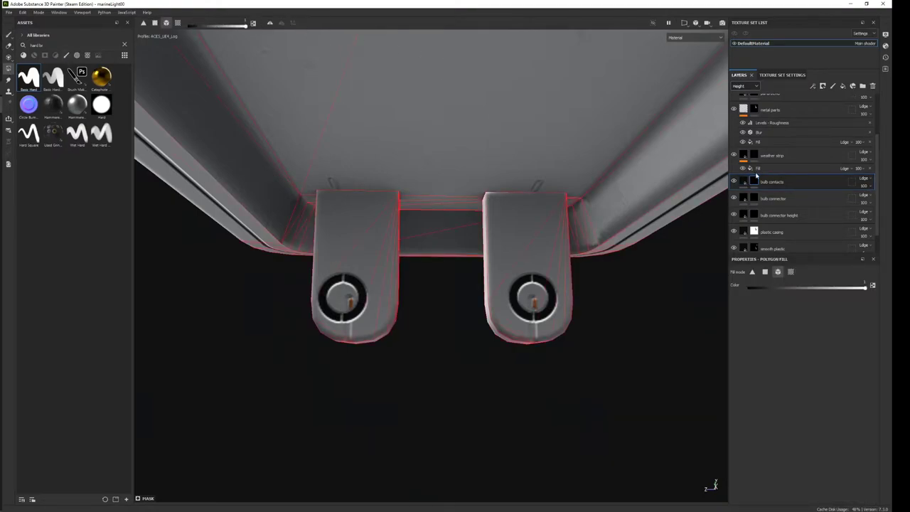
left_click(754, 198)
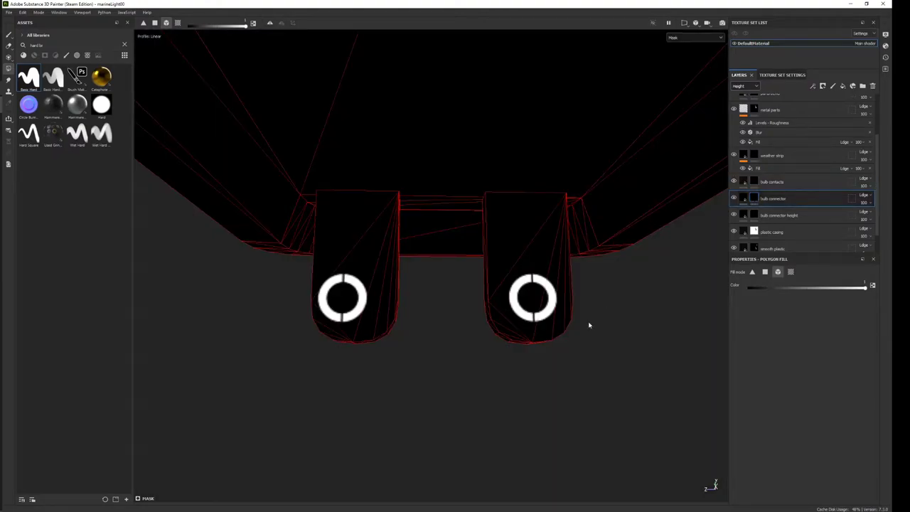
left_click_drag(609, 364, 311, 251)
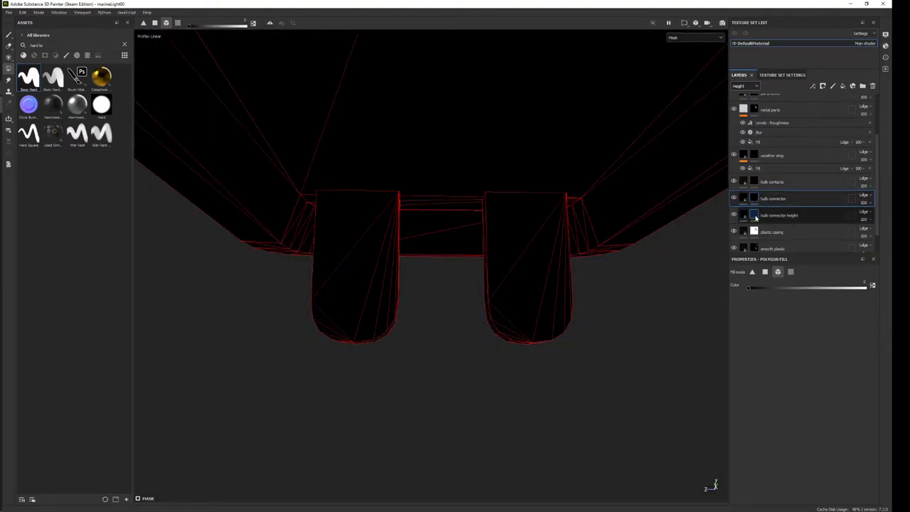
left_click(778, 214)
left_click_drag(605, 373, 331, 278)
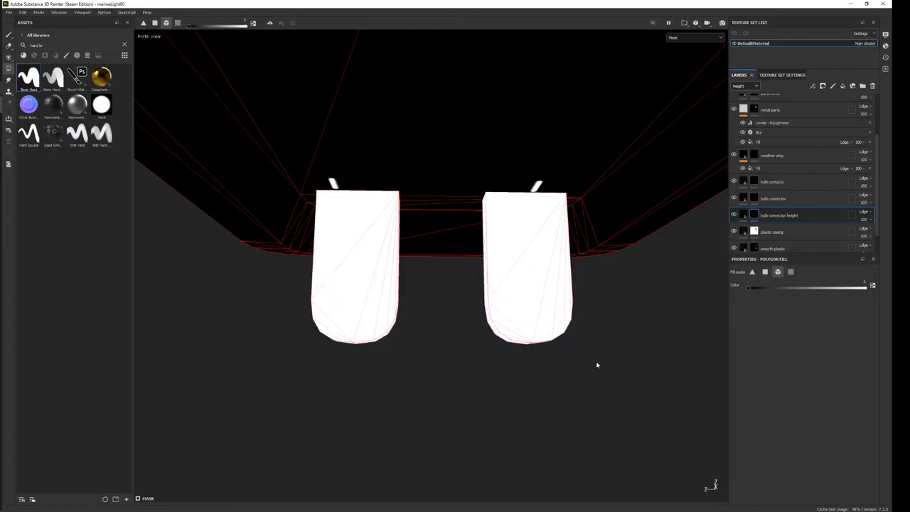
left_click_drag(597, 365, 320, 283)
left_click_drag(551, 194, 301, 177)
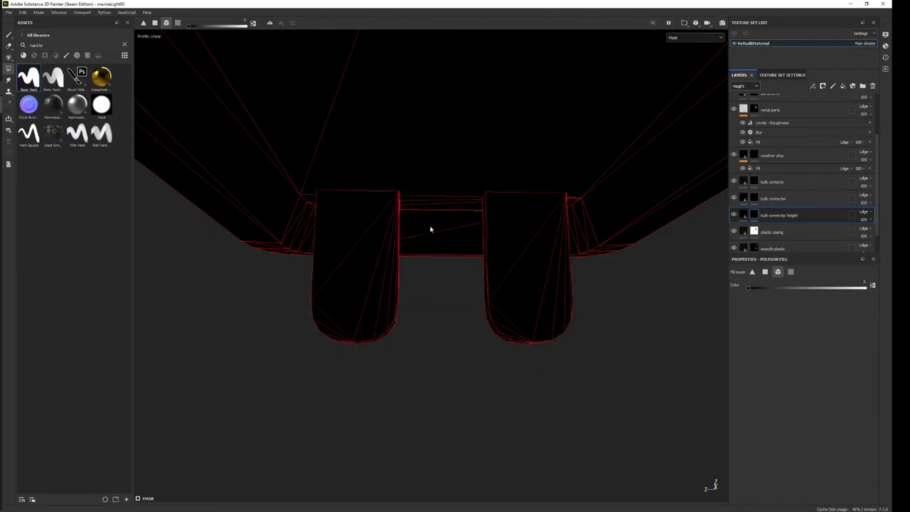
key("1")
right_click(501, 283)
key("m")
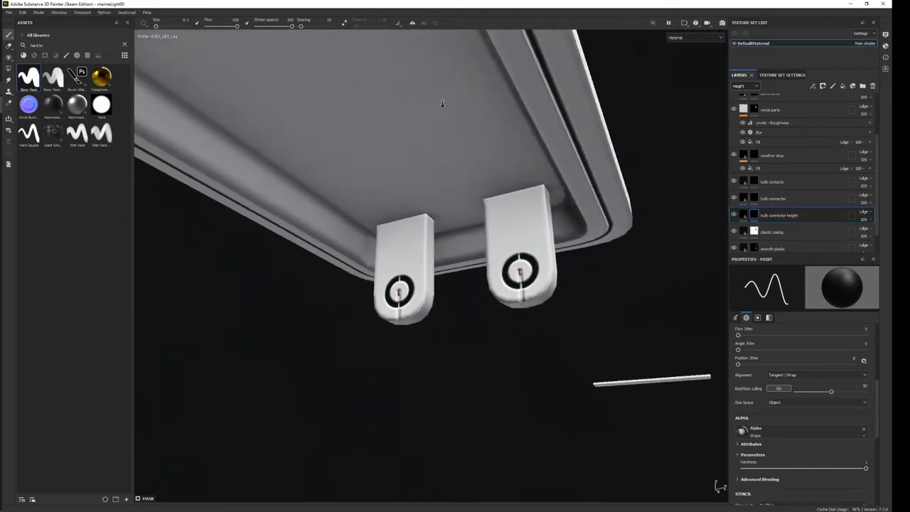
Group the three bulb layers into a collapsed bulb connector folder.
mouse_move(441, 103)
left_mouse_down("alt")
mouse_move(412, 226)
mouse_move(392, 217)
left_mouse_up("alt")
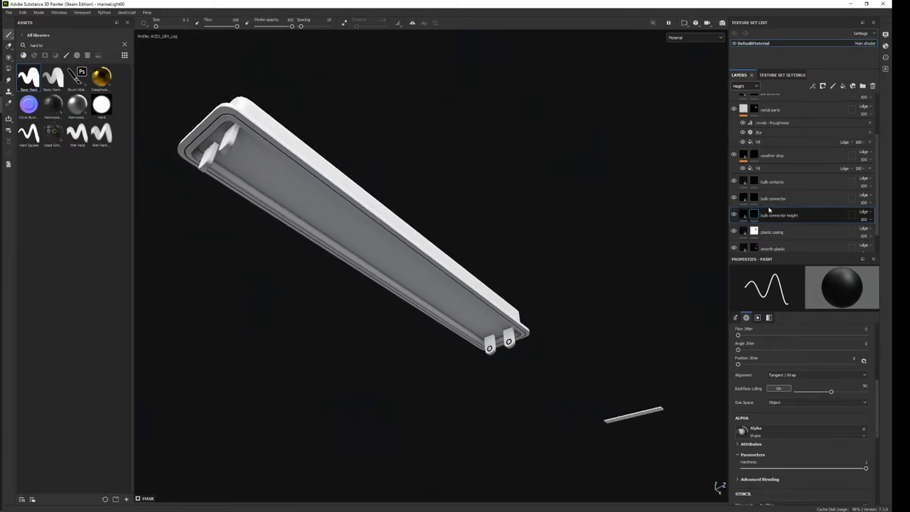
left_click(771, 181, "shift")
key("ctrl+g")
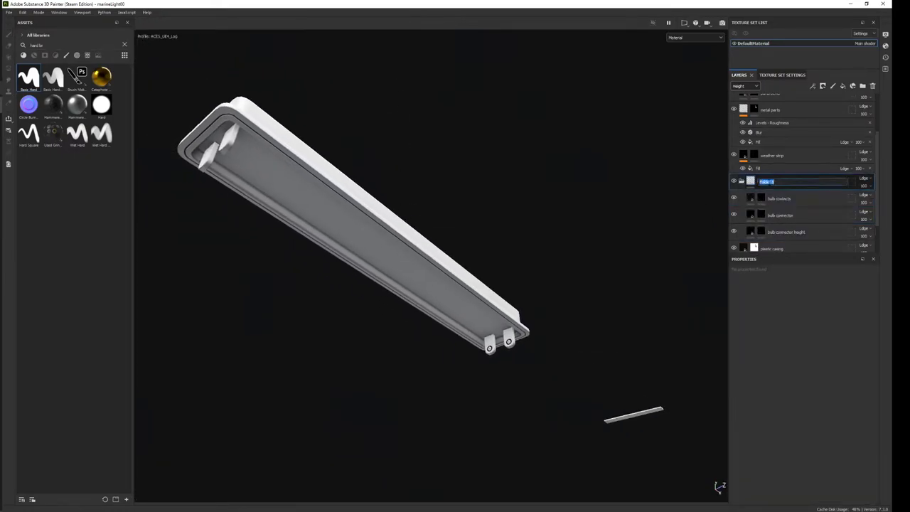
type("bulb connector")
key("Return")
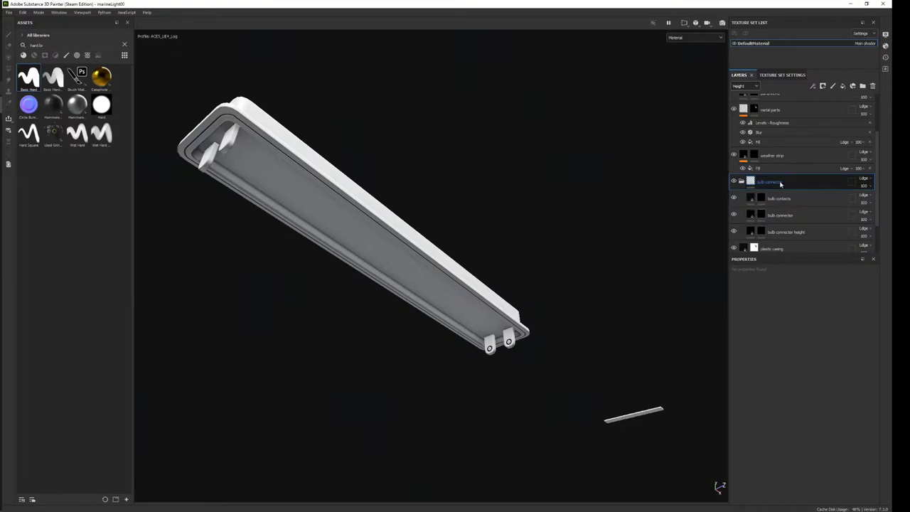
left_click(741, 181)
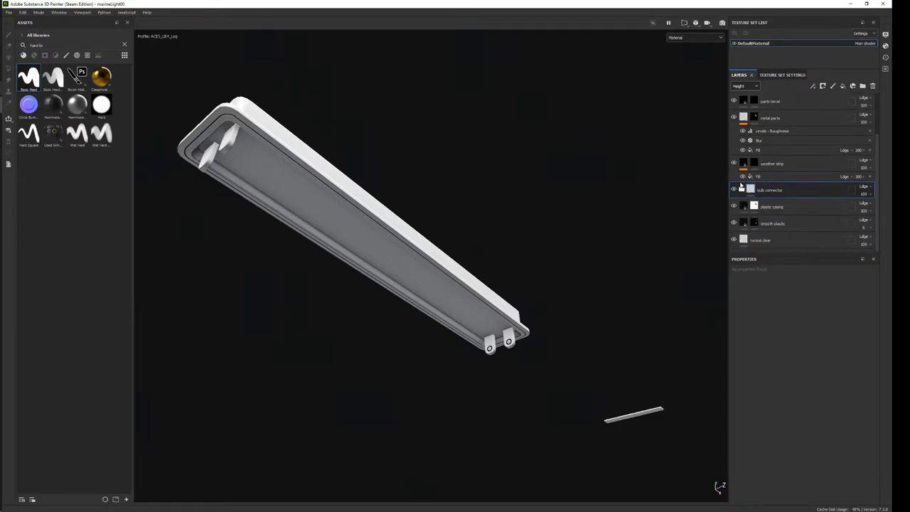
Rename the smooth plastic layer 'white smooth plastic' and search smart materials for 'dust'.
double_click(779, 223)
type("white")
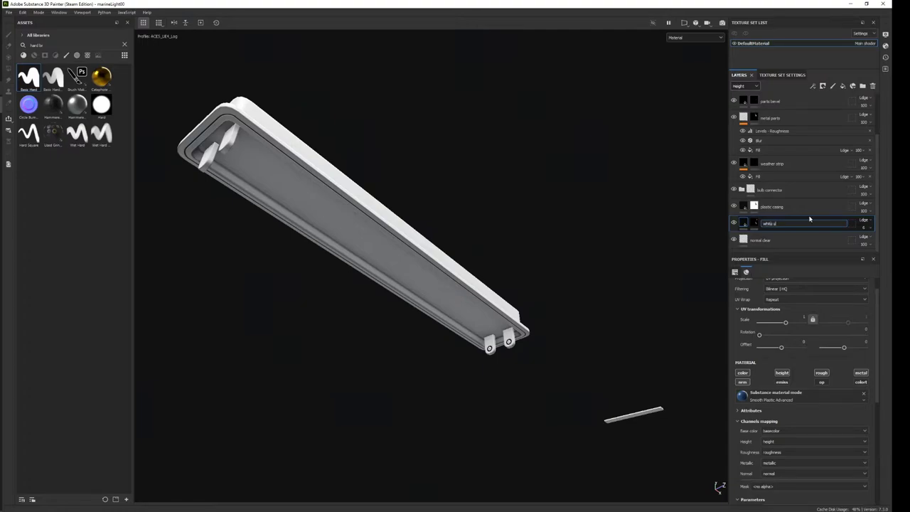
type("mooth plastic")
key("Return")
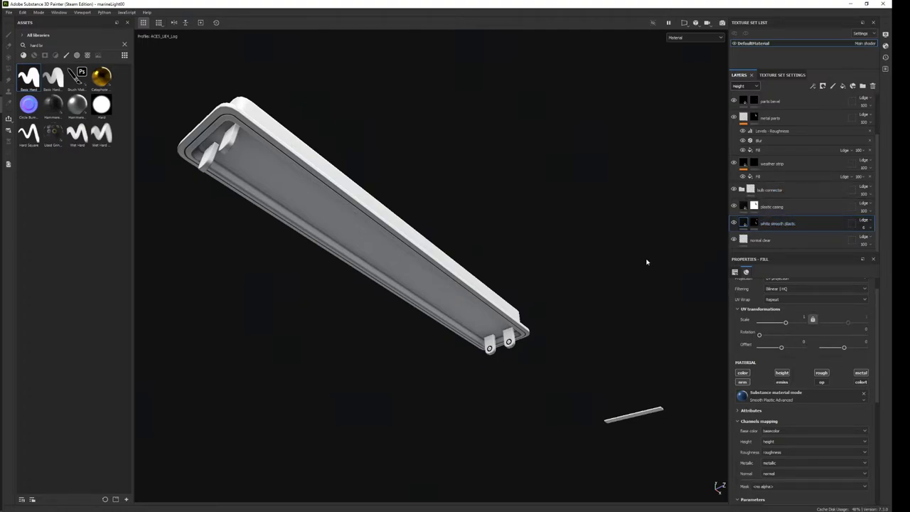
left_click(852, 87)
type("dust")
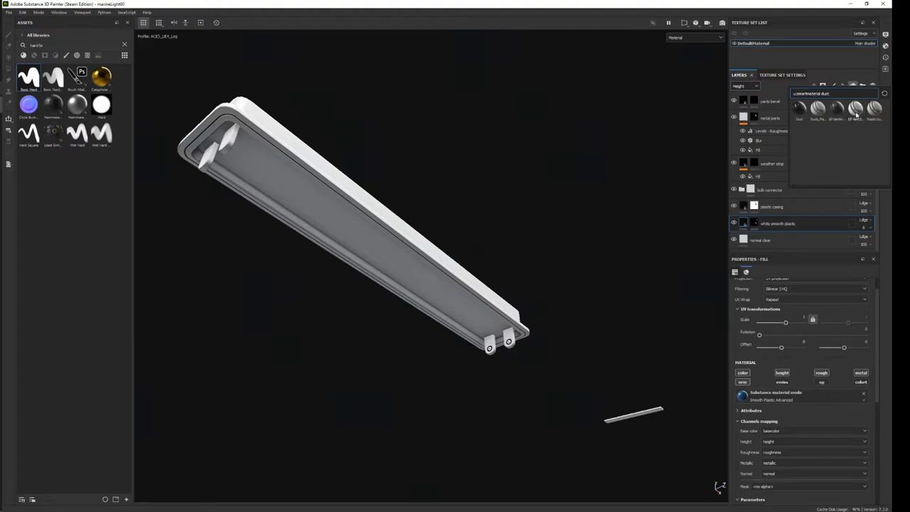
mouse_move(817, 107)
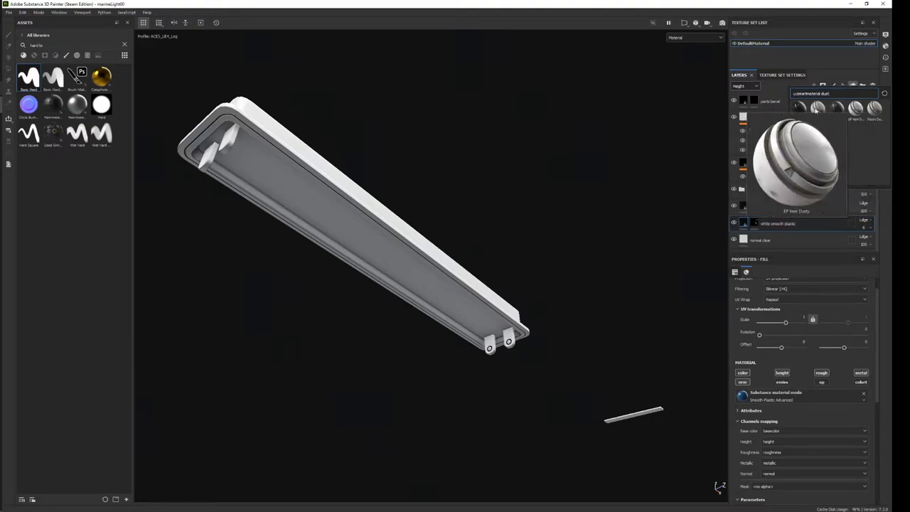
Add the Dusty_Plastic_Robot smart material below Auto Chamfer, then delete it.
left_click(873, 107)
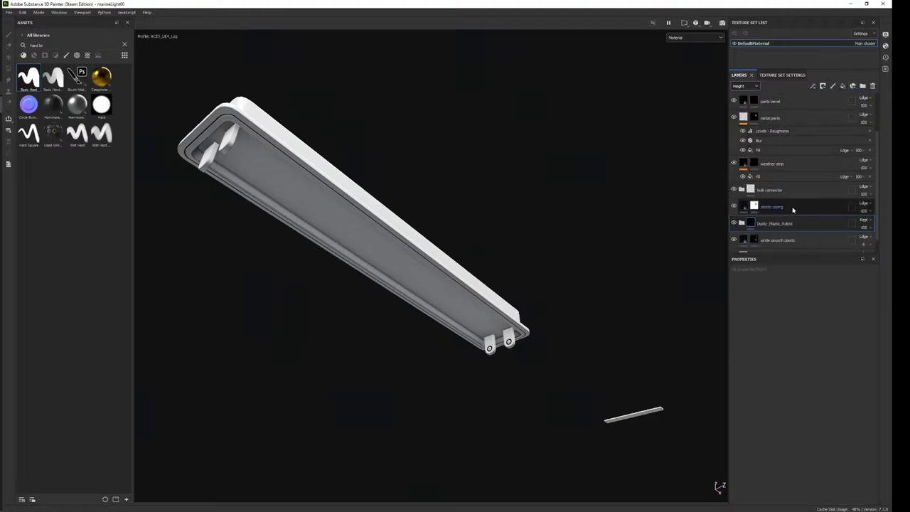
mouse_move(785, 223)
left_mouse_down()
mouse_move(811, 95)
mouse_move(799, 127)
left_mouse_up()
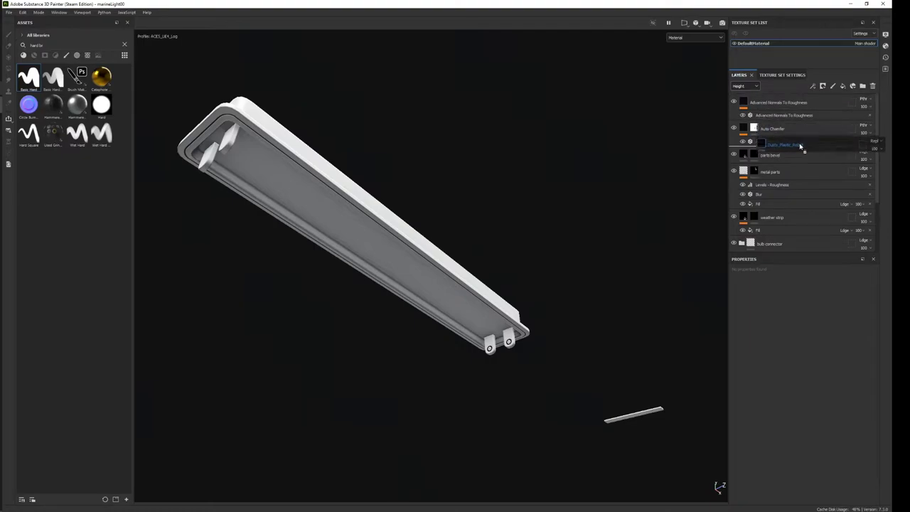
left_click_drag(800, 127, 800, 143)
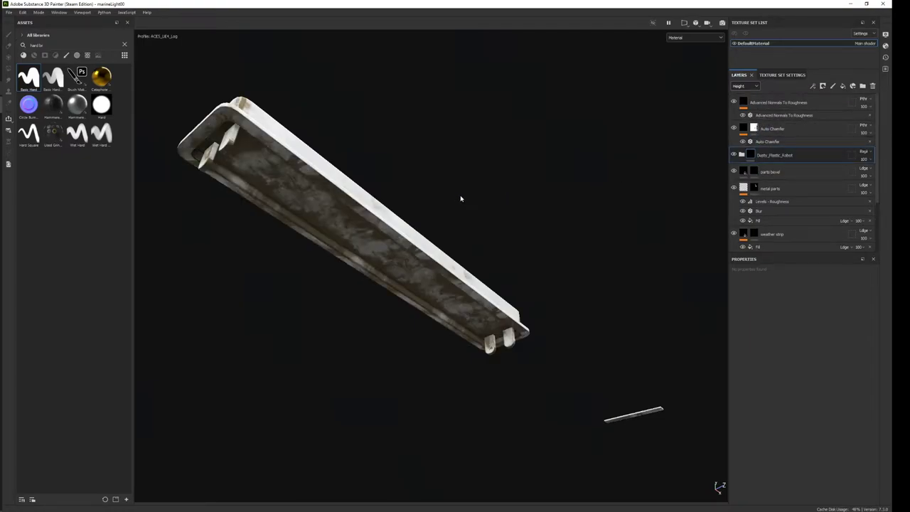
key("Delete")
left_click_drag(460, 199, 483, 372, "alt")
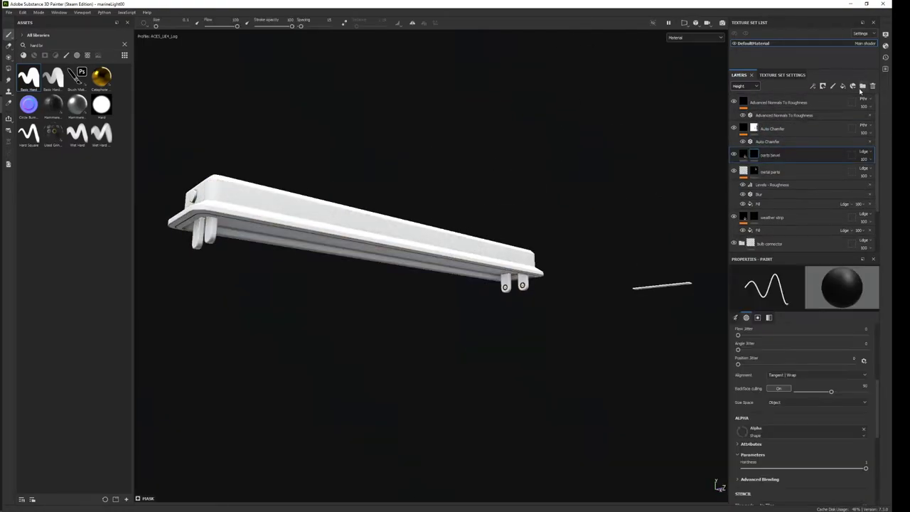
Add the EP Vent Dusty smart material and hide its layer.
left_click(856, 88)
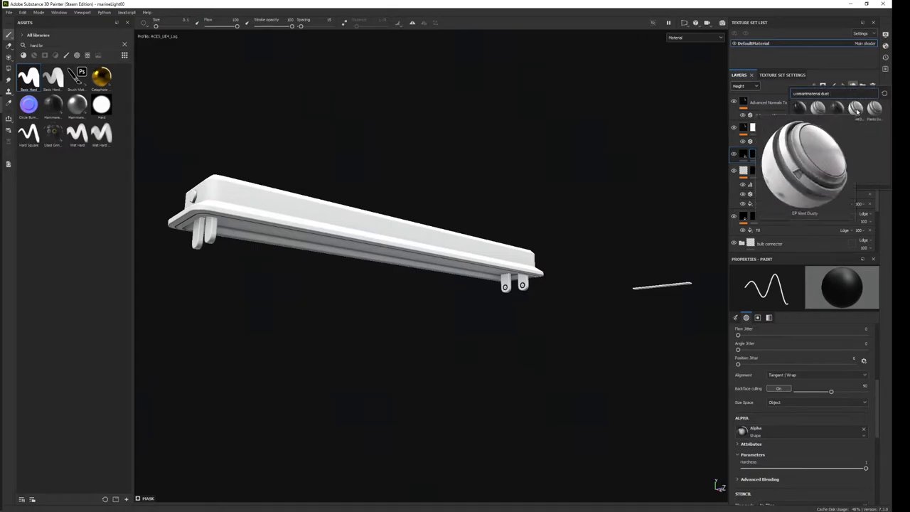
left_click(857, 108)
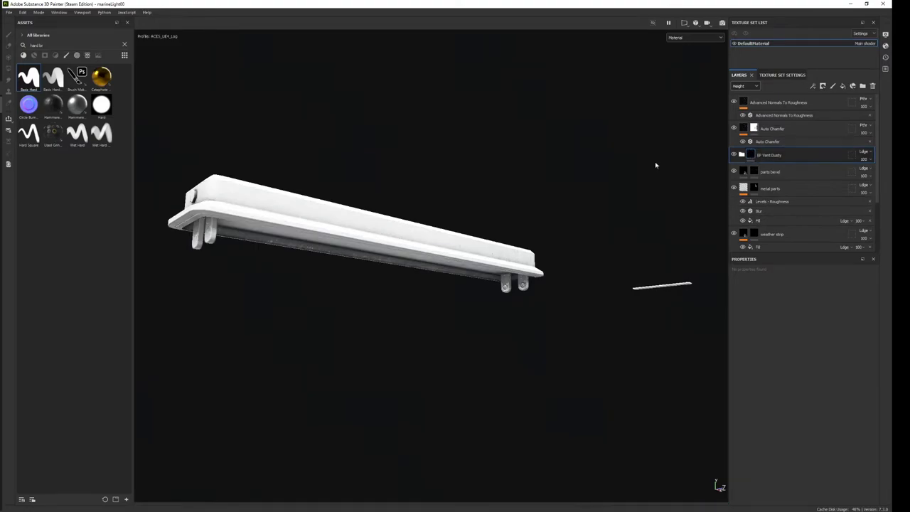
mouse_move(353, 177)
left_mouse_down("alt")
mouse_move(506, 308)
mouse_move(362, 164)
mouse_move(520, 276)
mouse_move(396, 247)
mouse_move(722, 172)
left_mouse_up("alt")
left_click(733, 154)
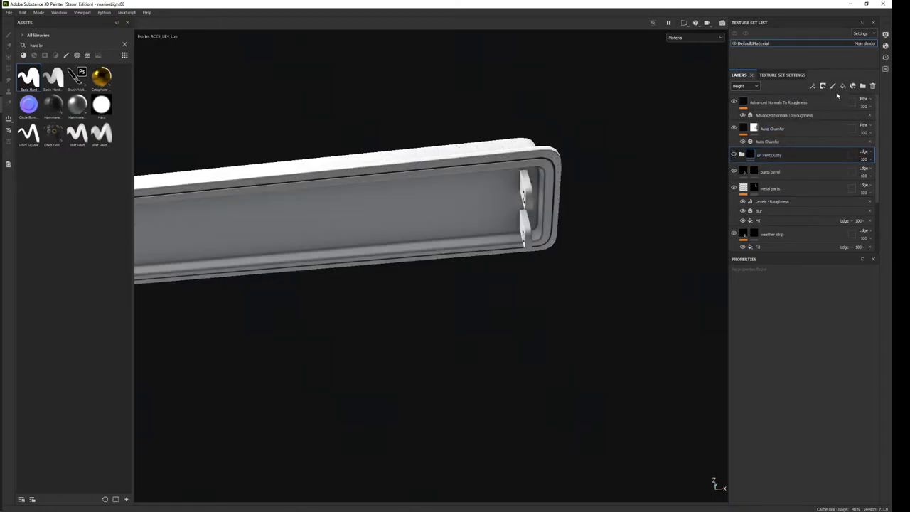
Add the Dust and EP Vendingmachinedust smart materials as layers.
left_click(853, 86)
mouse_move(799, 108)
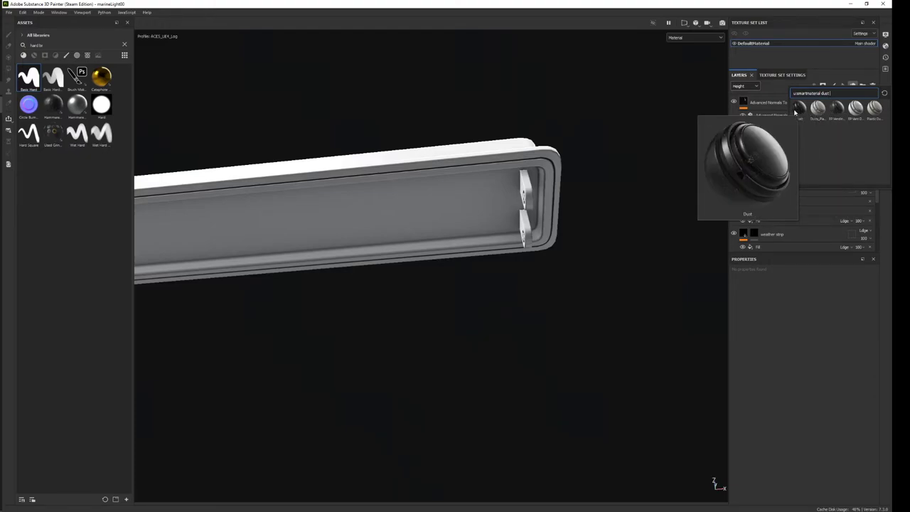
left_click(800, 108)
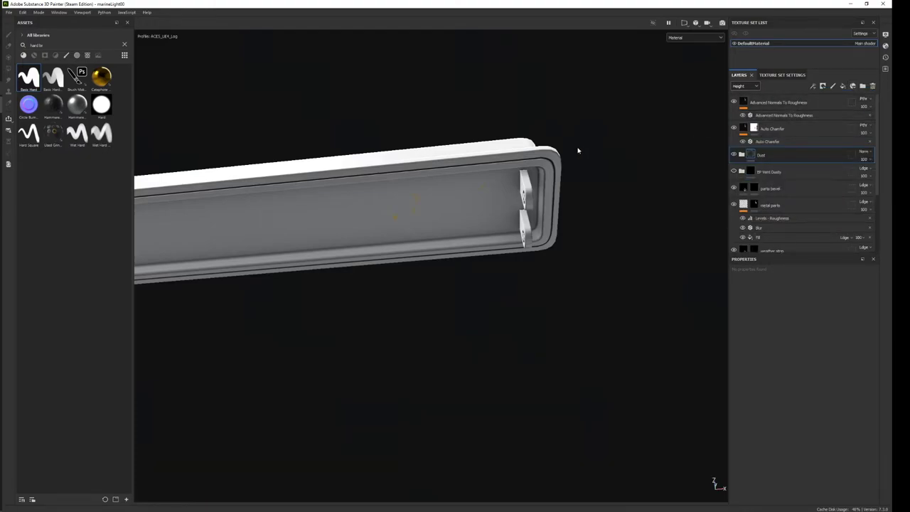
left_click_drag(579, 149, 530, 197, "alt")
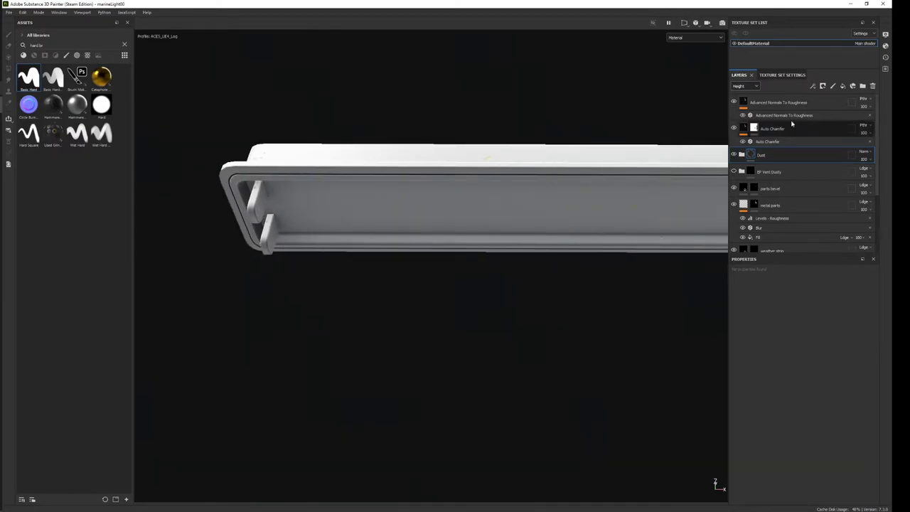
left_click(853, 85)
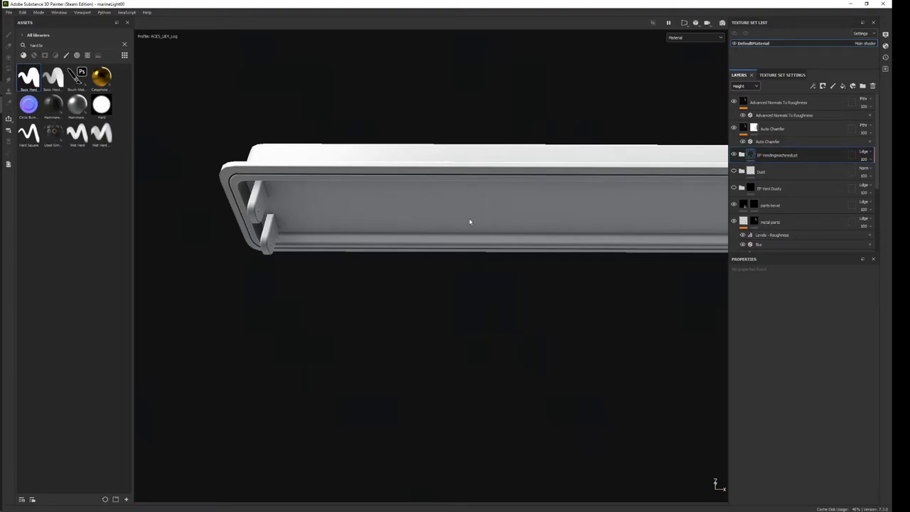
left_click_drag(469, 222, 467, 171, "alt")
Expand the EP Vendingmachinedust folder and inspect its fill layer's mask effects.
left_click(742, 155)
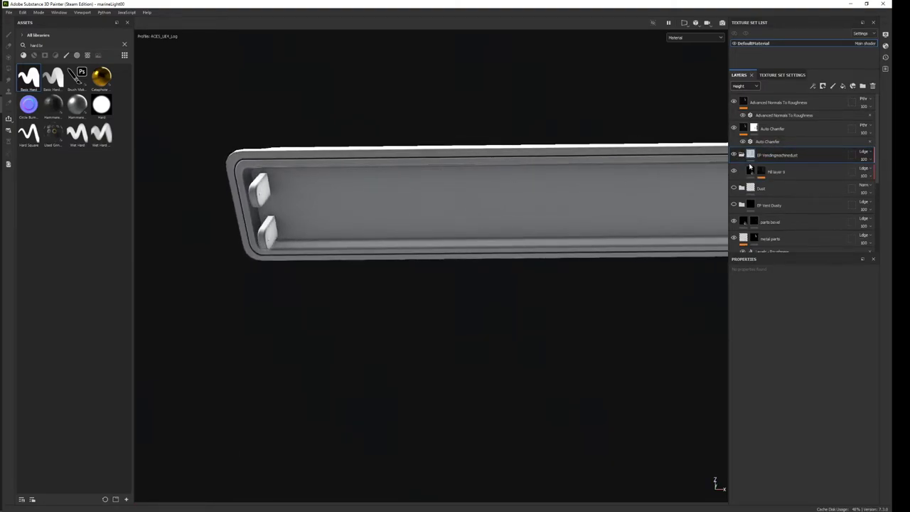
left_click(760, 172)
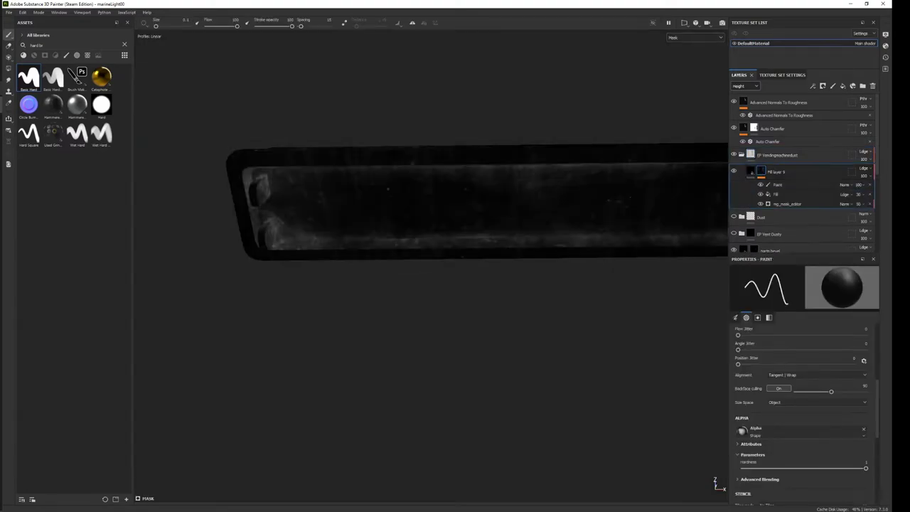
mouse_move(401, 221)
left_mouse_down("alt")
mouse_move(318, 435)
mouse_move(455, 270)
left_mouse_up("alt")
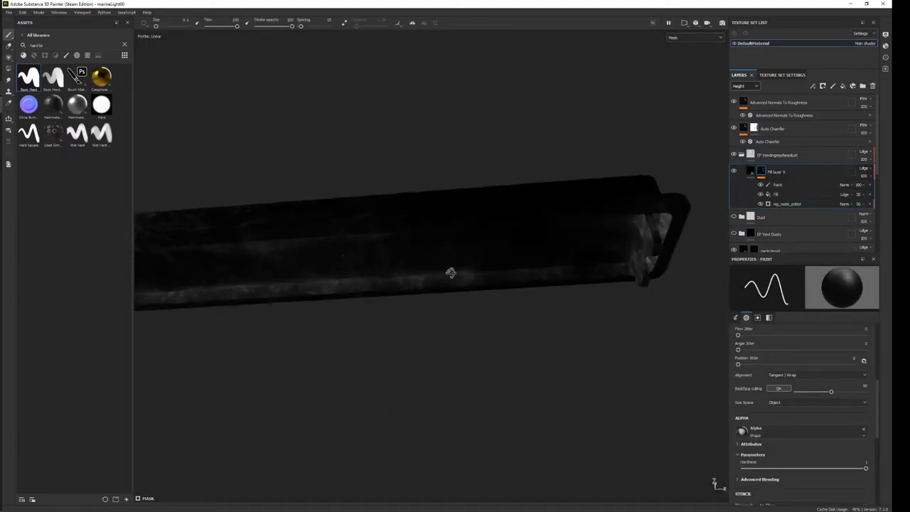
key("m")
mouse_move(472, 211)
left_mouse_down("alt")
mouse_move(598, 258)
mouse_move(341, 310)
left_mouse_up("alt")
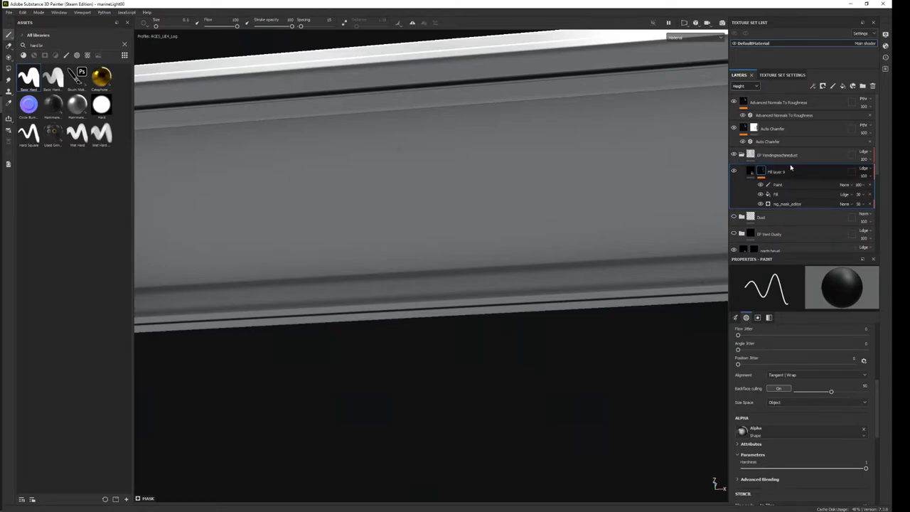
left_click(773, 184)
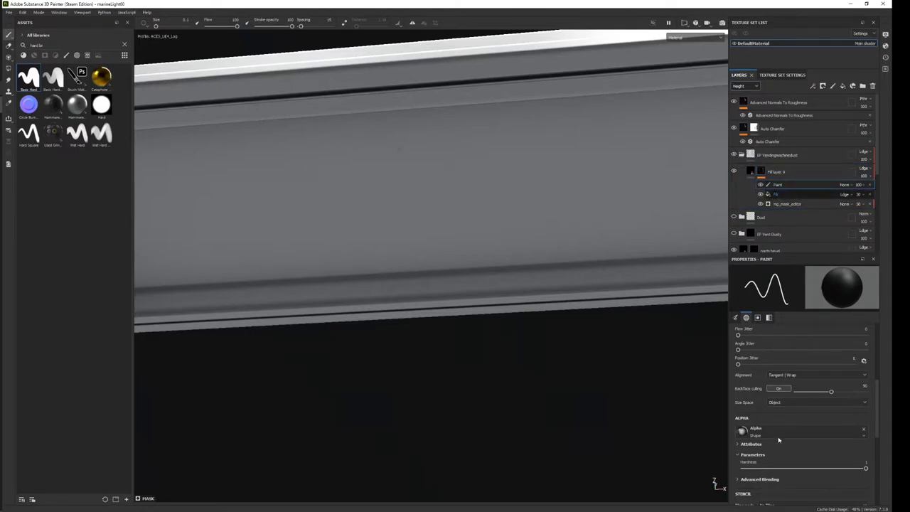
key("Down")
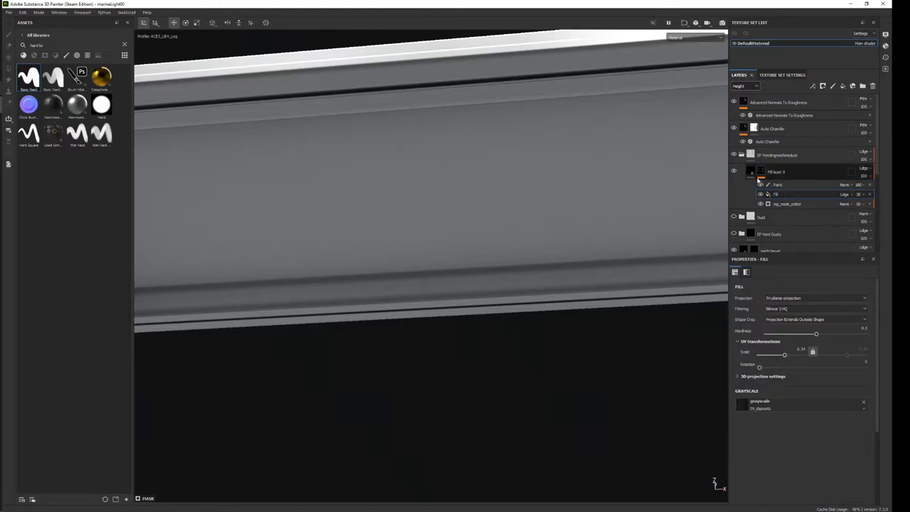
Set the fill layer's base colour to near-black 090909.
left_click(749, 172)
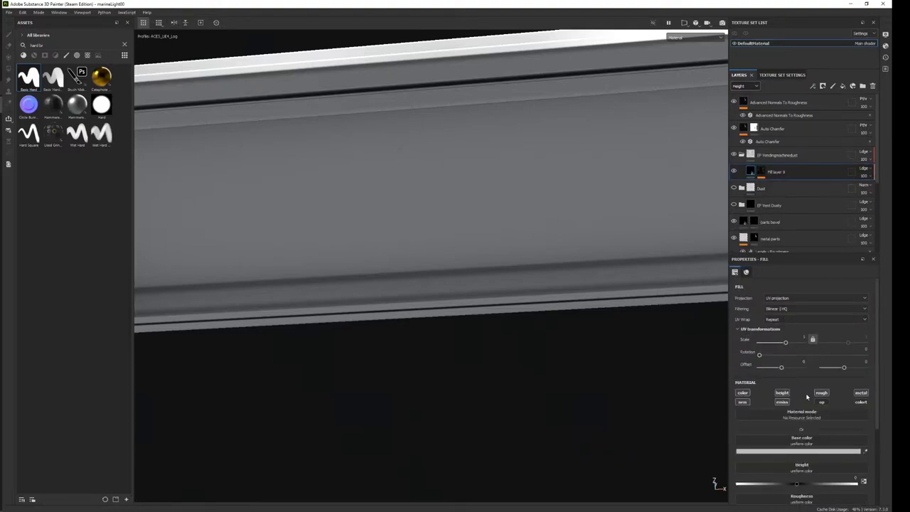
scroll(807, 398, "down", 2)
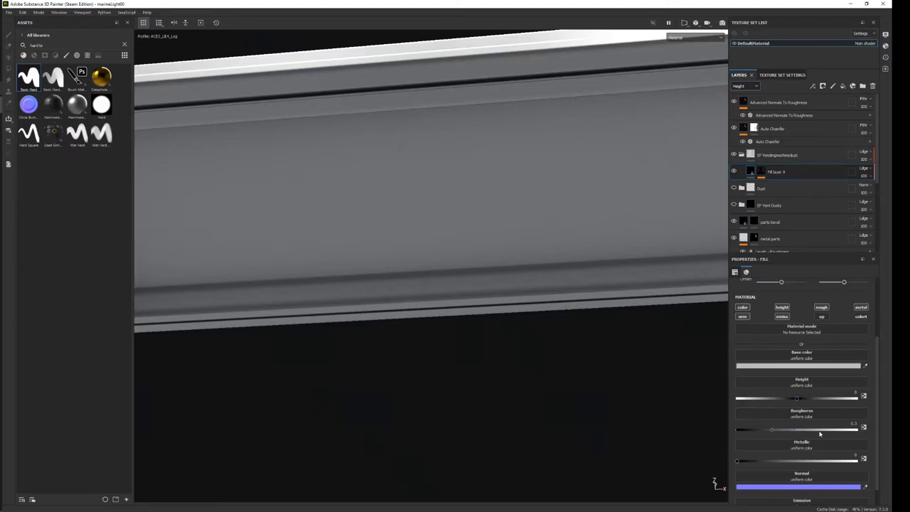
left_click(799, 365)
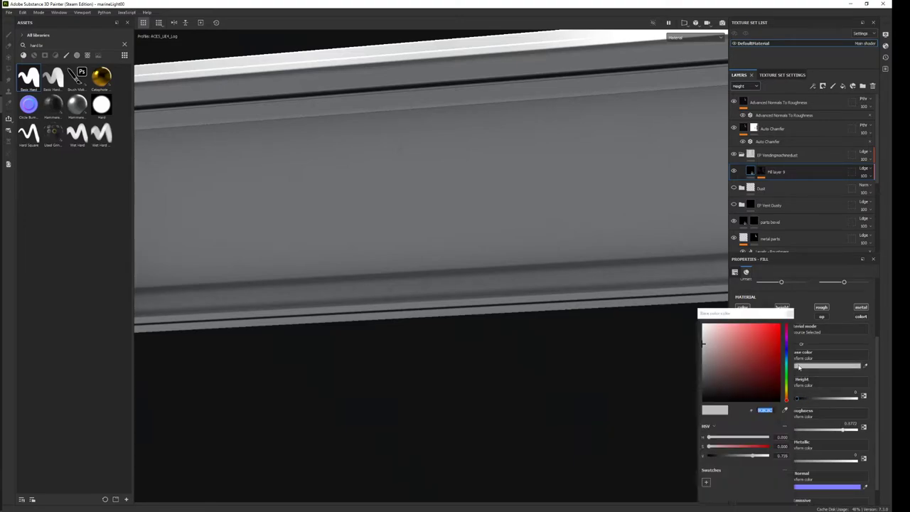
left_click_drag(710, 395, 682, 402)
left_click(539, 381)
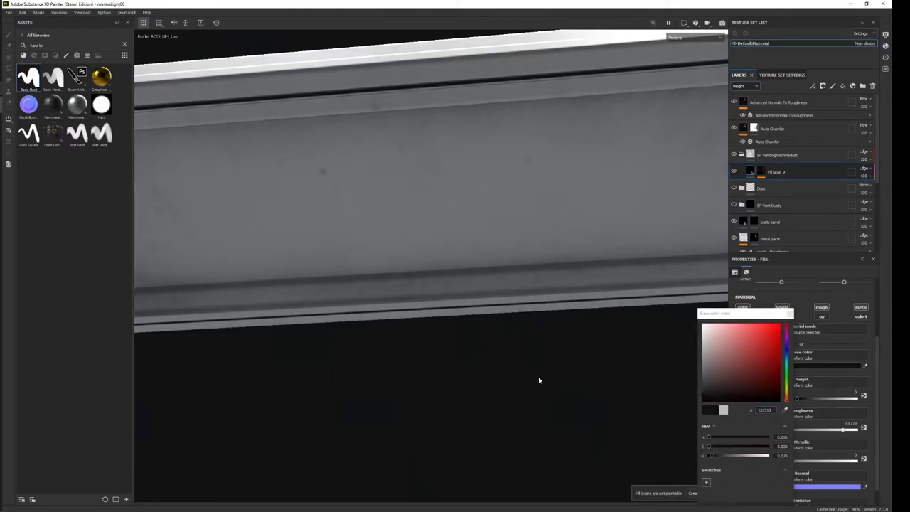
scroll(536, 375, "down", 3)
scroll(531, 341, "down", 5)
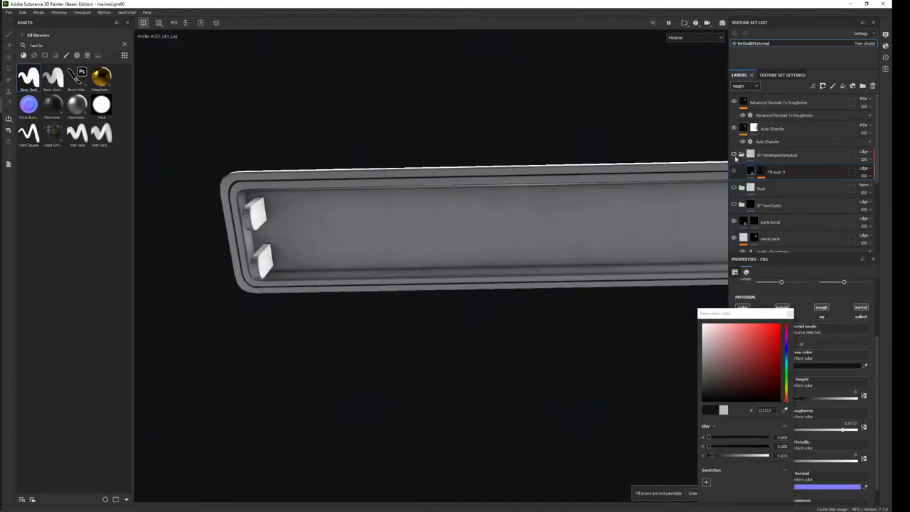
Check the fill layer's mask, toggling its Paint and mg_mask_editor effects to compare.
middle_click_drag(632, 260, 457, 270)
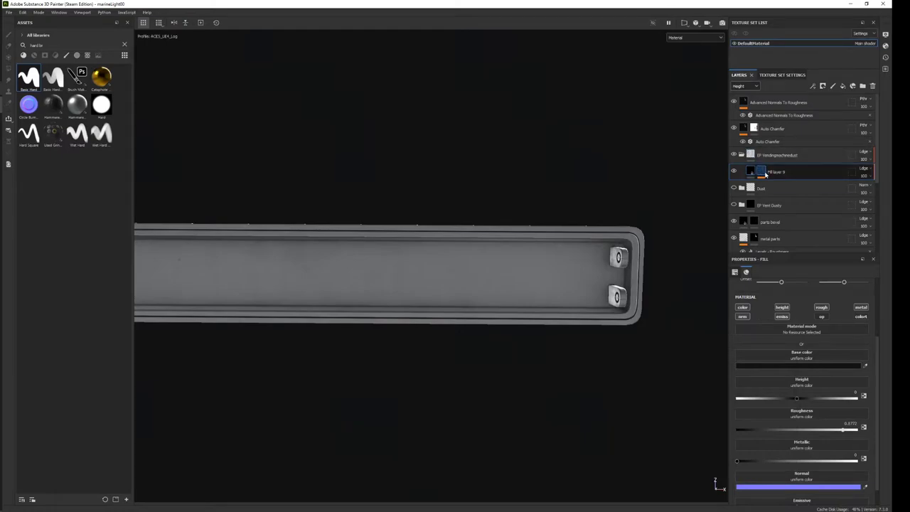
left_click(760, 171, "alt")
key("f")
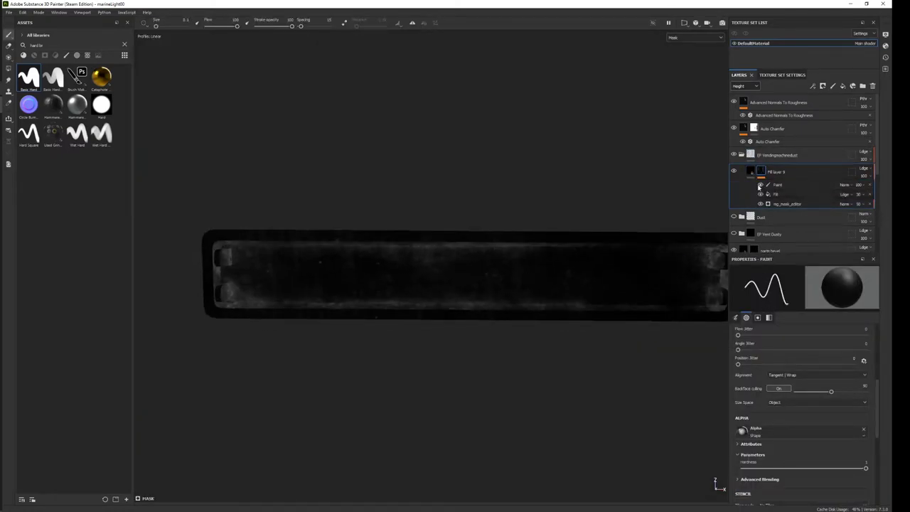
mouse_move(702, 192)
left_mouse_down("alt")
mouse_move(562, 434)
mouse_move(564, 414)
left_mouse_up("alt")
left_click(760, 184)
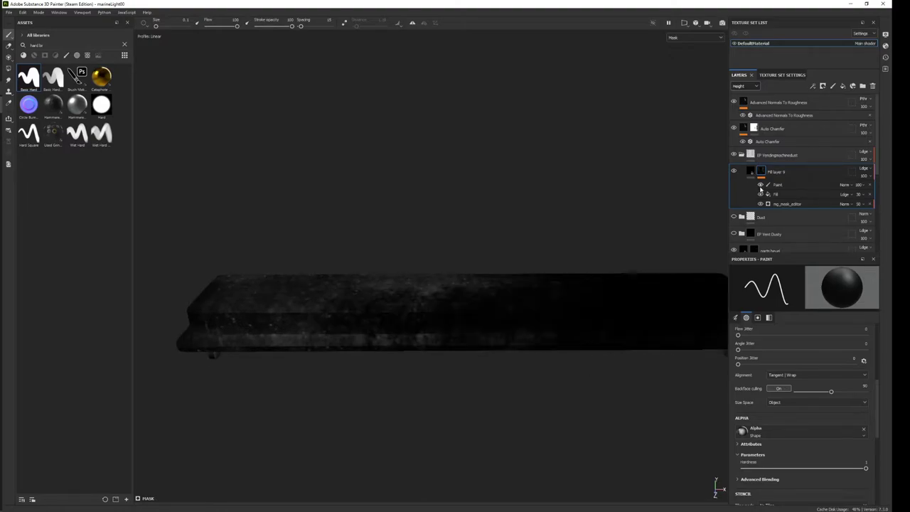
mouse_move(516, 272)
left_mouse_down("alt")
mouse_move(511, 327)
mouse_move(498, 225)
left_mouse_up("alt")
key("m")
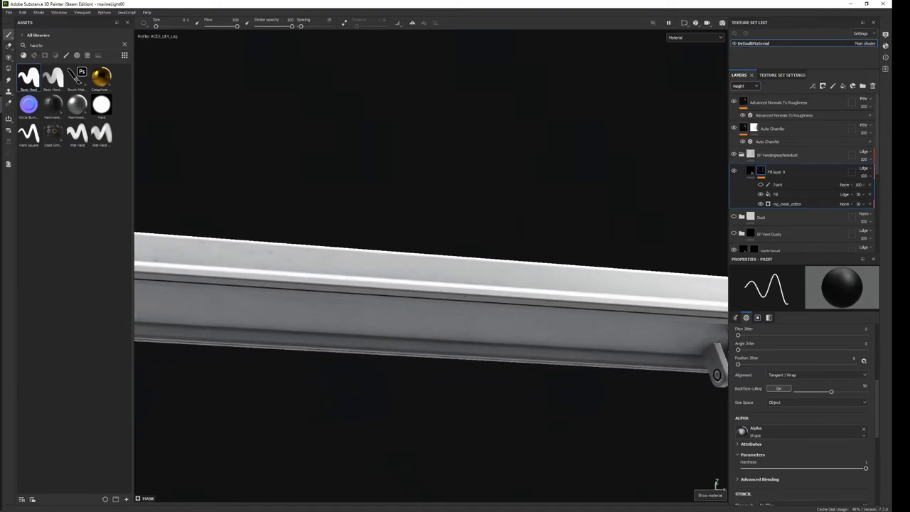
left_click_drag(464, 295, 451, 276, "alt")
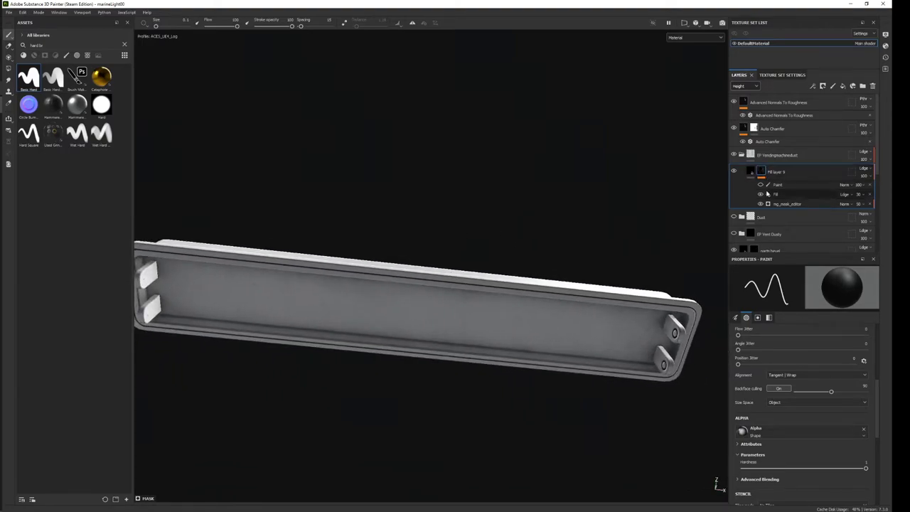
left_click(761, 204)
left_click(761, 204)
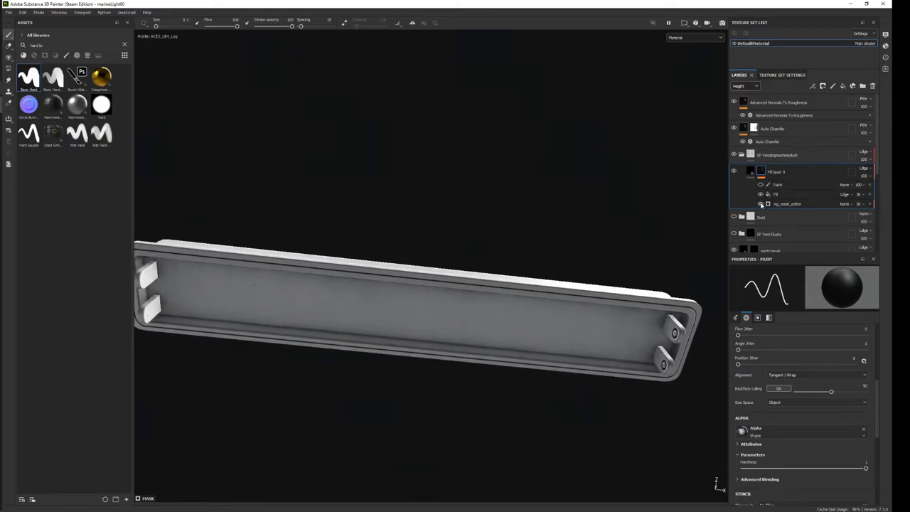
Rename the fill layer 'dust', move it out of its folder, delete the folder and its Paint effect.
double_click(776, 171)
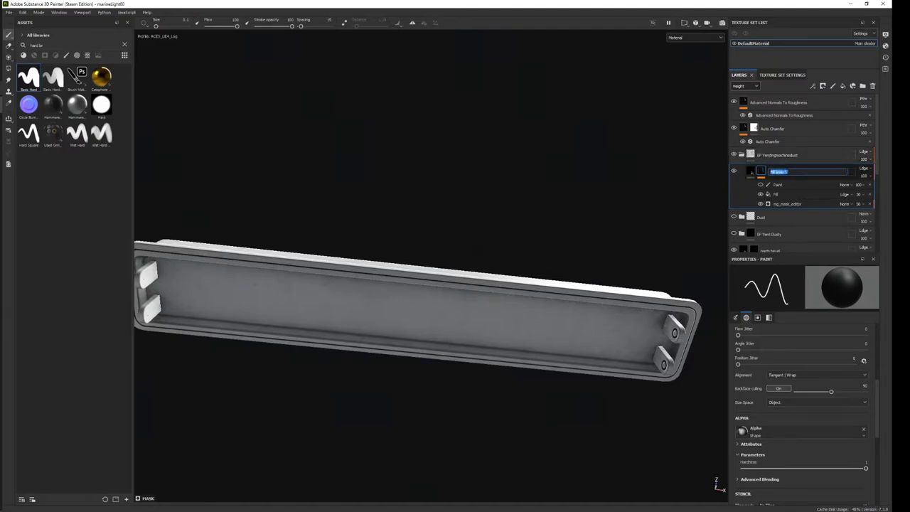
type("dust")
key("Return")
left_click_drag(793, 173, 778, 151)
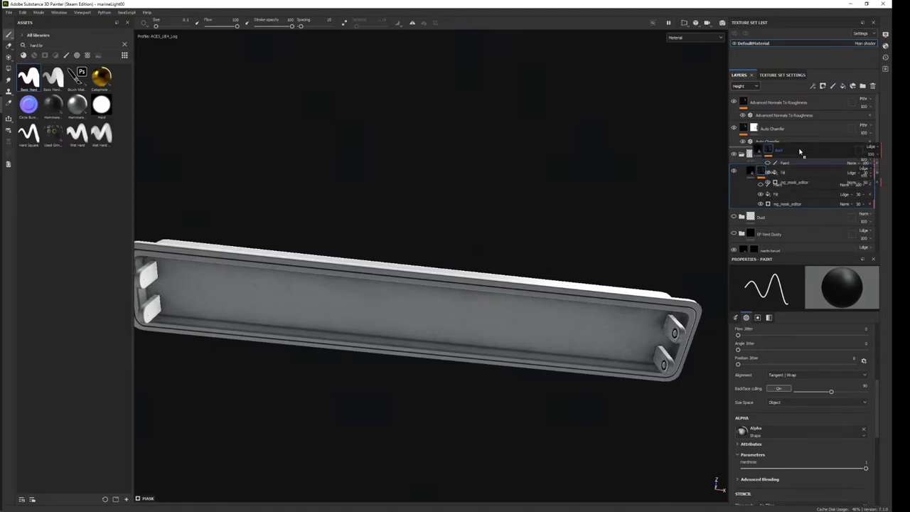
left_click(872, 85)
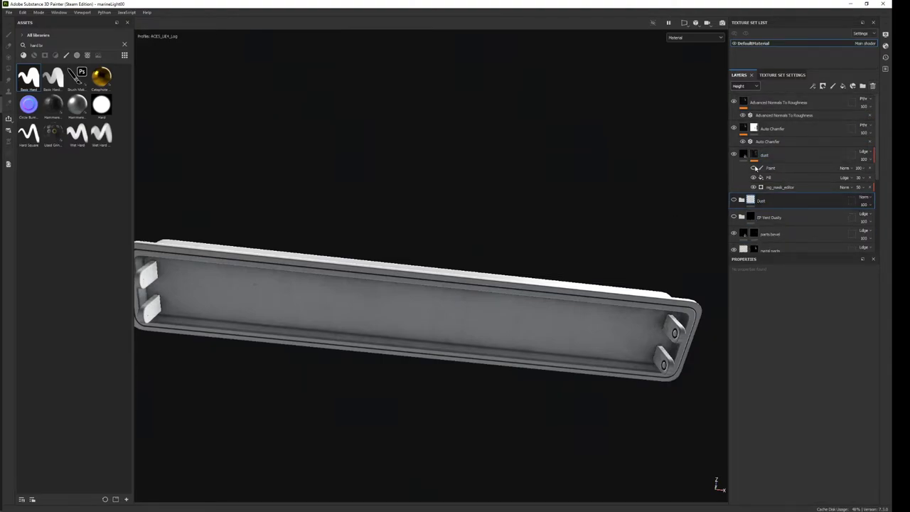
left_click(782, 168)
key("Delete")
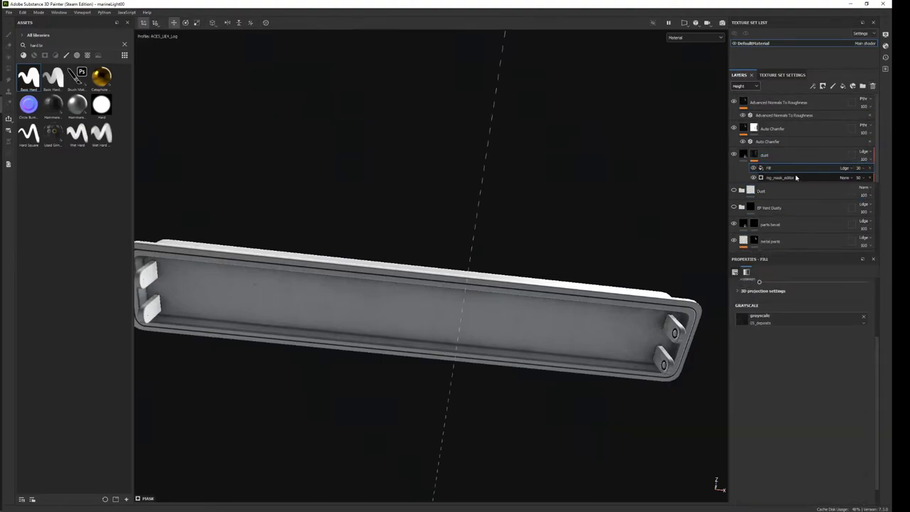
Change the dust layer's base colour from near-black to a dark reddish brown.
left_click(743, 155)
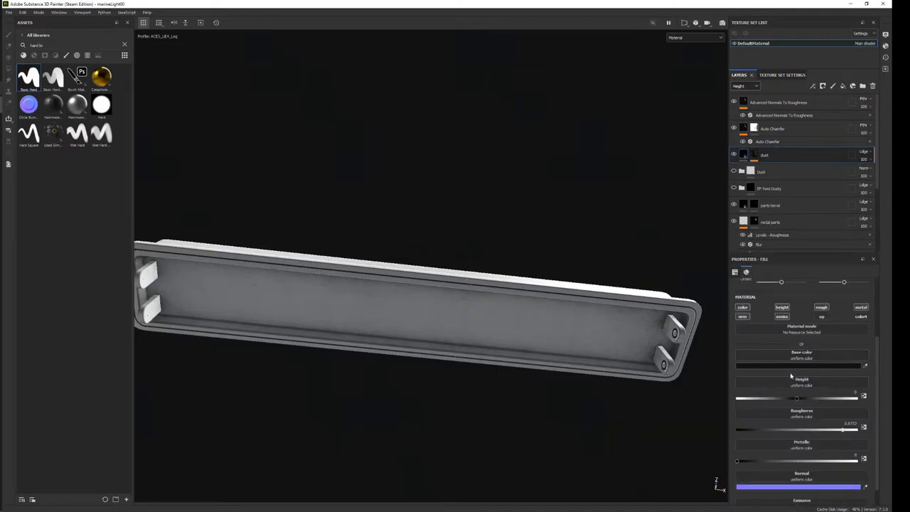
left_click(793, 368)
mouse_move(715, 401)
left_mouse_down()
mouse_move(757, 416)
mouse_move(698, 412)
left_mouse_up()
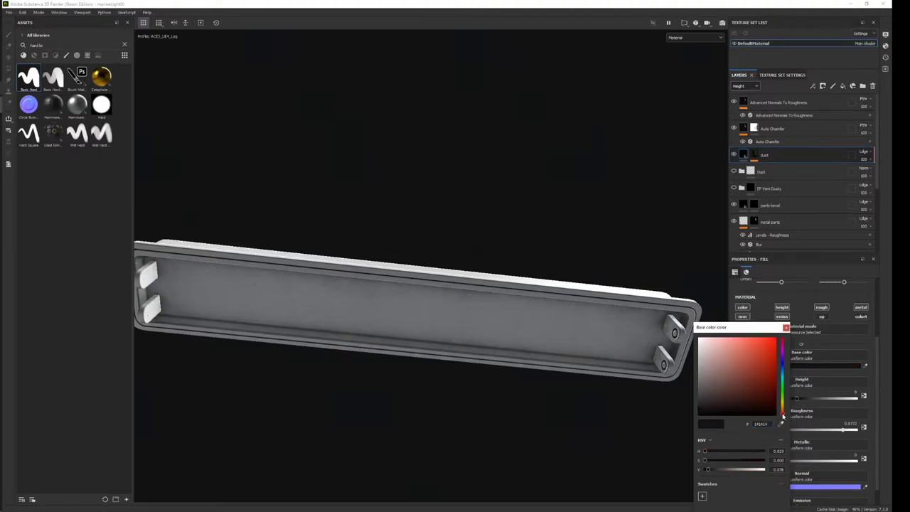
left_click_drag(782, 418, 782, 413)
left_click(716, 407)
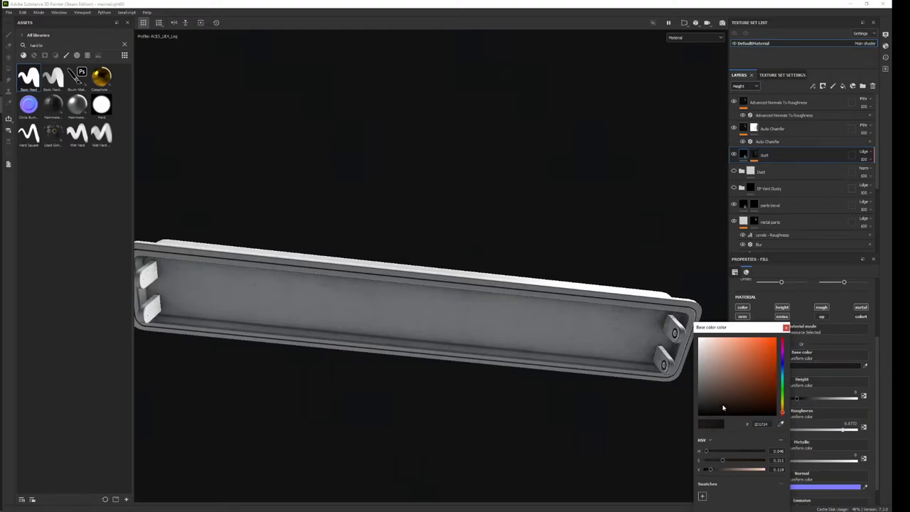
left_click(786, 327)
key("c")
key("c")
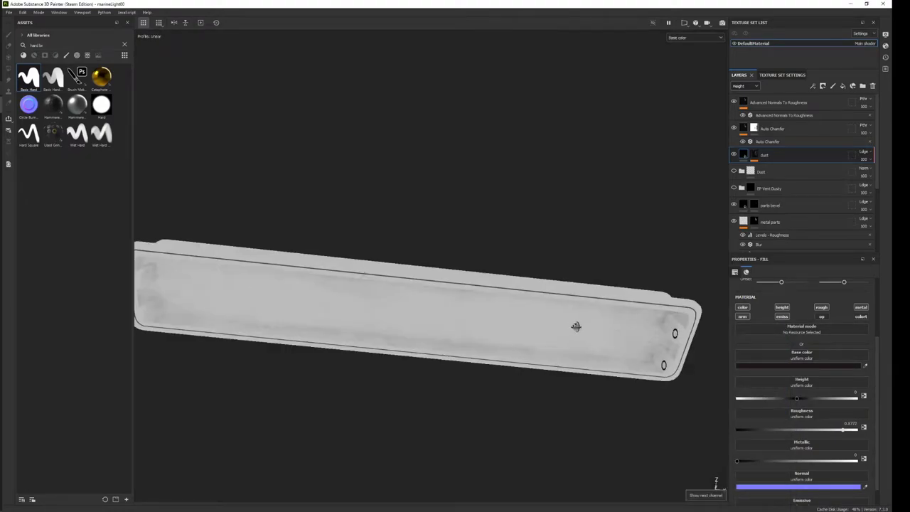
right_click_drag(574, 325, 645, 475, "alt")
mouse_move(646, 475)
left_mouse_down("alt")
mouse_move(625, 437)
mouse_move(640, 320)
left_mouse_up("alt")
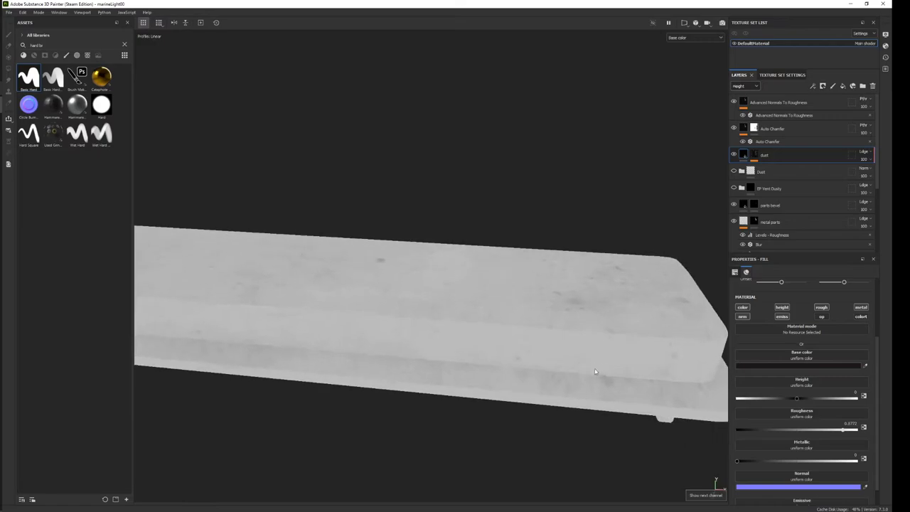
left_click(796, 366)
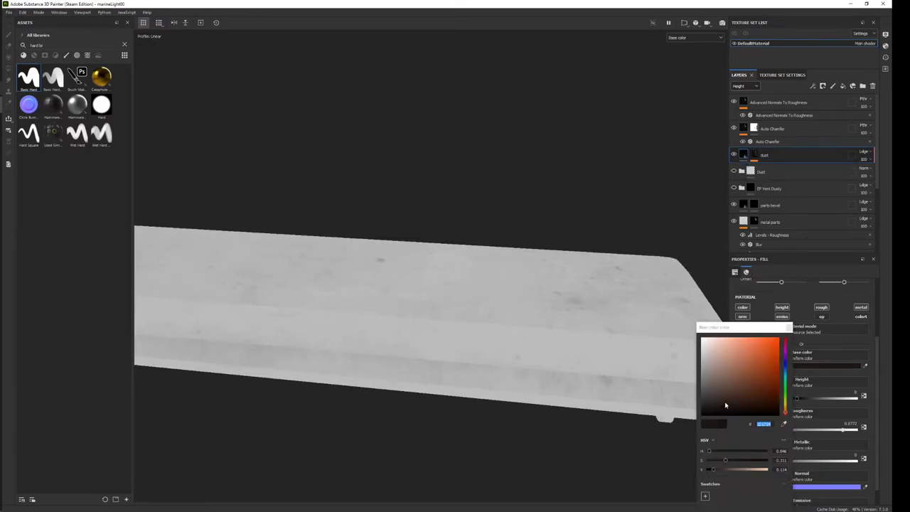
mouse_move(725, 405)
left_mouse_down()
mouse_move(740, 373)
mouse_move(744, 394)
left_mouse_up()
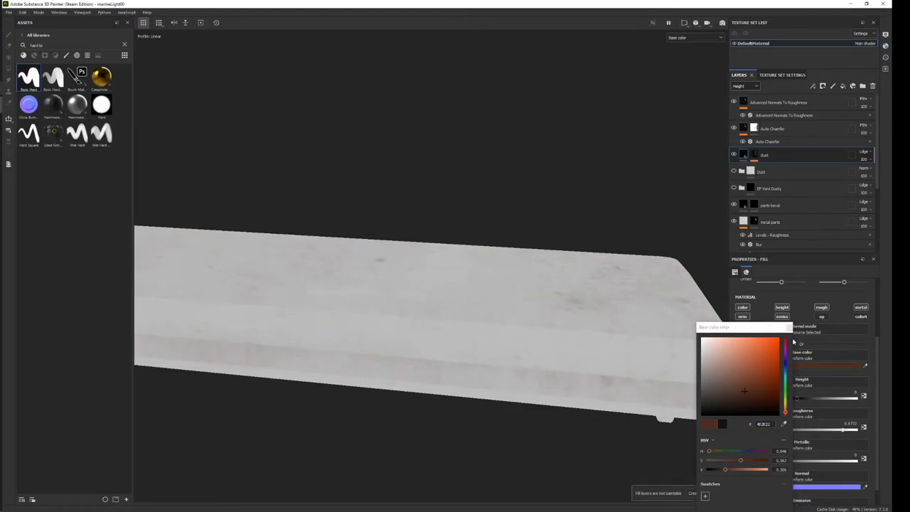
Switch the dust fill's projection to Tri-planar.
mouse_move(462, 230)
left_mouse_down("alt")
mouse_move(528, 356)
mouse_move(554, 284)
mouse_move(607, 309)
mouse_move(578, 290)
left_mouse_up("alt")
scroll(846, 331, "up", 3)
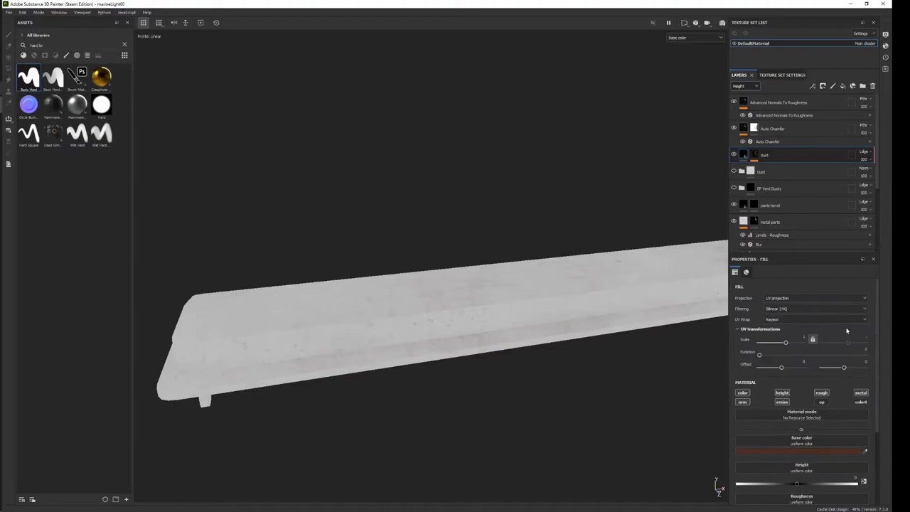
left_click(790, 299)
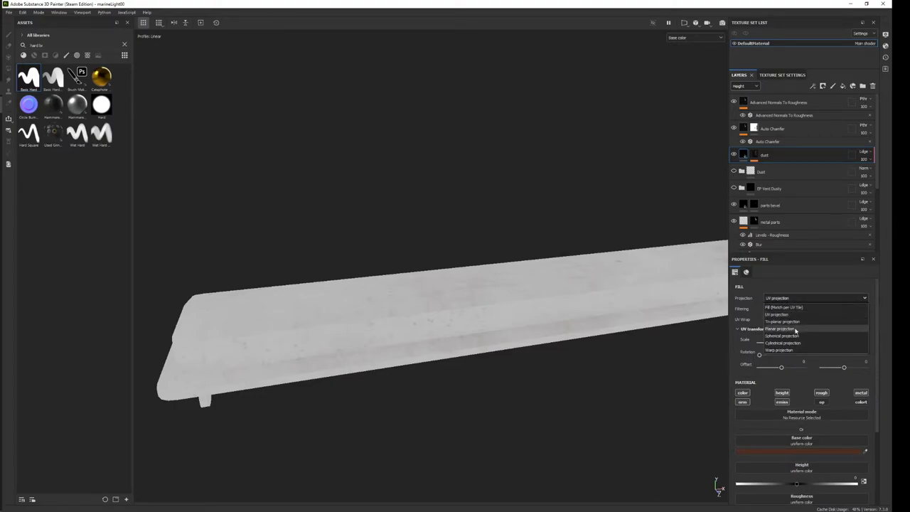
left_click(794, 322)
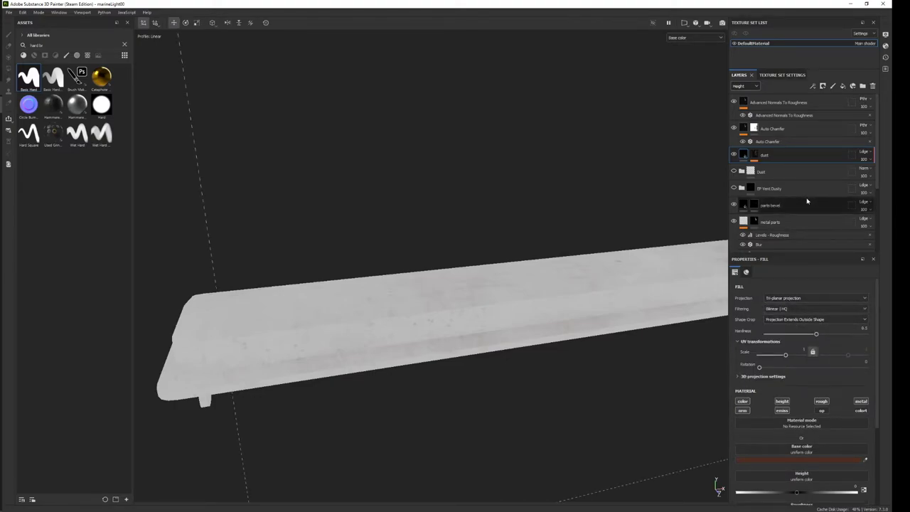
Inspect the dust layer's Fill effect and mask generator settings on the plank.
left_click(754, 154)
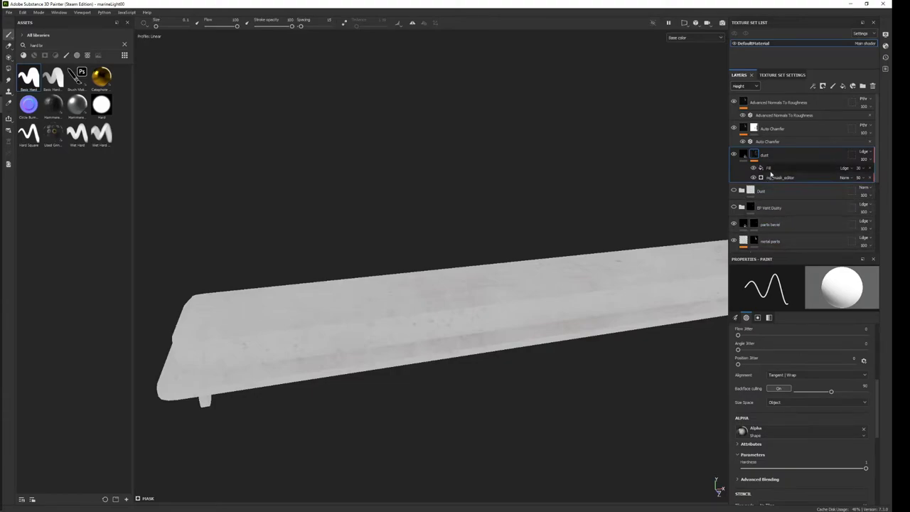
left_click(775, 168)
mouse_move(688, 316)
left_mouse_down("alt")
mouse_move(545, 285)
mouse_move(502, 315)
mouse_move(557, 320)
mouse_move(630, 431)
mouse_move(813, 320)
left_mouse_up("alt")
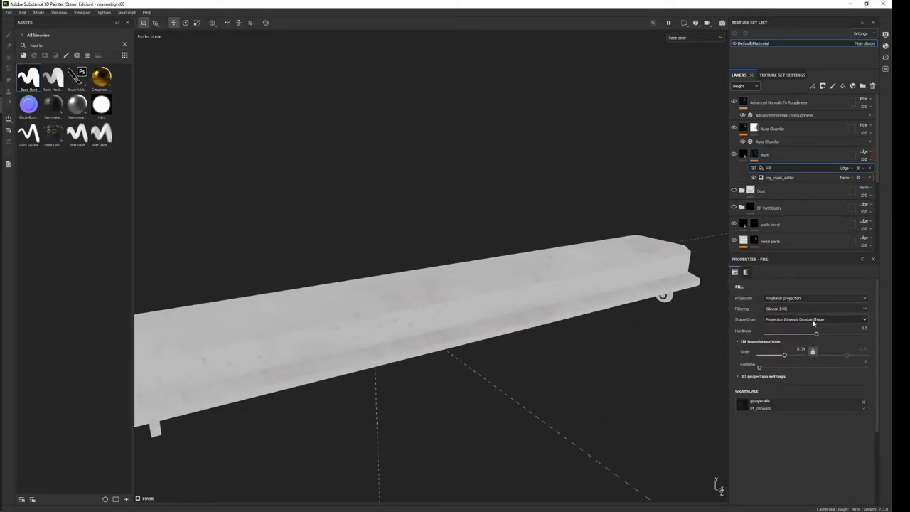
left_click(780, 177)
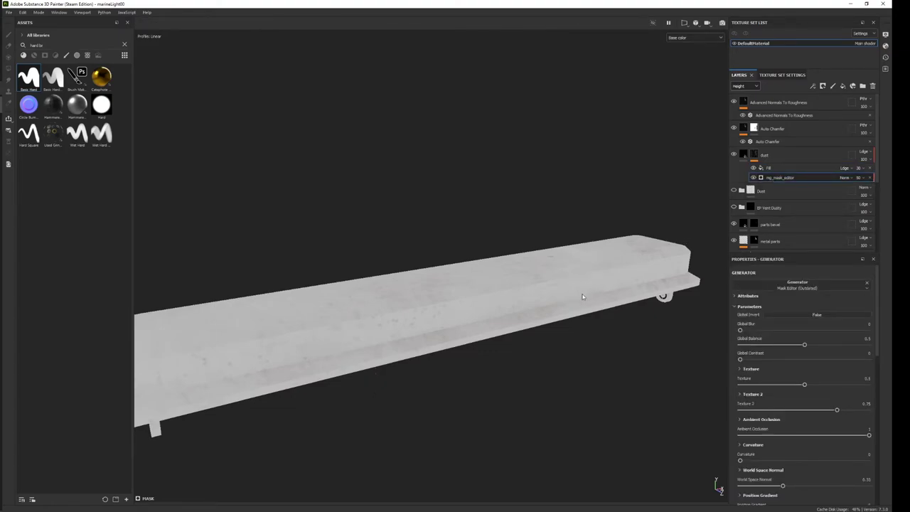
left_click_drag(584, 297, 564, 478, "alt")
key("m")
mouse_move(483, 377)
left_mouse_down("alt")
mouse_move(510, 244)
mouse_move(491, 324)
mouse_move(412, 319)
mouse_move(494, 305)
mouse_move(489, 342)
mouse_move(506, 340)
left_mouse_up("alt")
left_click(754, 155)
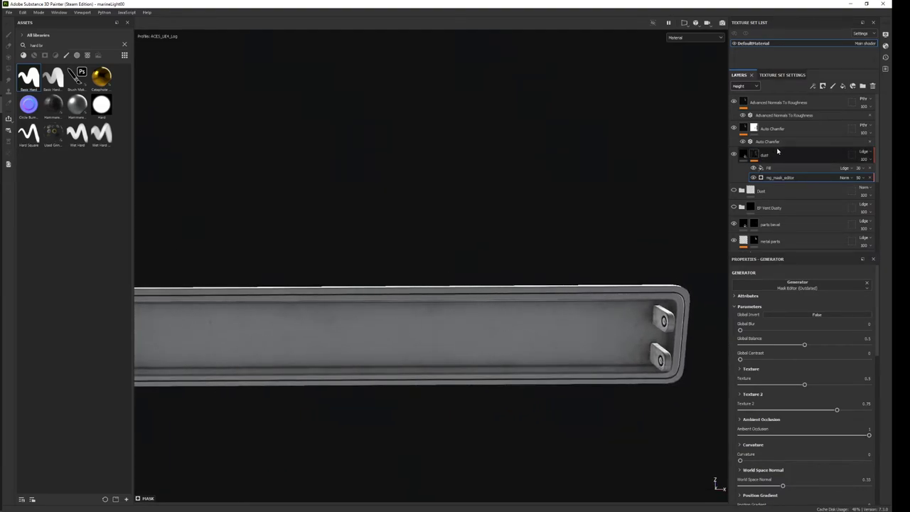
Expand the Dust folder and preview the Dust Details mask up close.
left_click(742, 192)
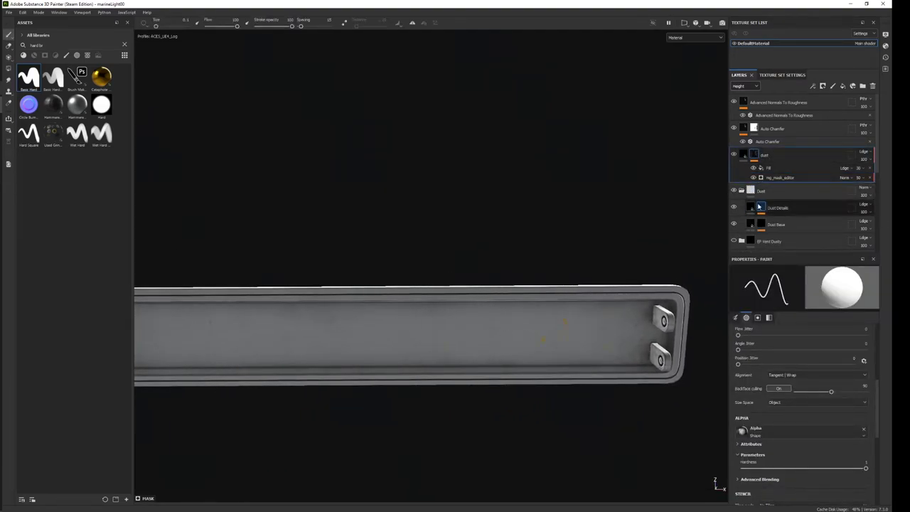
left_click(761, 208, "alt")
left_click_drag(526, 282, 540, 299, "alt")
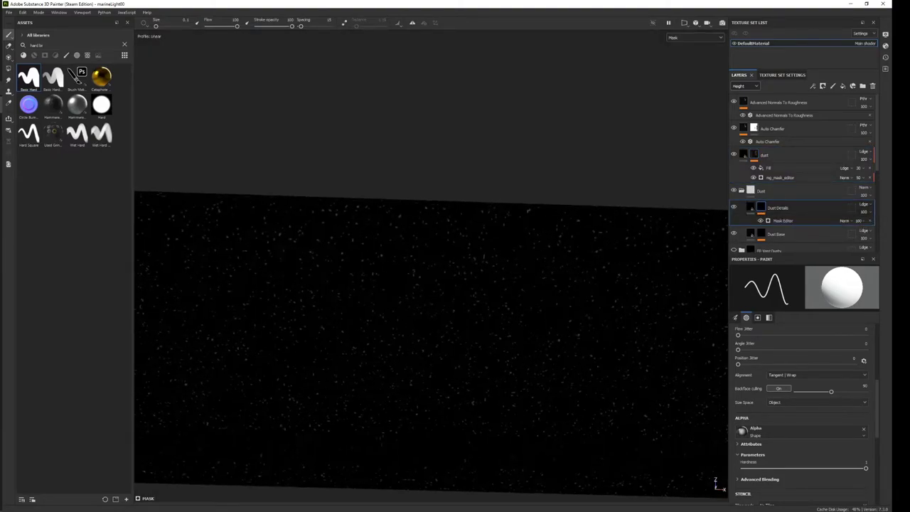
key("m")
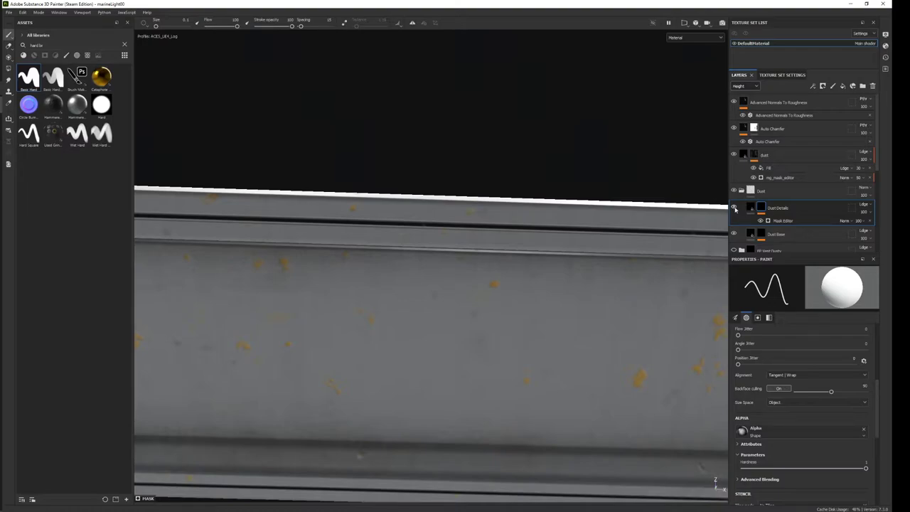
Give the Dust Details fill height 0.0234 and roughness 0.8801, then select its mask.
left_click(752, 207)
scroll(799, 444, "down", 1)
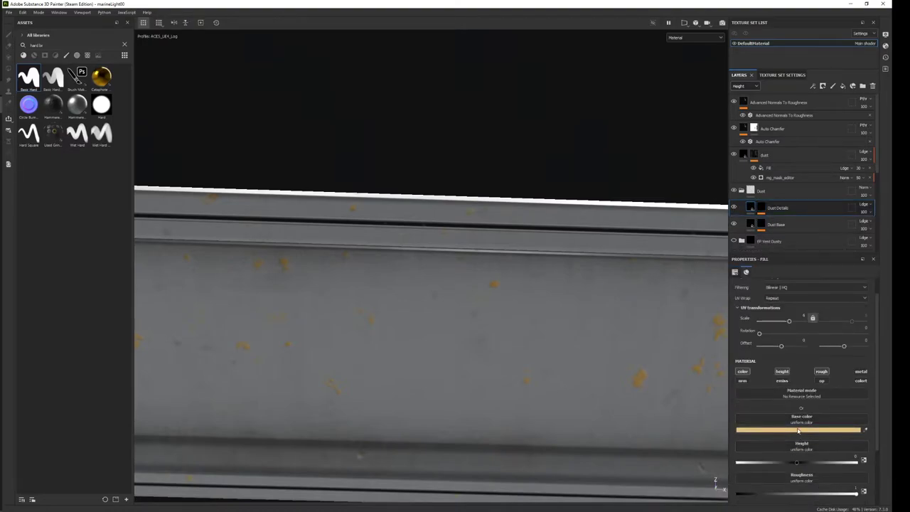
left_click(800, 429)
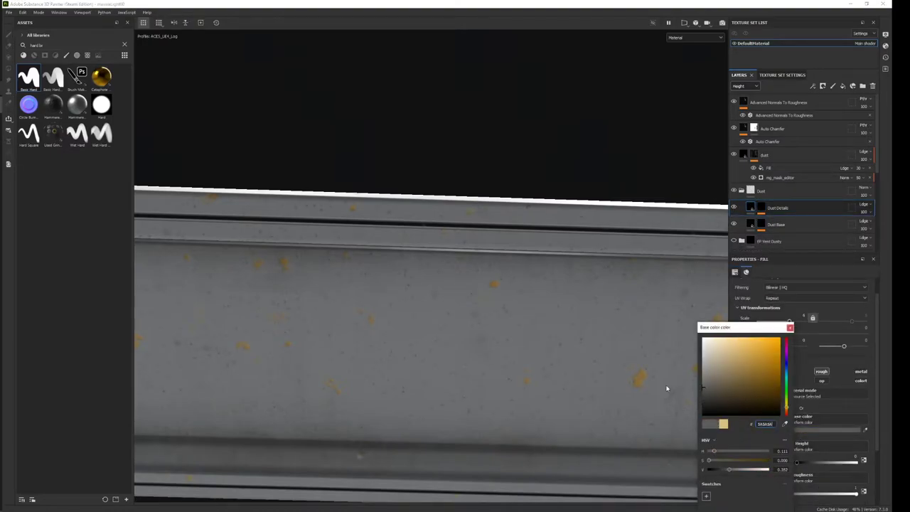
left_click(751, 208)
left_click(750, 208)
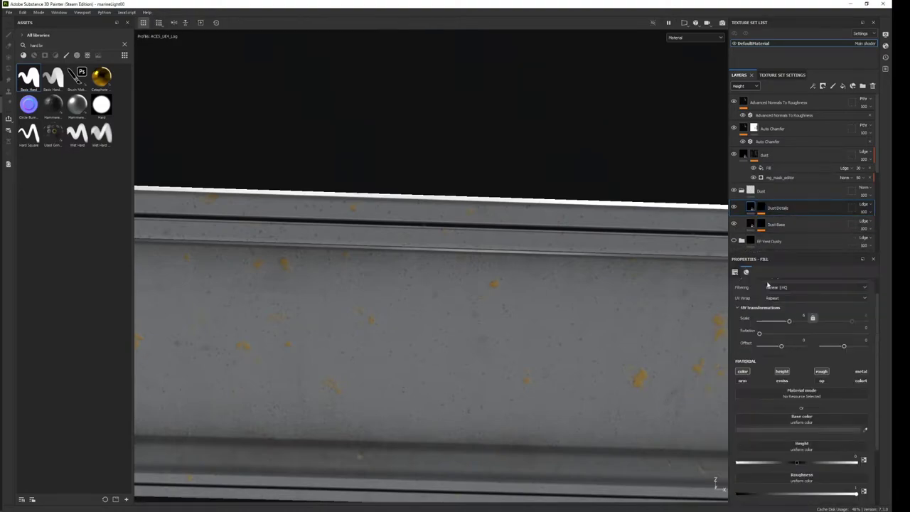
scroll(802, 389, "down", 2)
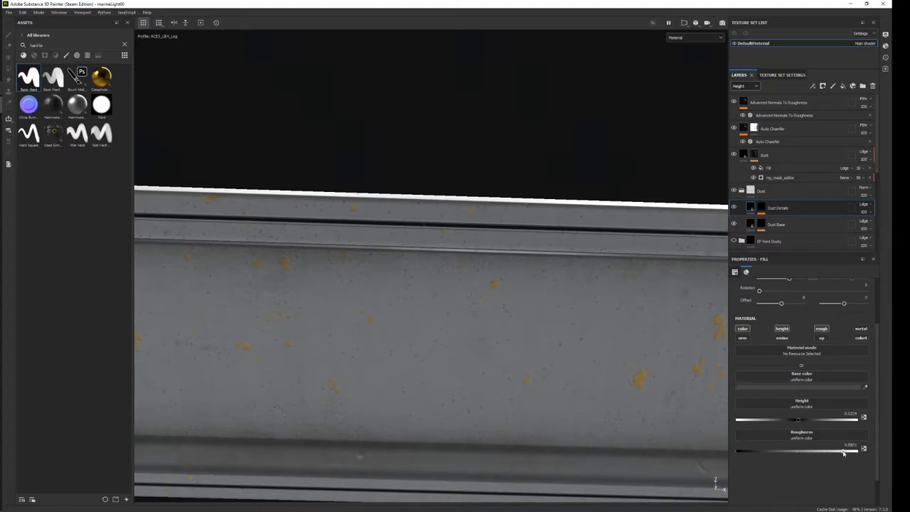
left_click(760, 208)
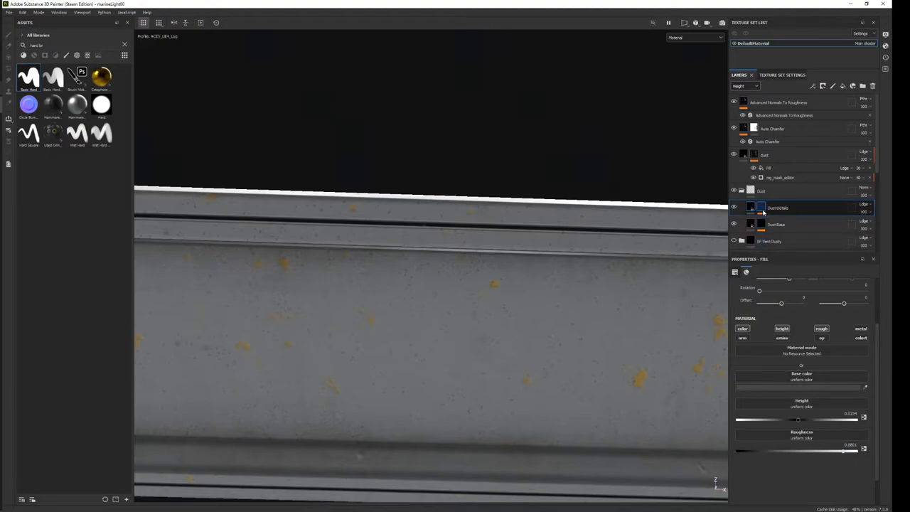
left_click(777, 221)
Set the mask generator's Texture to 0, lower Texture 2, and ambient occlusion to about 0.14.
left_click(777, 221)
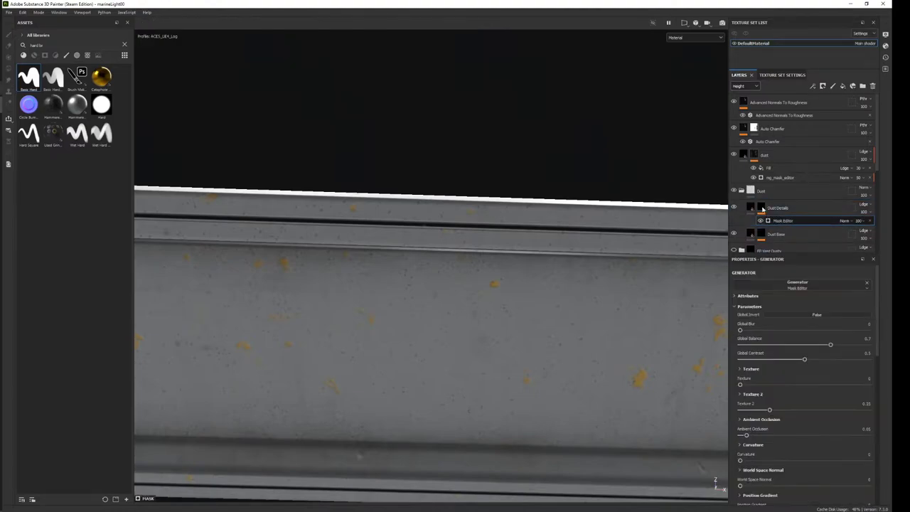
left_click(760, 208, "alt")
left_click(778, 222)
mouse_move(589, 391)
left_mouse_down("alt")
mouse_move(554, 365)
mouse_move(528, 453)
mouse_move(572, 266)
left_mouse_up("alt")
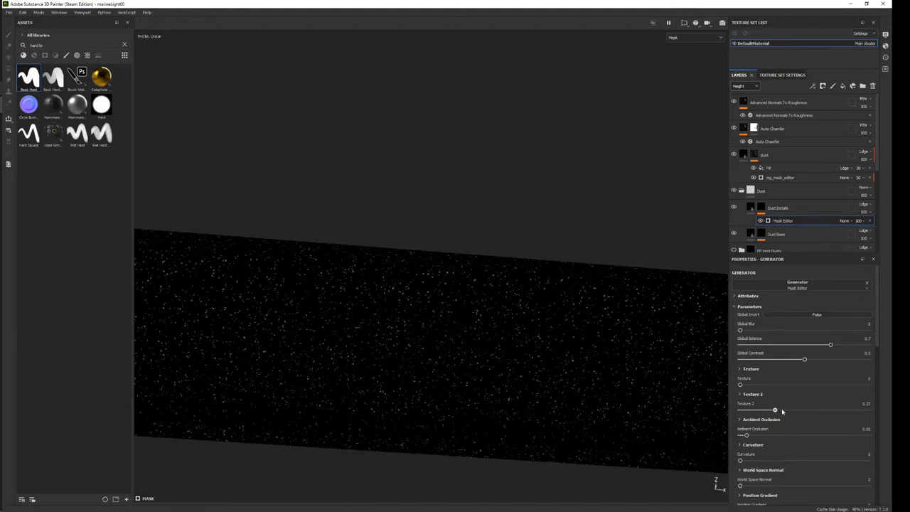
left_click_drag(775, 410, 769, 411)
mouse_move(751, 385)
left_mouse_down()
mouse_move(831, 385)
mouse_move(739, 386)
left_mouse_up()
left_click_drag(759, 436, 757, 439)
scroll(524, 352, "down", 3)
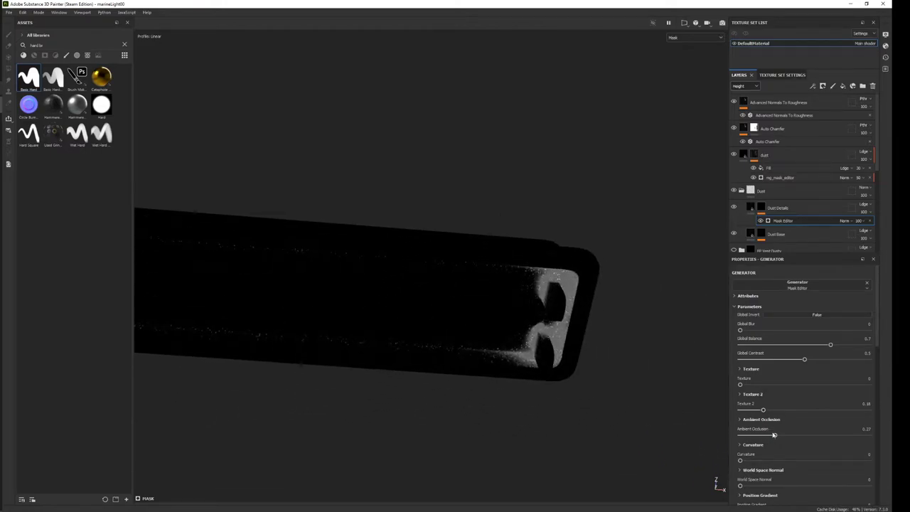
mouse_move(773, 434)
left_mouse_down()
mouse_move(757, 436)
mouse_move(743, 462)
mouse_move(768, 488)
mouse_move(731, 489)
left_mouse_up()
Expand the Position Gradient settings and keep the Top To Bottom gradient at full.
left_click(740, 470)
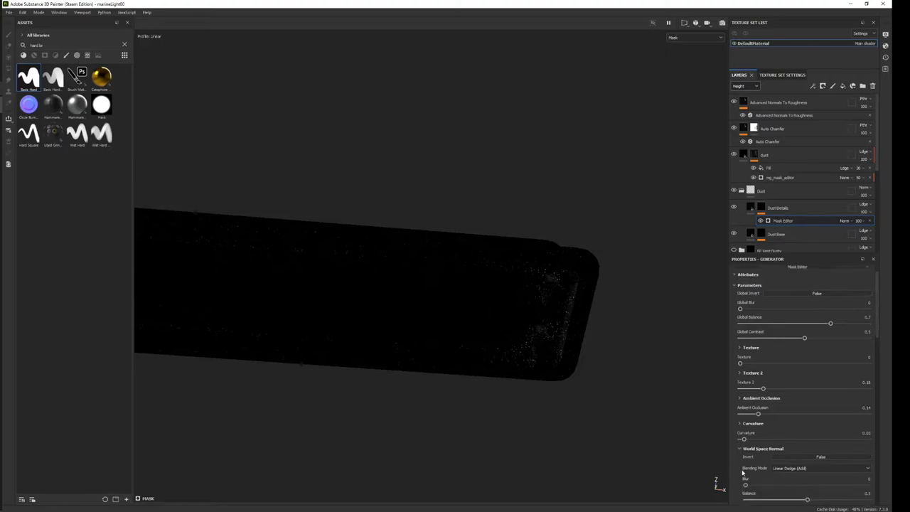
scroll(747, 462, "down", 5)
left_click(740, 344)
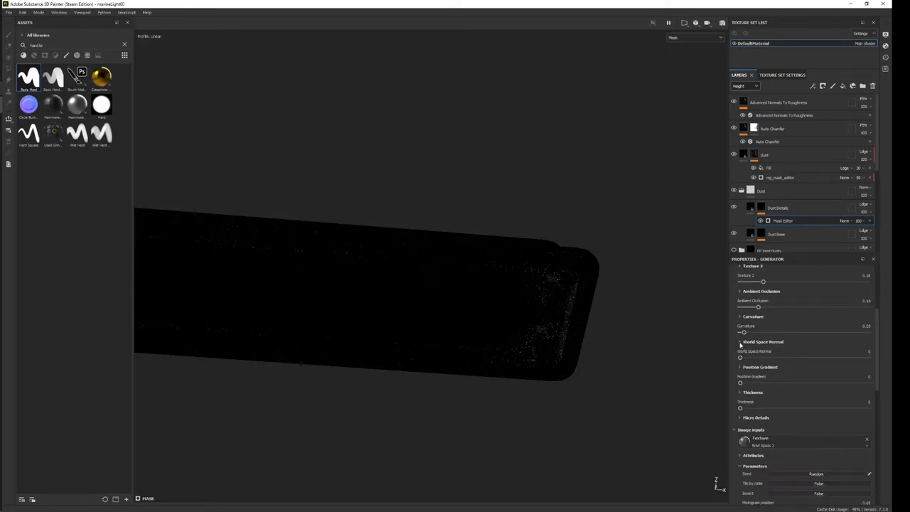
scroll(754, 426, "down", 1)
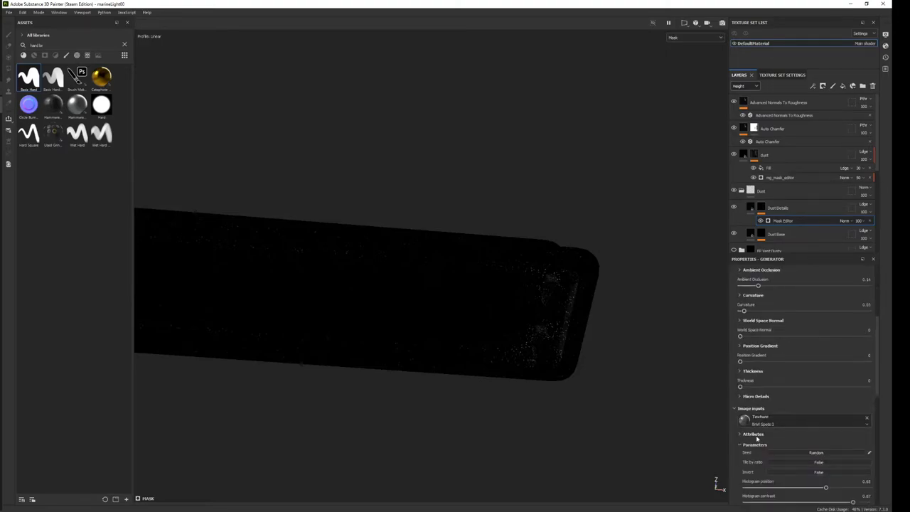
left_click(739, 346)
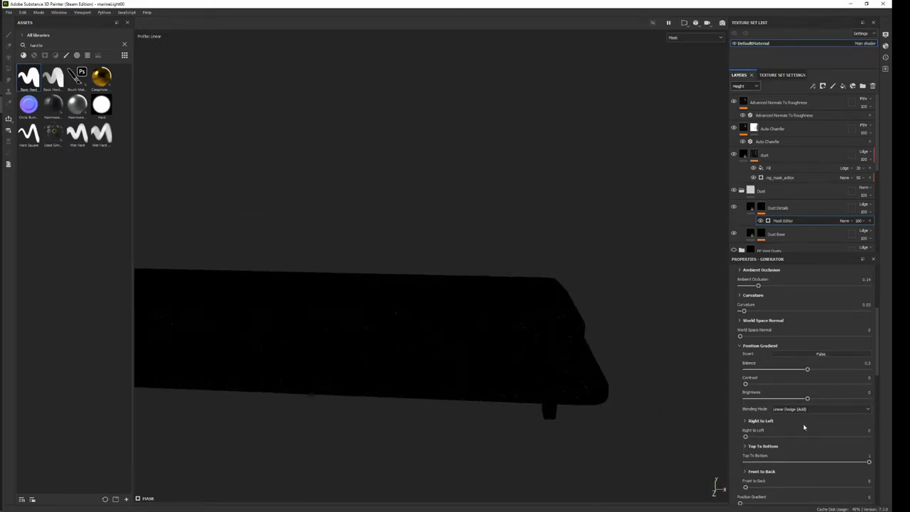
scroll(793, 436, "down", 1)
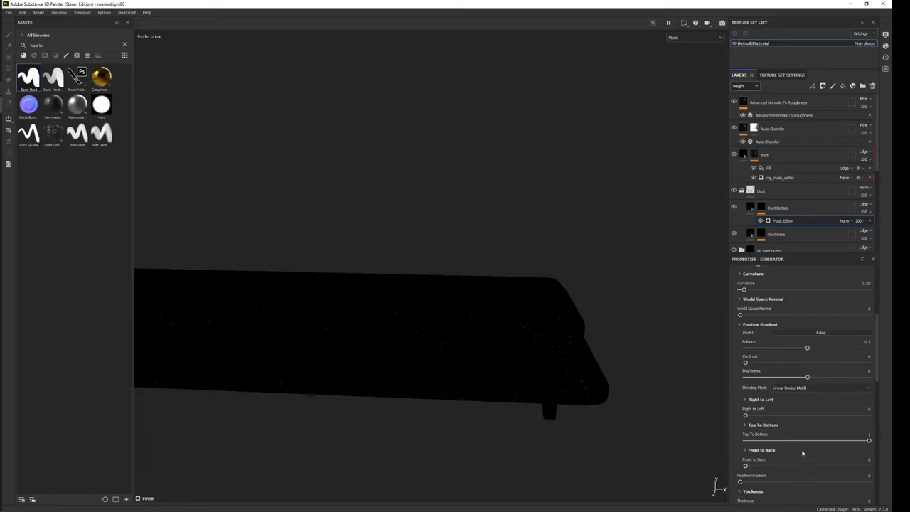
left_click(802, 440)
left_click_drag(767, 443, 891, 442)
Set the Top To Bottom gradient to Normal blending and drag its slider to 0.
left_click(745, 425)
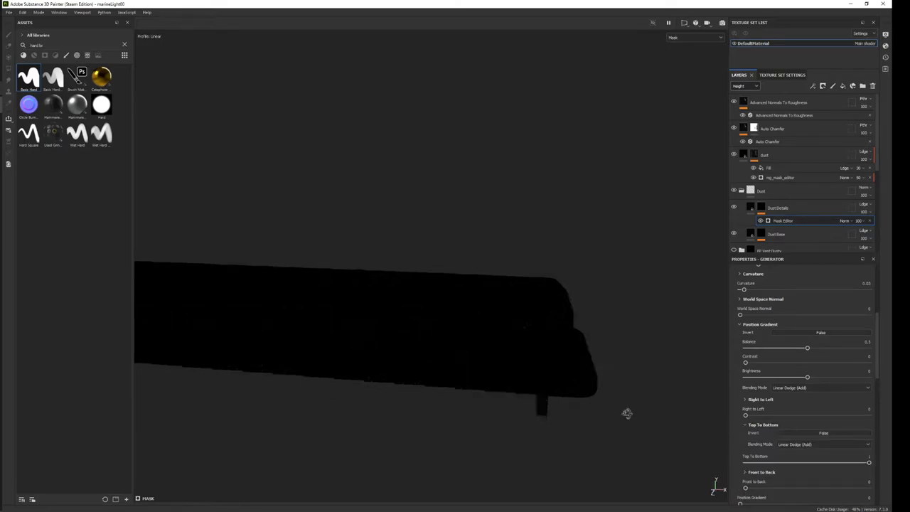
left_click_drag(627, 414, 703, 300, "alt")
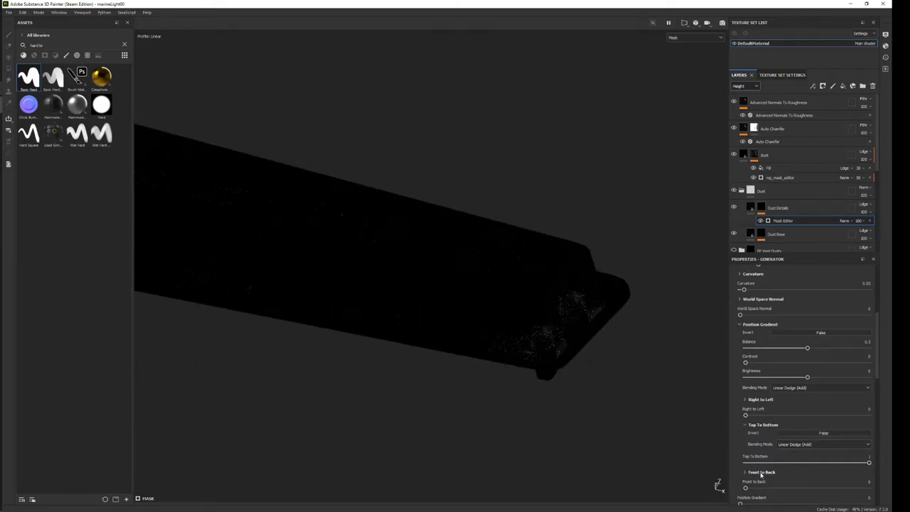
left_click(816, 433)
left_click(791, 445)
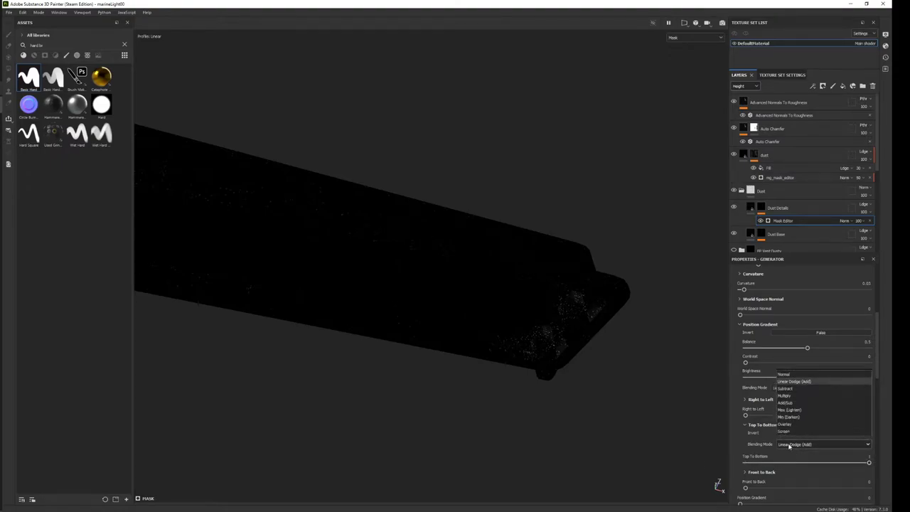
left_click(786, 372)
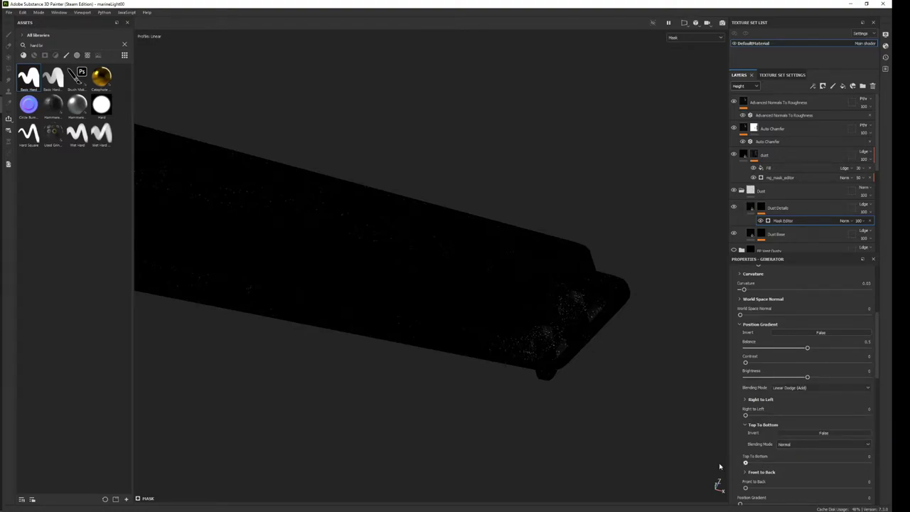
left_click_drag(771, 466, 713, 466)
scroll(809, 442, "down", 2)
scroll(809, 443, "down", 2)
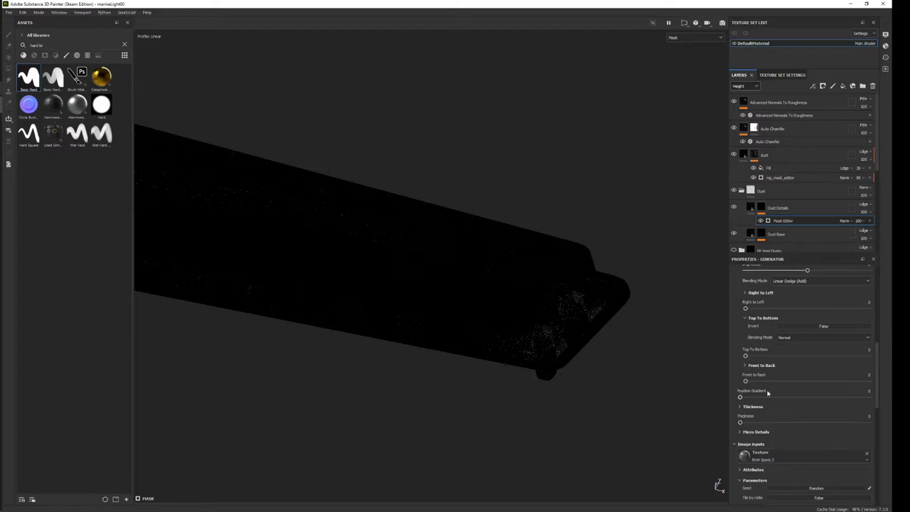
Raise the dust mask Thickness to 0.05.
left_click_drag(753, 425, 743, 427)
scroll(758, 430, "down", 2)
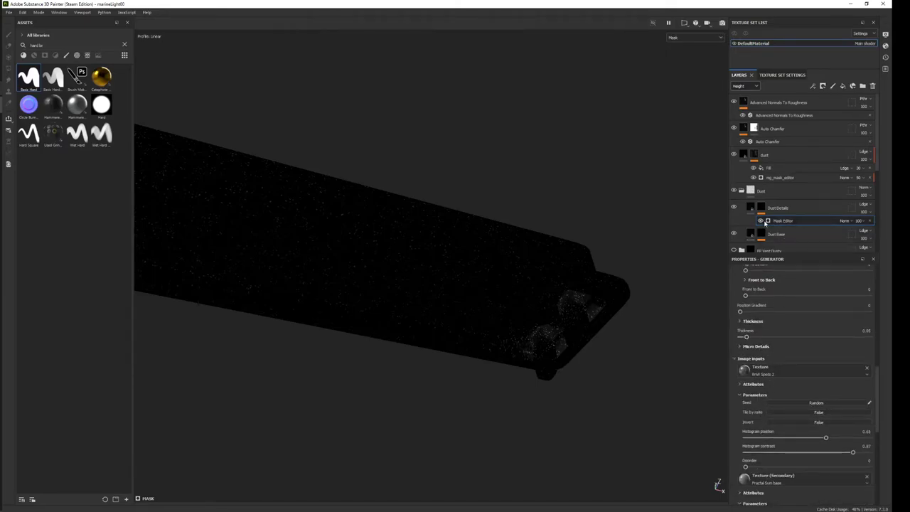
scroll(766, 221, "down", 2)
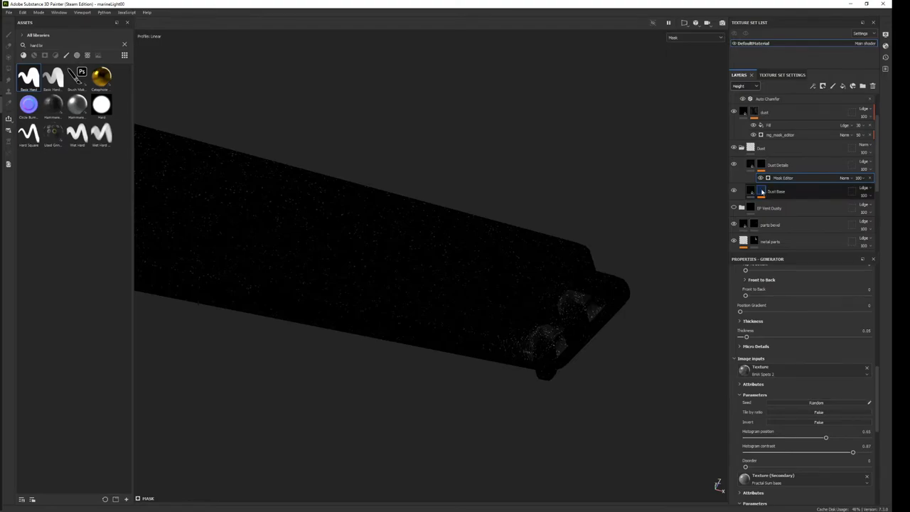
Select the Dust Base fill and pick a very dark base colour for the dust.
left_click(761, 191)
left_click(750, 191)
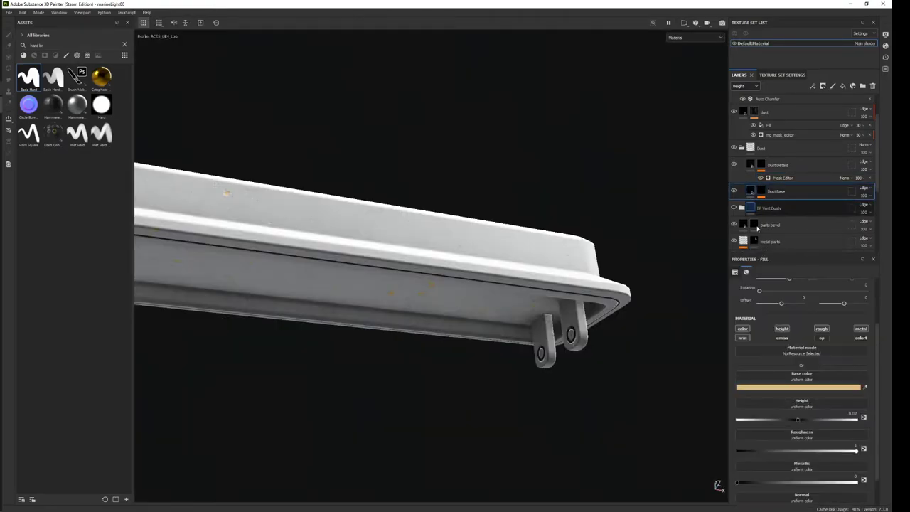
left_click(799, 387)
left_click(803, 386)
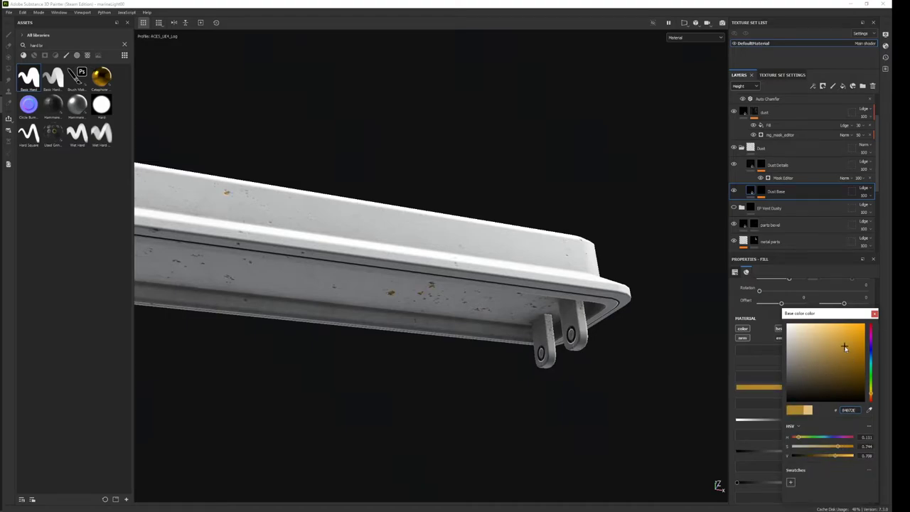
mouse_move(847, 356)
left_mouse_down()
mouse_move(849, 379)
mouse_move(870, 383)
left_mouse_up()
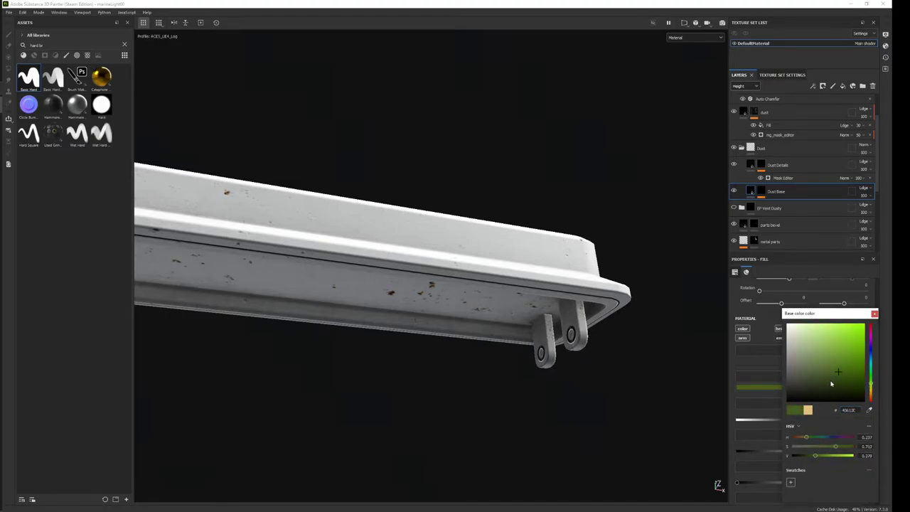
left_click(804, 387)
left_click(797, 382)
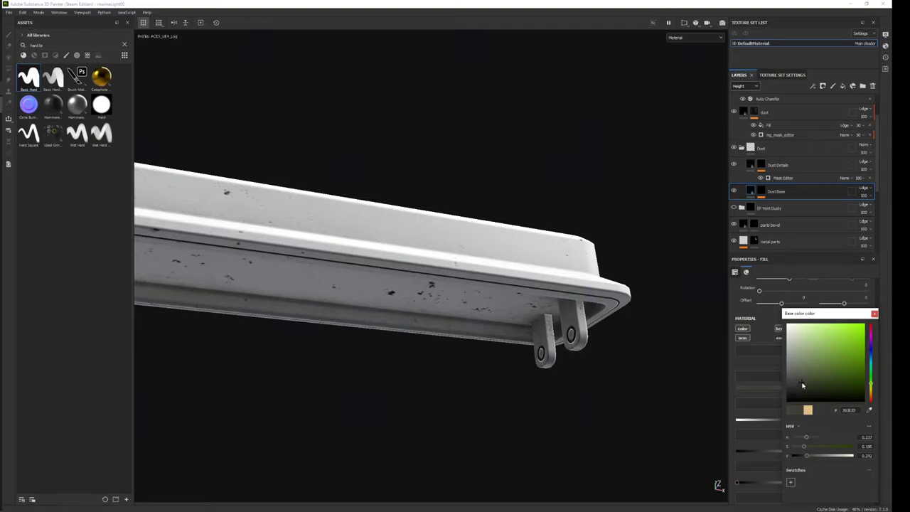
left_click_drag(872, 382, 871, 381)
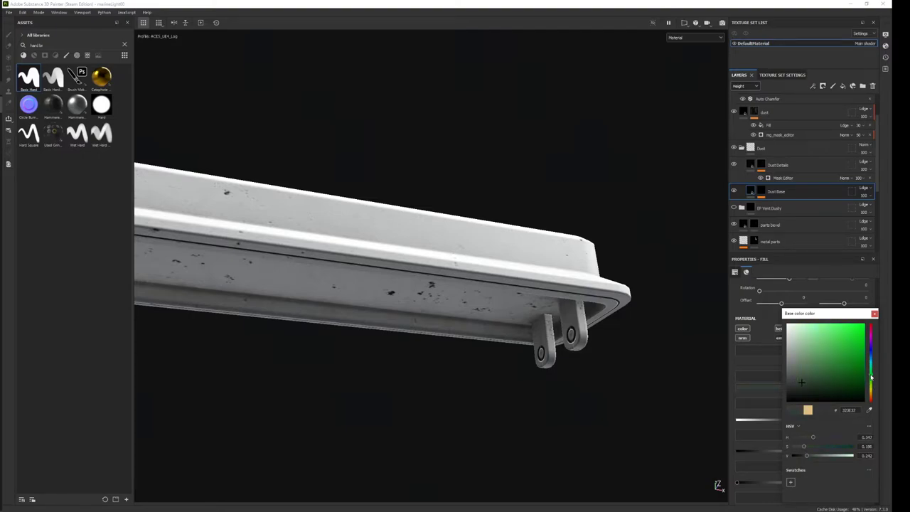
left_click_drag(800, 390, 792, 388)
Fine-tune the dust colour to a near-black, slightly warm orange shade.
mouse_move(548, 407)
left_mouse_down("alt")
mouse_move(559, 337)
mouse_move(568, 370)
left_mouse_up("alt")
left_click(791, 385)
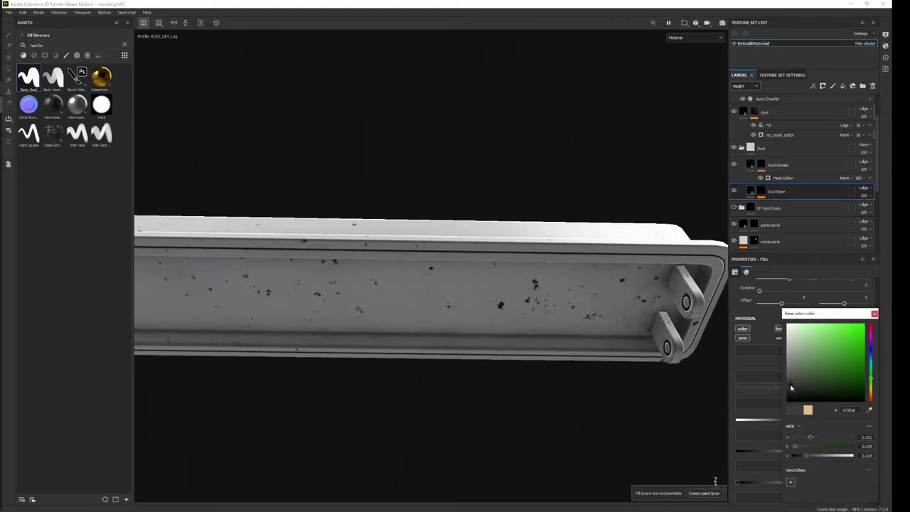
left_click(792, 385)
left_click_drag(872, 388, 871, 395)
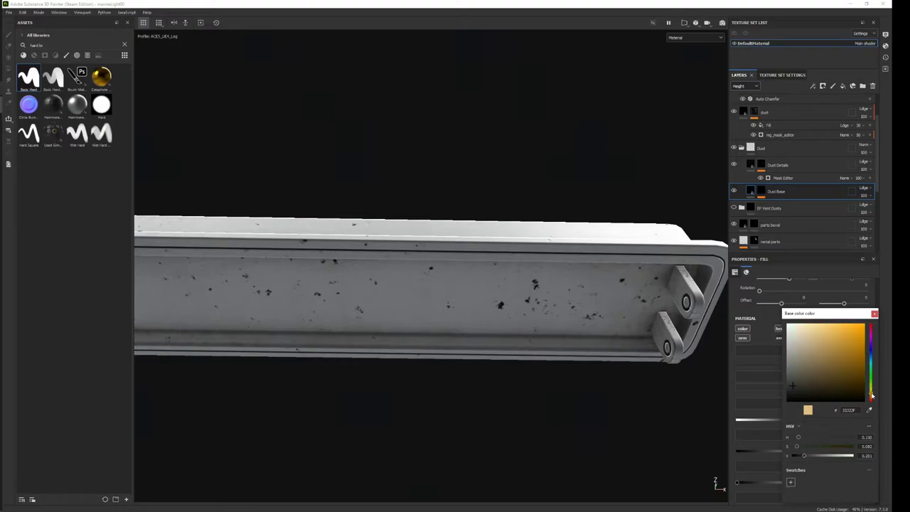
mouse_move(519, 354)
left_mouse_down("alt")
mouse_move(494, 415)
mouse_move(454, 439)
mouse_move(460, 422)
left_mouse_up("alt")
left_click_drag(472, 380, 693, 235, "alt")
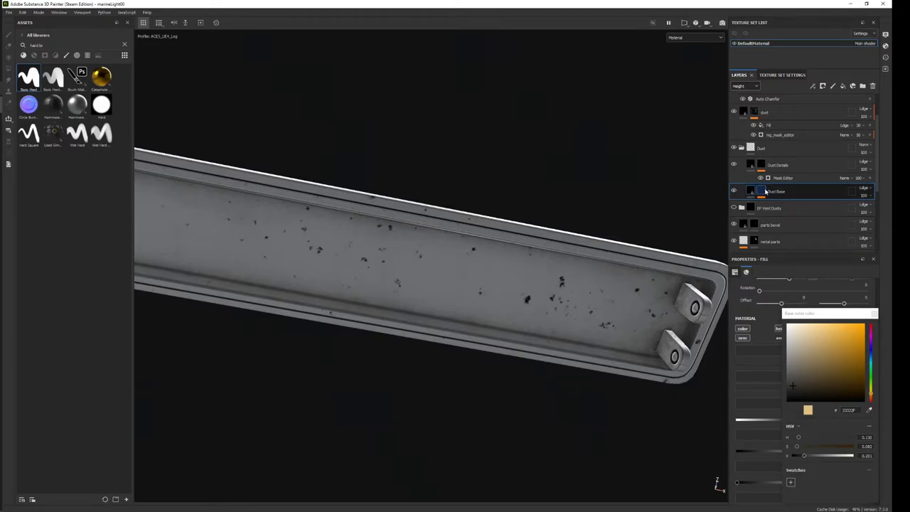
left_click(762, 192, "alt")
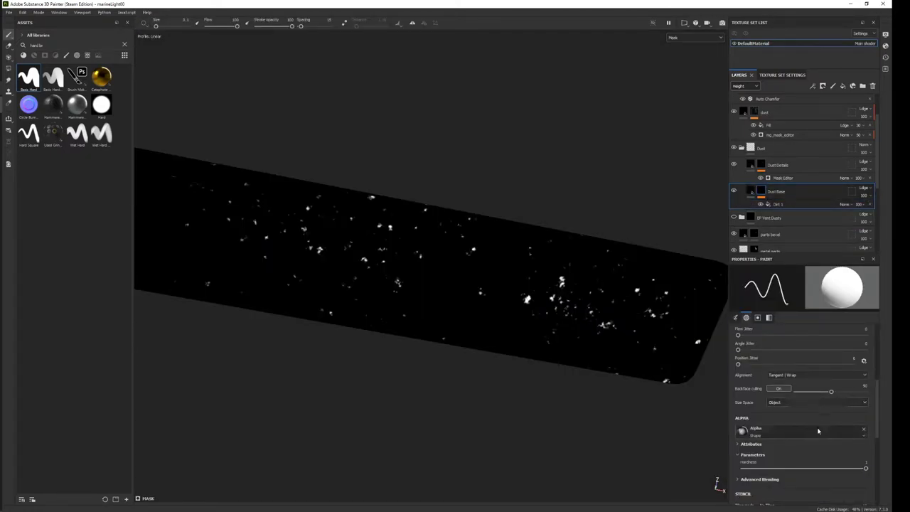
Reseed the Dirt 1 mask fill twice and nudge its UV Scale up for finer specks.
left_click(788, 204)
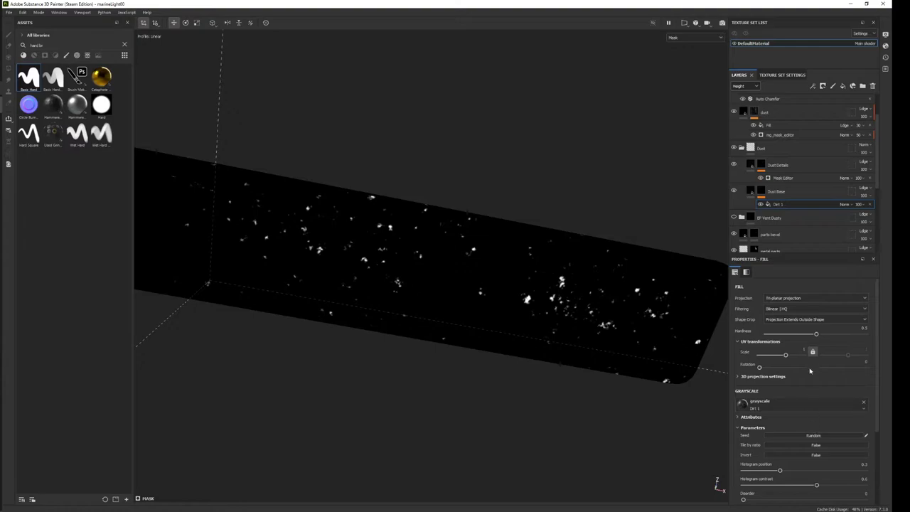
left_click(797, 434)
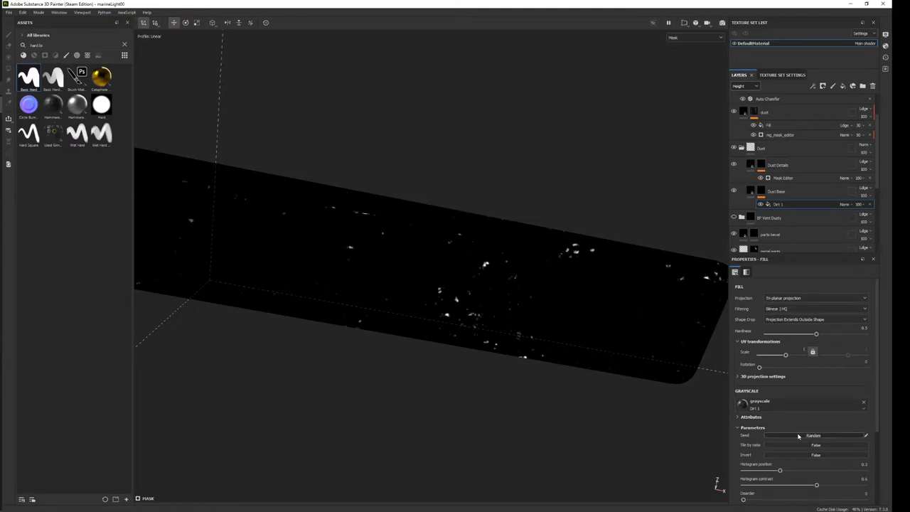
left_click(798, 434)
left_click_drag(822, 350, 824, 349)
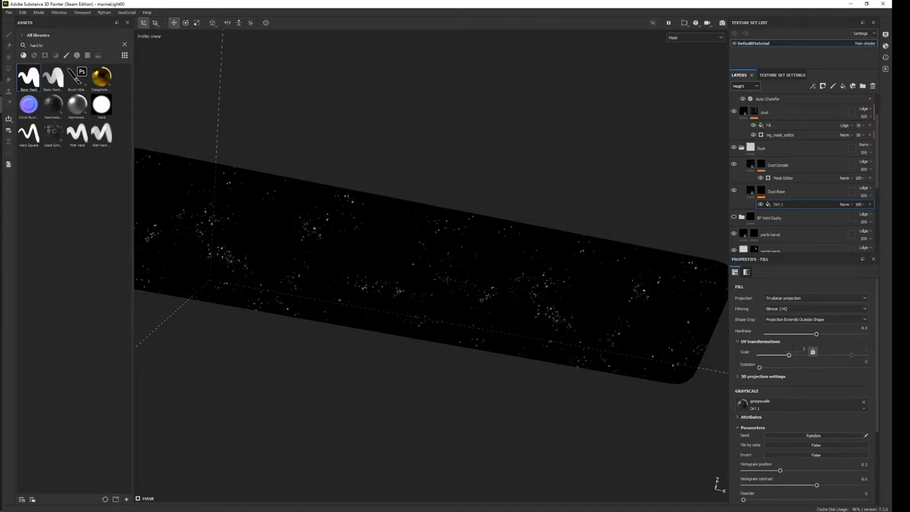
left_click_drag(583, 360, 654, 362, "alt")
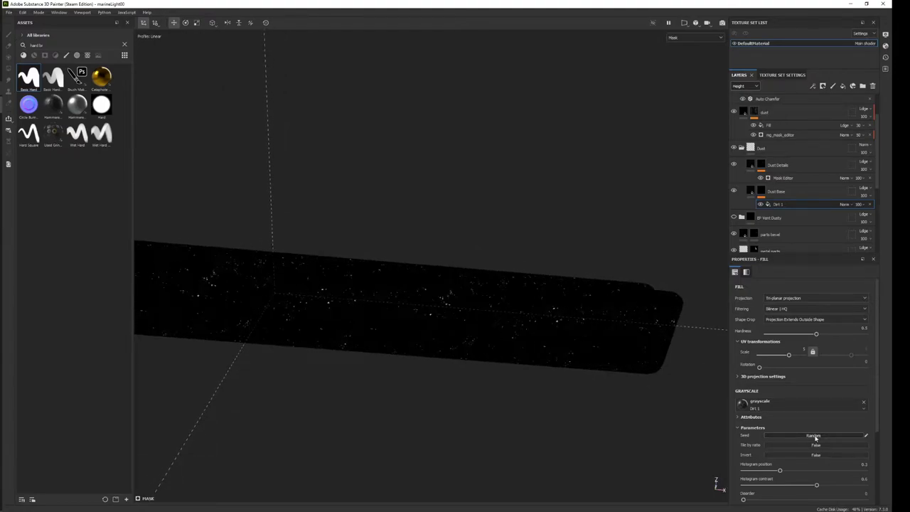
mouse_move(540, 384)
left_mouse_down("alt")
mouse_move(558, 385)
mouse_move(603, 333)
mouse_move(604, 390)
mouse_move(585, 291)
mouse_move(640, 204)
left_mouse_up("alt")
key("m")
key("Delete")
Turn off the height channel on the Dust Details fill and inspect the beam.
left_click(778, 167)
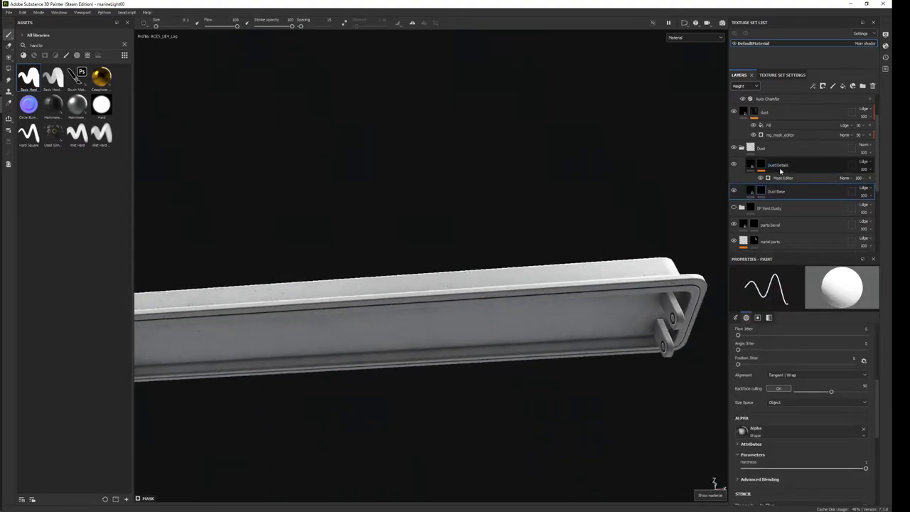
left_click_drag(583, 398, 544, 442, "alt")
right_click_drag(544, 442, 569, 426, "alt")
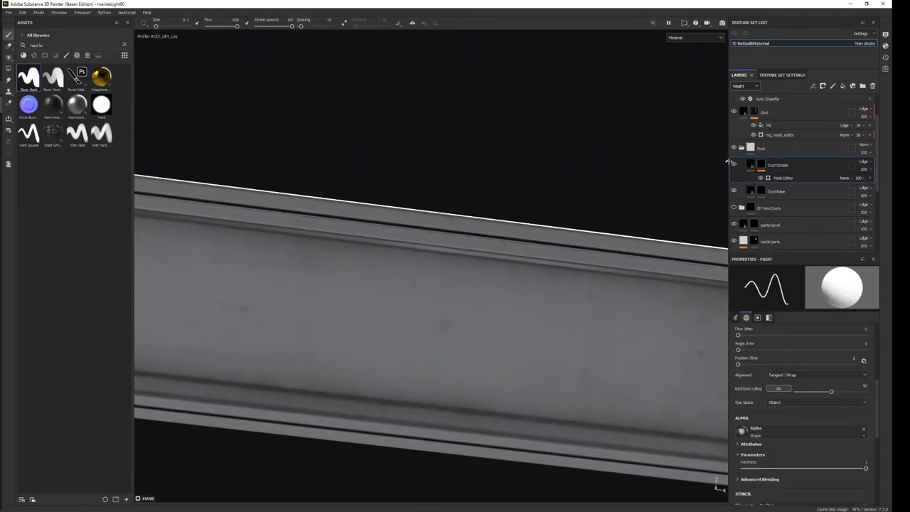
mouse_move(501, 247)
left_mouse_down("alt")
mouse_move(466, 463)
mouse_move(578, 371)
mouse_move(487, 321)
left_mouse_up("alt")
left_click(774, 177)
key("Delete")
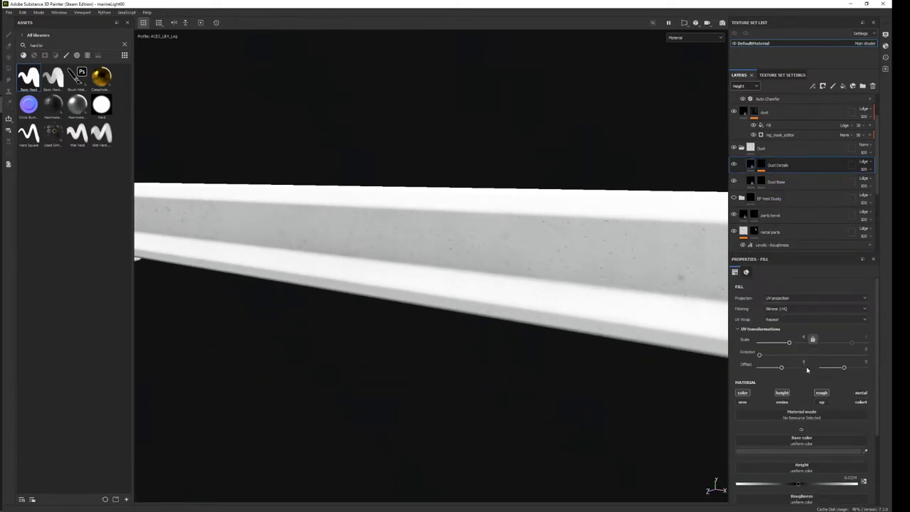
left_click(781, 393)
mouse_move(646, 345)
left_mouse_down("alt")
mouse_move(520, 321)
mouse_move(467, 335)
left_mouse_up("alt")
mouse_move(467, 335)
right_mouse_down("alt")
mouse_move(545, 341)
mouse_move(542, 319)
right_mouse_up("alt")
left_click_drag(542, 319, 524, 290, "alt")
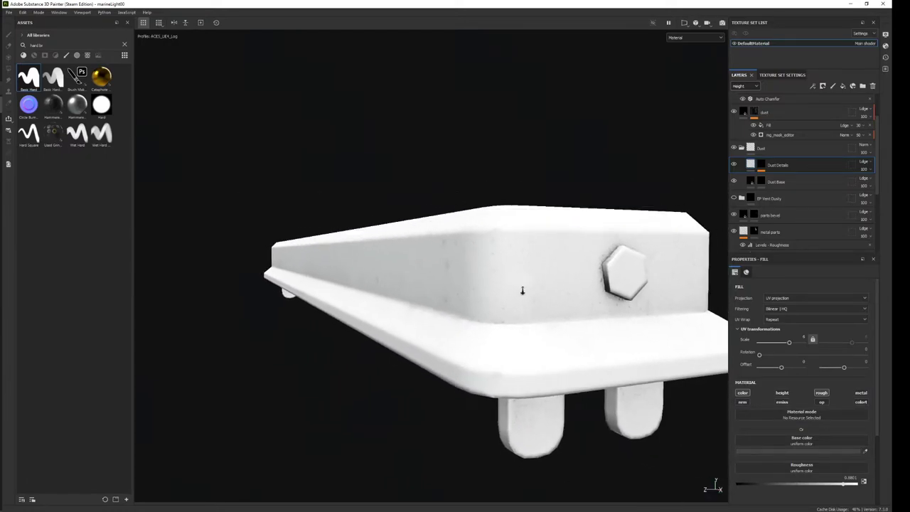
middle_click_drag(524, 291, 524, 315, "alt")
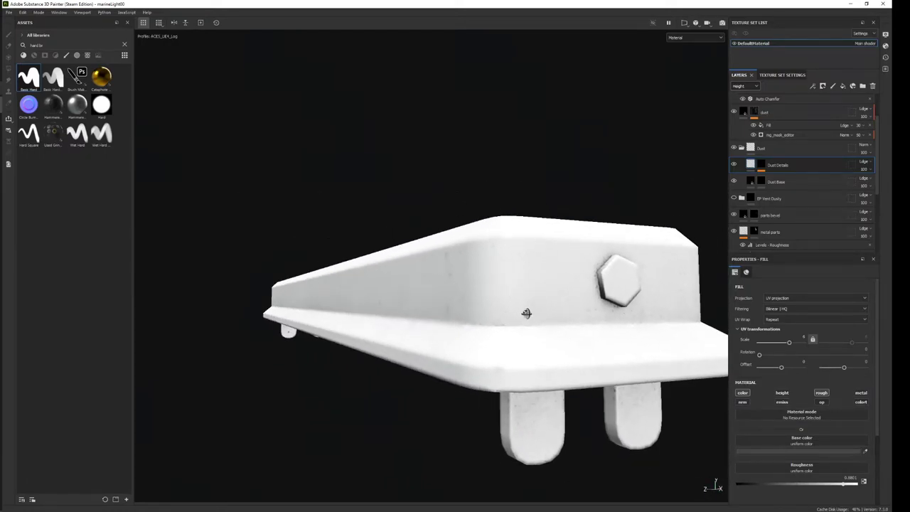
left_click_drag(526, 313, 575, 264, "alt")
Show the Dust Details mask and bring up its mask generator settings.
left_click(761, 166)
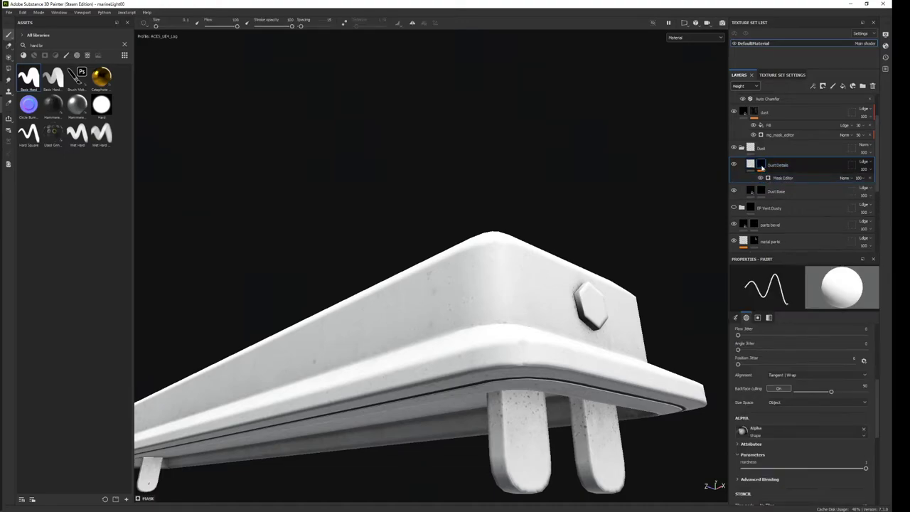
left_click(761, 166, "alt")
left_click(782, 177)
scroll(782, 421, "down", 2)
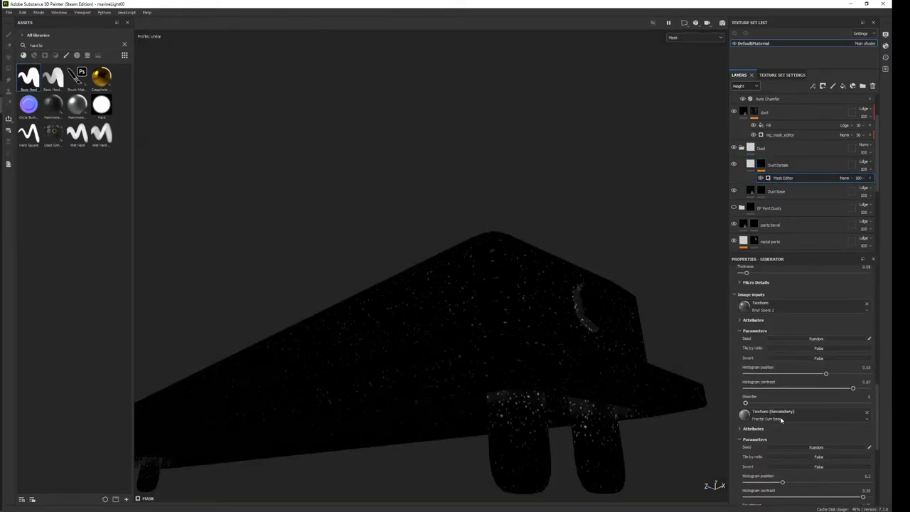
scroll(760, 373, "up", 2)
scroll(761, 372, "up", 2)
scroll(767, 368, "up", 3)
scroll(766, 368, "up", 2)
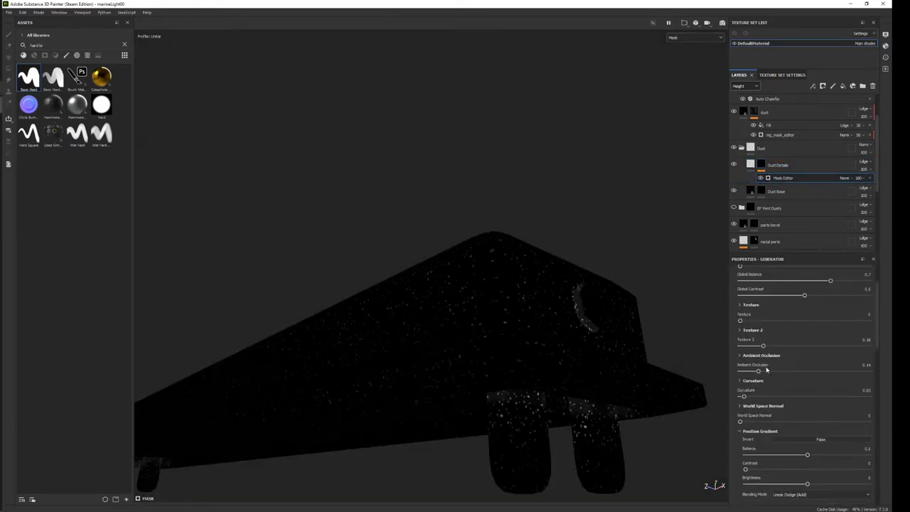
scroll(764, 370, "up", 2)
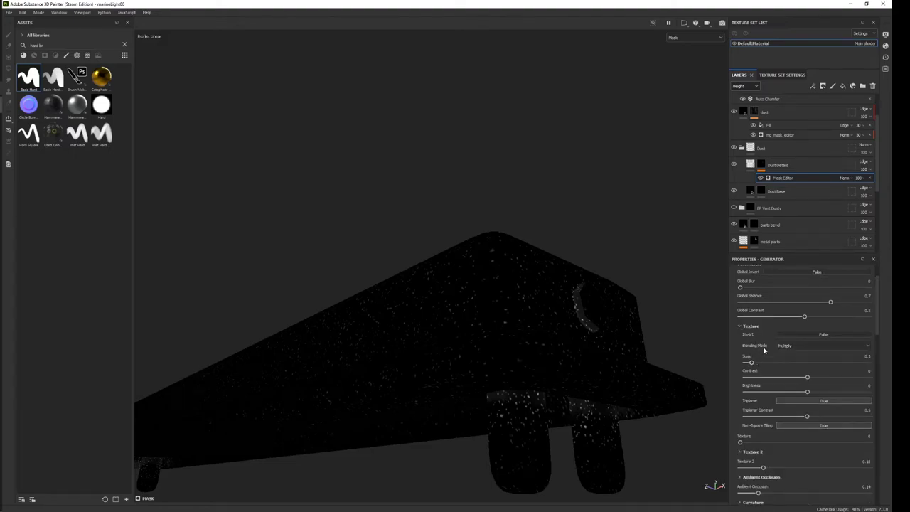
scroll(802, 346, "down", 2)
scroll(788, 355, "down", 3)
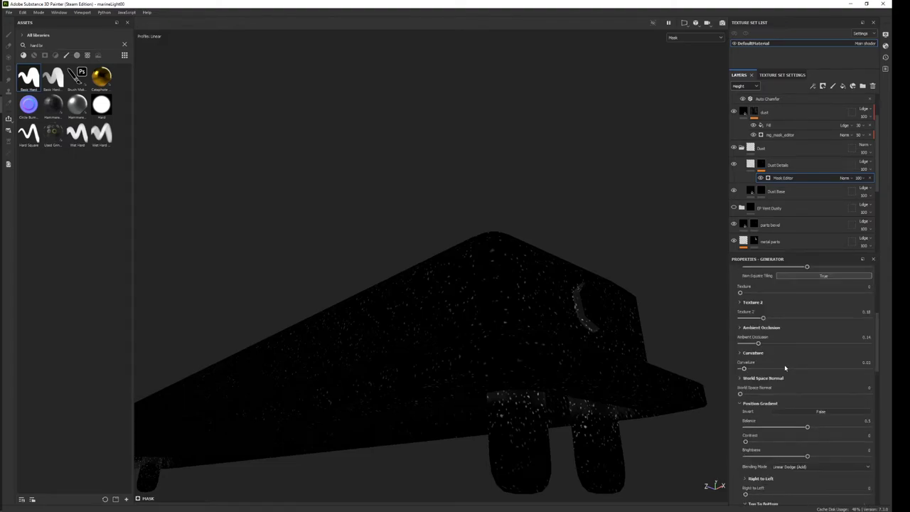
scroll(784, 364, "down", 3)
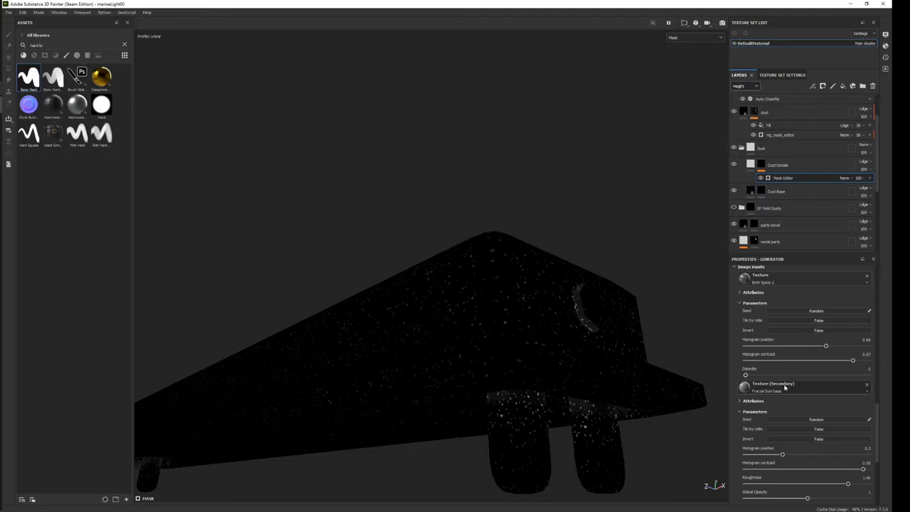
scroll(785, 387, "up", 2)
scroll(775, 389, "up", 3)
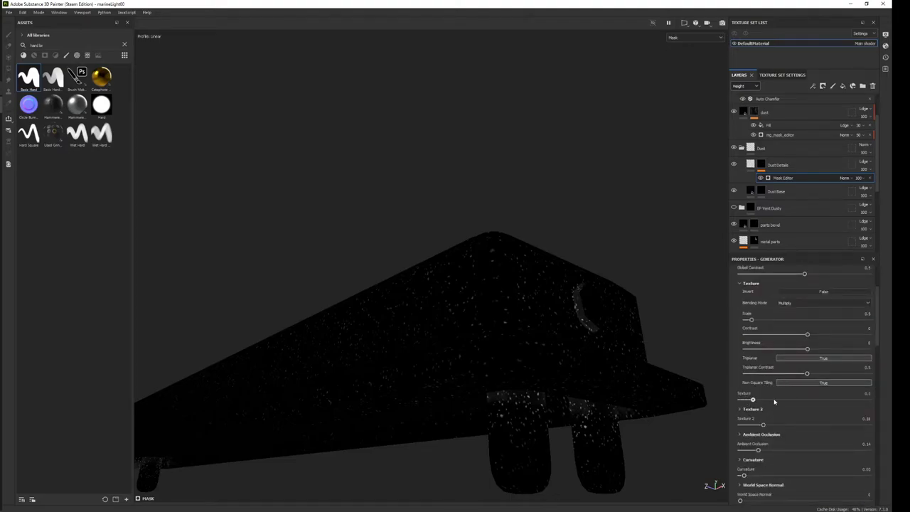
Set the generator Texture to 1, Contrast to -0.47 and Brightness to -0.07.
left_click_drag(774, 401, 864, 400)
left_click_drag(803, 402, 833, 399)
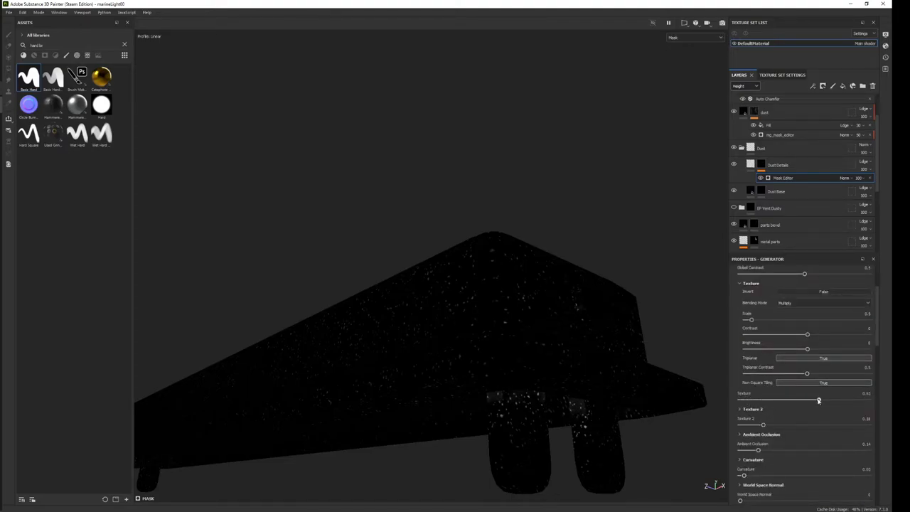
left_click_drag(806, 335, 780, 344)
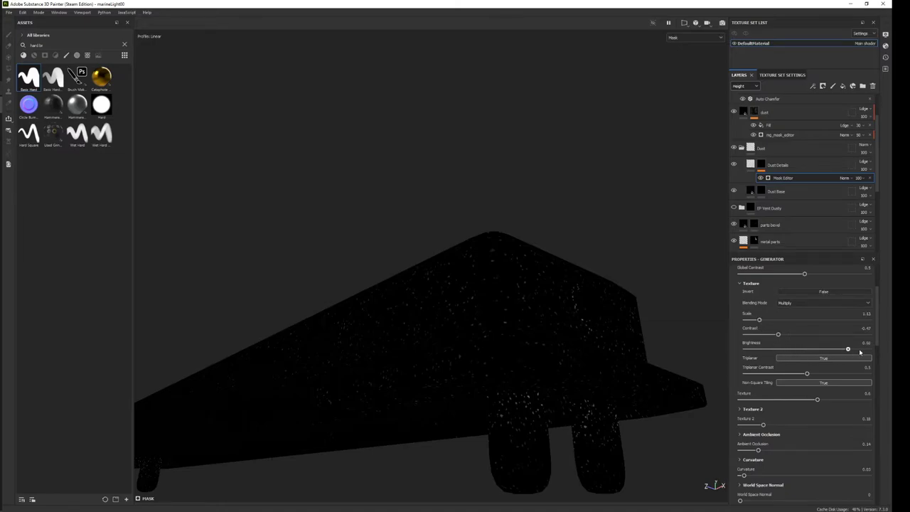
left_click_drag(848, 349, 802, 349)
mouse_move(502, 102)
left_mouse_down("alt")
mouse_move(467, 380)
mouse_move(514, 303)
mouse_move(469, 320)
left_mouse_up("alt")
key("m")
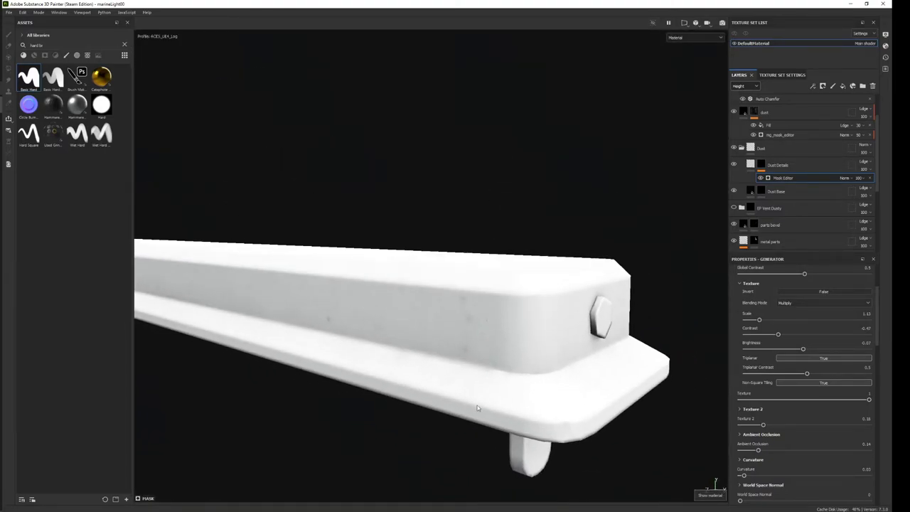
Check the Dust Details colour channel while cycling viewport channels with C.
left_click(768, 164)
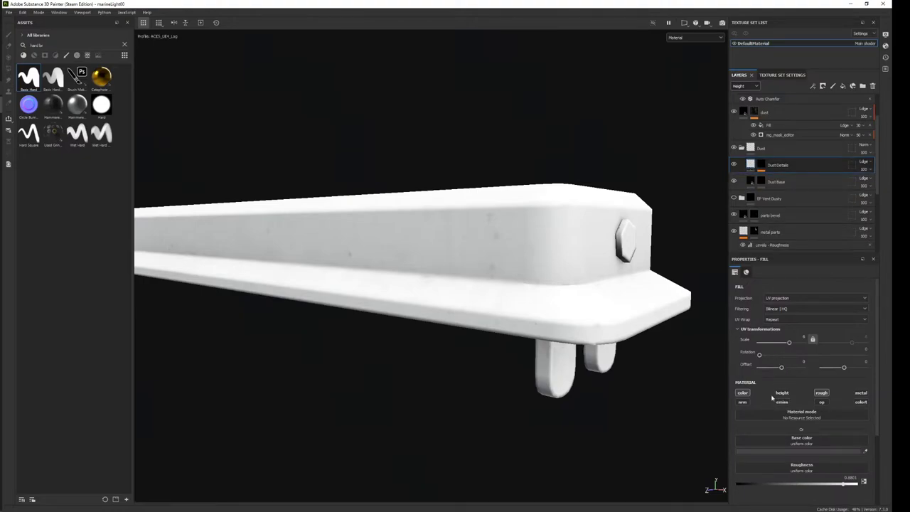
left_click(744, 392)
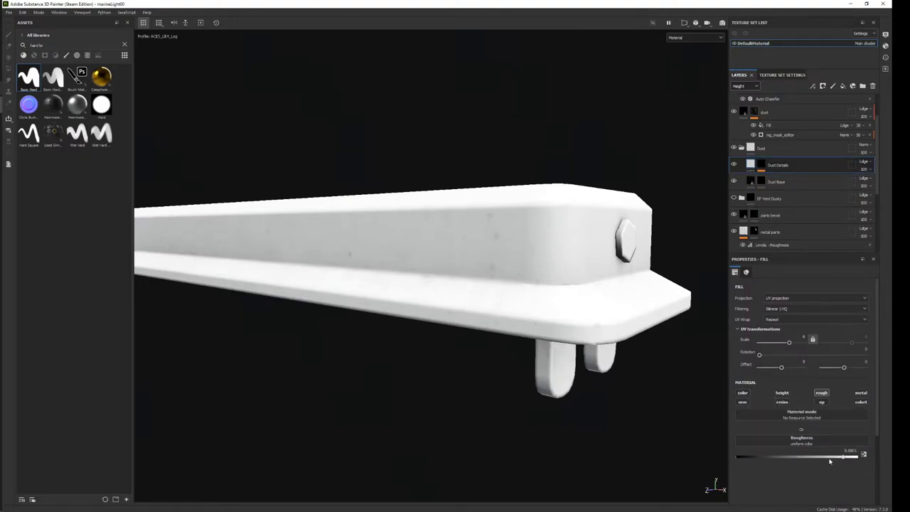
key("c")
key("c")
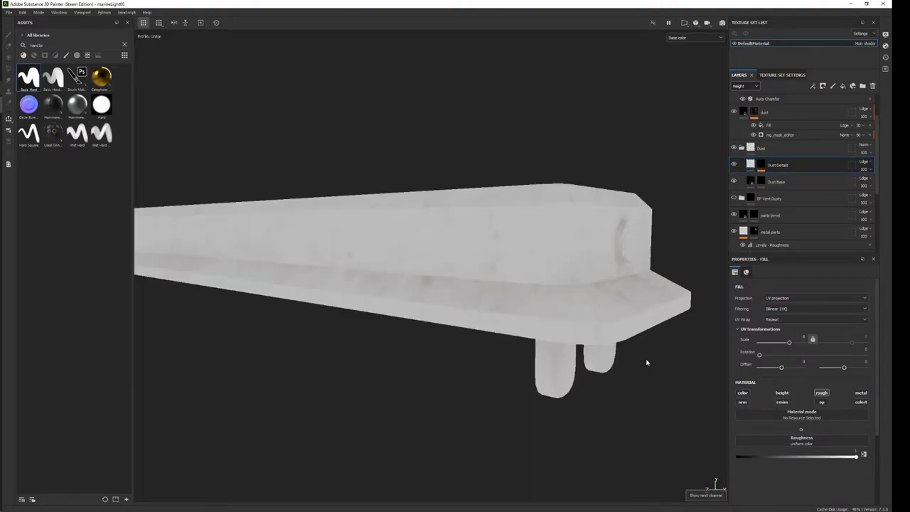
key("c")
key("c")
scroll(636, 358, "up", 2)
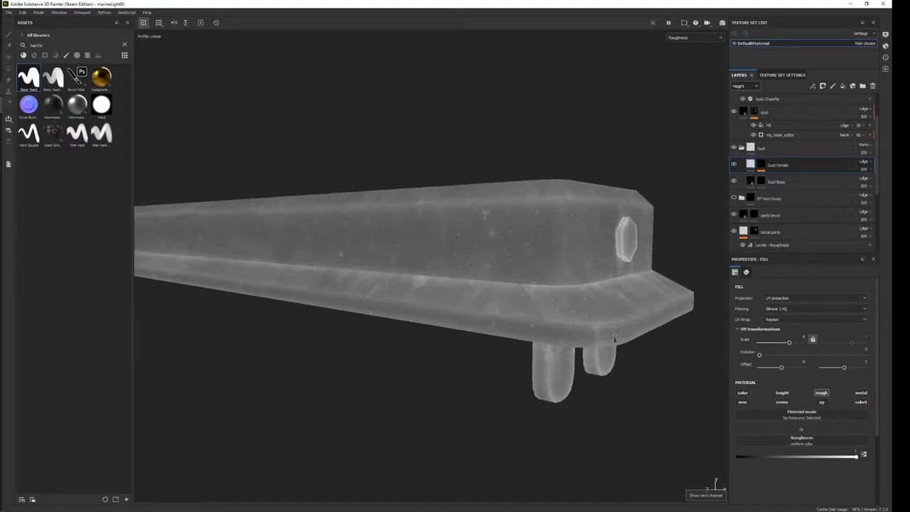
left_click(743, 392)
key("m")
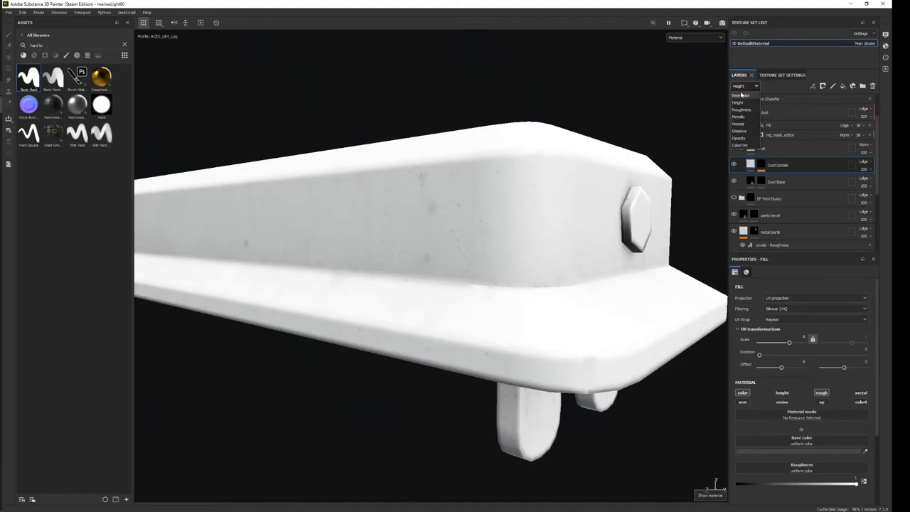
Set Dust Details to Multiply blending at 44 opacity.
left_click(862, 168)
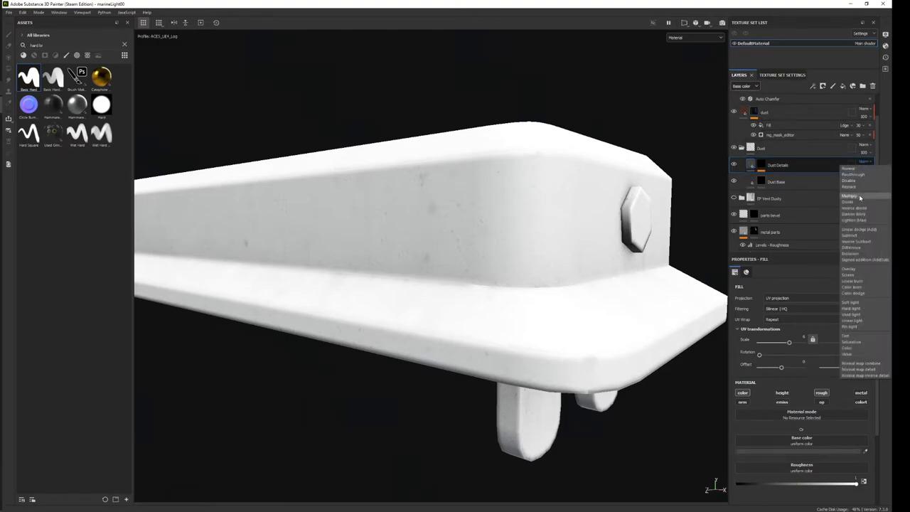
left_click(864, 197)
left_click(866, 184)
left_click_drag(870, 184, 857, 184)
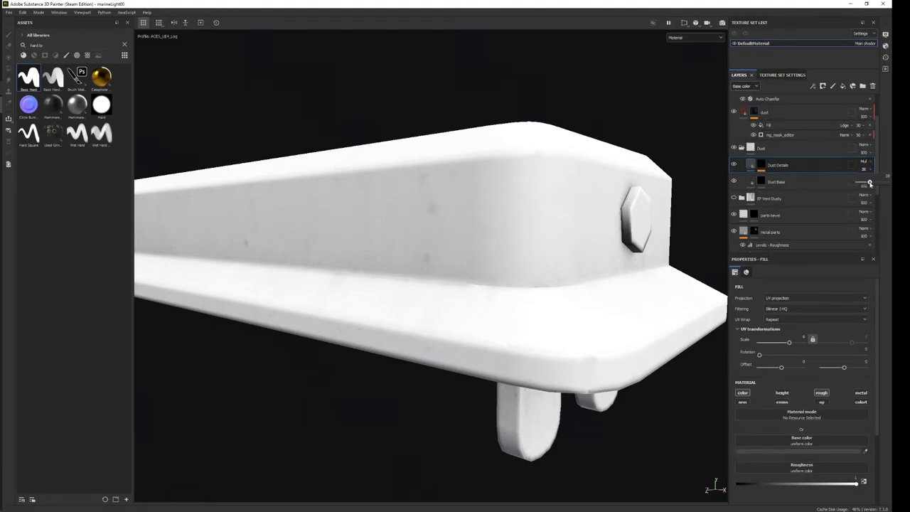
left_click_drag(540, 285, 418, 299, "alt")
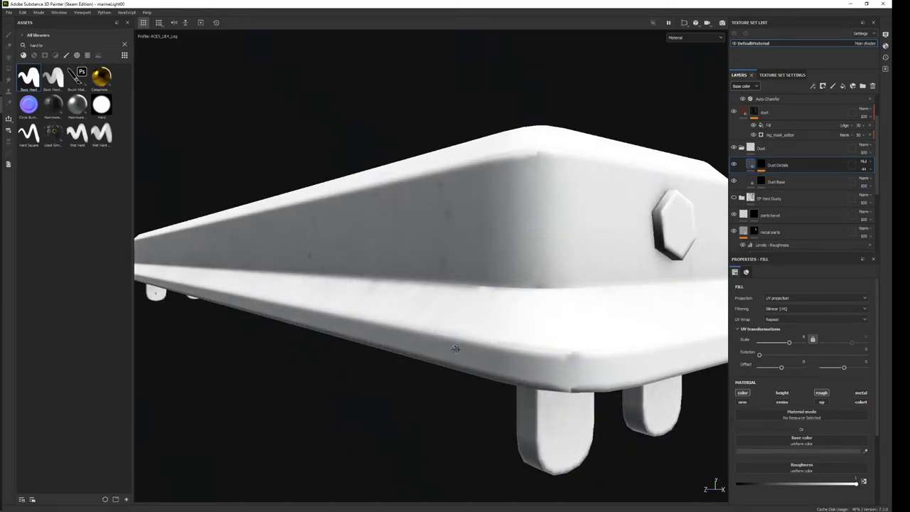
mouse_move(455, 347)
left_mouse_down("alt")
mouse_move(533, 169)
mouse_move(451, 403)
mouse_move(372, 372)
mouse_move(406, 260)
mouse_move(166, 315)
mouse_move(235, 299)
left_mouse_up("alt")
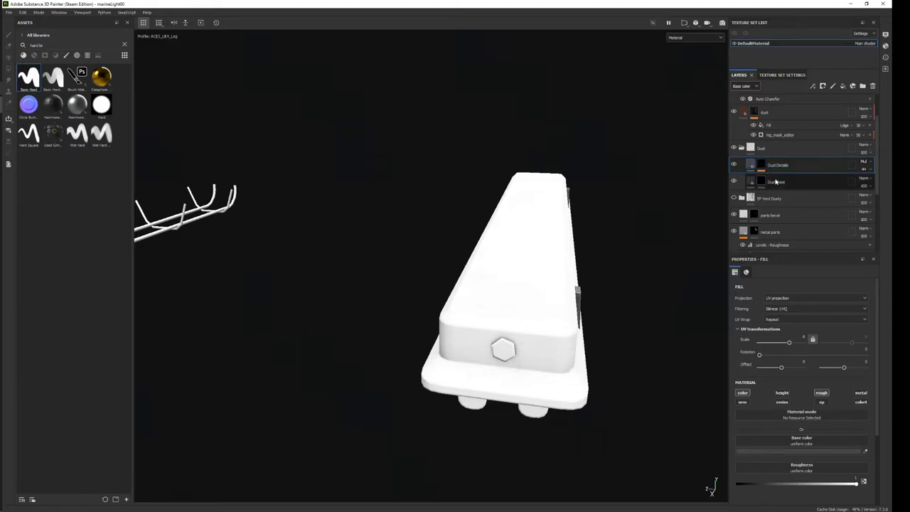
Delete the Dust Base layer and move the dust layer into the Dust folder.
left_click(775, 182)
left_click(761, 165, "alt")
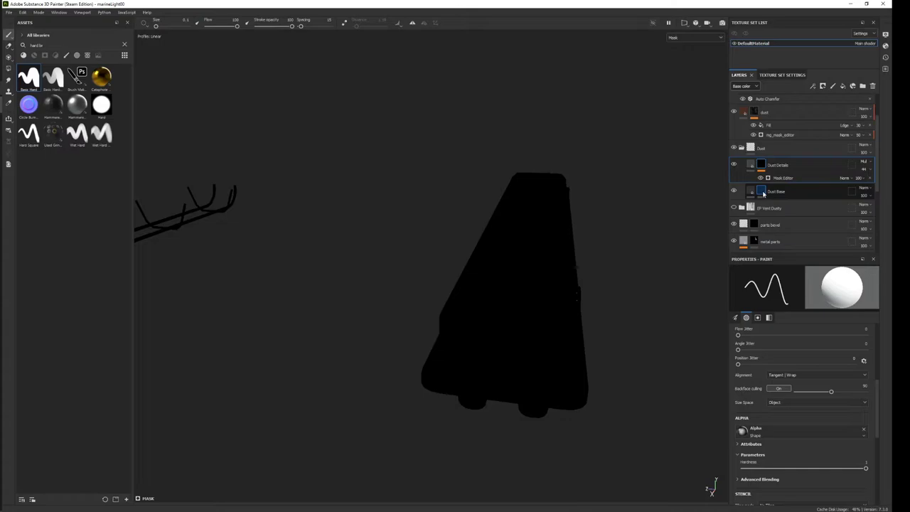
left_click(763, 193)
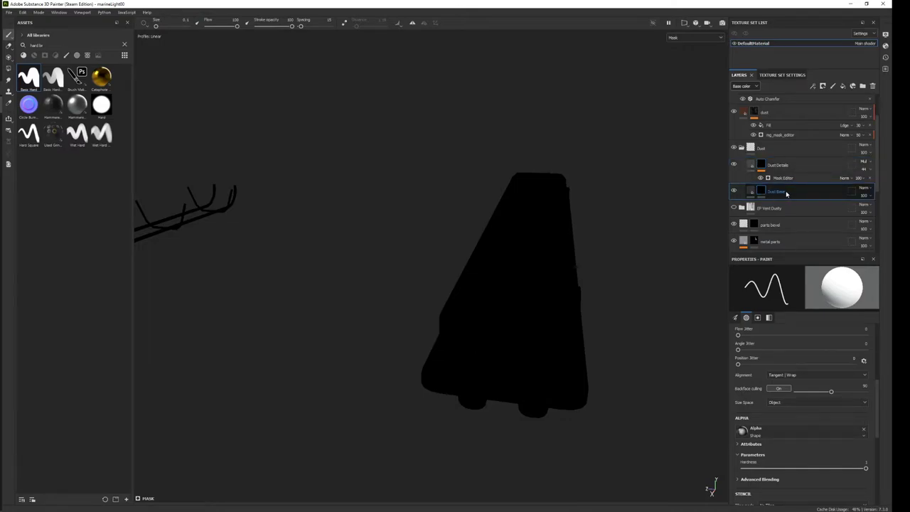
key("Delete")
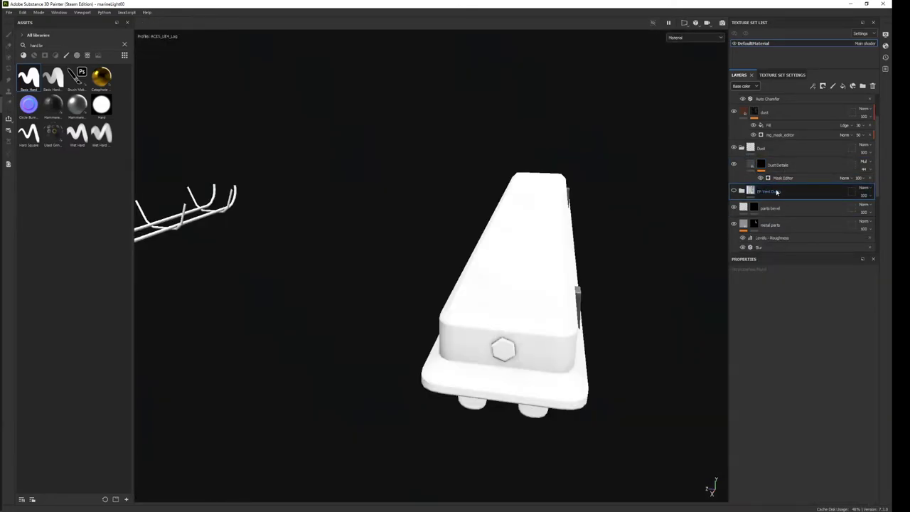
left_click_drag(764, 112, 781, 157)
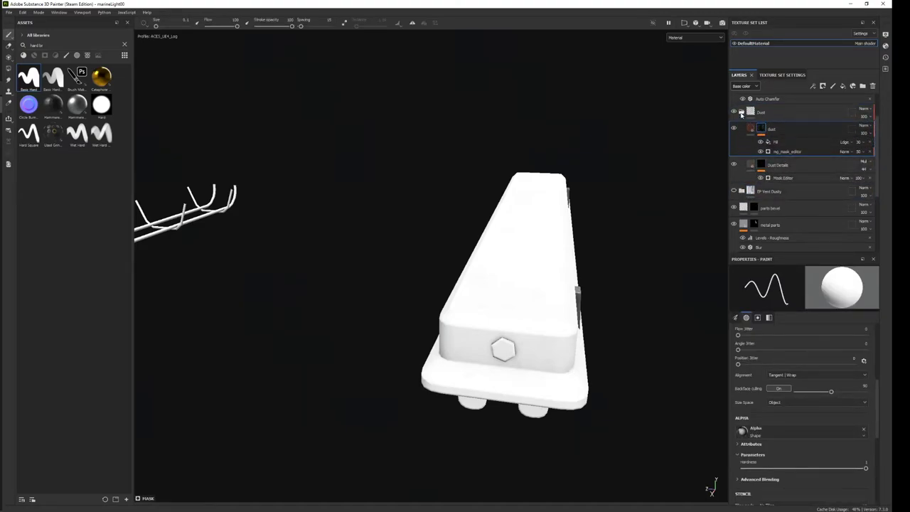
left_click(742, 112)
Make the BF Vent Dusty group visible, expand it, and select Fill layer 1.
left_click(733, 131)
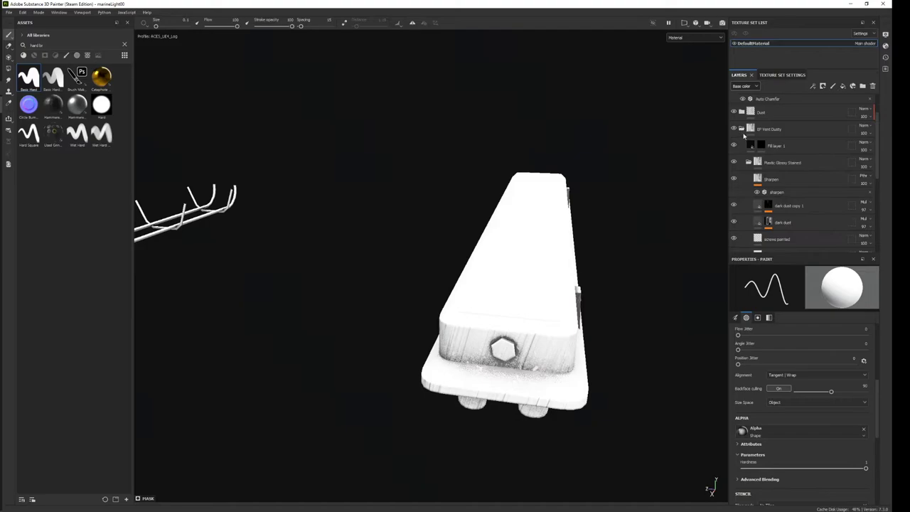
left_click(741, 129)
left_click(748, 162)
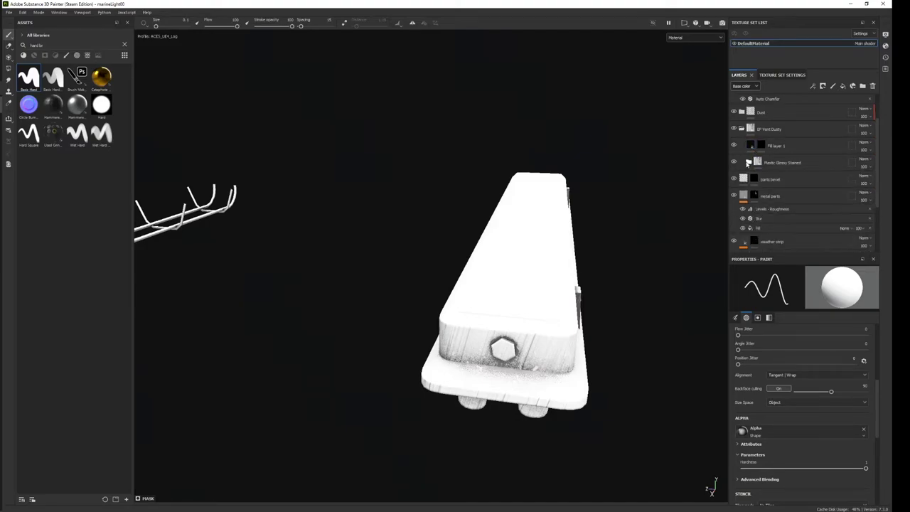
left_click(761, 145, "alt")
mouse_move(554, 301)
left_mouse_down("alt")
mouse_move(475, 132)
mouse_move(518, 114)
mouse_move(529, 270)
left_mouse_up("alt")
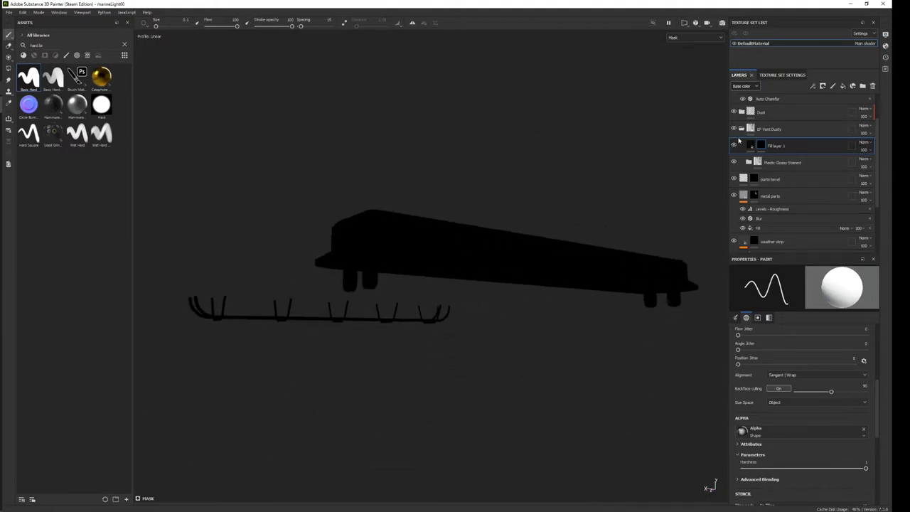
left_click(761, 146, "alt")
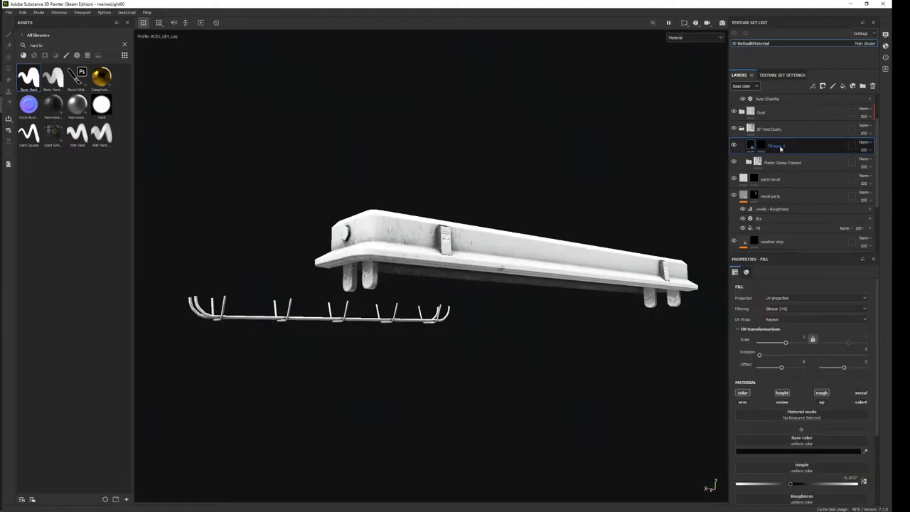
Delete Fill layer 1 and remove a stray paint effect from dark dust copy 1's mask.
key("Delete")
left_click(747, 145)
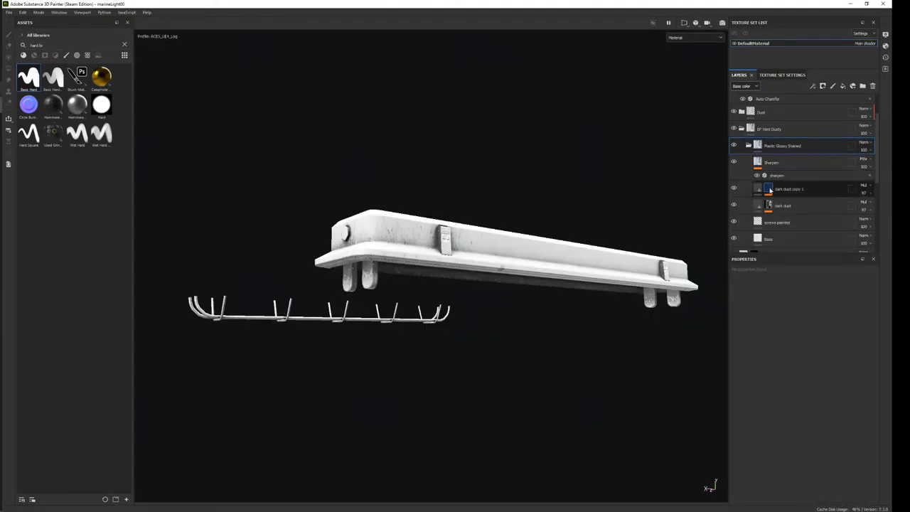
left_click(769, 188, "alt")
mouse_move(483, 299)
left_mouse_down("alt")
mouse_move(514, 265)
mouse_move(528, 147)
left_mouse_up("alt")
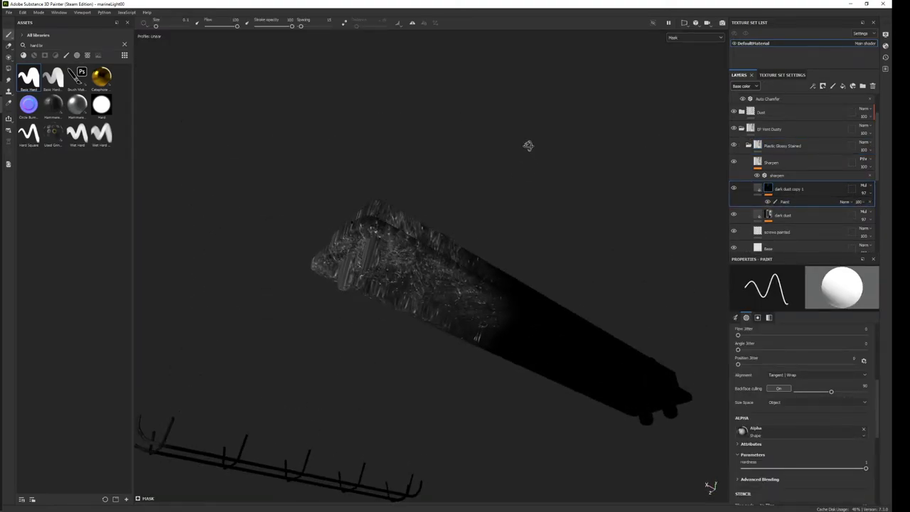
left_click(778, 202)
key("Delete")
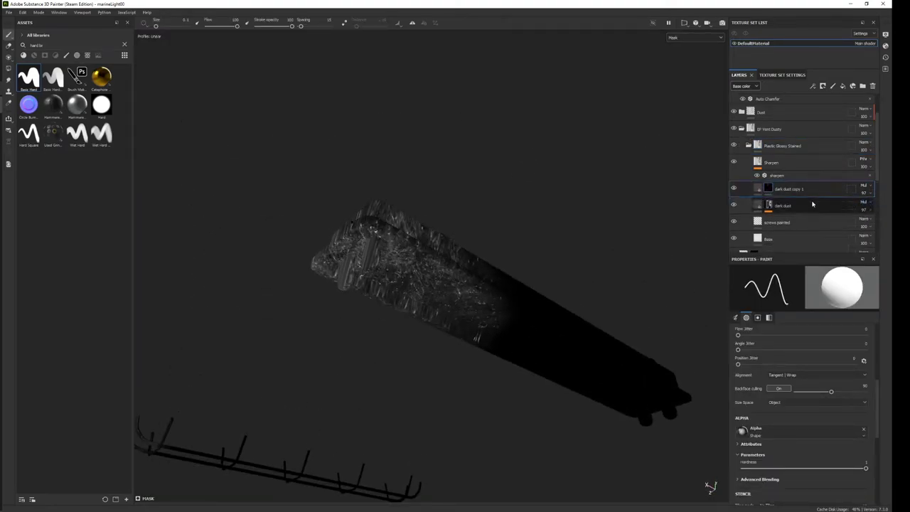
Inspect the masks of dark dust copy 1 and dark dust.
left_click(767, 189)
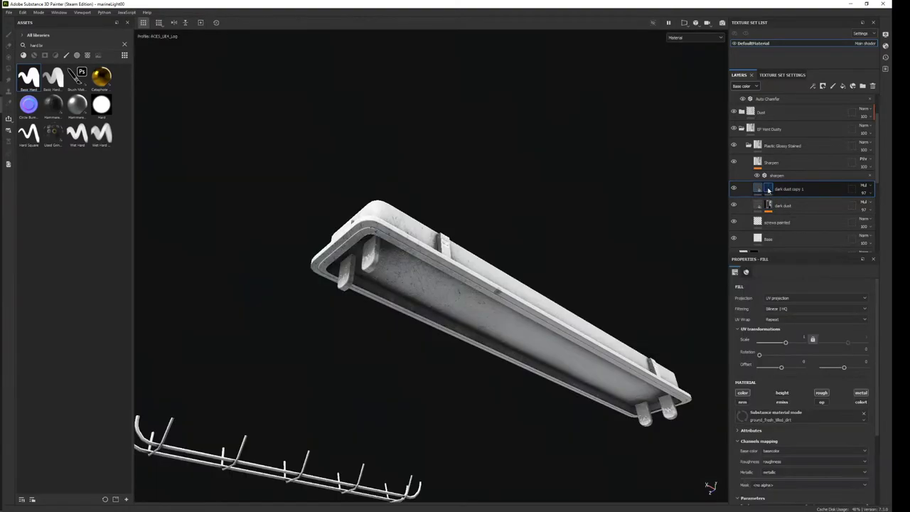
left_click(767, 189, "alt")
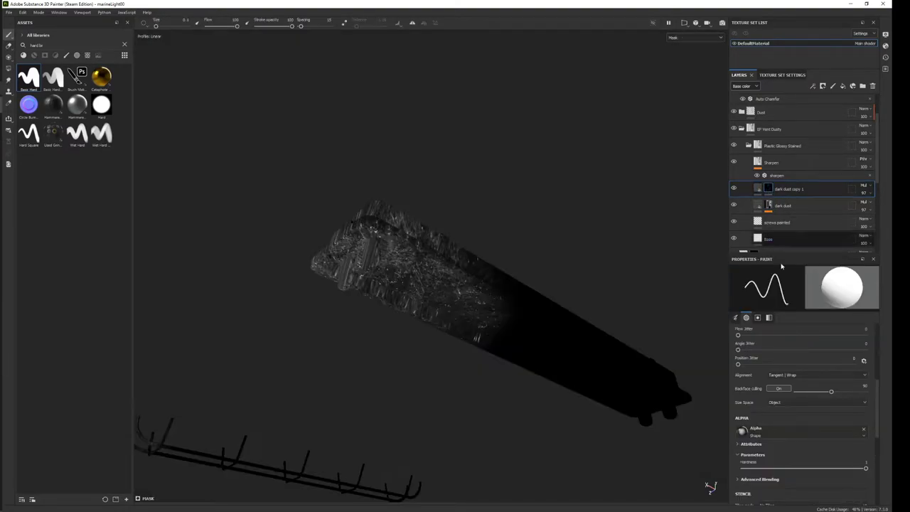
scroll(796, 387, "up", 2)
scroll(796, 381, "up", 2)
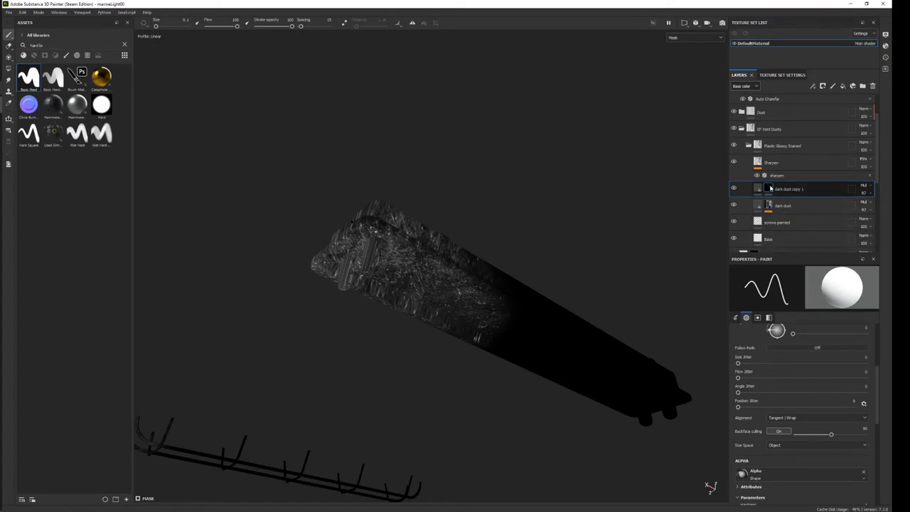
right_click(769, 188)
left_click(772, 198)
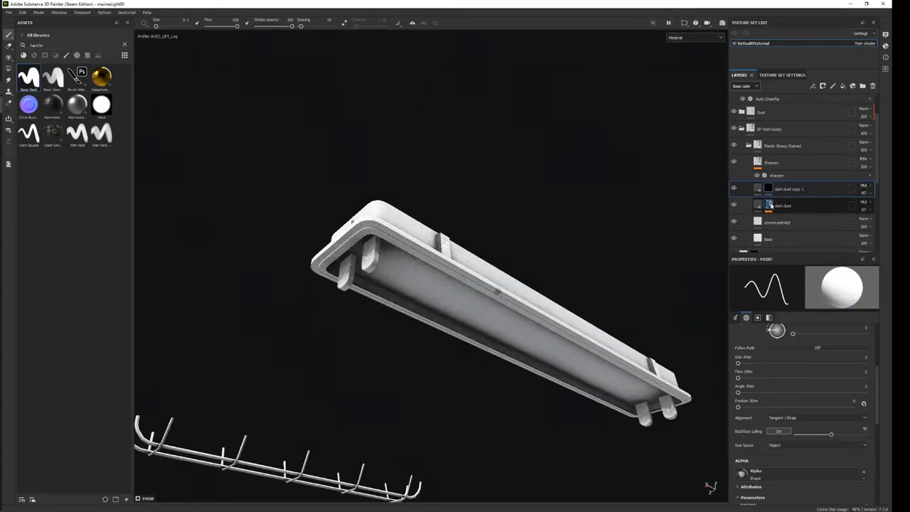
left_click(770, 205, "alt")
left_click(817, 189)
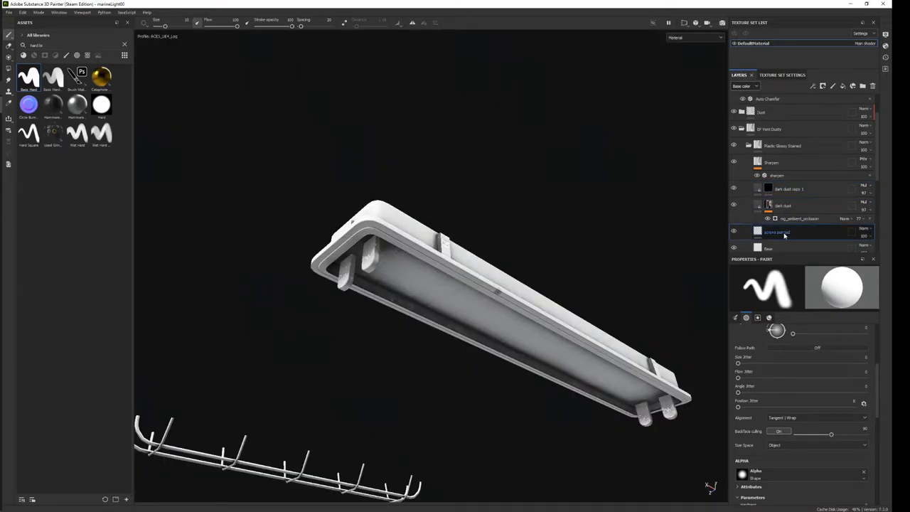
Display the dark dust layer's mask in black and white on the fixture.
scroll(784, 227, "down", 1)
left_click(777, 209)
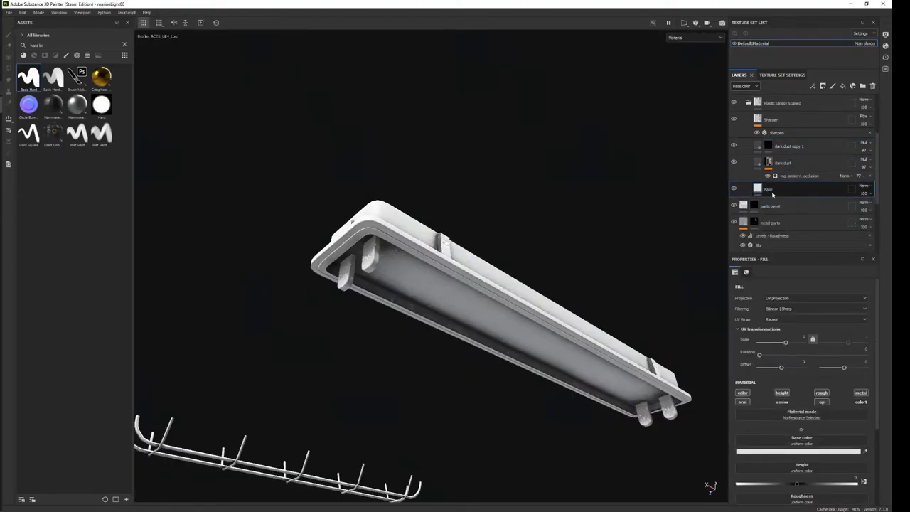
left_click(776, 207)
scroll(780, 190, "up", 1)
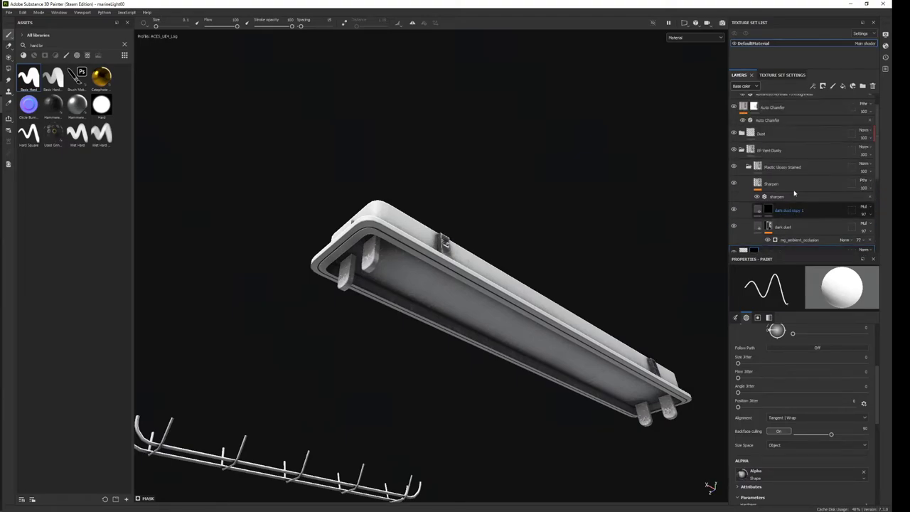
double_click(781, 188)
scroll(789, 188, "down", 1)
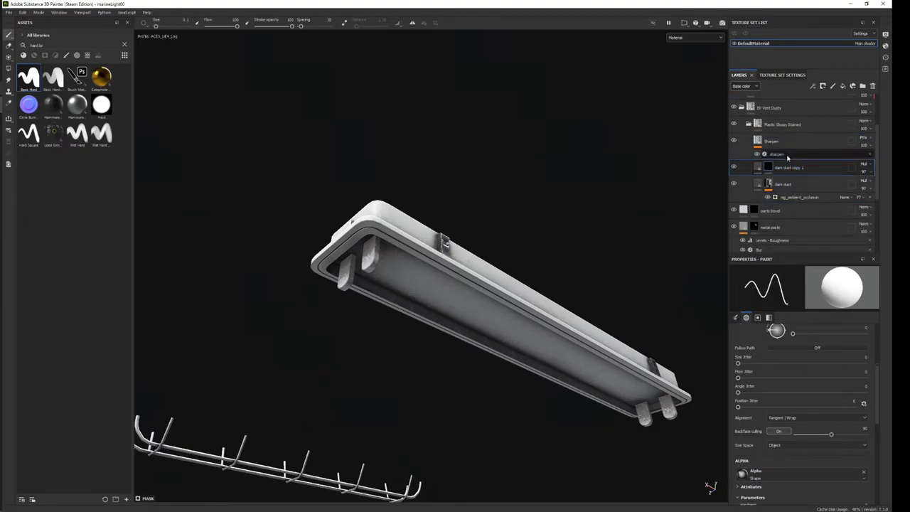
left_click(789, 168)
left_click(786, 186)
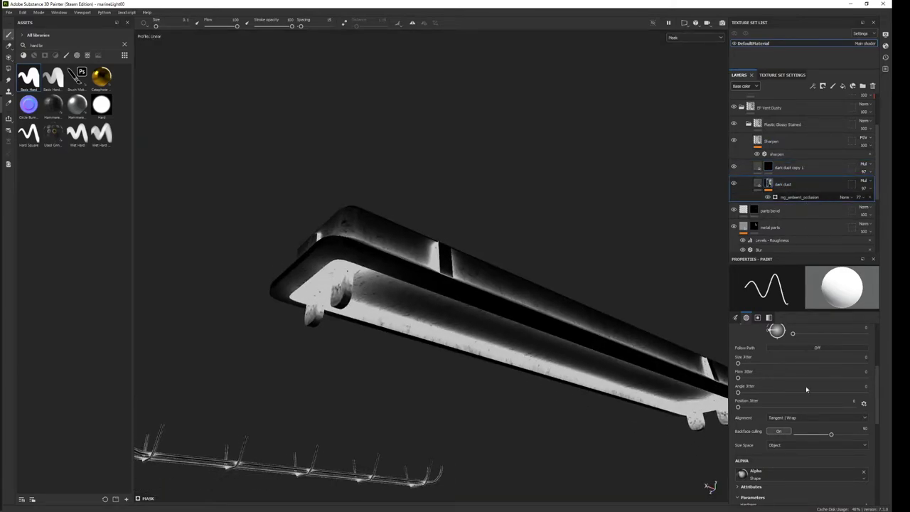
Raise the mg_ambient_occlusion Balance to 0.94 and orbit to check the sparse dust.
scroll(805, 398, "down", 1)
left_click_drag(807, 406, 861, 407)
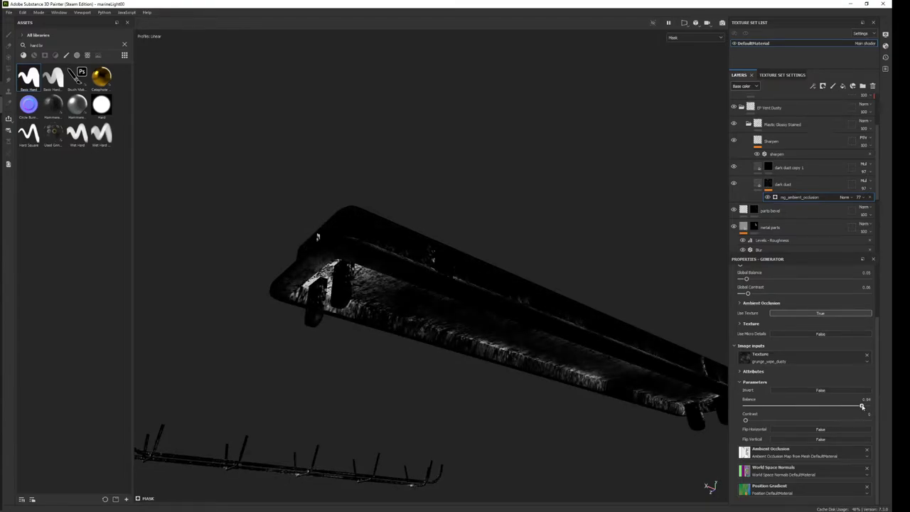
mouse_move(604, 299)
left_mouse_down("alt")
mouse_move(538, 252)
mouse_move(564, 415)
mouse_move(510, 264)
mouse_move(441, 349)
mouse_move(514, 213)
mouse_move(475, 298)
left_mouse_up("alt")
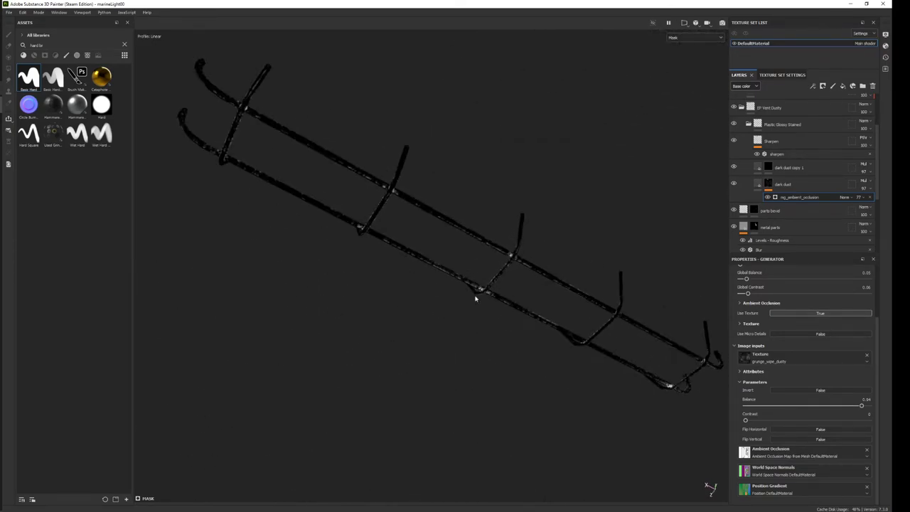
right_click_drag(475, 299, 540, 391, "alt")
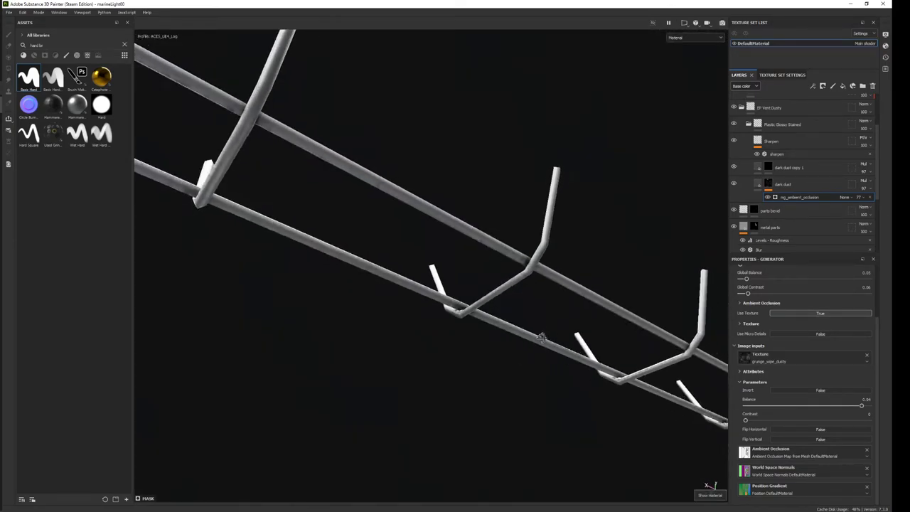
left_click_drag(526, 303, 536, 85, "alt")
scroll(554, 272, "down", 3)
mouse_move(248, 270)
left_mouse_down("alt")
mouse_move(538, 266)
mouse_move(471, 294)
mouse_move(501, 325)
left_mouse_up("alt")
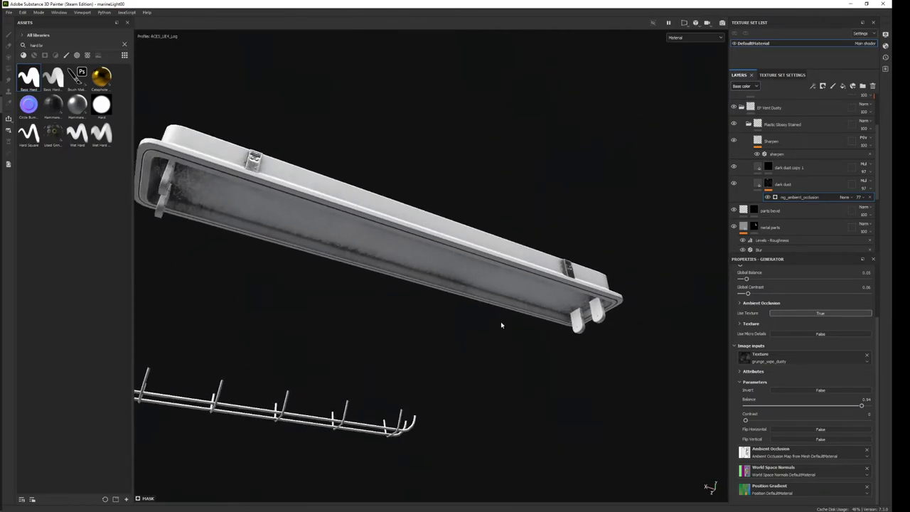
Delete the duplicate dark dust layer and select the cage dust folder.
left_click(781, 186)
left_click_drag(488, 290, 498, 299, "alt")
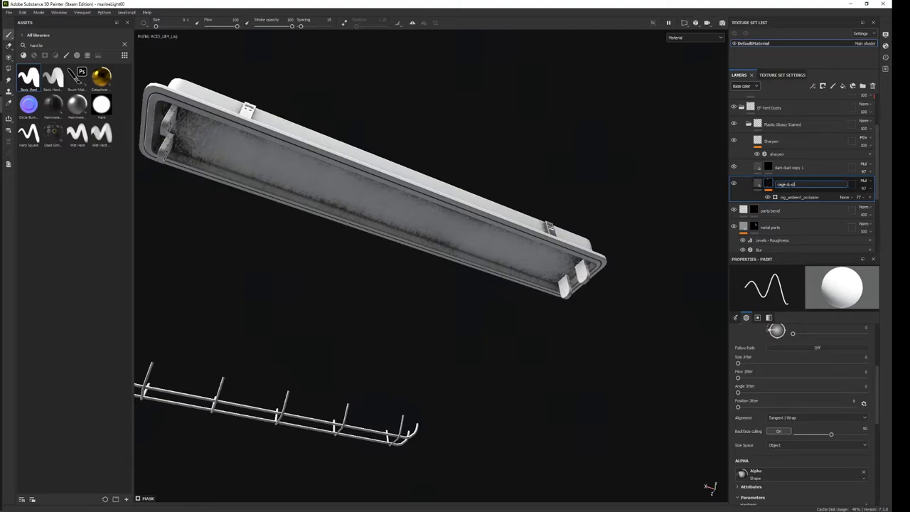
left_click_drag(790, 187, 777, 128)
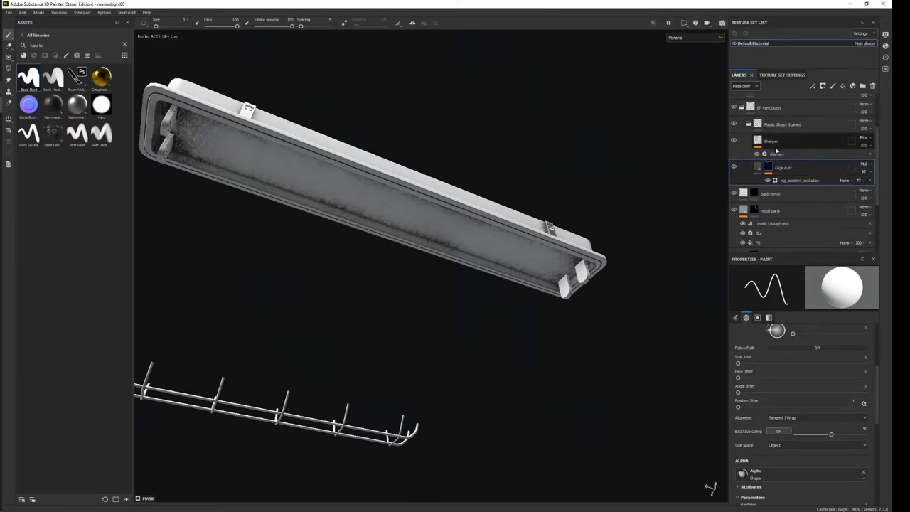
left_click(777, 126)
type("cage dust")
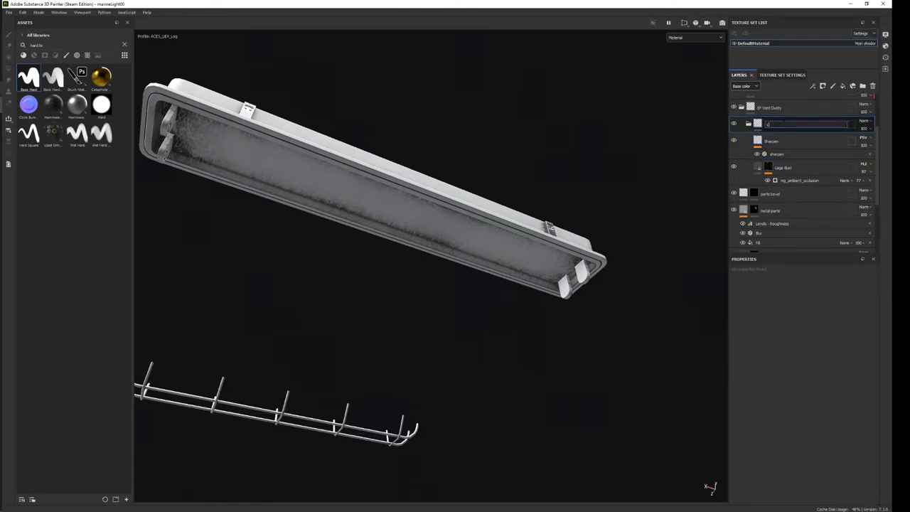
Add a black mask to the cage dust folder and polygon-fill it over the wire rack.
right_click(801, 125)
left_click(810, 136)
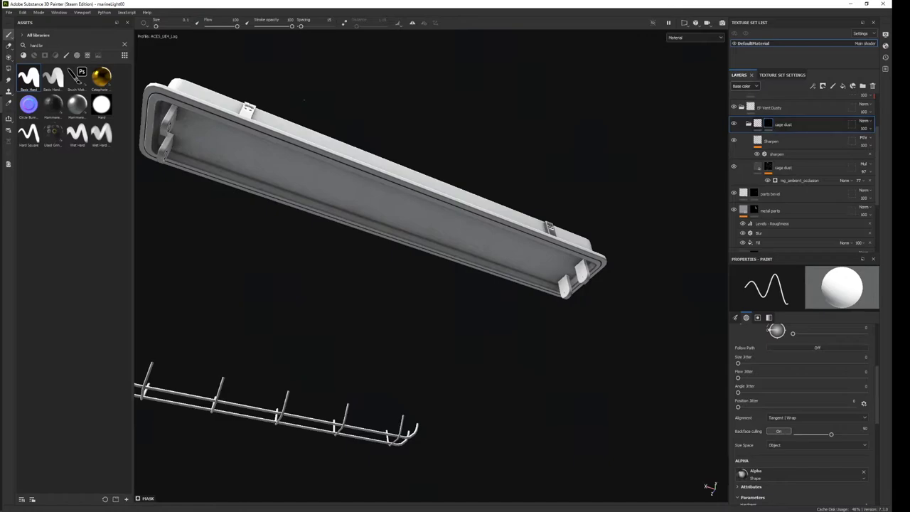
key("4")
mouse_move(282, 307)
left_mouse_down("alt")
mouse_move(461, 355)
mouse_move(635, 422)
mouse_move(262, 260)
left_mouse_up("alt")
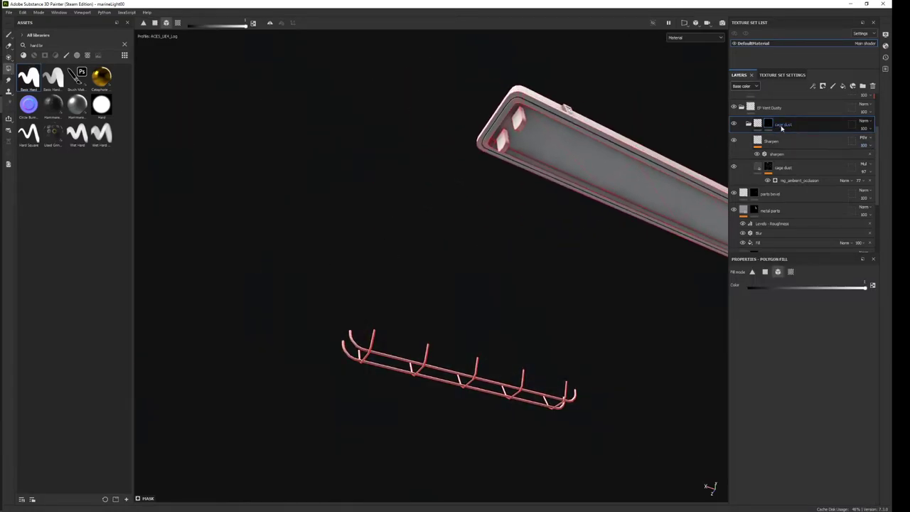
Move the cage dust and BF Vent Dusty folders into the Dust folder.
left_click(748, 124)
mouse_move(775, 124)
left_mouse_down()
mouse_move(783, 155)
mouse_move(760, 154)
left_mouse_up()
left_click(779, 178)
left_click(753, 171)
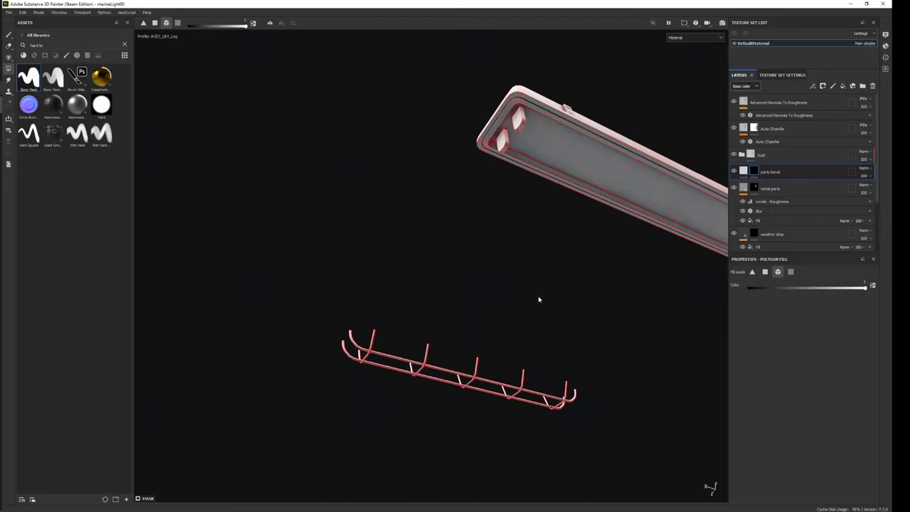
Toggle cage dust visibility inside the Dust folder and orbit to check the wire cage.
scroll(525, 423, "up", 5)
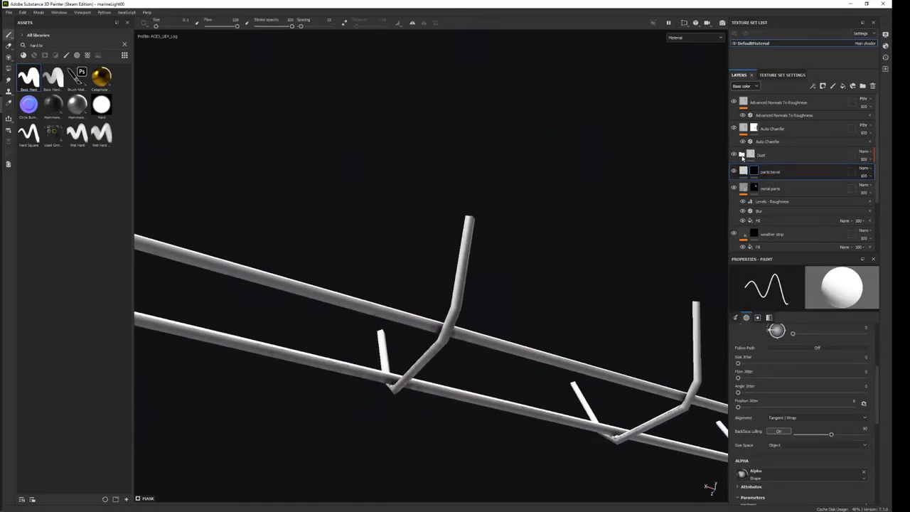
left_click(742, 154)
left_click(733, 171)
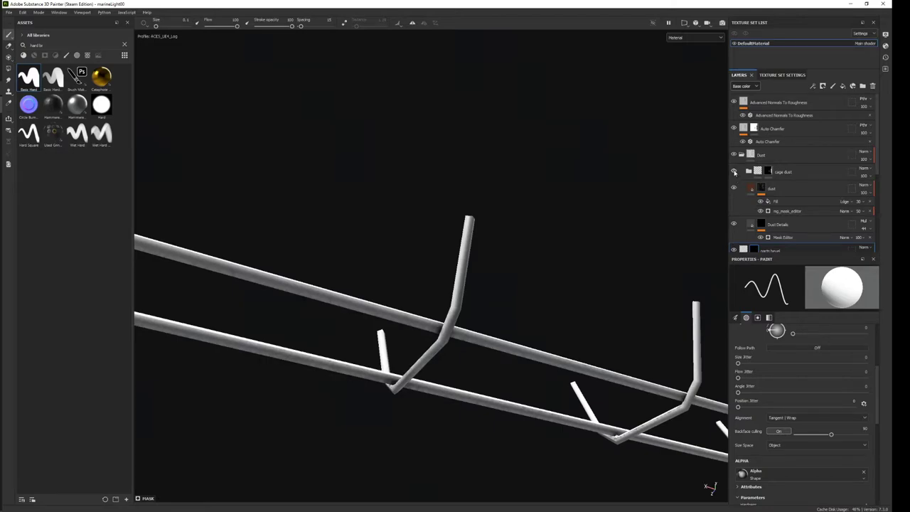
scroll(493, 118, "down", 5)
mouse_move(493, 118)
left_mouse_down("alt")
mouse_move(473, 446)
mouse_move(417, 348)
left_mouse_up("alt")
scroll(532, 243, "down", 3)
mouse_move(532, 243)
left_mouse_down("alt")
mouse_move(540, 231)
mouse_move(603, 284)
left_mouse_up("alt")
scroll(603, 285, "up", 3)
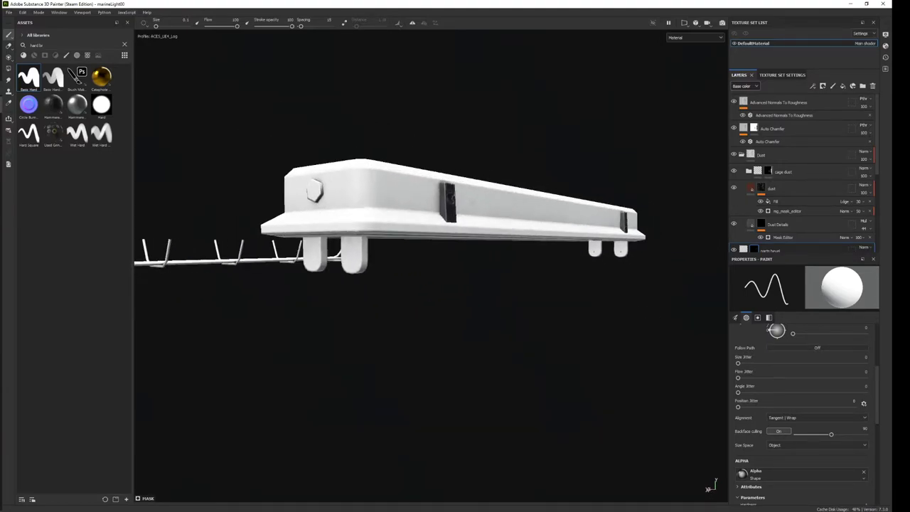
left_click_drag(523, 284, 522, 299, "alt")
Collapse the Dust folder and select the bulb connector layer.
left_click(741, 154)
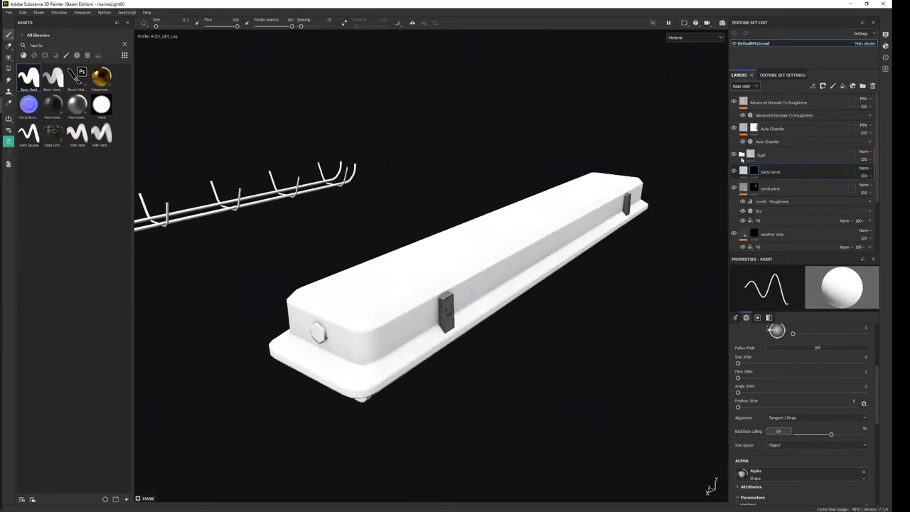
scroll(746, 178, "down", 1)
scroll(754, 199, "down", 2)
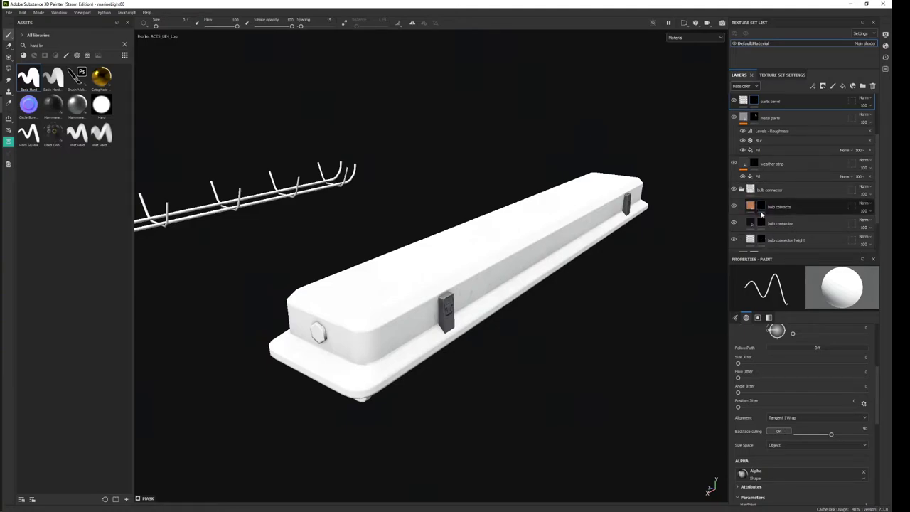
left_click(767, 223)
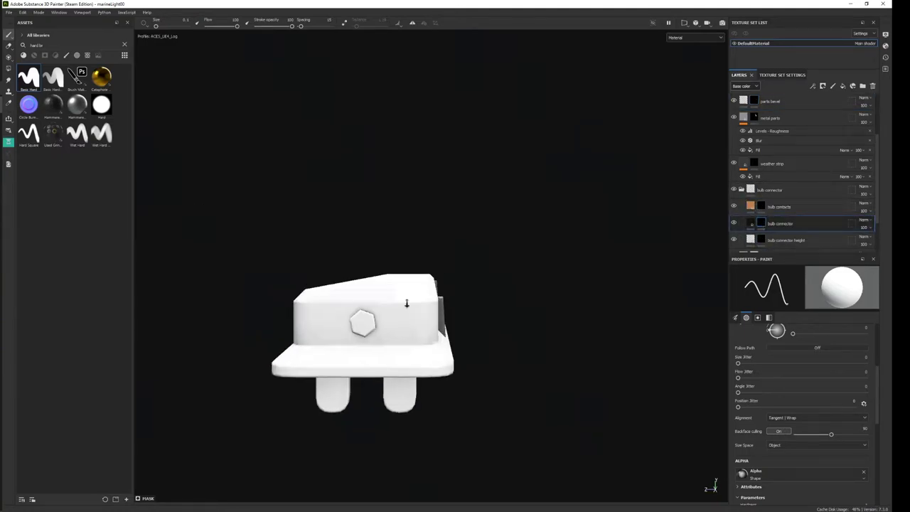
Enlarge the brush to 1.39 and paint a dark round hole into the hex nut.
key("f")
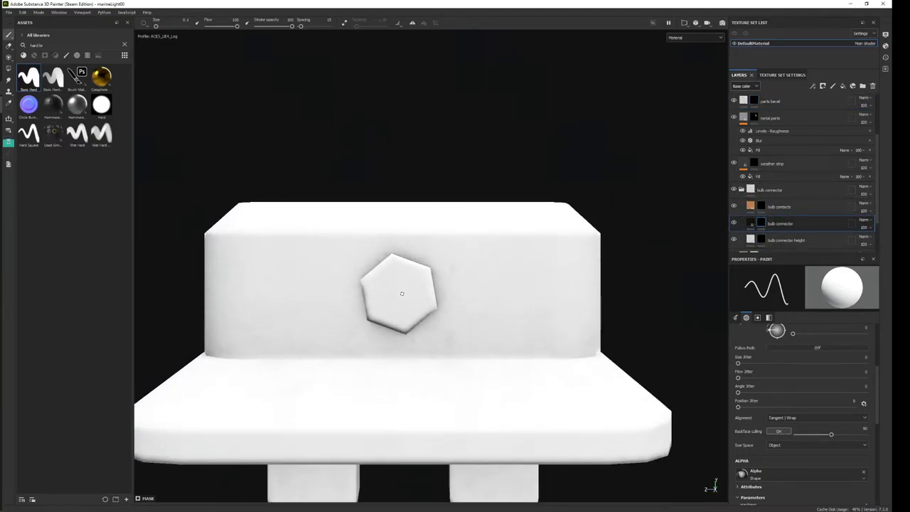
right_click_drag(402, 294, 393, 295, "ctrl")
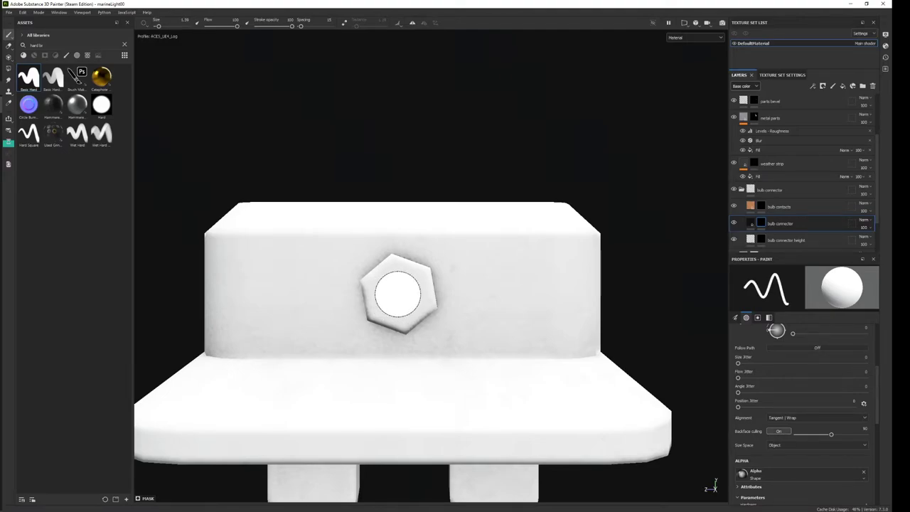
scroll(538, 271, "down", 3)
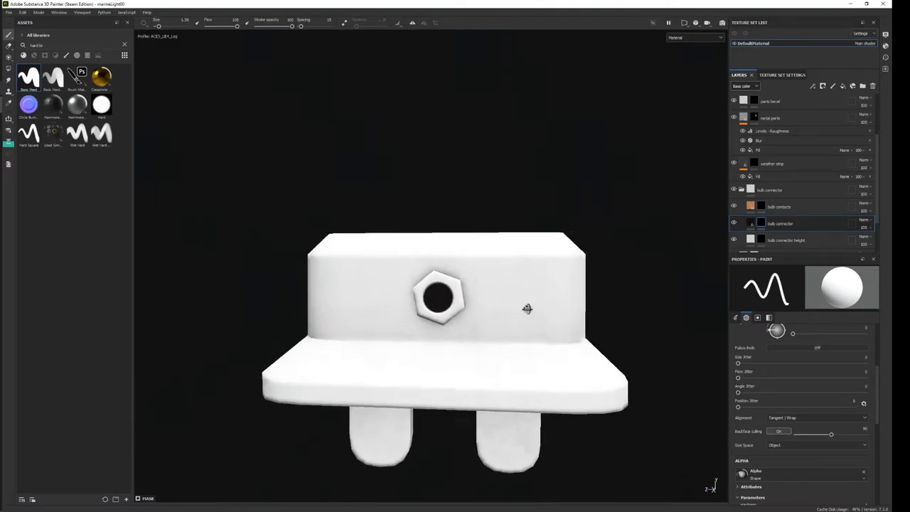
mouse_move(528, 309)
left_mouse_down("alt")
mouse_move(45, 325)
mouse_move(579, 317)
mouse_move(448, 300)
mouse_move(308, 305)
left_mouse_up("alt")
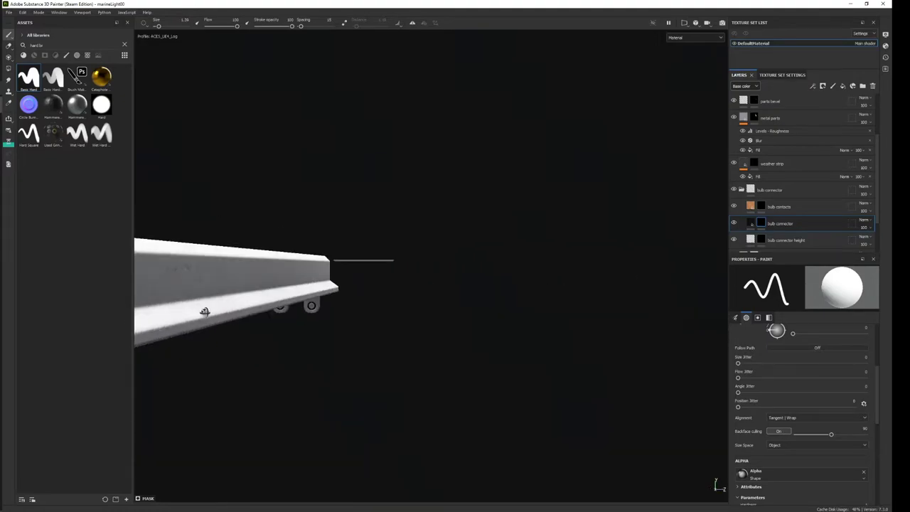
scroll(308, 304, "up", 5)
left_click_drag(518, 263, 334, 309, "alt")
scroll(335, 308, "up", 2)
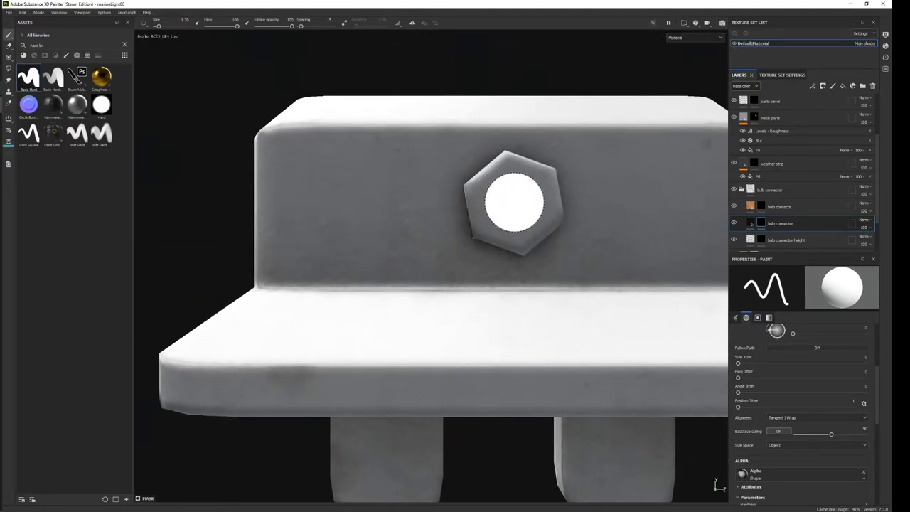
Return to a straight front view of the whole fixture and save the project with Ctrl+S.
scroll(508, 57, "down", 3)
scroll(511, 124, "down", 2)
left_click_drag(511, 124, 597, 290, "alt")
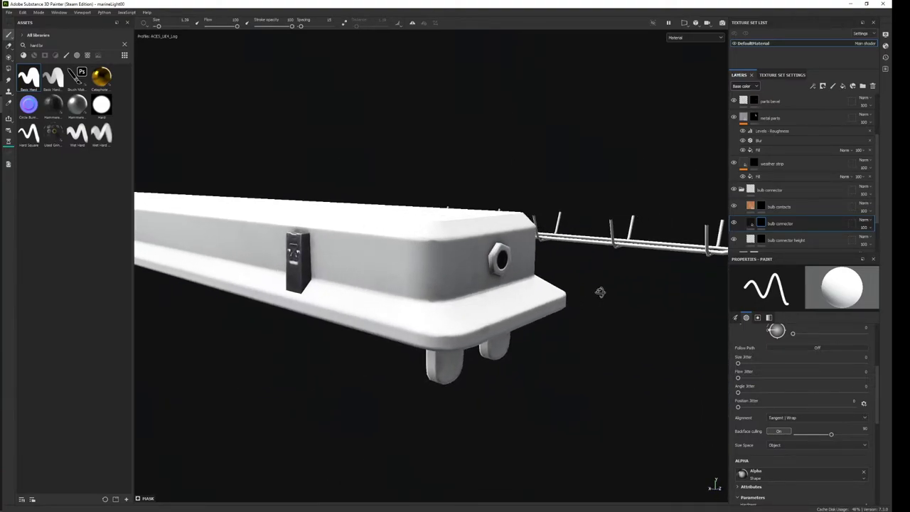
left_click_drag(457, 264, 591, 256, "alt")
key("ctrl+s")
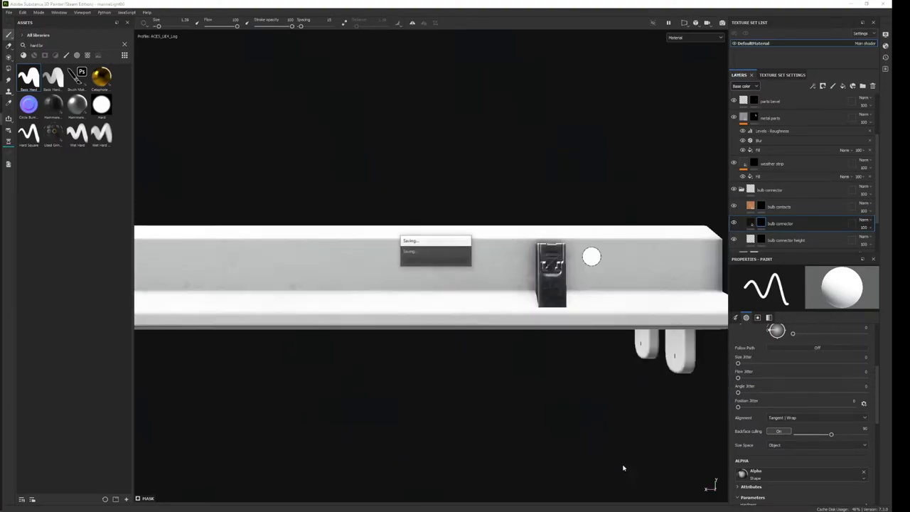
Center the view on the connector clip and drag the metal parts layer lower in the stack.
middle_click_drag(559, 230, 433, 258, "alt")
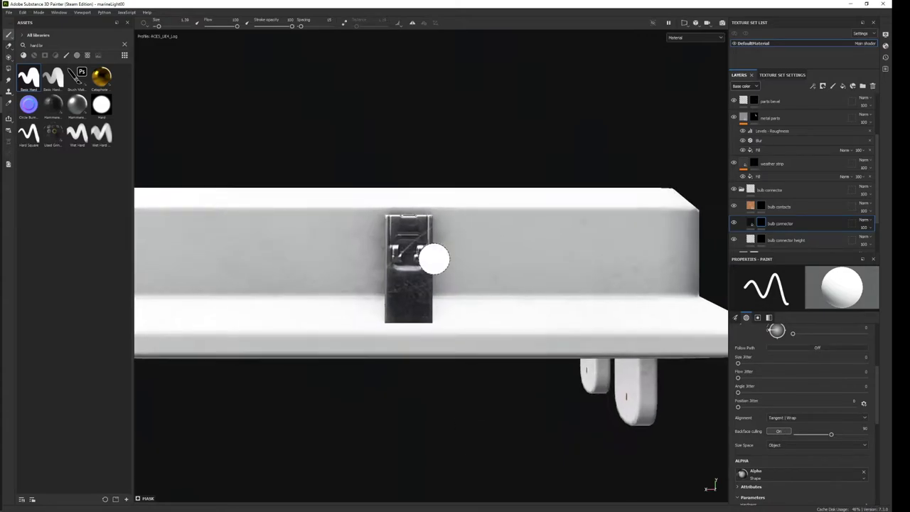
scroll(433, 257, "up", 3)
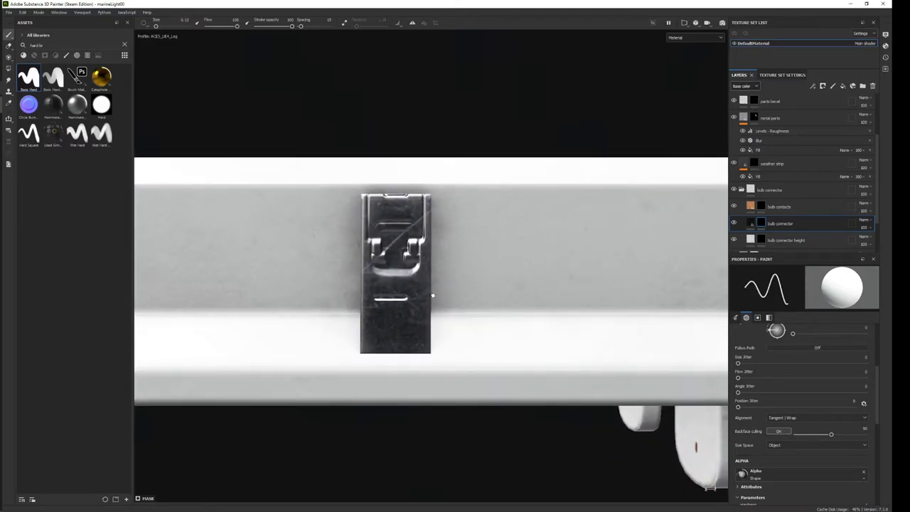
middle_click_drag(432, 294, 502, 324, "alt")
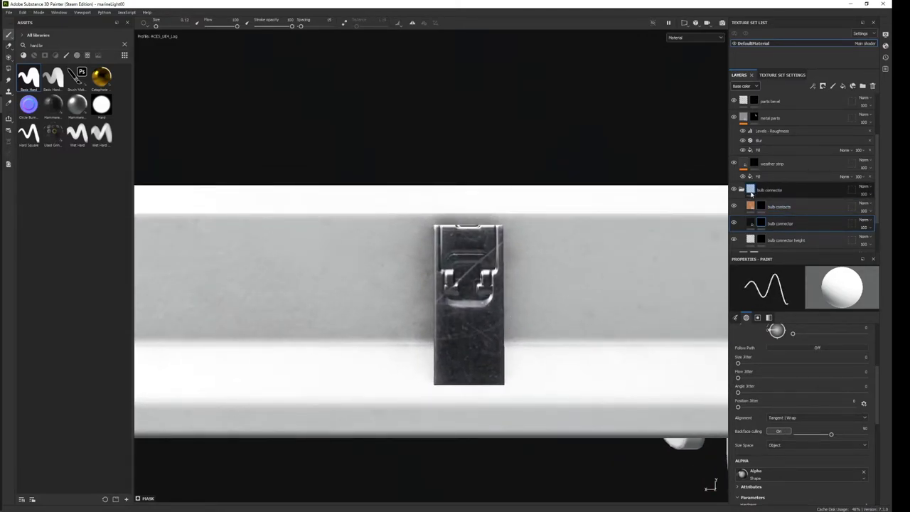
left_click_drag(769, 118, 785, 196)
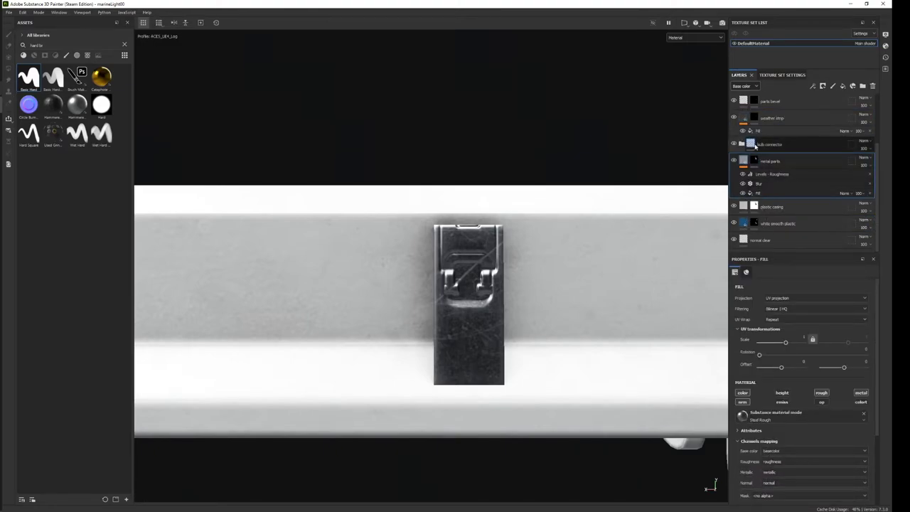
Place metal parts directly below the bulb connector folder and select the bulb connector mask.
left_click_drag(785, 196, 762, 164)
left_click(762, 178)
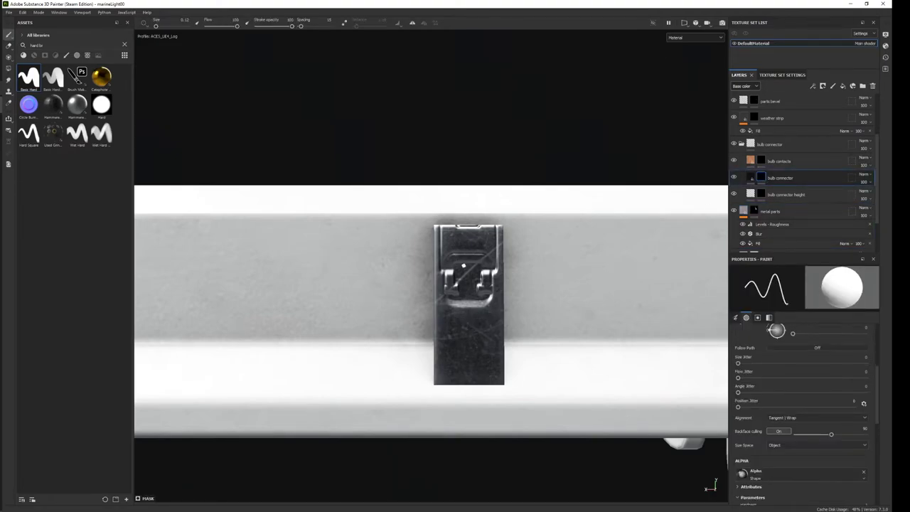
scroll(464, 265, "up", 2)
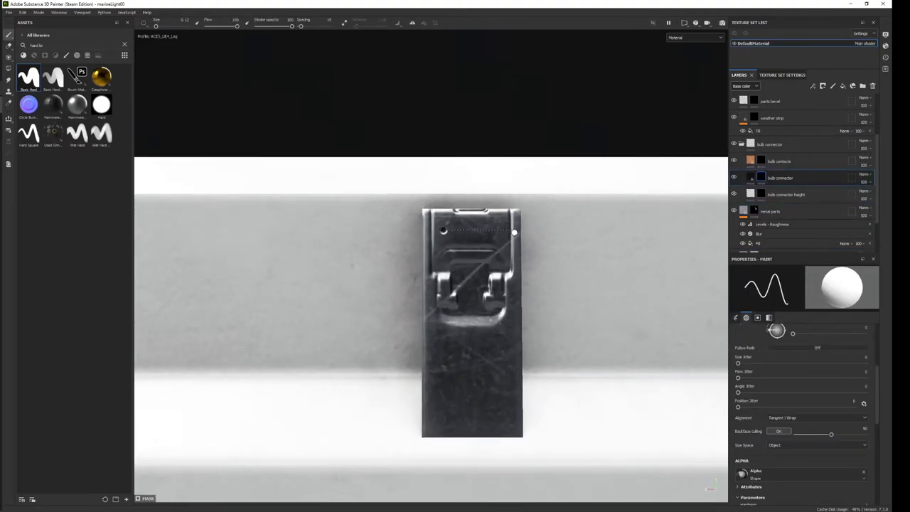
scroll(536, 309, "down", 3)
Paint a straight dark slot line across the top of the connector clip.
mouse_move(537, 309)
left_mouse_down("alt")
mouse_move(560, 315)
mouse_move(439, 314)
mouse_move(476, 315)
mouse_move(457, 315)
mouse_move(517, 270)
left_mouse_up("alt")
scroll(517, 270, "up", 2)
scroll(410, 280, "up", 2)
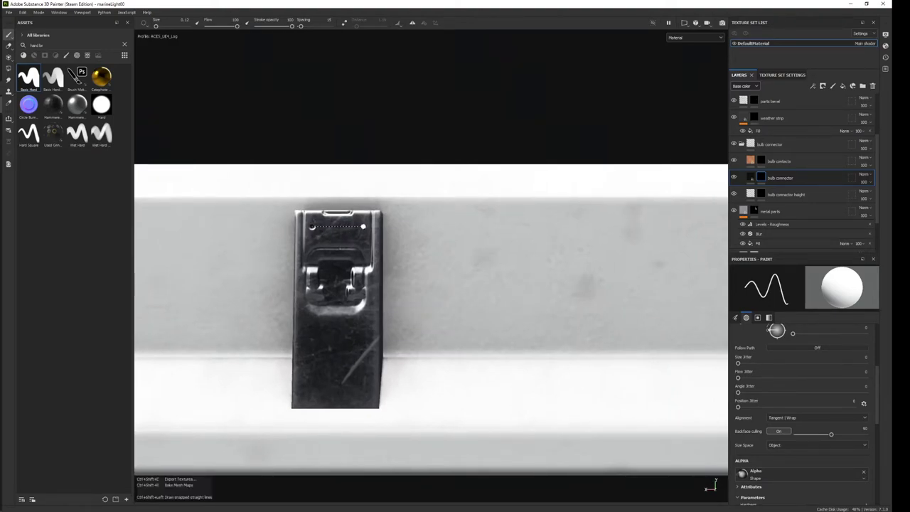
left_click(363, 227, "ctrl+shift")
mouse_move(443, 289)
middle_mouse_down()
mouse_move(459, 296)
mouse_move(455, 282)
middle_mouse_up()
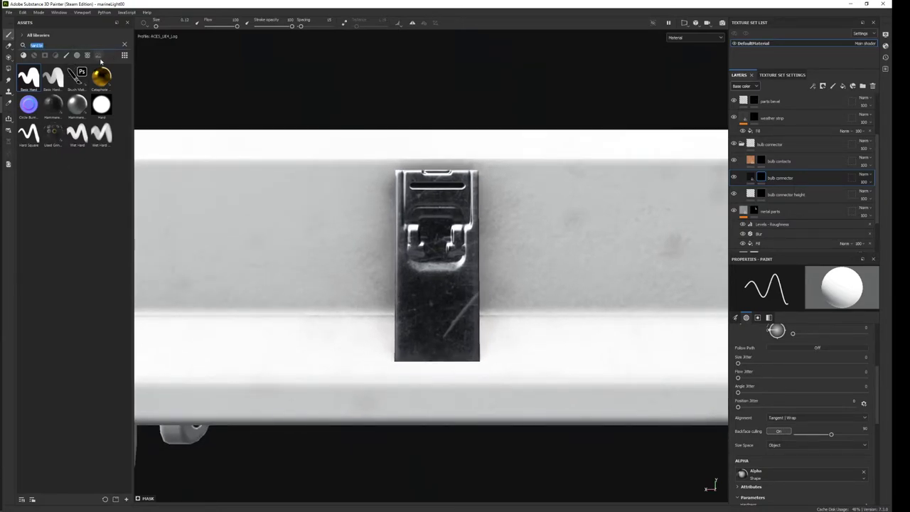
Search Assets for 'jro', use a JRO_Handle alpha as the brush, size 1.40.
type("jro")
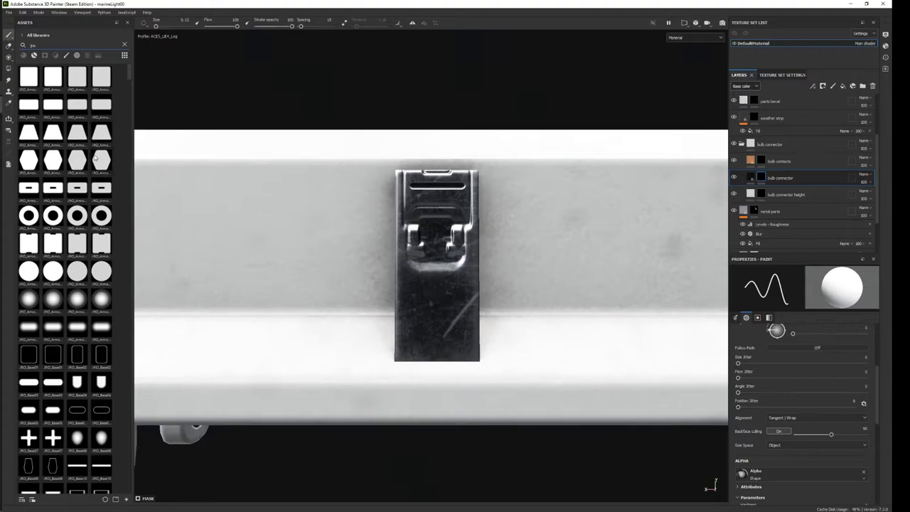
scroll(94, 157, "down", 5)
scroll(96, 178, "down", 5)
scroll(97, 199, "down", 5)
scroll(98, 233, "down", 5)
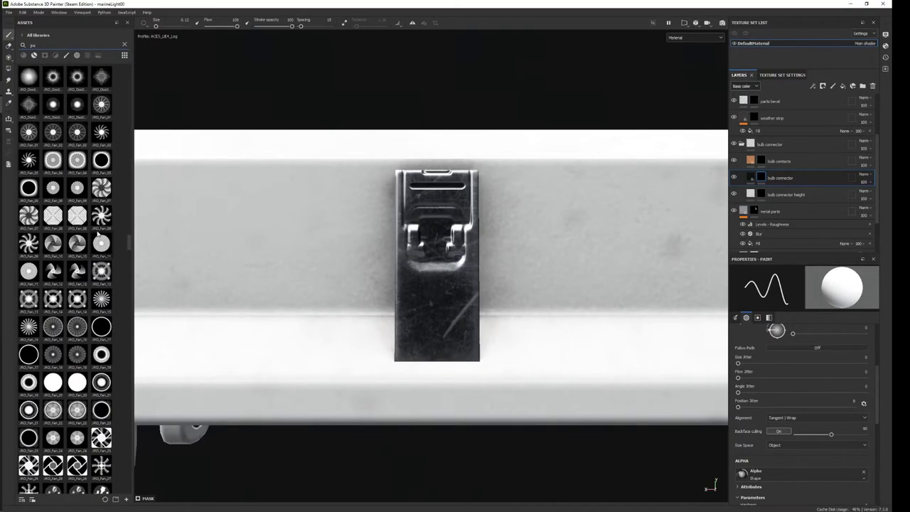
scroll(100, 217, "down", 5)
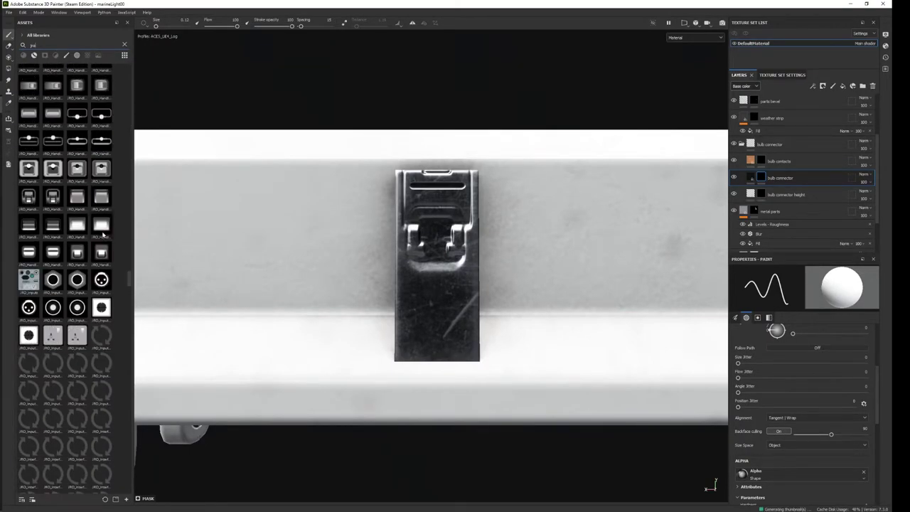
left_click(57, 114)
right_click_drag(435, 302, 462, 302, "ctrl")
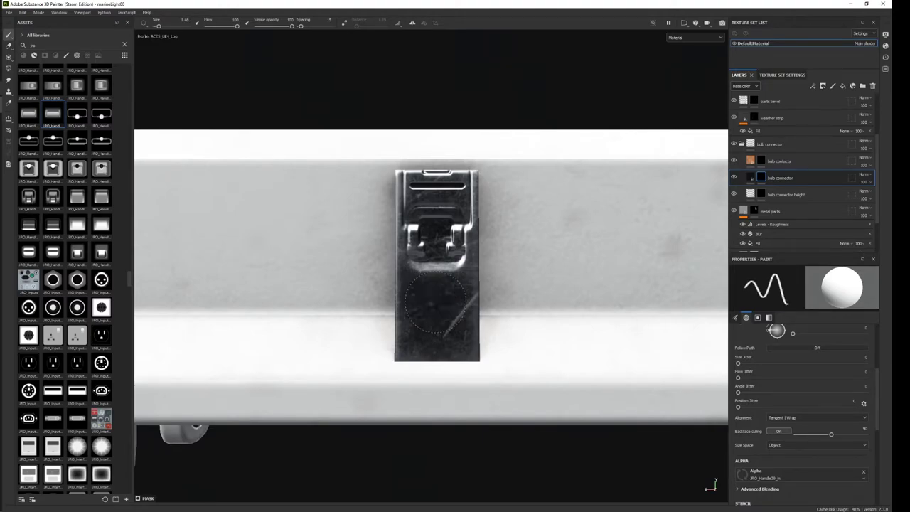
scroll(523, 334, "down", 1)
mouse_move(516, 308)
left_mouse_down("alt")
mouse_move(558, 376)
mouse_move(548, 260)
left_mouse_up("alt")
Select the parts bevel layer and enlarge the brush to about 1.74.
left_click(778, 194)
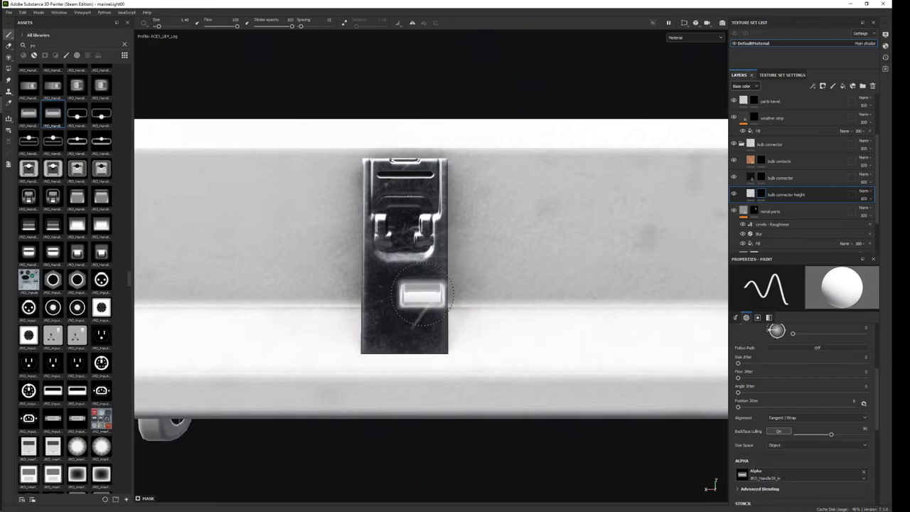
left_click(789, 211)
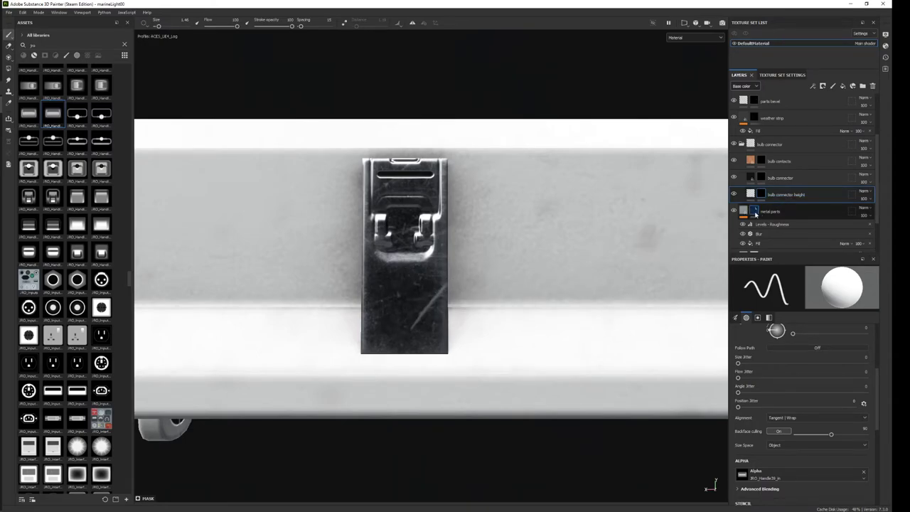
scroll(759, 219, "down", 1)
scroll(759, 213, "up", 1)
scroll(759, 213, "up", 1)
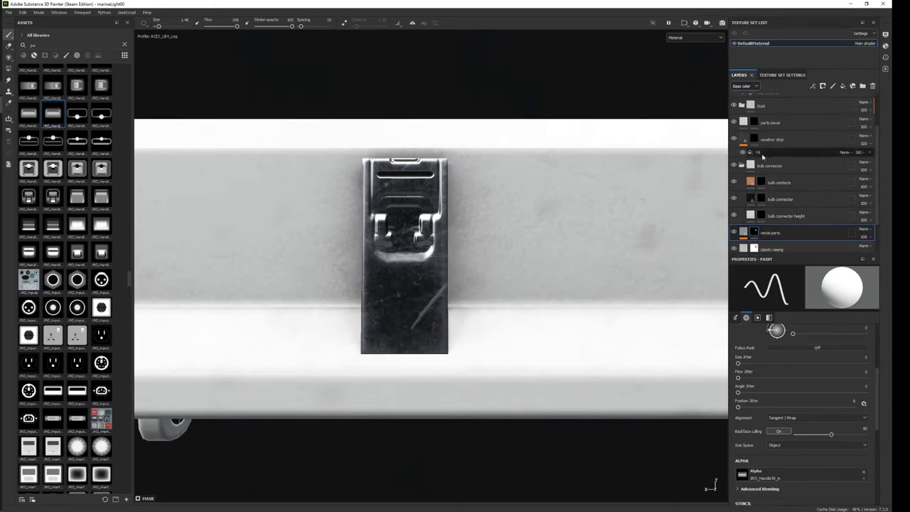
left_click(773, 122)
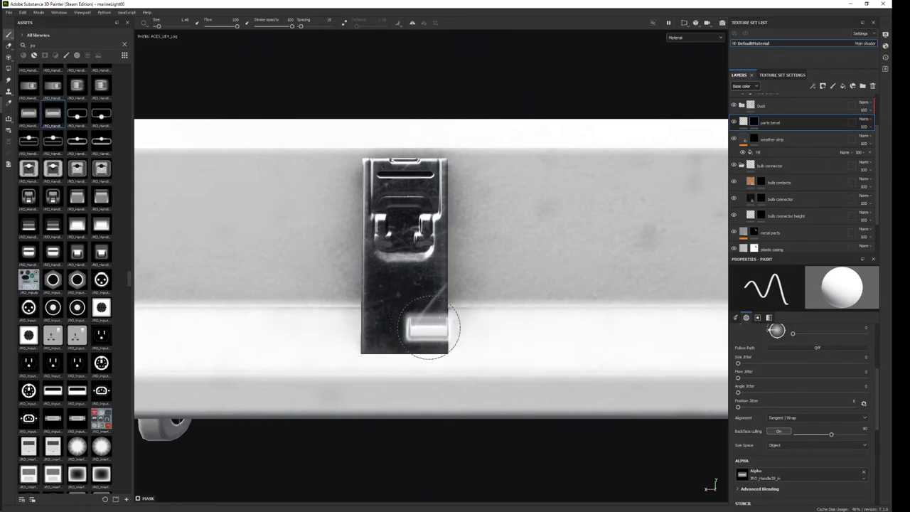
key("bracketright")
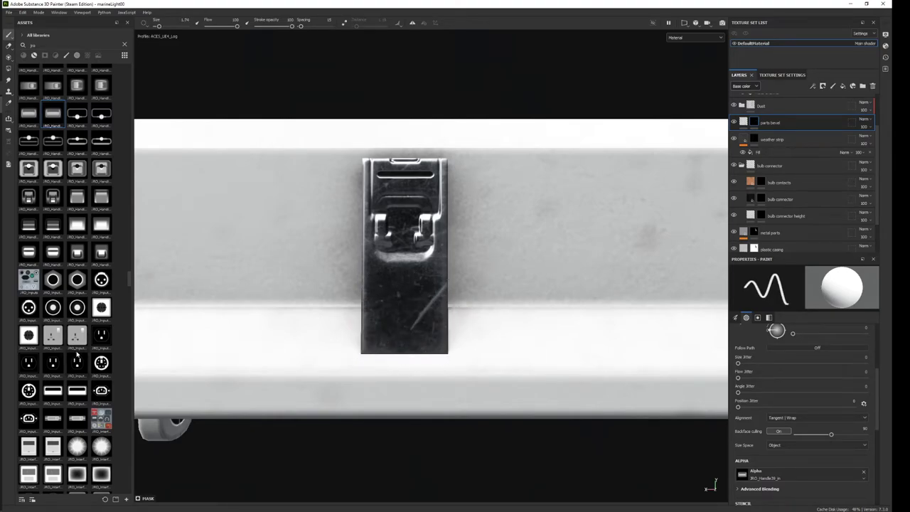
Switch the brush alpha to JRO_Handle05.
scroll(78, 353, "up", 3)
scroll(80, 353, "up", 2)
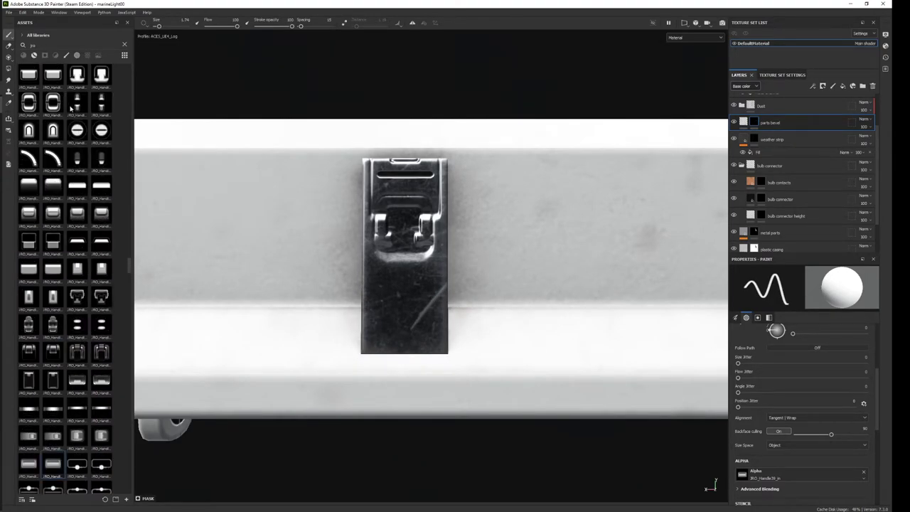
scroll(80, 143, "up", 3)
scroll(81, 162, "up", 3)
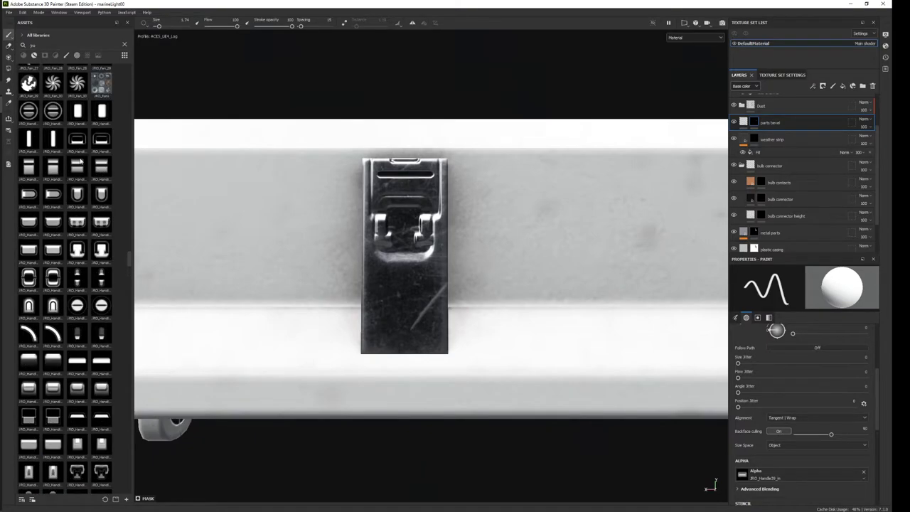
left_click(56, 170)
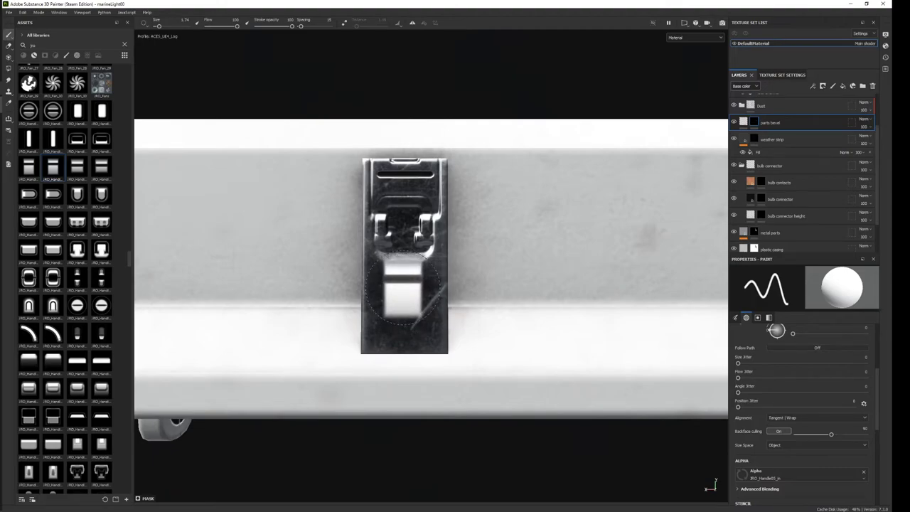
Orbit the model to show the light's underside mounting tabs.
scroll(535, 355, "down", 2)
mouse_move(653, 351)
left_mouse_down("alt")
mouse_move(199, 357)
mouse_move(346, 339)
mouse_move(233, 334)
left_mouse_up("alt")
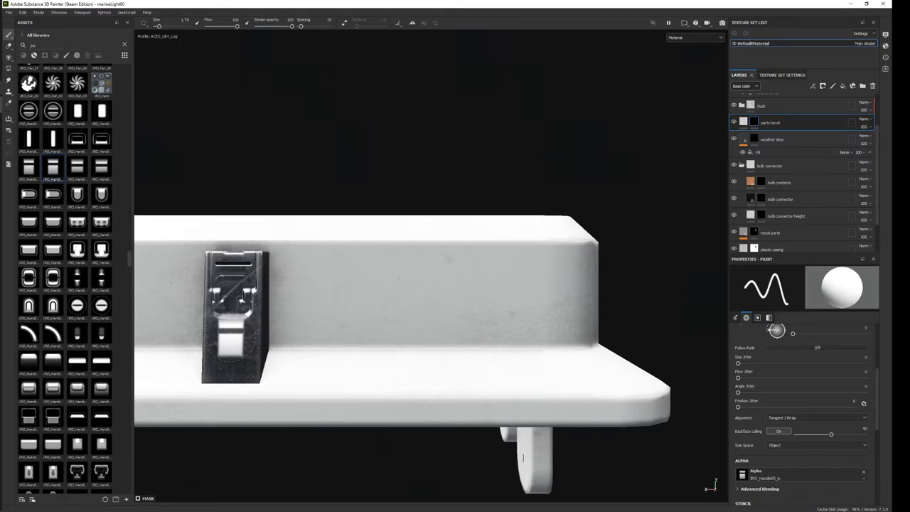
mouse_move(404, 346)
left_mouse_down("alt")
mouse_move(279, 291)
mouse_move(215, 308)
mouse_move(426, 169)
mouse_move(384, 310)
mouse_move(353, 345)
mouse_move(560, 331)
mouse_move(276, 346)
mouse_move(391, 205)
mouse_move(433, 268)
mouse_move(273, 275)
mouse_move(386, 346)
mouse_move(376, 365)
left_mouse_up("alt")
scroll(295, 375, "up", 5)
mouse_move(295, 375)
left_mouse_down("alt")
mouse_move(447, 284)
mouse_move(416, 300)
mouse_move(436, 348)
mouse_move(435, 238)
mouse_move(449, 250)
left_mouse_up("alt")
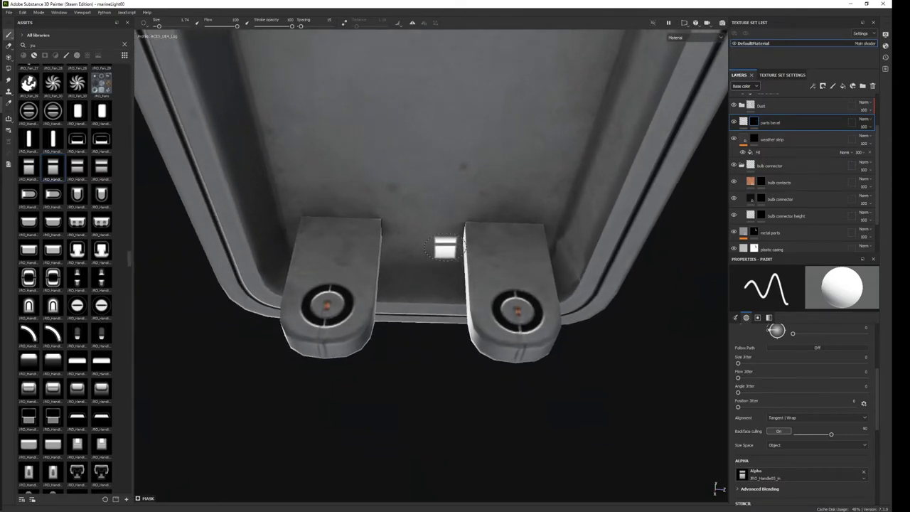
On the bulb connector layer, stamp the right underside tab twice.
left_click(780, 199)
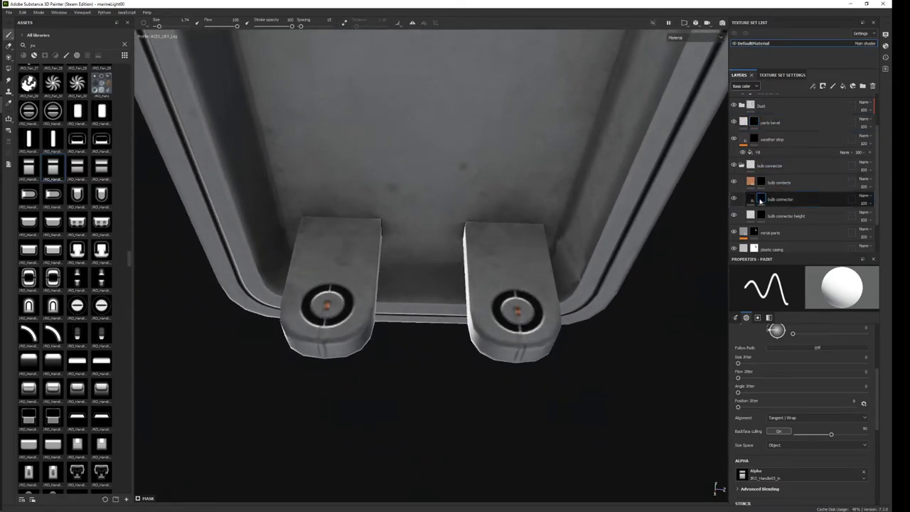
left_click(516, 311)
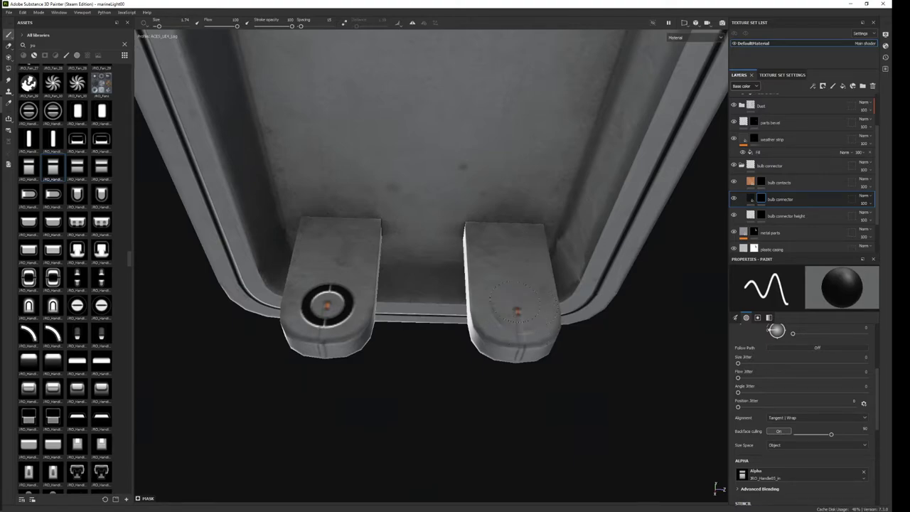
left_click(516, 311)
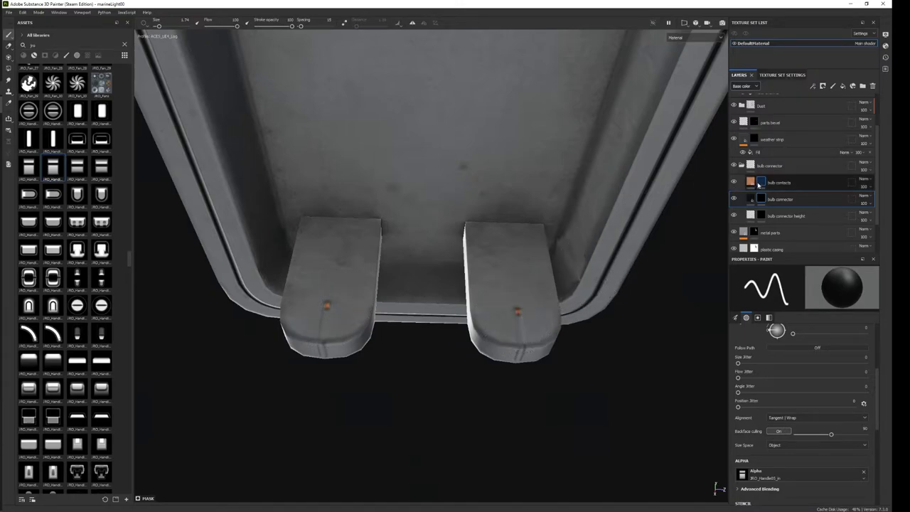
Step through bulb contacts to the bulb connector height layer and show only Brushes in Assets.
left_click(758, 183)
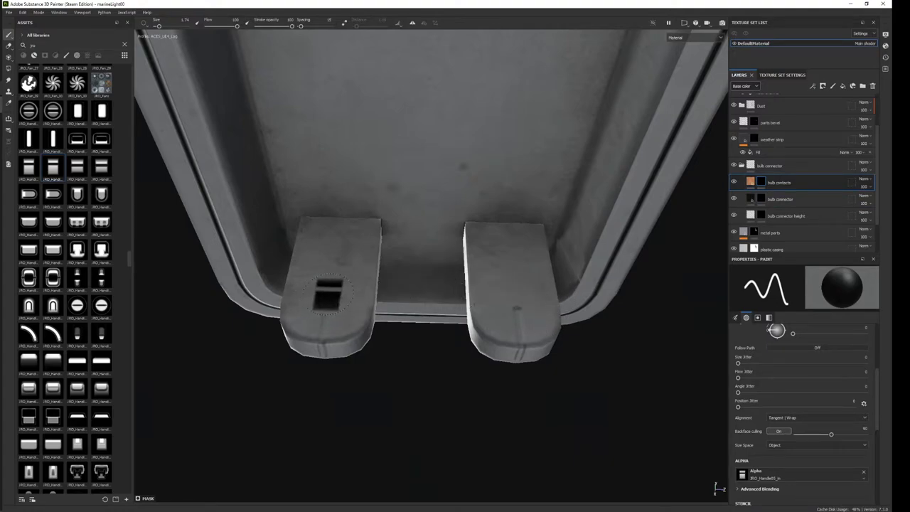
left_click(762, 217)
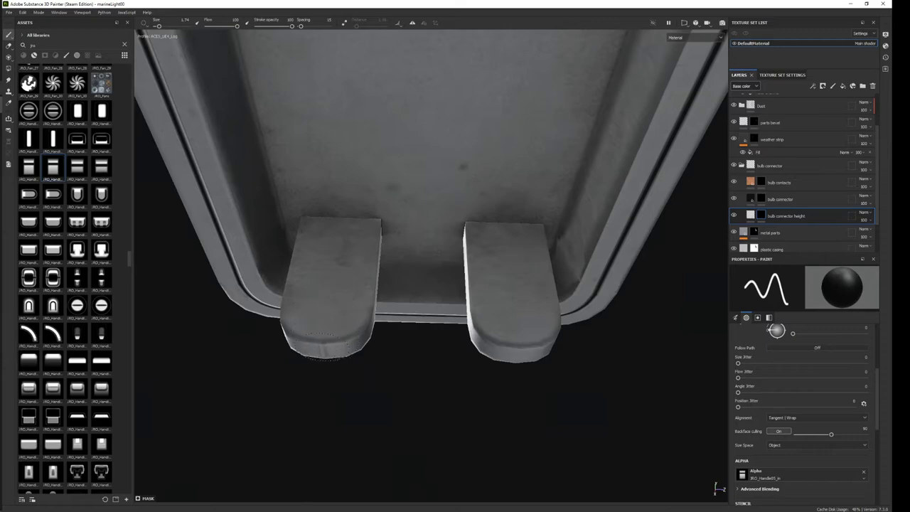
left_click(77, 55)
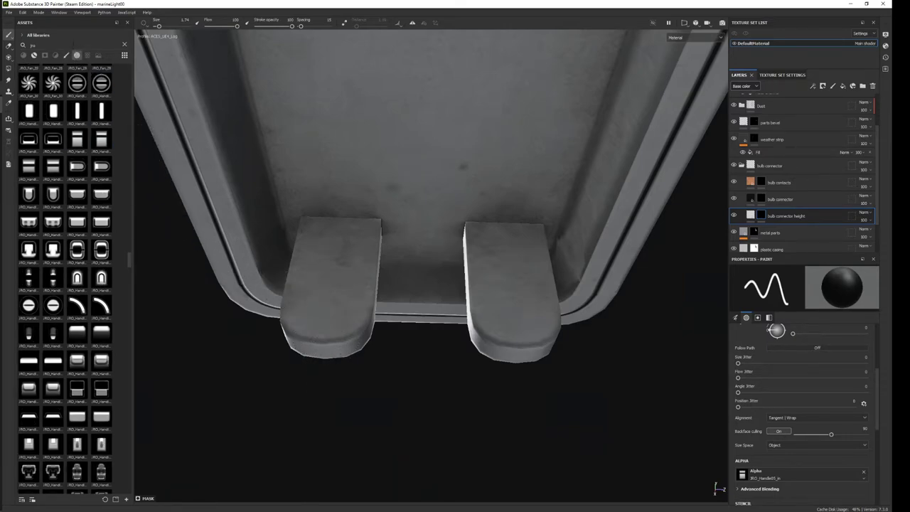
left_click(66, 55)
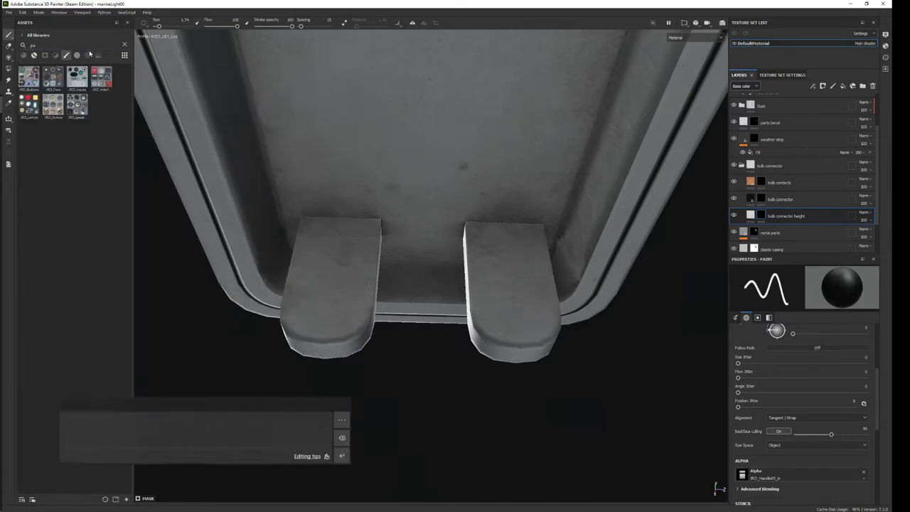
Search Assets for 'hard br' and load a tiny Basic Hard brush.
type("hard br")
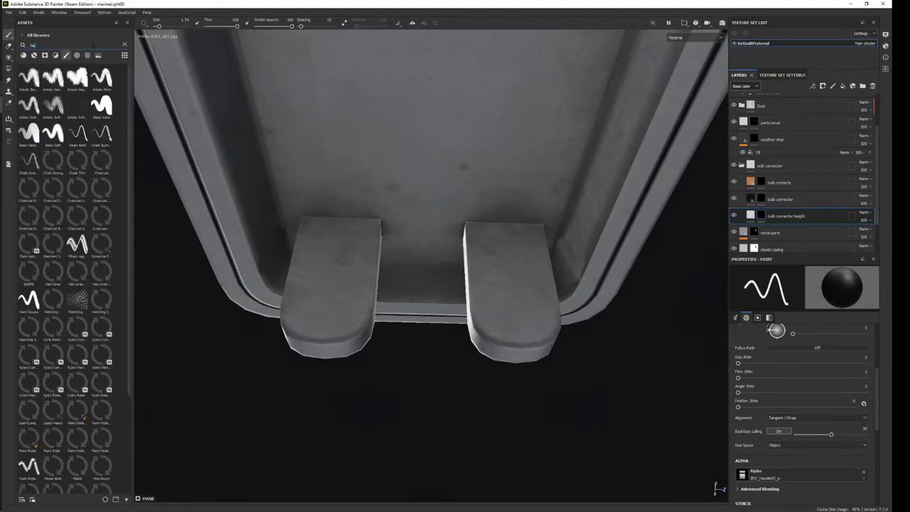
left_click(37, 77)
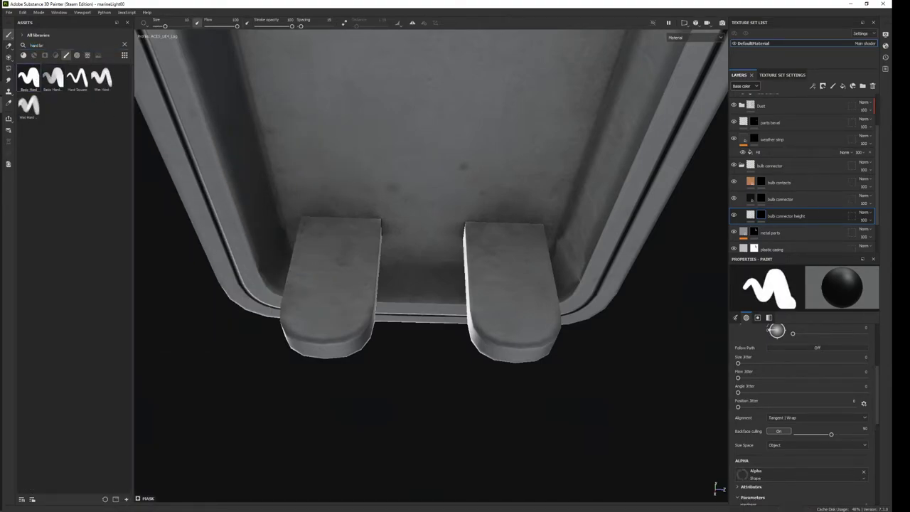
key("bracketleft")
key("bracketleft")
key("bracketleft")
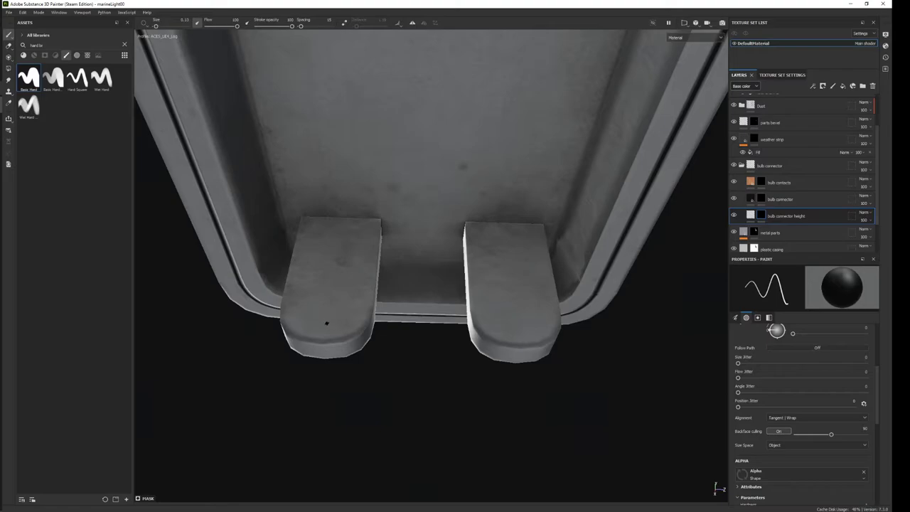
Paint thin straight vertical groove lines up from the underside tab's bottom edge.
left_click_drag(323, 329, 334, 285)
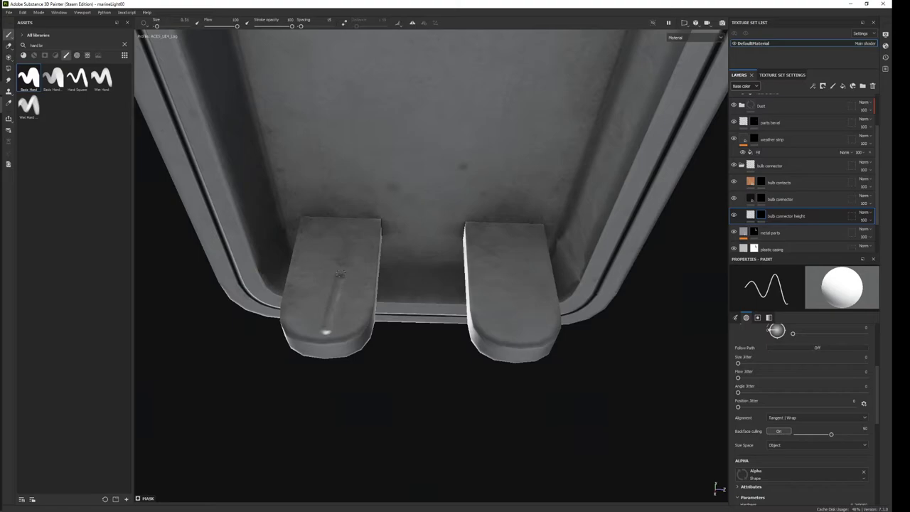
mouse_move(542, 336)
left_mouse_down("alt+shift")
mouse_move(542, 345)
mouse_move(469, 332)
left_mouse_up("alt+shift")
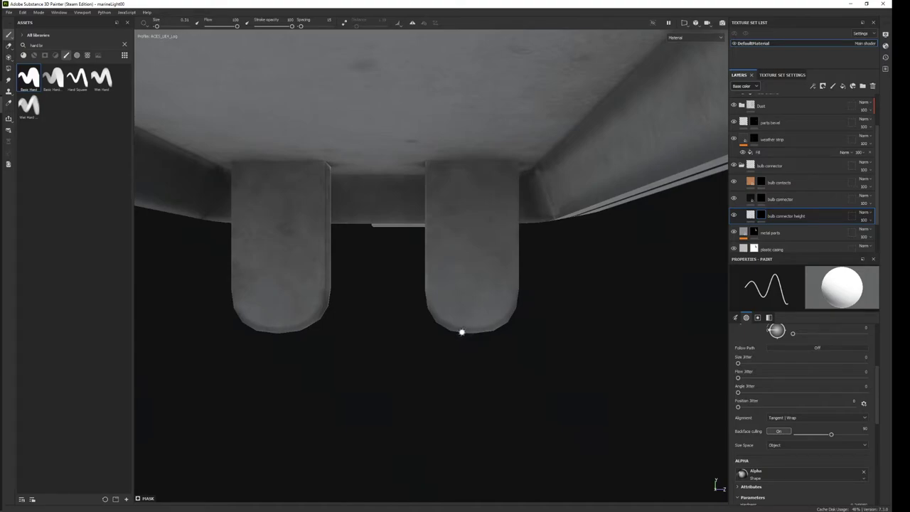
left_click(460, 259, "ctrl+shift")
left_click_drag(379, 291, 349, 300, "alt")
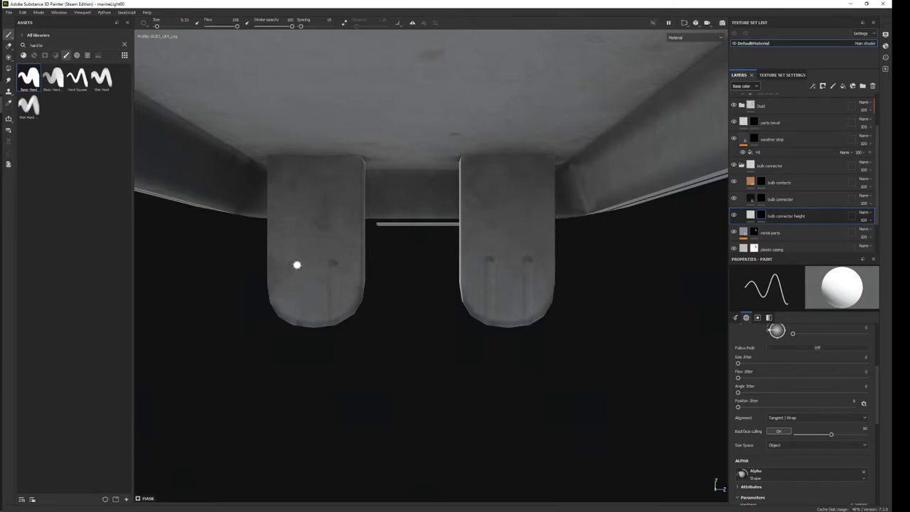
Draw a straight vertical groove on the connector and switch to the bulb contacts layer.
left_click(295, 320, "shift")
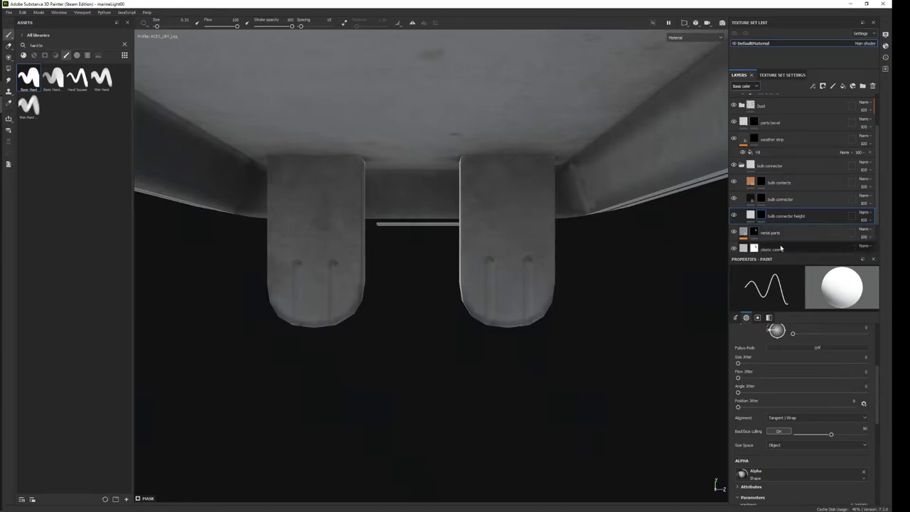
left_click(769, 184)
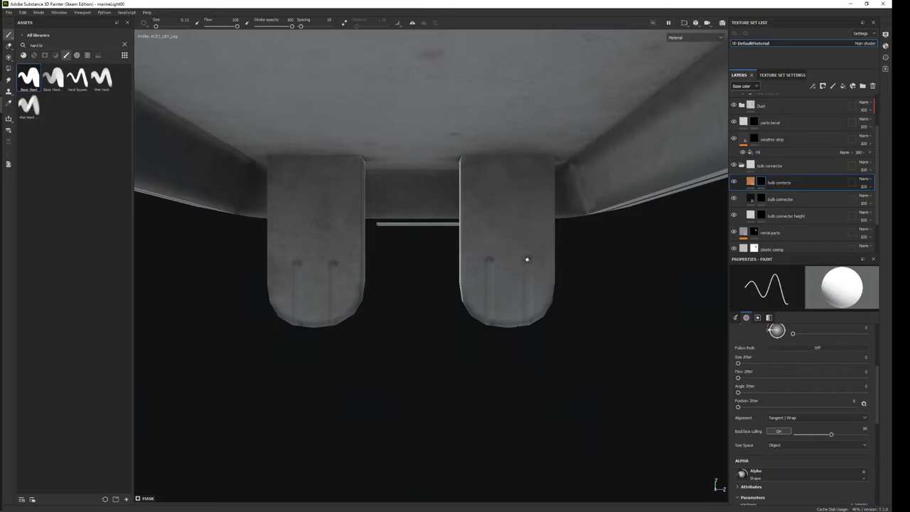
left_click_drag(527, 258, 527, 268)
key("ctrl+z")
Paint two copper contact dots on each bulb connector prong, four in total.
left_click(527, 260)
left_click(489, 260)
left_click(332, 265)
left_click(297, 264)
mouse_move(549, 404)
left_mouse_down("alt")
mouse_move(521, 315)
mouse_move(501, 372)
mouse_move(502, 313)
mouse_move(496, 366)
left_mouse_up("alt")
left_click(750, 182)
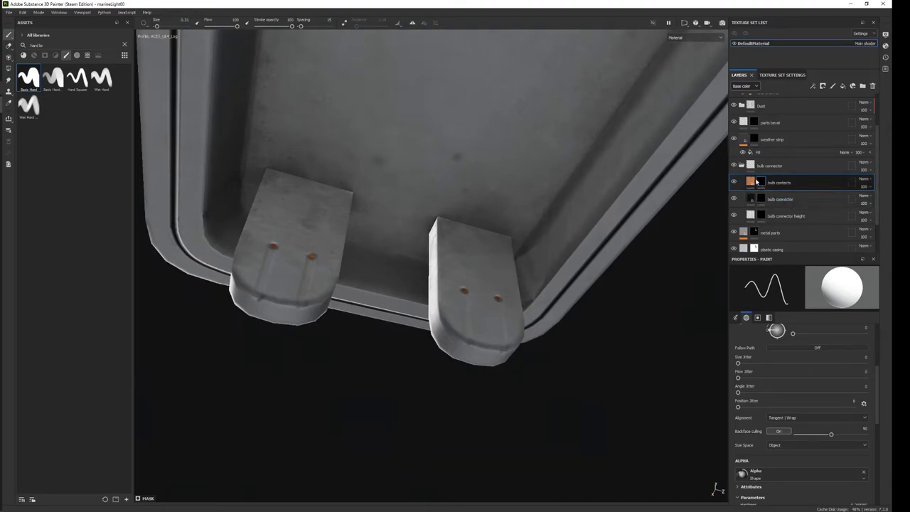
Add a height-only Fill effect to bulb contacts with height about 0.0958.
right_click(747, 180)
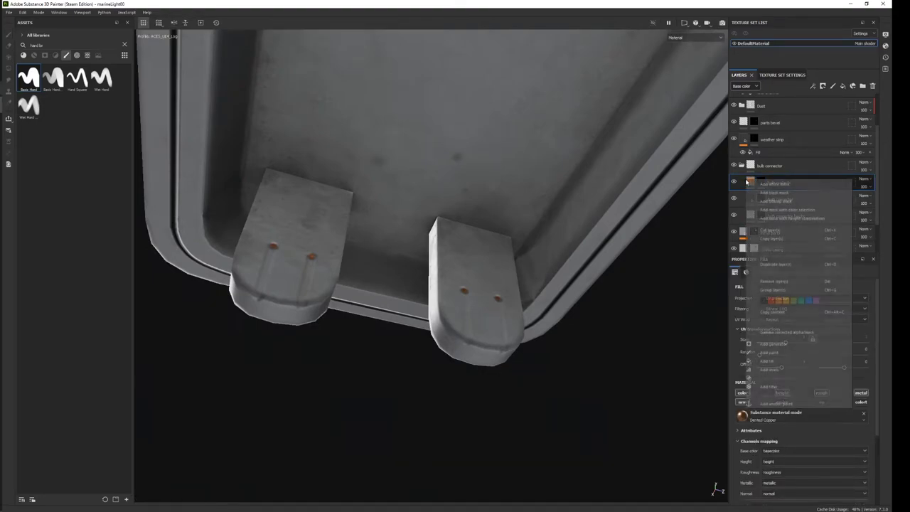
left_click(766, 361)
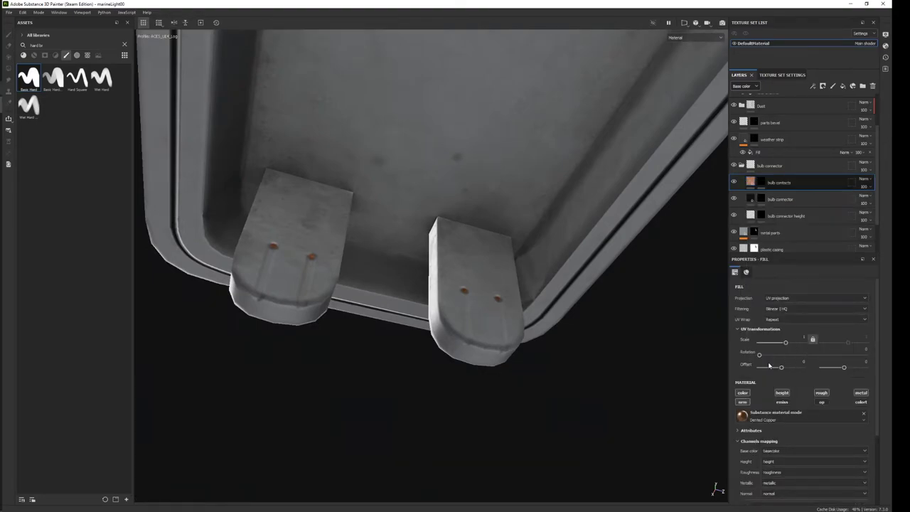
left_click(743, 395)
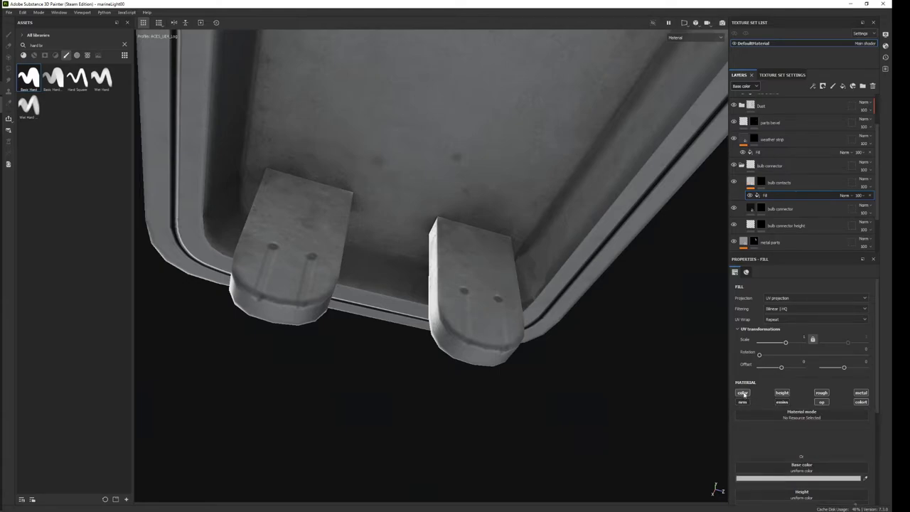
left_click(821, 393)
left_click(861, 401)
left_click(861, 401)
left_click_drag(796, 456, 790, 456)
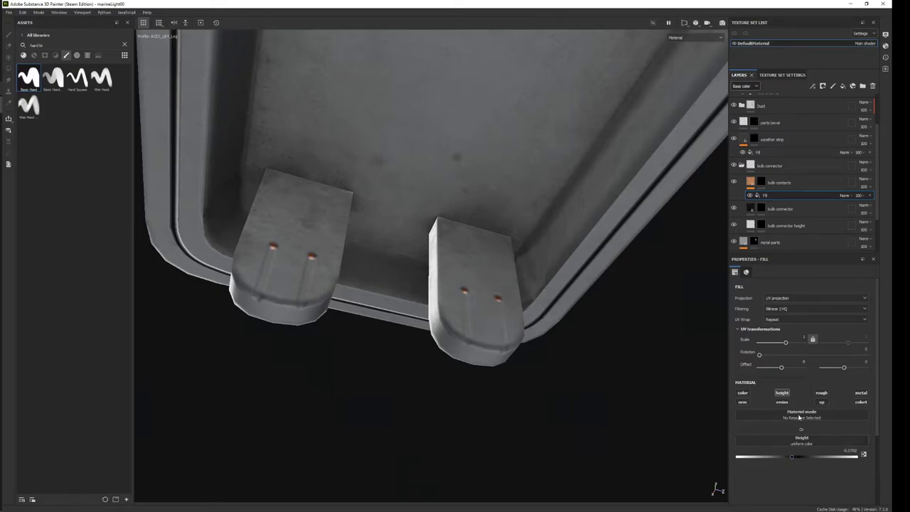
Lower the bulb connector height fill to about -0.16 so the grooves sink deeper.
left_click(782, 209)
left_click(785, 225)
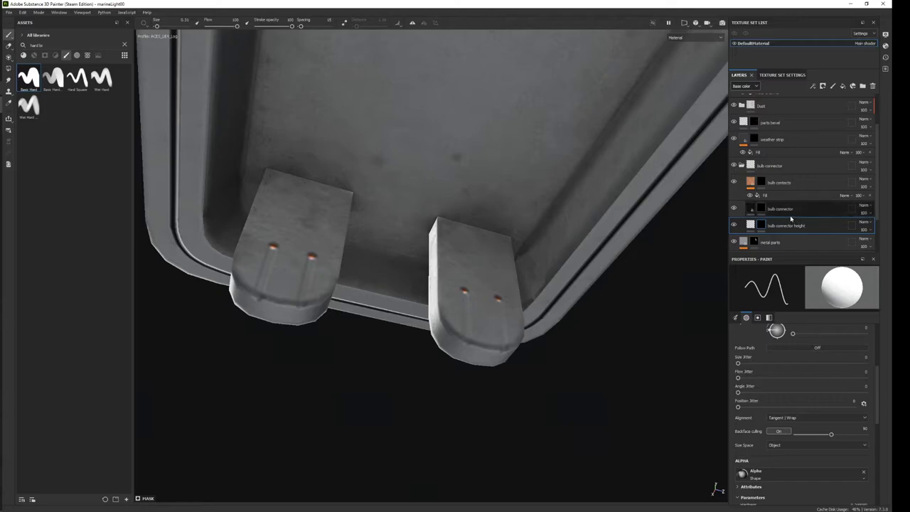
left_click(750, 226)
left_click_drag(791, 457, 781, 457)
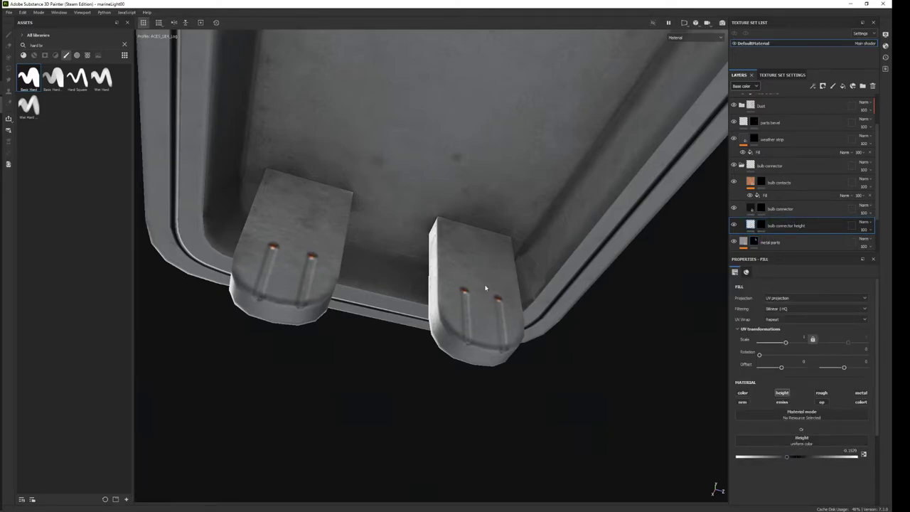
left_click_drag(426, 270, 447, 258, "alt")
key("1")
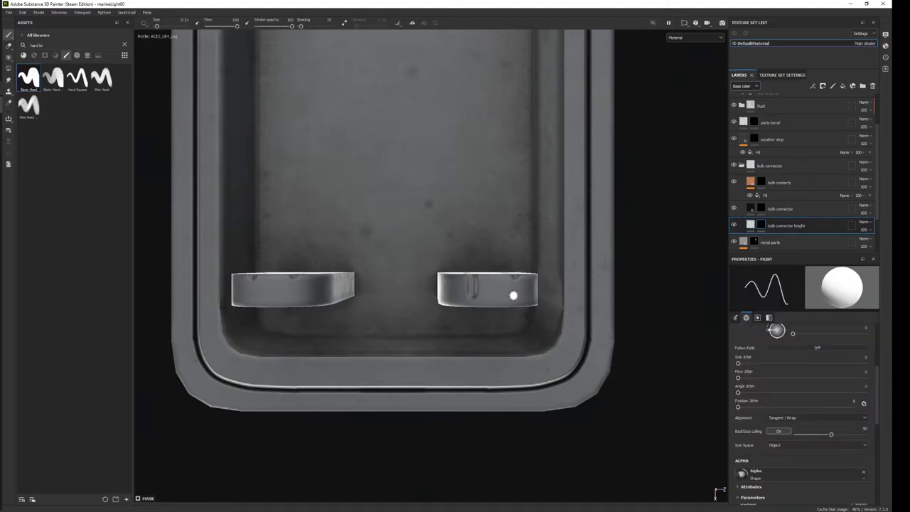
Undo and repaint the straight vertical groove on the left bulb connector.
mouse_move(516, 294)
left_mouse_down("alt")
mouse_move(503, 374)
mouse_move(457, 274)
mouse_move(476, 274)
mouse_move(473, 291)
left_mouse_up("alt")
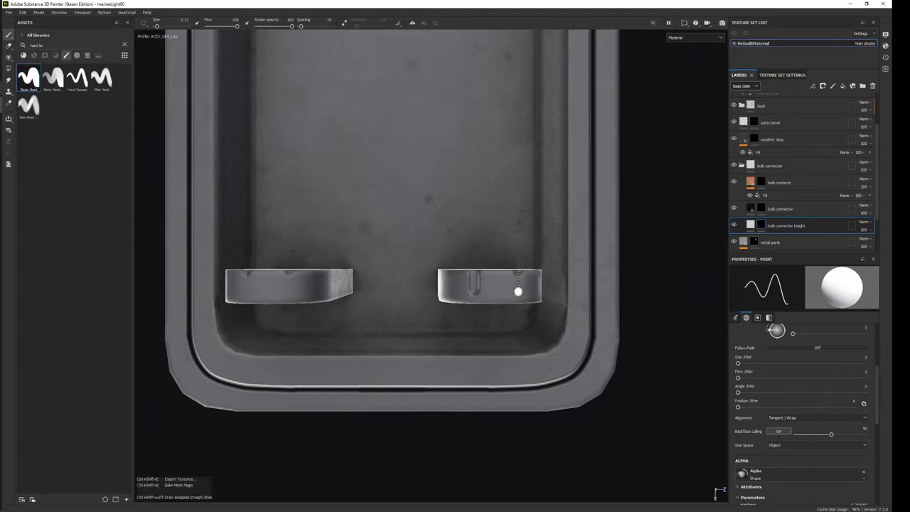
mouse_move(453, 313)
left_mouse_down("alt")
mouse_move(467, 326)
mouse_move(514, 274)
mouse_move(515, 297)
left_mouse_up("alt")
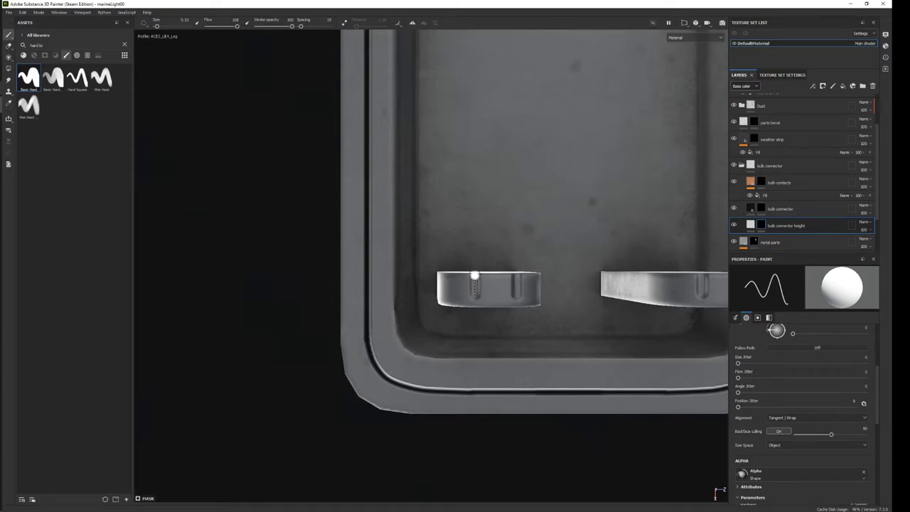
key("ctrl+z")
left_click_drag(475, 274, 474, 299)
mouse_move(524, 266)
left_mouse_down("alt")
mouse_move(525, 387)
mouse_move(564, 243)
mouse_move(447, 246)
mouse_move(492, 313)
left_mouse_up("alt")
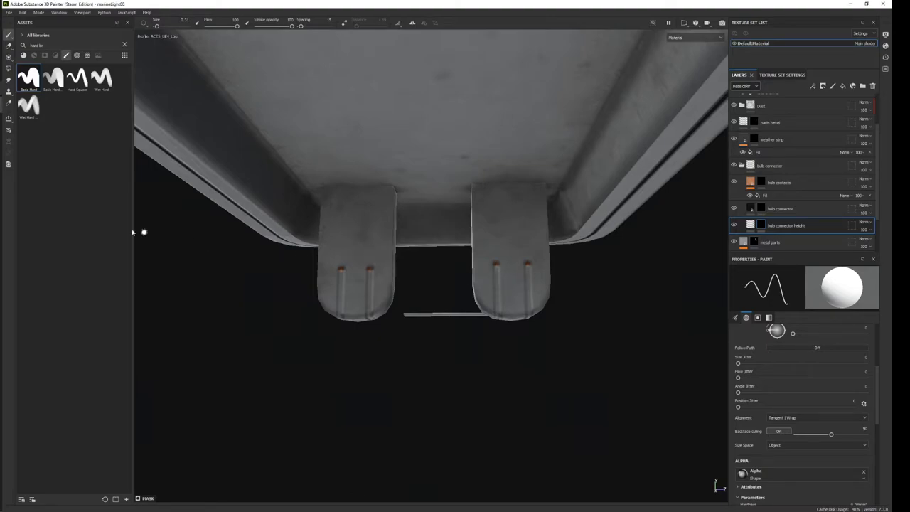
Orbit, pan and zoom the view in on the brackets.
mouse_move(343, 181)
left_mouse_down("alt")
mouse_move(429, 237)
mouse_move(429, 126)
left_mouse_up("alt")
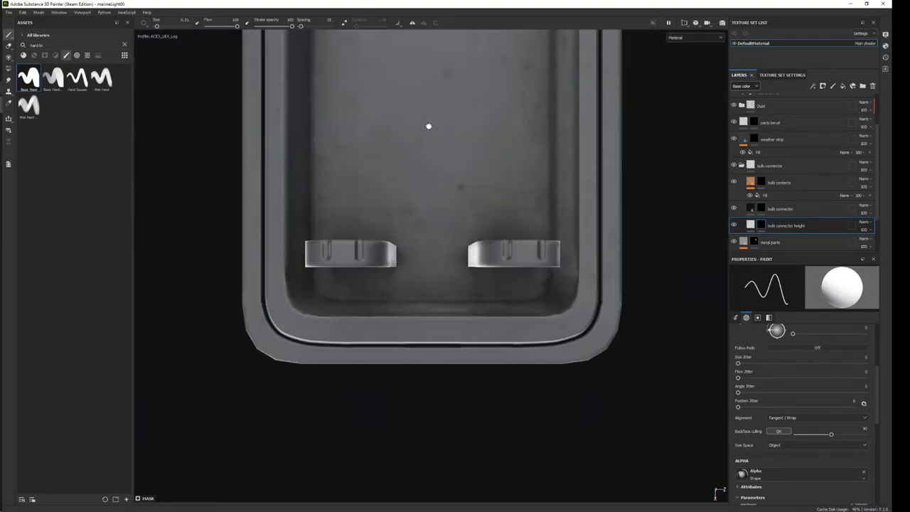
middle_click_drag(428, 126, 471, 237, "alt")
right_click_drag(472, 238, 472, 346, "alt")
Select the parts bevel layer's paint content, undoing an accidental stroke.
scroll(779, 217, "down", 1)
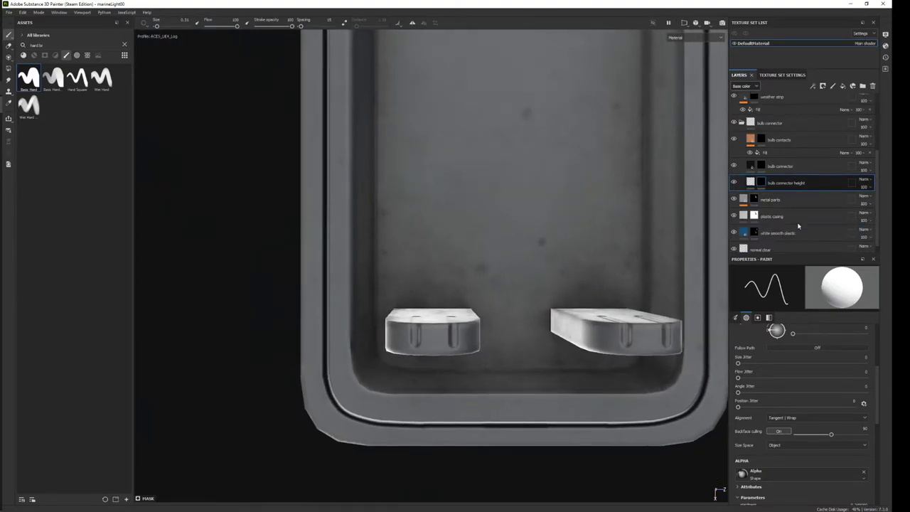
scroll(779, 218, "up", 1)
scroll(779, 217, "up", 1)
left_click(770, 154)
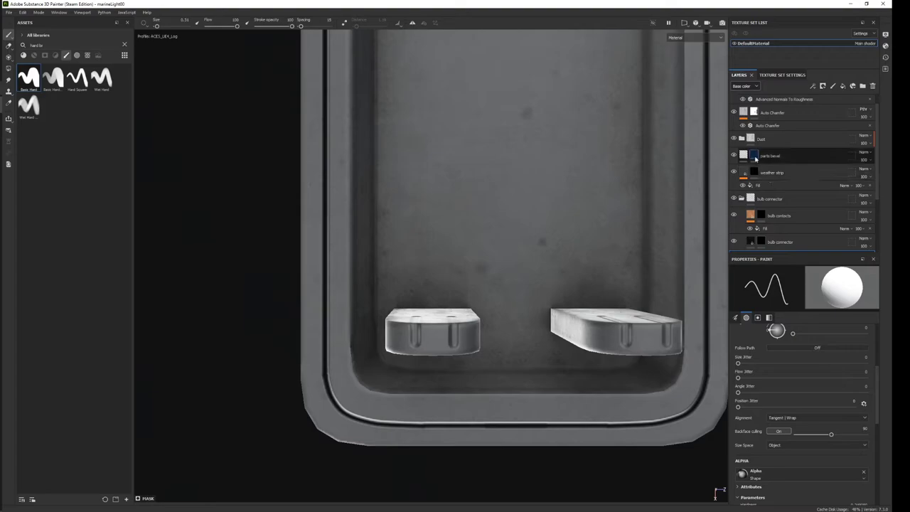
left_click(424, 243)
left_click(513, 244, "shift")
key("ctrl+z")
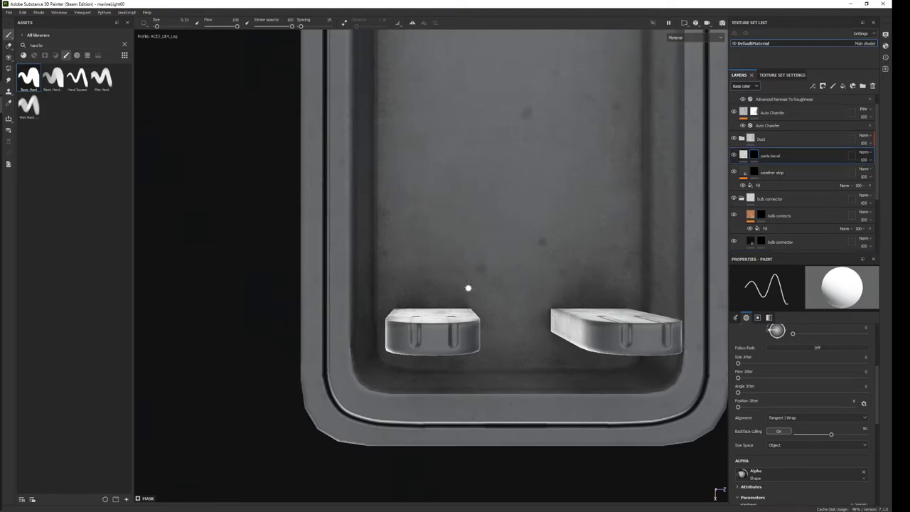
Show the 2D UV view beside the 3D view.
key("F1")
scroll(640, 217, "down", 3)
scroll(625, 227, "down", 2)
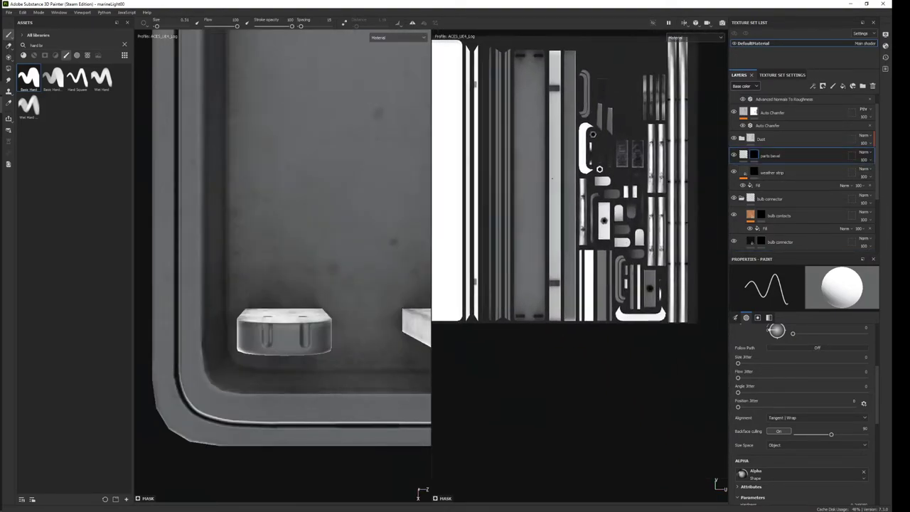
scroll(597, 256, "up", 4)
scroll(583, 273, "up", 2)
scroll(582, 273, "up", 3)
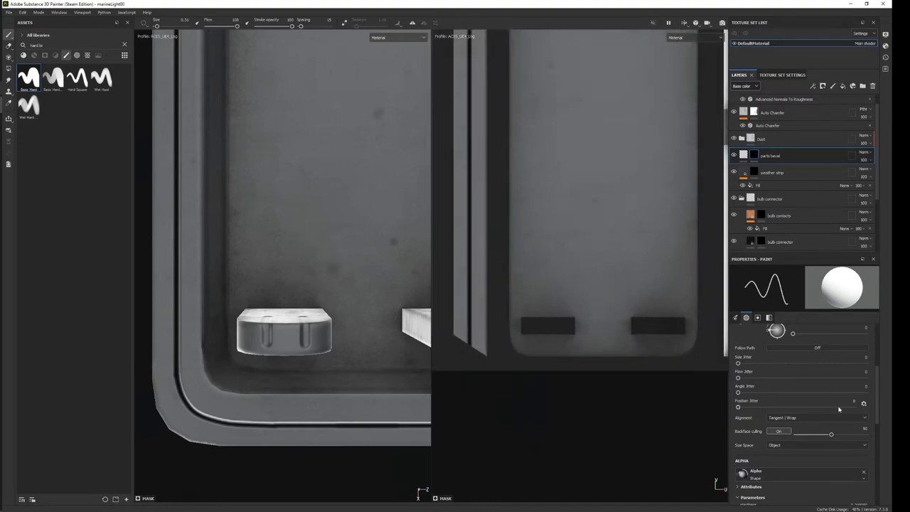
Set brush alignment to UV and enlarge the brush to about 1.09.
left_click(800, 419)
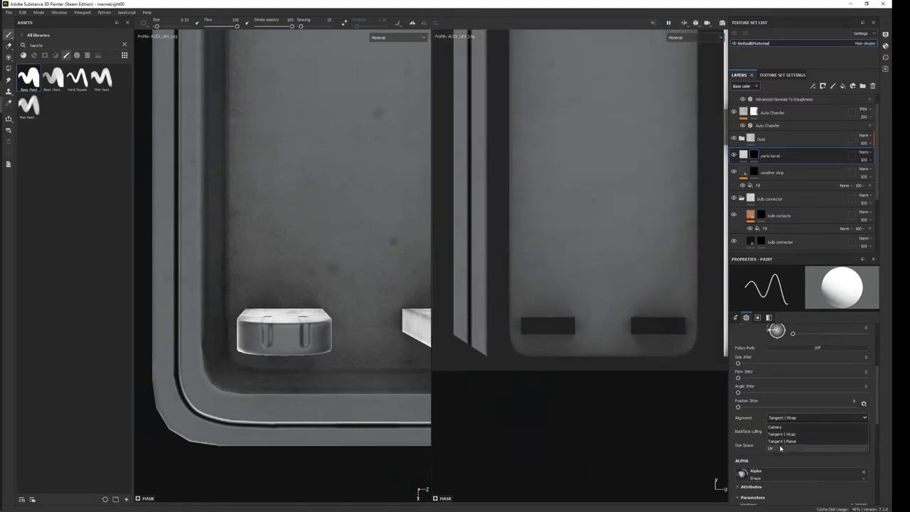
left_click(793, 446)
right_click_drag(537, 300, 583, 300, "ctrl")
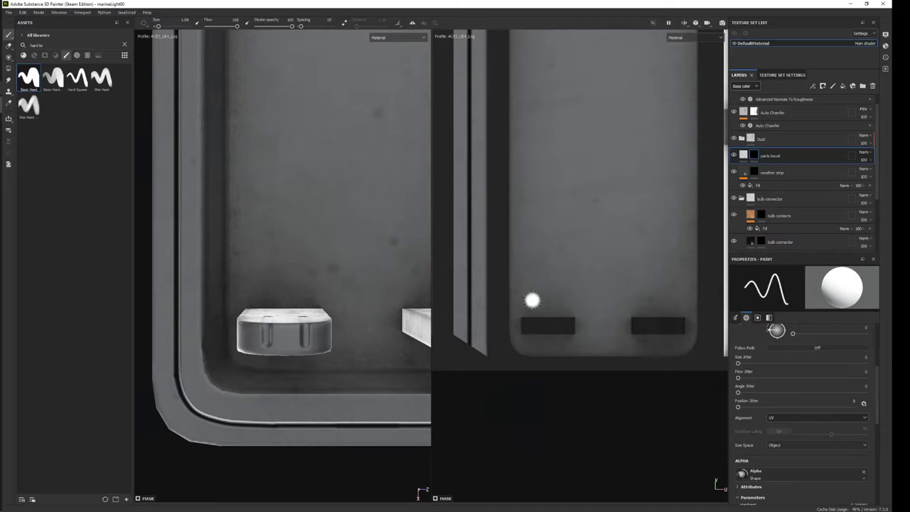
mouse_move(575, 326)
middle_mouse_down()
mouse_move(564, 211)
mouse_move(473, 322)
middle_mouse_up()
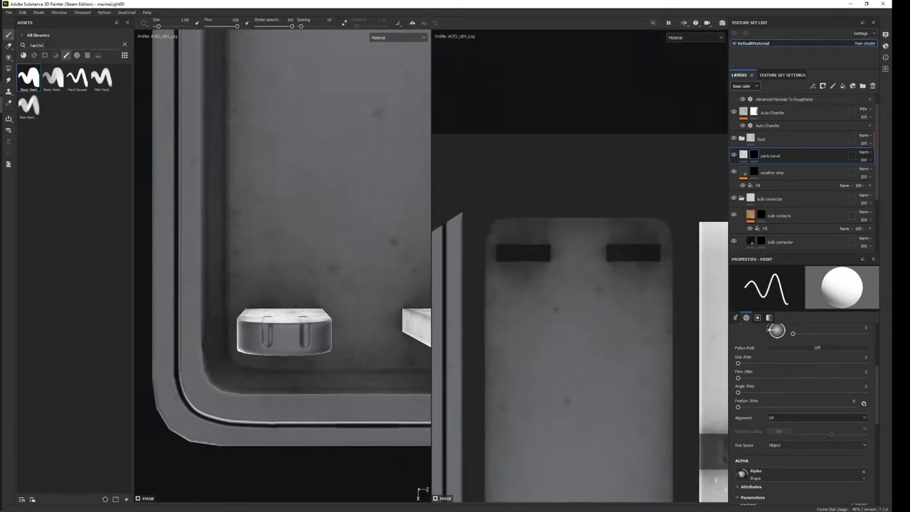
key("ctrl+a")
Search 'squ' and pick the Hard Square brush, enlarging its stamp.
type("squ")
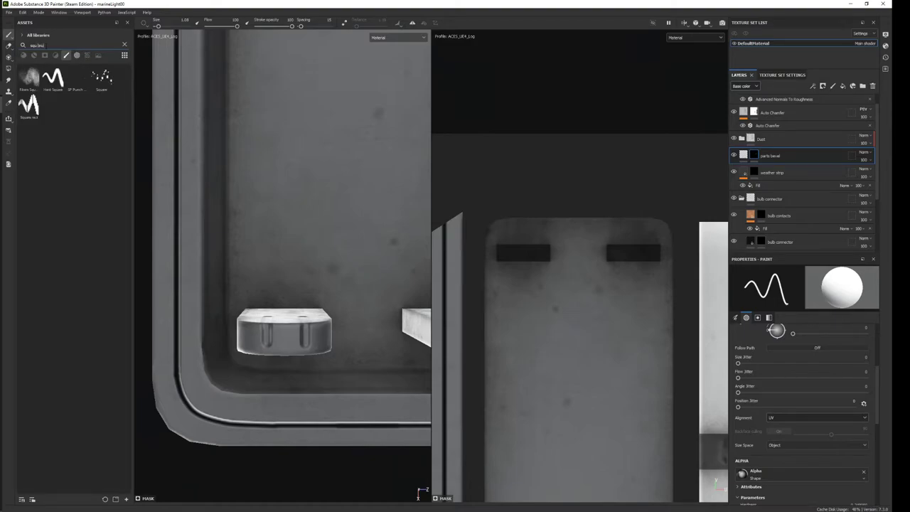
left_click(53, 77)
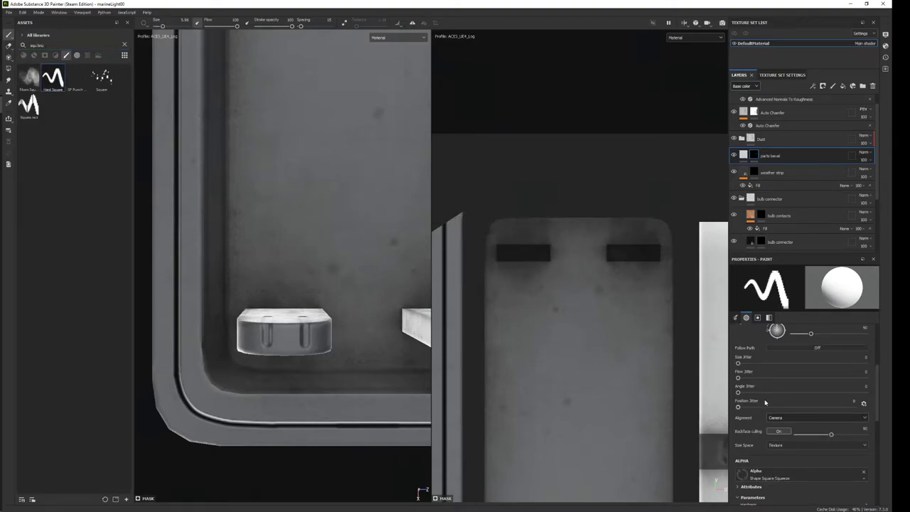
scroll(861, 419, "up", 2)
scroll(864, 426, "up", 2)
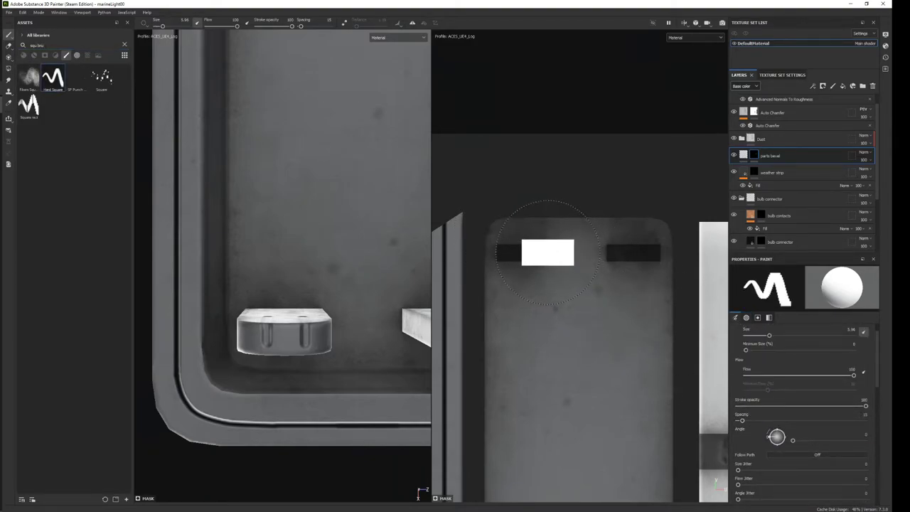
mouse_move(526, 253)
right_mouse_down("ctrl")
mouse_move(551, 254)
mouse_move(524, 251)
right_mouse_up("ctrl")
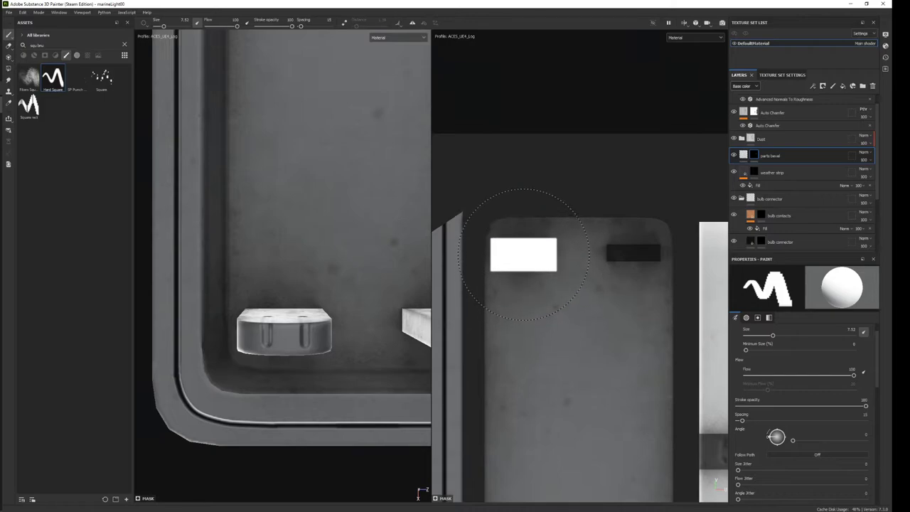
Lower brush flow to 27 and stamp a light square over the right dark slot.
middle_click_drag(391, 310, 208, 343)
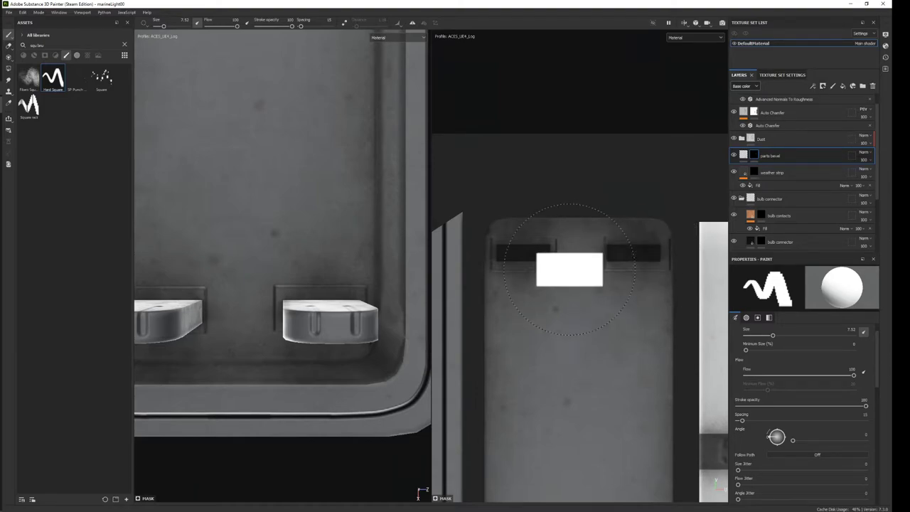
mouse_move(238, 334)
middle_mouse_down()
mouse_move(313, 267)
mouse_move(281, 221)
middle_mouse_up()
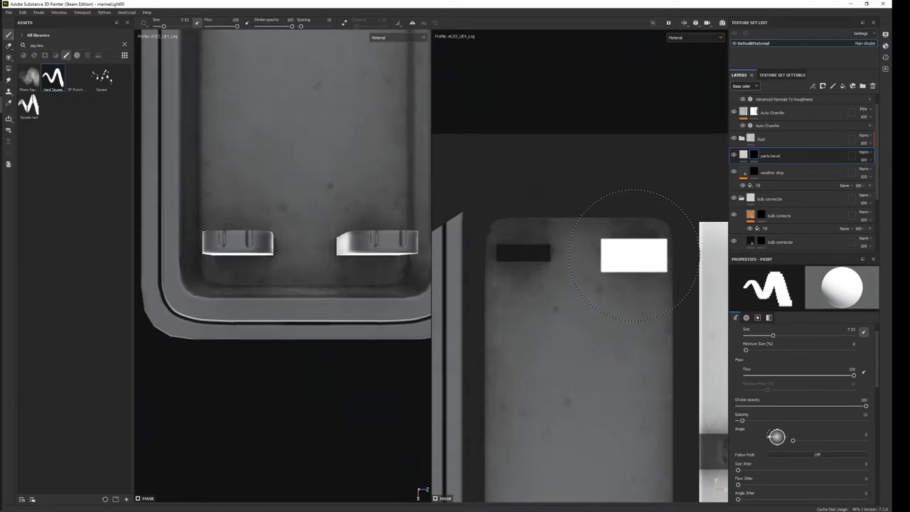
left_click(214, 26)
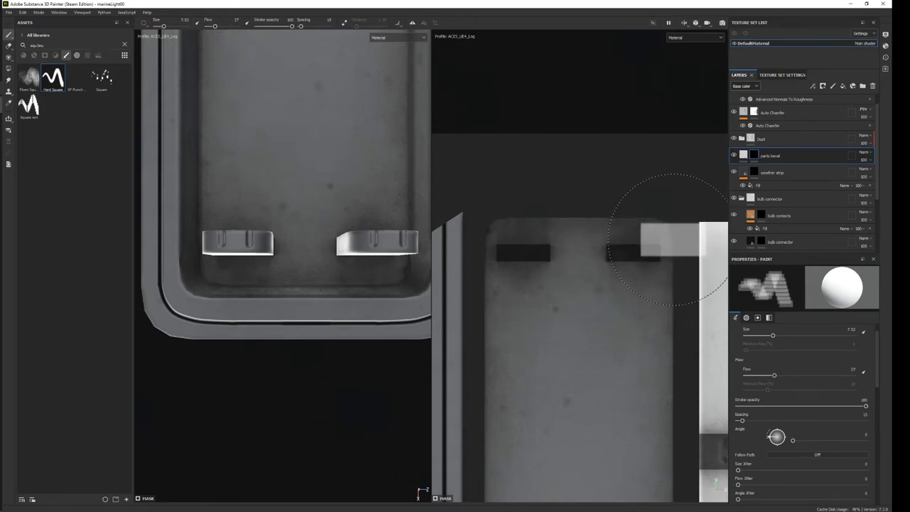
left_click(634, 254)
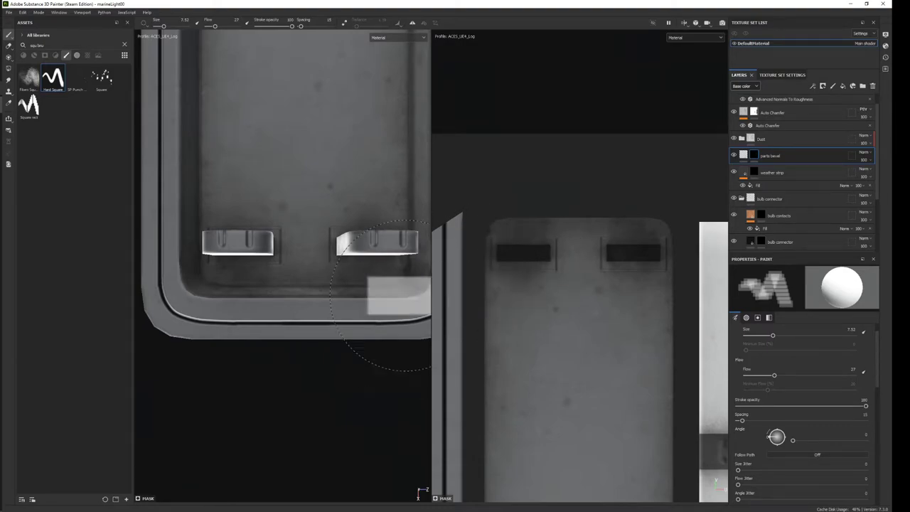
Shrink the square brush and frame the island with the two slots in the UV view.
mouse_move(604, 79)
right_mouse_down("alt")
mouse_move(592, 69)
mouse_move(597, 93)
right_mouse_up("alt")
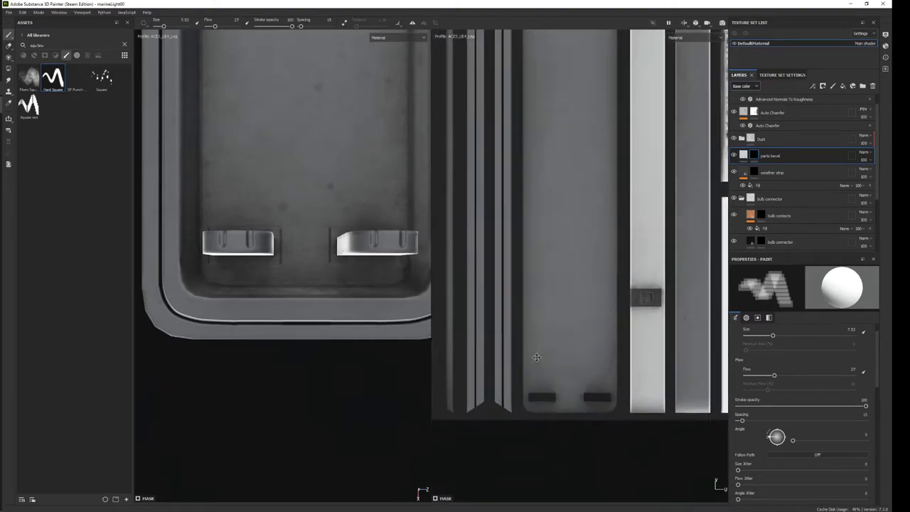
middle_click_drag(599, 213, 567, 284, "alt")
scroll(567, 285, "up", 1)
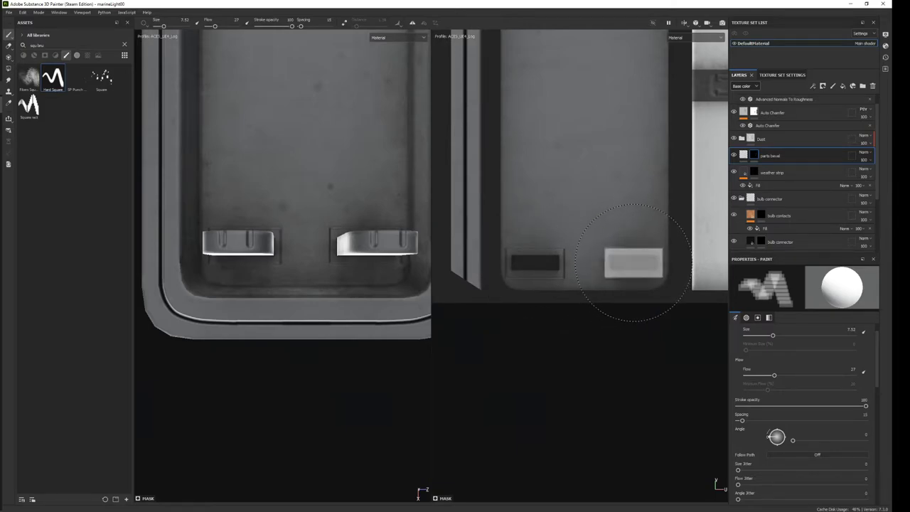
scroll(540, 249, "up", 2)
right_click_drag(579, 242, 561, 241, "ctrl")
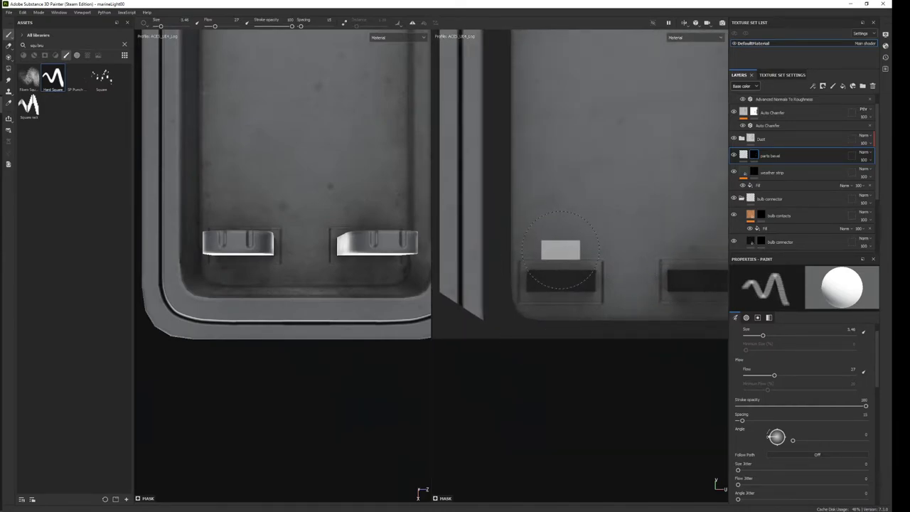
middle_click_drag(703, 250, 638, 256)
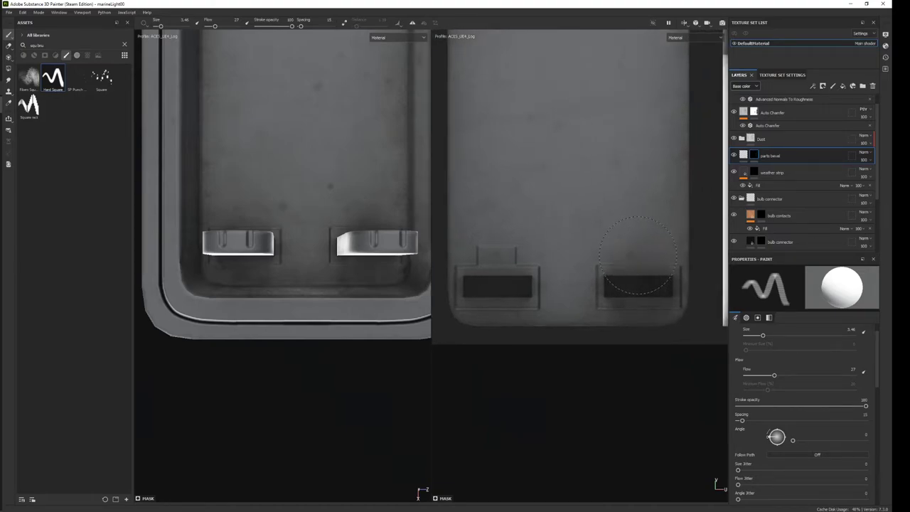
middle_click_drag(636, 102, 630, 398)
scroll(636, 466, "down", 3)
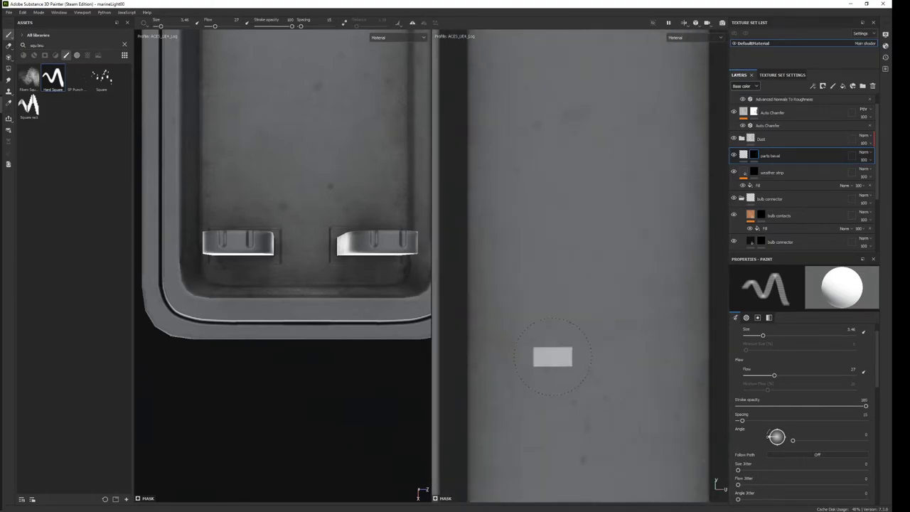
scroll(632, 355, "down", 3)
scroll(631, 270, "down", 2)
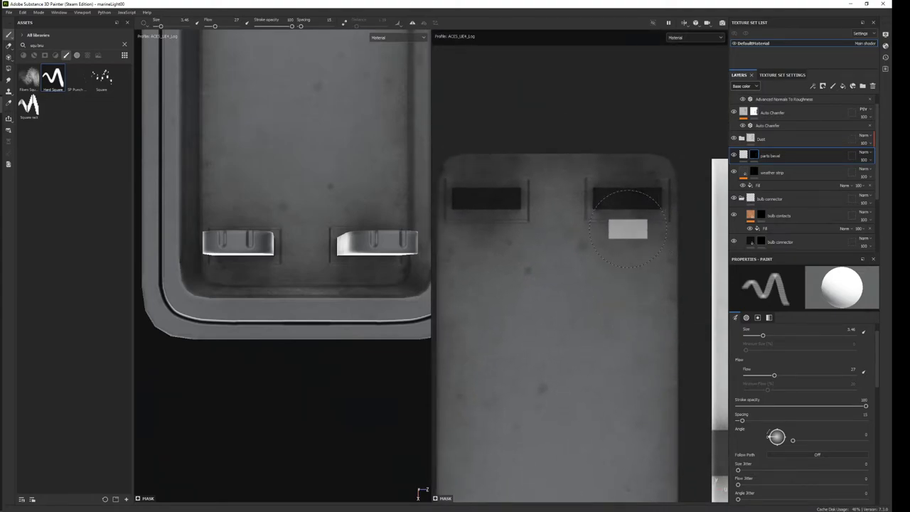
middle_click_drag(481, 237, 532, 231)
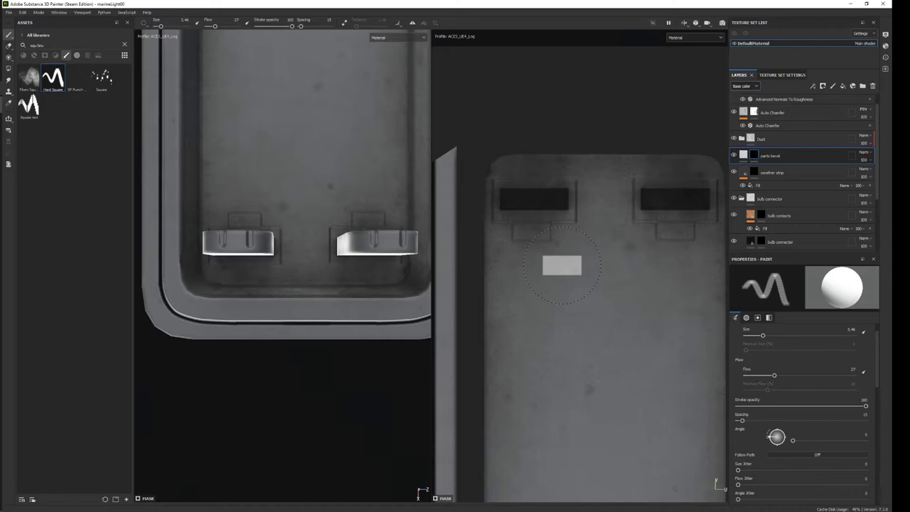
Add a fill layer above parts bevel with a black mask, named 'screw'.
left_click(843, 85)
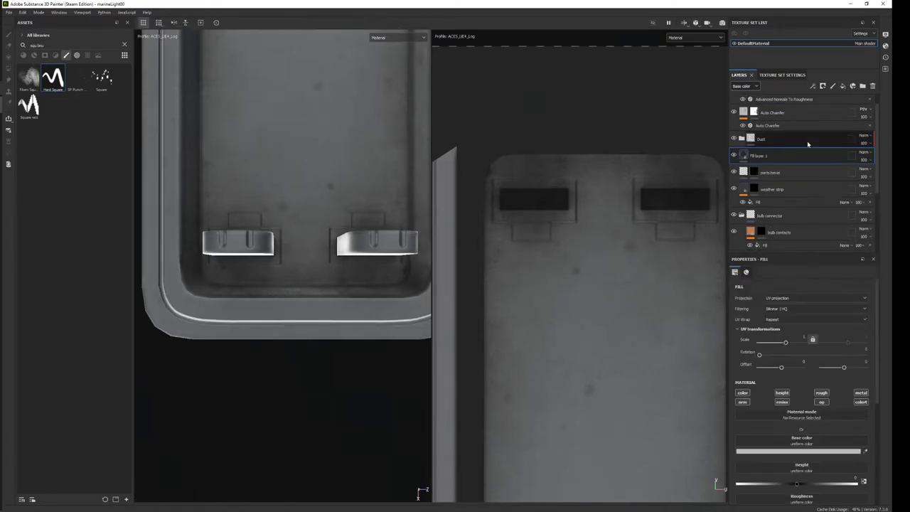
right_click(789, 152)
left_click(798, 161)
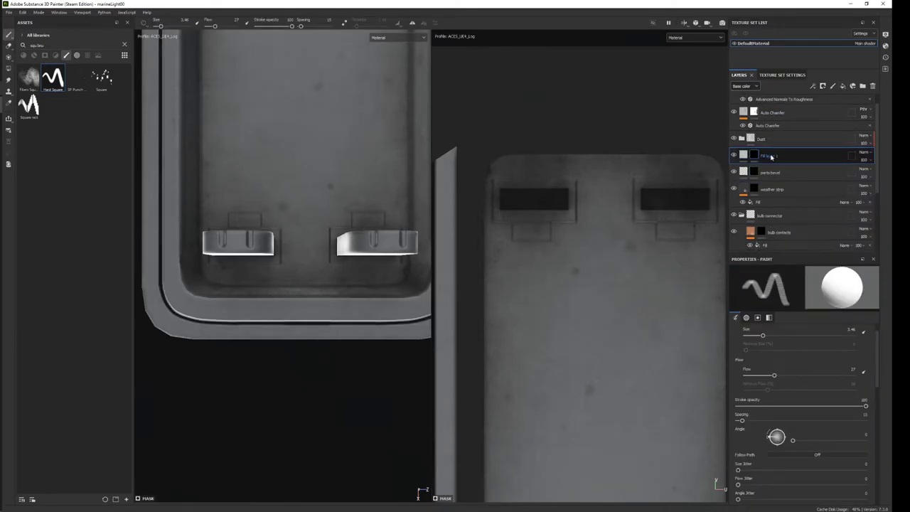
type("screw")
key("Return")
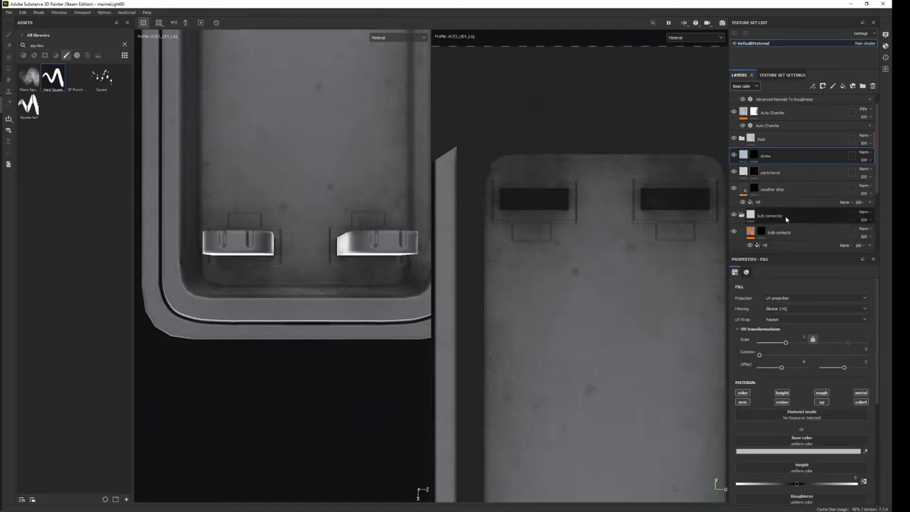
Select the metal parts layer's mask.
left_click(800, 189)
scroll(788, 189, "down", 3)
left_click(744, 216)
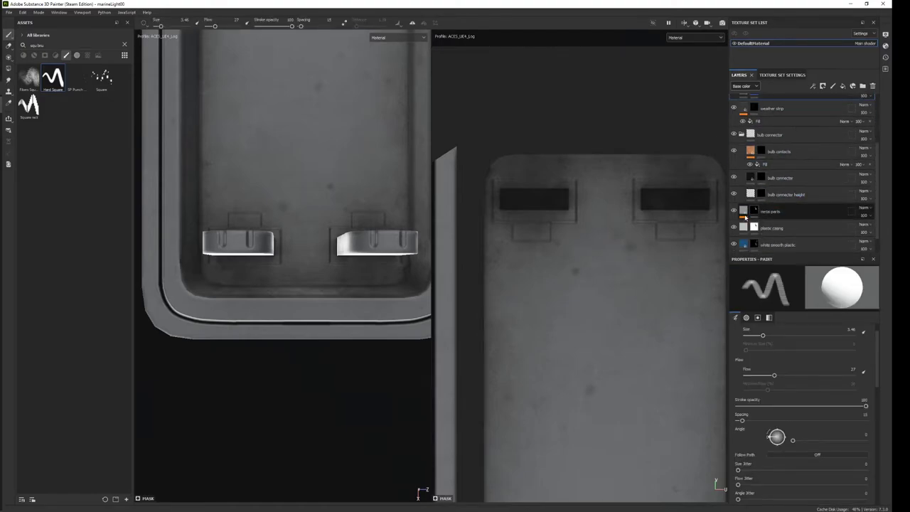
left_click(755, 213)
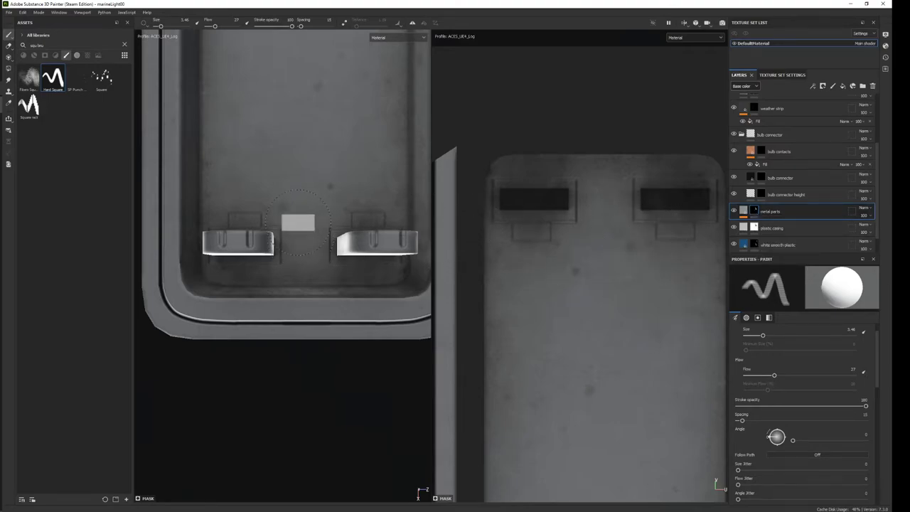
Load the Screw Bolt brush and use a screw alpha as the brush shape.
type("screw")
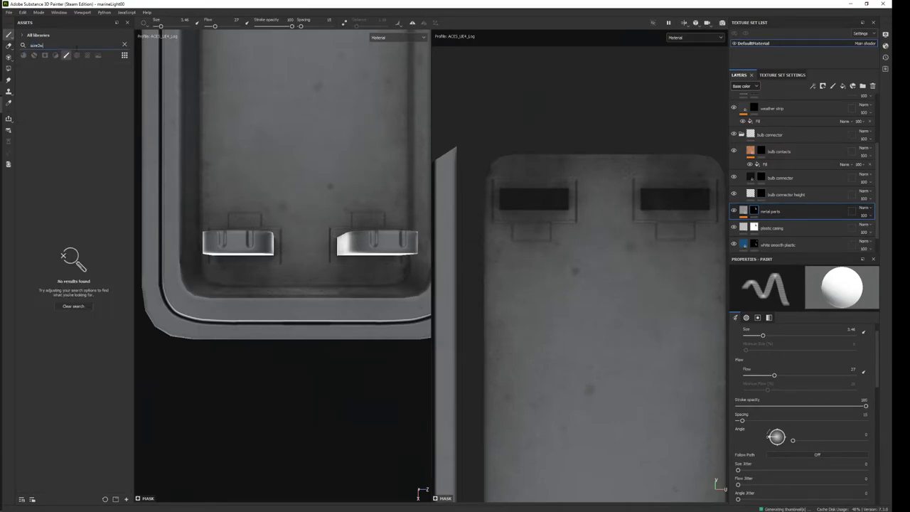
key("BackSpace")
key("BackSpace")
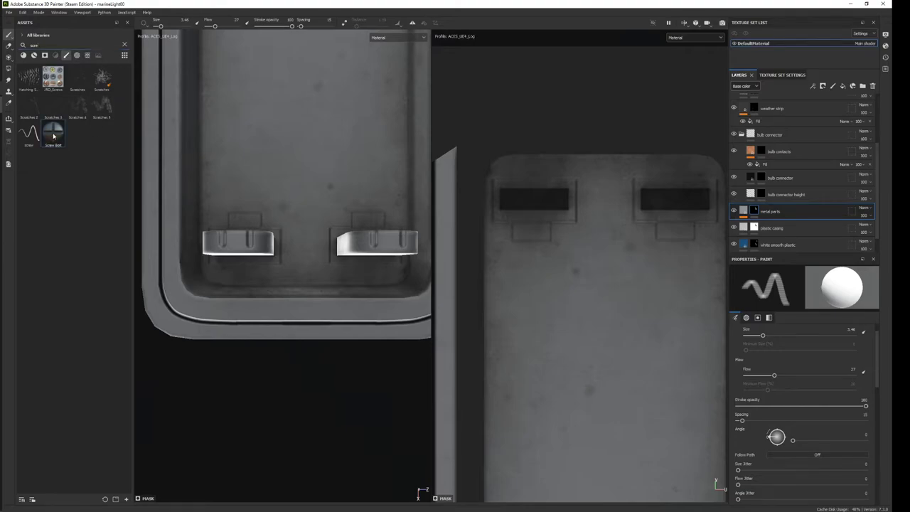
left_click(53, 134)
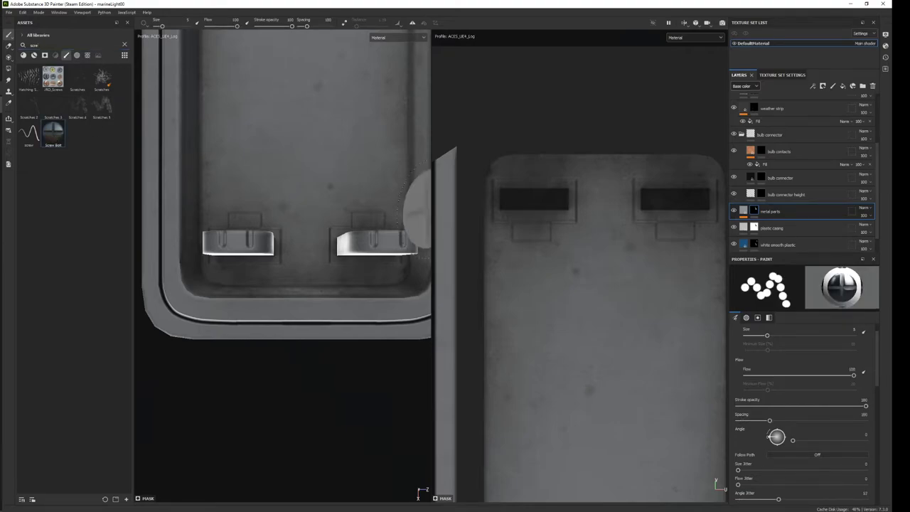
left_click(66, 55)
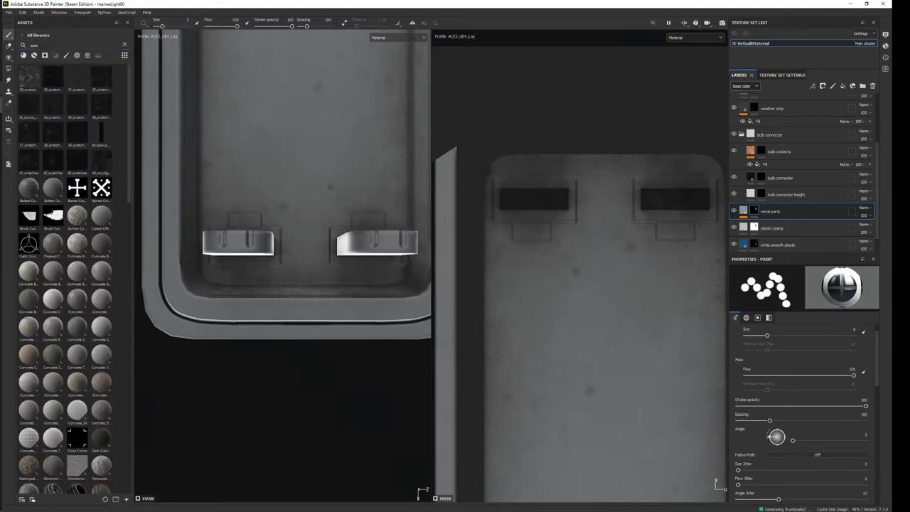
type("w")
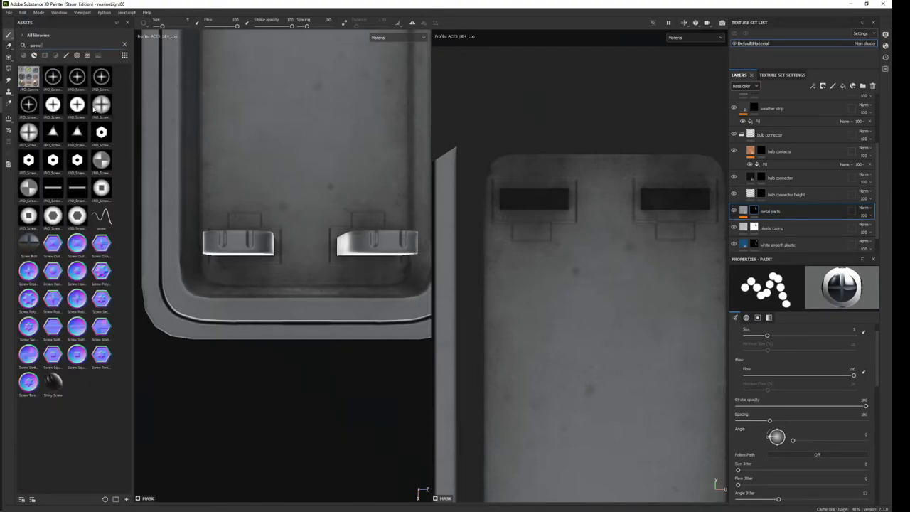
left_click_drag(93, 107, 529, 206)
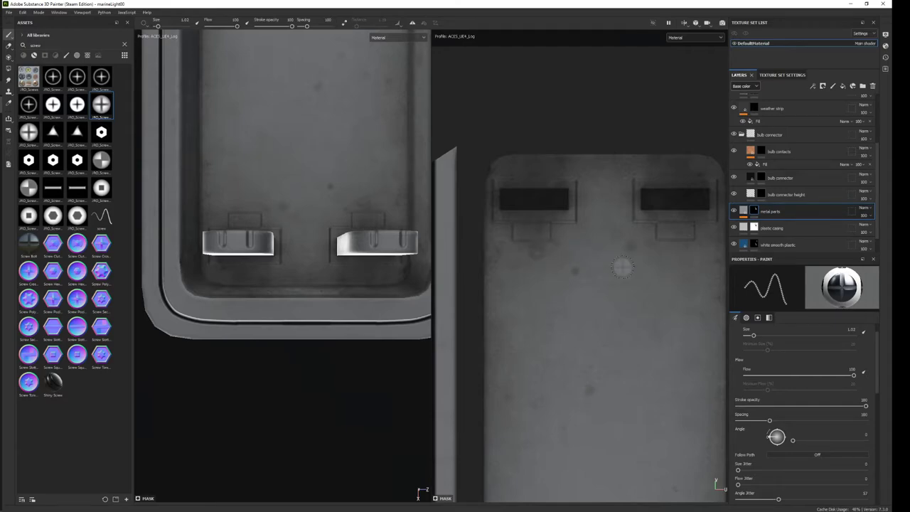
left_click(742, 210)
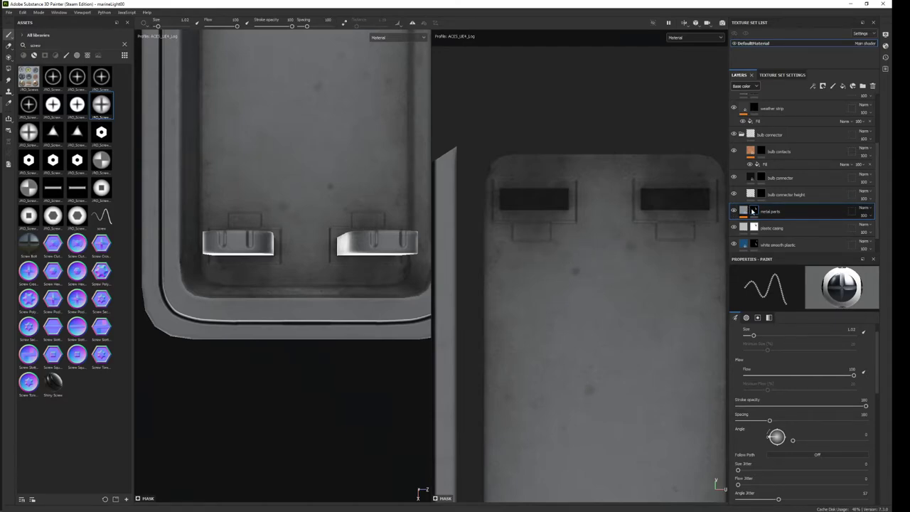
Duplicate the metal parts layer and rename the copy 'metal screw'.
key("ctrl+d")
double_click(782, 211)
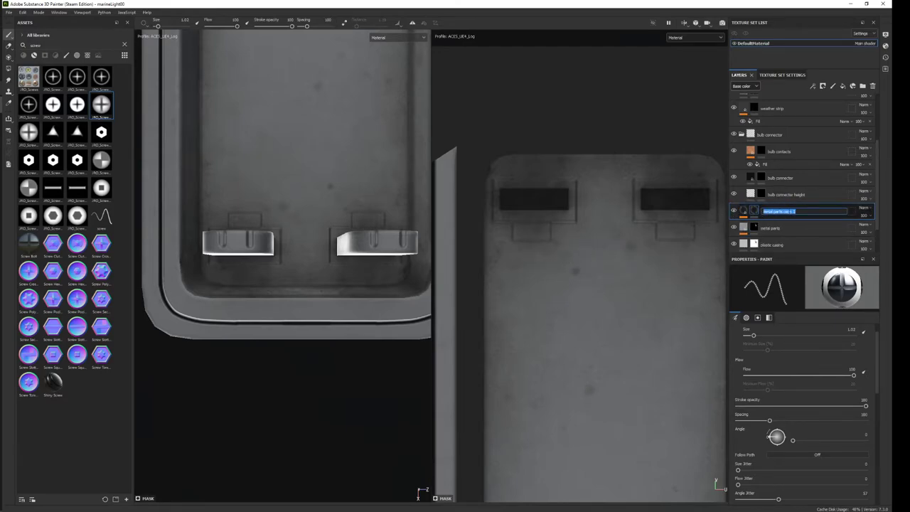
type("screw")
key("Return")
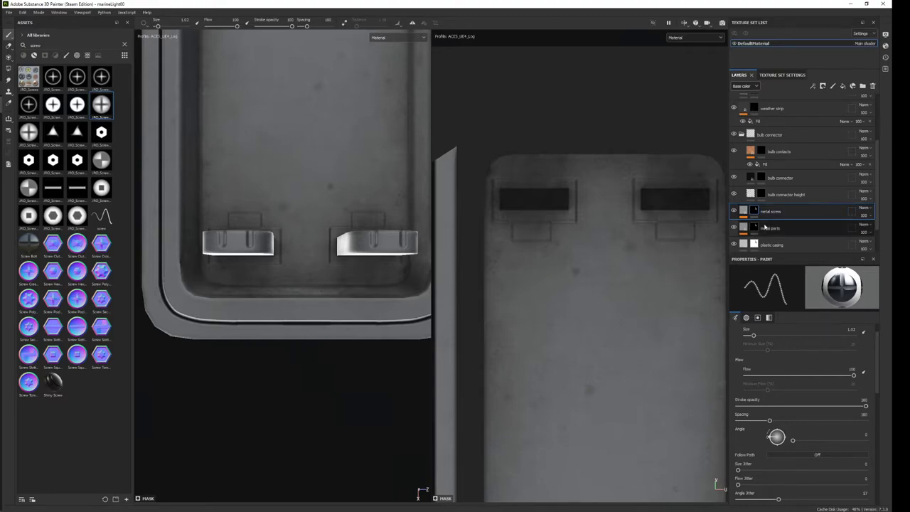
left_click(766, 223)
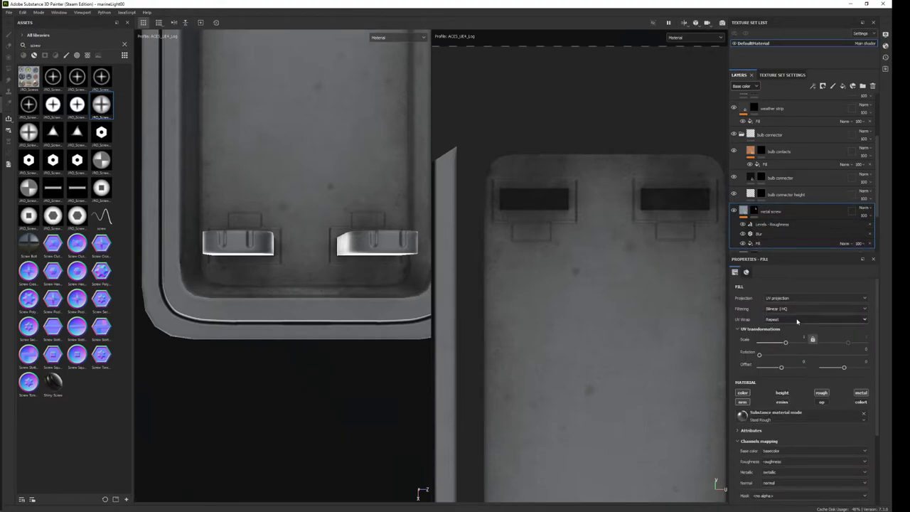
Add a Fill effect to metal screw with colour, roughness and metalness disabled.
scroll(789, 392, "down", 3)
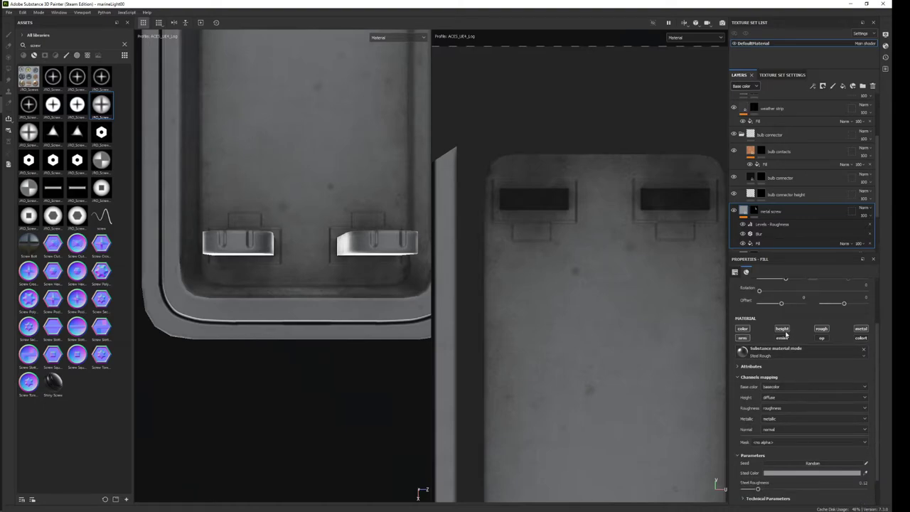
right_click(743, 209)
left_click(775, 397)
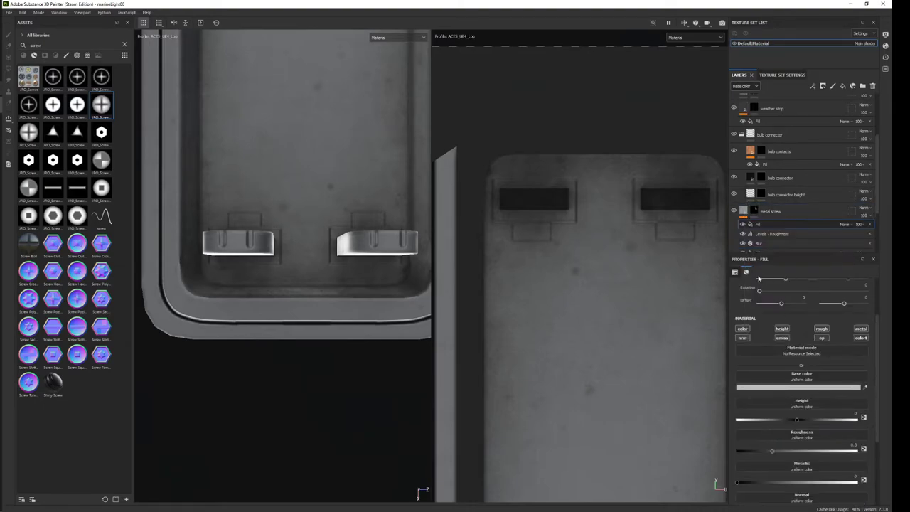
left_click(742, 328)
left_click(821, 328)
left_click(860, 328)
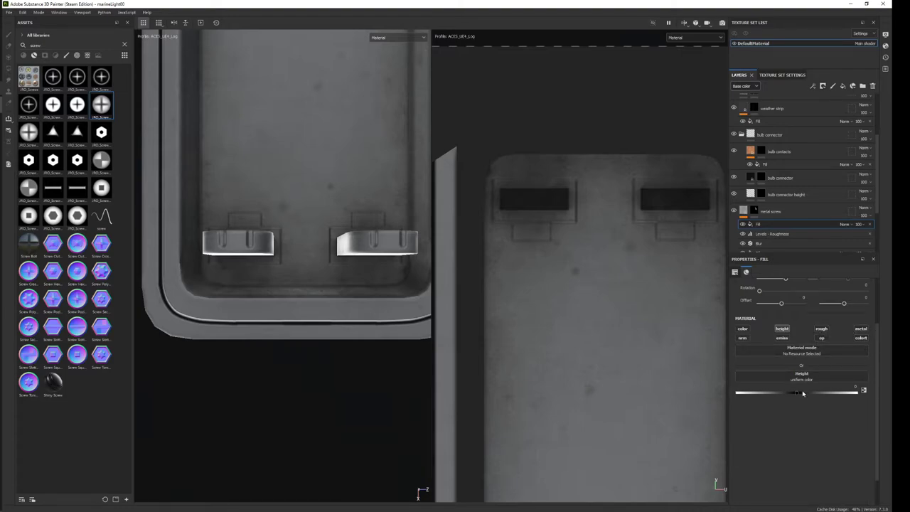
left_click(754, 212)
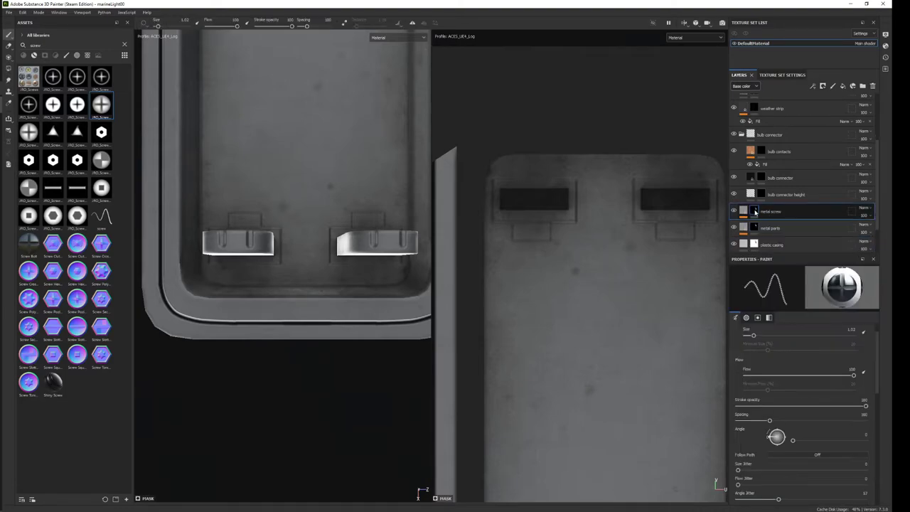
right_click(759, 219)
left_click(766, 216)
scroll(686, 315, "up", 2)
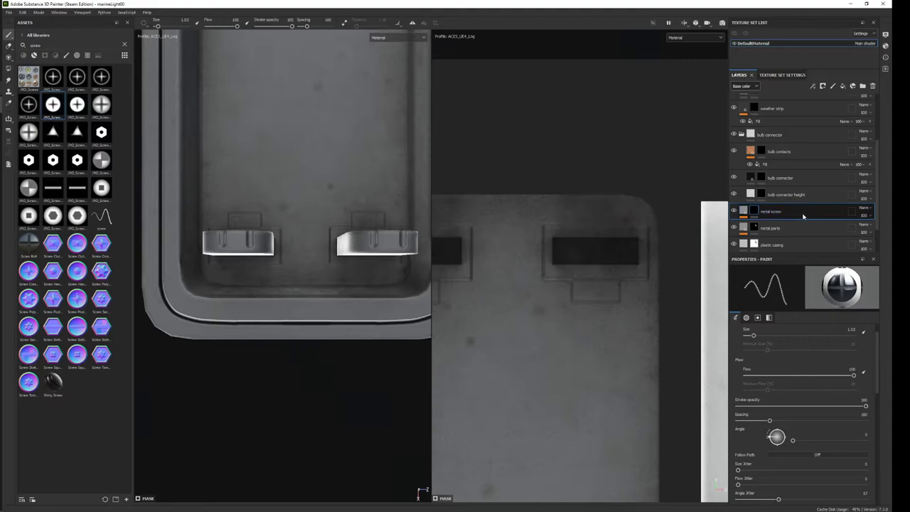
left_click(744, 211)
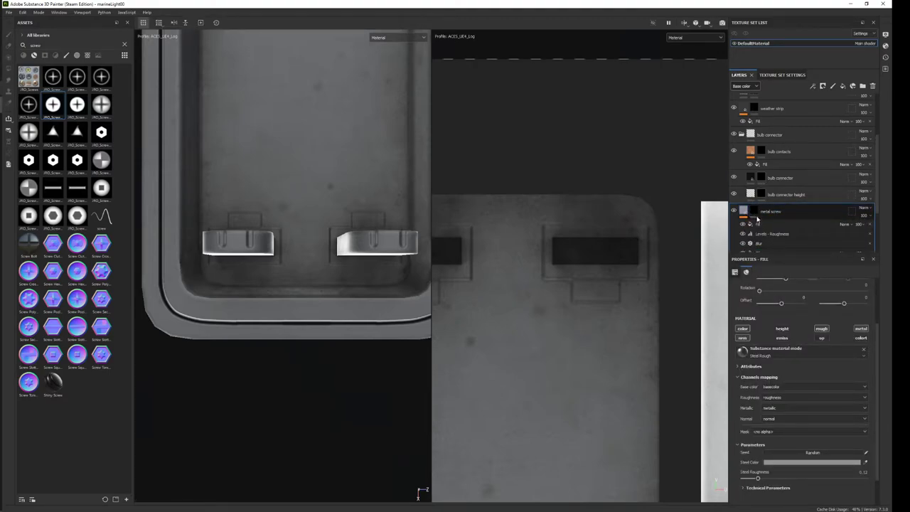
scroll(756, 221, "down", 1)
left_click(783, 234)
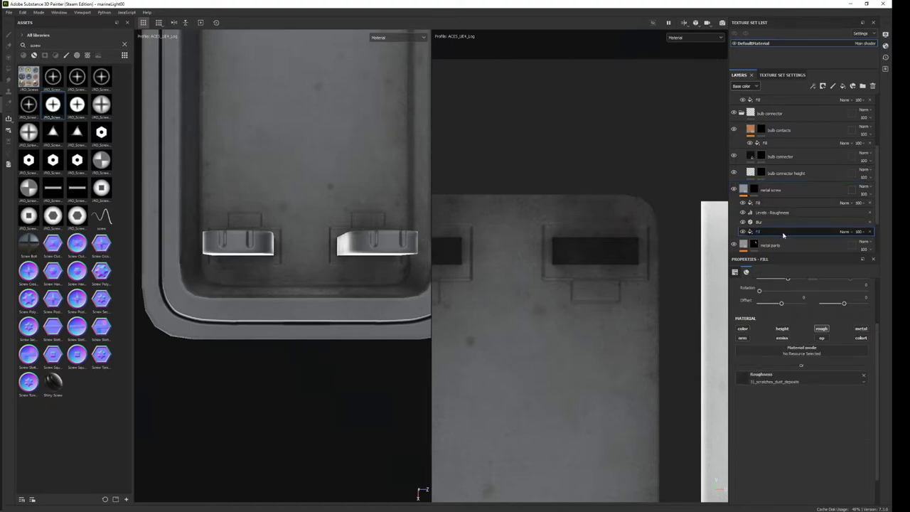
left_click(744, 190)
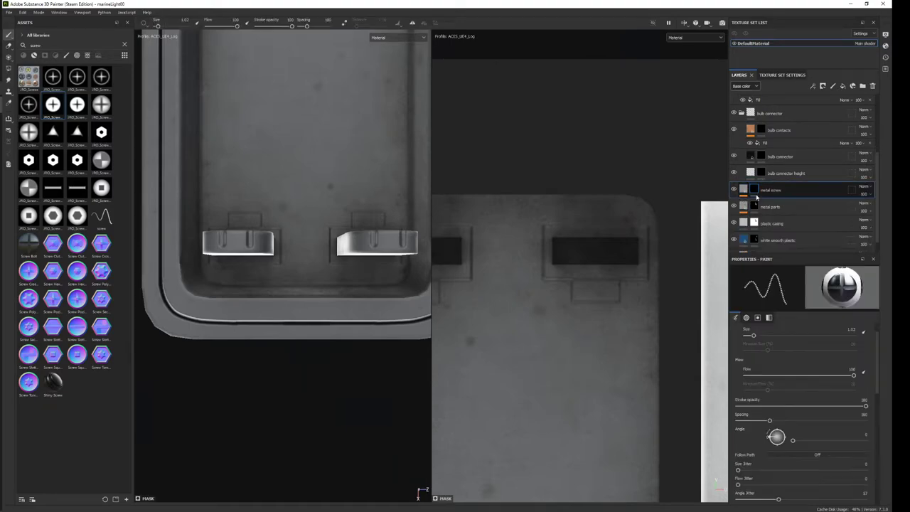
Load the Basic Hard brush and remove the Screw Bolts pattern from it.
key("bracketright")
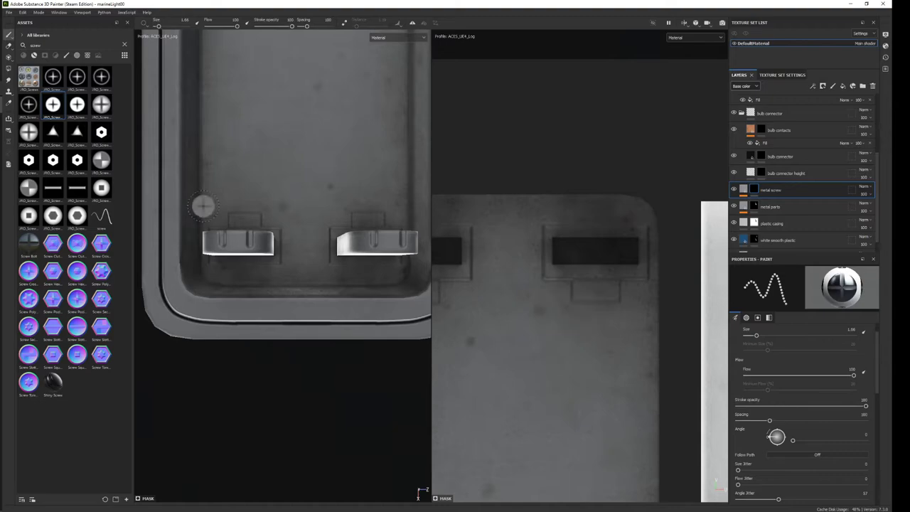
key("ctrl+a")
type("hard br")
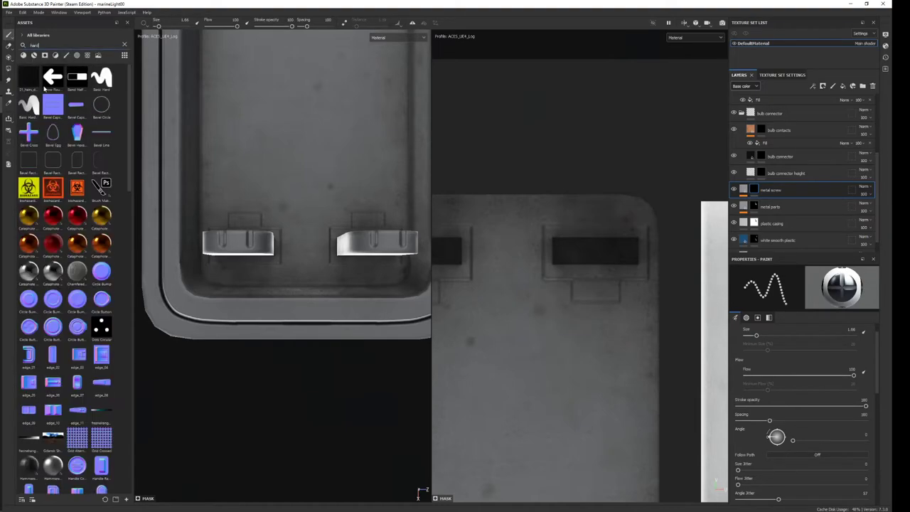
left_click(28, 77)
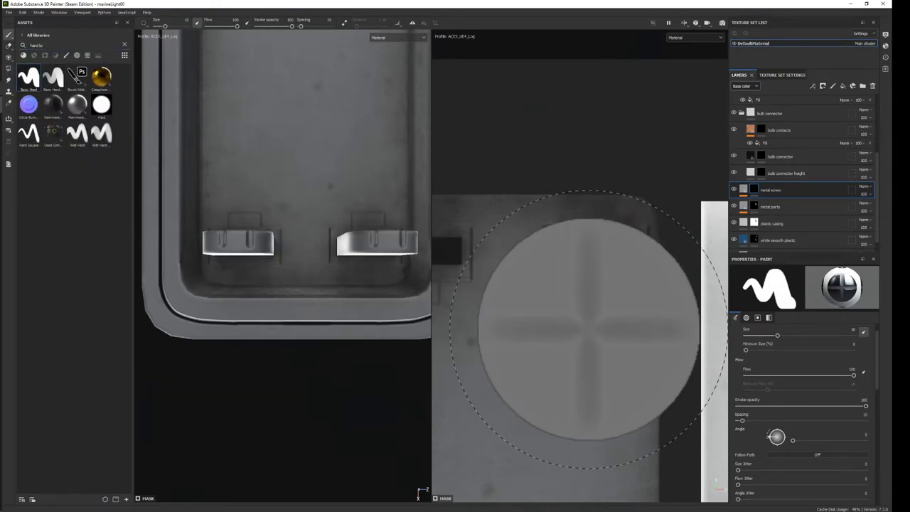
scroll(803, 398, "down", 5)
scroll(825, 399, "down", 5)
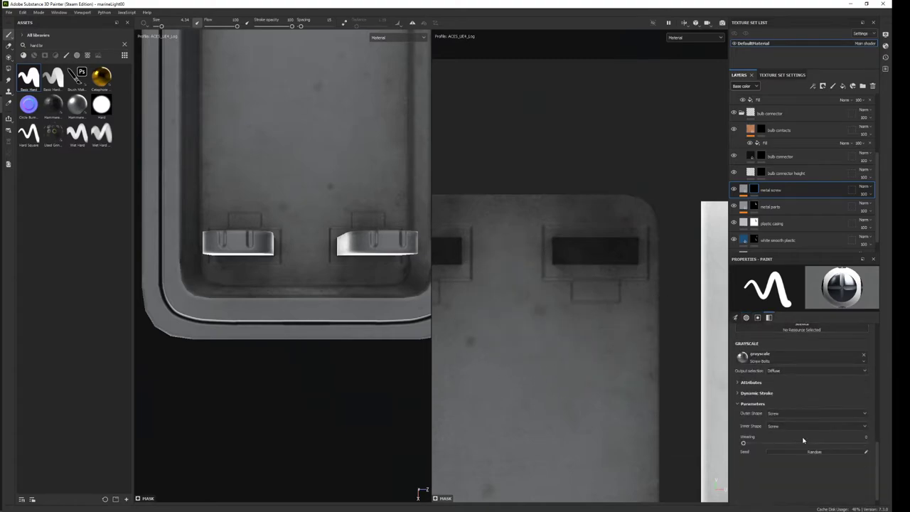
left_click(861, 397)
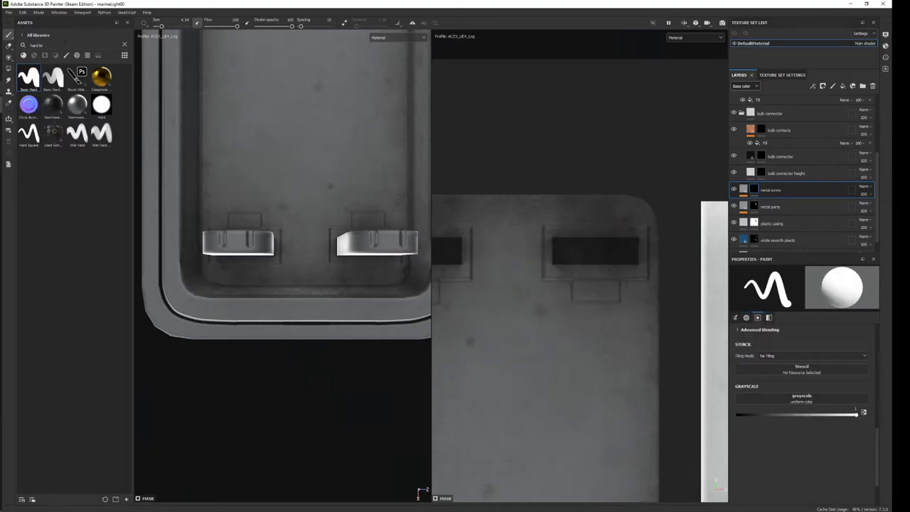
Give the brush a screw-head alpha and test a stamp on the bracket plate, then undo it.
type("sc")
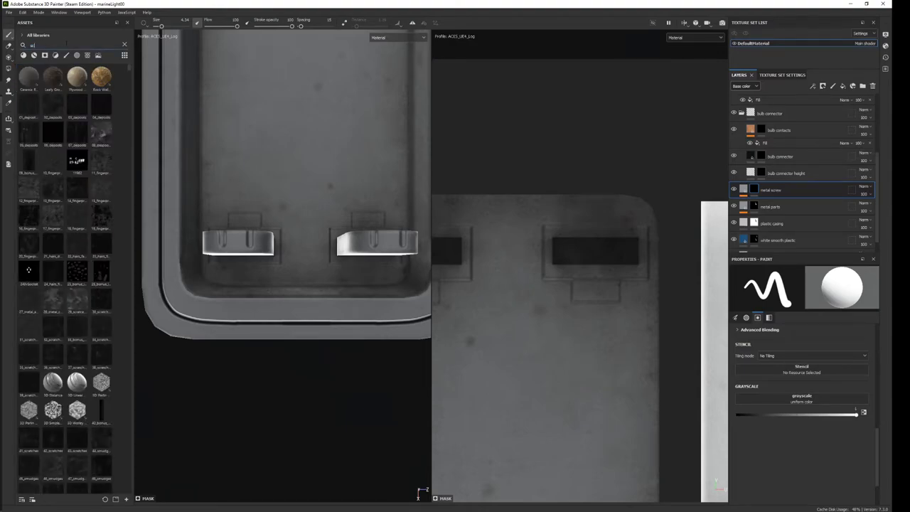
type("rrew")
left_click_drag(101, 107, 542, 274)
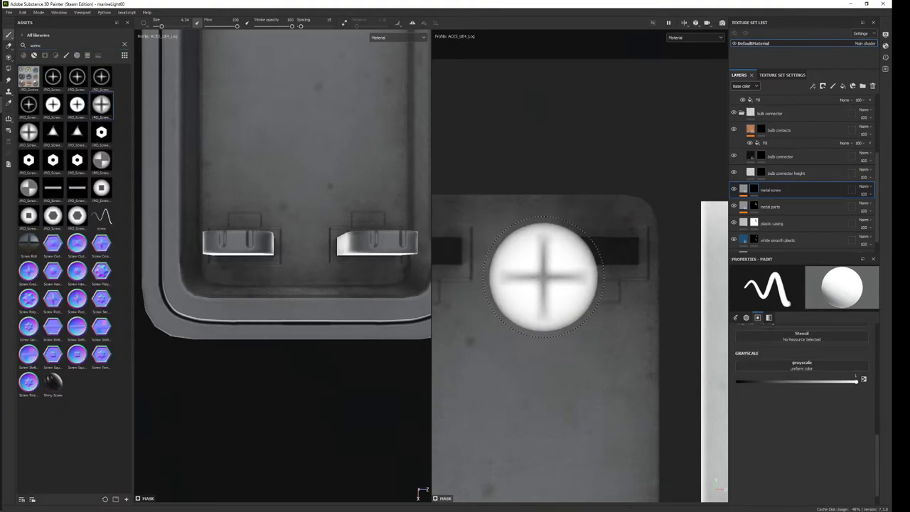
scroll(572, 299, "up", 2)
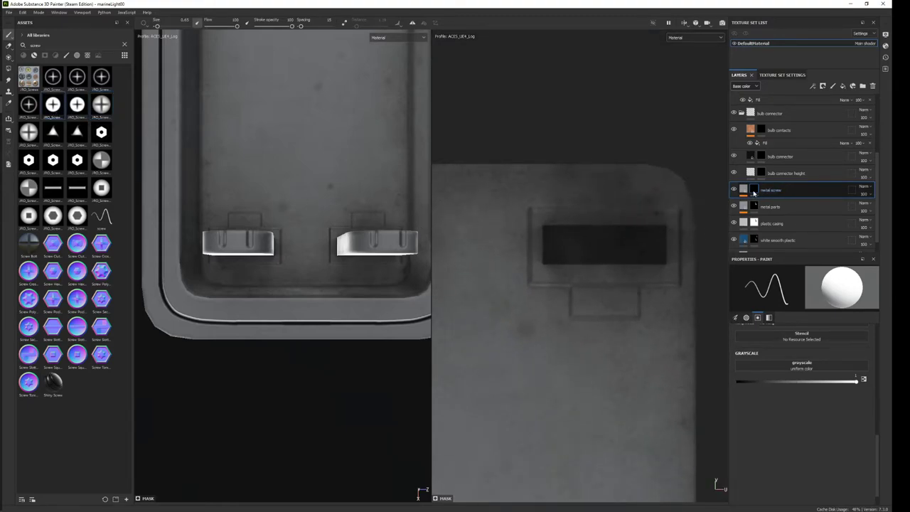
left_click(603, 301)
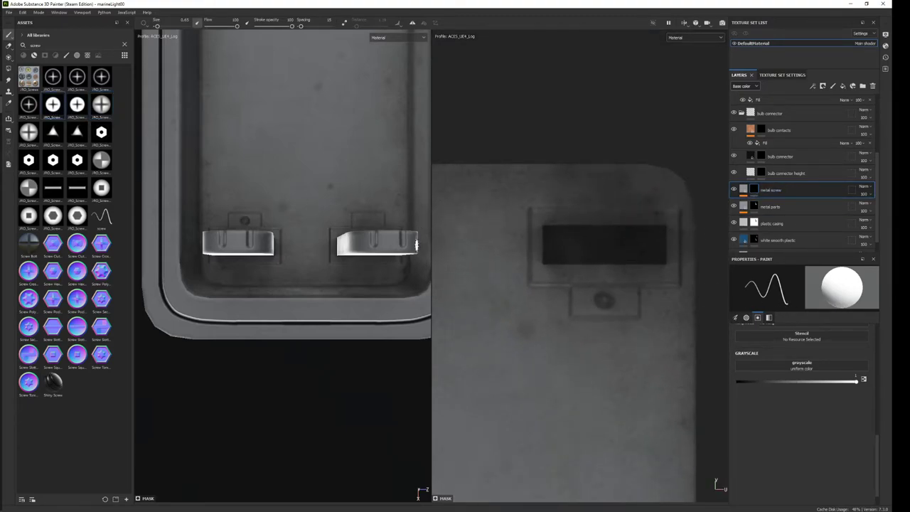
key("ctrl+z")
Set Angle Jitter to 100 and switch to the Screws_04 cross-head screw shape.
scroll(779, 432, "up", 3)
scroll(778, 431, "up", 3)
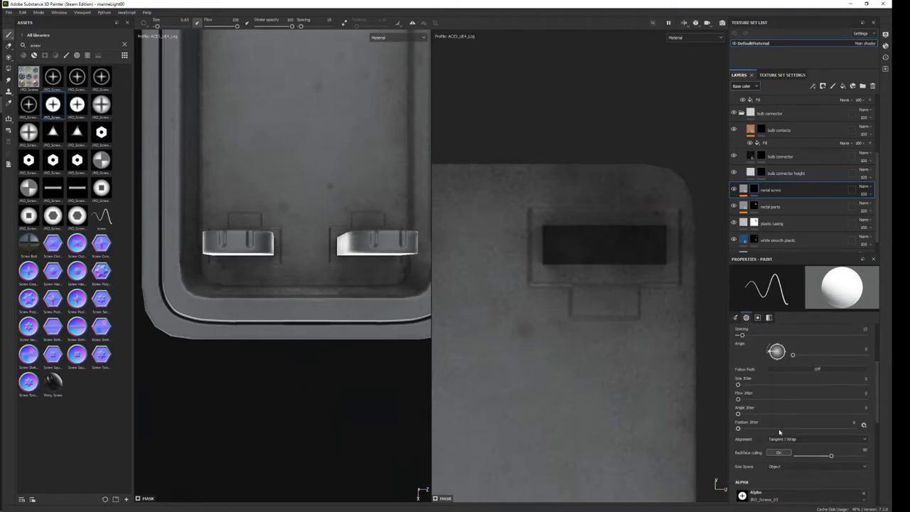
left_click_drag(747, 416, 867, 414)
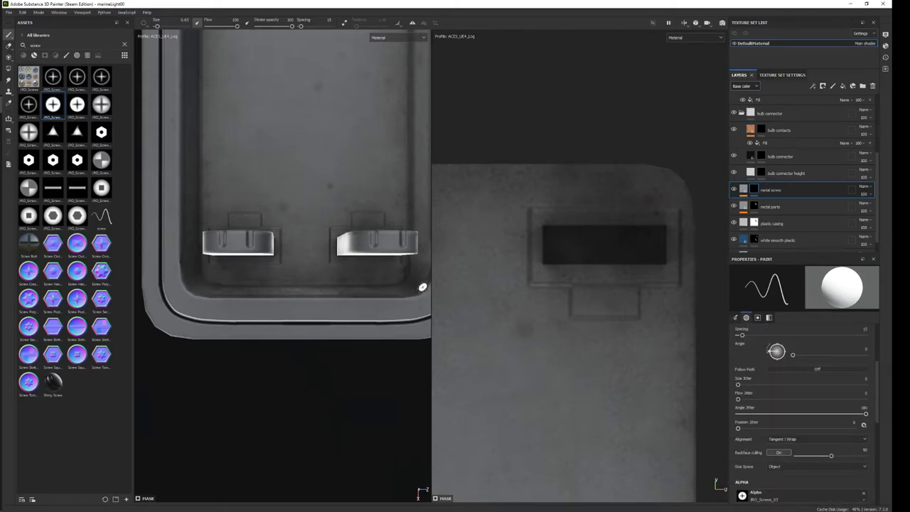
left_click(34, 141)
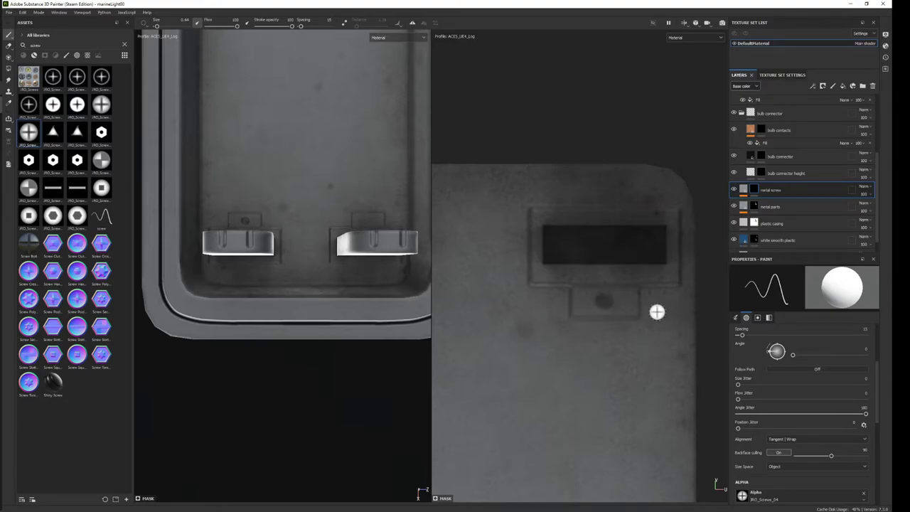
middle_click_drag(361, 259, 361, 291, "alt")
scroll(353, 349, "up", 2)
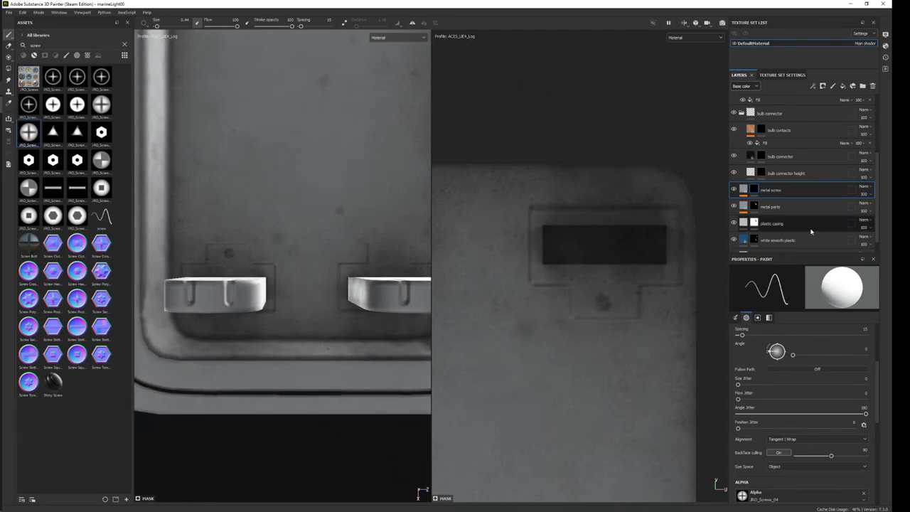
key("c")
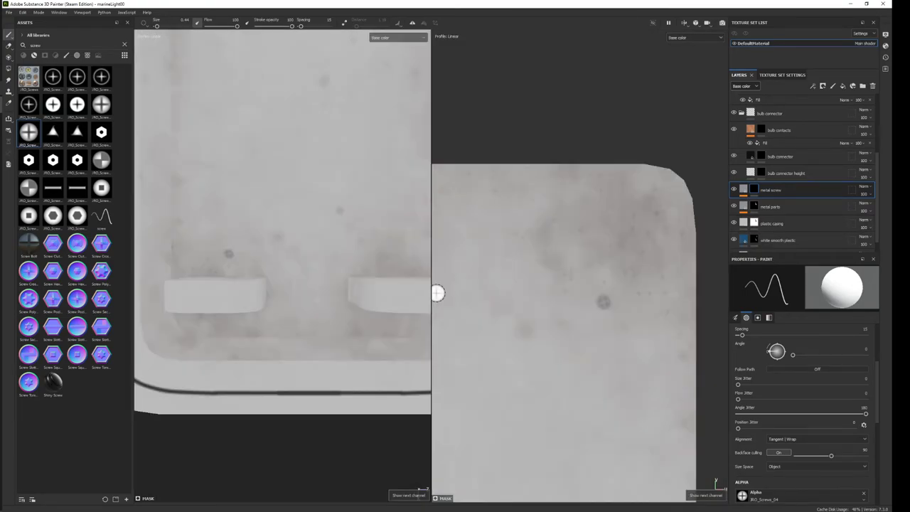
key("c")
key("c")
key("c")
key("c")
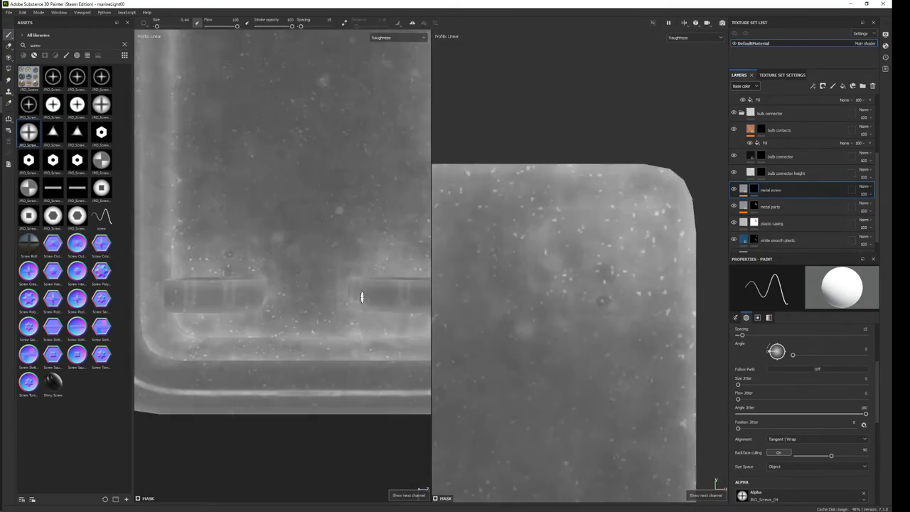
key("c")
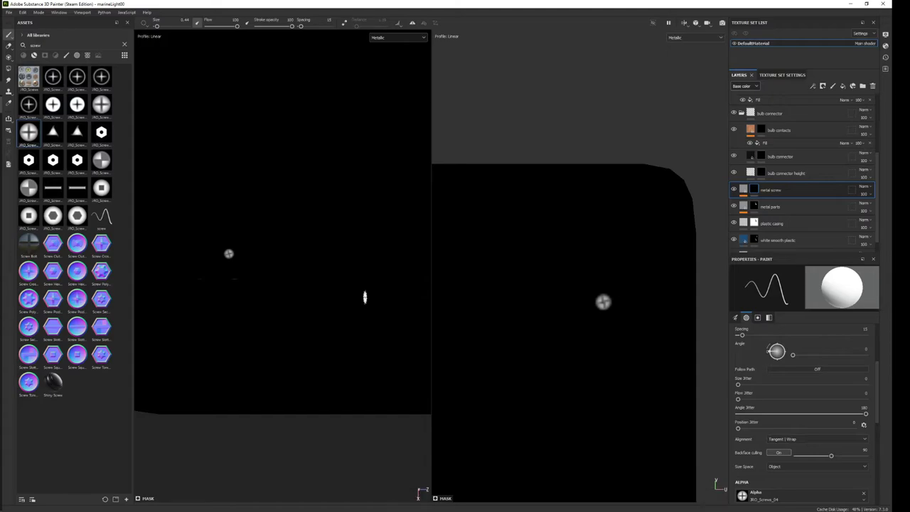
key("m")
middle_click_drag(405, 260, 316, 264)
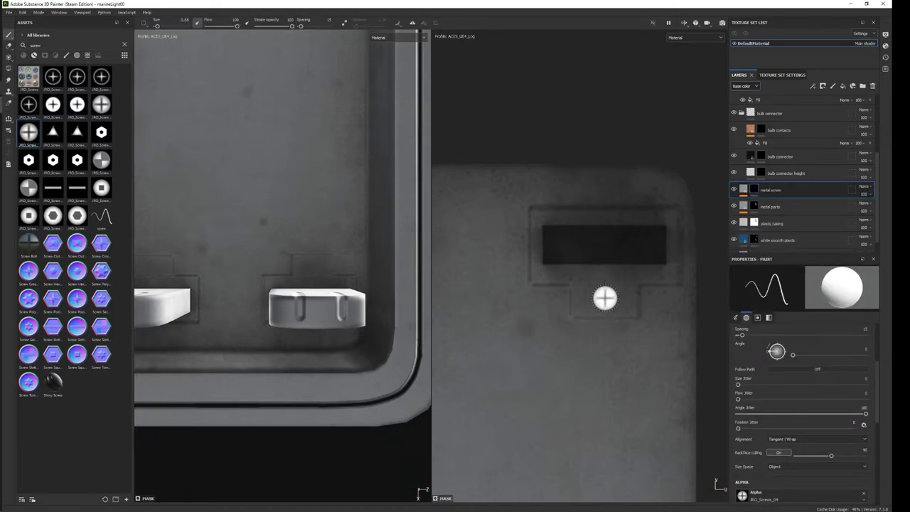
middle_click_drag(239, 282, 294, 305)
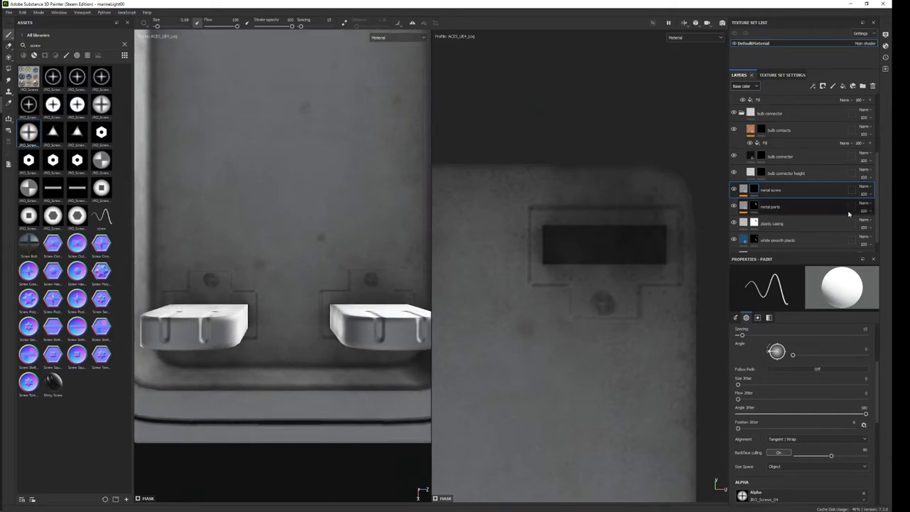
Raise the height of the metal screw layer's fill so the screw heads stand out.
left_click(744, 189)
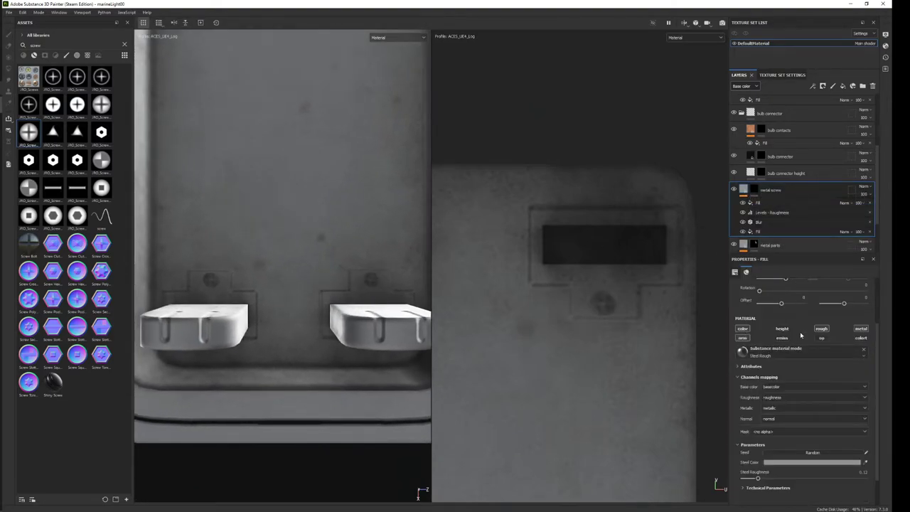
left_click(774, 202)
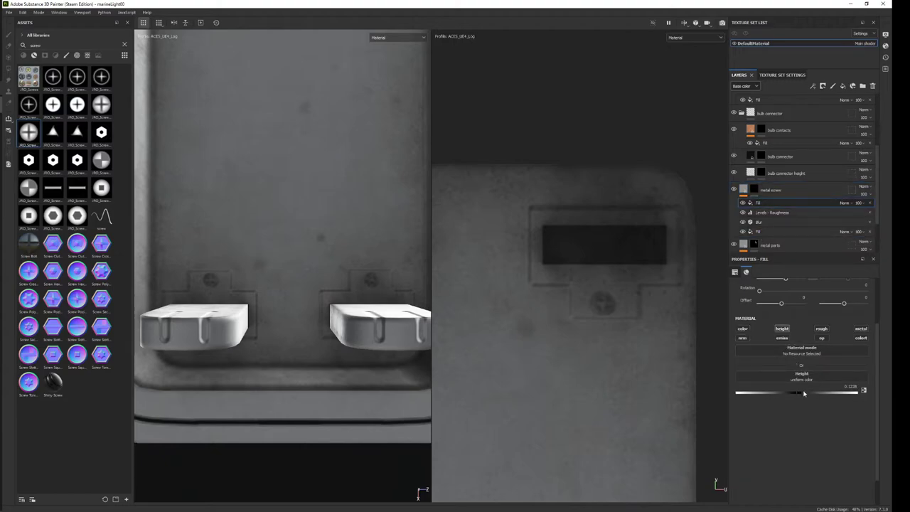
left_click_drag(804, 393, 834, 395)
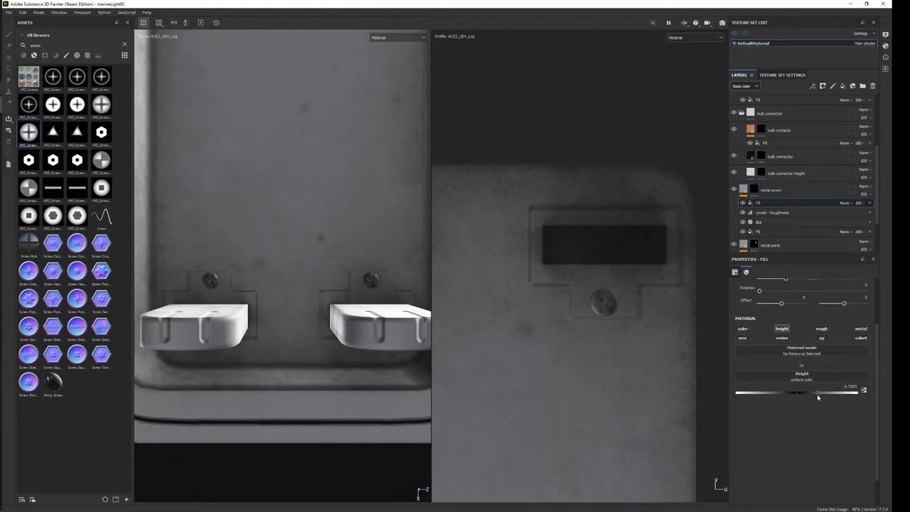
Clear the existing screw stamps from the metal screw mask.
left_click(754, 191)
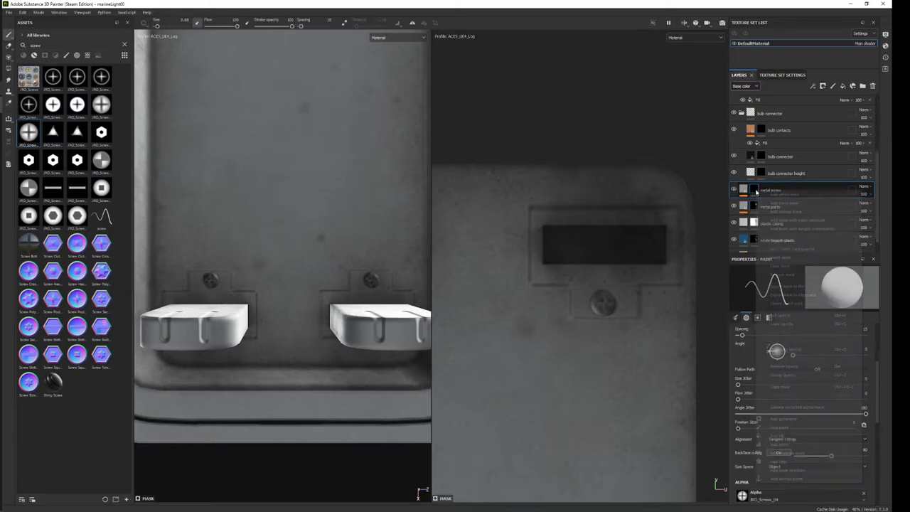
right_click(755, 190)
left_click(766, 205)
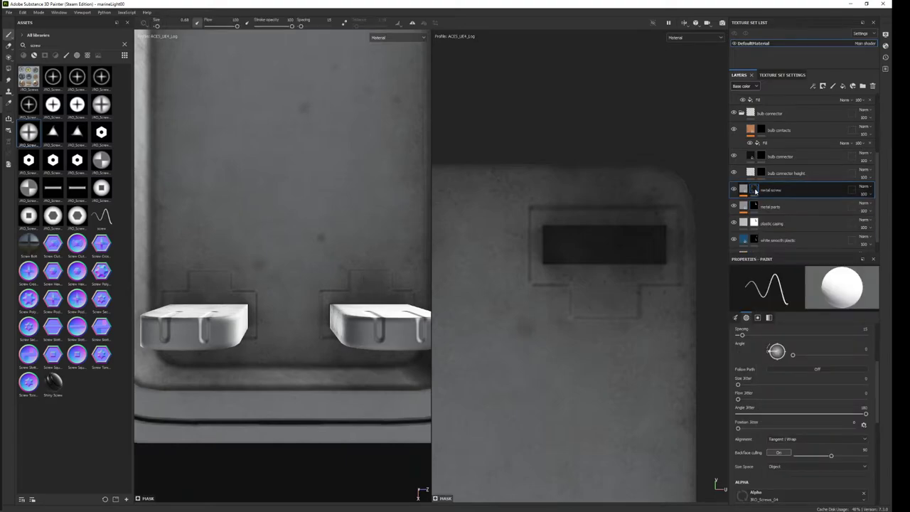
Stamp a screw head above each bracket plate in the UV view.
left_click(602, 301)
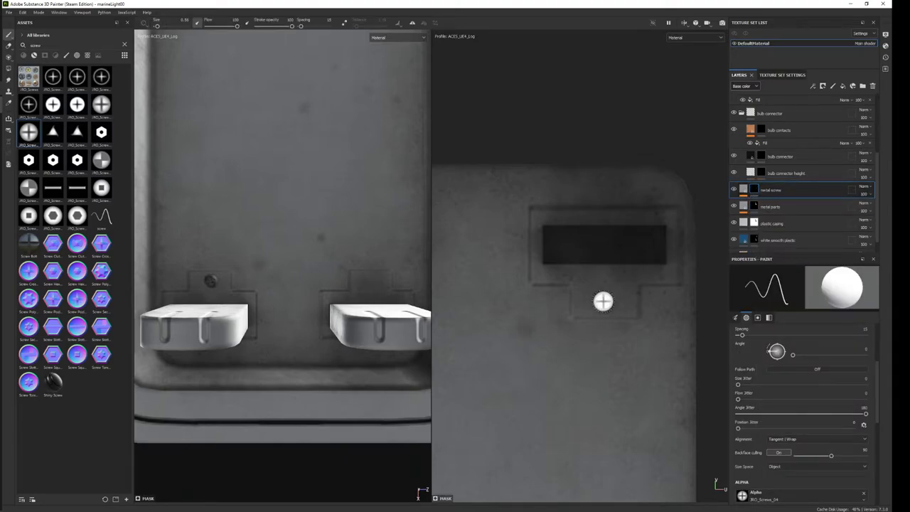
mouse_move(592, 290)
middle_mouse_down()
mouse_move(523, 311)
mouse_move(548, 311)
middle_mouse_up()
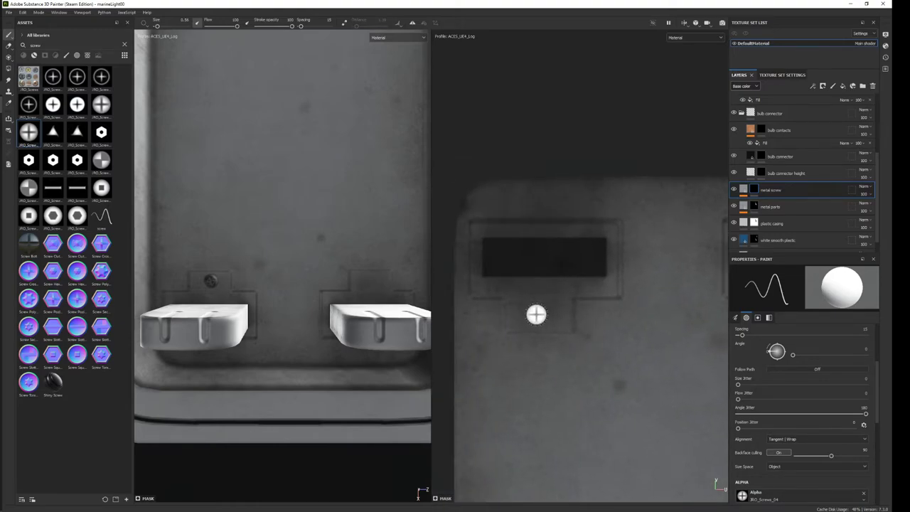
left_click(535, 314)
middle_click_drag(601, 394, 548, 64)
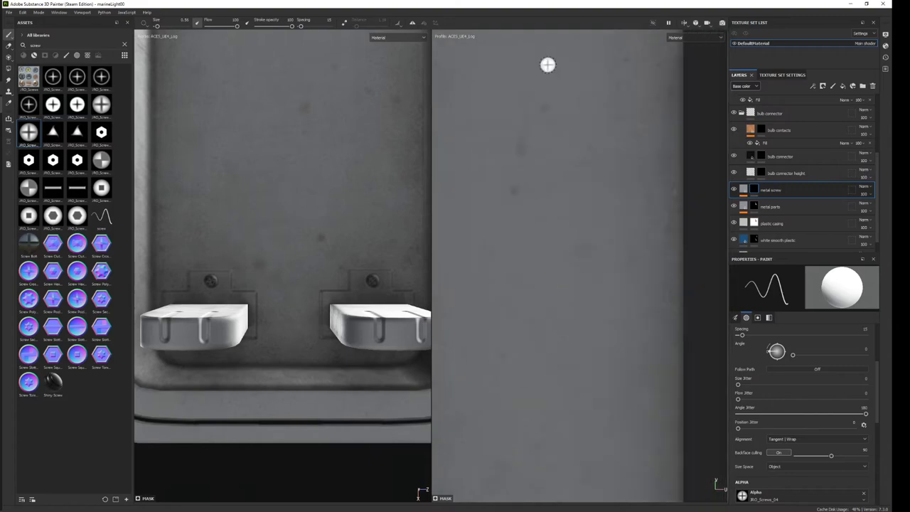
middle_click_drag(605, 79, 639, 285)
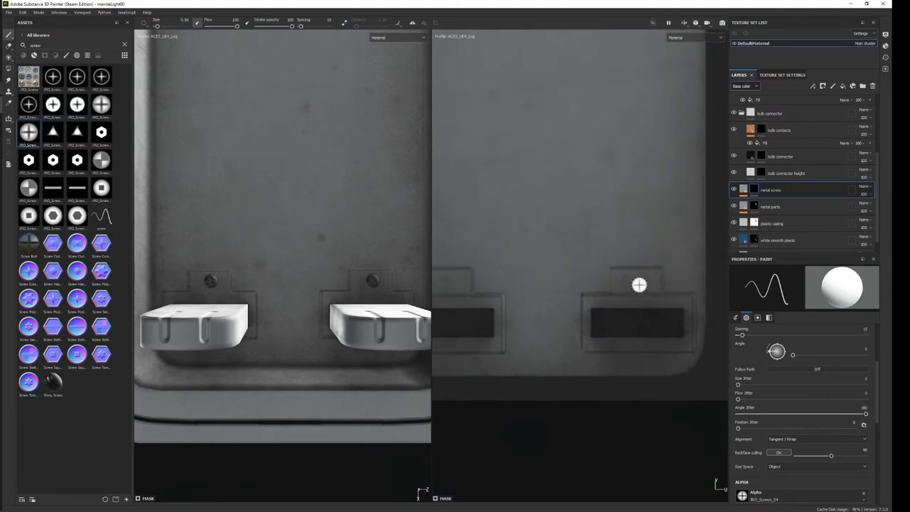
left_click(634, 281)
middle_click_drag(513, 305, 576, 308)
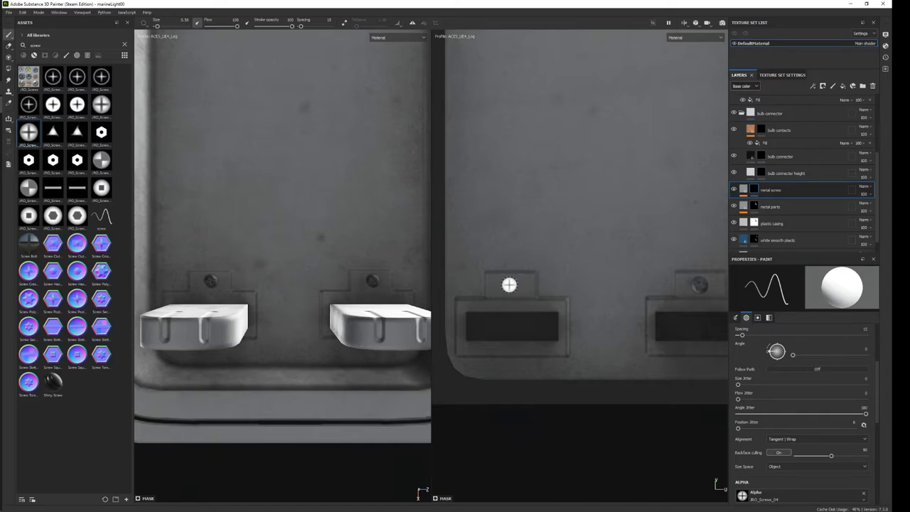
left_click(754, 207)
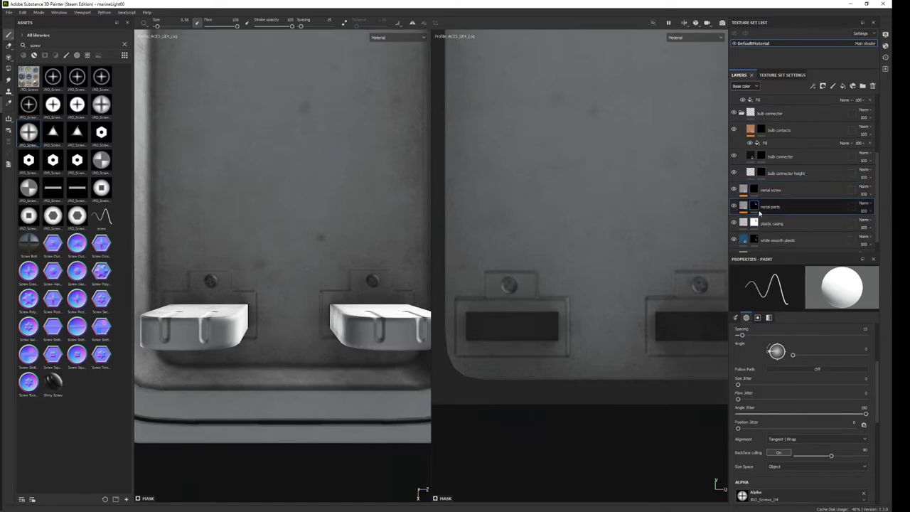
On parts bevel, load Basic Hard at about 1.12 and drag the layer above metal parts.
scroll(758, 174, "up", 2)
scroll(755, 149, "up", 2)
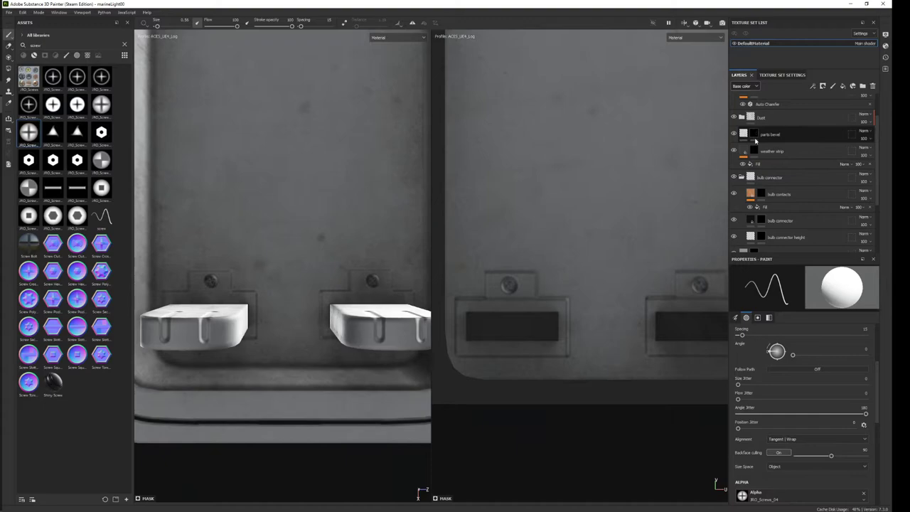
left_click(754, 137)
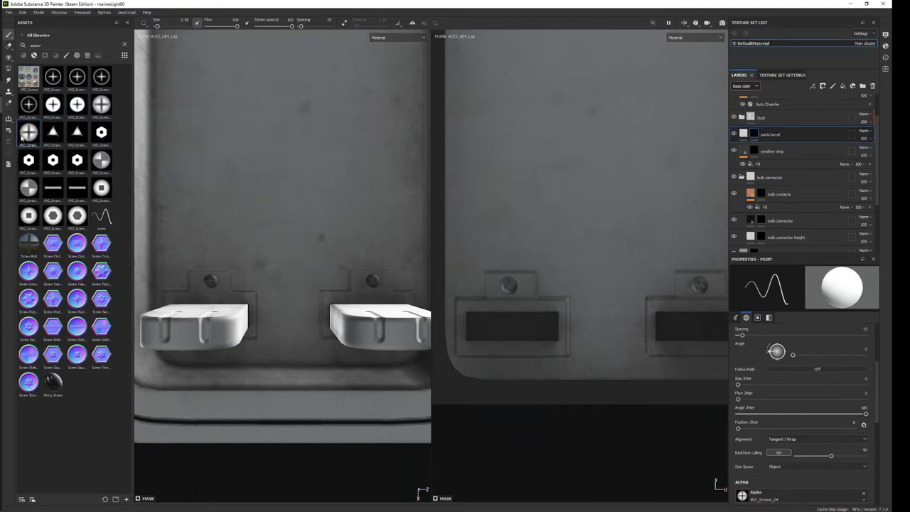
type("hard br")
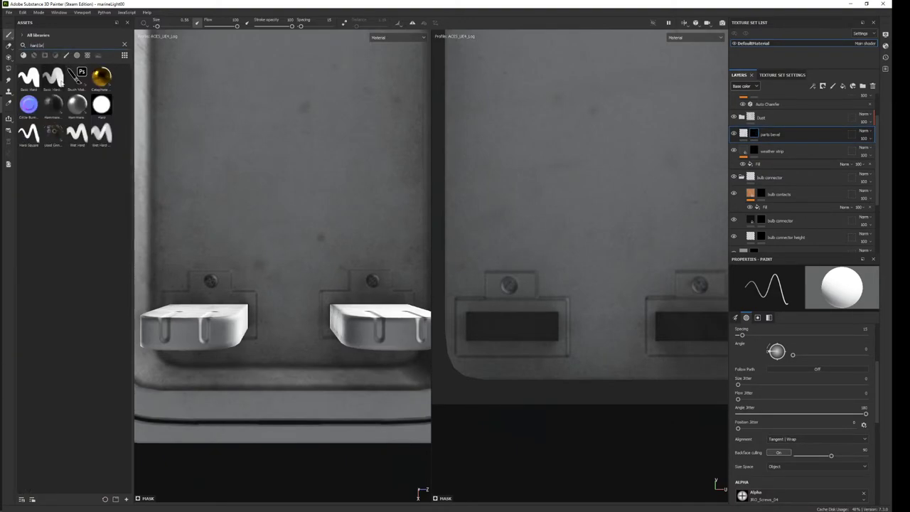
left_click(30, 78)
right_click_drag(533, 330, 507, 285, "ctrl")
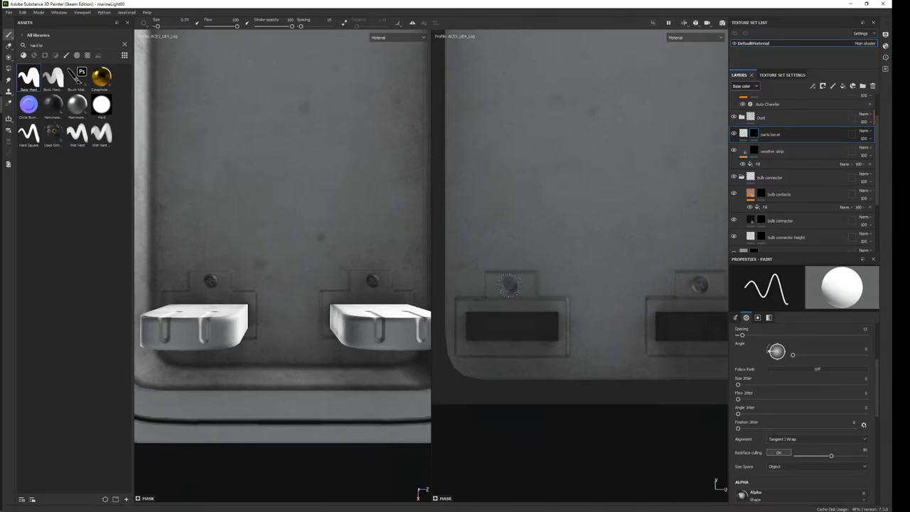
middle_click_drag(666, 331, 628, 324)
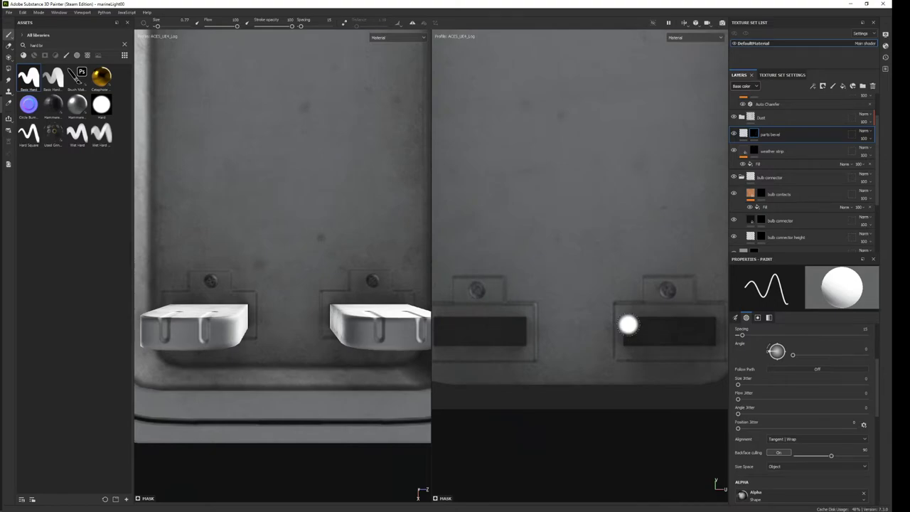
double_click(796, 135)
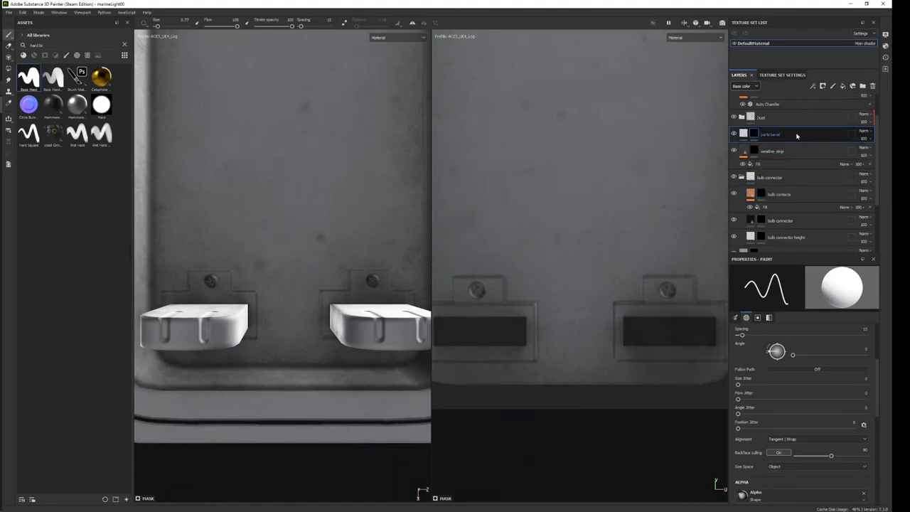
left_click_drag(796, 135, 812, 248)
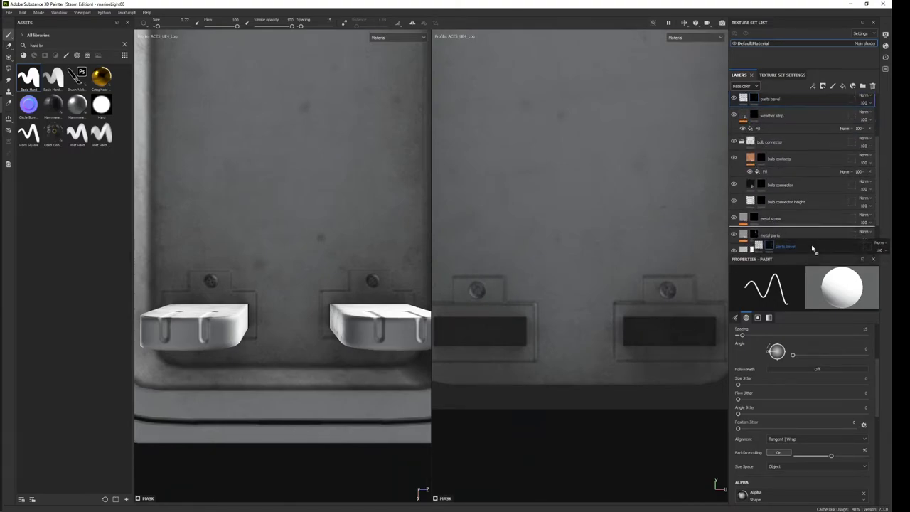
Move the parts bevel copy next to metal screw and give it a black mask.
left_click_drag(812, 247, 812, 218)
right_click(758, 226)
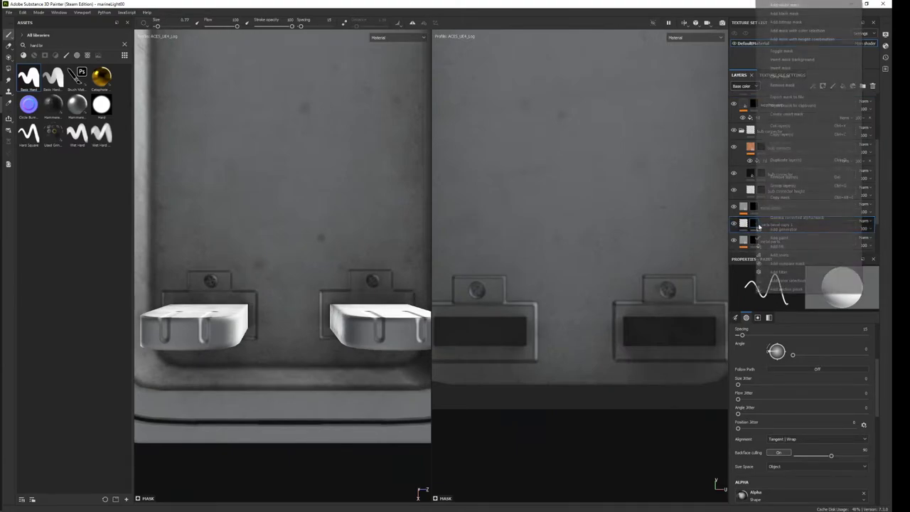
left_click(795, 17)
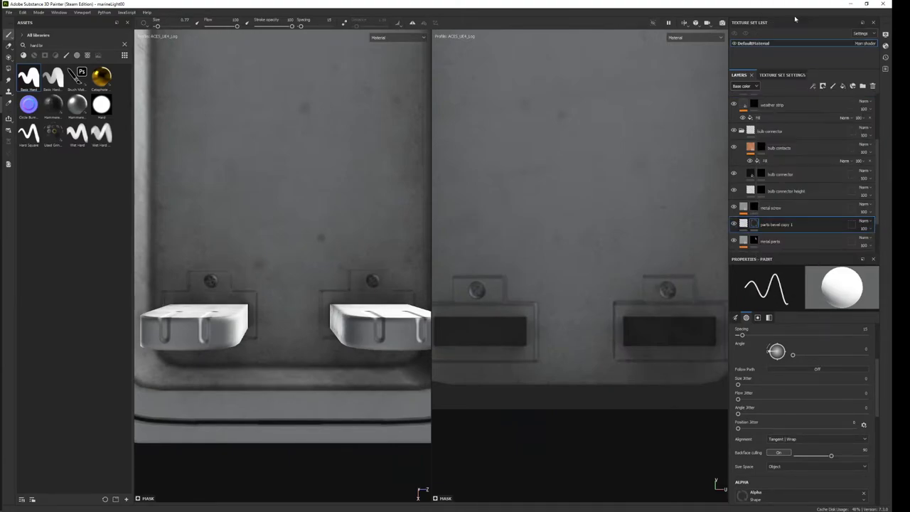
scroll(753, 226, "up", 3)
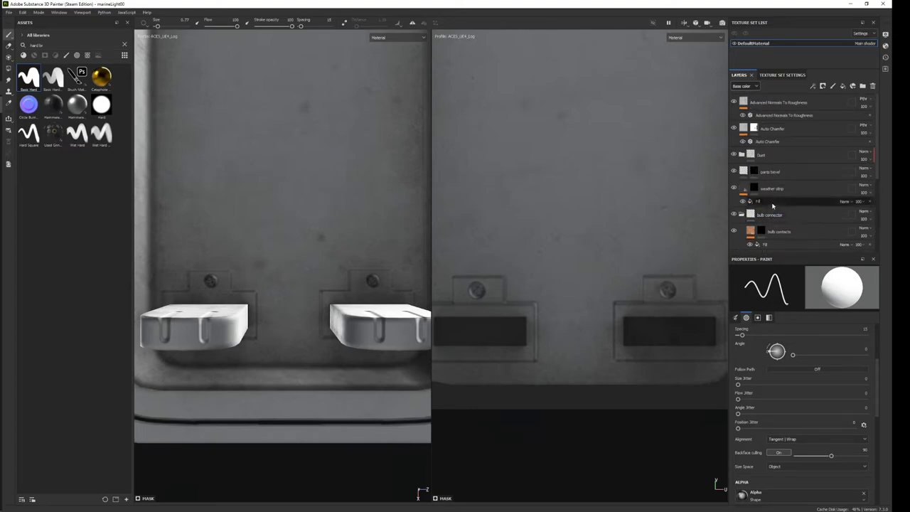
Deepen the original parts bevel height and rename the copy 'screw bevel'.
left_click(775, 171)
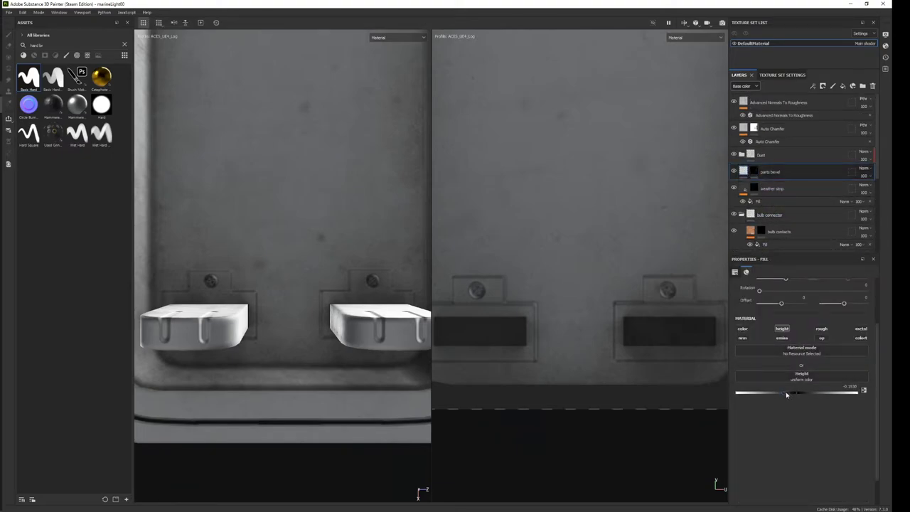
left_click_drag(786, 395, 785, 395)
scroll(768, 202, "down", 3)
double_click(768, 202)
type("screw bevel")
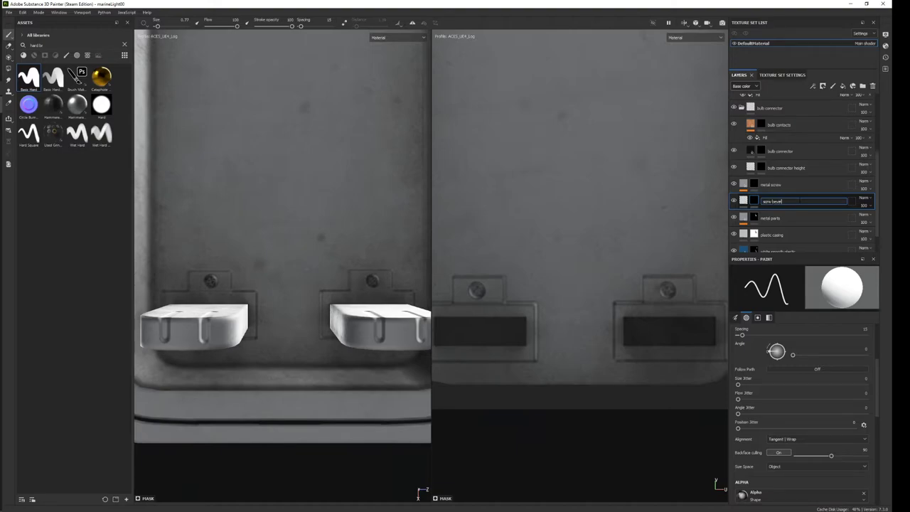
key("Return")
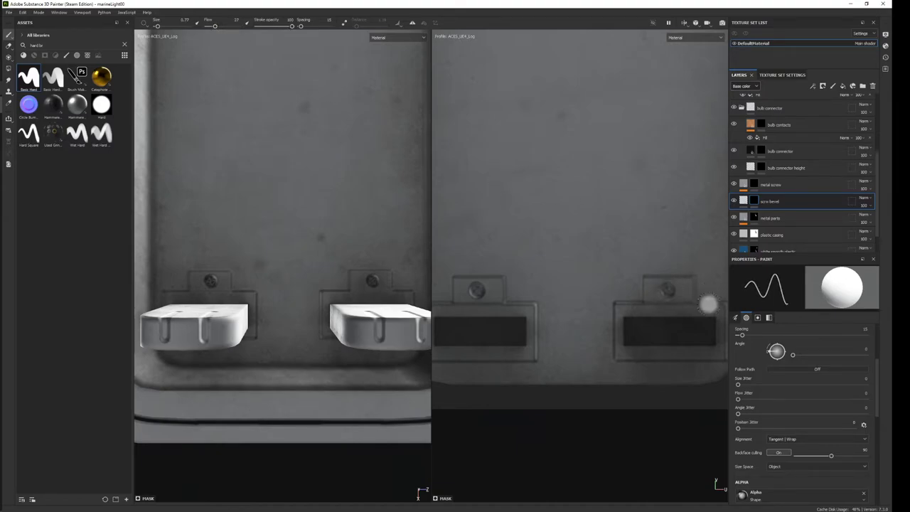
Delete the screw bevel layer so metal parts sits right under metal screw.
mouse_move(707, 301)
middle_mouse_down()
mouse_move(548, 308)
mouse_move(597, 492)
middle_mouse_up()
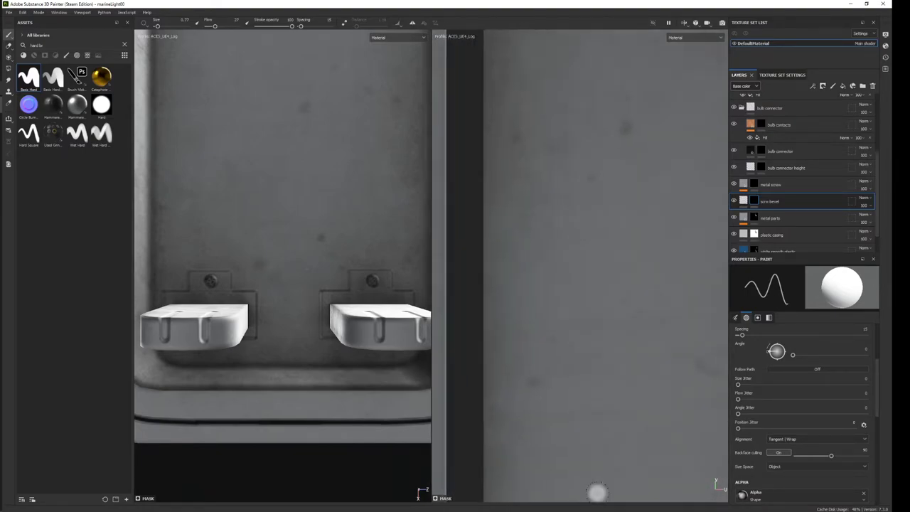
scroll(597, 492, "down", 2)
scroll(454, 278, "up", 1)
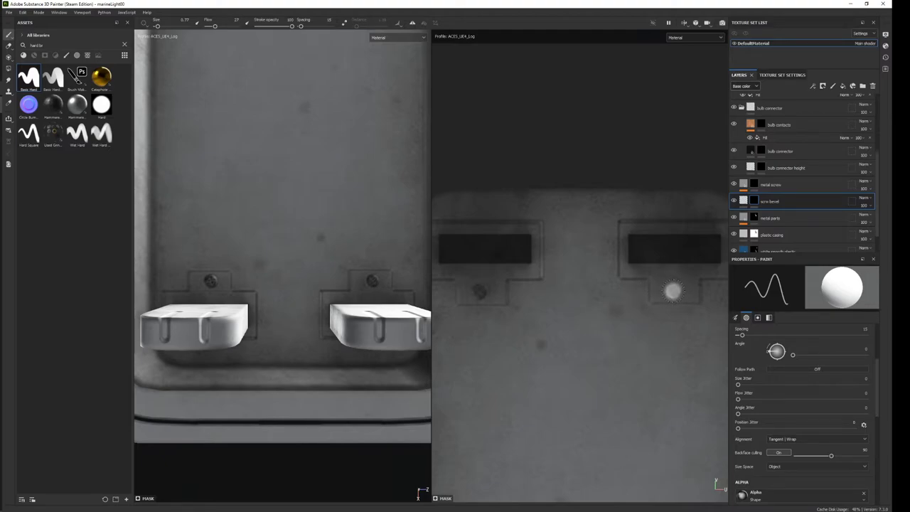
right_click_drag(673, 292, 615, 273, "shift")
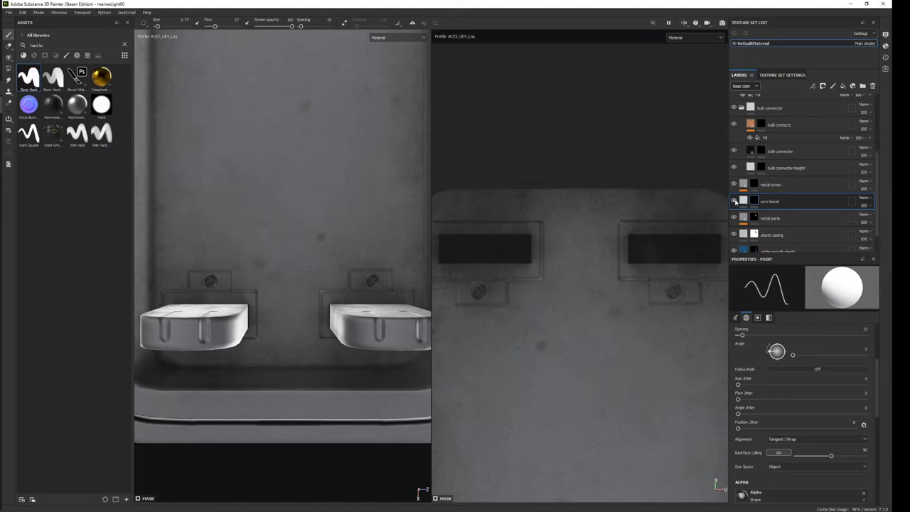
left_click(872, 86)
mouse_move(333, 274)
right_mouse_down("alt")
mouse_move(337, 156)
mouse_move(324, 202)
right_mouse_up("alt")
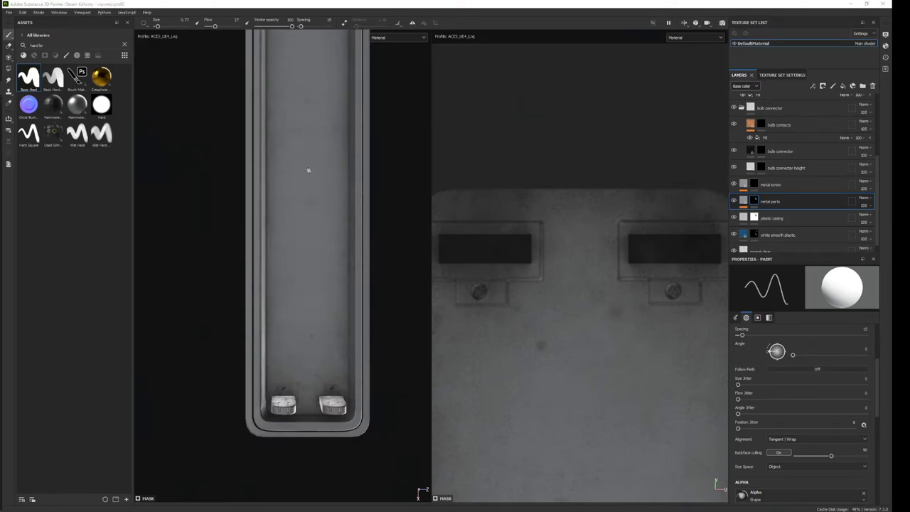
Switch to the Basic Hard brush with UV alignment and size 0.25.
right_click_drag(332, 334, 304, 436, "alt")
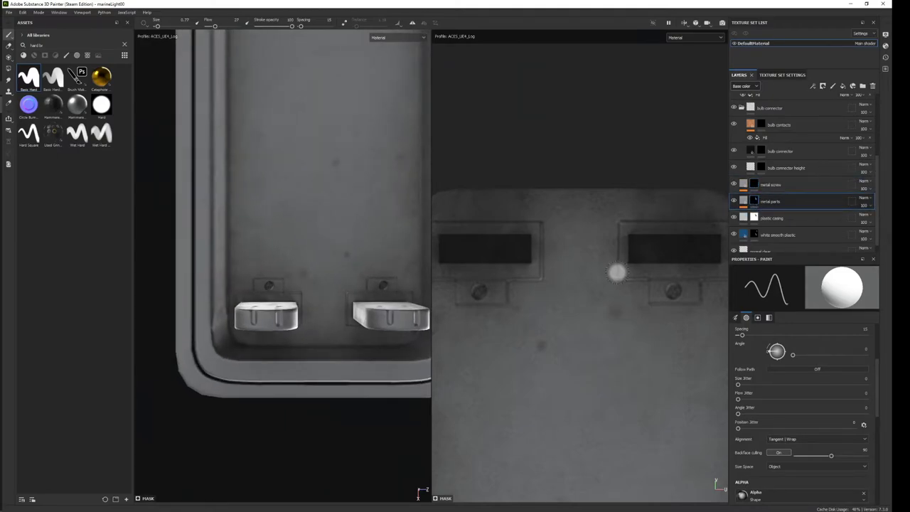
left_click(27, 78)
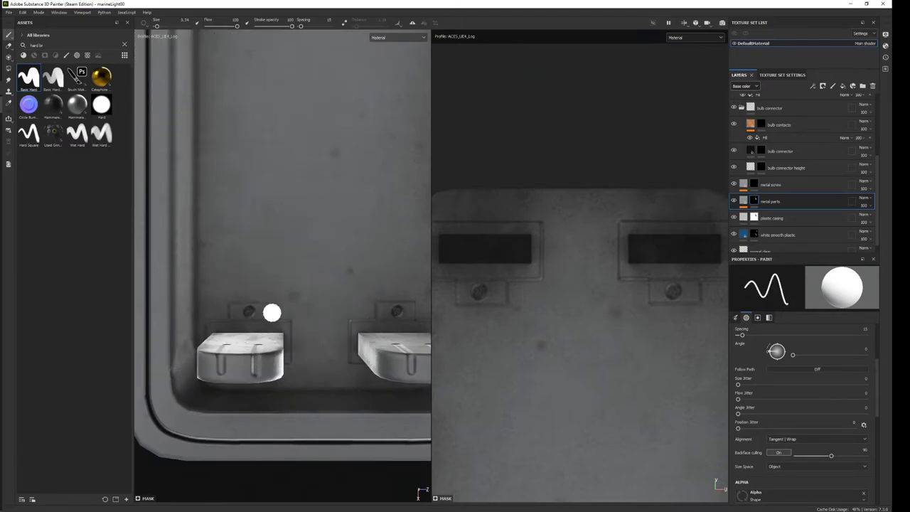
scroll(644, 280, "up", 2)
left_click(817, 438)
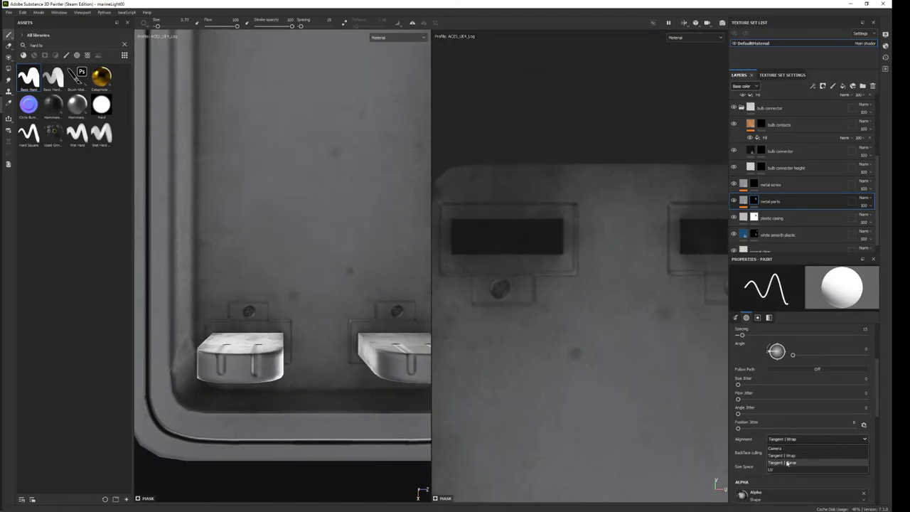
left_click(788, 461)
middle_click_drag(449, 226, 480, 251)
right_click_drag(480, 252, 485, 250, "ctrl")
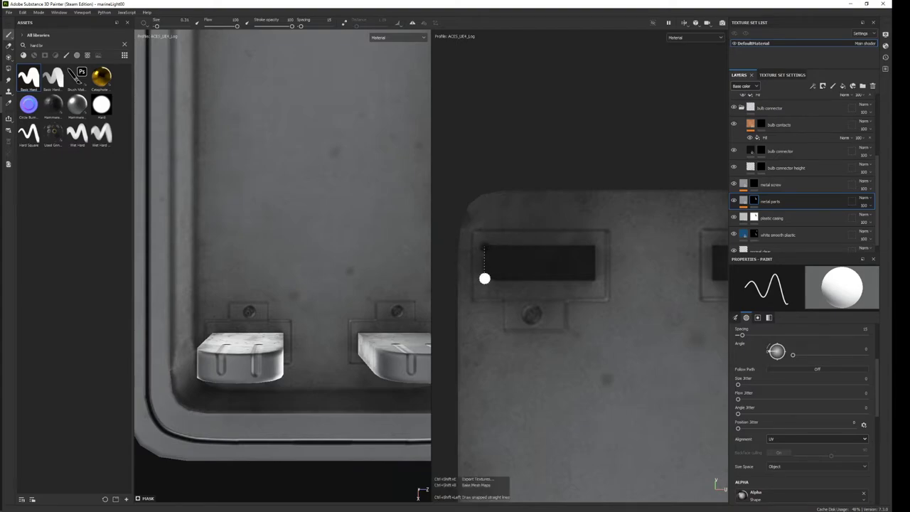
Paint straight lines along the left connector slot's side, bottom and top edges.
left_click(483, 279, "shift")
left_click(594, 280, "shift")
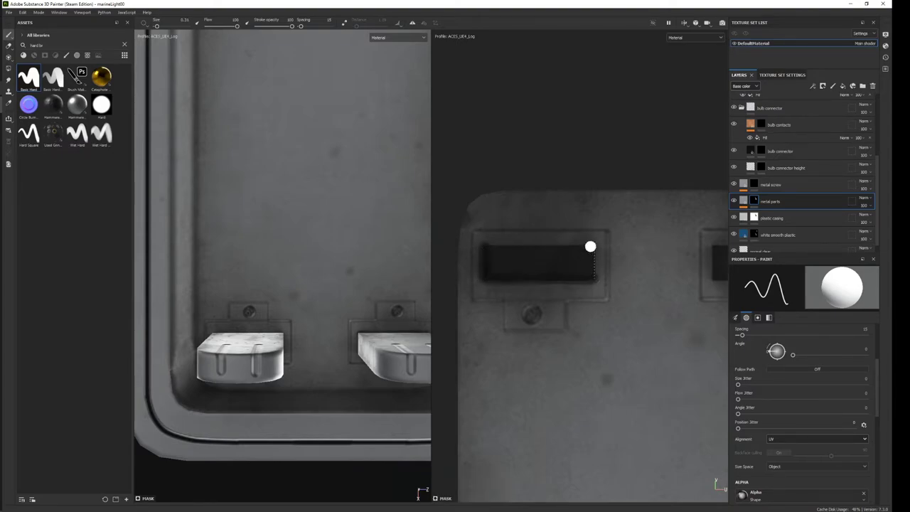
left_click(485, 245, "shift")
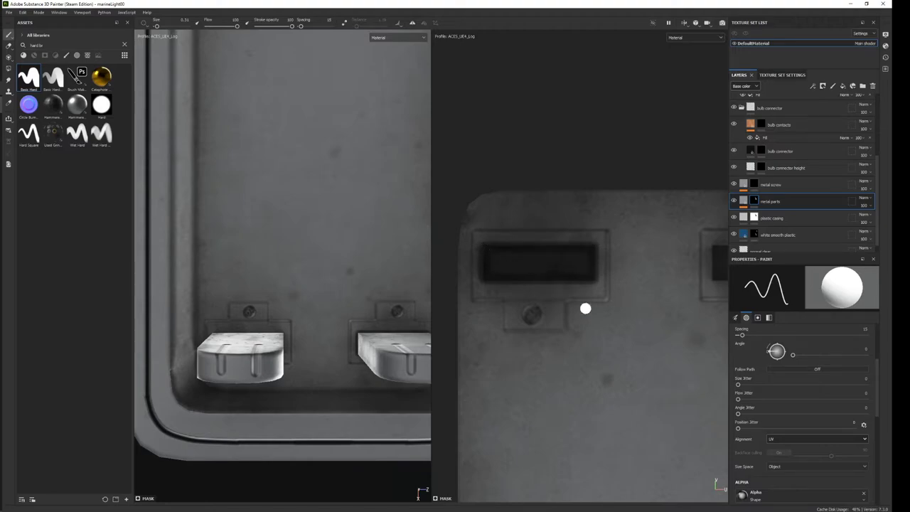
middle_click_drag(582, 291, 515, 294)
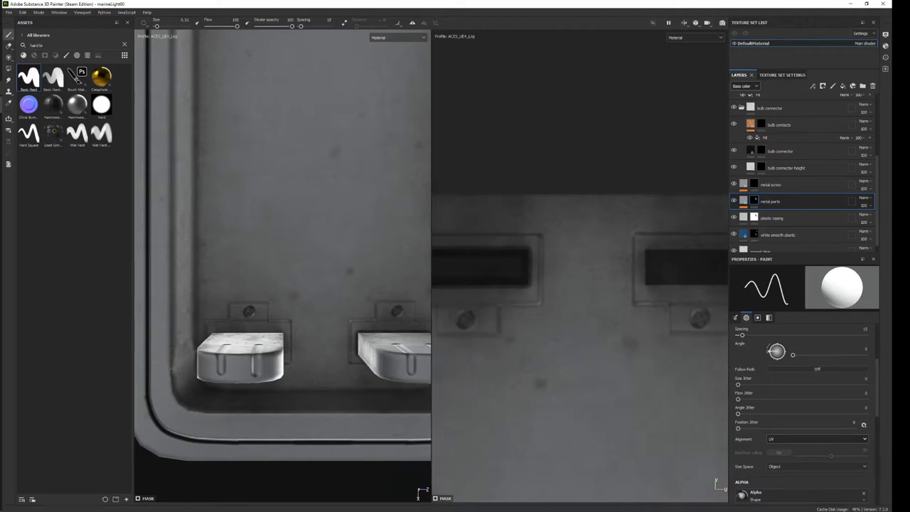
middle_click_drag(384, 305, 349, 307)
left_click_drag(349, 307, 362, 302, "alt")
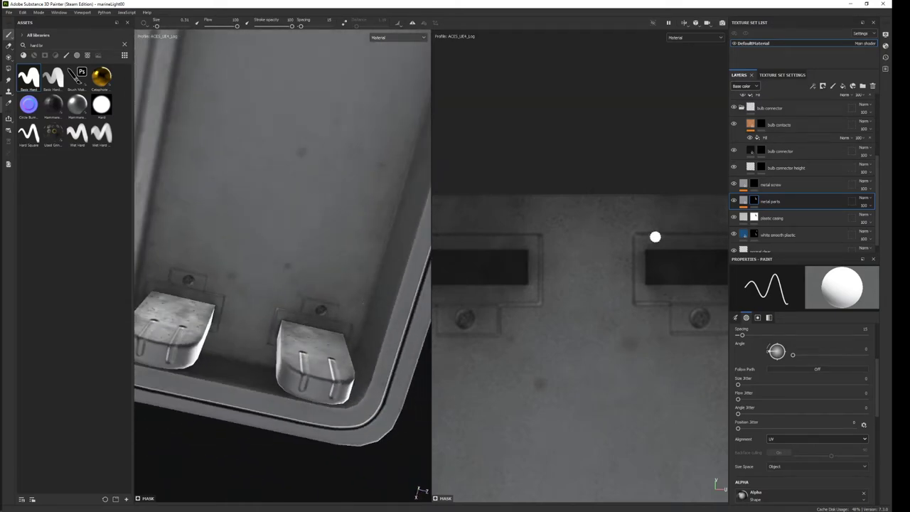
middle_click_drag(636, 247, 671, 248)
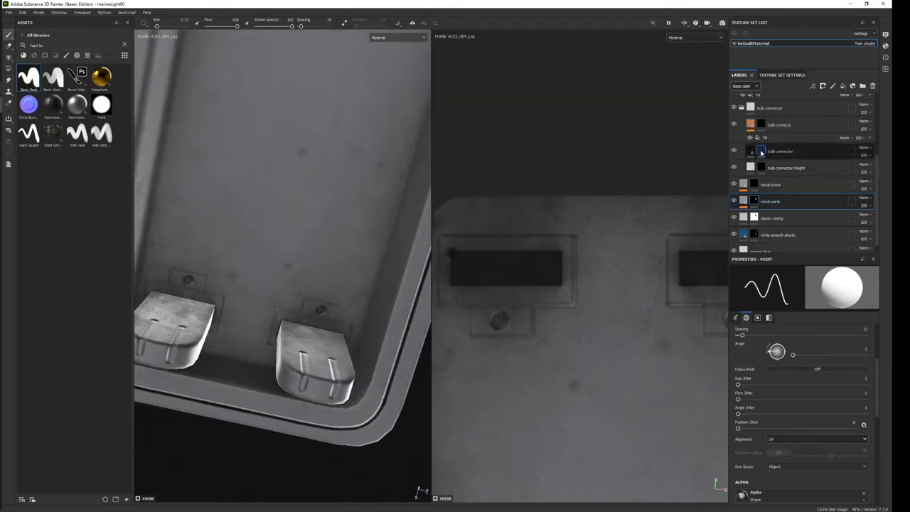
On the bulb connector mask, set a Hard Square brush: angle 0, flow 38, squeeze 0.375.
left_click(760, 151)
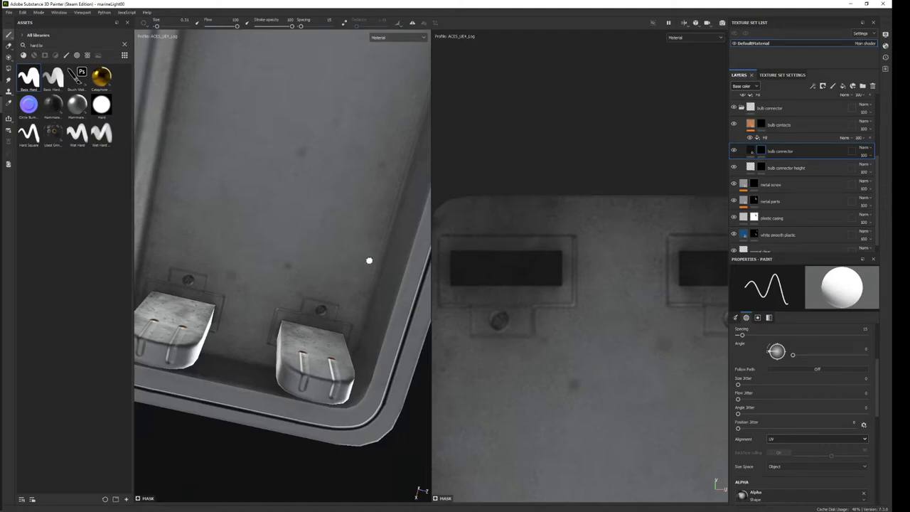
key("BackSpace")
key("BackSpace")
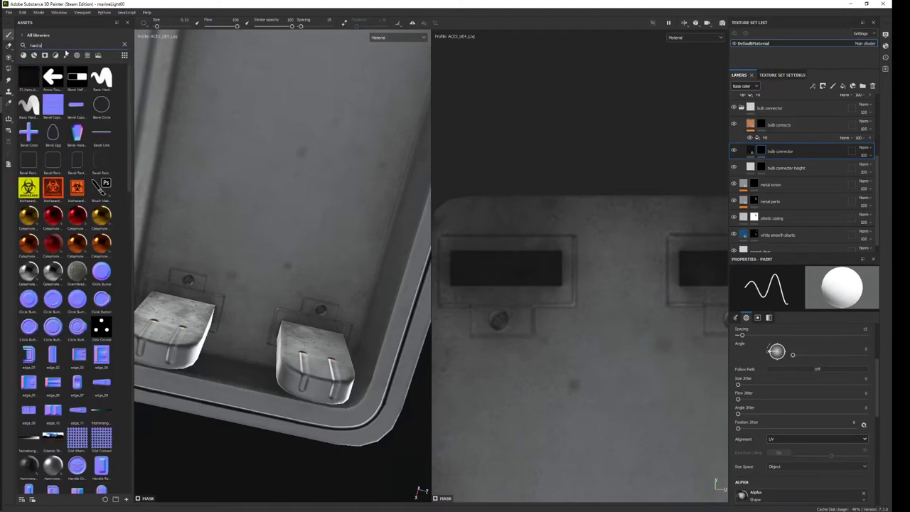
type("sq")
left_click(51, 77)
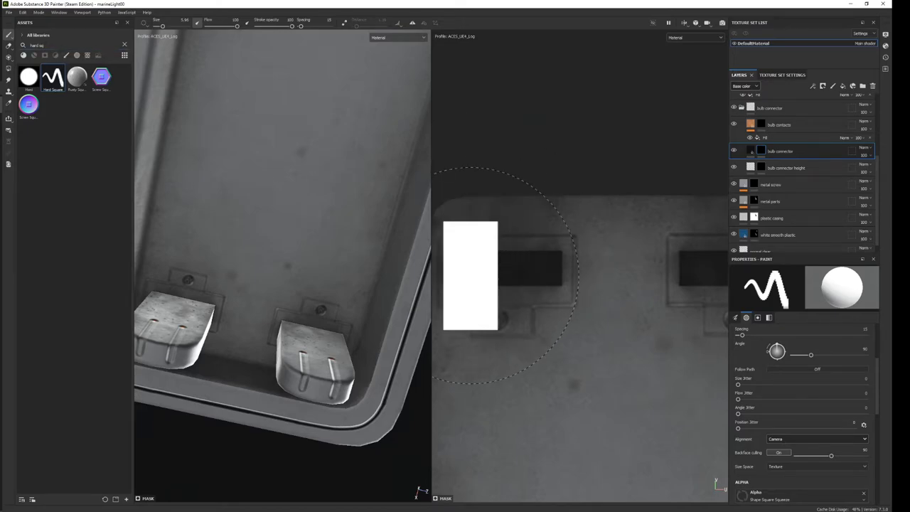
type("0")
key("Return")
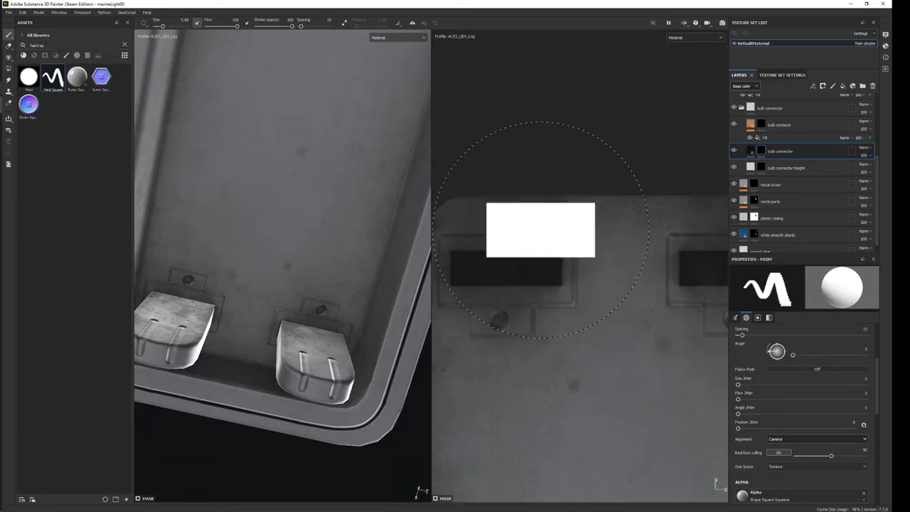
left_click_drag(237, 27, 218, 26)
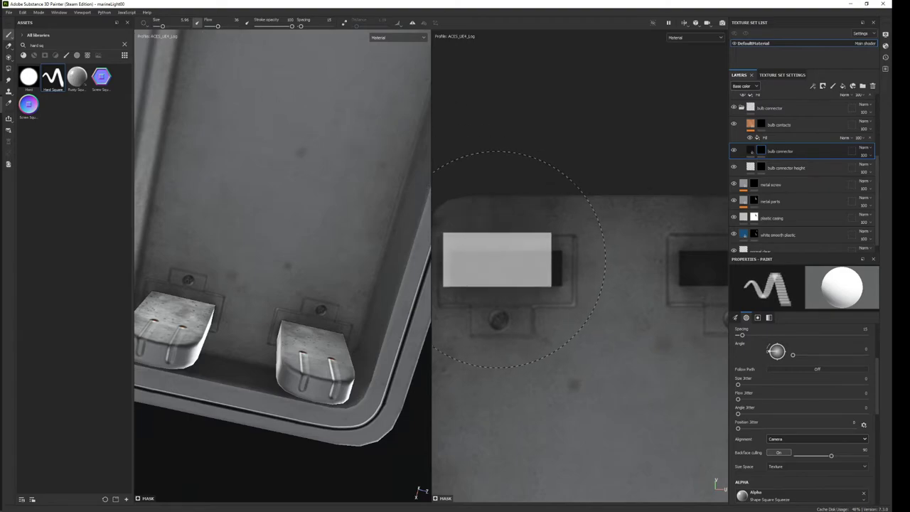
scroll(818, 398, "down", 3)
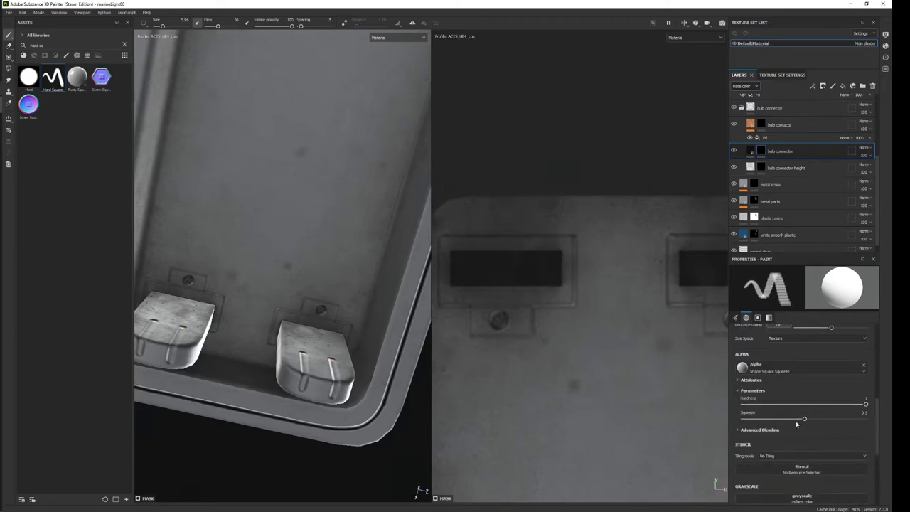
left_click_drag(803, 419, 788, 419)
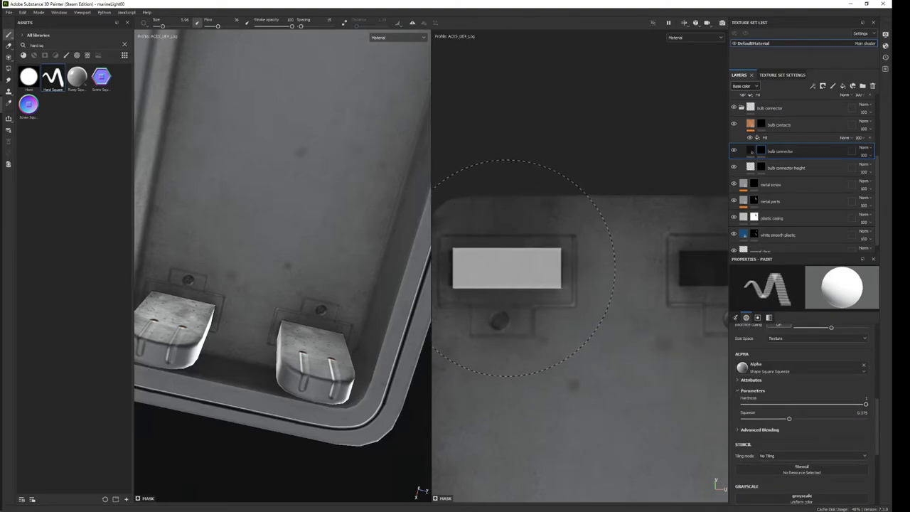
right_click_drag(506, 268, 540, 268, "ctrl")
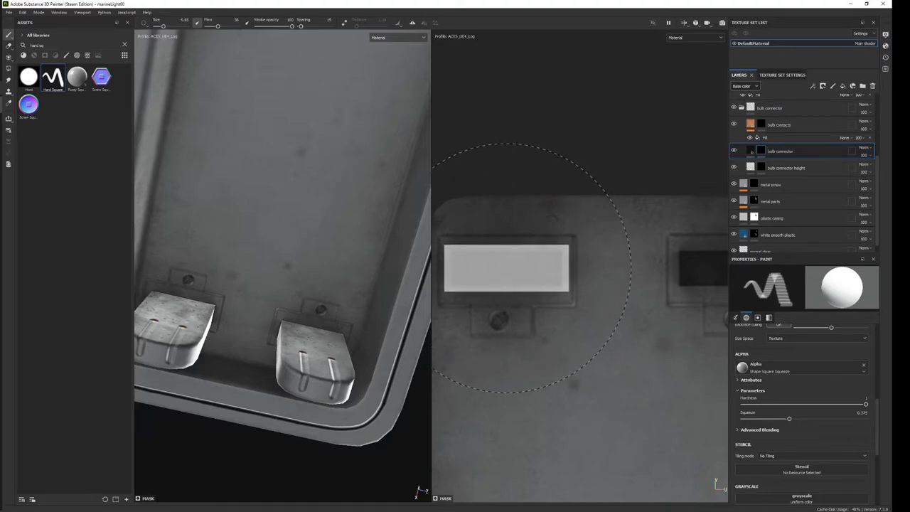
Stamp dark paint into the left connector slot.
left_click(507, 268)
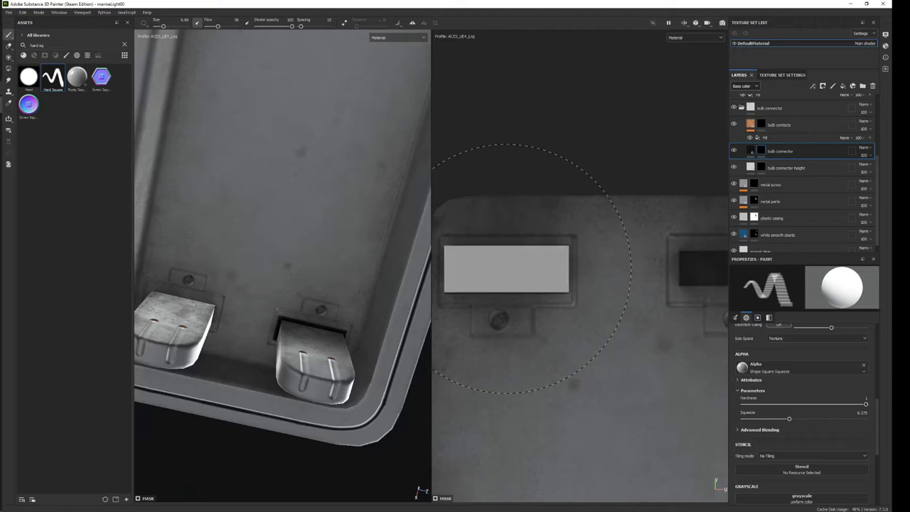
middle_click_drag(650, 325, 556, 325)
scroll(804, 405, "up", 2)
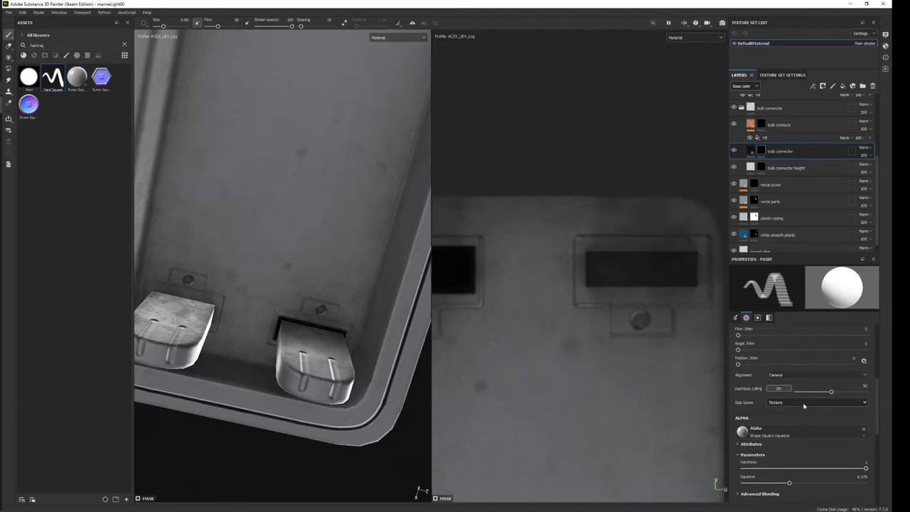
middle_click_drag(649, 285, 508, 284)
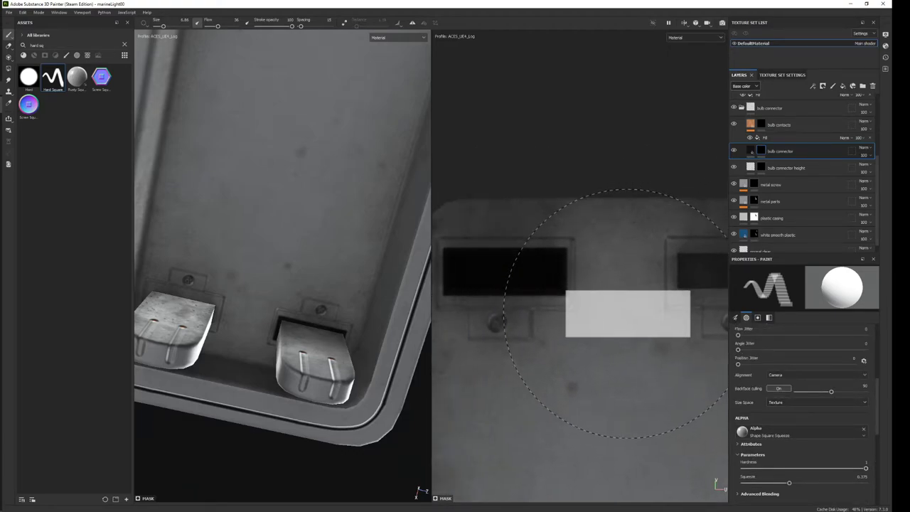
key("ctrl+z")
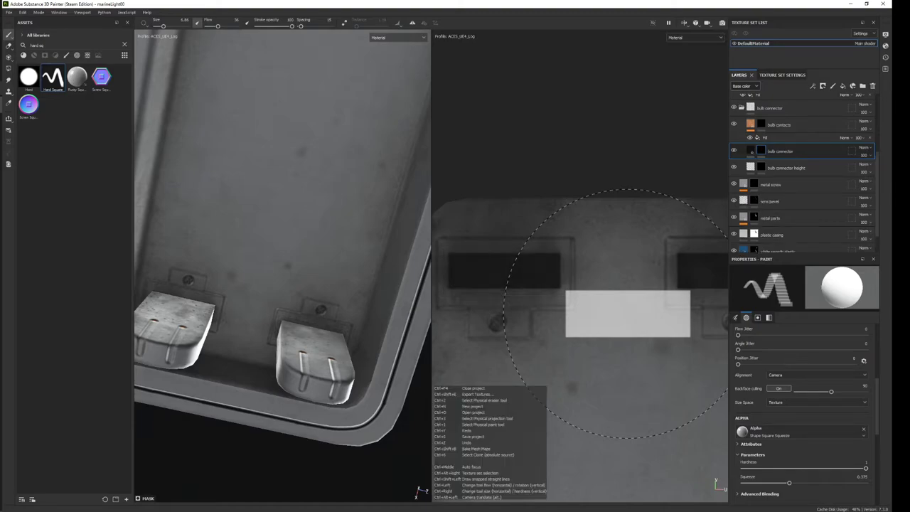
key("ctrl+y")
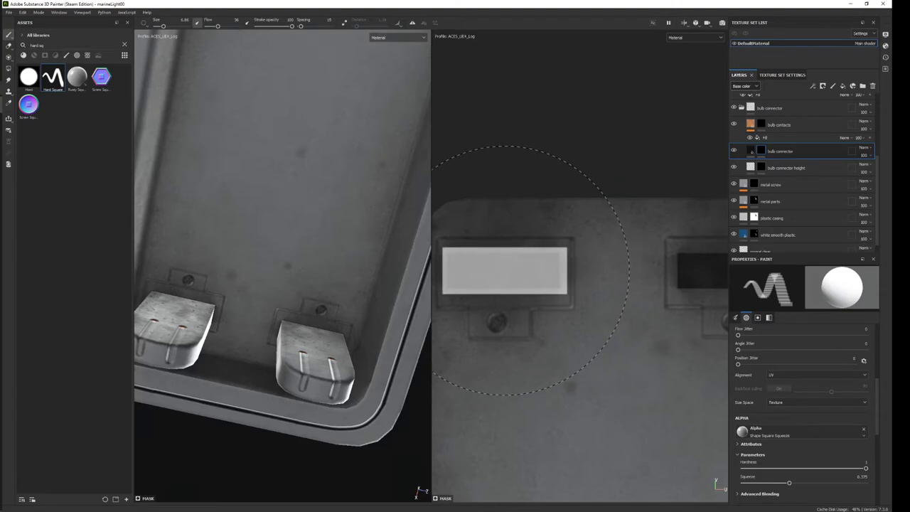
Stamp dark rectangular slots around the bulb connector and the other connector slot.
left_click(529, 270)
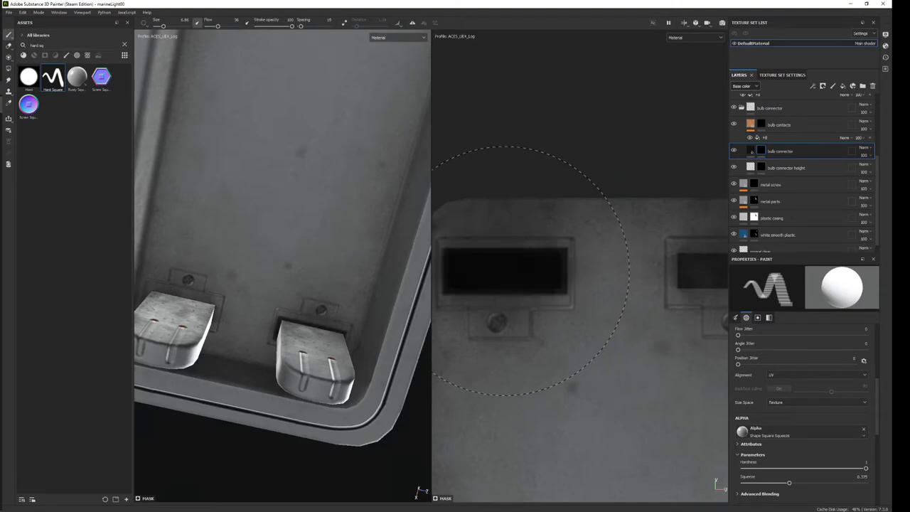
mouse_move(530, 270)
middle_mouse_down()
mouse_move(627, 301)
mouse_move(546, 301)
middle_mouse_up()
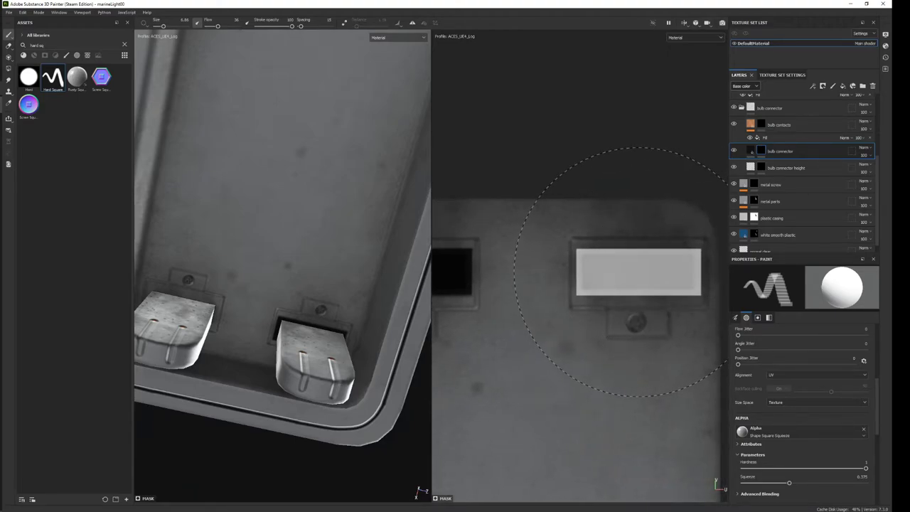
left_click(637, 271)
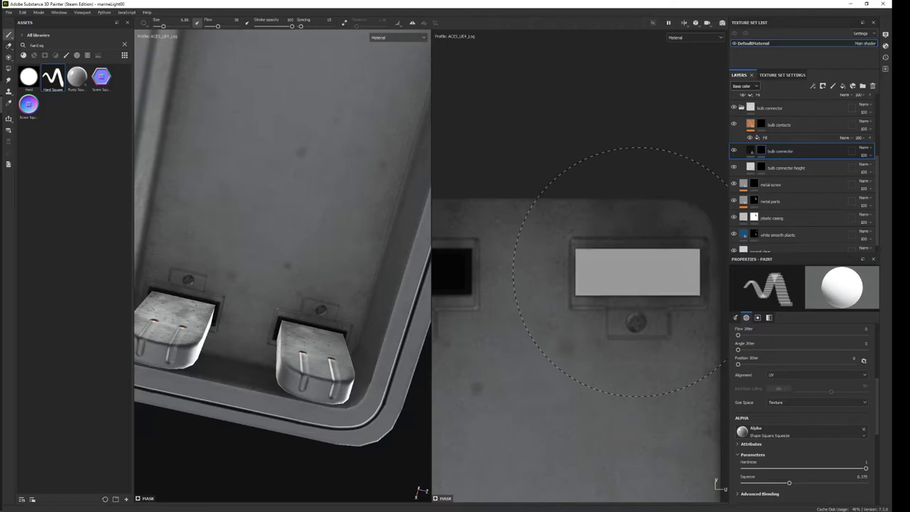
scroll(638, 271, "down", 2)
scroll(609, 223, "up", 5)
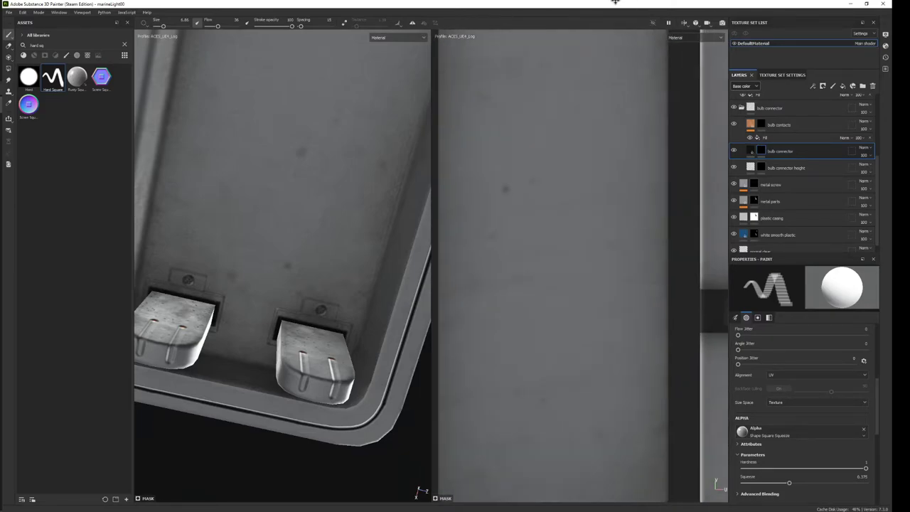
scroll(603, 321, "down", 3)
scroll(578, 313, "up", 2)
scroll(564, 329, "up", 2)
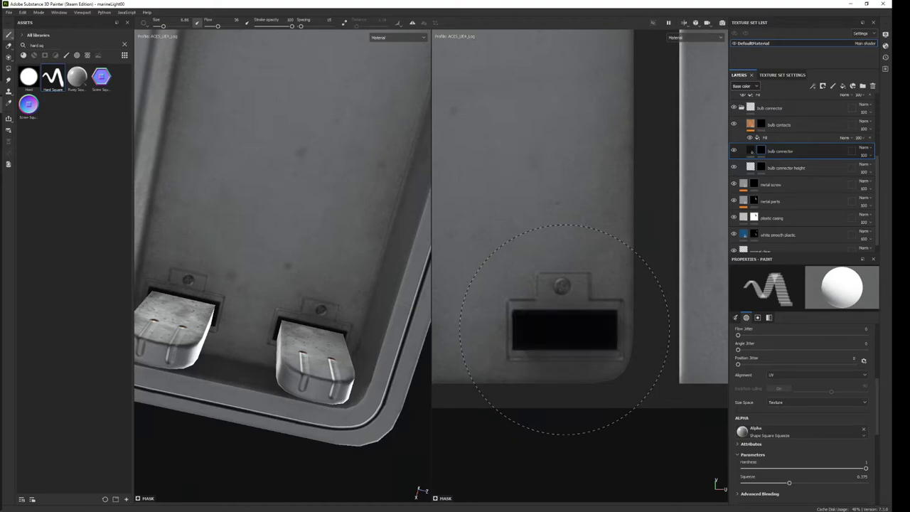
middle_click_drag(563, 329, 615, 345)
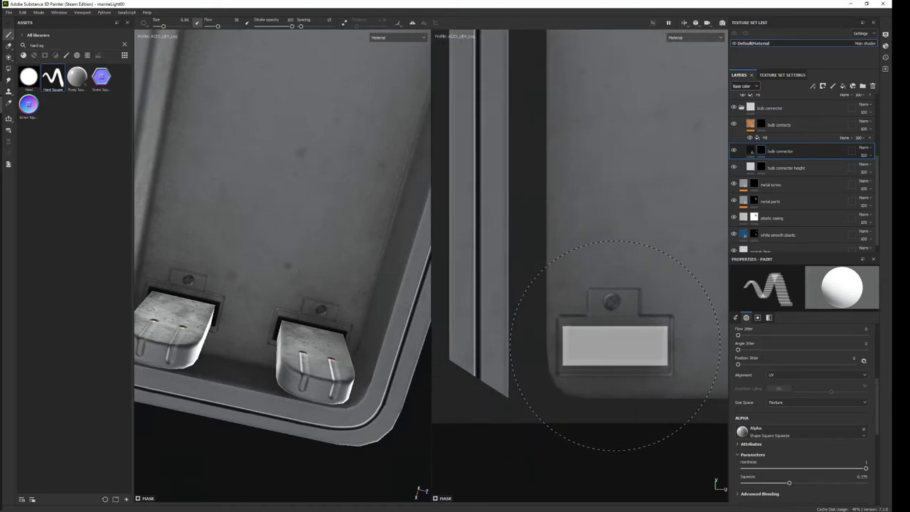
scroll(597, 319, "down", 2)
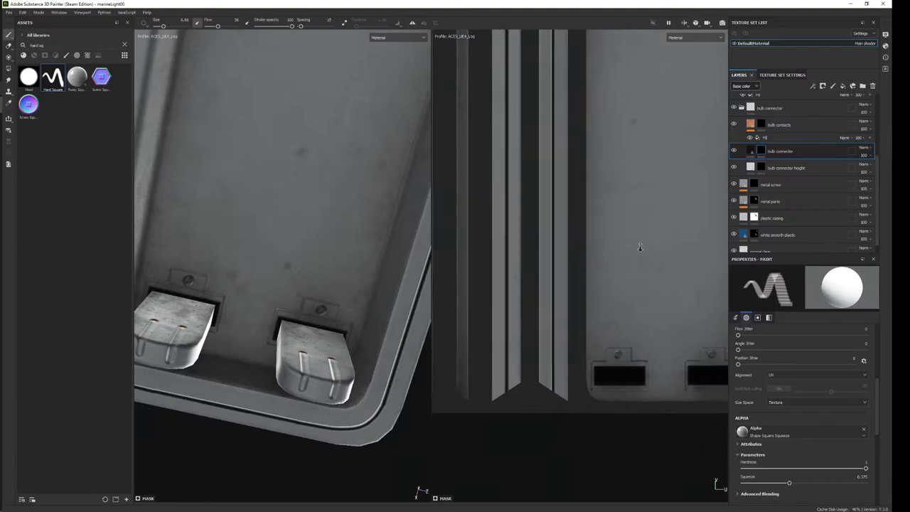
scroll(594, 220, "down", 3)
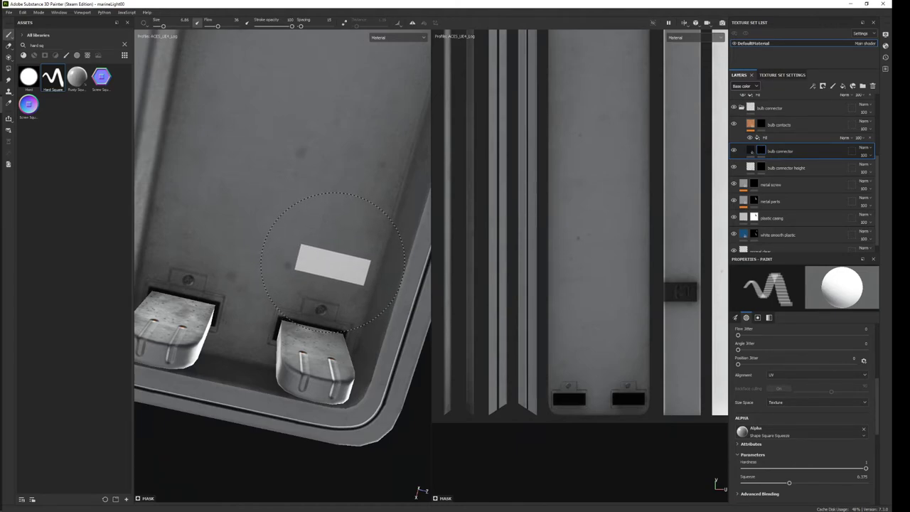
mouse_move(332, 262)
left_mouse_down("alt")
mouse_move(360, 282)
mouse_move(223, 298)
left_mouse_up("alt")
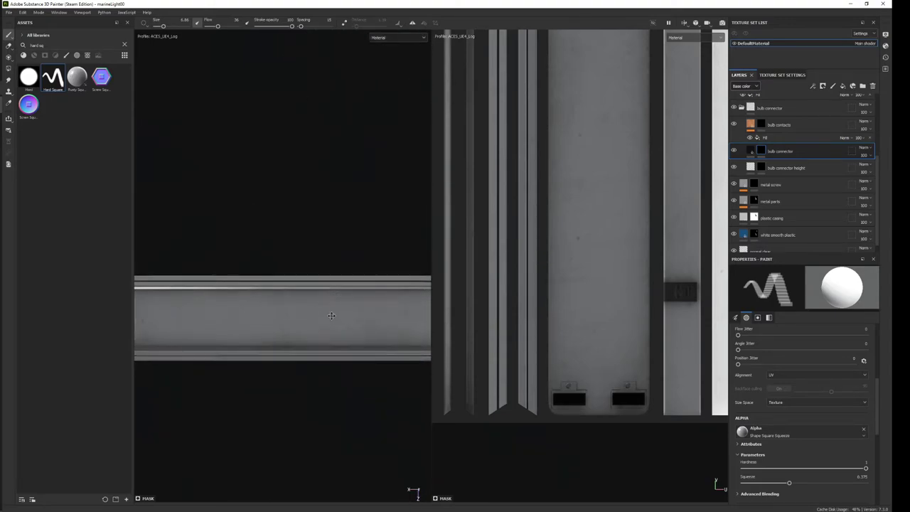
scroll(206, 299, "up", 2)
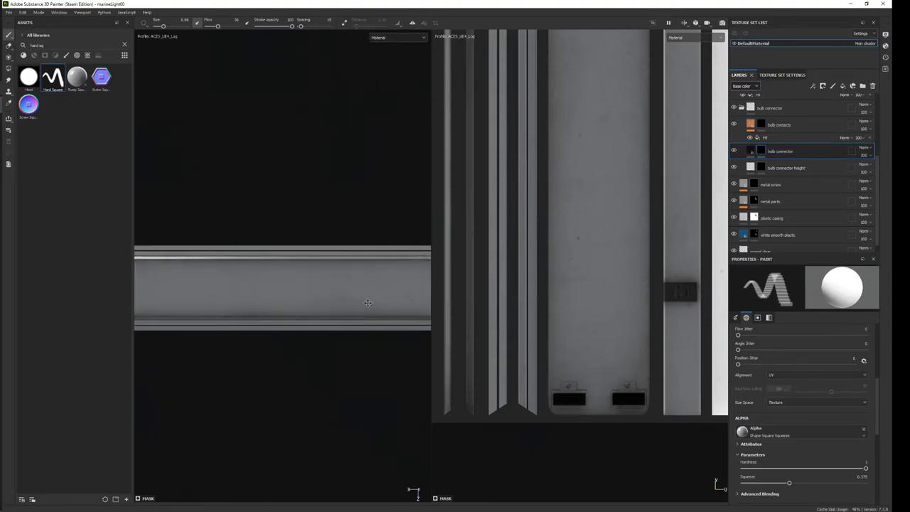
scroll(288, 367, "up", 1)
scroll(288, 368, "up", 1)
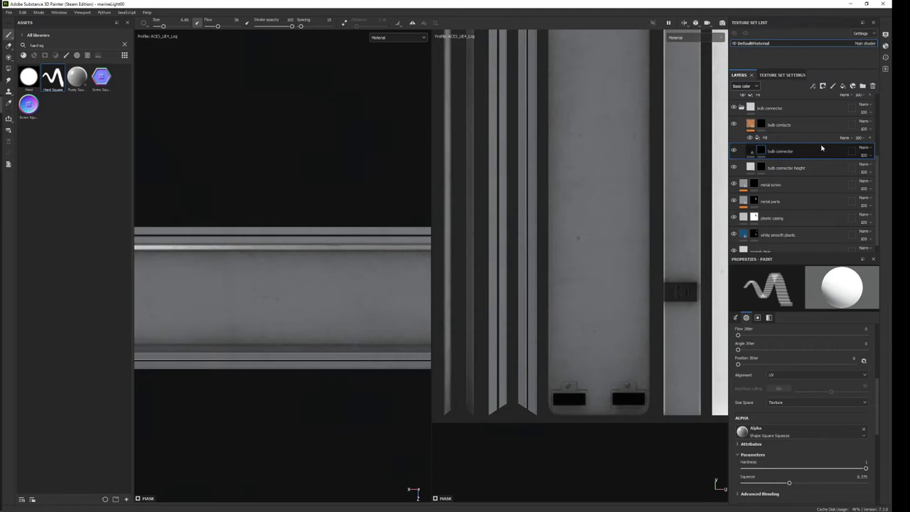
Replace the new fill layer with a paint layer named 'label' above bulb connector.
left_click(843, 86)
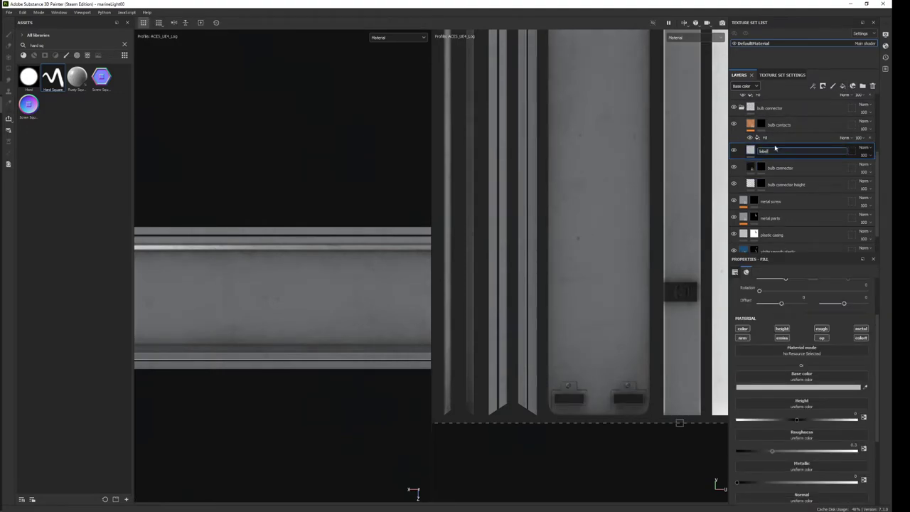
key("Return")
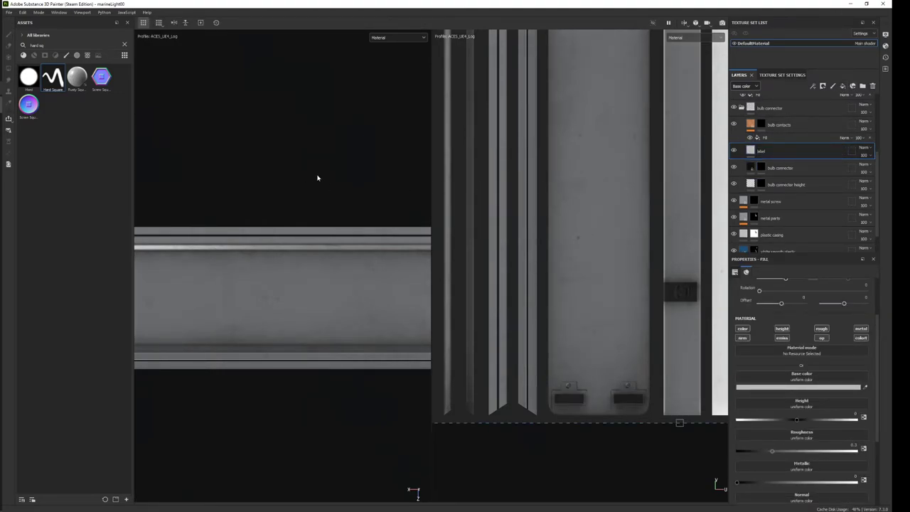
left_click(872, 86)
left_click(832, 86)
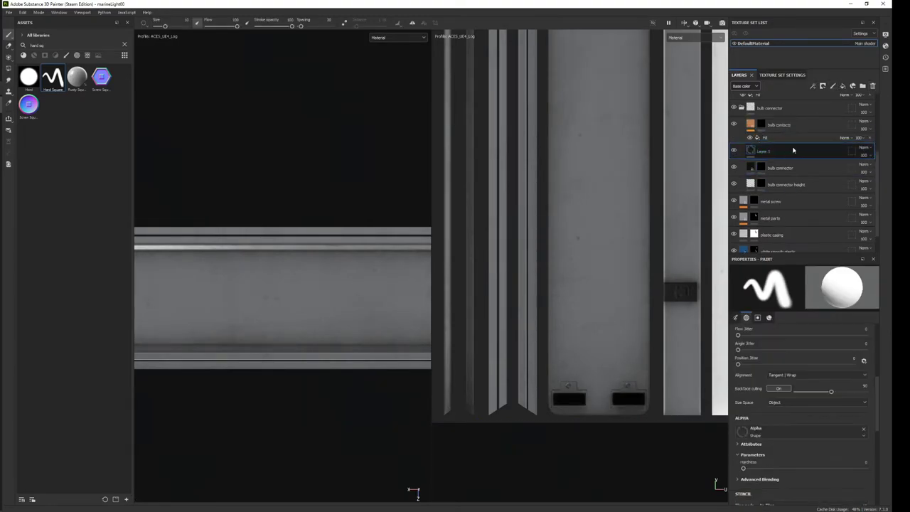
type("label")
key("Return")
Load the PL_Sticker_Stamper material found by an asset search for 'stamper'.
key("ctrl+a")
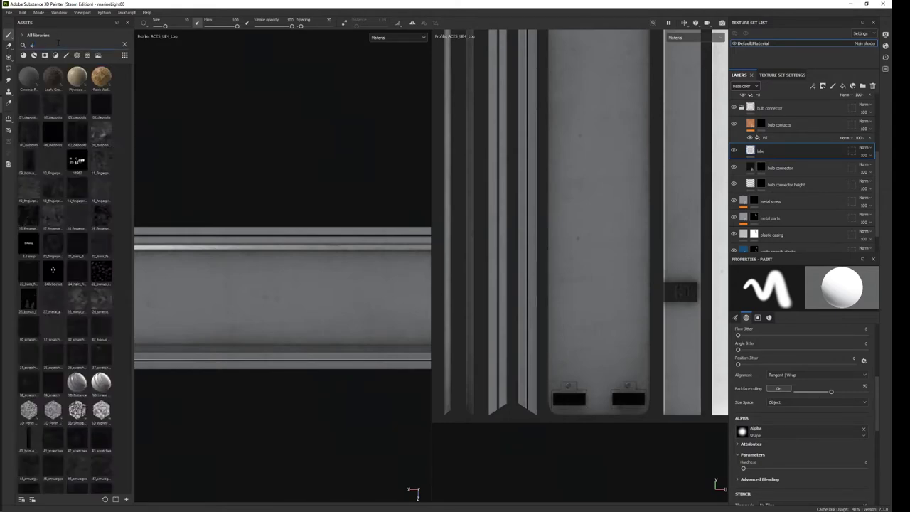
type("stamper")
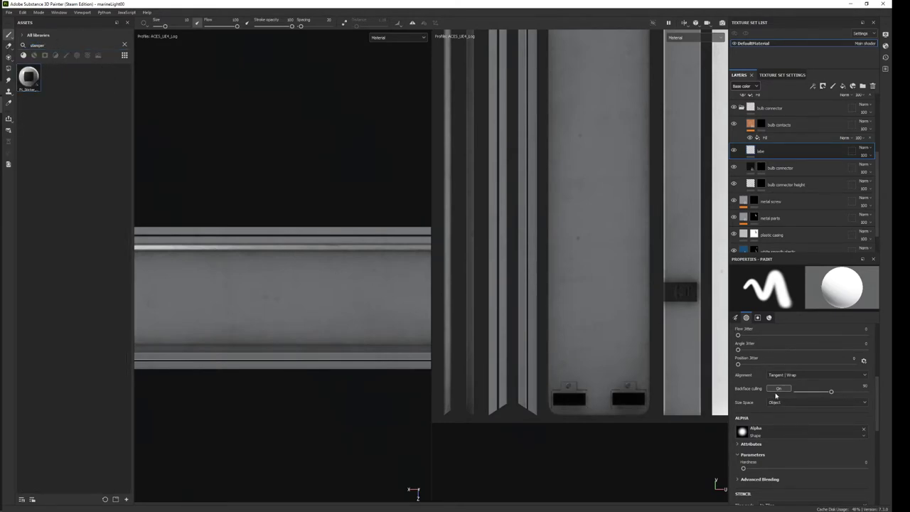
scroll(776, 405, "down", 3)
scroll(782, 423, "down", 2)
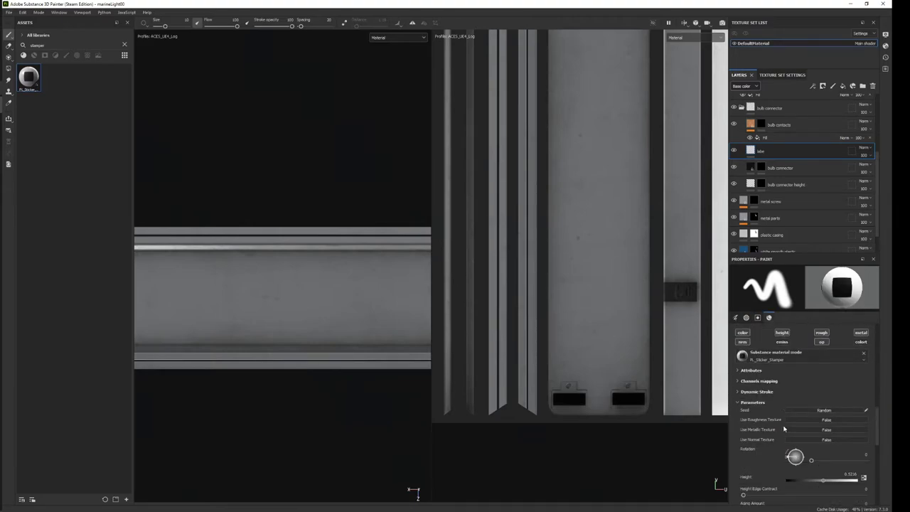
scroll(784, 426, "down", 2)
scroll(786, 423, "down", 2)
scroll(789, 420, "down", 2)
scroll(792, 413, "down", 2)
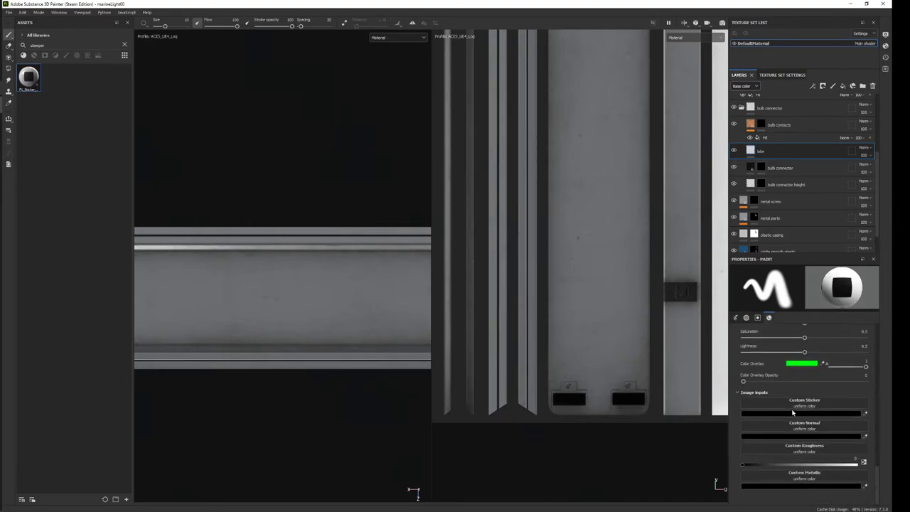
left_click(793, 412)
Load the electricLabel00 decal as the custom sticker and stamp two stickers on the casing.
double_click(37, 45)
type("decal")
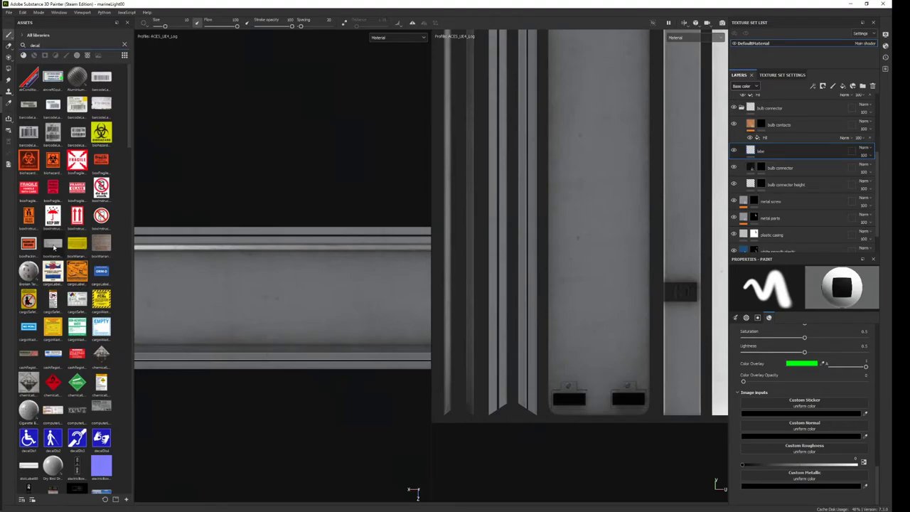
scroll(54, 247, "down", 3)
scroll(71, 259, "down", 5)
scroll(84, 274, "down", 4)
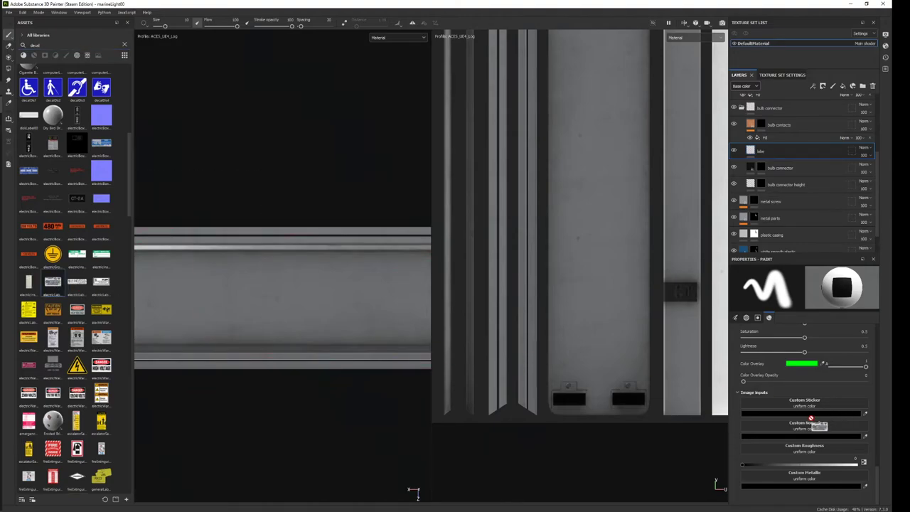
left_click_drag(804, 405, 804, 406)
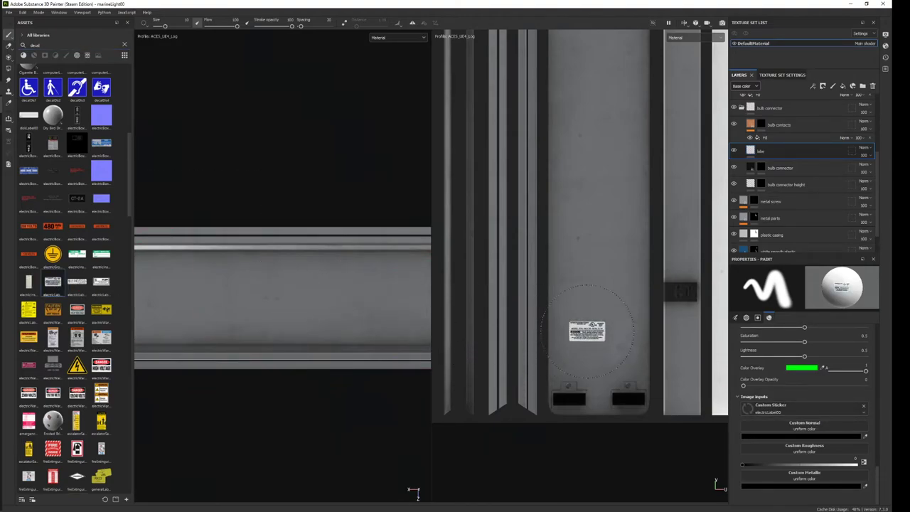
left_click(347, 288)
scroll(331, 241, "up", 2)
left_click(356, 374)
Cycle through normal, opacity, height and roughness channel views, then return to material view.
key("c")
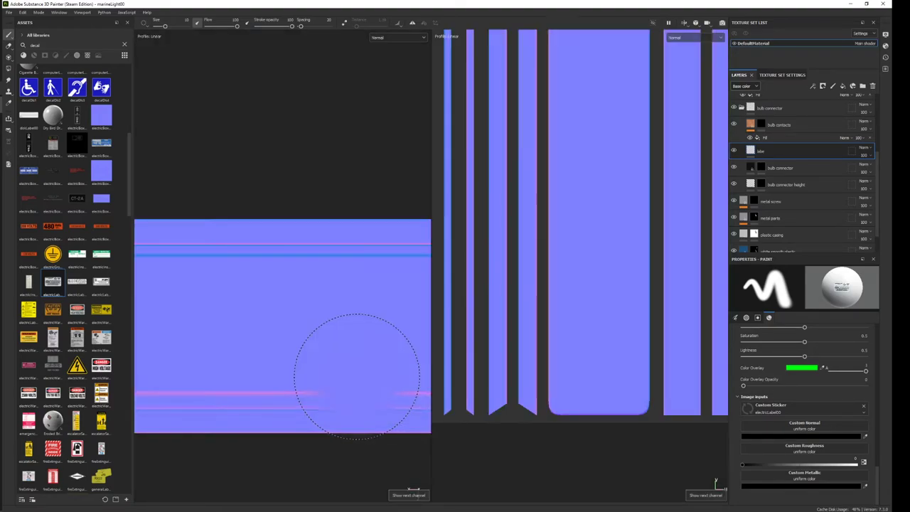
key("c")
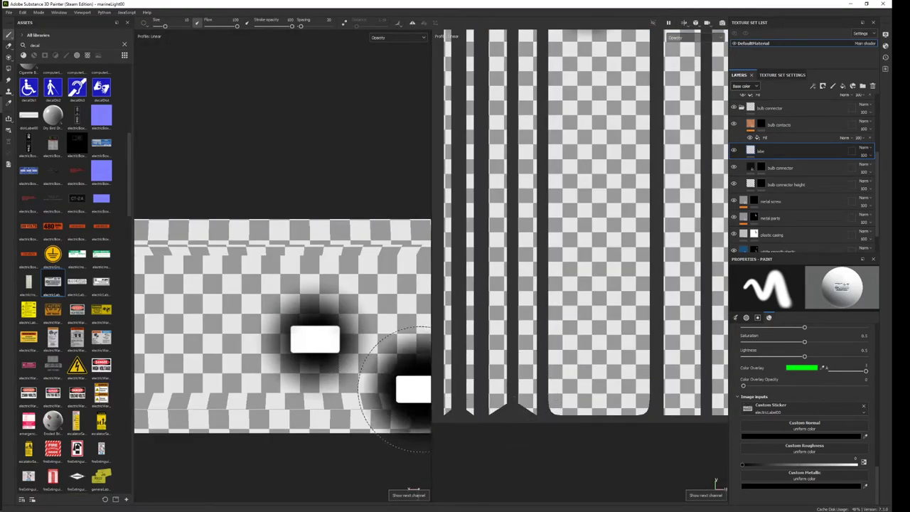
key("c")
key("c")
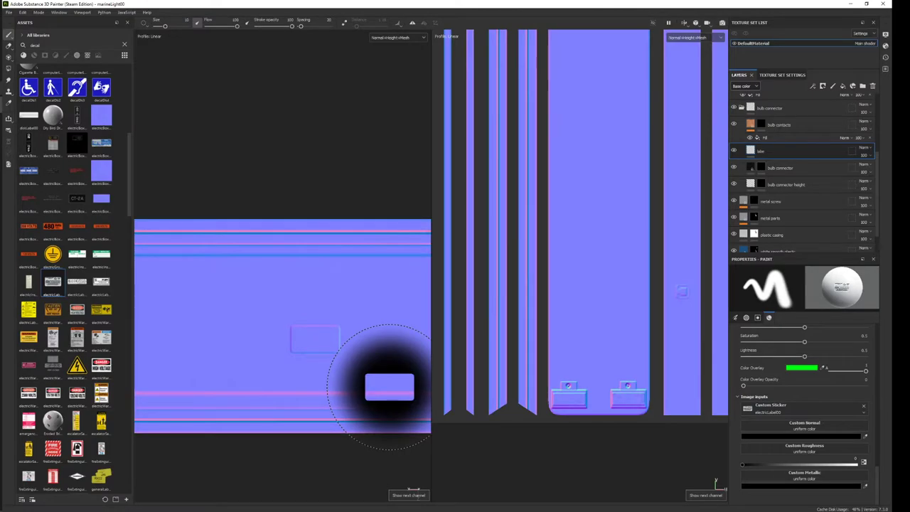
key("c")
key("c")
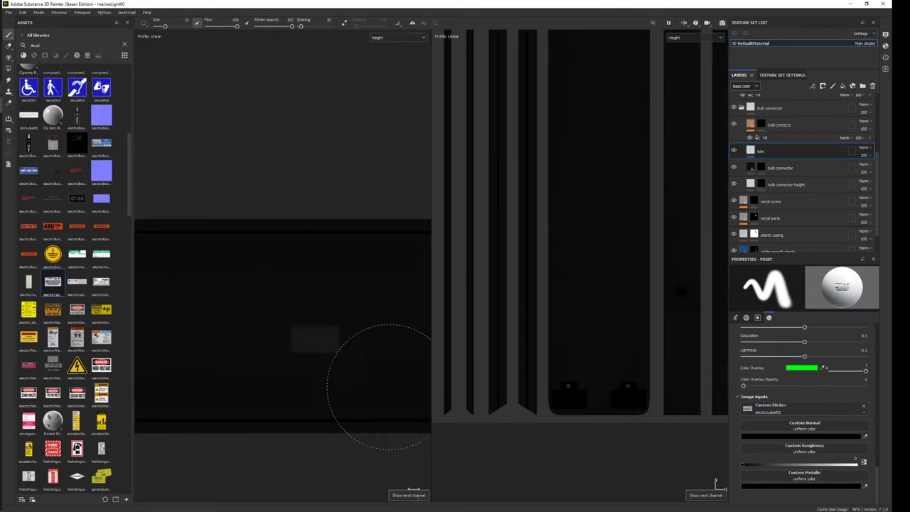
key("c")
left_click(400, 386)
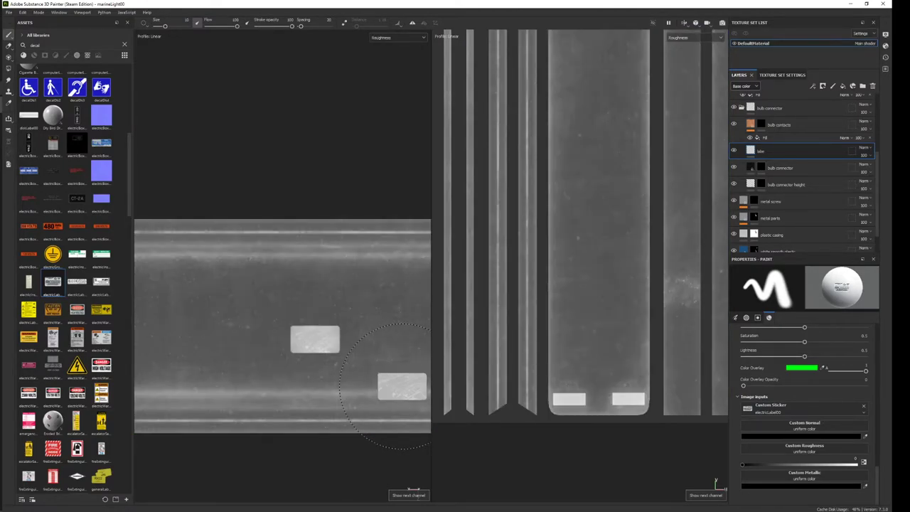
key("m")
key("ctrl+z")
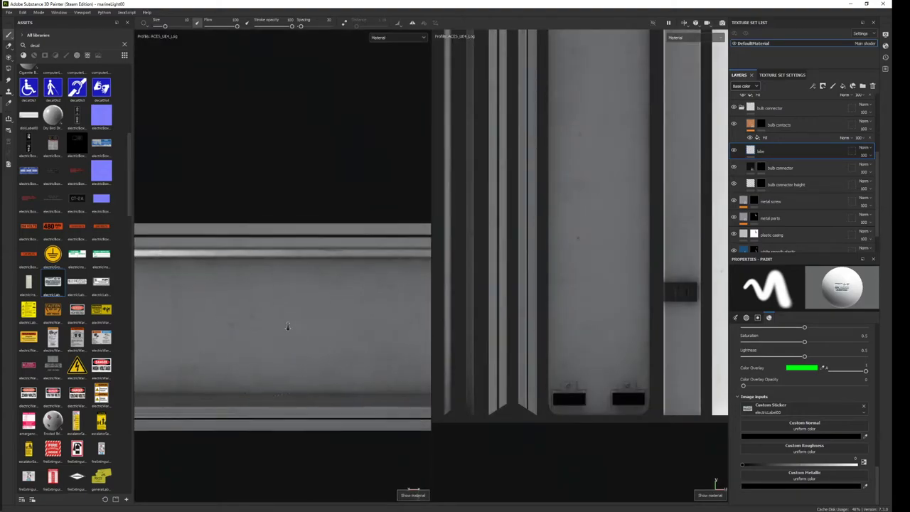
Set the sticker size to 25.42 and rotation to 90, then shrink size to about 20.
scroll(288, 325, "down", 3)
scroll(604, 148, "down", 3)
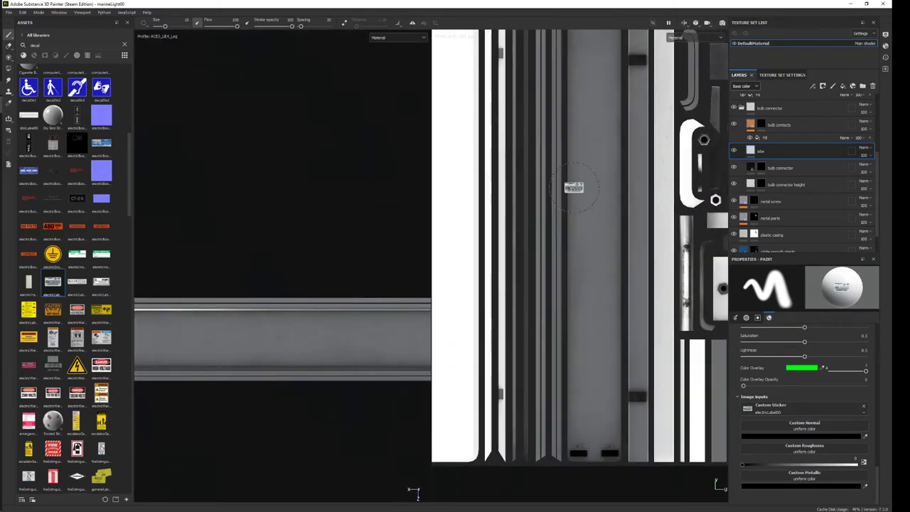
scroll(573, 187, "down", 2)
right_click_drag(555, 241, 597, 241, "ctrl")
scroll(548, 245, "down", 1)
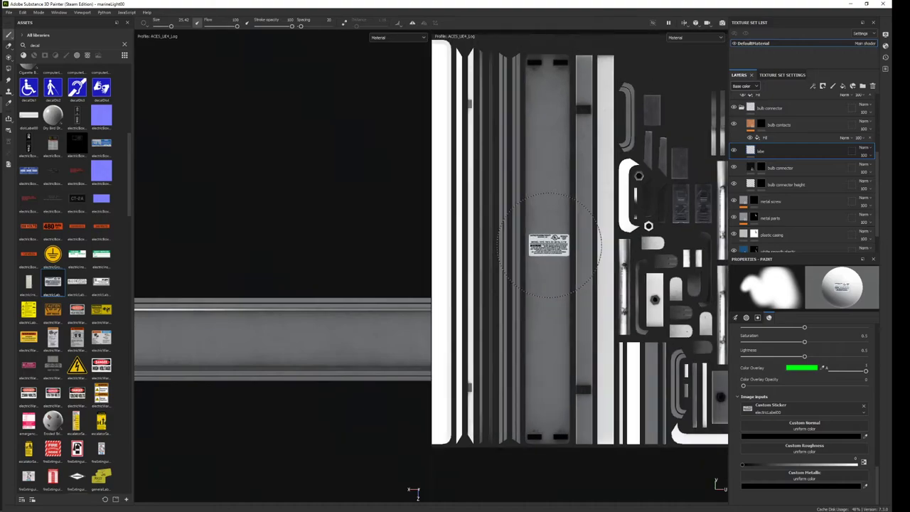
scroll(548, 246, "up", 3)
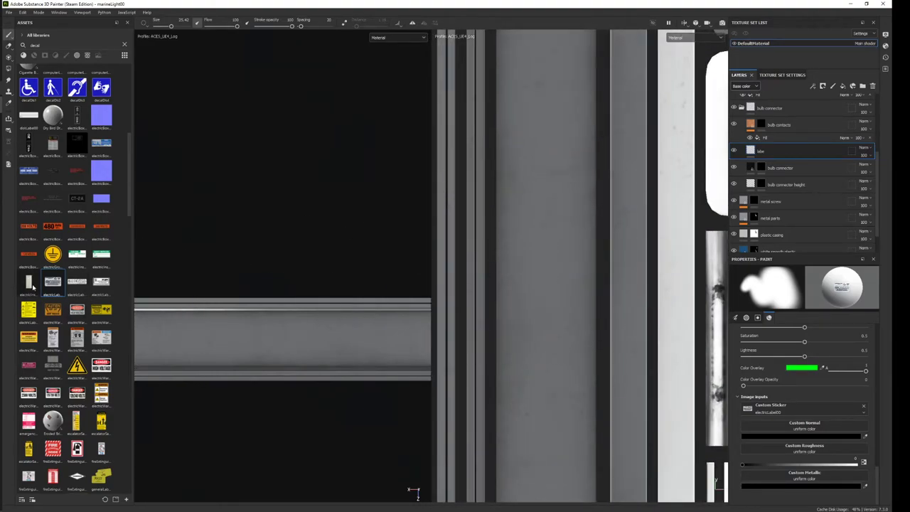
scroll(860, 403, "down", 5)
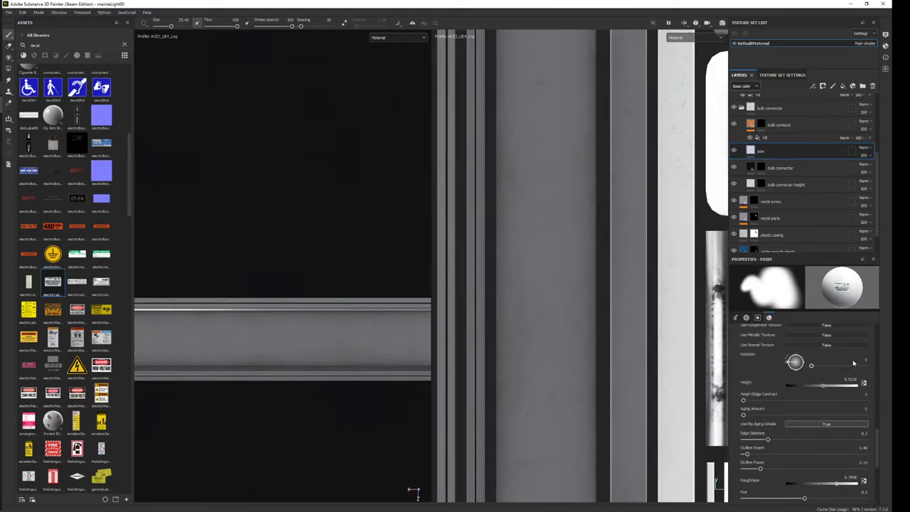
type("90")
key("Return")
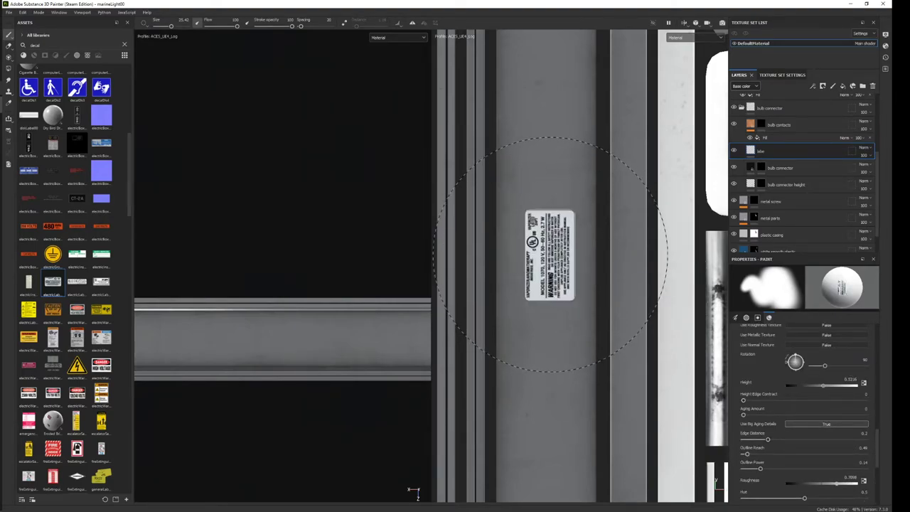
scroll(551, 248, "down", 2)
scroll(553, 240, "down", 2)
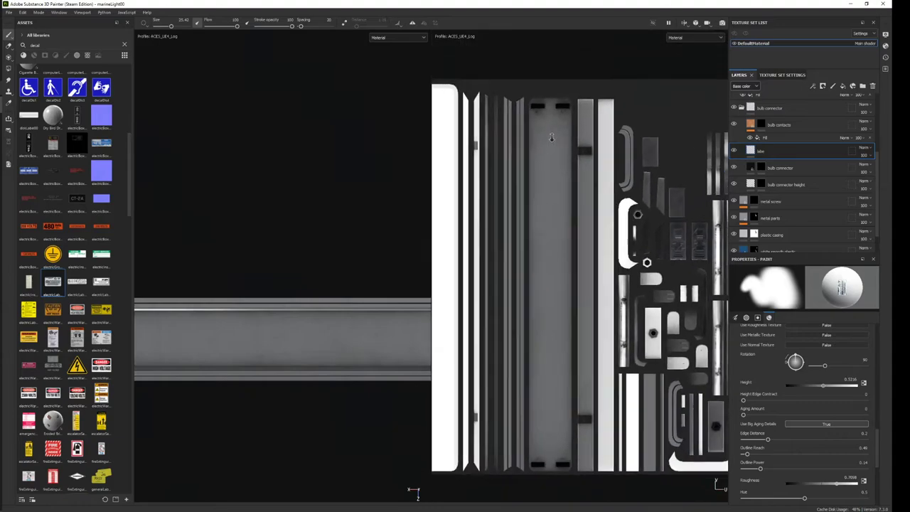
scroll(555, 231, "down", 2)
scroll(553, 231, "up", 1)
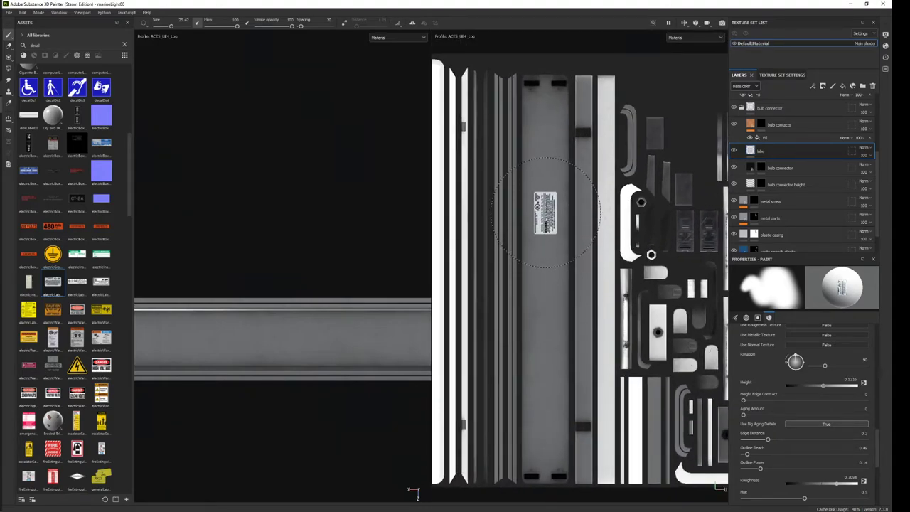
right_click_drag(545, 209, 526, 210, "ctrl")
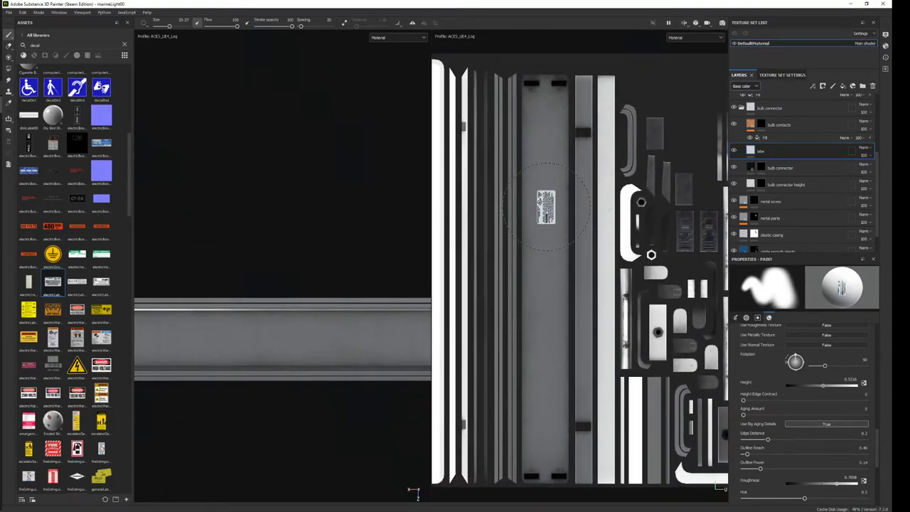
Turn the view to face the rail head-on and undo the previously placed label.
left_click_drag(325, 375, 304, 228, "alt")
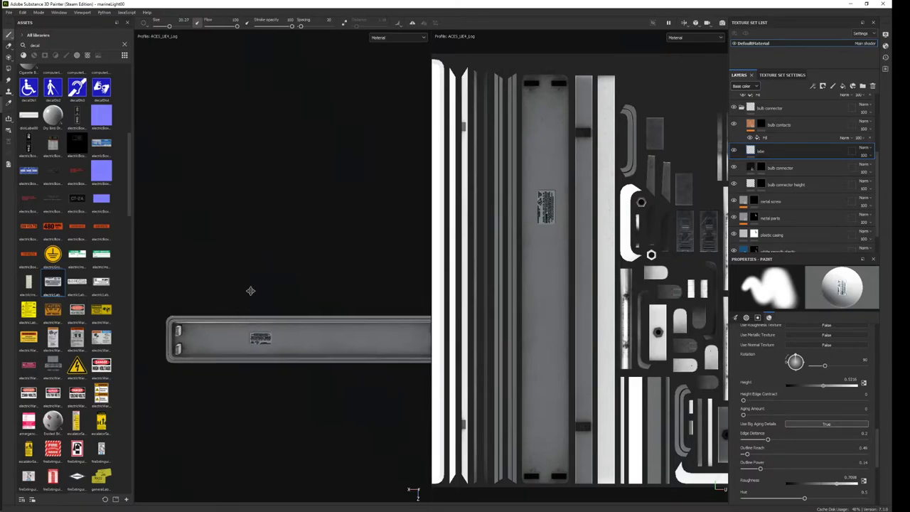
scroll(346, 284, "up", 2)
left_click_drag(346, 284, 334, 255, "alt")
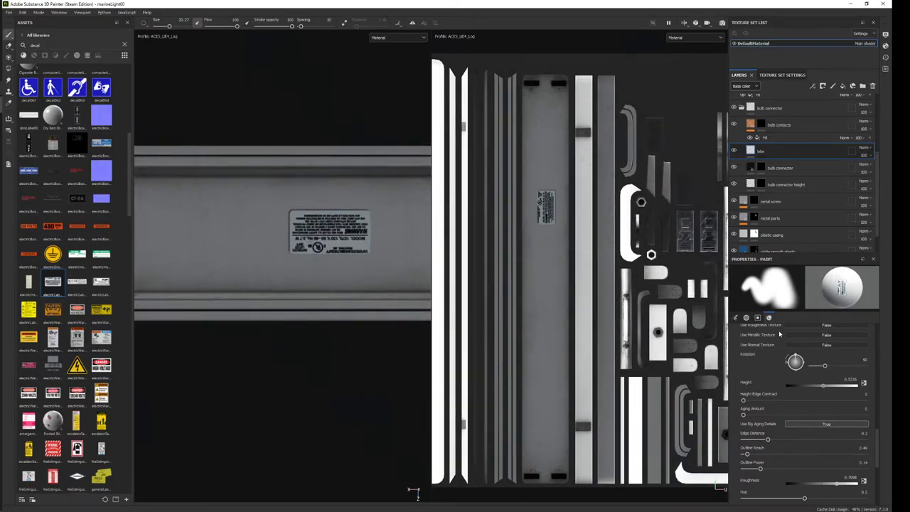
key("ctrl+z")
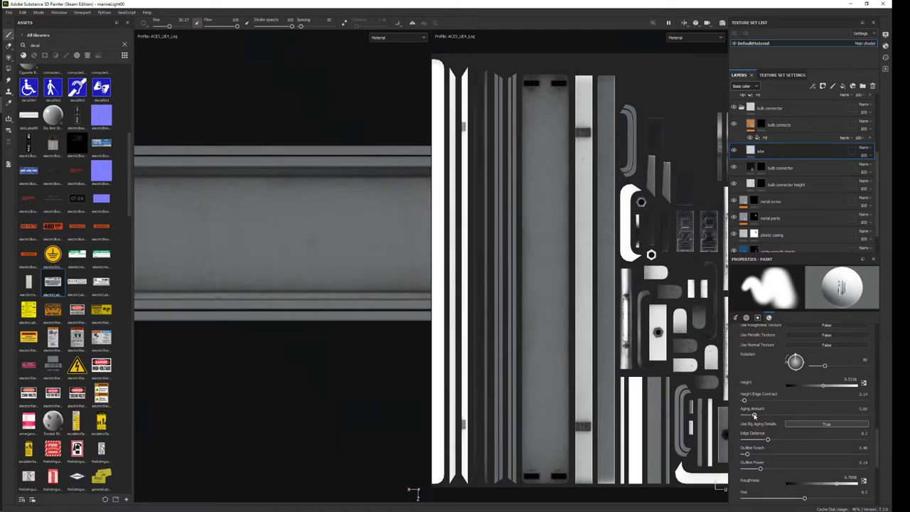
scroll(754, 417, "up", 1)
scroll(754, 418, "up", 1)
scroll(755, 420, "up", 1)
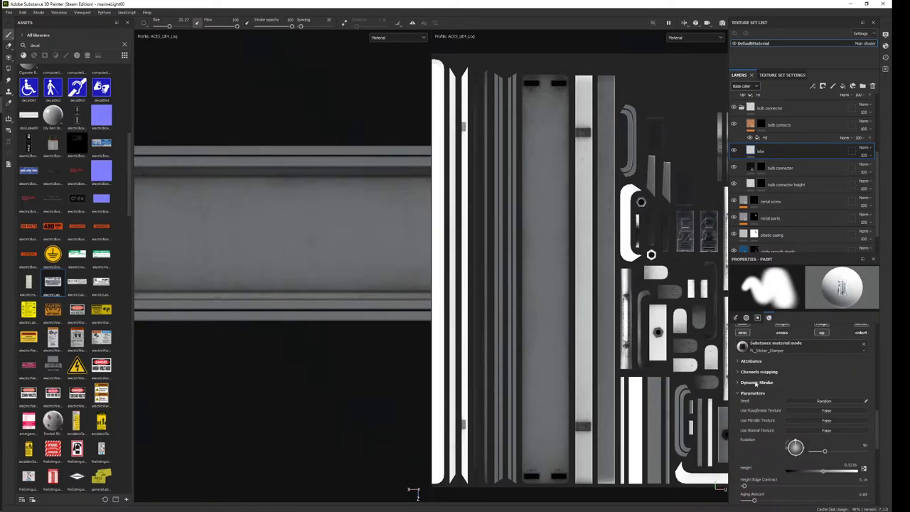
scroll(756, 398, "down", 1)
scroll(759, 418, "down", 1)
scroll(766, 434, "down", 2)
scroll(769, 437, "down", 2)
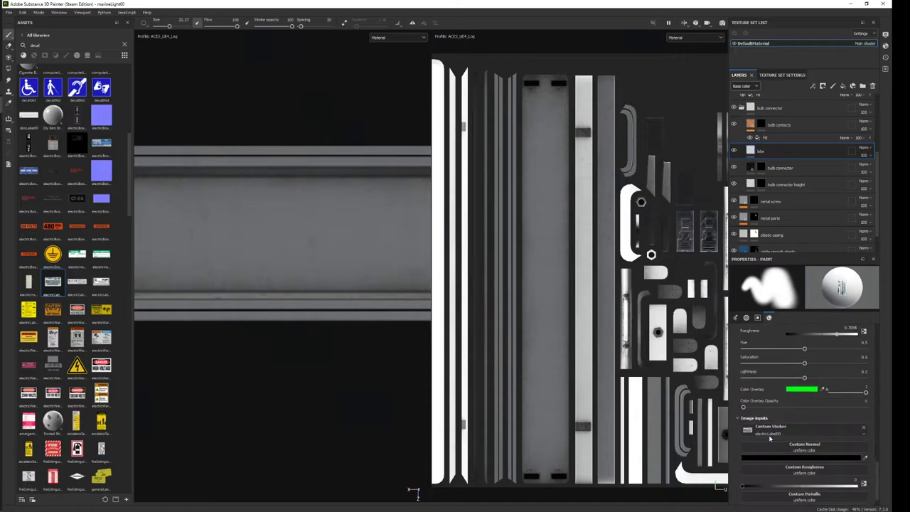
scroll(769, 436, "up", 1)
scroll(773, 429, "up", 2)
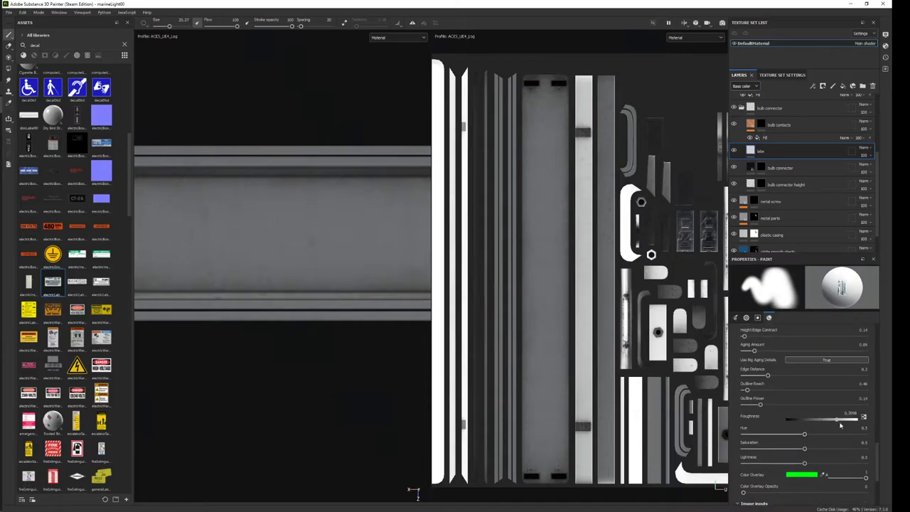
scroll(827, 414, "up", 1)
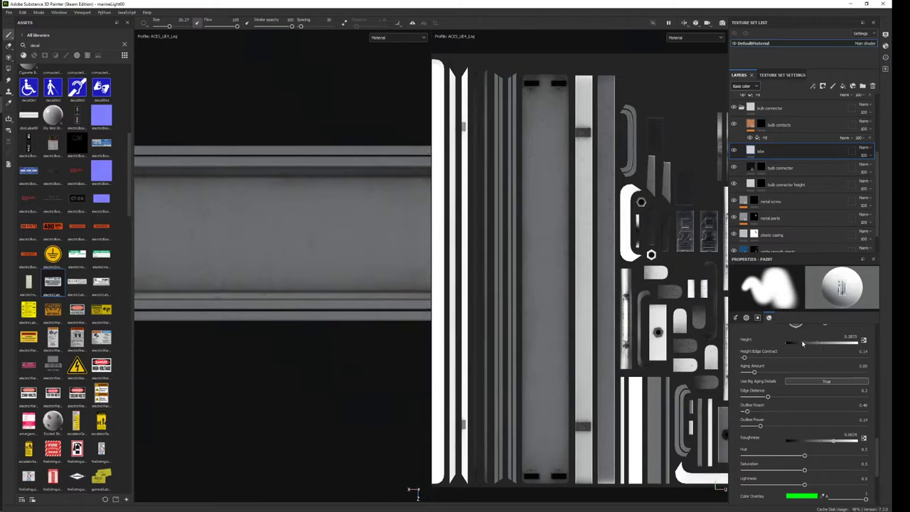
Test-stamp the warning label three times on the rail, undoing each, and show only 3D view.
left_click(392, 267)
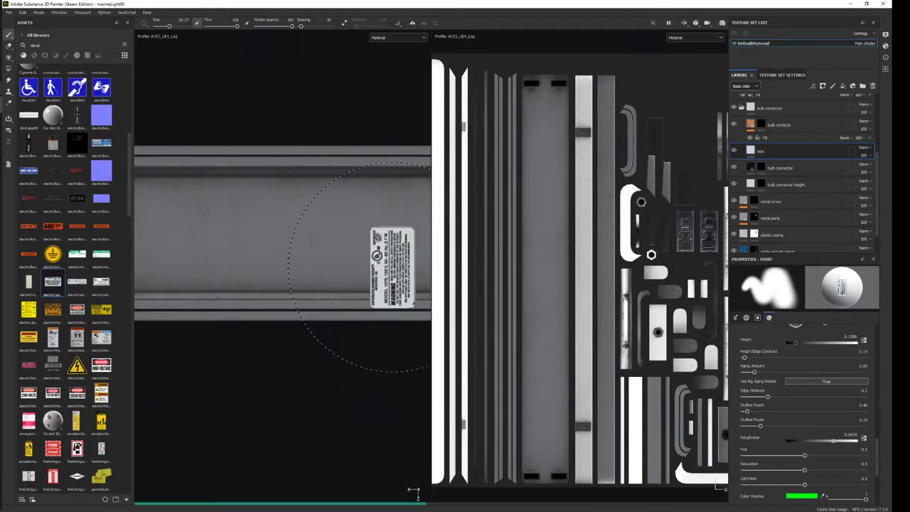
key("ctrl+z")
key("ctrl+z")
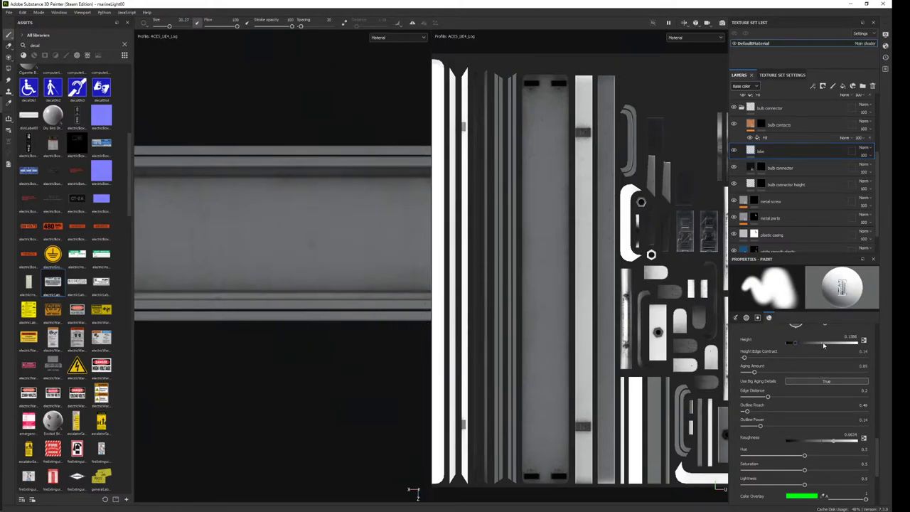
left_click(312, 235)
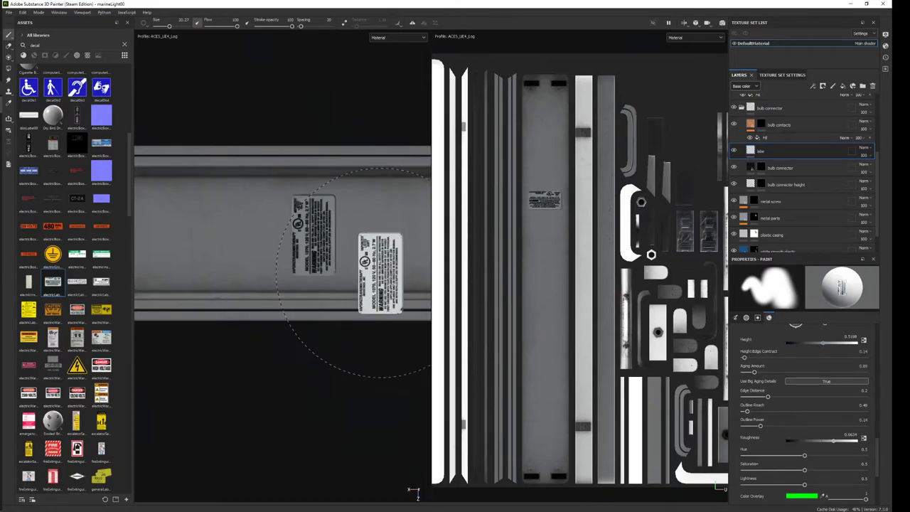
key("ctrl+z")
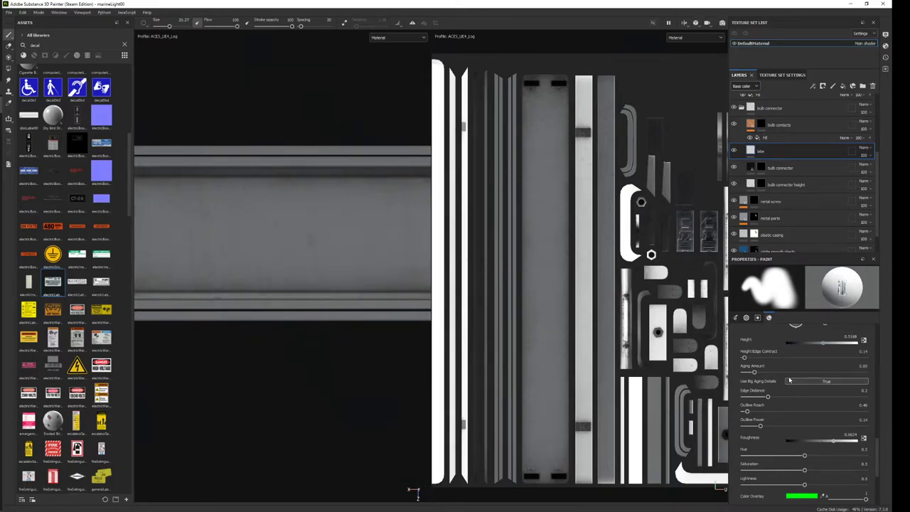
scroll(790, 398, "up", 1)
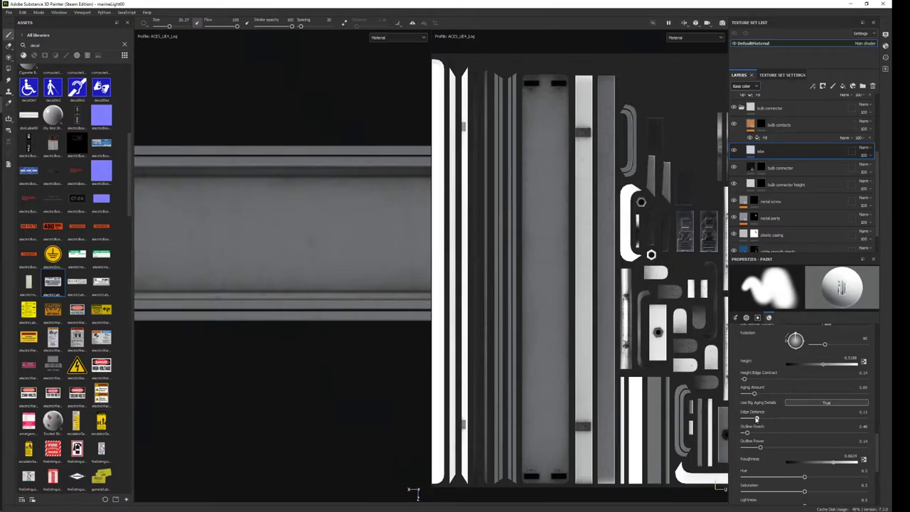
left_click(299, 231)
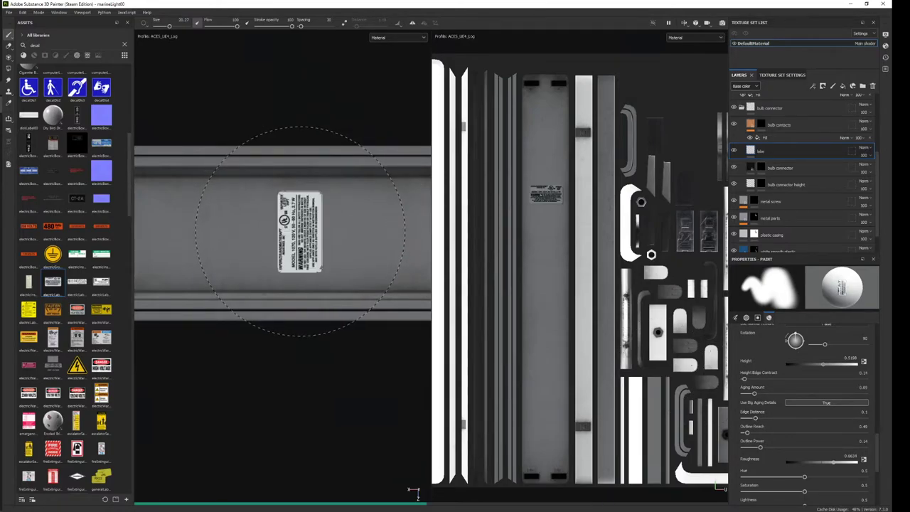
key("ctrl+z")
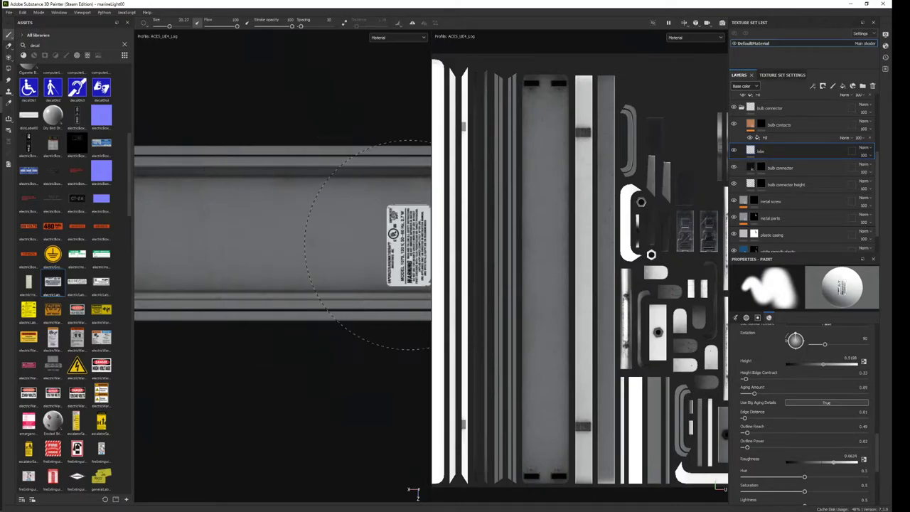
scroll(865, 419, "up", 3)
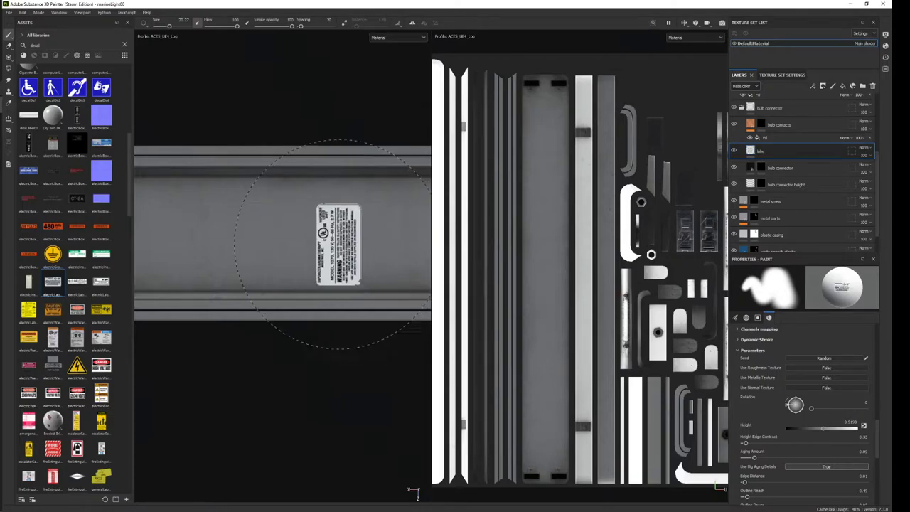
scroll(315, 234, "down", 3)
scroll(305, 237, "down", 2)
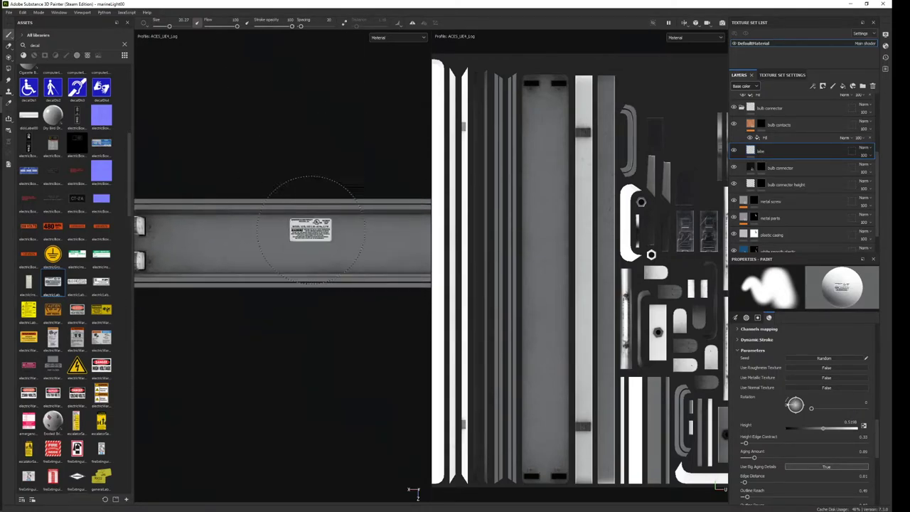
middle_click_drag(305, 238, 255, 286)
key("F2")
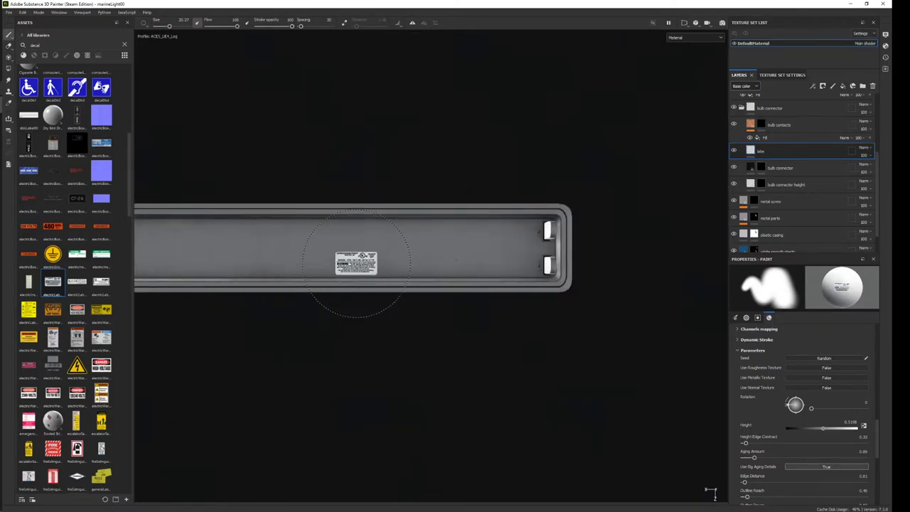
Stamp the warning label toward the rail's right end, replacing the centred attempt.
middle_click_drag(356, 260, 286, 291)
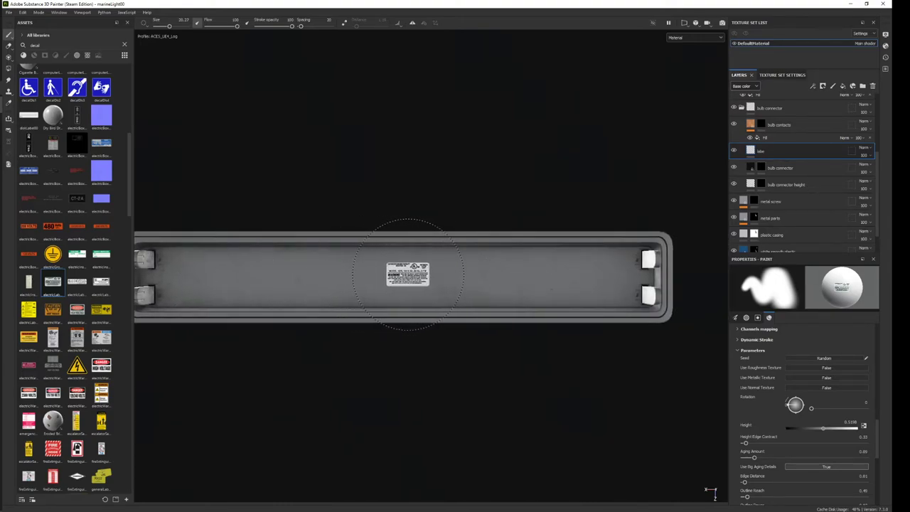
left_click(412, 275)
mouse_move(558, 278)
right_mouse_down("alt")
mouse_move(489, 106)
mouse_move(488, 228)
mouse_move(434, 279)
right_mouse_up("alt")
key("ctrl+z")
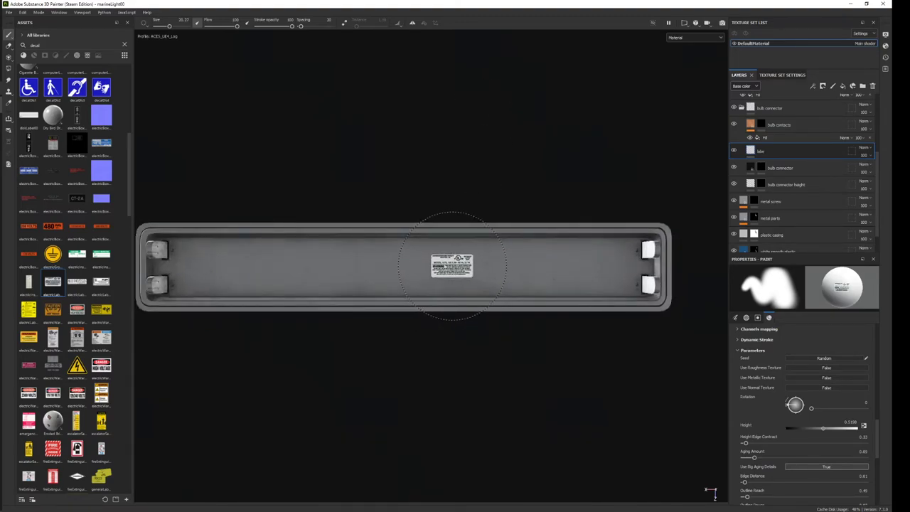
left_click(501, 264)
mouse_move(400, 345)
right_mouse_down("alt")
mouse_move(439, 138)
mouse_move(431, 170)
mouse_move(693, 412)
right_mouse_up("alt")
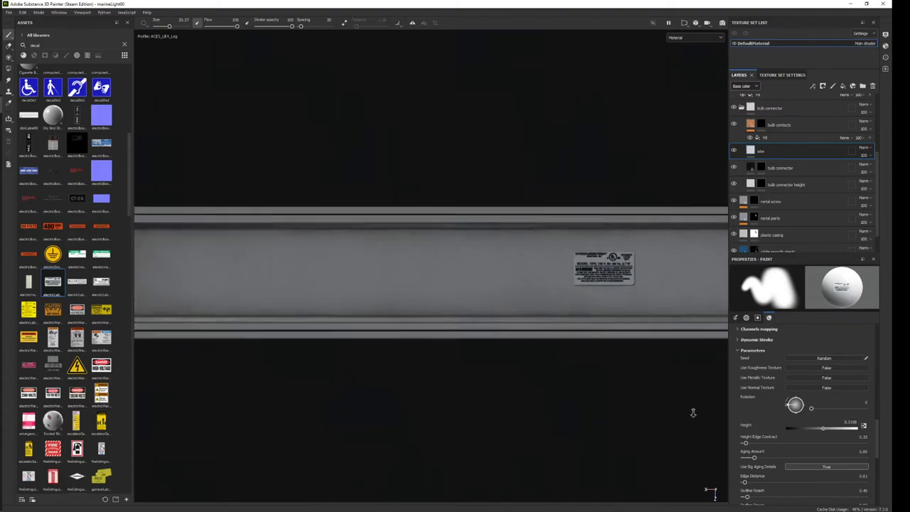
middle_click_drag(693, 412, 430, 409, "alt")
right_click_drag(430, 409, 129, 57, "alt")
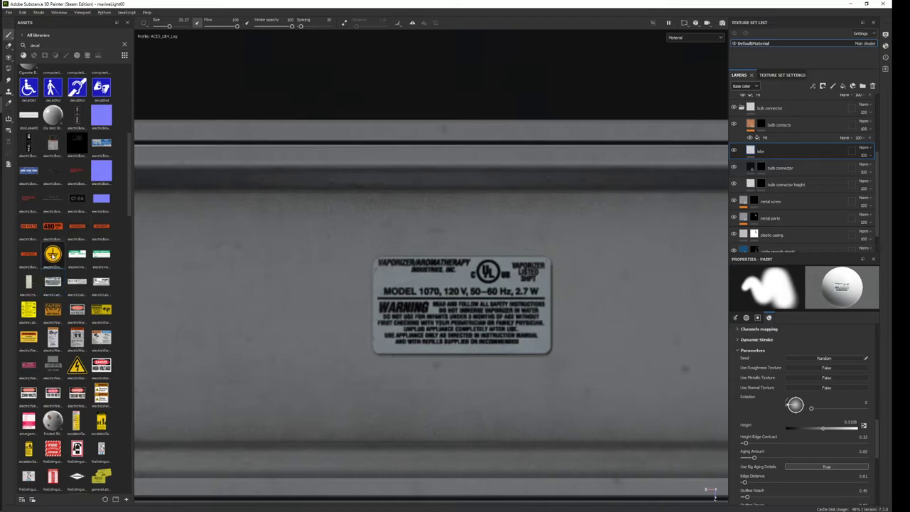
Load the yellow ground symbol as the Custom Sticker image.
scroll(412, 213, "down", 2)
scroll(825, 421, "down", 5)
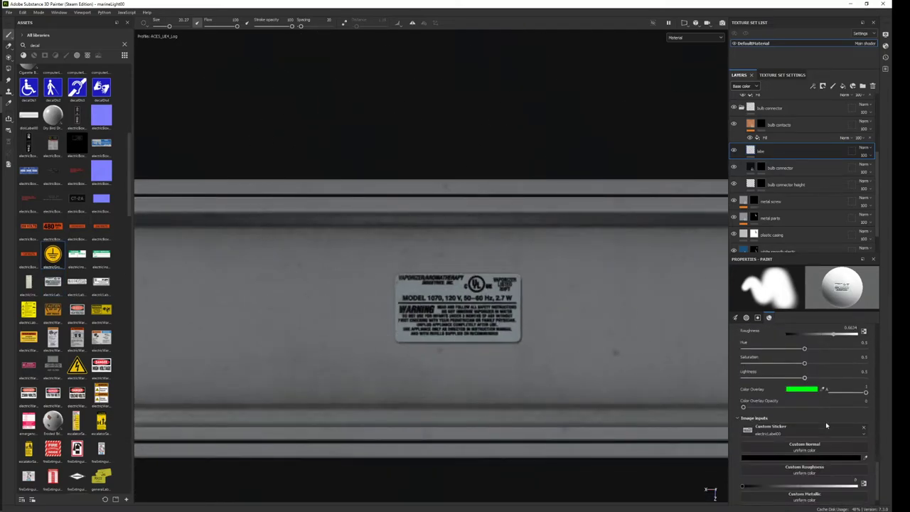
scroll(826, 421, "down", 1)
left_click_drag(53, 254, 775, 410)
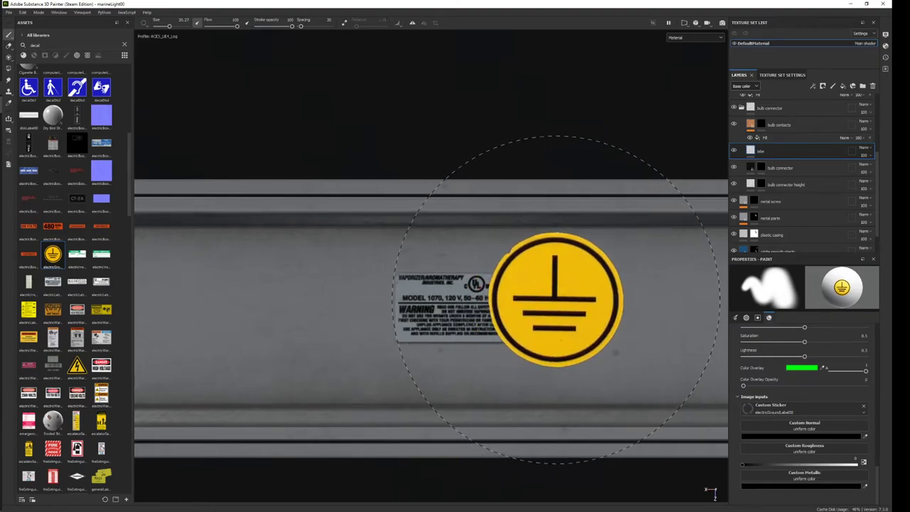
Shrink the sticker brush to about 4 and frame the lamp's connector end.
key("[")
key("[")
key("[")
mouse_move(555, 299)
middle_mouse_down("alt")
mouse_move(352, 313)
mouse_move(321, 299)
middle_mouse_up("alt")
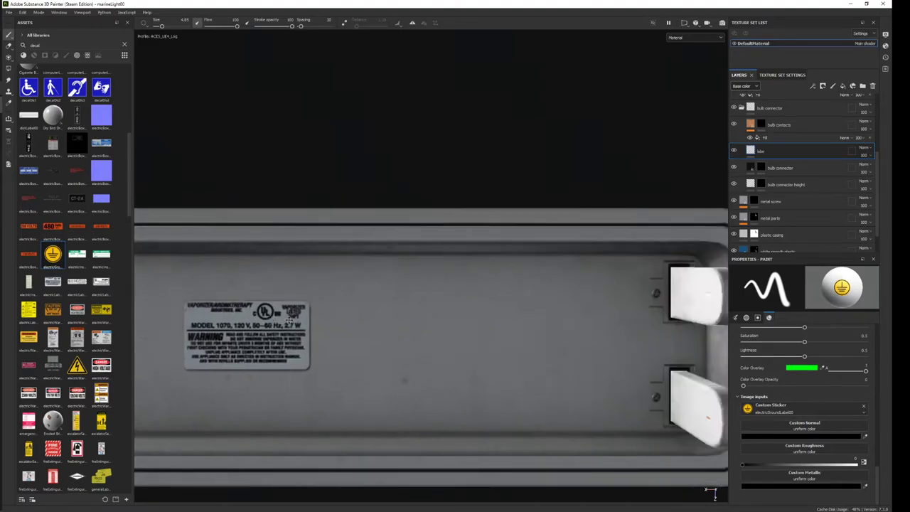
middle_click_drag(540, 271, 374, 284, "alt")
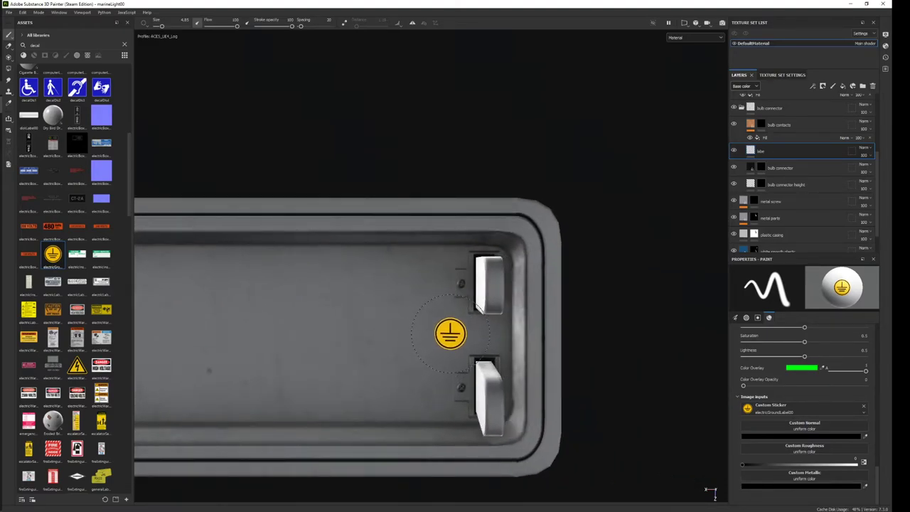
Stamp the ground symbol between the connectors, then cycle the viewport to the opacity channel.
left_click(450, 332)
scroll(567, 339, "down", 3)
scroll(540, 312, "down", 3)
scroll(519, 272, "down", 2)
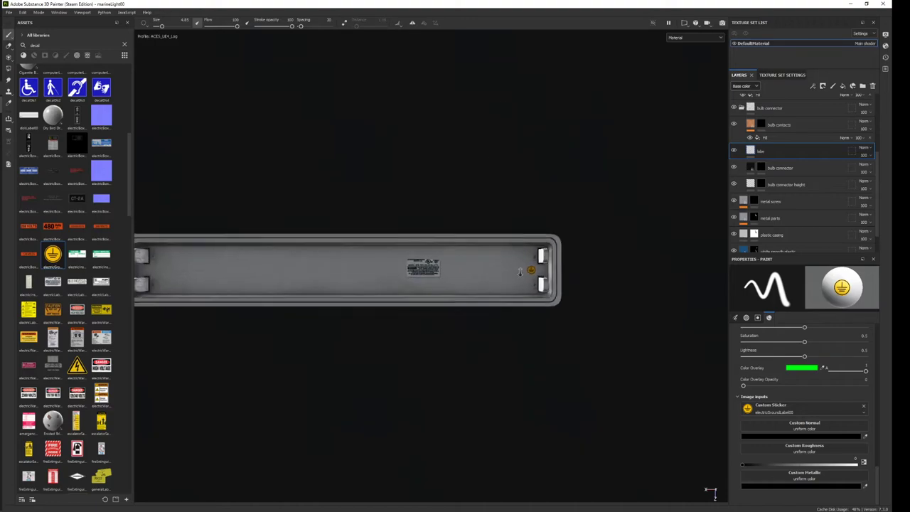
scroll(519, 271, "up", 2)
scroll(497, 255, "up", 2)
scroll(455, 334, "up", 3)
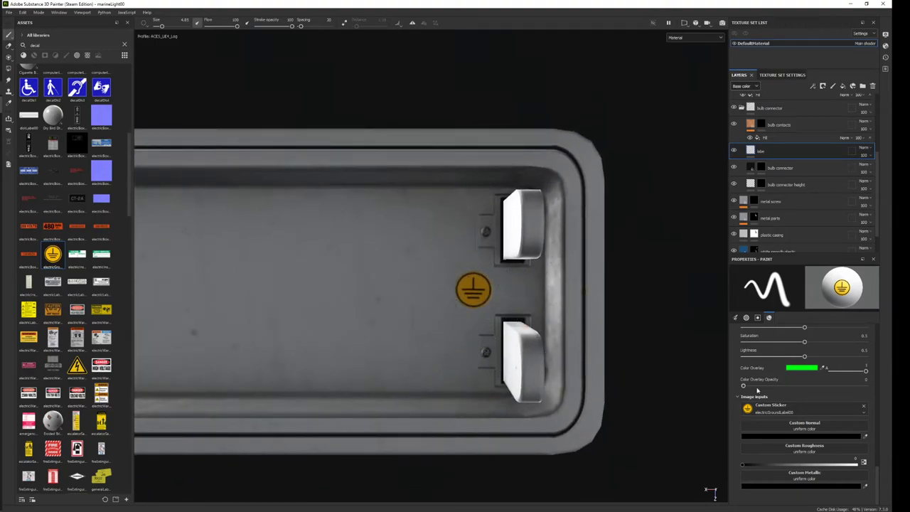
key("c")
key("c")
key("c")
key("c")
key("c")
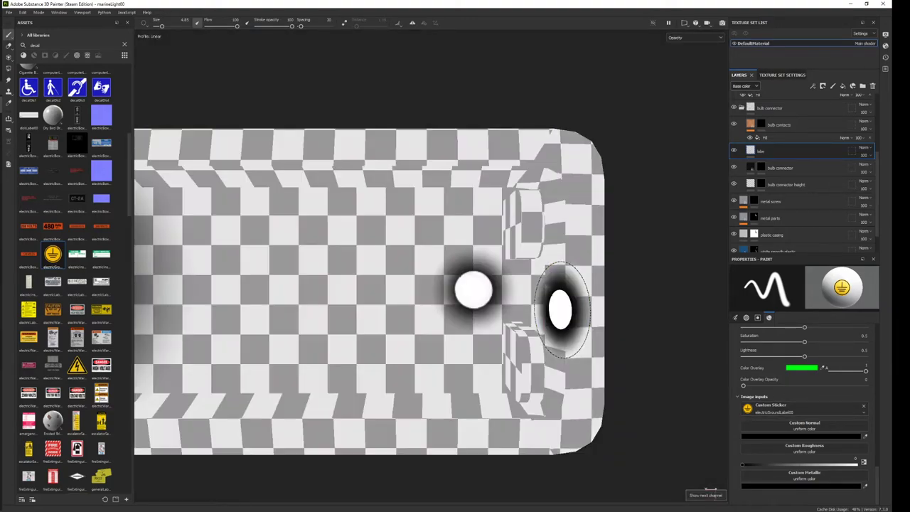
key("c")
key("c")
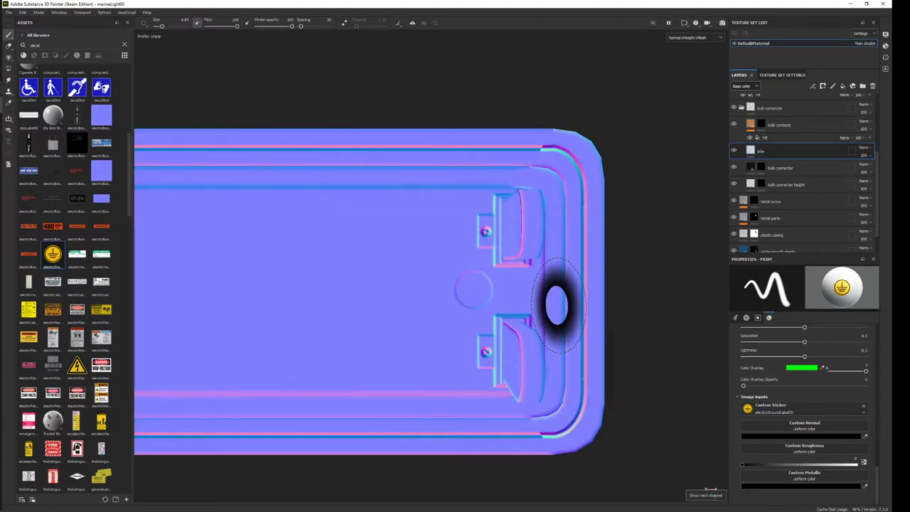
Return to Material view and stamp the ground symbol, rotated 90, between the bulb connectors.
key("m")
scroll(807, 417, "up", 2)
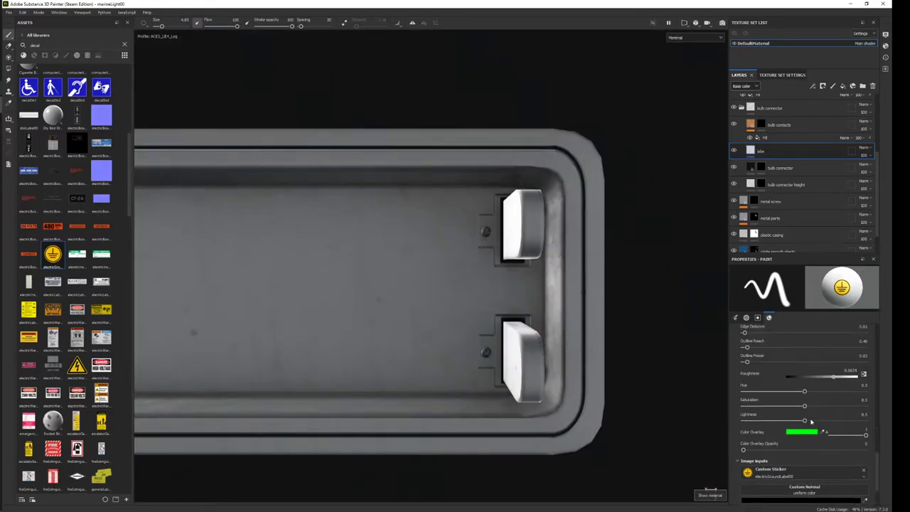
scroll(810, 416, "up", 2)
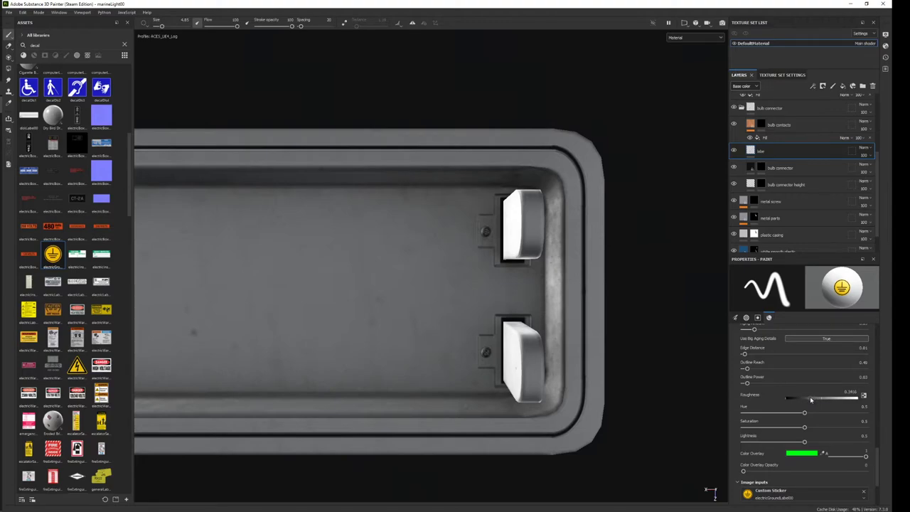
scroll(785, 401, "up", 2)
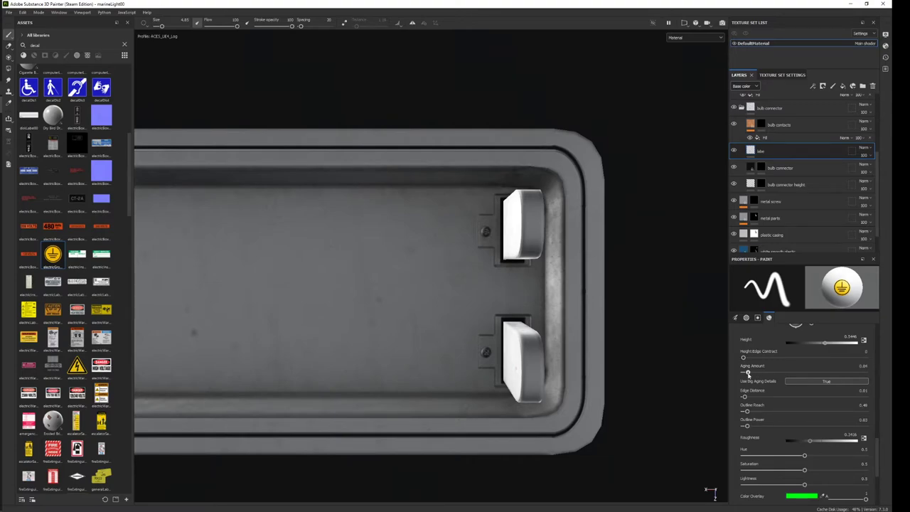
scroll(848, 433, "up", 5)
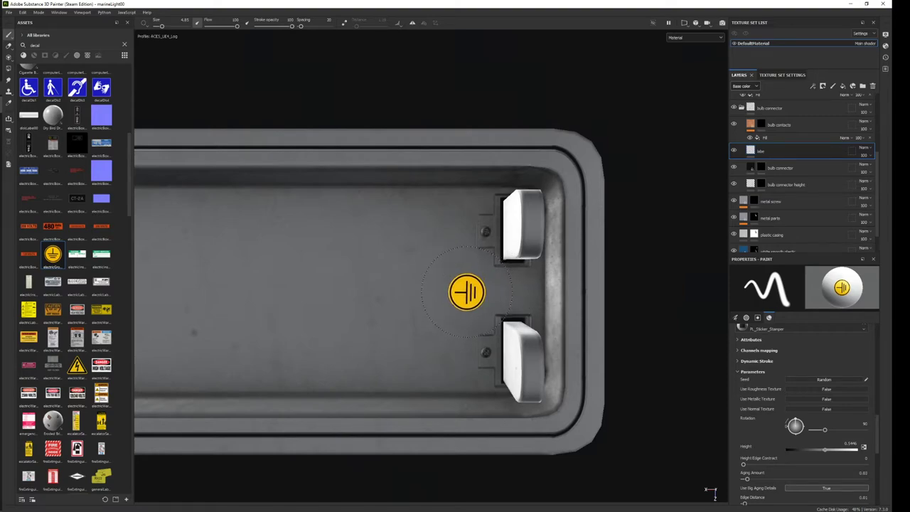
left_click(471, 290)
mouse_move(590, 319)
left_mouse_down("alt")
mouse_move(360, 426)
mouse_move(500, 314)
mouse_move(178, 347)
left_mouse_up("alt")
scroll(479, 294, "up", 3)
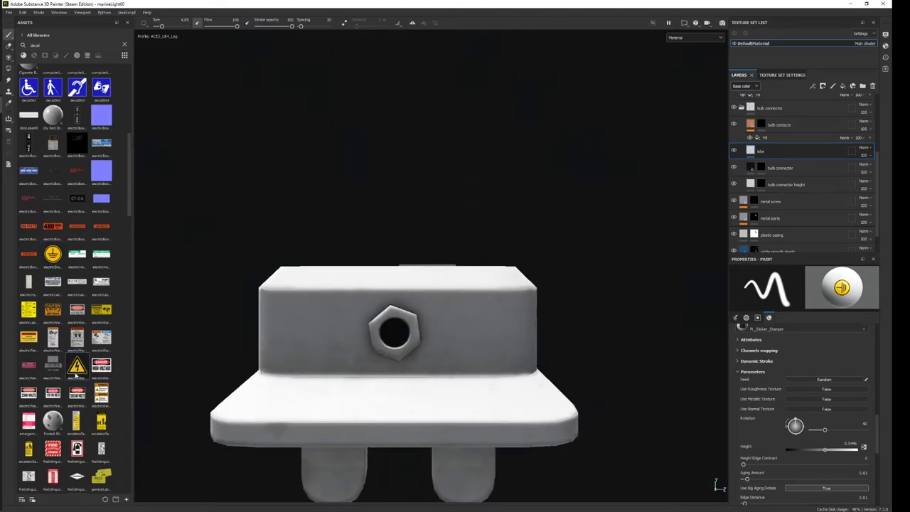
Load the yellow electrical warning triangle as the sticker with rotation 0.
left_click_drag(76, 366, 785, 435)
scroll(753, 427, "down", 5)
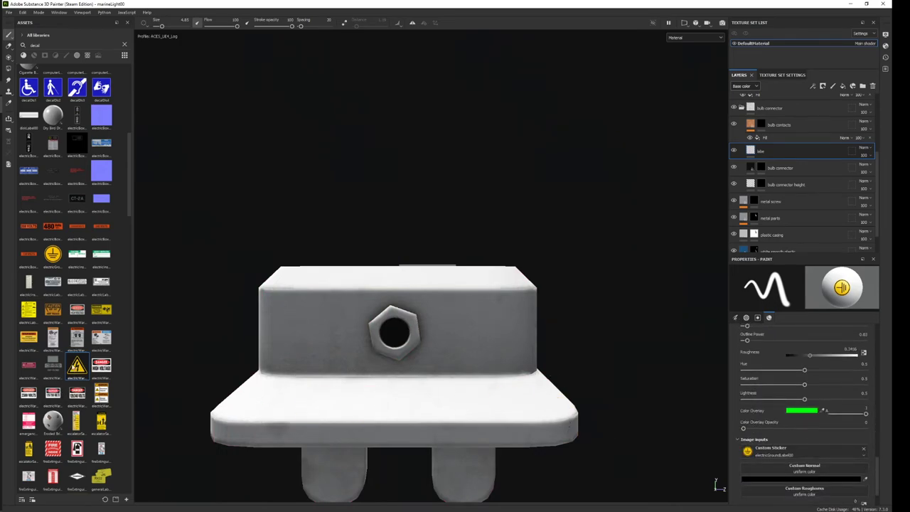
left_click_drag(788, 452, 789, 452)
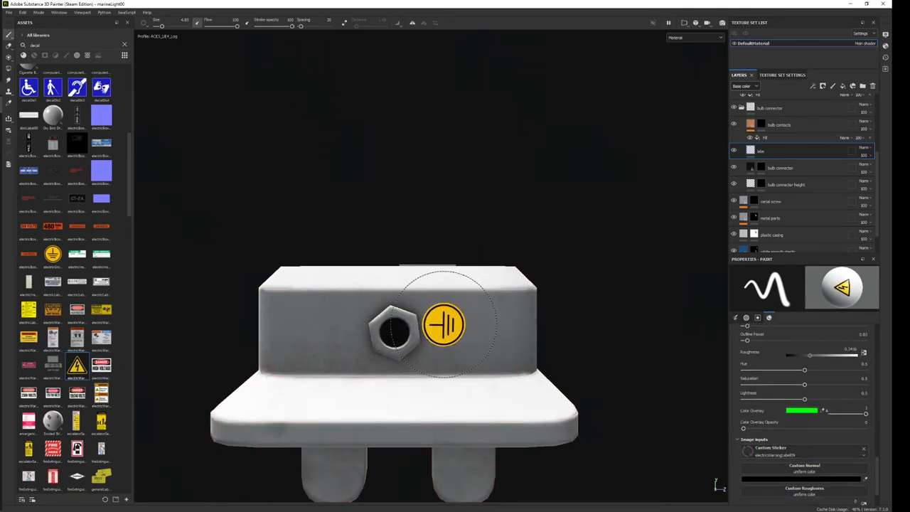
scroll(813, 379, "up", 5)
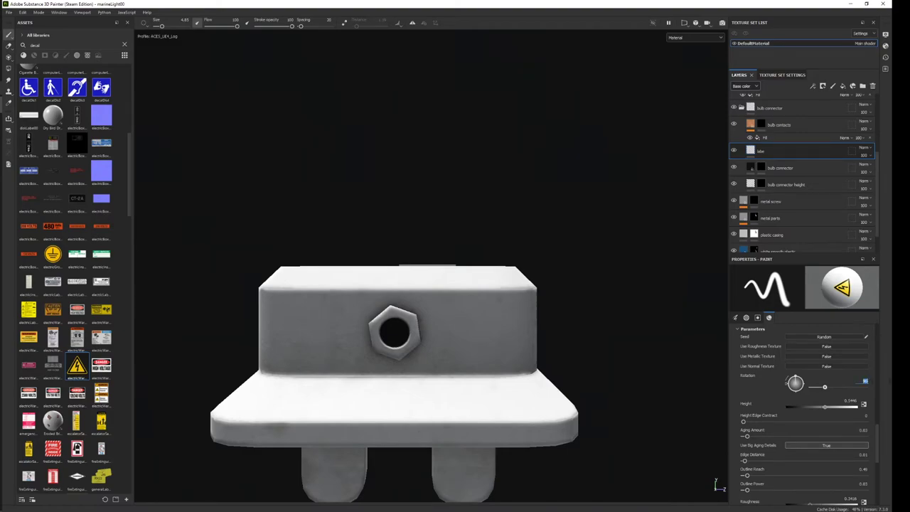
type("0")
key("Return")
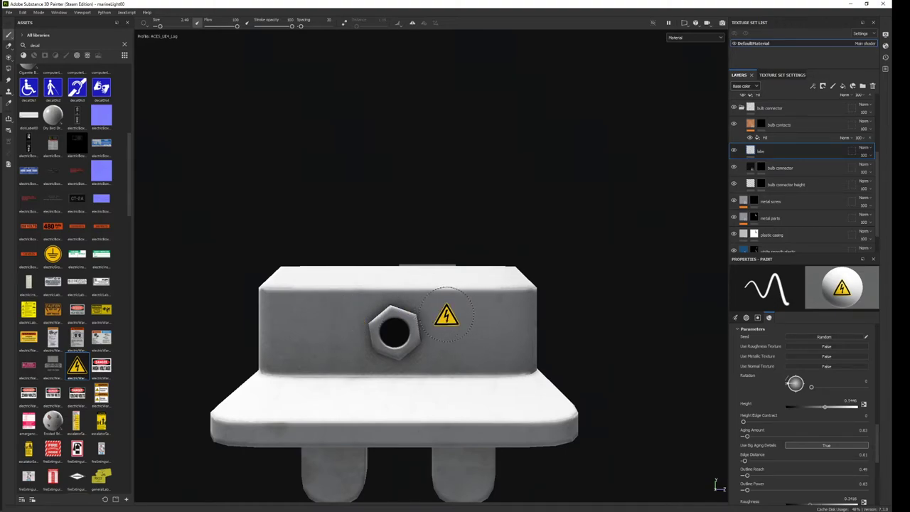
Orbit around the fixture to inspect the end cap.
left_click_drag(447, 312, 405, 299, "alt")
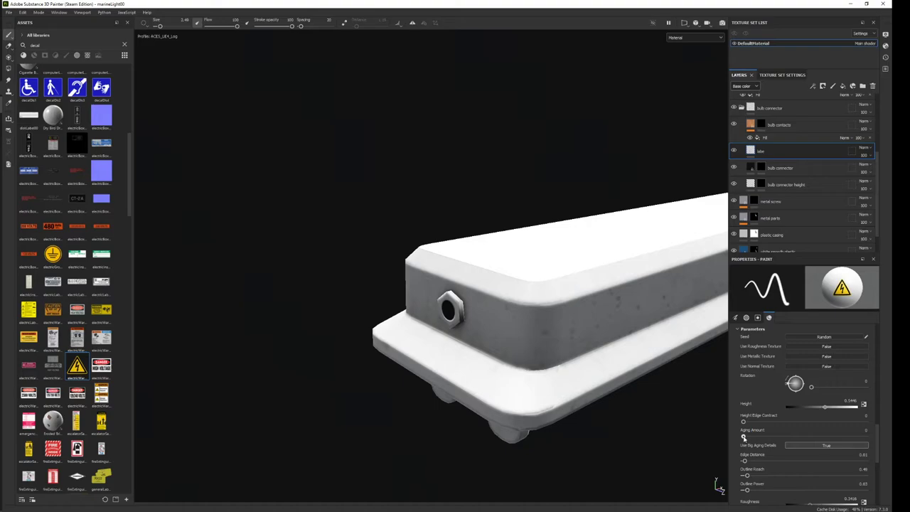
left_click_drag(508, 320, 462, 320, "alt")
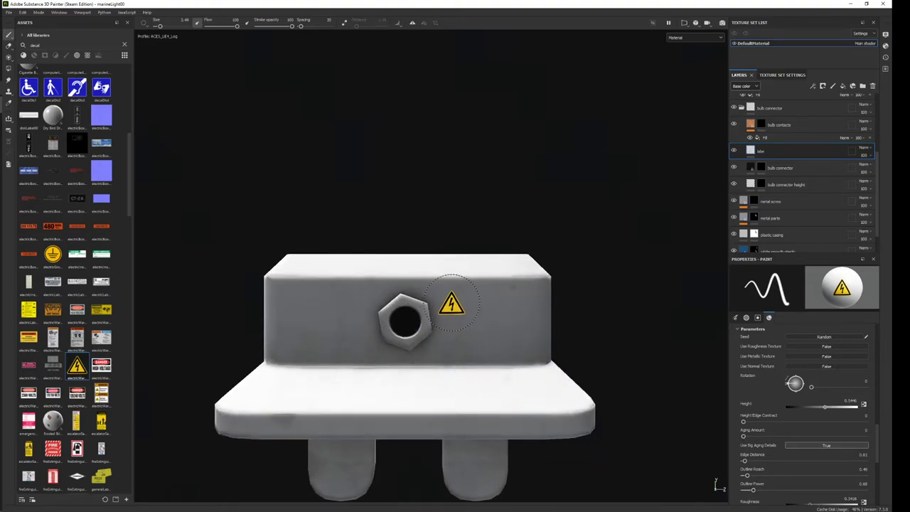
mouse_move(532, 253)
left_mouse_down("alt")
mouse_move(415, 298)
mouse_move(548, 240)
mouse_move(676, 234)
mouse_move(496, 254)
mouse_move(532, 450)
mouse_move(493, 478)
left_mouse_up("alt")
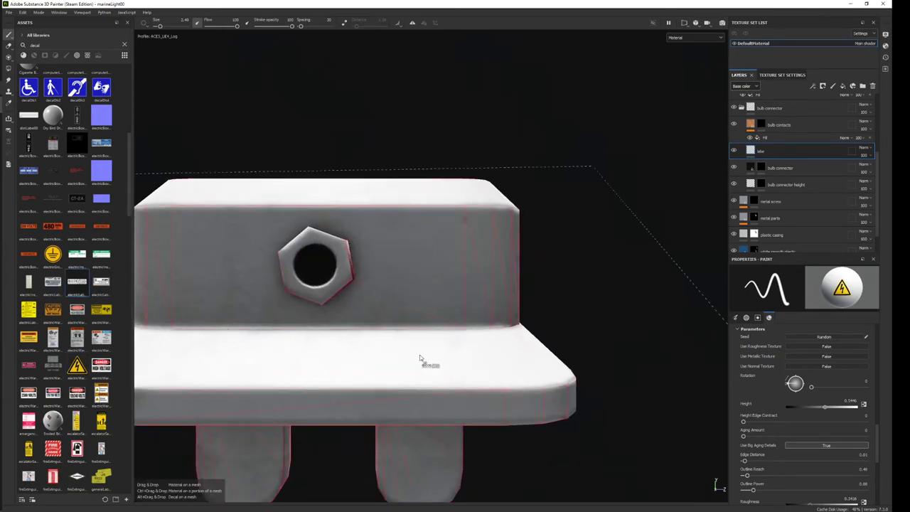
Load the Whitmor brand label decal, enlarge the brush, and stamp it beside the nut.
scroll(762, 400, "down", 3)
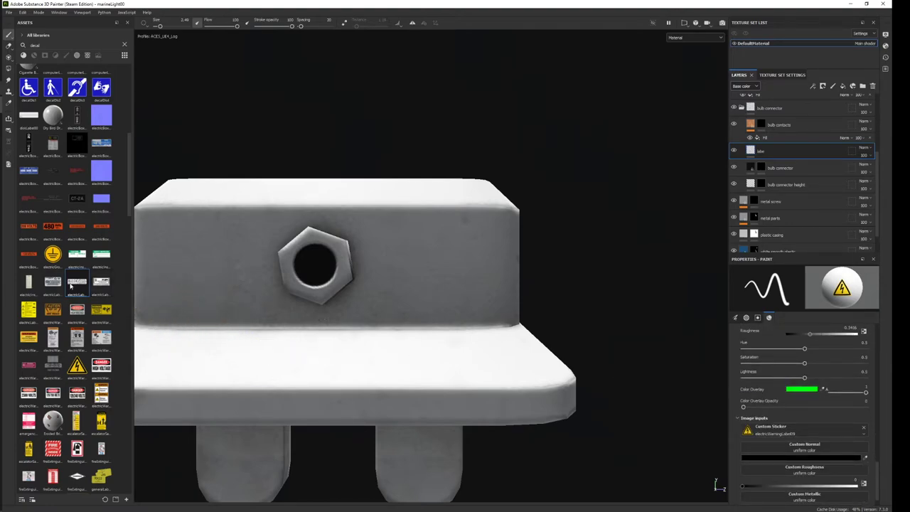
scroll(90, 333, "down", 5)
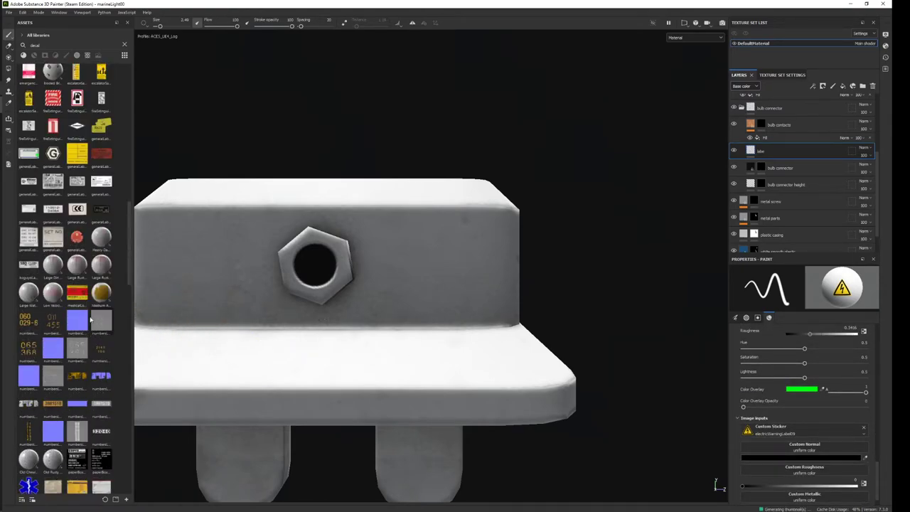
left_click_drag(28, 182, 780, 432)
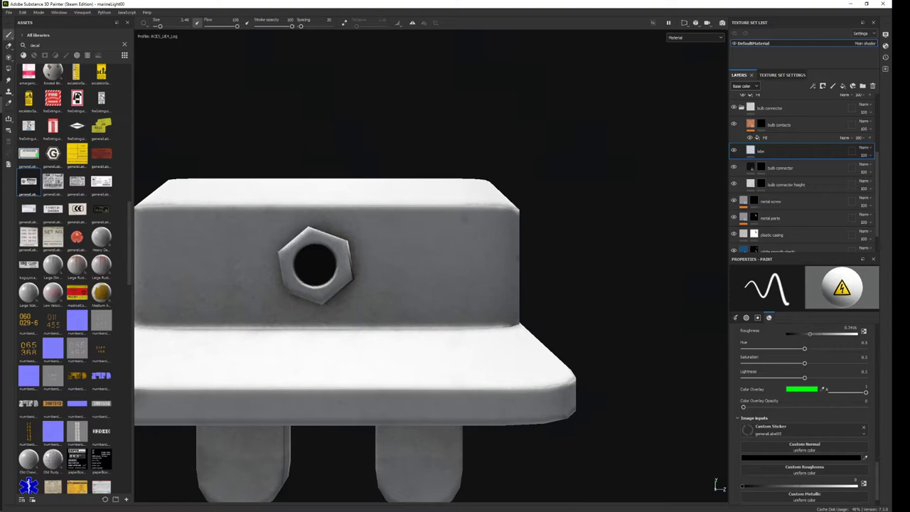
right_click_drag(411, 247, 400, 241, "ctrl")
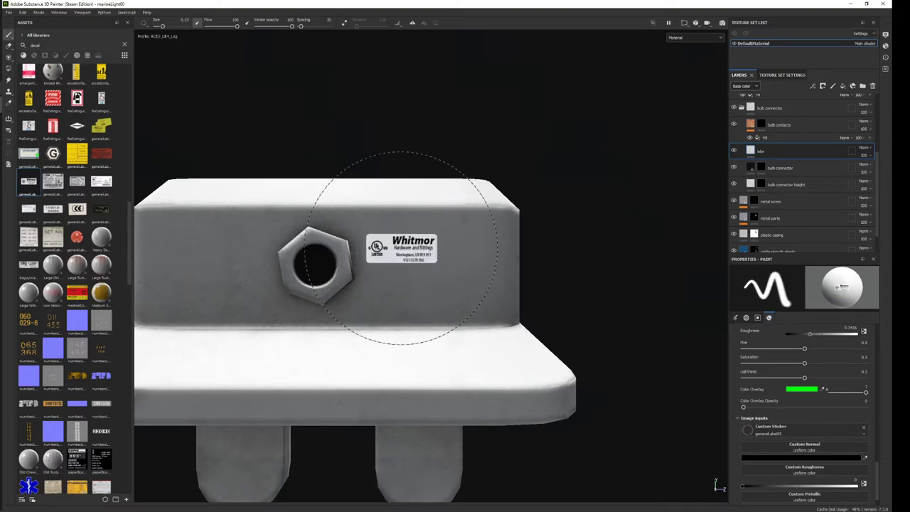
left_click(400, 242)
scroll(524, 234, "down", 5)
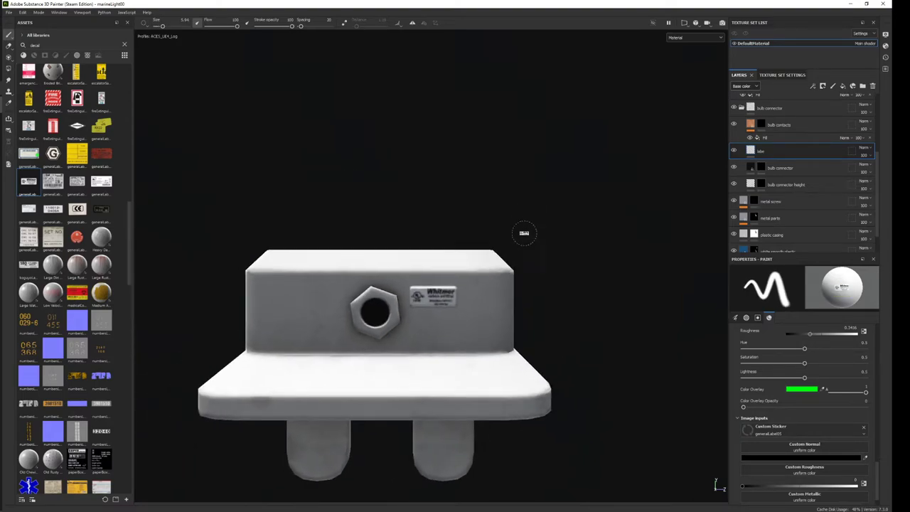
Try stamping the brand label on the underside label plate, then undo it.
mouse_move(524, 234)
left_mouse_down("alt")
mouse_move(479, 151)
mouse_move(585, 206)
left_mouse_up("alt")
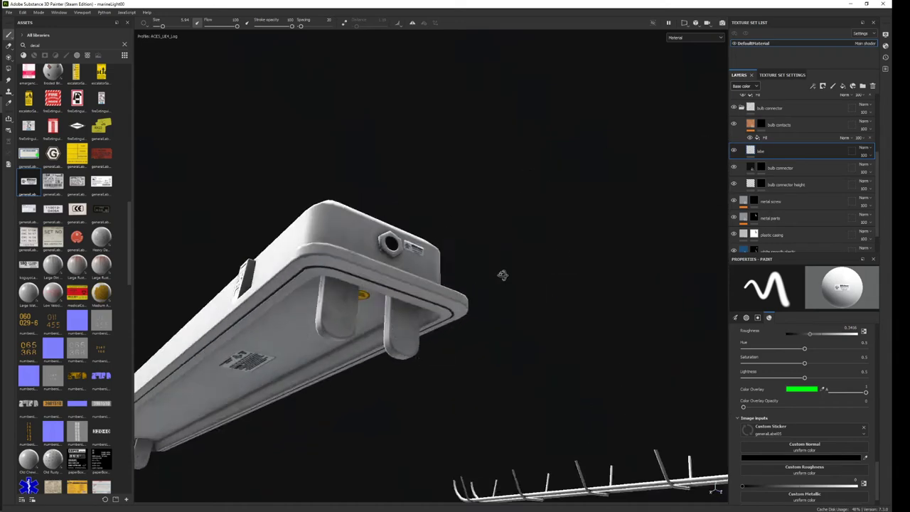
right_click_drag(585, 206, 592, 490, "alt")
middle_click_drag(593, 491, 718, 506, "alt")
left_click(436, 280)
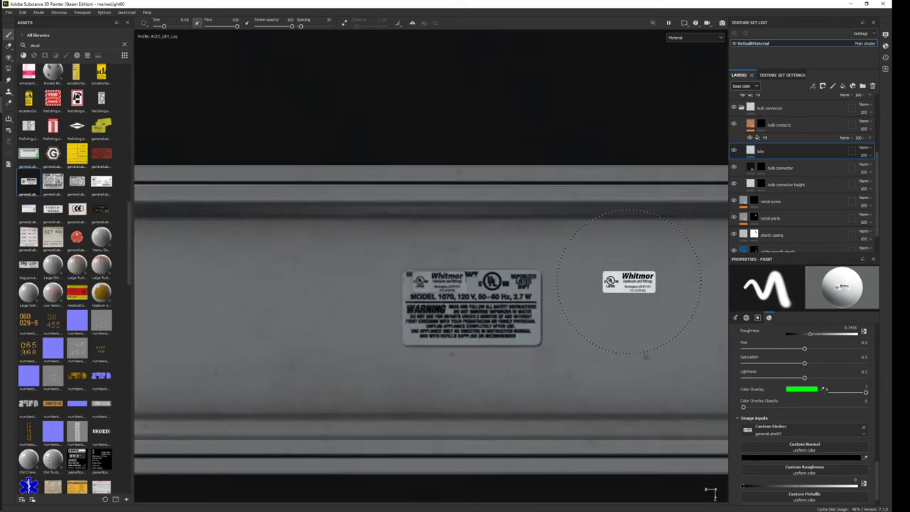
key("ctrl")
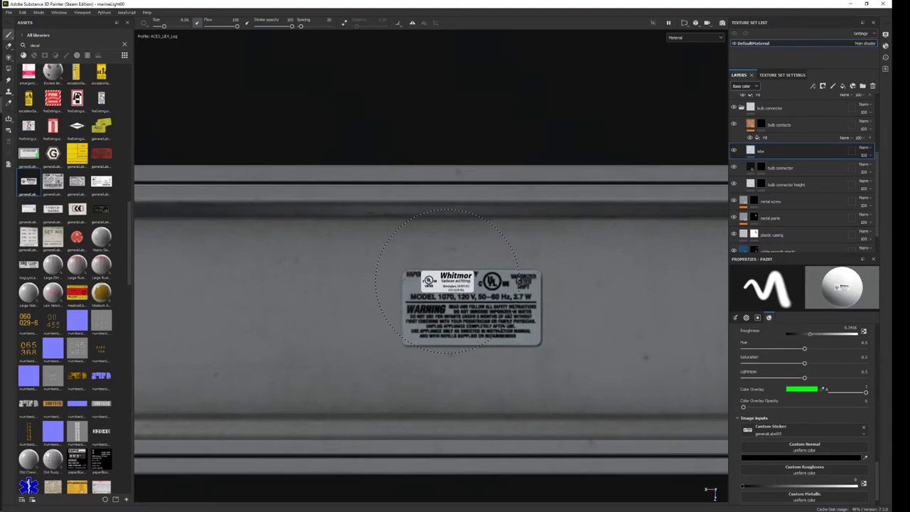
scroll(441, 279, "up", 2)
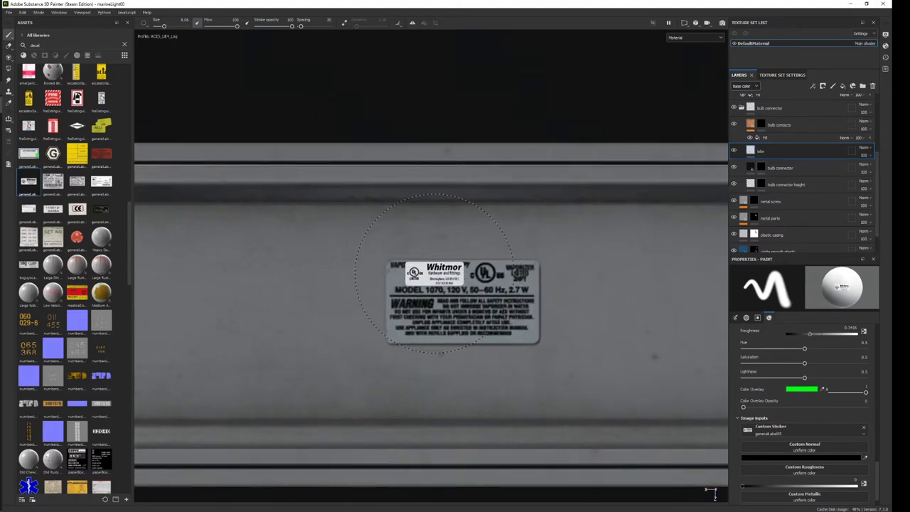
scroll(802, 404, "up", 3)
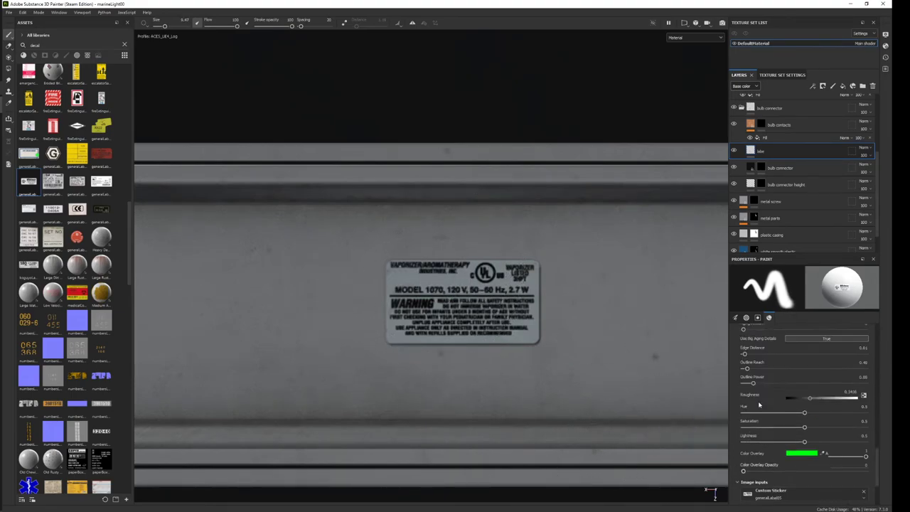
scroll(802, 404, "up", 2)
scroll(816, 403, "up", 1)
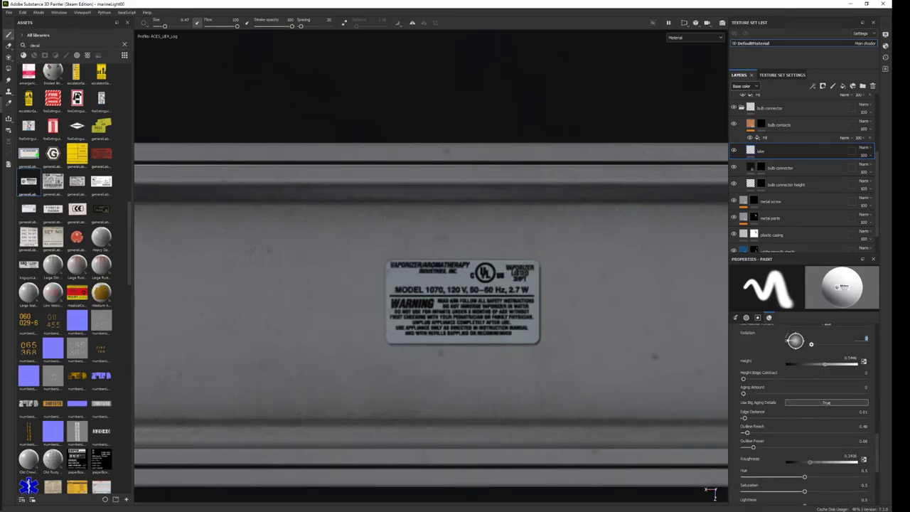
left_click(425, 277)
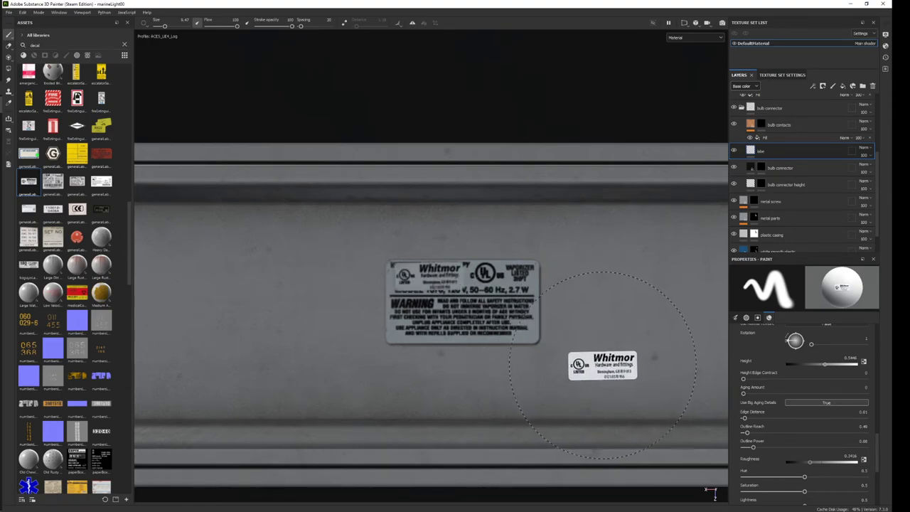
scroll(602, 366, "down", 2)
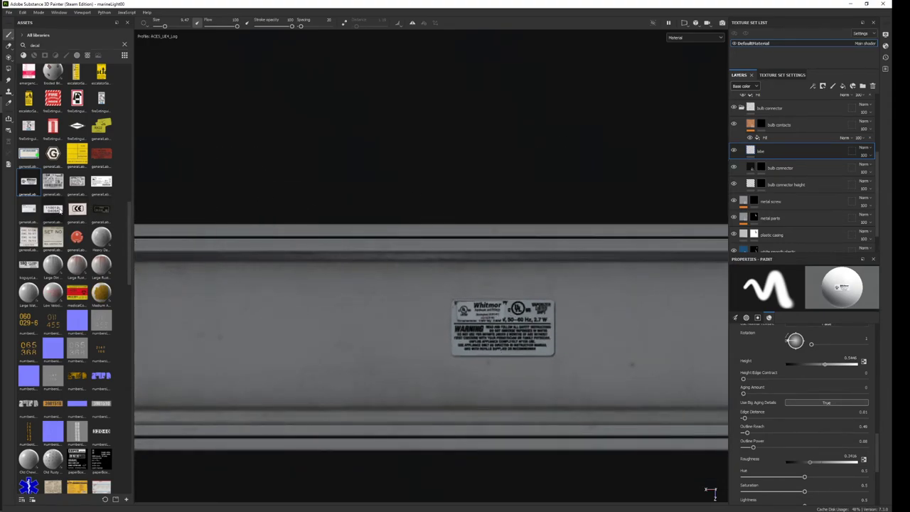
key("ctrl+z")
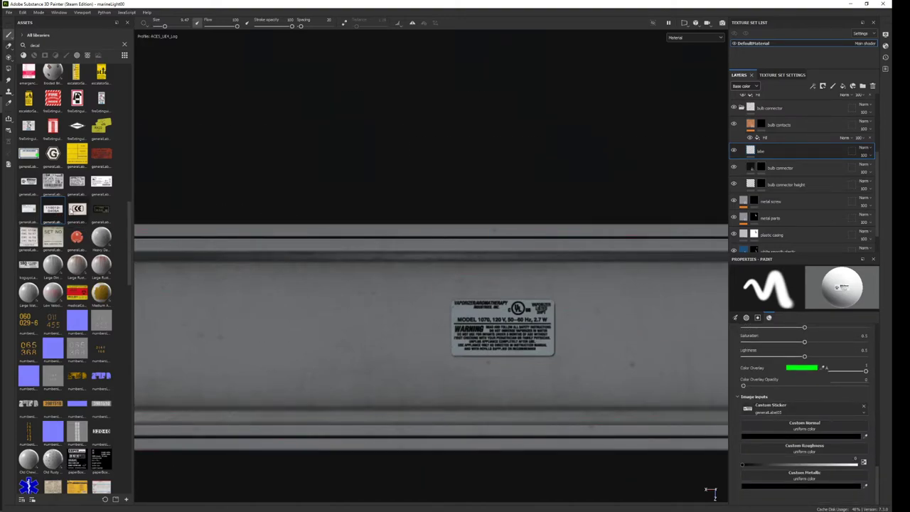
Enlarge the brush slightly and stamp the white serial-number sticker on the rating-label plate.
scroll(510, 311, "up", 3)
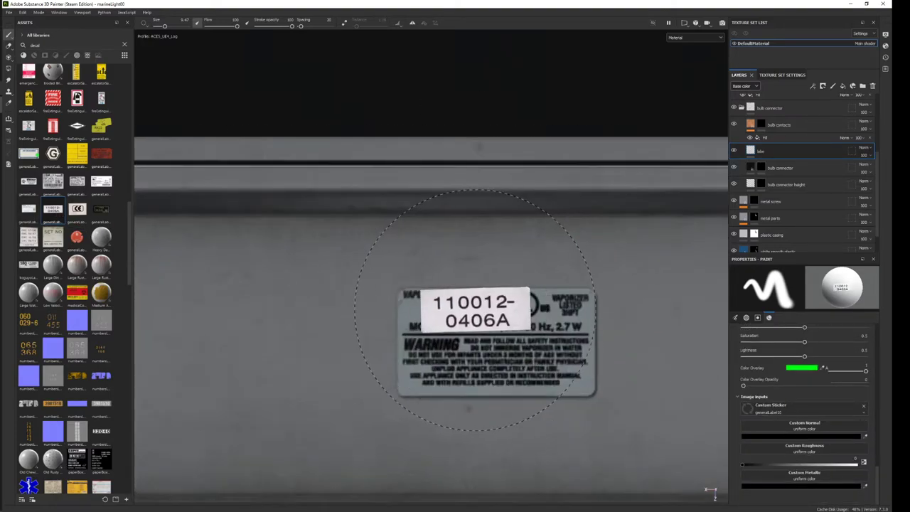
key("bracketright")
key("bracketright")
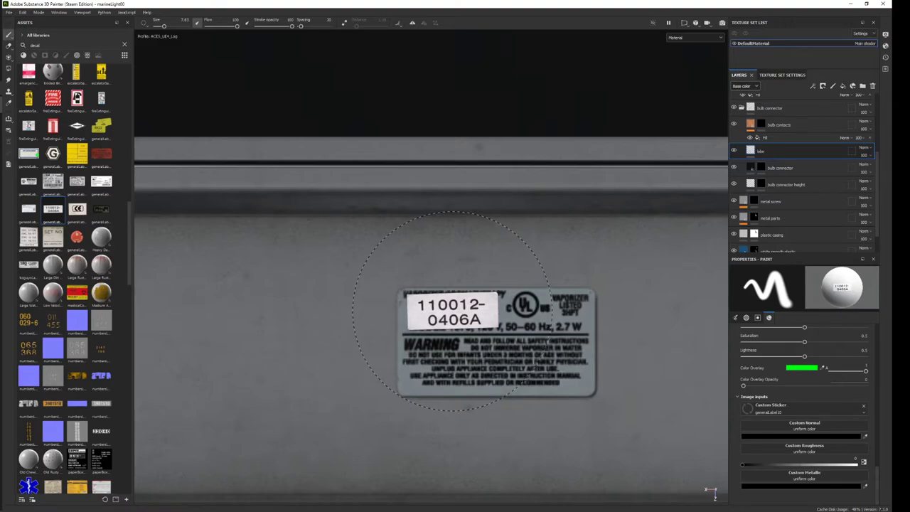
left_click(451, 310)
scroll(577, 393, "down", 4)
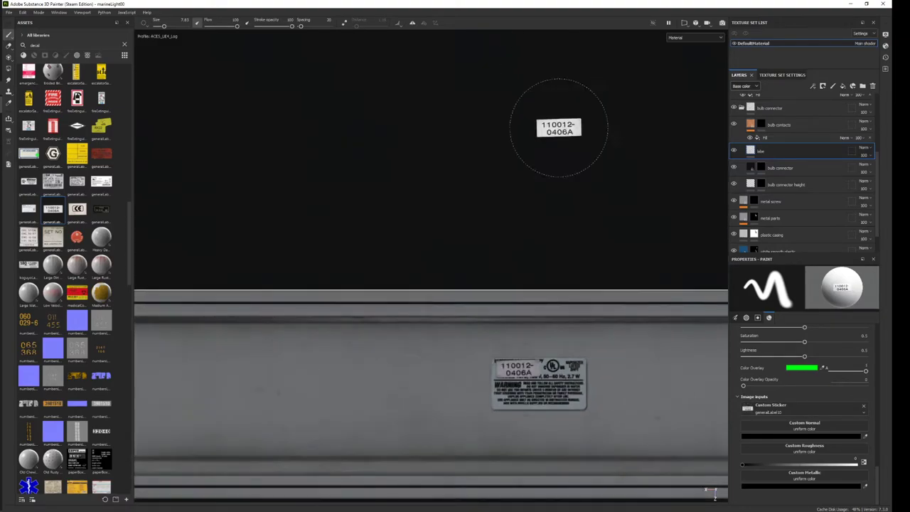
scroll(577, 393, "down", 3)
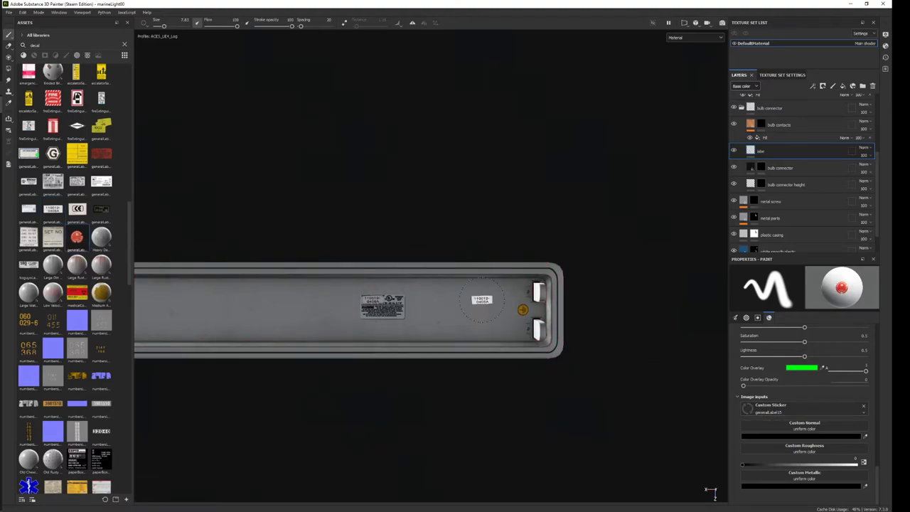
scroll(481, 299, "down", 1)
scroll(498, 311, "up", 4)
scroll(497, 311, "up", 3)
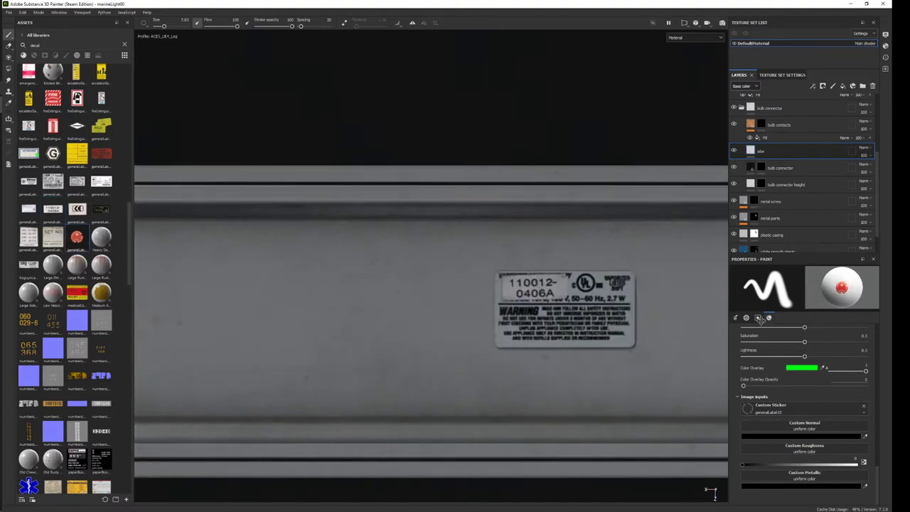
middle_click_drag(177, 306, 383, 302, "alt")
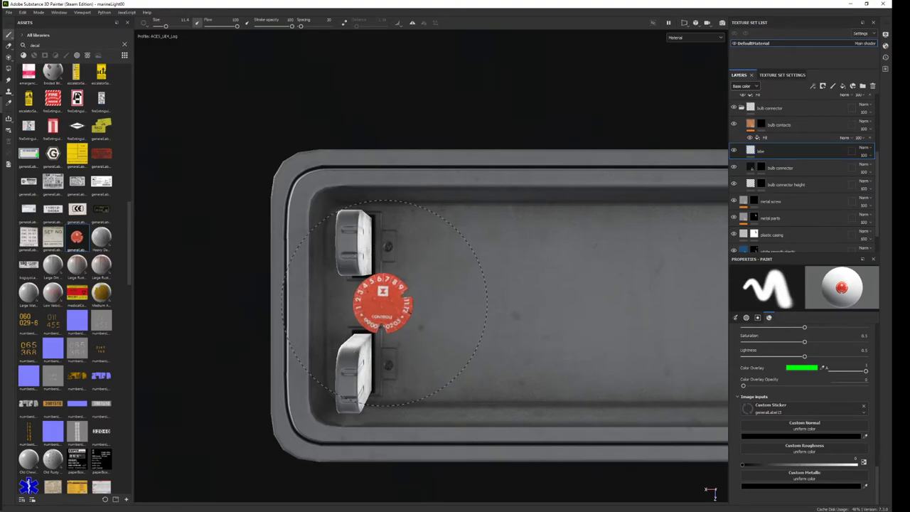
Stamp the round red inspection sticker beside the upper connector.
left_click(444, 247)
scroll(526, 347, "down", 2)
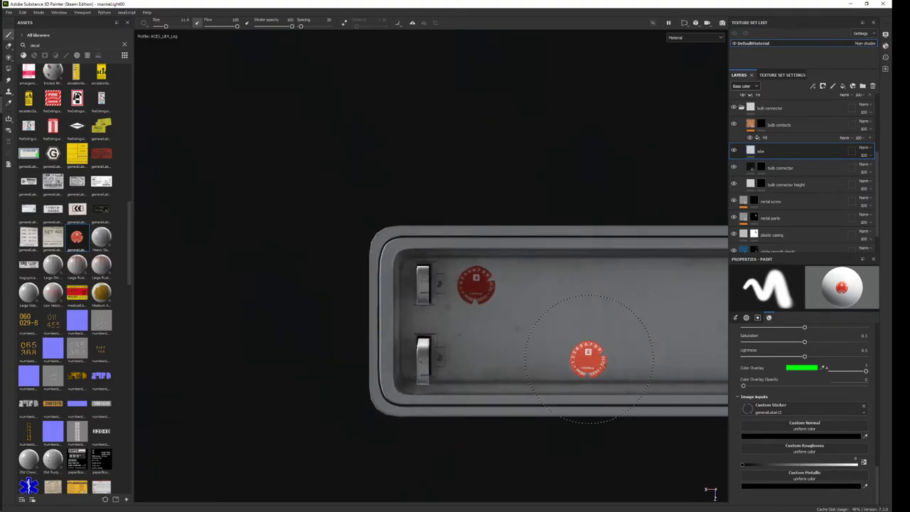
middle_click_drag(589, 359, 420, 249, "alt")
scroll(420, 249, "up", 2)
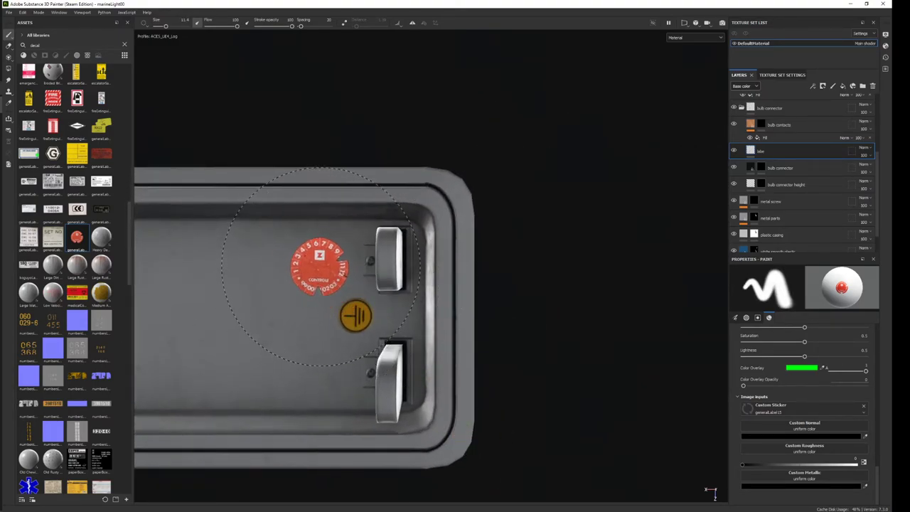
Orbit to face the fixture's end cap and enlarge the sticker brush slightly.
mouse_move(330, 265)
left_mouse_down("alt")
mouse_move(440, 382)
mouse_move(502, 370)
mouse_move(436, 165)
mouse_move(131, 258)
mouse_move(533, 242)
left_mouse_up("alt")
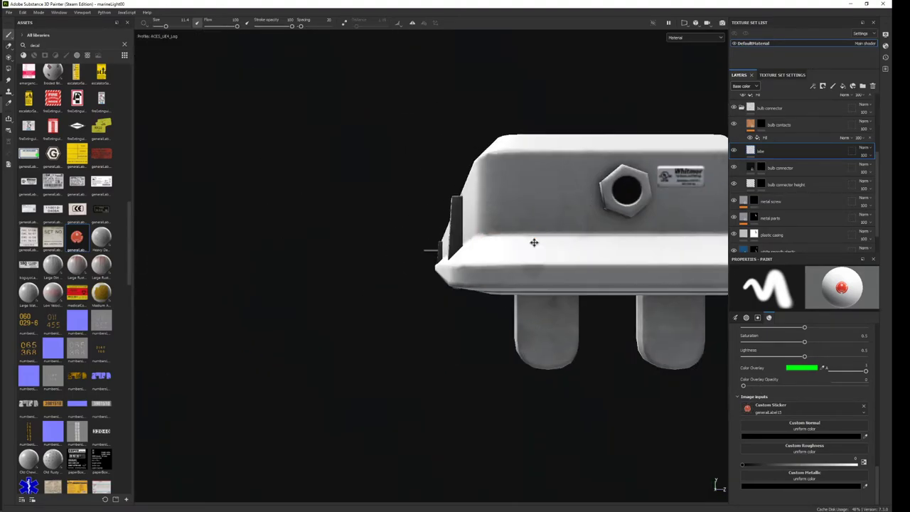
middle_click_drag(534, 242, 417, 263, "alt")
scroll(325, 305, "up", 2)
scroll(349, 273, "up", 1)
right_click_drag(350, 273, 357, 271, "ctrl")
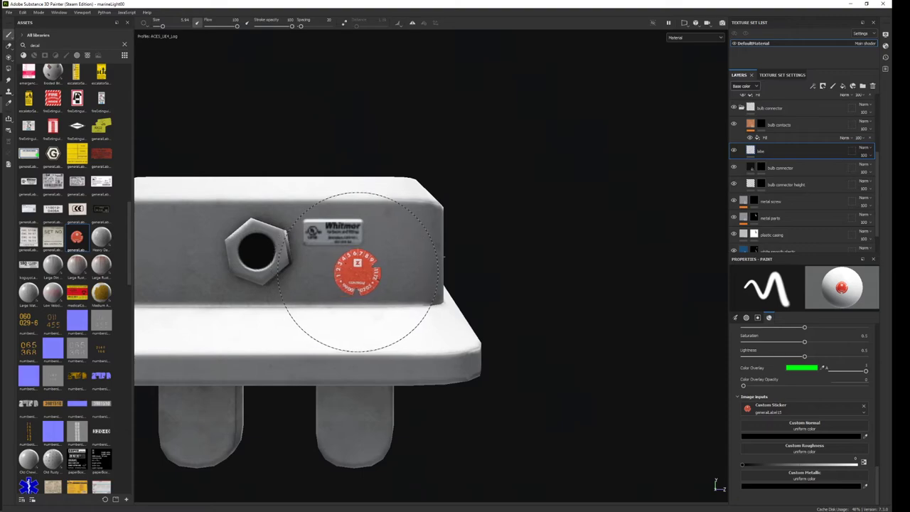
scroll(358, 273, "down", 3)
scroll(457, 191, "down", 1)
scroll(390, 310, "up", 4)
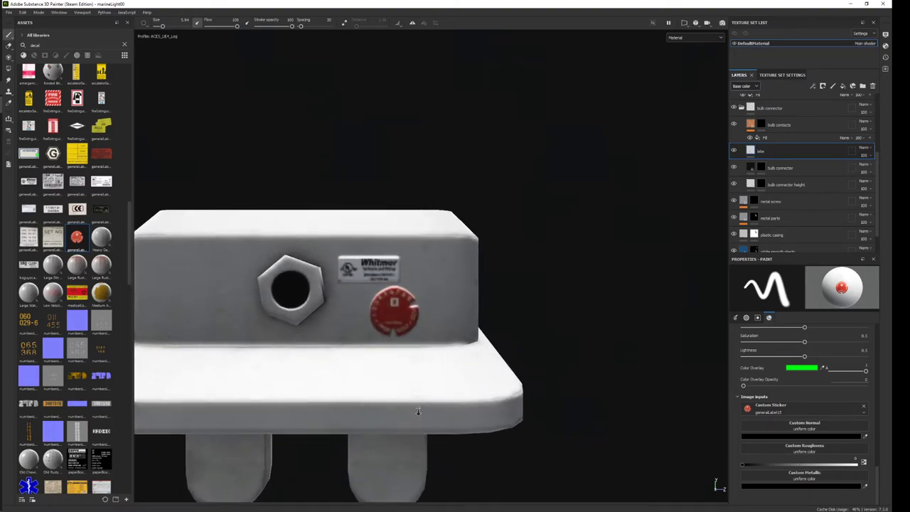
scroll(233, 277, "up", 1)
middle_click_drag(233, 277, 386, 299, "alt")
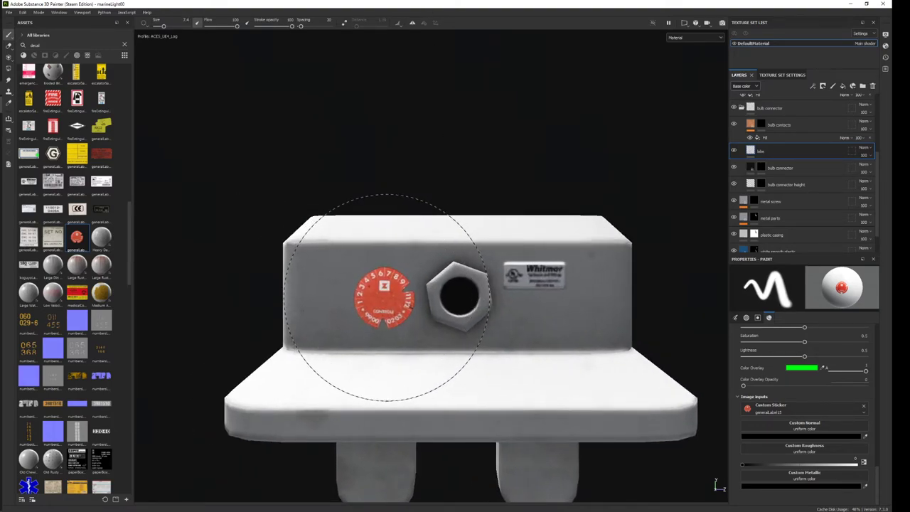
scroll(472, 107, "down", 2)
Frame the connector feet and stamp the round red sticker onto a connector foot.
left_click_drag(489, 247, 471, 261, "alt")
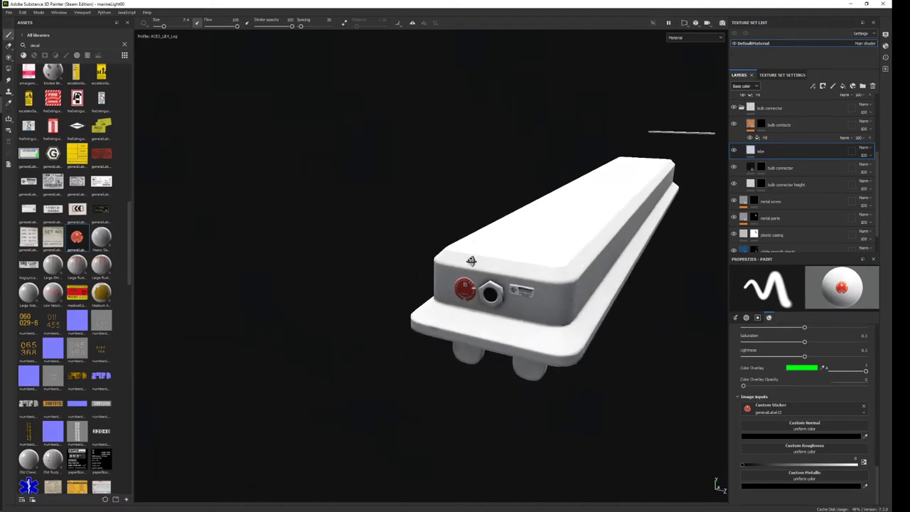
left_click_drag(387, 281, 441, 258, "alt")
scroll(458, 299, "up", 2)
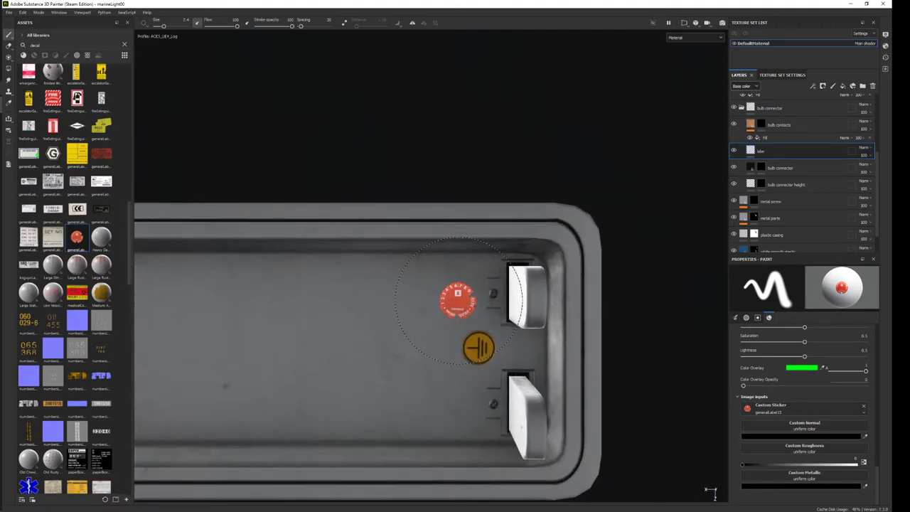
mouse_move(457, 306)
left_mouse_down("alt")
mouse_move(452, 356)
mouse_move(453, 299)
left_mouse_up("alt")
scroll(498, 362, "up", 2)
left_click_drag(497, 366, 497, 341)
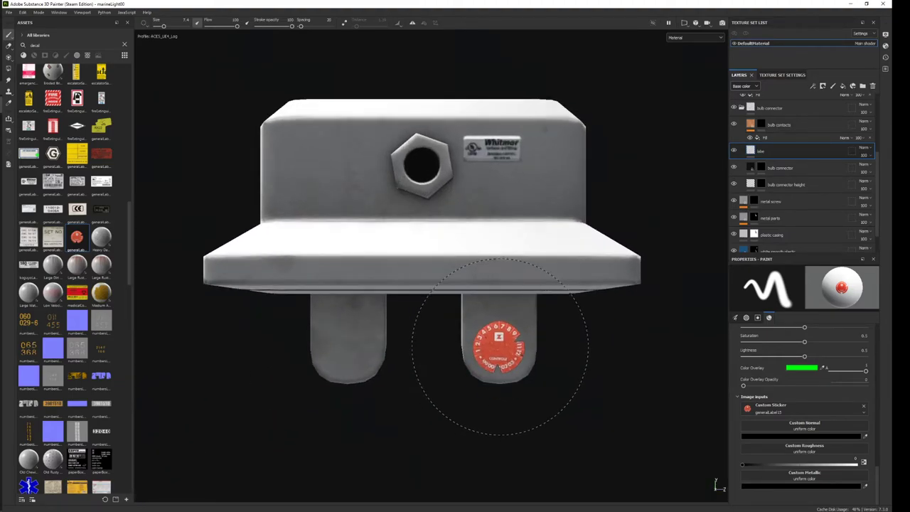
left_click(323, 321)
scroll(323, 321, "down", 3)
left_click_drag(408, 213, 549, 177, "alt")
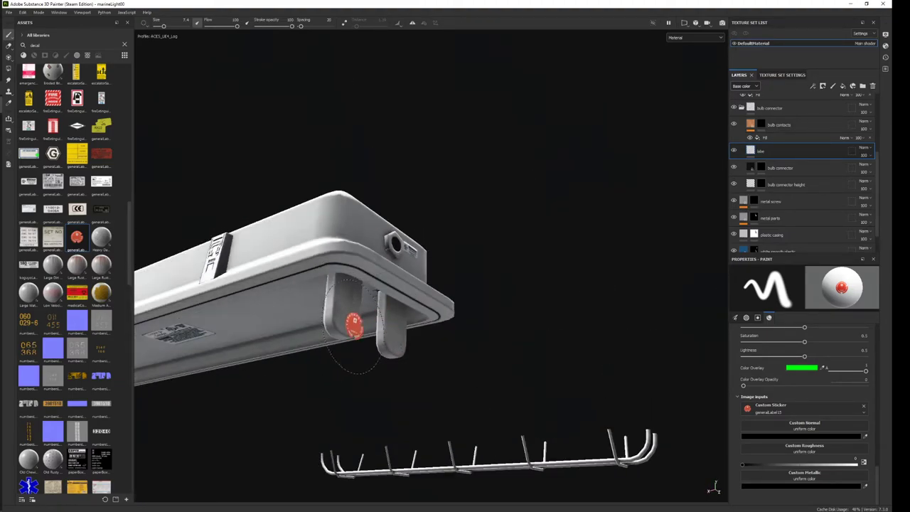
left_click_drag(353, 325, 422, 254, "alt")
scroll(423, 253, "up", 3)
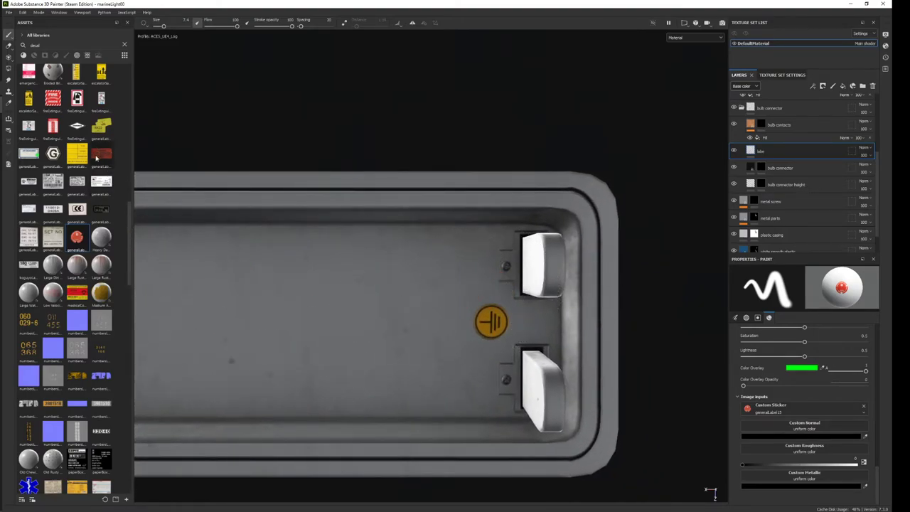
Load the red warning label as the Custom Sticker image.
mouse_move(100, 159)
left_mouse_down()
mouse_move(811, 430)
mouse_move(782, 410)
left_mouse_up()
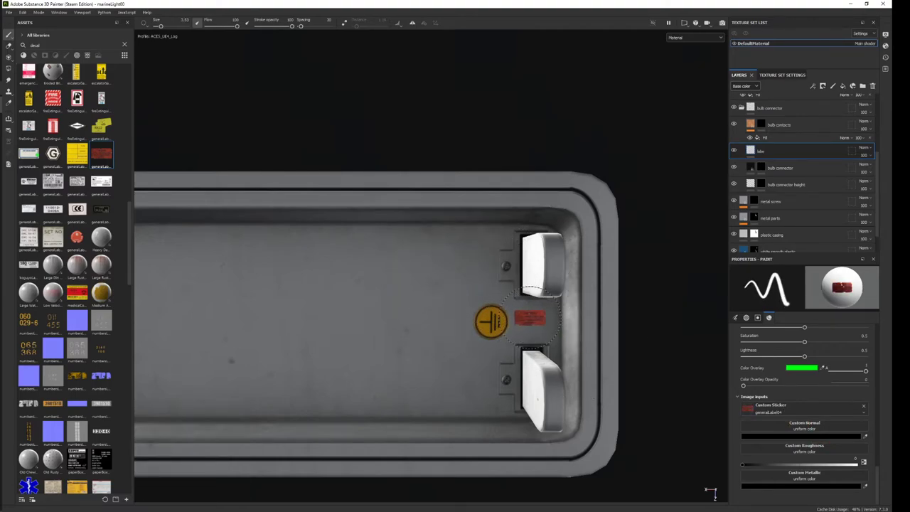
scroll(530, 318, "down", 3)
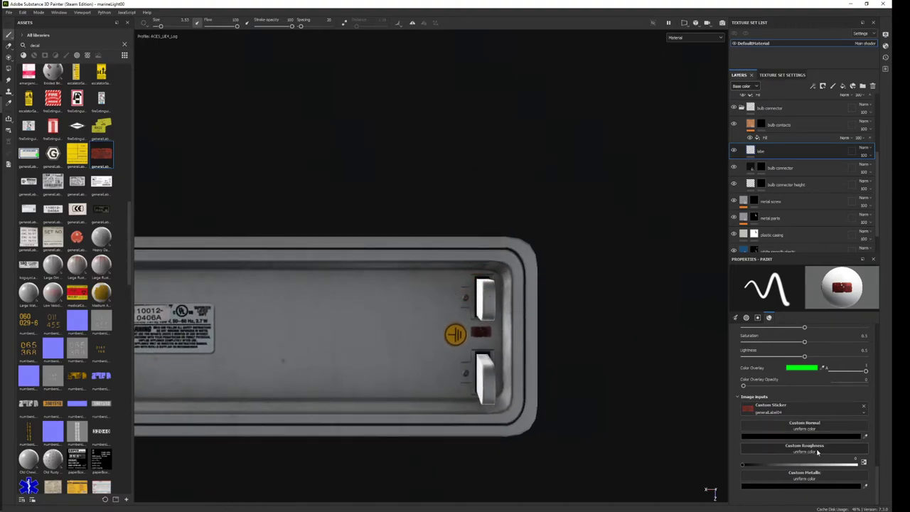
scroll(654, 376, "up", 5)
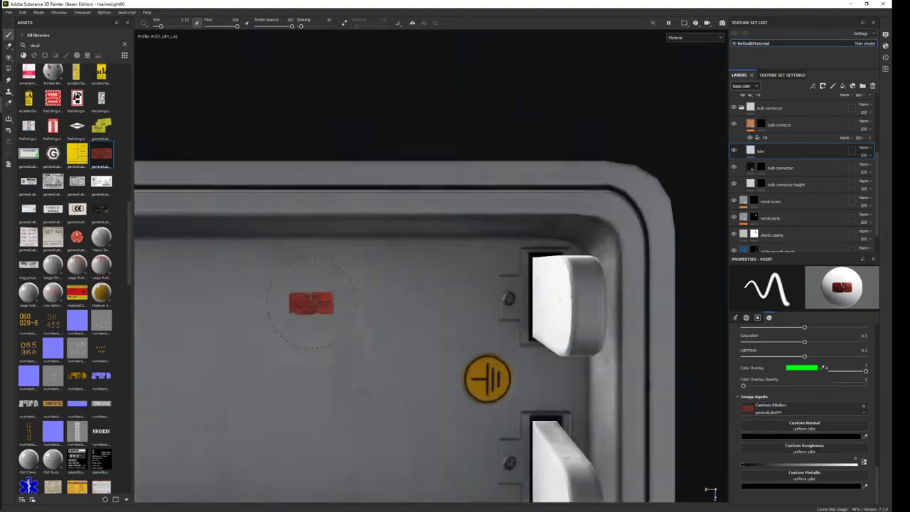
scroll(817, 444, "up", 2)
scroll(816, 444, "up", 2)
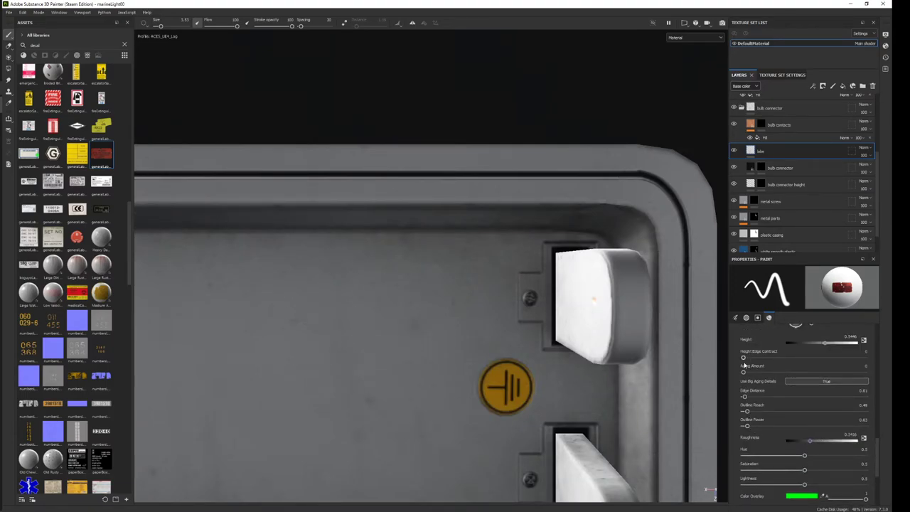
Try the red label in three spots by the ground symbol, undo each, then load the white generalLabel07 spec label.
left_click(415, 334)
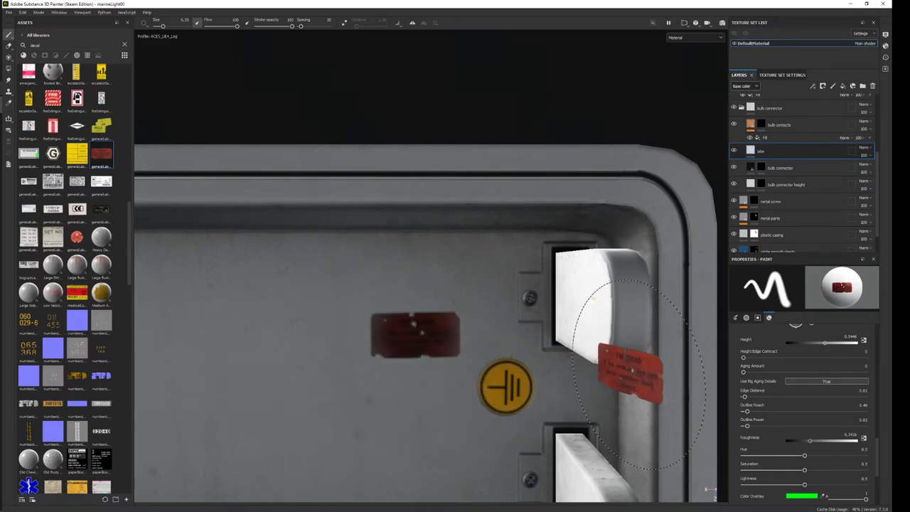
key("ctrl+z")
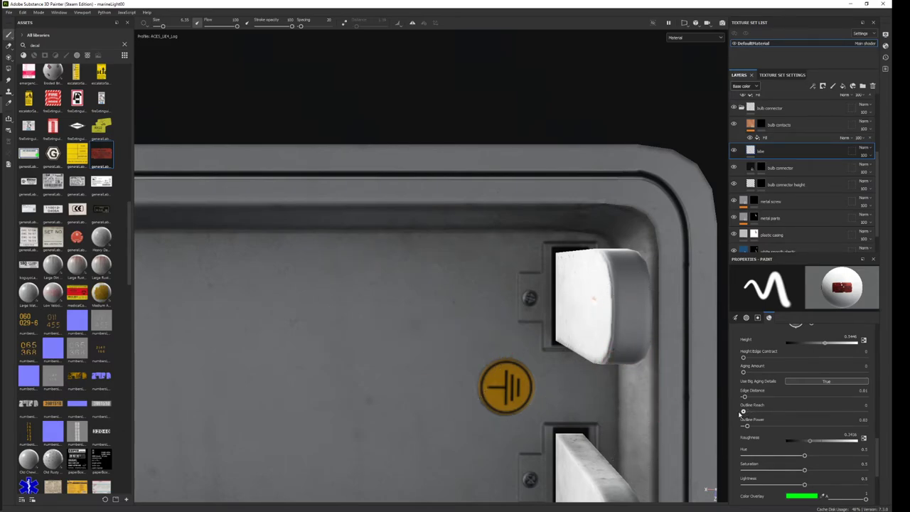
left_click(393, 325)
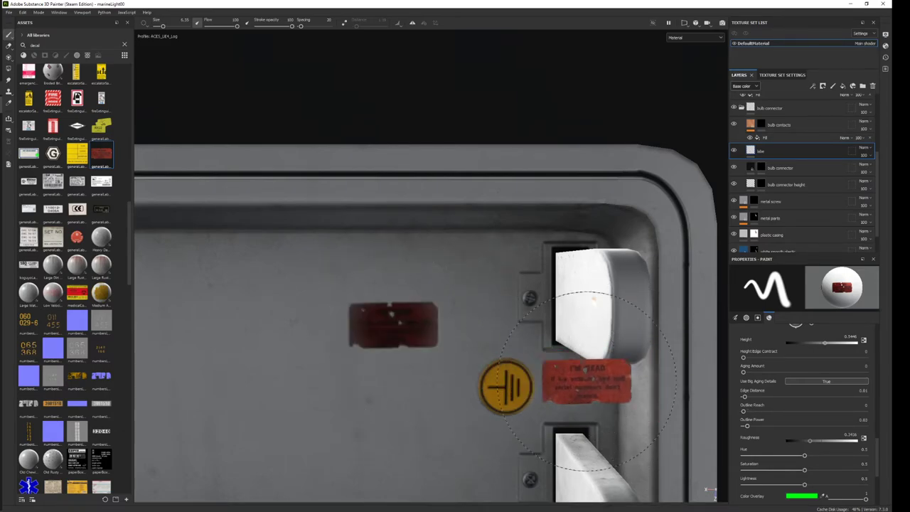
key("ctrl+z")
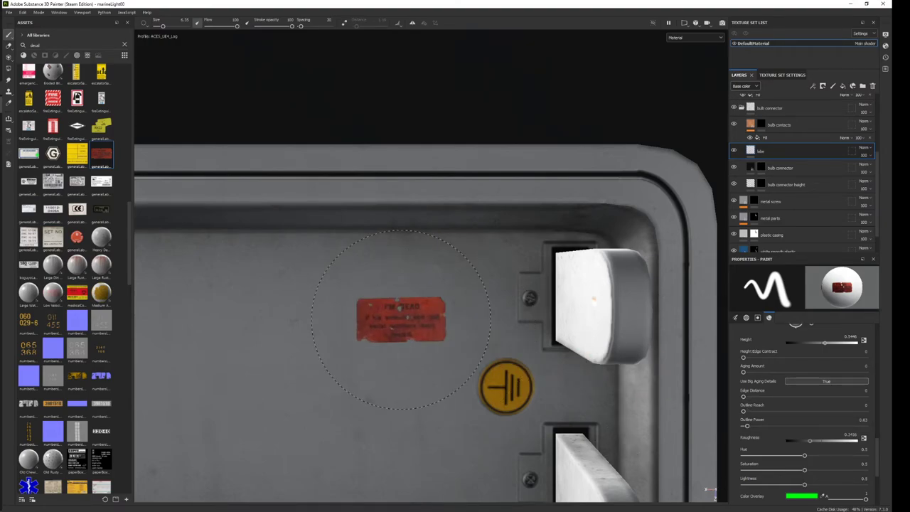
left_click(325, 313)
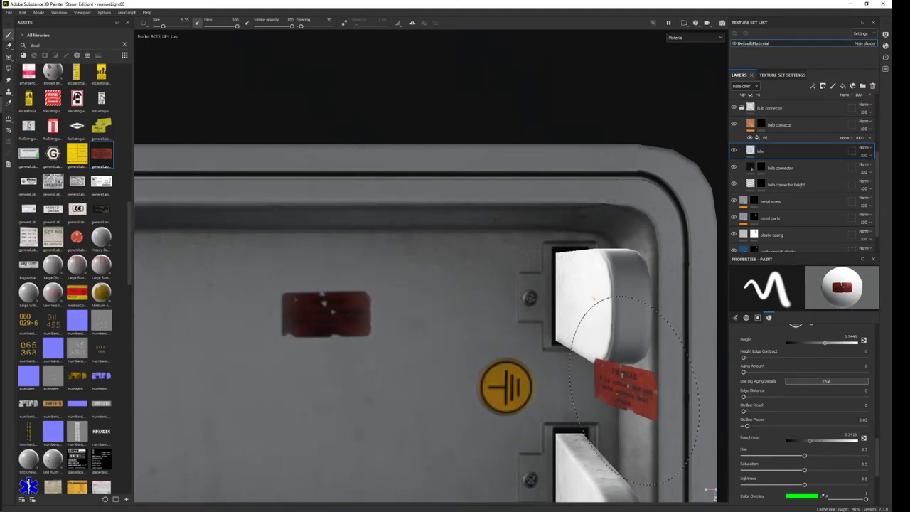
key("ctrl+z")
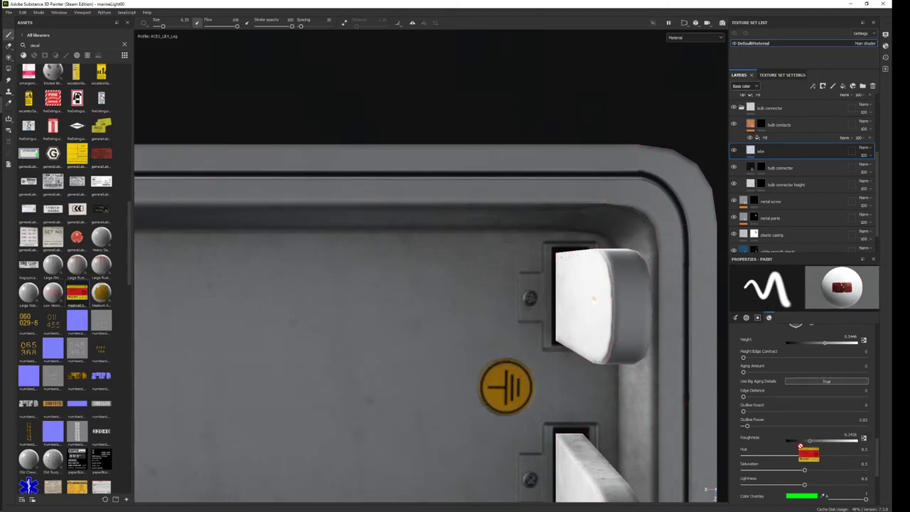
scroll(800, 447, "down", 3)
left_click_drag(800, 446, 748, 408)
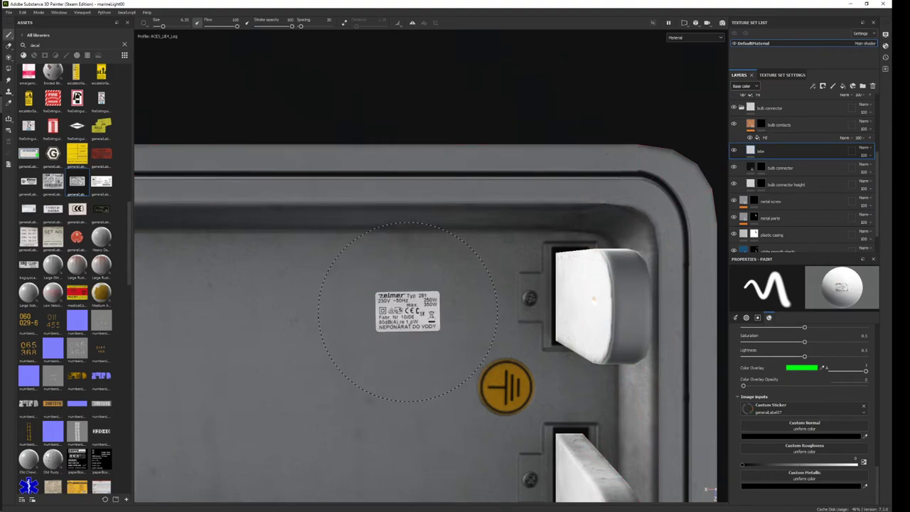
Stamp the white Zelmer spec label up and left of the ground symbol, then orbit to check it.
left_click(409, 313)
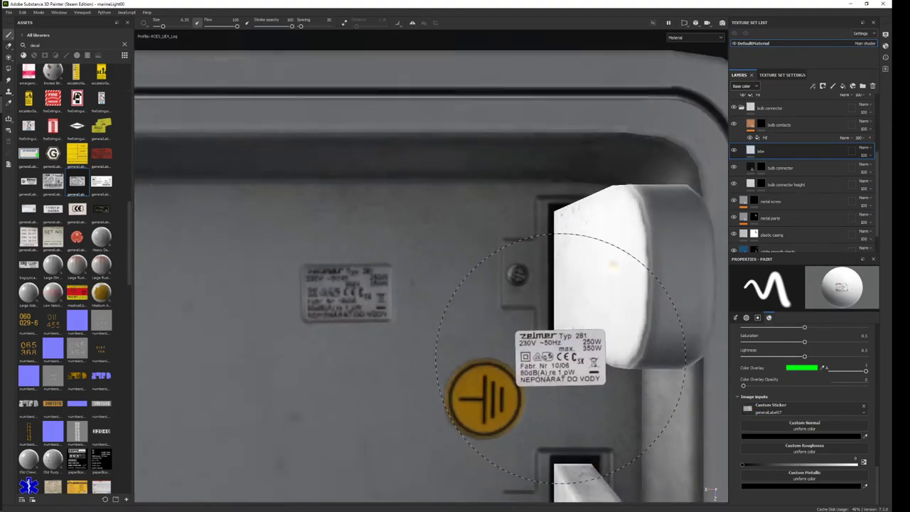
scroll(590, 341, "down", 5)
mouse_move(590, 341)
left_mouse_down("alt")
mouse_move(470, 409)
mouse_move(519, 396)
left_mouse_up("alt")
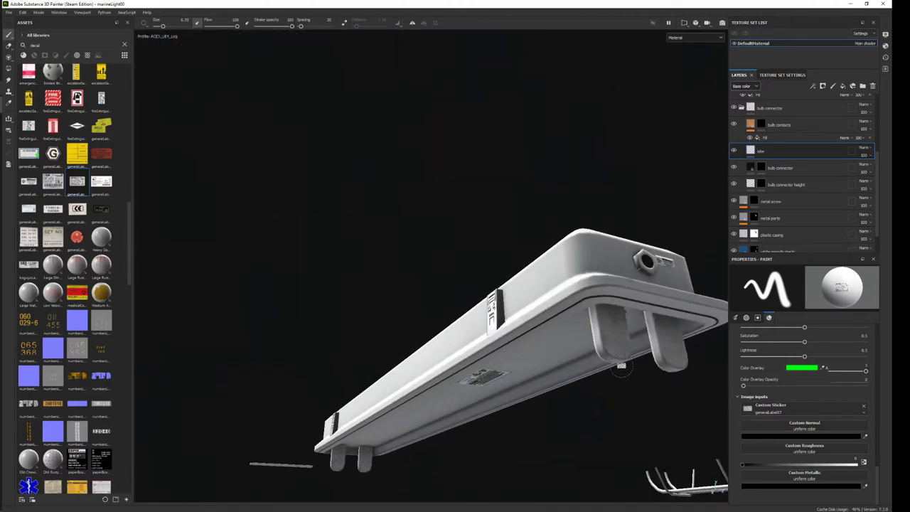
scroll(518, 397, "up", 3)
scroll(519, 397, "up", 2)
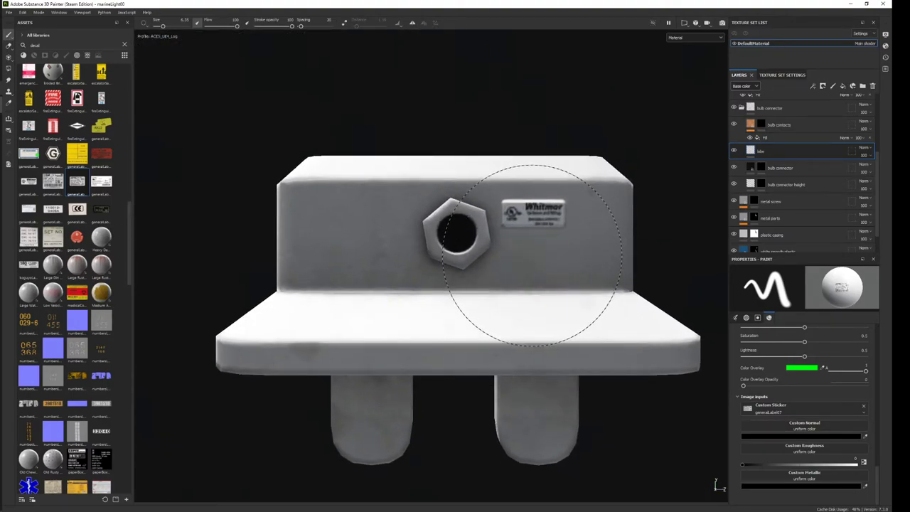
scroll(670, 366, "down", 3)
mouse_move(670, 366)
left_mouse_down("alt")
mouse_move(459, 313)
mouse_move(495, 197)
mouse_move(658, 327)
left_mouse_up("alt")
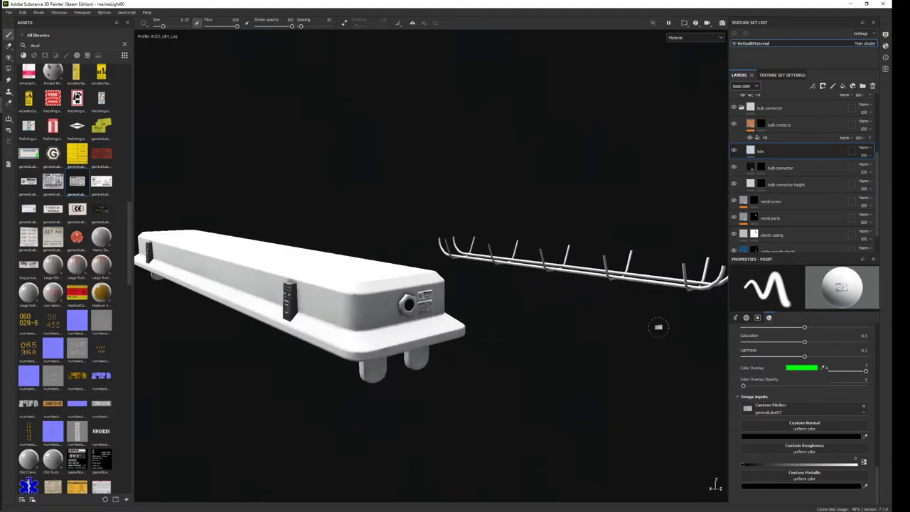
scroll(483, 342, "up", 3)
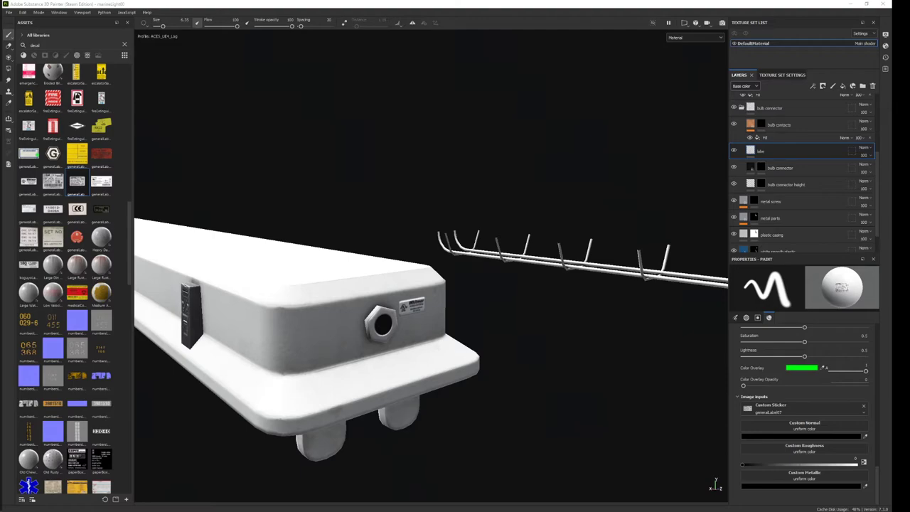
Stamp a text sticker beside the connector and another next to the UL label.
mouse_move(361, 325)
left_mouse_down("alt")
mouse_move(439, 278)
mouse_move(545, 270)
mouse_move(460, 323)
left_mouse_up("alt")
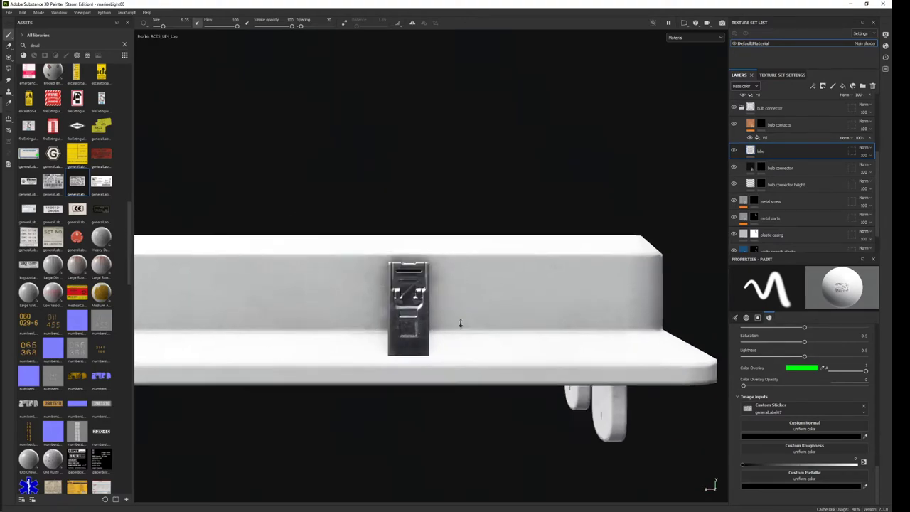
left_click(472, 287)
right_click_drag(472, 291, 512, 116, "alt")
mouse_move(511, 116)
left_mouse_down("alt")
mouse_move(435, 327)
mouse_move(335, 376)
left_mouse_up("alt")
right_click_drag(335, 375, 486, 205, "alt")
mouse_move(485, 205)
left_mouse_down("alt")
mouse_move(521, 253)
mouse_move(515, 270)
left_mouse_up("alt")
left_click(516, 270)
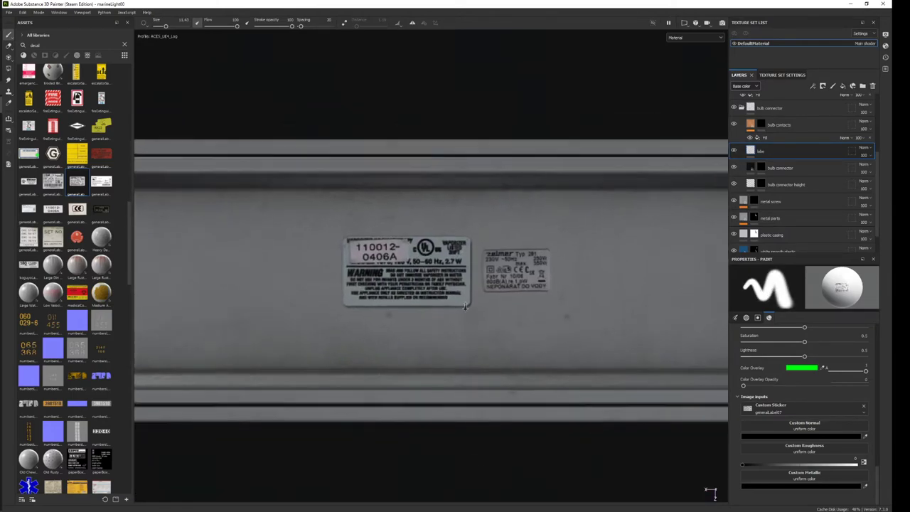
Undo the extra sticker beside the UL label.
scroll(465, 306, "down", 3)
key("ctrl+z")
scroll(84, 314, "down", 10)
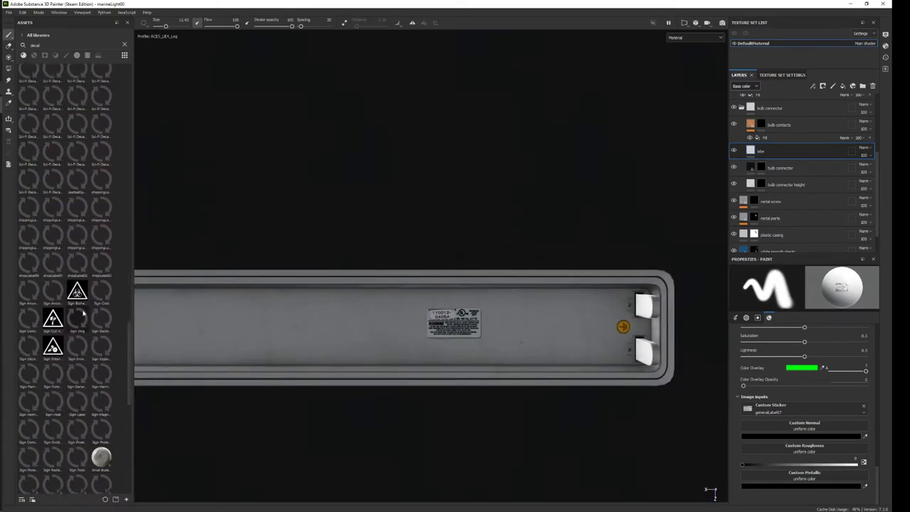
mouse_move(77, 319)
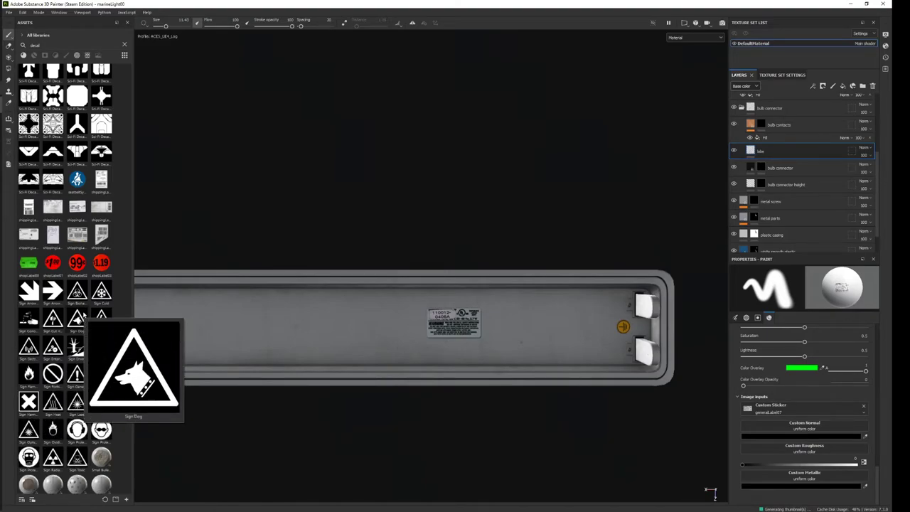
scroll(84, 315, "down", 5)
scroll(84, 314, "down", 3)
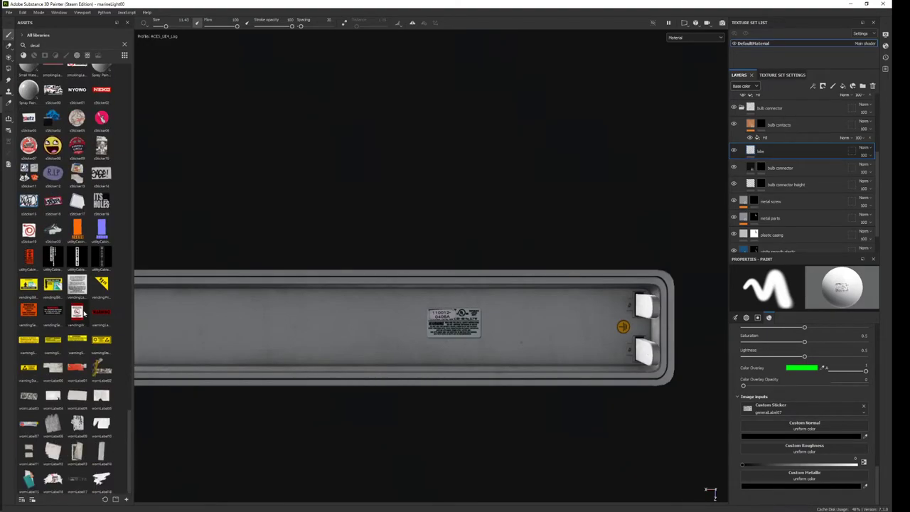
mouse_move(101, 340)
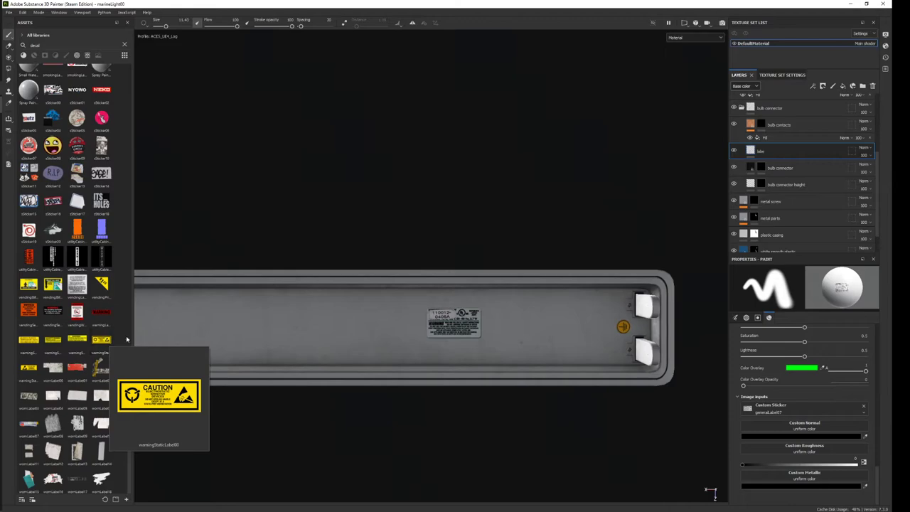
scroll(408, 280, "down", 3)
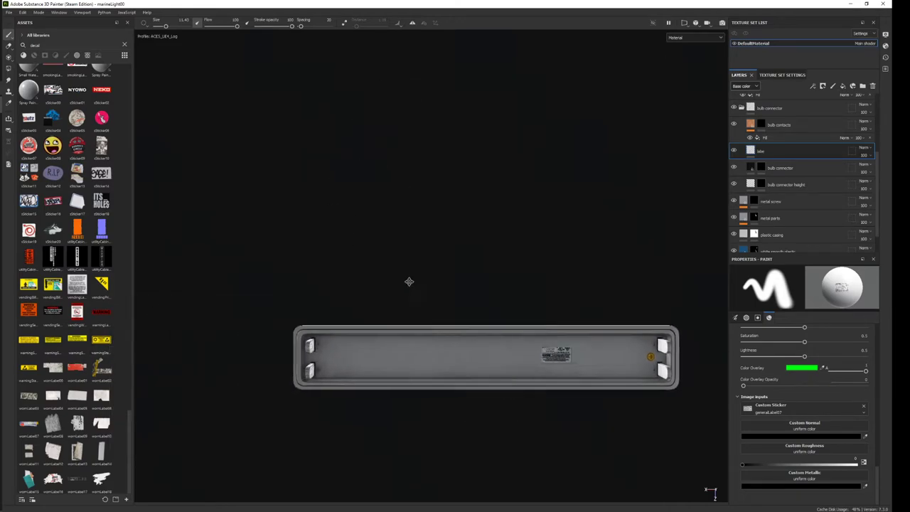
Cycle the viewport through the texture channels from a three-quarter view.
mouse_move(408, 280)
left_mouse_down("alt")
mouse_move(455, 279)
mouse_move(469, 342)
mouse_move(473, 201)
mouse_move(568, 219)
mouse_move(599, 325)
mouse_move(554, 299)
mouse_move(597, 329)
left_mouse_up("alt")
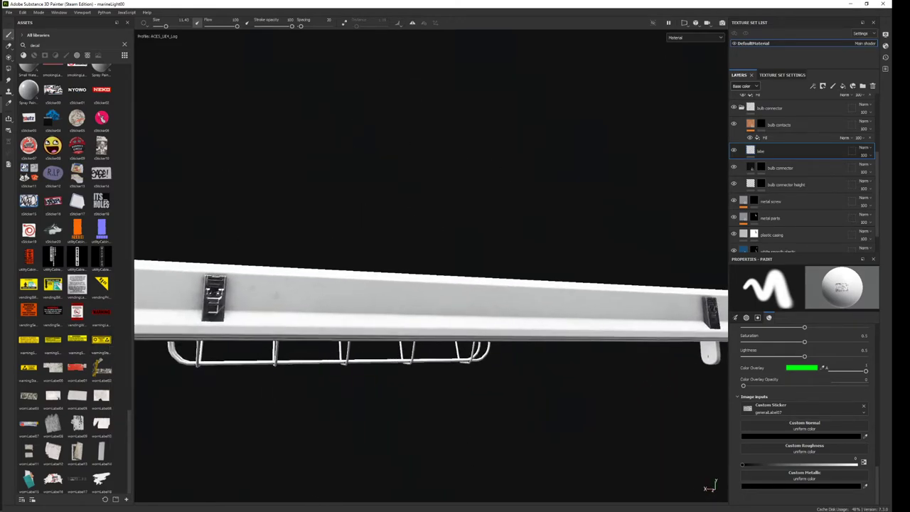
key("c")
key("c")
key("c")
key("c")
scroll(816, 213, "down", 1)
Raise the plastic casing fill's Luminosity from 0.46 to 0.53 and orbit to check the shade.
left_click(756, 207, "alt")
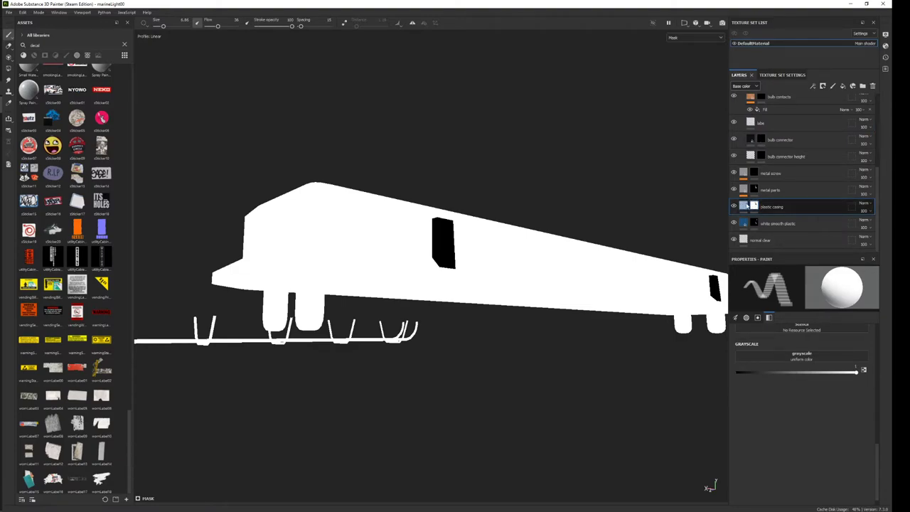
left_click(743, 206)
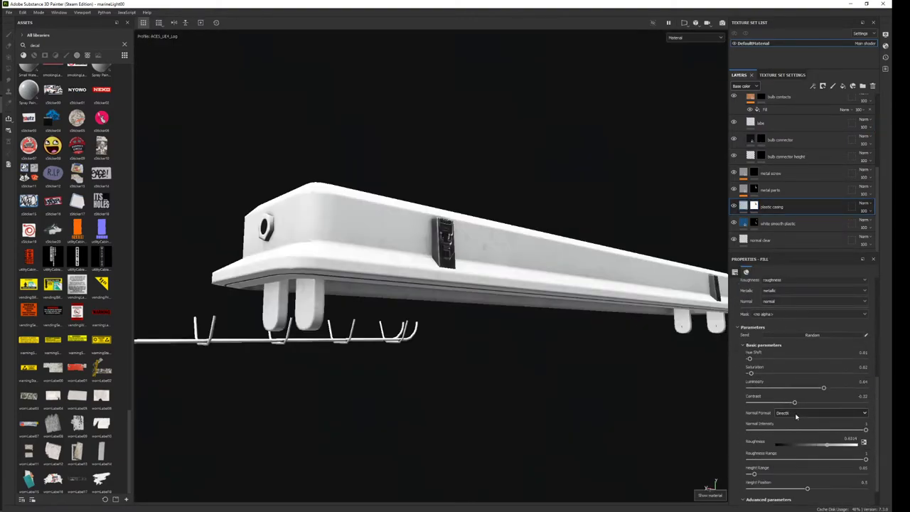
mouse_move(834, 391)
left_mouse_down()
mouse_move(864, 393)
mouse_move(795, 391)
left_mouse_up()
left_click(792, 391)
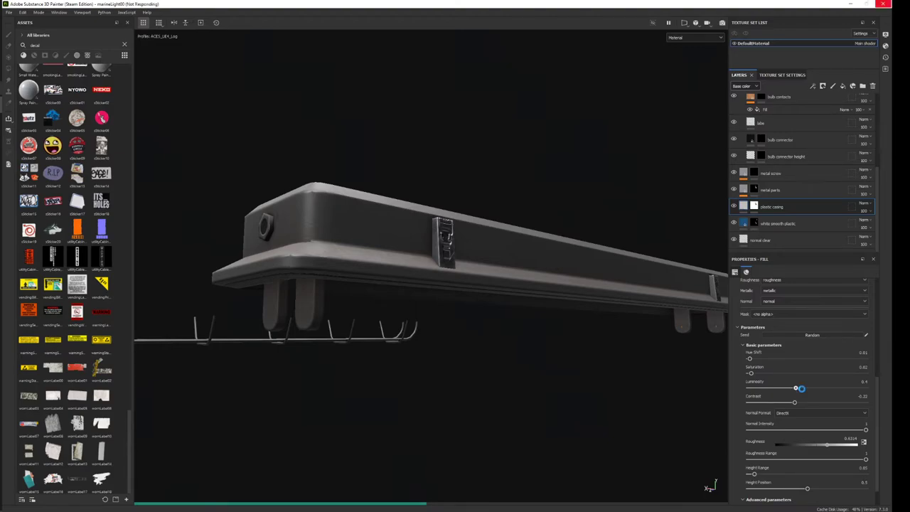
left_click_drag(801, 388, 803, 388)
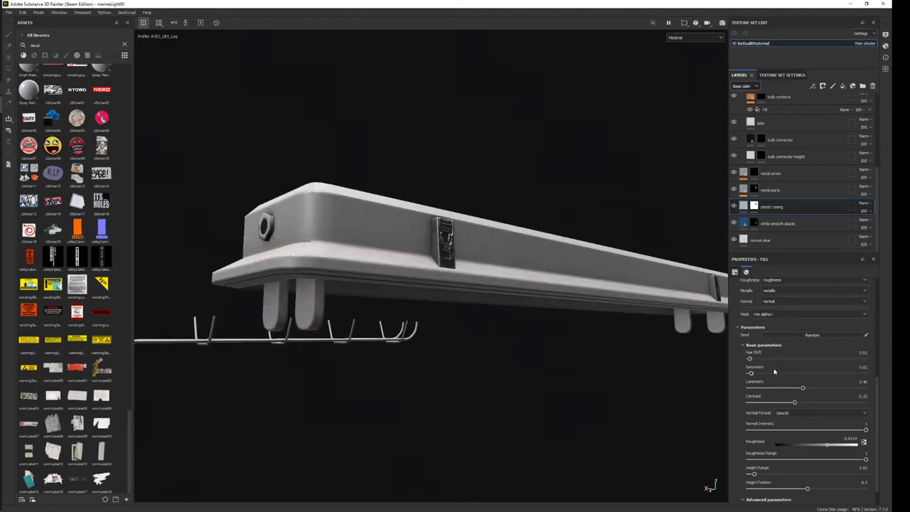
left_click_drag(807, 388, 810, 388)
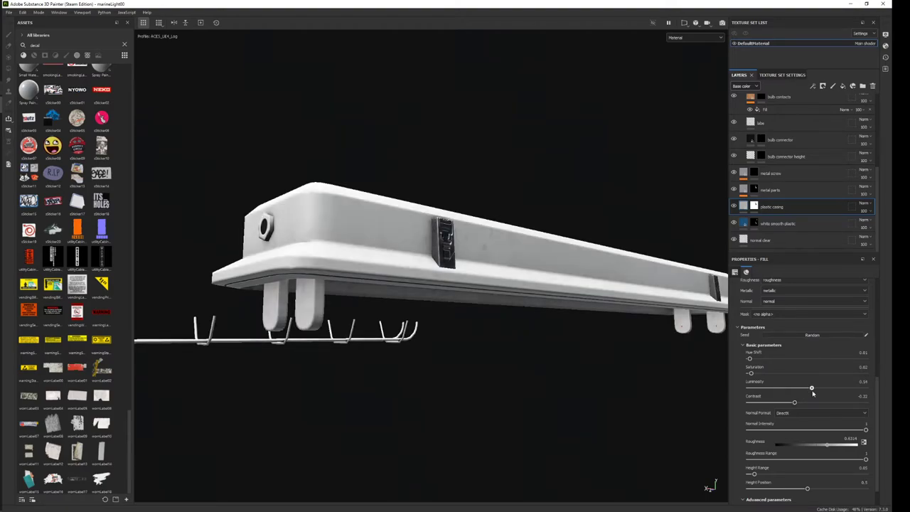
mouse_move(506, 399)
left_mouse_down("alt")
mouse_move(509, 346)
mouse_move(315, 319)
mouse_move(315, 254)
mouse_move(305, 250)
left_mouse_up("alt")
right_click_drag(305, 249, 702, 401, "alt")
left_click_drag(703, 402, 589, 341, "alt")
mouse_move(589, 341)
right_mouse_down("alt")
mouse_move(543, 408)
mouse_move(547, 190)
mouse_move(503, 419)
right_mouse_up("alt")
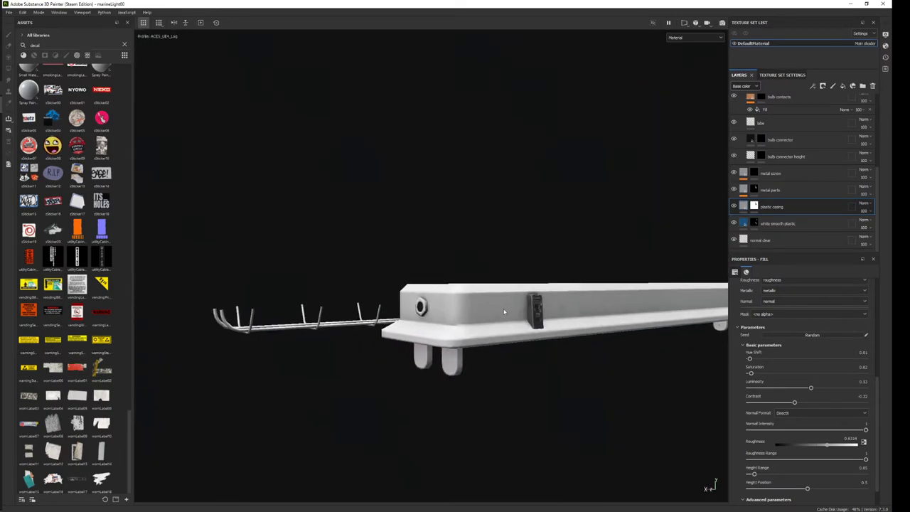
mouse_move(503, 419)
left_mouse_down("alt")
mouse_move(476, 418)
mouse_move(518, 234)
mouse_move(474, 144)
mouse_move(459, 86)
mouse_move(528, 195)
left_mouse_up("alt")
Rename the casing layer to 'plastic casing ext'.
key("f")
double_click(773, 207)
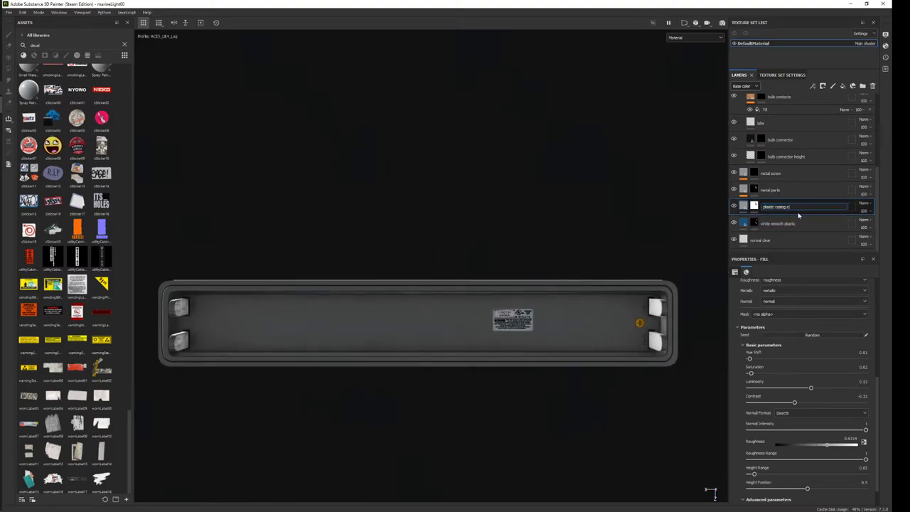
type("xt")
key("Return")
Duplicate the layer, add a black mask, and polygon-fill the casing's flat inner panel.
key("ctrl+d")
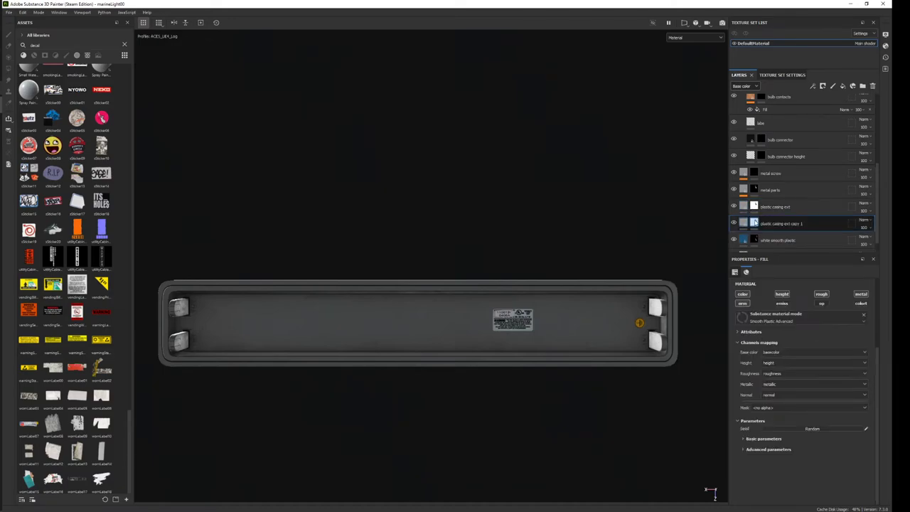
right_click(753, 222)
left_click(782, 8)
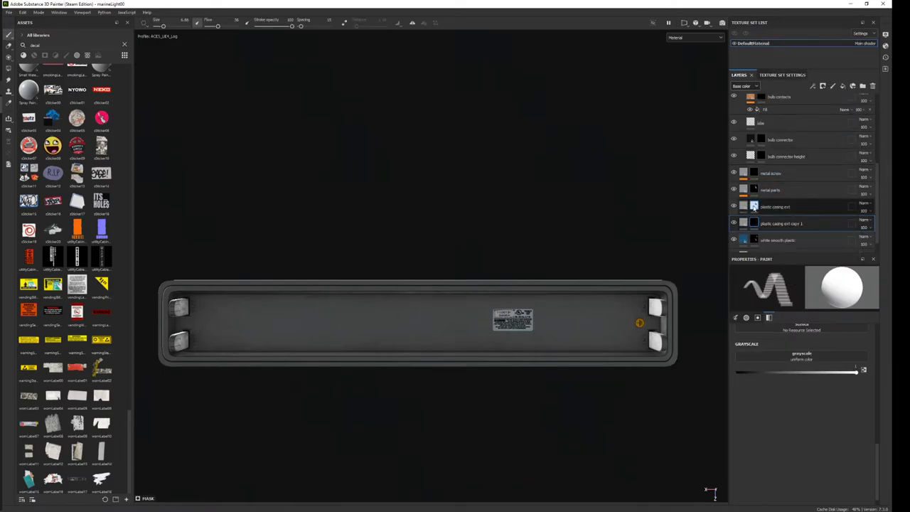
left_click(8, 69)
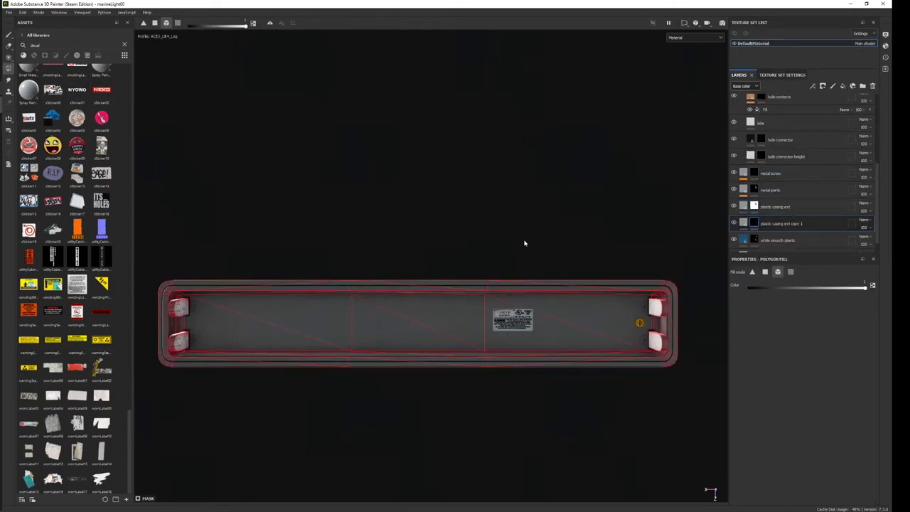
scroll(524, 242, "up", 3)
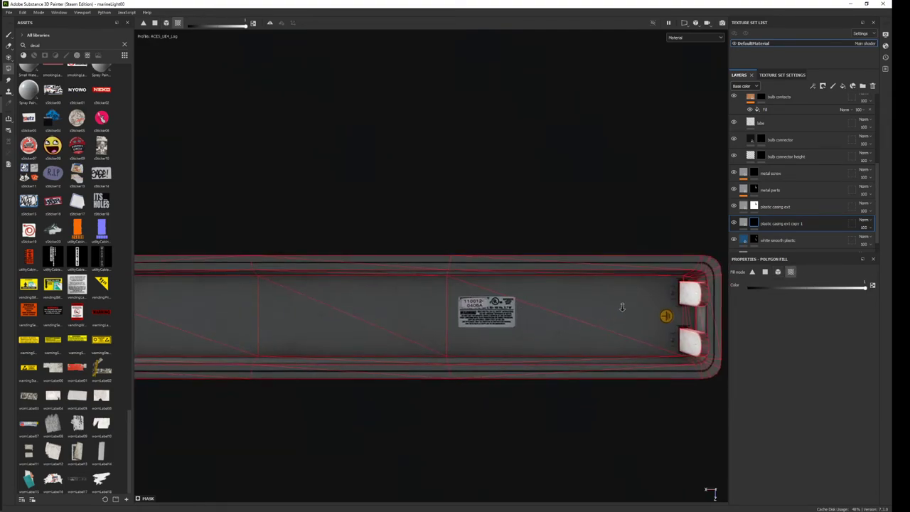
scroll(622, 307, "up", 1)
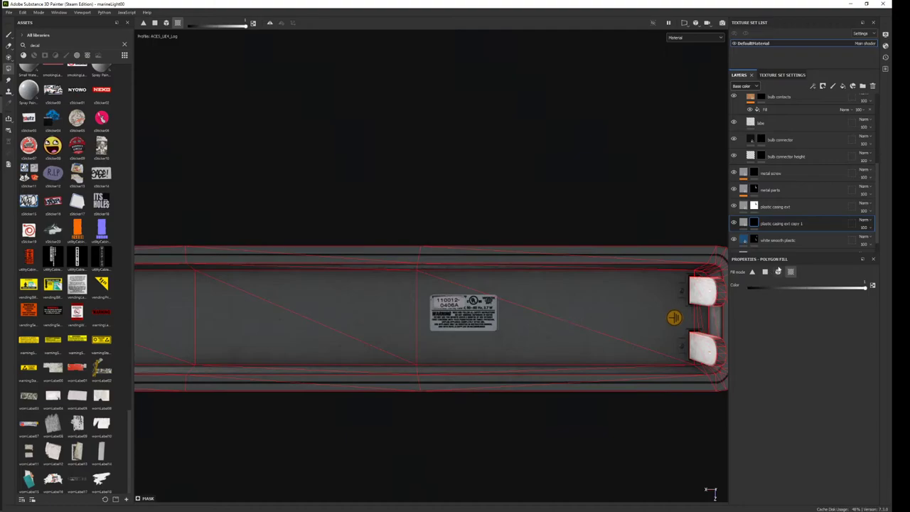
left_click(680, 253)
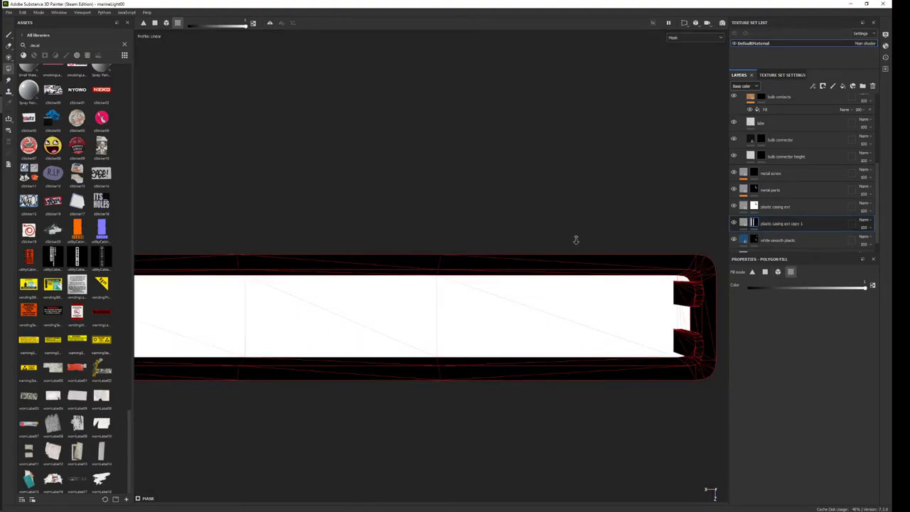
Check the masked panel from several angles and show the copy's basic fill parameters.
mouse_move(574, 238)
left_mouse_down("alt")
mouse_move(439, 500)
mouse_move(574, 398)
mouse_move(512, 386)
mouse_move(600, 294)
mouse_move(583, 269)
mouse_move(538, 253)
mouse_move(607, 300)
left_mouse_up("alt")
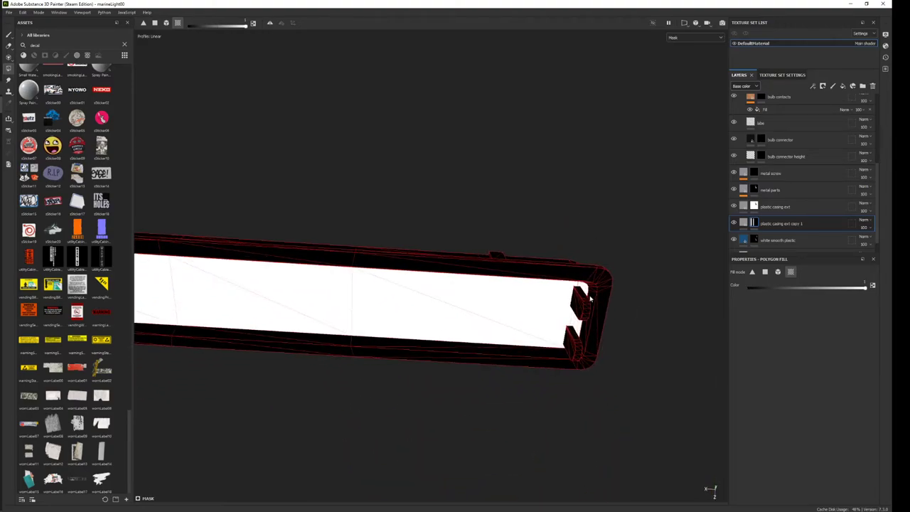
mouse_move(558, 353)
left_mouse_down("alt")
mouse_move(476, 366)
mouse_move(384, 290)
left_mouse_up("alt")
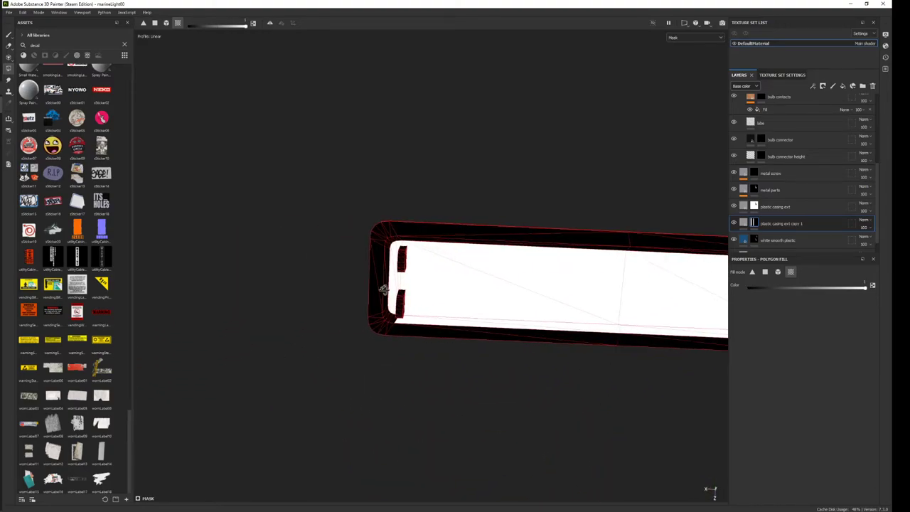
mouse_move(412, 240)
left_mouse_down("alt")
mouse_move(280, 339)
mouse_move(591, 347)
mouse_move(626, 326)
left_mouse_up("alt")
left_click(743, 223)
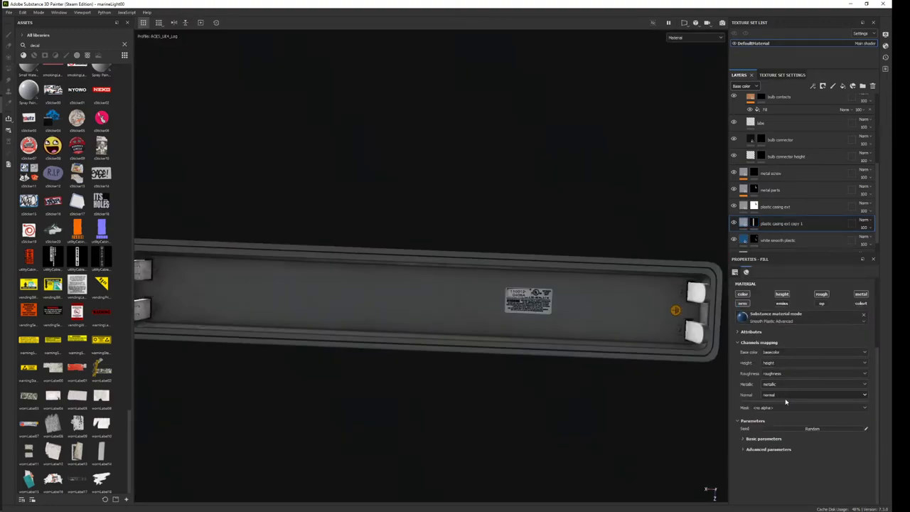
left_click(763, 438)
Move the masked copy above 'plastic casing ext' so the inner panel brightens.
scroll(793, 438, "down", 2)
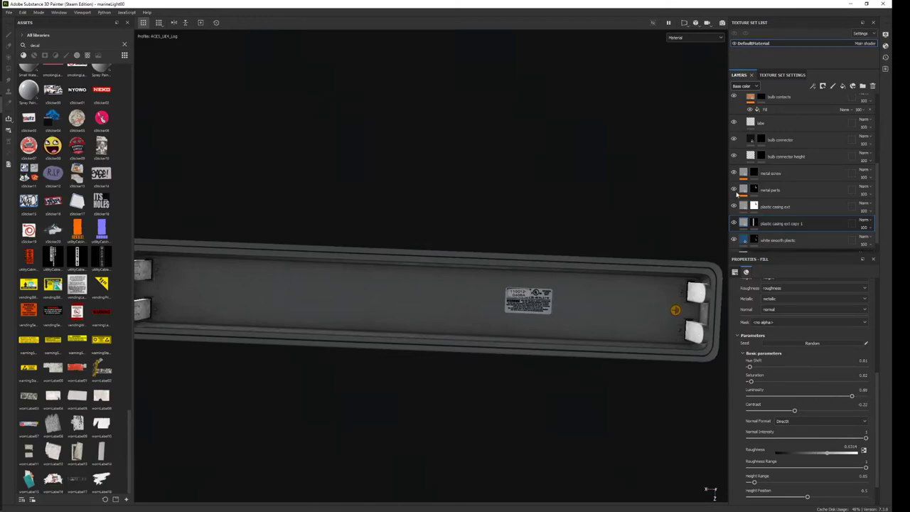
left_click_drag(777, 224, 780, 203)
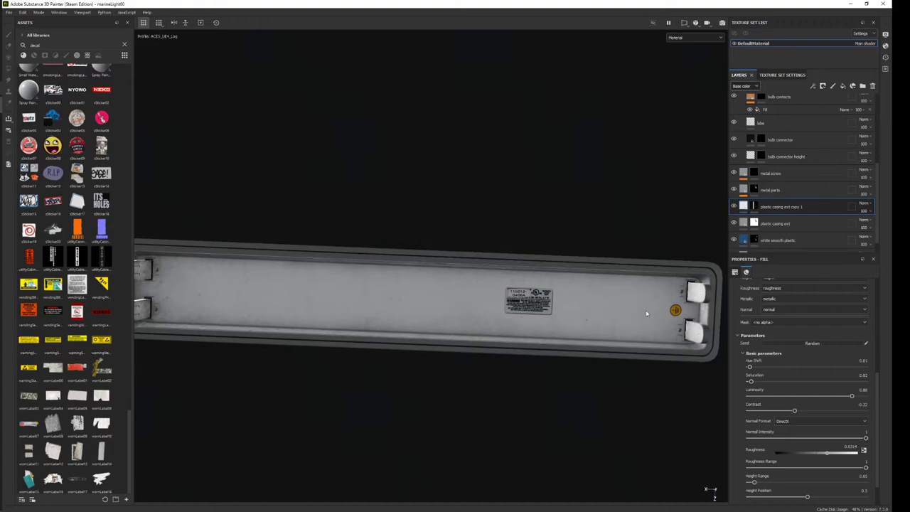
mouse_move(646, 314)
left_mouse_down("alt")
mouse_move(535, 463)
mouse_move(540, 376)
mouse_move(516, 460)
mouse_move(373, 372)
mouse_move(556, 339)
mouse_move(561, 314)
mouse_move(567, 349)
mouse_move(536, 308)
mouse_move(498, 388)
mouse_move(474, 387)
mouse_move(498, 383)
mouse_move(522, 359)
mouse_move(508, 416)
mouse_move(553, 428)
mouse_move(455, 434)
mouse_move(433, 415)
mouse_move(484, 359)
mouse_move(406, 376)
mouse_move(418, 393)
left_mouse_up("alt")
Select the metal parts layer to expand its effects.
scroll(554, 437, "down", 5)
scroll(410, 436, "up", 5)
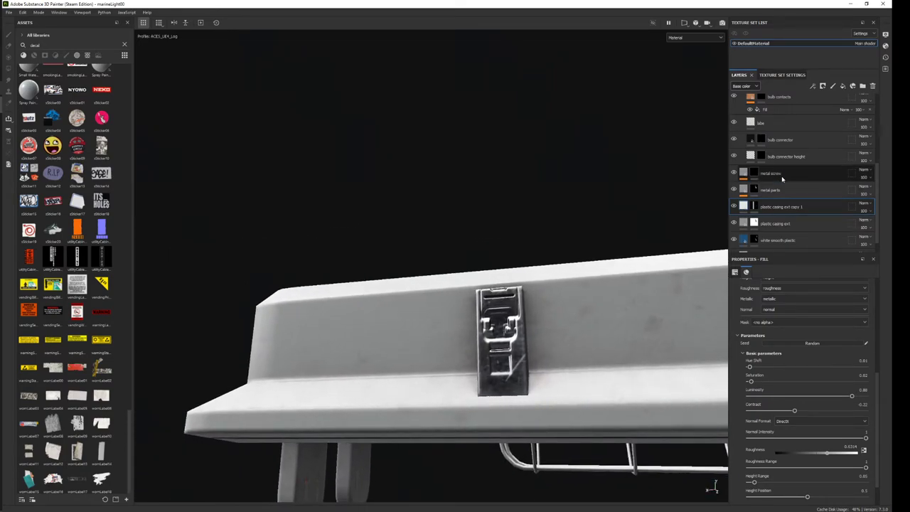
left_click(744, 191)
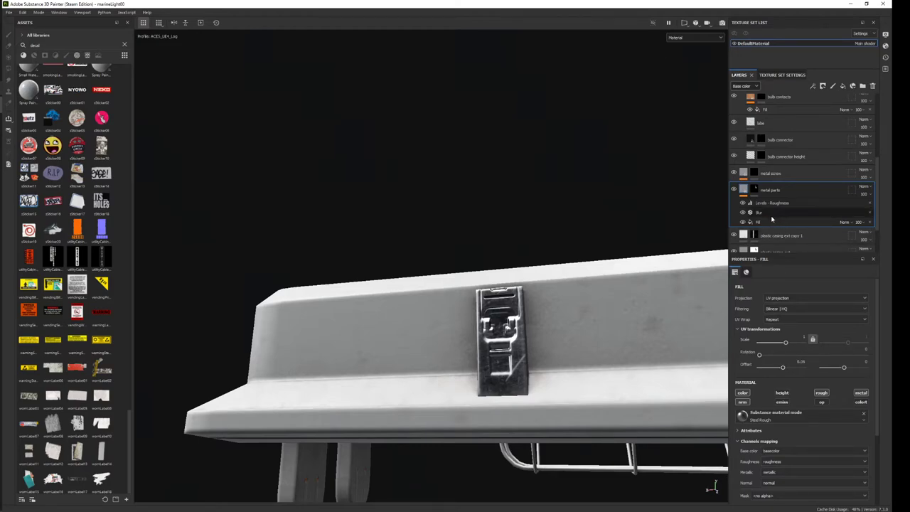
Frame the connector clip and select the bulb connector layer's mask for editing.
left_click(772, 221)
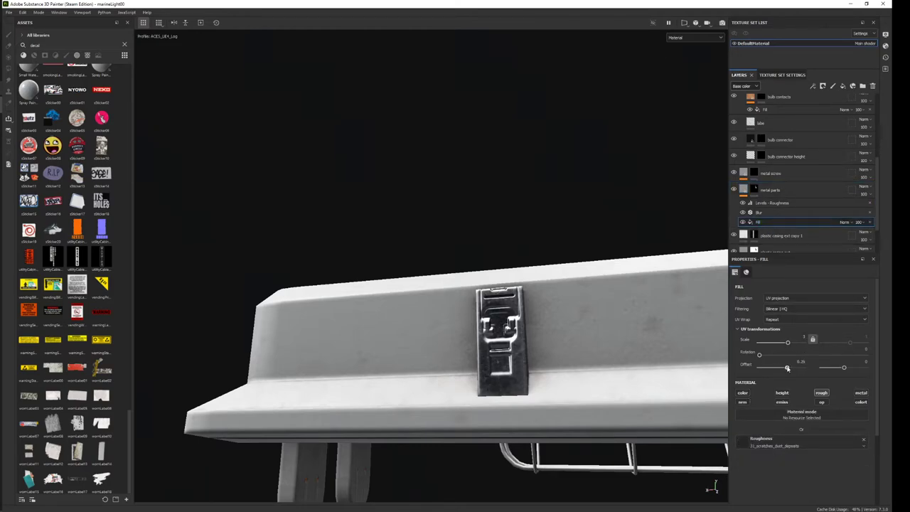
mouse_move(683, 352)
left_mouse_down("alt")
mouse_move(587, 335)
mouse_move(473, 178)
mouse_move(618, 175)
mouse_move(644, 286)
mouse_move(597, 334)
mouse_move(633, 377)
mouse_move(626, 333)
left_mouse_up("alt")
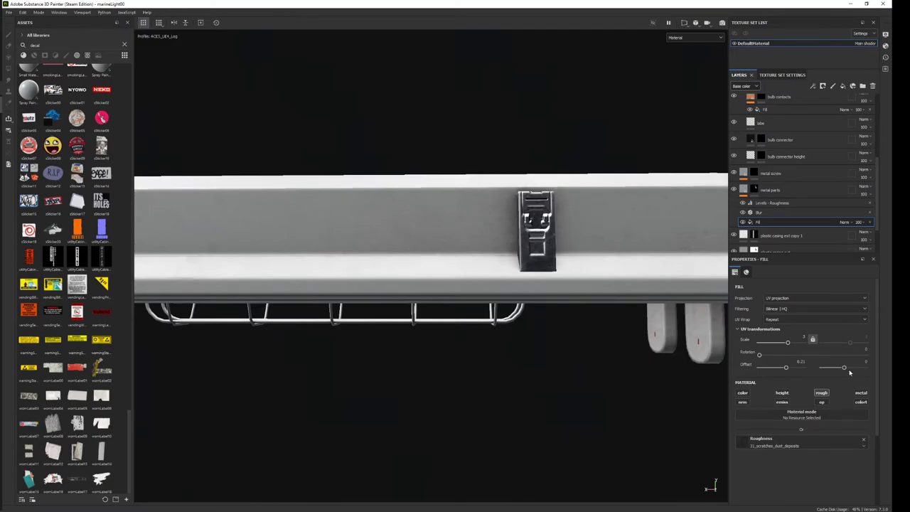
mouse_move(542, 342)
left_mouse_down("alt")
mouse_move(548, 310)
mouse_move(642, 340)
mouse_move(528, 75)
mouse_move(534, 349)
mouse_move(538, 147)
mouse_move(565, 217)
mouse_move(592, 374)
left_mouse_up("alt")
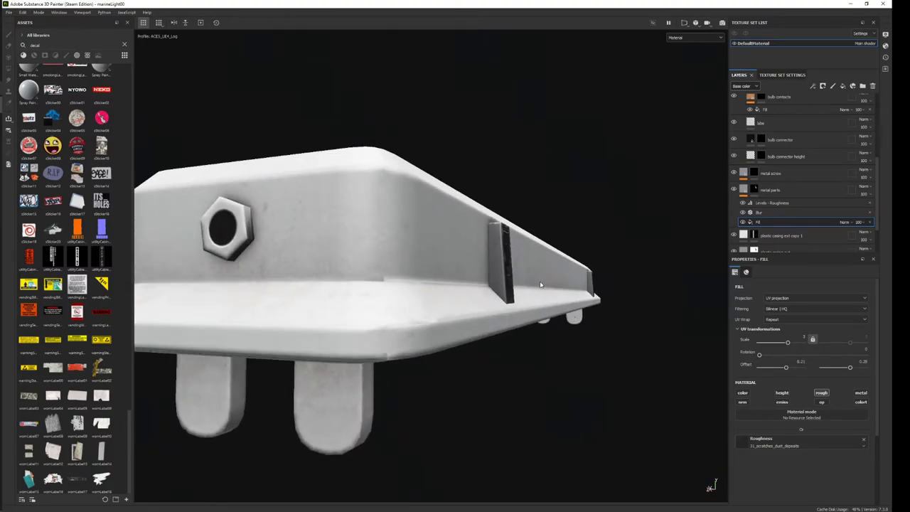
right_click_drag(538, 282, 538, 400, "alt")
left_click_drag(538, 400, 400, 427, "alt+shift")
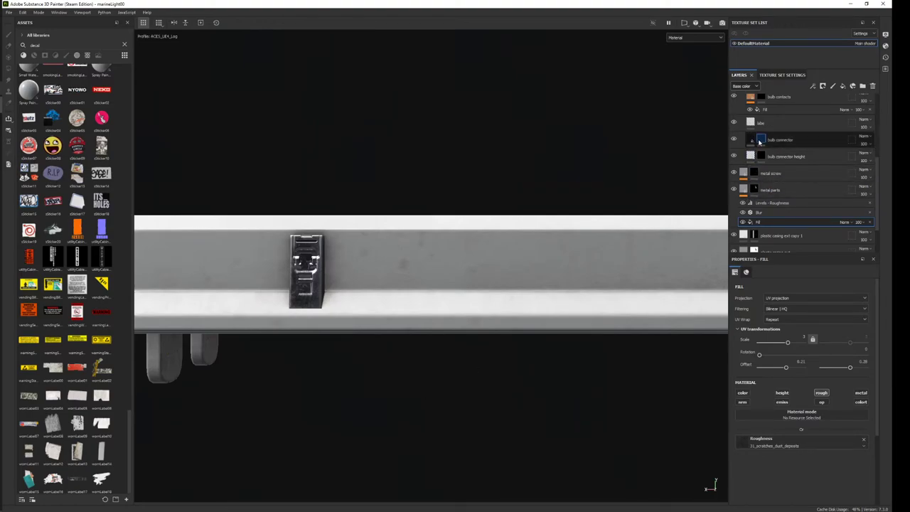
left_click(761, 139)
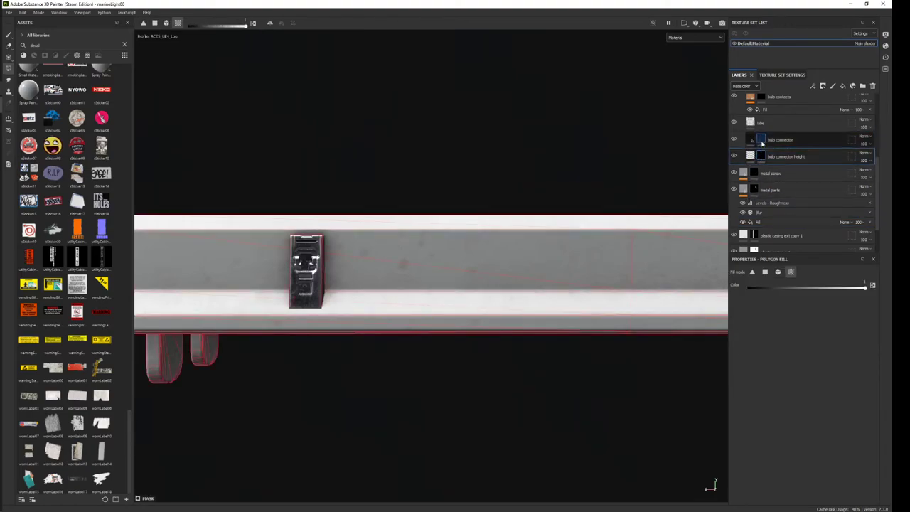
Show a 2D/3D split view with the material display.
left_click(762, 140, "alt")
key("F1")
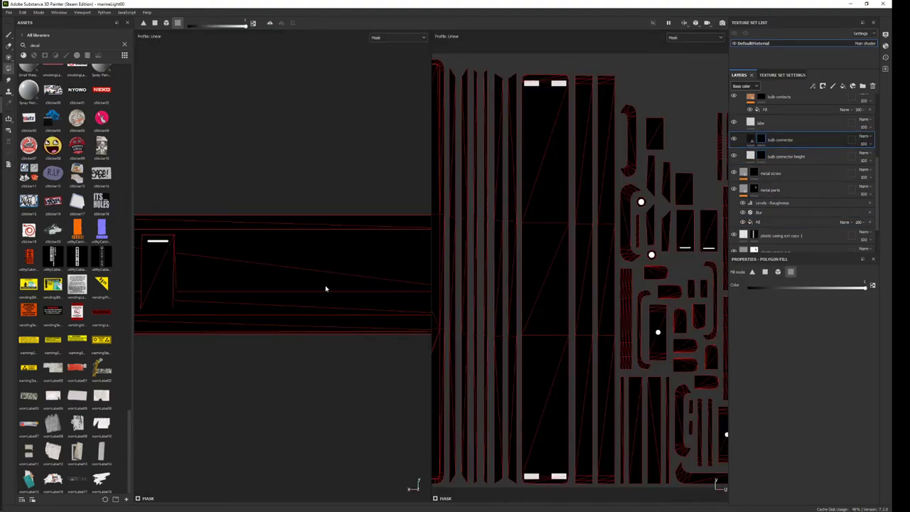
key("m")
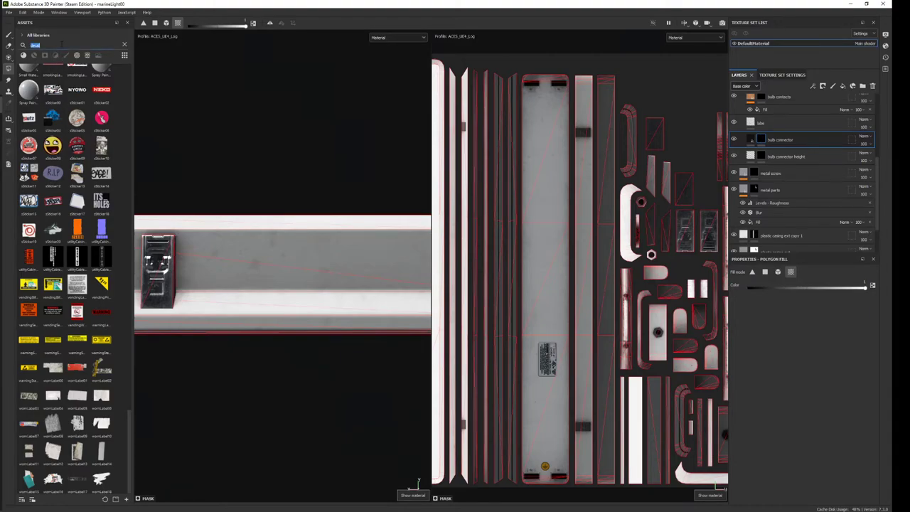
Search the assets for 'ss brush', filtered to brushes, and frame the connector's UV islands.
type("ss bra")
key("BackSpace")
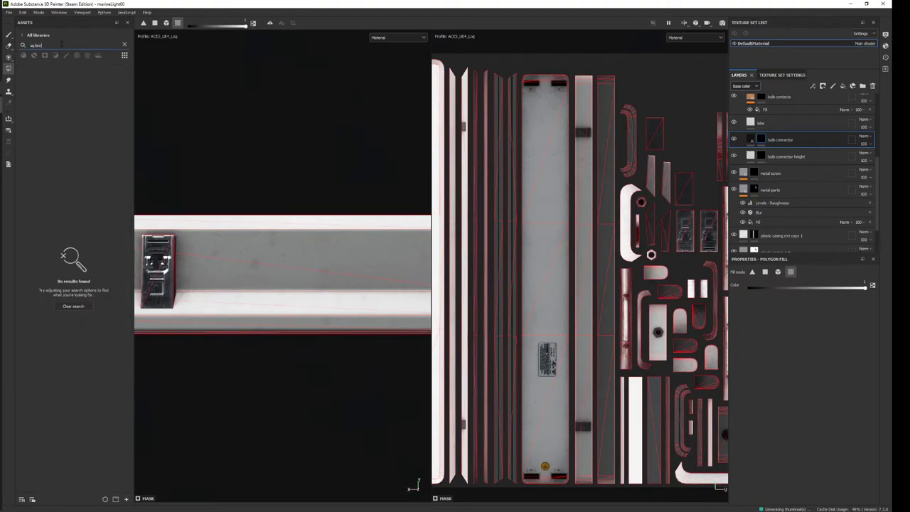
type("ush")
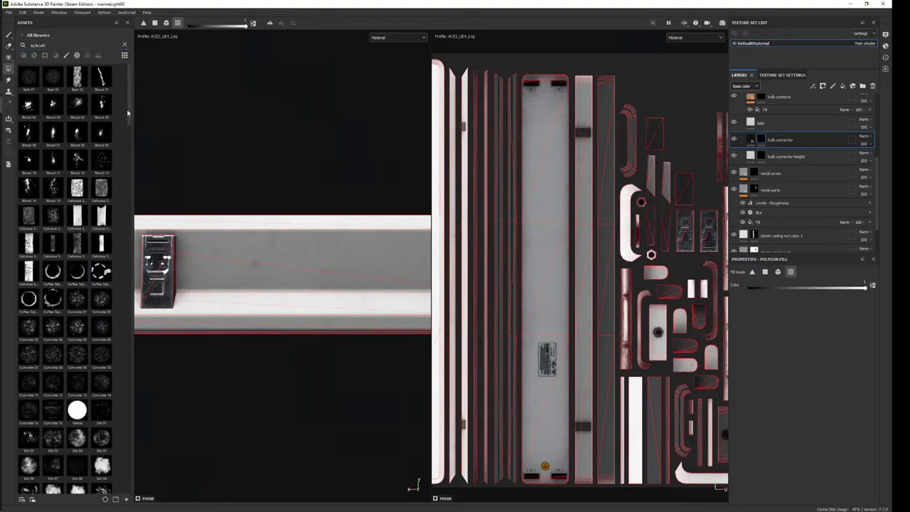
left_click_drag(131, 110, 154, 480)
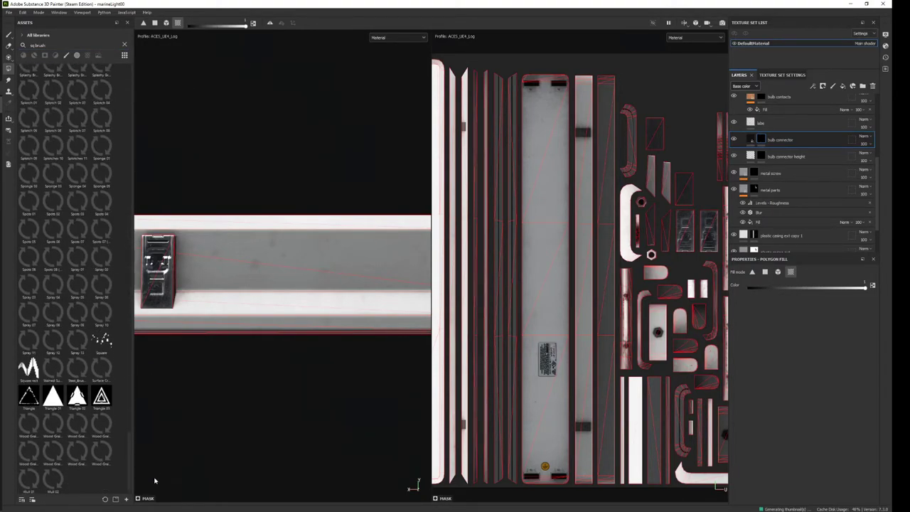
left_click(65, 56)
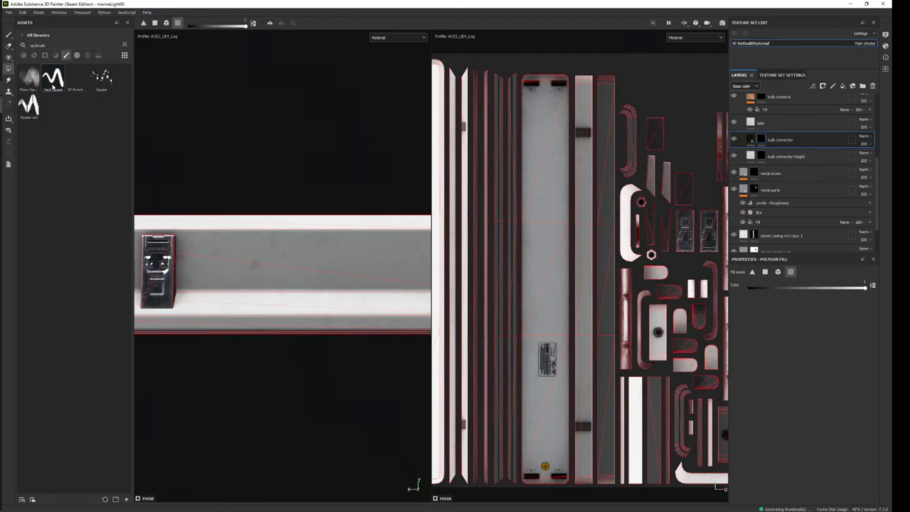
mouse_move(532, 300)
middle_mouse_down()
mouse_move(535, 272)
mouse_move(572, 362)
mouse_move(579, 419)
middle_mouse_up()
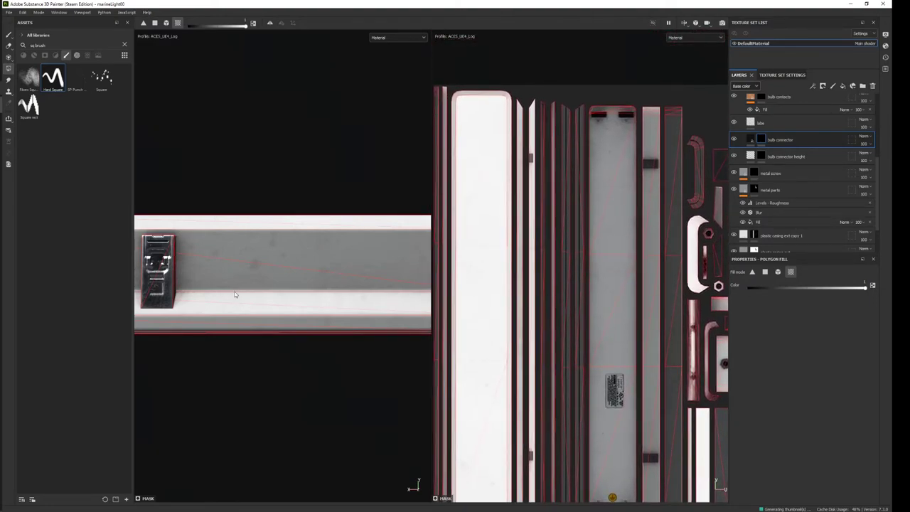
Switch to the square brush and set its angle to 90.
key("1")
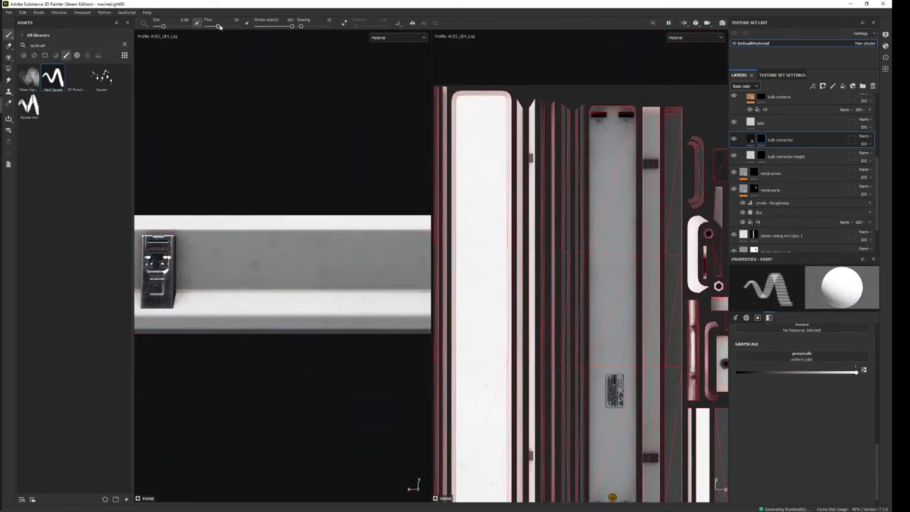
middle_click_drag(244, 193, 322, 204)
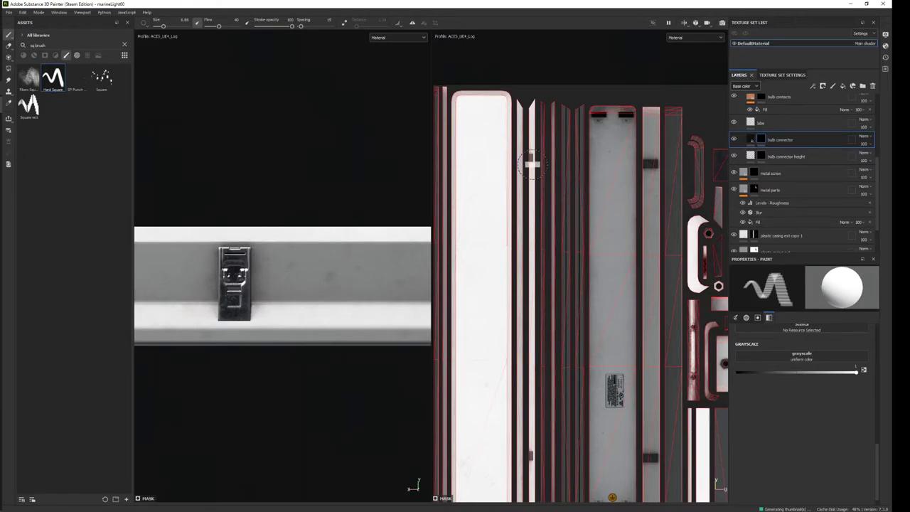
scroll(532, 164, "up", 3)
scroll(532, 164, "up", 2)
scroll(805, 392, "up", 3)
scroll(805, 392, "up", 3)
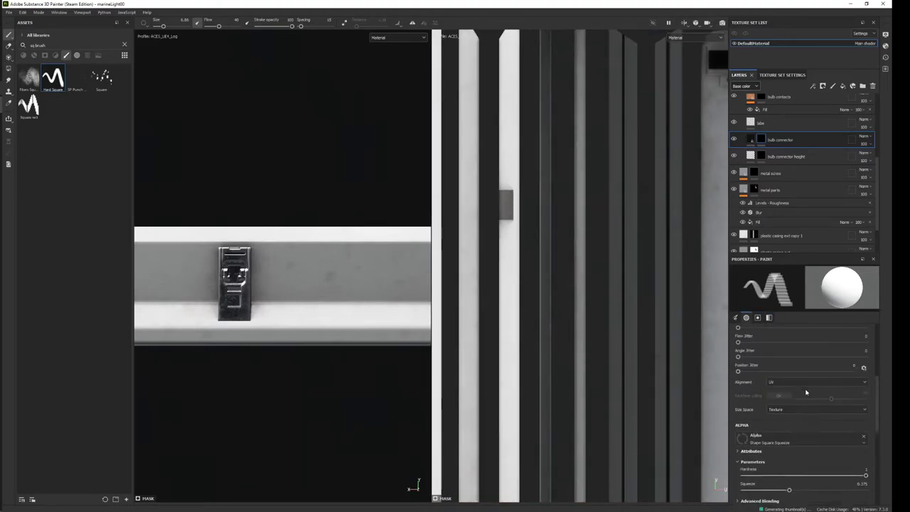
scroll(806, 391, "up", 2)
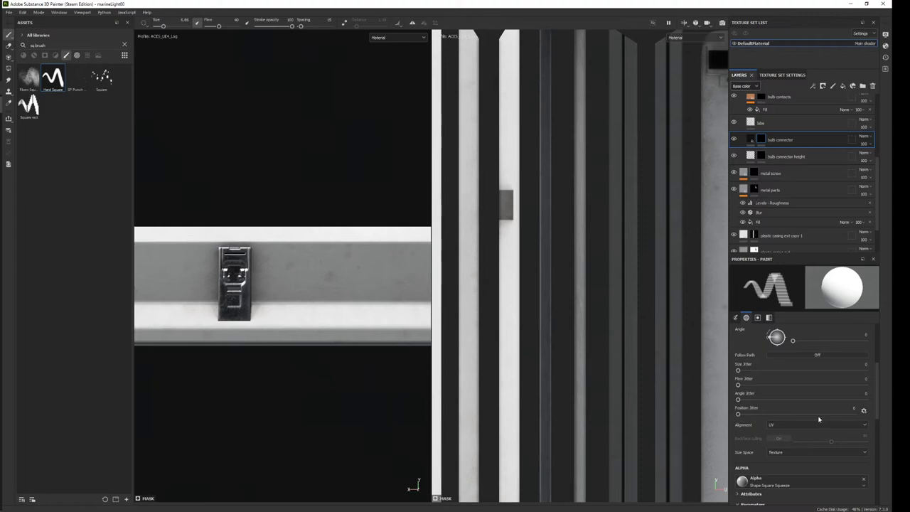
scroll(818, 419, "up", 3)
key("Return")
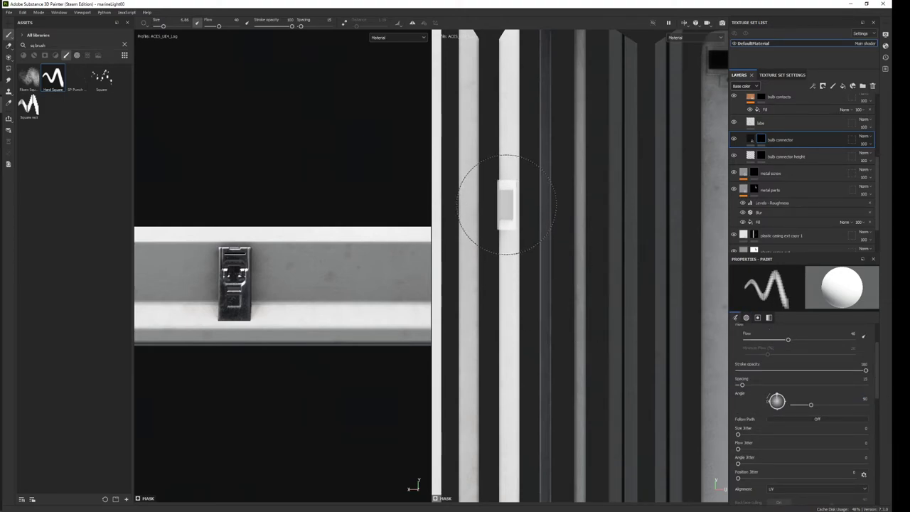
Stamp a square onto the connector rectangle in the mask.
left_click_drag(236, 310, 398, 234, "alt")
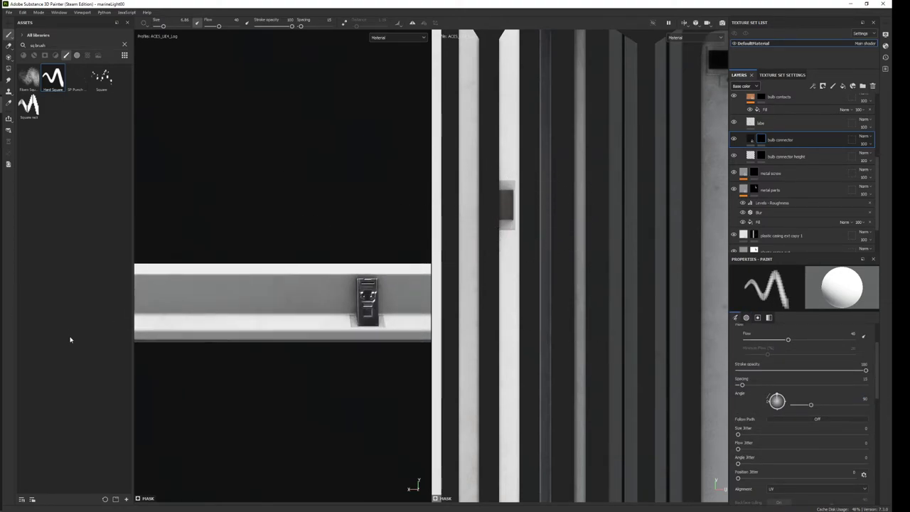
left_click(512, 201)
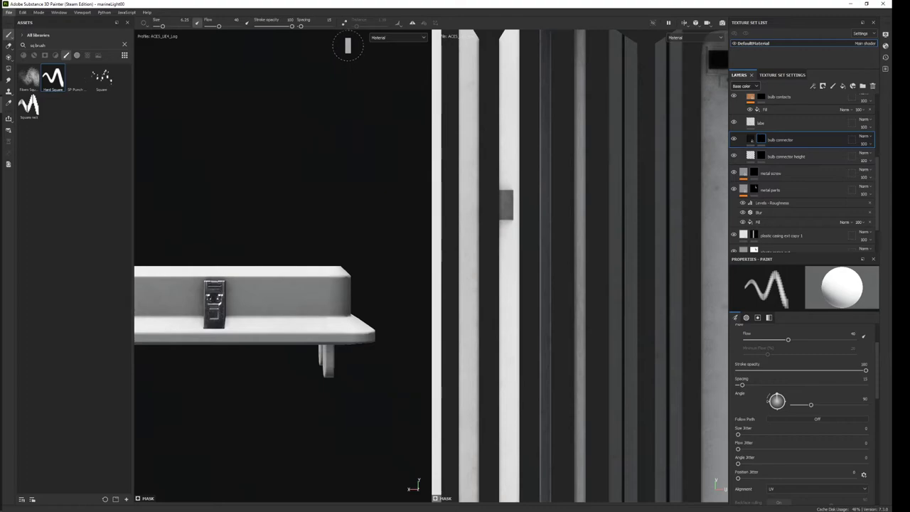
left_click_drag(354, 254, 299, 244, "alt")
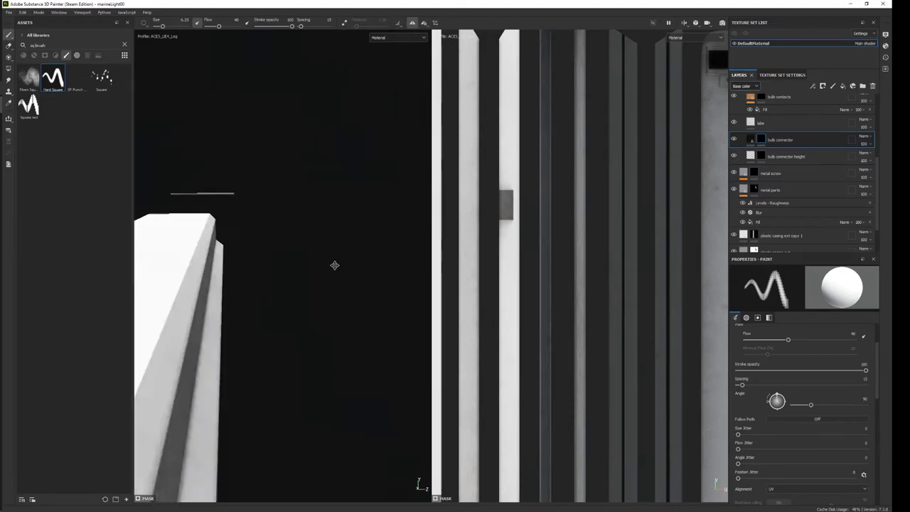
left_click(424, 24)
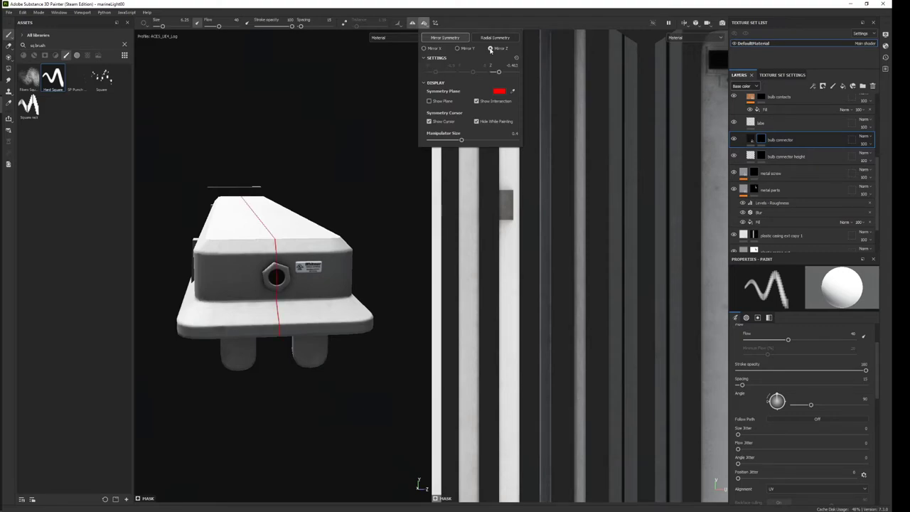
Paint the small mask rectangle dark, then paint the marks back to light.
left_click(355, 133)
left_click_drag(356, 133, 384, 302, "alt")
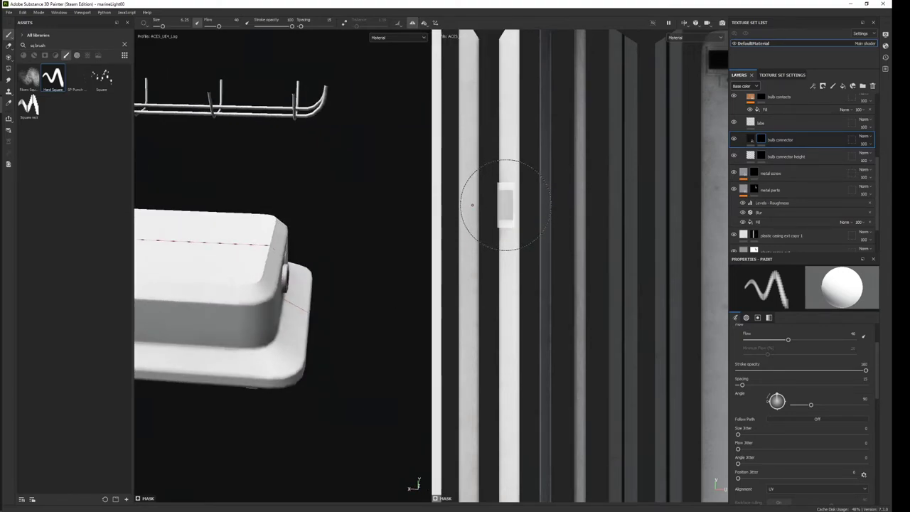
left_click_drag(471, 205, 504, 206)
middle_click_drag(182, 265, 217, 264)
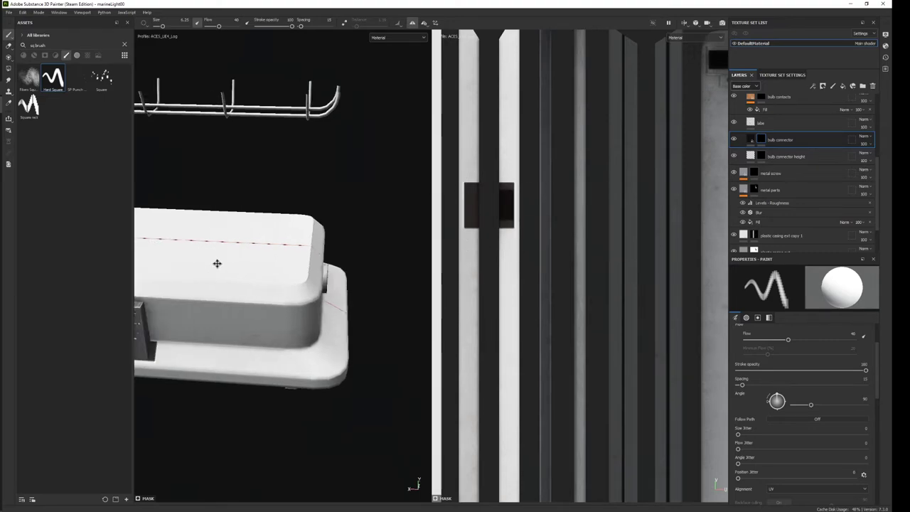
mouse_move(217, 264)
left_mouse_down("alt")
mouse_move(300, 254)
mouse_move(178, 260)
mouse_move(315, 262)
mouse_move(244, 261)
mouse_move(284, 258)
left_mouse_up("alt")
scroll(346, 230, "up", 2)
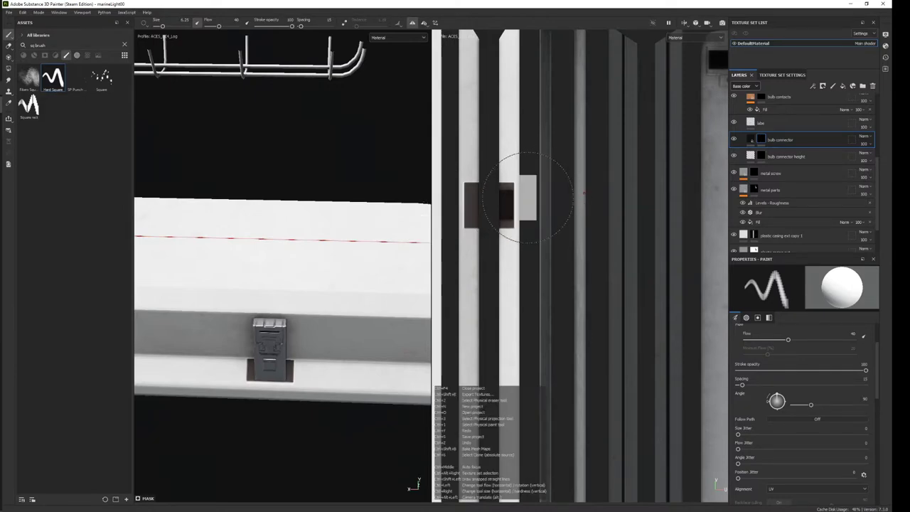
left_click_drag(526, 196, 487, 203)
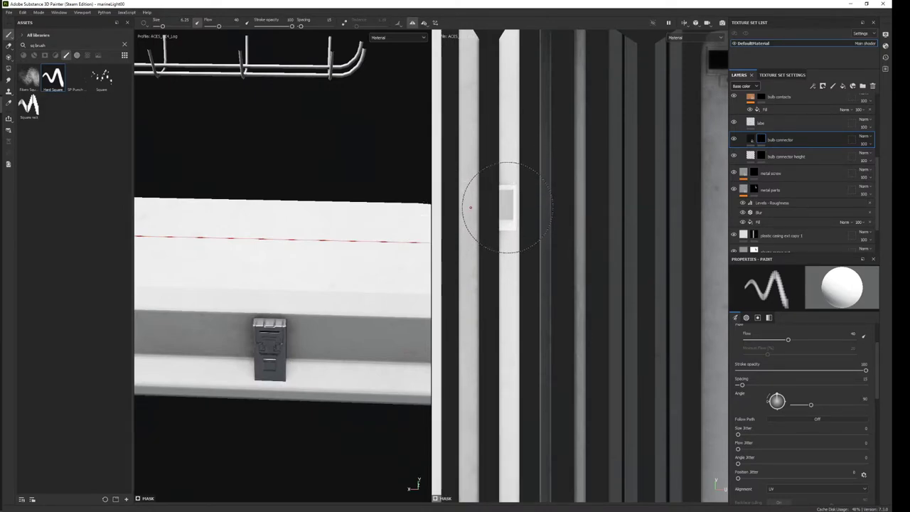
scroll(835, 411, "down", 5)
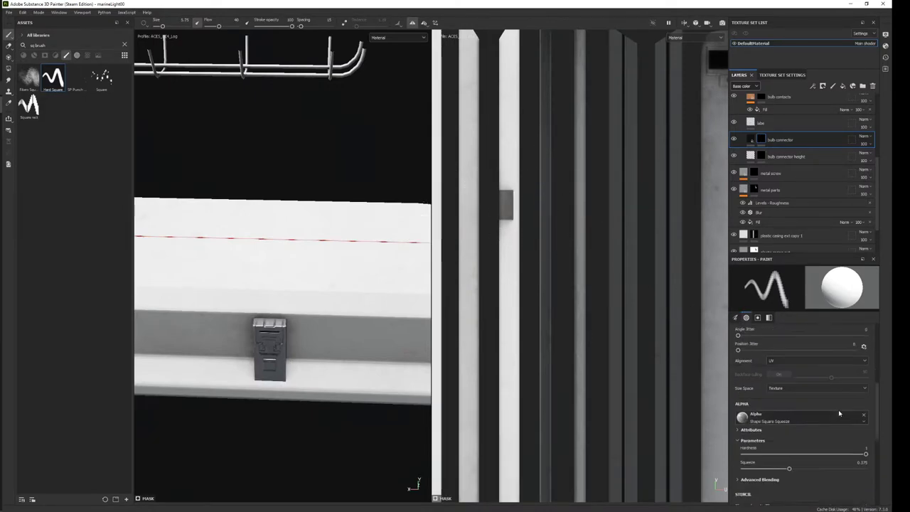
Try square stamps on the connector area, undoing the misplaced ones.
scroll(836, 411, "down", 3)
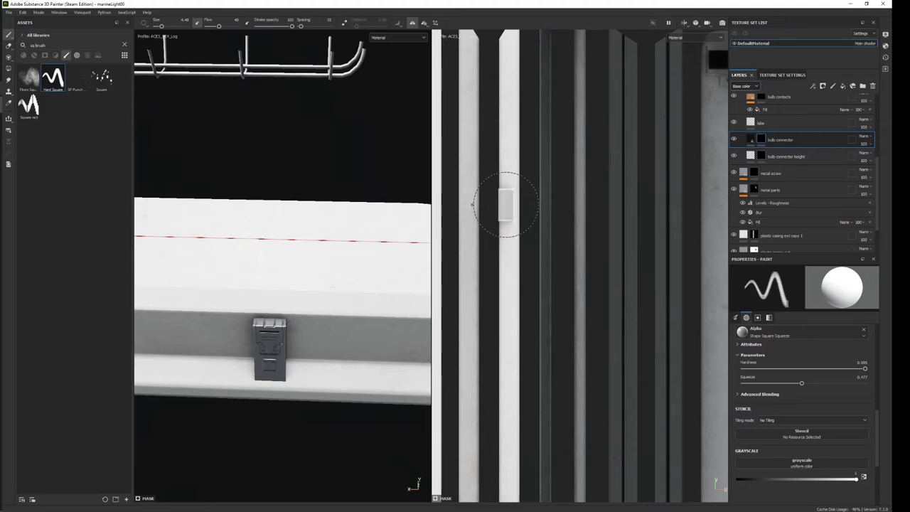
left_click(472, 205)
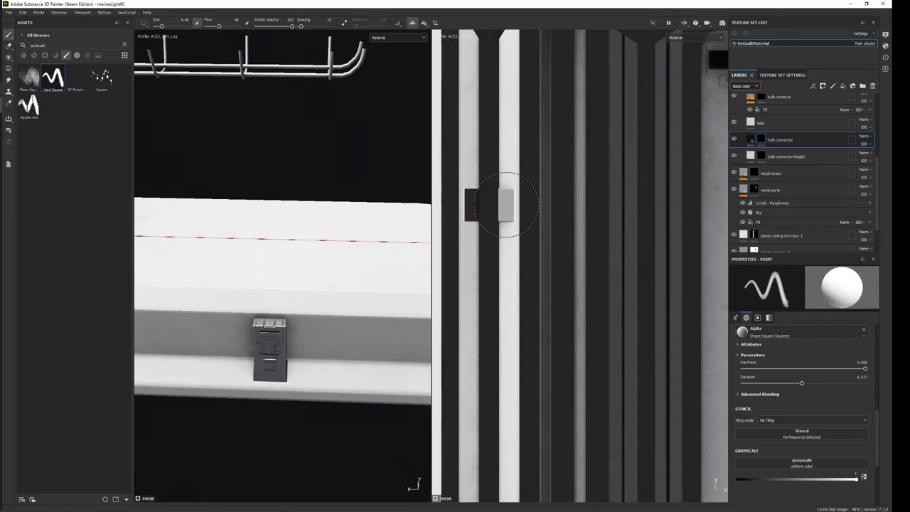
key("ctrl+z")
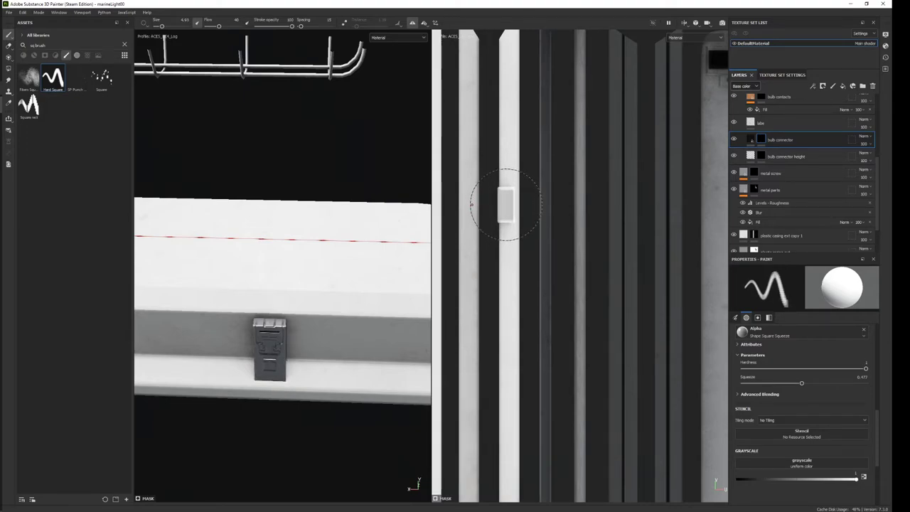
left_click(505, 204)
mouse_move(284, 271)
left_mouse_down("alt")
mouse_move(333, 250)
mouse_move(240, 237)
left_mouse_up("alt")
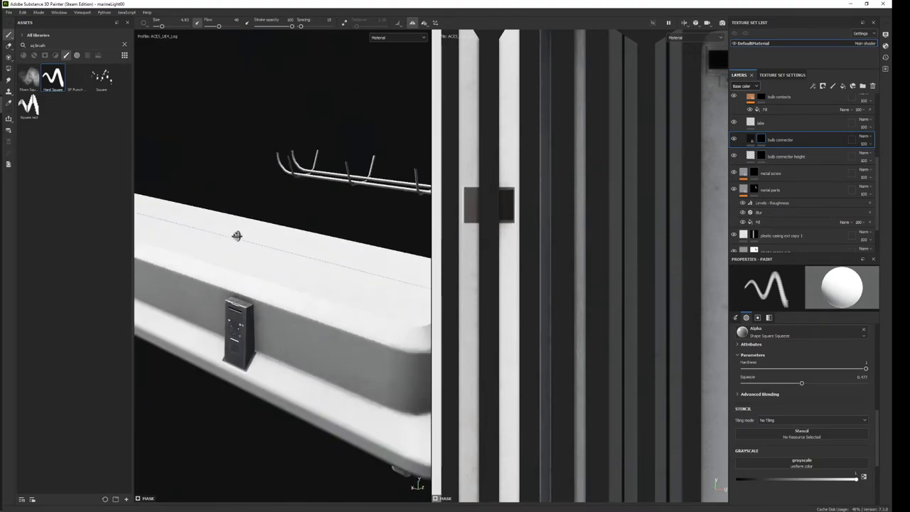
key("ctrl+z")
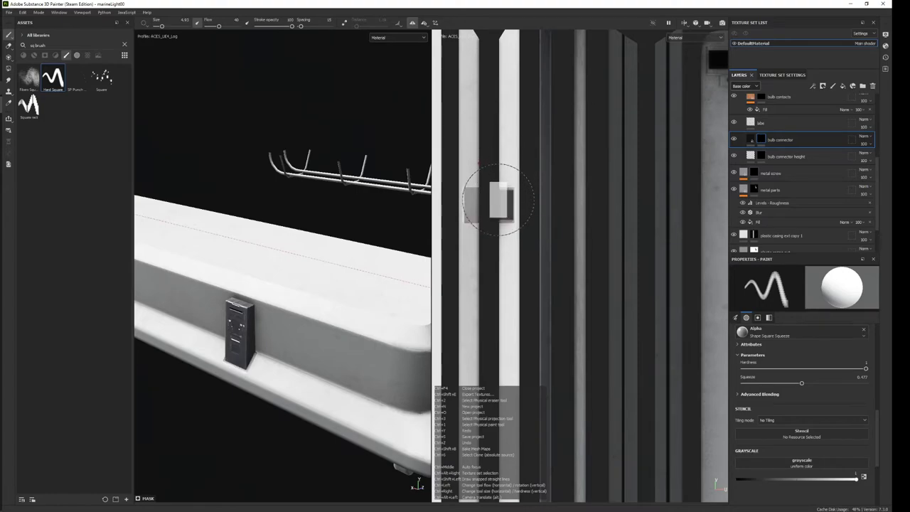
Stamp dark squares for the connector base and the second connector block.
left_click(505, 204)
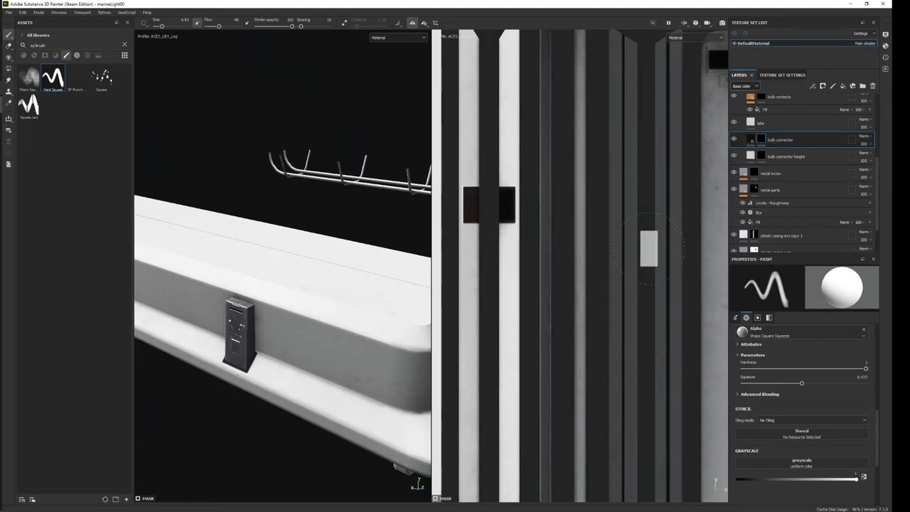
middle_click_drag(505, 204, 552, 172)
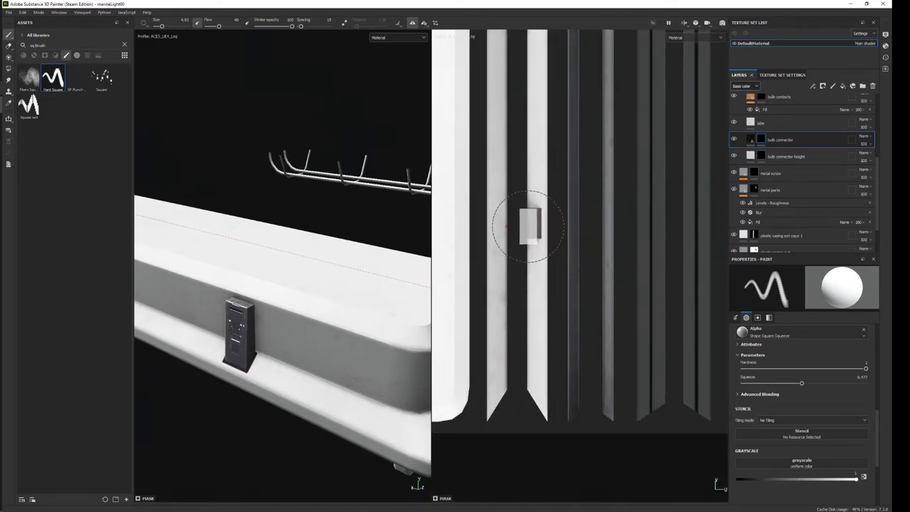
left_click(533, 223)
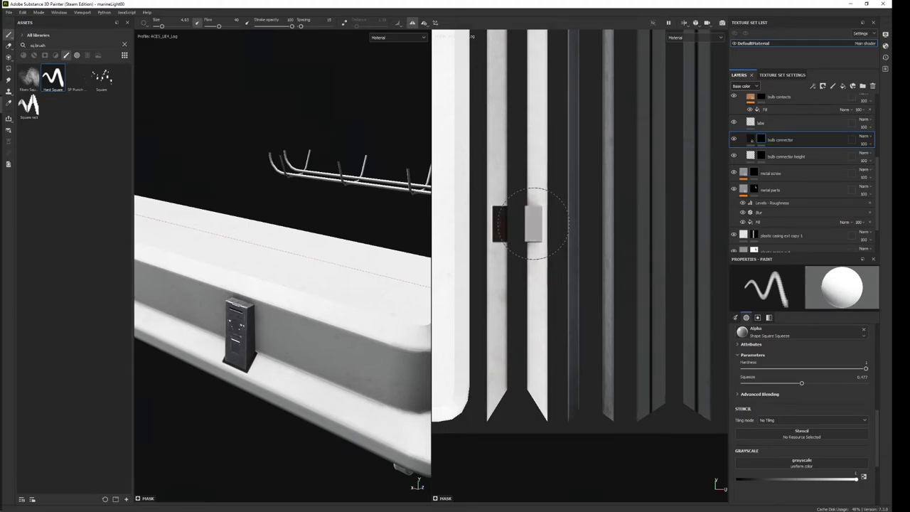
left_click(748, 141)
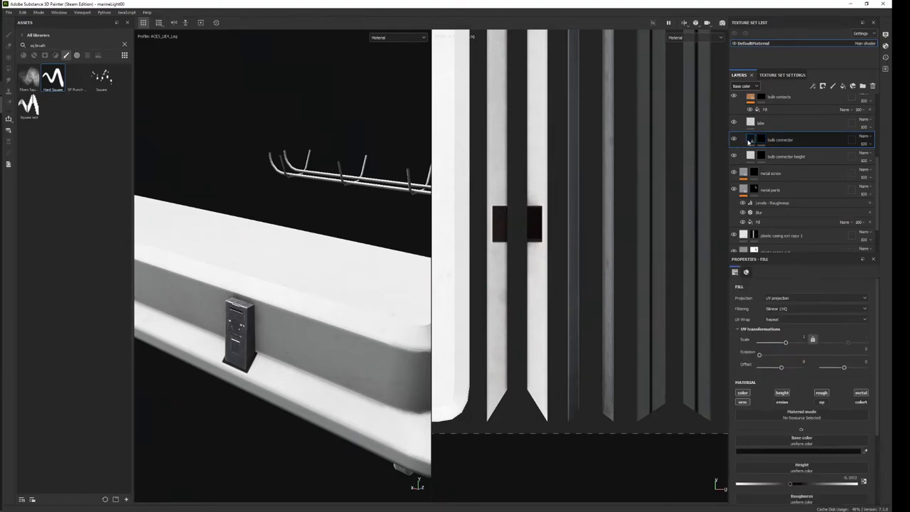
left_click(805, 452)
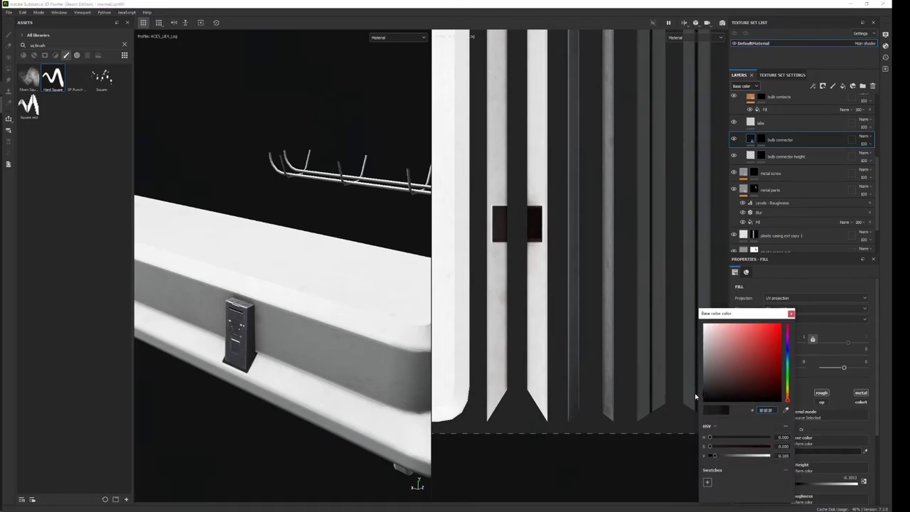
left_click(764, 127)
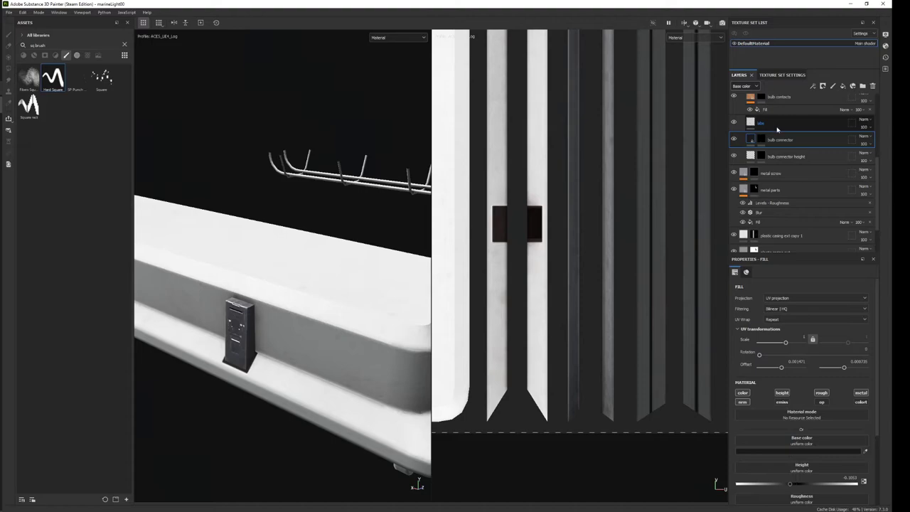
left_click(764, 127)
scroll(784, 143, "up", 3)
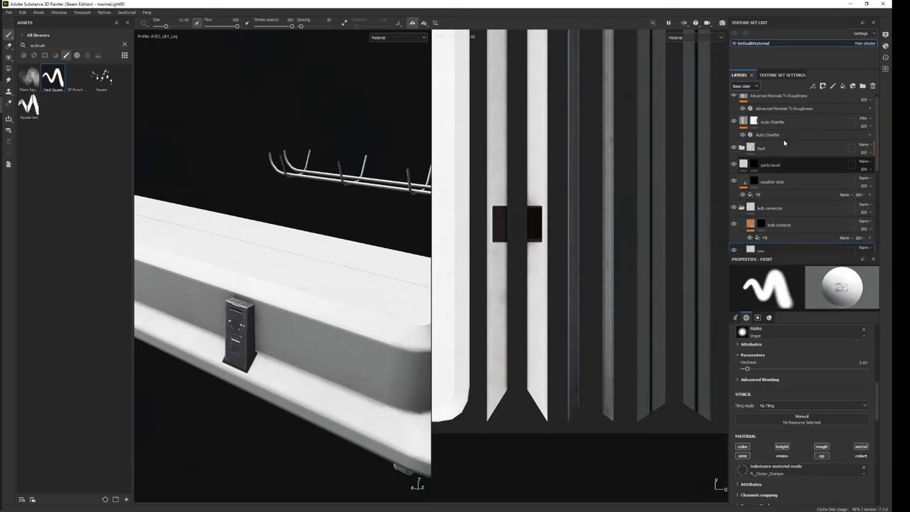
left_click(733, 148)
left_click(733, 148)
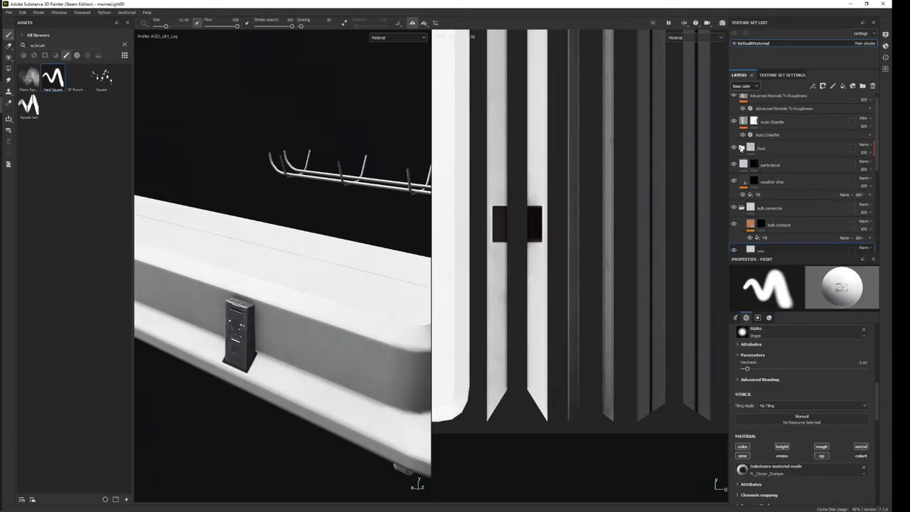
mouse_move(278, 300)
left_mouse_down("alt")
mouse_move(403, 269)
mouse_move(325, 278)
mouse_move(313, 271)
left_mouse_up("alt")
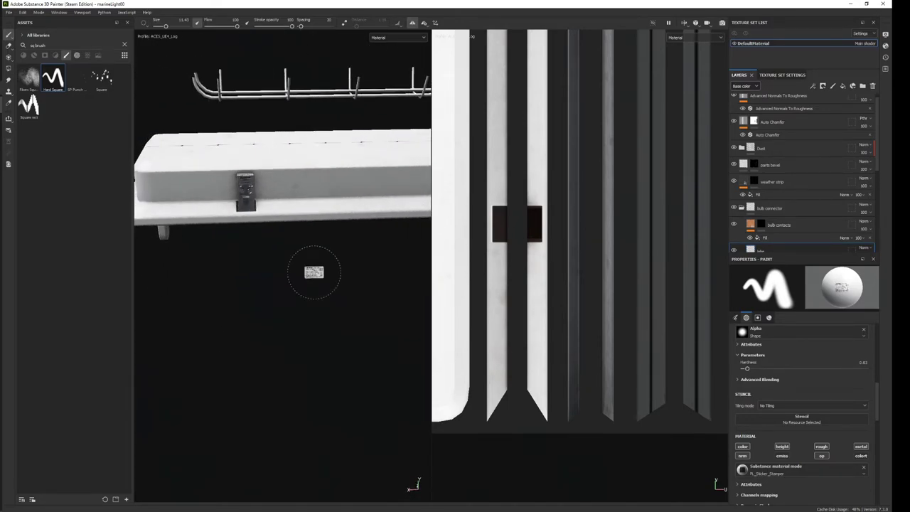
key("e")
right_click_drag(524, 216, 530, 151, "ctrl")
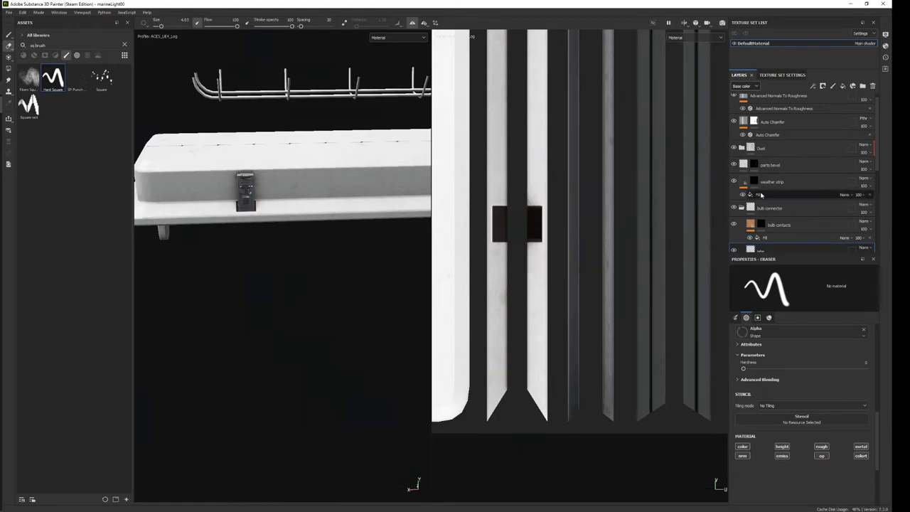
scroll(776, 192, "down", 3)
Touch up the connector block in the bulb connector mask with black paint.
left_click(760, 203)
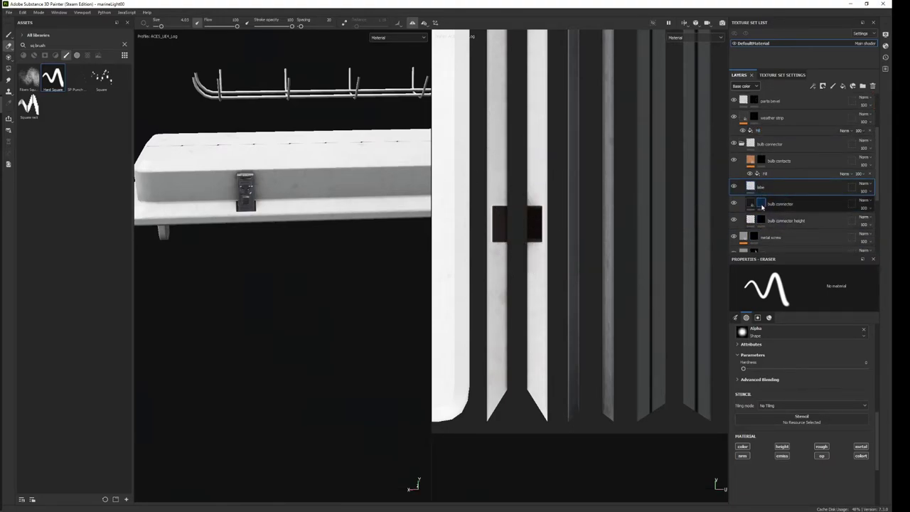
key("1")
key("x")
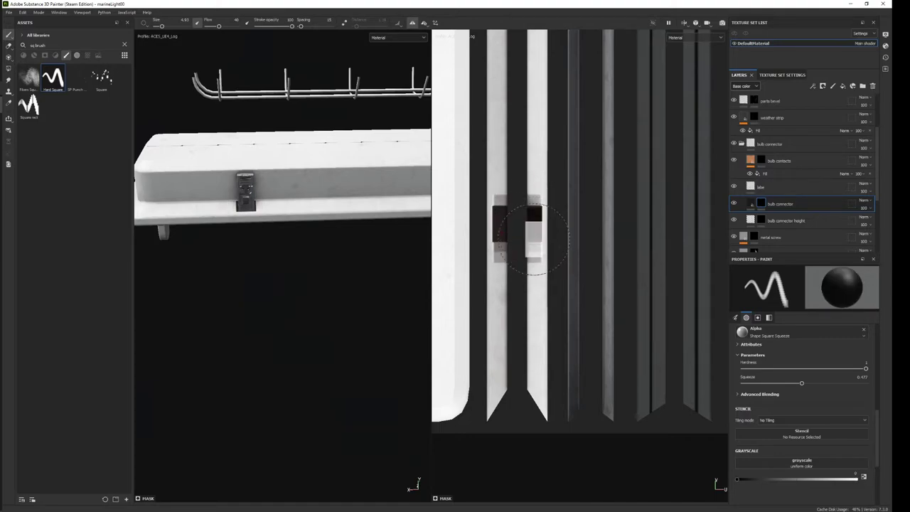
mouse_move(522, 227)
left_mouse_down()
mouse_move(536, 195)
mouse_move(534, 225)
left_mouse_up()
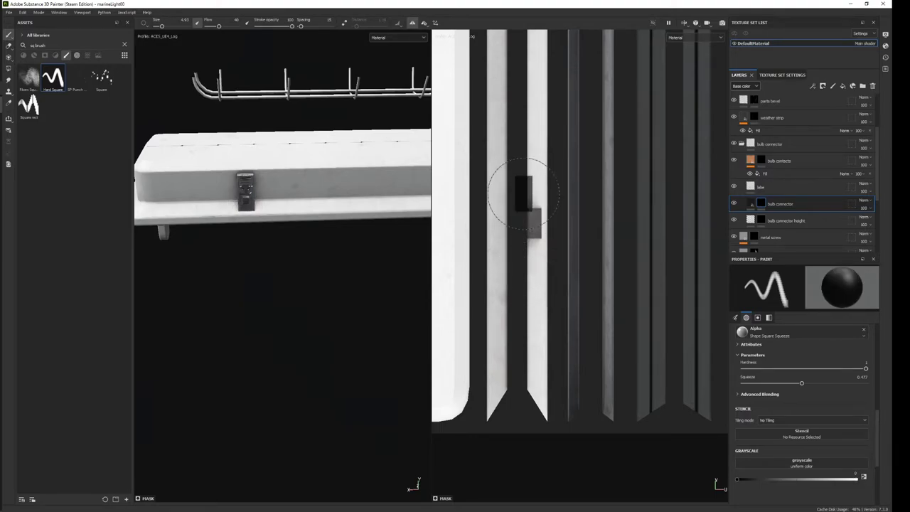
middle_click_drag(538, 217, 615, 284)
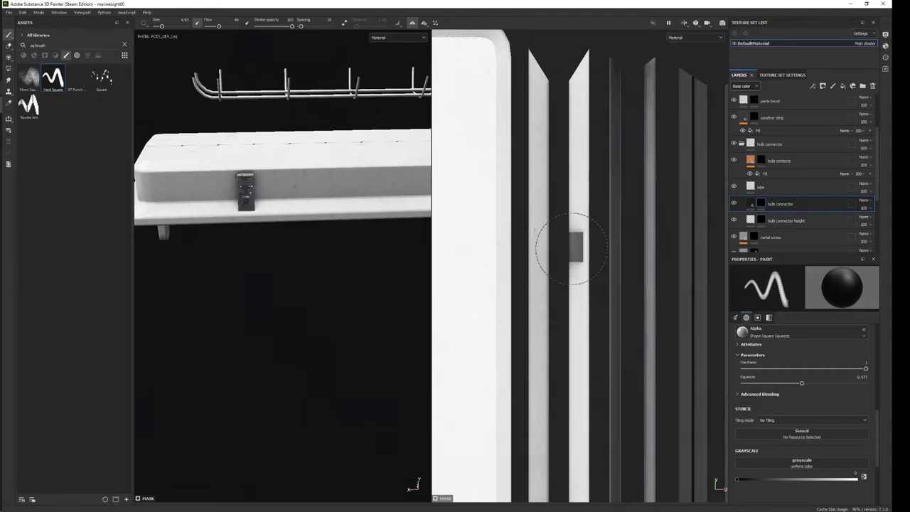
Stamp two square height blocks on the connector in the bulb connector height layer.
left_click(782, 220)
scroll(586, 293, "up", 2)
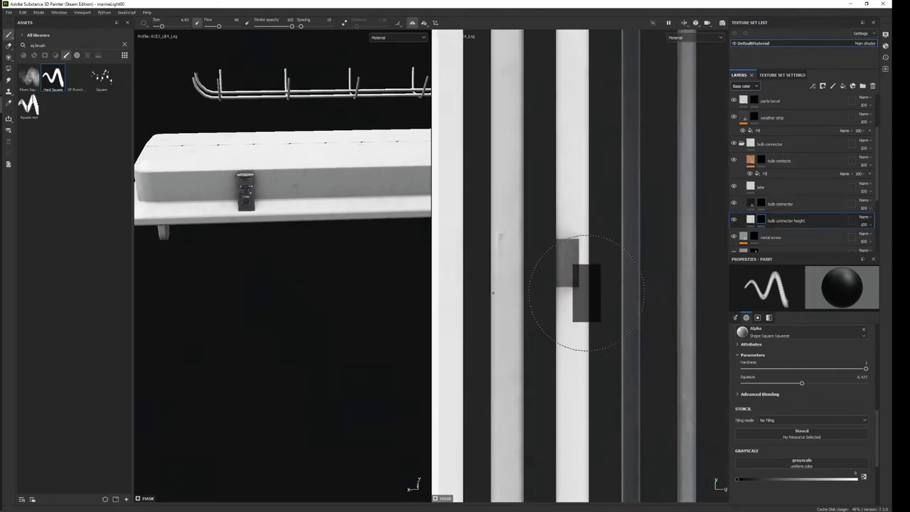
left_click(568, 262)
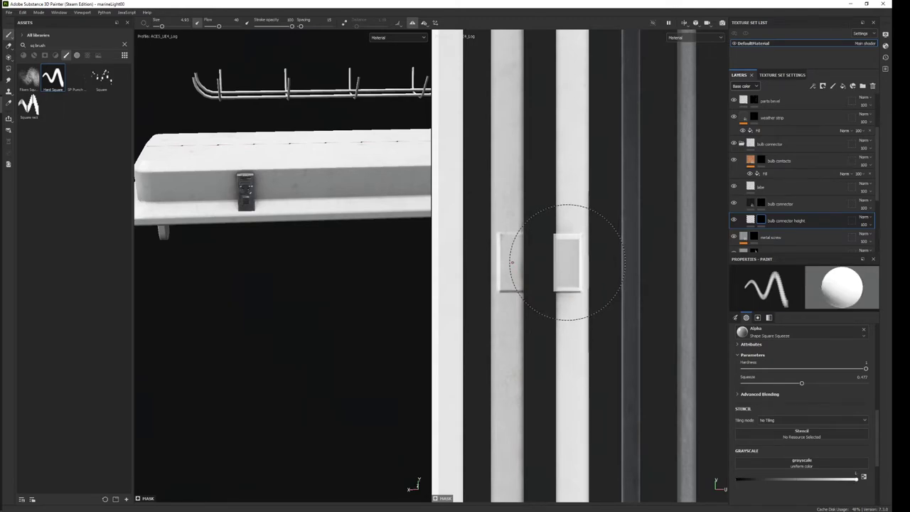
left_click_drag(223, 294, 194, 307, "alt")
left_click_drag(306, 284, 331, 306, "alt")
right_click_drag(569, 334, 563, 102, "alt")
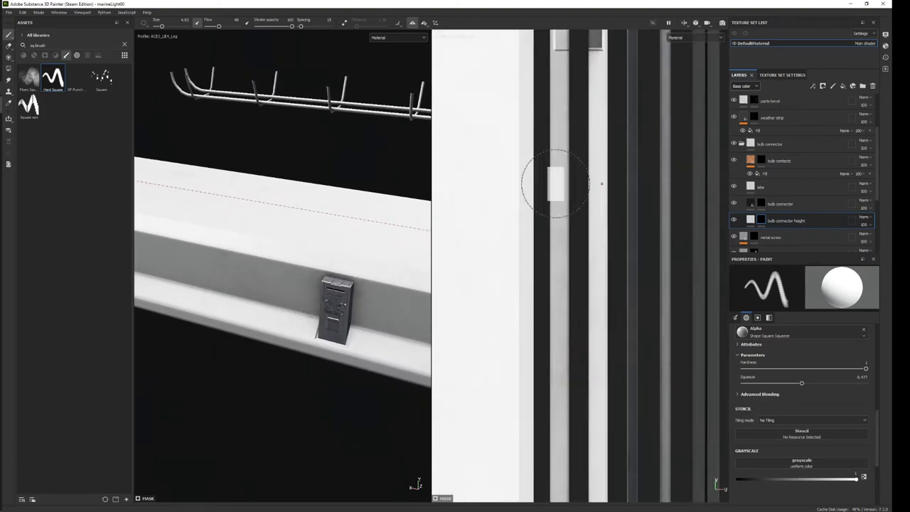
middle_click_drag(563, 102, 512, 244)
scroll(512, 245, "up", 2)
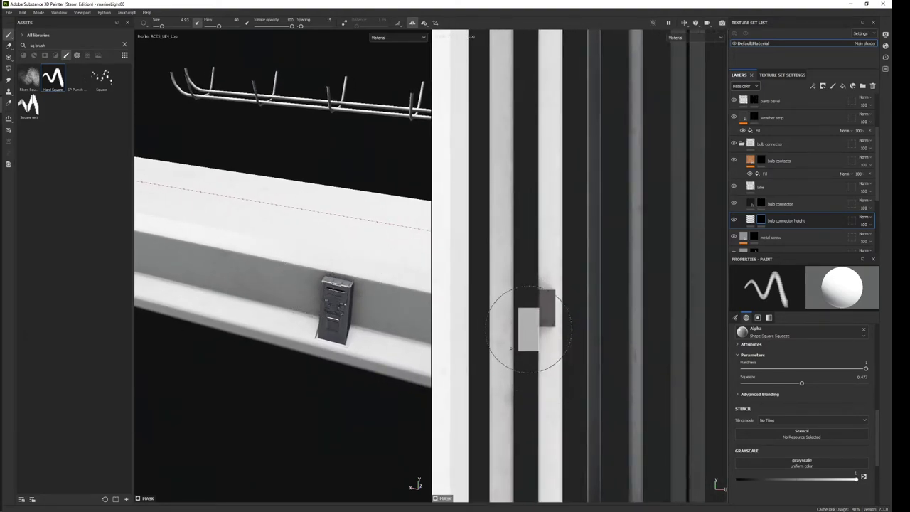
left_click(546, 308)
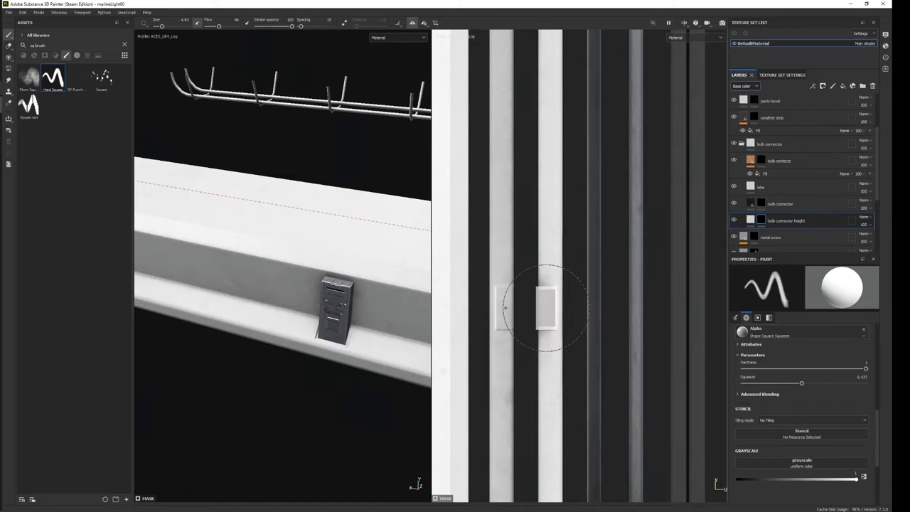
mouse_move(265, 308)
left_mouse_down("alt")
mouse_move(432, 367)
mouse_move(290, 341)
mouse_move(349, 323)
mouse_move(313, 104)
mouse_move(327, 264)
mouse_move(311, 354)
mouse_move(295, 356)
mouse_move(369, 327)
left_mouse_up("alt")
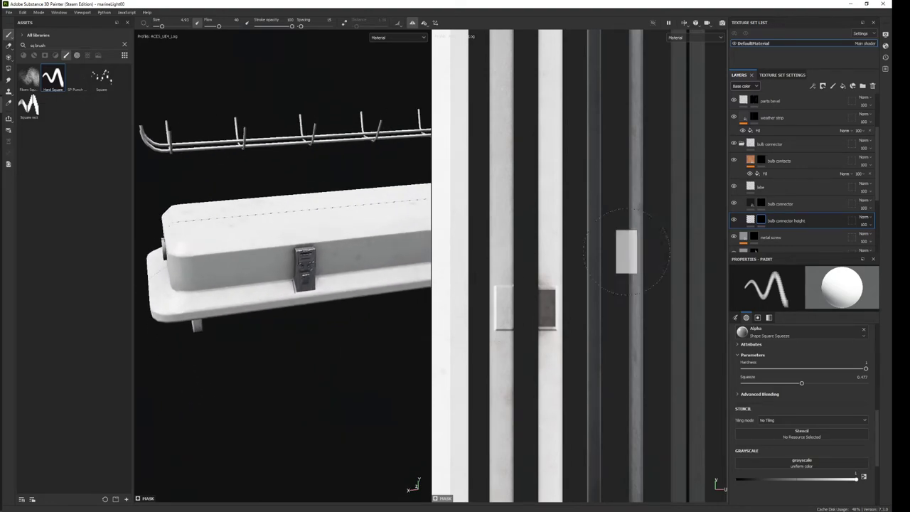
Paint out the stray white rectangles in the height mask.
left_click(761, 221)
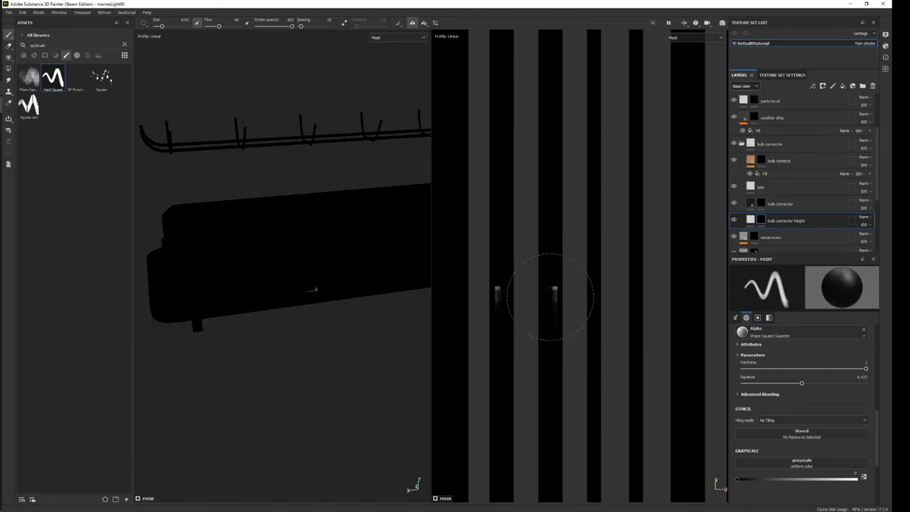
middle_click_drag(562, 142, 538, 318)
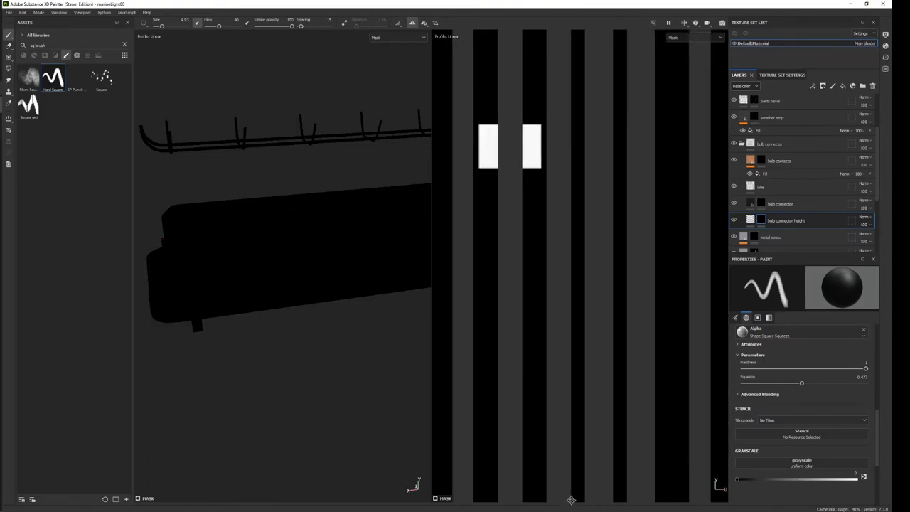
left_click_drag(538, 318, 523, 332)
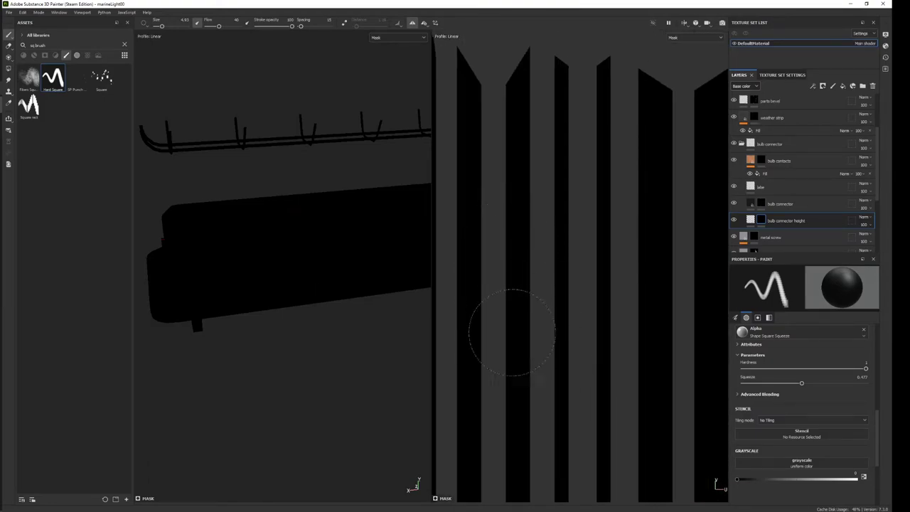
key("m")
mouse_move(396, 365)
left_mouse_down("alt")
mouse_move(371, 367)
mouse_move(228, 300)
left_mouse_up("alt")
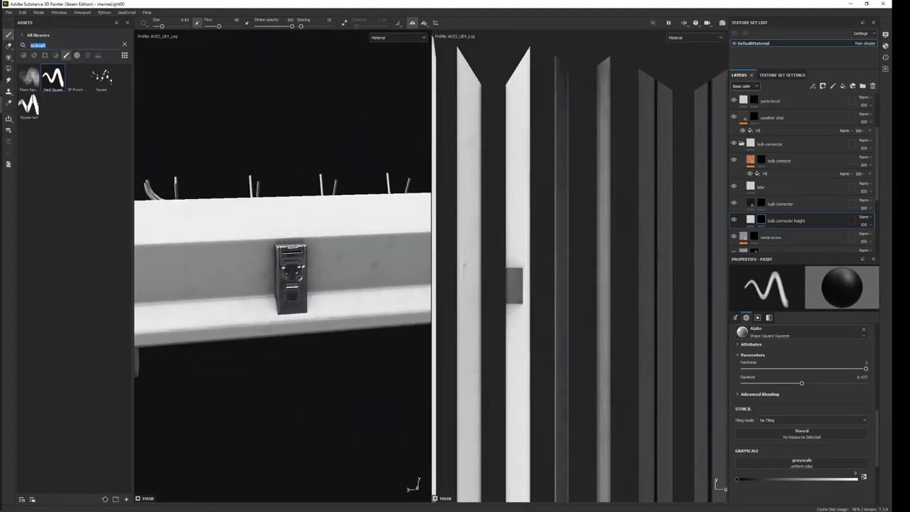
Stamp the JRO_Connector10_in alpha in white onto the strip at a smaller size.
type("connec")
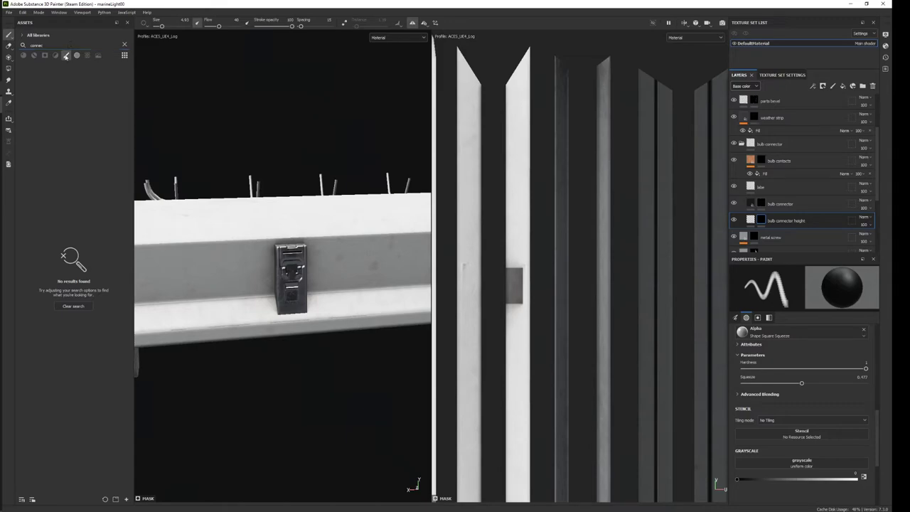
left_click(66, 55)
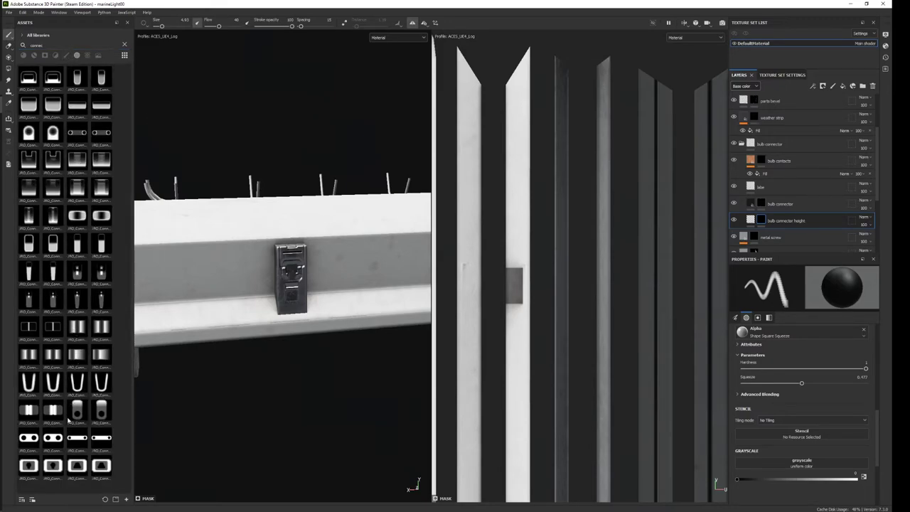
left_click(78, 188)
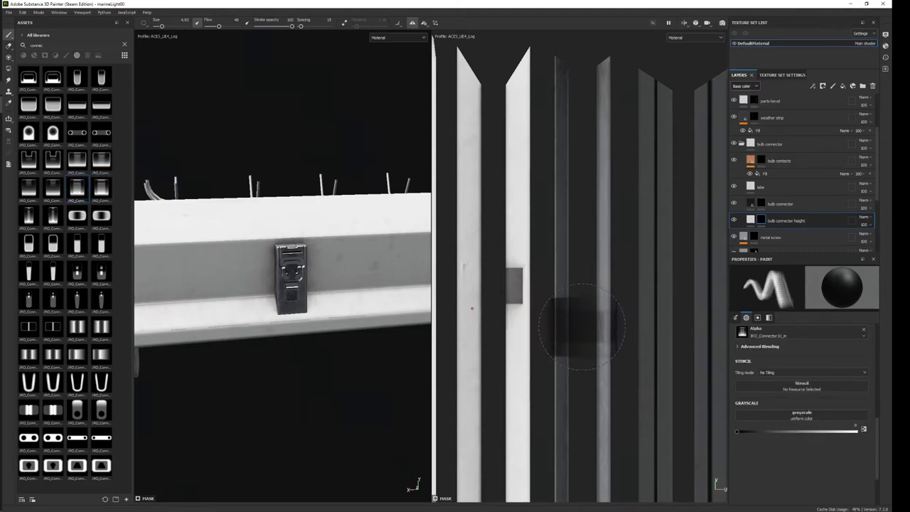
key("x")
right_click_drag(511, 286, 468, 286, "ctrl")
left_click(510, 286)
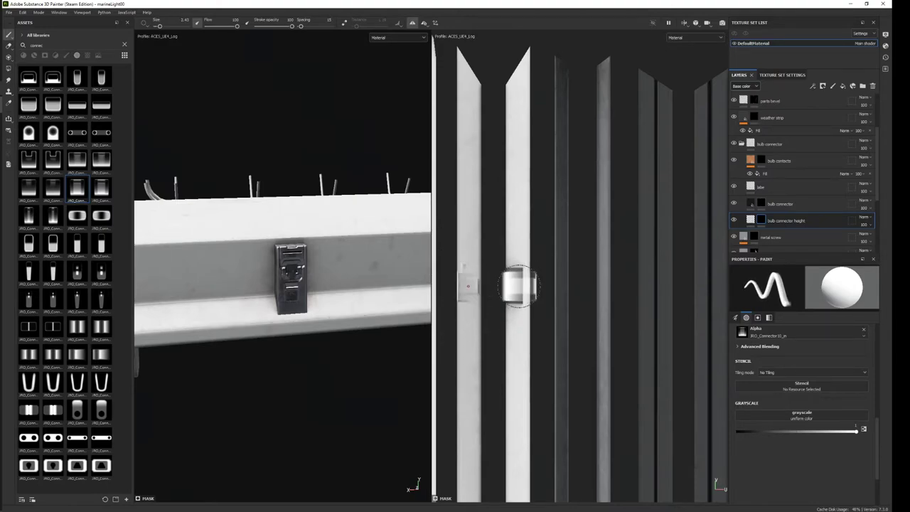
Stamp the connector rotated to 270 degrees, then undo the stamps.
mouse_move(309, 386)
left_mouse_down("alt")
mouse_move(338, 487)
mouse_move(309, 417)
mouse_move(313, 398)
left_mouse_up("alt")
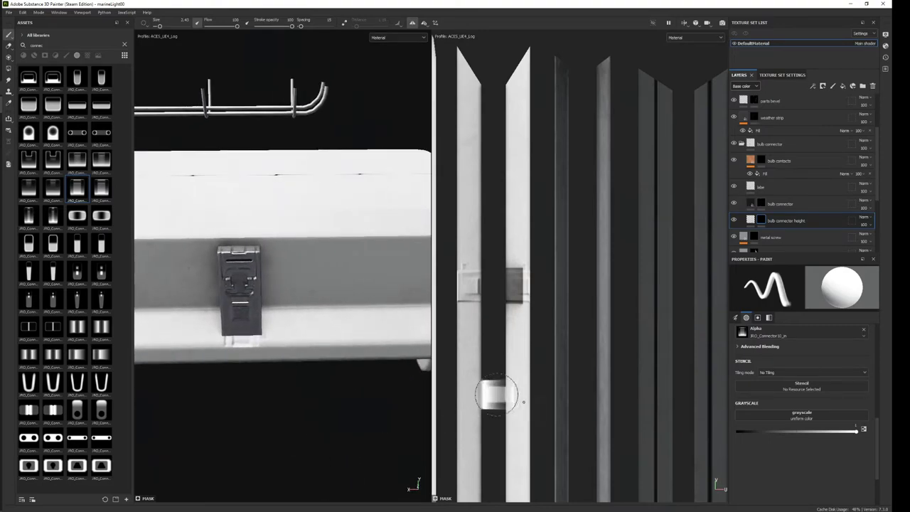
scroll(854, 385, "down", 5)
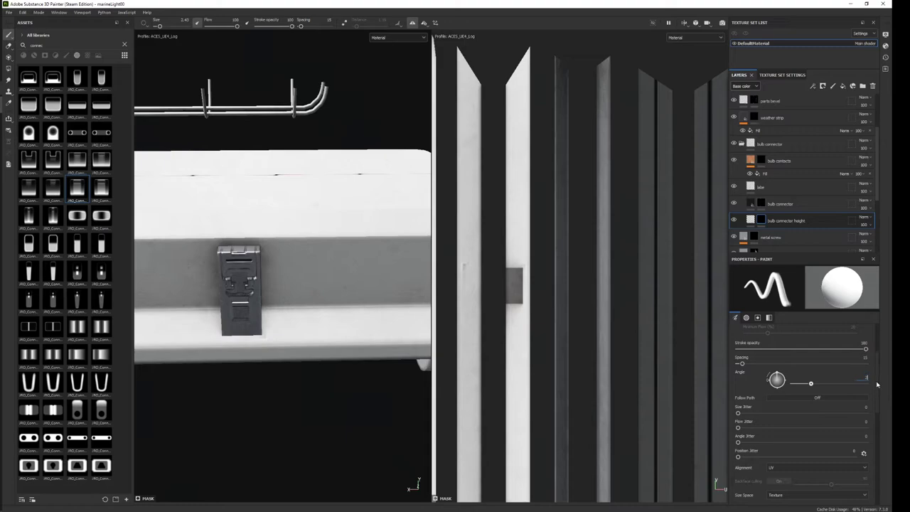
type("270")
key("Return")
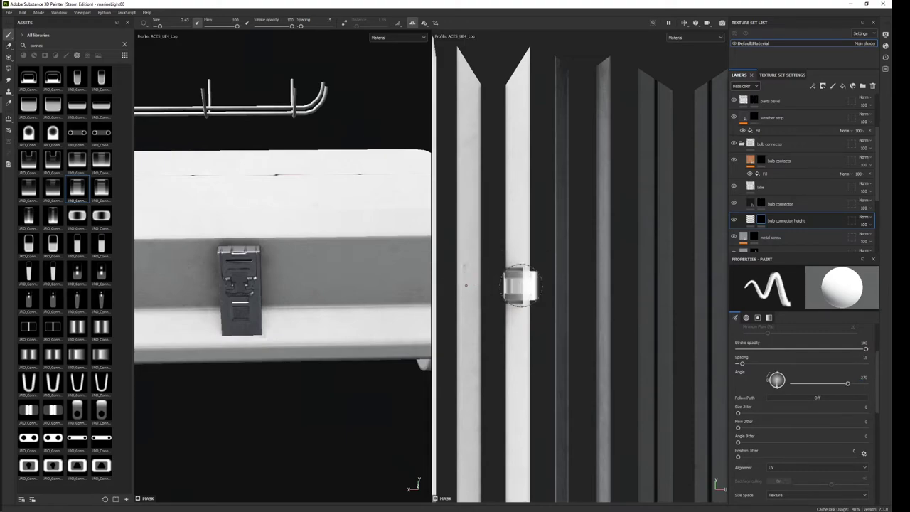
left_click(465, 285)
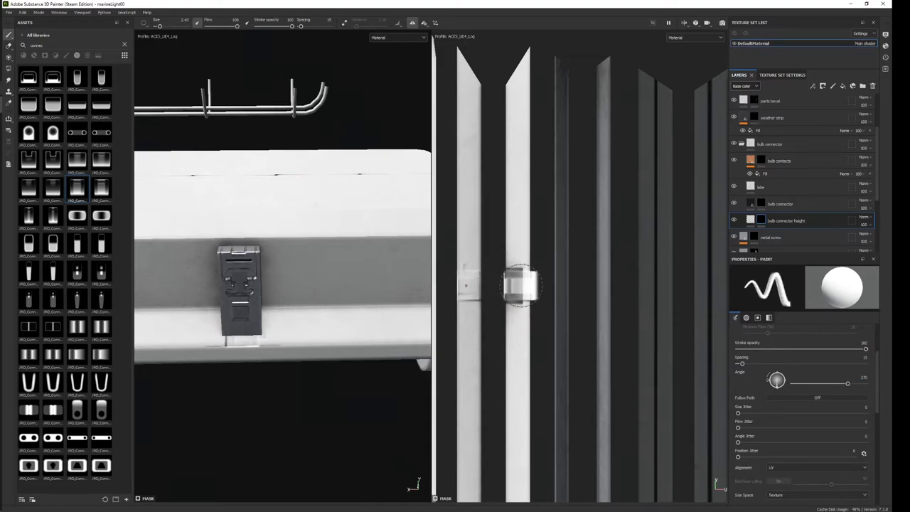
left_click(520, 285)
key("ctrl+z")
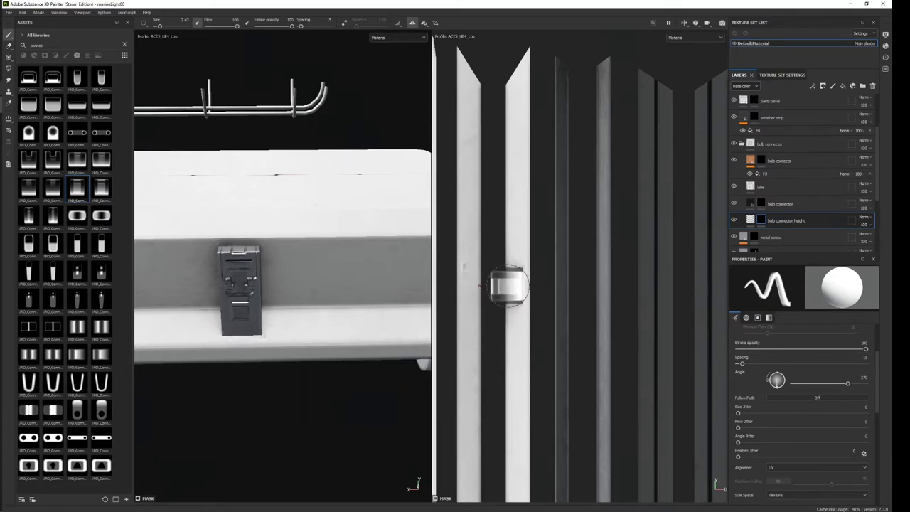
Reselect the bulb connector mask and stamp a white connector shape at size 3.24.
left_click(765, 220, "alt")
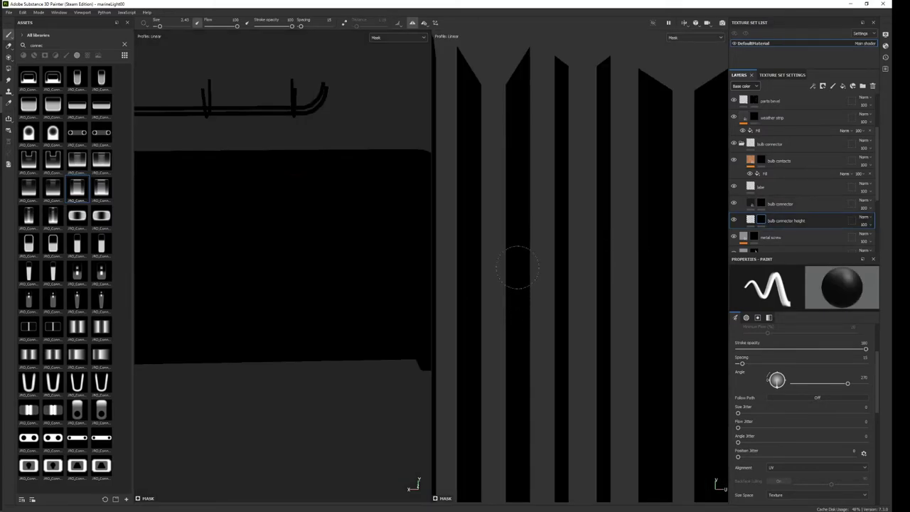
left_click(760, 221, "alt")
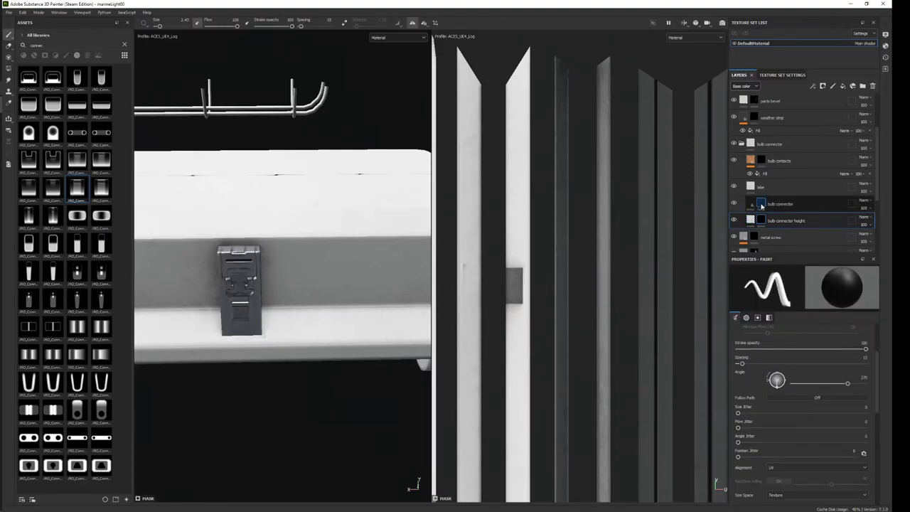
left_click(762, 204)
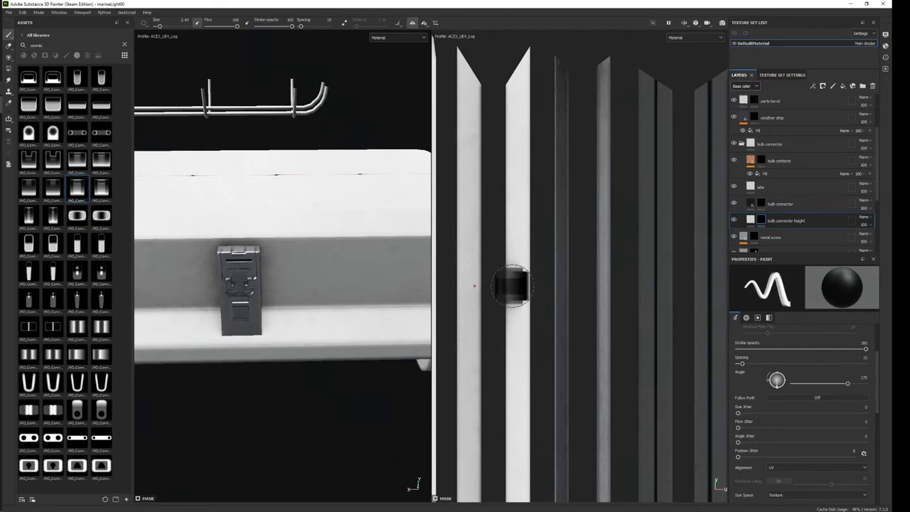
key("x")
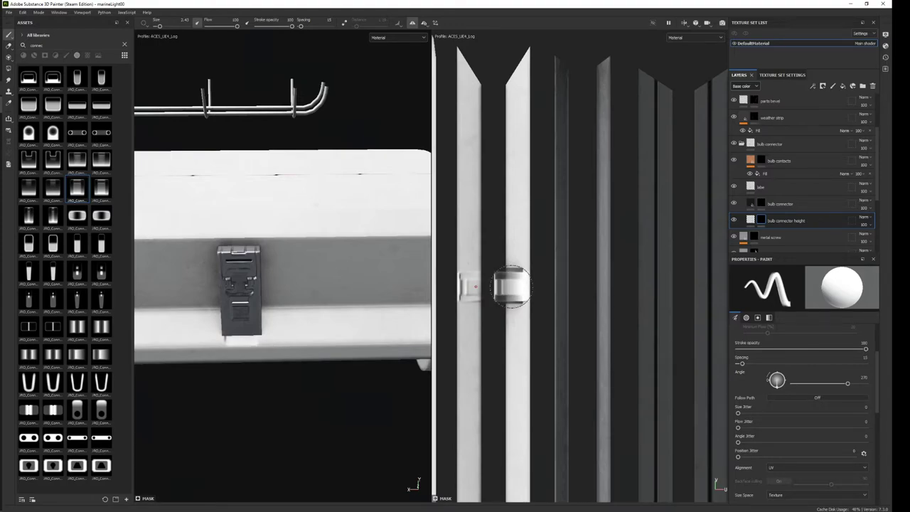
right_click_drag(511, 286, 526, 286, "ctrl")
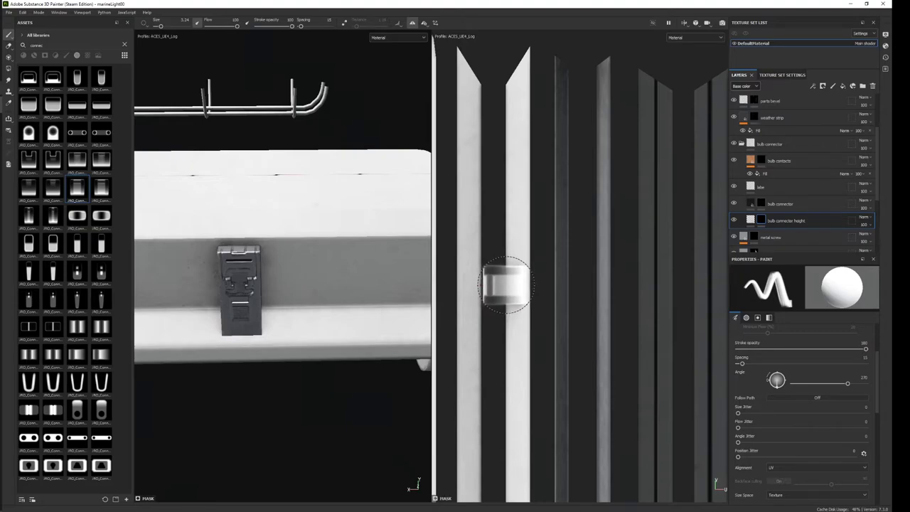
left_click(505, 285)
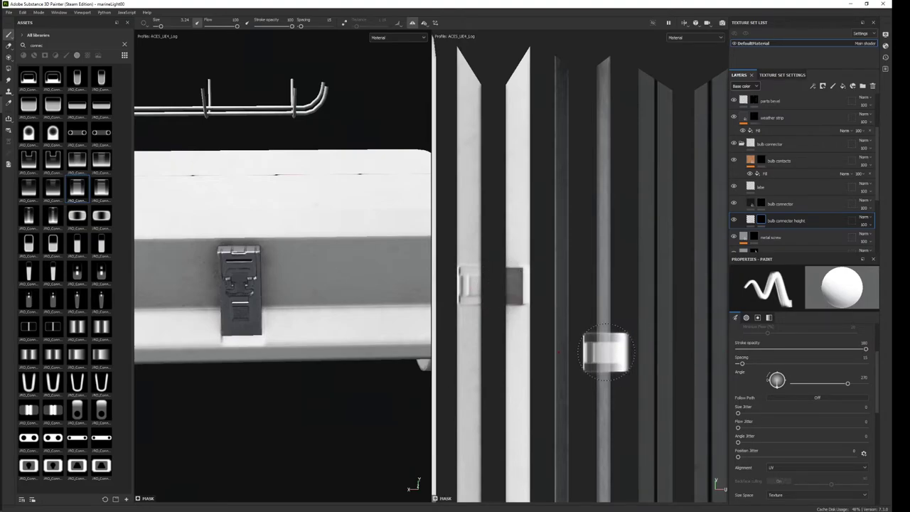
key("ctrl")
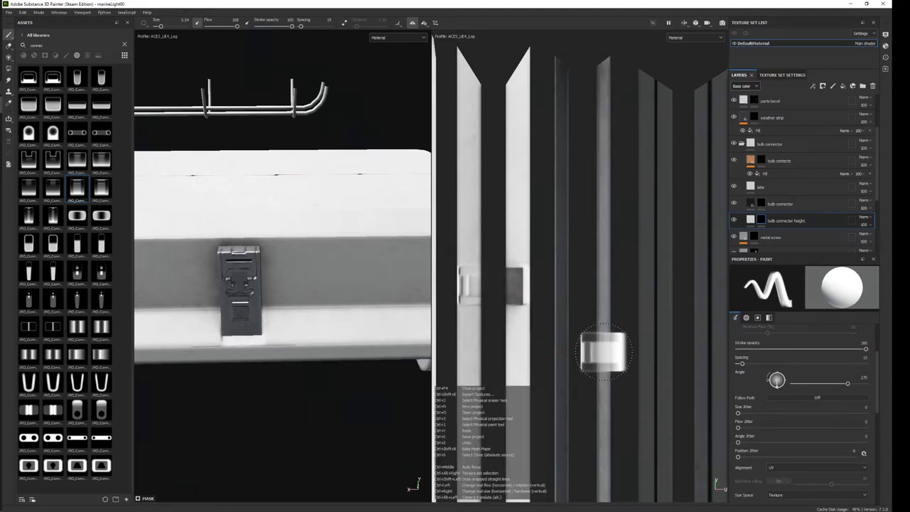
Restamp the connector shape at size 2.26 further along the strip.
mouse_move(192, 319)
left_mouse_down("alt")
mouse_move(303, 311)
mouse_move(182, 294)
mouse_move(374, 313)
mouse_move(361, 204)
mouse_move(337, 259)
mouse_move(280, 301)
mouse_move(331, 254)
left_mouse_up("alt")
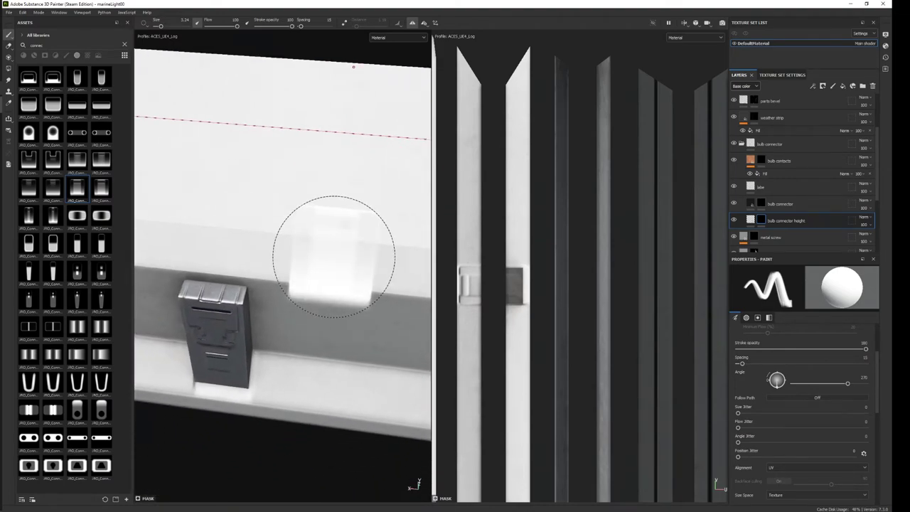
right_click_drag(518, 287, 497, 287, "ctrl")
left_click(519, 287)
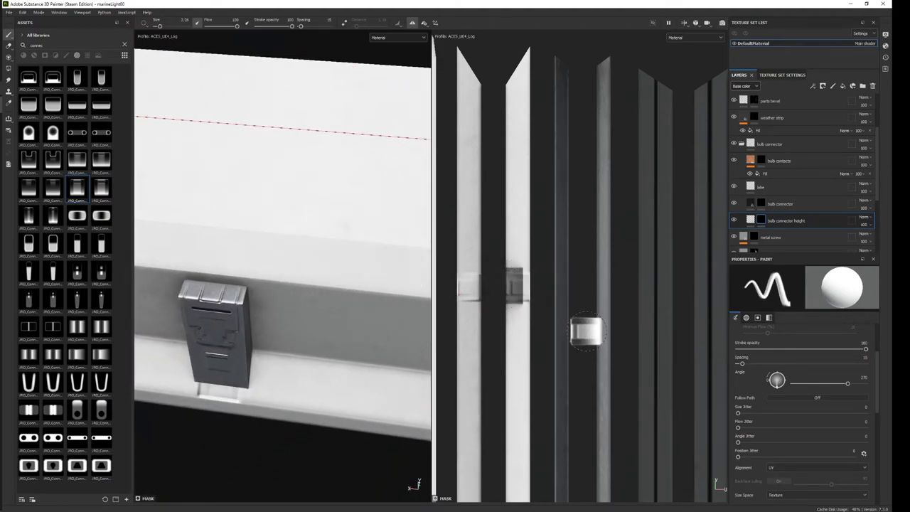
key("ctrl+z")
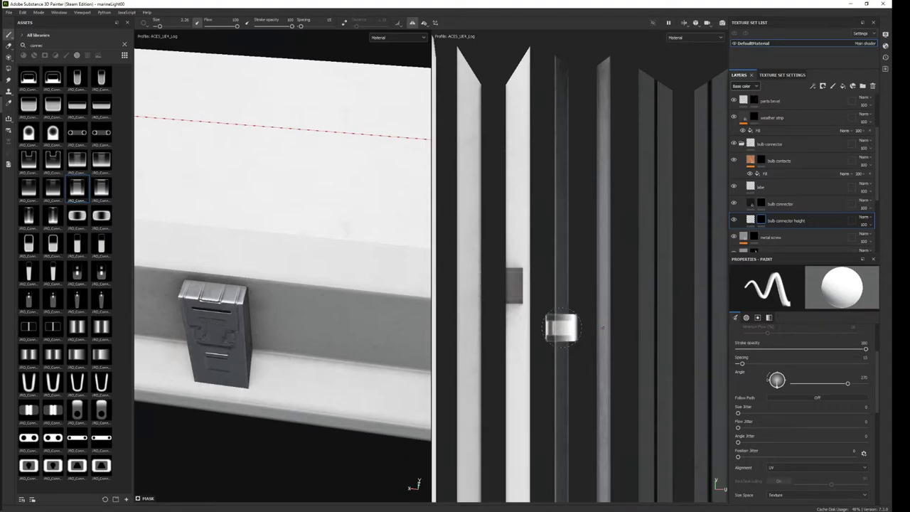
left_click(517, 288)
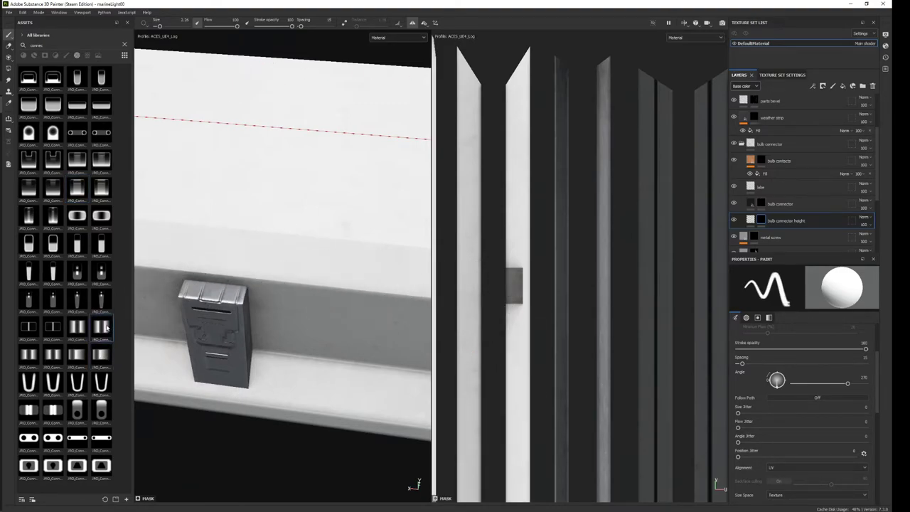
Switch to another connector alpha at 0° angle and size 2.69, test-stamp it, then undo.
left_click(106, 327)
type("0")
key("Return")
right_click_drag(515, 287, 471, 287, "ctrl")
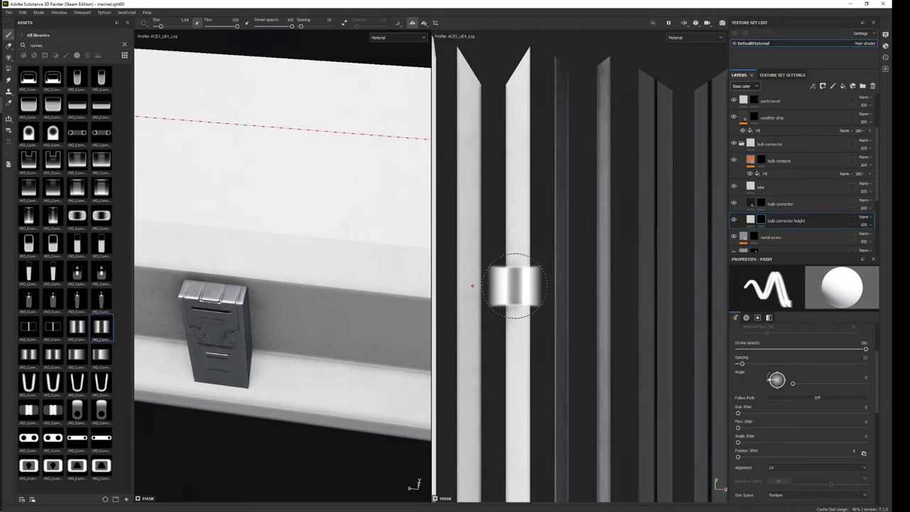
left_click(471, 285)
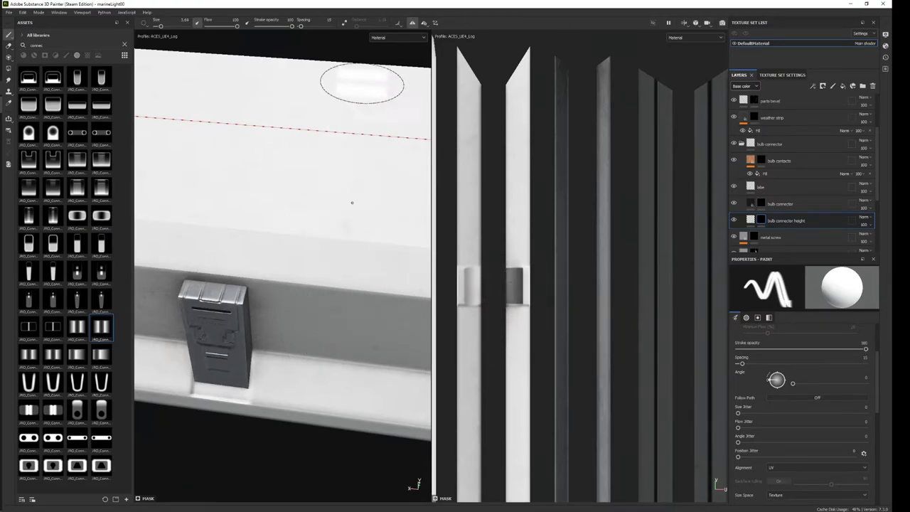
key("ctrl+z")
Pull back and orbit to a side-on view of the whole fixture and cage.
mouse_move(361, 366)
left_mouse_down("alt")
mouse_move(283, 165)
mouse_move(367, 377)
mouse_move(291, 396)
mouse_move(331, 362)
mouse_move(310, 310)
left_mouse_up("alt")
right_click_drag(310, 309, 329, 303, "alt")
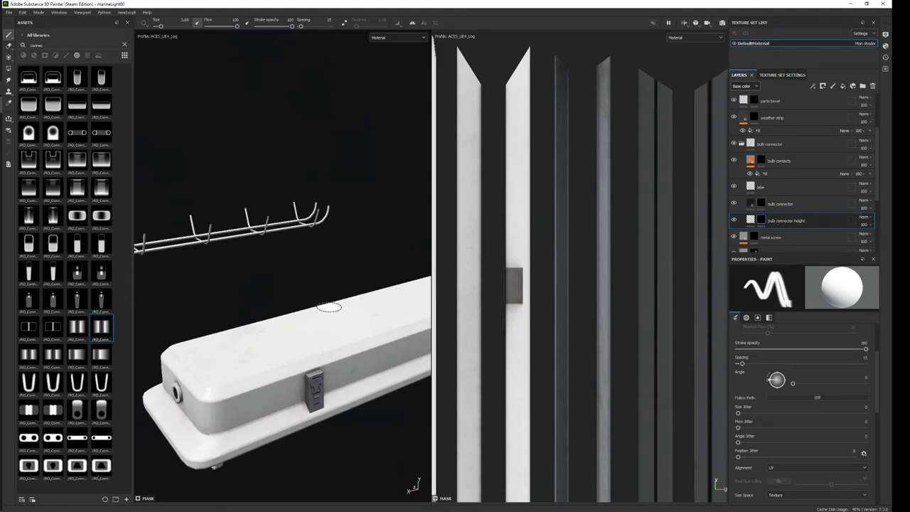
mouse_move(328, 307)
left_mouse_down("alt")
mouse_move(303, 291)
mouse_move(305, 333)
mouse_move(296, 310)
mouse_move(351, 301)
mouse_move(291, 246)
mouse_move(286, 214)
mouse_move(408, 287)
mouse_move(262, 108)
mouse_move(297, 339)
mouse_move(298, 220)
mouse_move(312, 281)
mouse_move(297, 278)
mouse_move(362, 424)
mouse_move(308, 440)
left_mouse_up("alt")
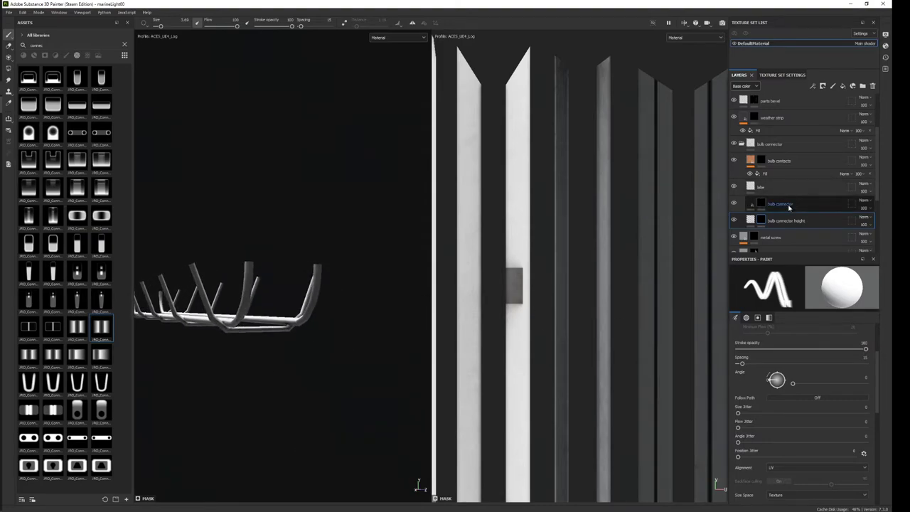
Polygon-fill the entire wire cage into the plastic casing ext copy 1 mask.
scroll(785, 208, "down", 5)
left_click(754, 189, "alt")
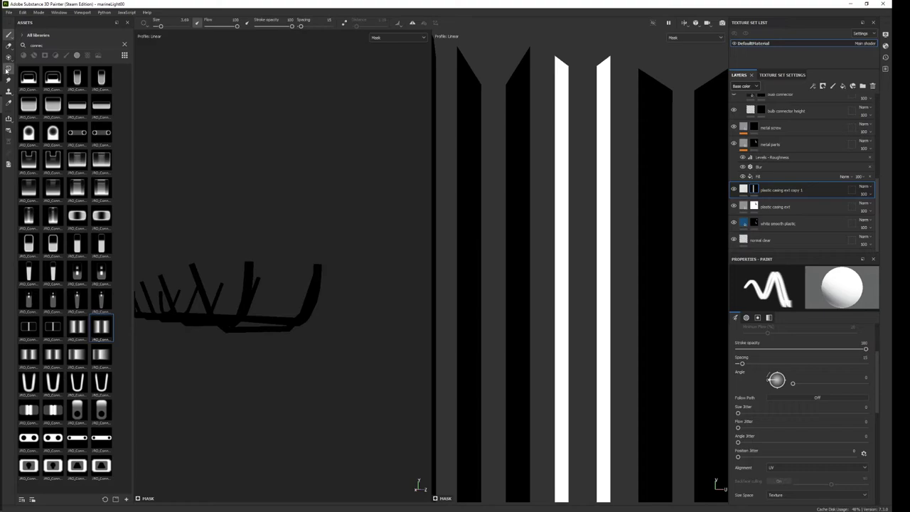
left_click(8, 68)
scroll(371, 319, "down", 2)
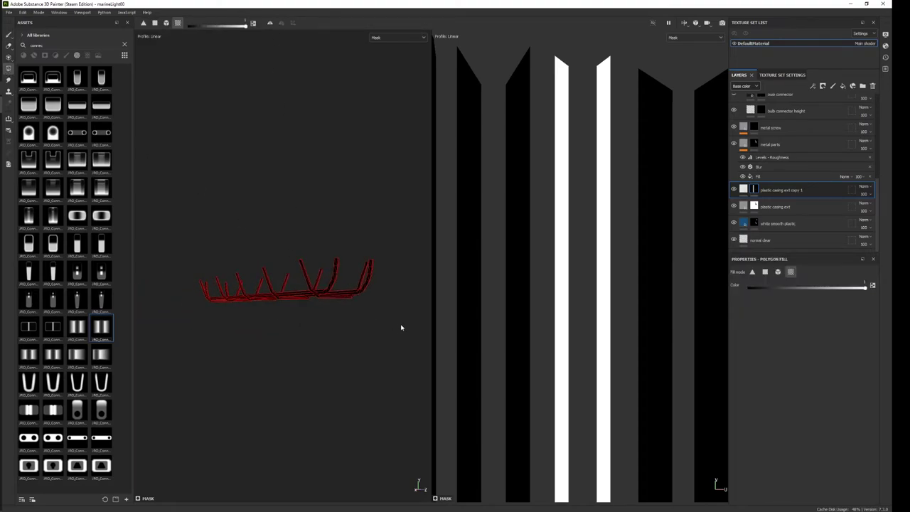
left_click_drag(400, 326, 146, 217)
Return to material display and painting mode, then orbit the 3D-only view along the cage.
key("m")
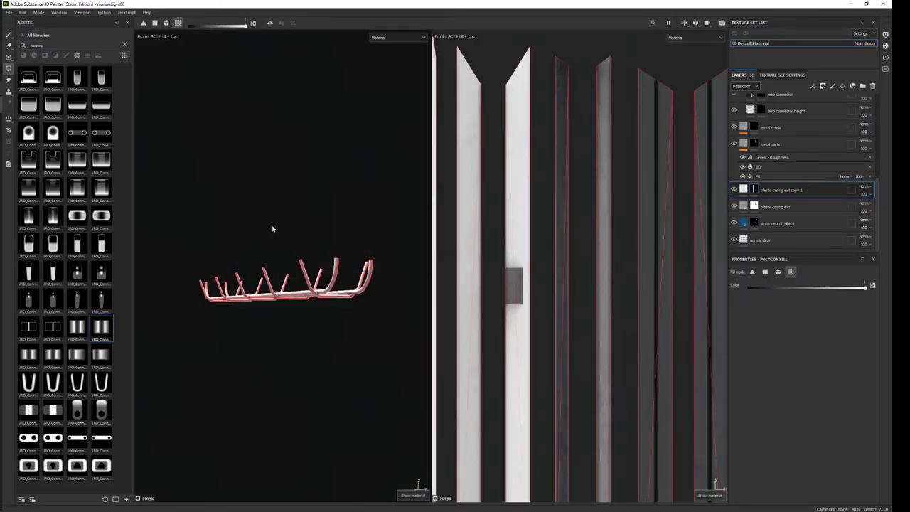
mouse_move(272, 227)
left_mouse_down("alt")
mouse_move(383, 298)
mouse_move(315, 310)
mouse_move(297, 290)
left_mouse_up("alt")
key("1")
left_click_drag(334, 255, 342, 250, "alt")
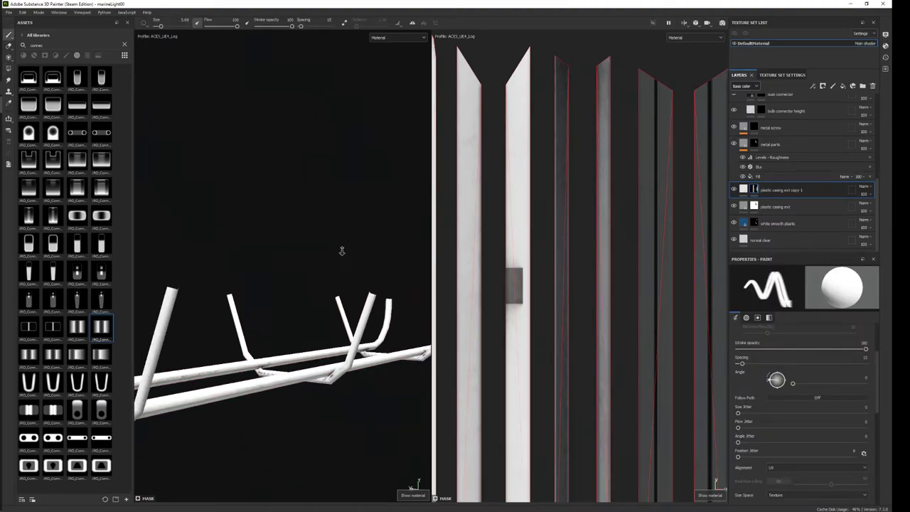
key("F2")
left_click_drag(497, 227, 548, 213, "alt")
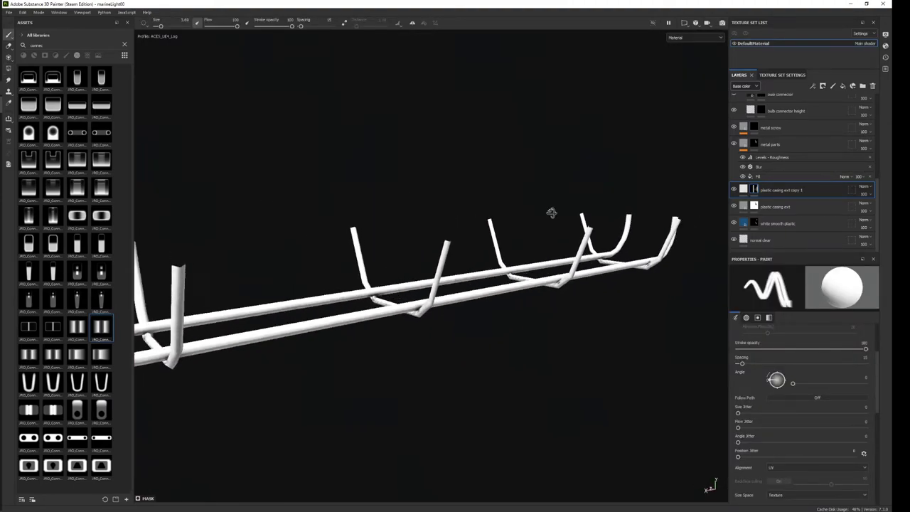
scroll(836, 171, "up", 3)
Expand the Dust folder, enable cage dust, and display its mask on the cage.
scroll(836, 170, "up", 2)
left_click(742, 155)
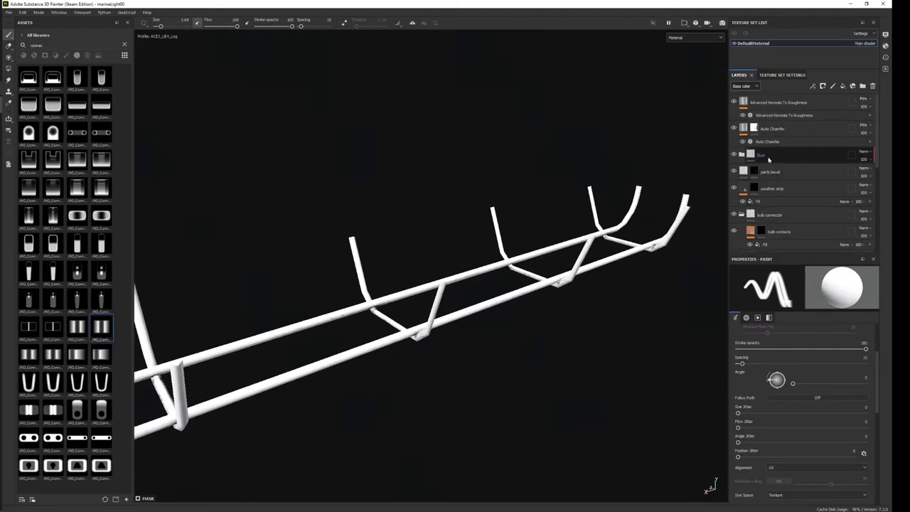
left_click(735, 172)
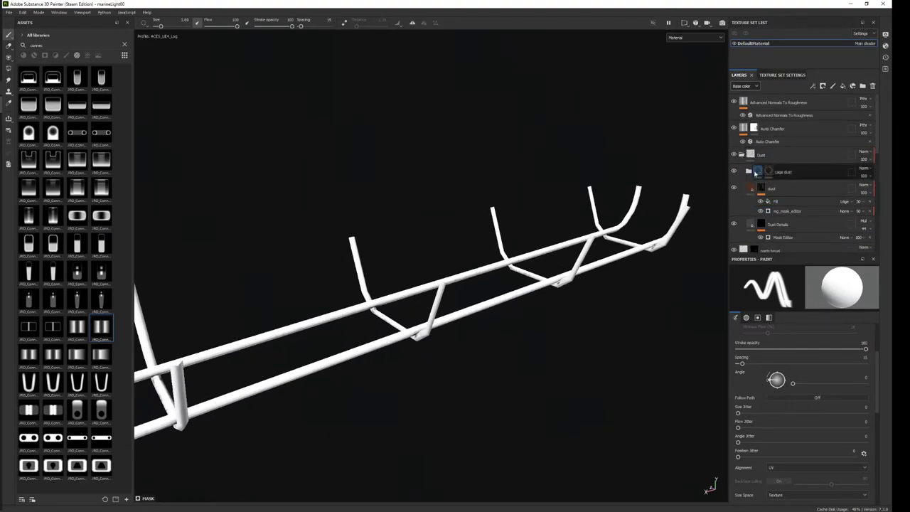
left_click(748, 171)
left_click(783, 216)
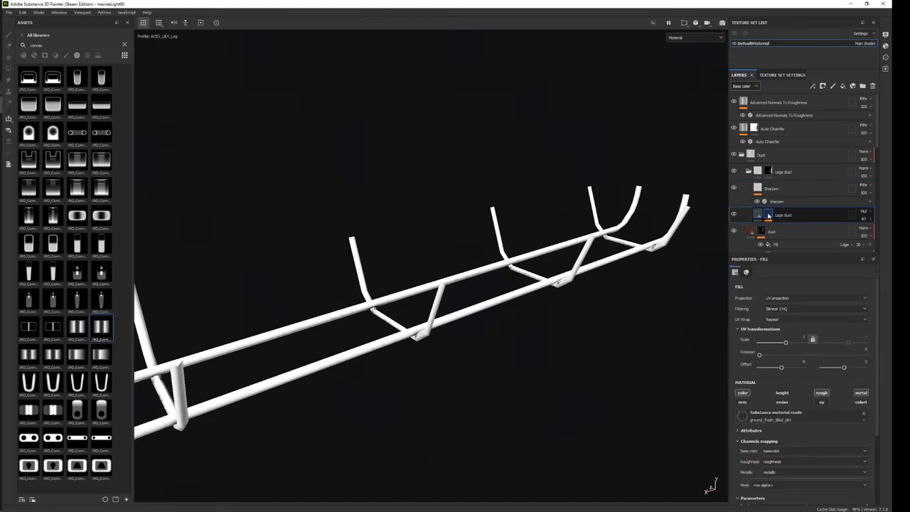
left_click(768, 215, "alt")
left_click_drag(683, 213, 569, 173, "alt")
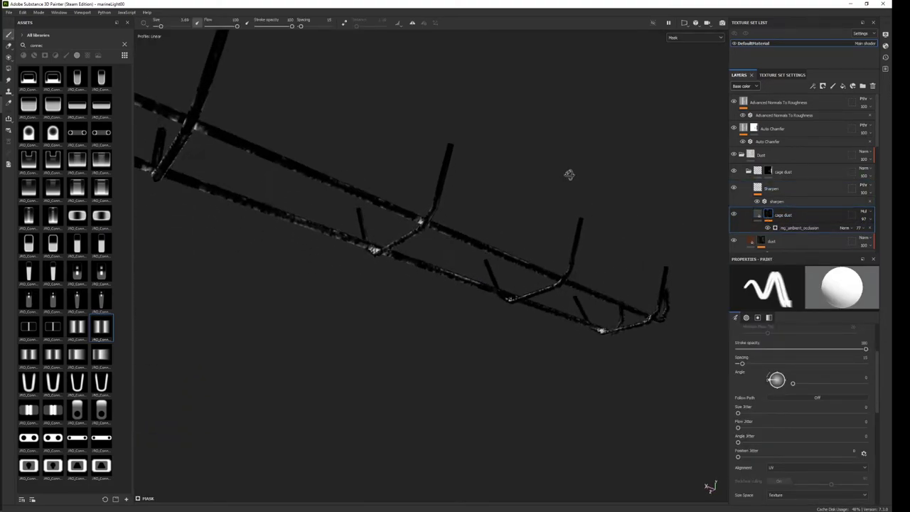
Lower the mg_ambient_occlusion generator's Balance to 0.92 and return to the material view.
left_click(804, 226)
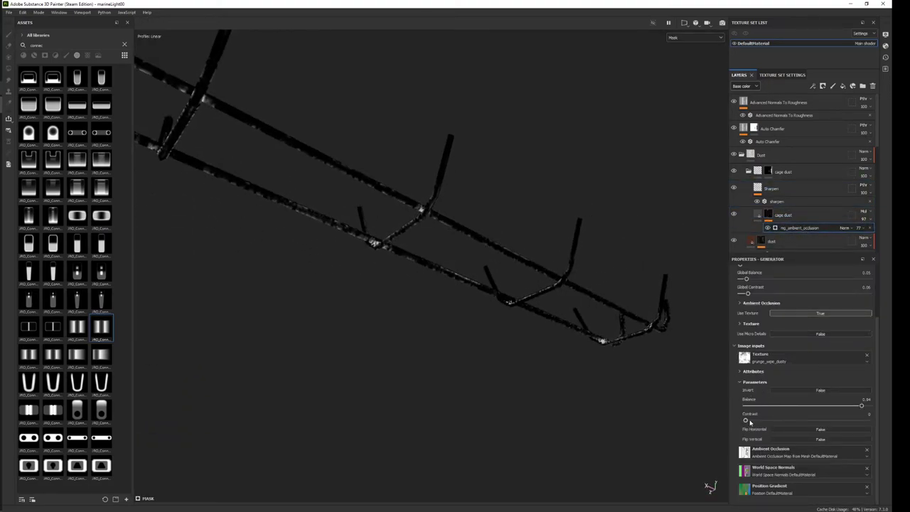
left_click_drag(859, 408, 858, 406)
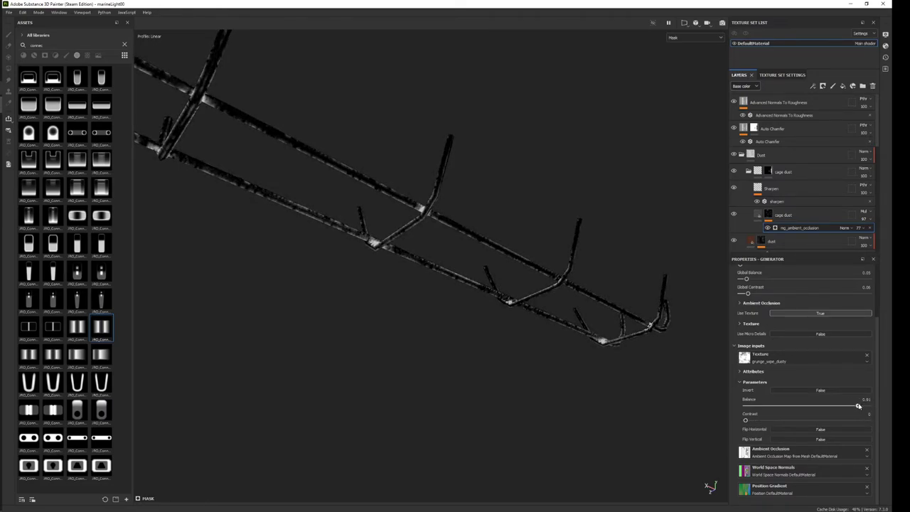
mouse_move(531, 342)
left_mouse_down("alt")
mouse_move(533, 239)
mouse_move(493, 128)
mouse_move(526, 186)
mouse_move(556, 299)
mouse_move(489, 246)
mouse_move(516, 219)
mouse_move(484, 228)
mouse_move(504, 266)
left_mouse_up("alt")
key("m")
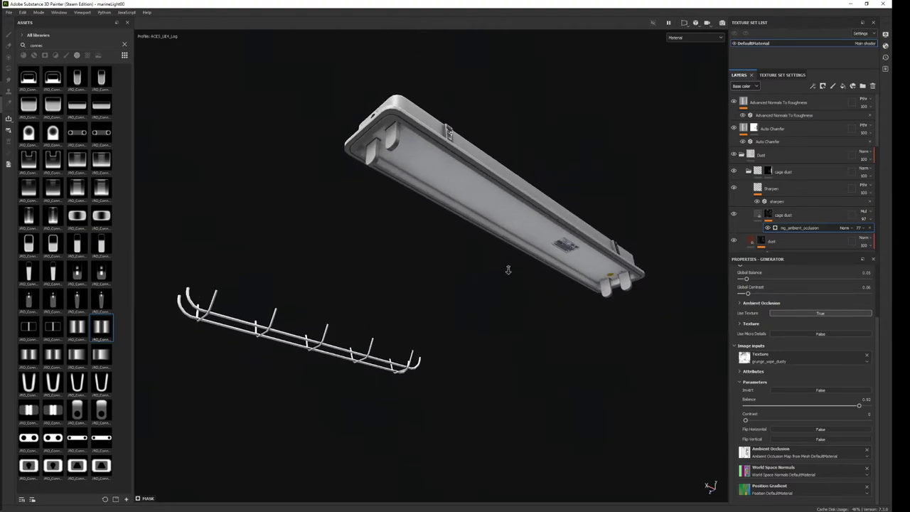
Select the plastic casing ext copy 1 mask in the layer stack.
scroll(792, 177, "down", 5)
left_click(793, 177)
scroll(764, 206, "down", 3)
left_click(762, 207)
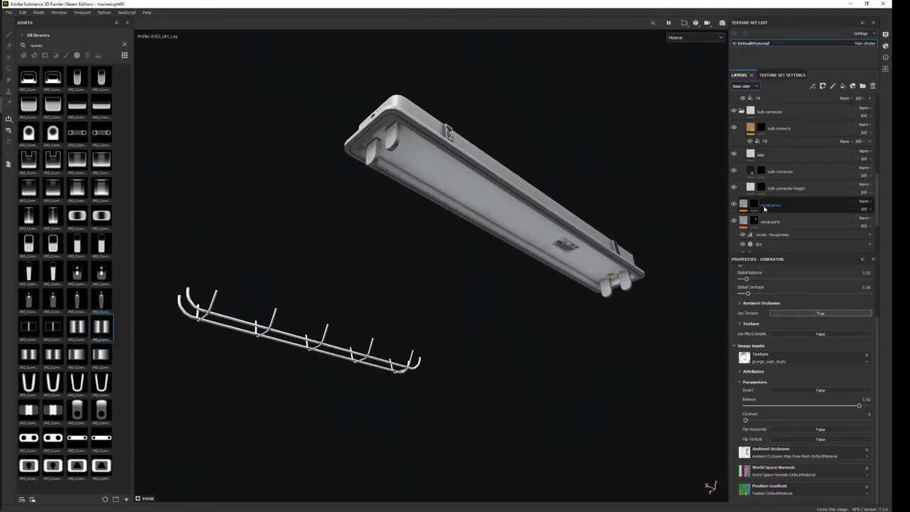
scroll(764, 208, "down", 4)
left_click(753, 190, "alt")
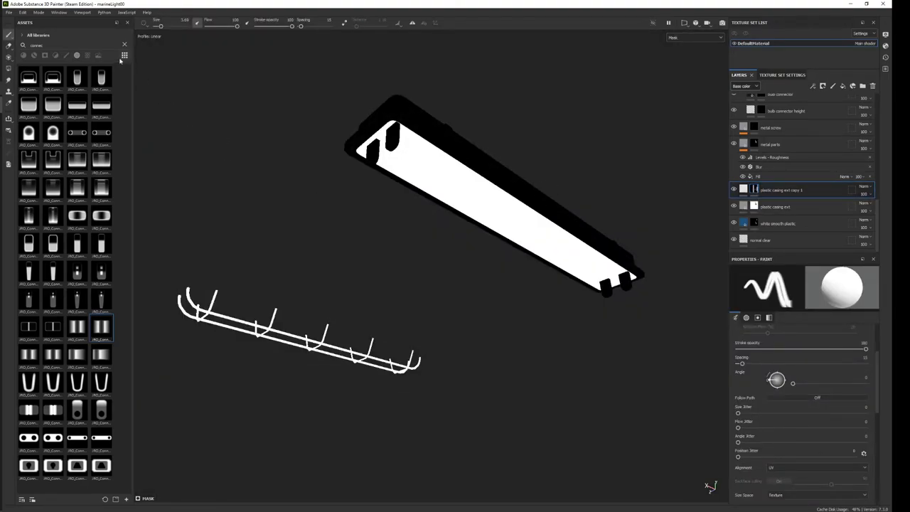
Polygon-fill the wire cage rail into the mask and orbit to check it in paint mode.
left_click(8, 68)
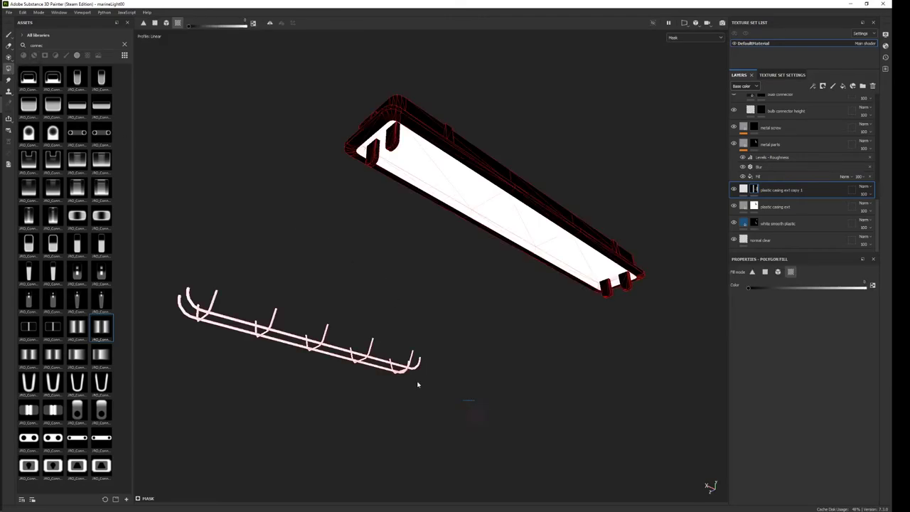
left_click_drag(474, 398, 159, 244)
left_click(753, 206)
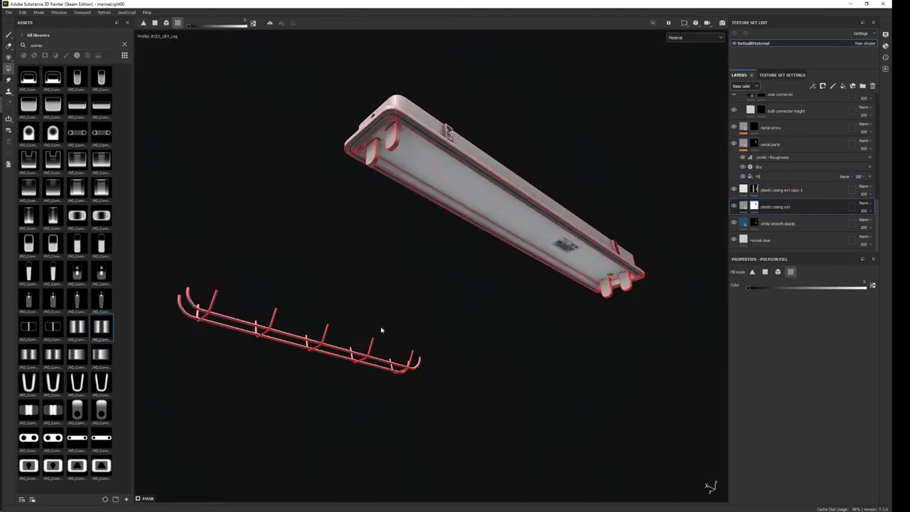
scroll(392, 330, "up", 2)
key("1")
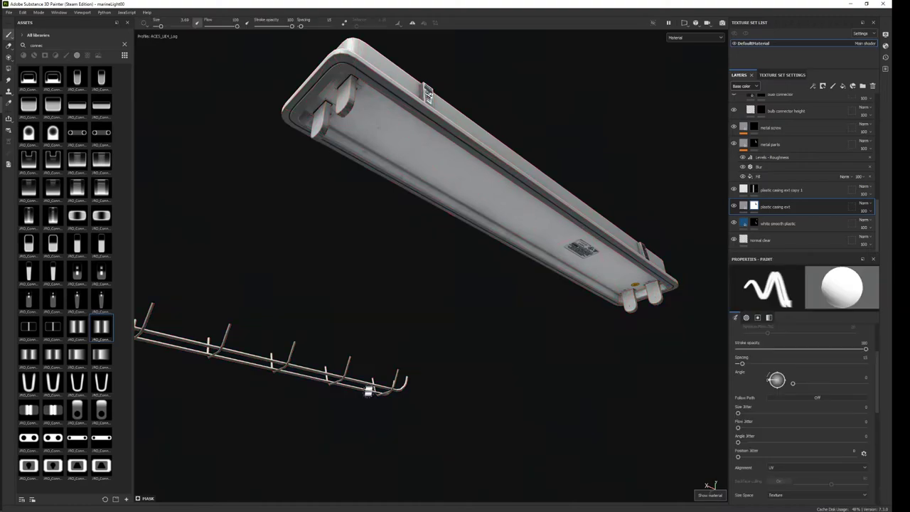
scroll(370, 386, "up", 4)
mouse_move(384, 384)
left_mouse_down("alt")
mouse_move(408, 403)
mouse_move(428, 398)
mouse_move(495, 282)
mouse_move(399, 235)
mouse_move(400, 244)
mouse_move(474, 258)
mouse_move(424, 250)
mouse_move(423, 199)
mouse_move(482, 289)
mouse_move(372, 298)
mouse_move(467, 305)
mouse_move(371, 379)
mouse_move(500, 349)
mouse_move(516, 315)
mouse_move(445, 291)
mouse_move(633, 400)
mouse_move(534, 346)
mouse_move(530, 367)
mouse_move(457, 381)
mouse_move(555, 273)
left_mouse_up("alt")
scroll(457, 381, "down", 5)
scroll(555, 273, "up", 3)
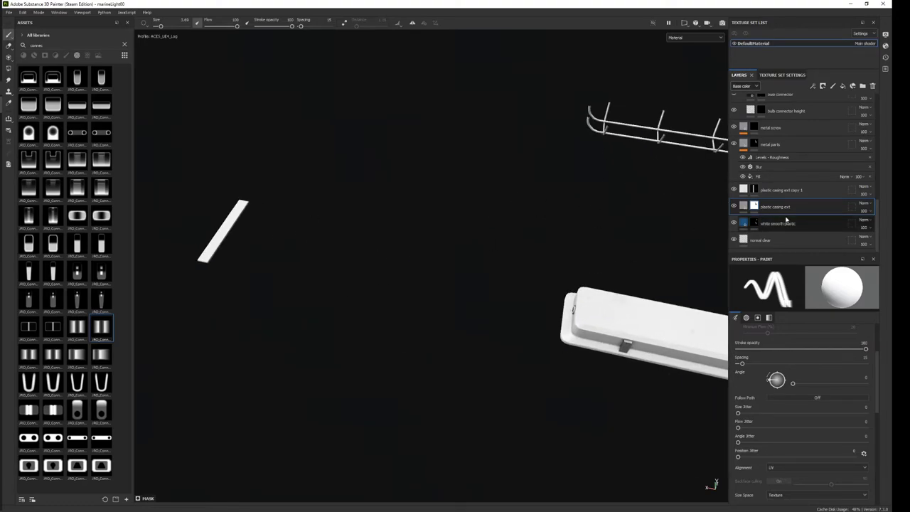
Polygon-fill the small flat strip into the metal parts mask and frame it face-on.
scroll(785, 221, "up", 2)
left_click(771, 187)
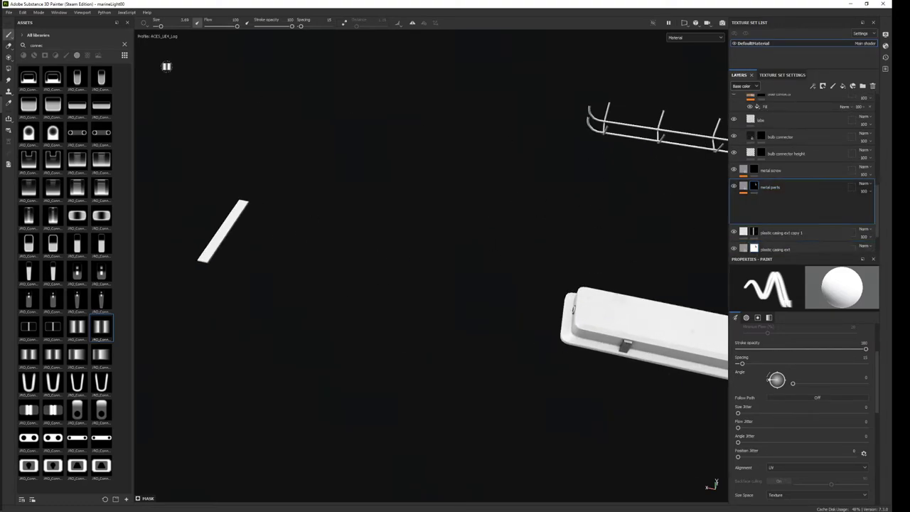
left_click(8, 68)
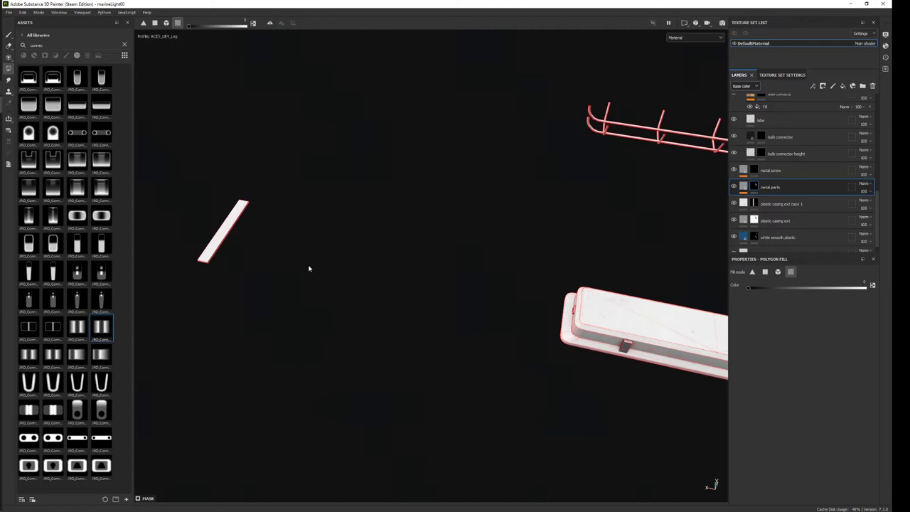
left_click_drag(312, 301, 157, 159)
key("f")
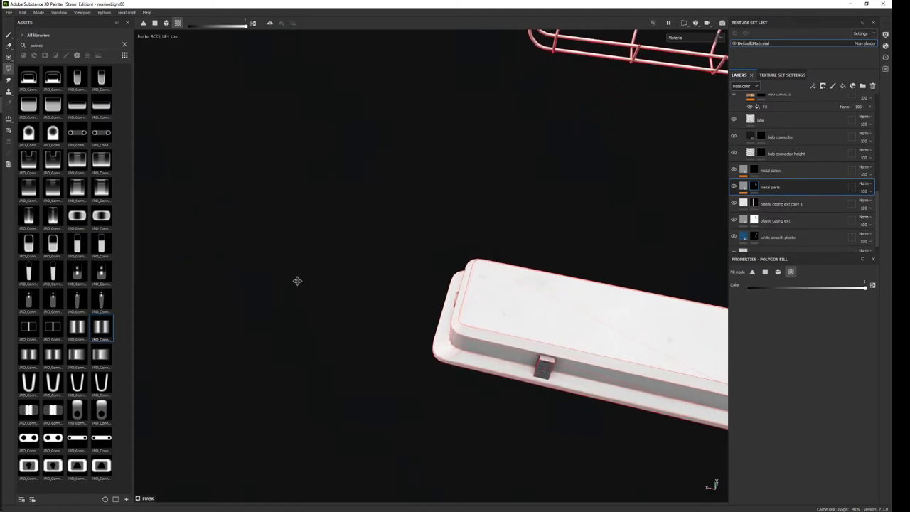
mouse_move(533, 286)
left_mouse_down("alt")
mouse_move(538, 306)
mouse_move(479, 359)
mouse_move(467, 362)
mouse_move(539, 305)
mouse_move(296, 345)
mouse_move(561, 250)
mouse_move(576, 270)
mouse_move(447, 275)
mouse_move(443, 262)
left_mouse_up("alt")
scroll(764, 229, "down", 1)
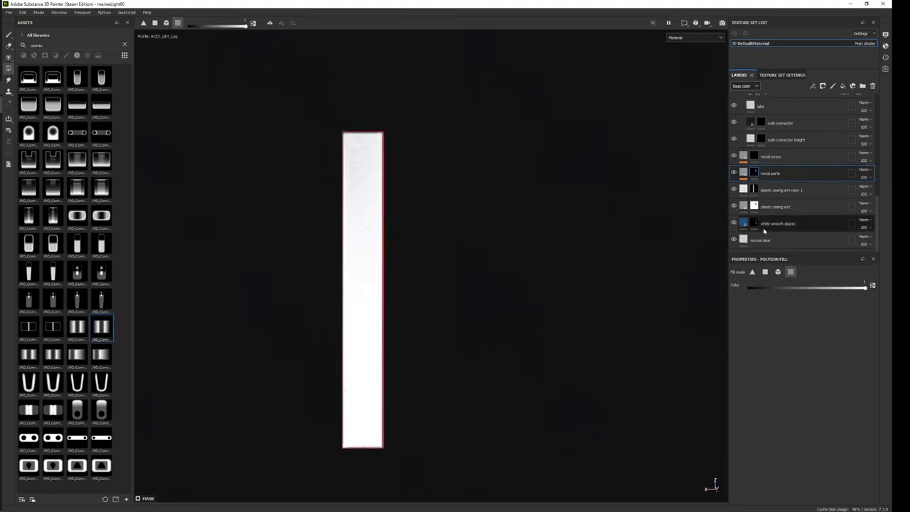
scroll(764, 226, "up", 2)
scroll(768, 206, "up", 2)
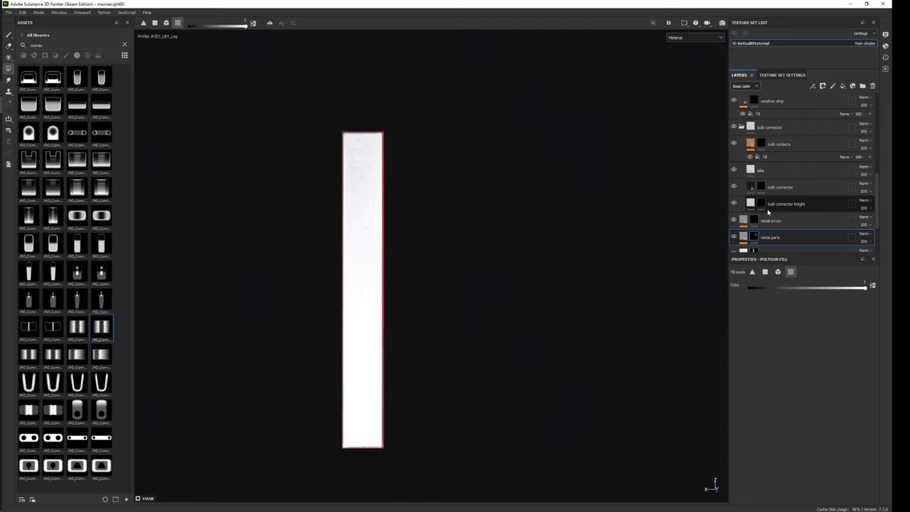
scroll(772, 178, "up", 3)
On the parts bevel layer, search for the 'holescrew1' alpha and halve the brush size.
left_click(775, 126)
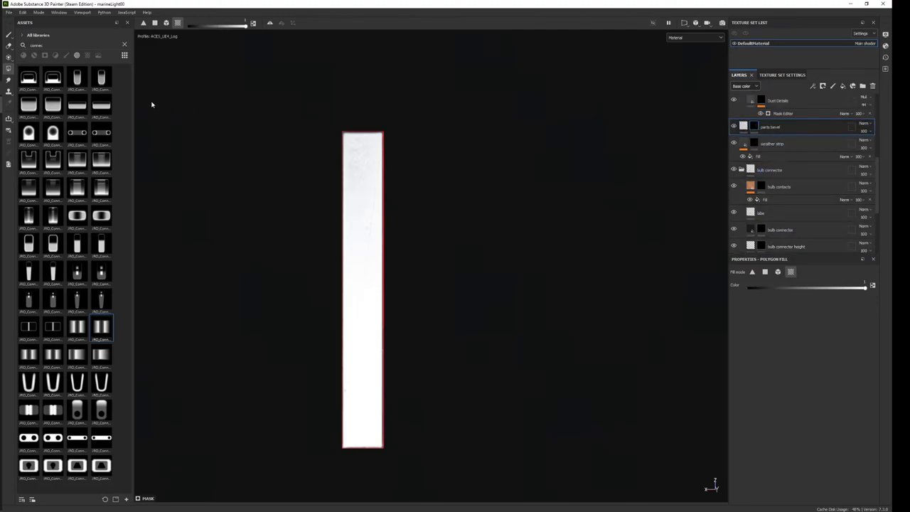
type("hole")
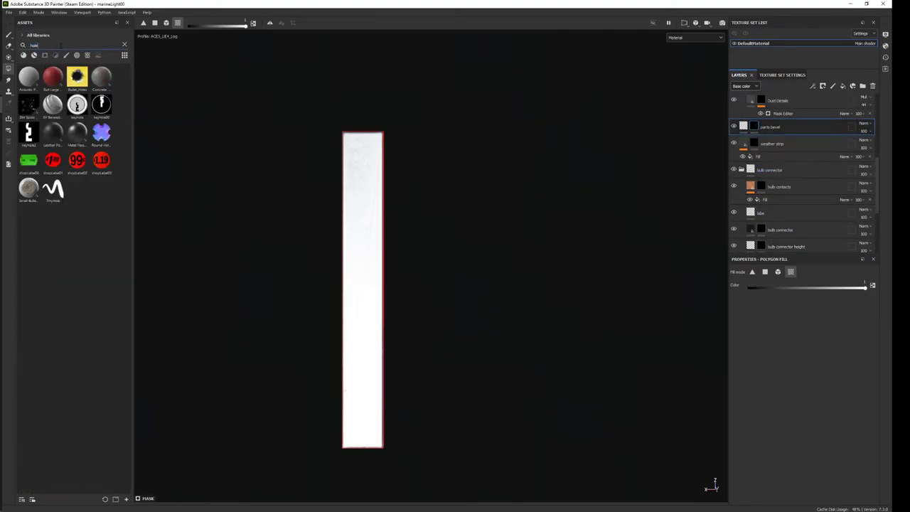
type("screw")
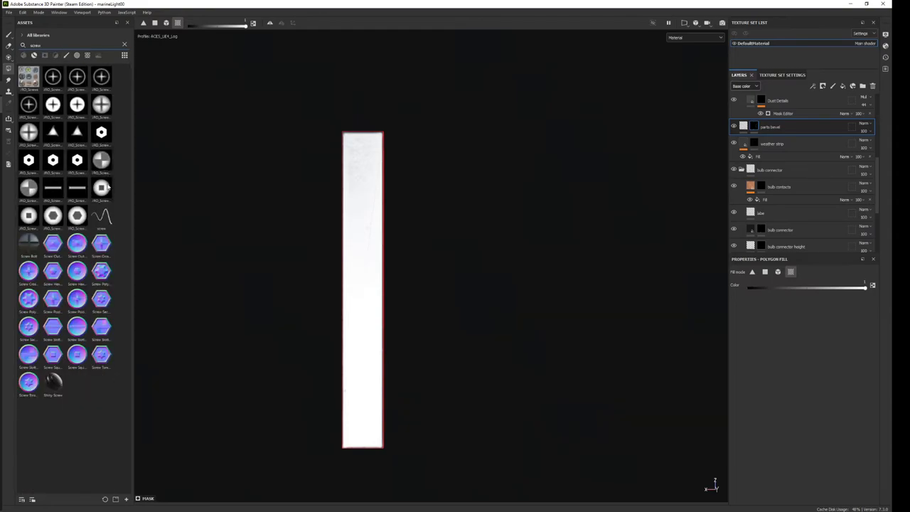
type("1")
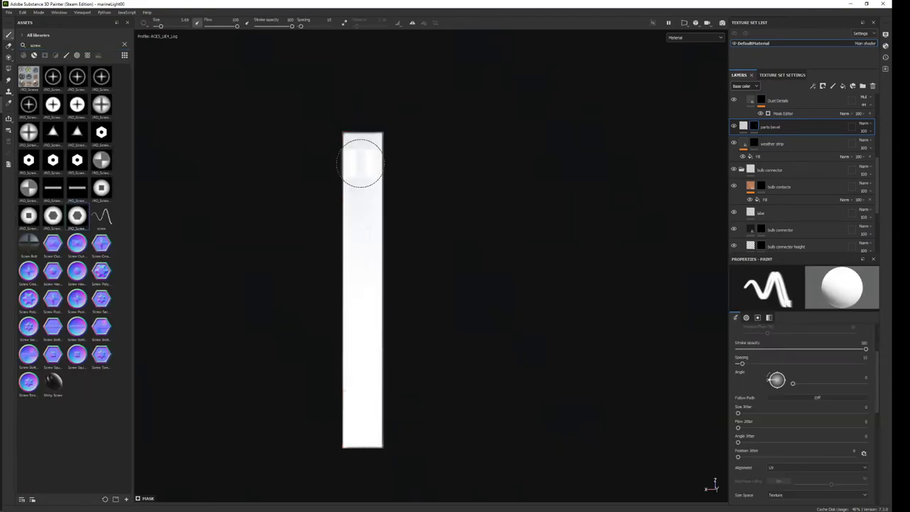
type("[")
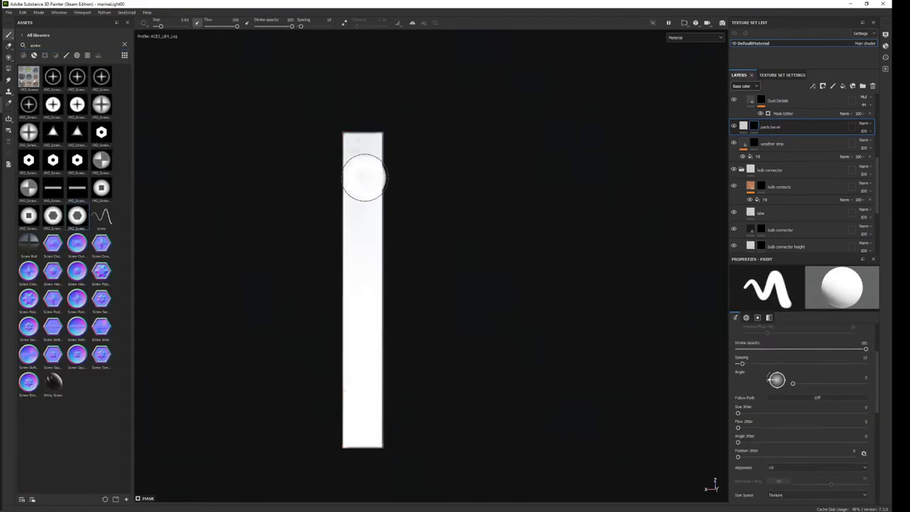
key("bracketleft")
key("bracketleft")
key("bracketleft")
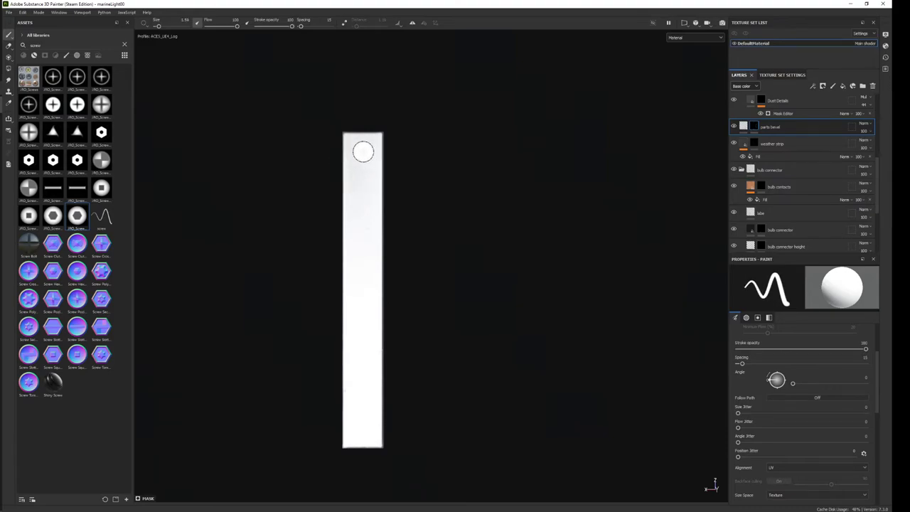
Orbit, pan and zoom around the flat strip to frame both its ends.
mouse_move(518, 286)
left_mouse_down("alt")
mouse_move(555, 248)
mouse_move(627, 128)
mouse_move(653, 156)
mouse_move(593, 218)
mouse_move(613, 287)
mouse_move(499, 240)
left_mouse_up("alt")
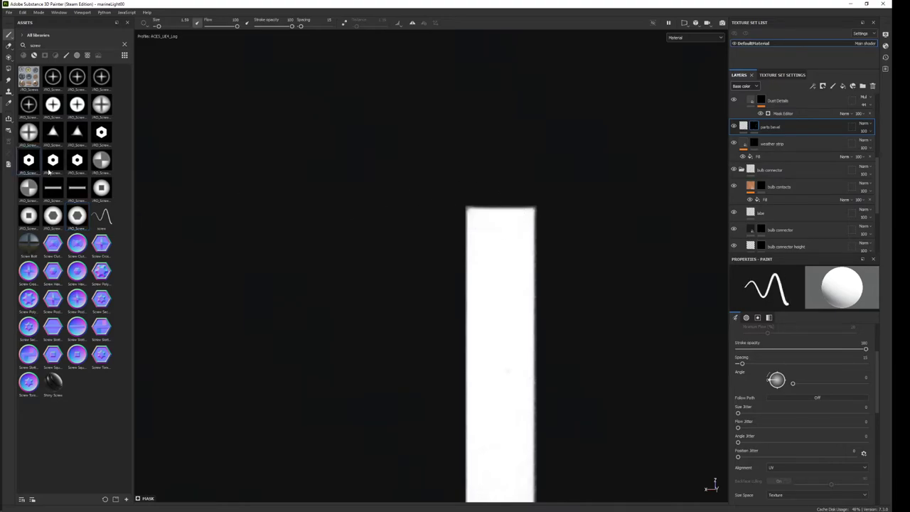
mouse_move(583, 301)
left_mouse_down("alt")
mouse_move(461, 250)
mouse_move(426, 206)
mouse_move(544, 287)
left_mouse_up("alt")
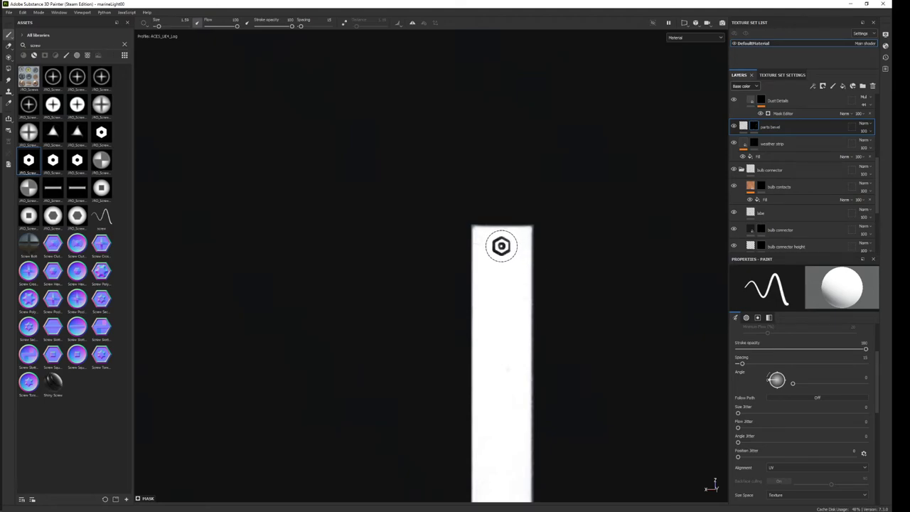
left_click_drag(501, 246, 441, 299, "alt")
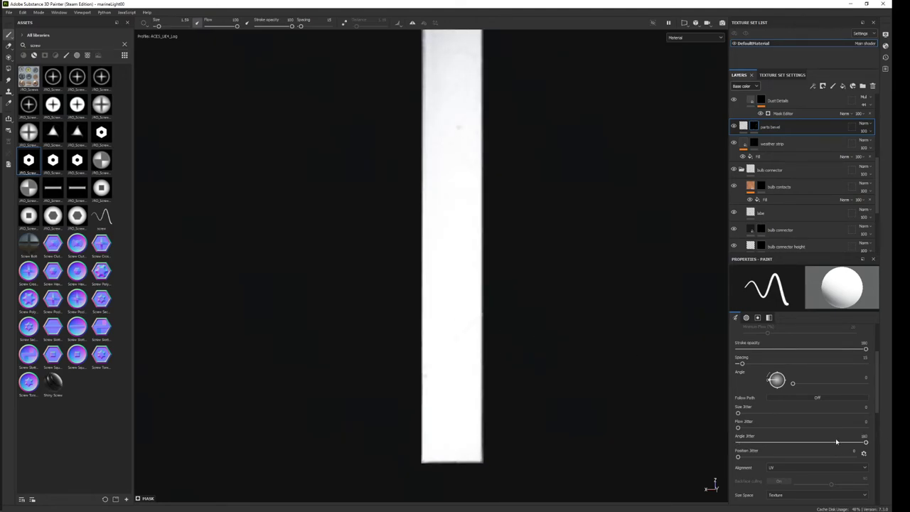
scroll(522, 325, "down", 3)
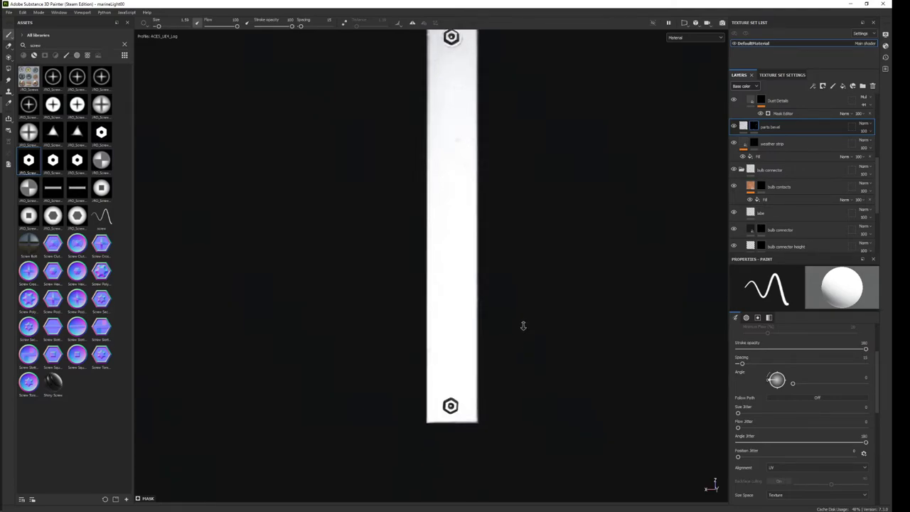
scroll(508, 299, "down", 2)
mouse_move(508, 298)
left_mouse_down("alt")
mouse_move(476, 311)
mouse_move(568, 310)
mouse_move(564, 380)
mouse_move(398, 351)
mouse_move(501, 139)
left_mouse_up("alt")
right_click_drag(501, 138, 478, 429, "alt")
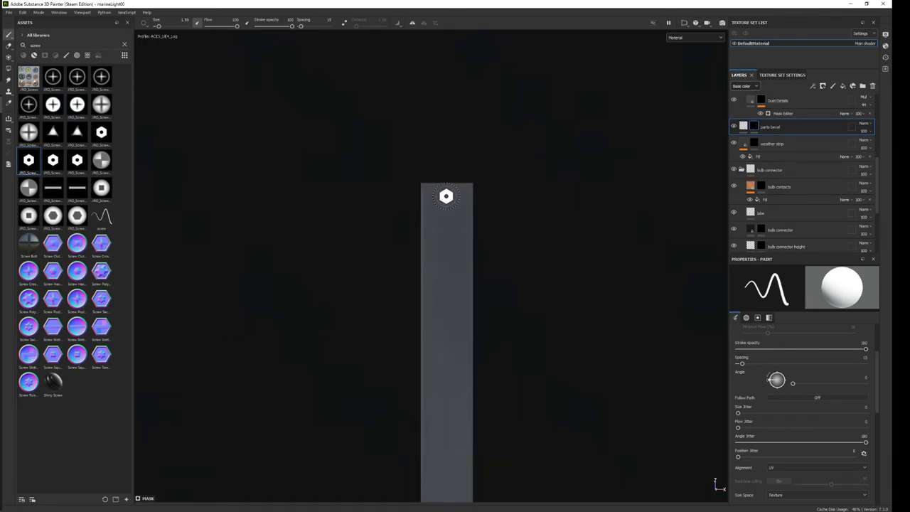
middle_click_drag(481, 398, 467, 195, "alt")
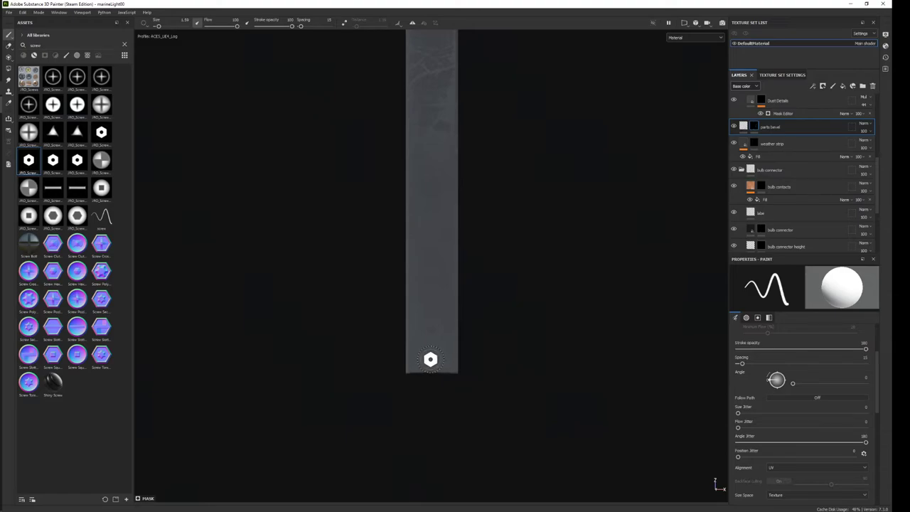
key("f")
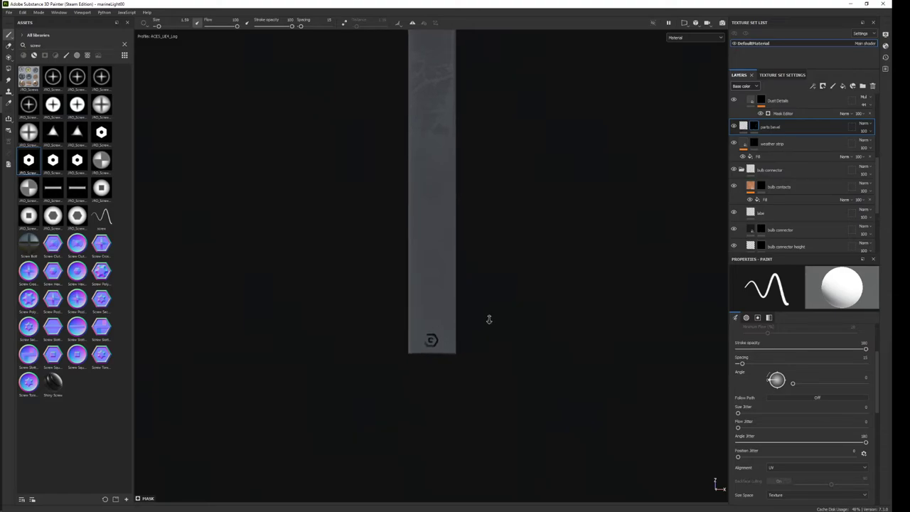
mouse_move(459, 334)
left_mouse_down("alt")
mouse_move(331, 382)
mouse_move(351, 396)
mouse_move(375, 396)
mouse_move(381, 410)
mouse_move(395, 265)
mouse_move(325, 308)
mouse_move(327, 290)
mouse_move(413, 244)
mouse_move(447, 250)
left_mouse_up("alt")
scroll(459, 277, "up", 3)
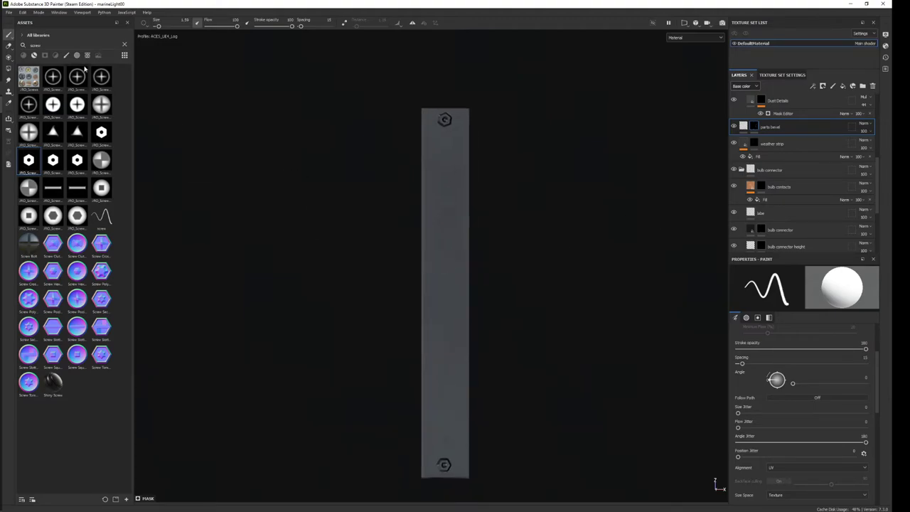
Pick the Hard Square brush at size 5.3 with Lighten (Maximum) stamp blending.
type("sq")
type("br")
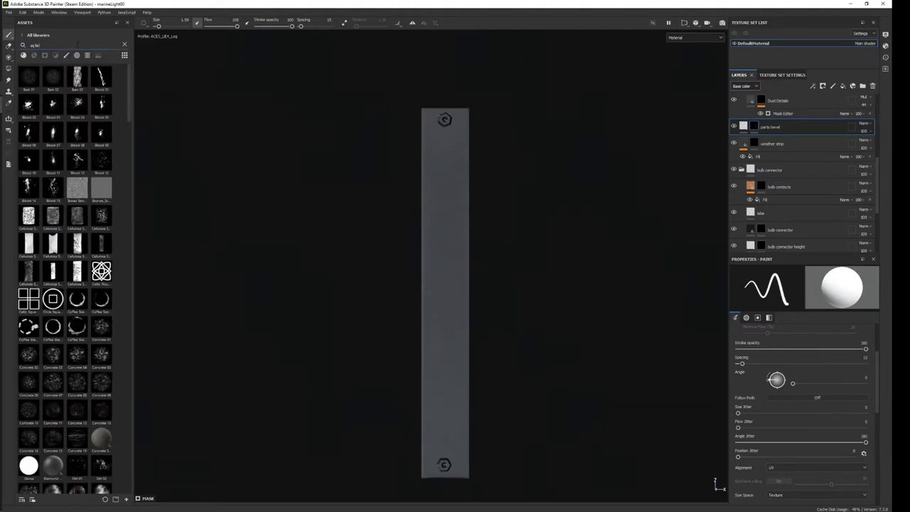
left_click(66, 56)
left_click(52, 76)
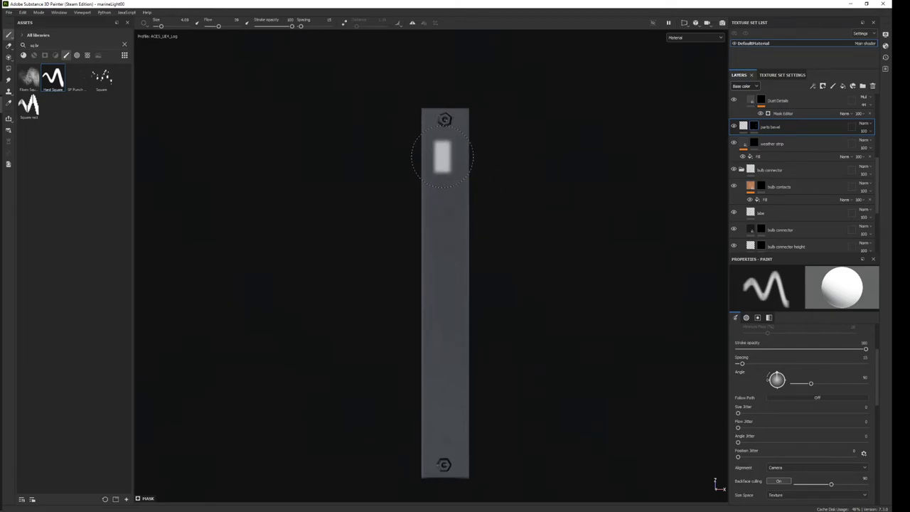
right_click_drag(441, 157, 444, 156, "ctrl")
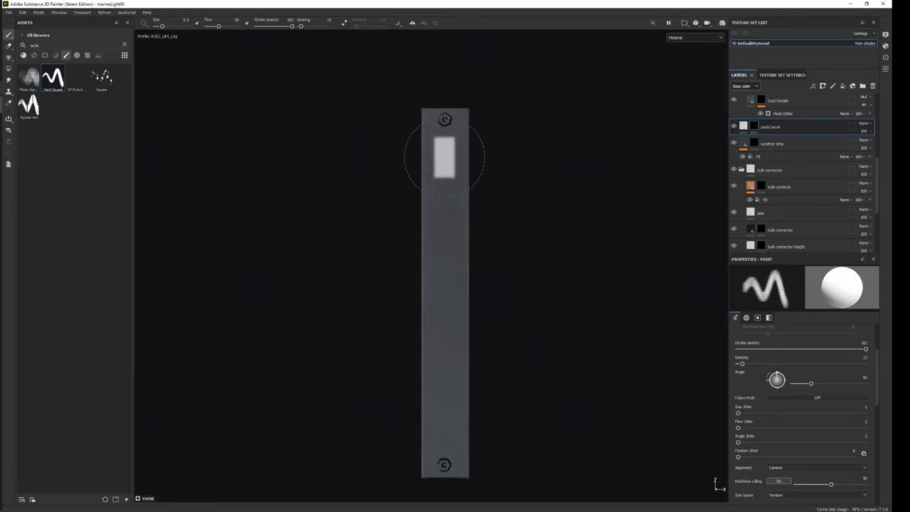
scroll(831, 410, "down", 5)
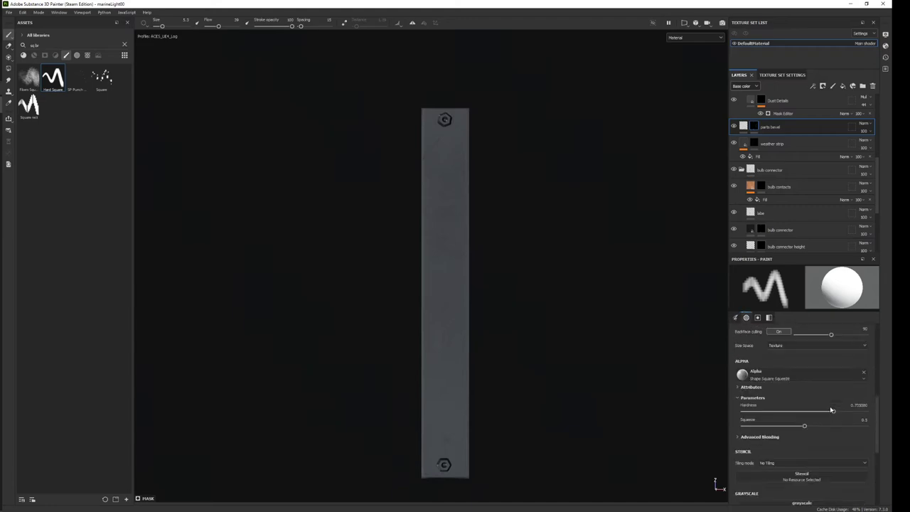
scroll(830, 412, "down", 2)
left_click(759, 372)
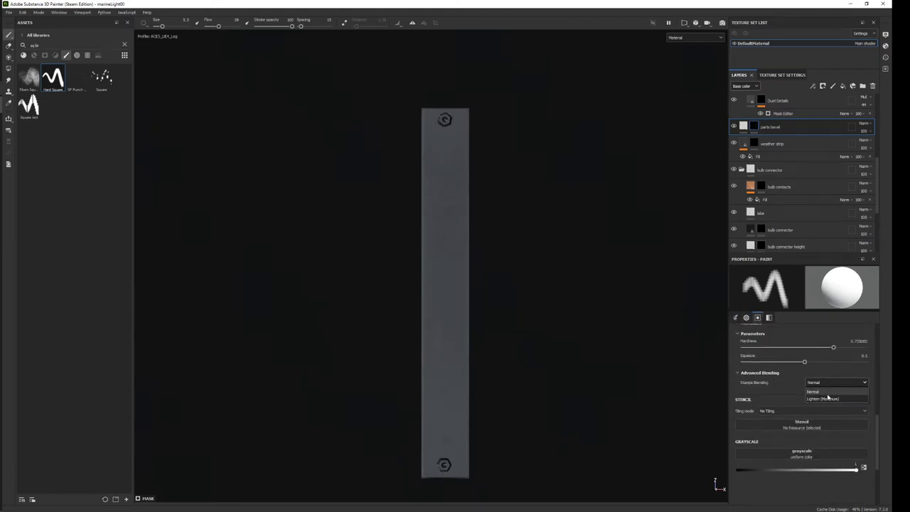
Raise the flow and paint a straight groove from the strip's top to bottom.
left_click(446, 157)
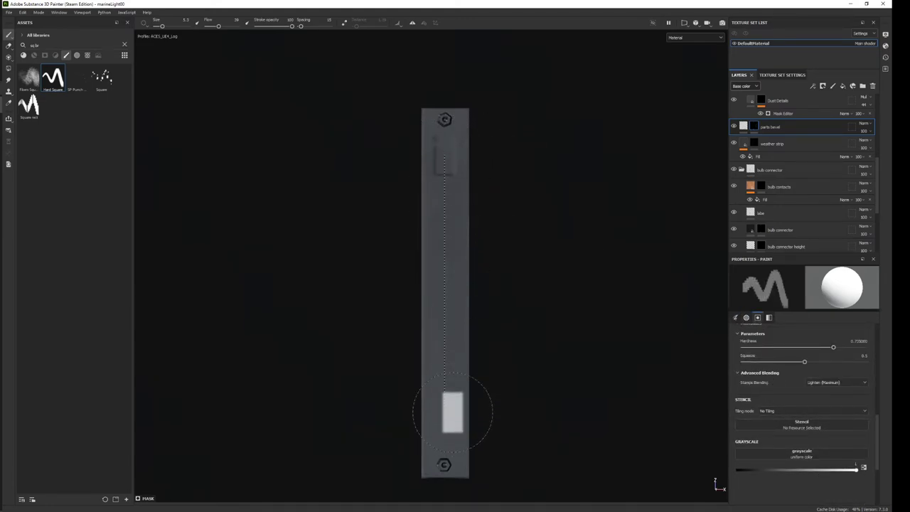
left_click(445, 427, "ctrl+shift")
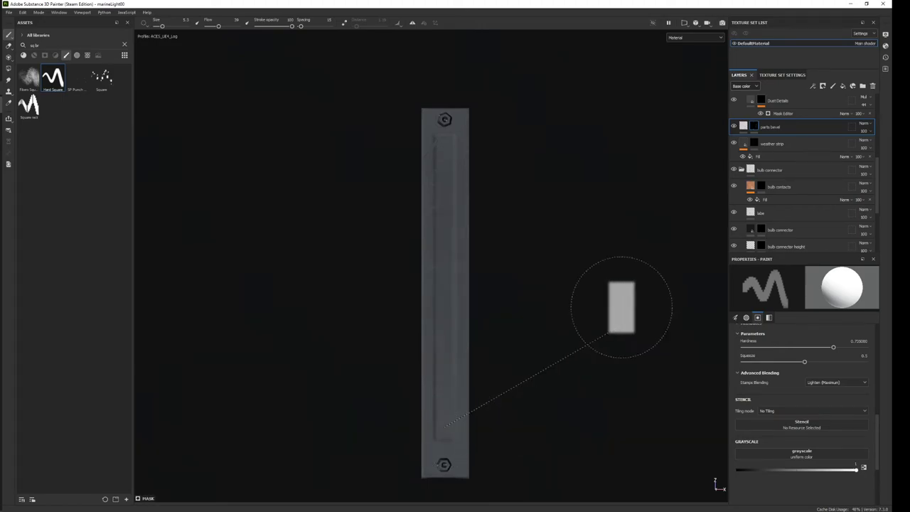
key("ctrl+z")
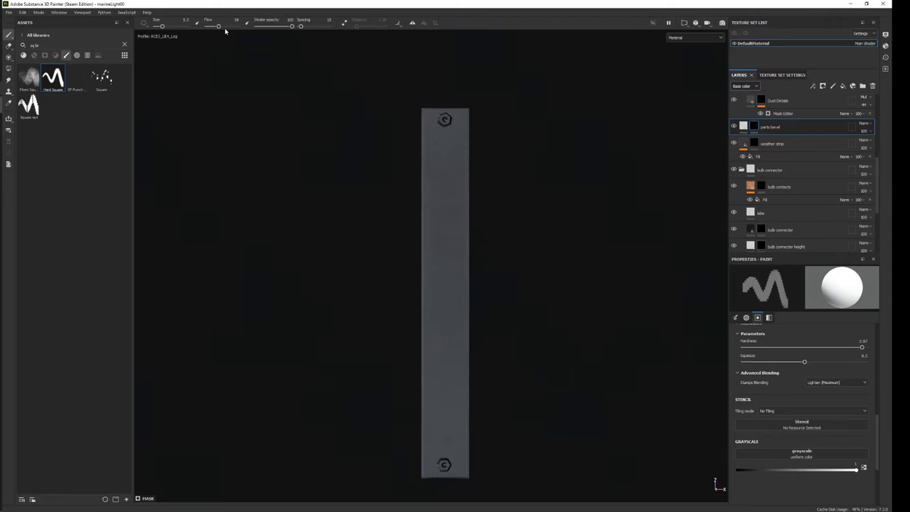
left_click_drag(226, 29, 227, 26)
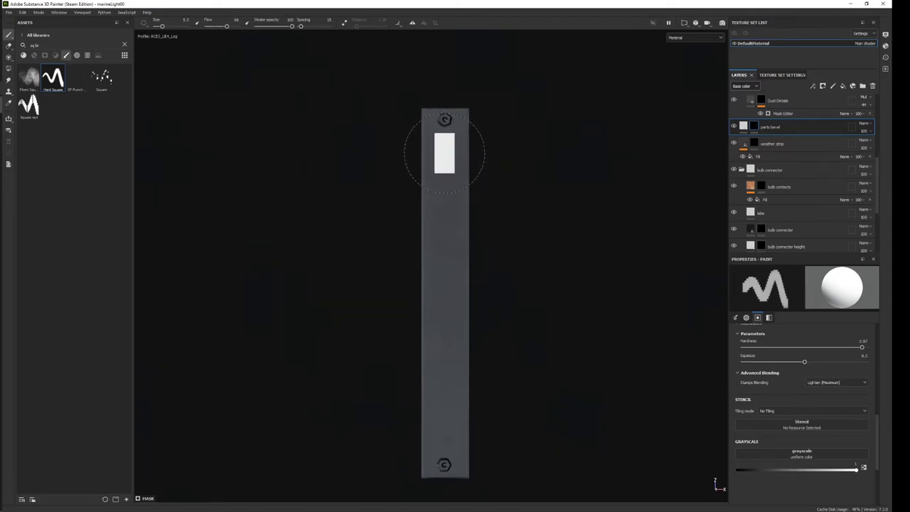
left_click(445, 153)
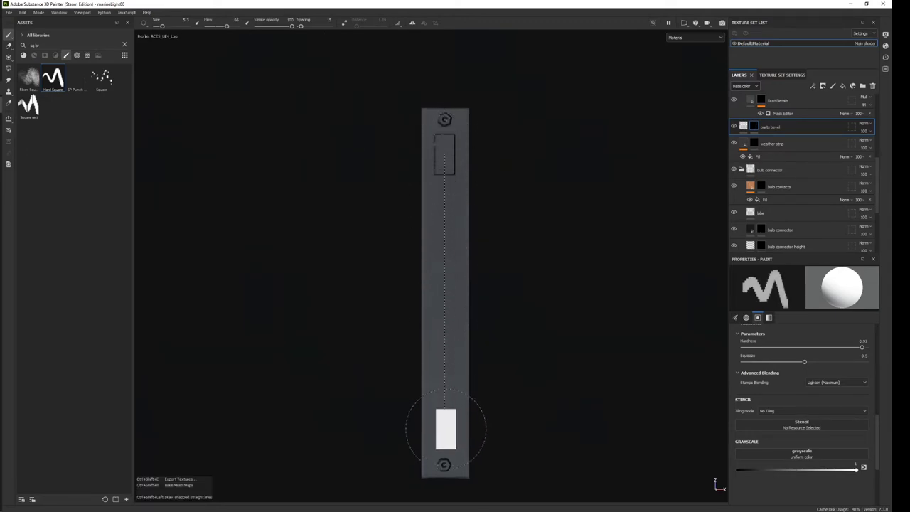
left_click(444, 430, "shift")
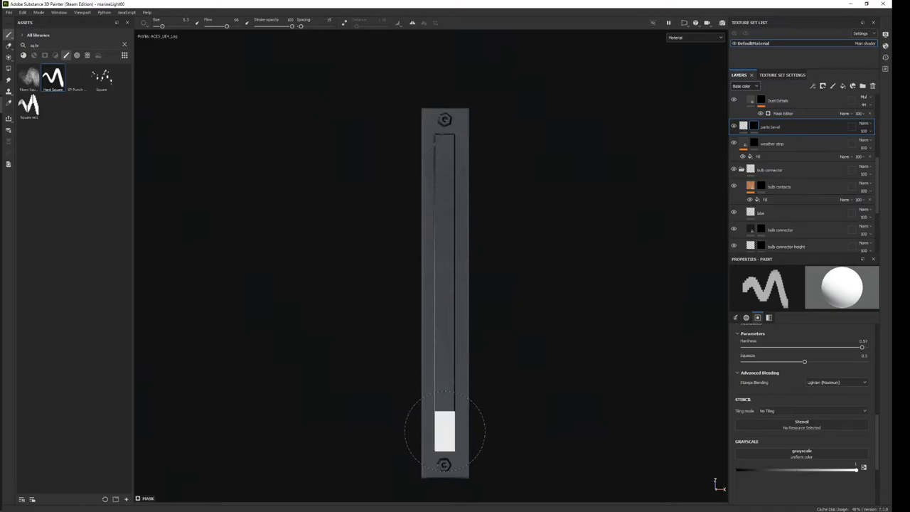
mouse_move(545, 175)
left_mouse_down("alt")
mouse_move(465, 199)
mouse_move(494, 207)
mouse_move(504, 264)
mouse_move(467, 488)
left_mouse_up("alt")
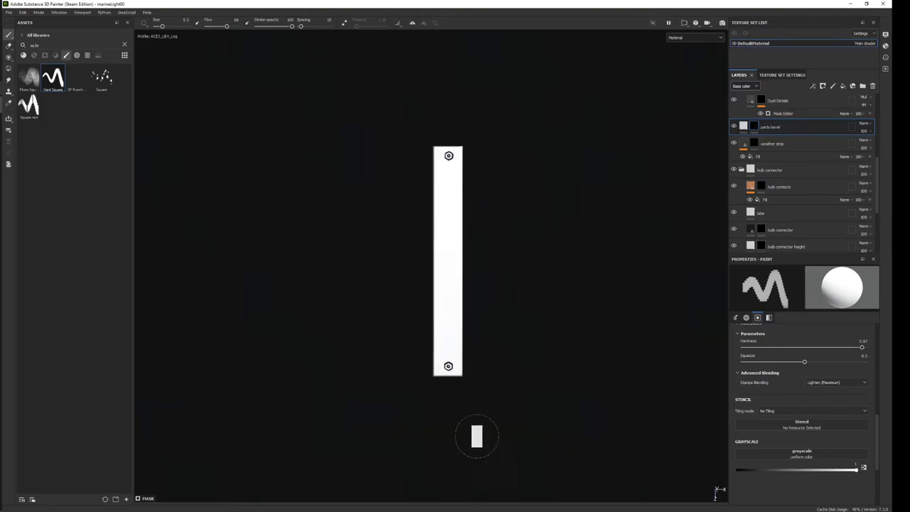
Paint straight strokes forming the sides of a long rectangular recess on the strip.
scroll(477, 436, "up", 3)
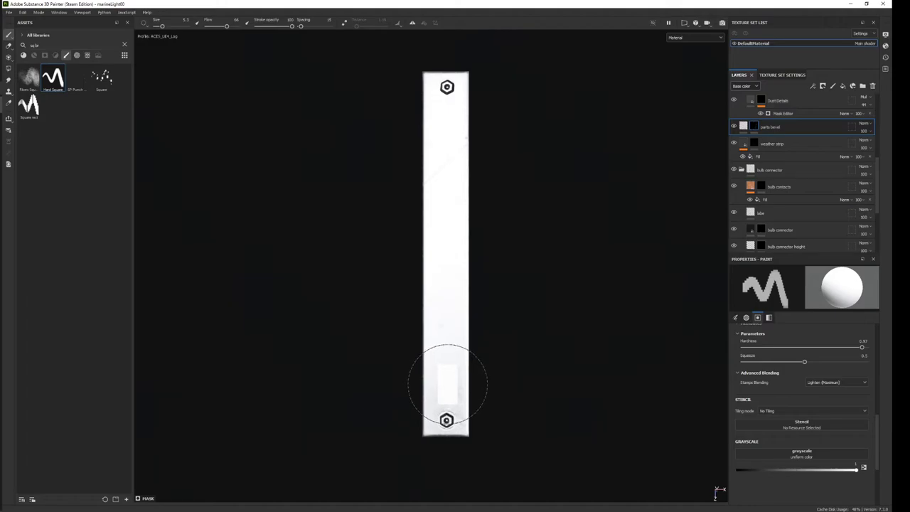
left_click(446, 383)
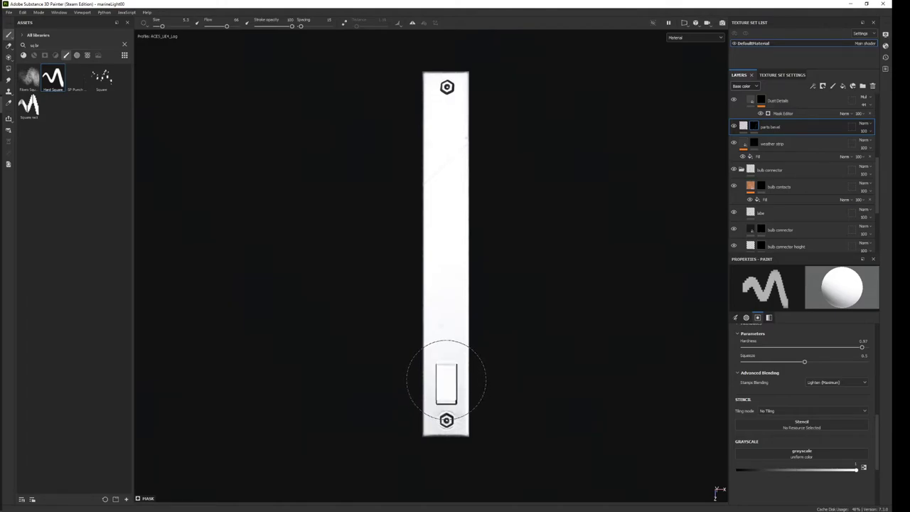
left_click(448, 122, "shift")
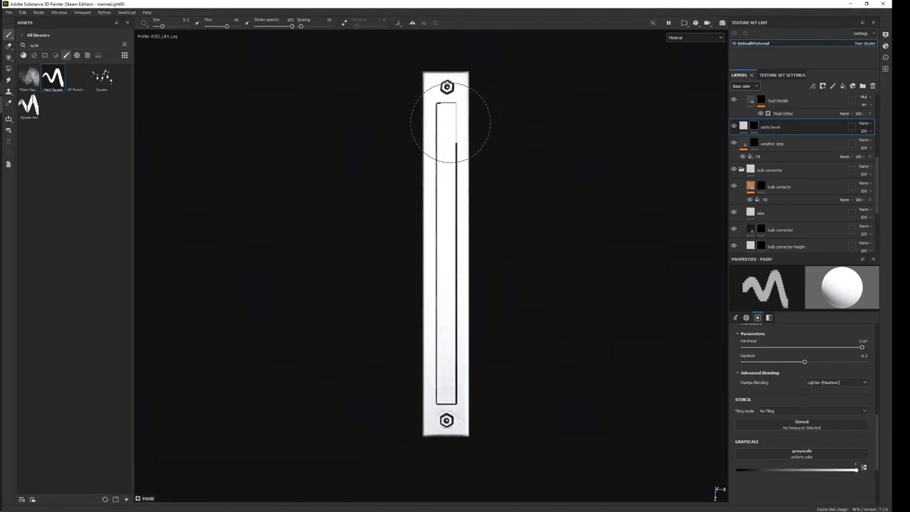
mouse_move(498, 325)
left_mouse_down("alt")
mouse_move(571, 305)
mouse_move(361, 309)
mouse_move(469, 377)
mouse_move(601, 96)
mouse_move(555, 134)
mouse_move(464, 339)
mouse_move(447, 265)
mouse_move(509, 276)
mouse_move(523, 380)
mouse_move(486, 319)
mouse_move(462, 305)
left_mouse_up("alt")
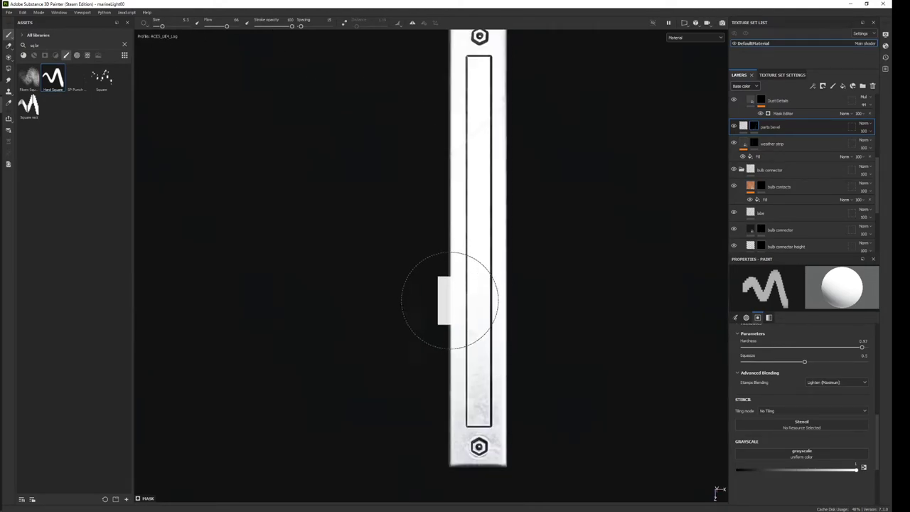
key("f")
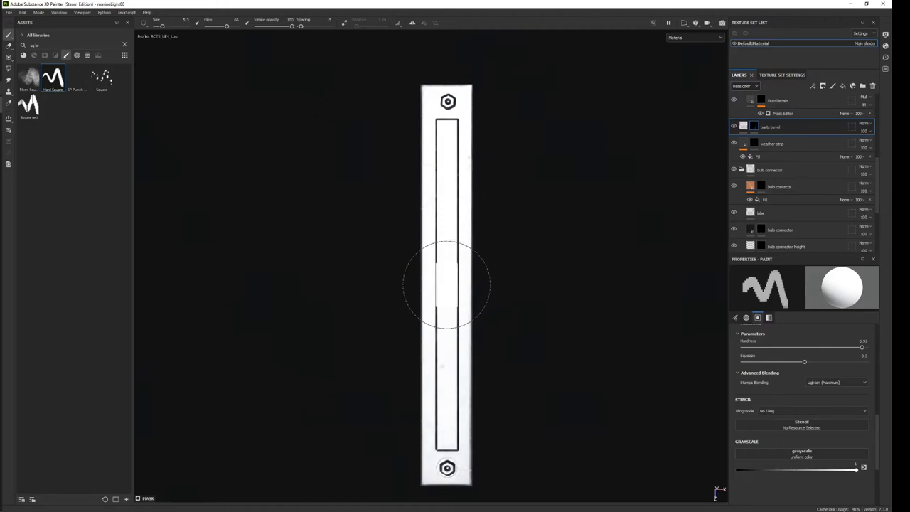
Set brush Flow to 100 and display the mask channel.
type("100")
key("Return")
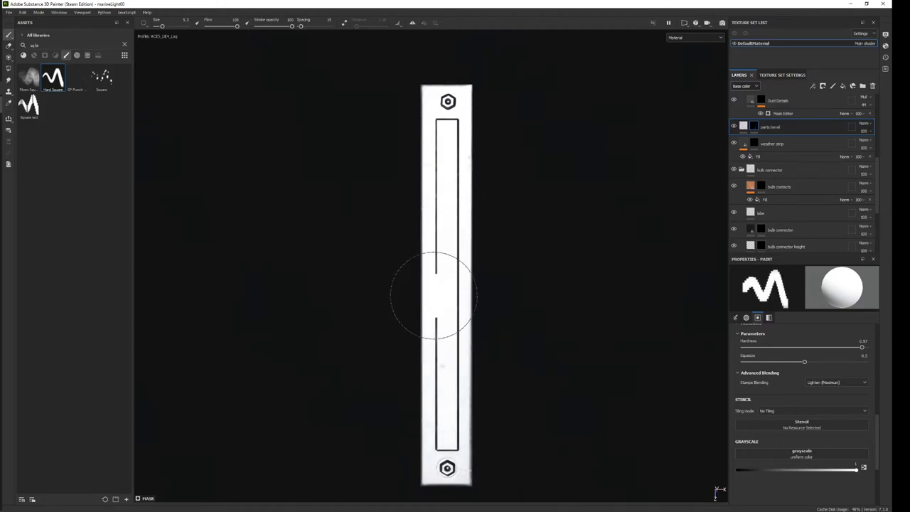
key("c")
key("ctrl")
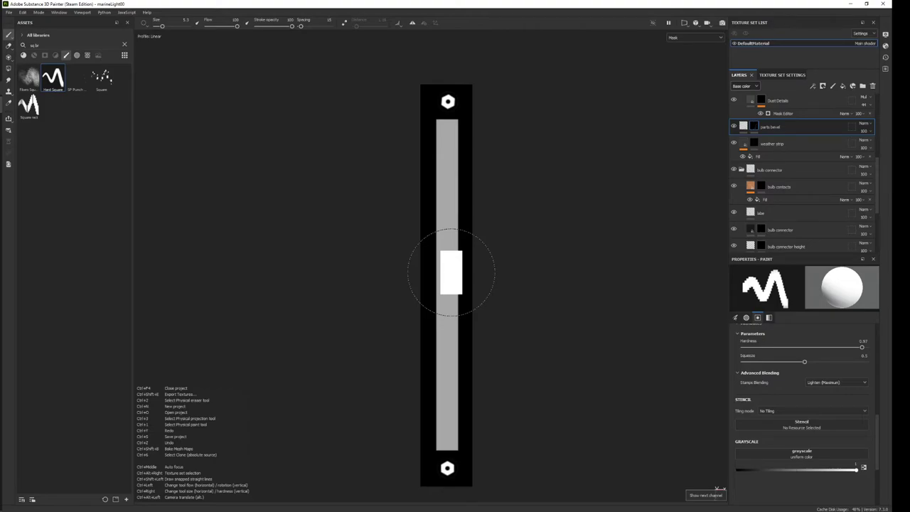
Enlarge the brush, paint black over the recess middle, and check the two slots in material view.
right_click_drag(450, 272, 446, 277, "ctrl")
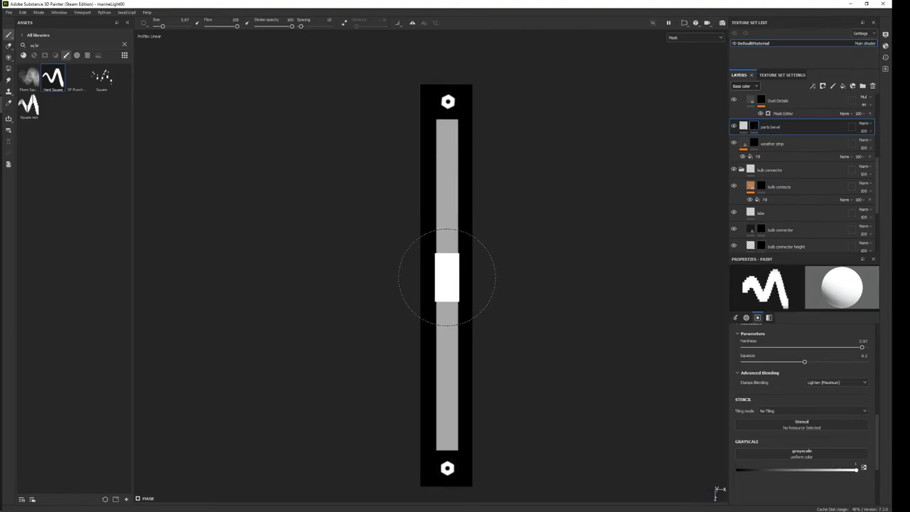
key("x")
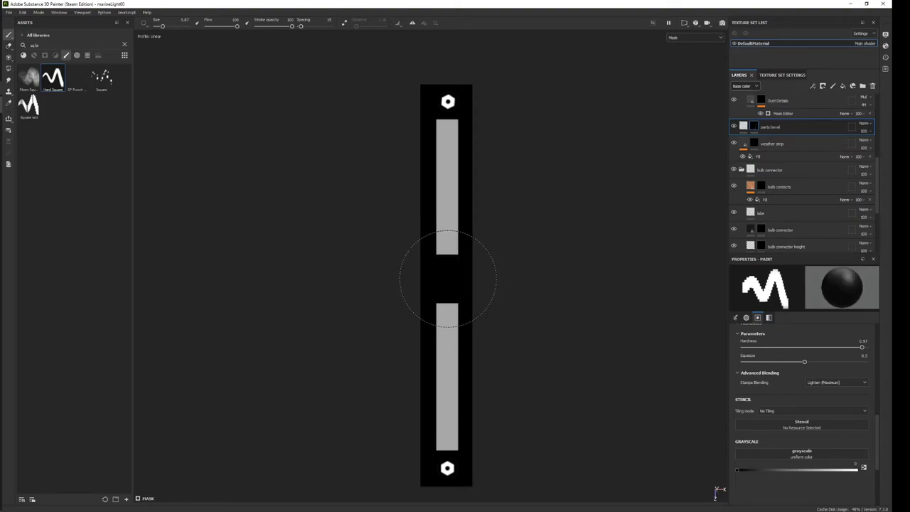
scroll(497, 363, "down", 2)
key("m")
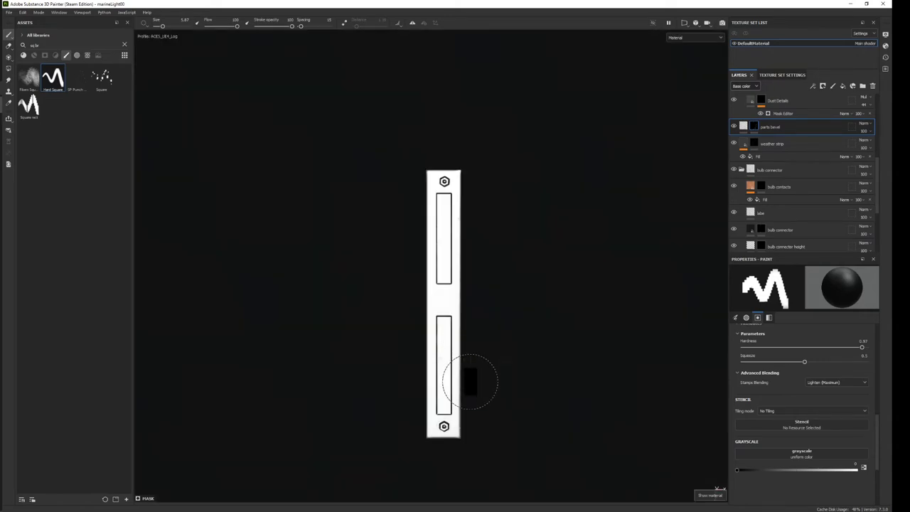
key("F2")
left_click_drag(455, 150, 510, 435, "alt")
key("f")
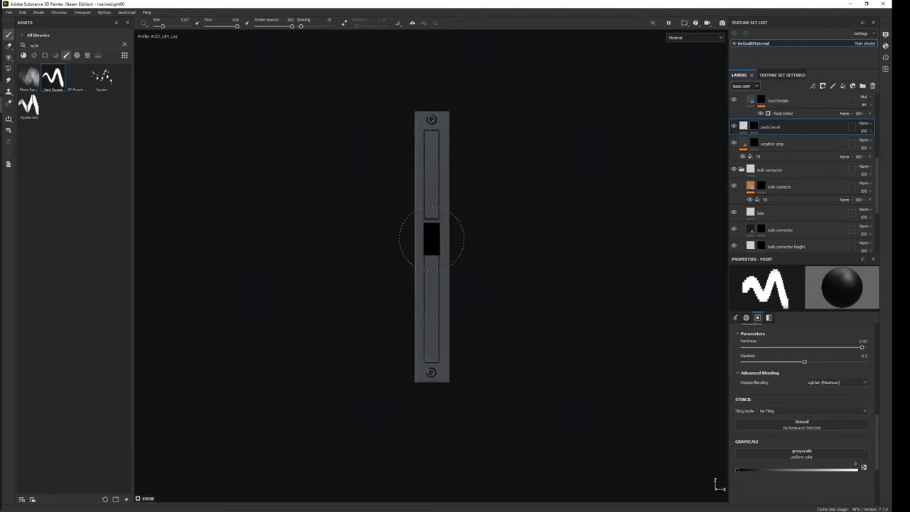
right_click_drag(613, 295, 459, 116, "alt")
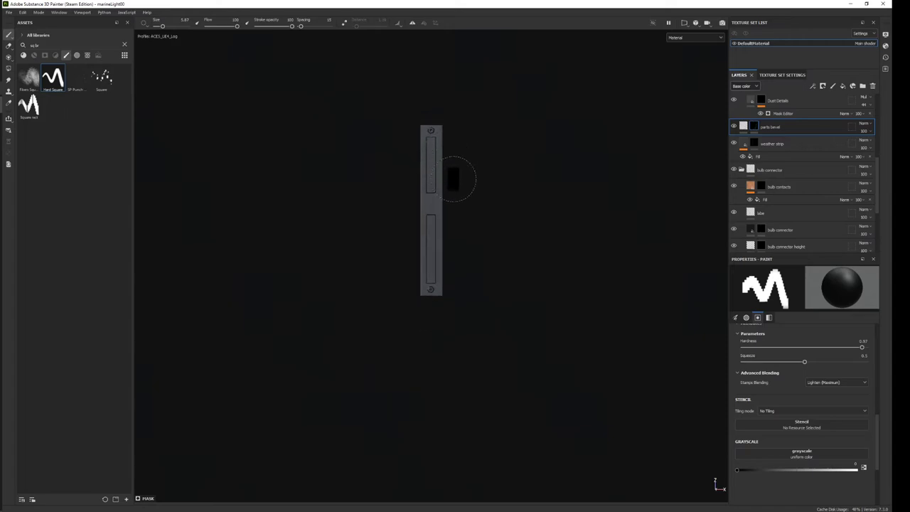
mouse_move(460, 116)
left_mouse_down("alt")
mouse_move(462, 420)
mouse_move(484, 473)
mouse_move(457, 271)
mouse_move(441, 348)
mouse_move(484, 359)
mouse_move(493, 467)
mouse_move(404, 364)
mouse_move(469, 341)
mouse_move(457, 348)
mouse_move(465, 373)
mouse_move(491, 243)
mouse_move(598, 262)
left_mouse_up("alt")
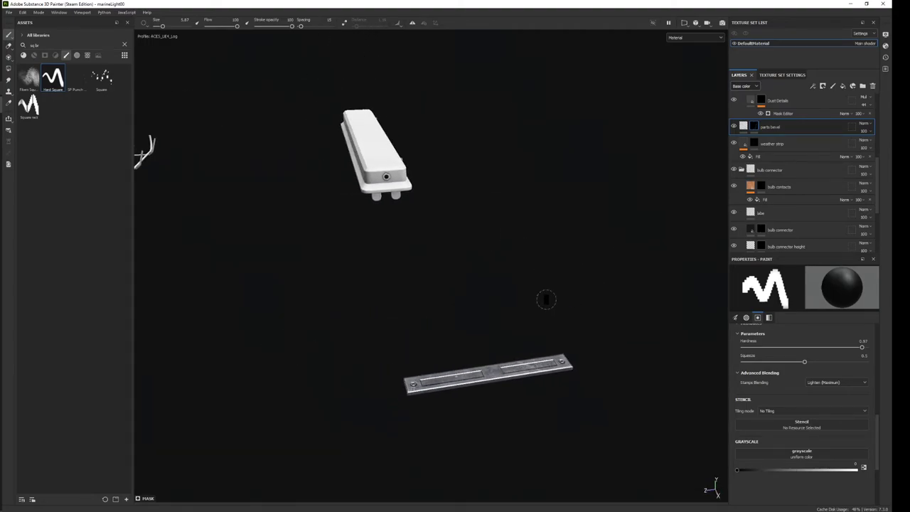
Polygon-fill the bottom strip into the metal parts mask.
mouse_move(546, 299)
left_mouse_down("alt")
mouse_move(405, 234)
mouse_move(437, 400)
mouse_move(470, 384)
left_mouse_up("alt")
scroll(806, 189, "down", 3)
left_click(770, 173)
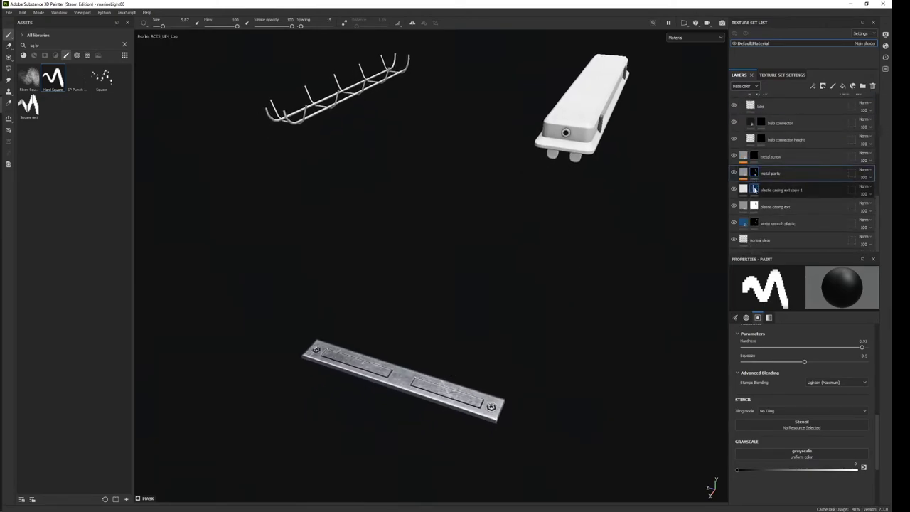
left_click(753, 173, "alt")
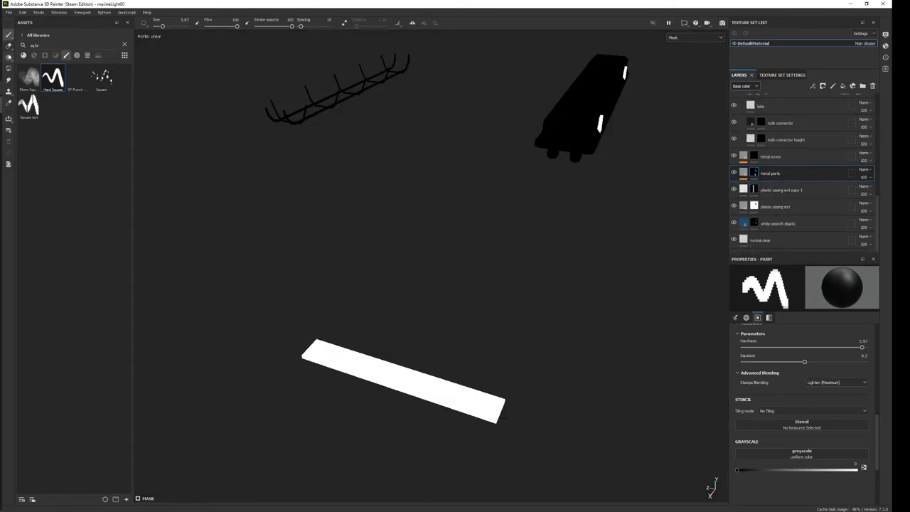
left_click(8, 68)
left_click_drag(610, 497, 230, 284)
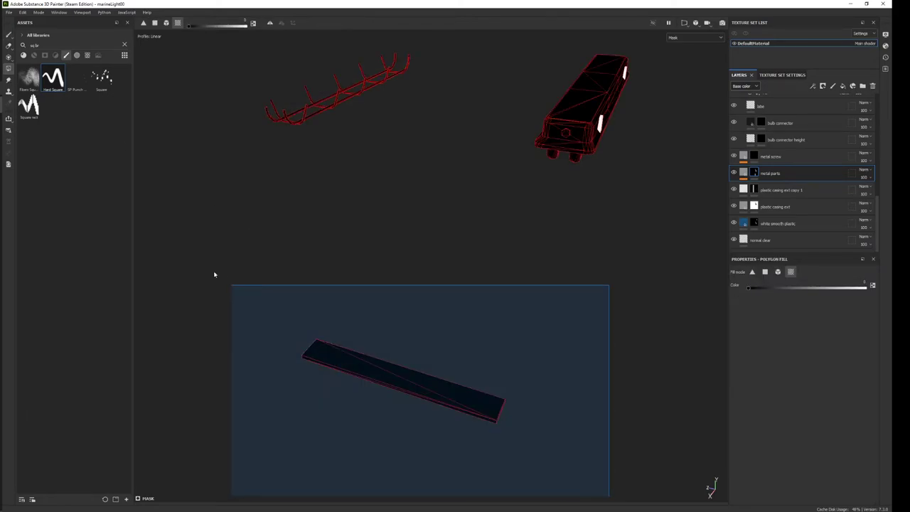
key("m")
Fill the strip area on the plastic casing ext copy 1 layer, then refill it in metal parts.
left_click(754, 189)
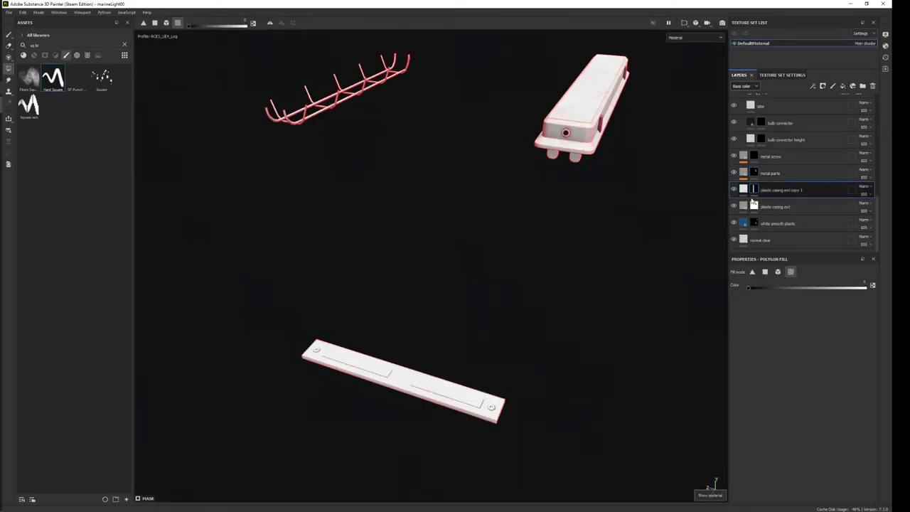
left_click_drag(577, 475, 248, 265)
scroll(398, 356, "up", 2)
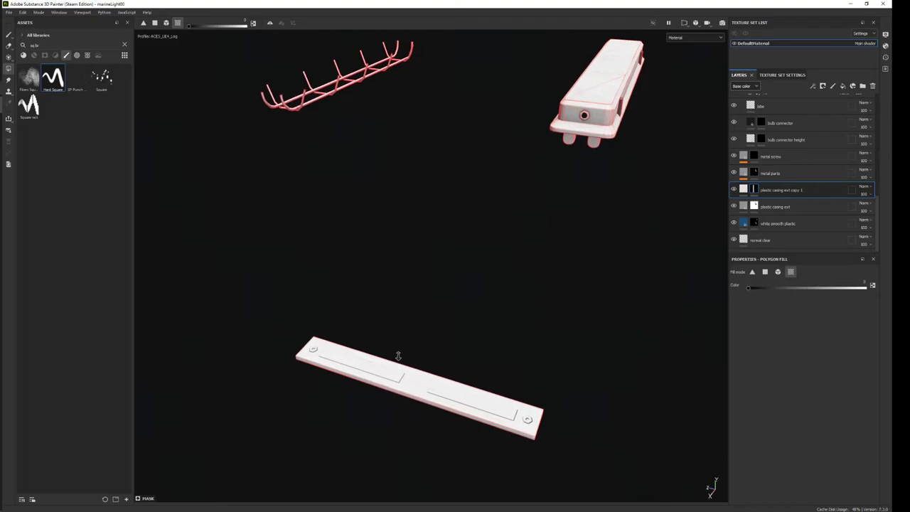
left_click(769, 173)
left_click_drag(600, 459, 211, 271)
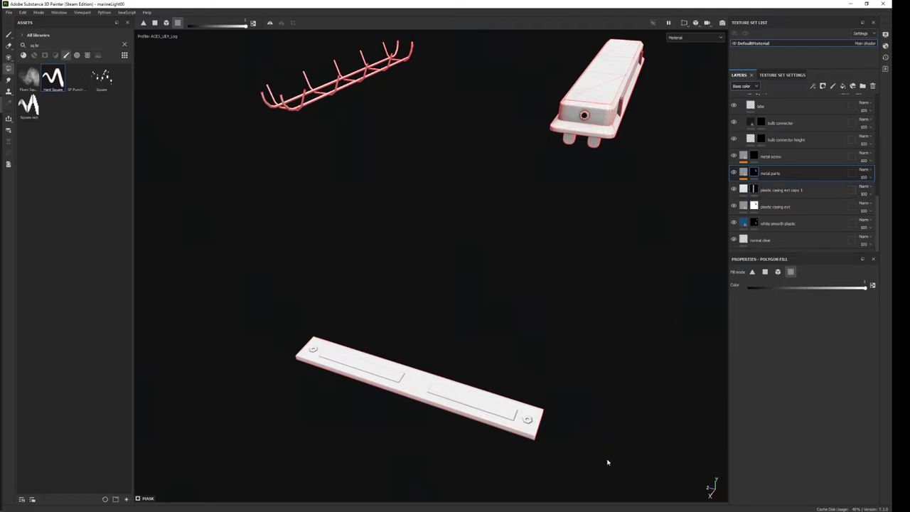
left_click_drag(607, 462, 246, 270)
mouse_move(408, 289)
left_mouse_down("alt")
mouse_move(595, 237)
mouse_move(477, 282)
left_mouse_up("alt")
Fill the strip again on the casing copy layer, then mark the whole flat strip into metal parts.
left_click(753, 190)
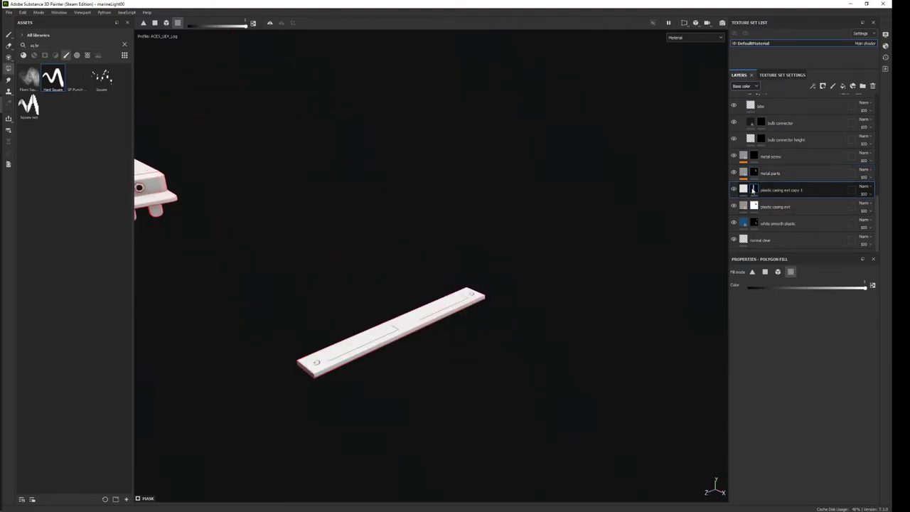
left_click_drag(605, 429, 240, 234)
right_click_drag(240, 235, 436, 494, "alt")
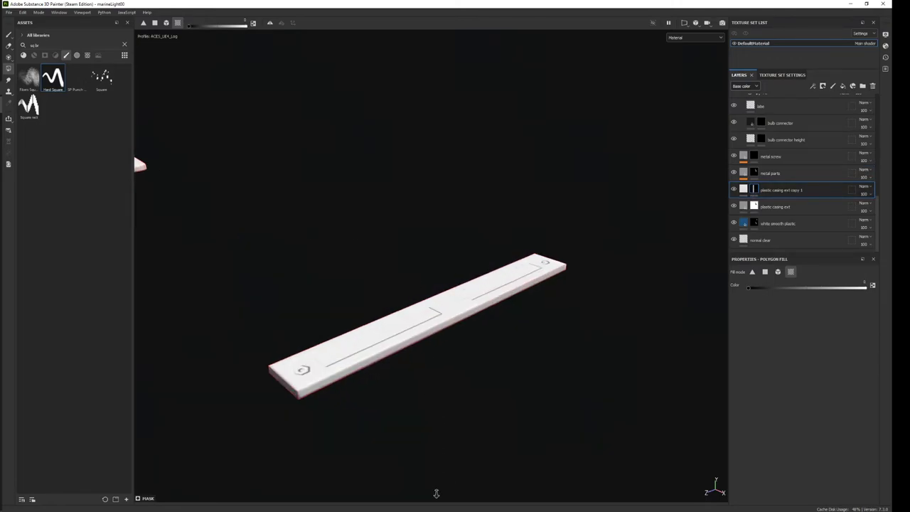
mouse_move(437, 494)
left_mouse_down("alt")
mouse_move(477, 376)
mouse_move(497, 440)
mouse_move(348, 476)
mouse_move(397, 414)
mouse_move(431, 422)
mouse_move(516, 355)
left_mouse_up("alt")
left_click(770, 173)
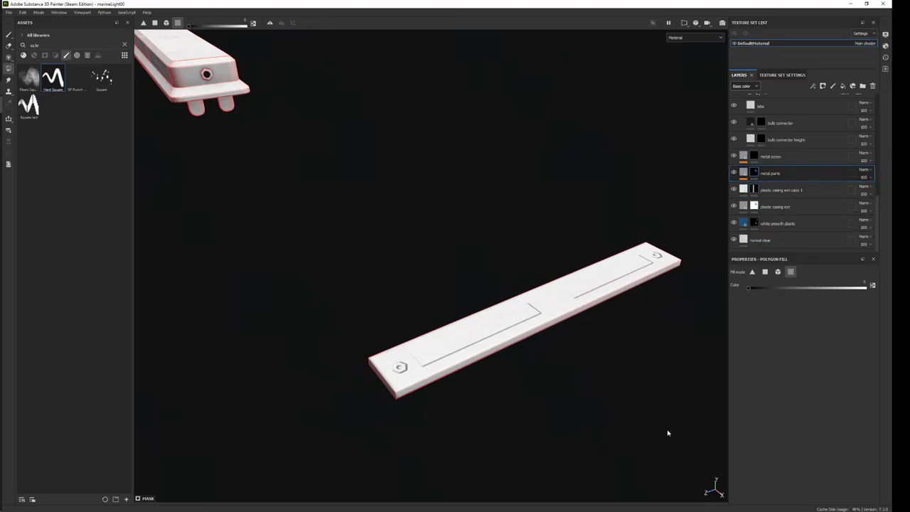
mouse_move(690, 485)
left_mouse_down()
mouse_move(296, 175)
mouse_move(717, 486)
left_mouse_up()
key("f")
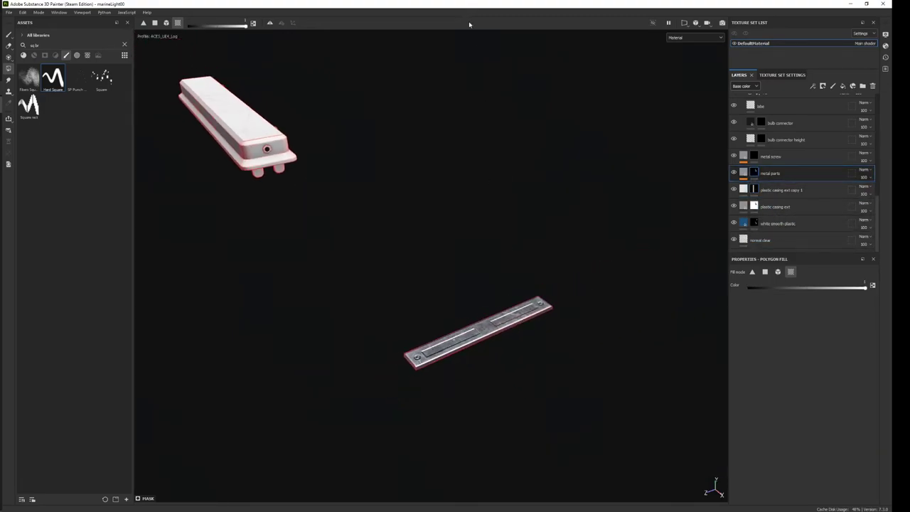
mouse_move(469, 25)
left_mouse_down("alt")
mouse_move(427, 315)
mouse_move(142, 325)
mouse_move(339, 334)
mouse_move(484, 325)
mouse_move(518, 369)
left_mouse_up("alt")
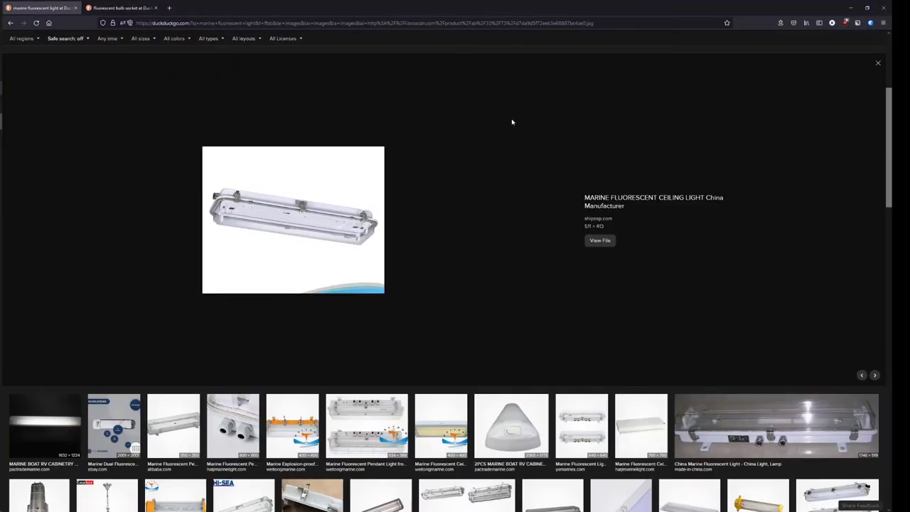
Scroll the DuckDuckGo image results and enlarge a marine fluorescent ceiling light photo.
scroll(508, 171, "down", 3)
left_click(478, 329)
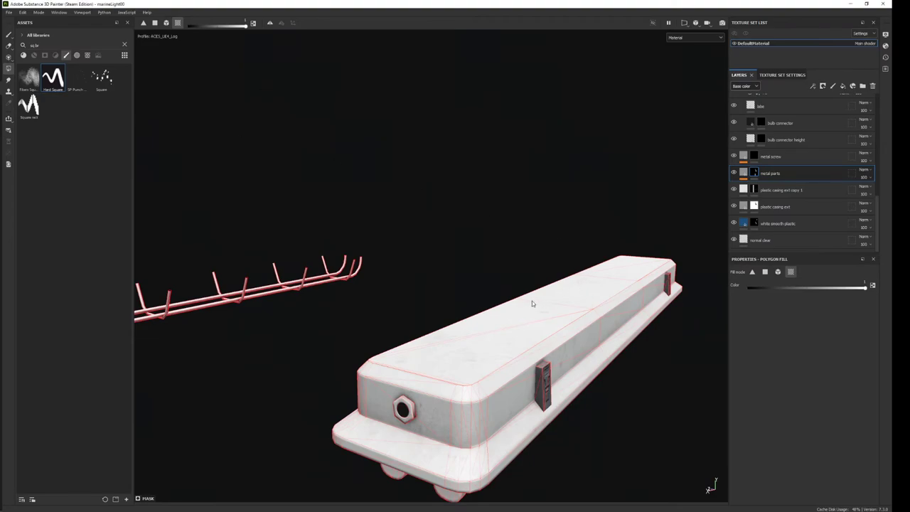
Remove the flat strip from the metal layer's polygon fill.
scroll(531, 304, "down", 3)
scroll(483, 118, "down", 3)
scroll(484, 118, "down", 3)
mouse_move(502, 83)
left_mouse_down("alt")
mouse_move(479, 289)
mouse_move(536, 474)
mouse_move(491, 402)
left_mouse_up("alt")
scroll(466, 492, "up", 2)
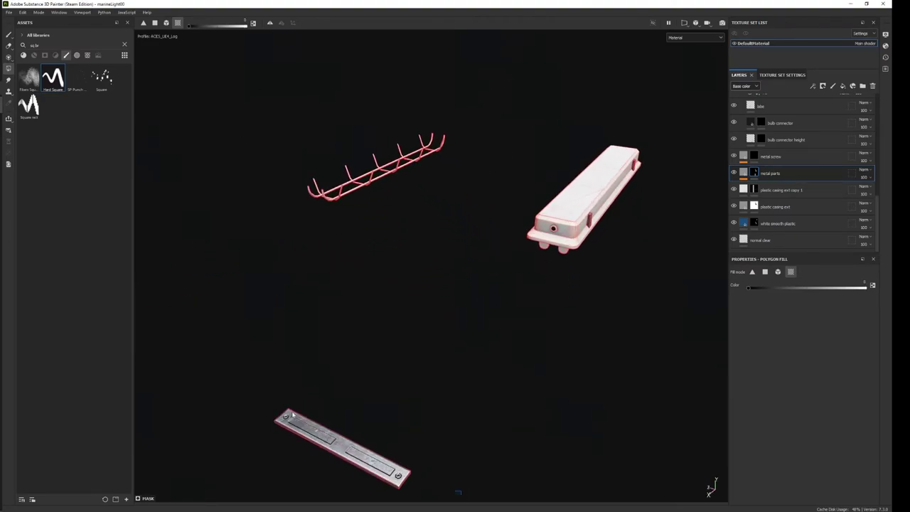
left_click_drag(458, 492, 241, 365)
mouse_move(240, 365)
left_mouse_down("alt")
mouse_move(402, 377)
mouse_move(669, 340)
left_mouse_up("alt")
Switch to Paint with a small white Basic Hard brush, zoomed onto the strip's screws.
key("1")
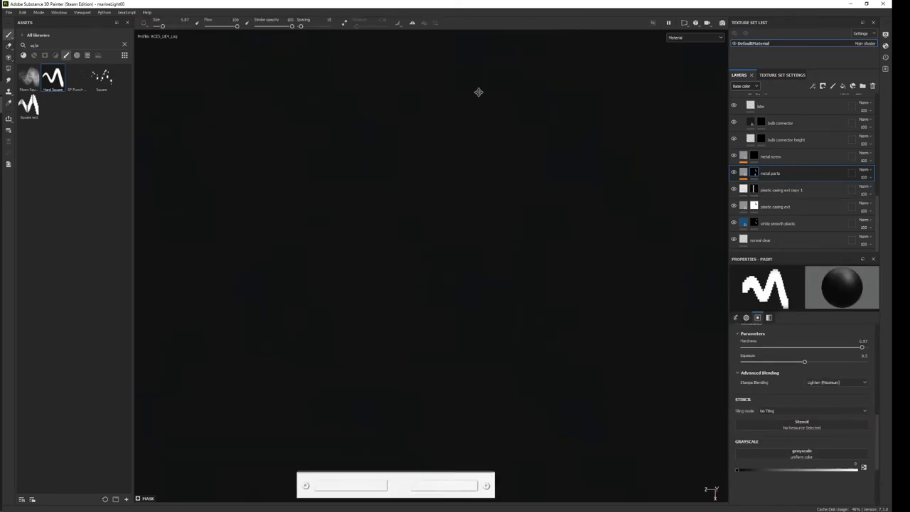
key("f")
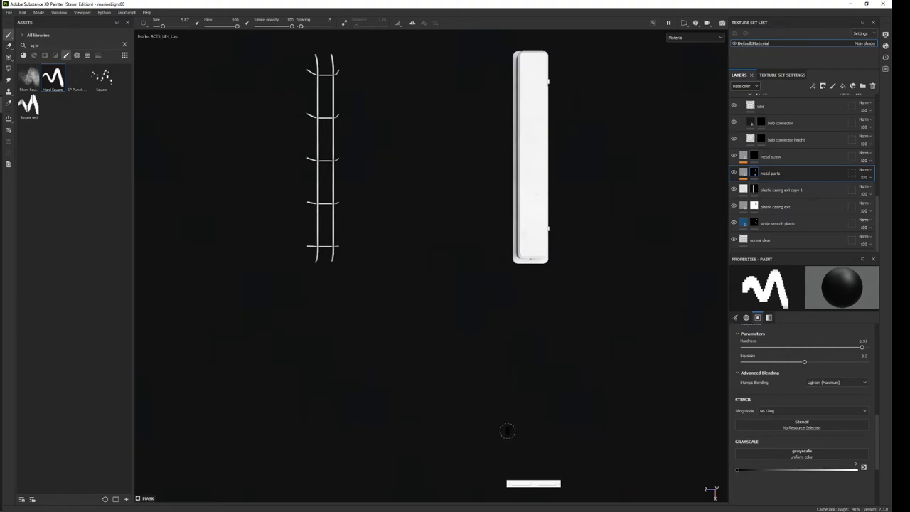
scroll(507, 429, "up", 3)
middle_click_drag(441, 312, 376, 91, "alt")
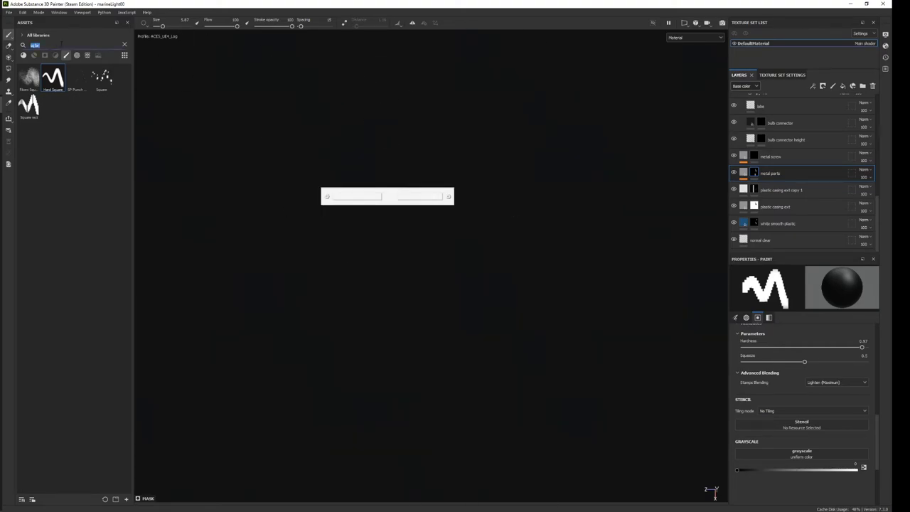
type("hard")
left_click(30, 78)
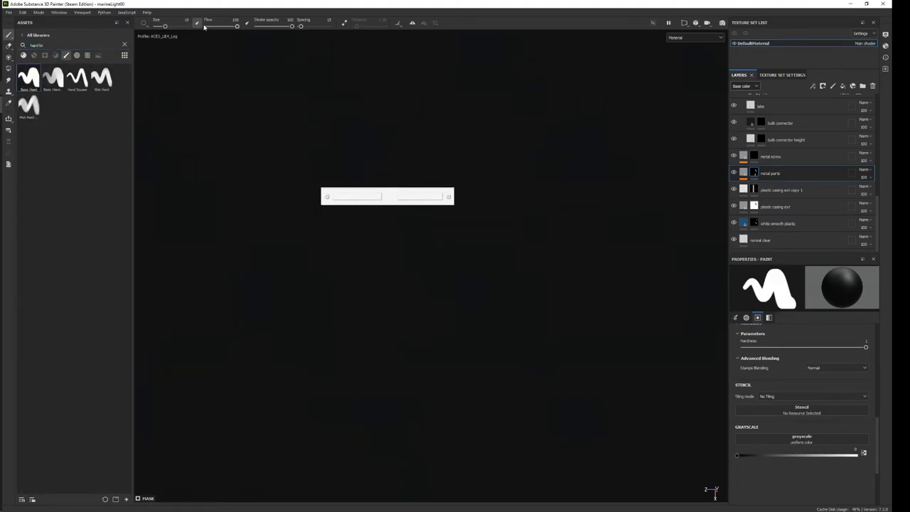
middle_click_drag(371, 69, 372, 138, "alt")
scroll(440, 457, "up", 3)
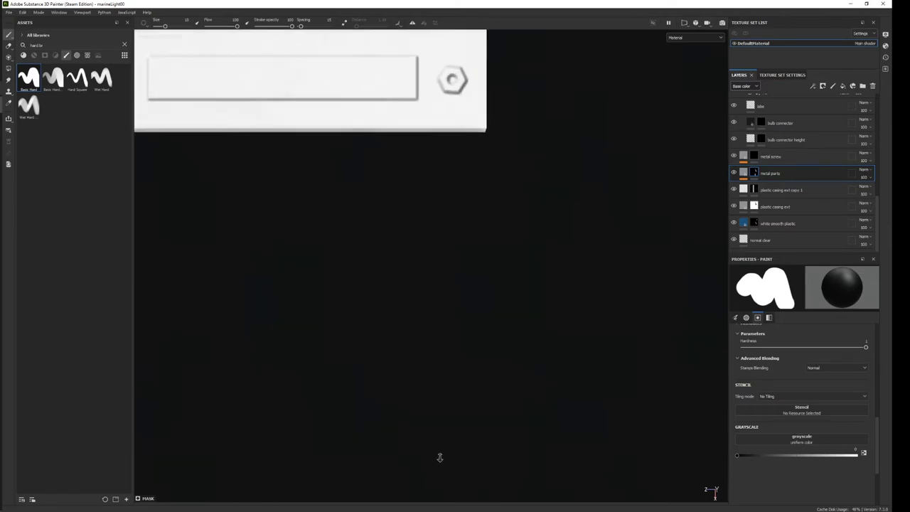
mouse_move(406, 298)
right_mouse_down("ctrl")
mouse_move(402, 275)
mouse_move(439, 257)
right_mouse_up("ctrl")
key("x")
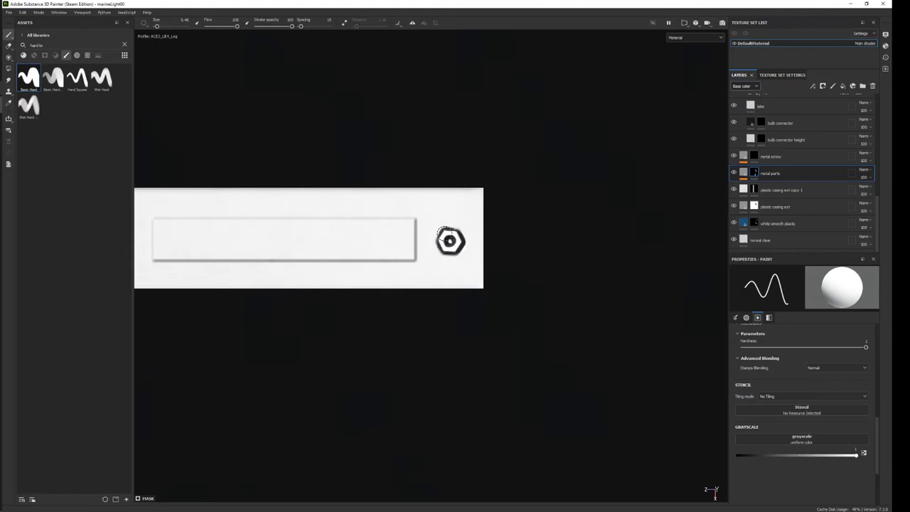
mouse_move(449, 240)
middle_mouse_down("alt")
mouse_move(329, 308)
mouse_move(409, 299)
middle_mouse_up("alt")
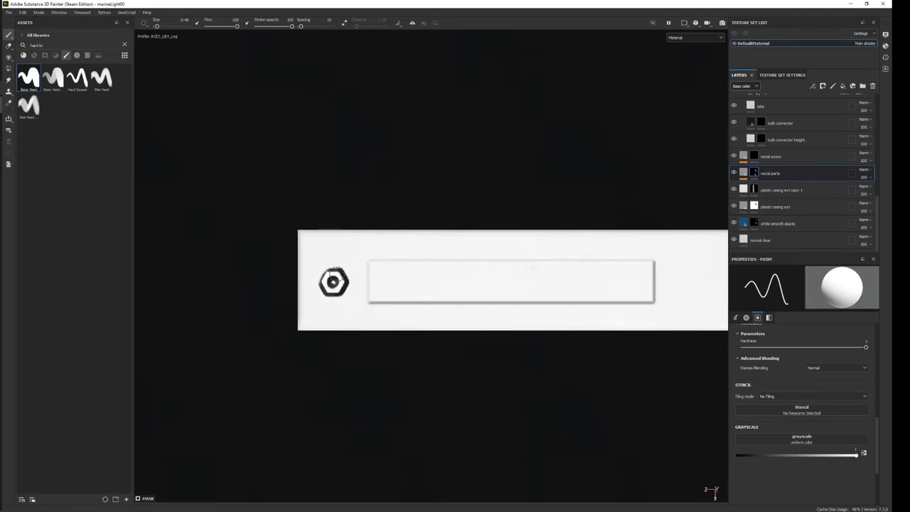
Cycle the viewport through the mask and channels up to Height, then back to material.
key("c")
key("m")
key("c")
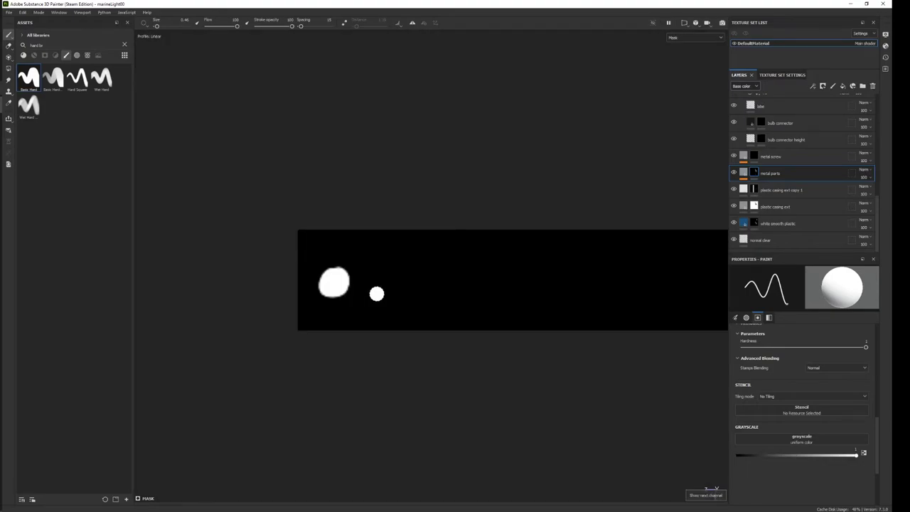
key("c")
key("c")
key("shift+c")
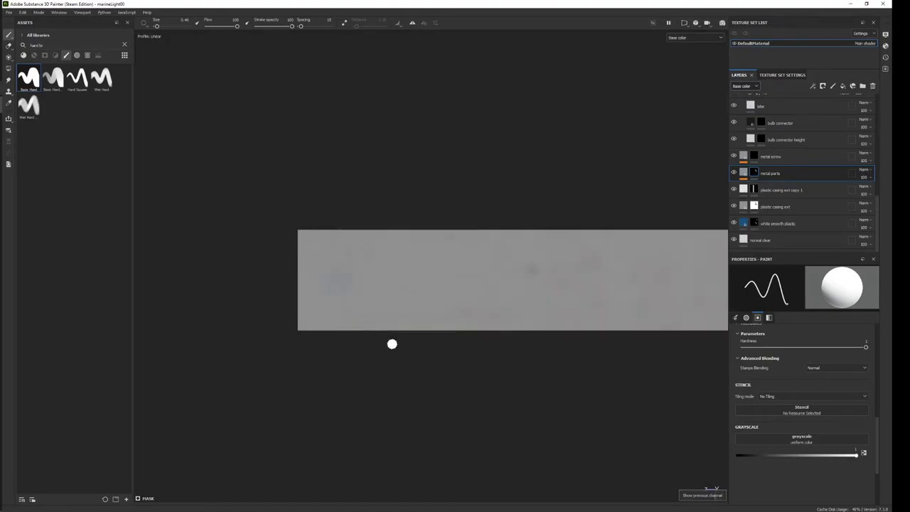
key("m")
Inspect the strip's screws from several angles in the Roughness and Normal channels.
mouse_move(392, 343)
left_mouse_down("alt")
mouse_move(457, 237)
mouse_move(335, 226)
mouse_move(367, 366)
mouse_move(329, 393)
mouse_move(569, 173)
mouse_move(348, 288)
left_mouse_up("alt")
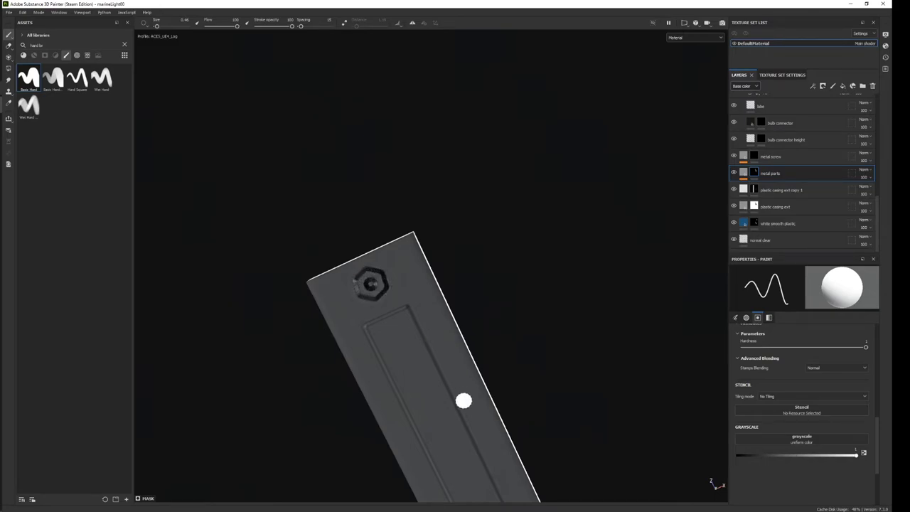
mouse_move(463, 401)
left_mouse_down("alt")
mouse_move(405, 327)
mouse_move(228, 290)
mouse_move(534, 414)
mouse_move(460, 355)
left_mouse_up("alt")
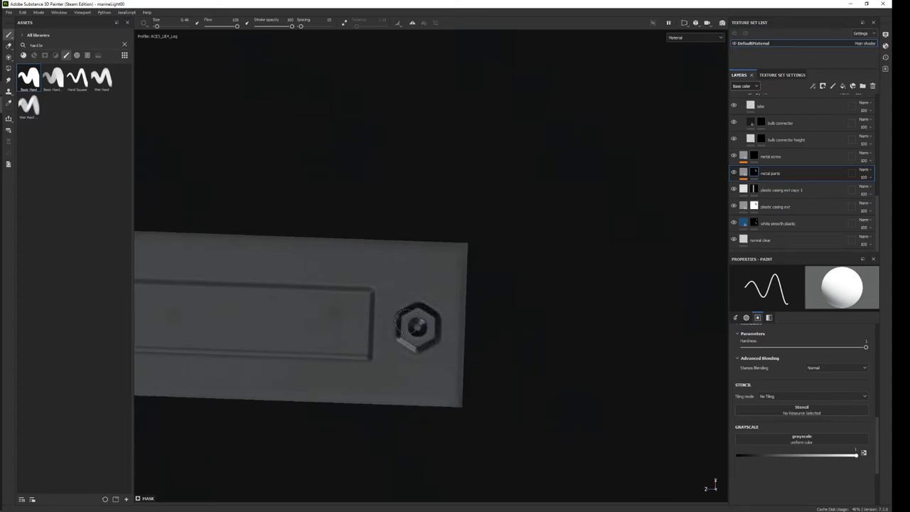
mouse_move(436, 99)
left_mouse_down("alt")
mouse_move(398, 430)
mouse_move(505, 272)
mouse_move(469, 363)
left_mouse_up("alt")
middle_click_drag(469, 363, 533, 347, "alt")
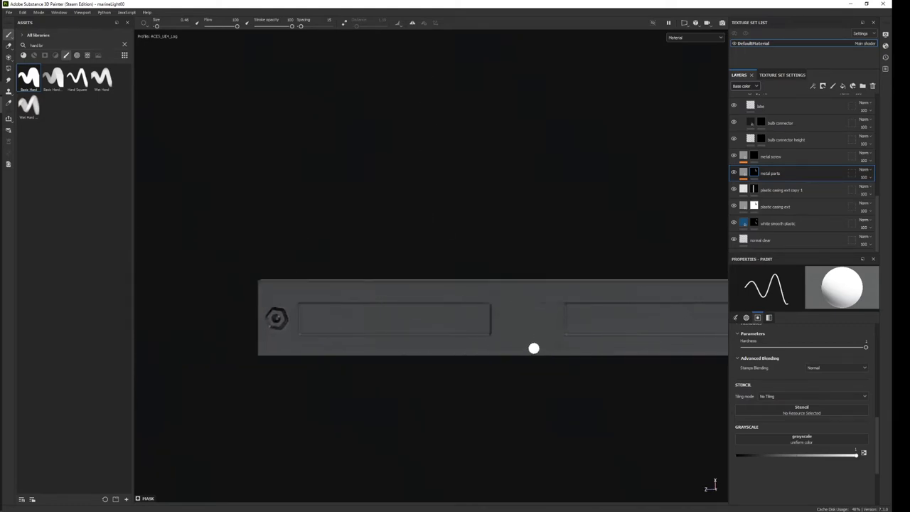
key("c")
key("c")
key("c")
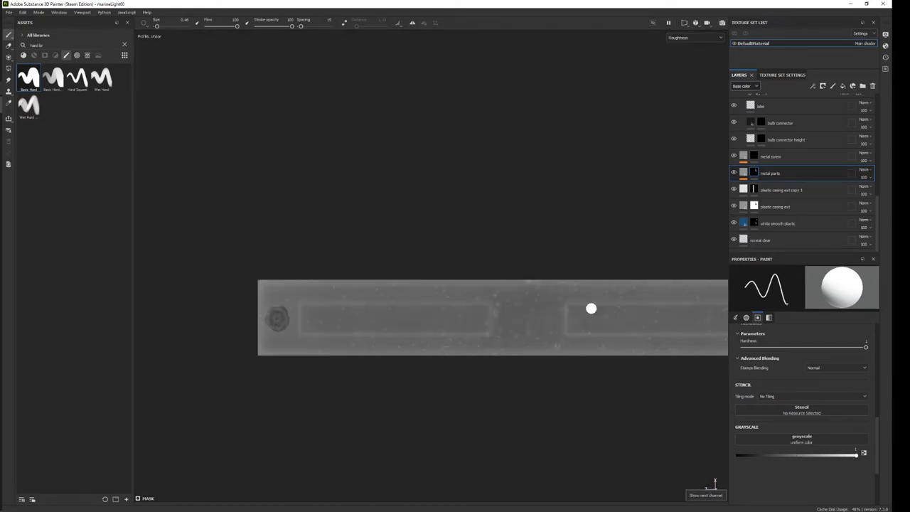
key("c")
middle_click_drag(590, 309, 405, 308, "alt")
key("c")
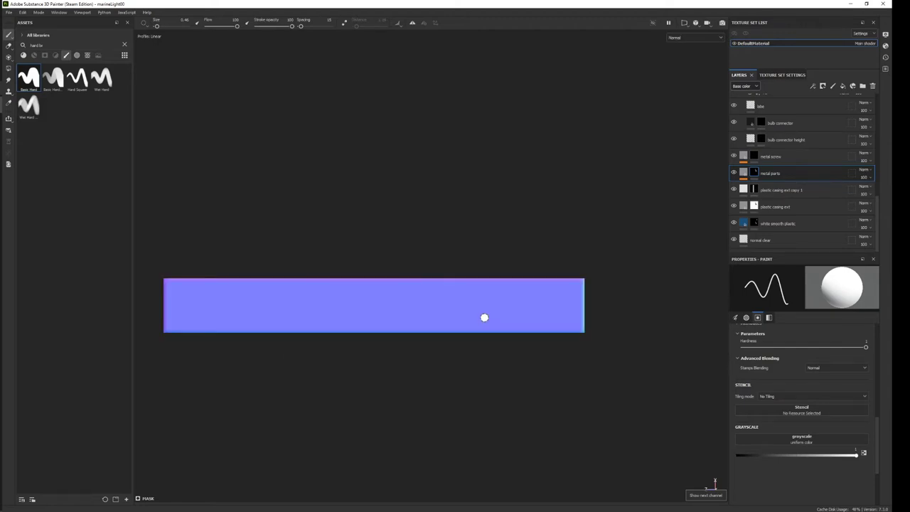
key("c")
key("c")
key("c")
key("m")
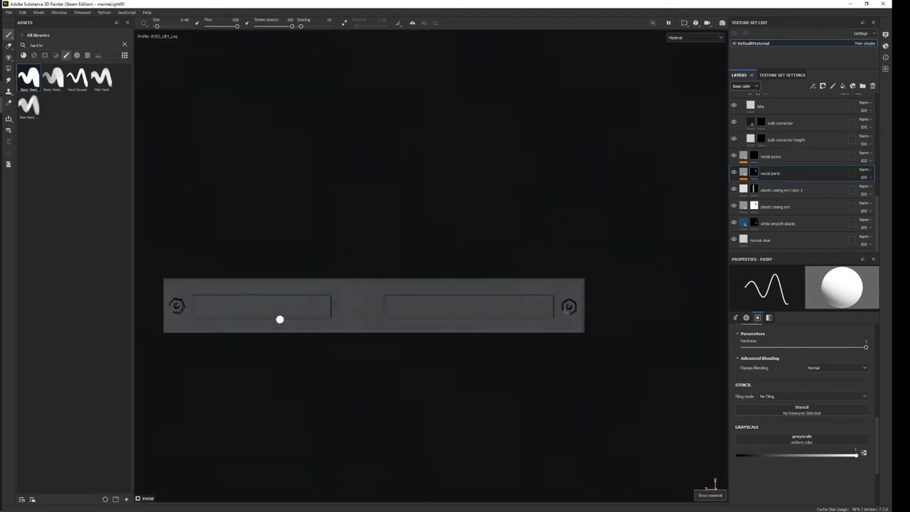
middle_click_drag(279, 320, 403, 235, "alt")
scroll(402, 235, "up", 3)
scroll(471, 381, "up", 2)
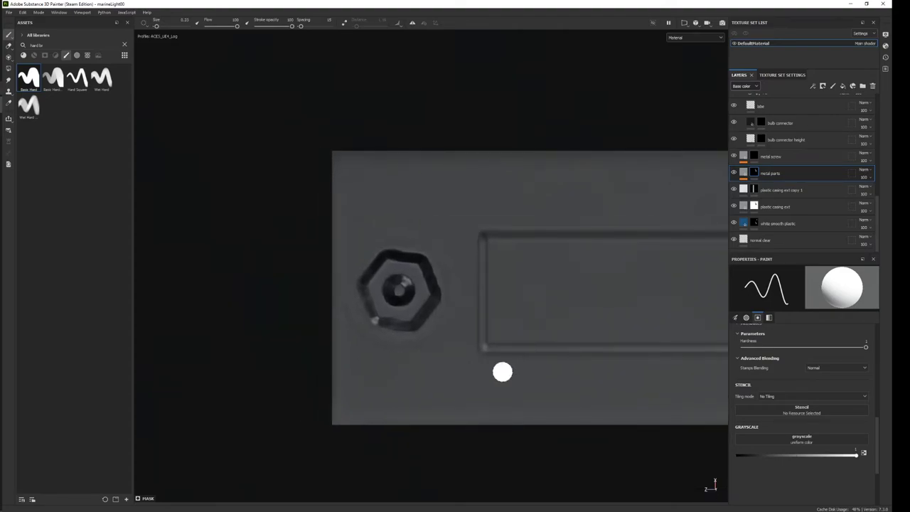
Paint in black to erase the metal overspill around both hex screws.
key("x")
key("alt")
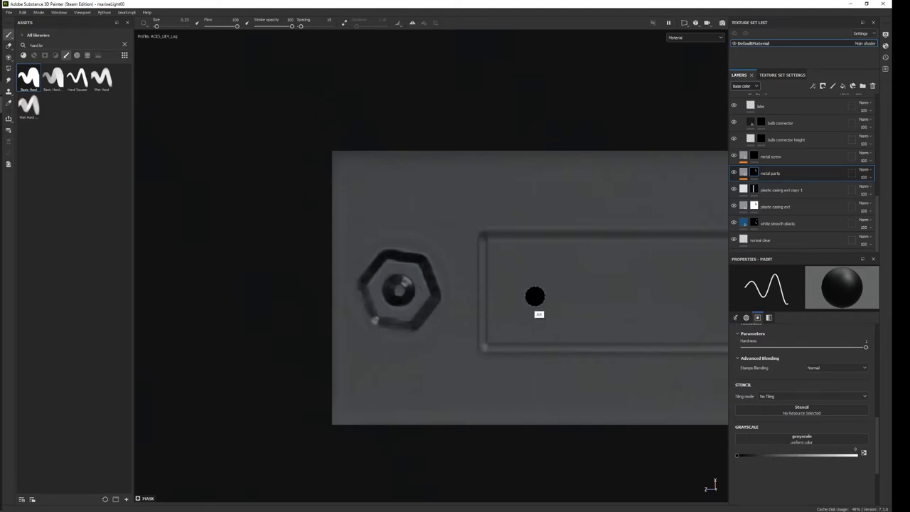
mouse_move(533, 291)
middle_mouse_down("alt")
mouse_move(461, 296)
mouse_move(568, 293)
mouse_move(383, 278)
mouse_move(644, 280)
mouse_move(225, 297)
mouse_move(501, 270)
mouse_move(461, 278)
middle_mouse_up("alt")
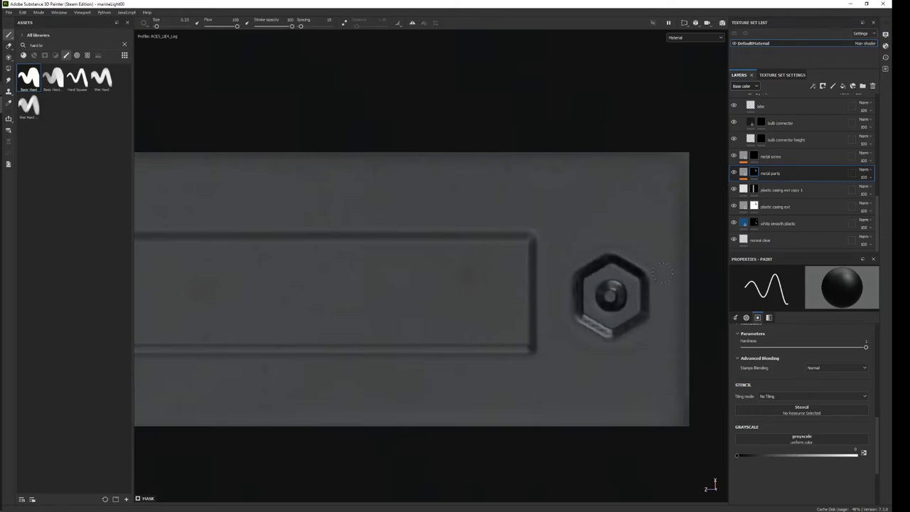
mouse_move(604, 196)
left_mouse_down("alt")
mouse_move(578, 452)
mouse_move(591, 345)
mouse_move(562, 335)
mouse_move(588, 227)
left_mouse_up("alt")
mouse_move(580, 325)
left_mouse_down("alt")
mouse_move(583, 192)
mouse_move(583, 268)
mouse_move(627, 304)
mouse_move(562, 284)
left_mouse_up("alt")
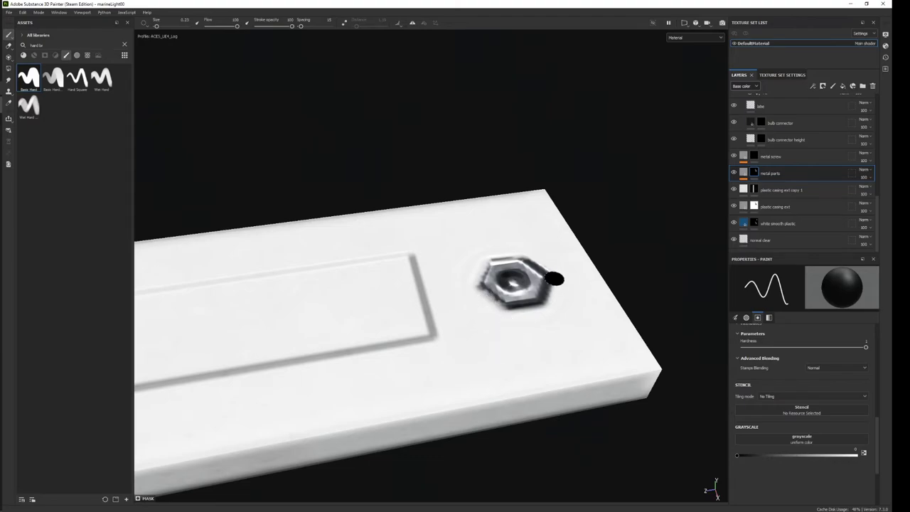
Switch back to white paint and zoom close onto the strip's screw end.
key("x")
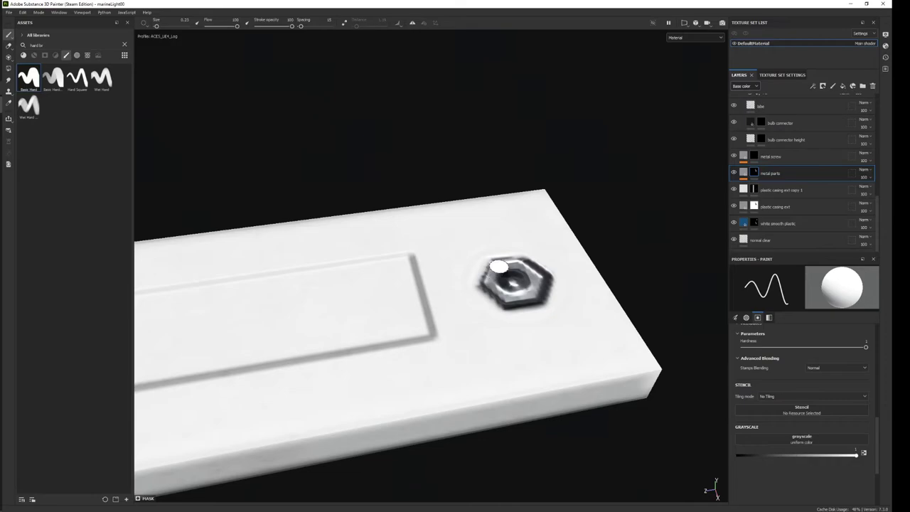
key("f")
mouse_move(523, 285)
left_mouse_down("alt")
mouse_move(507, 249)
mouse_move(511, 146)
left_mouse_up("alt")
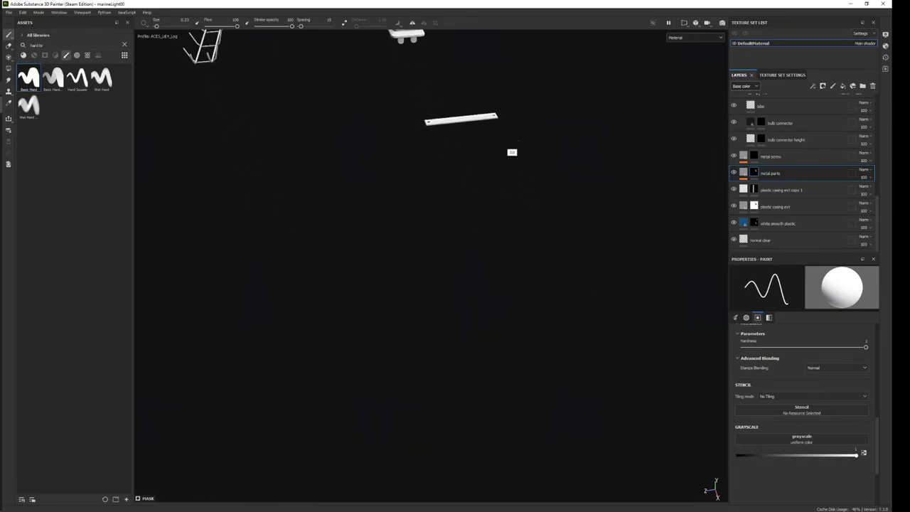
mouse_move(410, 113)
left_mouse_down("alt")
mouse_move(400, 467)
mouse_move(362, 170)
mouse_move(505, 260)
left_mouse_up("alt")
mouse_move(505, 260)
right_mouse_down("alt")
mouse_move(447, 351)
mouse_move(497, 263)
mouse_move(480, 256)
right_mouse_up("alt")
mouse_move(481, 257)
left_mouse_down("alt")
mouse_move(526, 295)
mouse_move(466, 244)
mouse_move(490, 277)
left_mouse_up("alt")
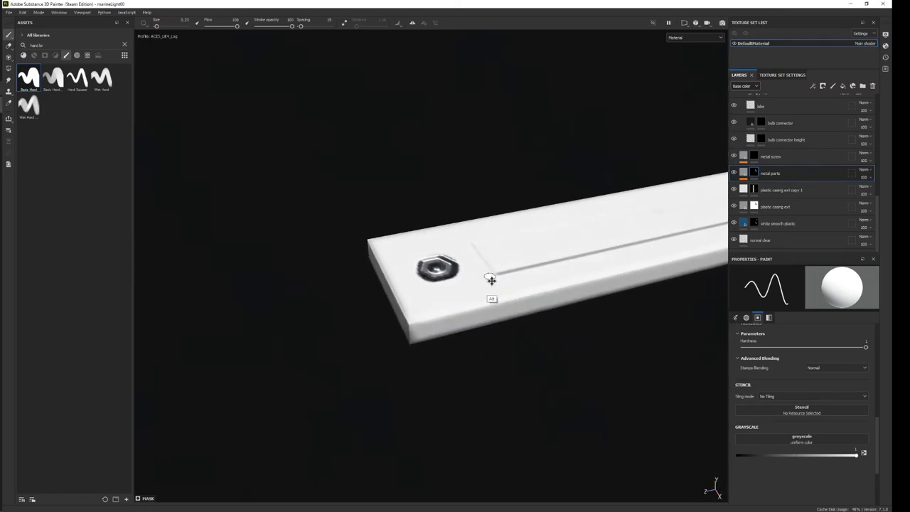
right_click_drag(490, 278, 444, 427, "alt")
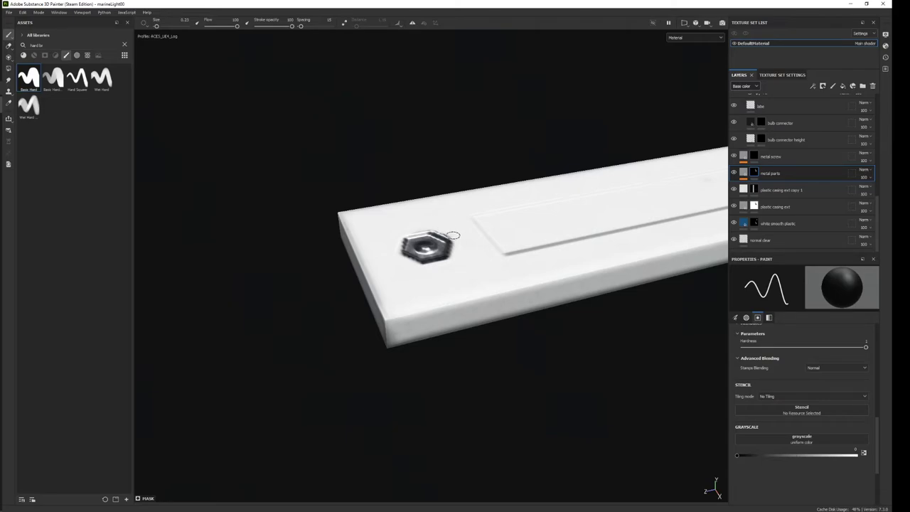
Bring the metal strip close up, enlarge the brush to about 1.05, and undo a test stroke.
key("f")
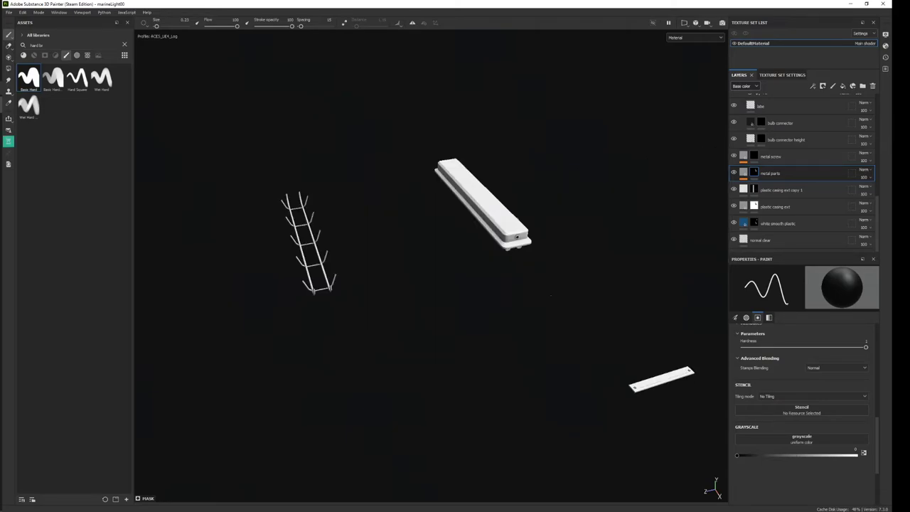
scroll(569, 313, "up", 3)
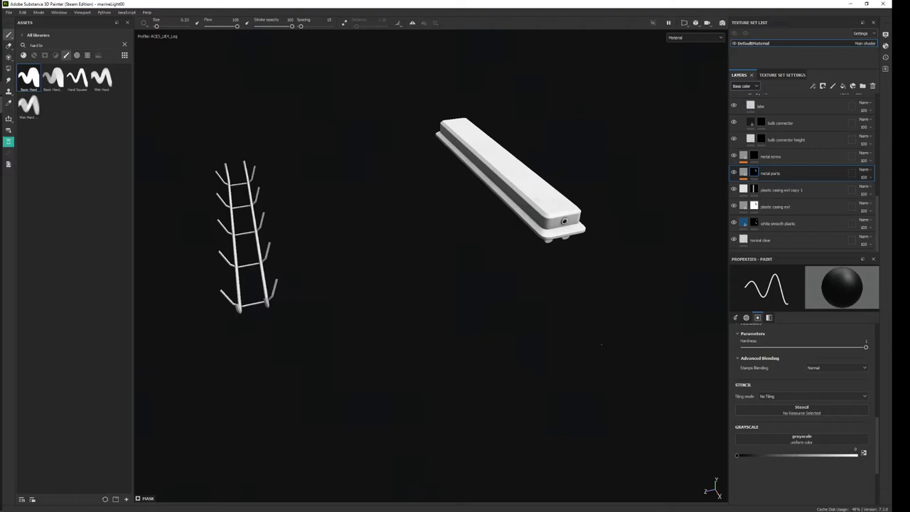
mouse_move(177, 205)
left_mouse_down("alt")
mouse_move(398, 325)
mouse_move(427, 284)
left_mouse_up("alt")
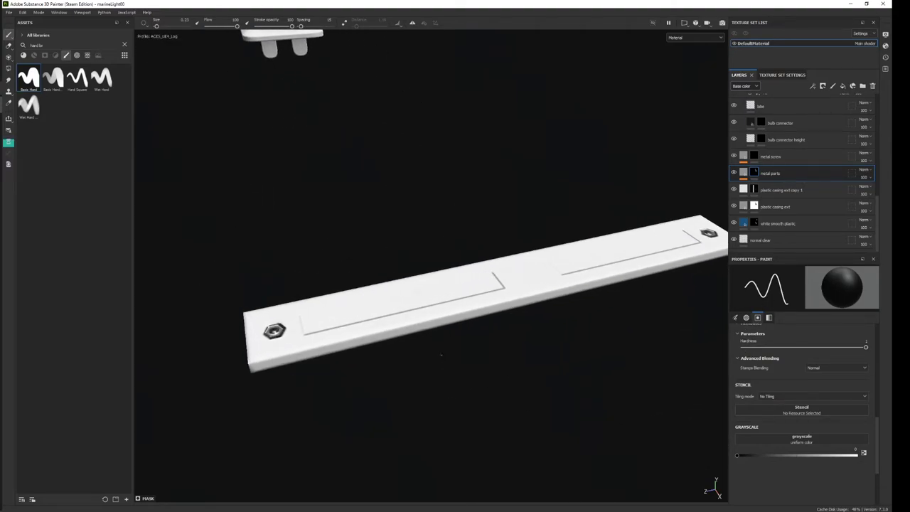
right_click_drag(427, 285, 462, 228, "alt")
mouse_move(462, 228)
left_mouse_down("alt")
mouse_move(384, 370)
mouse_move(412, 351)
left_mouse_up("alt")
middle_click_drag(412, 352, 438, 335, "alt")
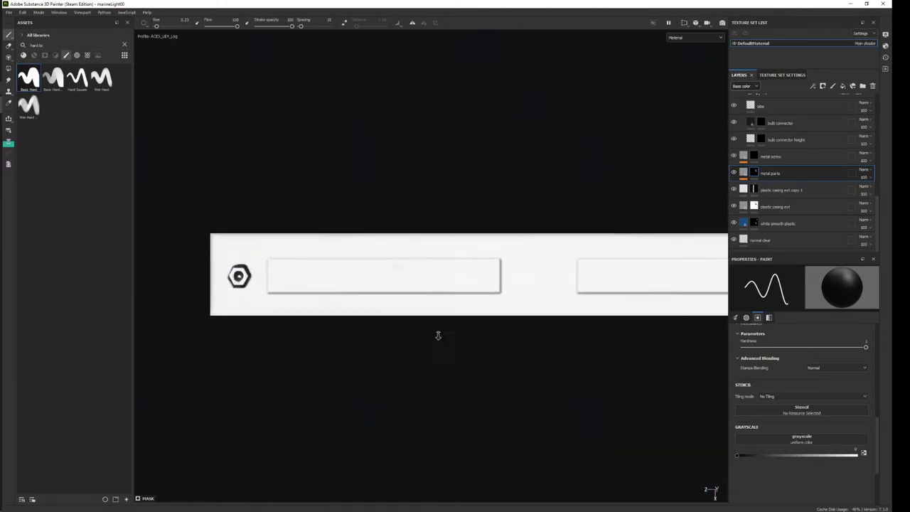
right_click_drag(438, 334, 427, 305, "alt")
right_click_drag(347, 296, 369, 295, "ctrl")
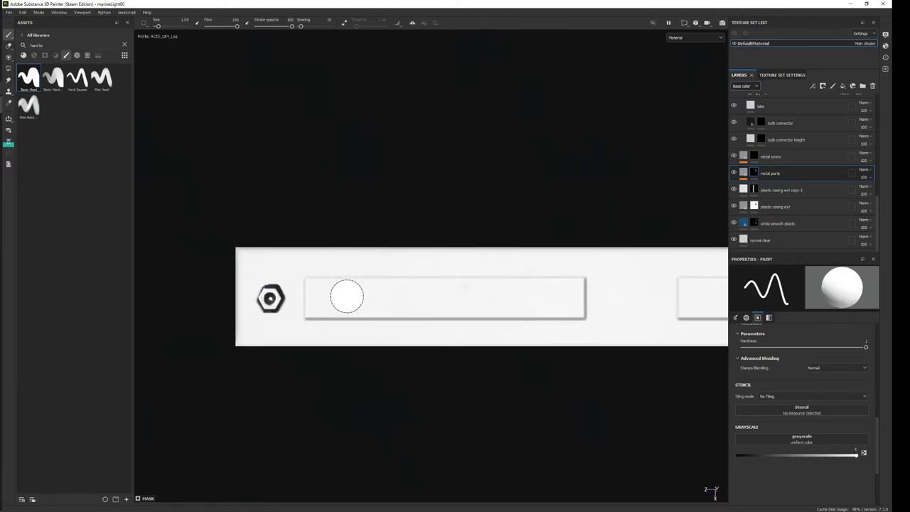
left_click_drag(334, 297, 490, 297)
key("ctrl+z")
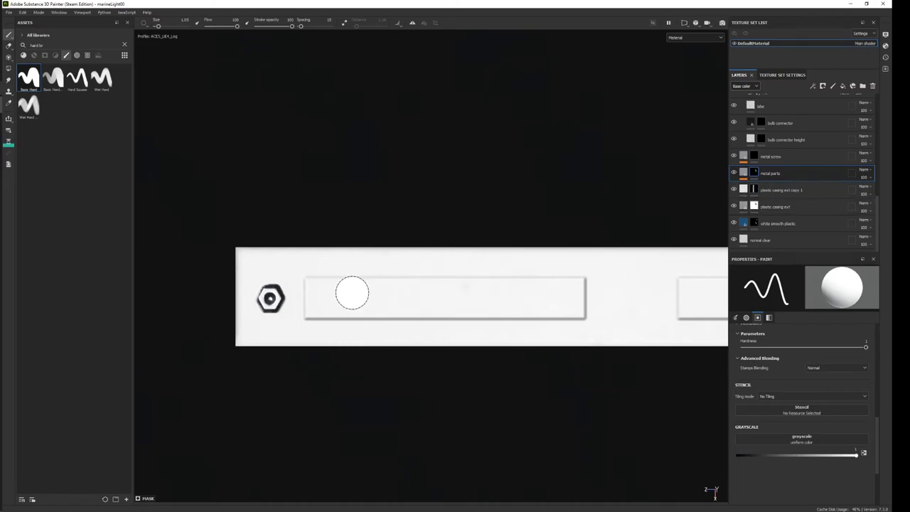
Paint along the strip's left end and save the project.
left_click(321, 298)
mouse_move(403, 302)
left_mouse_down()
mouse_move(564, 301)
mouse_move(557, 3)
left_mouse_up()
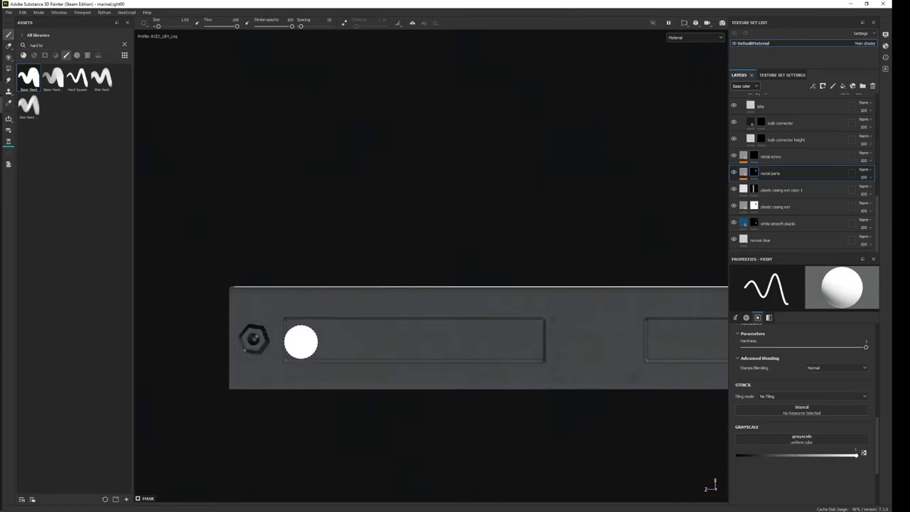
key("ctrl+s")
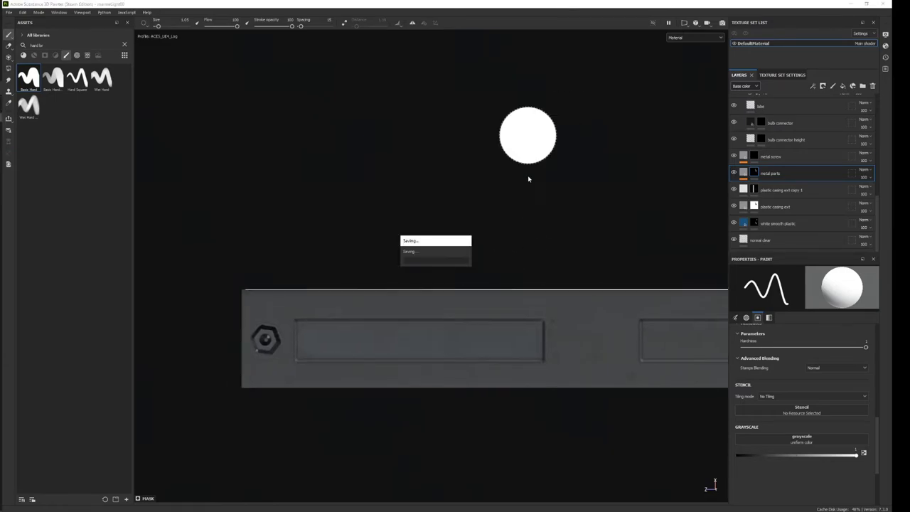
mouse_move(513, 260)
left_mouse_down("alt")
mouse_move(474, 349)
mouse_move(367, 284)
mouse_move(505, 297)
mouse_move(520, 317)
mouse_move(500, 118)
mouse_move(448, 275)
mouse_move(474, 428)
mouse_move(463, 197)
mouse_move(493, 331)
mouse_move(404, 284)
mouse_move(436, 319)
mouse_move(411, 275)
mouse_move(398, 308)
mouse_move(425, 318)
mouse_move(412, 296)
mouse_move(652, 181)
left_mouse_up("alt")
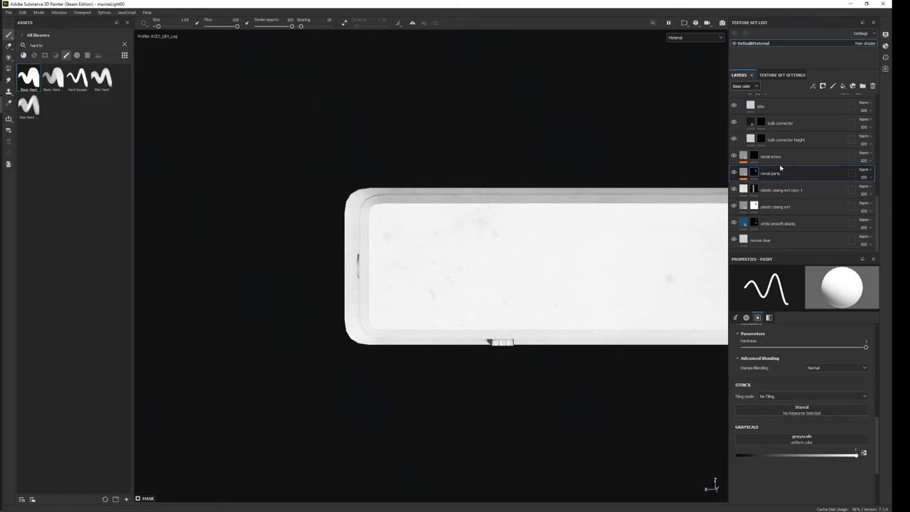
Move the bulb connector layer to the top level just below Auto Chamfer.
scroll(756, 178, "up", 3)
left_click(782, 204)
left_click(780, 187)
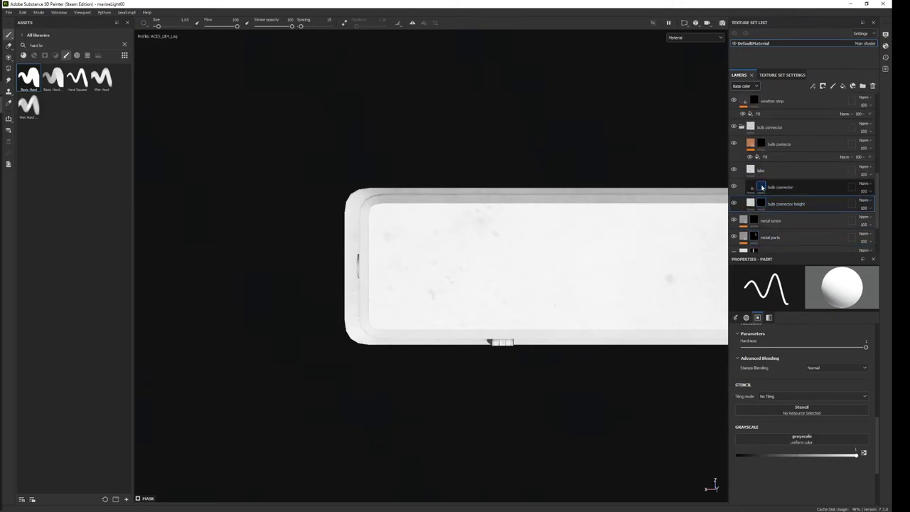
right_click_drag(427, 251, 420, 268, "alt")
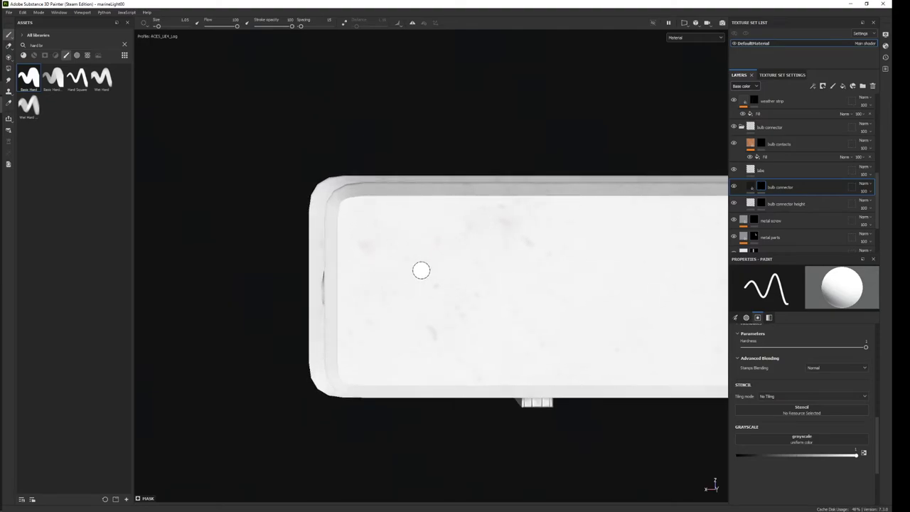
scroll(808, 209, "up", 2)
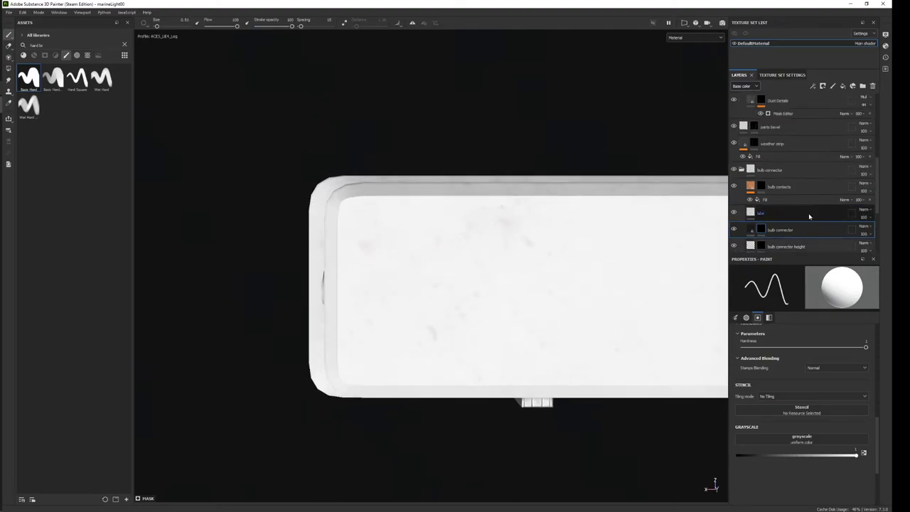
mouse_move(799, 229)
left_mouse_down()
mouse_move(801, 108)
mouse_move(783, 104)
mouse_move(797, 137)
mouse_move(791, 99)
mouse_move(802, 131)
mouse_move(796, 105)
left_mouse_up()
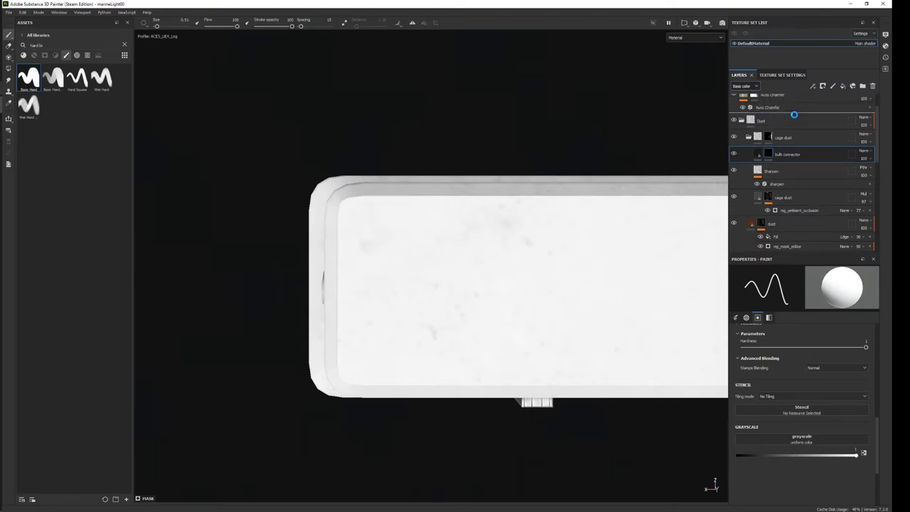
left_click_drag(796, 105, 796, 115)
On the metal screw layer's mask, give the brush the IRO_Screws_04 screw alpha.
scroll(456, 329, "up", 1)
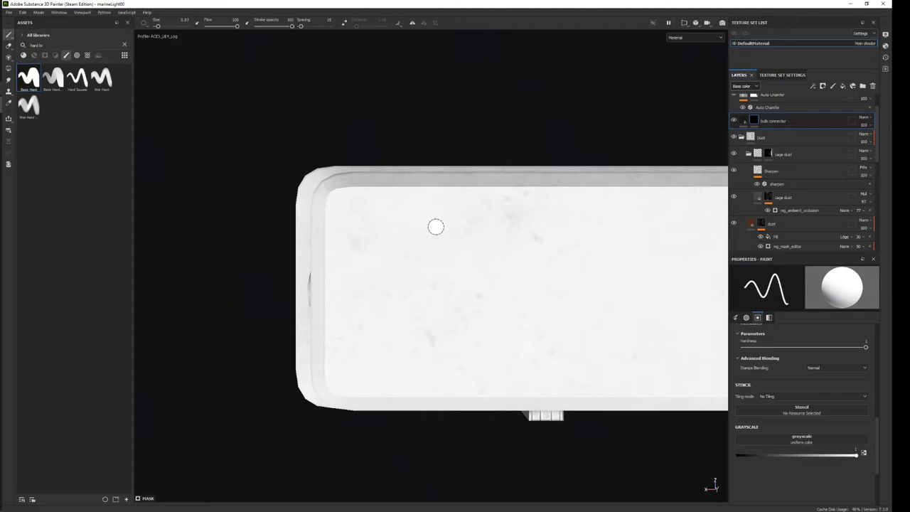
mouse_move(436, 234)
left_mouse_down("alt")
mouse_move(488, 347)
mouse_move(606, 184)
mouse_move(303, 260)
mouse_move(450, 270)
mouse_move(348, 329)
mouse_move(472, 207)
mouse_move(459, 207)
left_mouse_up("alt")
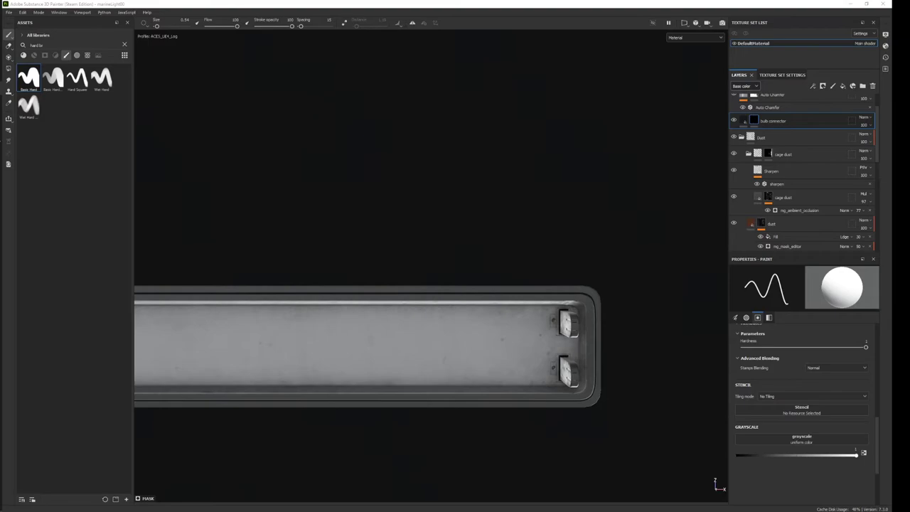
scroll(781, 185, "down", 2)
scroll(767, 192, "down", 2)
scroll(760, 195, "down", 2)
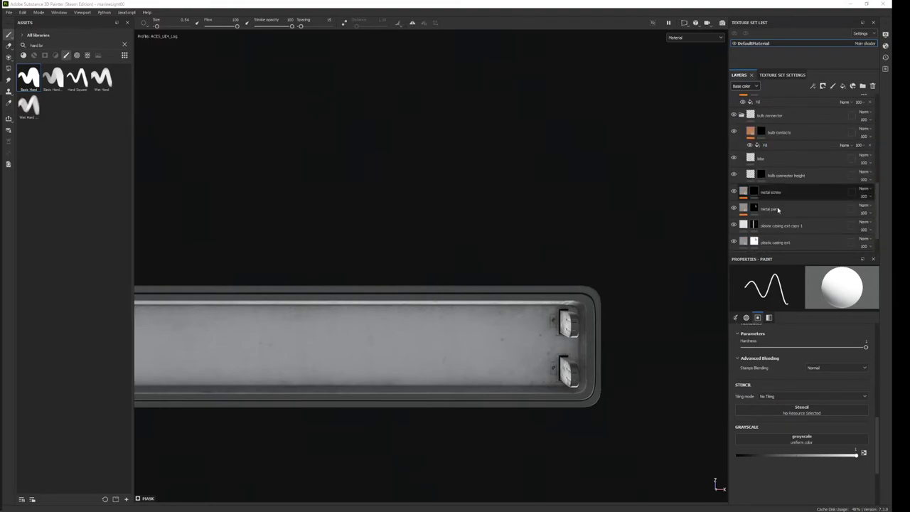
left_click(755, 196)
key("BackSpace")
key("BackSpace")
key("BackSpace")
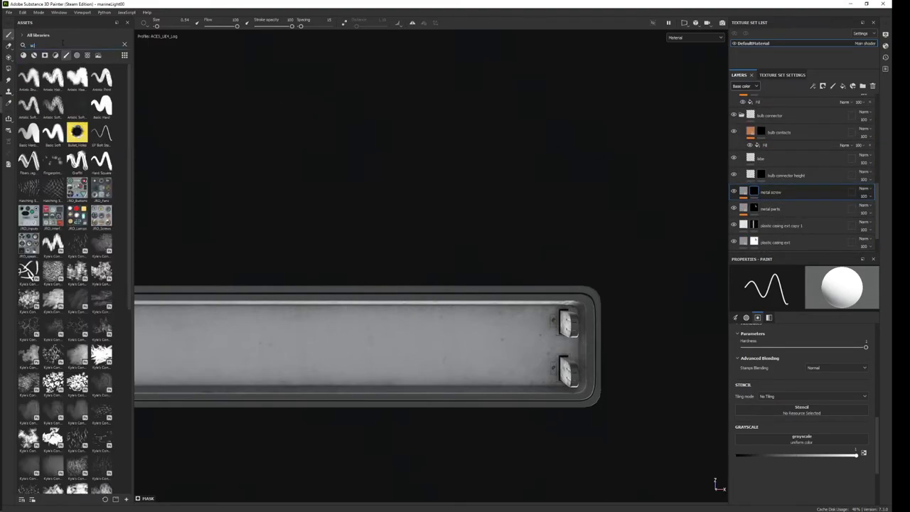
type("screw")
left_click(77, 83)
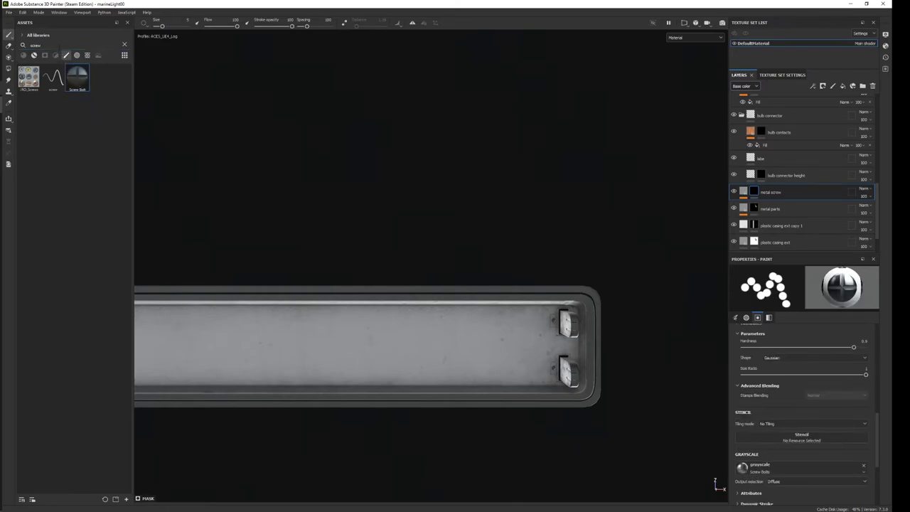
left_click(66, 54)
scroll(776, 430, "down", 2)
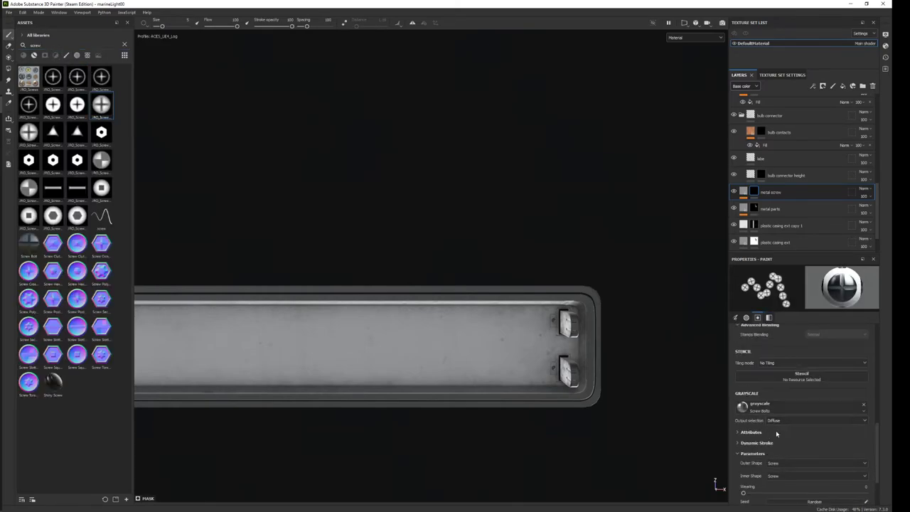
left_click(864, 405)
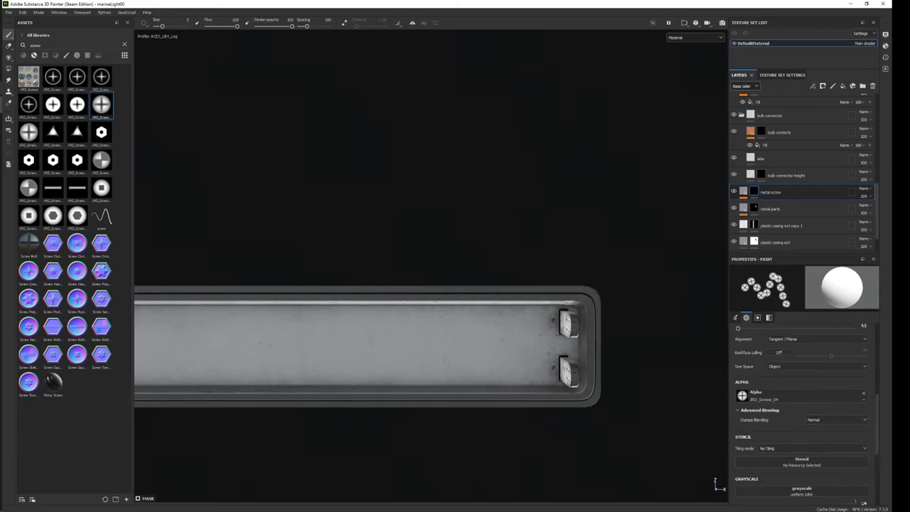
Turn on mirror symmetry with the casing's rounded right end in view.
scroll(491, 384, "up", 2)
scroll(497, 383, "up", 3)
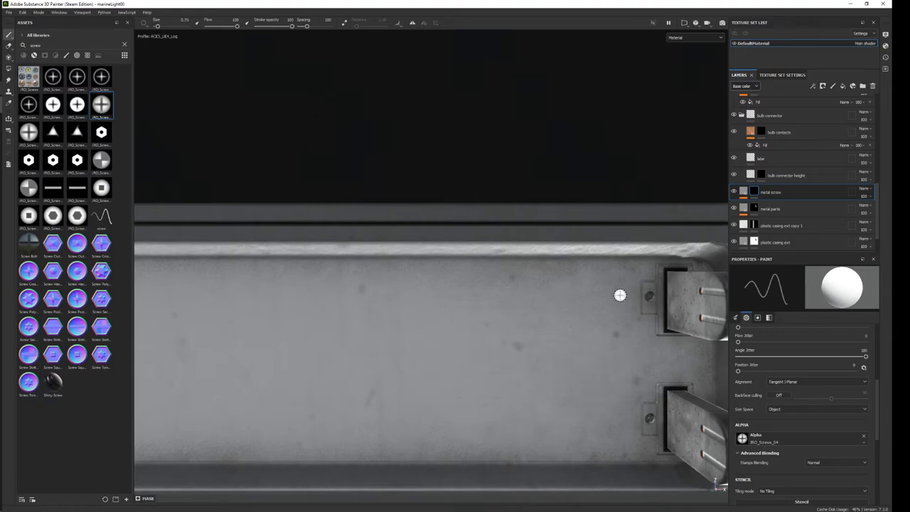
middle_click_drag(632, 299, 597, 276)
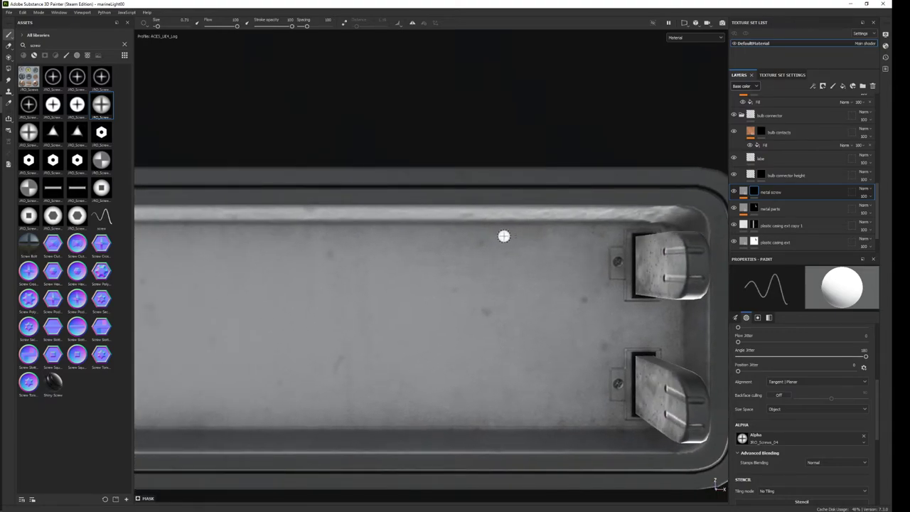
left_click(412, 23)
scroll(491, 201, "down", 2)
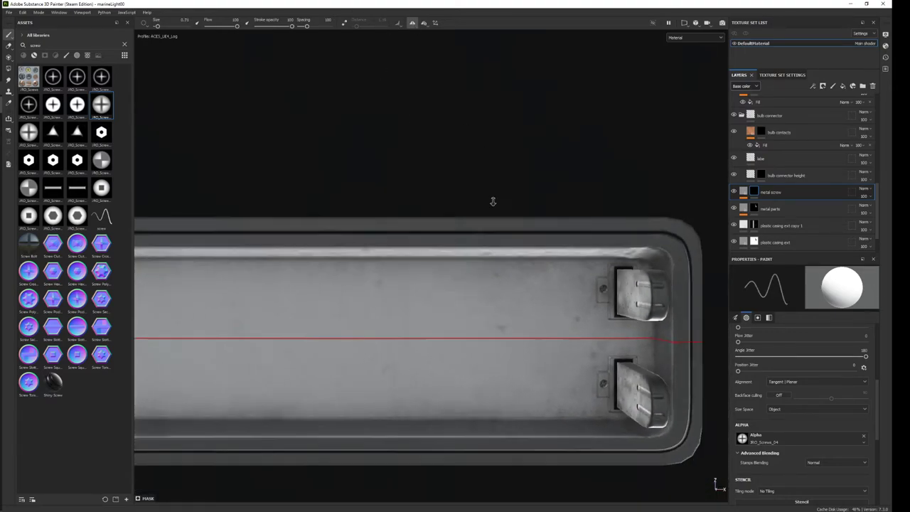
scroll(498, 107, "down", 3)
left_click(423, 22)
Mirror painting across Y and shift the symmetry plane offset to centre it on the casing.
left_click(457, 47)
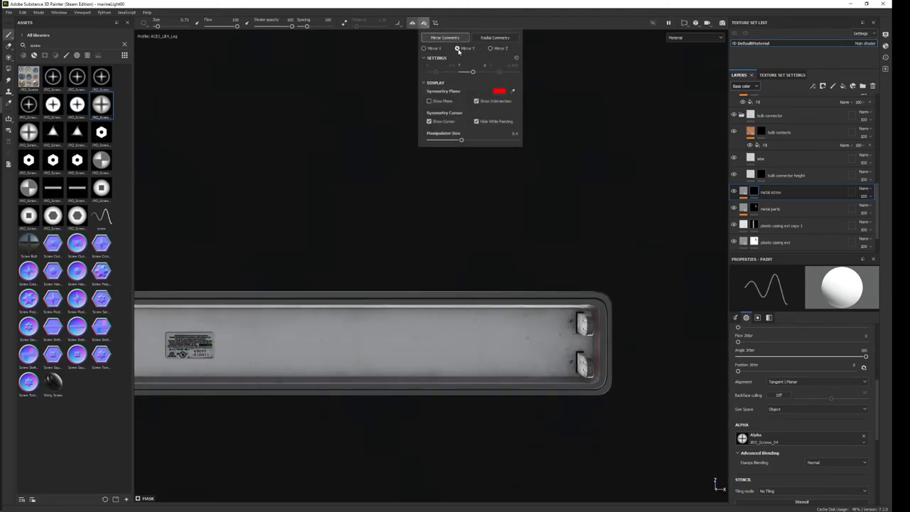
key("f")
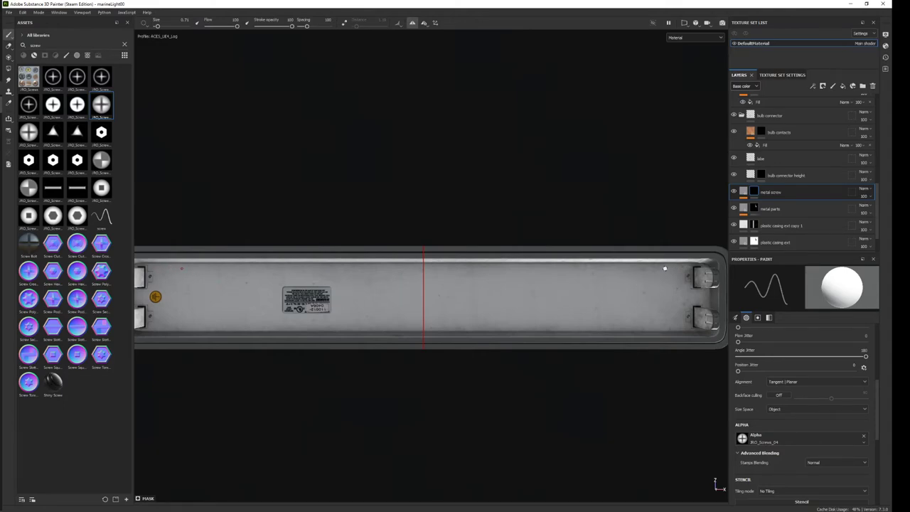
left_click(422, 25)
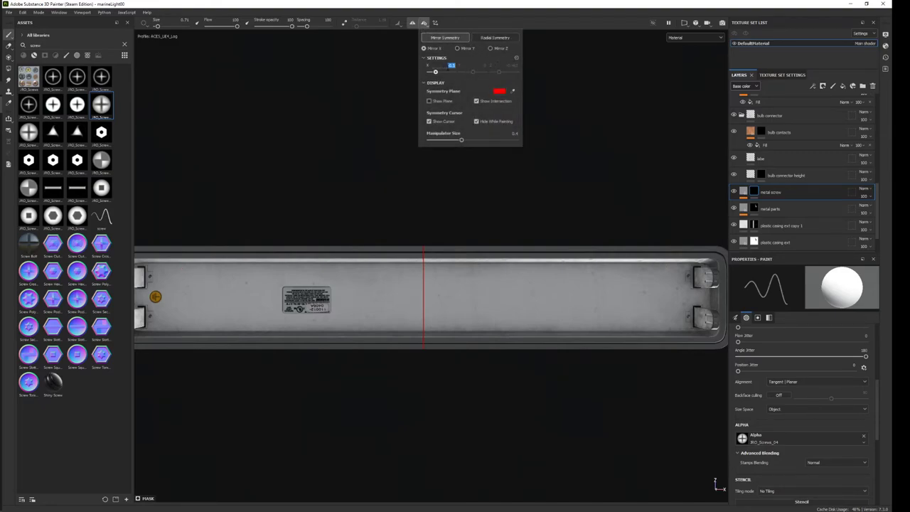
left_click_drag(435, 71, 435, 71)
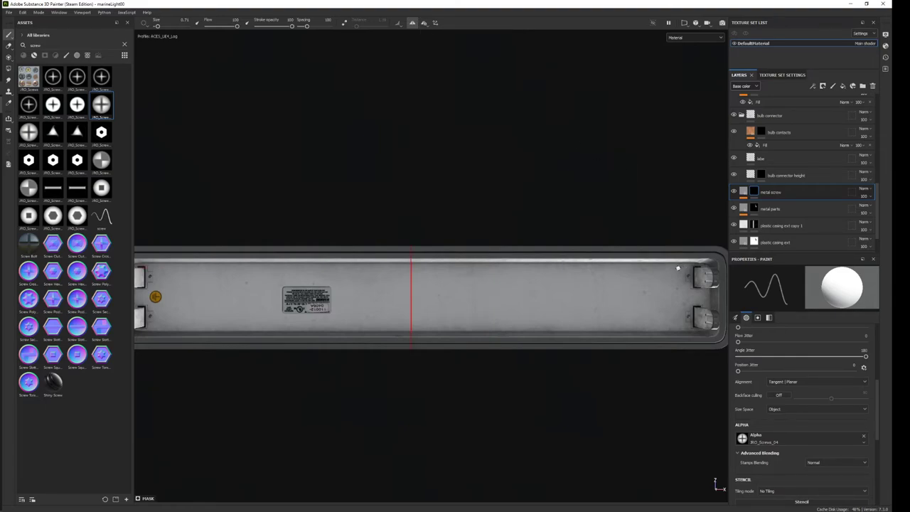
left_click(423, 25)
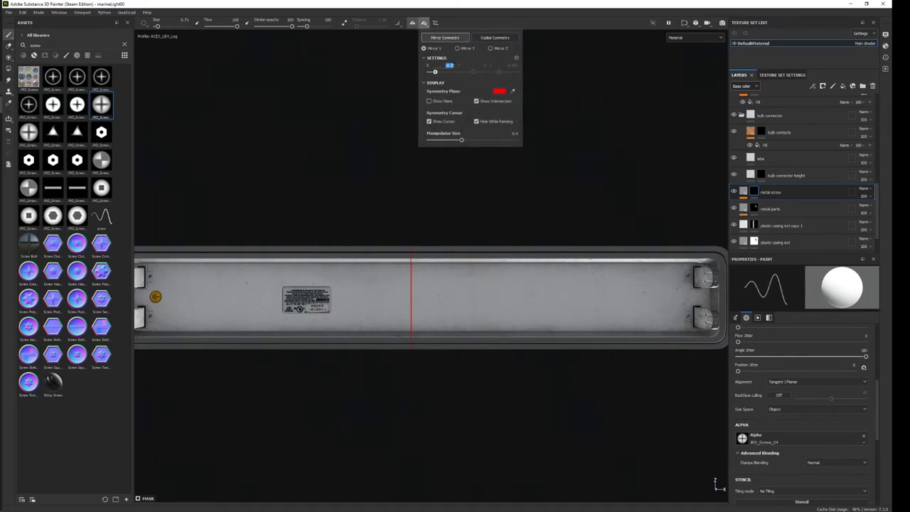
key("Return")
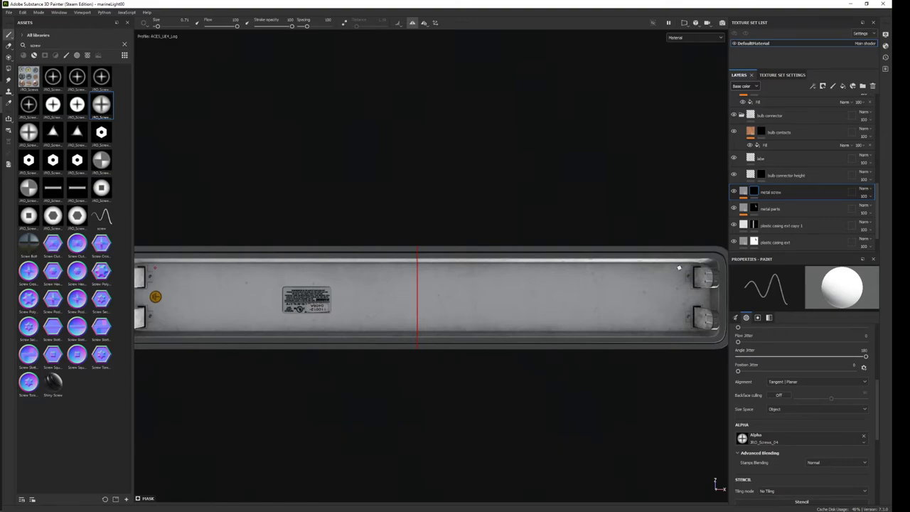
left_click(422, 22)
Orbit across the right end cap and underside to a diagonal view of the fixture.
middle_click_drag(639, 231, 660, 224)
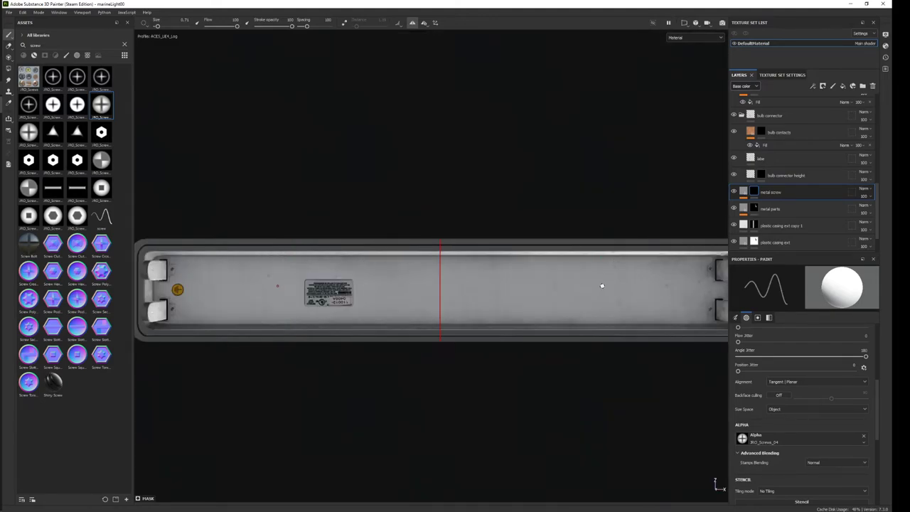
mouse_move(601, 284)
left_mouse_down("alt")
mouse_move(679, 316)
mouse_move(679, 293)
left_mouse_up("alt")
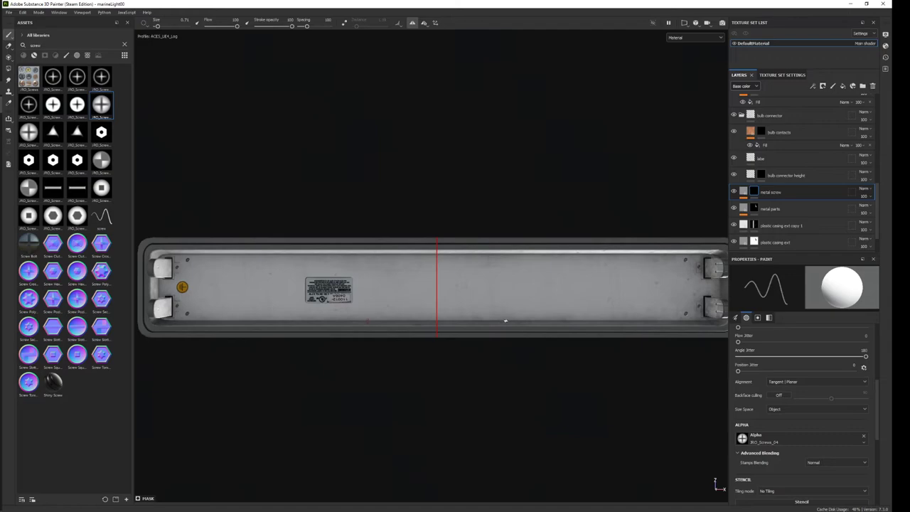
left_click_drag(505, 320, 436, 328, "alt")
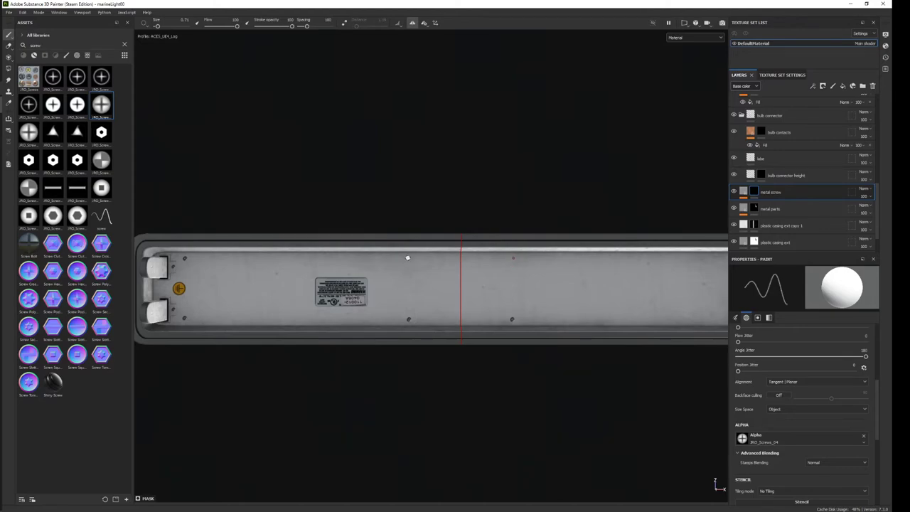
scroll(455, 220, "down", 2)
mouse_move(513, 179)
left_mouse_down("alt")
mouse_move(536, 230)
mouse_move(463, 230)
mouse_move(416, 283)
mouse_move(441, 305)
mouse_move(464, 304)
mouse_move(401, 299)
mouse_move(138, 362)
mouse_move(558, 390)
left_mouse_up("alt")
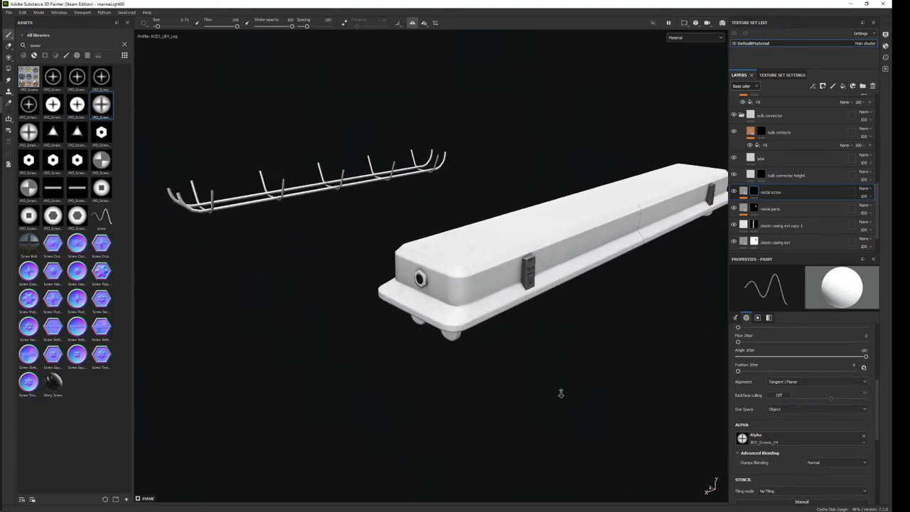
Resize the screw stamp and stamp screws onto the casing's end and side.
right_click_drag(558, 390, 556, 307, "alt")
left_click_drag(557, 307, 504, 369, "alt")
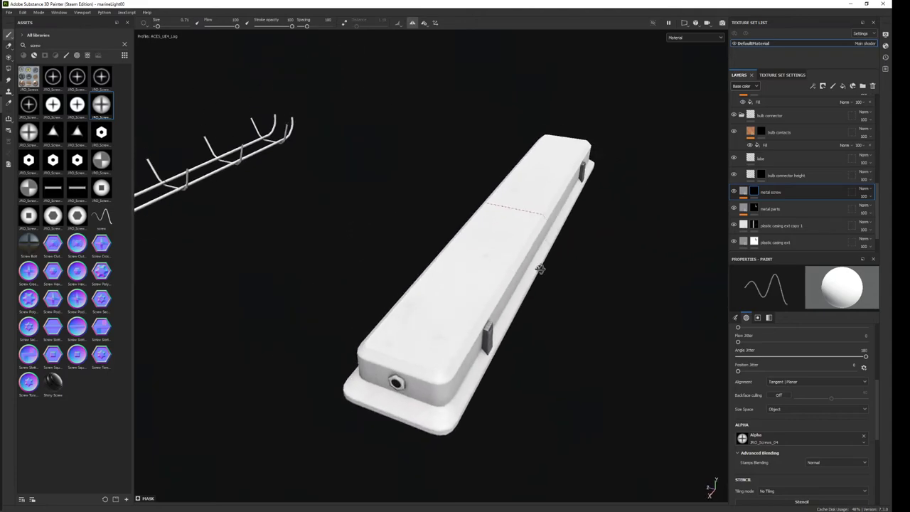
mouse_move(505, 369)
right_mouse_down("alt")
mouse_move(501, 441)
mouse_move(427, 314)
right_mouse_up("alt")
key("bracketleft")
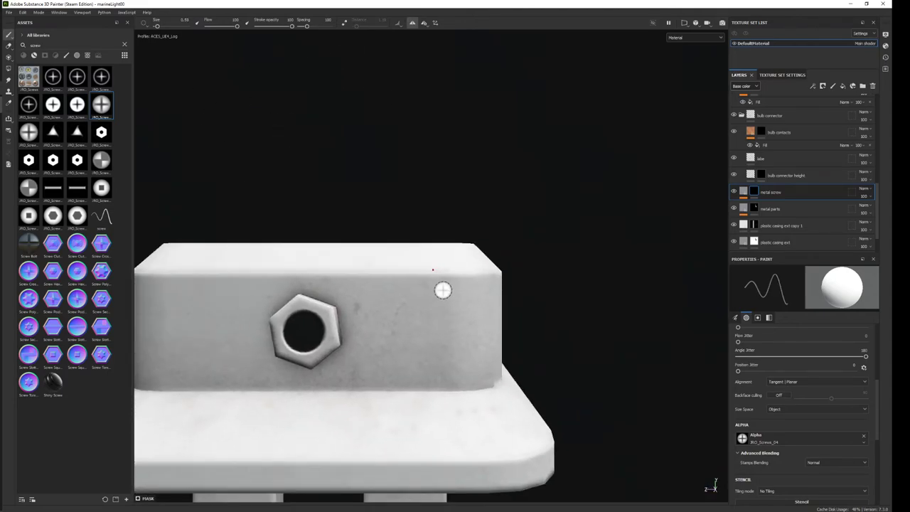
left_click_drag(442, 288, 488, 258, "alt")
key("bracketright")
key("bracketright")
key("bracketright")
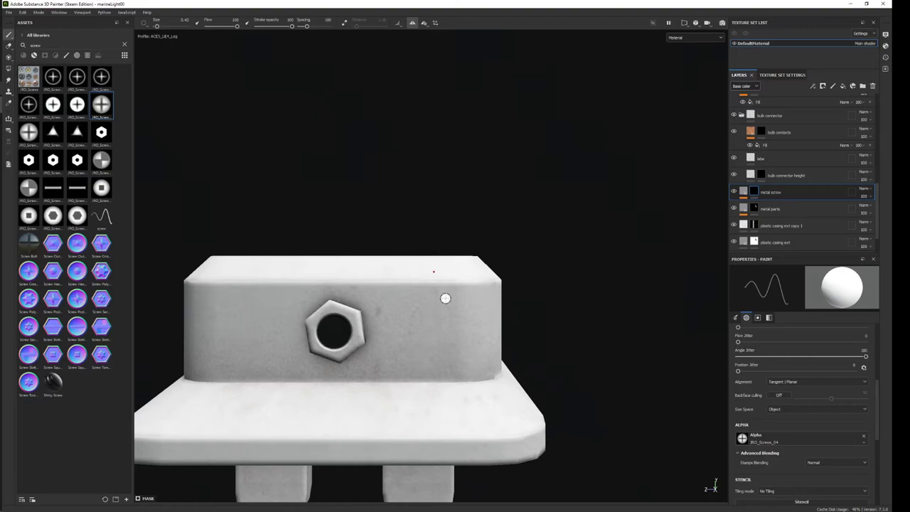
left_click(443, 298)
right_click_drag(531, 327, 495, 253, "alt")
mouse_move(495, 254)
left_mouse_down("alt")
mouse_move(463, 317)
mouse_move(353, 311)
mouse_move(294, 325)
left_mouse_up("alt")
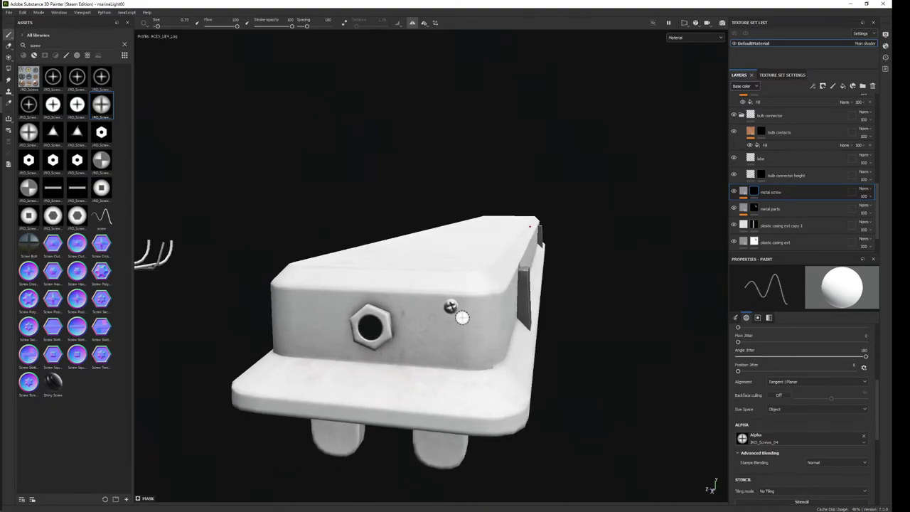
left_click(454, 308)
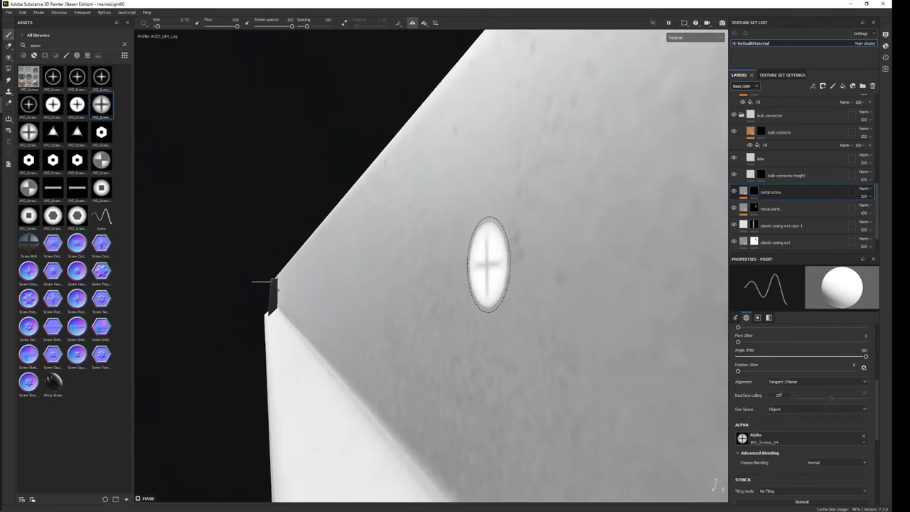
Check the stamped screws from straight-on and perspective views around the fixture.
scroll(358, 232, "down", 5)
scroll(357, 233, "up", 3)
mouse_move(357, 232)
left_mouse_down("alt+shift")
mouse_move(339, 229)
mouse_move(432, 156)
mouse_move(635, 351)
left_mouse_up("alt+shift")
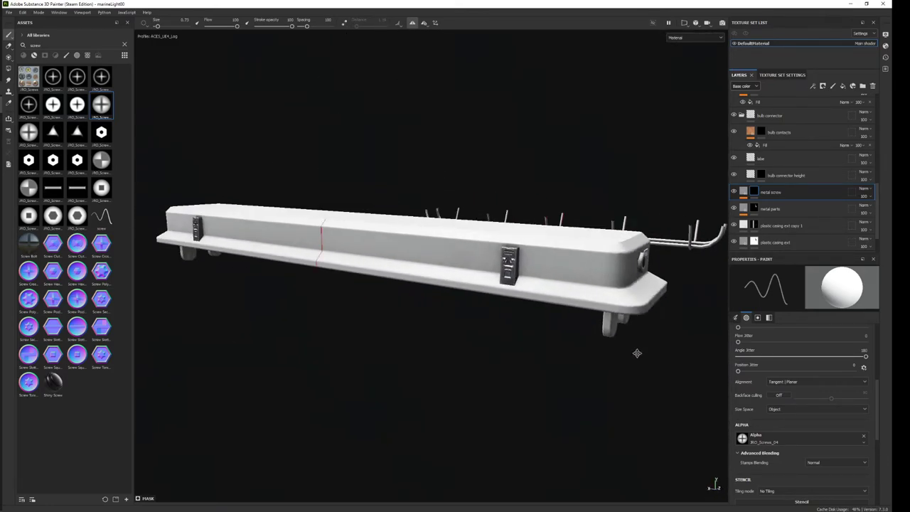
scroll(433, 336, "up", 5)
scroll(433, 337, "down", 2)
mouse_move(498, 337)
left_mouse_down("alt")
mouse_move(442, 299)
mouse_move(479, 87)
mouse_move(398, 244)
mouse_move(333, 180)
left_mouse_up("alt")
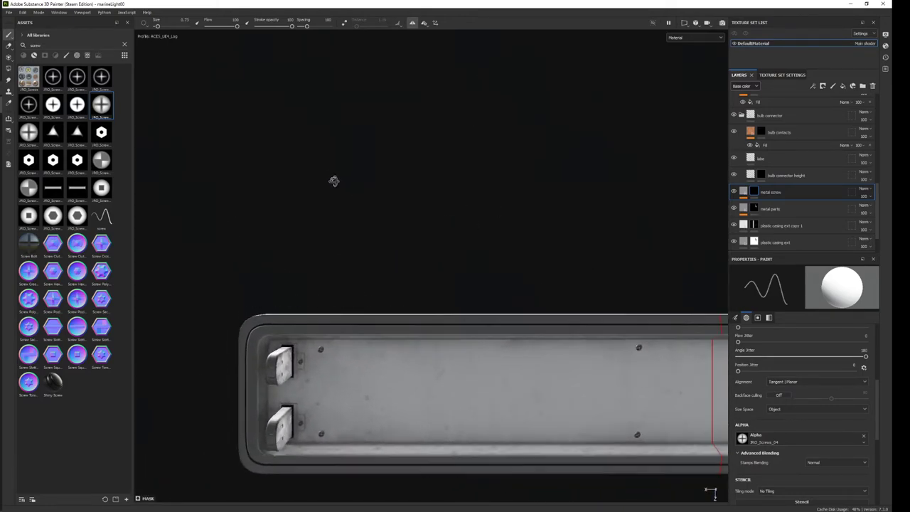
scroll(424, 162, "down", 3)
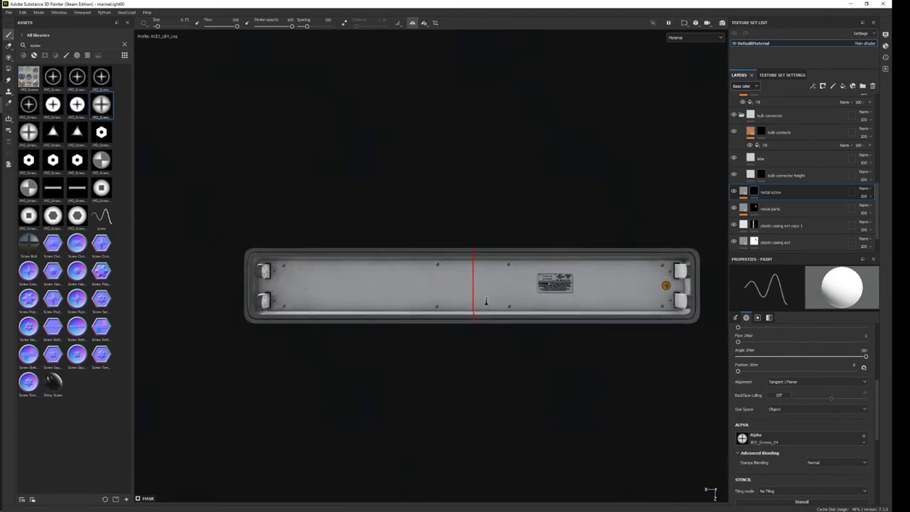
scroll(419, 272, "down", 2)
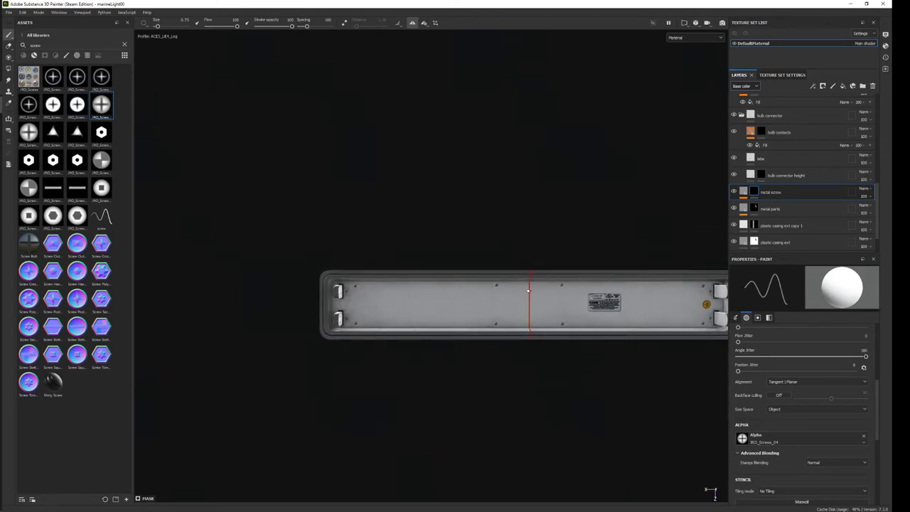
mouse_move(419, 272)
left_mouse_down("alt")
mouse_move(466, 254)
mouse_move(467, 315)
mouse_move(453, 328)
left_mouse_up("alt")
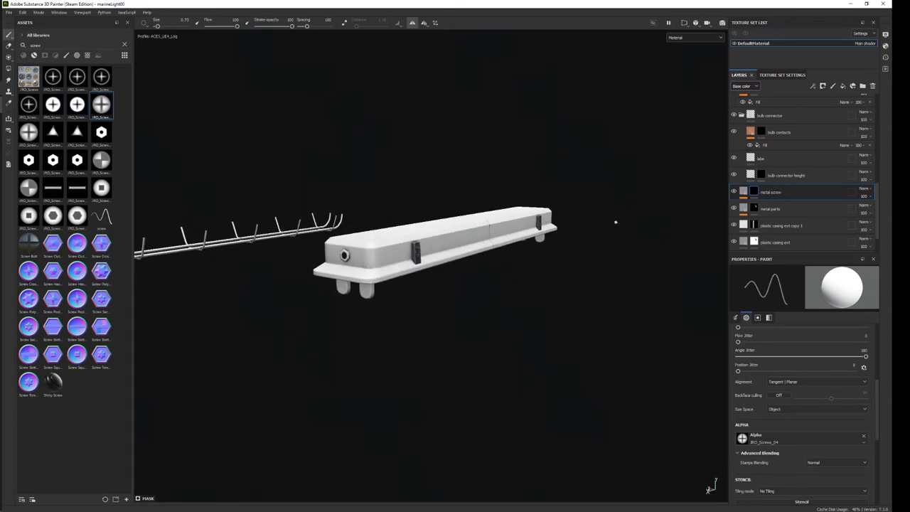
right_click_drag(420, 179, 498, 343, "alt")
scroll(806, 203, "down", 2)
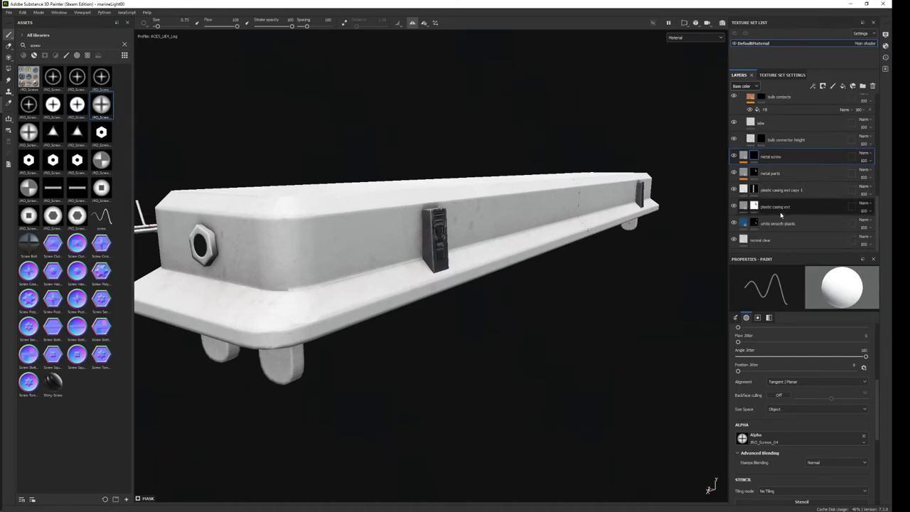
Duplicate plastic casing ext as 'plastic casing socket' and place it above plastic casing ext copy 1.
left_click(779, 210)
key("ctrl+d")
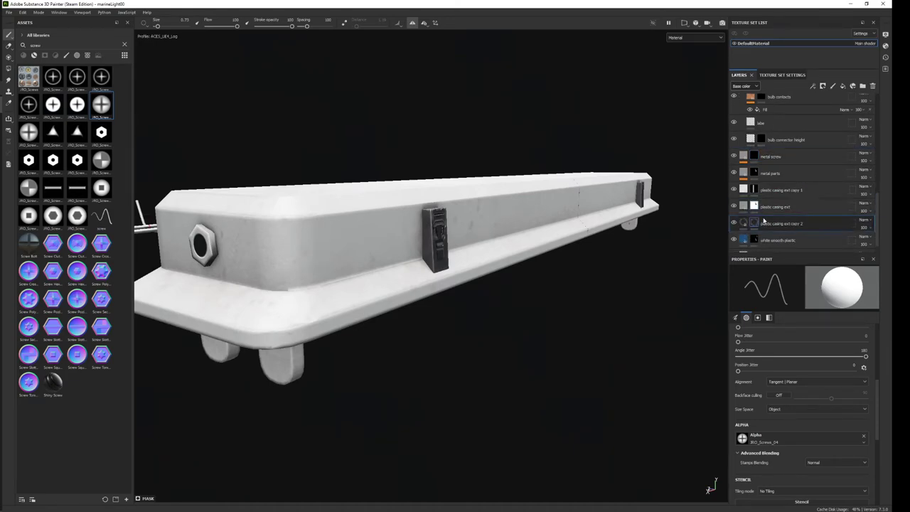
double_click(764, 222)
type("plastic ca")
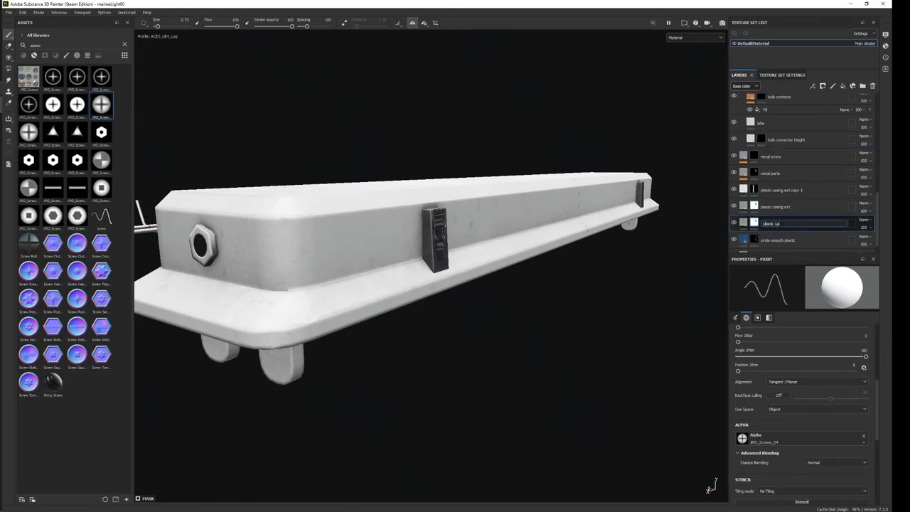
type("ket")
key("Return")
left_click_drag(775, 223, 774, 190)
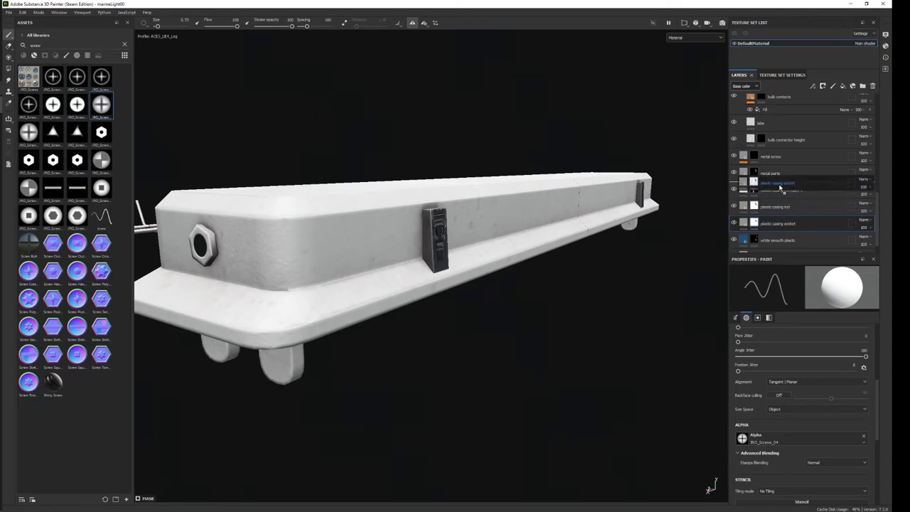
left_click(744, 192)
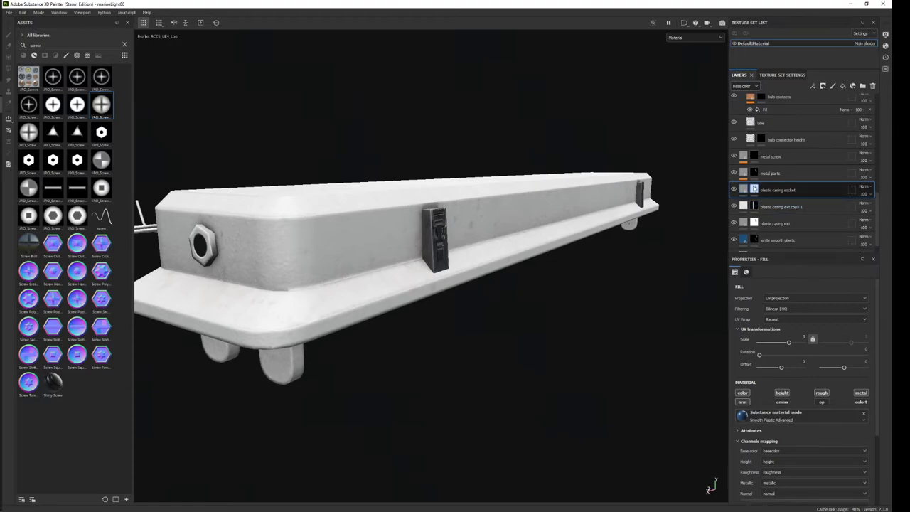
Add a black mask to plastic casing socket and switch to Polygon Fill.
right_click(755, 190)
left_click(782, 207)
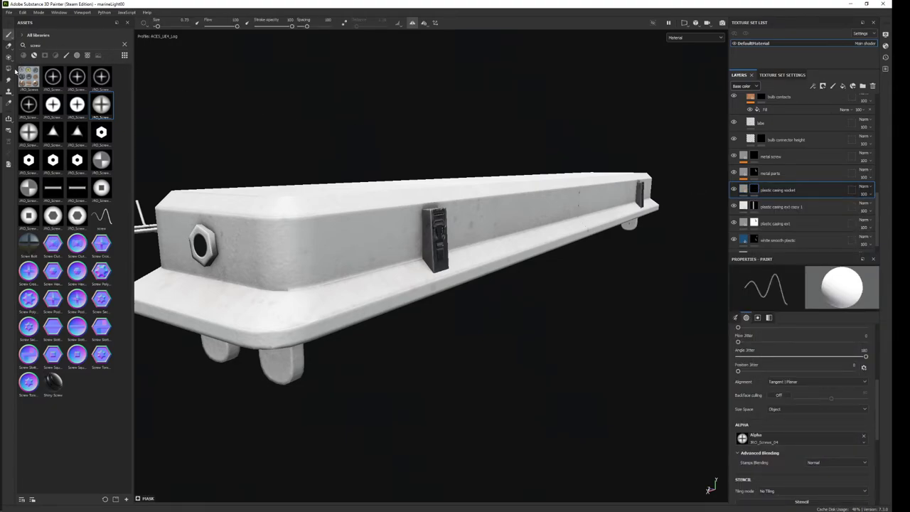
left_click(10, 68)
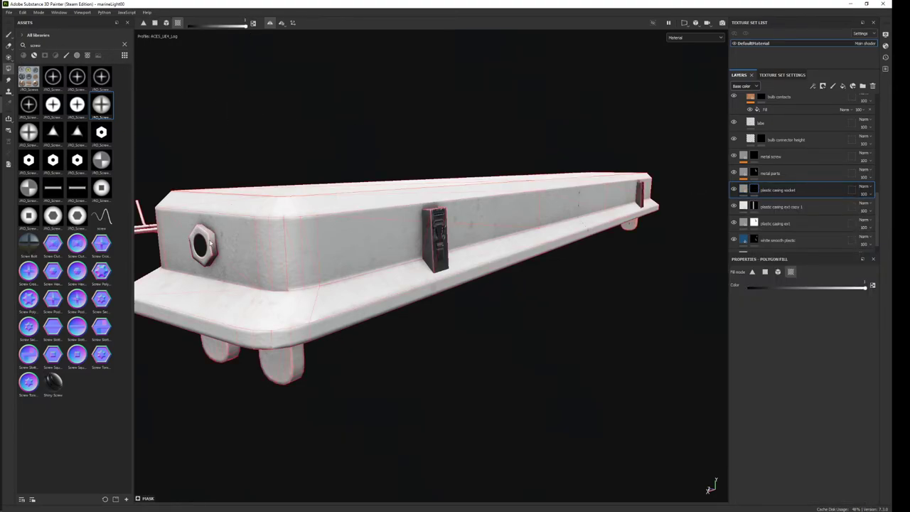
Polygon-fill the hex cable gland in mesh mode so the socket mask covers only it.
left_click(754, 190, "alt")
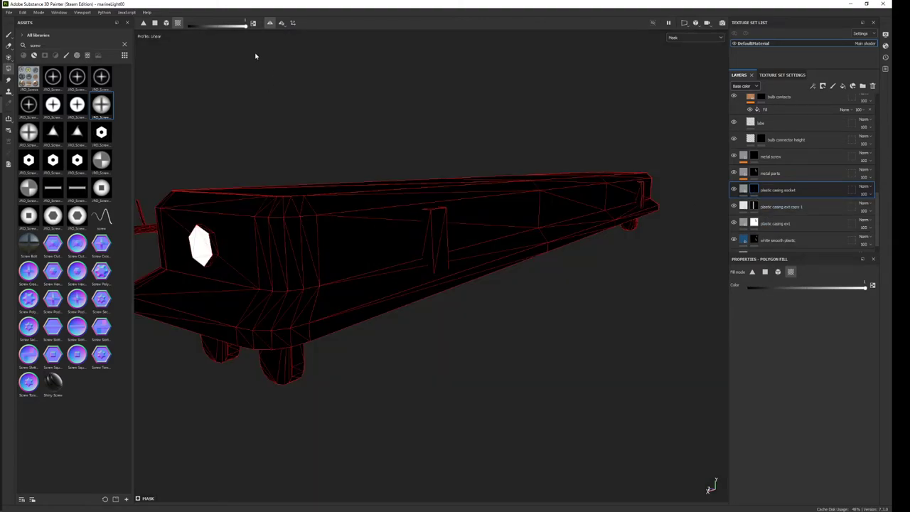
left_click(166, 25)
left_click_drag(215, 249, 438, 225, "alt")
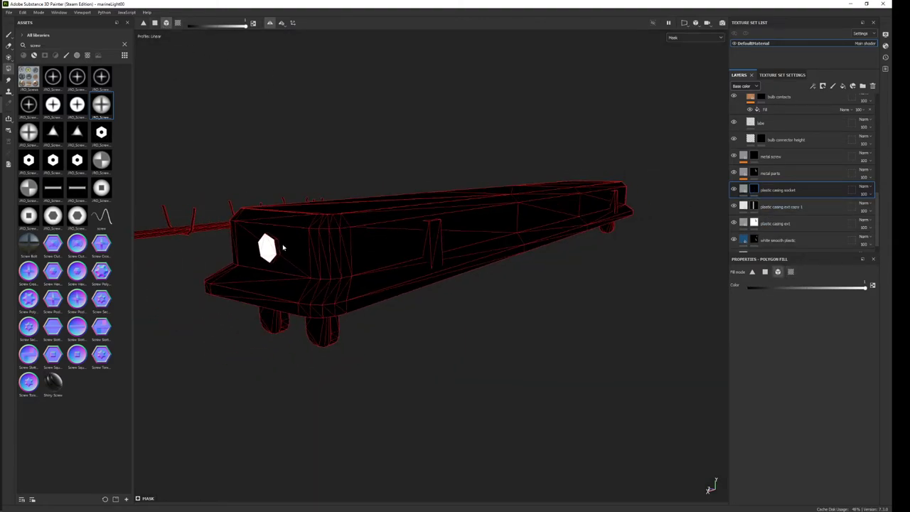
mouse_move(611, 281)
left_mouse_down("alt")
mouse_move(542, 320)
mouse_move(436, 92)
mouse_move(406, 304)
left_mouse_up("alt")
mouse_move(606, 177)
left_mouse_down("alt")
mouse_move(467, 266)
mouse_move(508, 284)
left_mouse_up("alt")
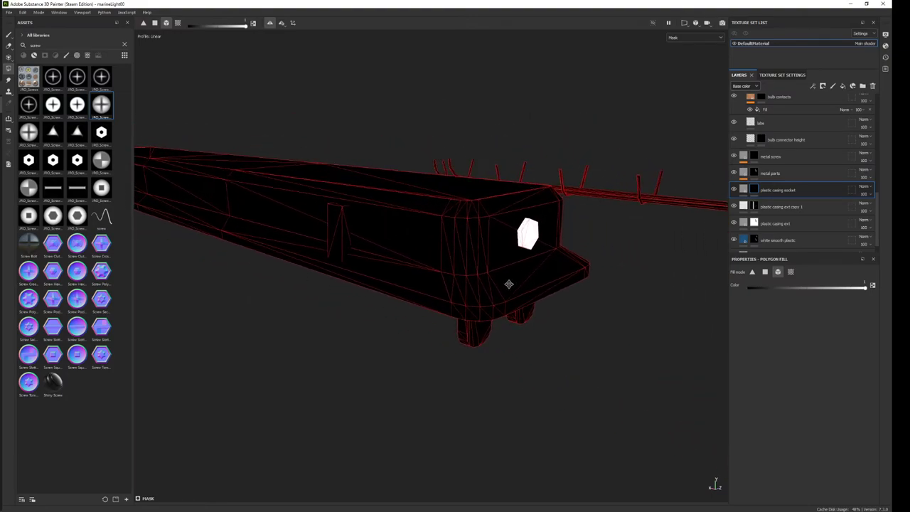
mouse_move(363, 74)
left_mouse_down("alt")
mouse_move(450, 116)
mouse_move(400, 264)
mouse_move(579, 158)
mouse_move(566, 254)
mouse_move(670, 237)
mouse_move(506, 277)
mouse_move(523, 272)
left_mouse_up("alt")
Return to the material view and bring up the socket layer's fill properties.
key("m")
left_click(744, 189)
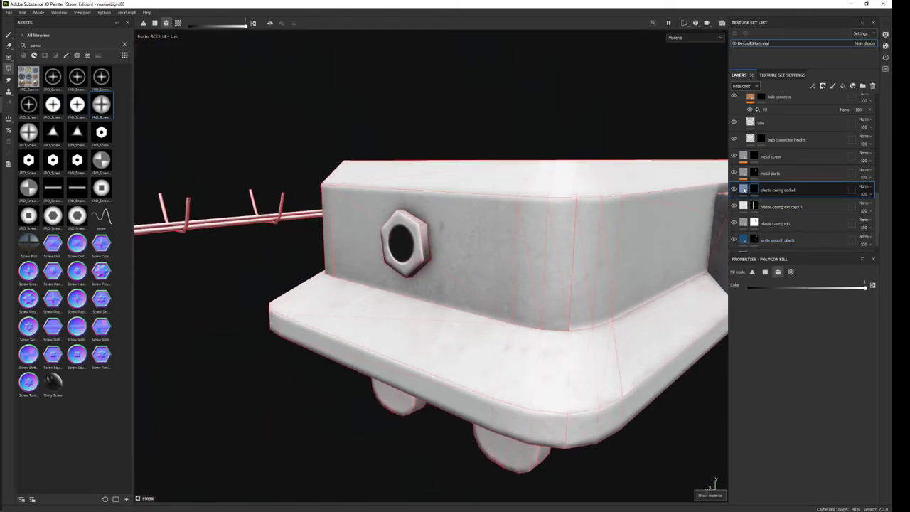
scroll(800, 405, "down", 3)
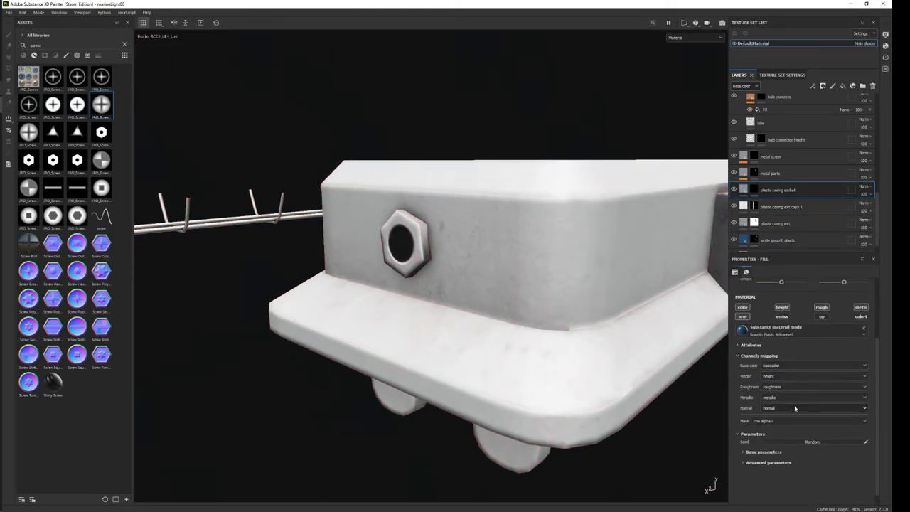
Tint the gland fill muted tan: Hue Shift 0.98, Saturation 0.06, Luminosity 0.46.
left_click(764, 452)
scroll(780, 429, "down", 4)
left_click_drag(750, 374, 806, 373)
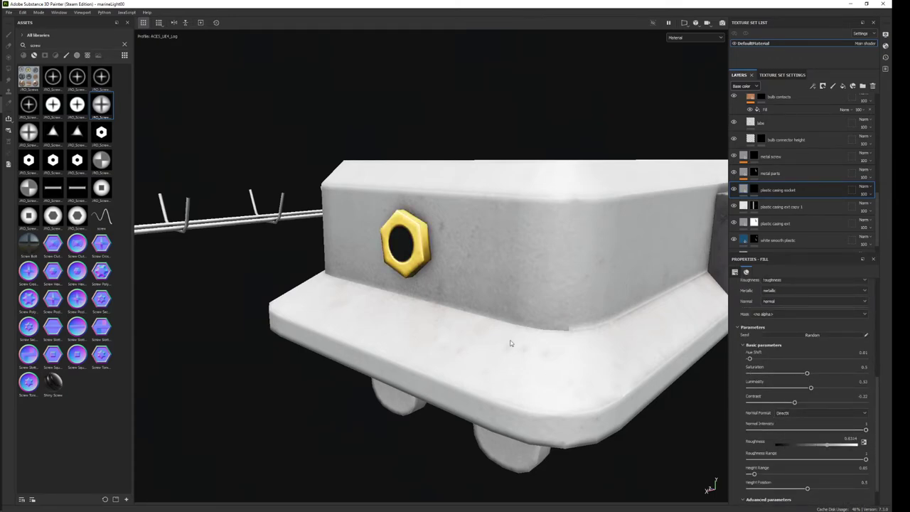
left_click_drag(509, 343, 291, 339, "alt")
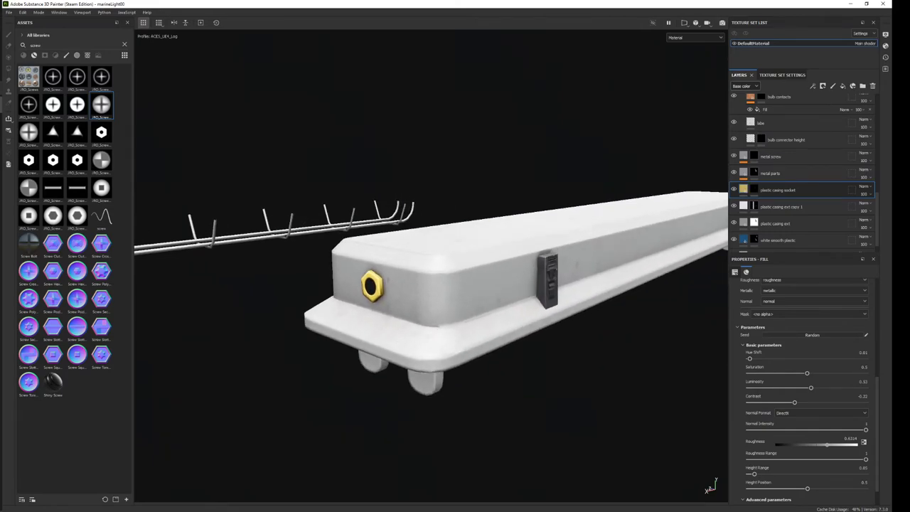
left_click_drag(750, 359, 857, 361)
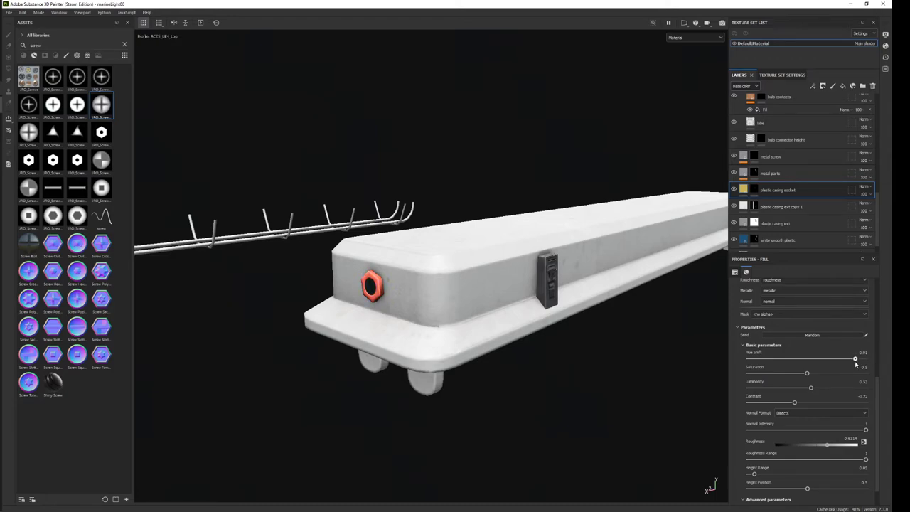
mouse_move(806, 373)
left_mouse_down()
mouse_move(767, 377)
mouse_move(778, 376)
left_mouse_up()
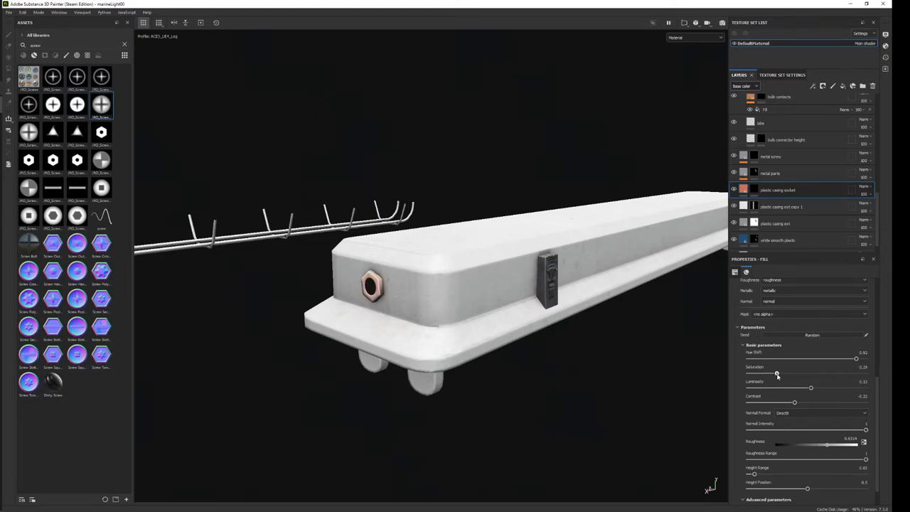
left_click_drag(811, 390, 802, 389)
mouse_move(845, 362)
left_mouse_down()
mouse_move(833, 361)
mouse_move(863, 361)
left_mouse_up()
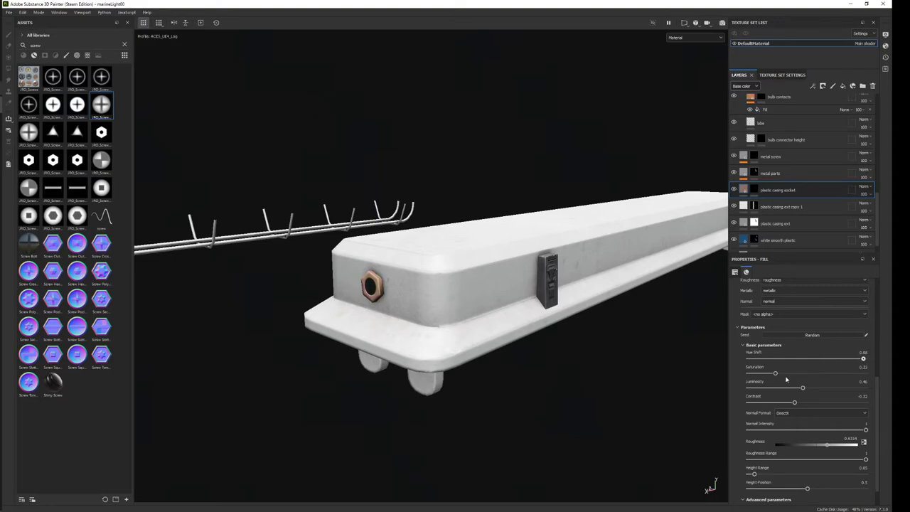
left_click_drag(775, 373, 754, 374)
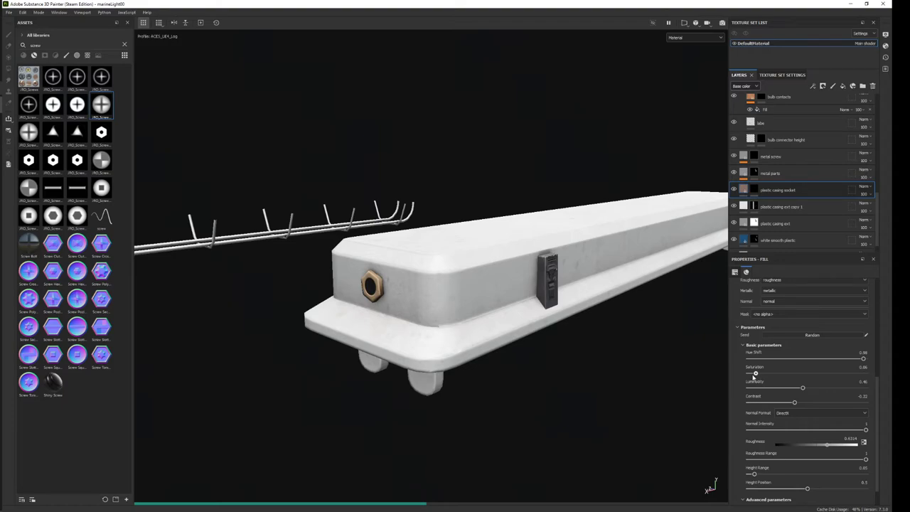
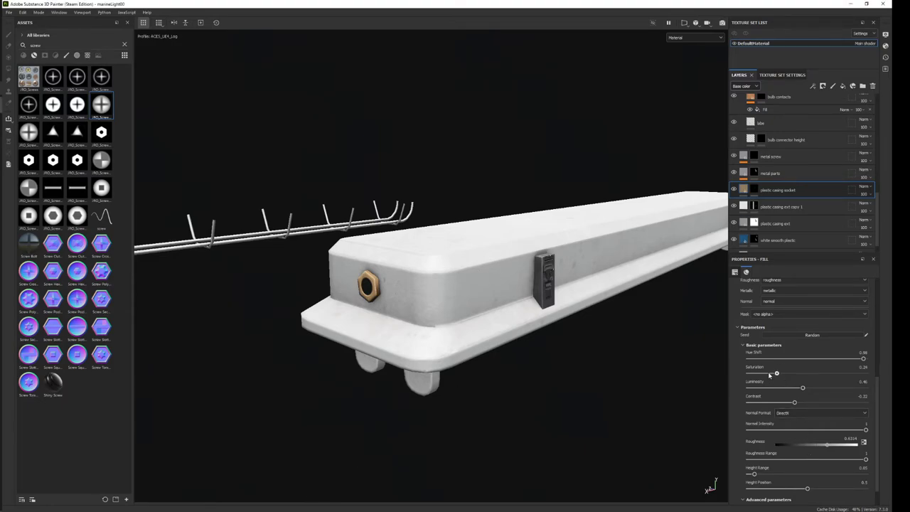
Drop the socket fill's saturation to 0.18 at luminosity 0.5, then reframe the casing end for Polygon Fill.
left_click_drag(768, 375, 807, 389)
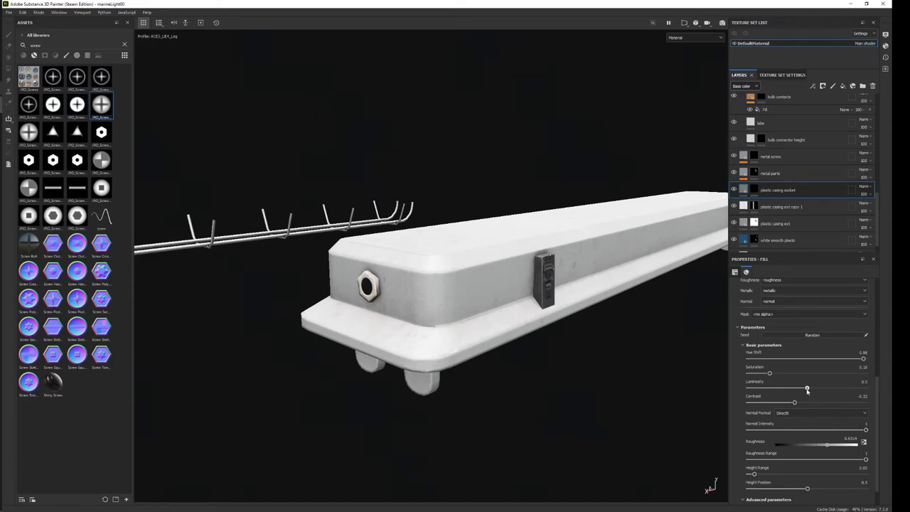
scroll(459, 357, "down", 5)
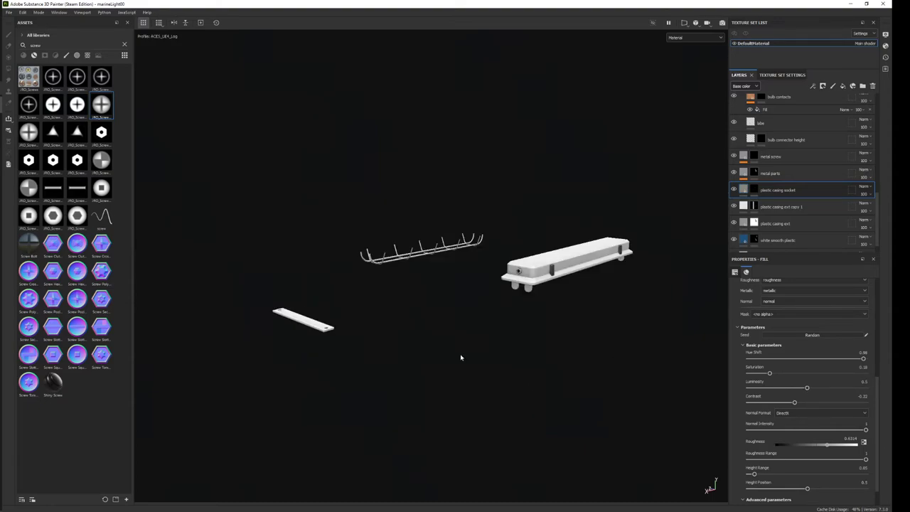
left_click_drag(459, 358, 613, 374, "alt")
scroll(572, 326, "up", 5)
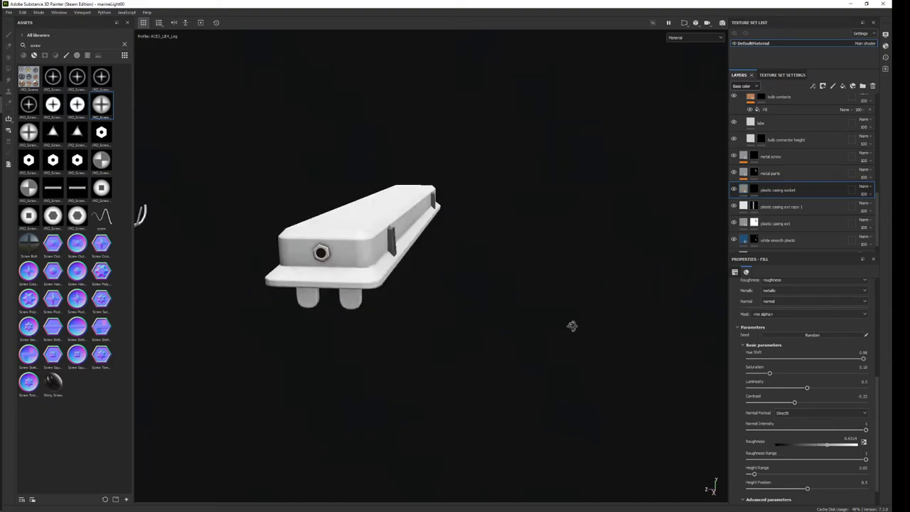
left_click_drag(572, 325, 334, 357, "alt")
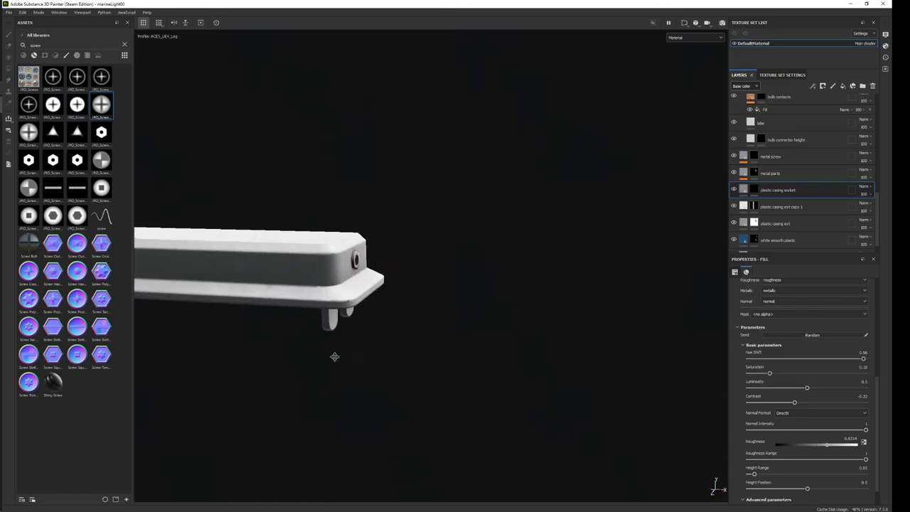
scroll(337, 334, "down", 3)
scroll(326, 334, "up", 4)
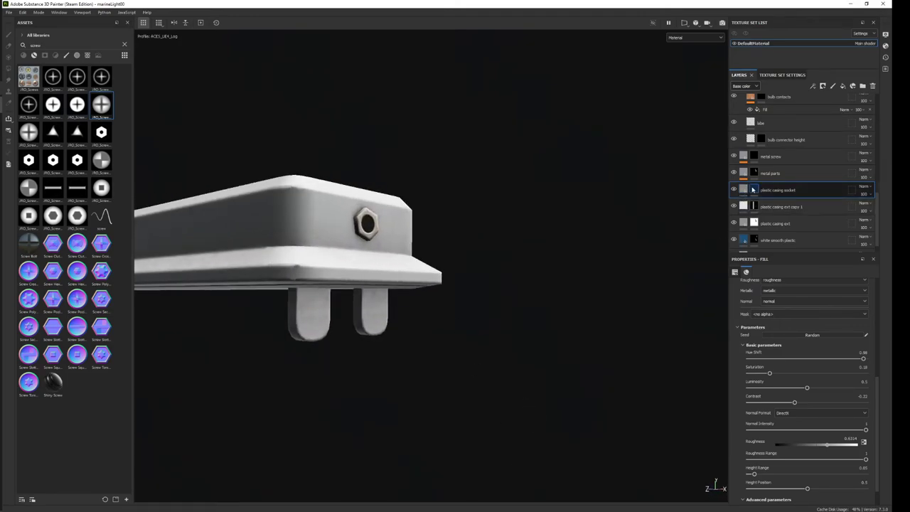
key("4")
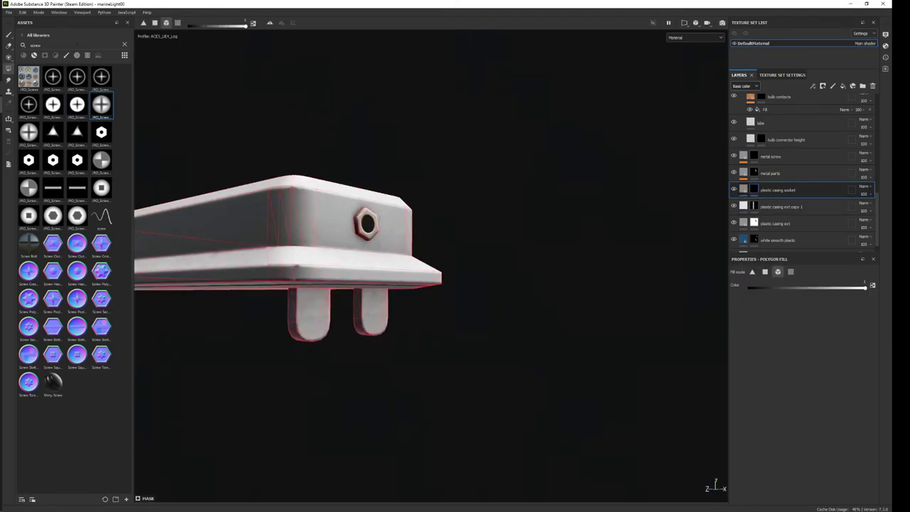
Fill both prong tab polygons under the casing end into the socket mask, then return to the Paint brush.
mouse_move(365, 254)
left_mouse_down("alt")
mouse_move(479, 254)
mouse_move(415, 358)
mouse_move(282, 315)
left_mouse_up("alt")
mouse_move(427, 359)
left_mouse_down("alt")
mouse_move(321, 321)
mouse_move(325, 349)
left_mouse_up("alt")
key("F1")
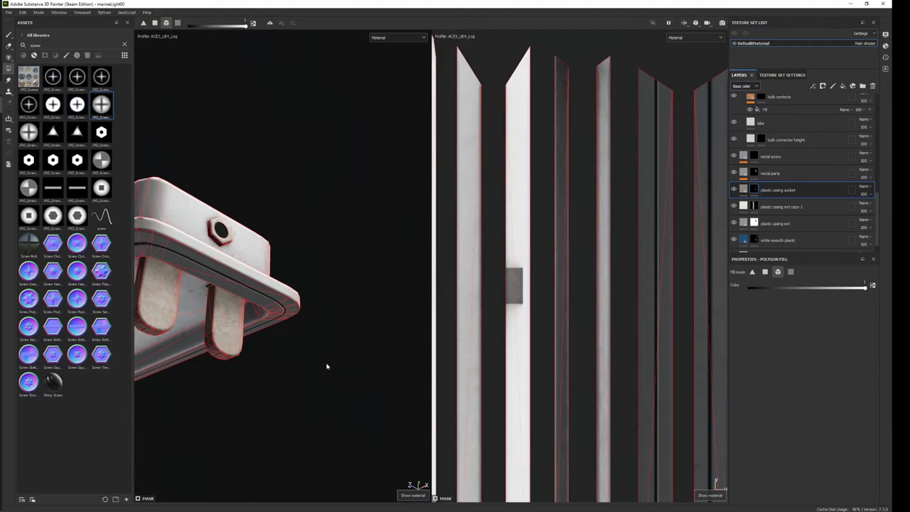
key("F2")
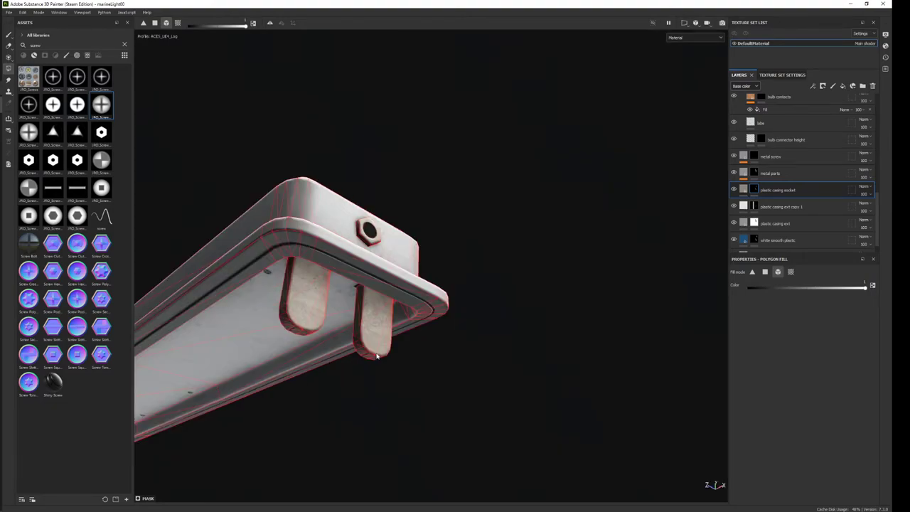
key("1")
mouse_move(377, 357)
left_mouse_down("alt")
mouse_move(472, 329)
mouse_move(471, 372)
mouse_move(436, 258)
mouse_move(578, 207)
mouse_move(508, 266)
mouse_move(523, 211)
left_mouse_up("alt")
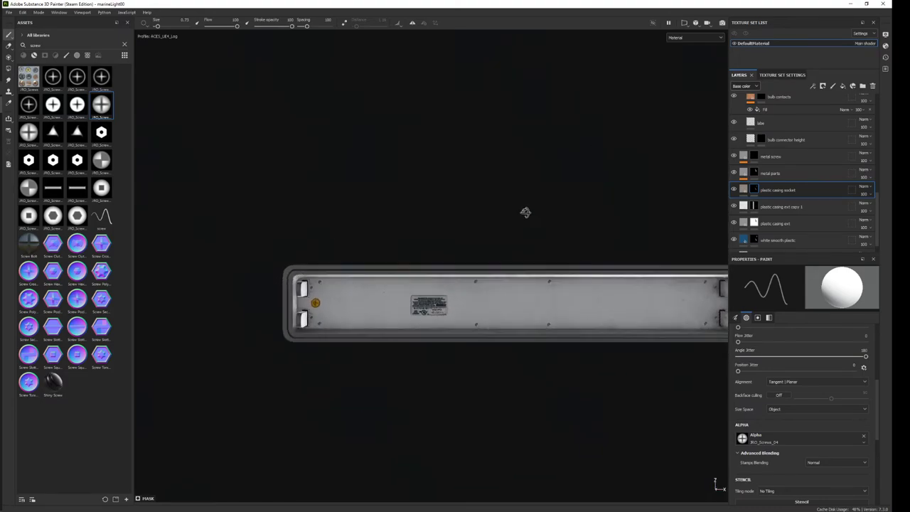
Frame the underside's bulb sockets and pick a round IRO_Base alpha found by searching 'shape'.
key("f")
right_click_drag(320, 298, 150, 156, "alt")
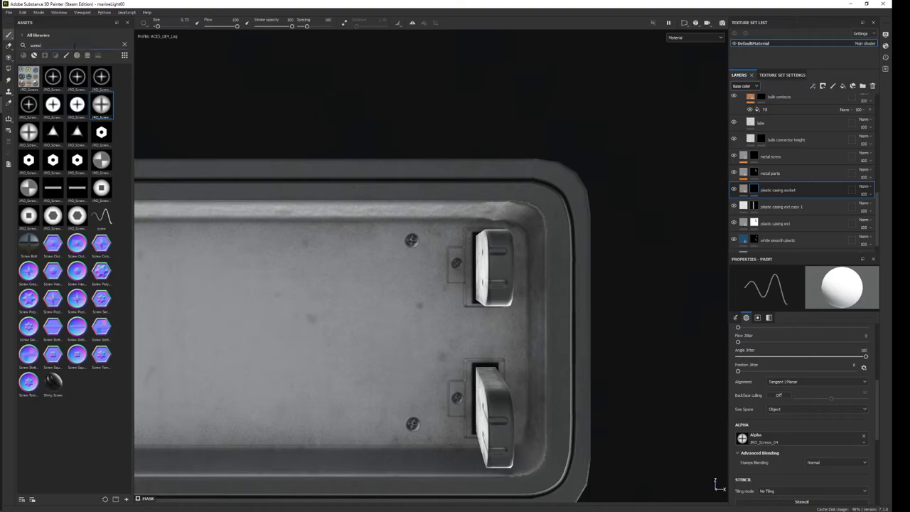
type("shape")
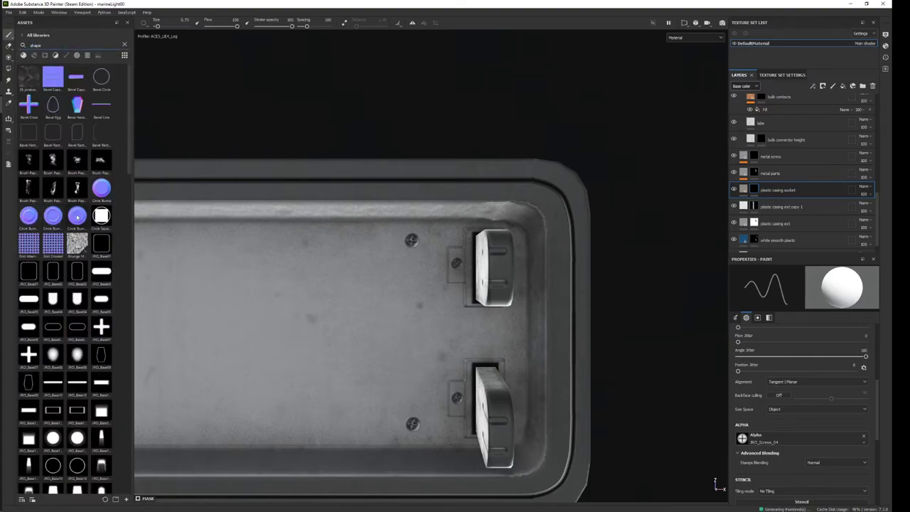
scroll(108, 297, "down", 5)
scroll(108, 297, "down", 8)
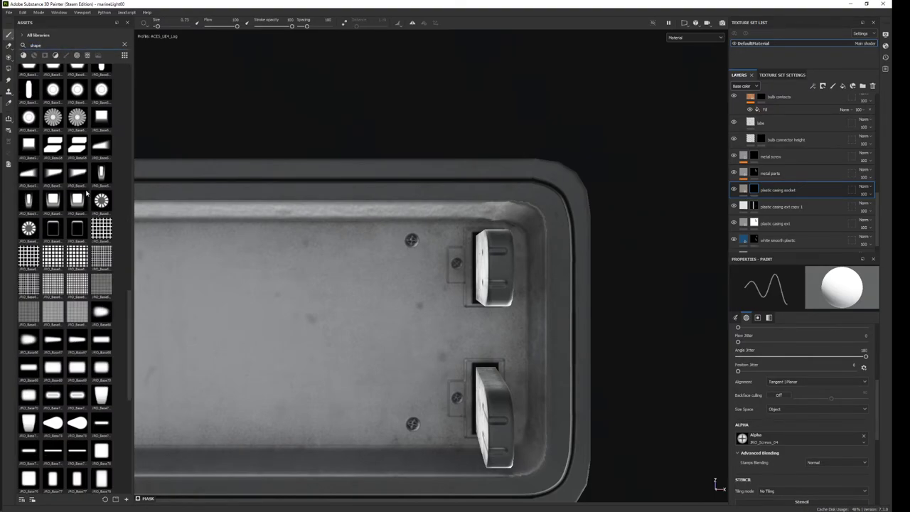
scroll(113, 235, "up", 4)
left_click(76, 352)
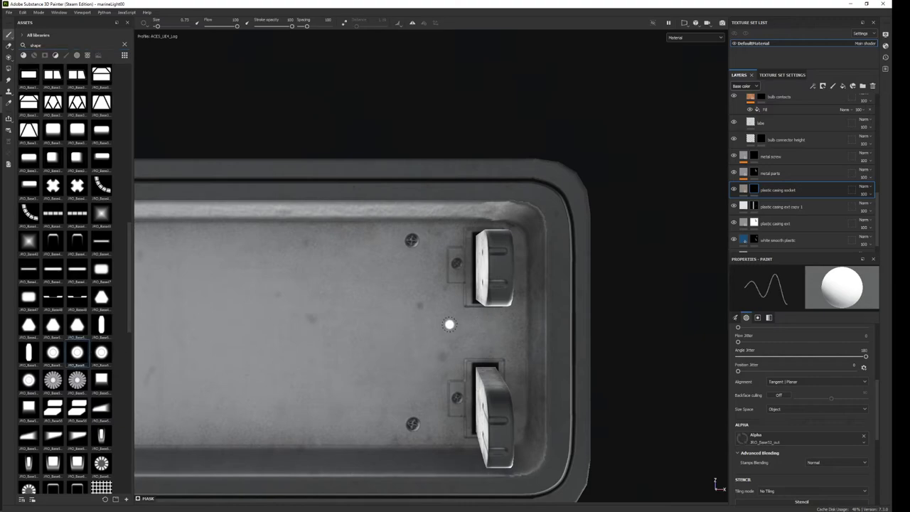
Select the bulb connector height layer and collapse the cage dust and Dust groups.
left_click_drag(507, 325, 430, 319, "alt")
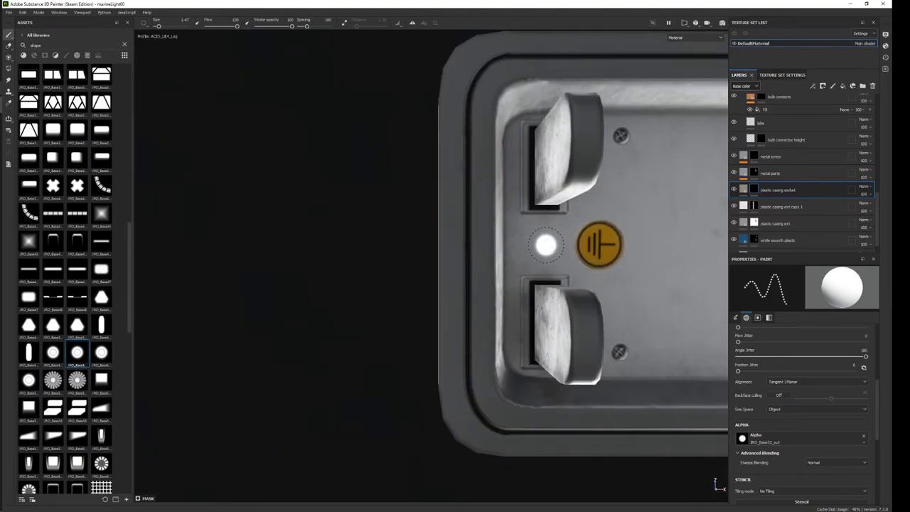
scroll(545, 244, "up", 5)
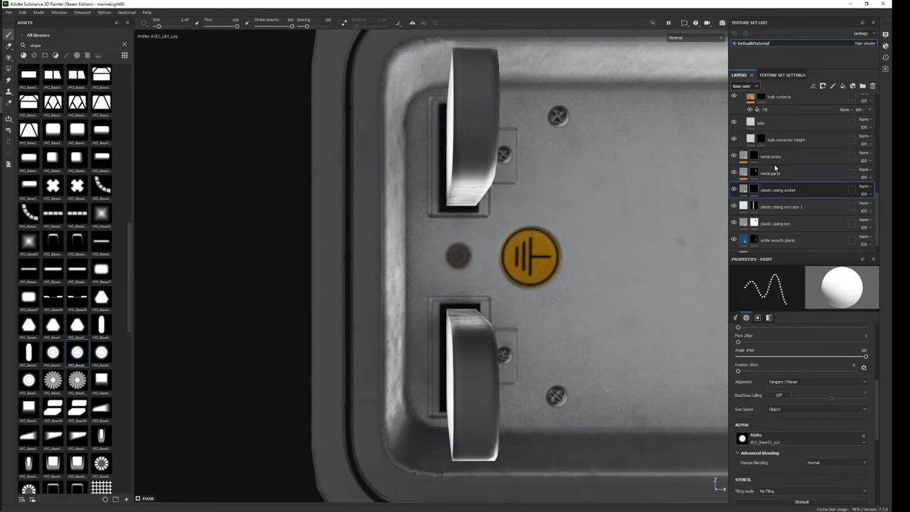
left_click(759, 140)
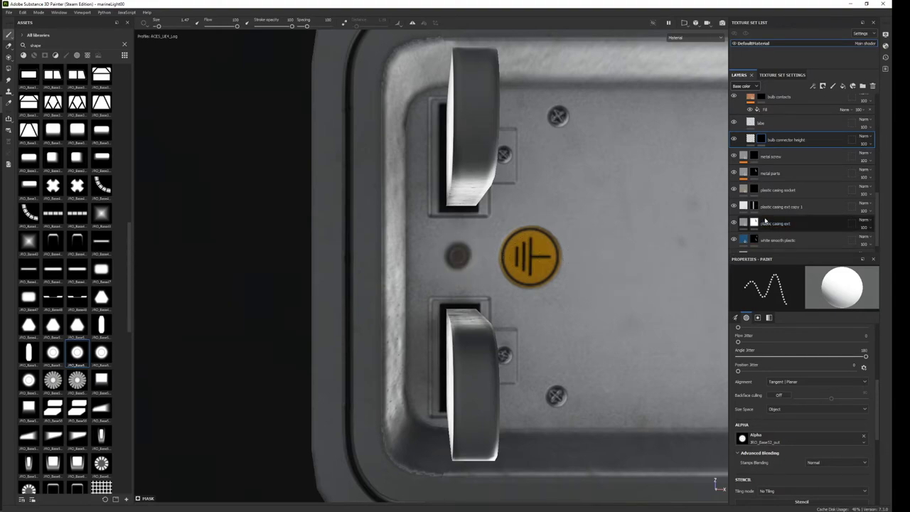
scroll(768, 212, "up", 3)
scroll(767, 211, "up", 3)
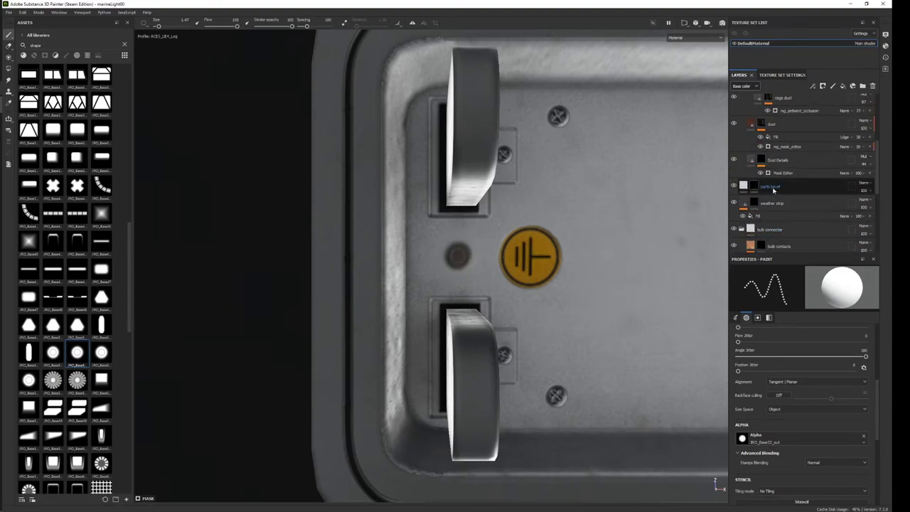
left_click(747, 97)
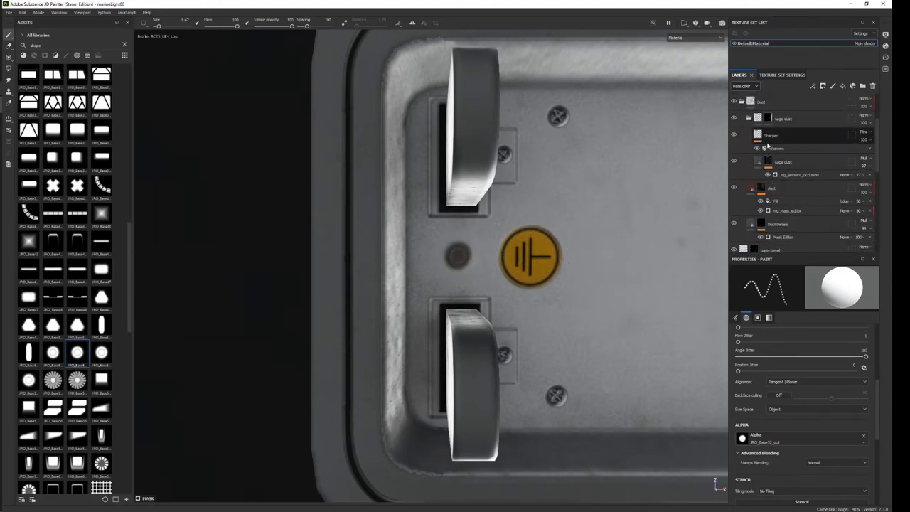
left_click(740, 101)
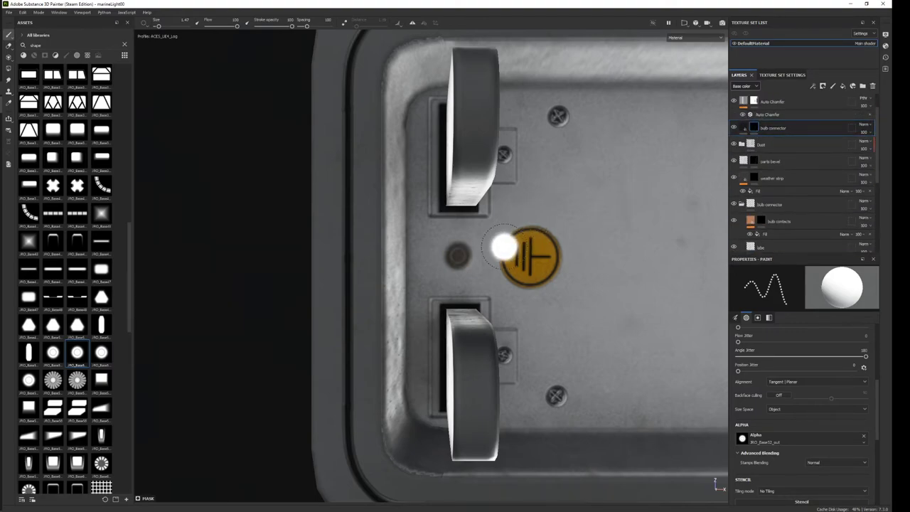
Stamp a small hole beside the earth symbol with brush size 0.42, then orbit to the other connector end.
right_click_drag(452, 254, 457, 251, "ctrl")
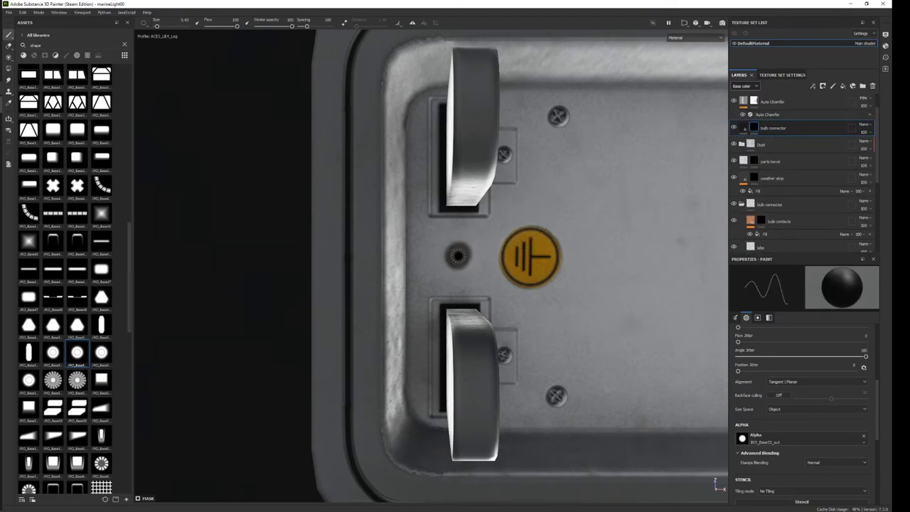
scroll(457, 252, "up", 2)
left_click(457, 256)
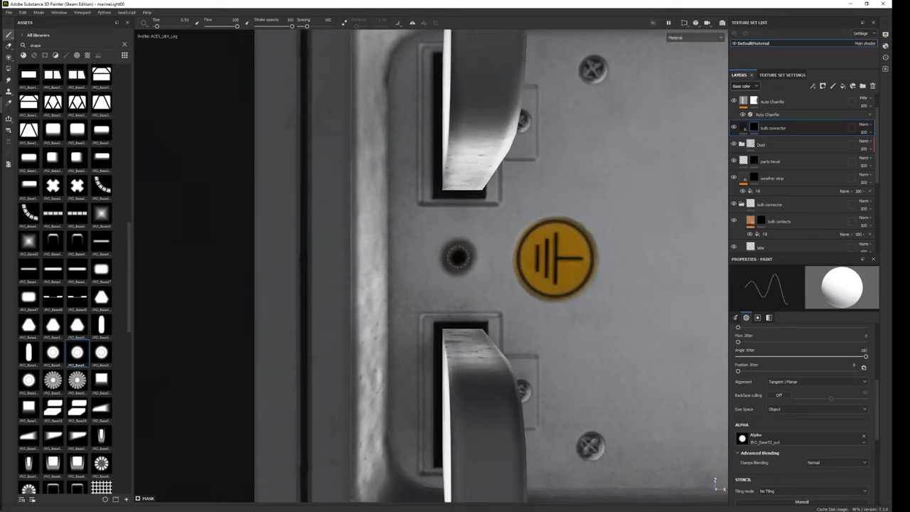
scroll(519, 53, "down", 3)
mouse_move(519, 54)
left_mouse_down("alt")
mouse_move(318, 268)
mouse_move(541, 226)
left_mouse_up("alt")
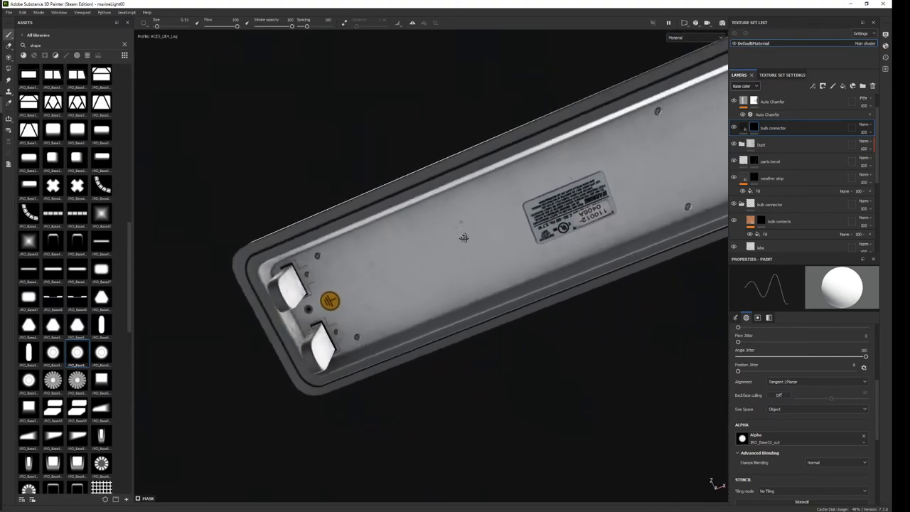
middle_click_drag(541, 226, 435, 215, "alt")
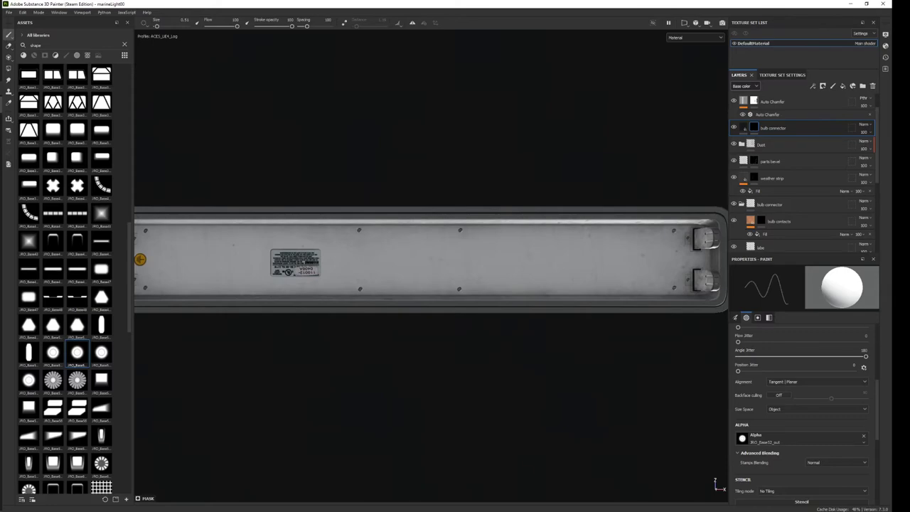
Duplicate the weather strip layer and name the copy 'weather strip ext', undoing a stray added filter.
left_click(769, 185)
key("ctrl+d")
double_click(779, 178)
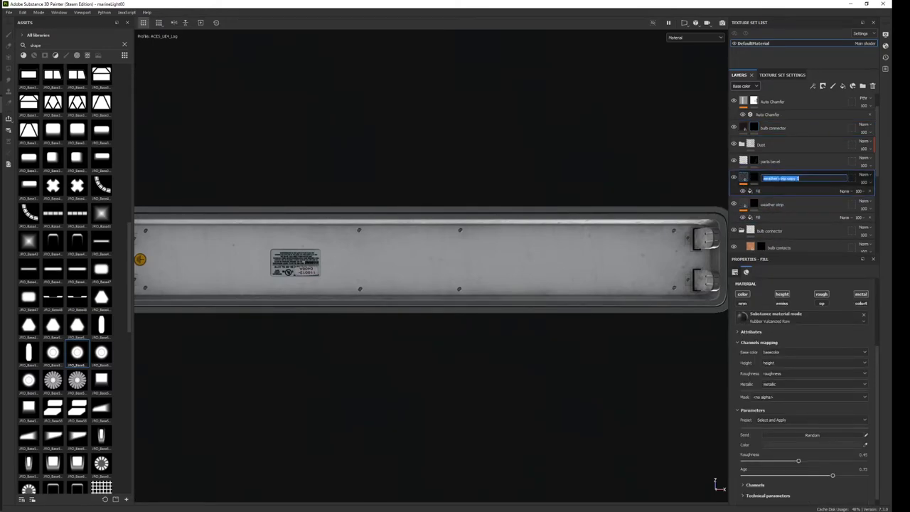
key("Return")
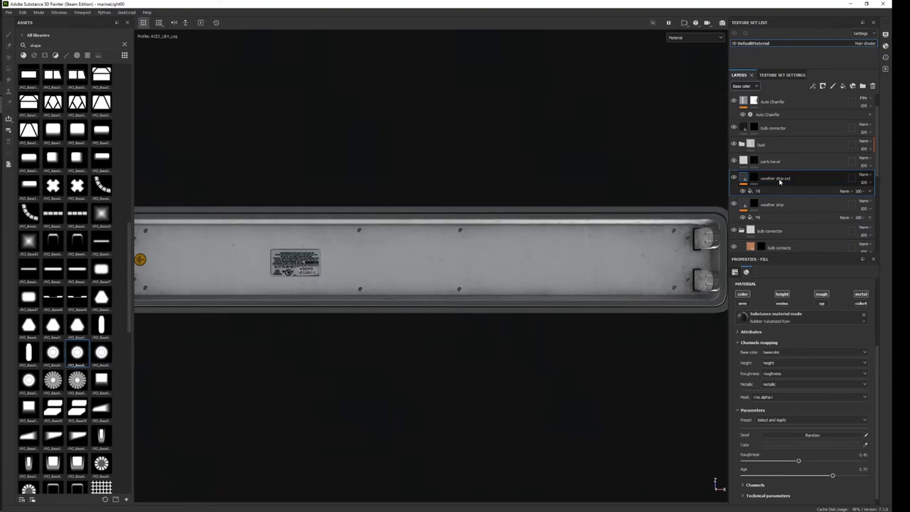
right_click(762, 178)
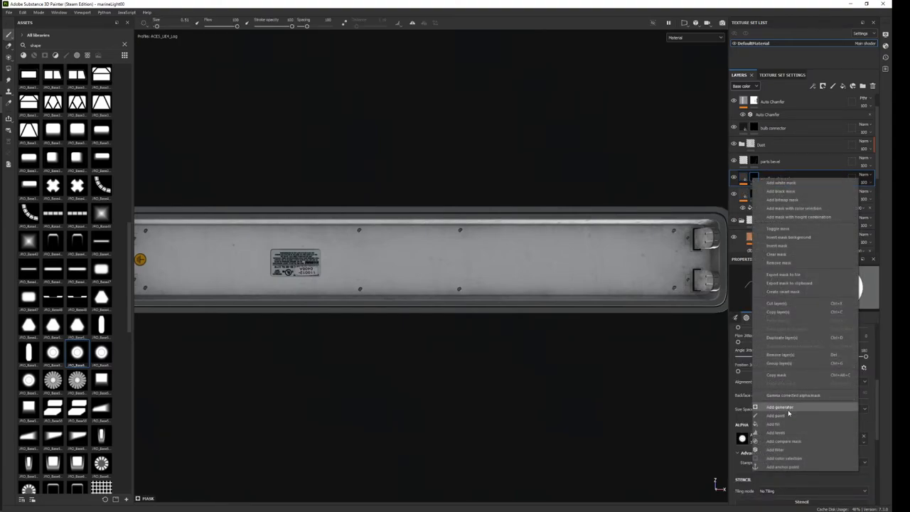
left_click(774, 449)
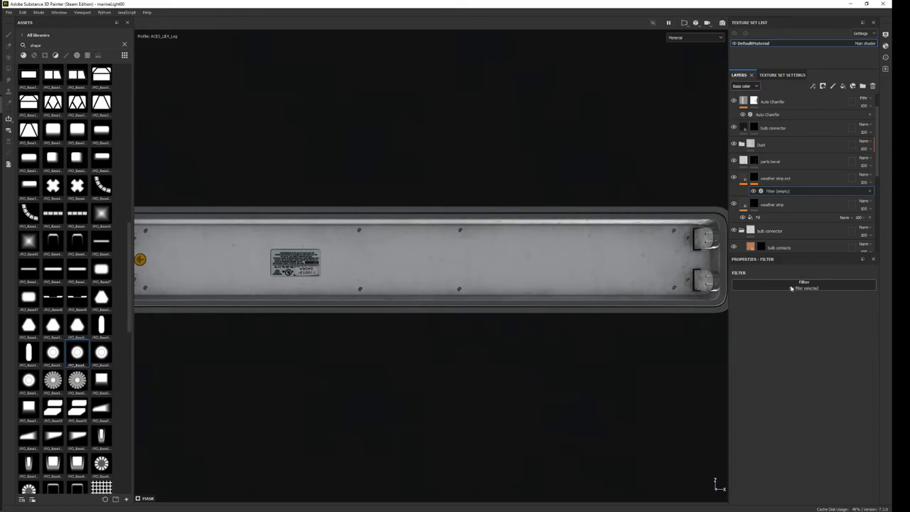
key("ctrl+z")
Add a Dilate Color filter to the weather strip ext mask and inspect the mask up close.
left_click(755, 177, "alt")
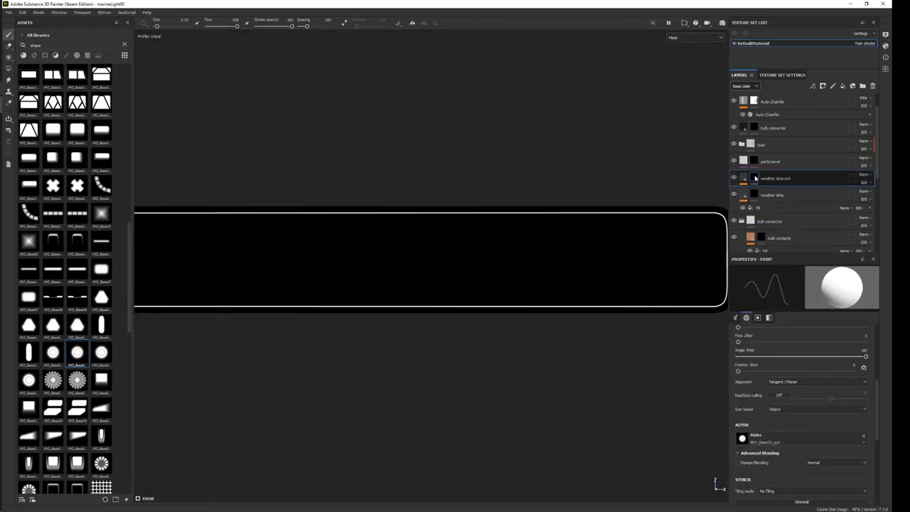
right_click(755, 178)
left_click(787, 428)
left_click(769, 283)
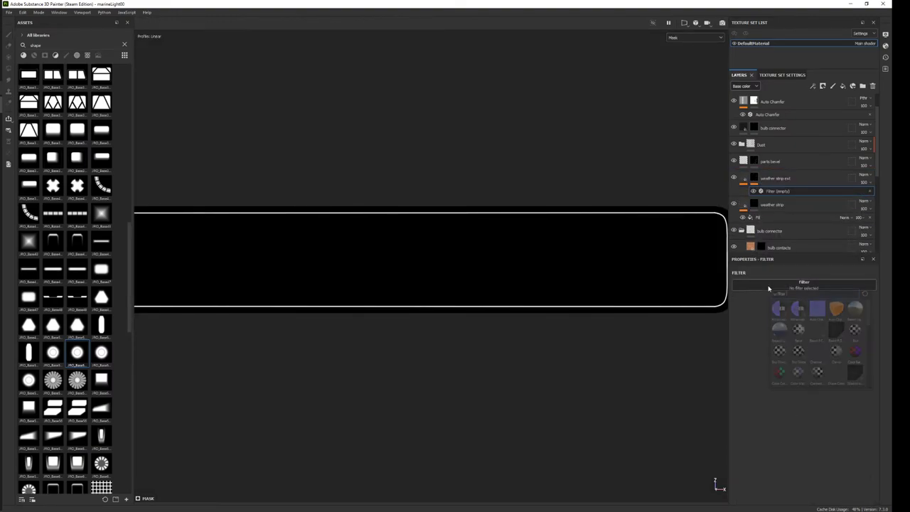
type("dist")
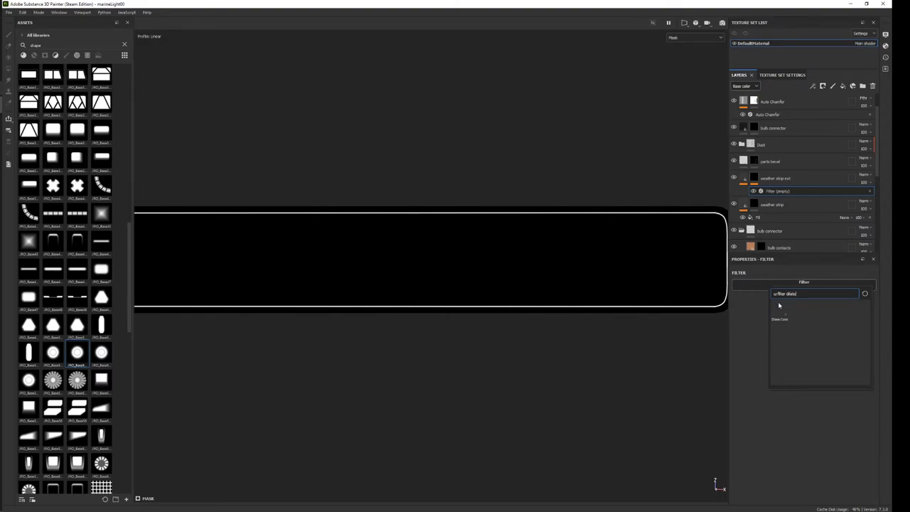
left_click(779, 319)
middle_click_drag(651, 250, 388, 278)
scroll(388, 278, "up", 3)
scroll(463, 298, "up", 2)
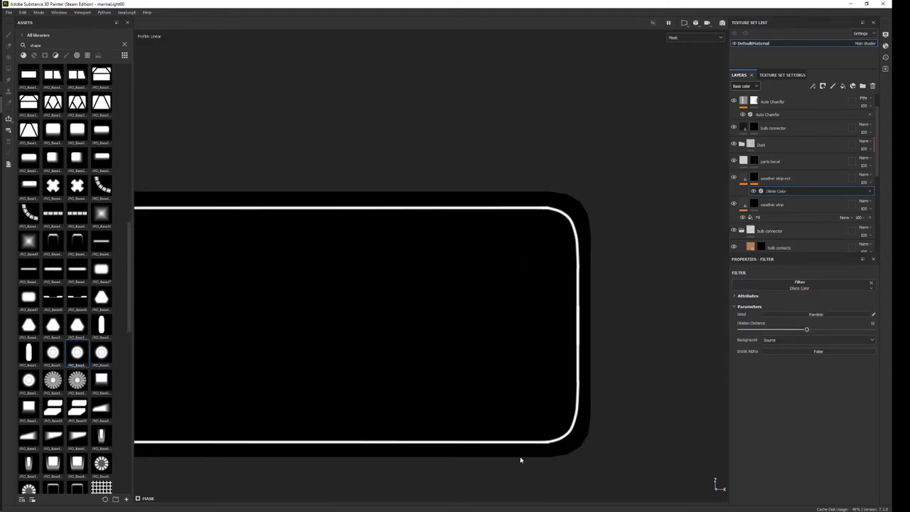
key("m")
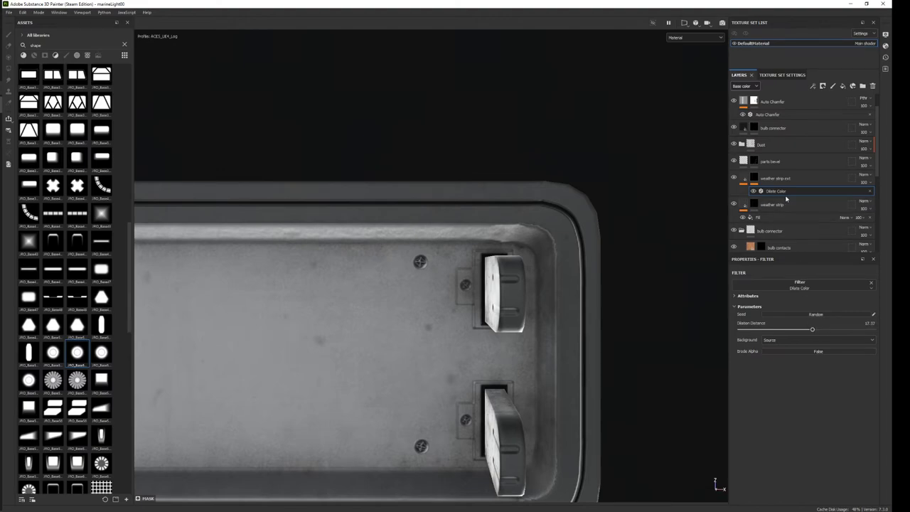
Replace it with Dilation or Erosion (Iteration) set to Dilation, fine-tuning the iteration count.
left_click(743, 178, "alt")
left_click(775, 191)
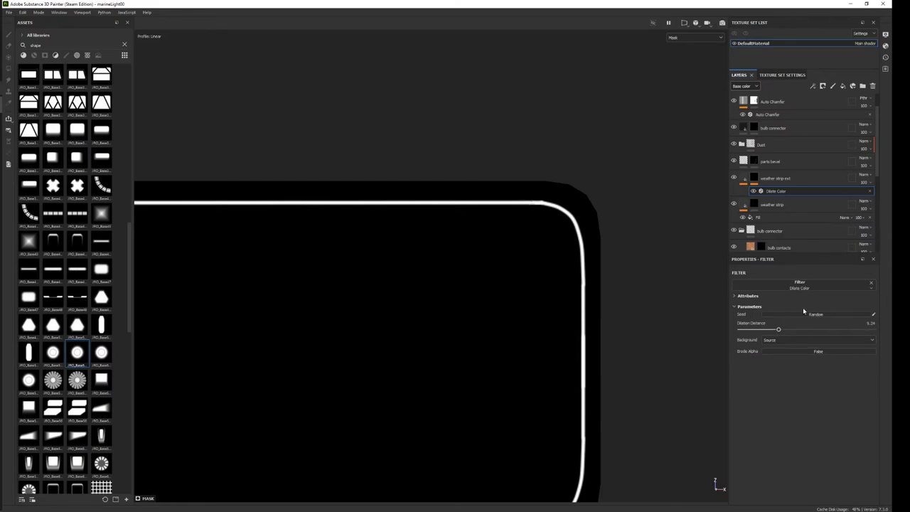
left_click(870, 283)
left_click(824, 283)
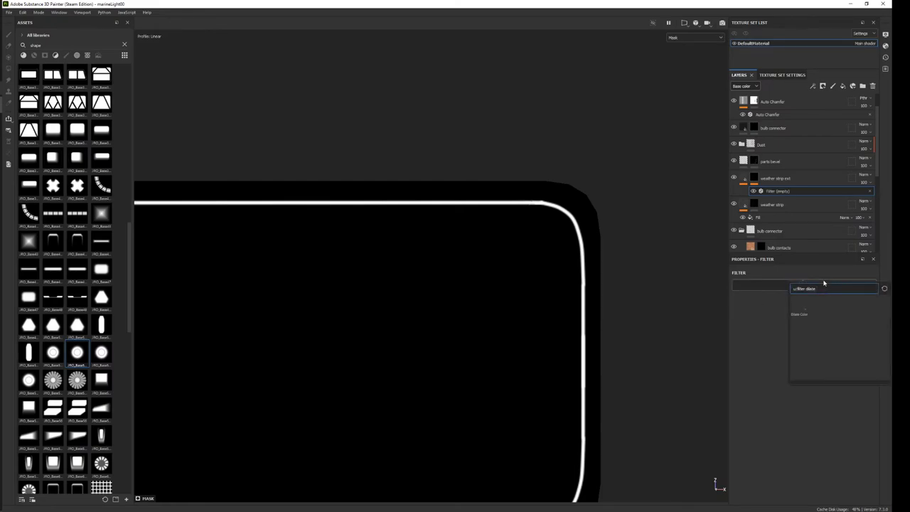
key("BackSpace")
left_click(818, 308)
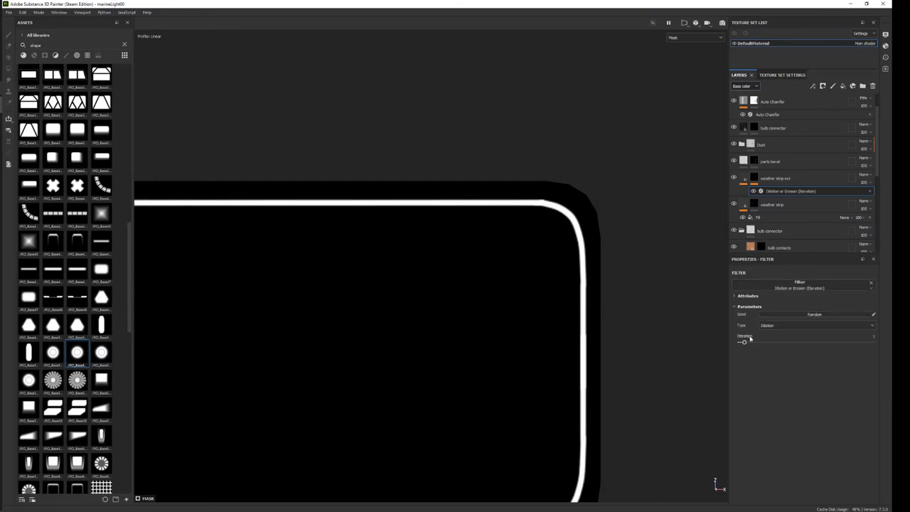
left_click_drag(749, 340, 761, 343)
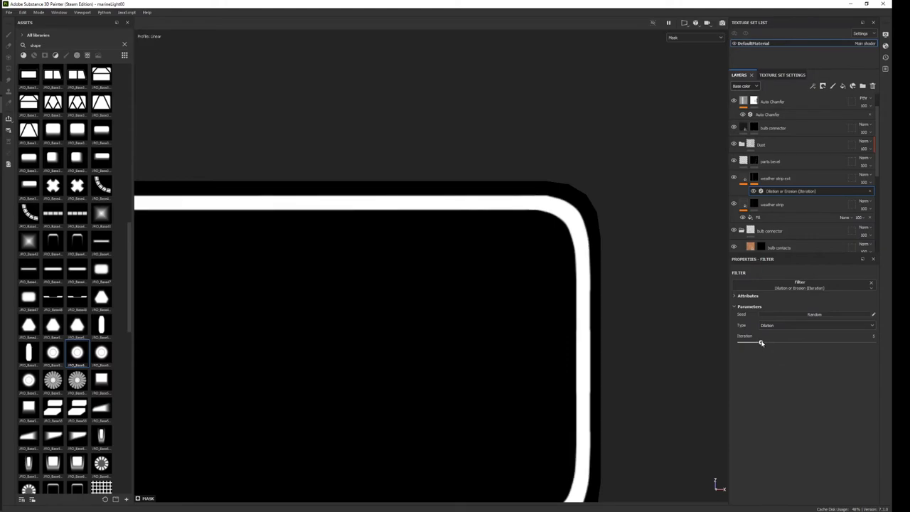
key("m")
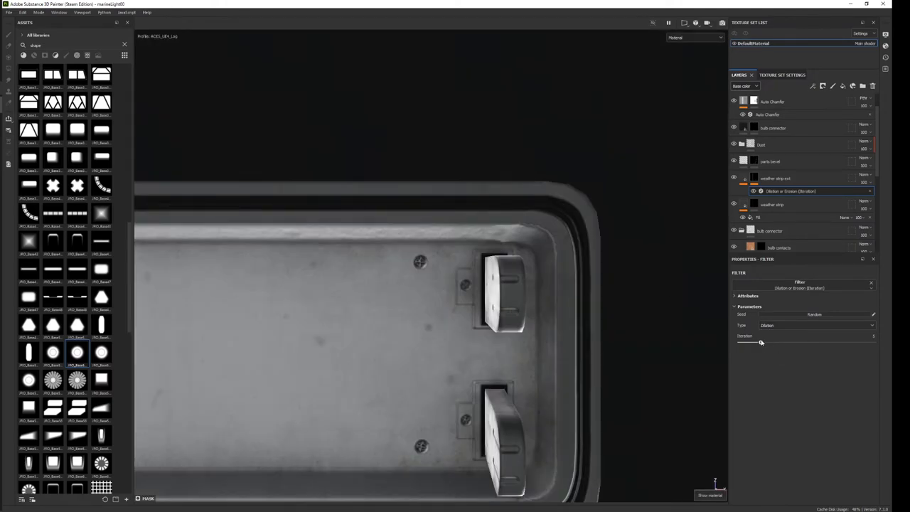
left_click_drag(760, 342, 752, 343)
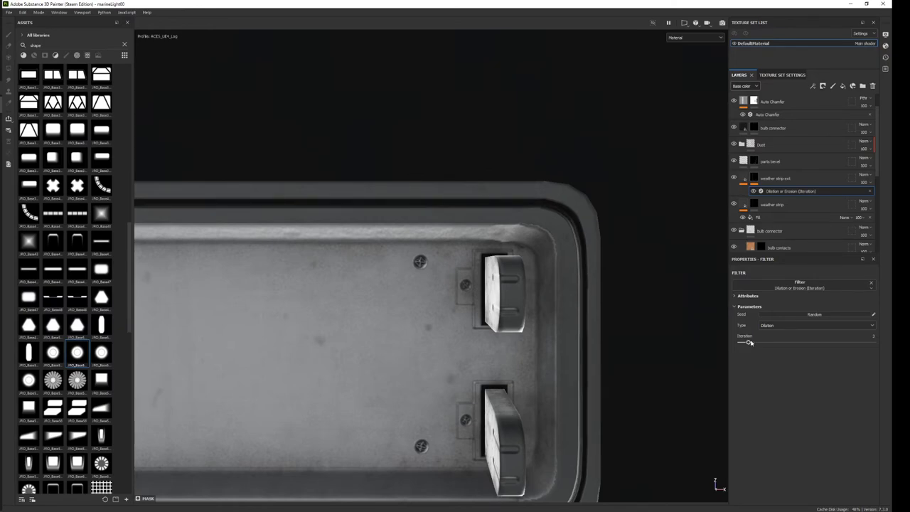
left_click_drag(749, 342, 756, 342)
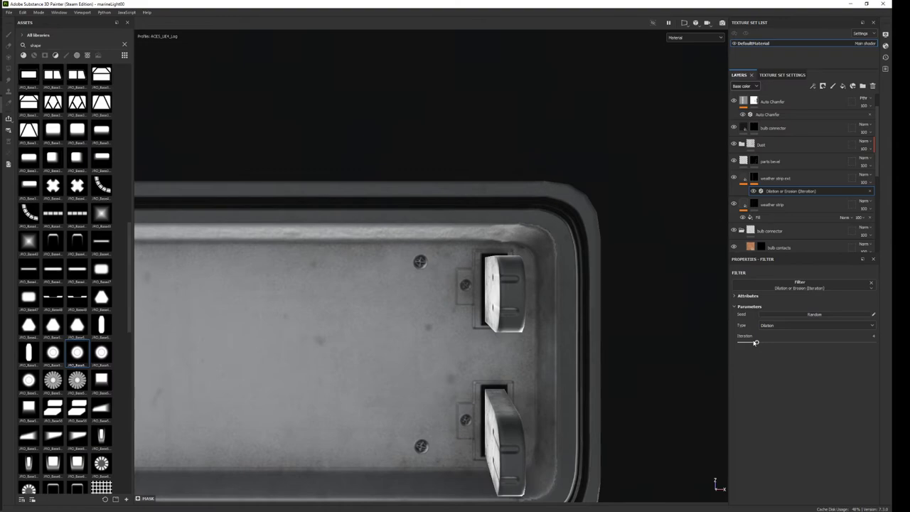
Give the weather strip ext fill a red colour and move the weather strip layer above it.
left_click(744, 179)
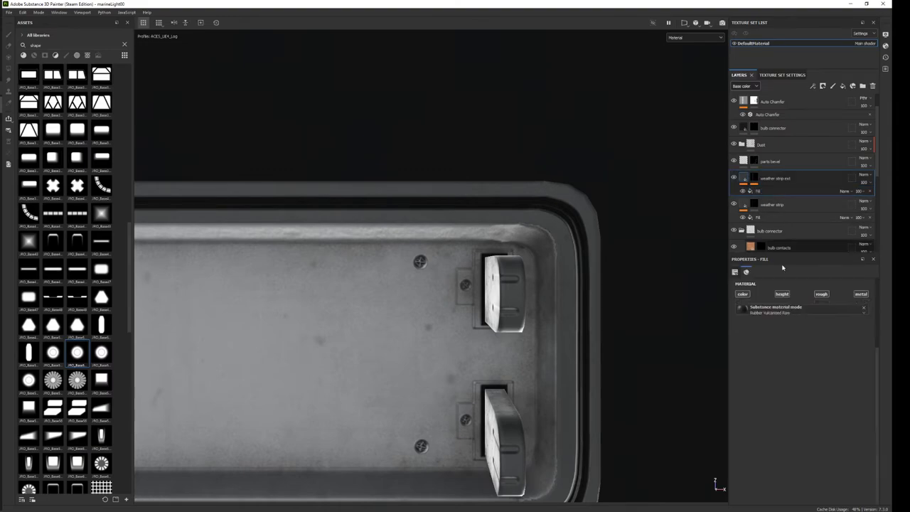
left_click(785, 436)
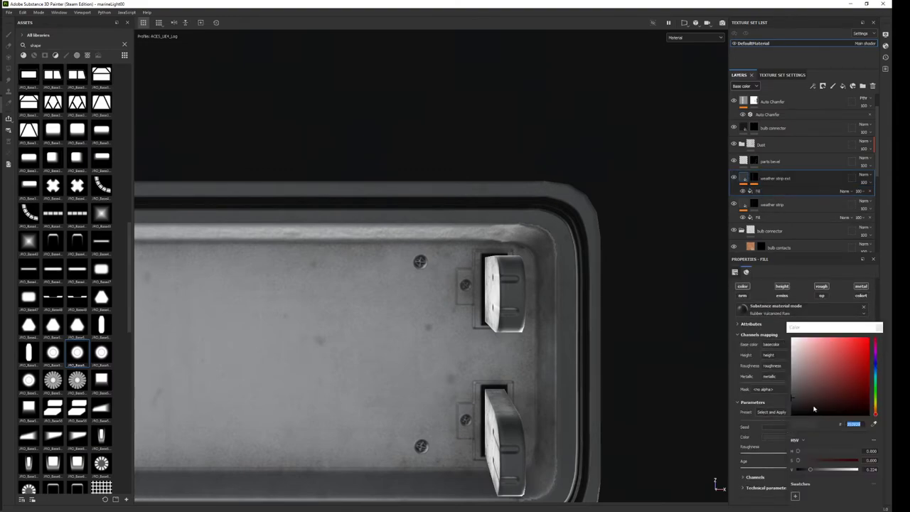
left_click(820, 369)
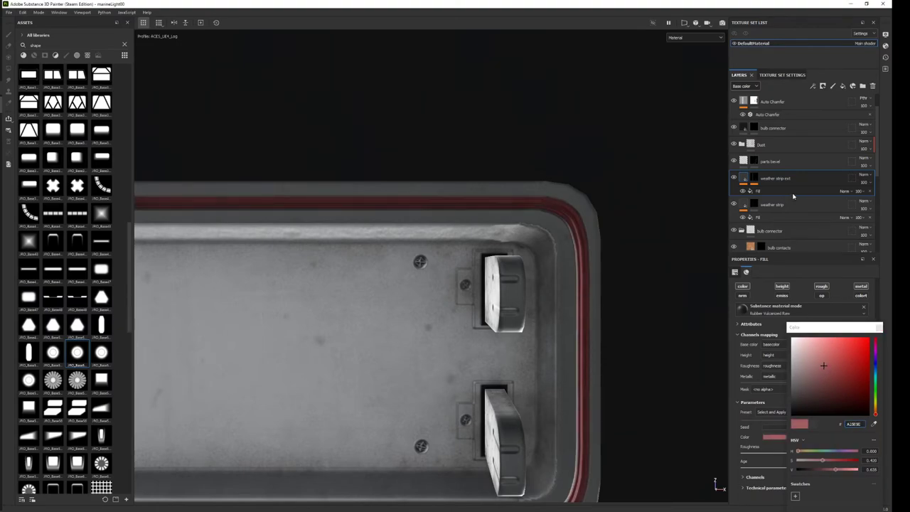
left_click_drag(798, 204, 803, 172)
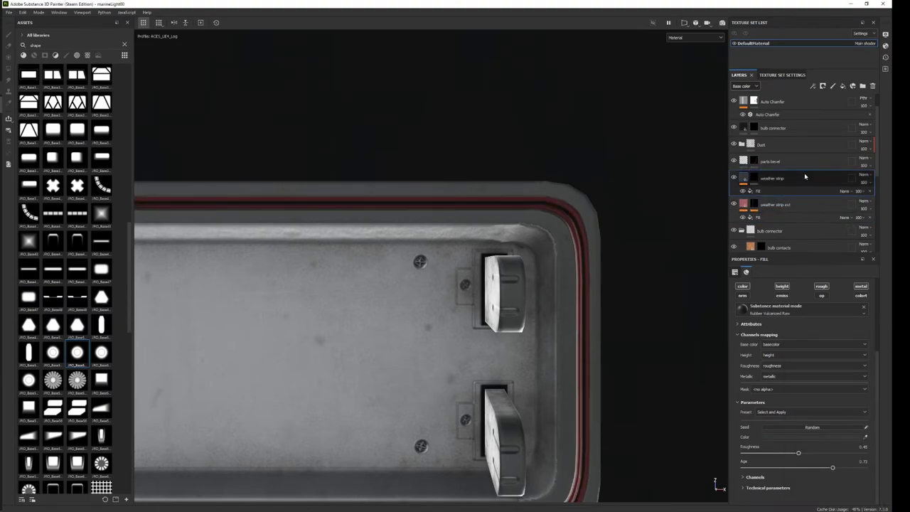
scroll(338, 147, "down", 5)
mouse_move(338, 147)
left_mouse_down("alt")
mouse_move(392, 301)
mouse_move(589, 471)
mouse_move(525, 344)
mouse_move(561, 368)
mouse_move(639, 320)
left_mouse_up("alt")
Tint the weather strip ext Rubber Vulcanized Raw colour a muted grey-brown.
left_click(781, 204)
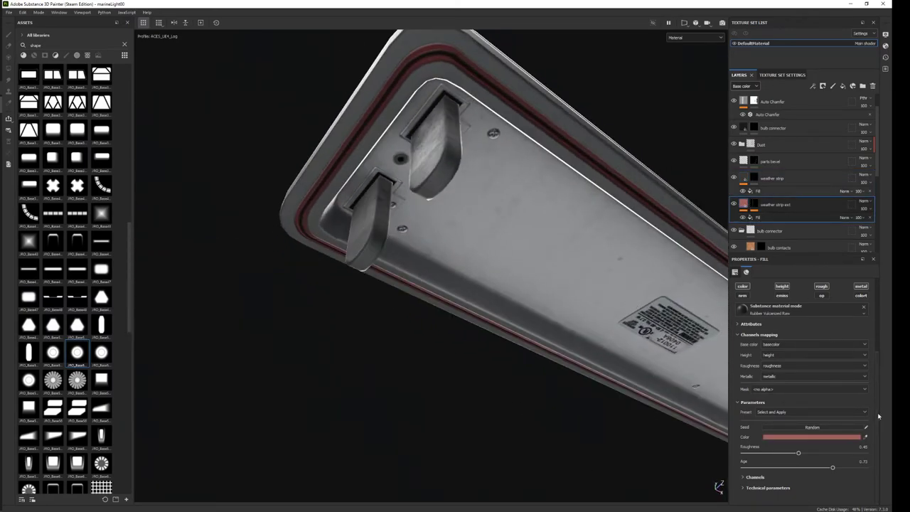
left_click(810, 437)
left_click(712, 353)
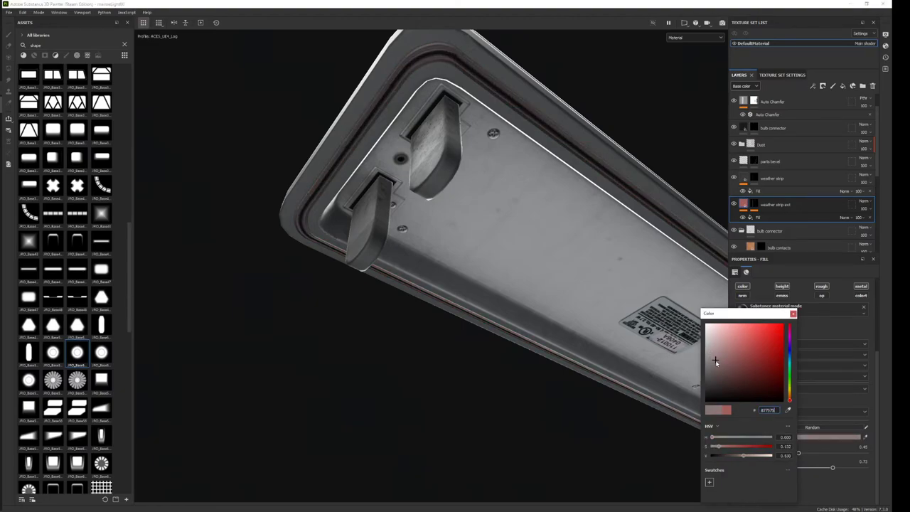
left_click_drag(713, 353, 717, 356)
left_click_drag(789, 402, 789, 398)
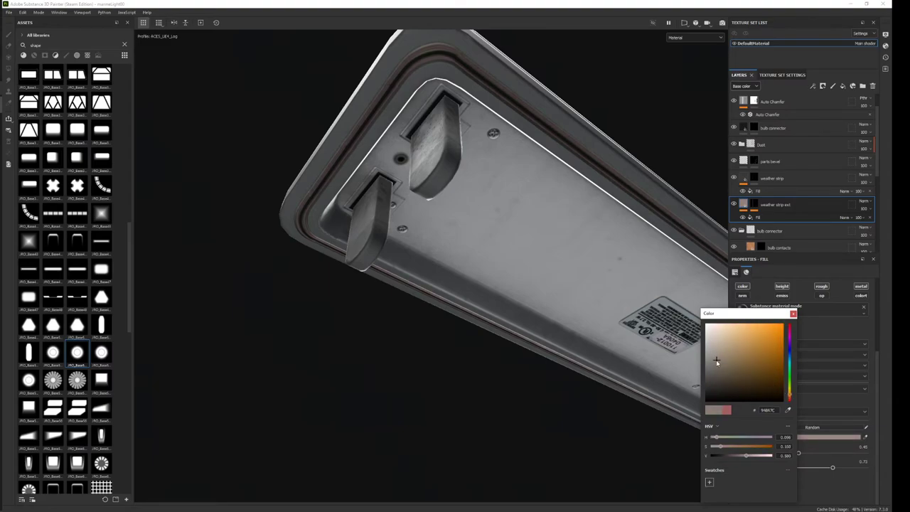
left_click_drag(717, 361, 711, 361)
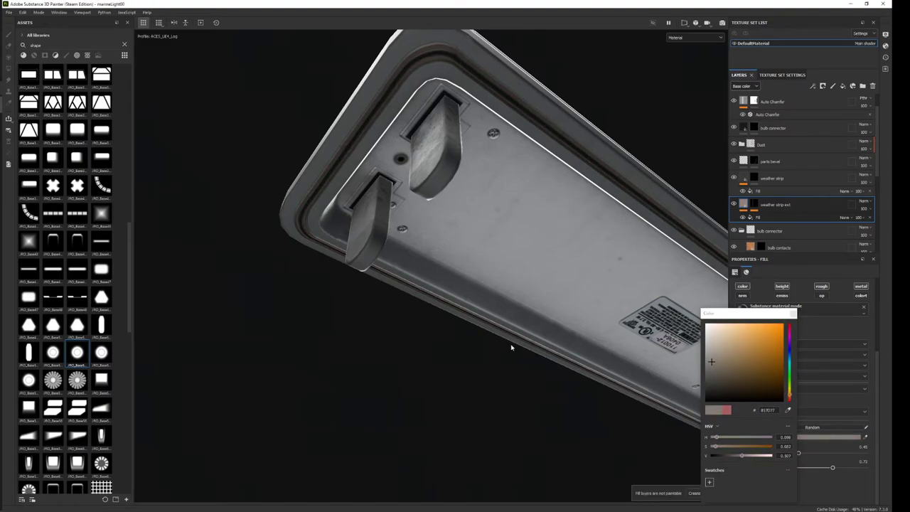
mouse_move(510, 348)
left_mouse_down("alt")
mouse_move(485, 263)
mouse_move(506, 352)
mouse_move(480, 276)
left_mouse_up("alt")
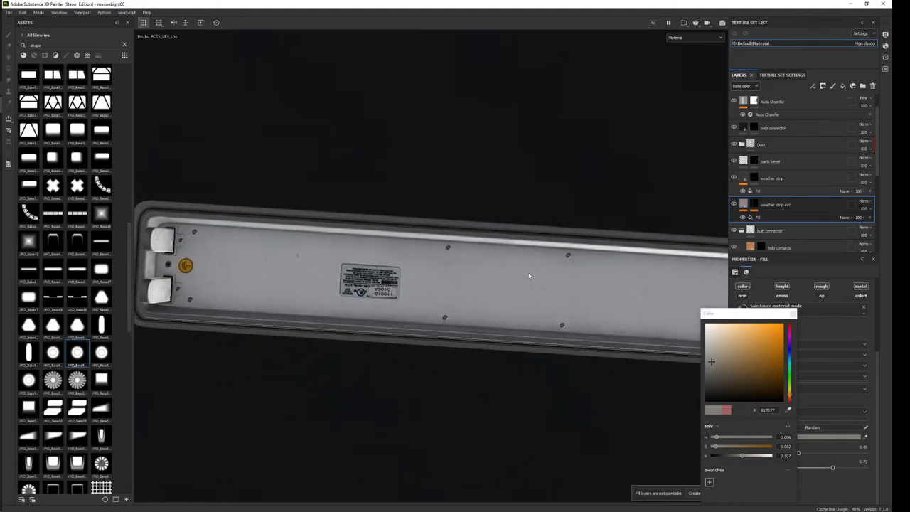
left_click(792, 314)
mouse_move(639, 327)
left_mouse_down("alt")
mouse_move(544, 329)
mouse_move(534, 402)
mouse_move(477, 363)
mouse_move(451, 302)
mouse_move(563, 348)
mouse_move(625, 335)
mouse_move(529, 185)
mouse_move(432, 311)
mouse_move(504, 286)
left_mouse_up("alt")
Orbit and zoom around the fixture, from the end cap clips to a close view of the body.
scroll(544, 320, "up", 2)
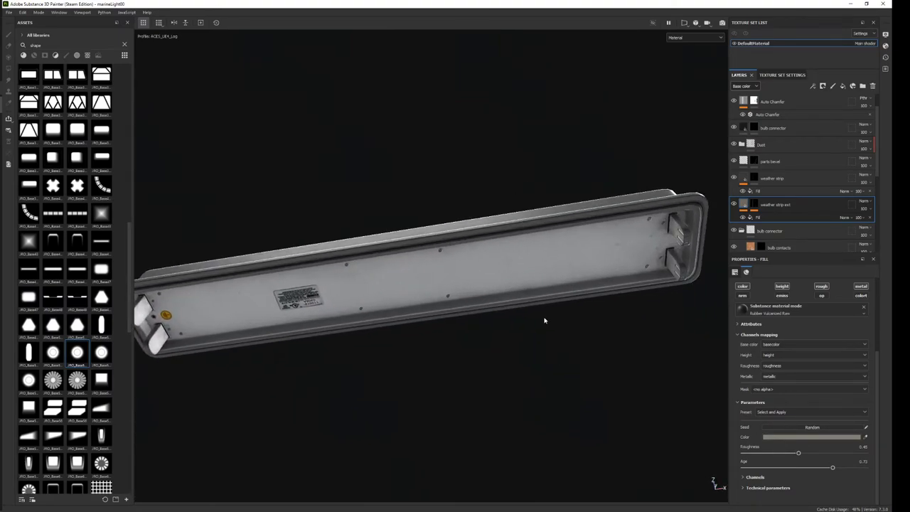
key("super")
left_click(304, 143)
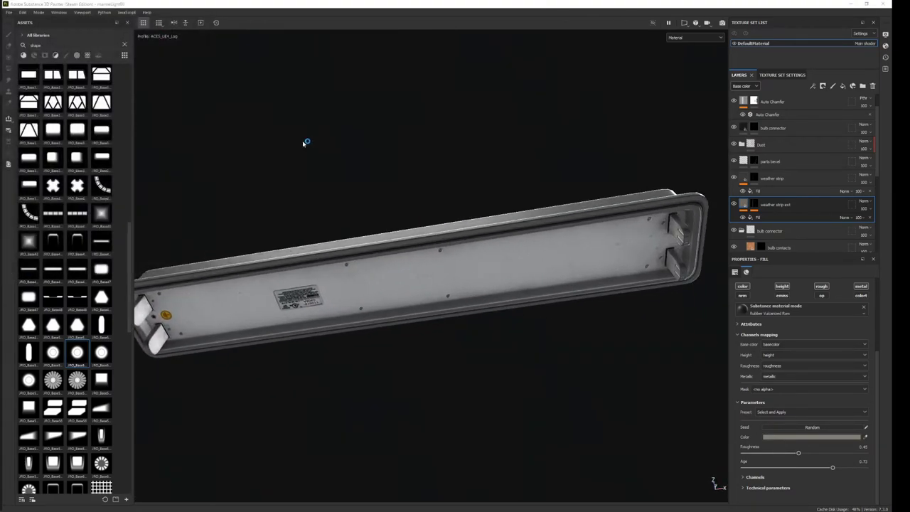
mouse_move(505, 235)
left_mouse_down("alt")
mouse_move(433, 325)
mouse_move(483, 402)
mouse_move(479, 335)
mouse_move(479, 380)
mouse_move(593, 327)
mouse_move(504, 320)
mouse_move(466, 270)
mouse_move(511, 286)
mouse_move(519, 321)
mouse_move(390, 249)
mouse_move(384, 270)
mouse_move(514, 335)
mouse_move(485, 284)
mouse_move(645, 341)
mouse_move(476, 307)
mouse_move(510, 431)
mouse_move(479, 377)
left_mouse_up("alt")
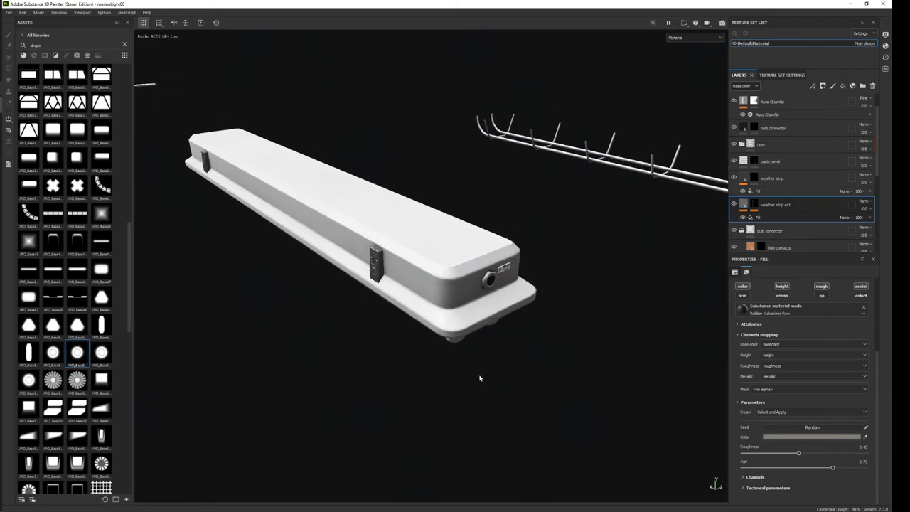
mouse_move(479, 378)
right_mouse_down("alt")
mouse_move(496, 439)
mouse_move(490, 357)
right_mouse_up("alt")
left_click_drag(490, 357, 489, 355, "alt")
right_click_drag(490, 355, 435, 347, "alt")
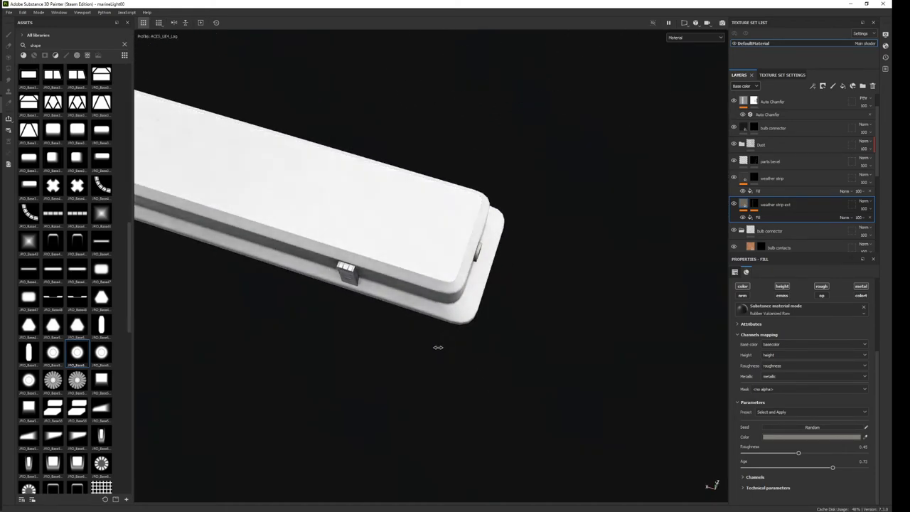
mouse_move(434, 347)
left_mouse_down("alt")
mouse_move(435, 371)
mouse_move(417, 385)
mouse_move(466, 260)
left_mouse_up("alt")
Show the roughness channel solo in the viewport and orbit close to the lamp's side.
key("c")
key("c")
key("c")
key("c")
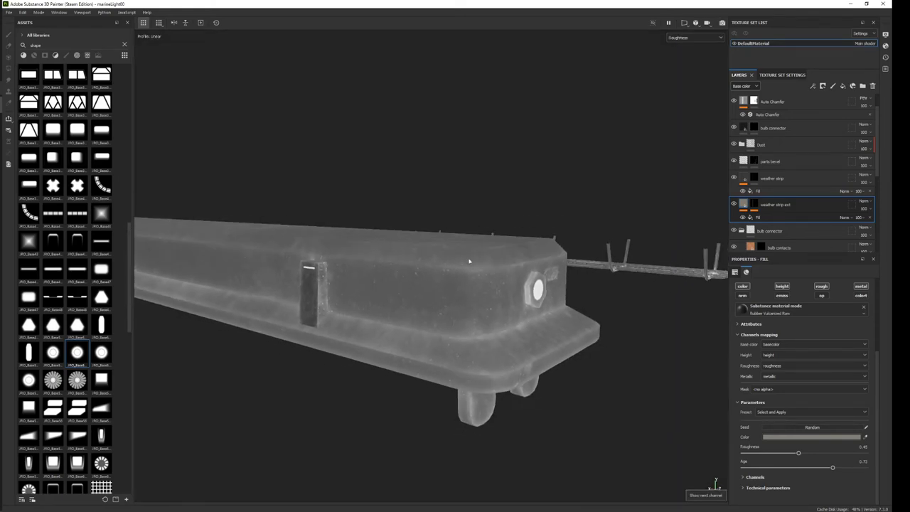
mouse_move(467, 260)
right_mouse_down("alt")
mouse_move(554, 400)
mouse_move(526, 162)
right_mouse_up("alt")
left_click_drag(526, 162, 540, 170, "alt")
scroll(806, 135, "up", 2)
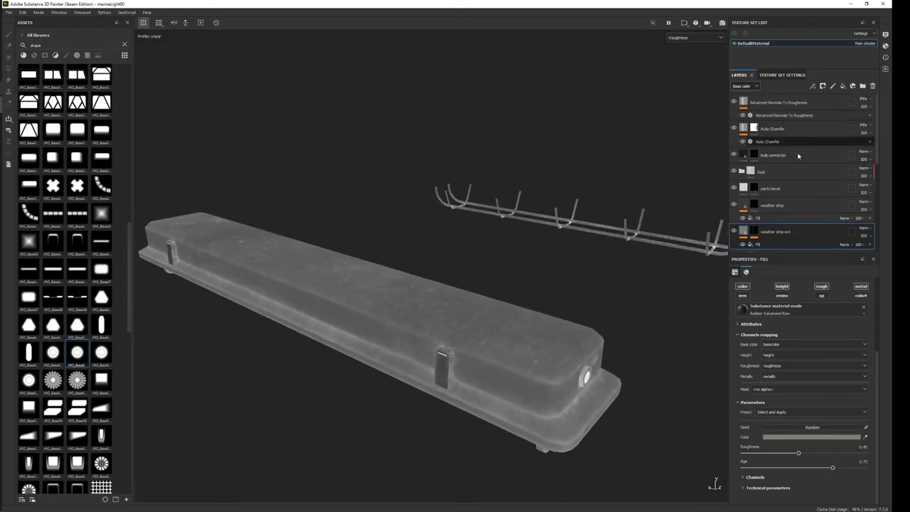
Add a paint layer named 'surface rf' above the bulb connector layer.
left_click(797, 155)
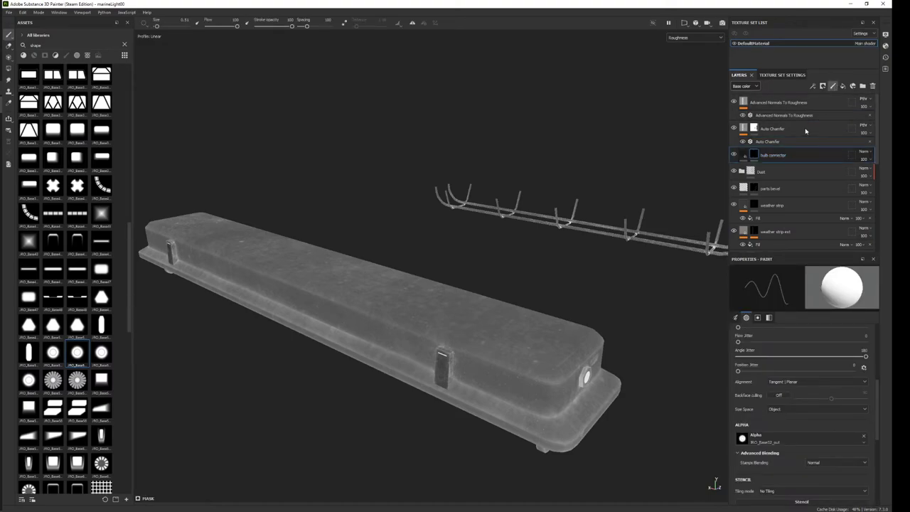
left_click(832, 86)
type("su")
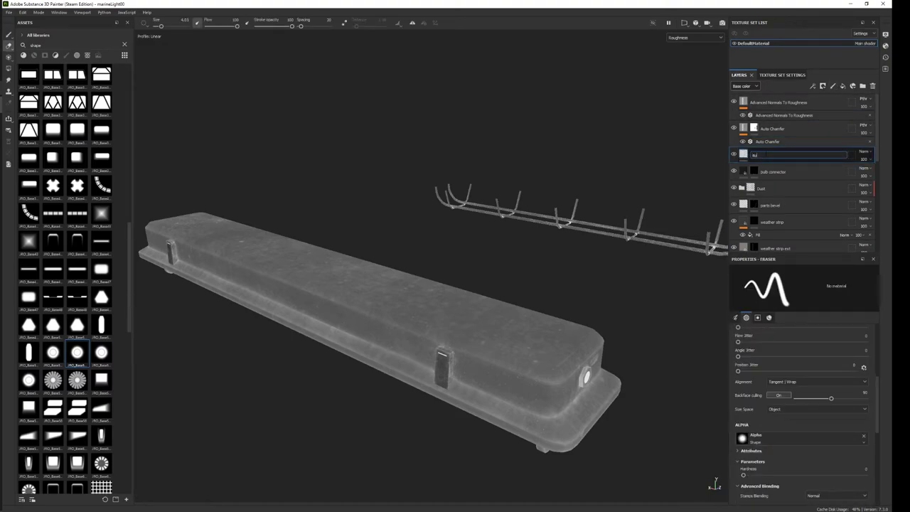
type("rface rf")
key("Return")
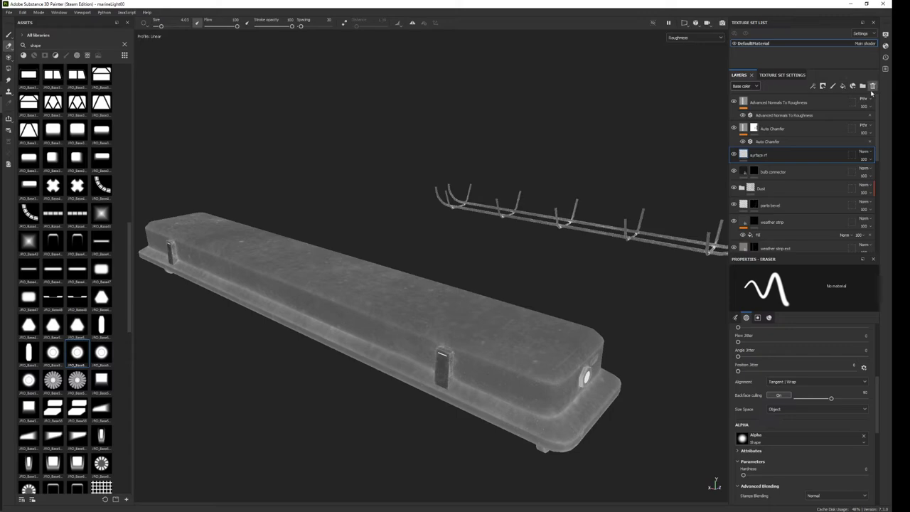
Add a roughness-only Fill layer 1 and search the asset library for 'imperf' textures.
left_click(842, 85)
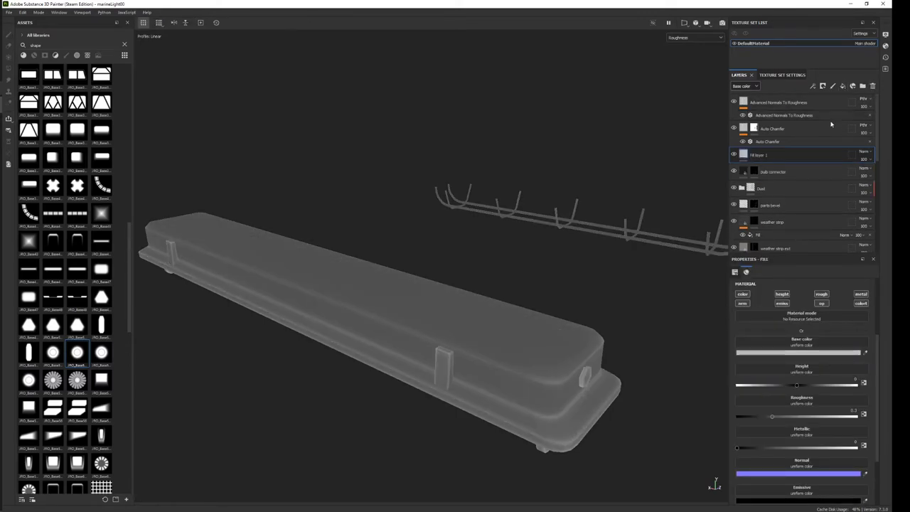
left_click(781, 303)
left_click(742, 294)
left_click(742, 302)
left_click(781, 293)
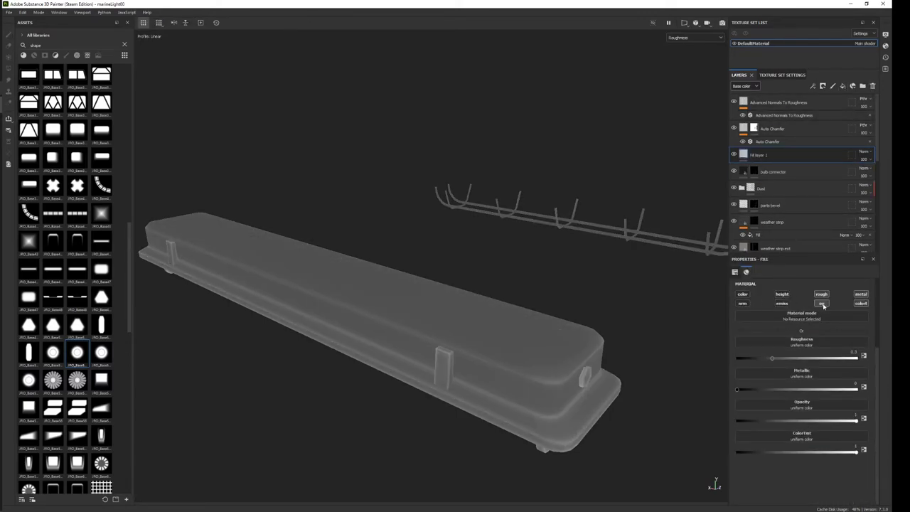
left_click(860, 302)
left_click(827, 344)
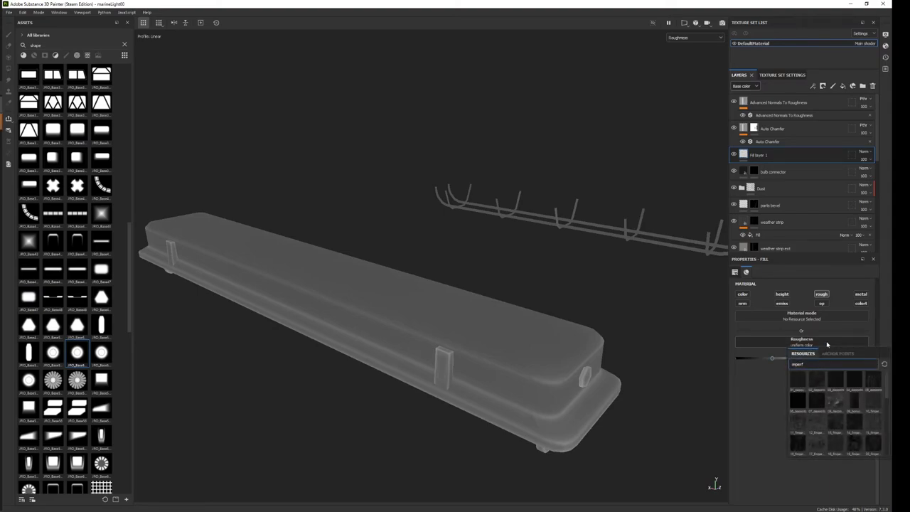
scroll(819, 435, "down", 5)
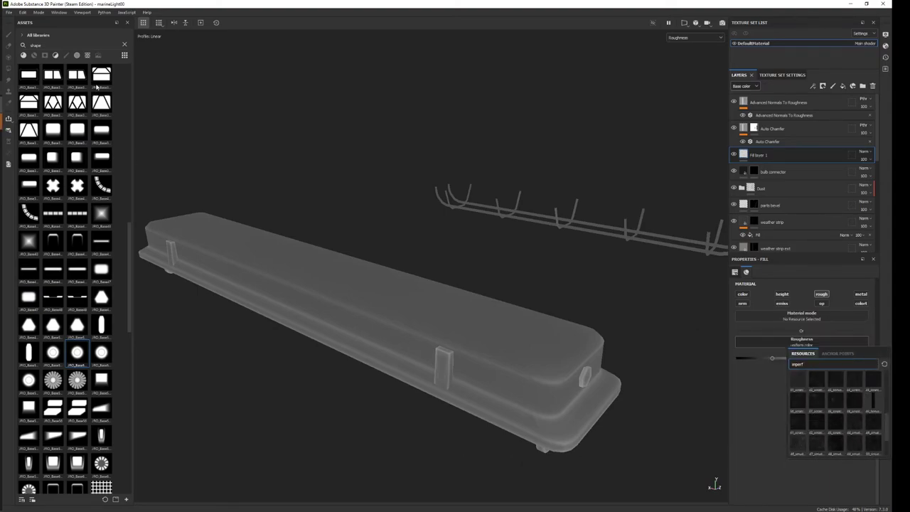
left_click(50, 45)
type("imperf")
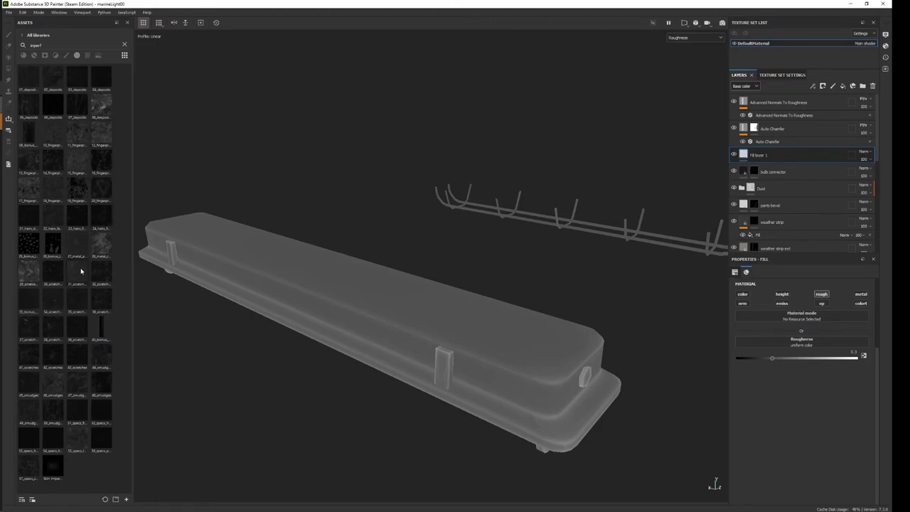
mouse_move(28, 326)
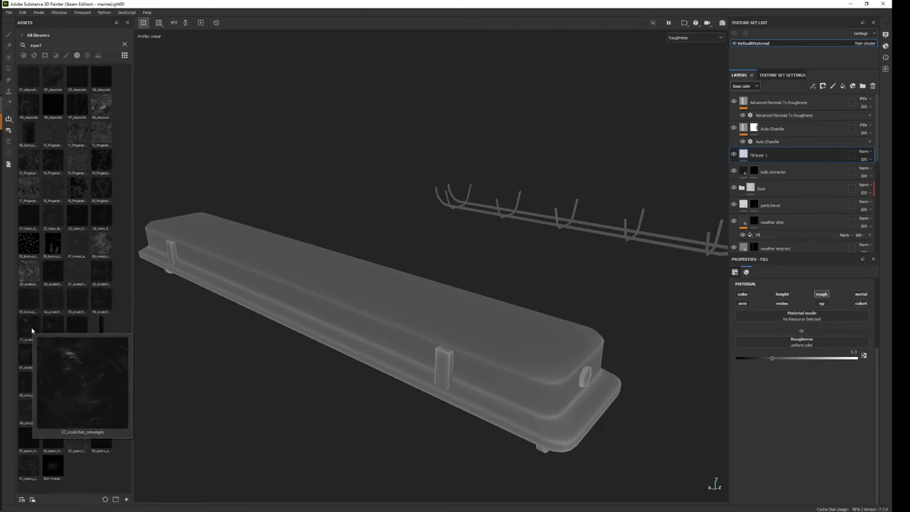
Load 38_scratches_smudges_specs into Fill layer 1's roughness, tri-planar projected at scale 2.58.
left_click_drag(53, 329, 785, 343)
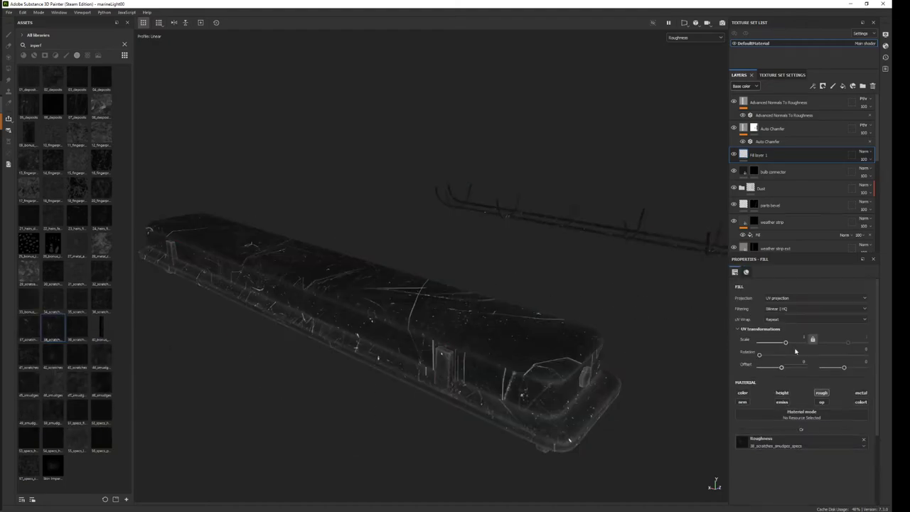
left_click(787, 299)
left_click(788, 324)
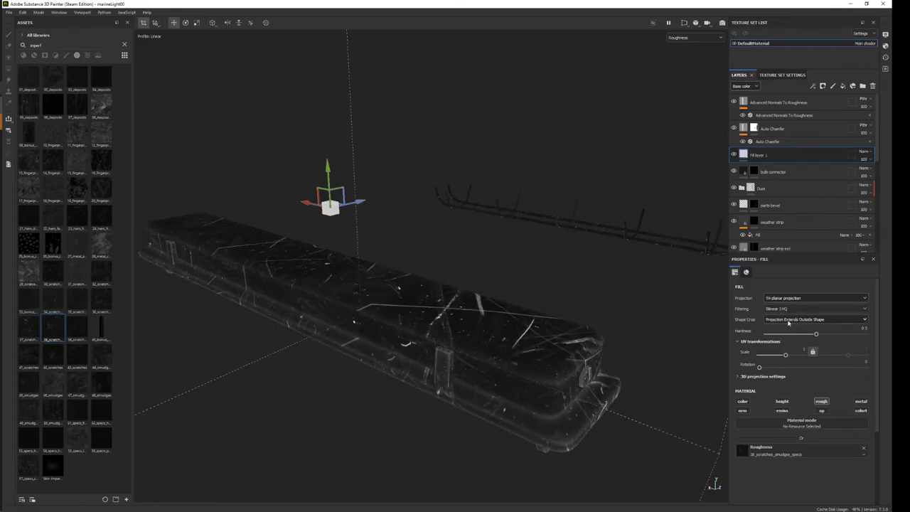
left_click_drag(784, 355, 788, 355)
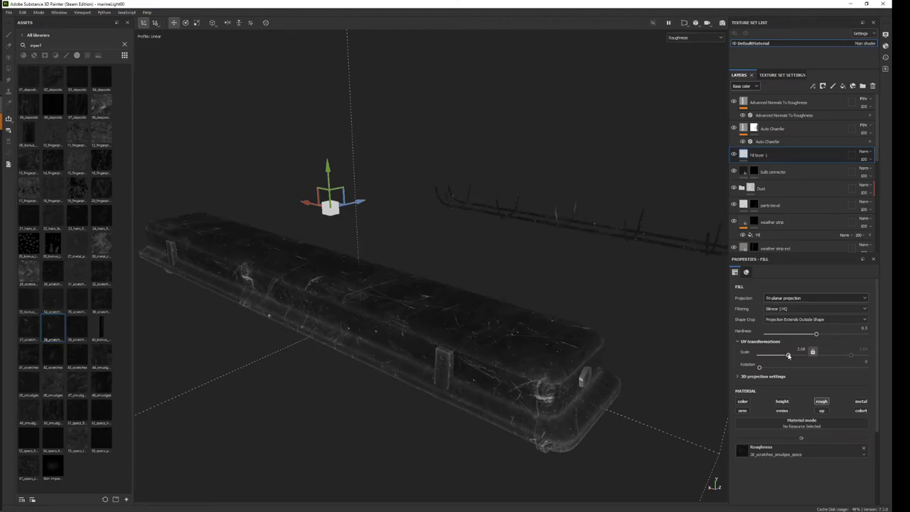
Show Fill layer 1's Roughness channel in the viewport, cycling channel views with C.
key("c")
left_click(756, 86)
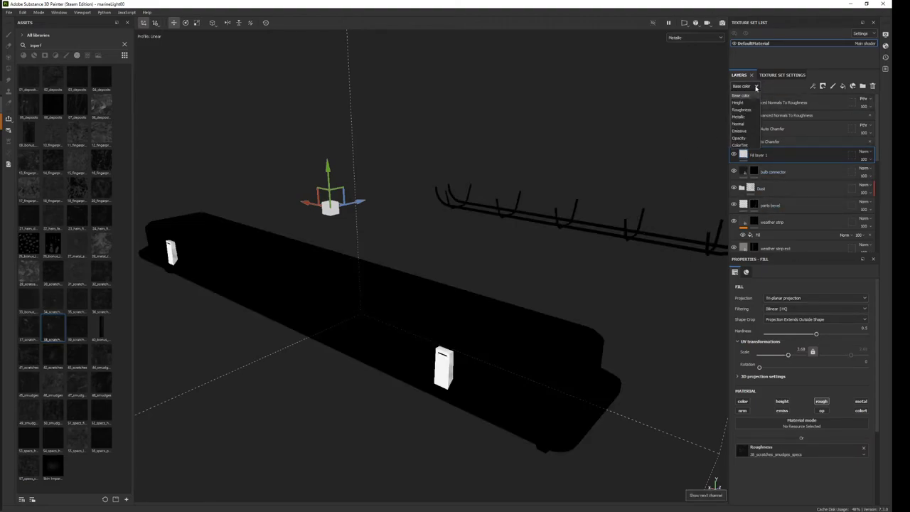
left_click(744, 111)
key("c")
key("c")
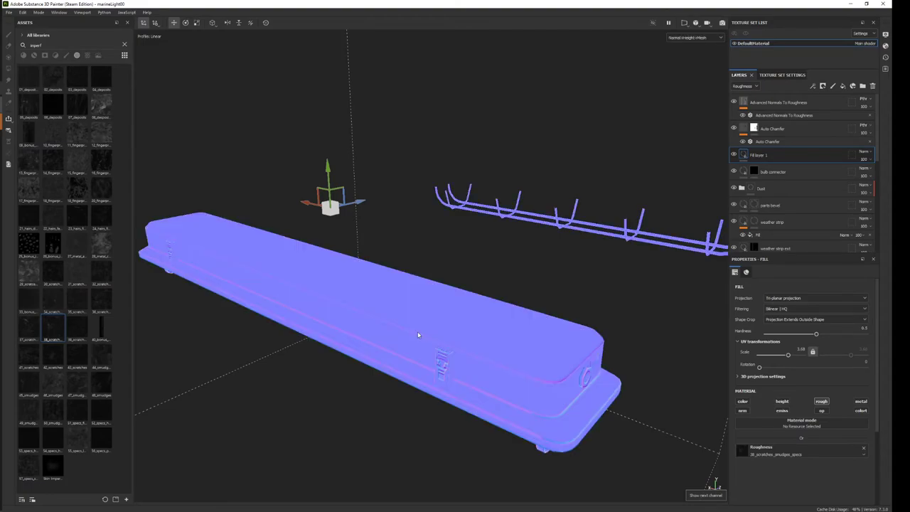
key("c")
key("shift+c")
key("shift+c")
key("shift+c")
key("shift+c")
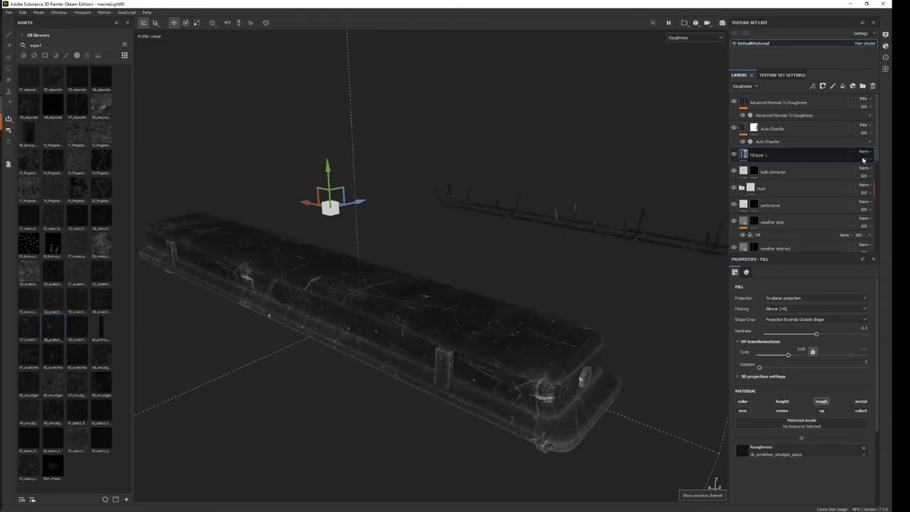
Change the scratch layer's blend mode and fade its opacity almost completely out.
left_click(863, 151)
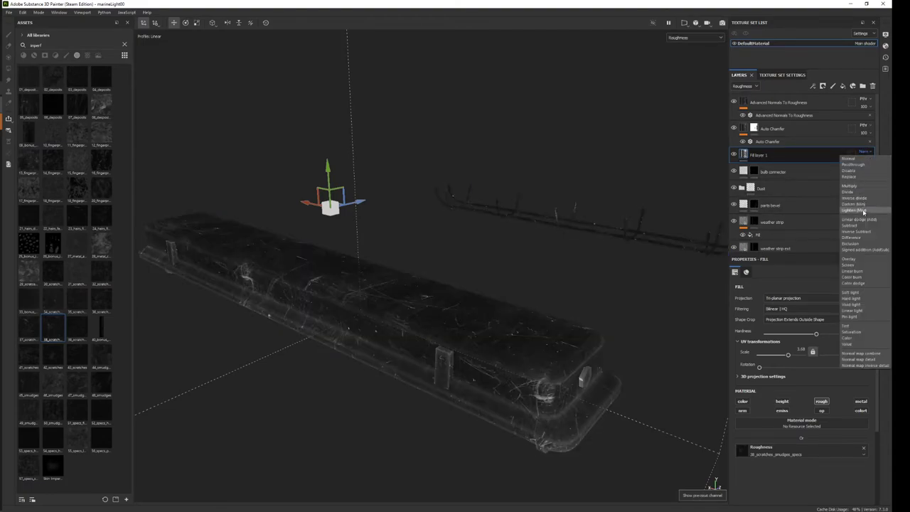
left_click(860, 198)
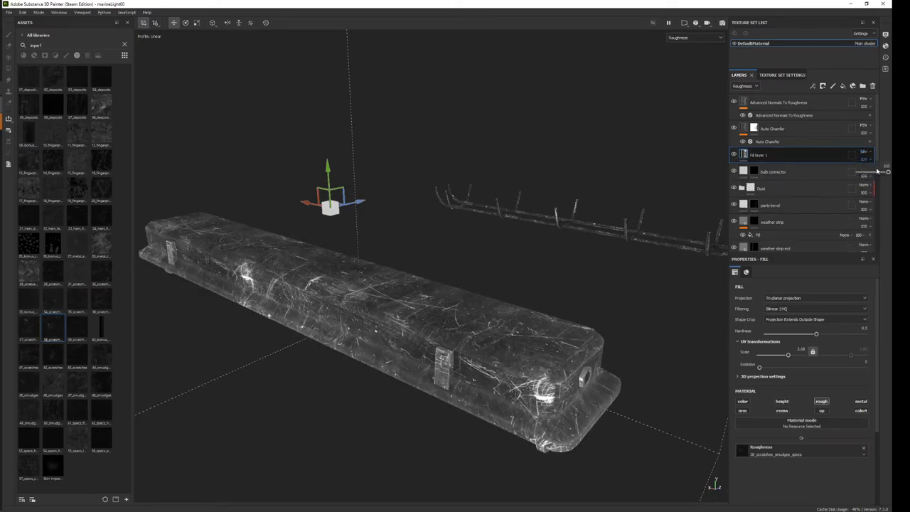
mouse_move(863, 158)
left_mouse_down()
mouse_move(874, 172)
mouse_move(856, 173)
mouse_move(865, 172)
left_mouse_up()
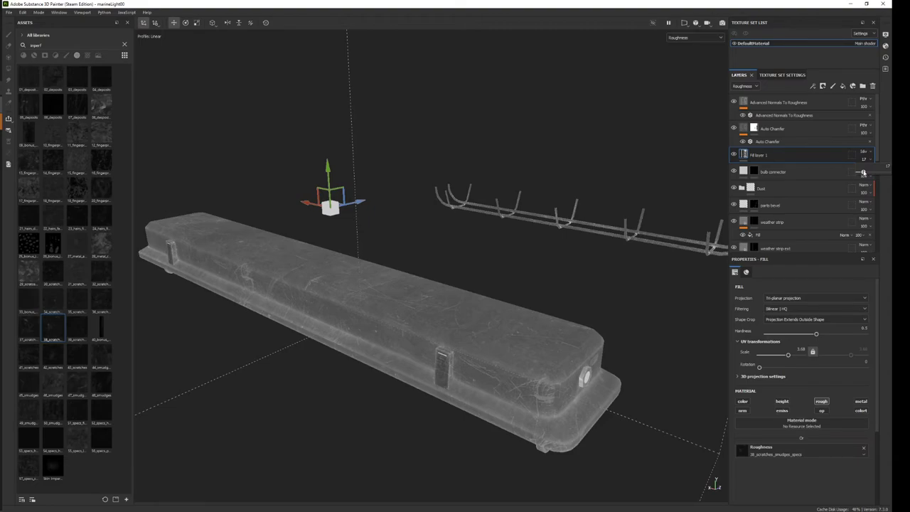
left_click_drag(577, 280, 467, 276, "alt")
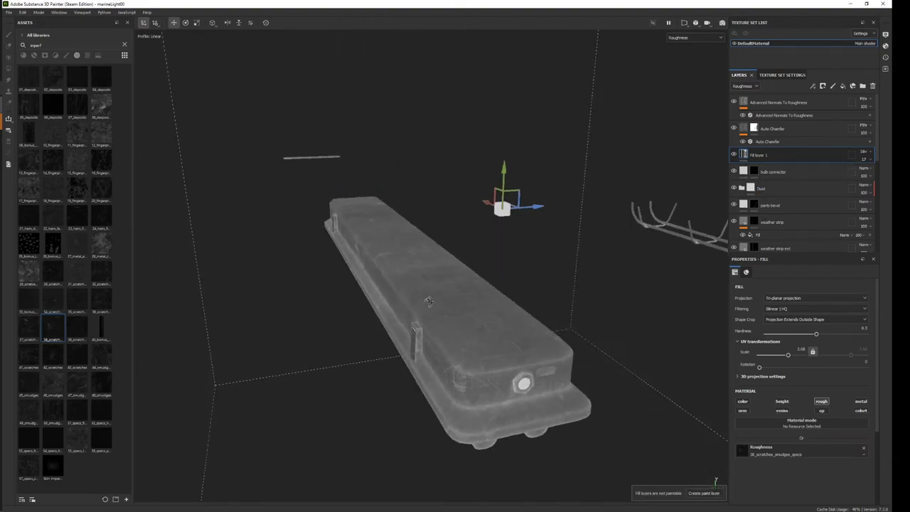
scroll(467, 275, "up", 3)
scroll(467, 275, "up", 2)
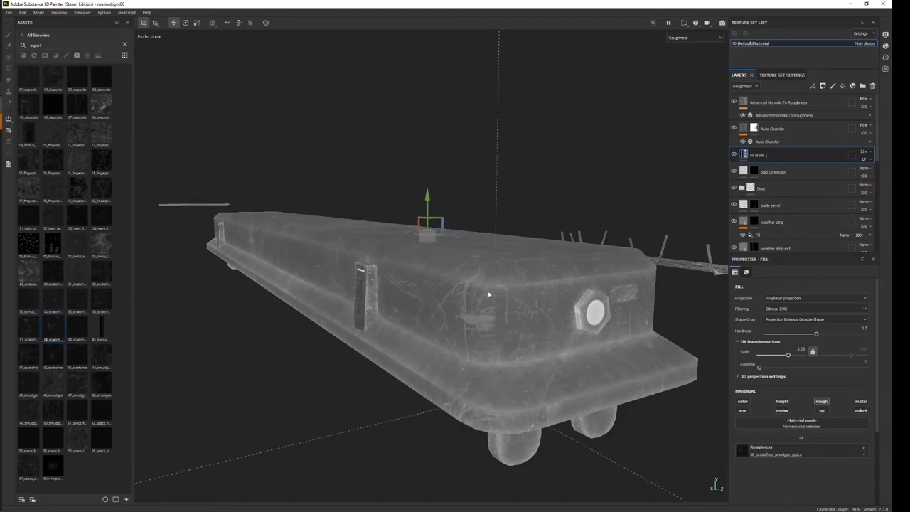
key("m")
left_click_drag(488, 293, 475, 347, "alt")
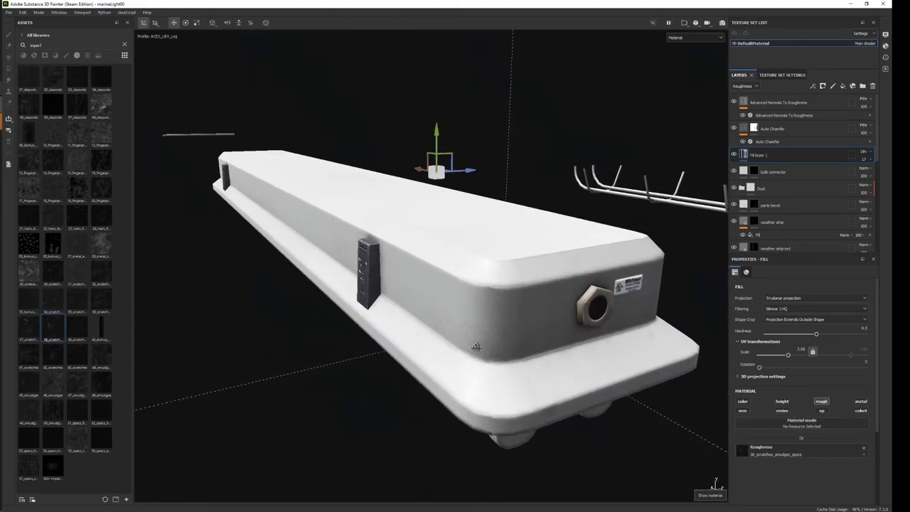
key("c")
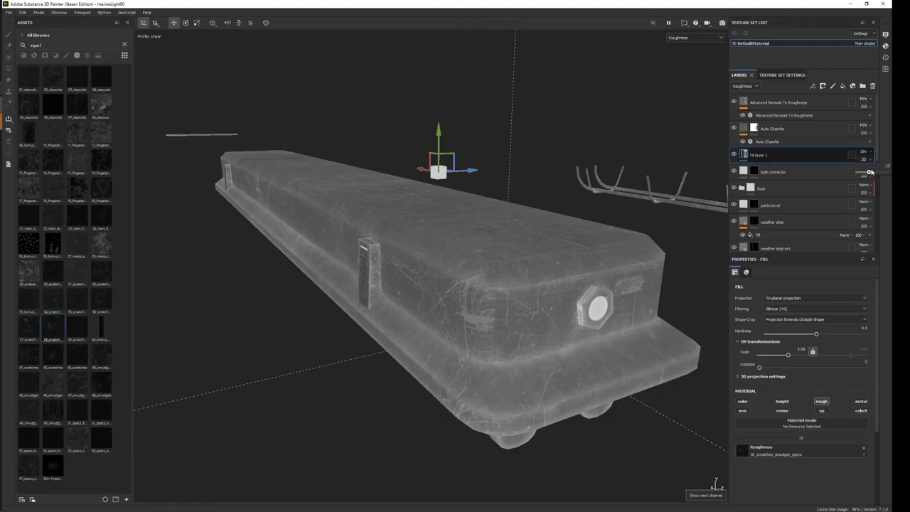
left_click_drag(869, 172, 876, 173)
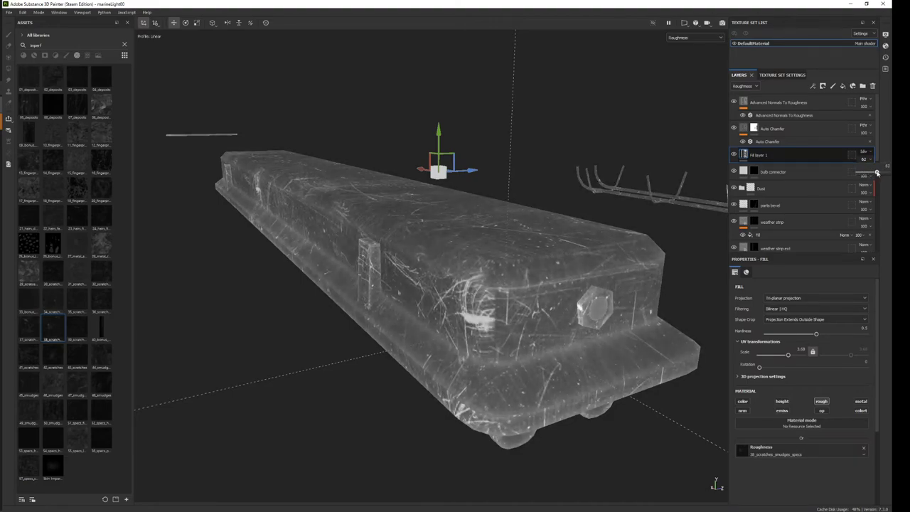
left_click_drag(871, 172, 857, 173)
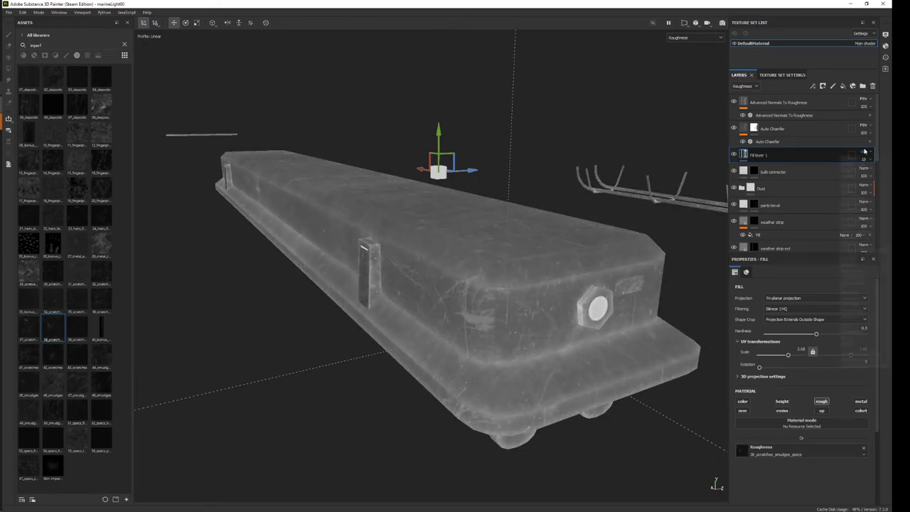
Try other blend modes at 23 opacity and move the scratch layer below metal parts.
left_click(864, 152)
left_click(863, 225)
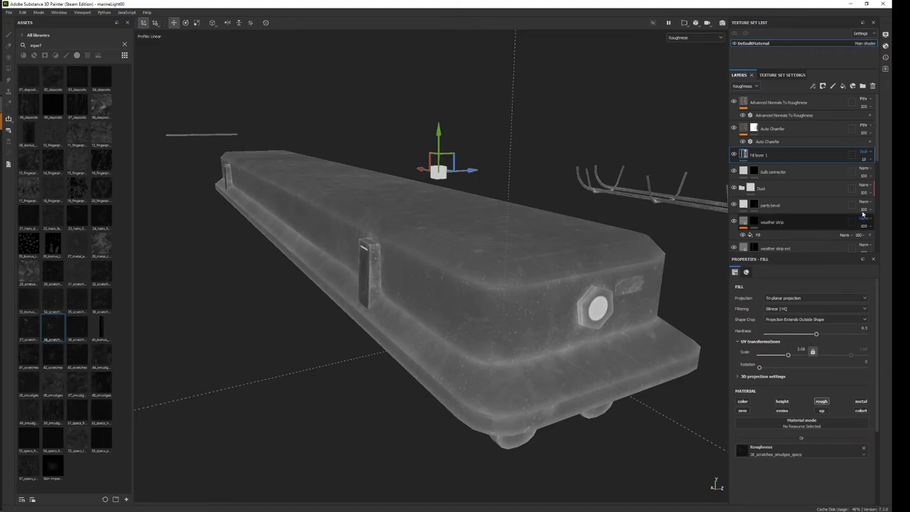
mouse_move(868, 172)
left_mouse_down()
mouse_move(888, 172)
mouse_move(848, 175)
left_mouse_up()
left_click(863, 152)
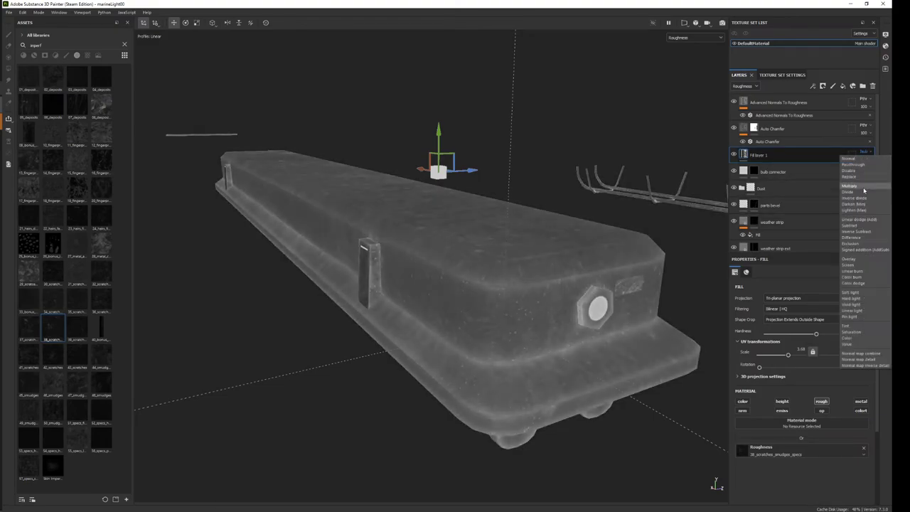
left_click(863, 199)
mouse_move(812, 153)
left_mouse_down()
mouse_move(811, 252)
mouse_move(813, 167)
left_mouse_up()
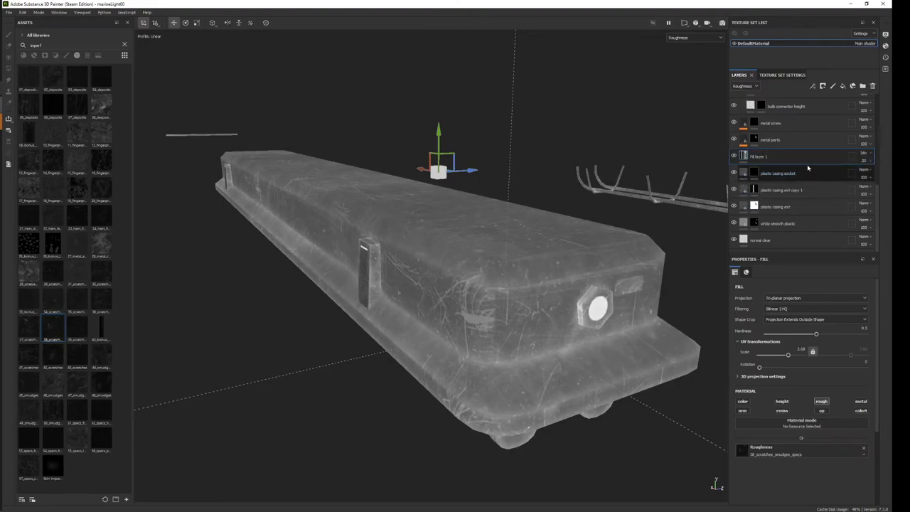
Swap Fill layer 1's roughness texture to 29_scratches_deposits_shapes.
left_click_drag(867, 170, 866, 175)
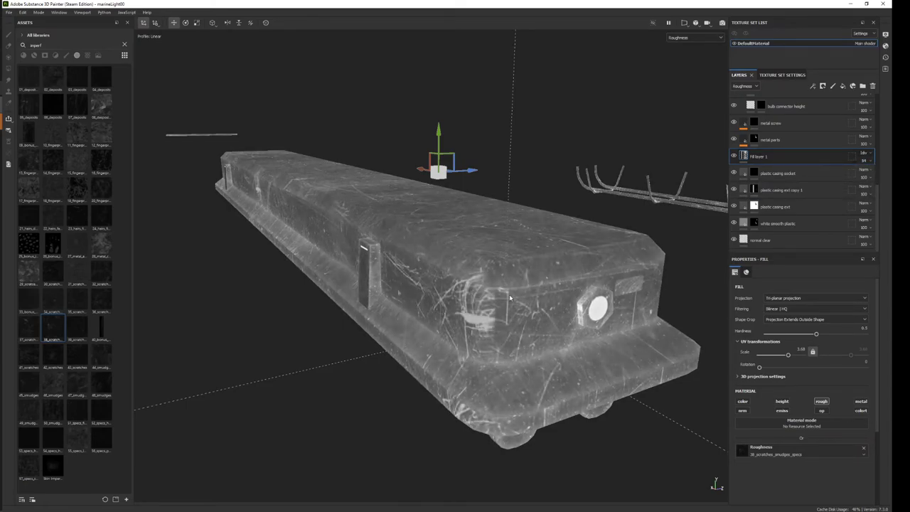
key("m")
mouse_move(509, 294)
left_mouse_down("alt")
mouse_move(463, 256)
mouse_move(434, 306)
left_mouse_up("alt")
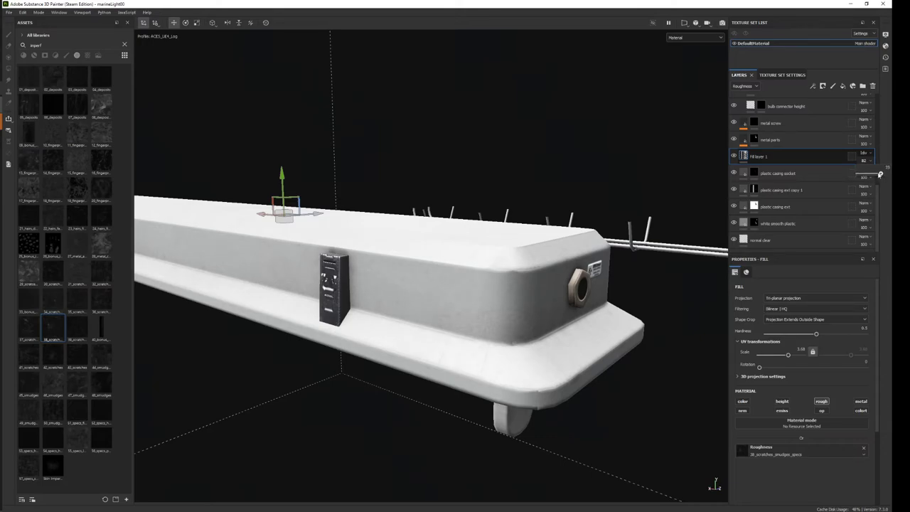
key("c")
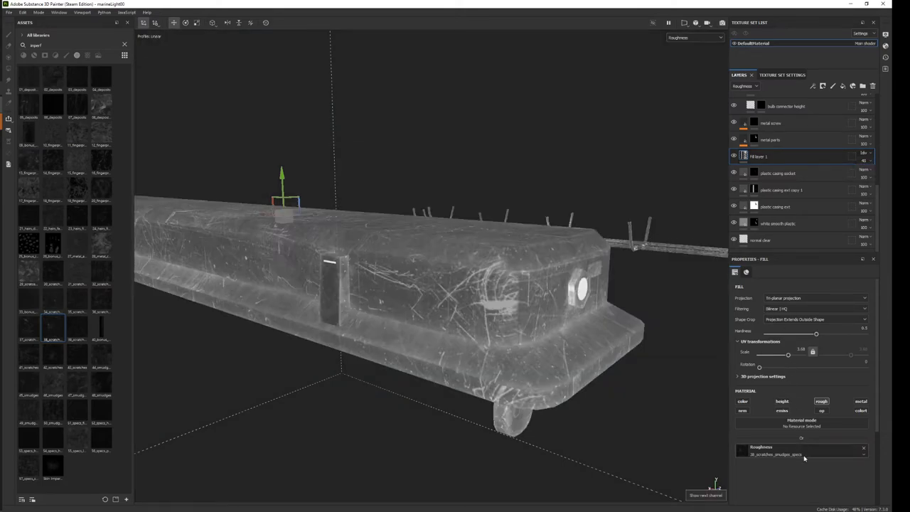
left_click(802, 453)
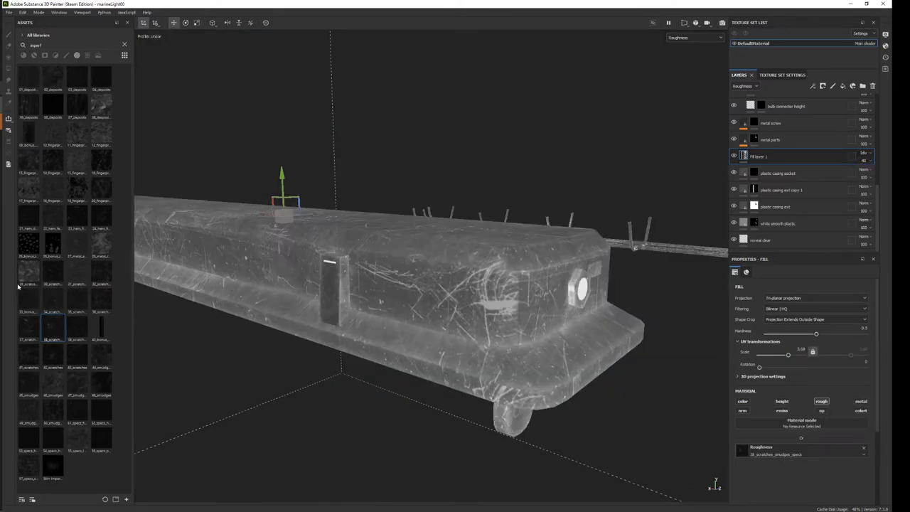
left_click_drag(29, 270, 768, 450)
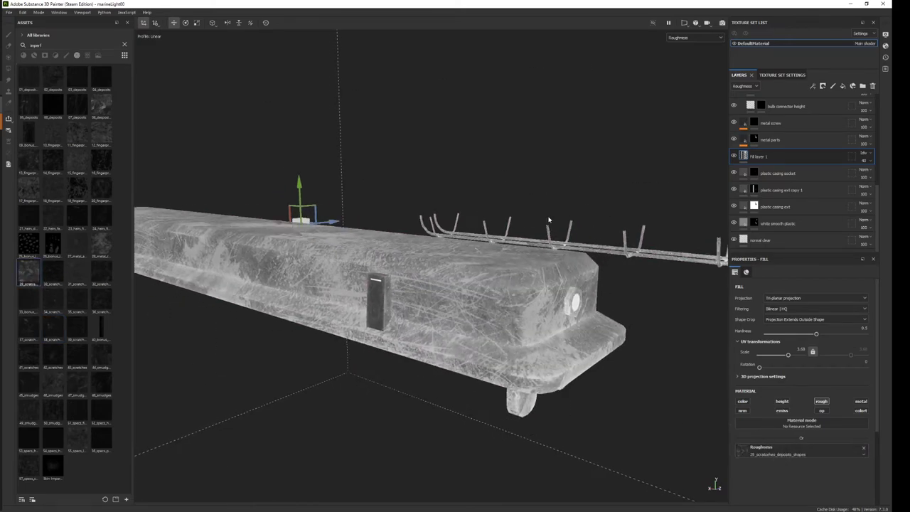
left_click_drag(498, 235, 611, 227, "alt")
Try Multiply, then set Fill layer 1 to Subtract blending at 100 opacity.
left_click(862, 159)
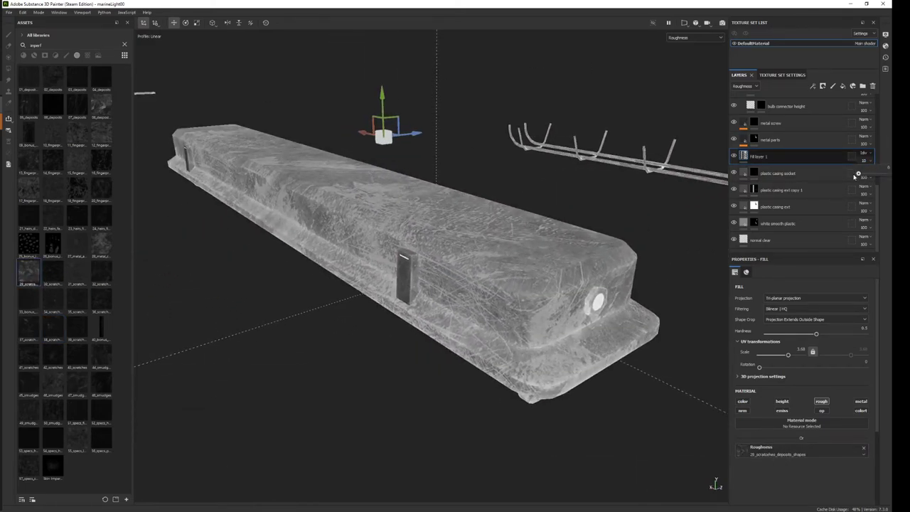
left_click_drag(872, 174, 863, 175)
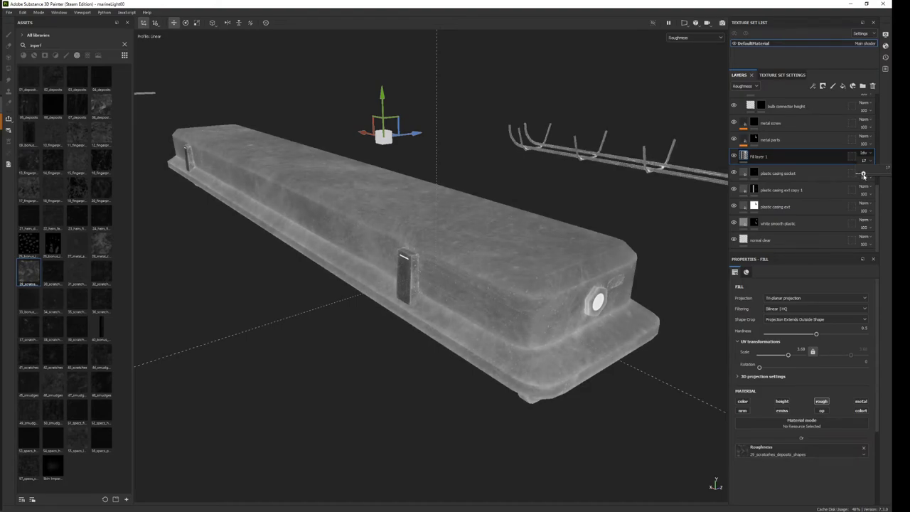
left_click(863, 153)
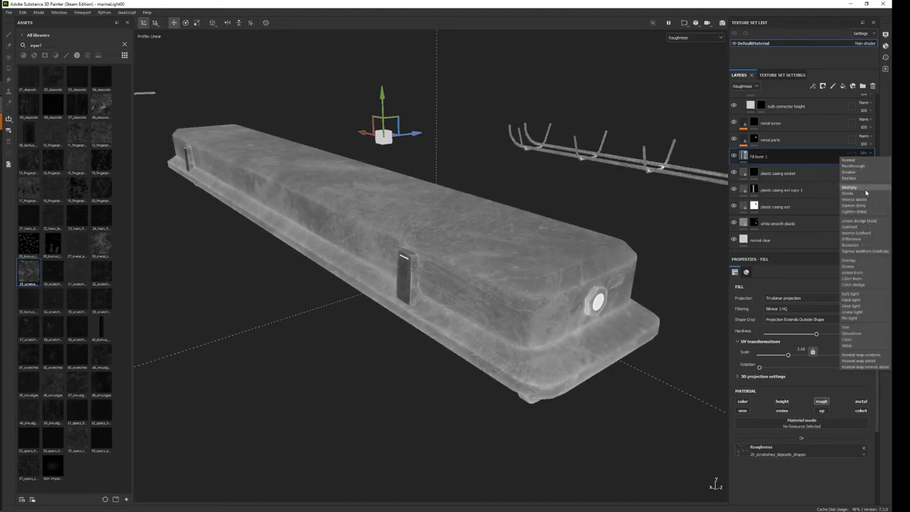
left_click(865, 191)
left_click(864, 160)
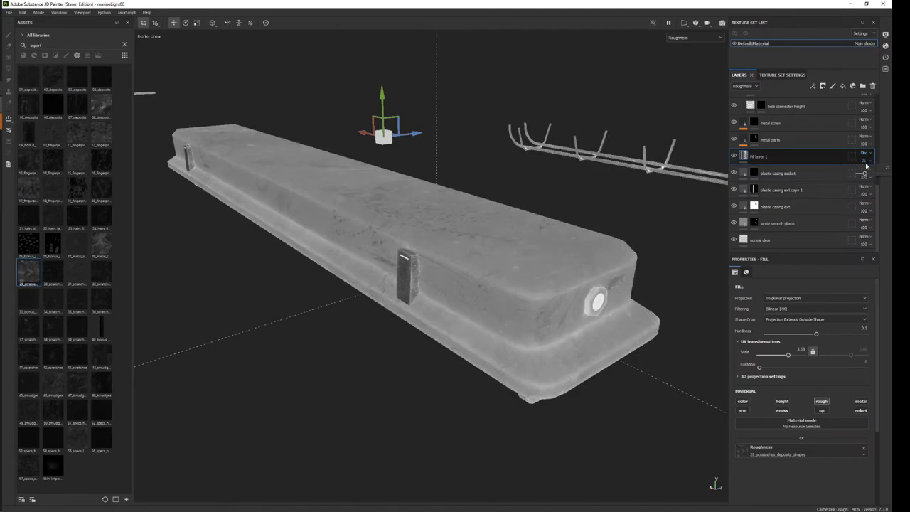
left_click_drag(863, 174, 853, 178)
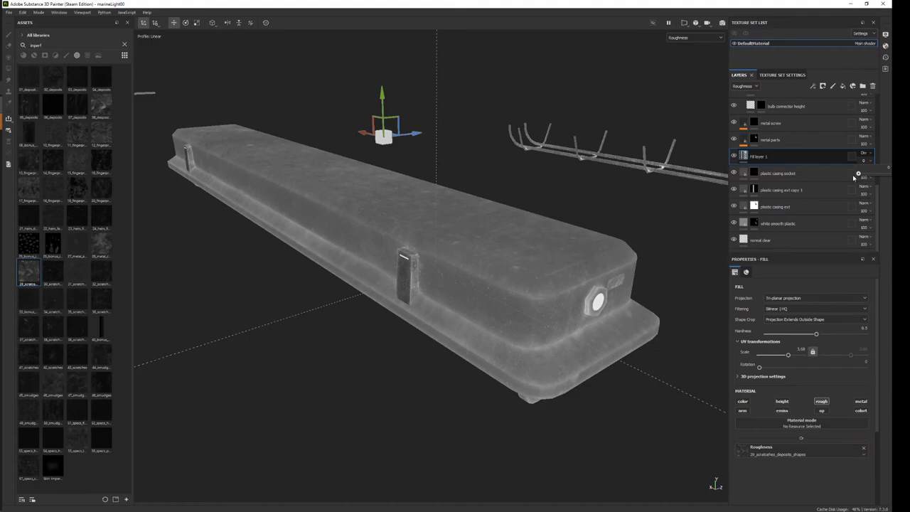
left_click(864, 153)
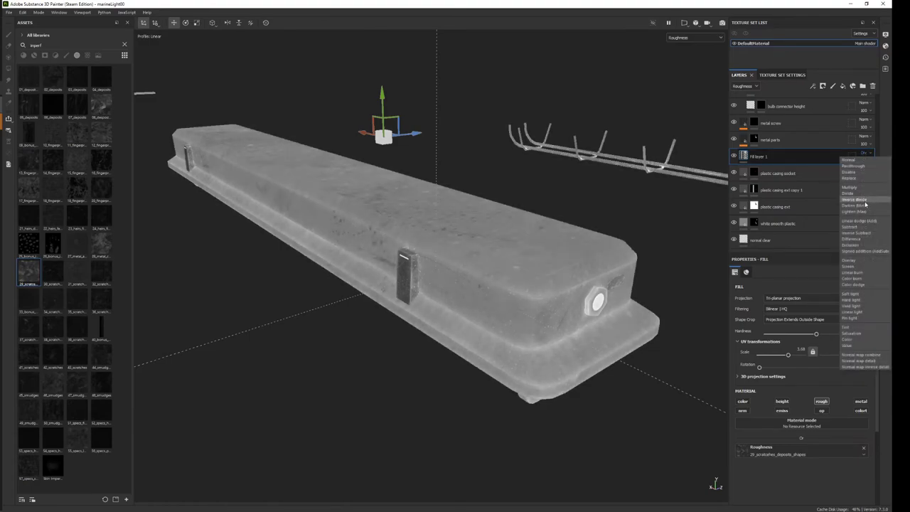
left_click(860, 227)
mouse_move(854, 176)
left_mouse_down()
mouse_move(885, 174)
mouse_move(872, 177)
left_mouse_up()
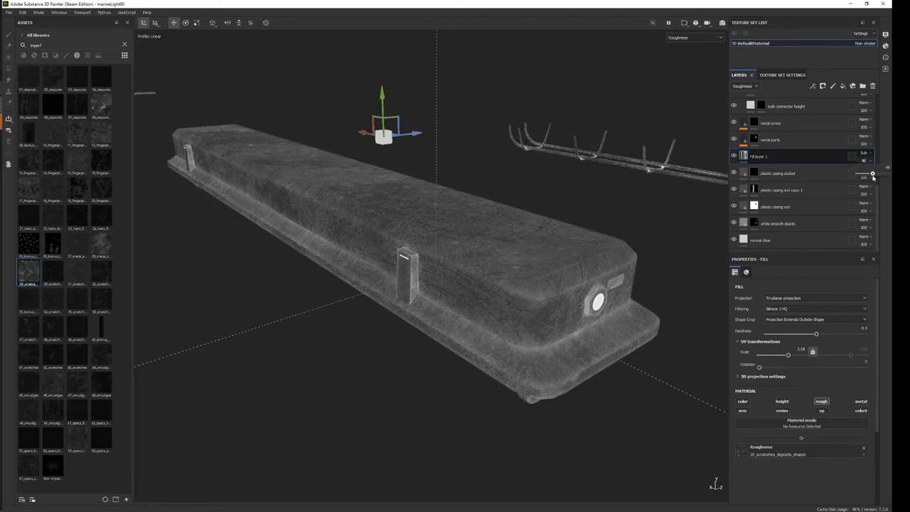
Toggle Fill layer 1's visibility in the roughness view to compare, then return to Material view.
key("m")
mouse_move(523, 273)
left_mouse_down("alt")
mouse_move(564, 234)
mouse_move(666, 209)
mouse_move(464, 254)
mouse_move(472, 208)
left_mouse_up("alt")
key("c")
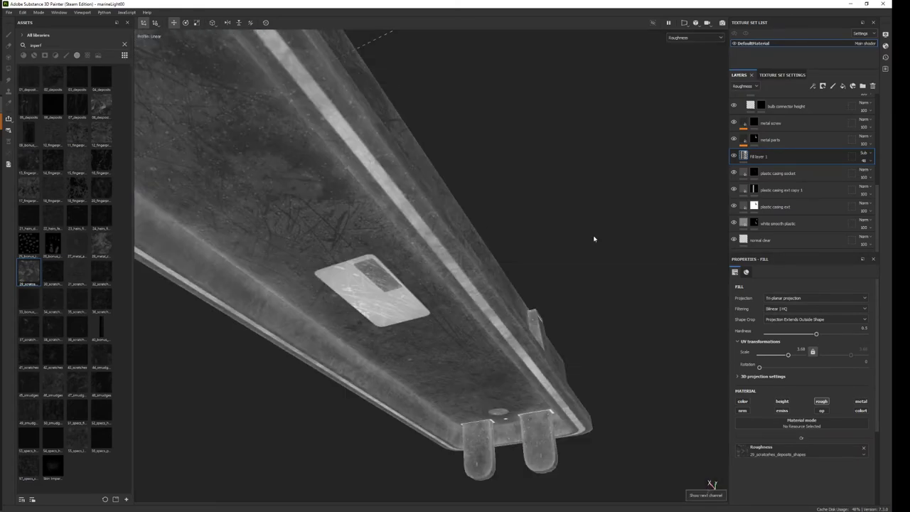
left_click(734, 155)
left_click(734, 155)
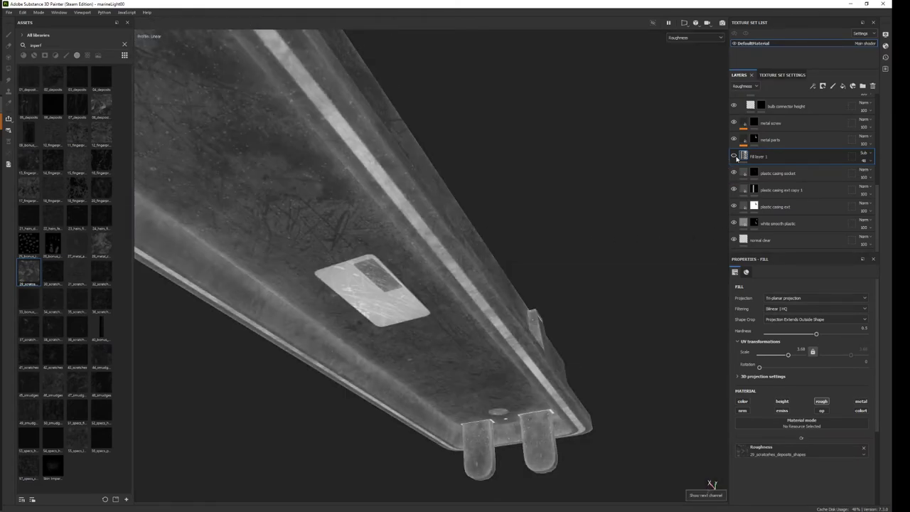
left_click(734, 156)
left_click(734, 156)
mouse_move(640, 155)
left_mouse_down("alt")
mouse_move(505, 150)
mouse_move(536, 223)
mouse_move(541, 117)
mouse_move(626, 135)
left_mouse_up("alt")
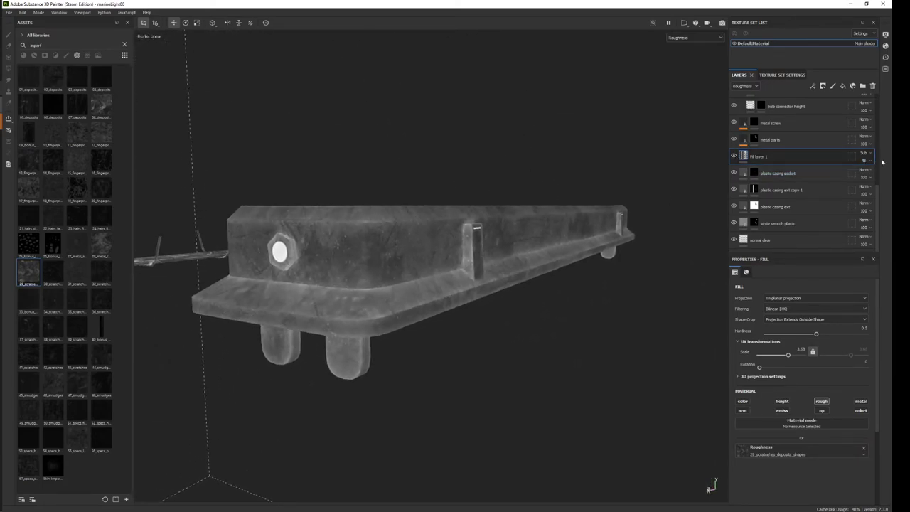
left_click_drag(863, 160, 887, 173)
key("m")
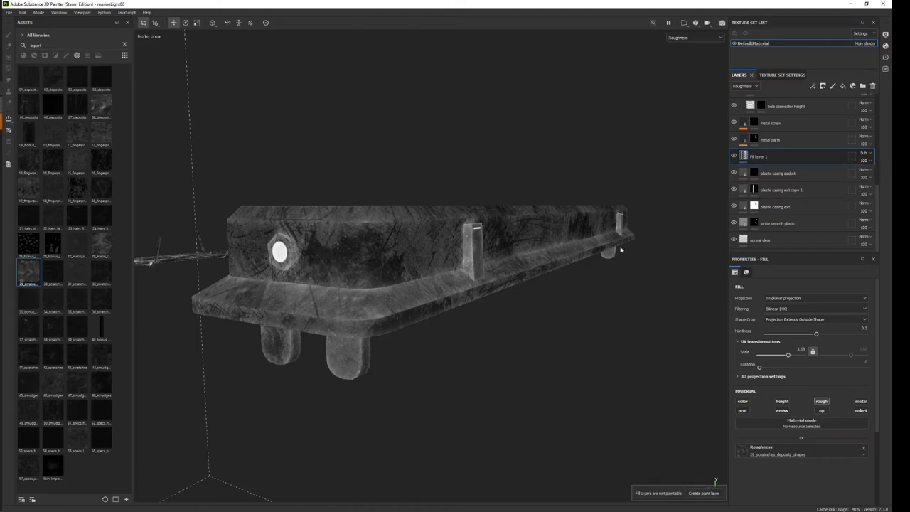
left_click_drag(622, 250, 586, 272, "alt")
right_click_drag(587, 272, 565, 280, "shift")
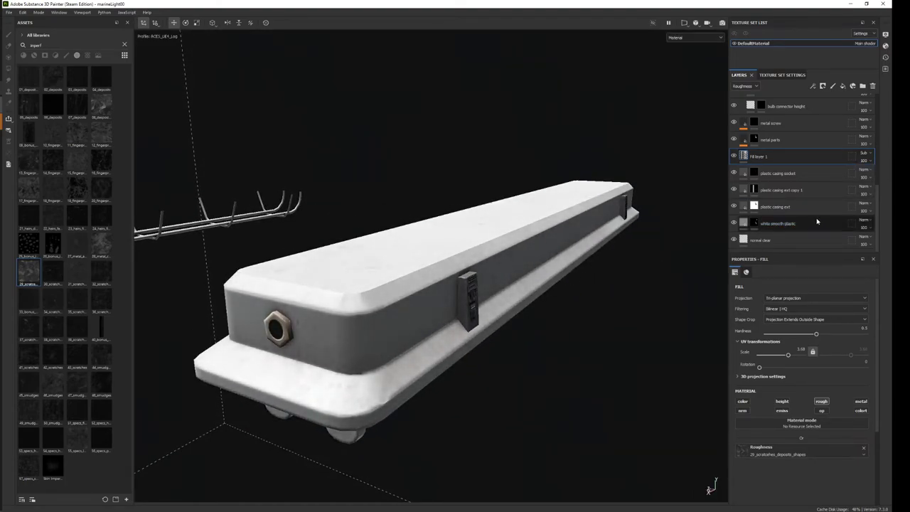
Hide Fill layer 1 and adjust the plastic casing ext layer's roughness.
left_click(746, 207)
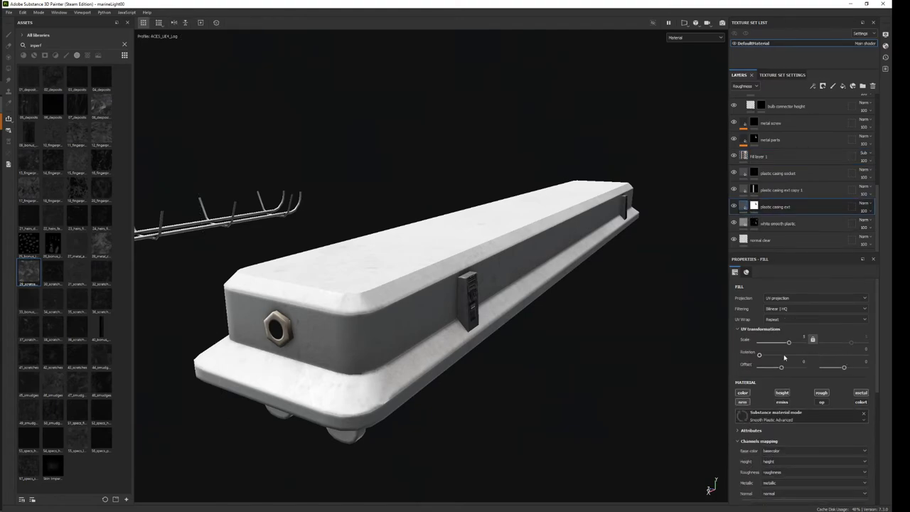
scroll(786, 403, "down", 3)
scroll(787, 409, "down", 2)
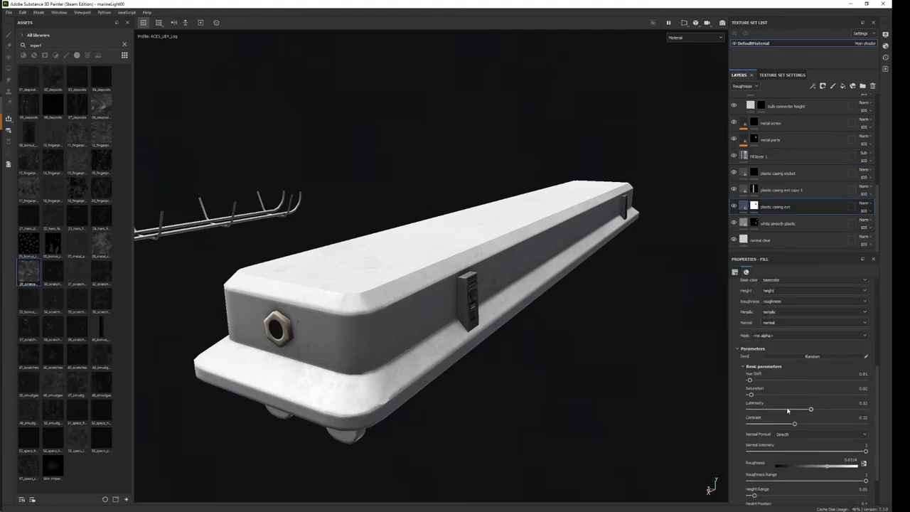
scroll(787, 410, "down", 2)
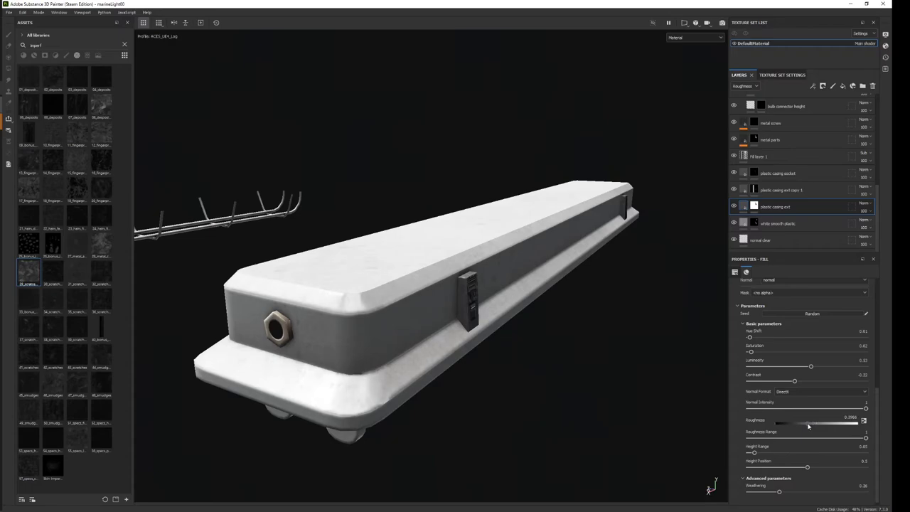
key("c")
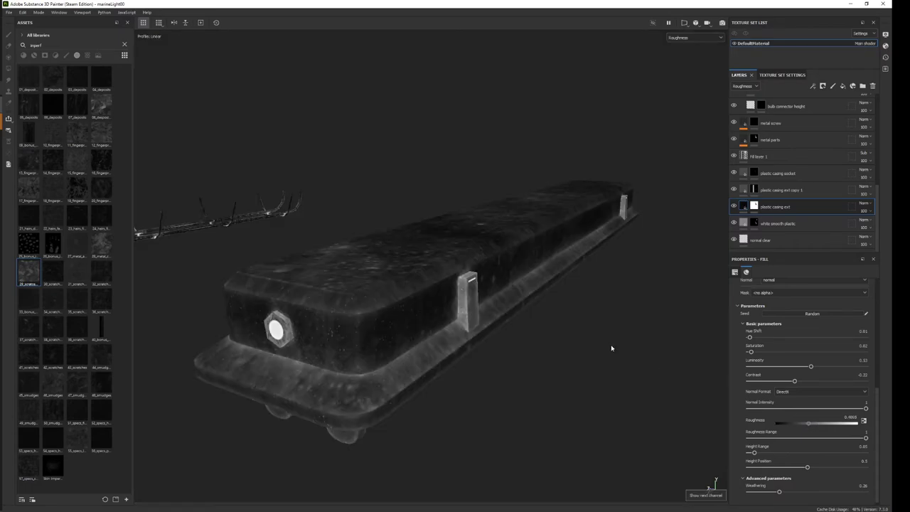
left_click(734, 156)
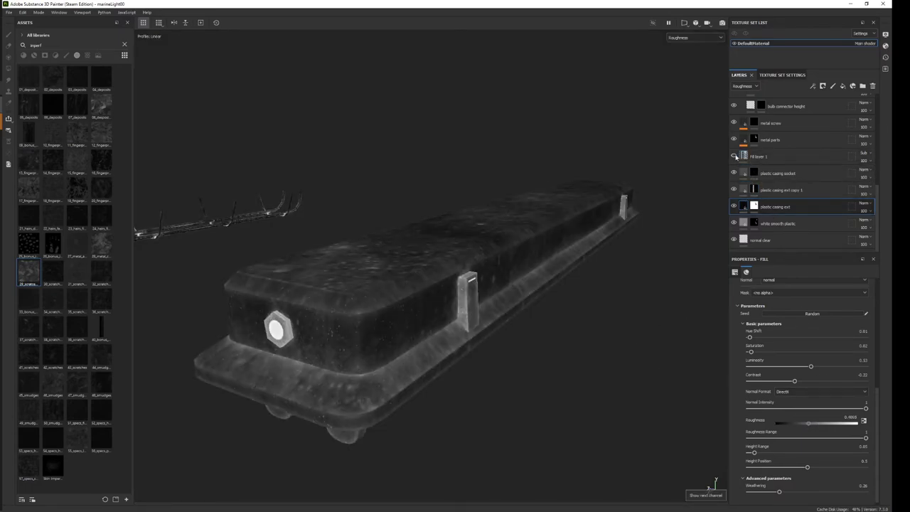
left_click(827, 424)
left_click_drag(819, 424, 818, 425)
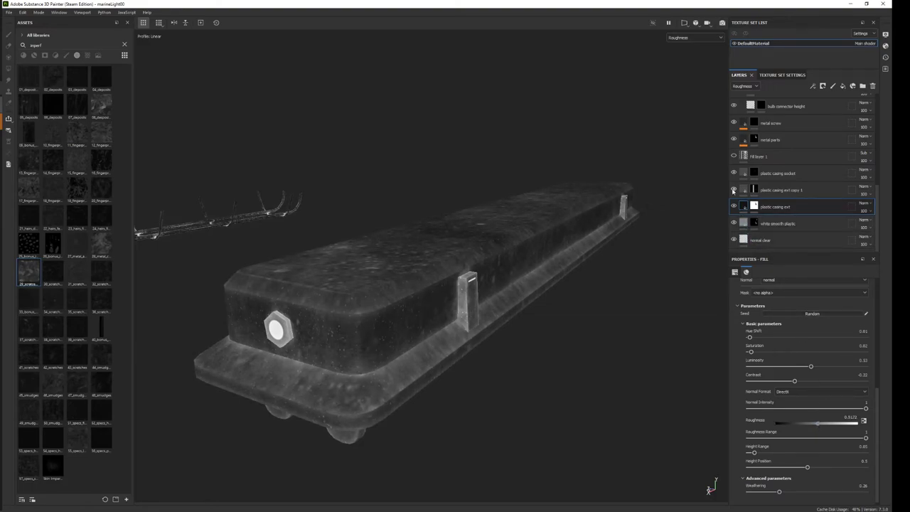
left_click(734, 207)
left_click(734, 206)
Lower the plastic casing ext copy 1 roughness to about 0.48 and check the channels.
left_click(778, 190)
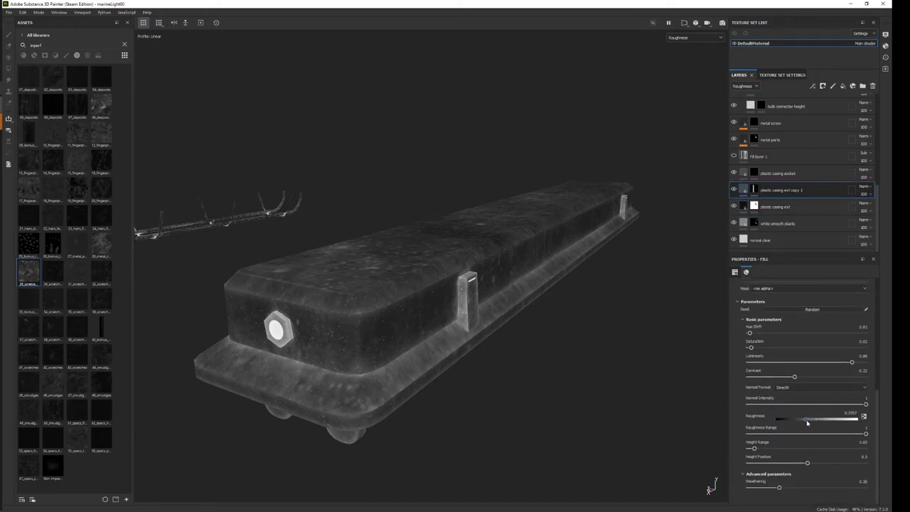
left_click_drag(567, 388, 492, 261, "alt")
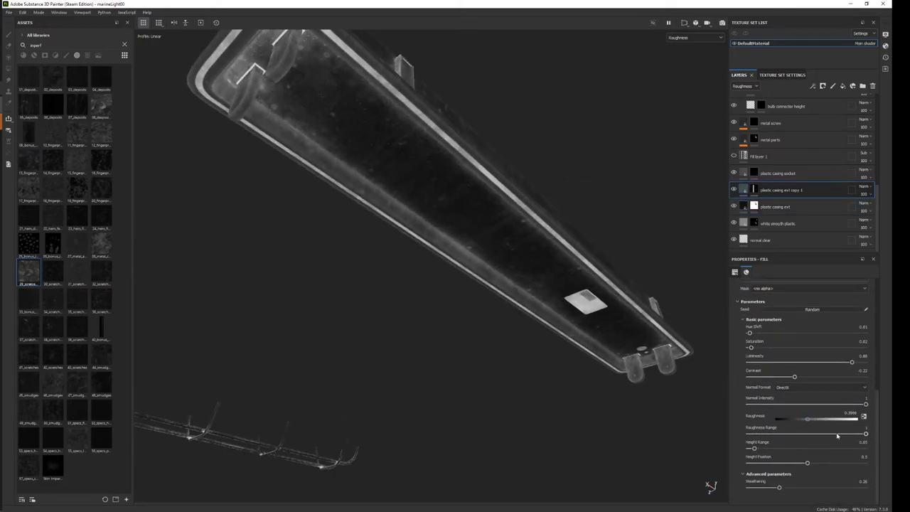
left_click(814, 420)
left_click_drag(822, 422, 815, 422)
key("c")
key("c")
key("shift+c")
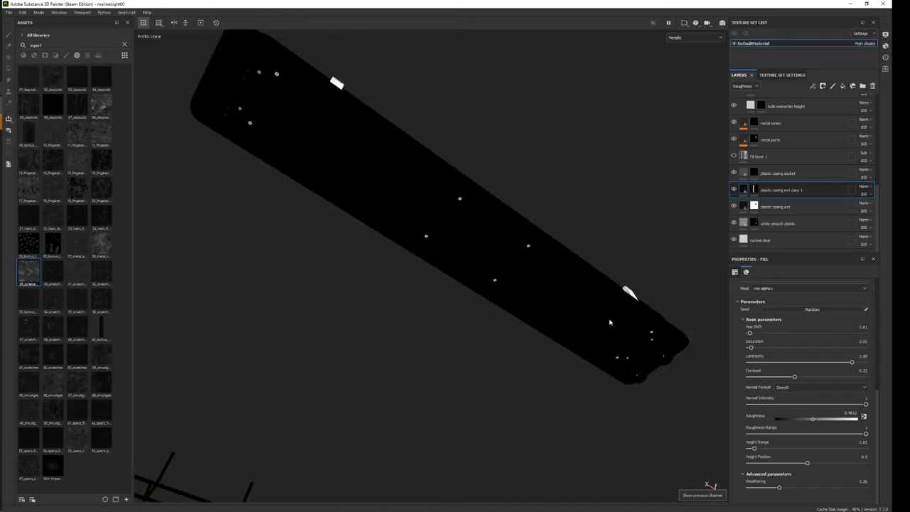
key("m")
scroll(592, 311, "up", 5)
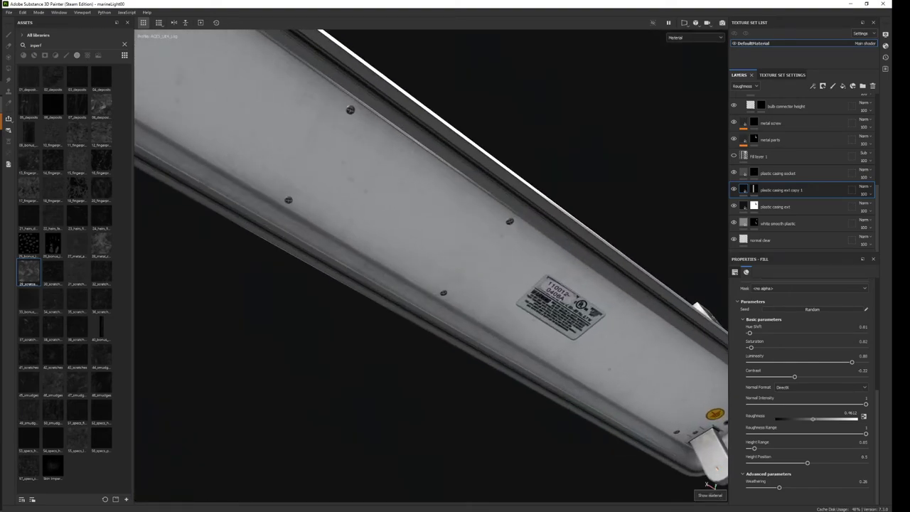
mouse_move(592, 311)
left_mouse_down("alt")
mouse_move(605, 470)
mouse_move(626, 441)
mouse_move(609, 205)
mouse_move(560, 325)
left_mouse_up("alt")
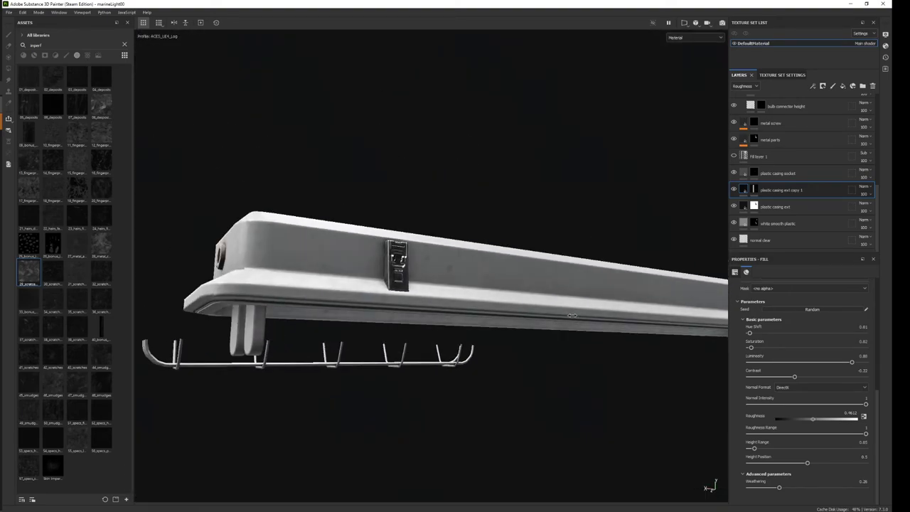
right_click_drag(560, 325, 573, 331, "shift")
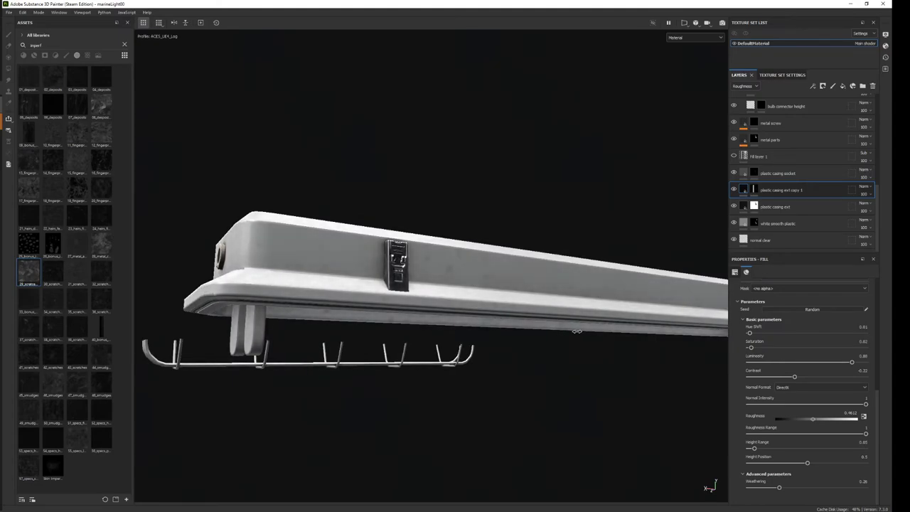
key("c")
key("c")
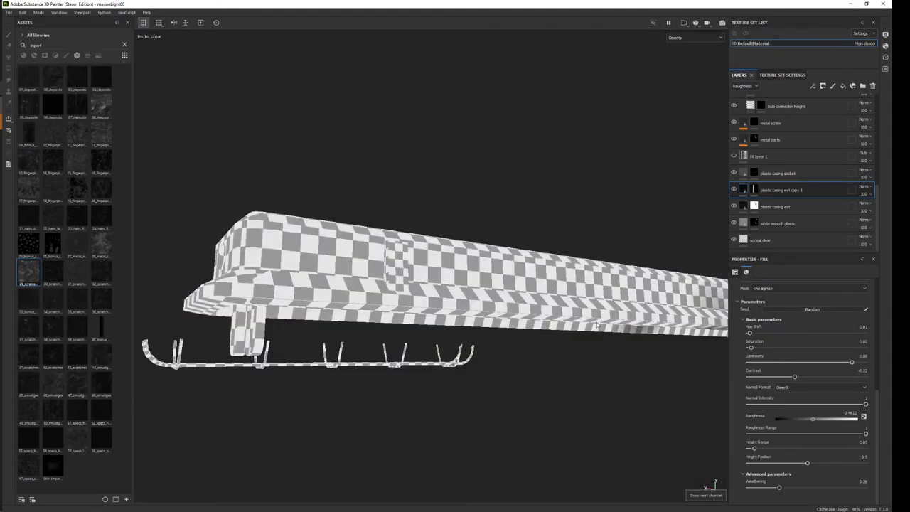
key("c")
key("c")
key("c")
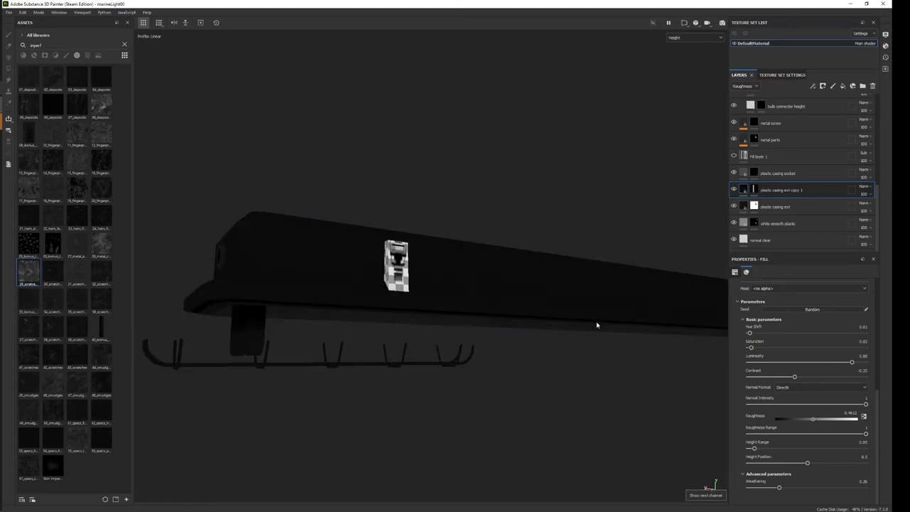
key("c")
mouse_move(596, 325)
left_mouse_down("alt")
mouse_move(589, 279)
mouse_move(603, 258)
left_mouse_up("alt")
Lower the plastic casing socket roughness to about 0.32, then retune the plastic casing ext roughness.
left_click(778, 173)
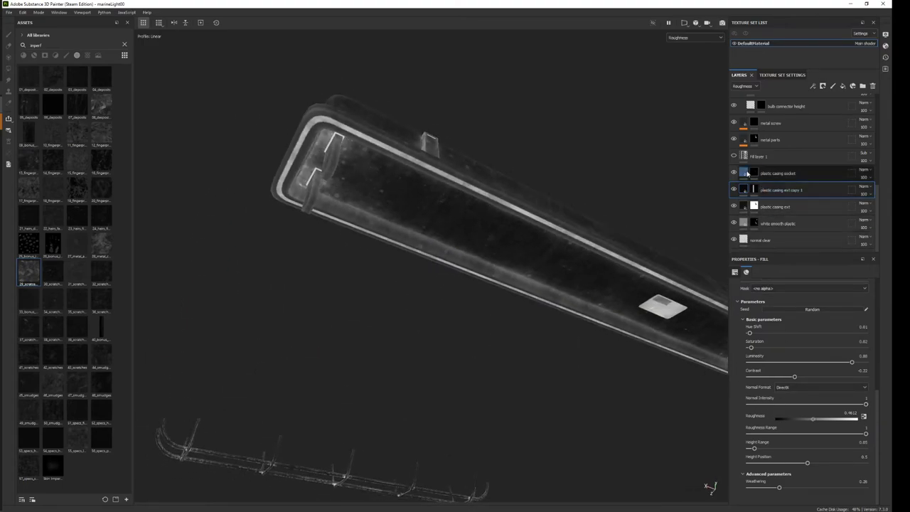
mouse_move(611, 306)
left_mouse_down("alt")
mouse_move(560, 392)
mouse_move(568, 388)
left_mouse_up("alt")
scroll(787, 445, "down", 3)
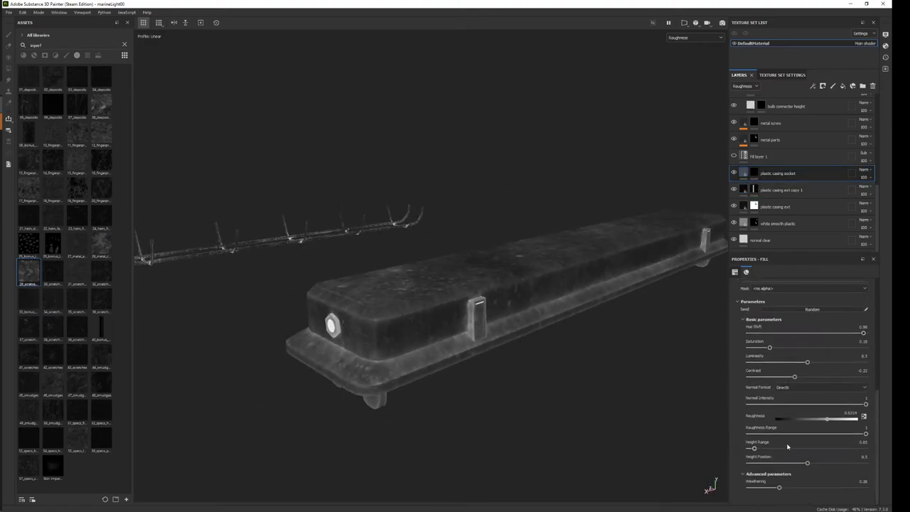
left_click_drag(814, 423, 803, 421)
left_click(747, 206)
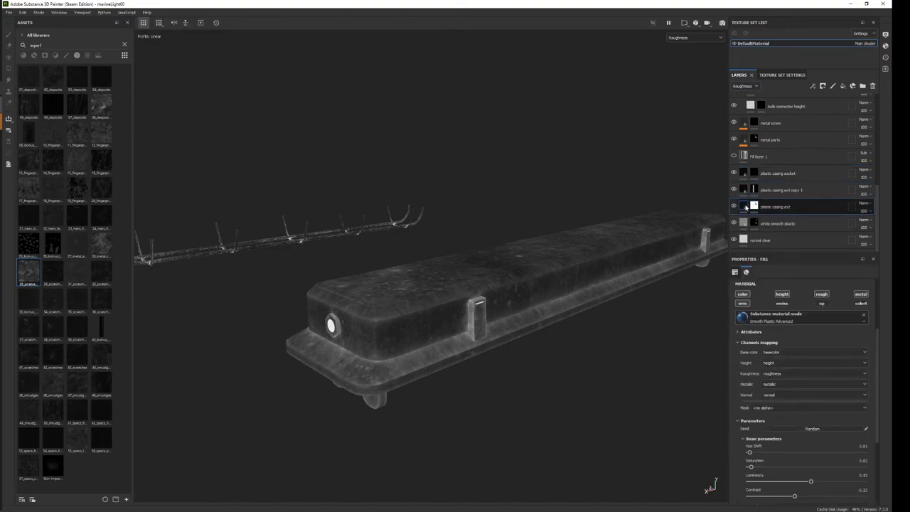
scroll(793, 441, "down", 3)
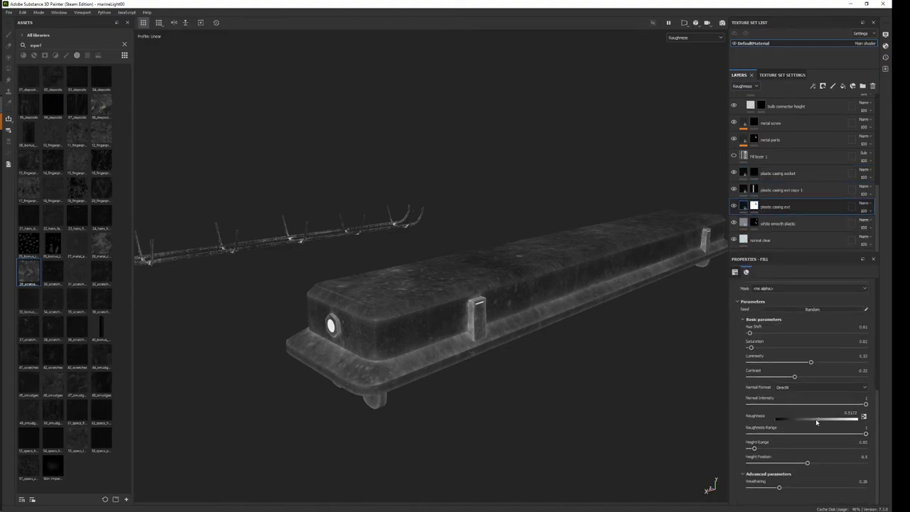
left_click_drag(816, 421, 797, 422)
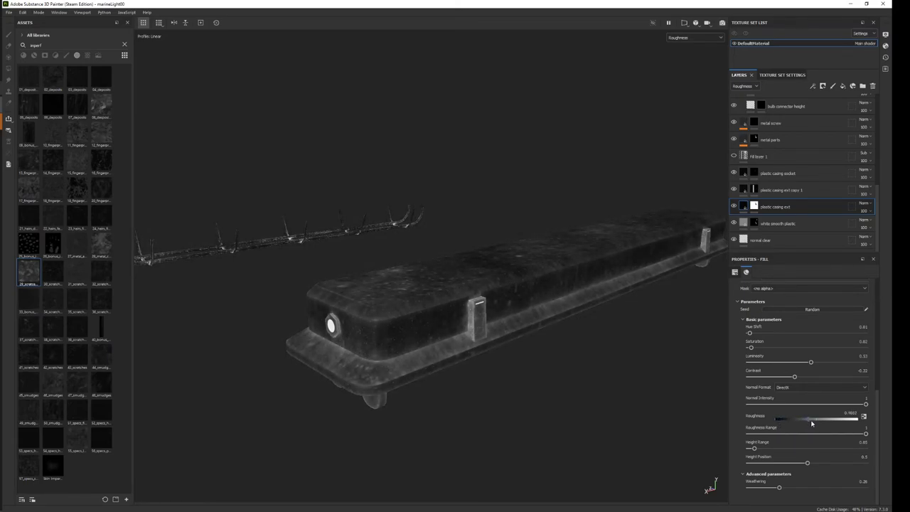
Unhide Fill layer 1 and switch it to Linear Dodge blending.
scroll(781, 170, "up", 1)
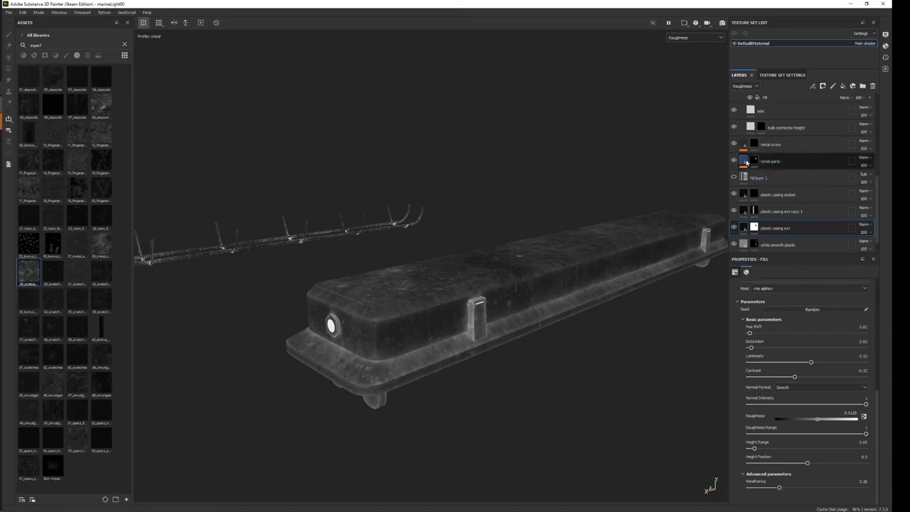
left_click(733, 178)
left_click(760, 178)
left_click(863, 174)
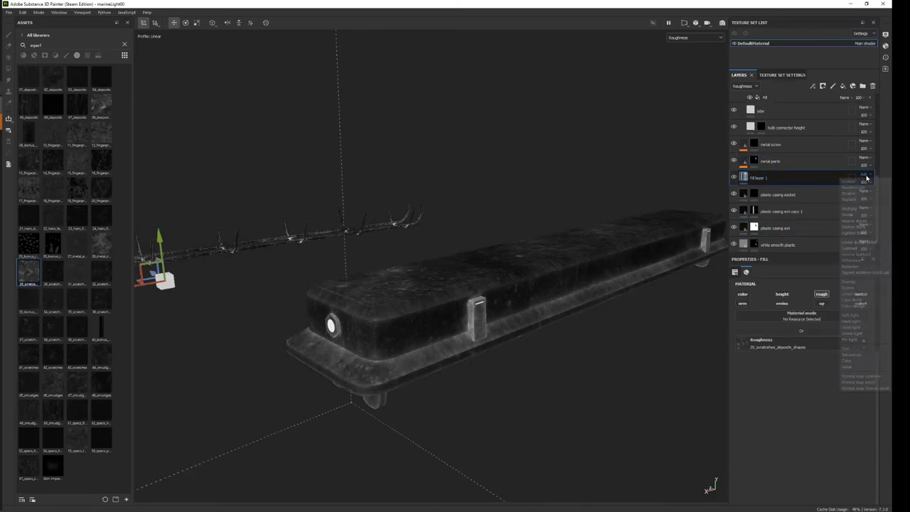
left_click(856, 243)
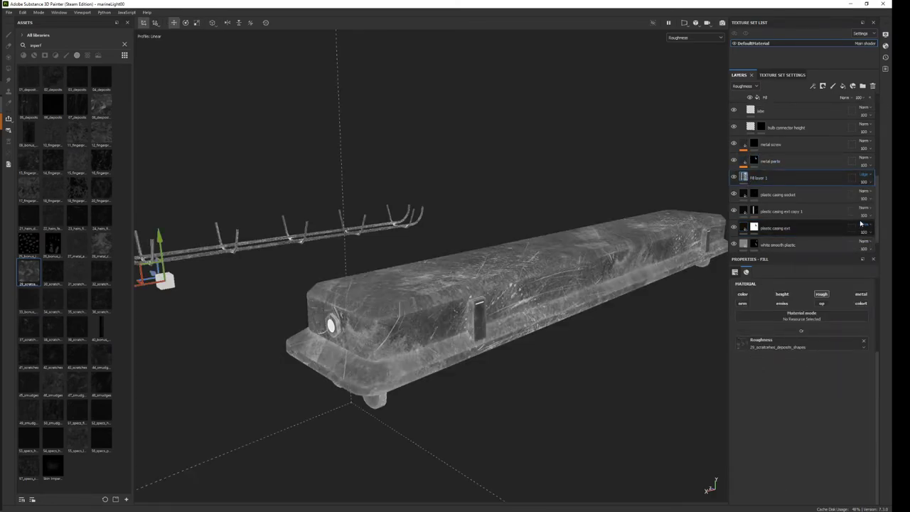
mouse_move(867, 184)
left_mouse_down()
mouse_move(858, 196)
mouse_move(883, 198)
left_mouse_up()
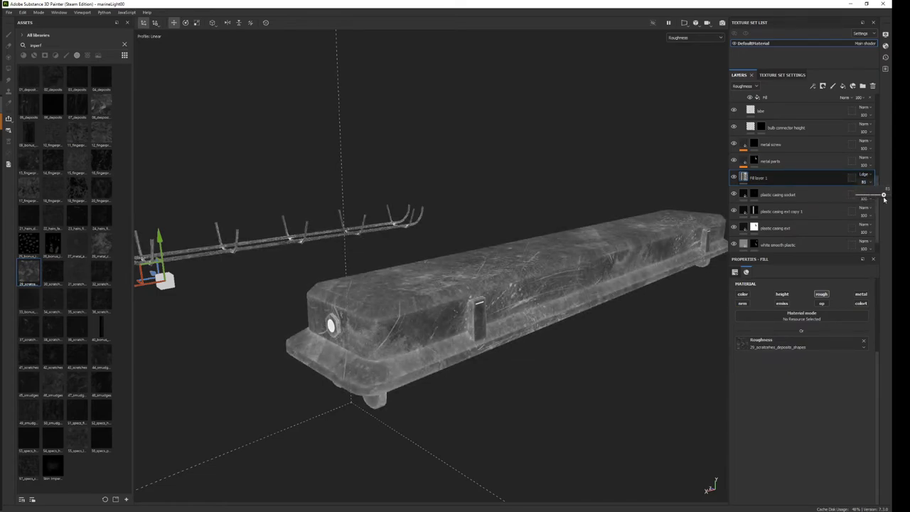
Reduce Fill layer 1 to 95 opacity and check it in the roughness channel.
key("m")
mouse_move(580, 339)
left_mouse_down("alt")
mouse_move(521, 304)
mouse_move(367, 426)
left_mouse_up("alt")
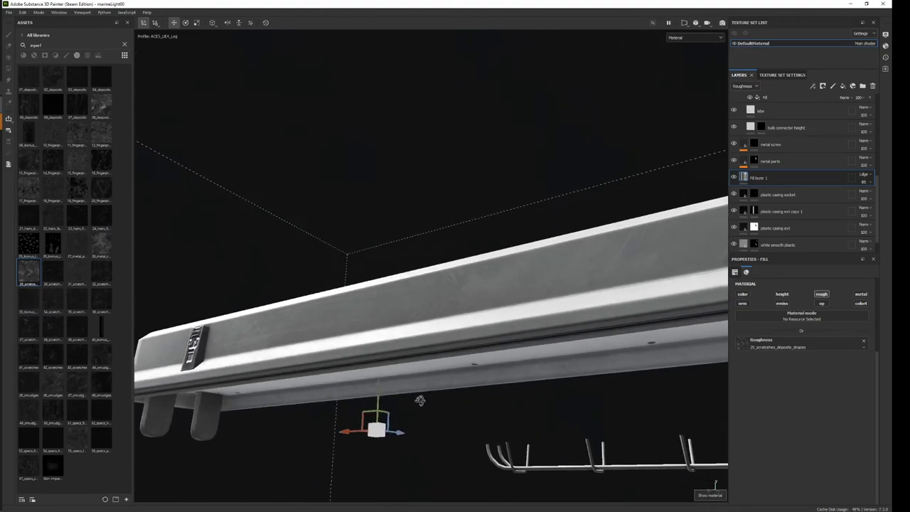
left_click(863, 182)
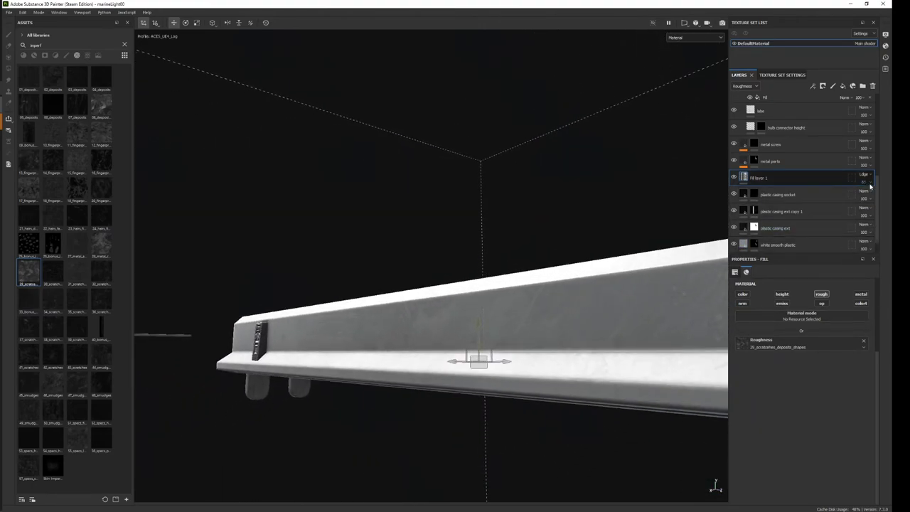
mouse_move(884, 194)
left_mouse_down()
mouse_move(844, 199)
mouse_move(878, 204)
left_mouse_up()
key("c")
mouse_move(451, 314)
left_mouse_down("alt")
mouse_move(548, 278)
mouse_move(455, 284)
left_mouse_up("alt")
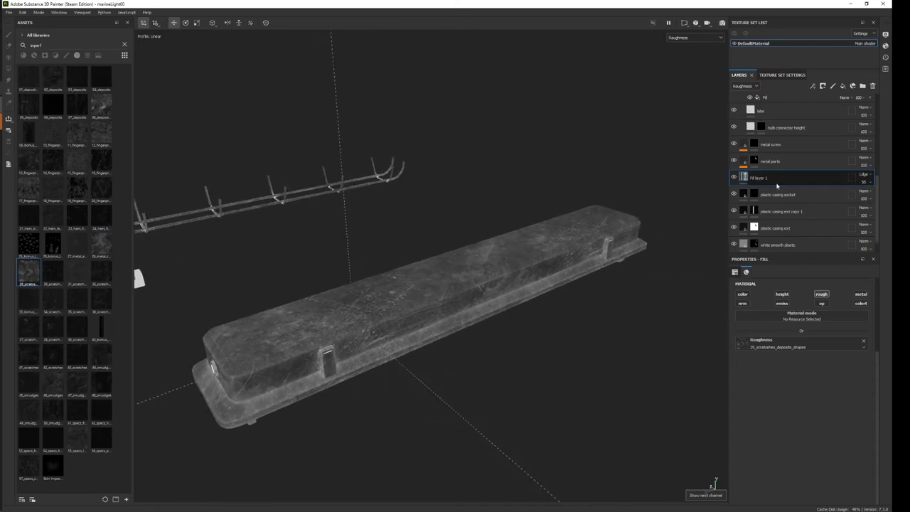
right_click(775, 180)
Add a black mask to Fill layer 1 and apply the Edges Scratched smart mask.
left_click(782, 199)
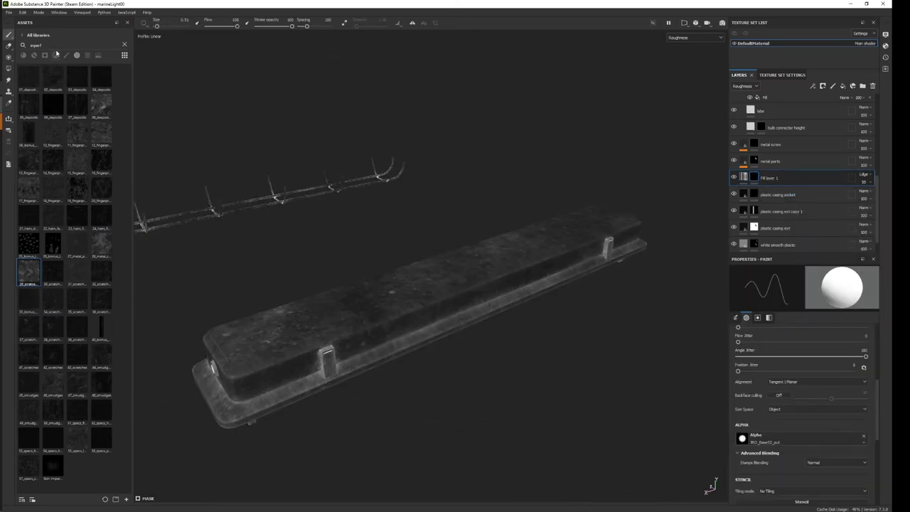
key("BackSpace")
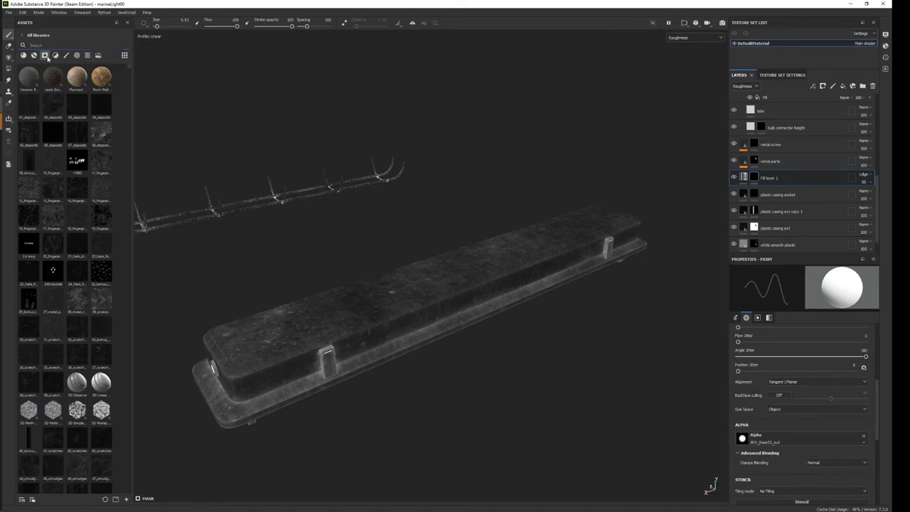
left_click(45, 56)
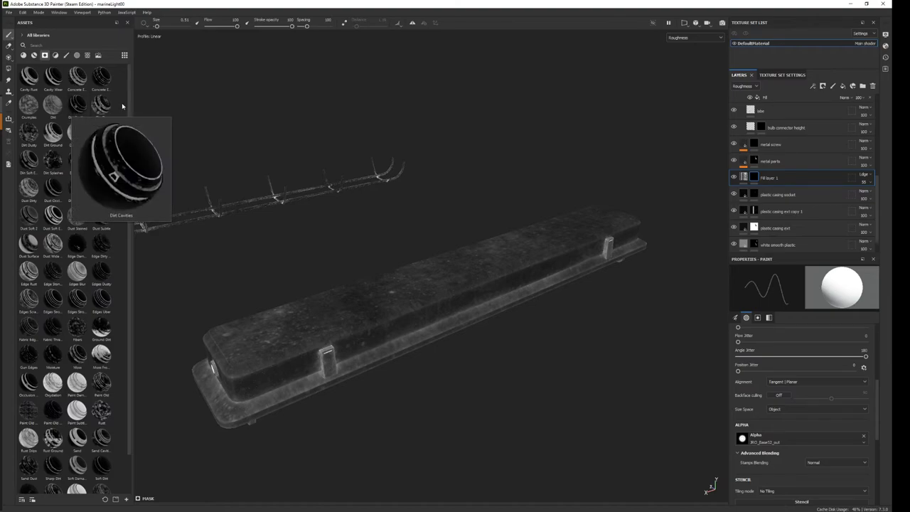
mouse_move(28, 299)
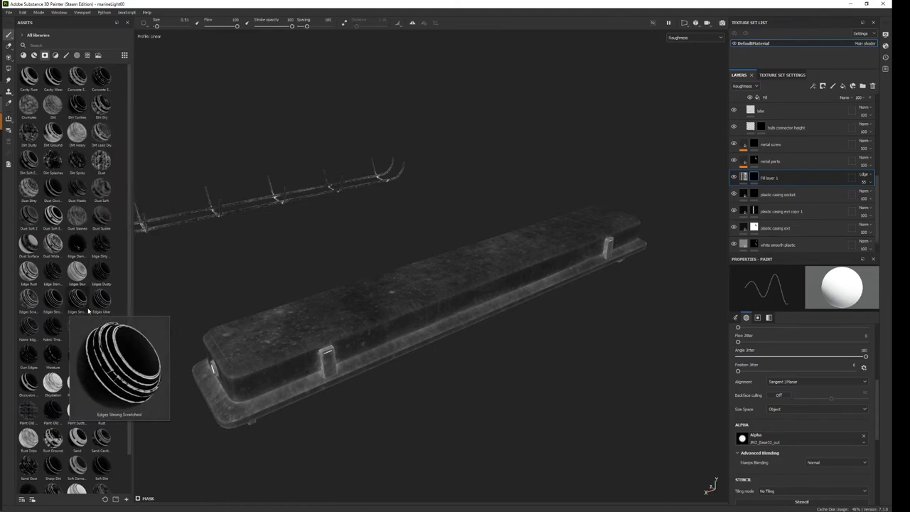
left_click_drag(29, 305, 755, 178)
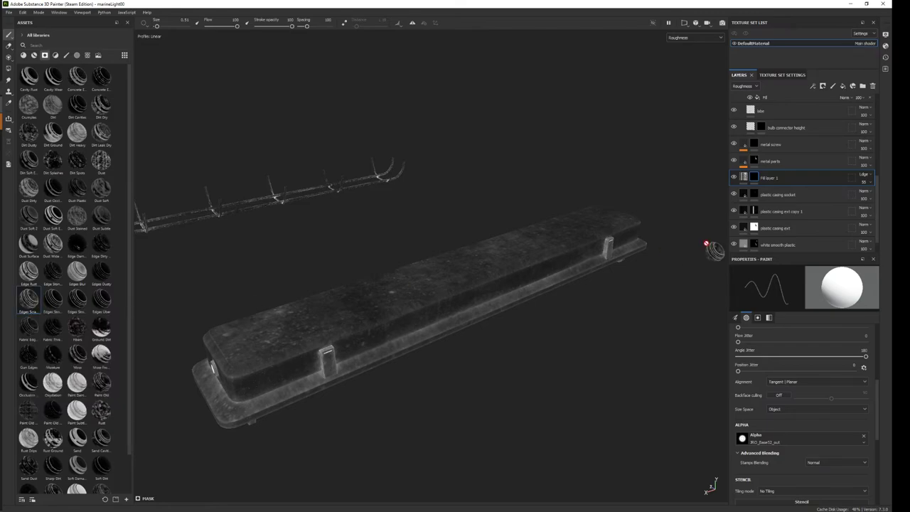
key("m")
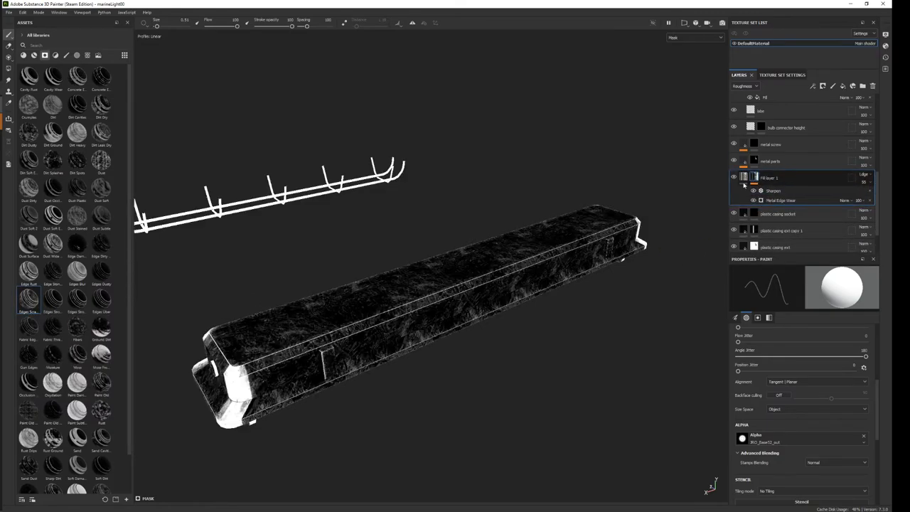
left_click_drag(497, 298, 554, 332, "alt")
left_click_drag(490, 261, 526, 116, "alt")
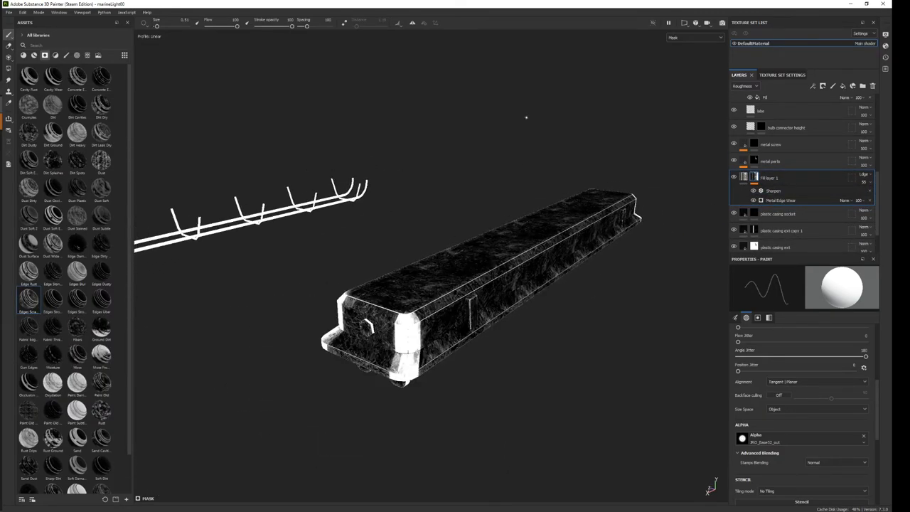
Tune Metal Edge Wear: AO masking 0.84, grunge scale 5, less grunge, triplanar on, lower wear.
left_click(799, 201)
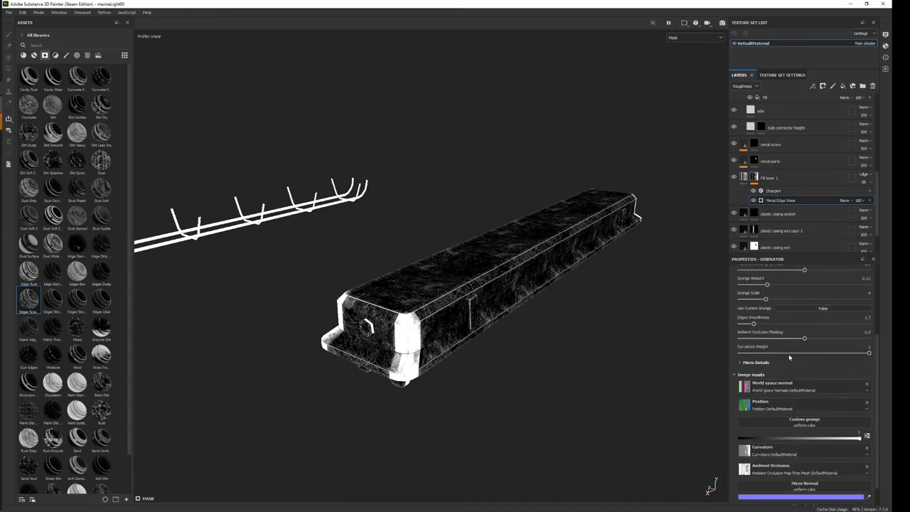
scroll(825, 375, "down", 1)
mouse_move(753, 345)
left_mouse_down()
mouse_move(728, 347)
mouse_move(758, 346)
mouse_move(788, 361)
mouse_move(752, 374)
left_mouse_up()
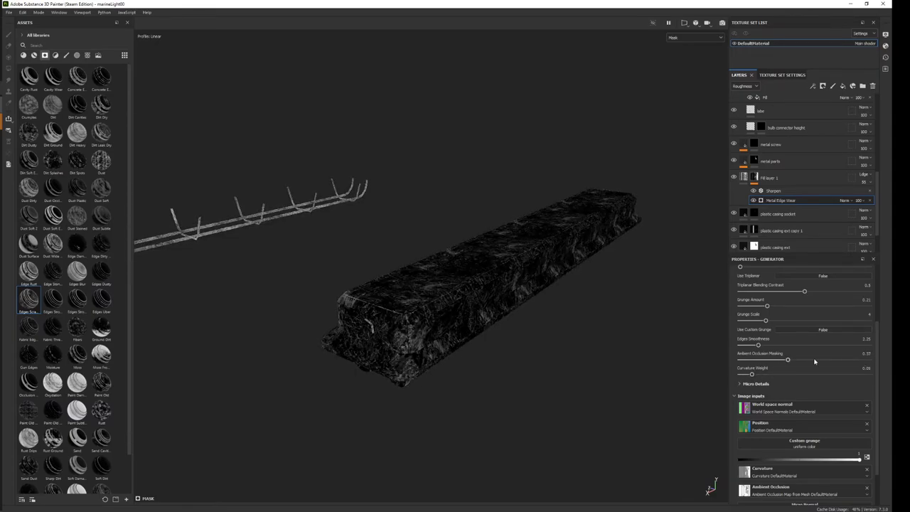
left_click_drag(815, 361, 849, 361)
left_click_drag(546, 258, 588, 272, "alt")
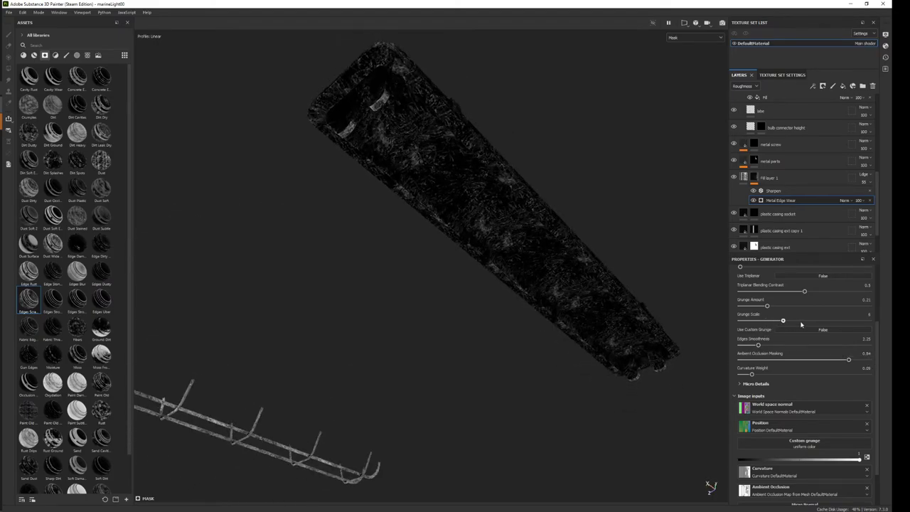
mouse_move(801, 324)
left_mouse_down()
mouse_move(735, 322)
mouse_move(751, 307)
left_mouse_up()
left_click(774, 321)
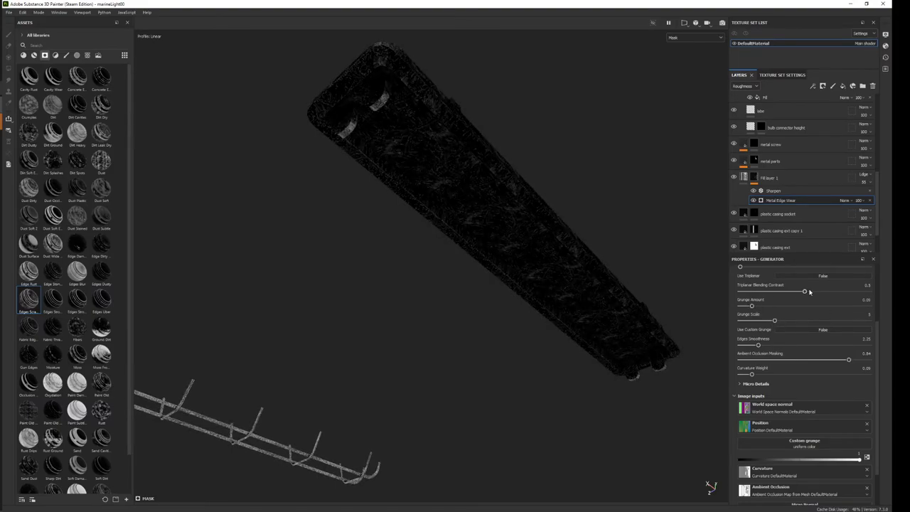
left_click_drag(804, 291, 865, 292)
left_click(827, 277)
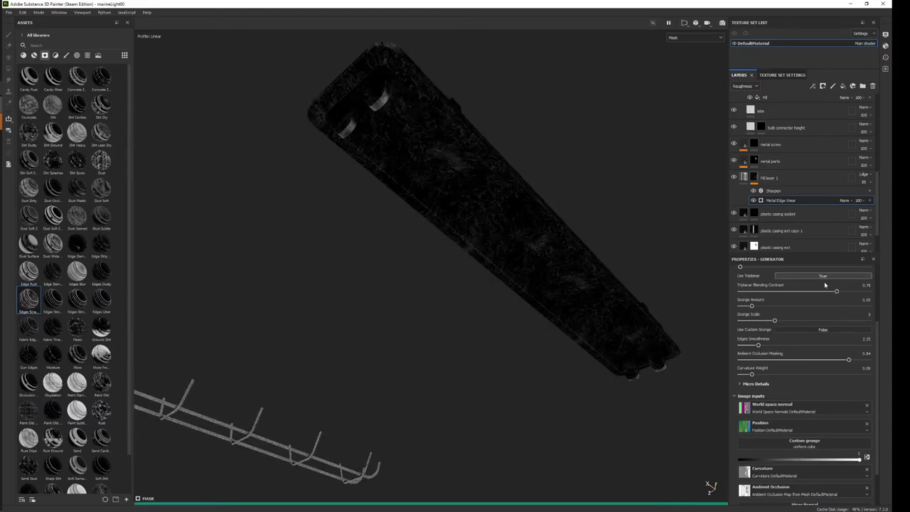
scroll(813, 307, "up", 2)
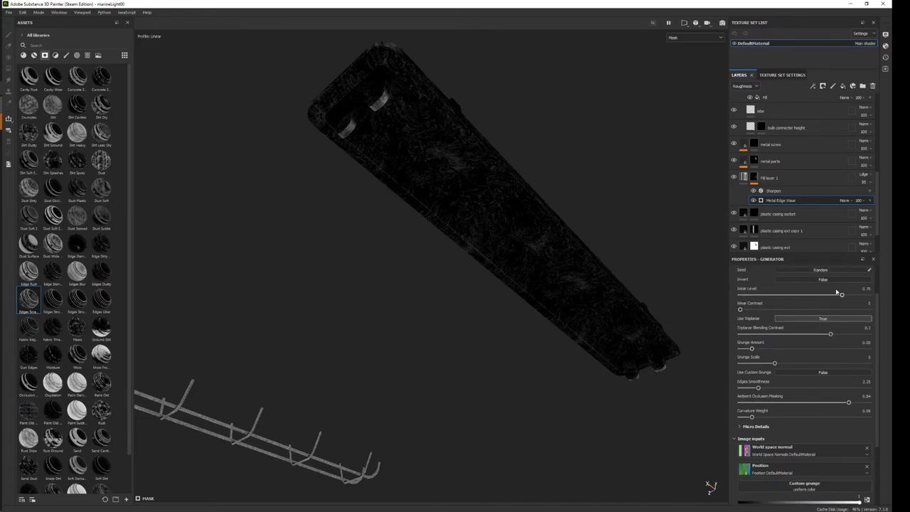
mouse_move(787, 299)
left_mouse_down()
mouse_move(760, 297)
mouse_move(808, 297)
left_mouse_up()
mouse_move(533, 267)
left_mouse_down("alt")
mouse_move(507, 400)
mouse_move(512, 382)
left_mouse_up("alt")
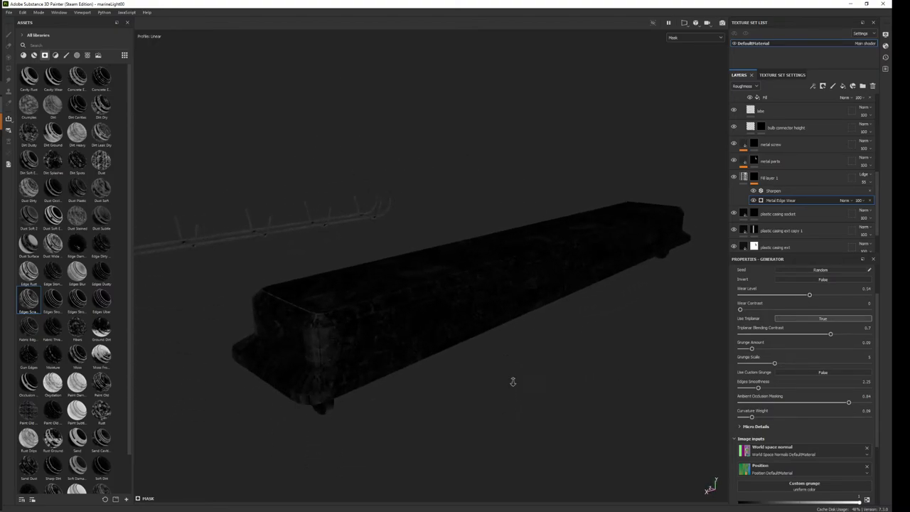
left_click(871, 196)
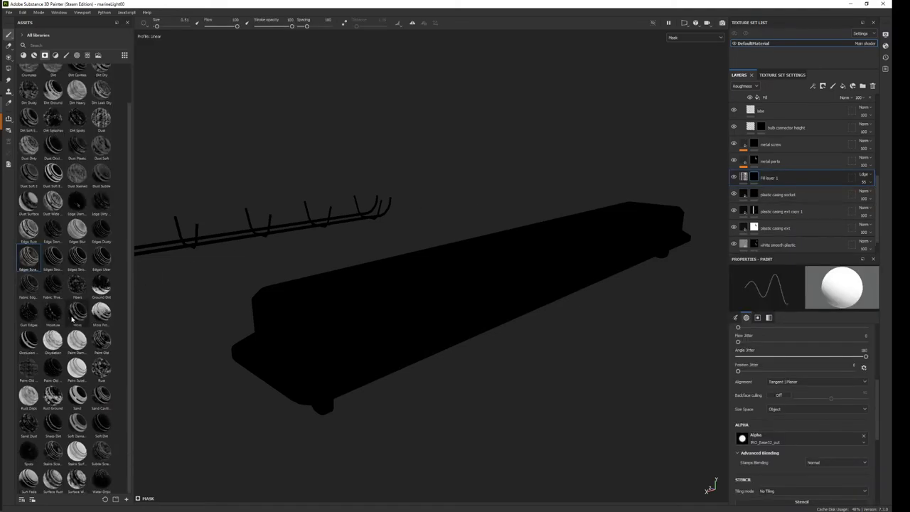
Drop Soft Dirt onto Fill layer 1's mask and raise Dirt Level to 0.37.
scroll(60, 299, "down", 2)
left_click_drag(98, 424, 771, 178)
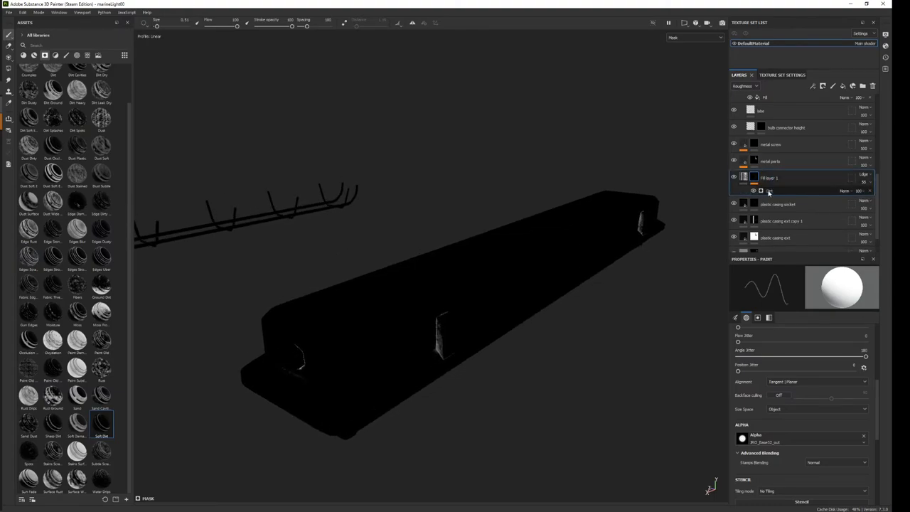
left_click(768, 191)
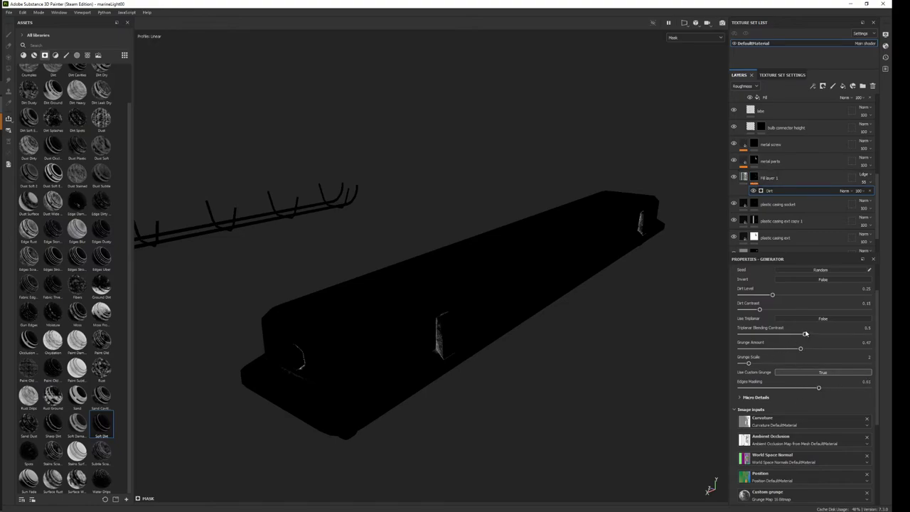
mouse_move(772, 317)
left_mouse_down()
mouse_move(785, 317)
mouse_move(763, 332)
mouse_move(786, 322)
left_mouse_up()
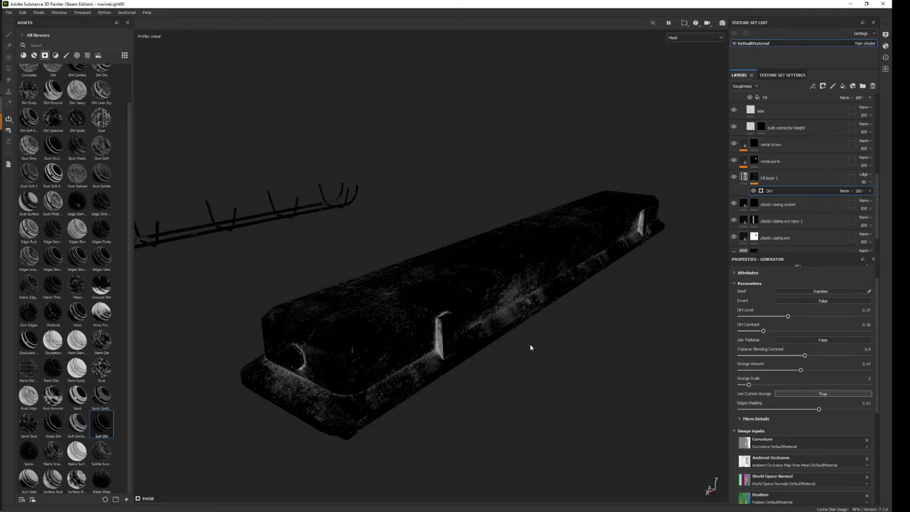
key("m")
mouse_move(531, 347)
left_mouse_down("alt")
mouse_move(538, 412)
mouse_move(488, 382)
mouse_move(452, 395)
left_mouse_up("alt")
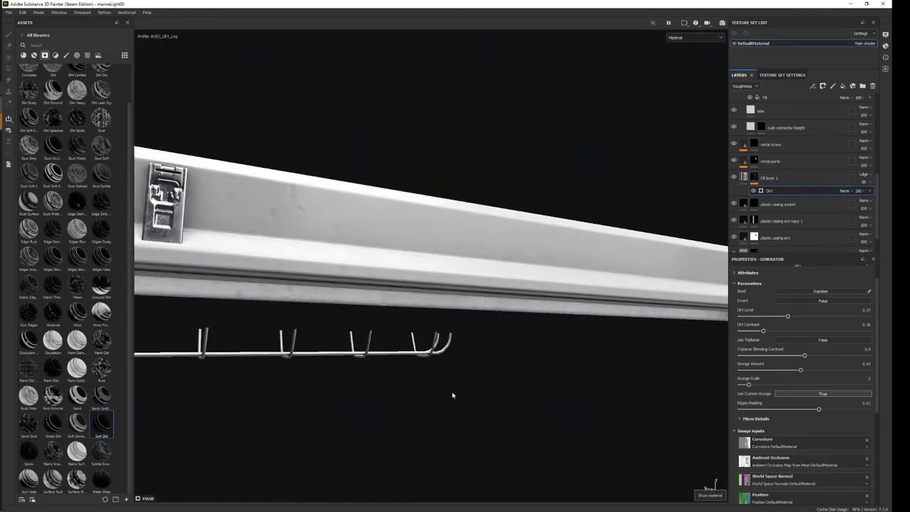
Refine Fill layer 1's Dirt generator mask: adjust dirt level and contrast, leave triplanar off, reduce grunge.
key("c")
left_click_drag(488, 375, 553, 315, "alt")
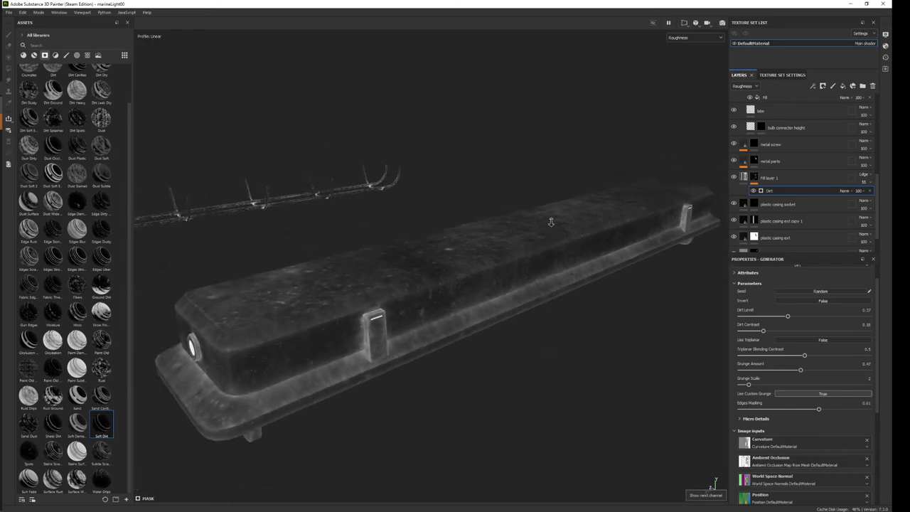
left_click(754, 177)
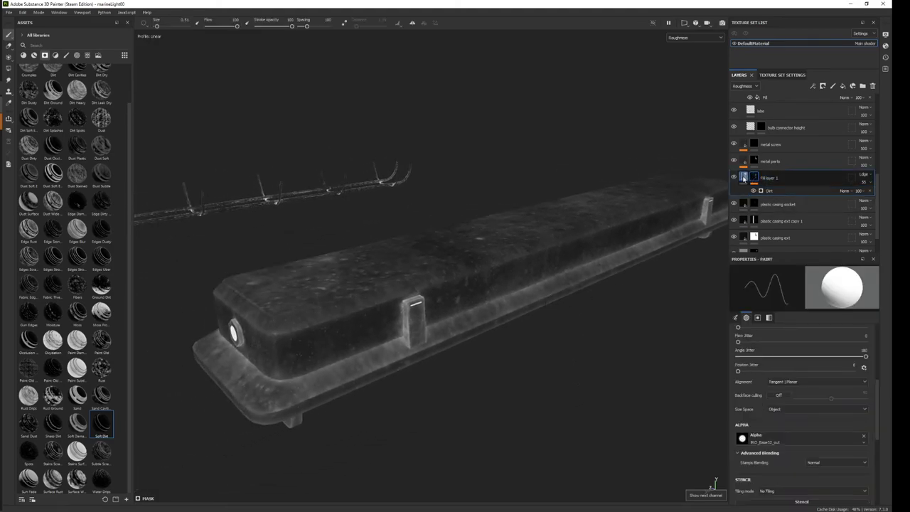
left_click(761, 190)
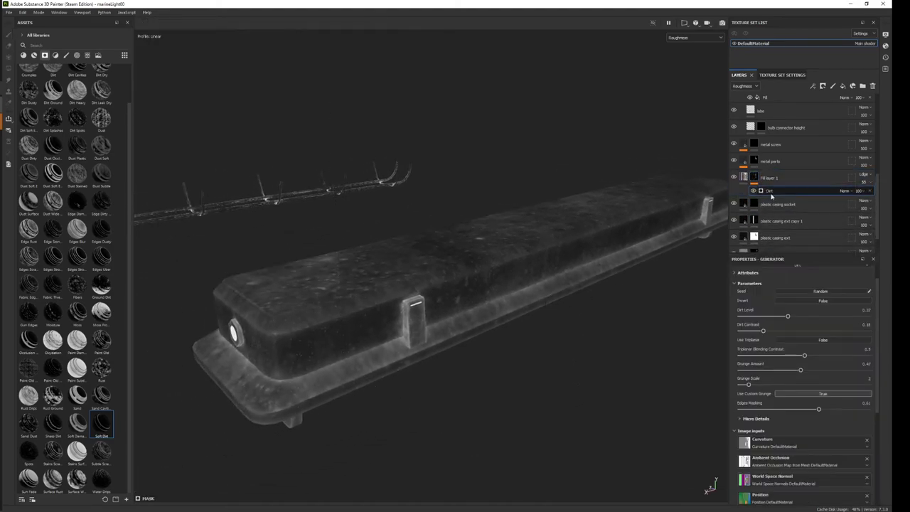
mouse_move(797, 316)
left_mouse_down()
mouse_move(833, 317)
mouse_move(796, 320)
left_mouse_up()
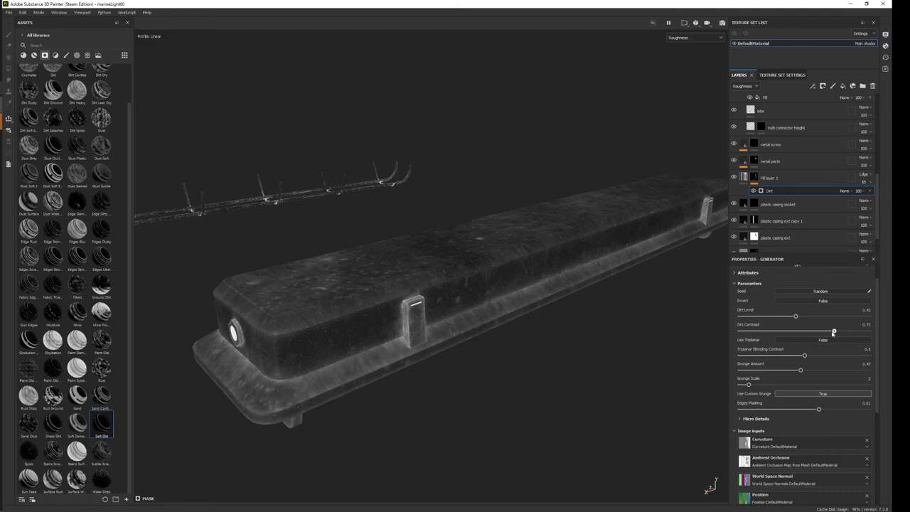
left_click_drag(834, 332, 830, 332)
left_click_drag(849, 318, 816, 322)
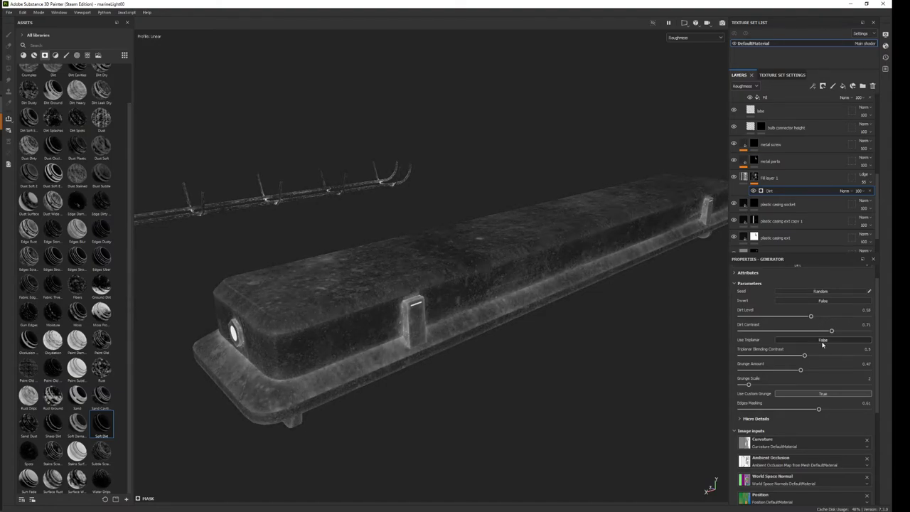
left_click(823, 340)
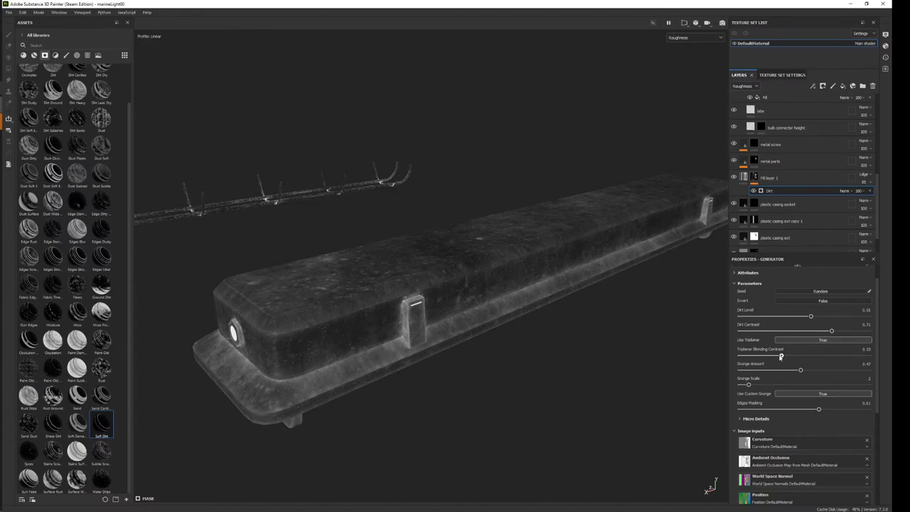
left_click_drag(779, 357, 778, 357)
left_click(795, 341)
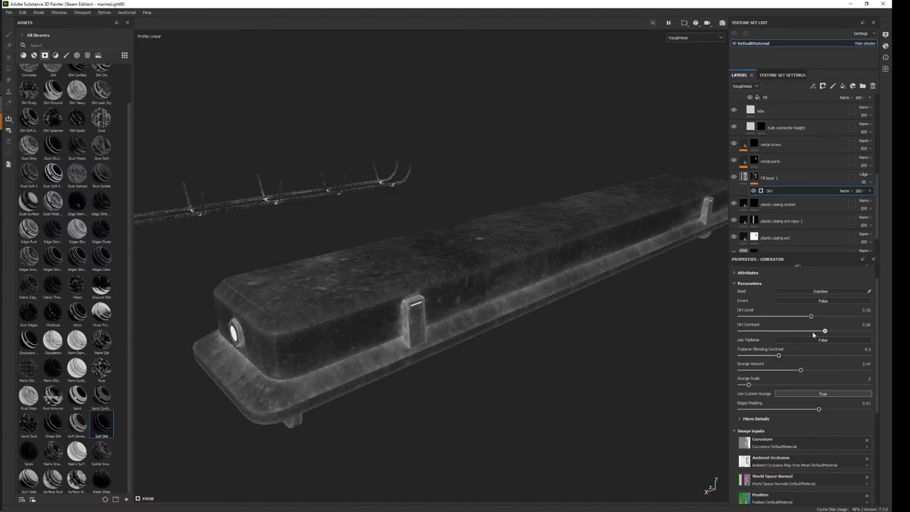
left_click_drag(843, 337, 846, 338)
left_click_drag(835, 372, 808, 376)
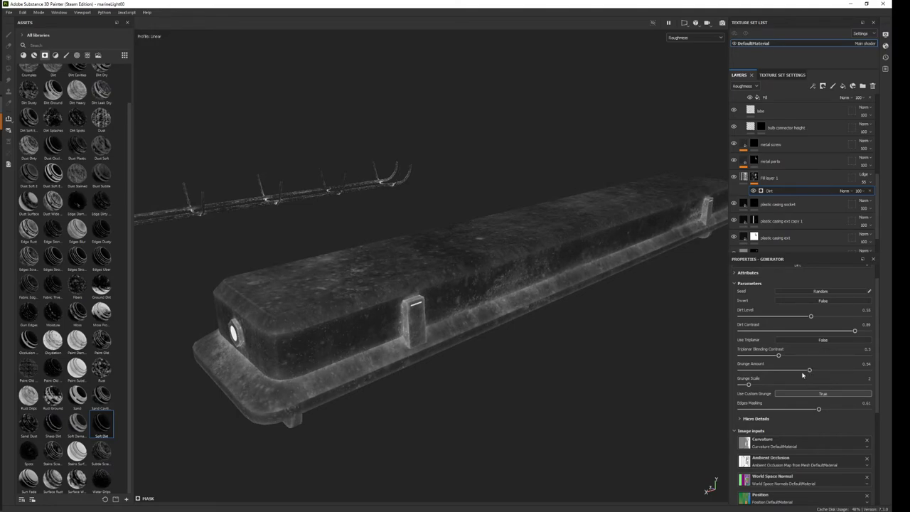
Cycle back to the full material view and zoom out to show the housing and wire clips.
mouse_move(682, 377)
left_mouse_down("alt")
mouse_move(553, 387)
mouse_move(553, 400)
left_mouse_up("alt")
key("c")
key("c")
key("c")
key("c")
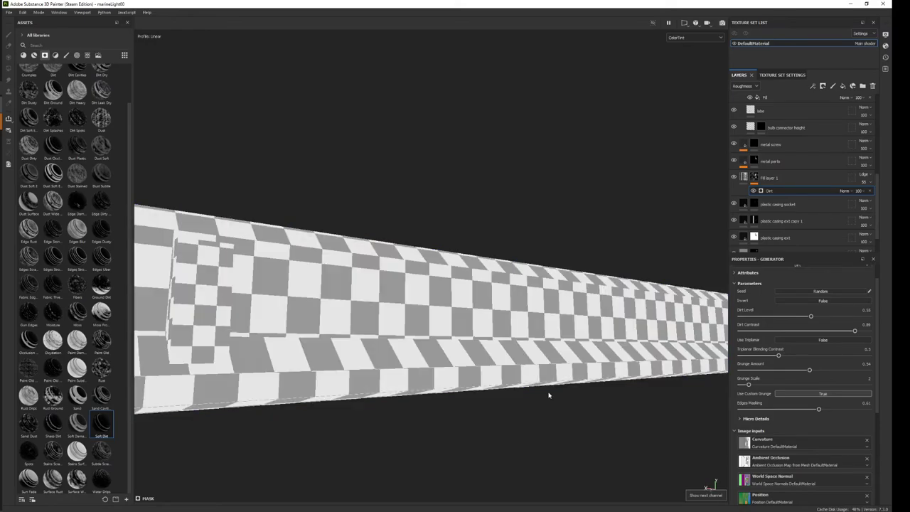
key("c")
key("c")
key("c")
key("c")
key("c")
key("c")
key("c")
key("c")
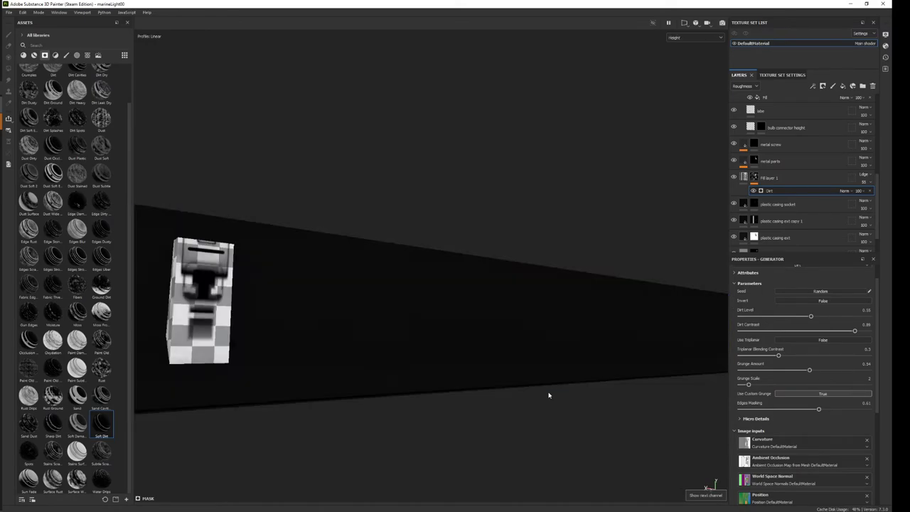
key("c")
key("m")
mouse_move(548, 392)
left_mouse_down("alt")
mouse_move(579, 294)
mouse_move(457, 301)
mouse_move(447, 368)
mouse_move(546, 342)
mouse_move(613, 275)
mouse_move(540, 226)
left_mouse_up("alt")
mouse_move(540, 226)
right_mouse_down("alt")
mouse_move(554, 287)
mouse_move(511, 293)
right_mouse_up("alt")
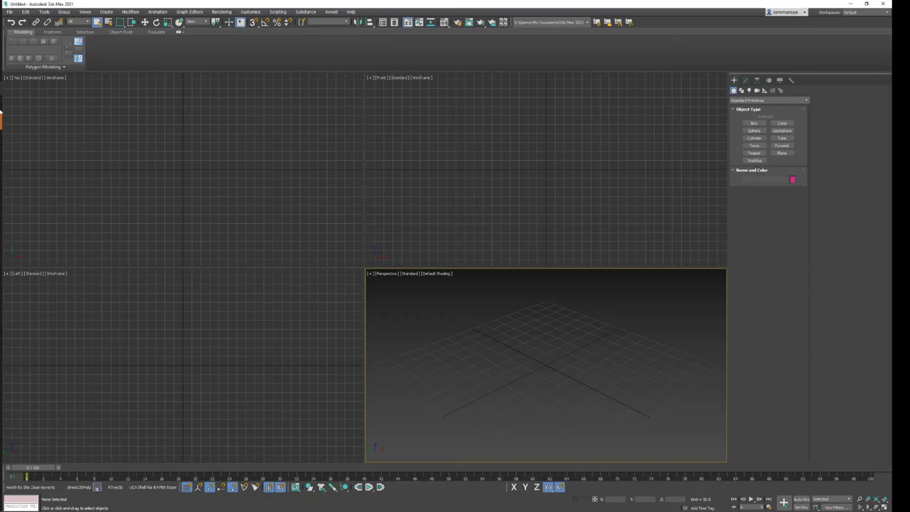
left_click(9, 12)
mouse_move(24, 47)
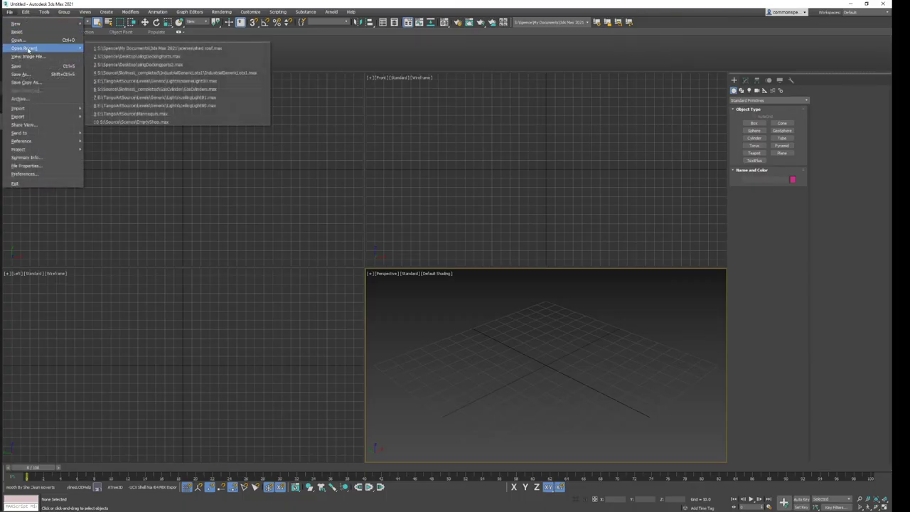
Open marineLight00.max from recent files, dismissing the missing DLL, gamma and mental ray prompts.
left_click(149, 80)
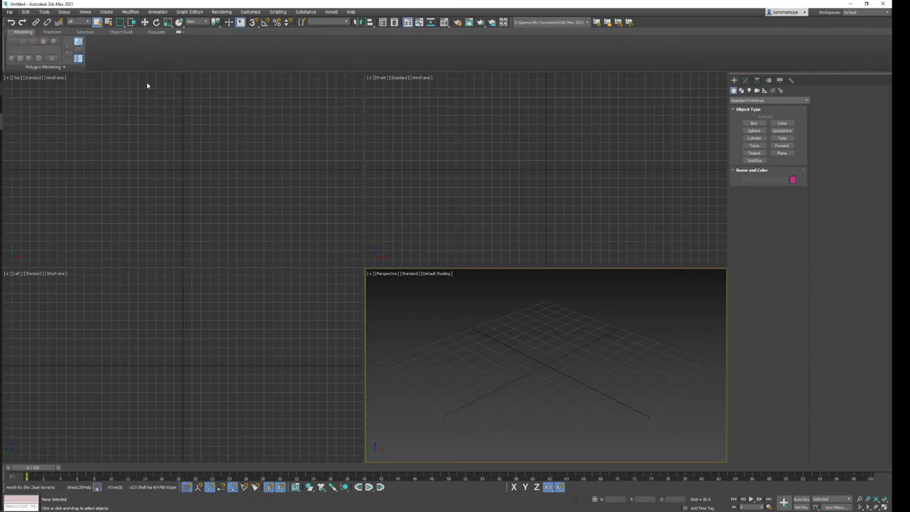
left_click(489, 317)
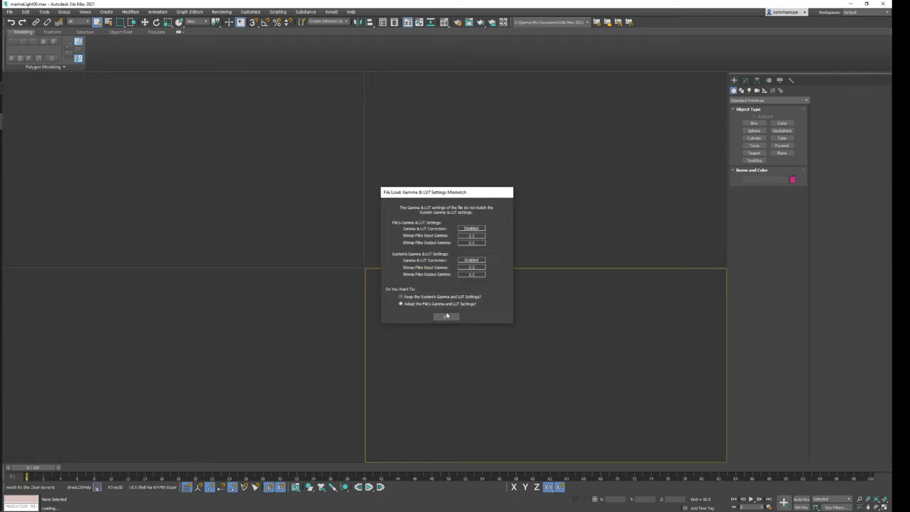
left_click(447, 316)
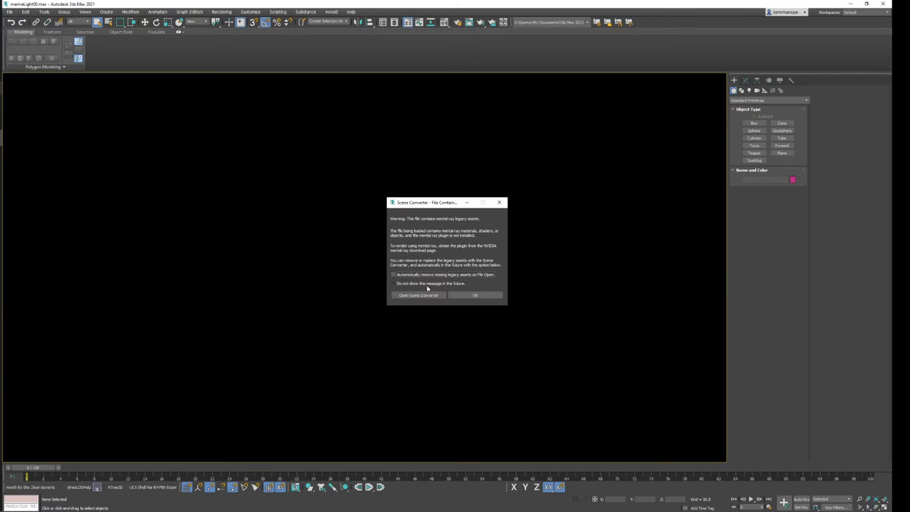
left_click(462, 294)
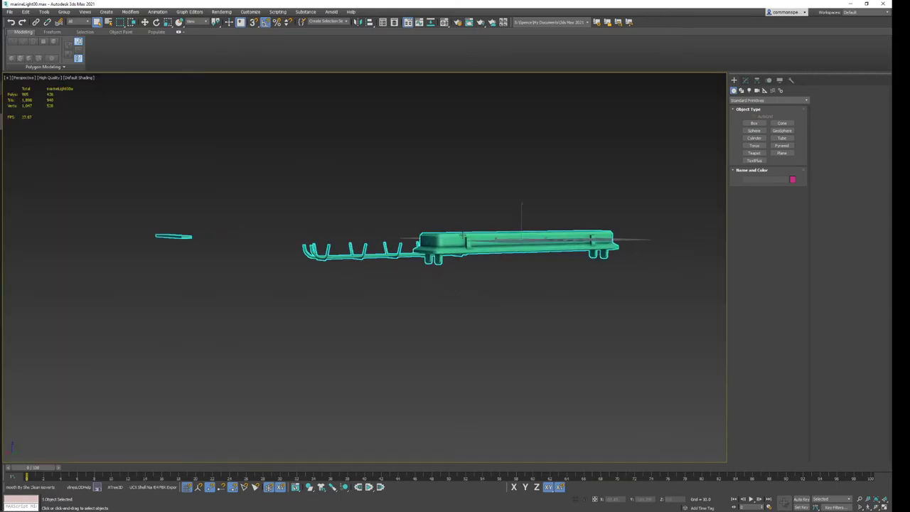
middle_click_drag(462, 235, 420, 225, "alt")
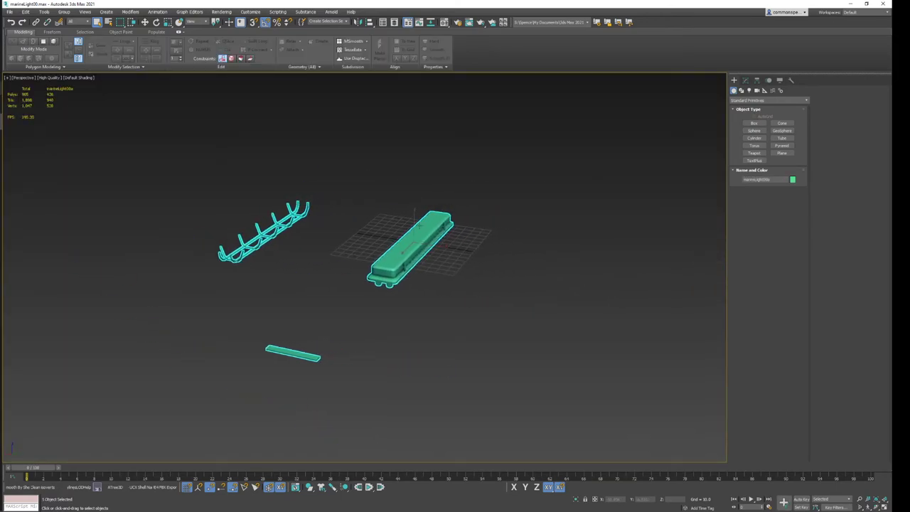
Unhide all objects, then clone the rack, light and bar, plus another light housing, to the right.
right_click(419, 225)
left_click(421, 203)
mouse_move(421, 204)
middle_mouse_down("alt")
mouse_move(392, 299)
mouse_move(405, 284)
middle_mouse_up("alt")
key("w")
left_click_drag(405, 285, 492, 311, "shift")
key("Return")
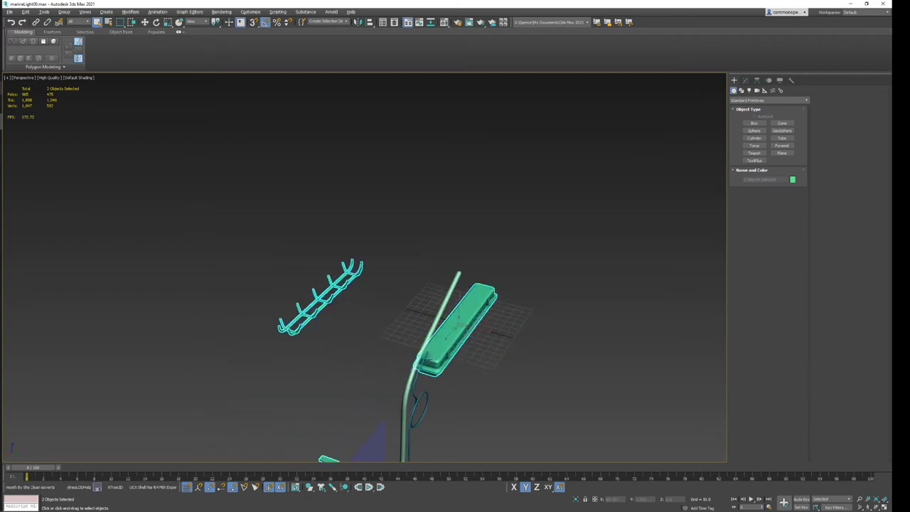
key("w")
scroll(370, 290, "down", 2)
left_click_drag(337, 286, 536, 317, "shift")
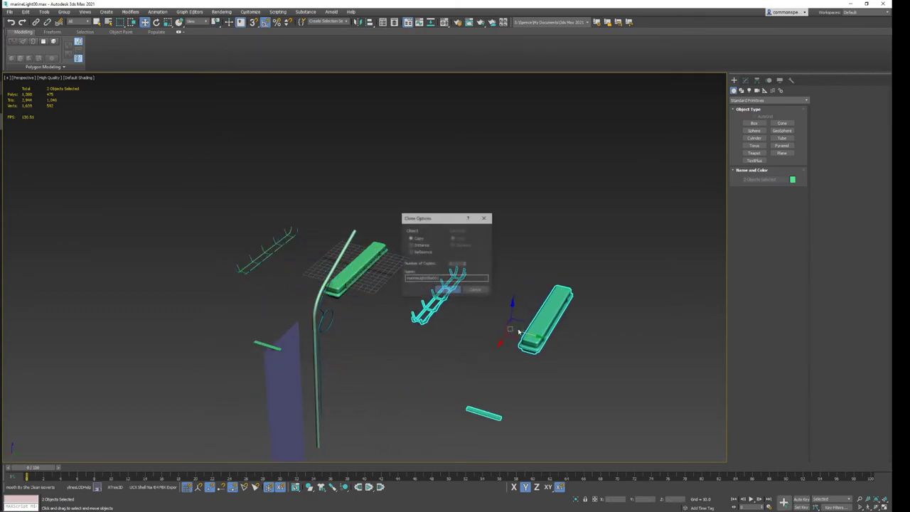
key("Return")
scroll(481, 329, "up", 2)
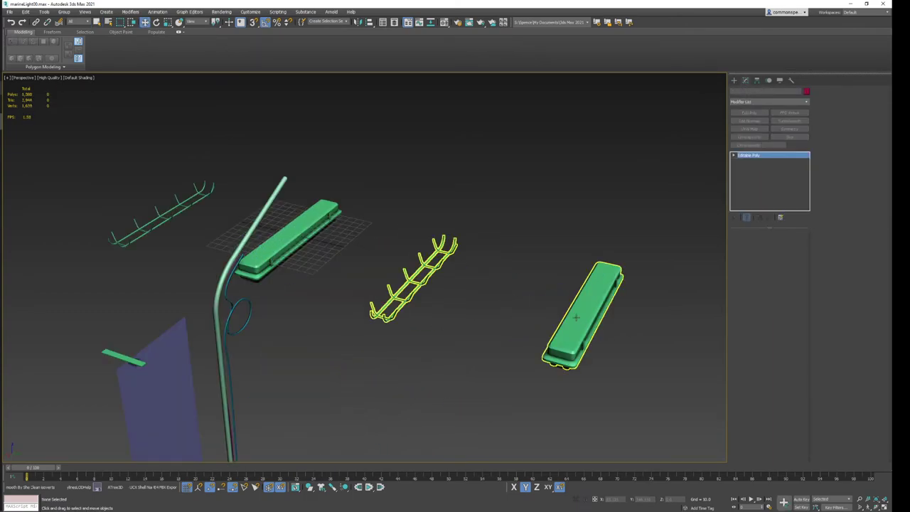
Move the copied wire rack's polygons underneath the copied light housing.
left_click(577, 317)
middle_click_drag(484, 372, 502, 353, "alt")
left_click_drag(467, 380, 344, 267)
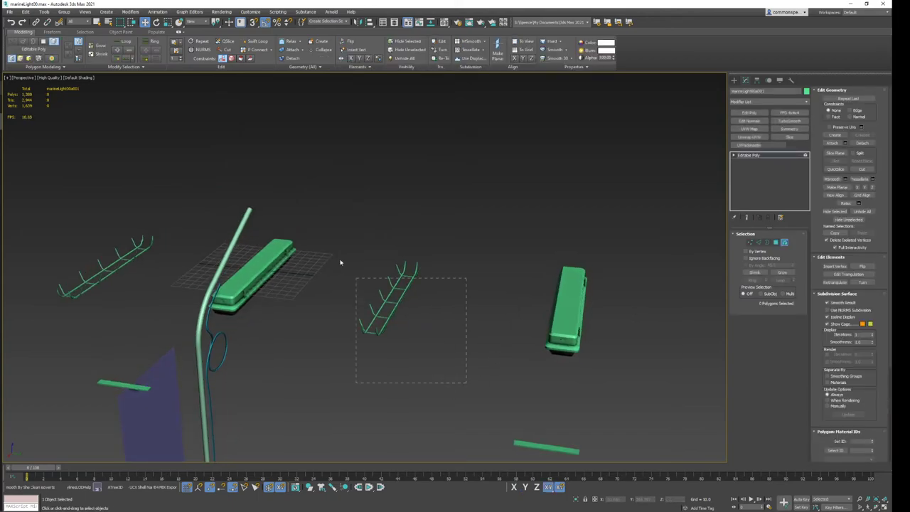
mouse_move(345, 267)
middle_mouse_down("alt")
mouse_move(442, 297)
mouse_move(380, 307)
mouse_move(327, 290)
middle_mouse_up("alt")
left_click_drag(351, 290, 604, 288)
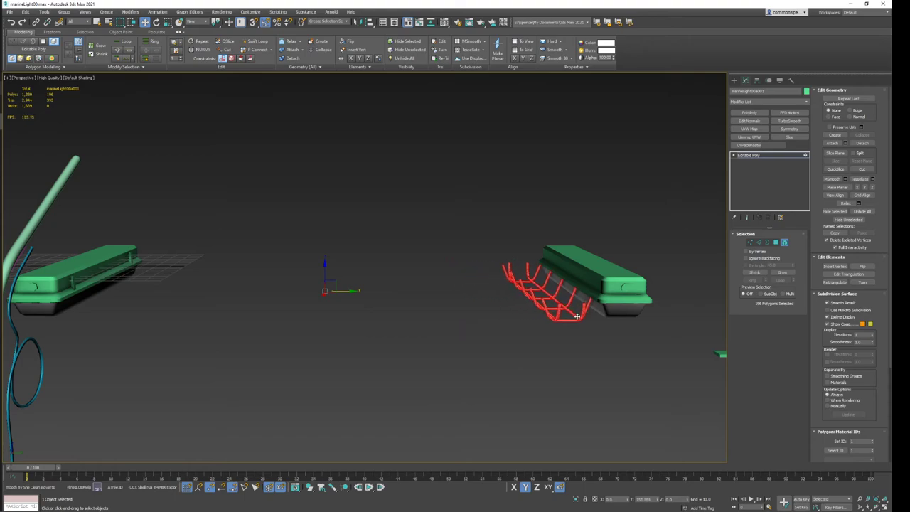
mouse_move(604, 288)
middle_mouse_down("alt")
mouse_move(406, 314)
mouse_move(455, 284)
middle_mouse_up("alt")
scroll(363, 321, "up", 2)
scroll(361, 321, "up", 3)
scroll(524, 253, "down", 3)
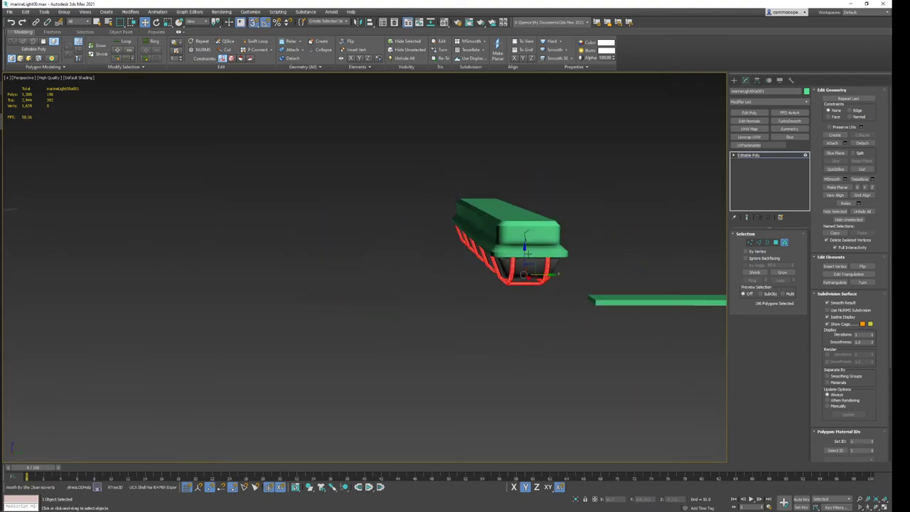
middle_click_drag(524, 253, 566, 238, "alt")
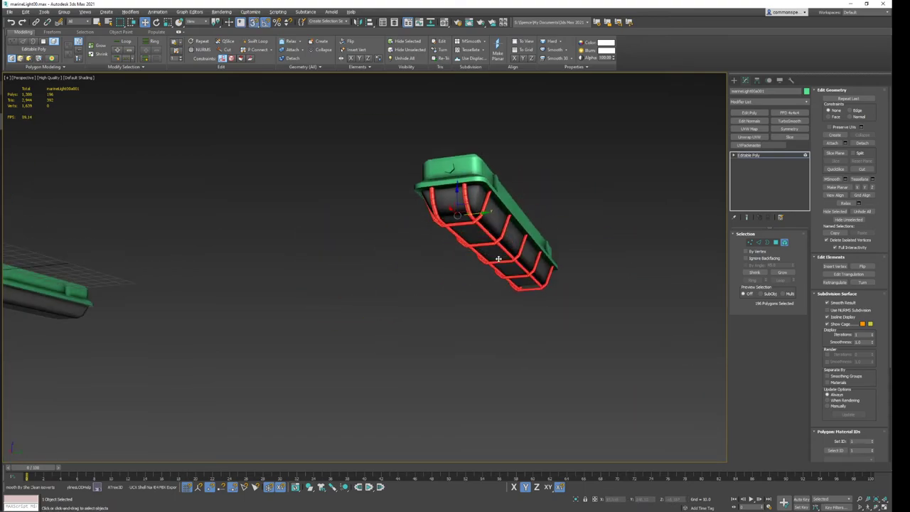
Return to whole-object level and select the small strip as an element.
left_click(763, 154)
middle_click_drag(455, 270, 497, 257, "alt")
scroll(463, 256, "down", 2)
scroll(481, 222, "up", 4)
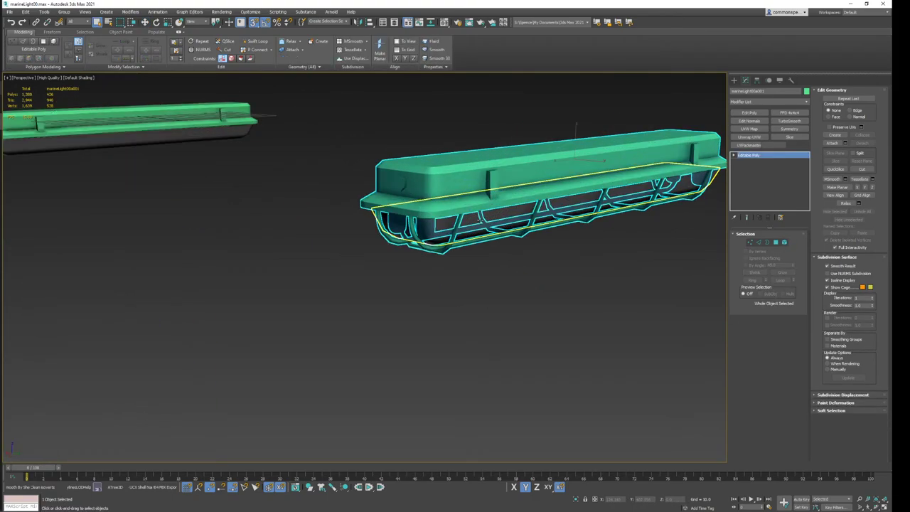
scroll(481, 222, "down", 4)
scroll(491, 214, "up", 2)
middle_click_drag(490, 213, 497, 213, "alt")
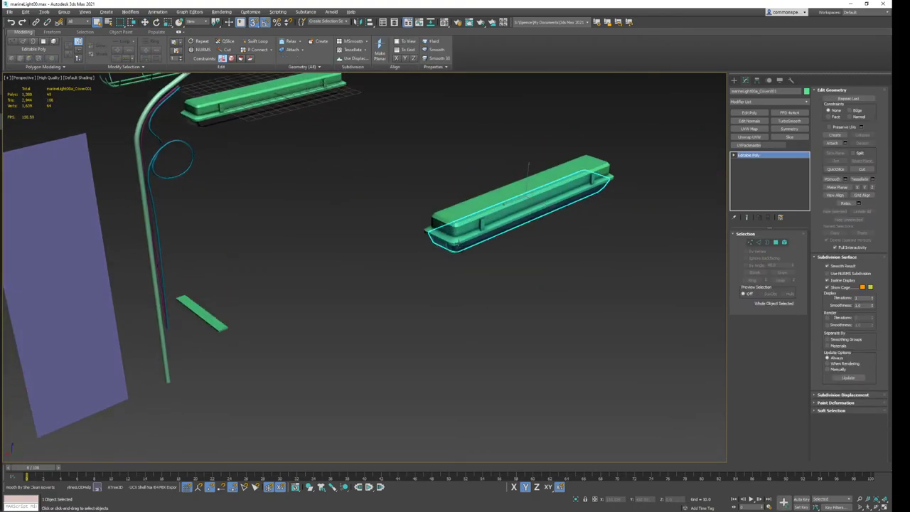
key("5")
left_click(208, 313)
Snap the strip to the light's left end and clone it as an element to the right end.
middle_click_drag(237, 301, 269, 301, "alt")
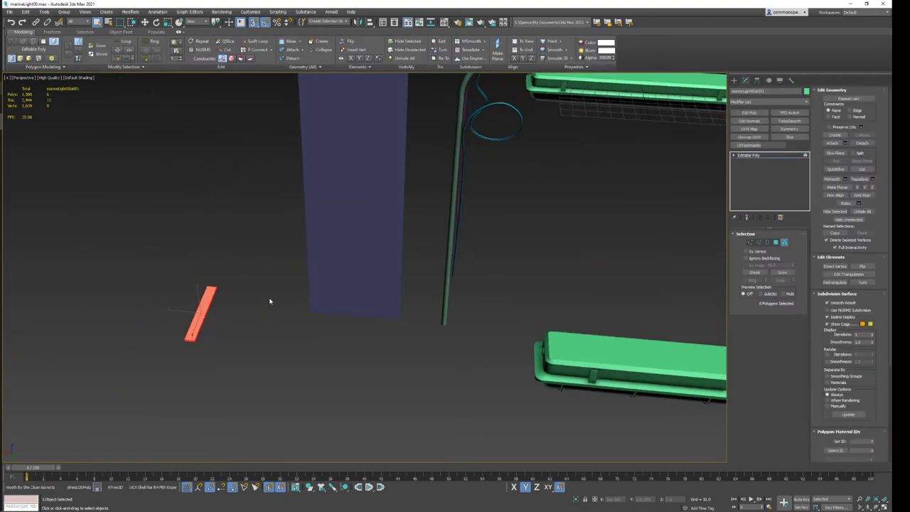
key("w")
scroll(277, 300, "down", 4)
mouse_move(222, 304)
left_mouse_down()
mouse_move(386, 306)
mouse_move(400, 317)
mouse_move(364, 312)
left_mouse_up()
scroll(386, 305, "up", 4)
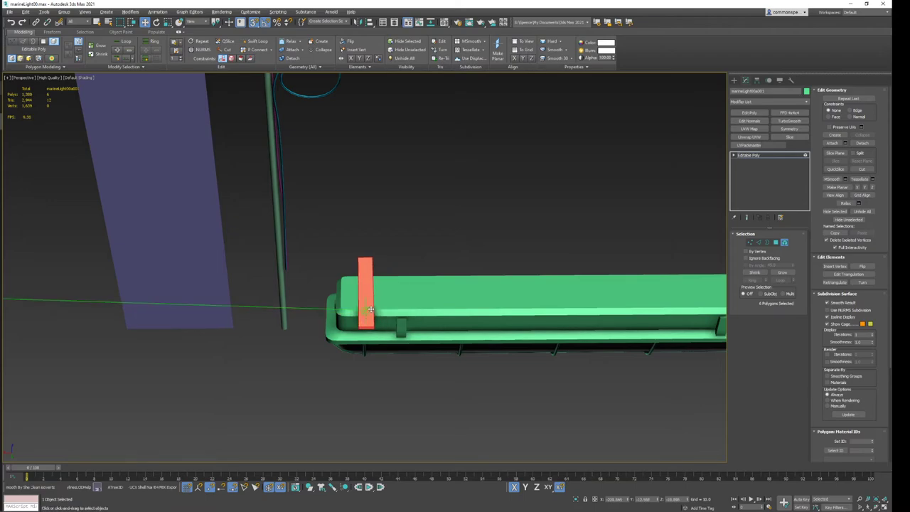
key("F4")
mouse_move(412, 305)
middle_mouse_down("alt")
mouse_move(390, 315)
mouse_move(229, 275)
middle_mouse_up("alt")
key("alt+x")
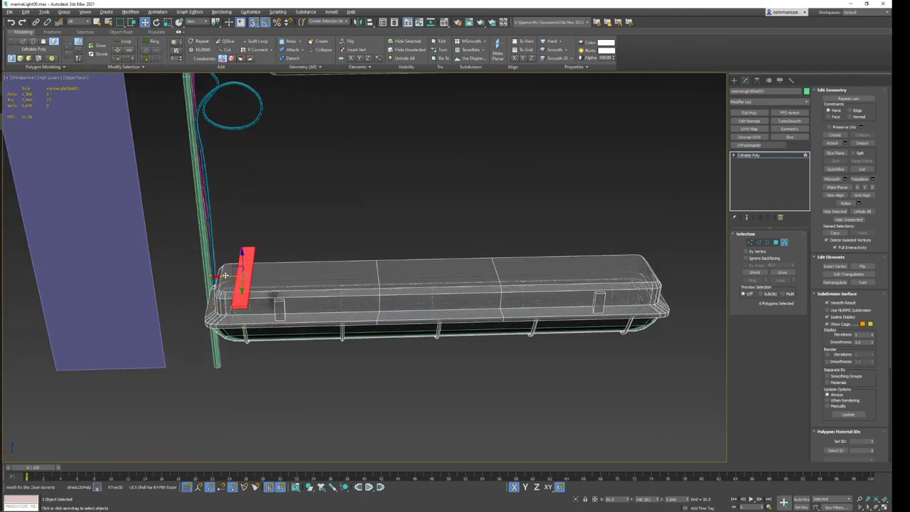
left_click_drag(224, 275, 632, 317)
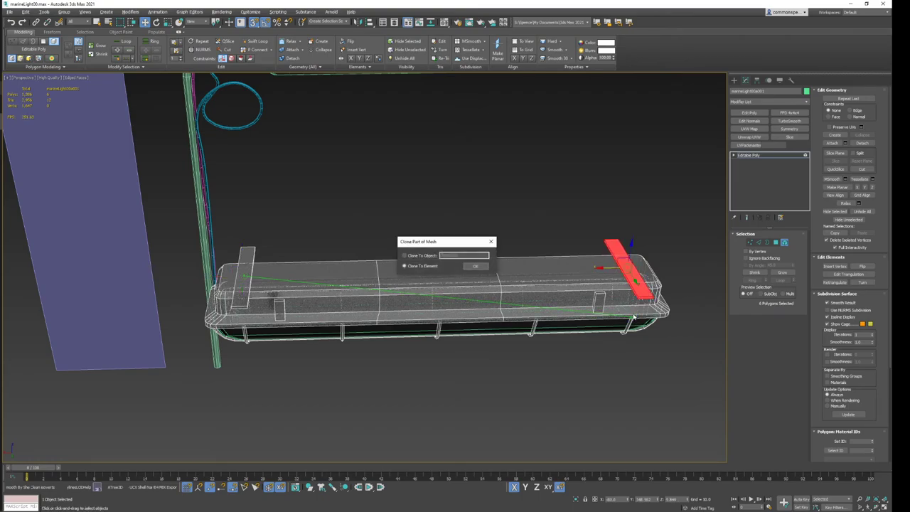
left_click(475, 265)
key("4")
Select the light's cover and all of its polygons.
middle_click_drag(567, 290, 408, 303, "alt")
left_click(398, 313)
key("4")
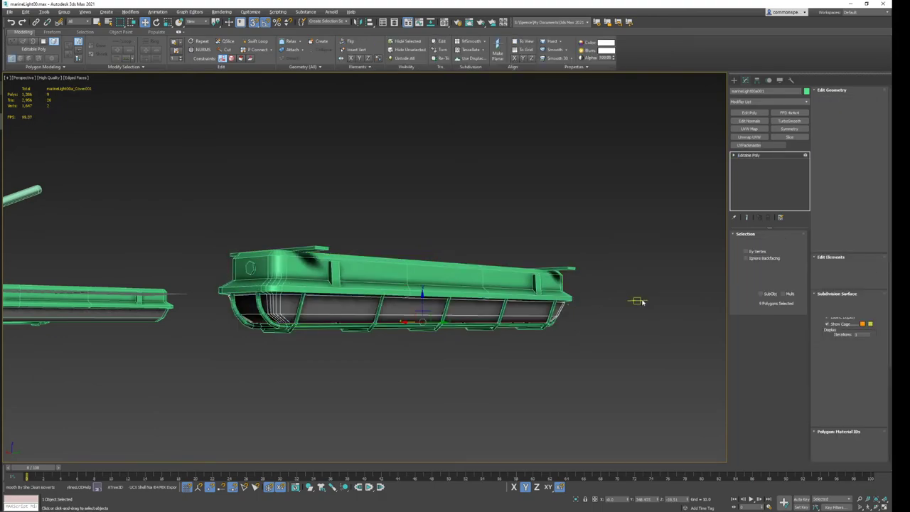
key("ctrl+a")
scroll(853, 320, "down", 3)
scroll(880, 317, "down", 3)
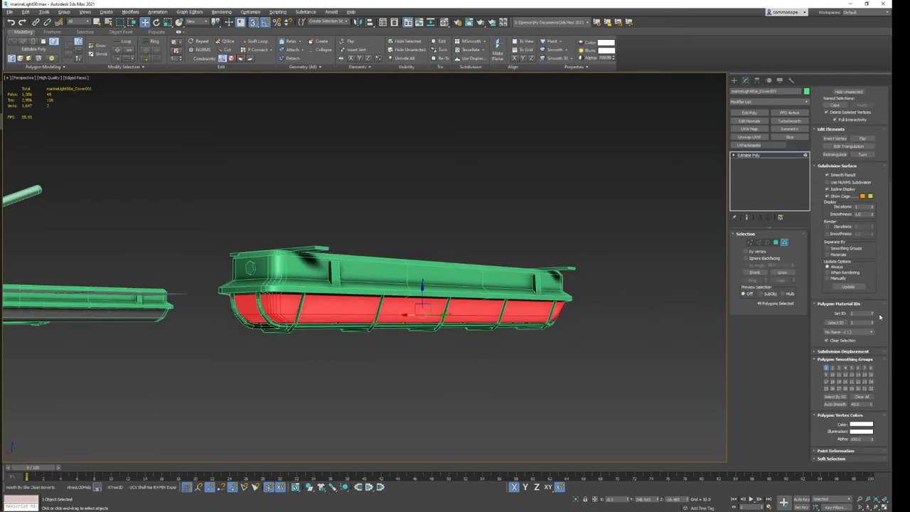
left_click(757, 155)
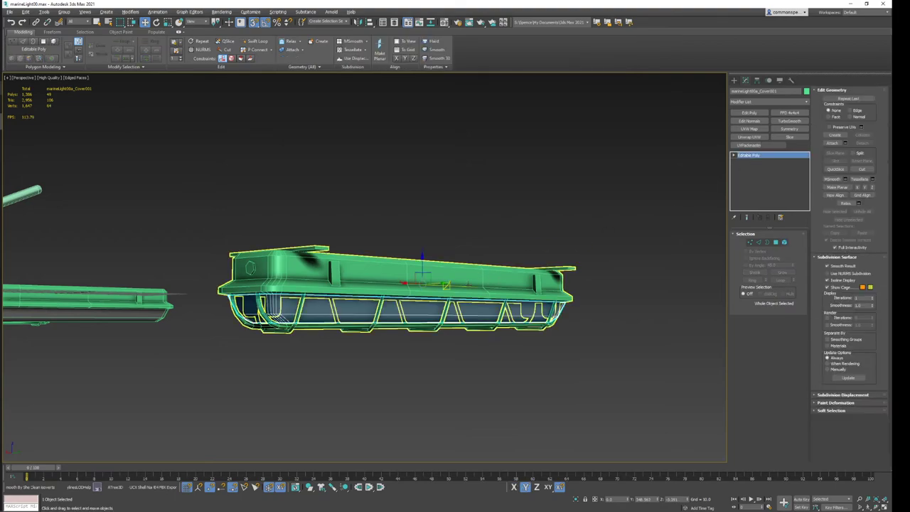
Attach the cover to the housing so the fixture becomes one object.
key("4")
scroll(876, 347, "down", 2)
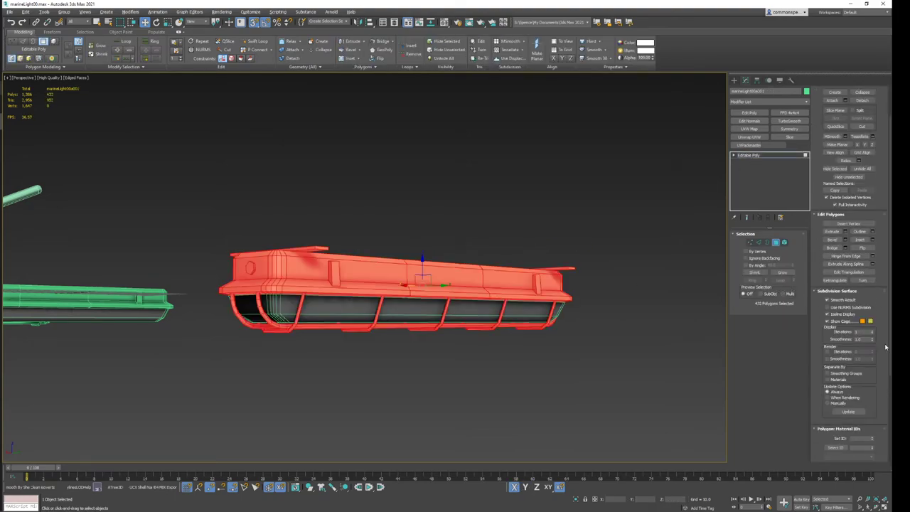
left_click(758, 157)
left_click(832, 143)
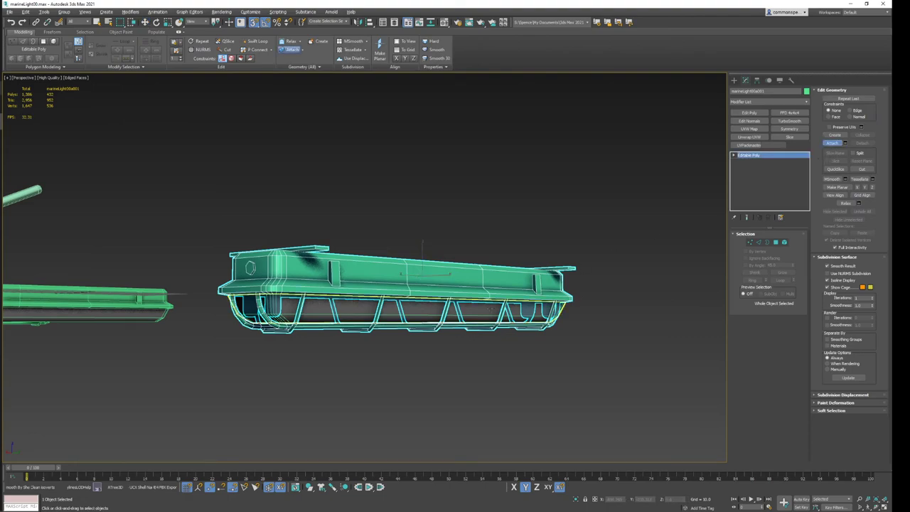
key("w")
mouse_move(471, 323)
middle_mouse_down("alt")
mouse_move(474, 316)
mouse_move(440, 310)
mouse_move(438, 298)
mouse_move(420, 341)
middle_mouse_up("alt")
key("q")
scroll(426, 312, "up", 3)
Export the textures to the Desktop using the Unreal 4 (Tango, Packed) template, then close the exporter.
scroll(427, 312, "down", 4)
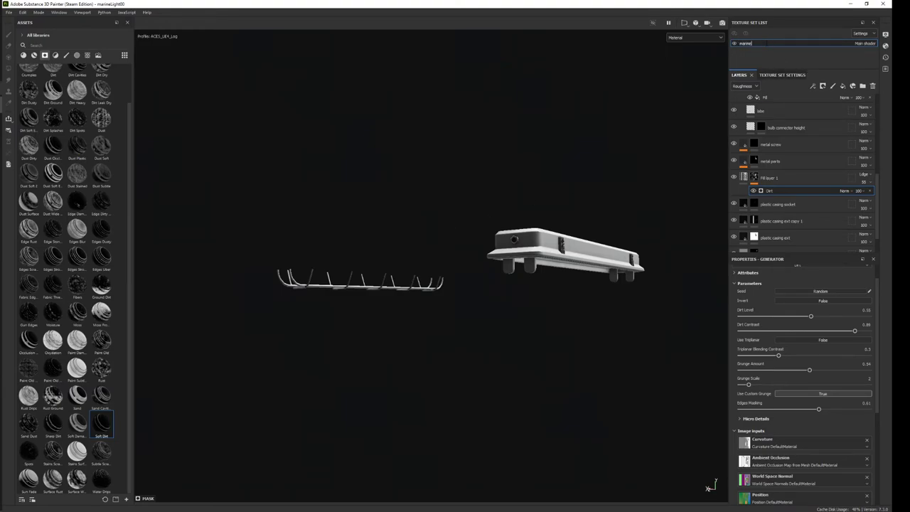
key("ctrl+shift+e")
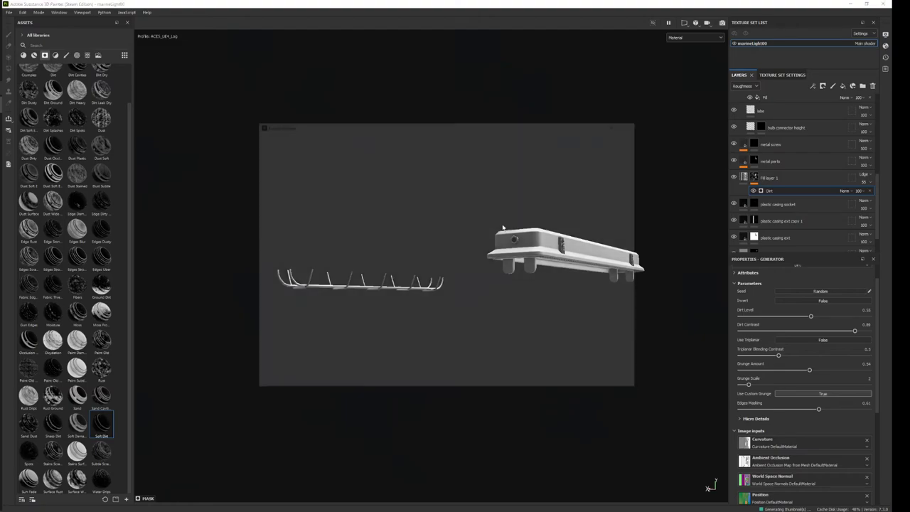
left_click(471, 171)
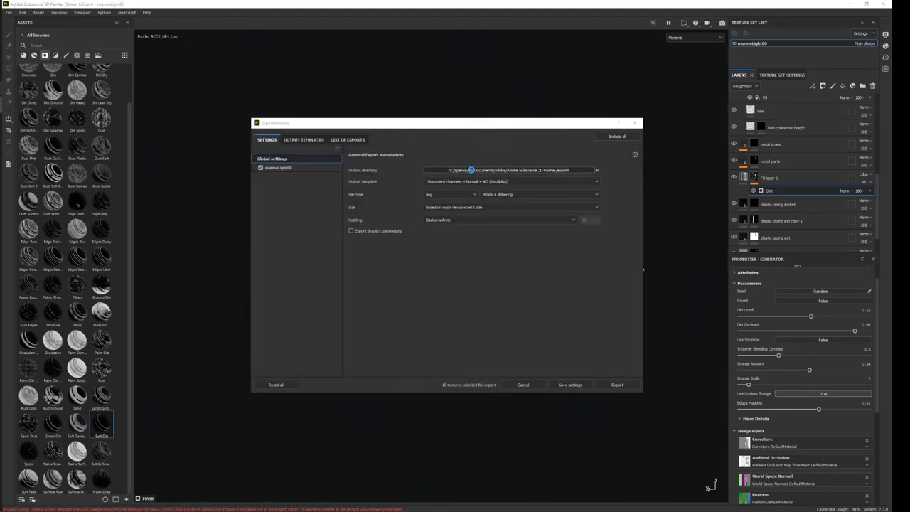
left_click(241, 243)
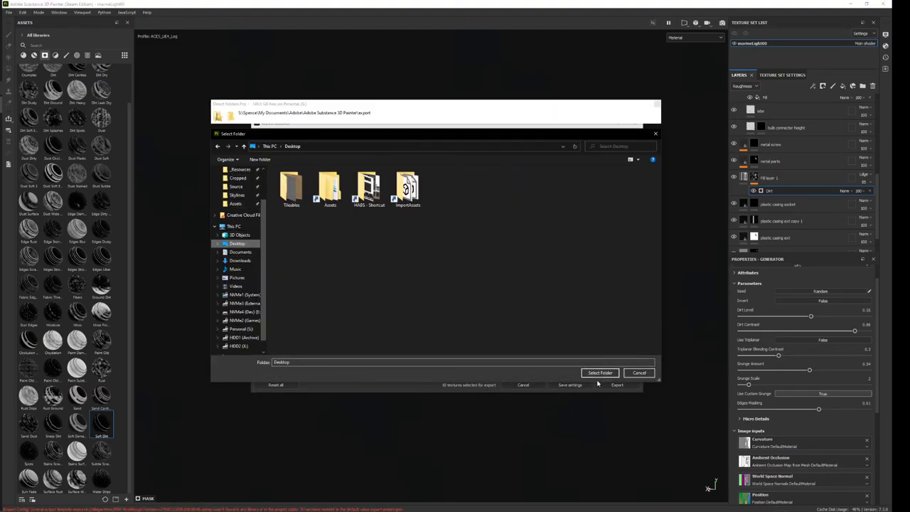
left_click(599, 372)
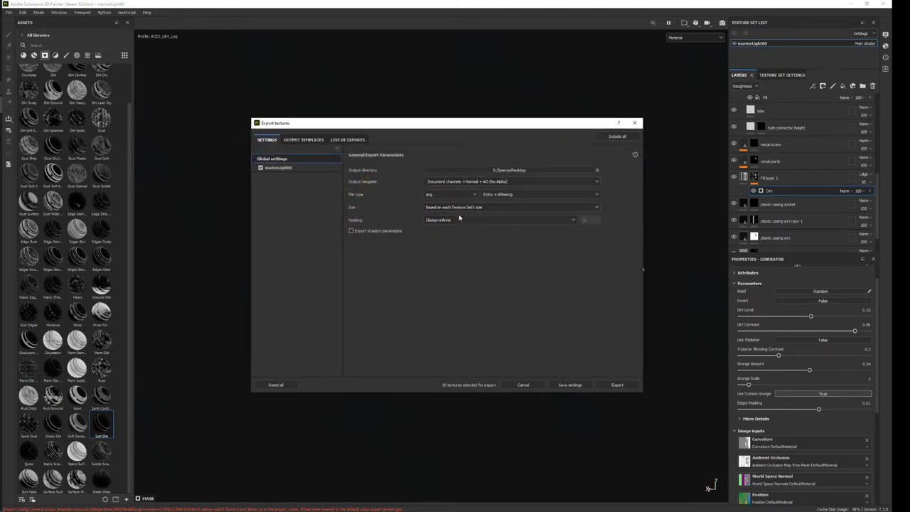
left_click(464, 184)
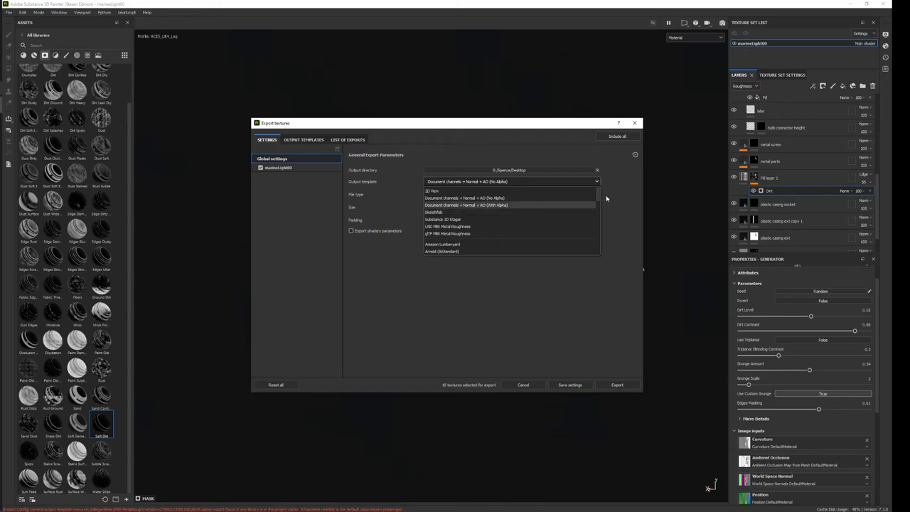
left_click(486, 212)
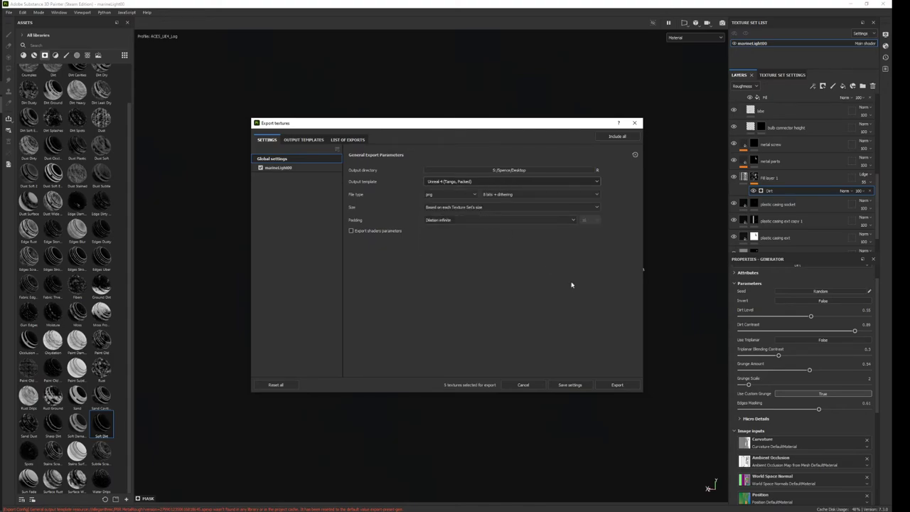
left_click(624, 386)
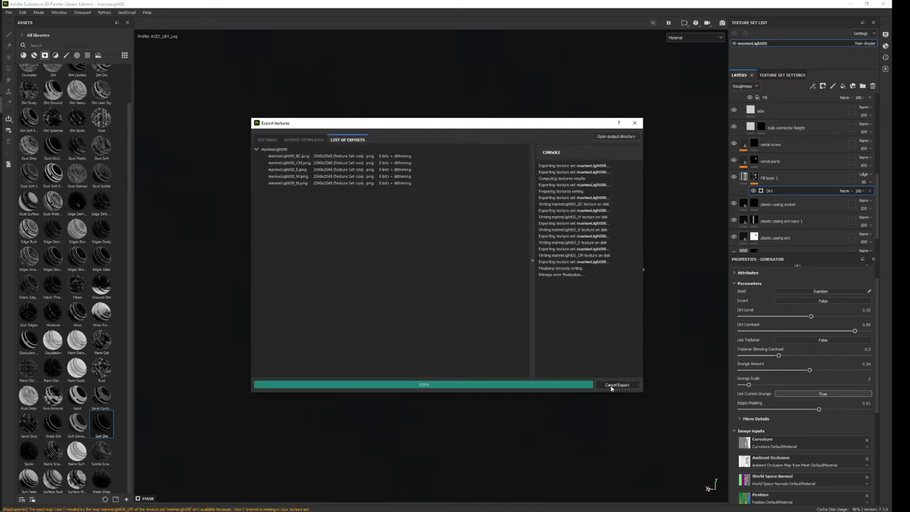
left_click(635, 125)
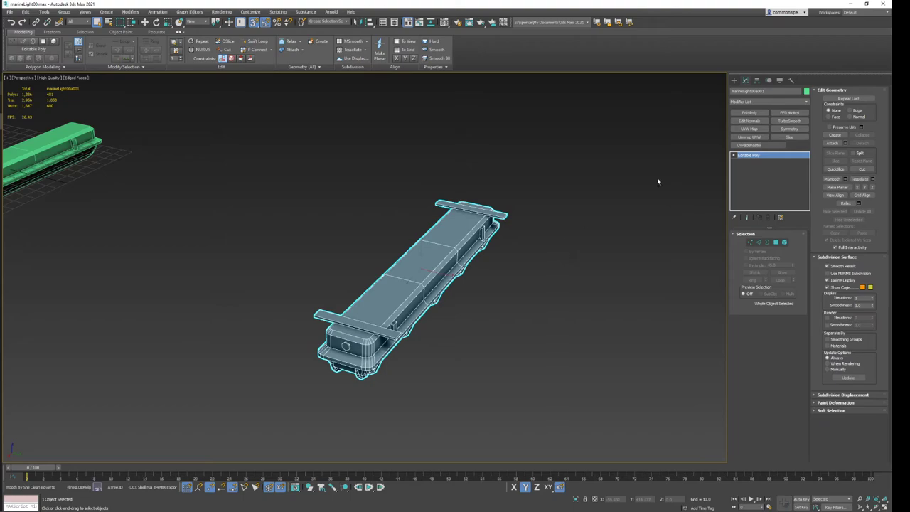
Toggle Affect Pivot Only on and back off in the Hierarchy panel.
left_click(756, 80)
left_click(768, 130)
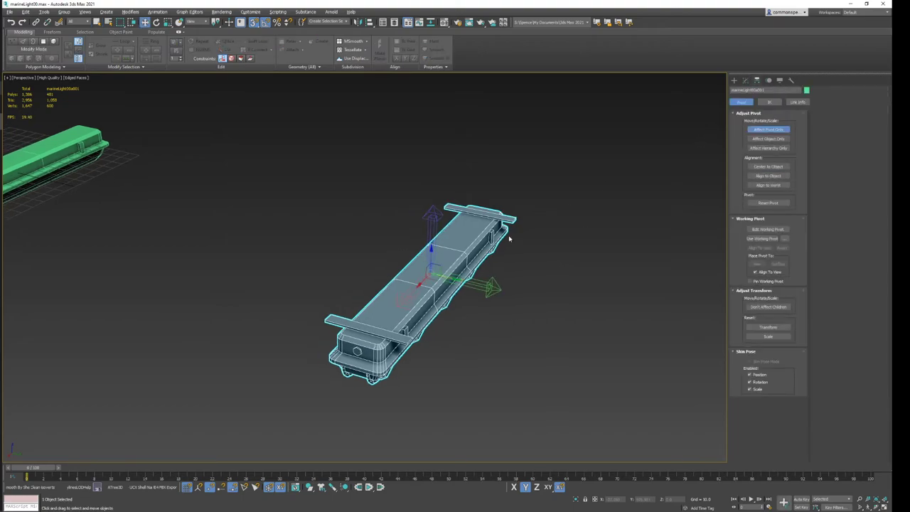
middle_click_drag(509, 238, 525, 244, "alt")
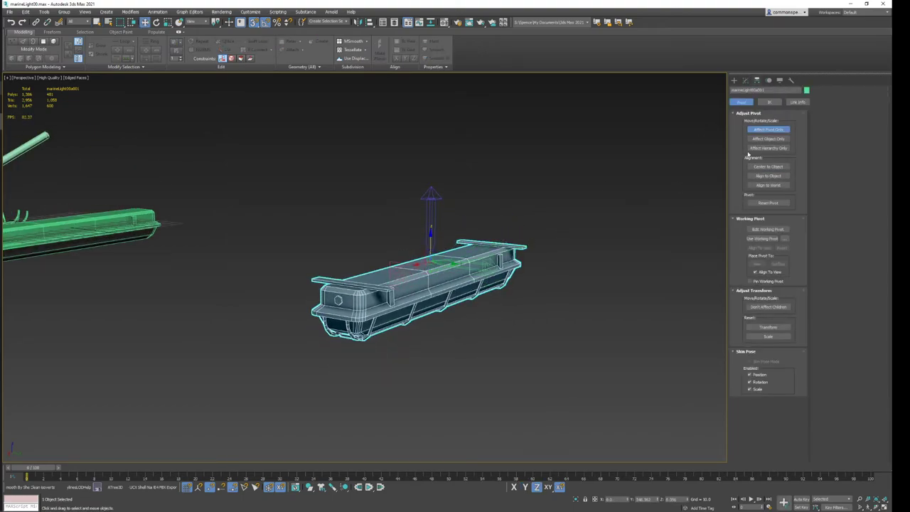
left_click(767, 129)
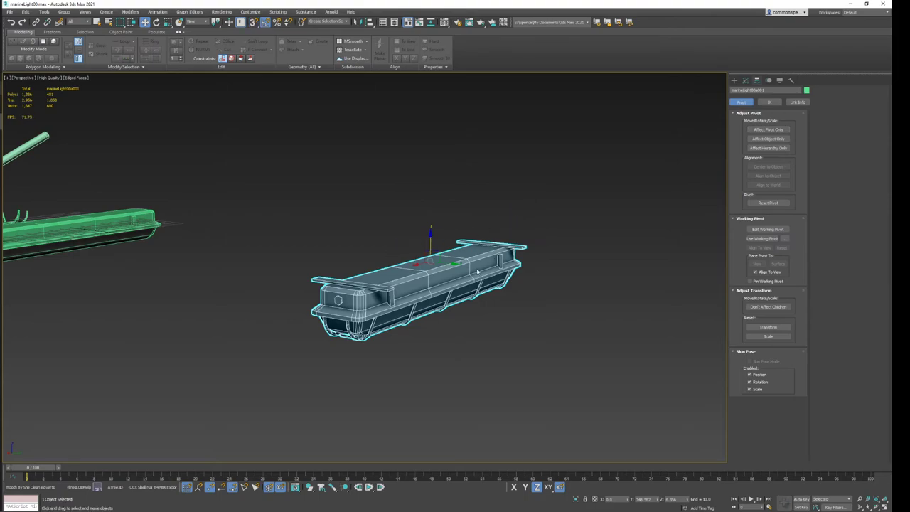
Export the selected fixture mesh as FBX to the Desktop with the UE4 FBX Exporter.
left_click(8, 12)
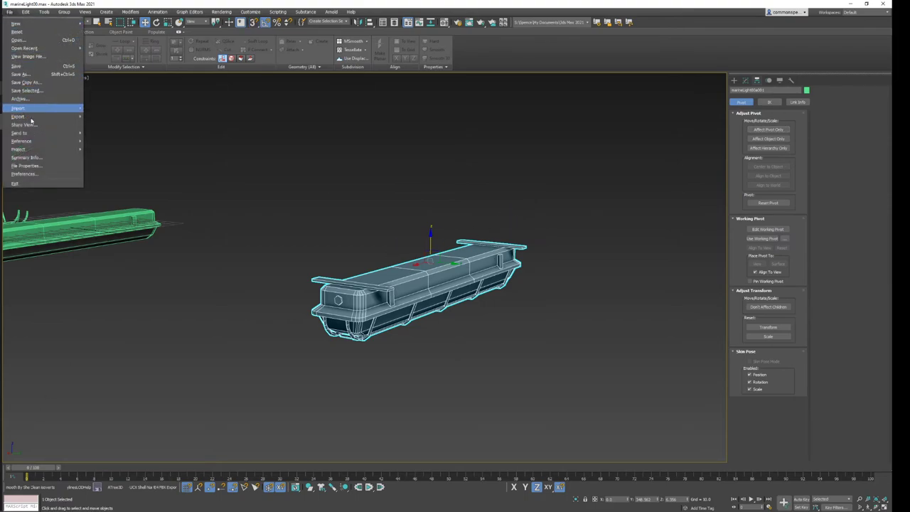
left_click(171, 487)
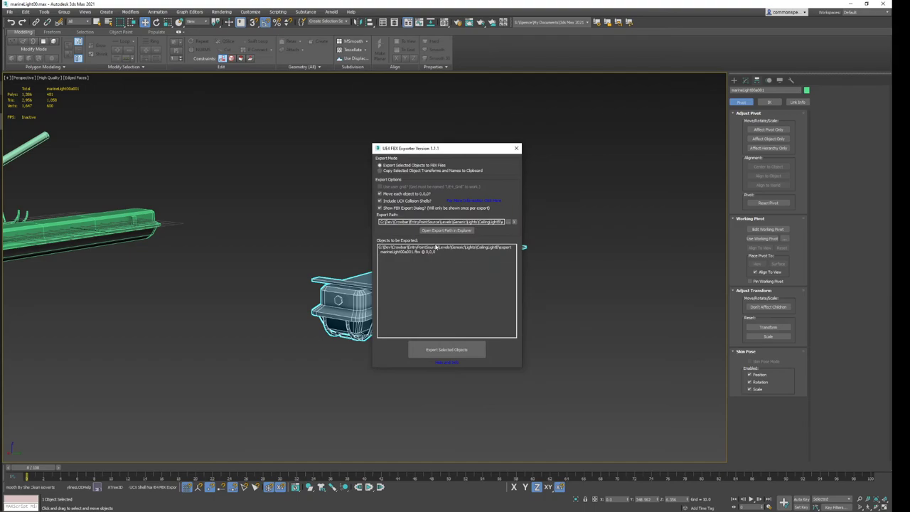
left_click(509, 221)
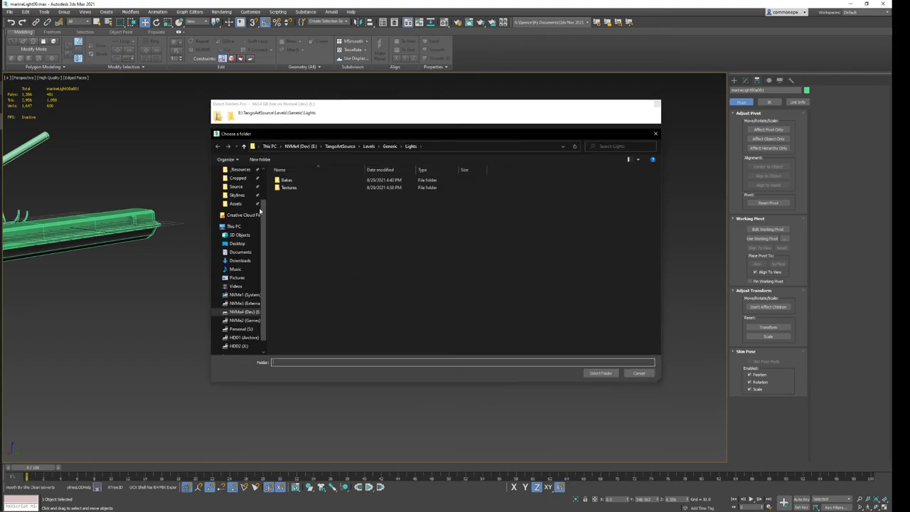
left_click(237, 243)
left_click(600, 373)
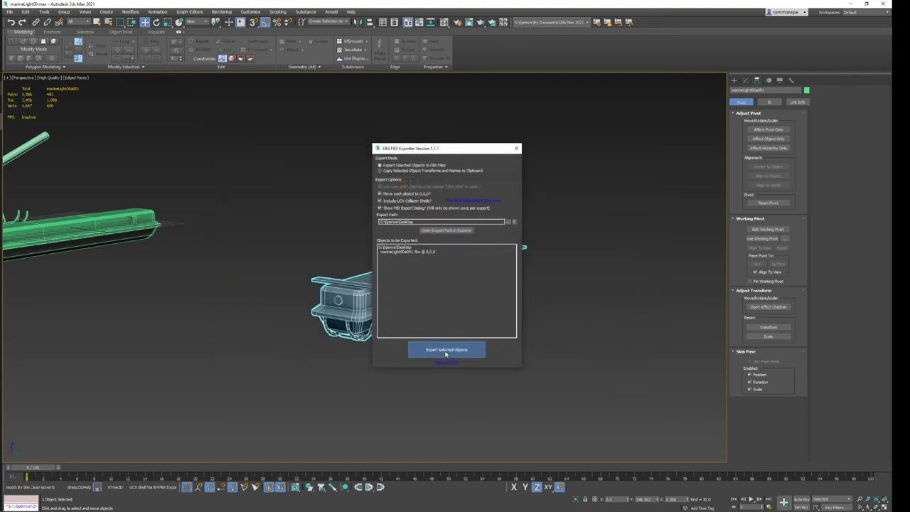
left_click(447, 350)
left_click(528, 346)
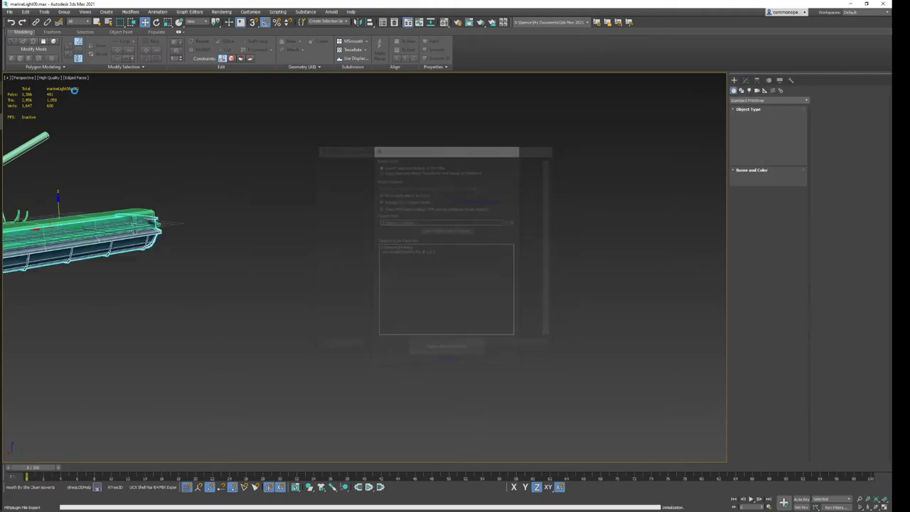
Search 'marmo' in the Windows Start menu and launch Marmoset Toolbag.
key("super")
type("am")
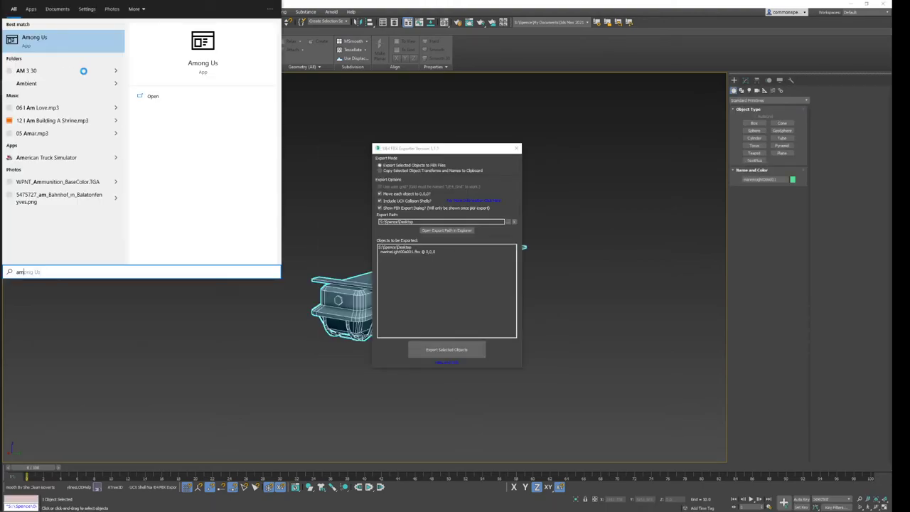
type("armo")
key("Return")
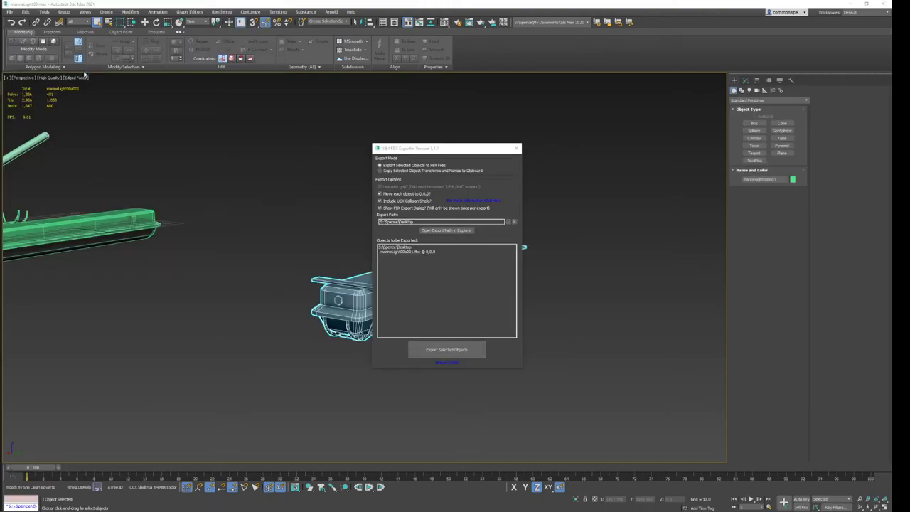
key("super")
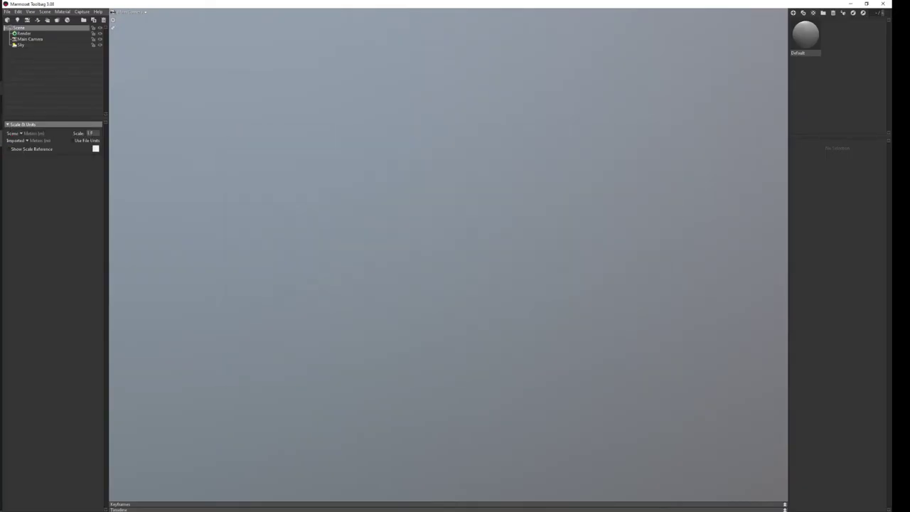
key("super")
key("Escape")
Import the light fixture FBX and create a duplicate Default (1) material.
left_click(812, 44)
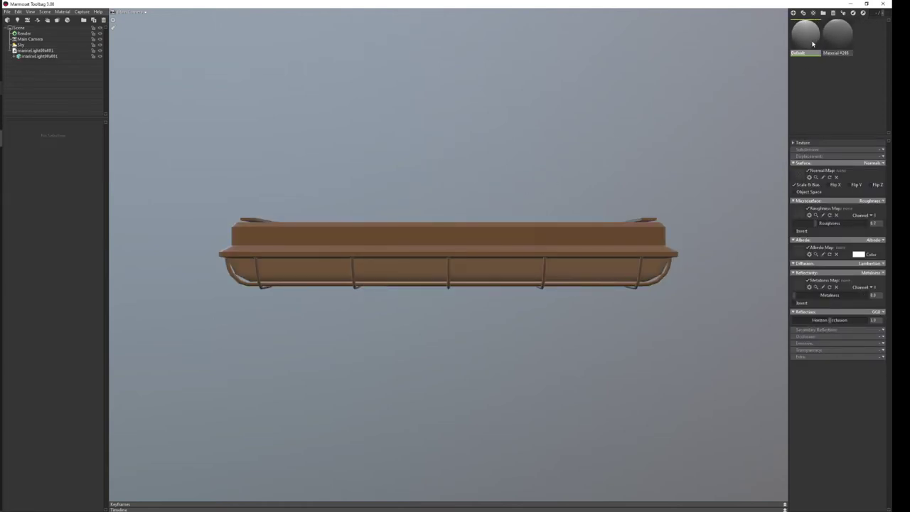
key("Delete")
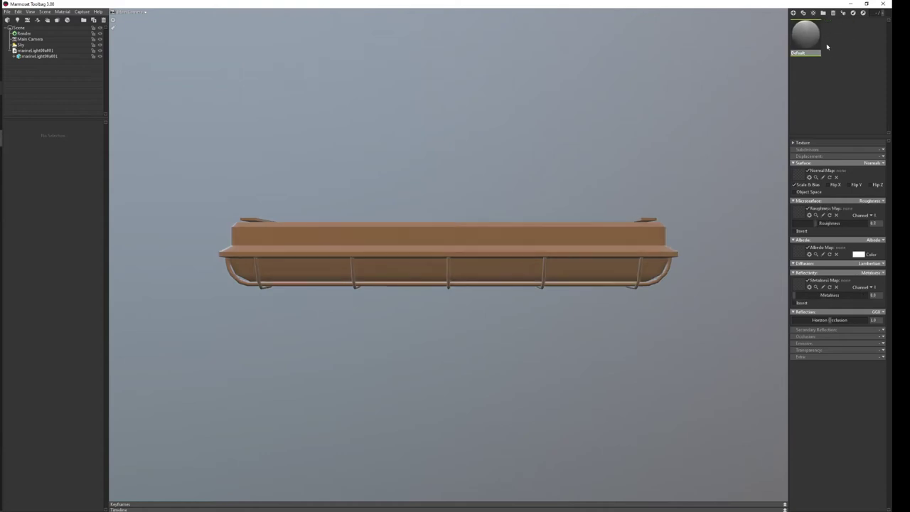
left_click(837, 34)
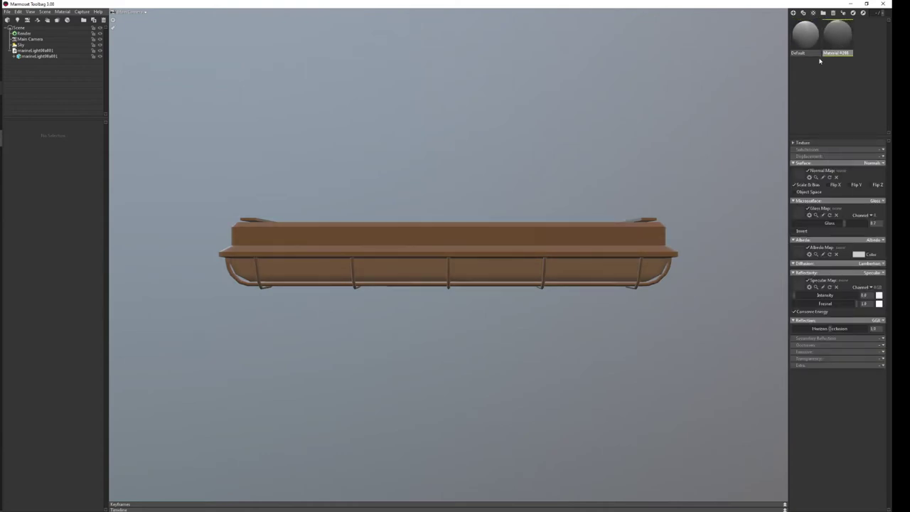
key("Delete")
left_click(839, 53)
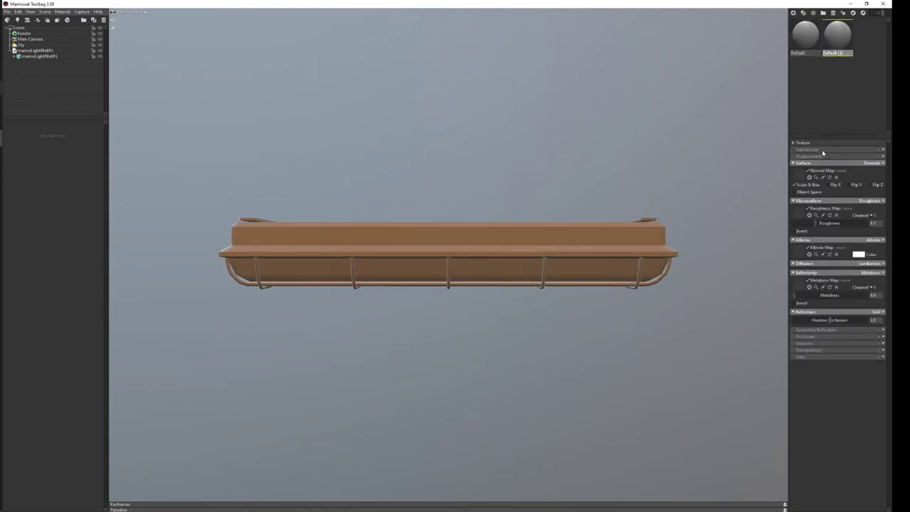
Turn off Default (1)'s roughness map, set roughness about 0.365, and use Refraction transparency.
left_click(879, 164)
left_click(878, 166)
left_click(819, 210)
left_click_drag(825, 223, 798, 223)
left_click(882, 263)
left_click(870, 282)
left_click(869, 273)
left_click(870, 274)
left_click(872, 353)
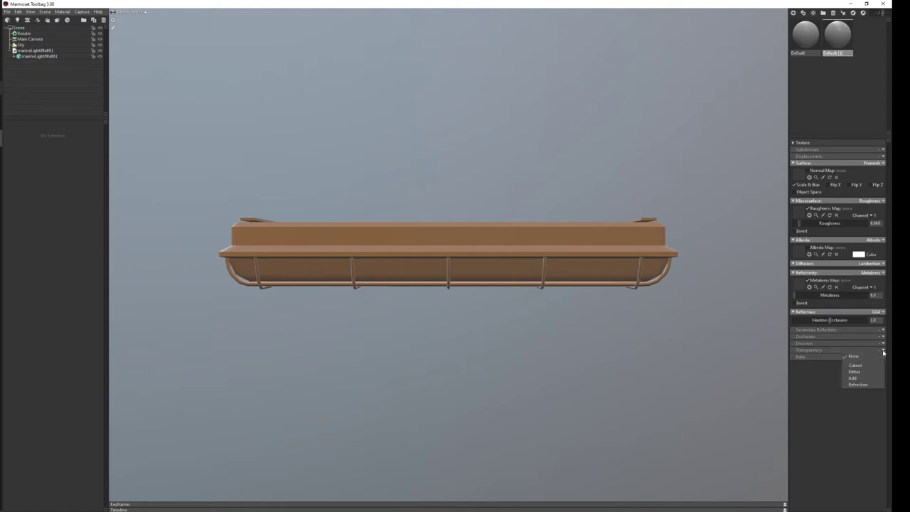
left_click(853, 383)
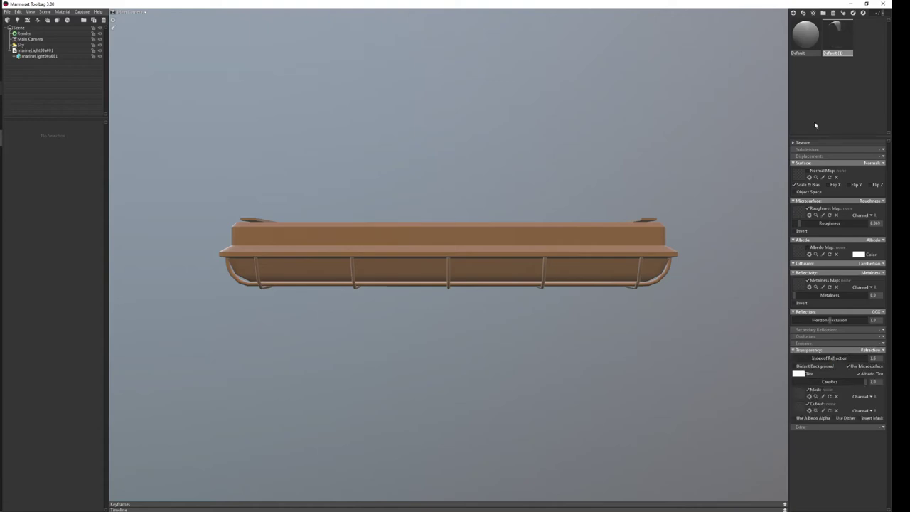
Tune the glass cover's index of refraction down to about 1.0 while orbiting the fixture.
left_click(600, 273)
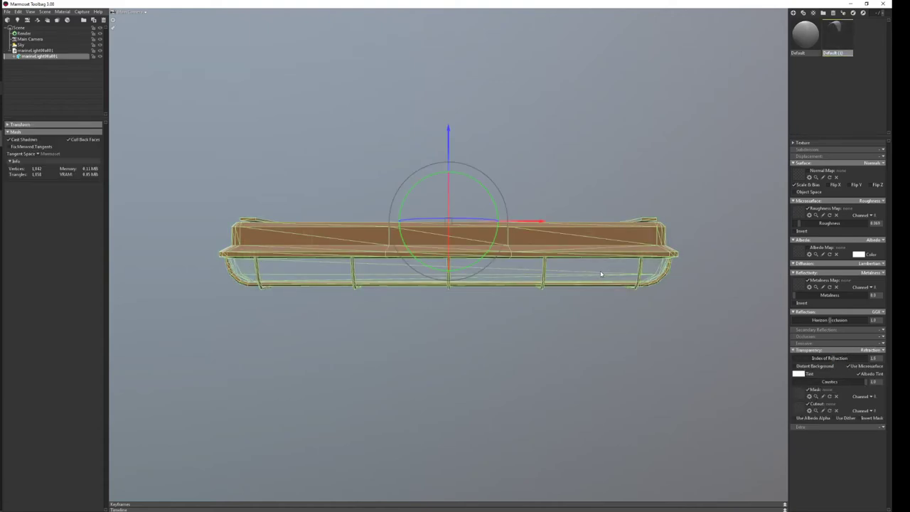
left_click_drag(601, 272, 613, 201)
left_click(612, 202)
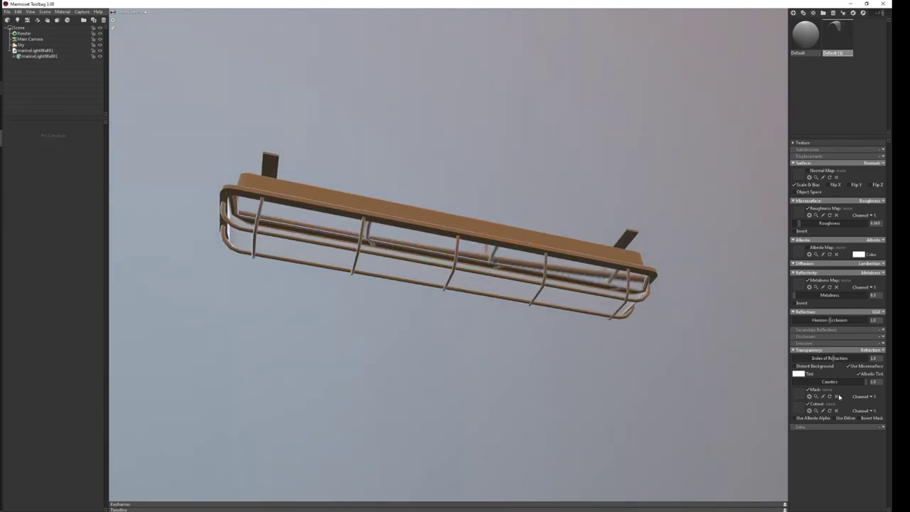
left_click_drag(837, 358, 818, 357)
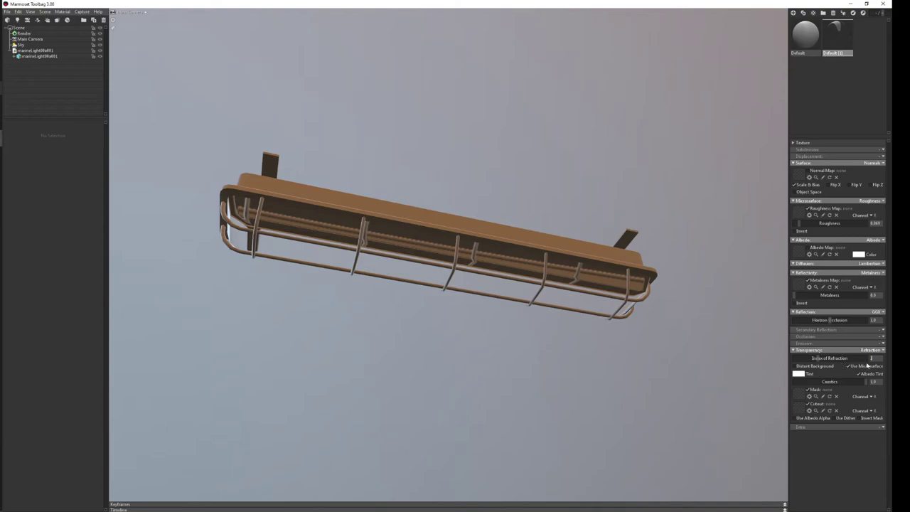
left_click_drag(865, 362, 785, 361)
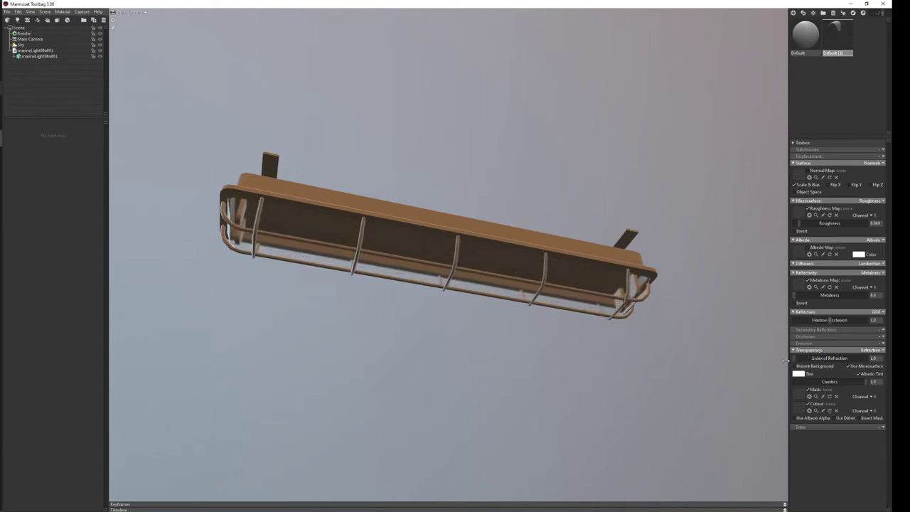
left_click_drag(793, 363, 791, 364)
mouse_move(732, 325)
left_mouse_down()
mouse_move(644, 355)
mouse_move(649, 379)
left_mouse_up()
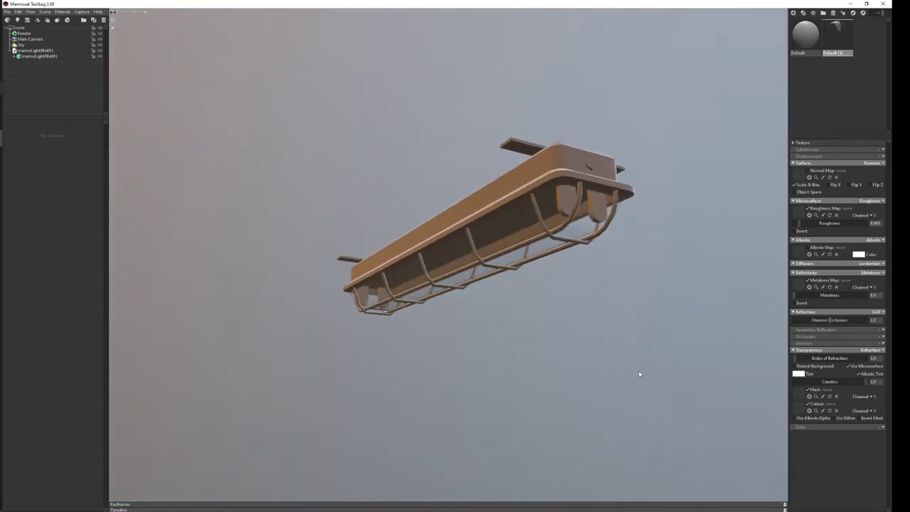
right_click_drag(649, 380, 640, 345)
scroll(597, 350, "down", 5)
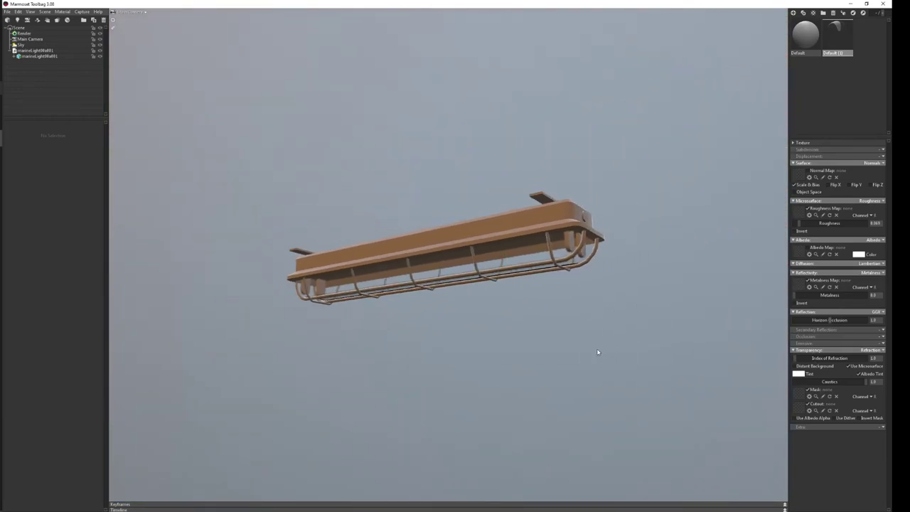
scroll(597, 351, "up", 3)
Load a Y-flipped normal map and an albedo texture into the Default material.
left_click(796, 46)
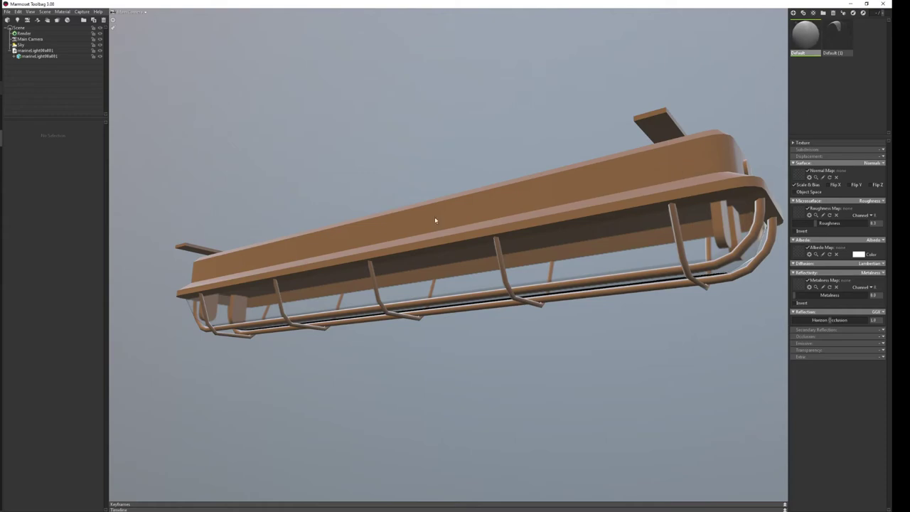
left_click_drag(774, 234, 803, 181)
left_click(848, 185)
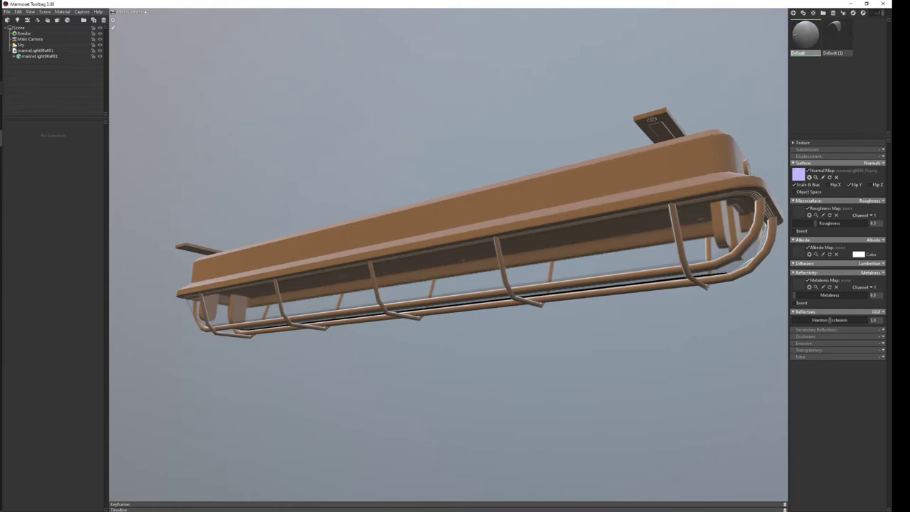
left_click(798, 249)
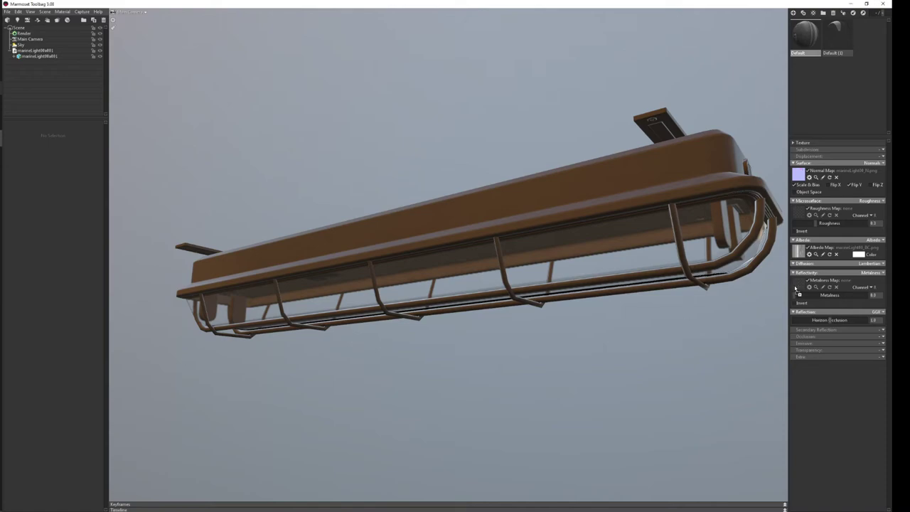
Assign the metalness map from the green channel, plus the roughness and occlusion maps.
left_click_drag(684, 311, 798, 285)
left_click(862, 286)
left_click(862, 300)
left_click_drag(847, 235, 800, 213)
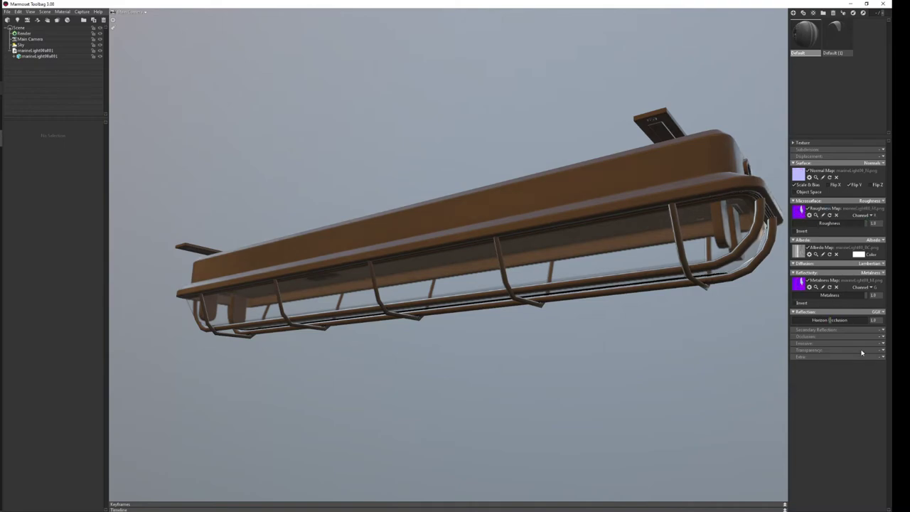
left_click(881, 337)
left_click(864, 351)
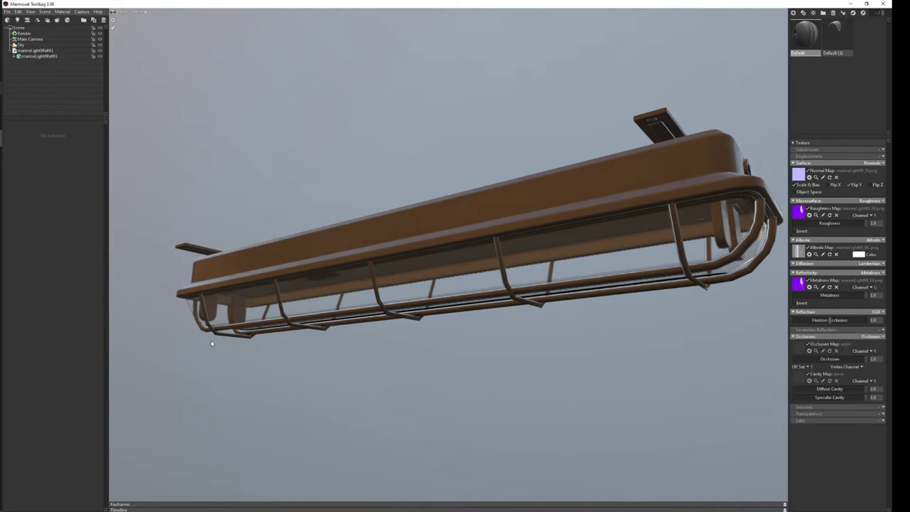
left_click_drag(798, 351, 799, 349)
Collapse the occlusion, reflectivity, microsurface and surface sections, then view the textured fixture.
left_click(835, 337)
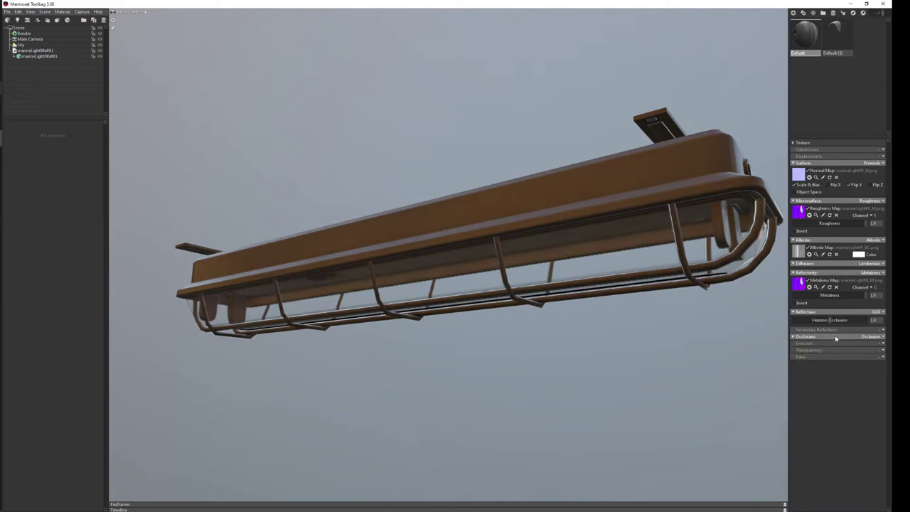
left_click(818, 273)
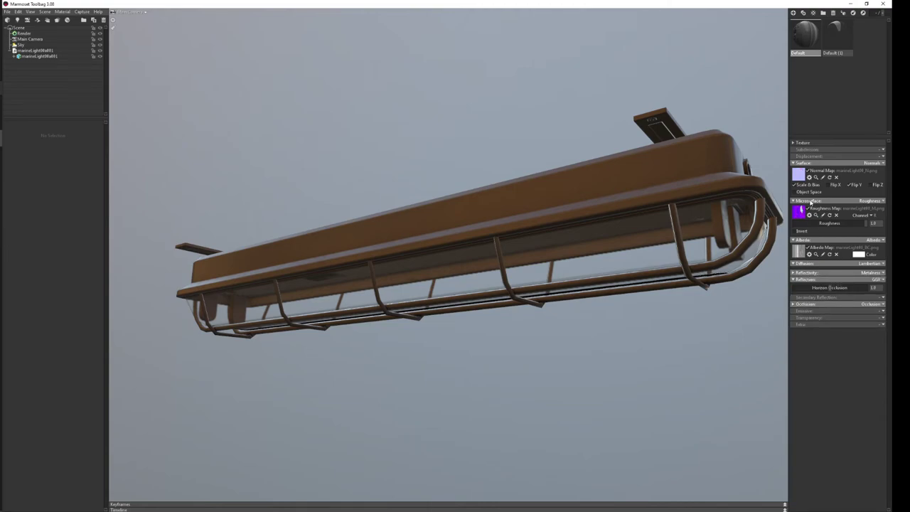
left_click(811, 201)
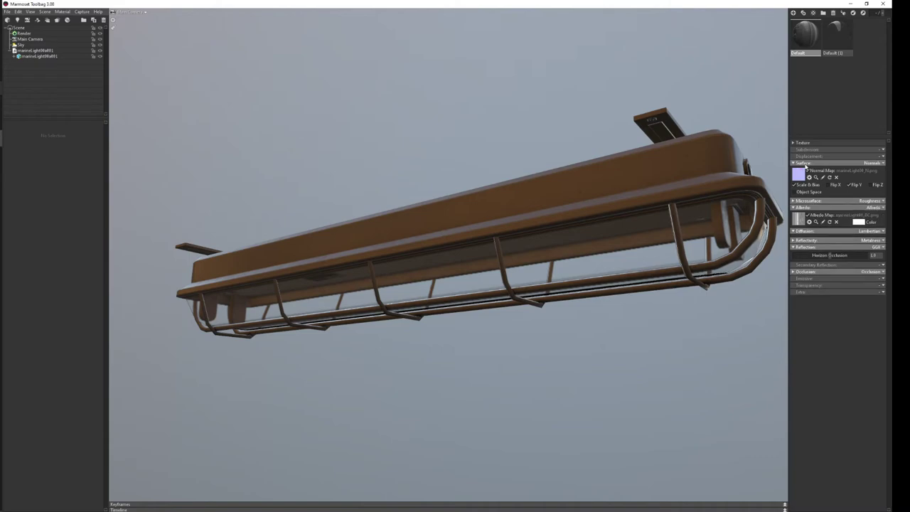
left_click(805, 165)
left_click_drag(619, 311, 575, 310)
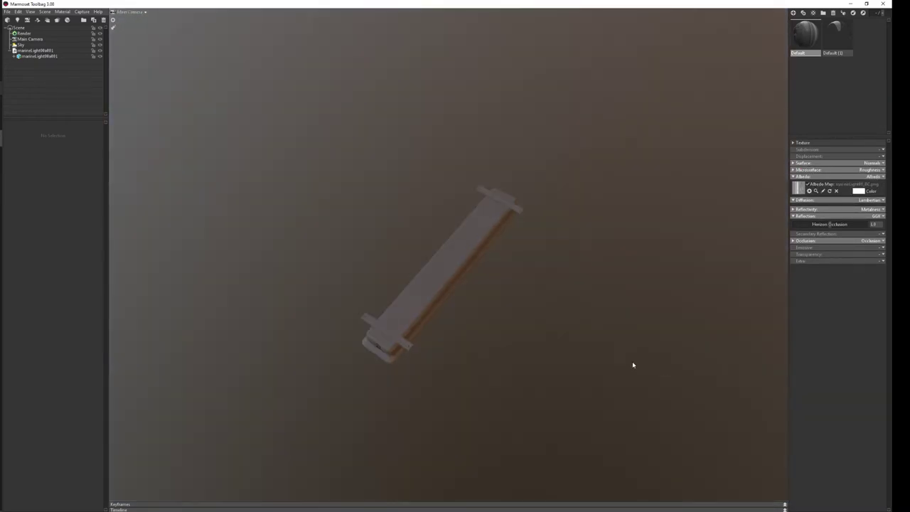
scroll(632, 365, "up", 5)
mouse_move(499, 366)
left_mouse_down()
mouse_move(471, 336)
mouse_move(358, 339)
mouse_move(489, 332)
mouse_move(467, 327)
mouse_move(346, 349)
mouse_move(403, 350)
mouse_move(484, 319)
mouse_move(496, 325)
left_mouse_up()
Apply the Desert Road preset to the Sky and view the fixture from above.
scroll(469, 326, "down", 2)
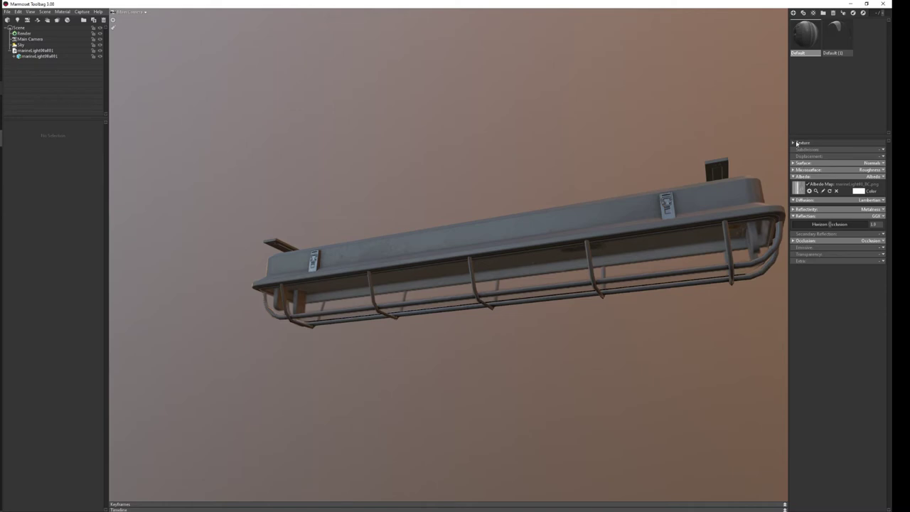
left_click(20, 44)
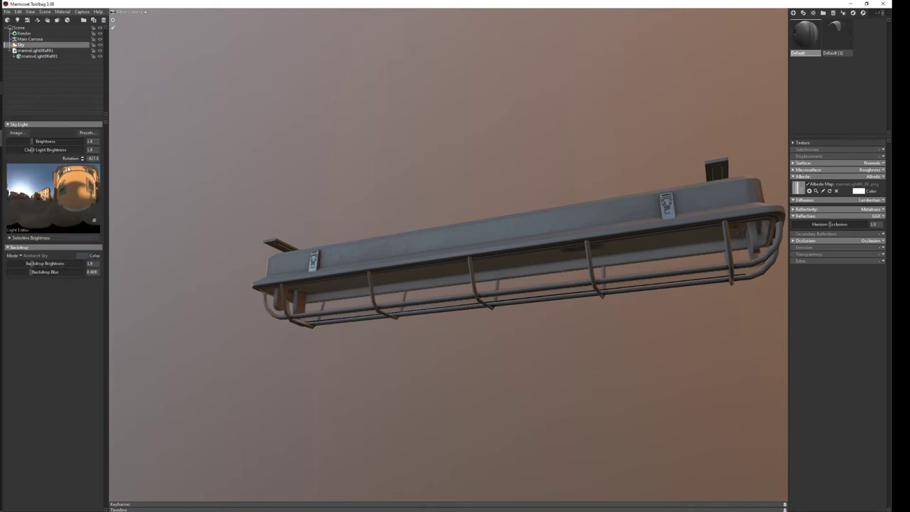
left_click(87, 132)
left_click(178, 419)
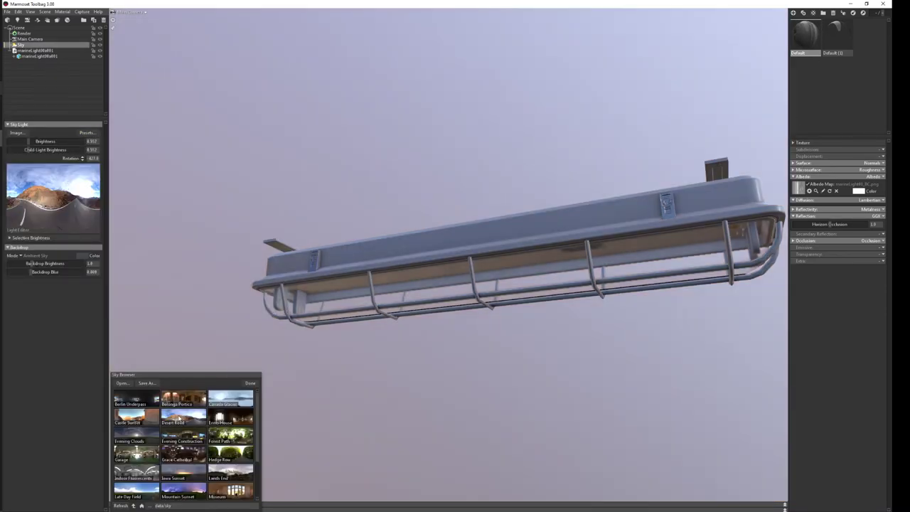
left_click(251, 382)
mouse_move(462, 372)
left_mouse_down()
mouse_move(420, 418)
mouse_move(412, 382)
mouse_move(438, 287)
mouse_move(552, 235)
left_mouse_up()
scroll(448, 398, "up", 5)
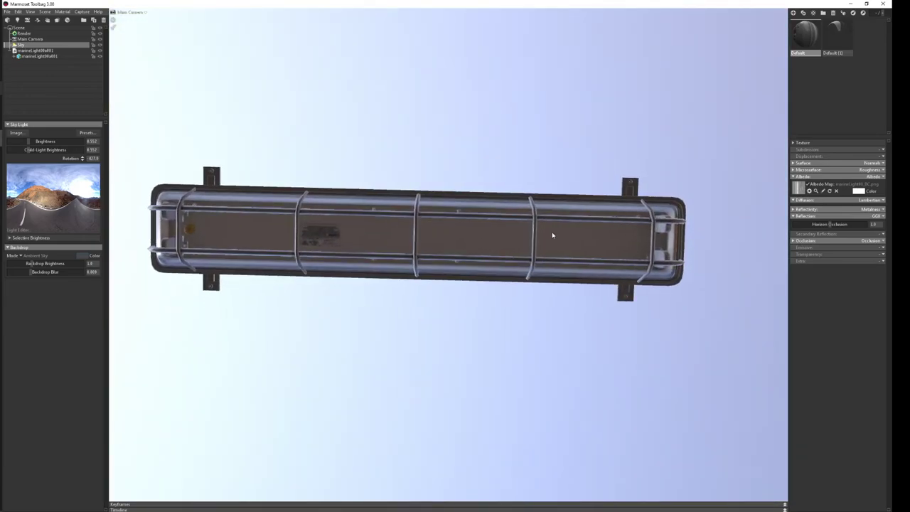
Select the fixture's Default (1) glass material and set its transparency to Dither.
left_click(552, 235)
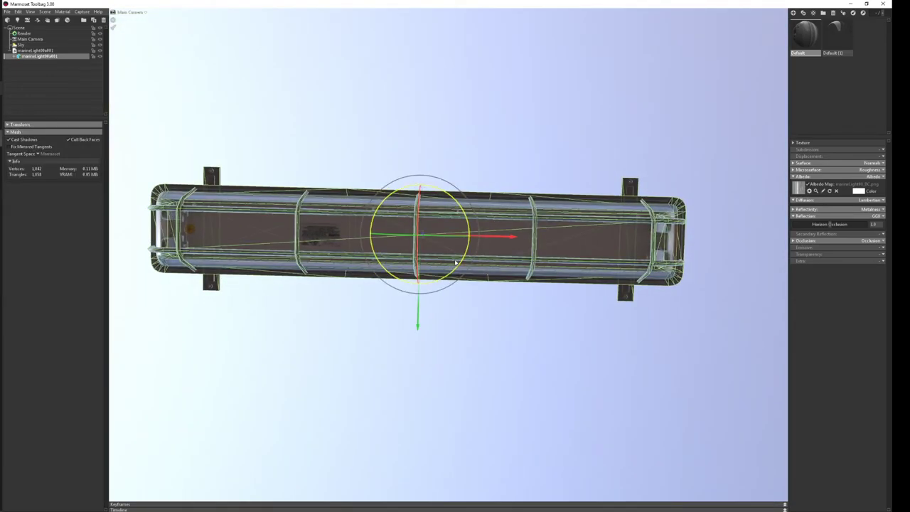
scroll(507, 371, "up", 3)
middle_click_drag(507, 371, 507, 360)
scroll(508, 359, "up", 3)
scroll(451, 379, "down", 5)
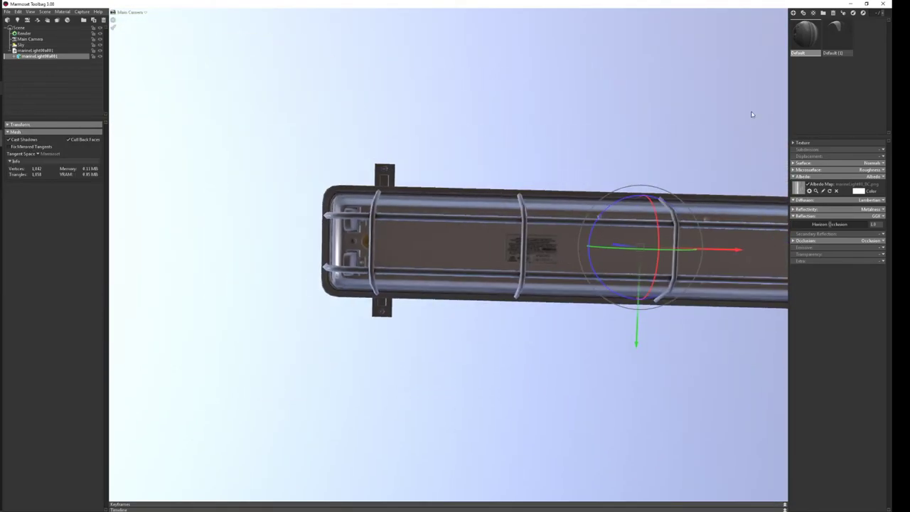
left_click(835, 48)
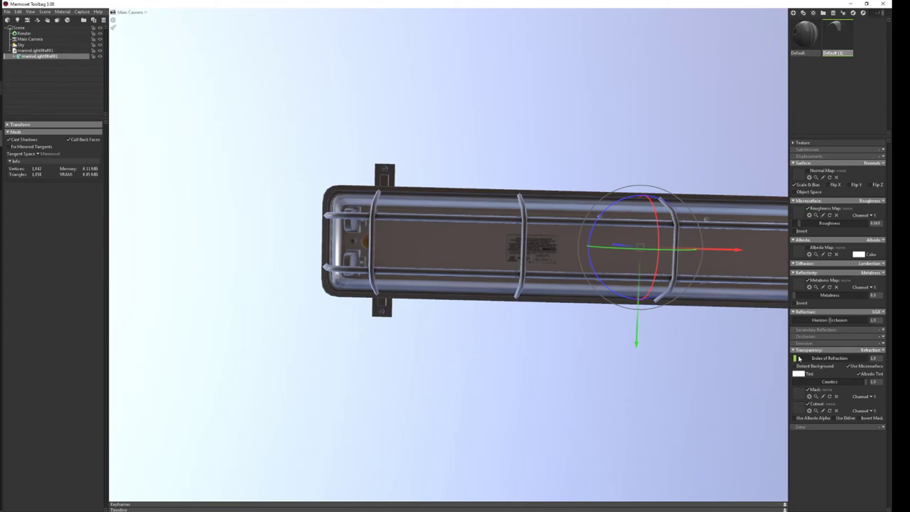
left_click(874, 350)
left_click(864, 370)
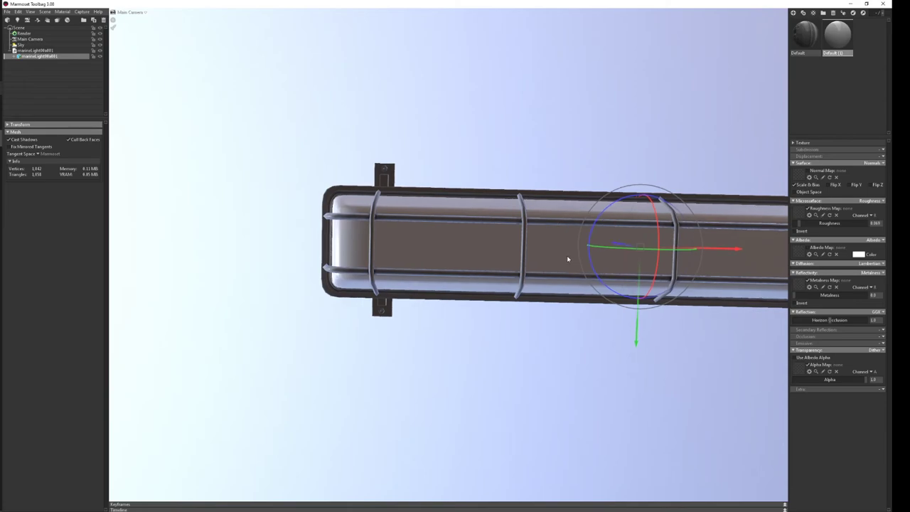
Lower the glass alpha to about 0.378, then switch to Add transparency and nudge alpha up.
mouse_move(566, 258)
left_mouse_down()
mouse_move(546, 323)
mouse_move(533, 327)
left_mouse_up()
mouse_move(844, 384)
left_mouse_down()
mouse_move(602, 363)
mouse_move(781, 369)
left_mouse_up()
left_click(879, 349)
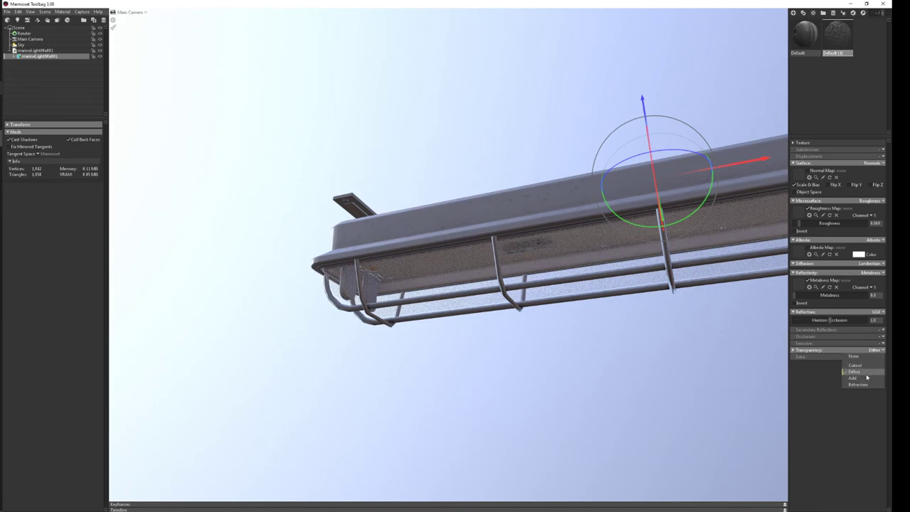
key("Return")
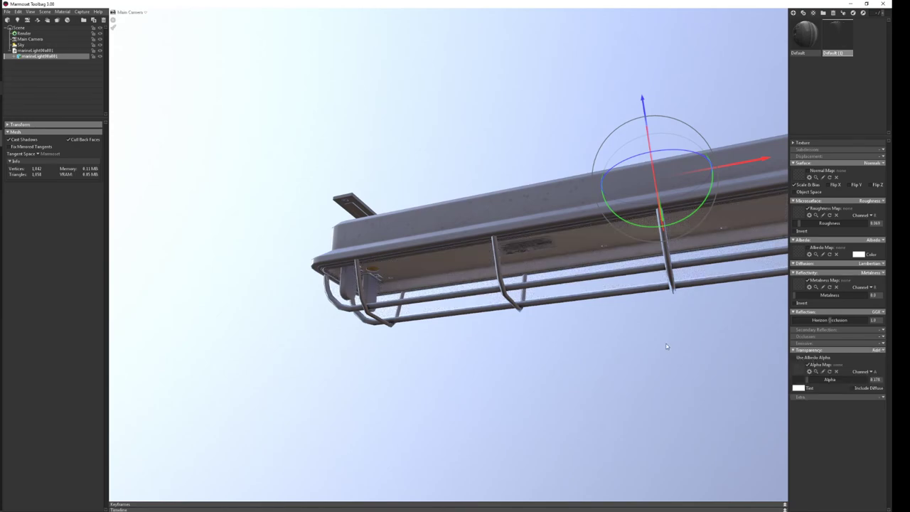
left_click_drag(666, 346, 676, 359)
left_click_drag(810, 380, 814, 379)
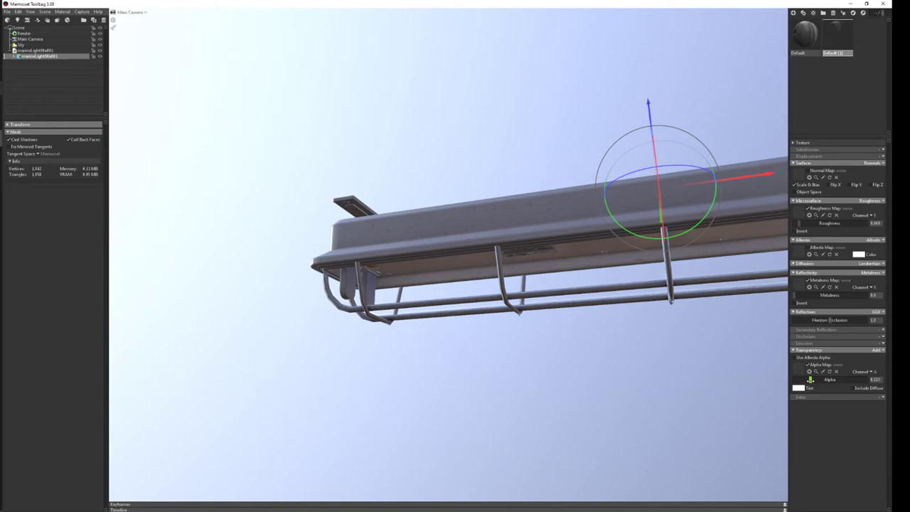
left_click(875, 350)
Set the glass to Refraction, IOR about 1.381, caustics about 0.9, roughness near 1.0.
left_click(839, 382)
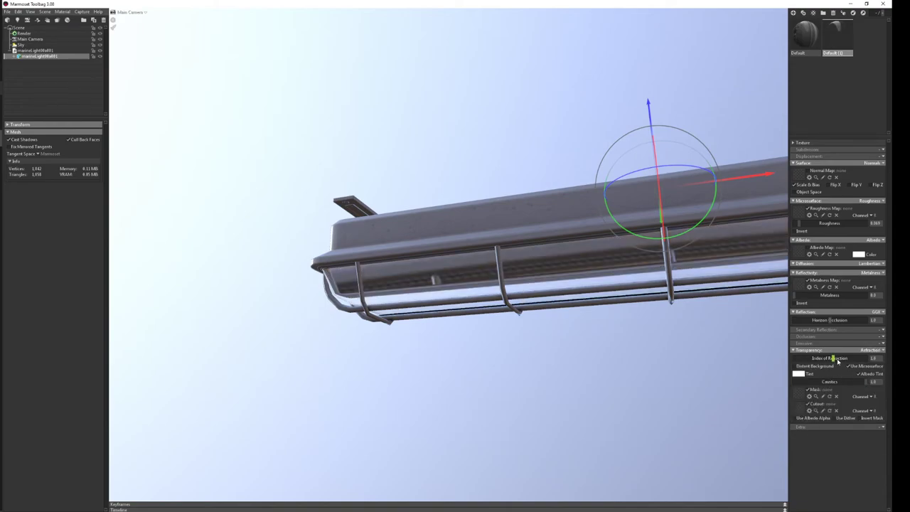
left_click_drag(837, 361, 781, 357)
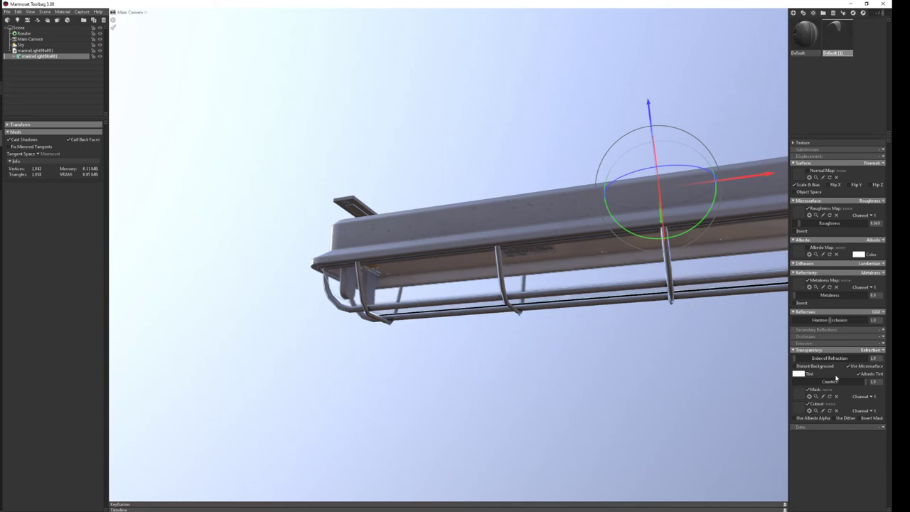
left_click_drag(864, 384, 720, 383)
left_click_drag(589, 402, 773, 397)
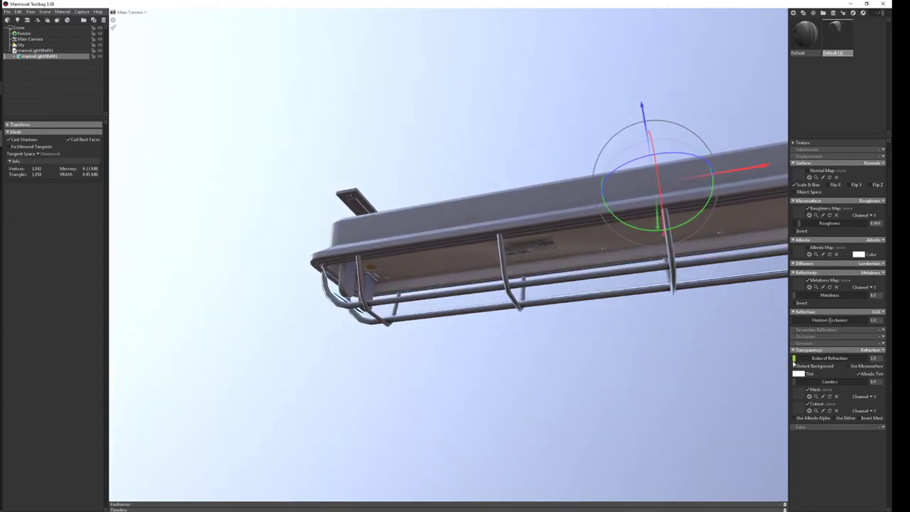
left_click_drag(794, 357, 795, 357)
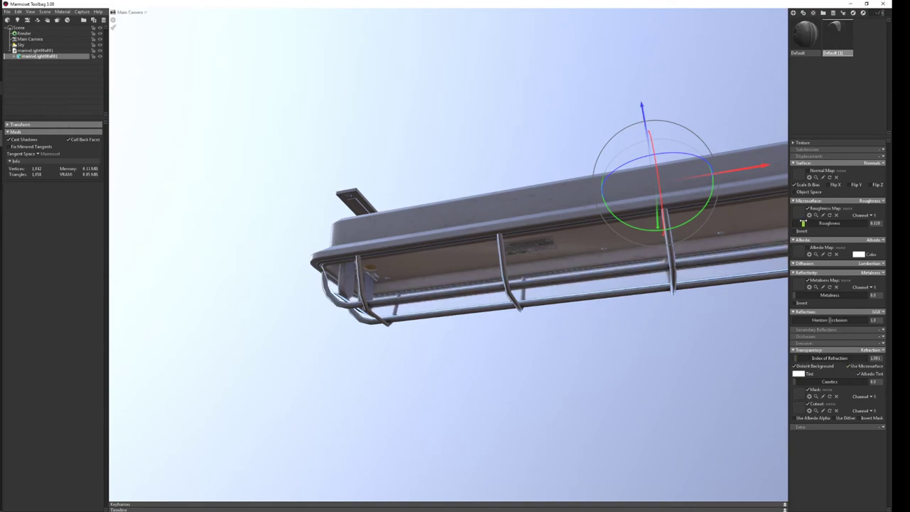
mouse_move(804, 223)
left_mouse_down()
mouse_move(789, 225)
mouse_move(797, 222)
left_mouse_up()
mouse_move(587, 347)
left_mouse_down()
mouse_move(563, 384)
mouse_move(527, 366)
mouse_move(652, 349)
mouse_move(587, 311)
mouse_move(592, 246)
mouse_move(564, 294)
mouse_move(567, 327)
mouse_move(573, 300)
mouse_move(489, 370)
mouse_move(570, 271)
mouse_move(591, 260)
mouse_move(609, 258)
mouse_move(709, 327)
mouse_move(542, 357)
mouse_move(497, 355)
left_mouse_up()
left_click(587, 356)
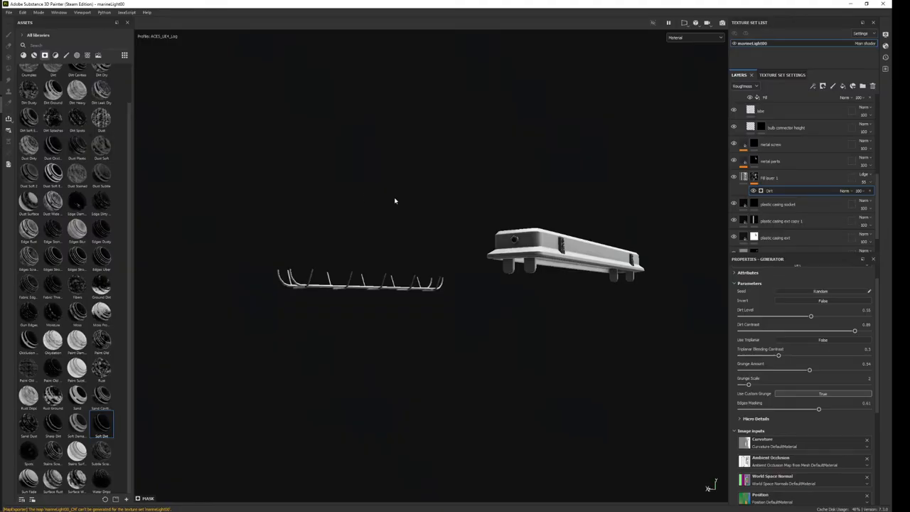
mouse_move(394, 199)
left_mouse_down("alt")
mouse_move(380, 218)
mouse_move(428, 150)
mouse_move(355, 286)
mouse_move(445, 289)
left_mouse_up("alt")
Add a Dilation or Erosion (Iteration) filter to the weather strip layer's mask.
scroll(444, 289, "up", 2)
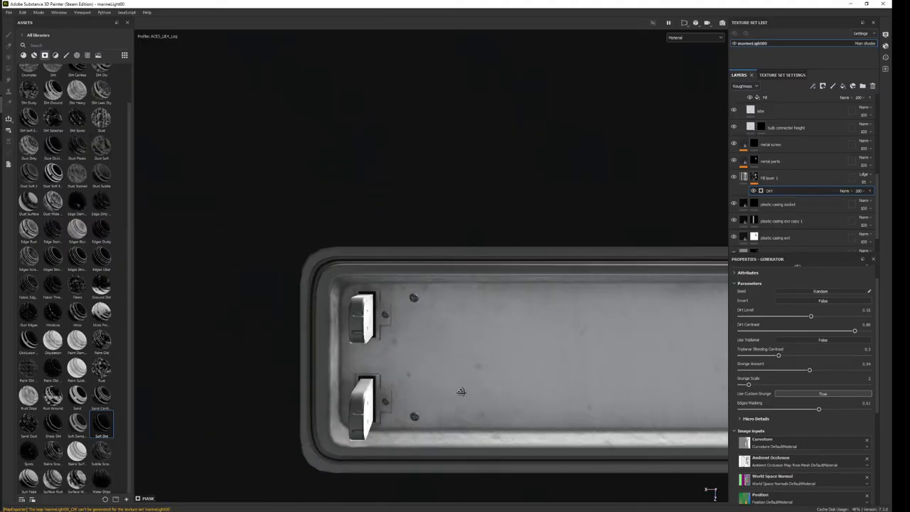
scroll(420, 366, "up", 2)
scroll(814, 229, "up", 2)
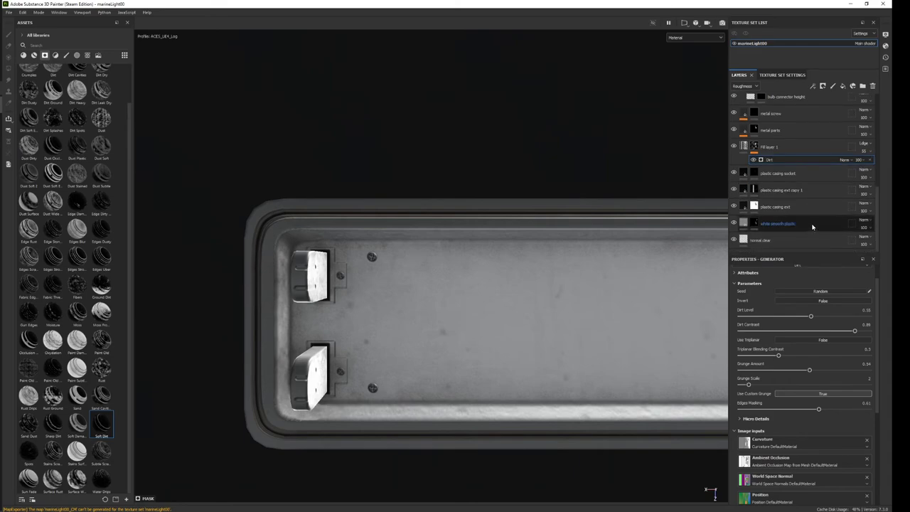
scroll(815, 224, "up", 2)
left_click(753, 160)
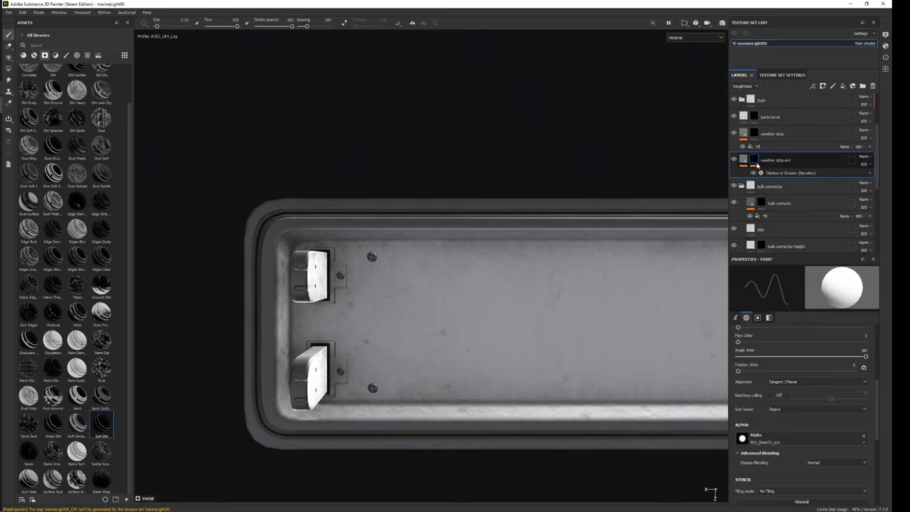
left_click(752, 133)
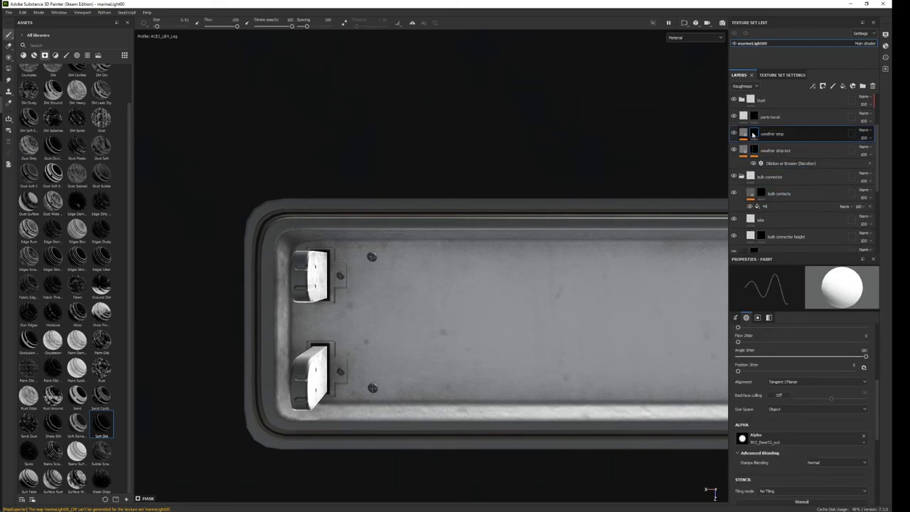
right_click(753, 133)
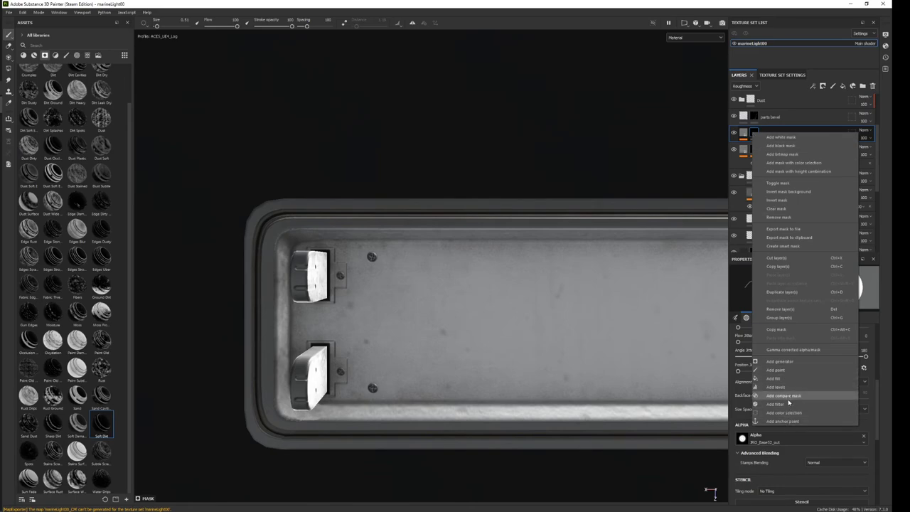
left_click(788, 404)
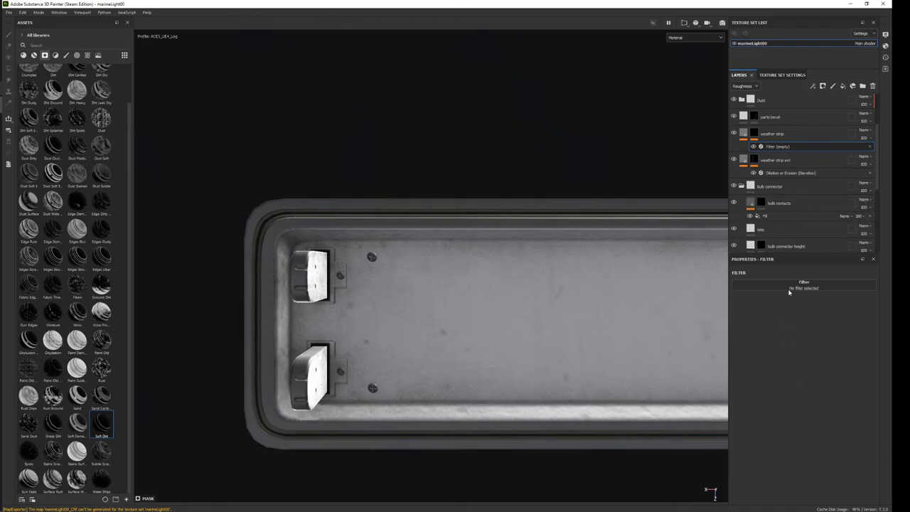
left_click(789, 284)
type("dila")
left_click(827, 310)
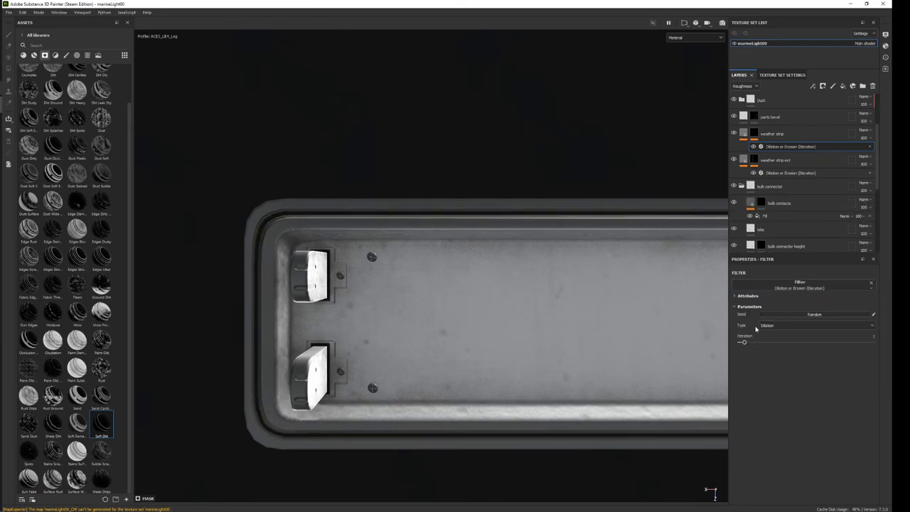
Set the filter type to Erosion with 0 iterations.
left_click_drag(744, 343, 736, 344)
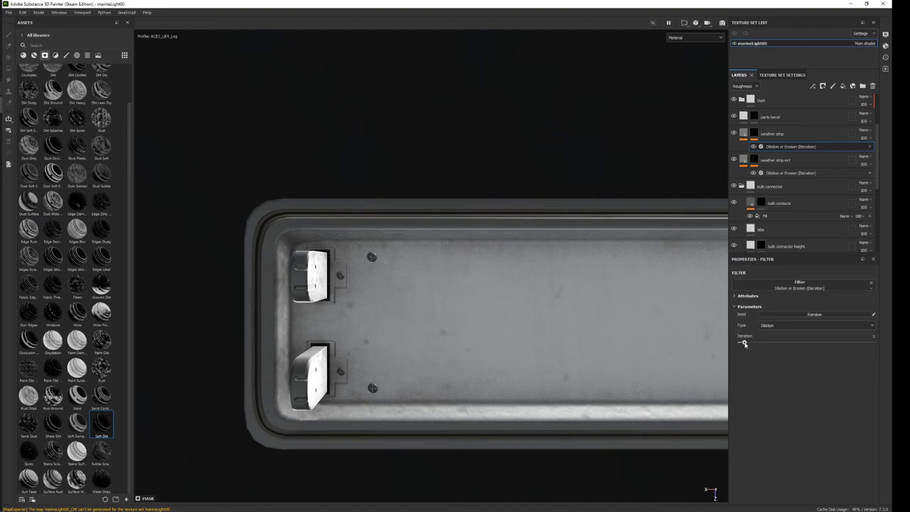
left_click_drag(744, 343, 748, 342)
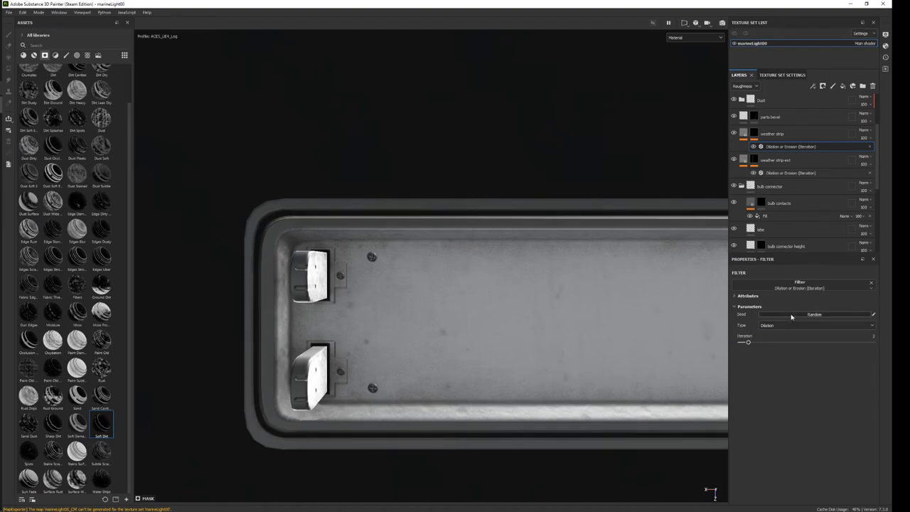
left_click(782, 325)
left_click(766, 344)
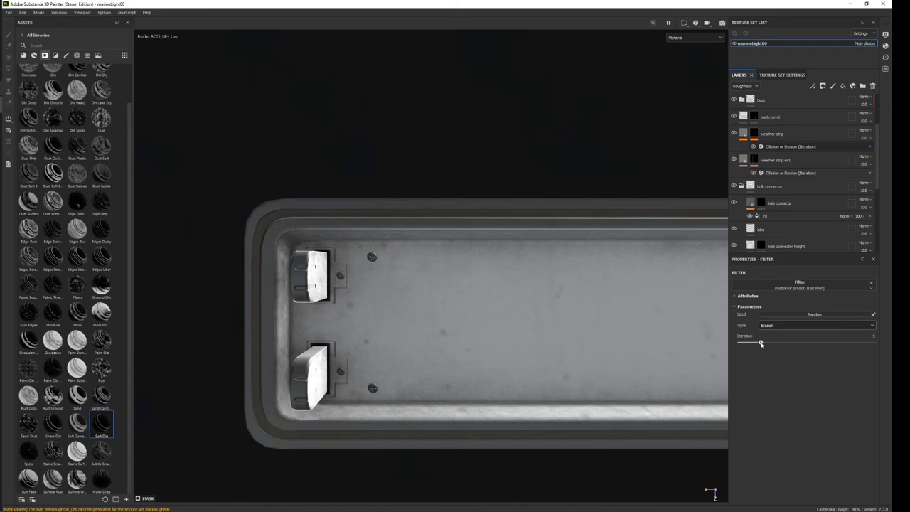
left_click_drag(757, 345, 733, 346)
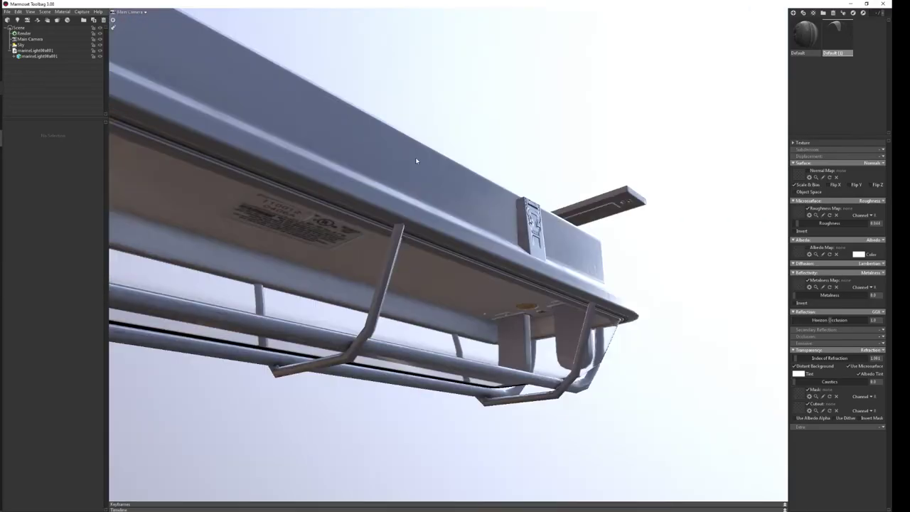
mouse_move(417, 161)
left_mouse_down()
mouse_move(396, 135)
mouse_move(487, 178)
mouse_move(454, 229)
mouse_move(446, 218)
mouse_move(238, 253)
left_mouse_up()
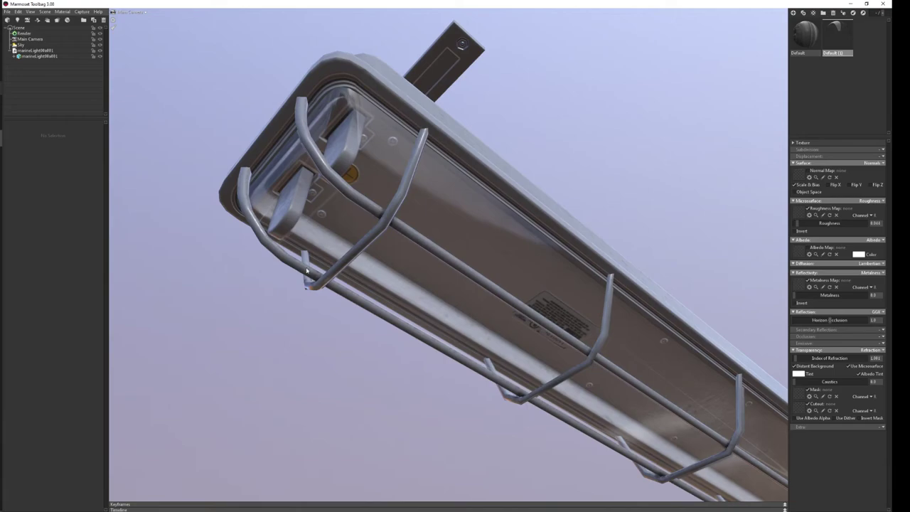
scroll(451, 184, "down", 10)
scroll(452, 184, "up", 10)
mouse_move(452, 184)
left_mouse_down()
mouse_move(466, 296)
mouse_move(229, 105)
left_mouse_up()
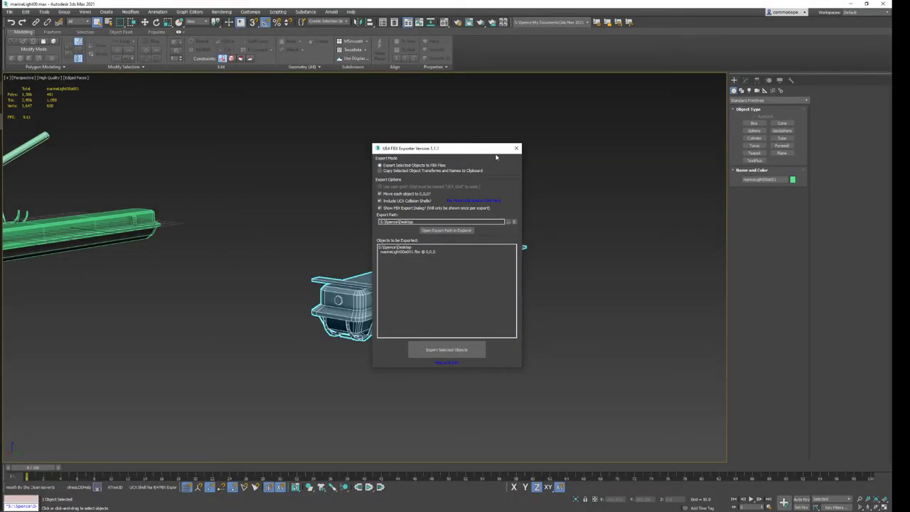
Clone the fixture twice, placing a copy and a third tilted copy to the right.
left_click(519, 148)
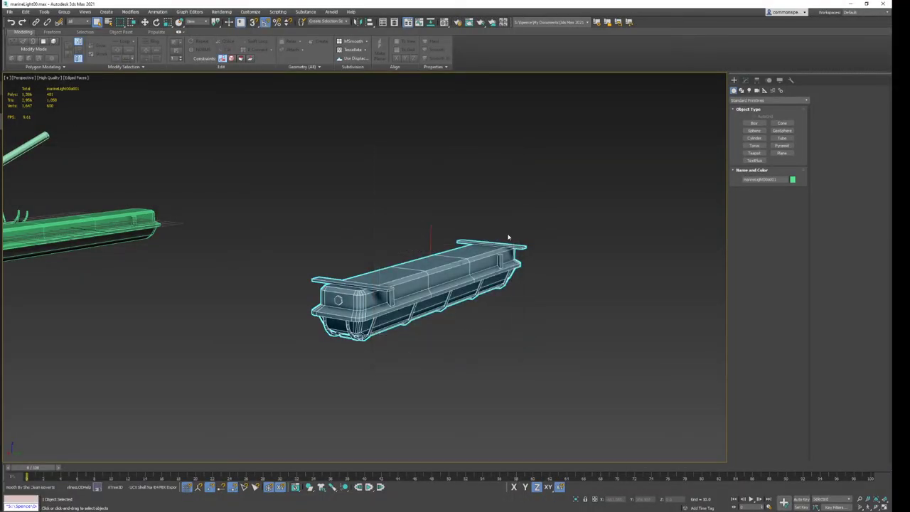
key("4")
key("ctrl+a")
mouse_move(426, 270)
middle_mouse_down("alt")
mouse_move(486, 284)
mouse_move(535, 243)
middle_mouse_up("alt")
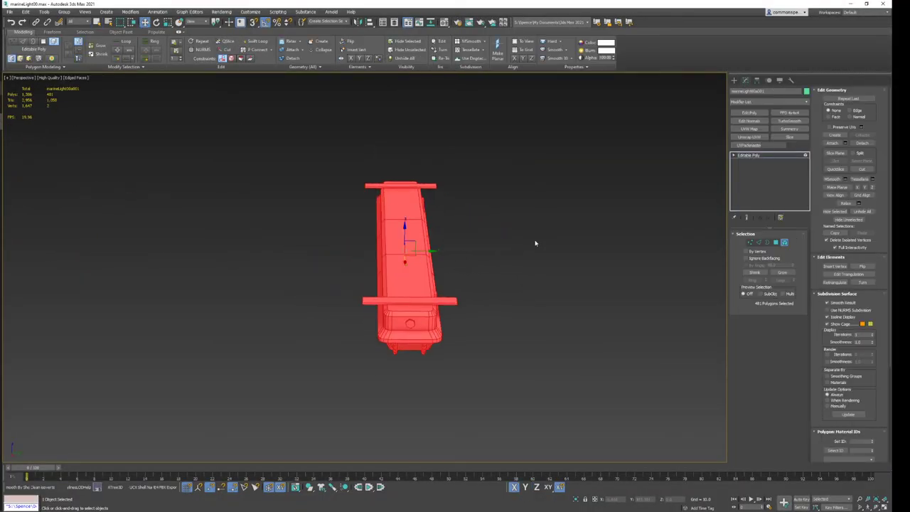
left_click(750, 155)
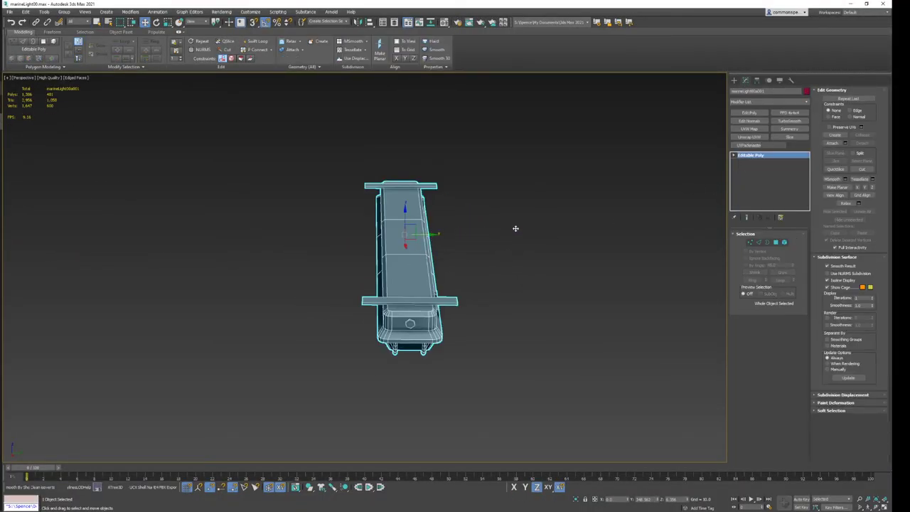
left_click_drag(515, 228, 560, 321, "shift")
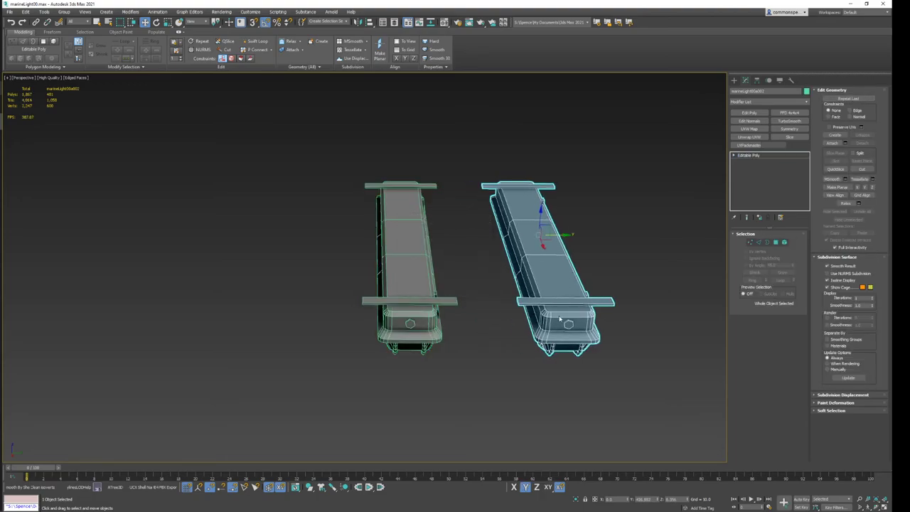
middle_click_drag(585, 224, 577, 227, "alt")
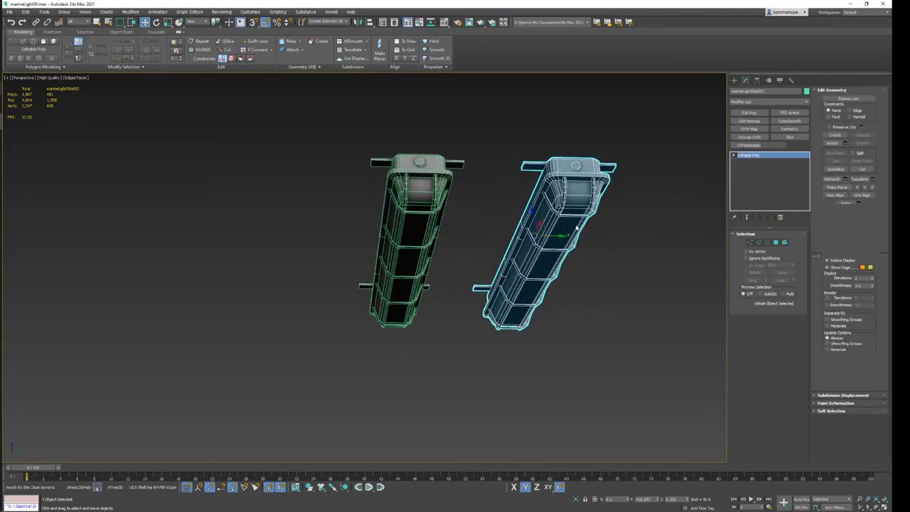
key("5")
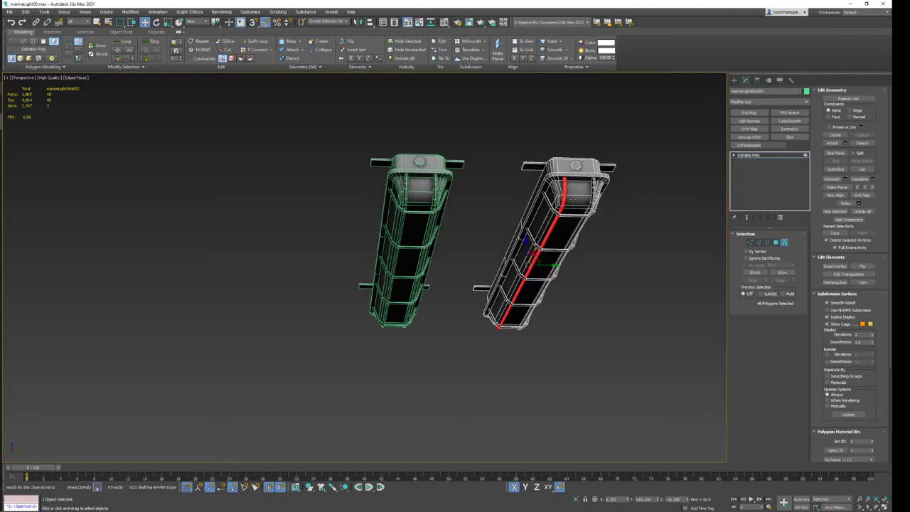
middle_click_drag(561, 203, 686, 177, "alt")
left_click(746, 155)
middle_click_drag(427, 249, 383, 268, "alt")
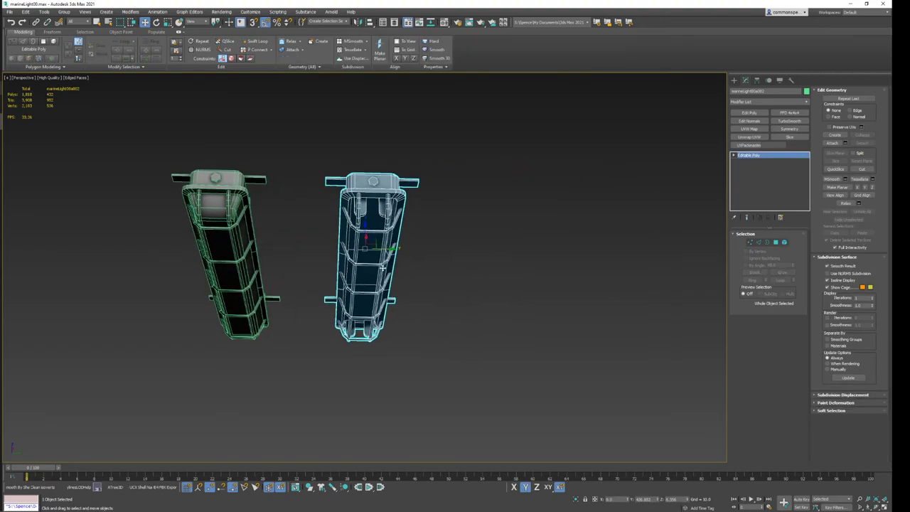
left_click_drag(366, 247, 512, 243, "shift")
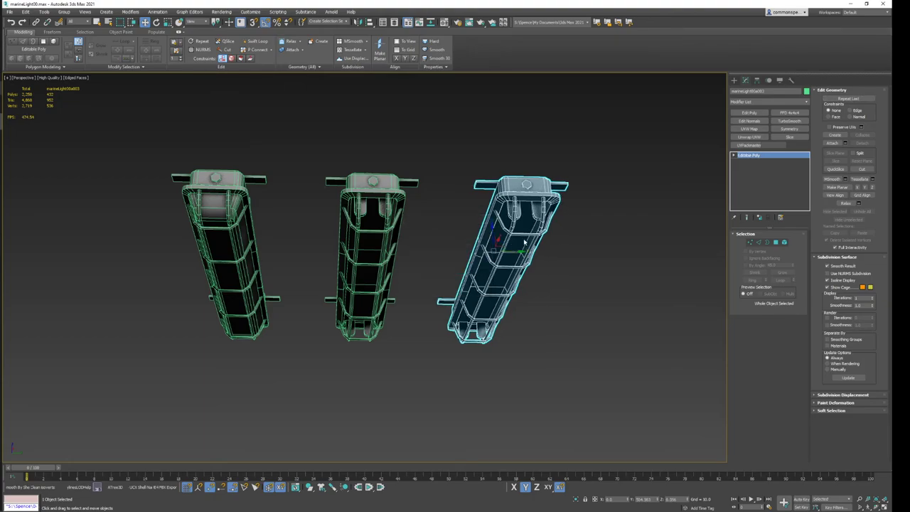
Delete the centre bar and vertical cage bars from the third copy.
key("5")
middle_click_drag(525, 243, 498, 234, "alt")
left_click(519, 213)
key("alt+w")
key("z")
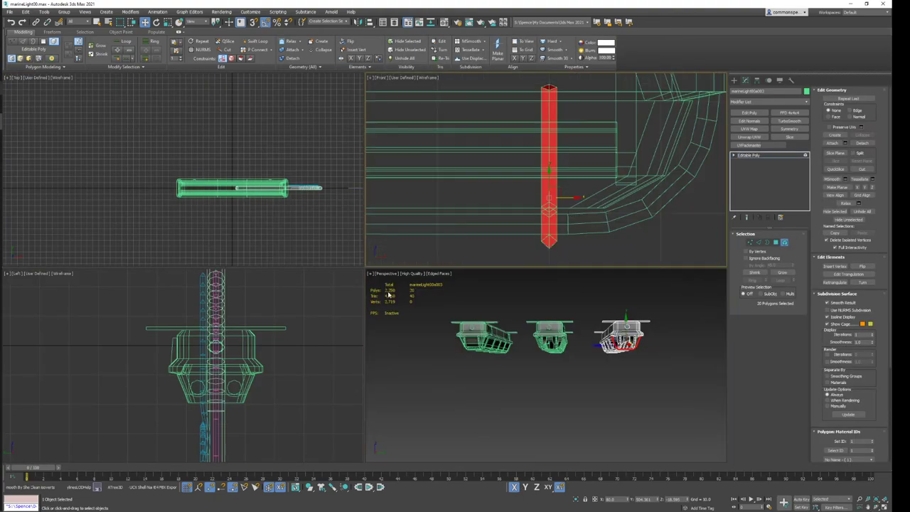
right_click(270, 349)
key("alt+w")
key("z")
scroll(620, 361, "down", 2)
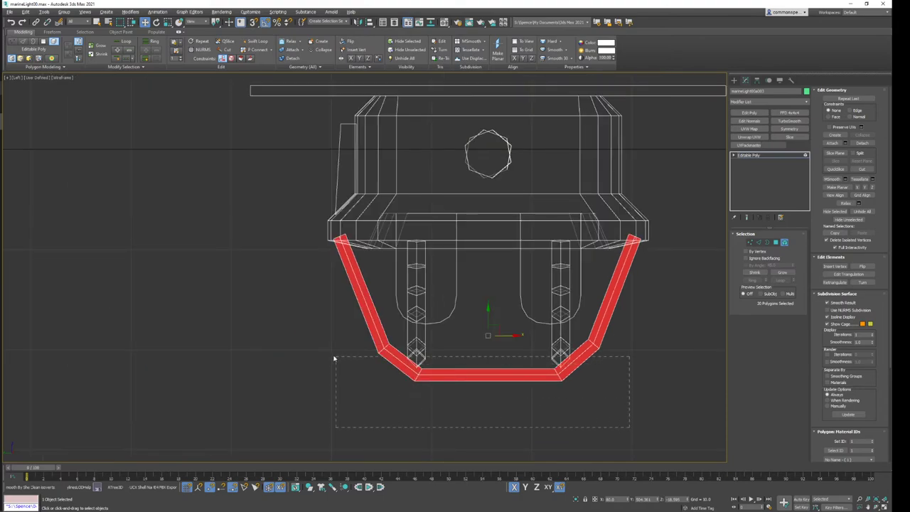
left_click_drag(334, 358, 334, 358, "ctrl")
key("Delete")
key("5")
key("alt+w")
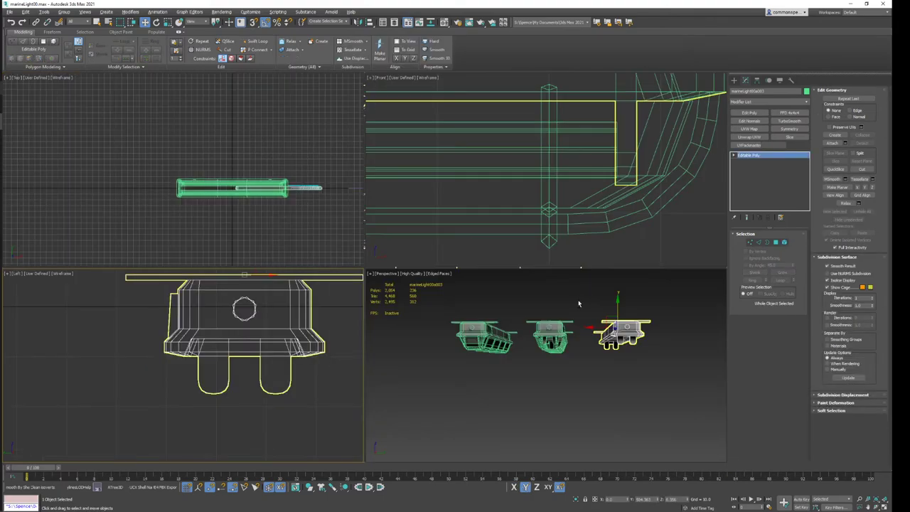
key("alt+w")
Attach the middle and left fixtures so all three form one mesh.
left_click(832, 143)
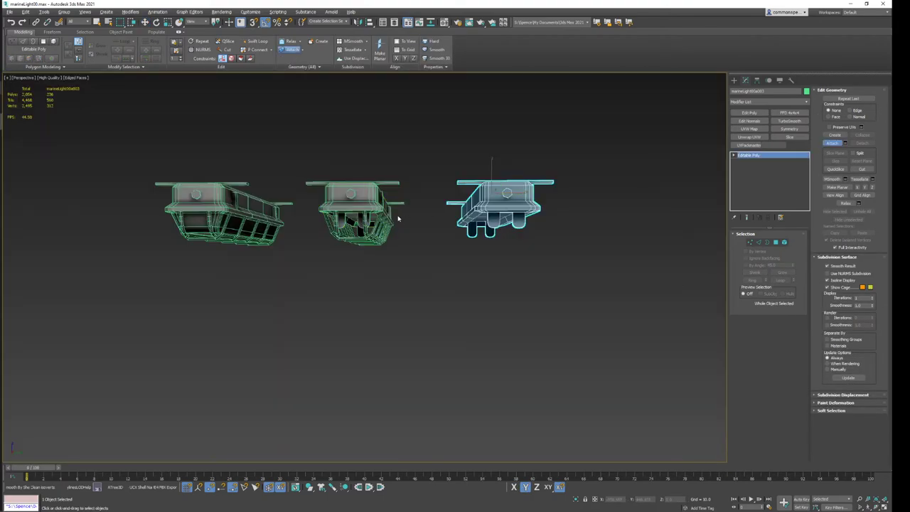
left_click(369, 213)
left_click(224, 220)
right_click(225, 220)
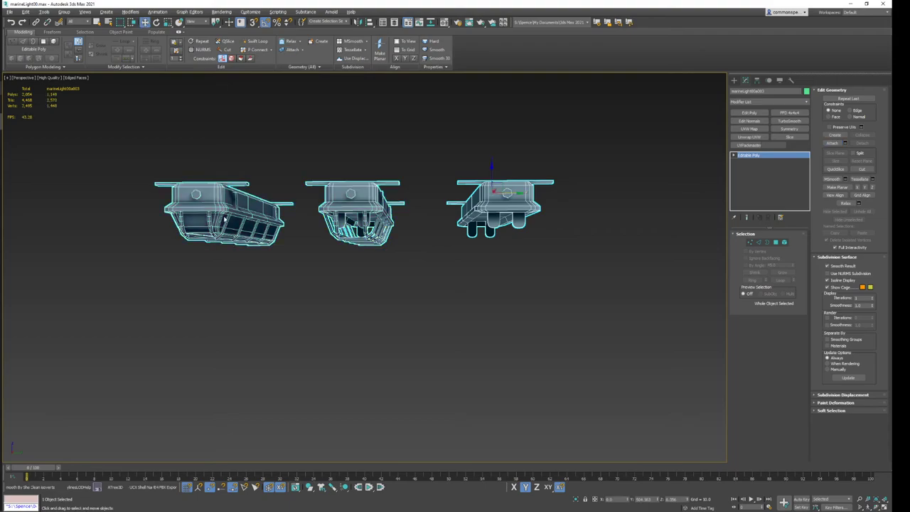
Export the combined mesh to the desktop as marineLight00a003.fbx.
left_click(172, 488)
left_click(426, 349)
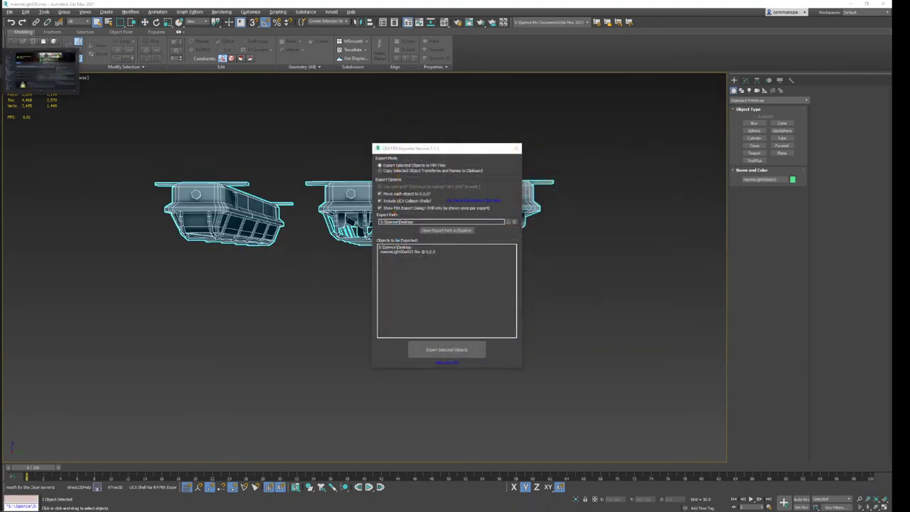
left_click(516, 148)
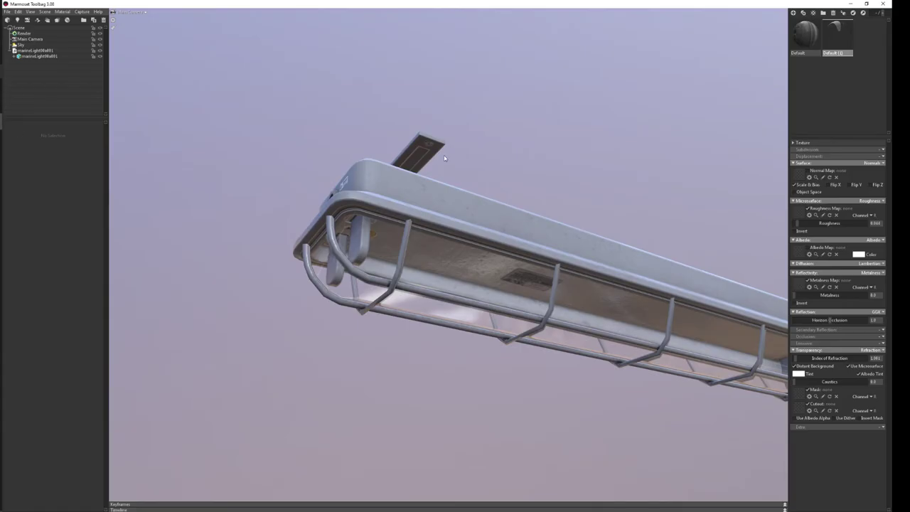
Delete the old light mesh from the Toolbag scene.
left_click(445, 158)
key("f")
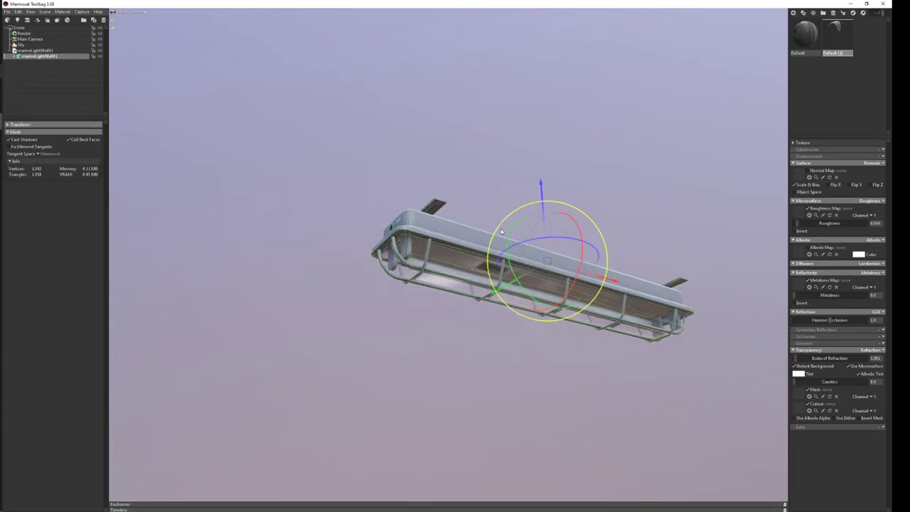
key("Delete")
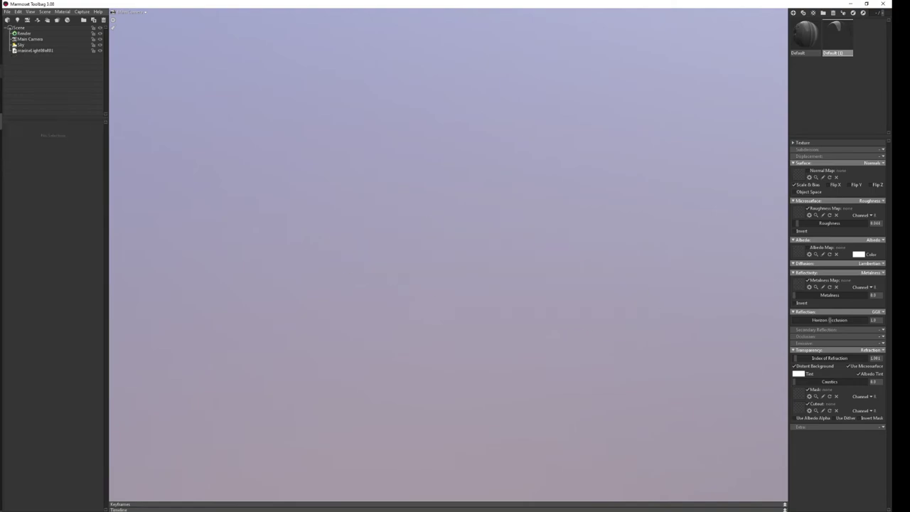
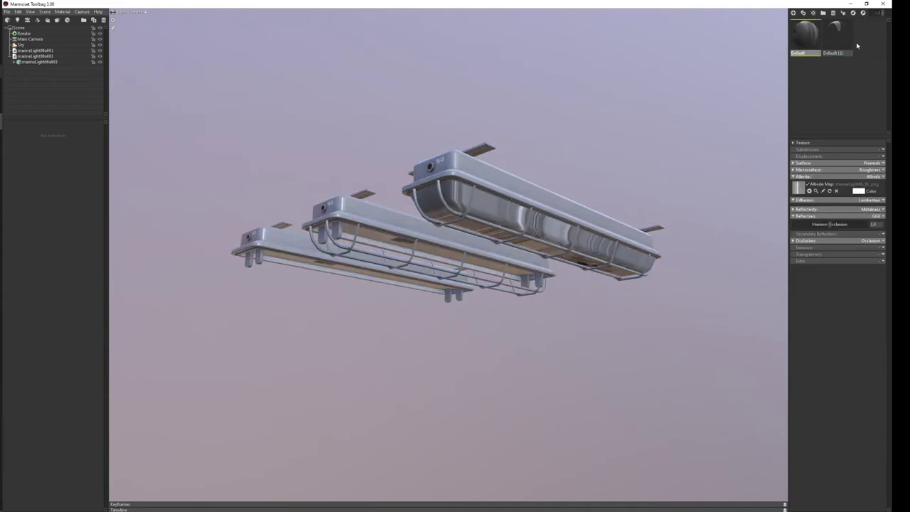
Shift-drag a copy of the three light fixtures and rotate the copies upside down beside the originals.
left_click(835, 34)
mouse_move(550, 171)
left_mouse_down()
mouse_move(483, 224)
mouse_move(572, 267)
left_mouse_up()
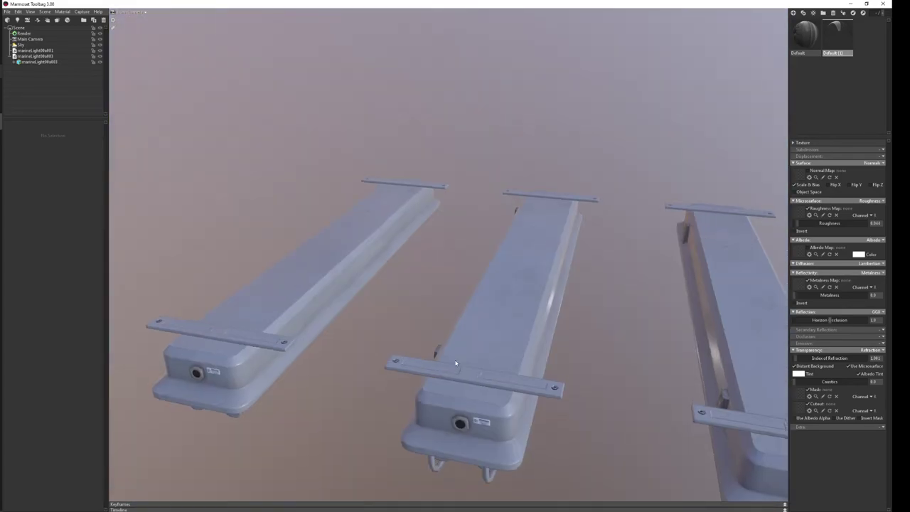
left_click(520, 306)
scroll(520, 306, "down", 3)
mouse_move(397, 157)
left_mouse_down("shift")
mouse_move(396, 128)
mouse_move(427, 211)
mouse_move(434, 144)
mouse_move(518, 167)
mouse_move(449, 179)
mouse_move(361, 164)
left_mouse_up("shift")
key("e")
scroll(404, 228, "up", 3)
mouse_move(405, 228)
left_mouse_down()
mouse_move(411, 170)
mouse_move(380, 203)
mouse_move(402, 220)
mouse_move(367, 209)
mouse_move(398, 227)
mouse_move(381, 219)
mouse_move(398, 199)
left_mouse_up()
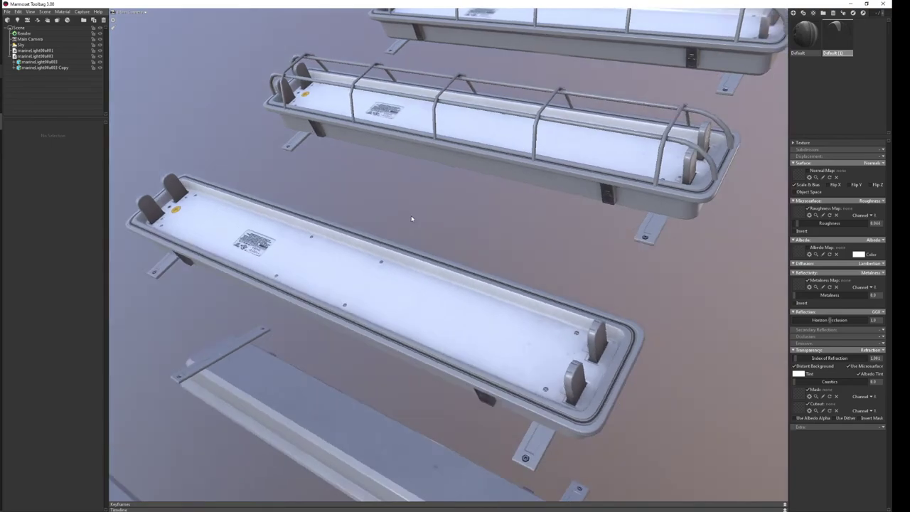
scroll(398, 199, "down", 5)
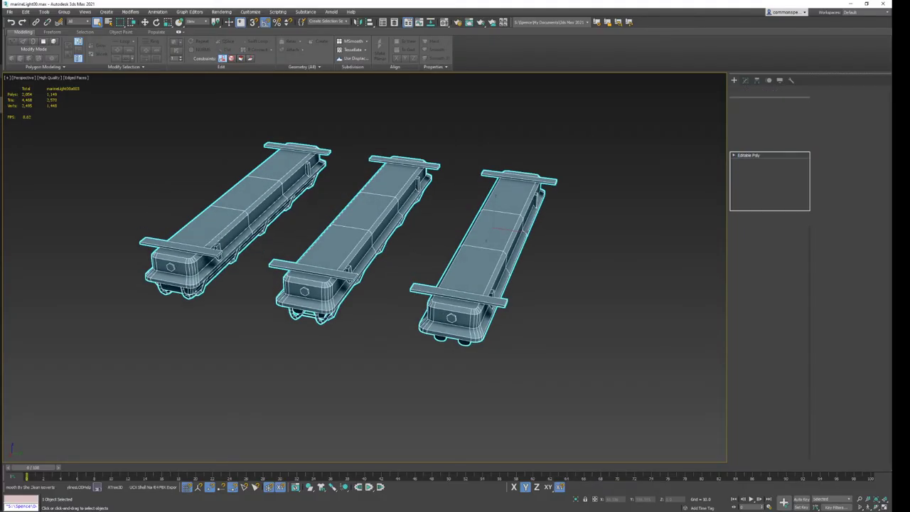
Add a Mirror modifier on the Y axis, offset the red pieces into place, and collapse it to editable poly.
key("4")
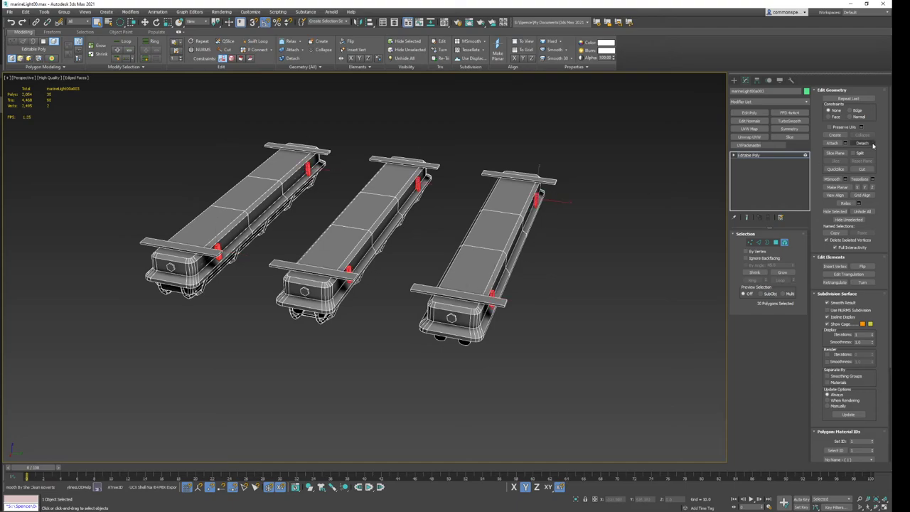
left_click(789, 129)
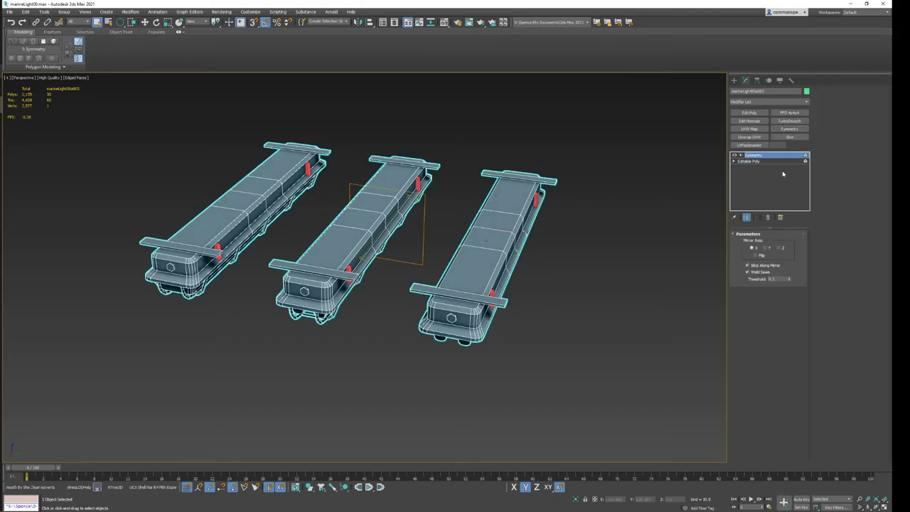
left_click(769, 215)
left_click(750, 104)
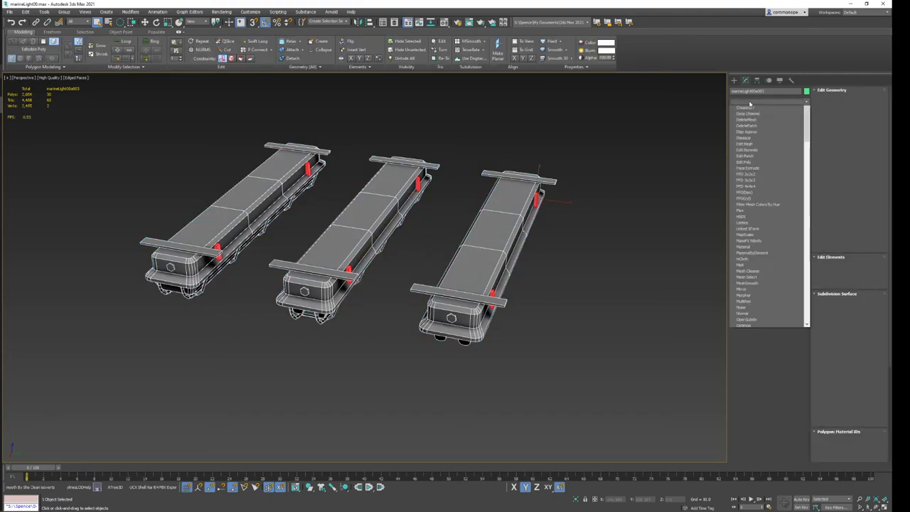
type("mi")
key("Return")
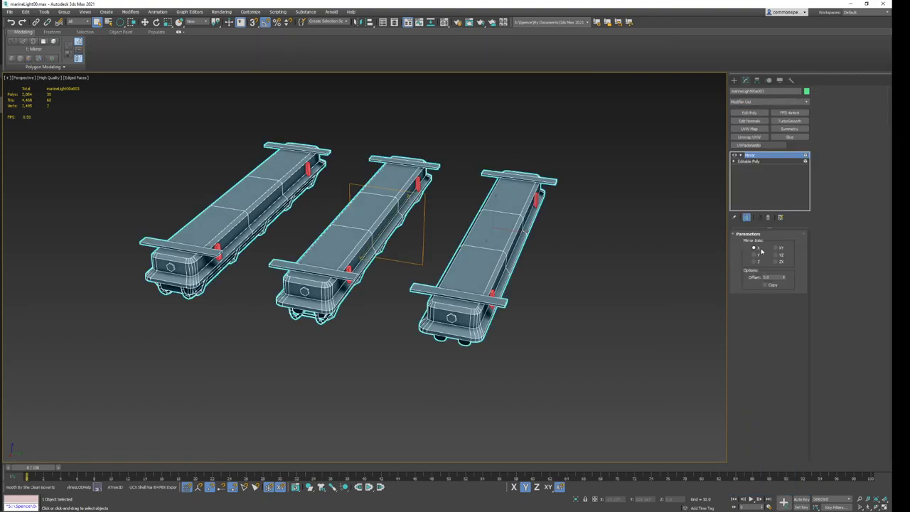
left_click(754, 255)
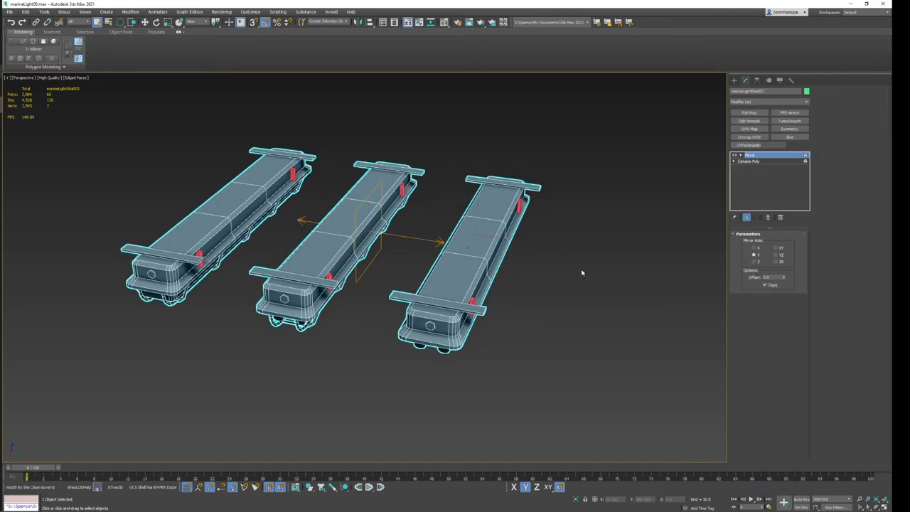
scroll(558, 260, "up", 5)
scroll(559, 260, "up", 3)
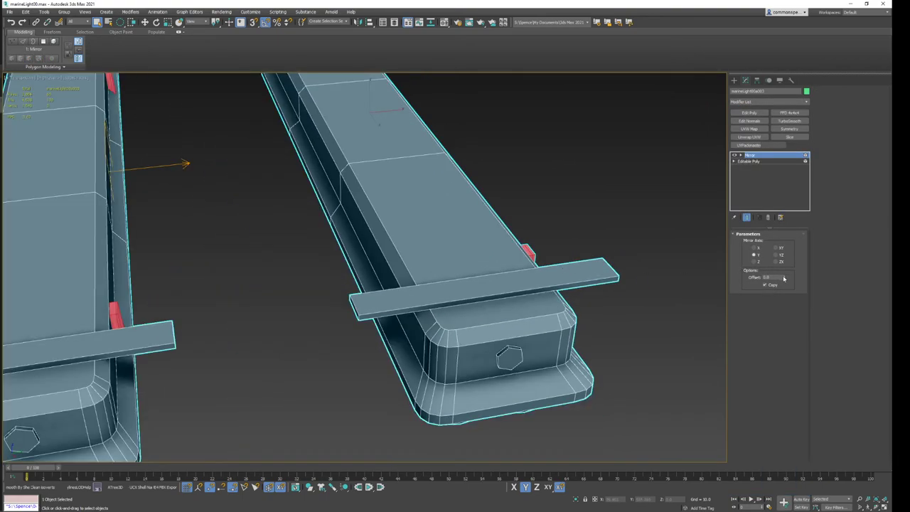
mouse_move(784, 278)
left_mouse_down()
mouse_move(760, 313)
mouse_move(764, 155)
left_mouse_up()
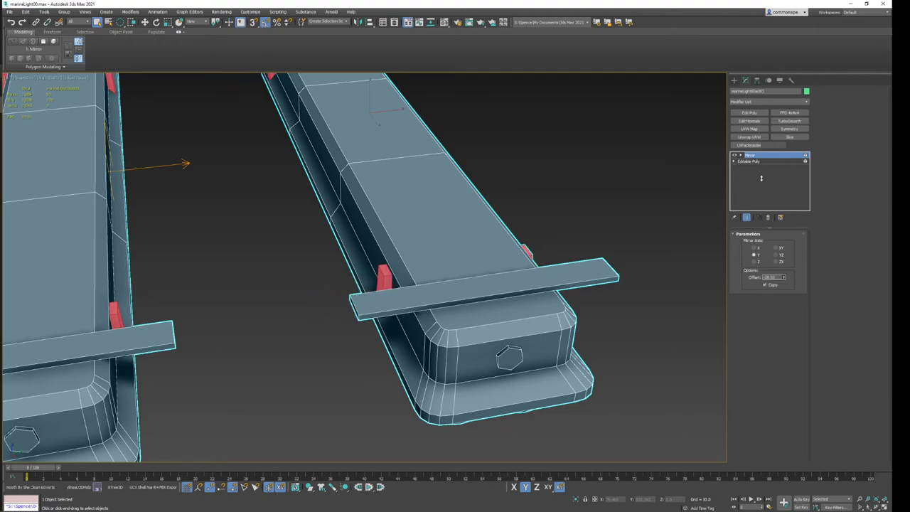
right_click(758, 155)
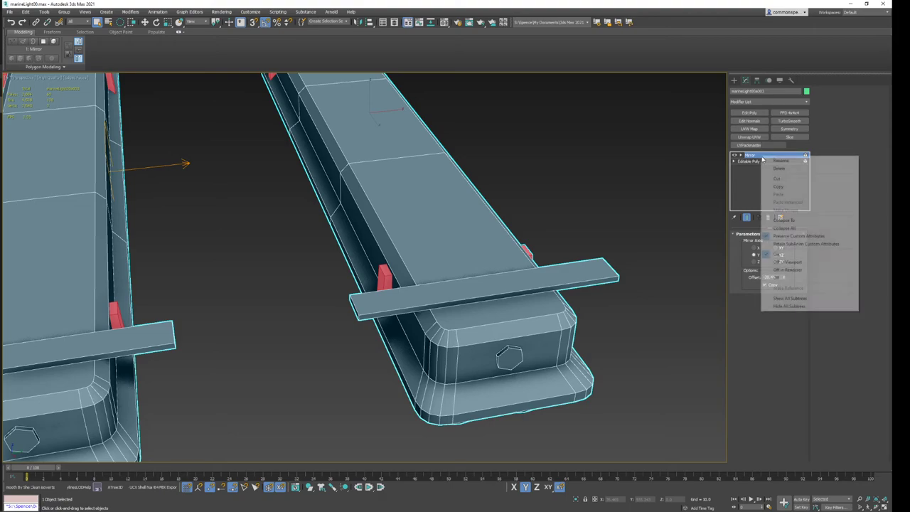
left_click(774, 228)
Export the model as FBX through the FBX export tool.
left_click(178, 489)
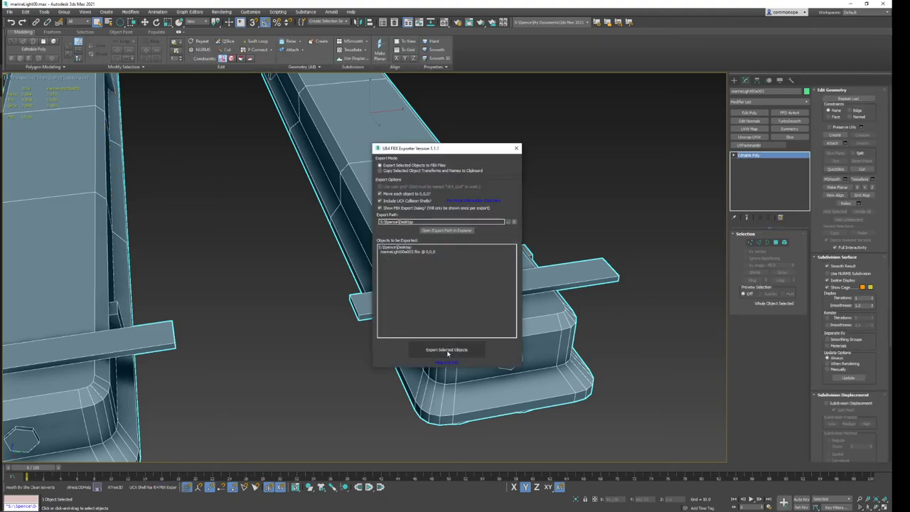
left_click(474, 267)
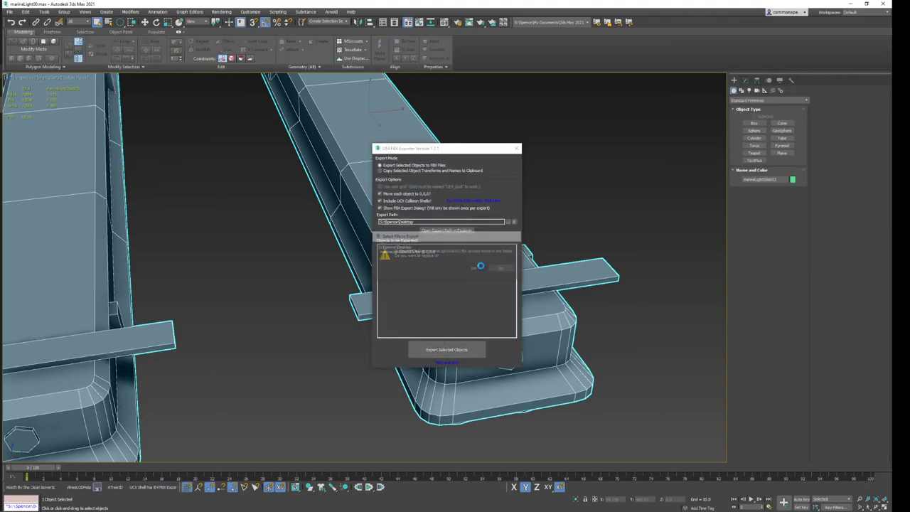
left_click(477, 351)
Confirm the FBX export, then duplicate the reloaded fixtures with Ctrl+D and swing the copy upper right.
left_click(488, 346)
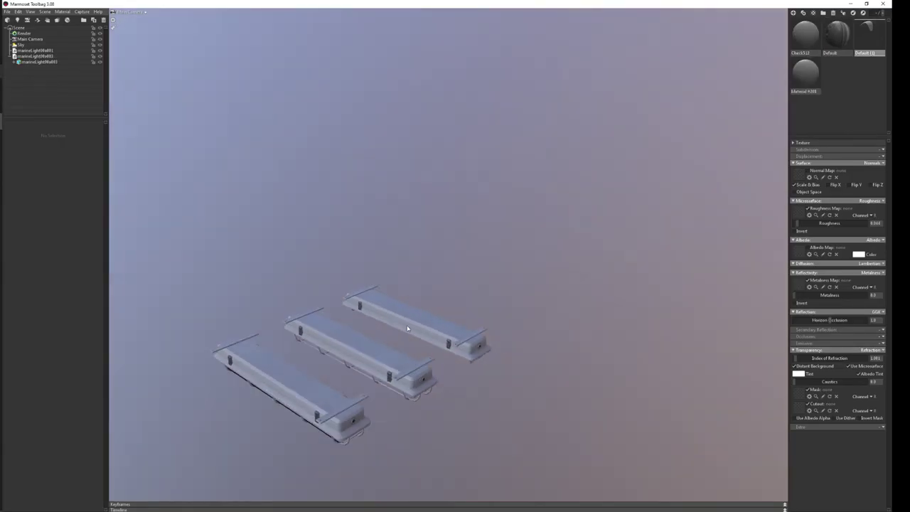
left_click(57, 62)
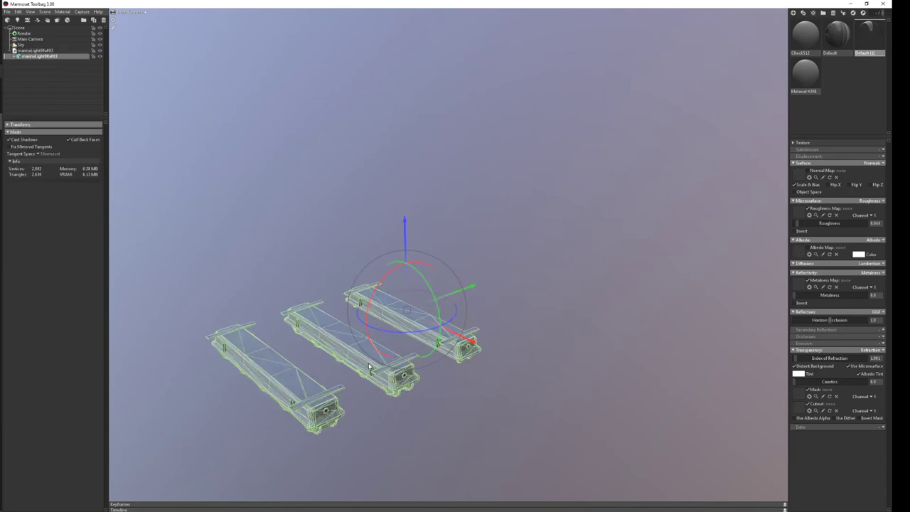
left_click_drag(404, 220, 403, 219)
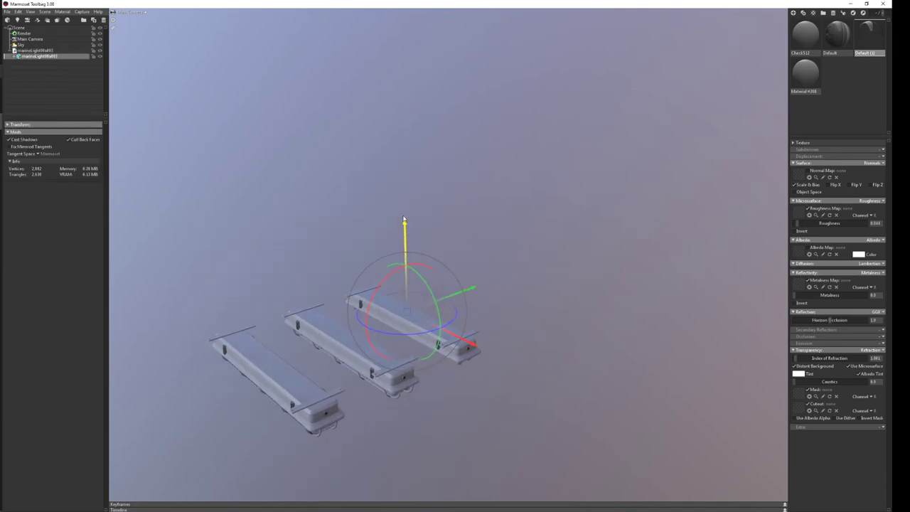
key("ctrl+d")
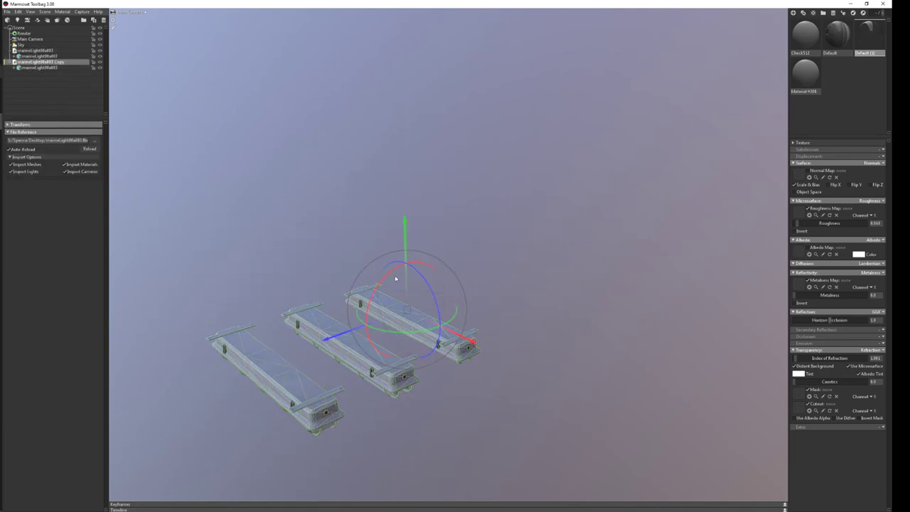
mouse_move(395, 278)
left_mouse_down()
mouse_move(452, 314)
mouse_move(498, 284)
left_mouse_up()
Rotate the bottom-left set of fixtures slightly.
left_click(603, 289)
scroll(579, 319, "up", 3)
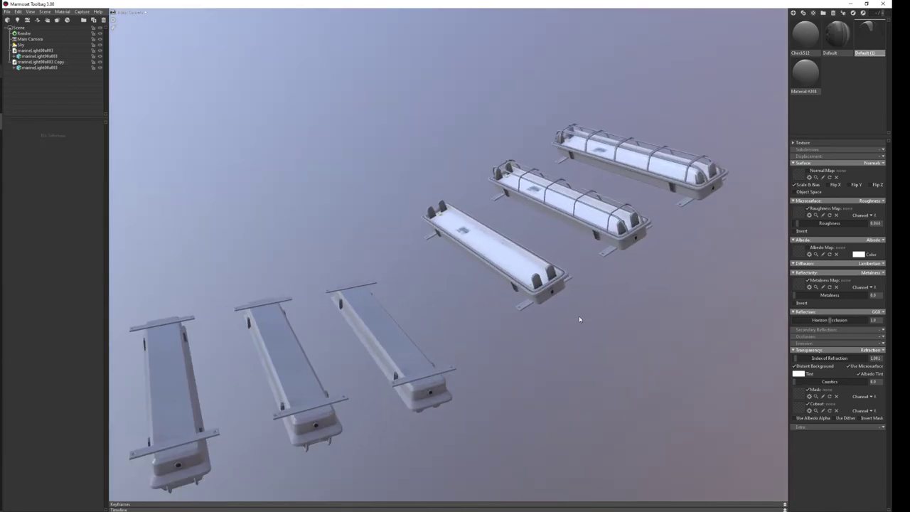
left_click(387, 344)
left_click_drag(412, 334, 455, 355)
left_click(520, 370)
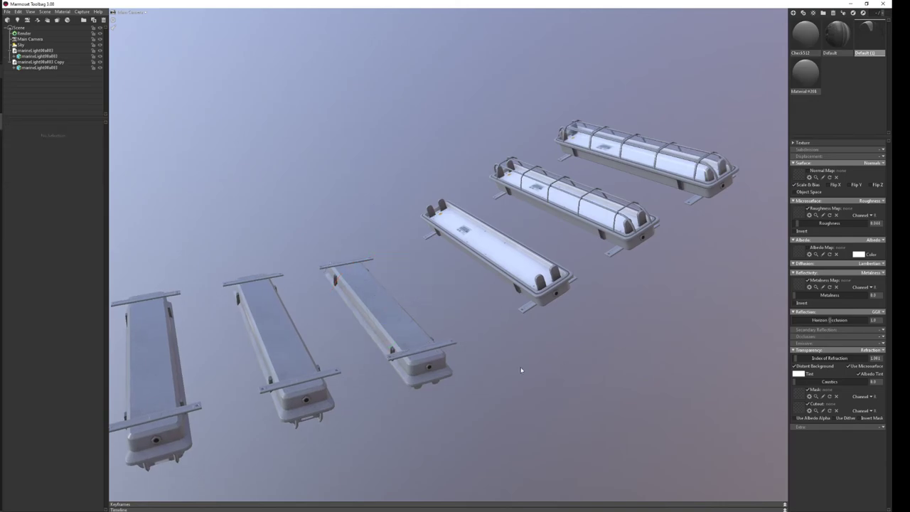
Orbit and zoom in close on a white reflector panel, a caged fixture and a fixture's end.
left_click_drag(520, 370, 426, 420)
scroll(374, 448, "up", 5)
left_click_drag(374, 448, 321, 389)
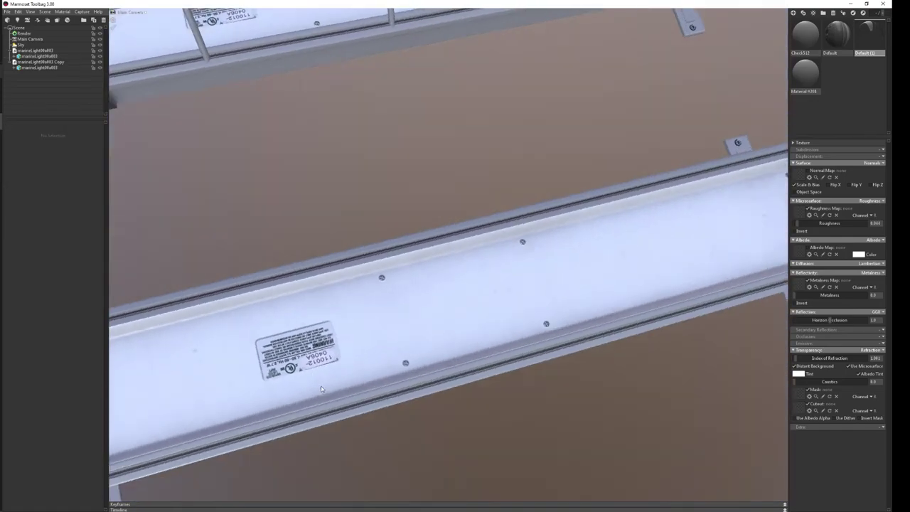
scroll(320, 389, "down", 5)
scroll(355, 363, "down", 3)
scroll(391, 334, "down", 3)
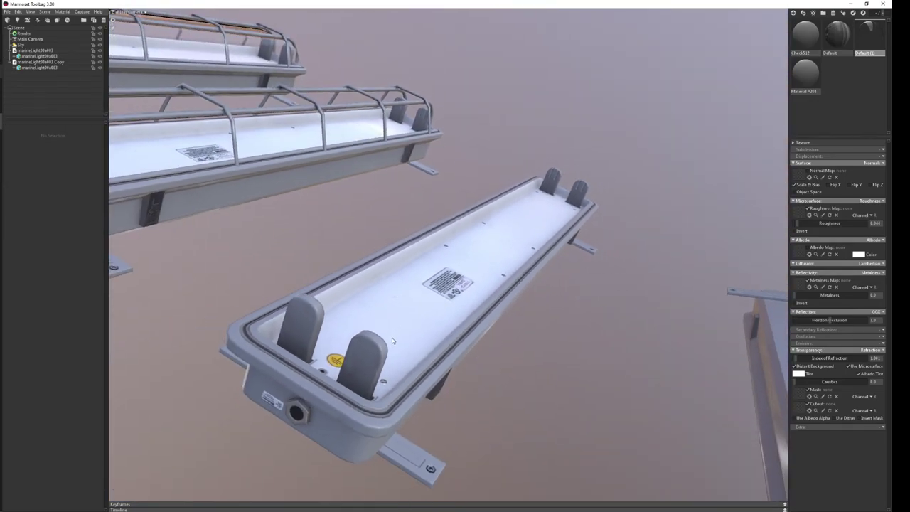
left_click_drag(392, 338, 479, 378)
scroll(448, 390, "up", 2)
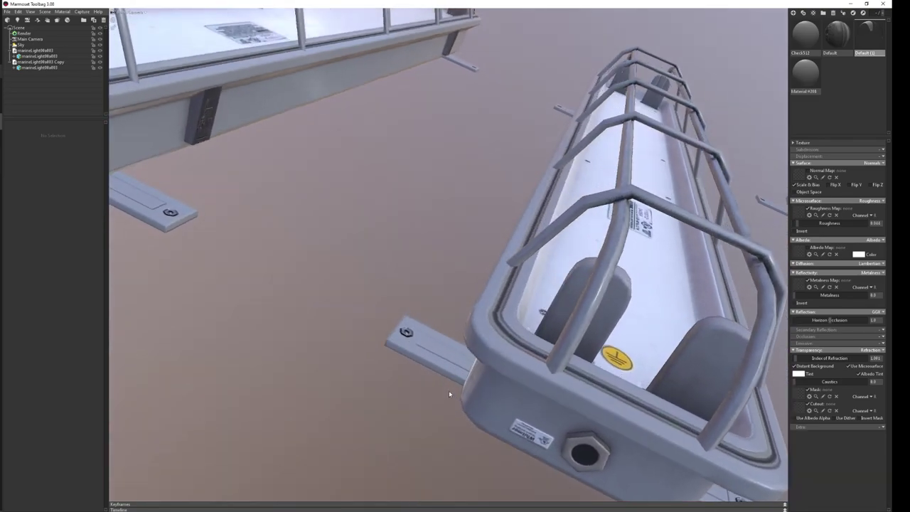
scroll(449, 394, "down", 3)
scroll(445, 379, "down", 2)
scroll(436, 380, "up", 3)
left_click_drag(380, 390, 429, 404)
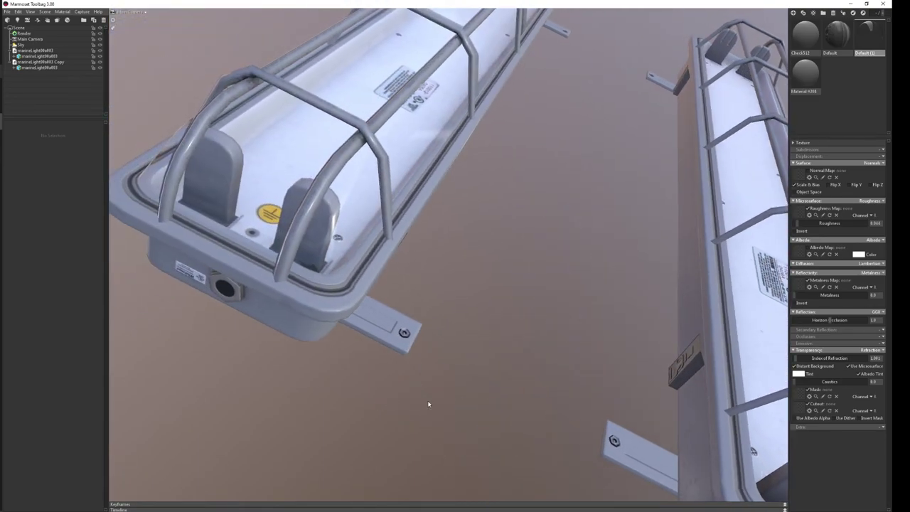
scroll(425, 403, "up", 2)
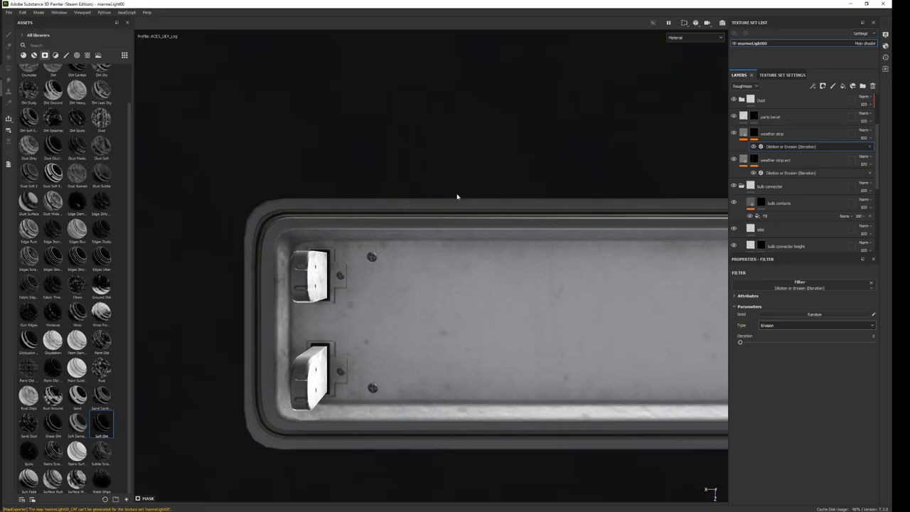
Duplicate the weather strip layer as 'new weatherstrip' and remove its dilation/erosion effect.
mouse_move(771, 135)
left_mouse_down()
mouse_move(785, 126)
mouse_move(768, 140)
left_mouse_up()
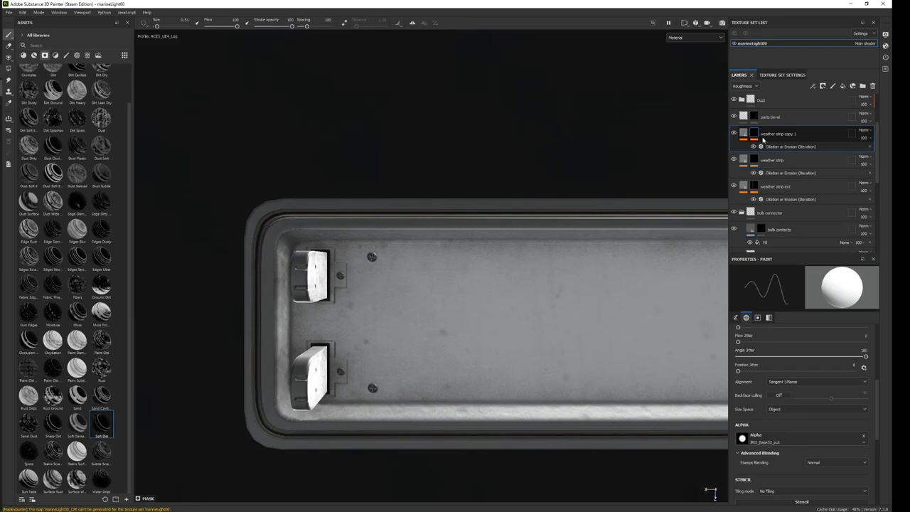
double_click(763, 135)
type("new weatherst")
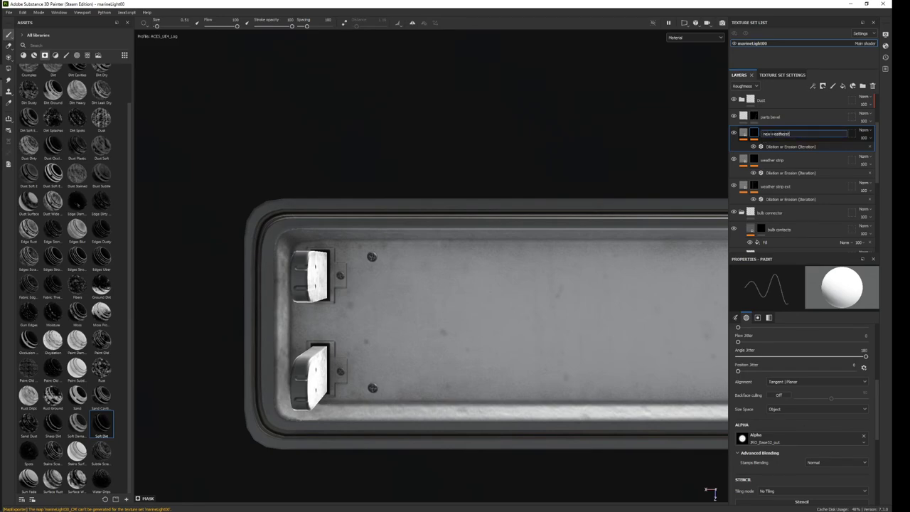
type("rip")
key("Return")
right_click(761, 134)
left_click(782, 146)
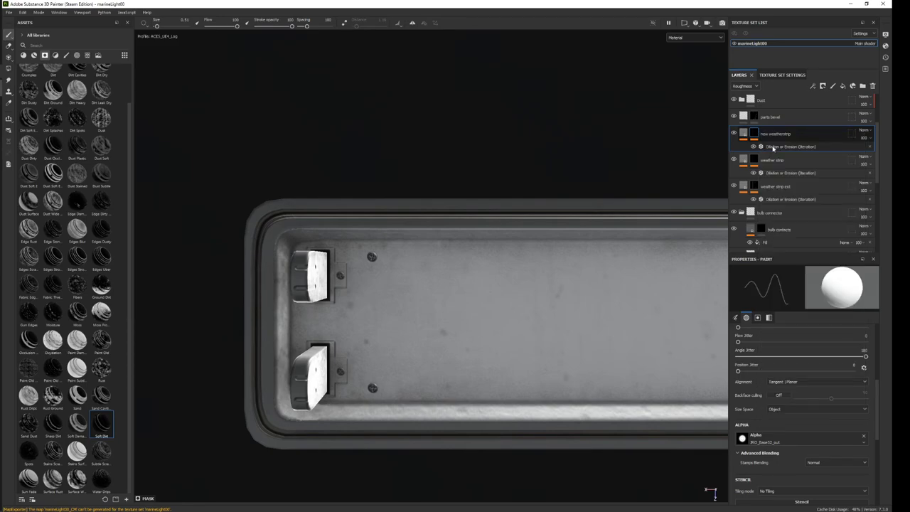
Pick the Basic Hard brush and set its stamp Alignment to Camera.
middle_click_drag(245, 247, 379, 227, "alt")
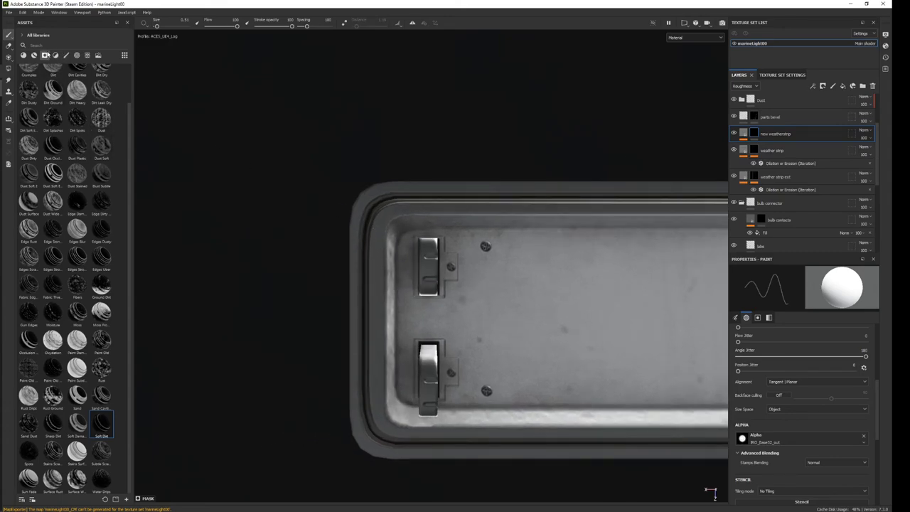
left_click(65, 56)
left_click(42, 45)
type("hard br")
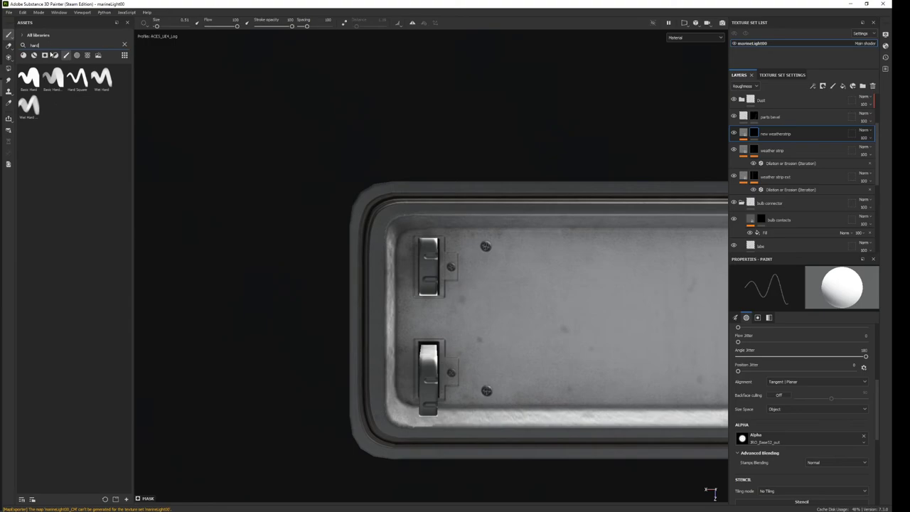
left_click(31, 85)
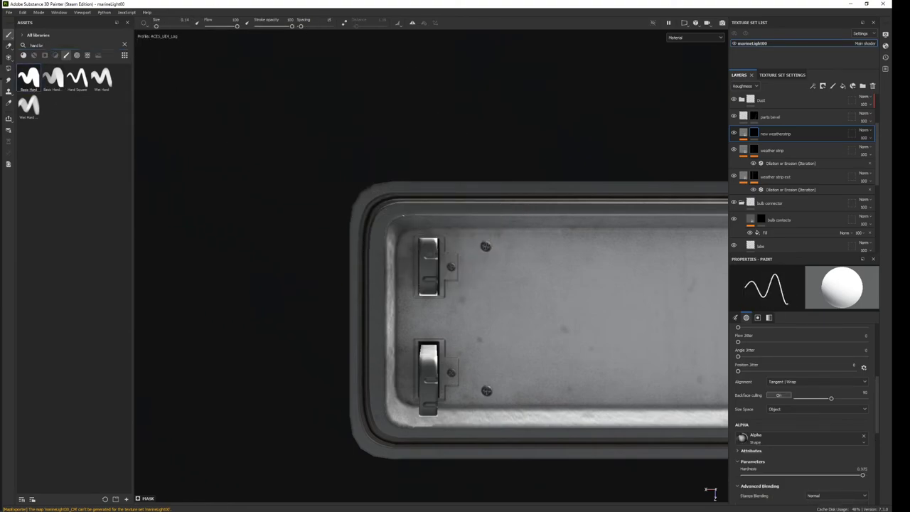
left_click(782, 382)
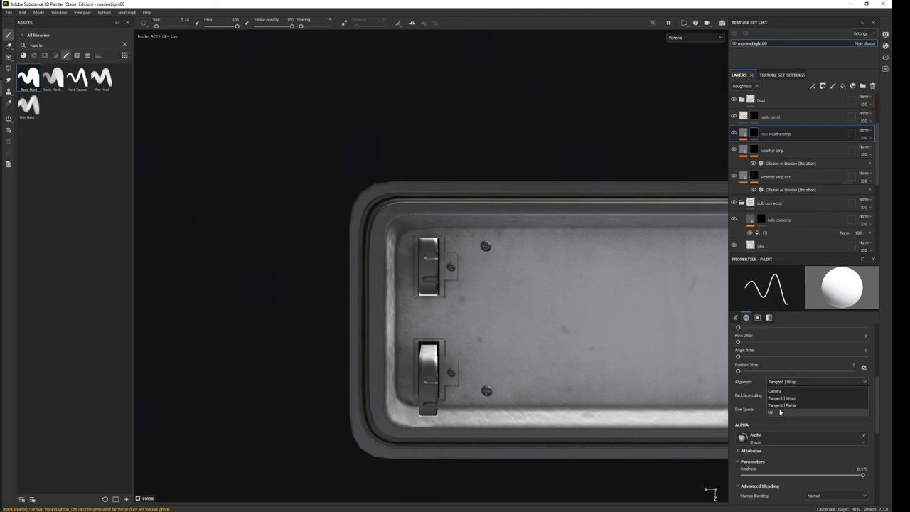
left_click(775, 391)
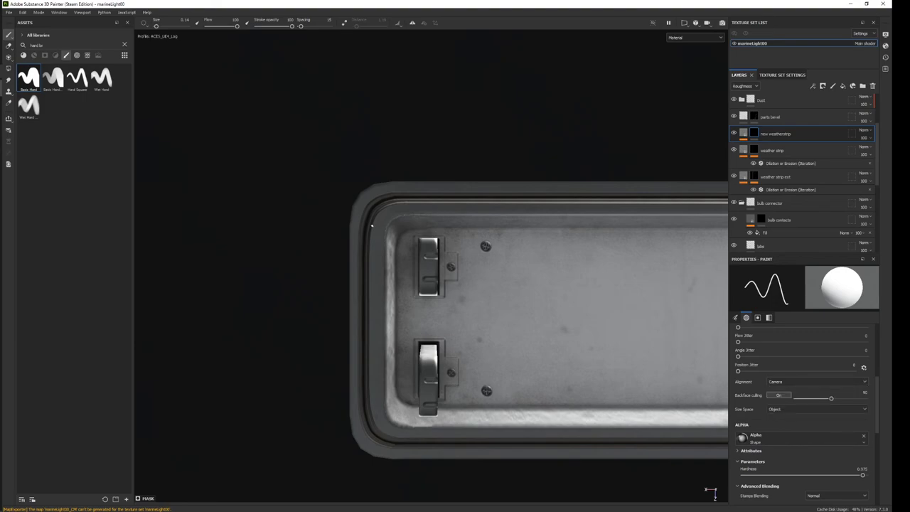
scroll(416, 206, "down", 1)
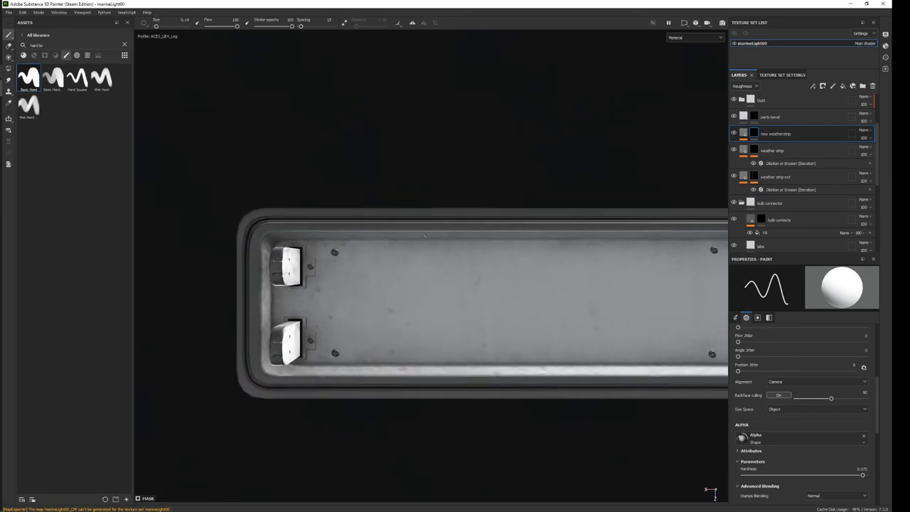
Toggle the 2D/3D split view and back, then frame the whole fixture in the viewport.
key("F1")
scroll(532, 269, "down", 2)
scroll(532, 269, "down", 1)
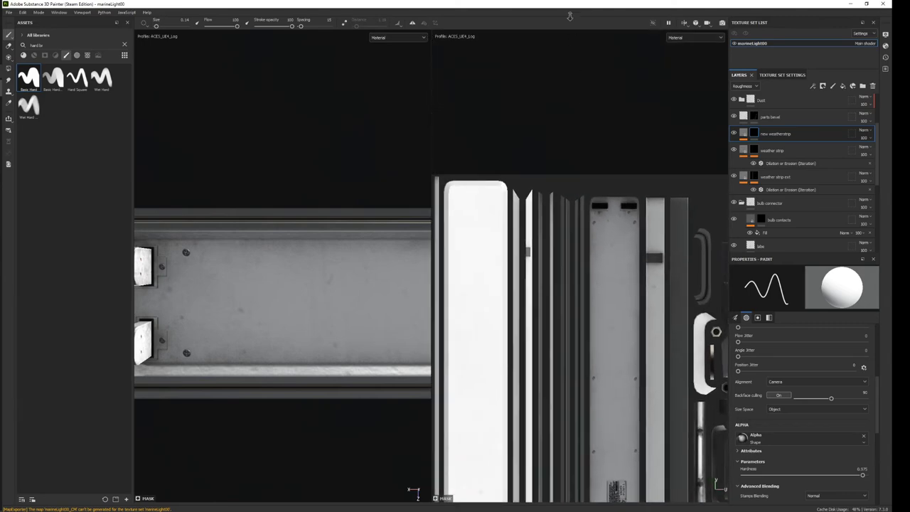
scroll(532, 269, "down", 1)
scroll(282, 303, "down", 1)
key("F2")
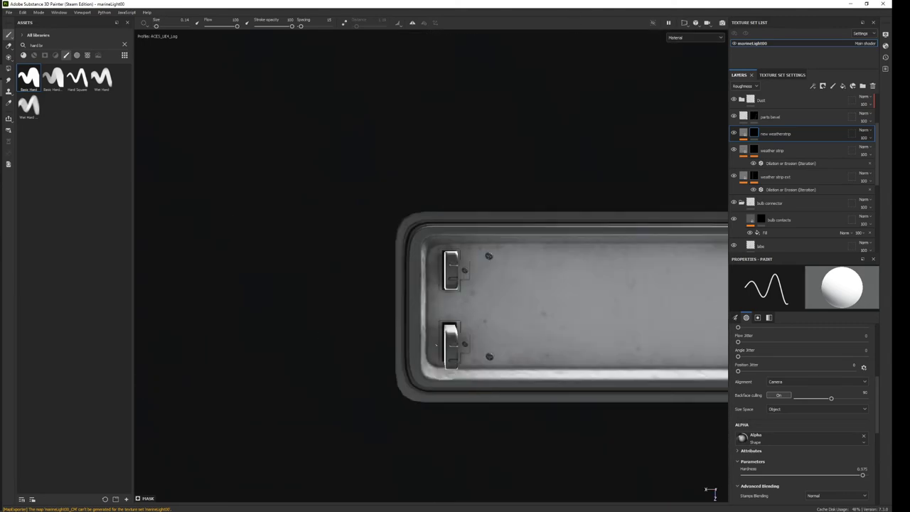
middle_click_drag(355, 284, 497, 285)
scroll(426, 285, "up", 2)
scroll(431, 276, "down", 1)
scroll(430, 276, "down", 1)
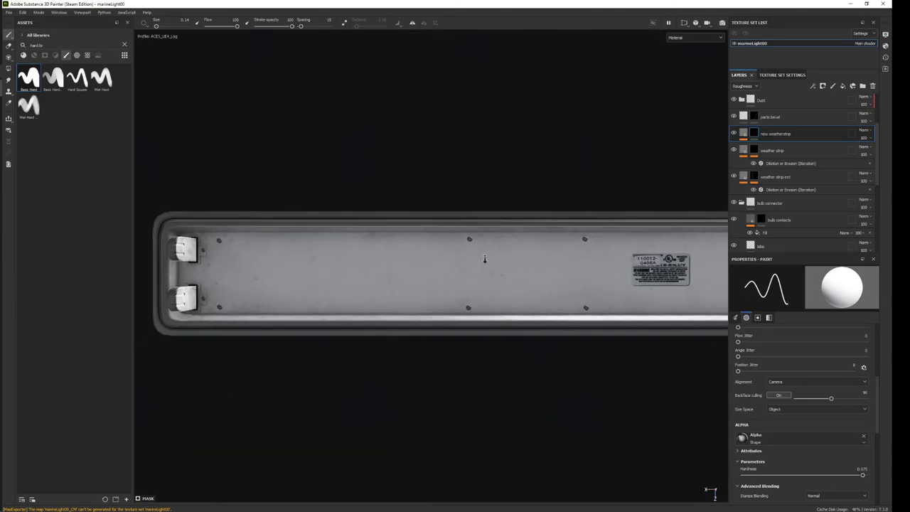
scroll(431, 276, "up", 1)
scroll(431, 276, "down", 1)
middle_click_drag(474, 284, 477, 296)
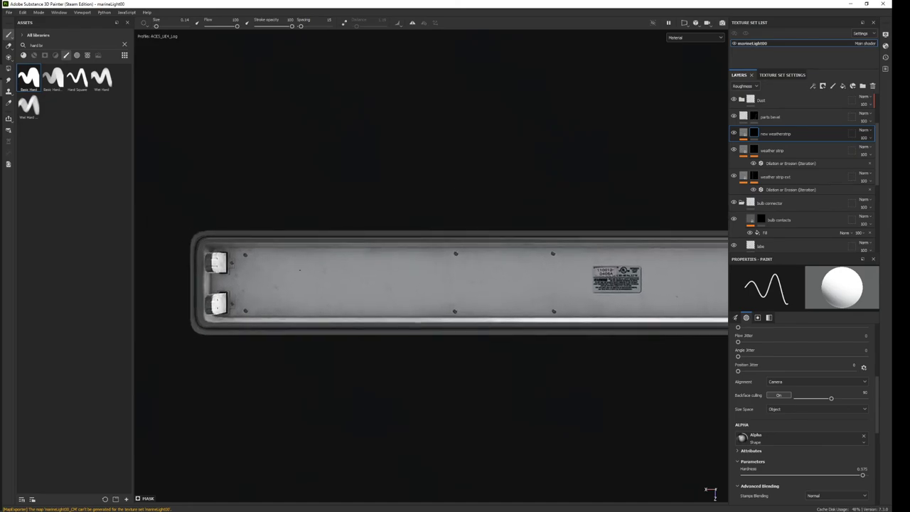
middle_click_drag(299, 270, 293, 259)
scroll(327, 287, "down", 1)
scroll(327, 287, "down", 1)
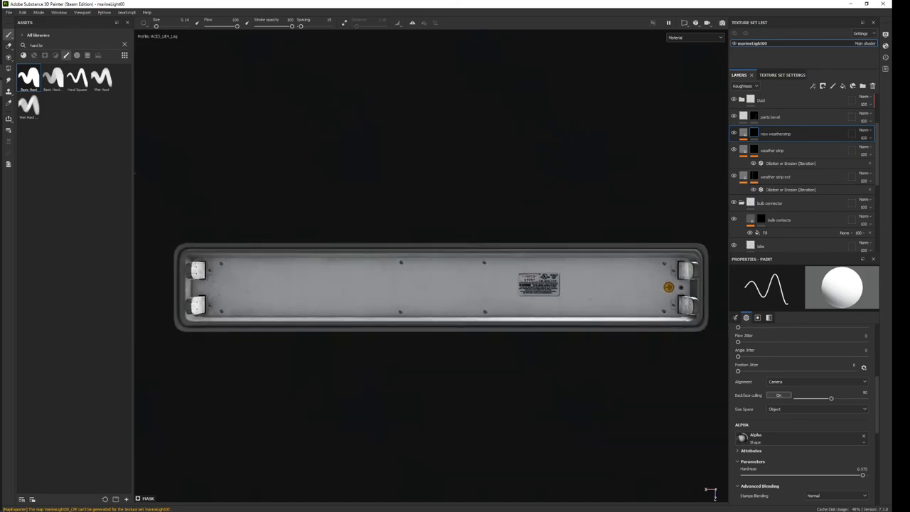
Widen the 3D view, paint a straight line along the top edge, and enable Mirror Z symmetry.
left_click_drag(123, 172, 76, 172)
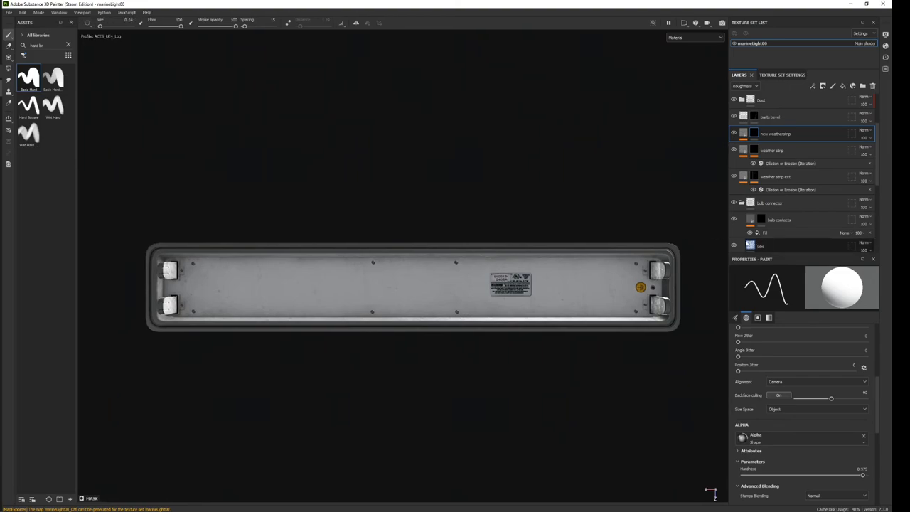
mouse_move(729, 240)
left_mouse_down()
mouse_move(771, 240)
mouse_move(762, 240)
left_mouse_up()
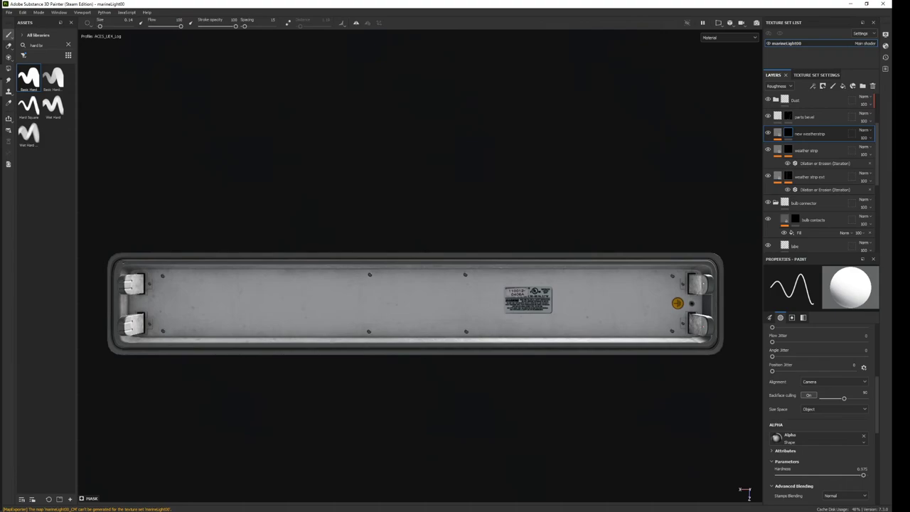
left_click(416, 262, "ctrl+shift")
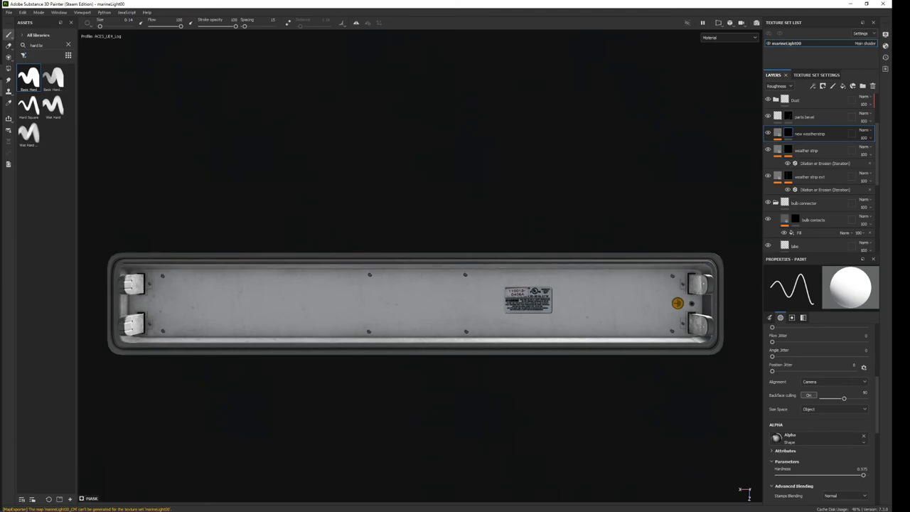
left_click(366, 23)
left_click(437, 49)
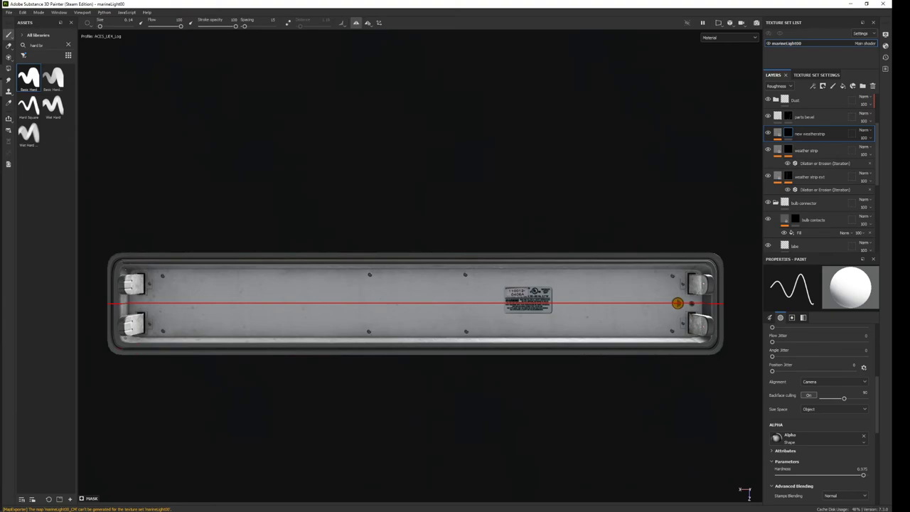
key("shift")
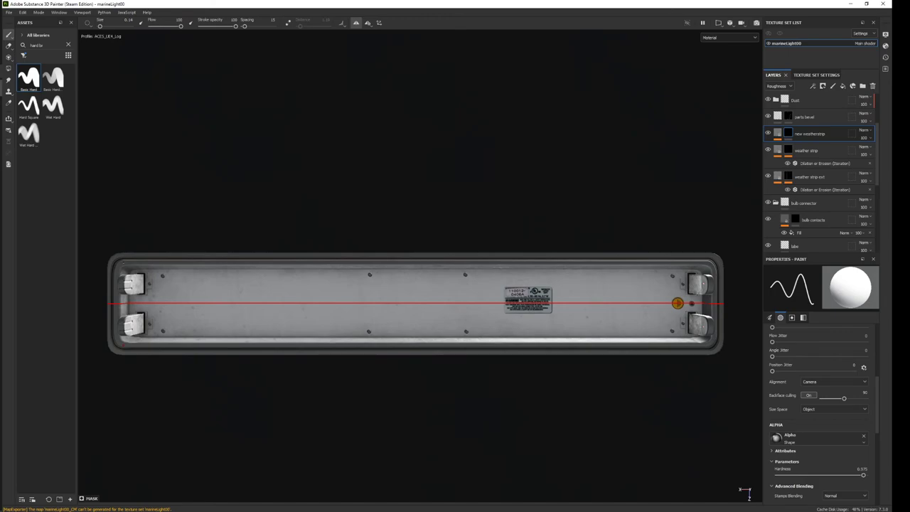
key("ctrl+shift")
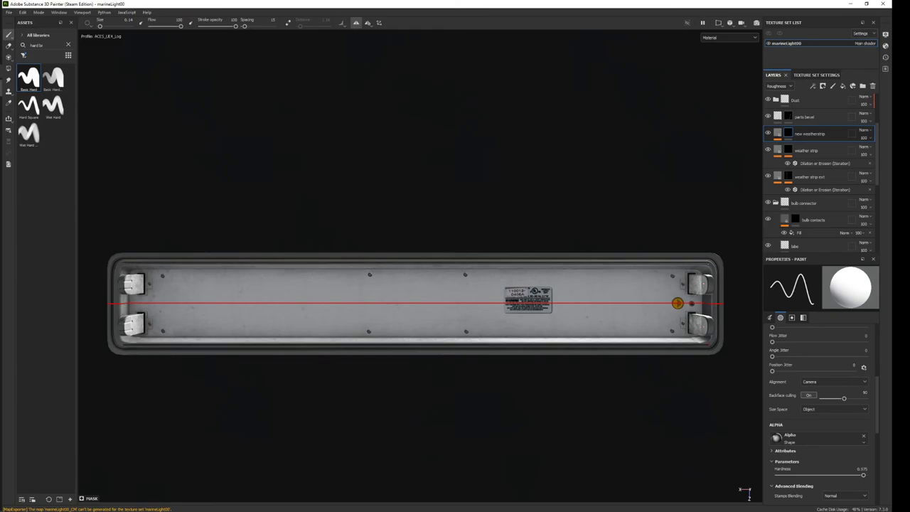
Hide the weather strip and weather strip ext layers, select new weatherstrip, and export the textures.
left_click(767, 176)
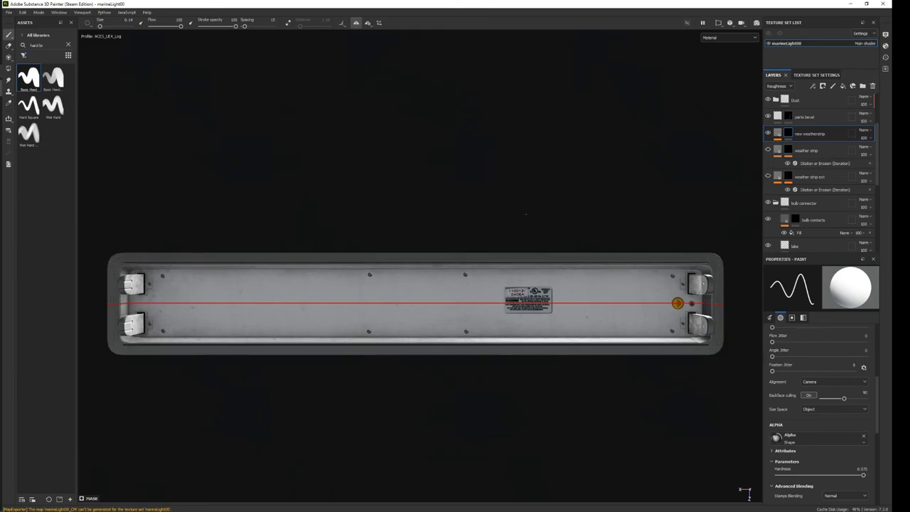
key("ctrl")
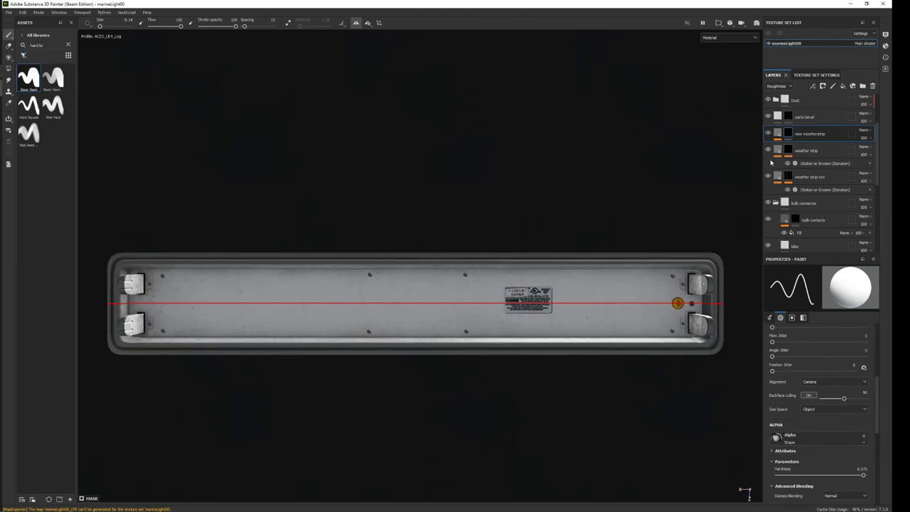
left_click(769, 156)
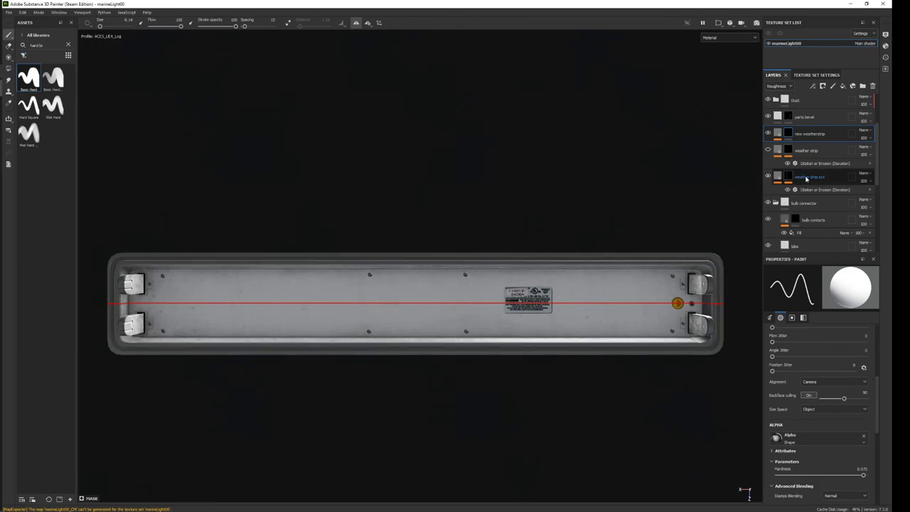
left_click(789, 135)
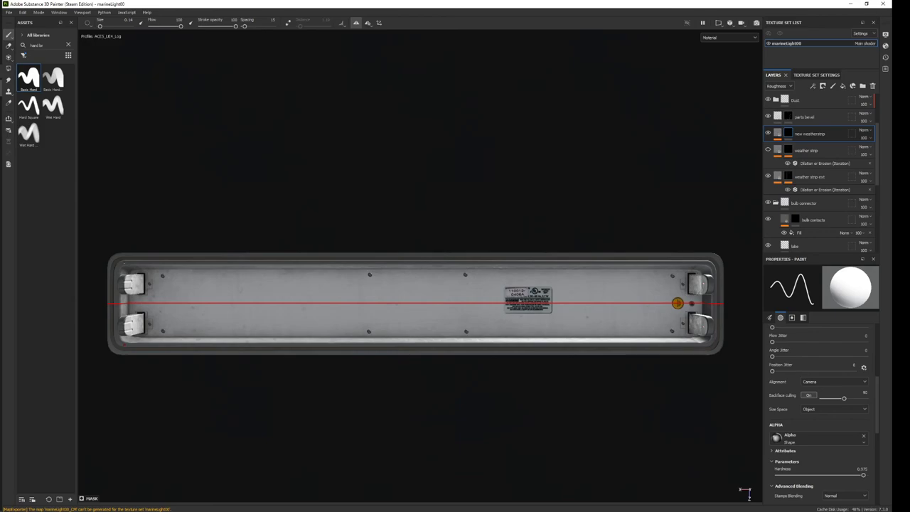
key("ctrl")
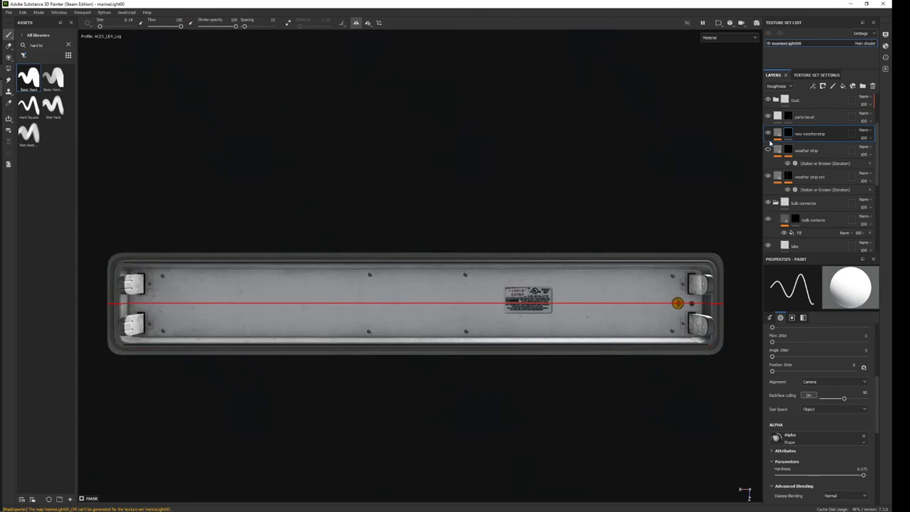
left_click(767, 176)
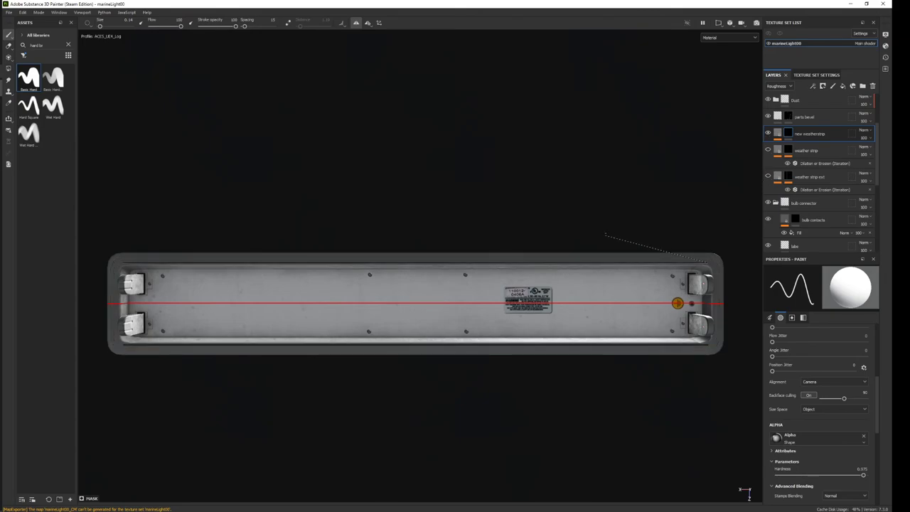
key("ctrl+shift+e")
left_click(608, 384)
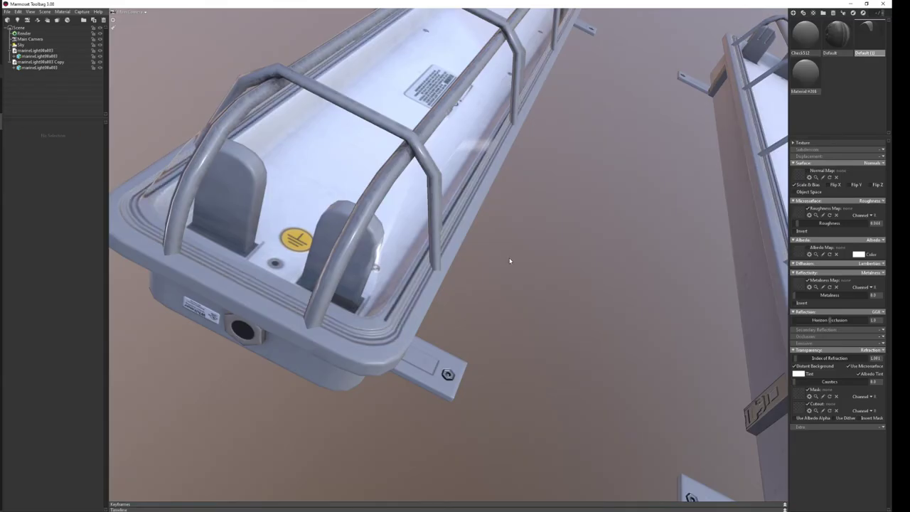
scroll(455, 282, "up", 3)
scroll(458, 282, "up", 2)
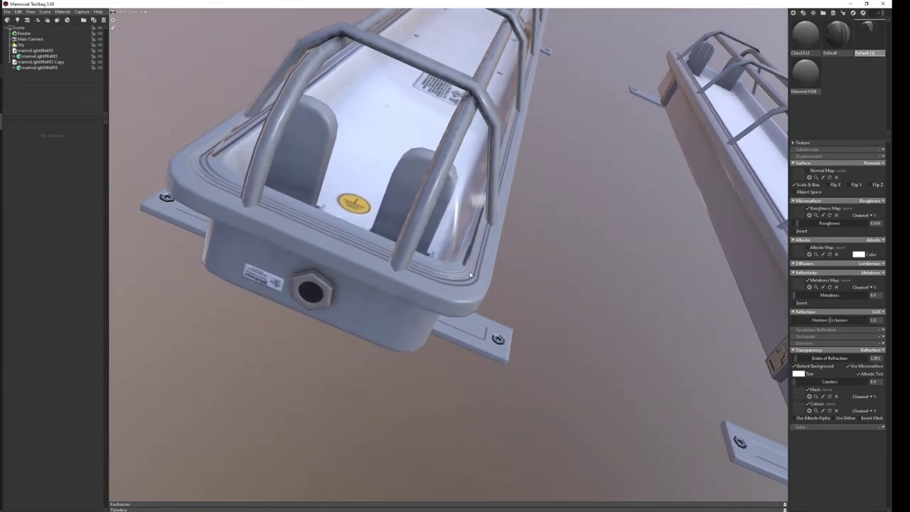
scroll(462, 286, "up", 3)
left_click_drag(464, 289, 459, 289)
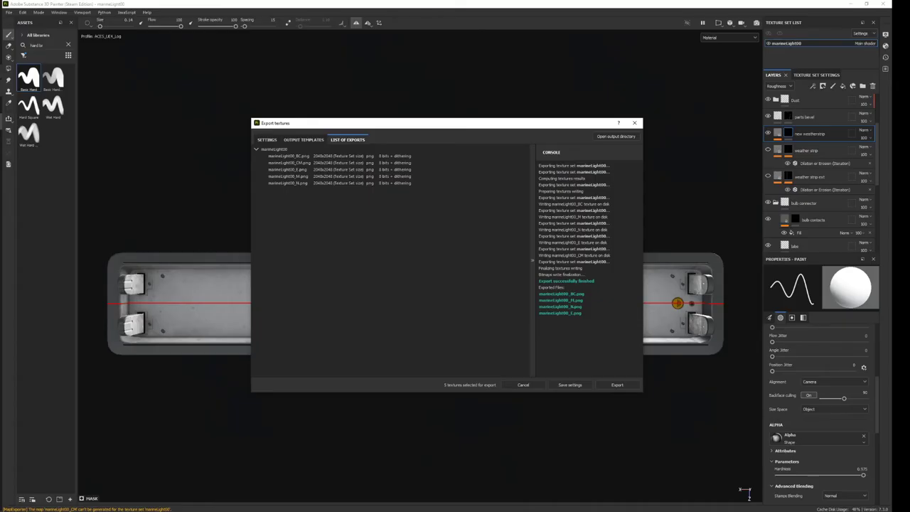
Close the export dialog and add a black mask to the new weatherstrip layer.
left_click(635, 123)
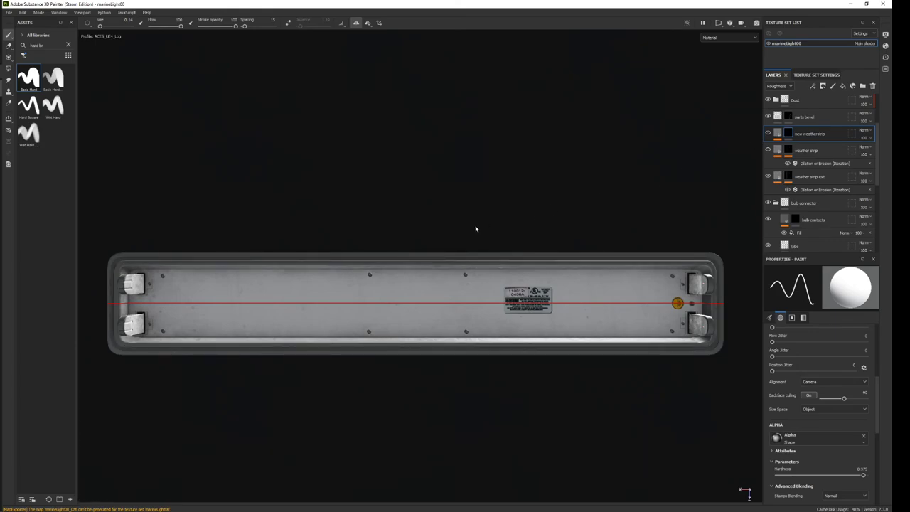
right_click(787, 134)
left_click(795, 147)
Paint a mirrored straight stroke revealing the top weatherstrip, hide weather strip ext, and reopen texture export.
left_click(648, 342, "ctrl+shift")
key("ctrl+z")
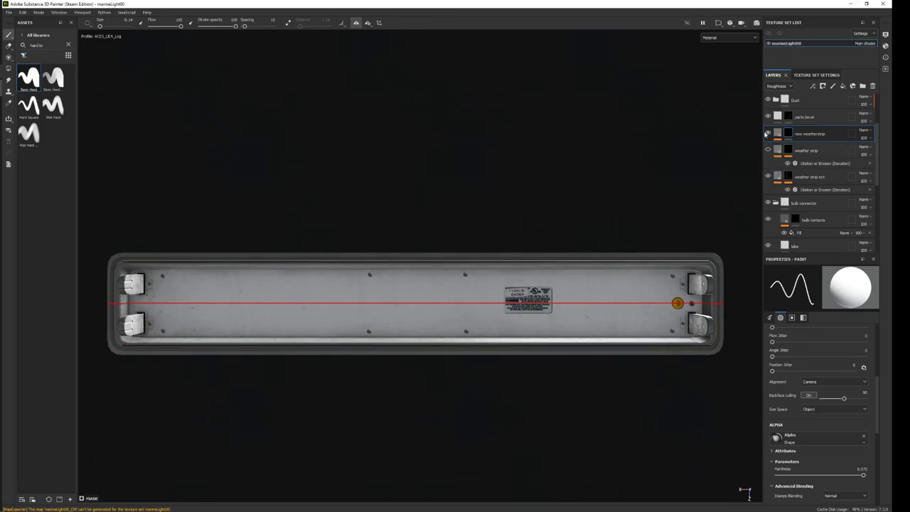
left_click(767, 176)
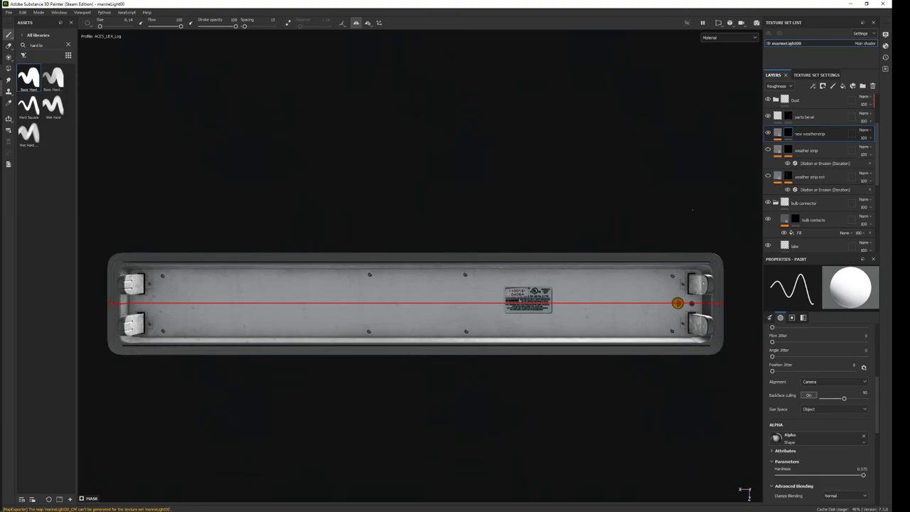
key("ctrl+shift+e")
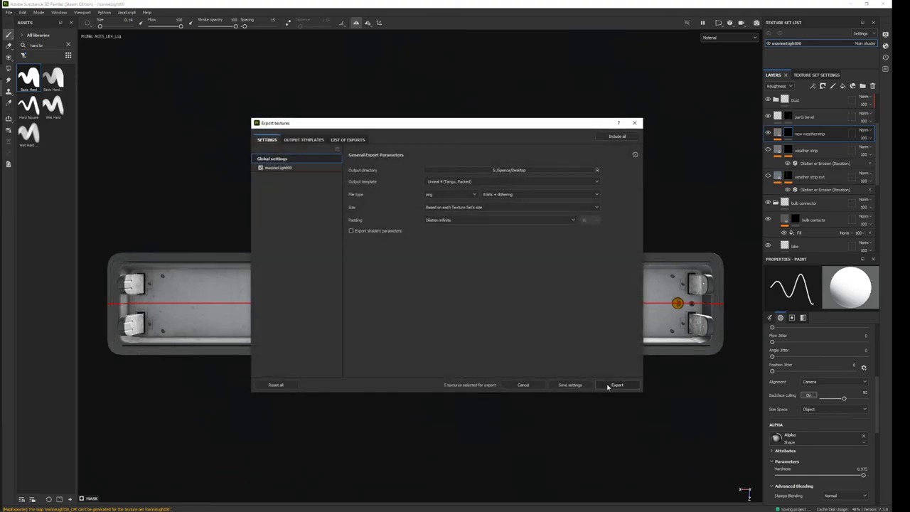
Export the updated marineLight00 textures as 2048x2048 PNGs, inspect the fixture, then close the dialog.
left_click(615, 385)
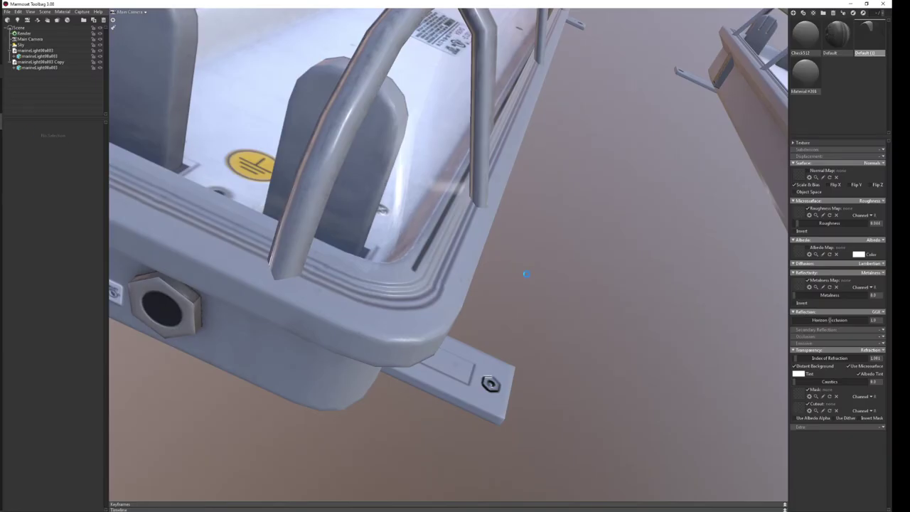
mouse_move(525, 274)
left_mouse_down()
mouse_move(484, 262)
mouse_move(530, 264)
mouse_move(520, 268)
left_mouse_up()
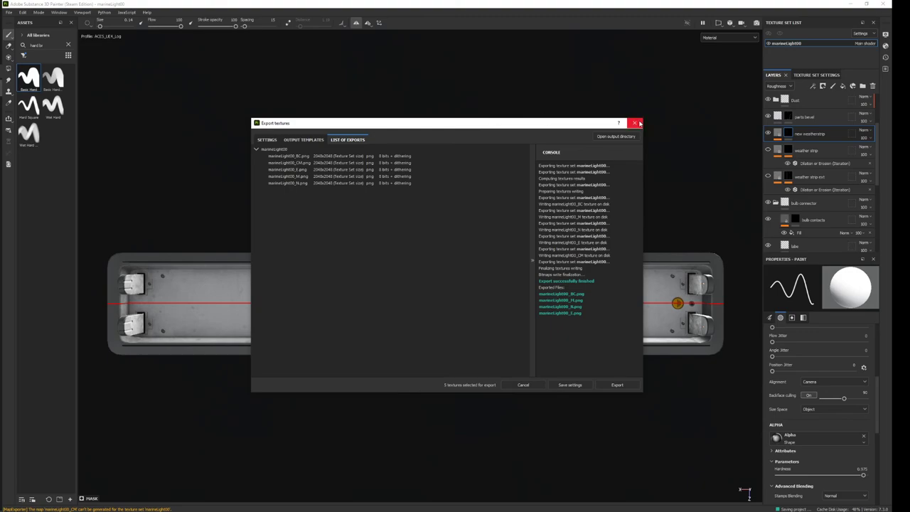
left_click(638, 123)
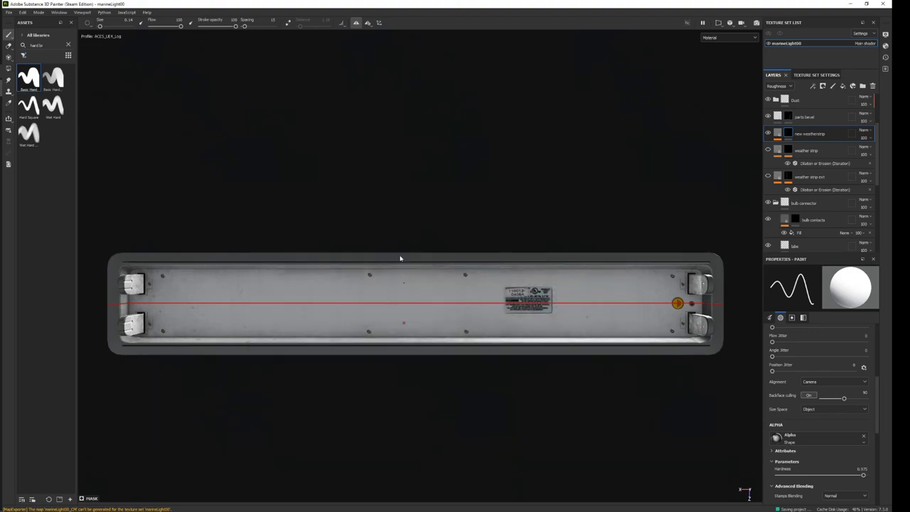
Turn on Lazy Mouse and paint dark strokes along the top-right and right grooves at the fixture's right end.
middle_click_drag(579, 300, 530, 372)
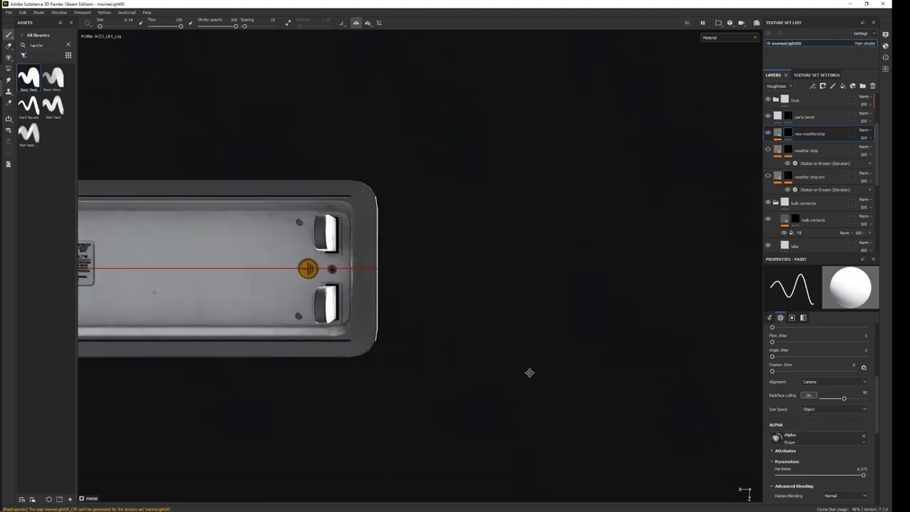
scroll(413, 275, "up", 5)
scroll(413, 275, "up", 2)
left_click(288, 22)
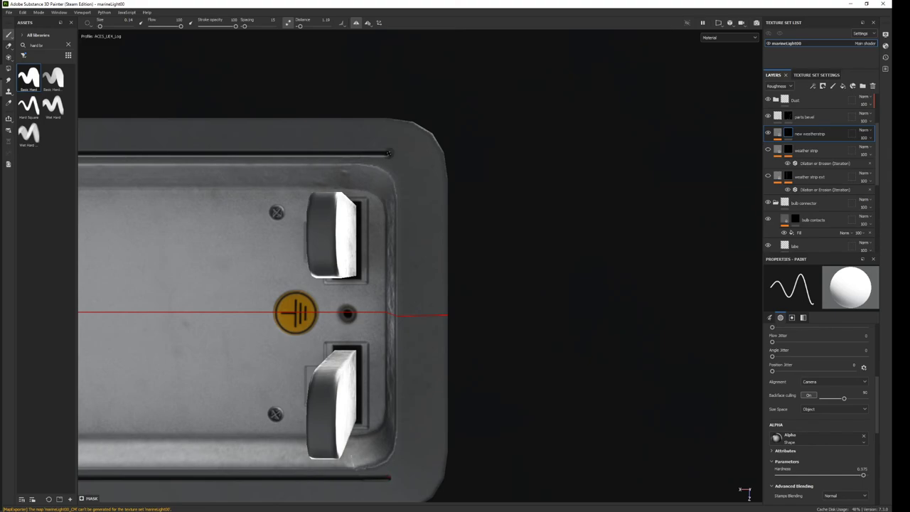
left_click_drag(388, 153, 425, 210)
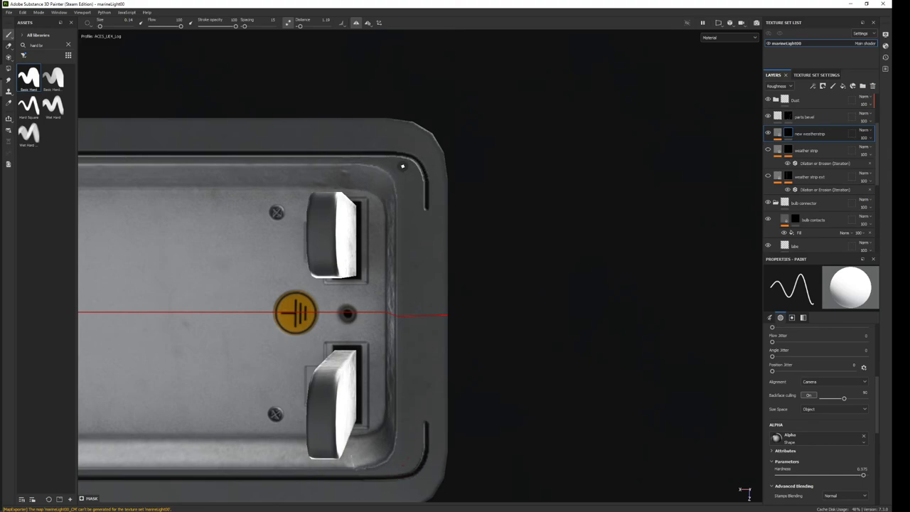
key("ctrl+z")
mouse_move(387, 151)
left_mouse_down()
mouse_move(409, 181)
mouse_move(403, 207)
left_mouse_up()
key("ctrl+z")
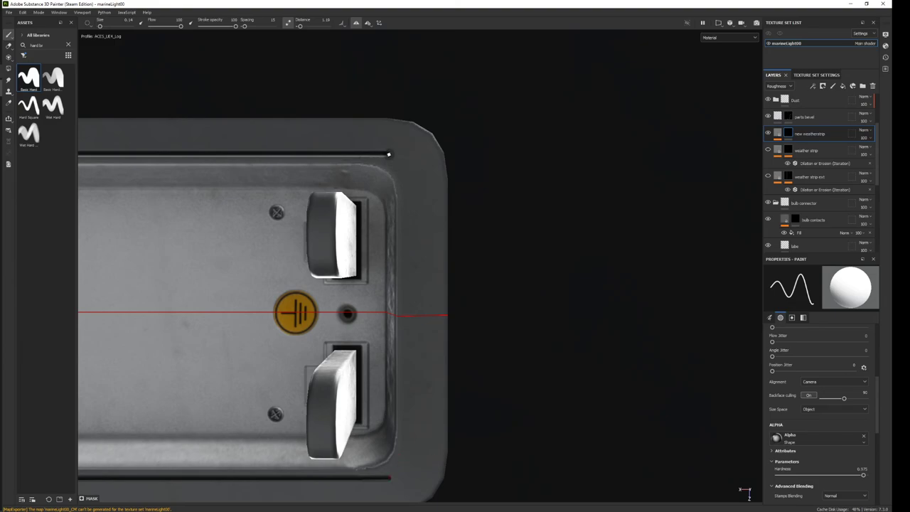
left_click_drag(395, 155, 408, 210)
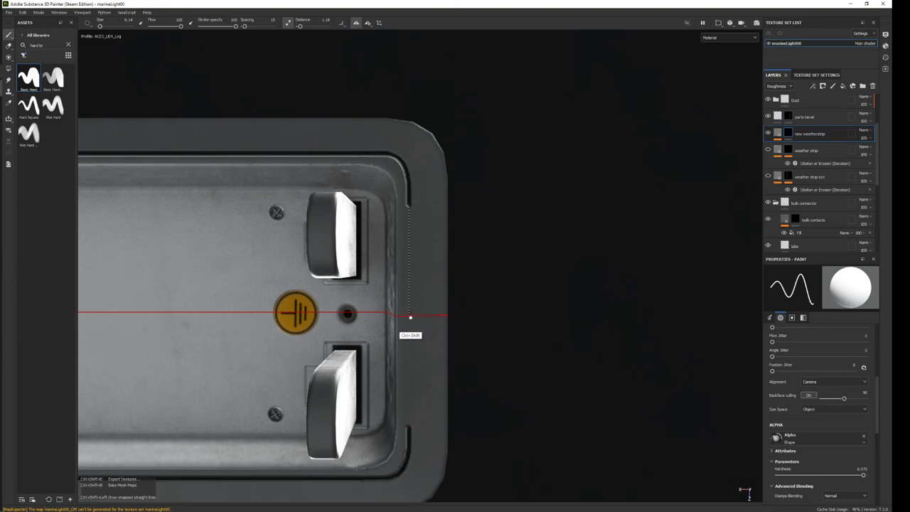
left_click(411, 310, "ctrl+shift")
Paint dark strokes along the left rim and the top and bottom rails at the other end.
mouse_move(319, 299)
left_mouse_down("alt")
mouse_move(442, 284)
mouse_move(546, 238)
mouse_move(551, 274)
mouse_move(559, 248)
mouse_move(415, 222)
left_mouse_up("alt")
mouse_move(381, 242)
middle_mouse_down("alt")
mouse_move(589, 244)
mouse_move(317, 252)
mouse_move(605, 268)
mouse_move(333, 270)
mouse_move(419, 102)
middle_mouse_up("alt")
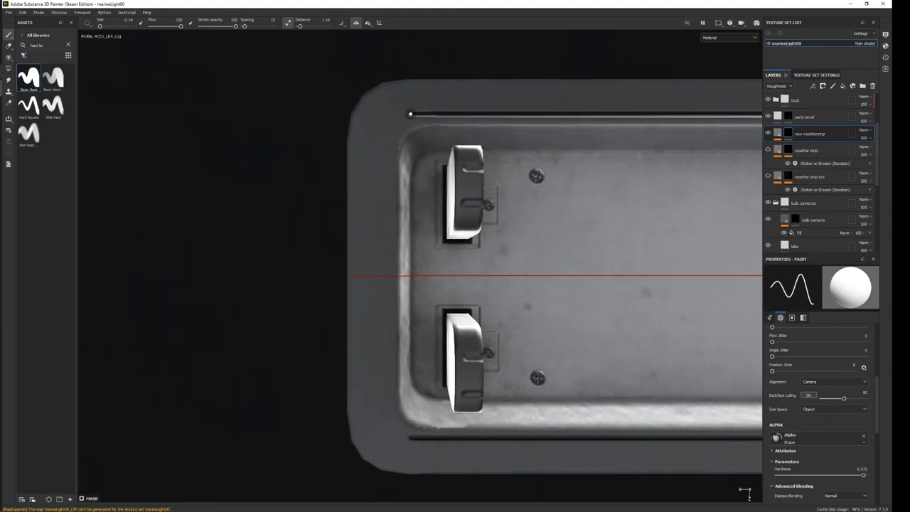
left_click_drag(410, 115, 378, 169)
left_click(412, 115, "shift")
mouse_move(409, 114)
left_mouse_down()
mouse_move(387, 145)
mouse_move(384, 189)
left_mouse_up()
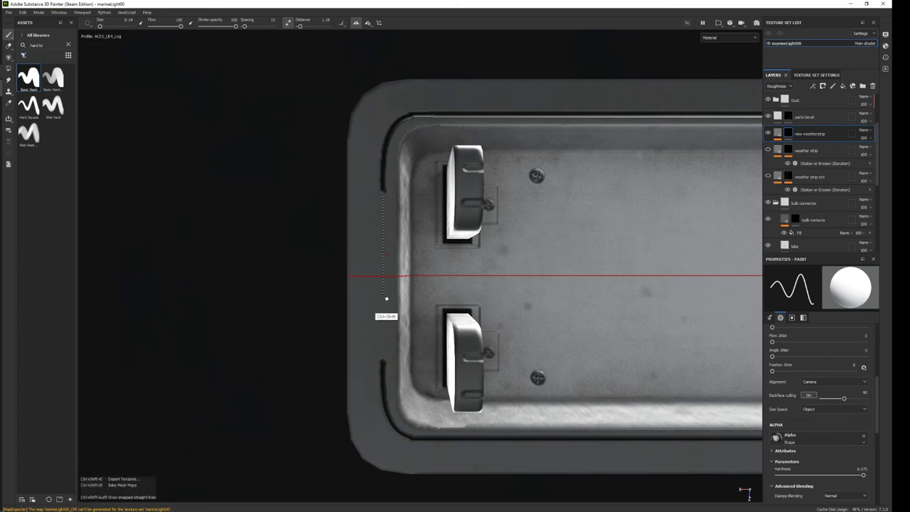
left_click(386, 314, "ctrl+shift")
key("ctrl+z")
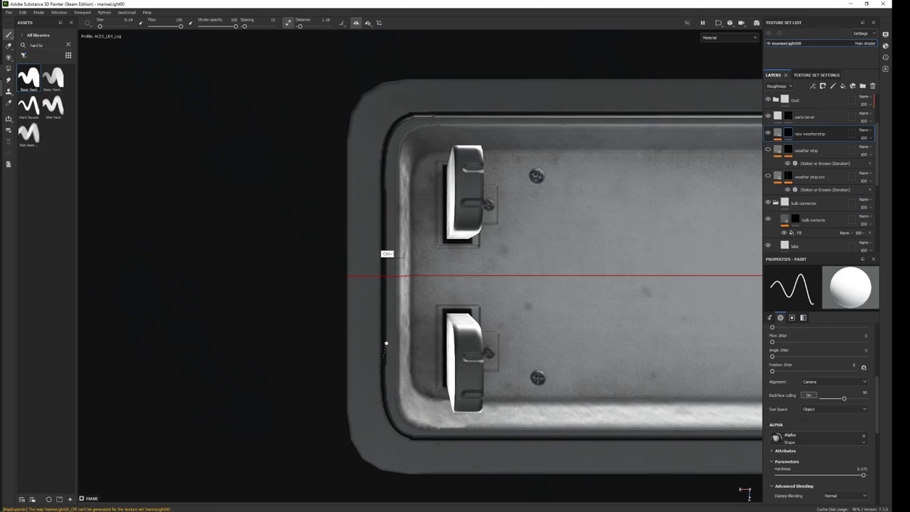
right_click_drag(519, 320, 501, 138, "alt")
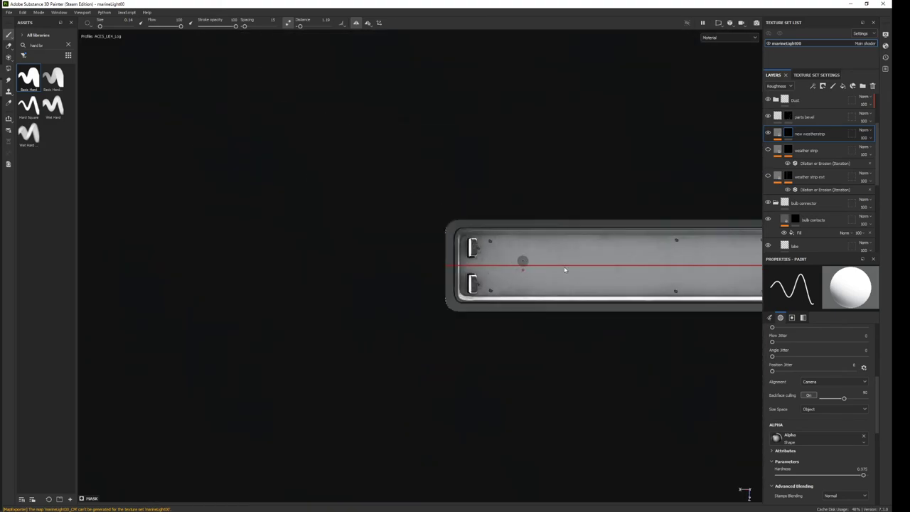
right_click_drag(515, 145, 515, 85, "alt")
Turn off Lazy Mouse, re-export the marineLight00 textures as 2048×2048 PNGs, and close the window.
left_click(288, 22)
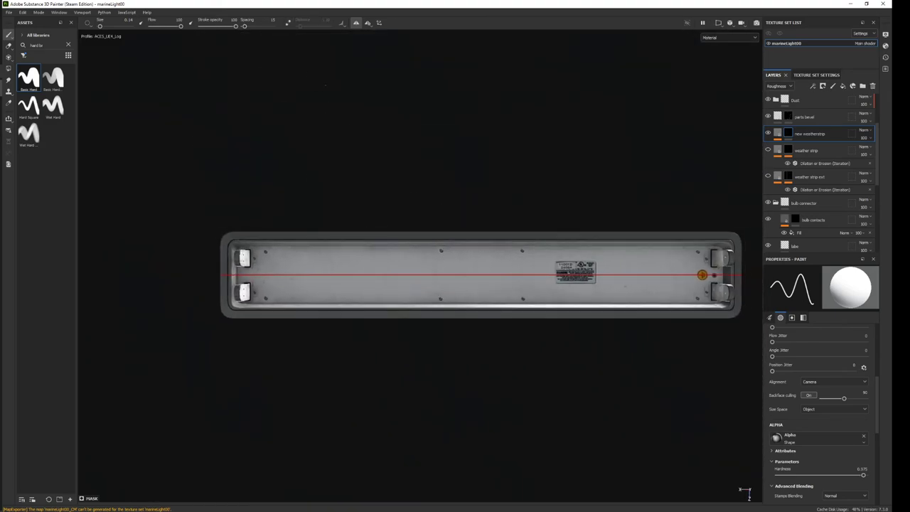
key("ctrl+shift+e")
left_click(605, 385)
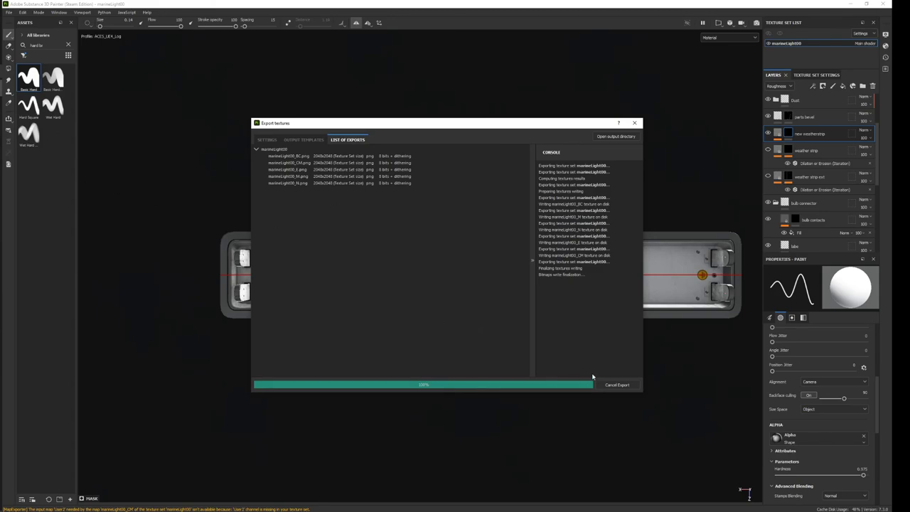
left_click(524, 385)
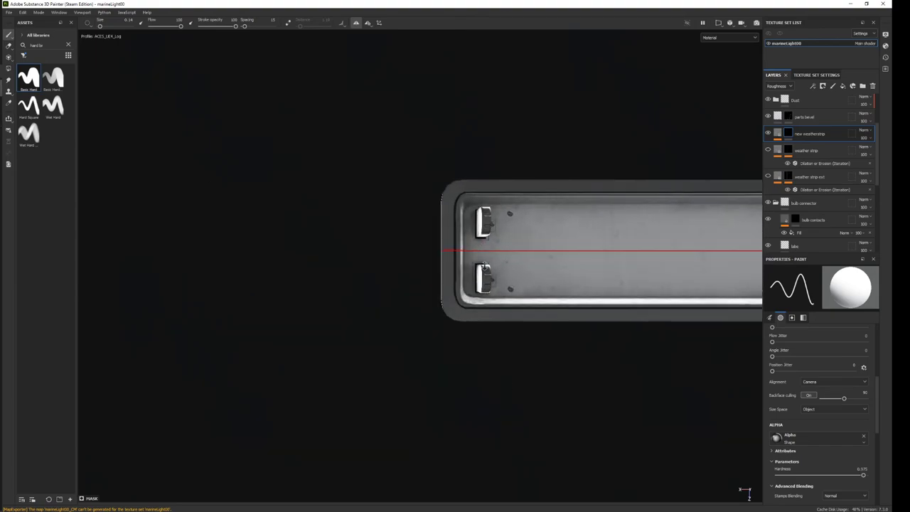
Switch to black paint, turn off symmetry, and paint a straight line along the weather-strip edge.
scroll(484, 264, "up", 2)
scroll(482, 257, "up", 2)
scroll(479, 245, "up", 3)
scroll(475, 230, "up", 2)
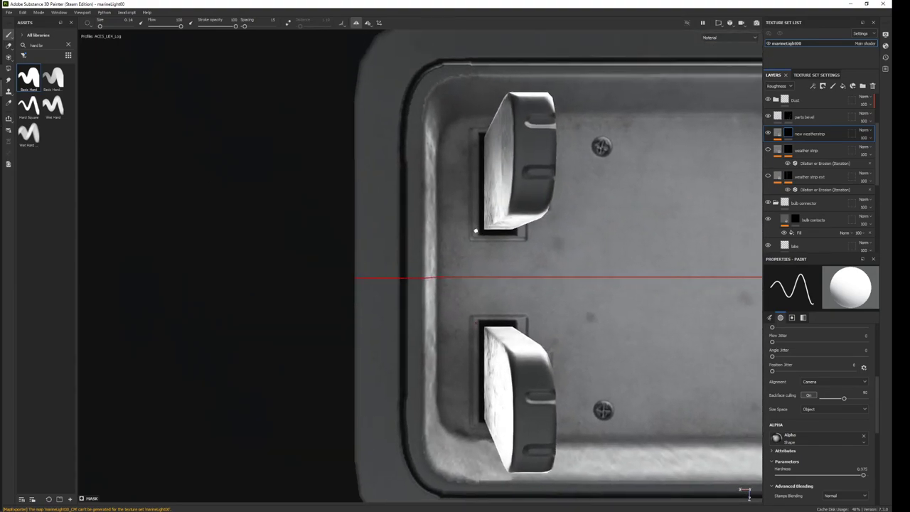
key("x")
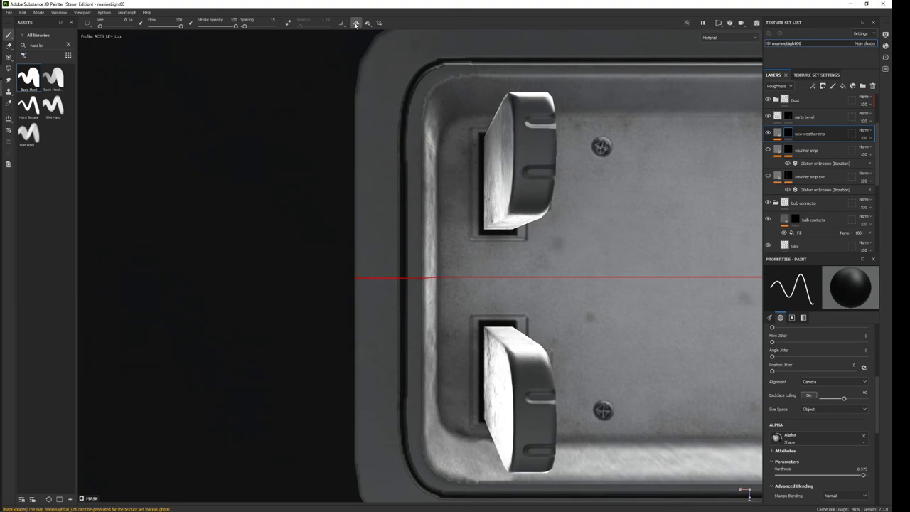
left_click(355, 24)
left_click(407, 395)
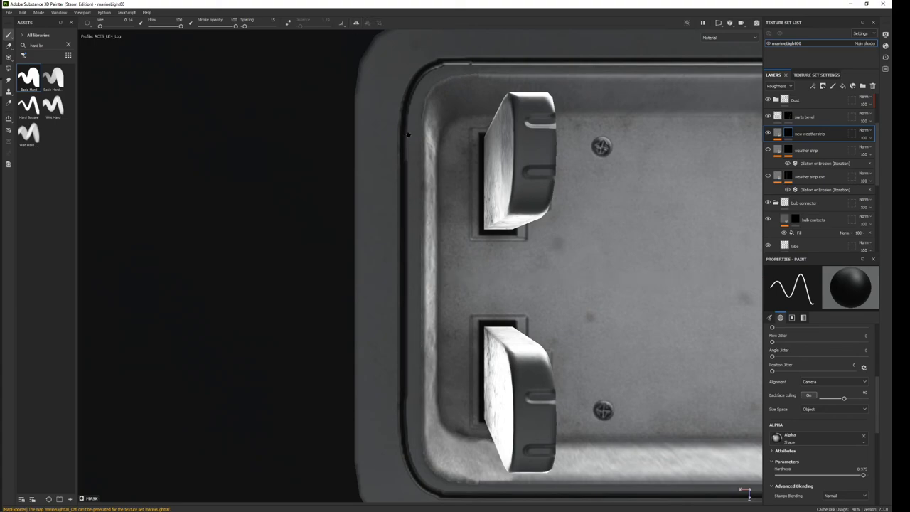
key("x")
key("x")
left_click(413, 267, "shift")
Dab paint onto the weather-strip corners around the tray's upper-left and lower-left ends.
scroll(460, 239, "down", 5)
middle_click_drag(461, 240, 441, 298, "alt")
mouse_move(441, 298)
right_mouse_down("alt")
mouse_move(435, 357)
mouse_move(506, 435)
right_mouse_up("alt")
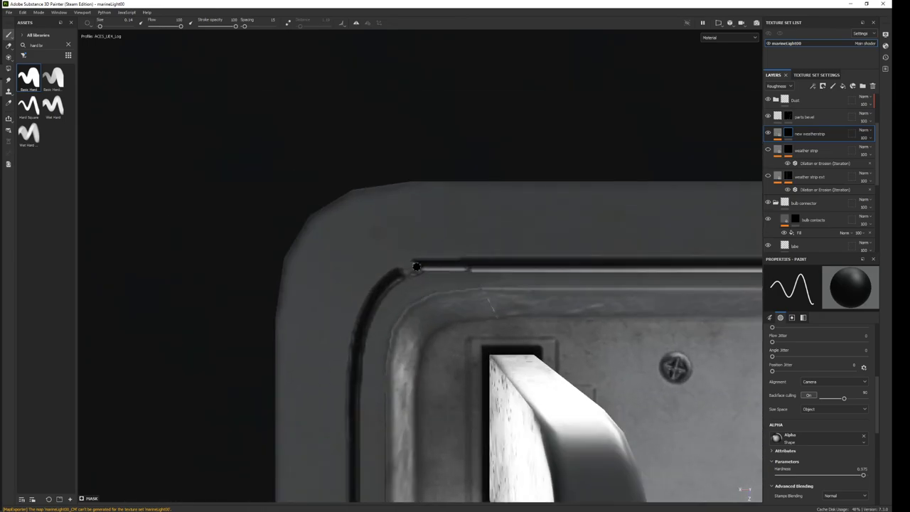
left_click(414, 267)
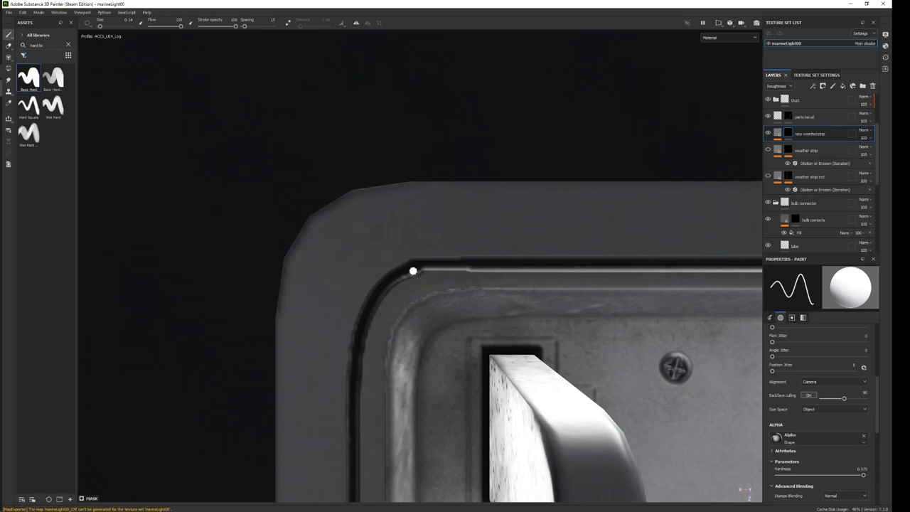
key("x")
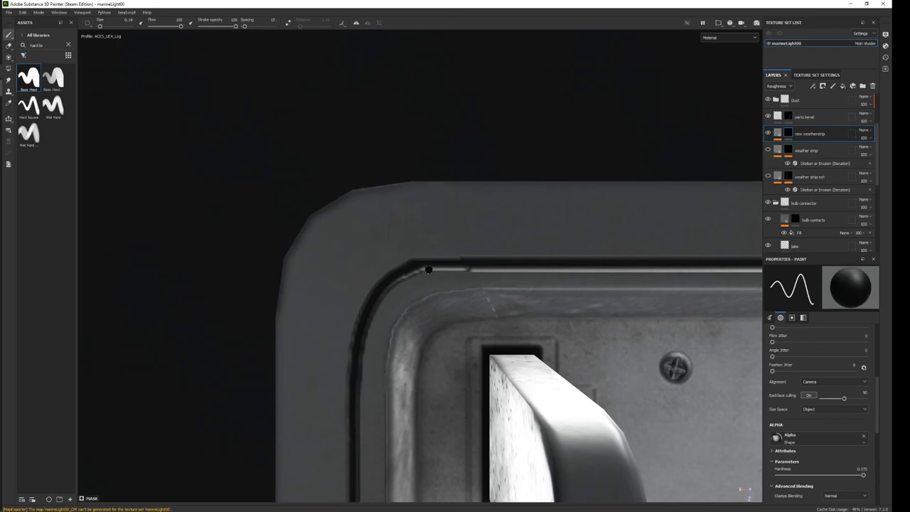
middle_click_drag(475, 189, 472, 184)
mouse_move(461, 330)
left_mouse_down("alt")
mouse_move(445, 365)
mouse_move(440, 143)
mouse_move(445, 315)
left_mouse_up("alt")
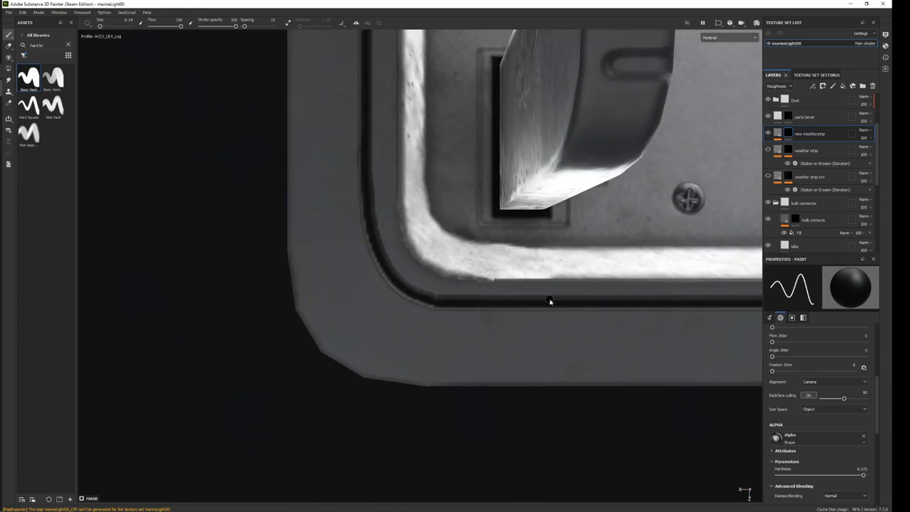
Frame the whole light strip, then zoom onto the connectors at its right end.
key("f")
scroll(609, 203, "up", 5)
scroll(603, 310, "up", 2)
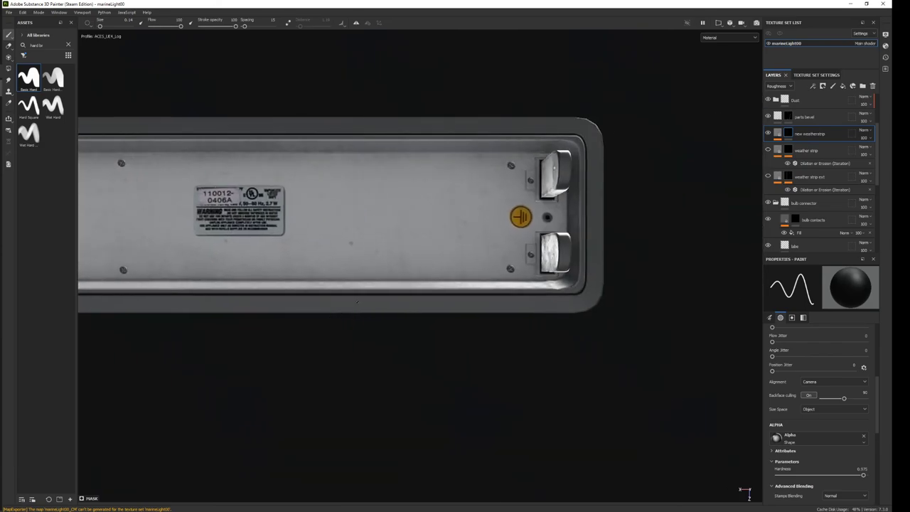
scroll(590, 365, "up", 3)
scroll(514, 315, "down", 1)
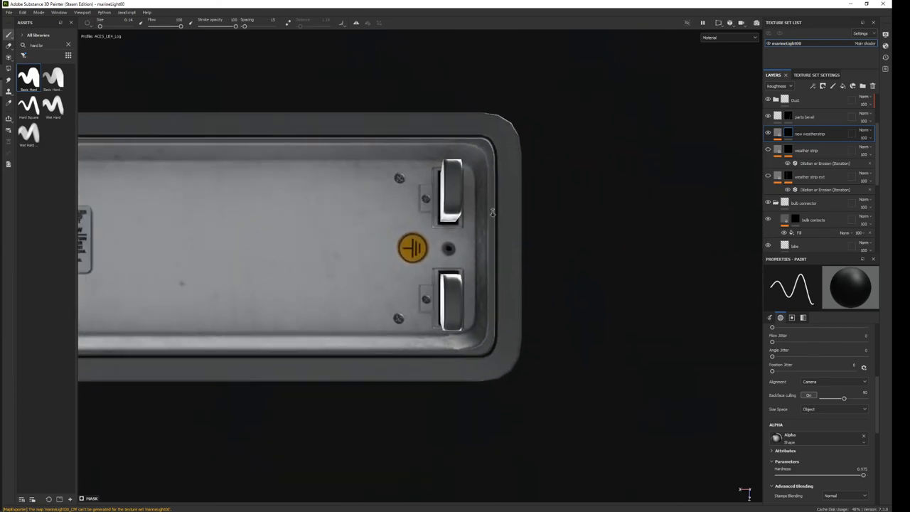
scroll(497, 213, "down", 3)
key("f")
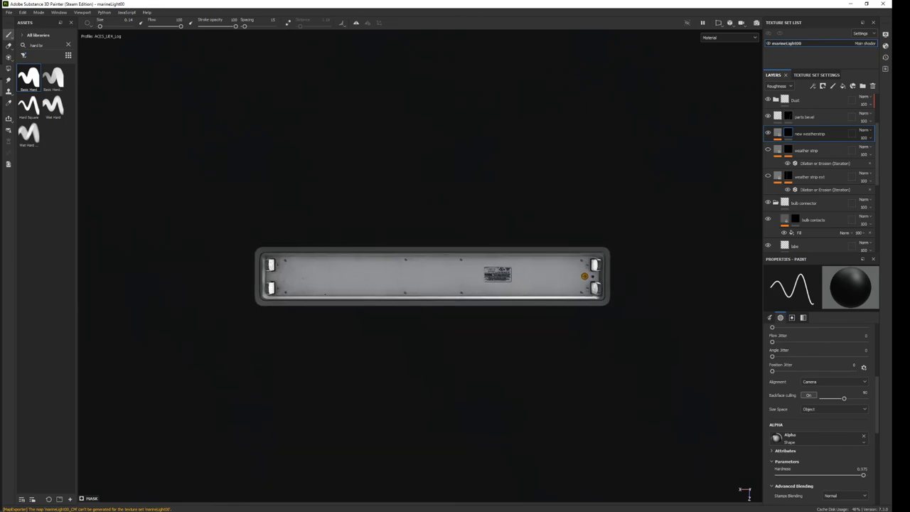
scroll(400, 291, "up", 3)
middle_click_drag(739, 469, 542, 469)
Compare the view with the old weather strip layer hidden and shown, then delete it.
scroll(498, 249, "up", 2)
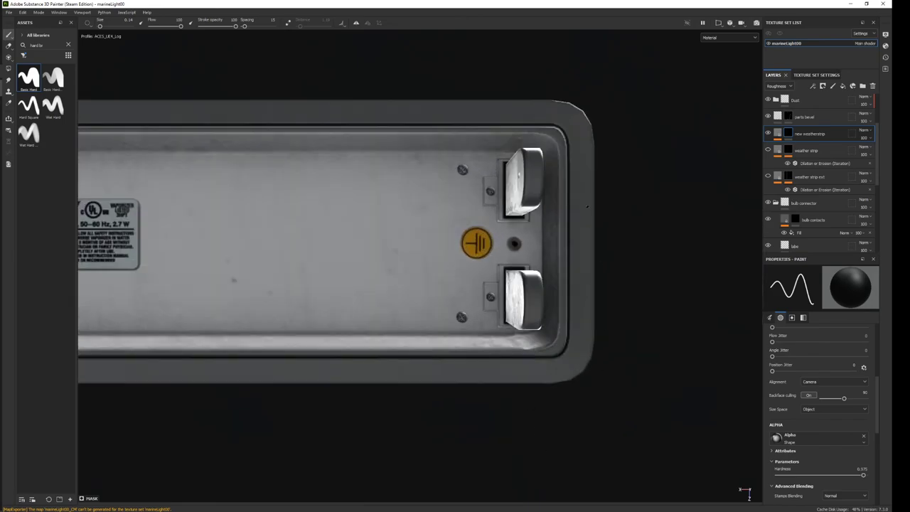
scroll(335, 256, "up", 1)
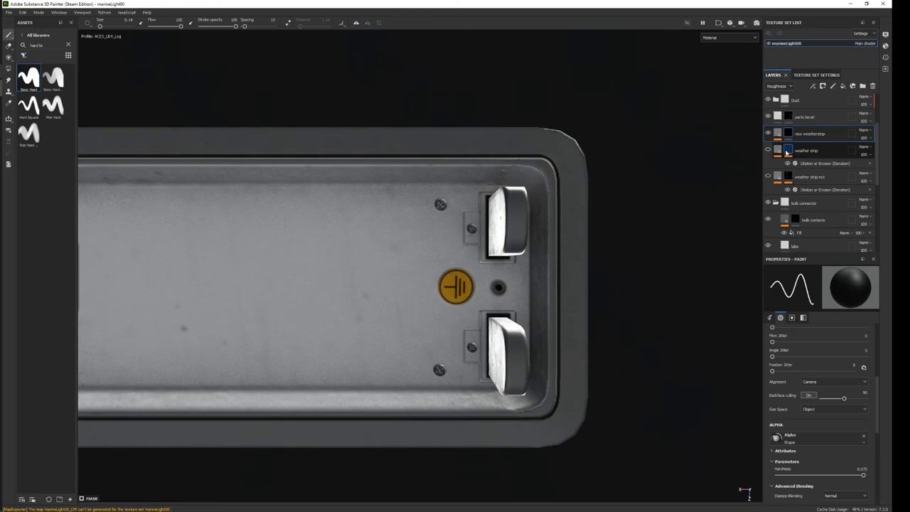
left_click(786, 152)
left_click(769, 150)
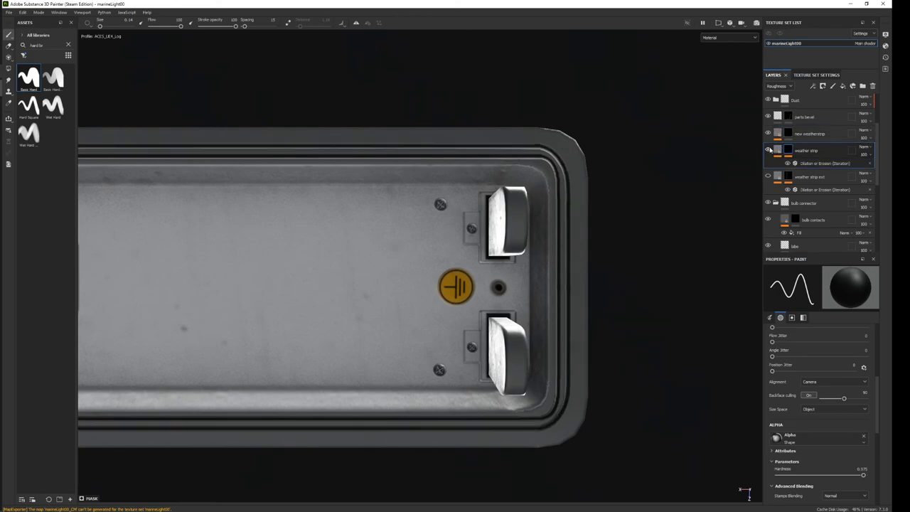
left_click(768, 150)
left_click(769, 150)
left_click(768, 150)
left_click(804, 163)
left_click(805, 150)
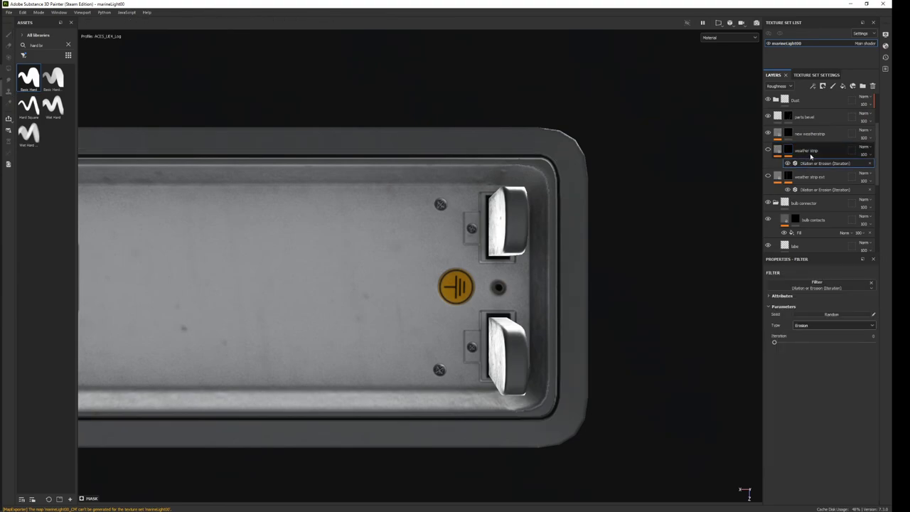
key("Delete")
Add an anchor point to new weatherstrip and reorder weather strip ext relative to it.
left_click(768, 150)
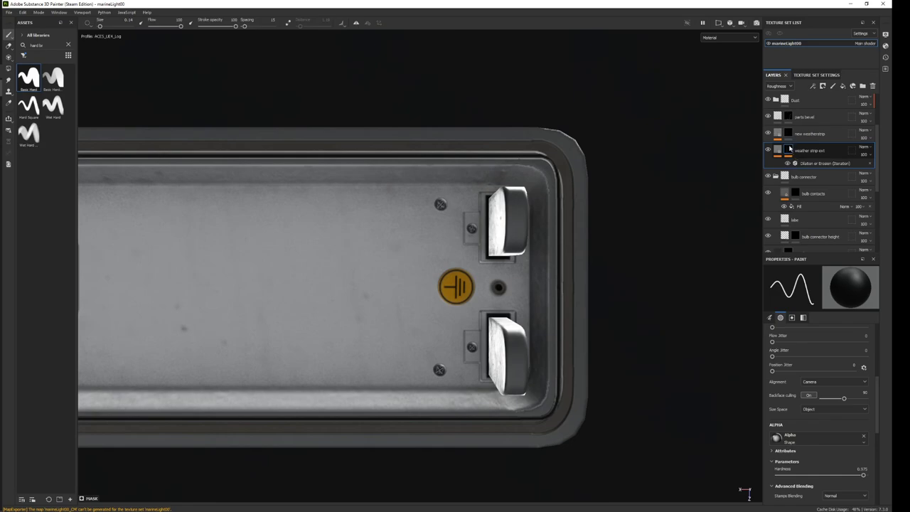
right_click(788, 133)
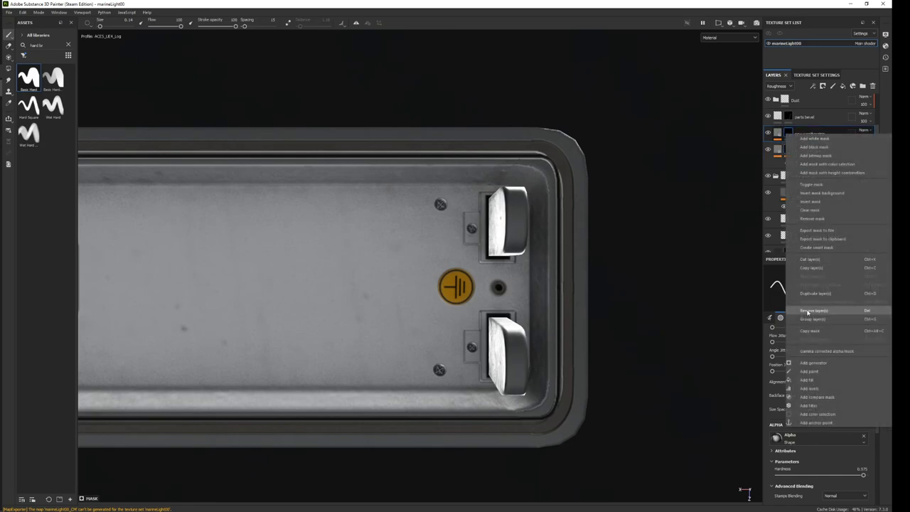
left_click(824, 422)
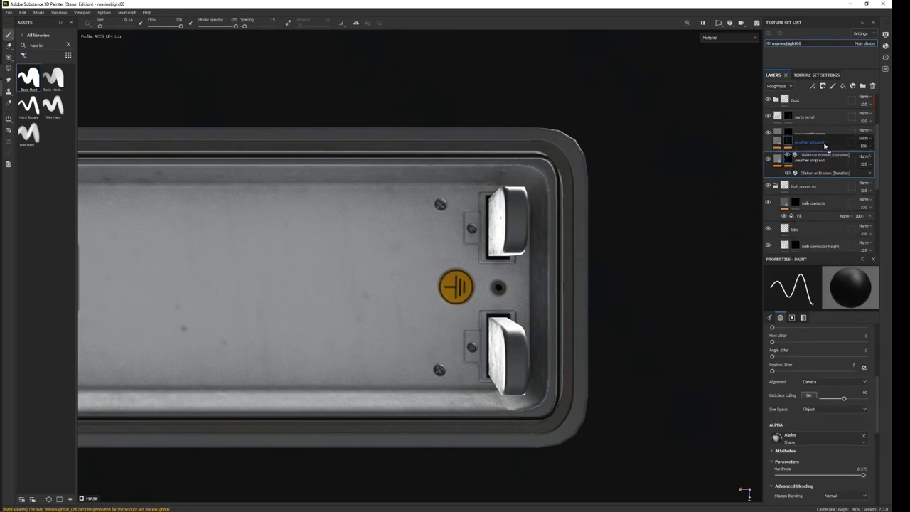
mouse_move(817, 160)
left_mouse_down()
mouse_move(816, 139)
mouse_move(814, 177)
left_mouse_up()
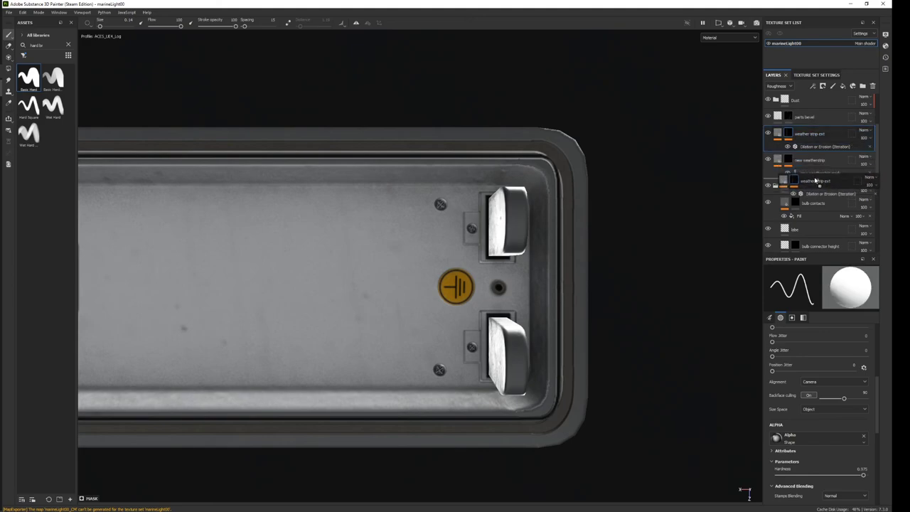
right_click(788, 163)
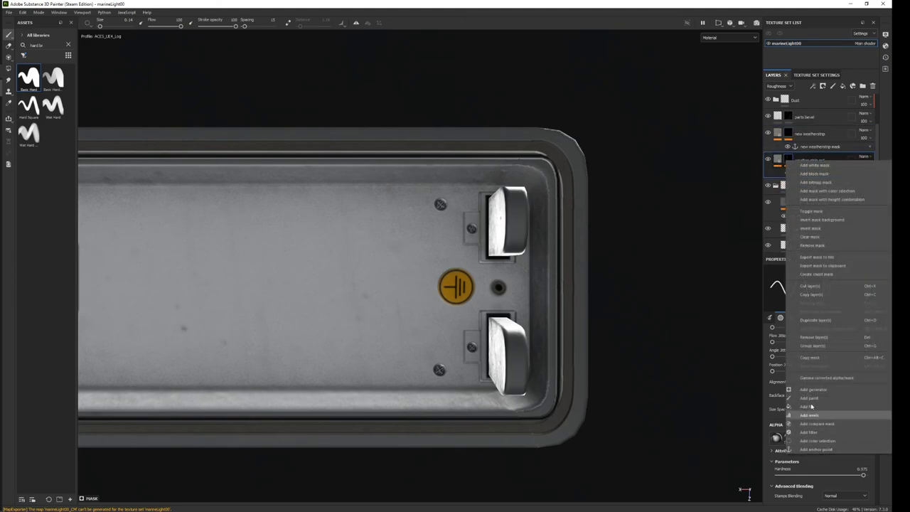
left_click(785, 157)
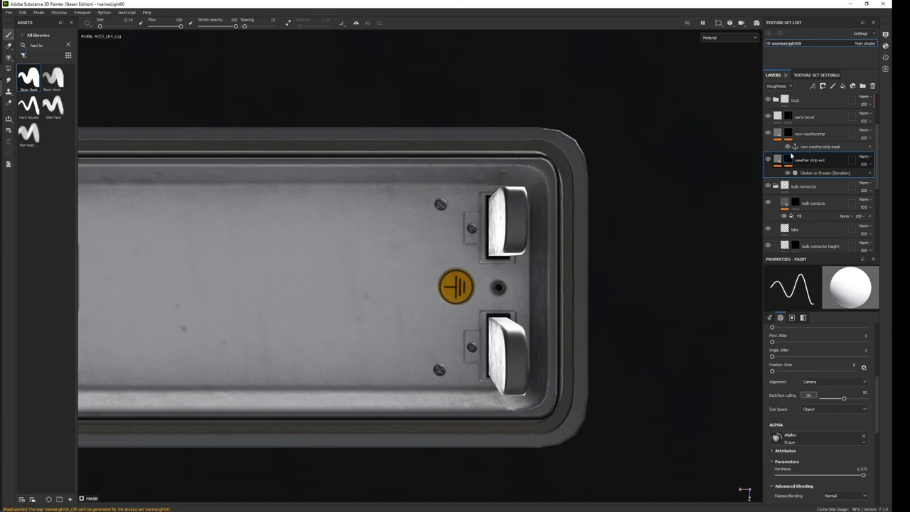
key("ctrl+z")
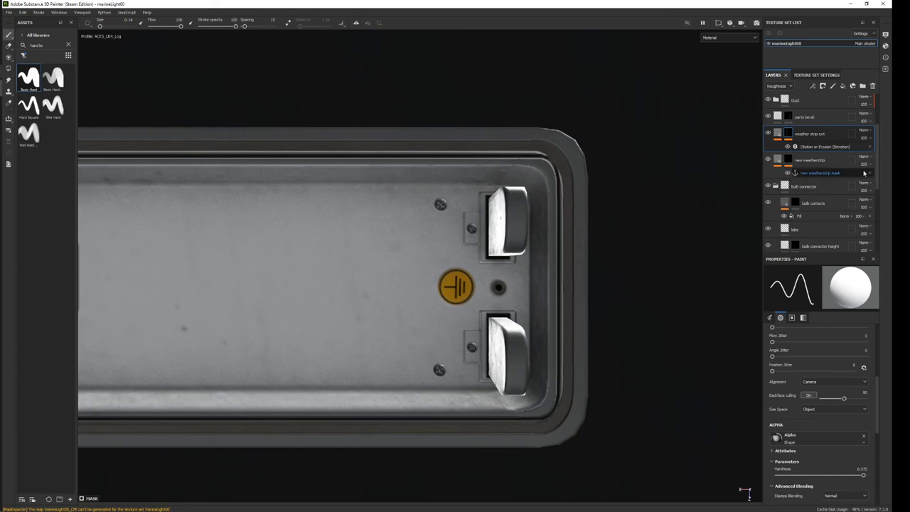
Try adding a filter to weather strip ext from its layer options, then undo it.
right_click(787, 158)
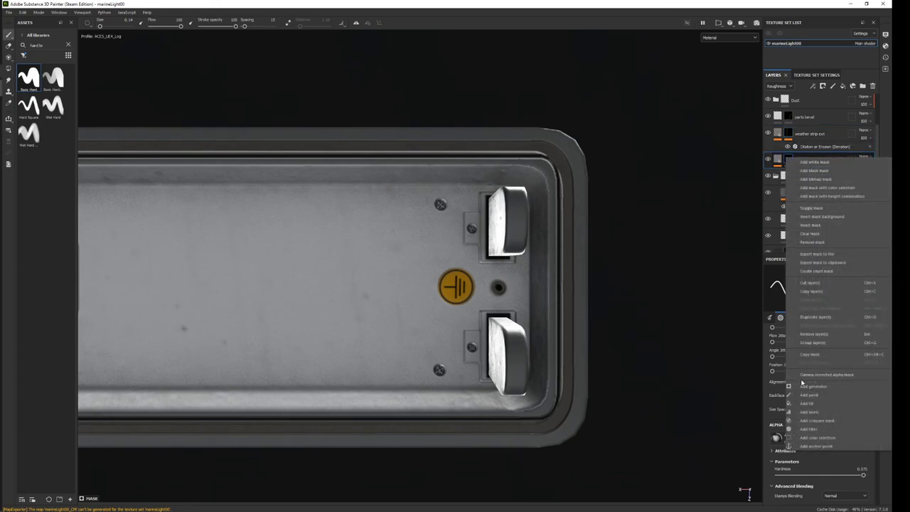
left_click(810, 355)
right_click(811, 134)
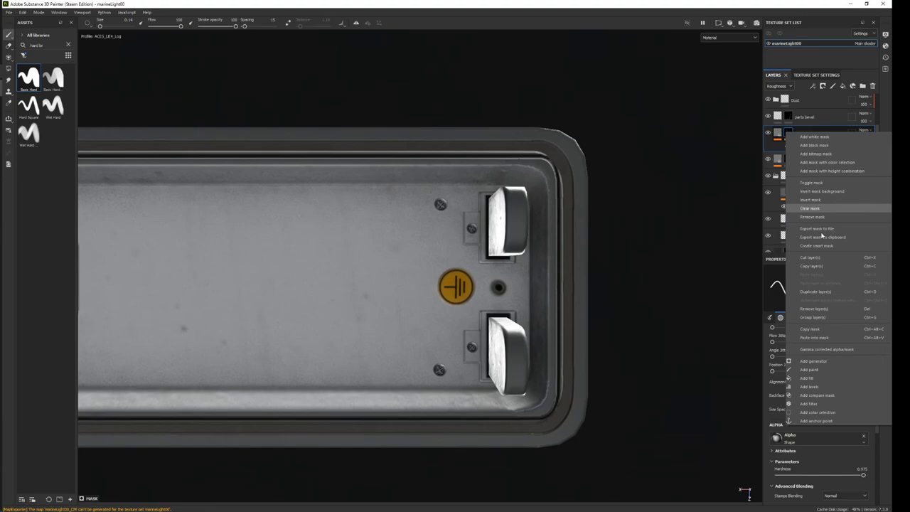
left_click(817, 341)
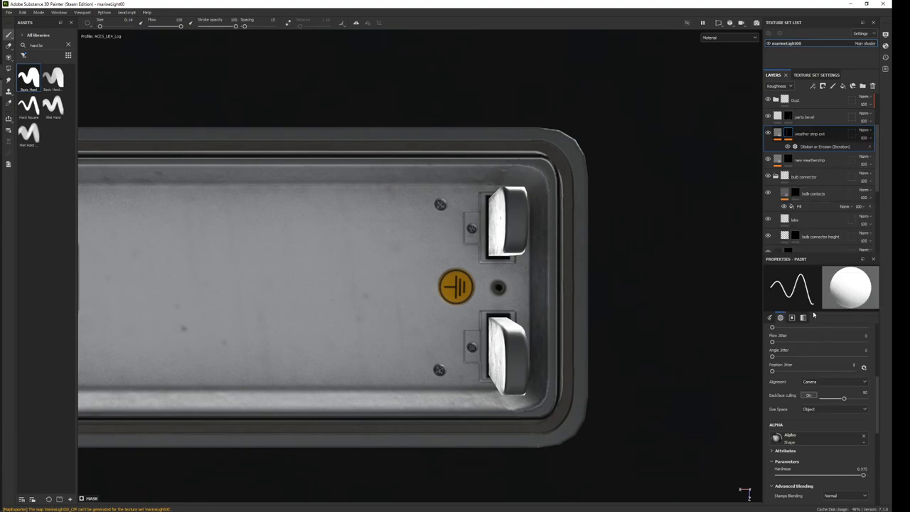
right_click(789, 135)
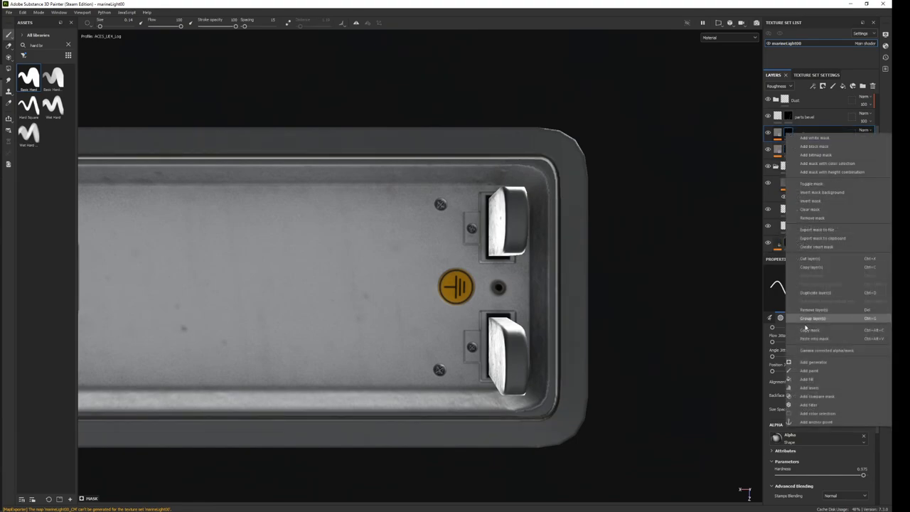
left_click(810, 404)
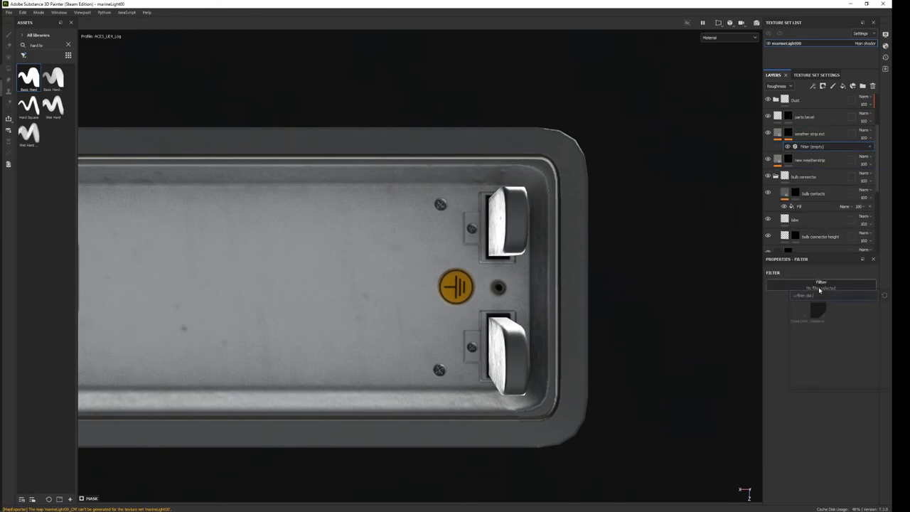
left_click(817, 313)
key("ctrl+z")
key("ctrl+z")
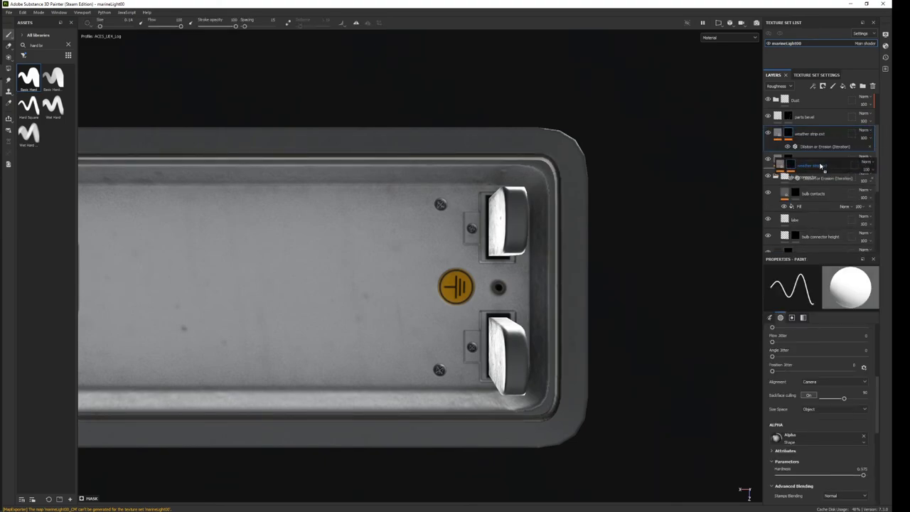
key("ctrl+z")
Increase the weather strip ext Dilation or Erosion iteration to thicken the strip.
left_click(815, 164)
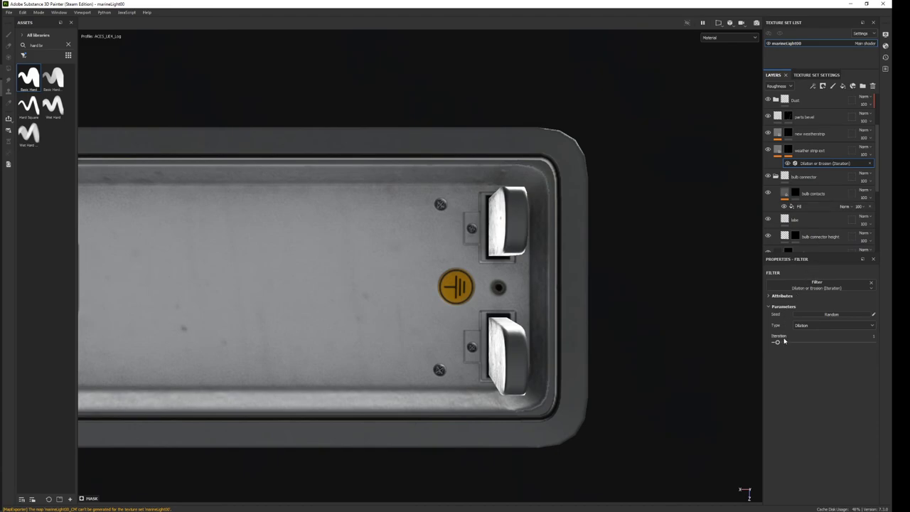
left_click_drag(780, 343, 789, 343)
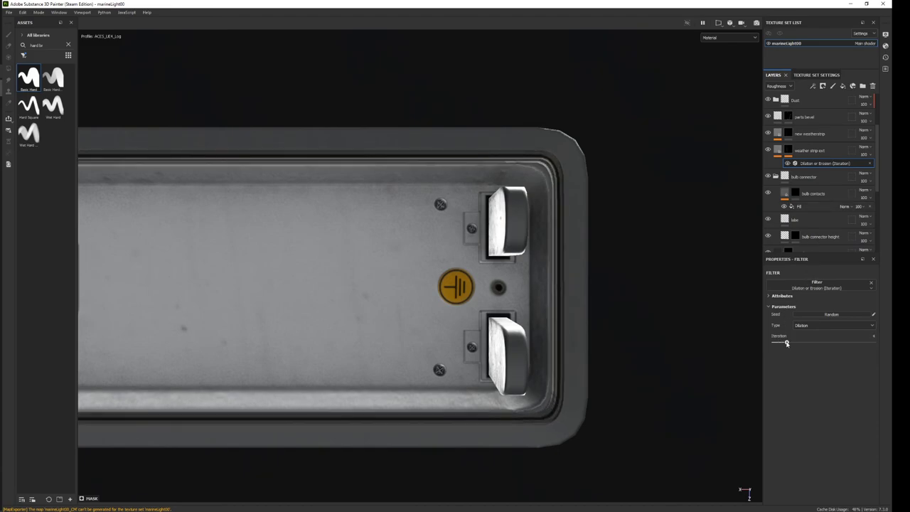
left_click(788, 150)
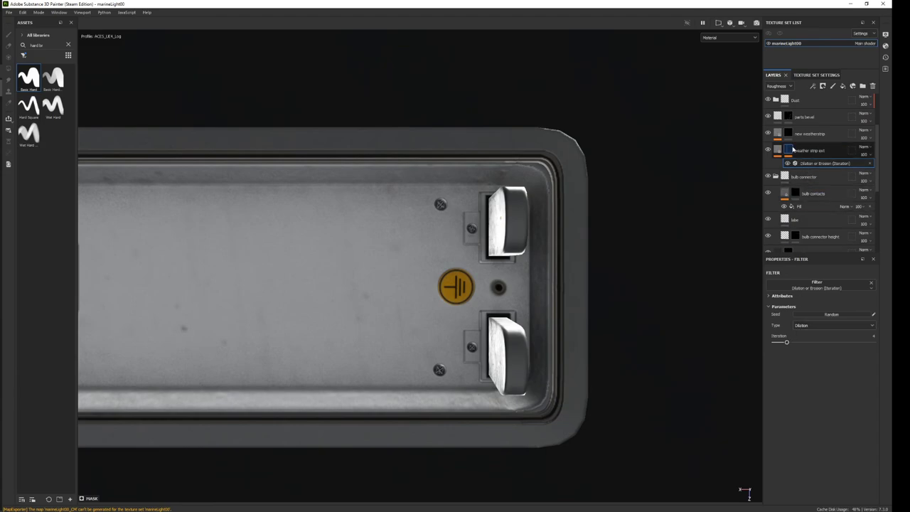
Export the marineLight00 textures as 2048 PNG maps, then close the Export textures window.
key("ctrl+shift+e")
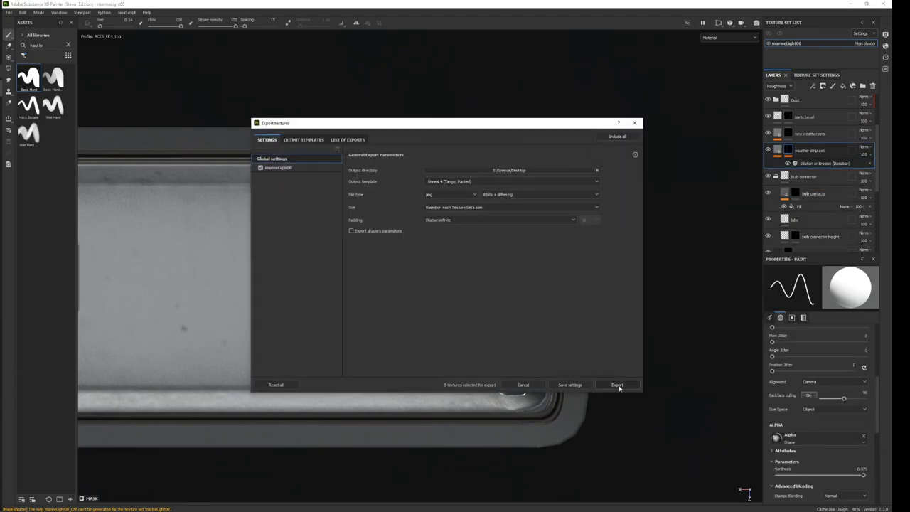
left_click(615, 384)
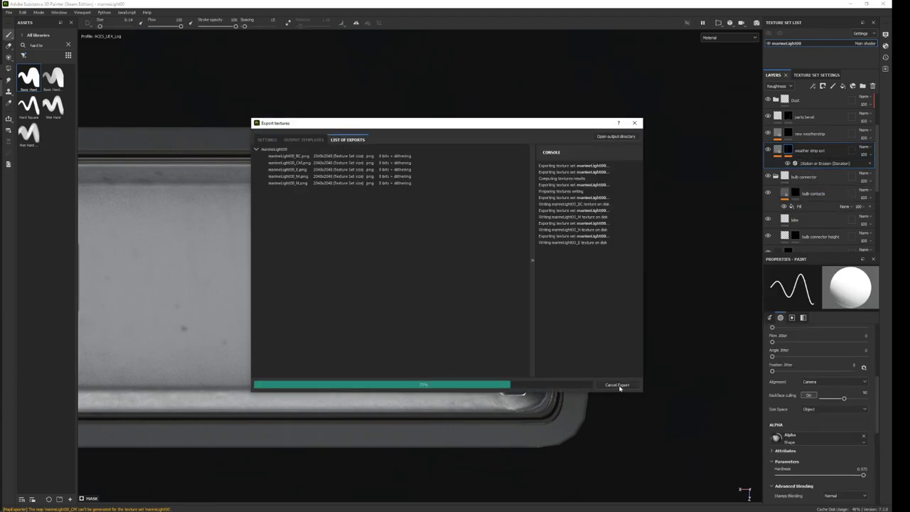
left_click(636, 125)
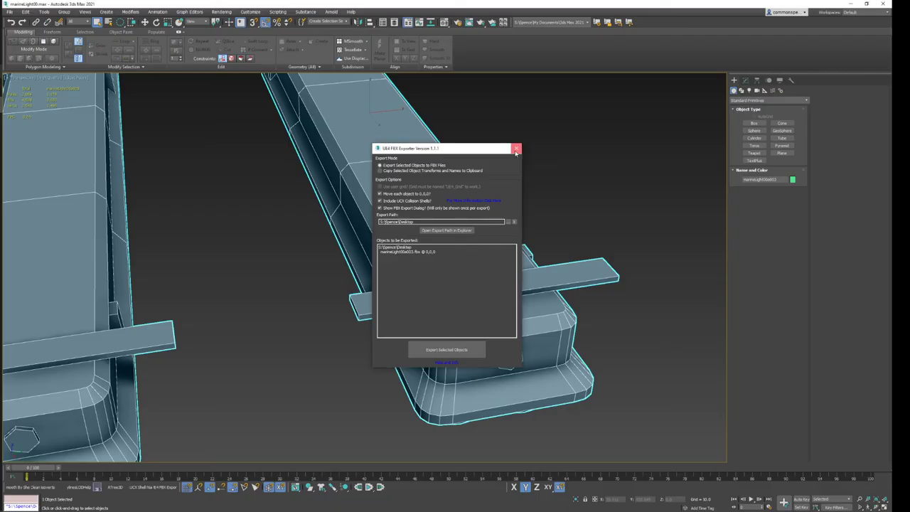
Close the FBX exporter and select the right light's body element in Element mode.
left_click(516, 150)
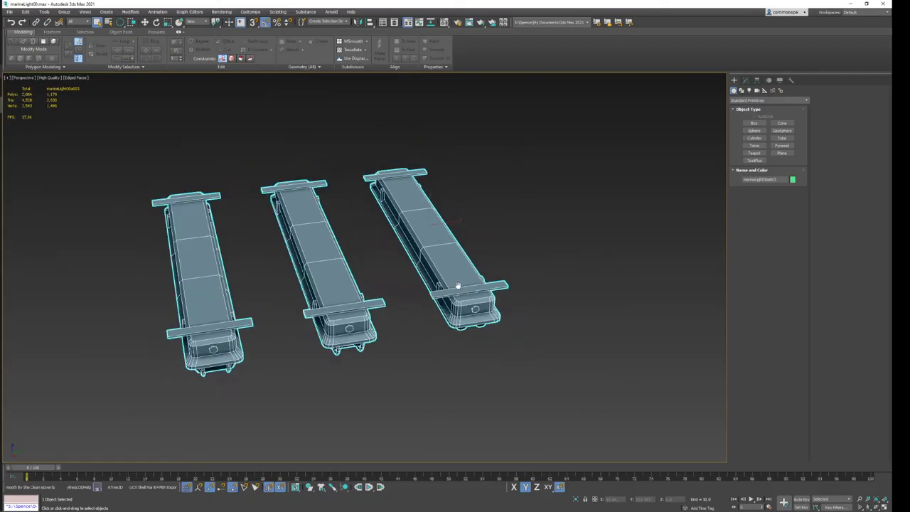
scroll(345, 328, "down", 2)
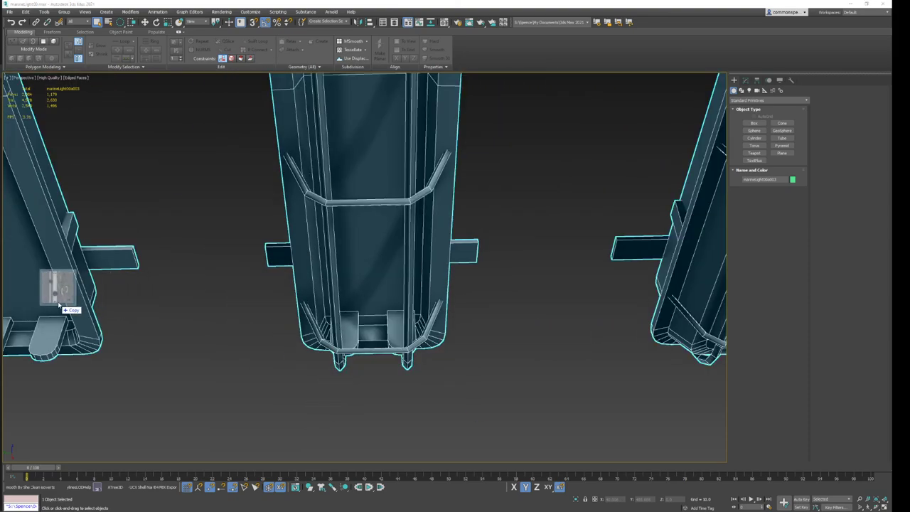
left_click(108, 317)
key("ctrl+a")
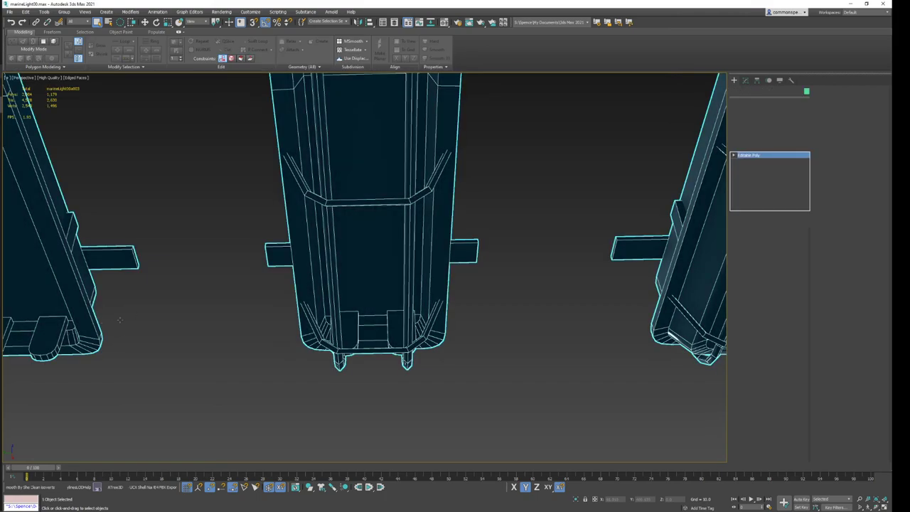
key("F3")
key("5")
left_click(85, 335)
left_click(40, 335, "ctrl")
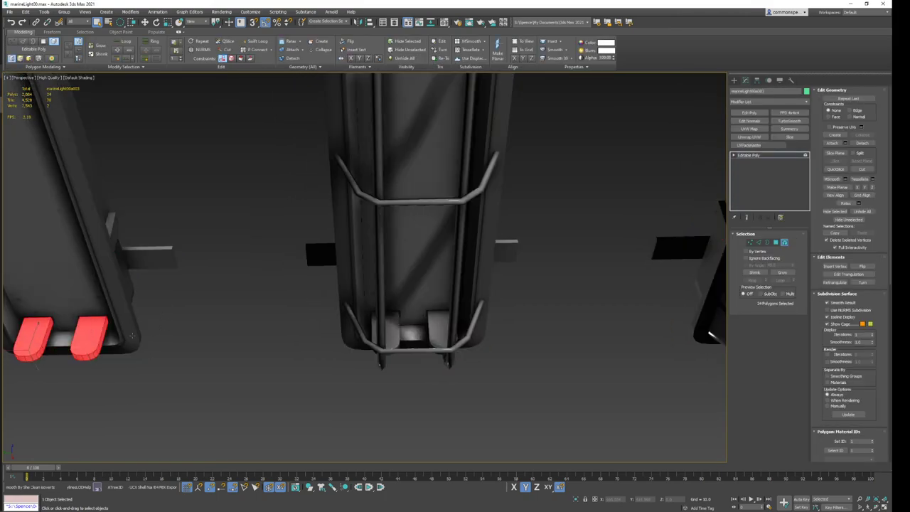
left_click(414, 335, "ctrl")
left_click(414, 335, "alt")
middle_click_drag(391, 328, 324, 339, "alt")
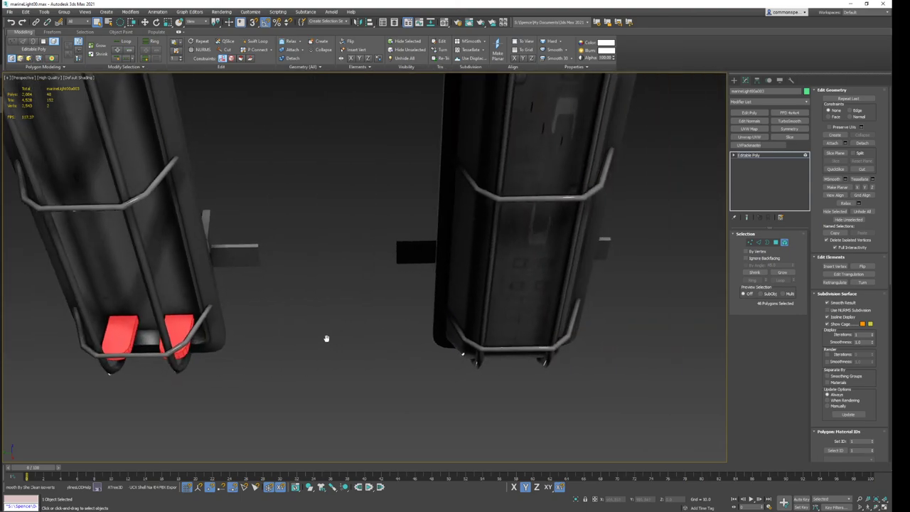
left_click(508, 317)
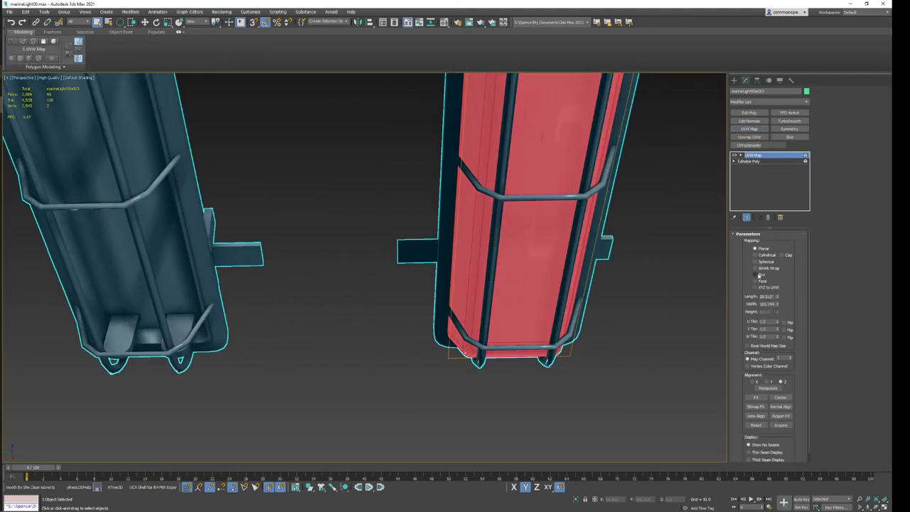
Apply Box UVW mapping at 200 size and collapse it into the editable poly.
left_click(758, 274)
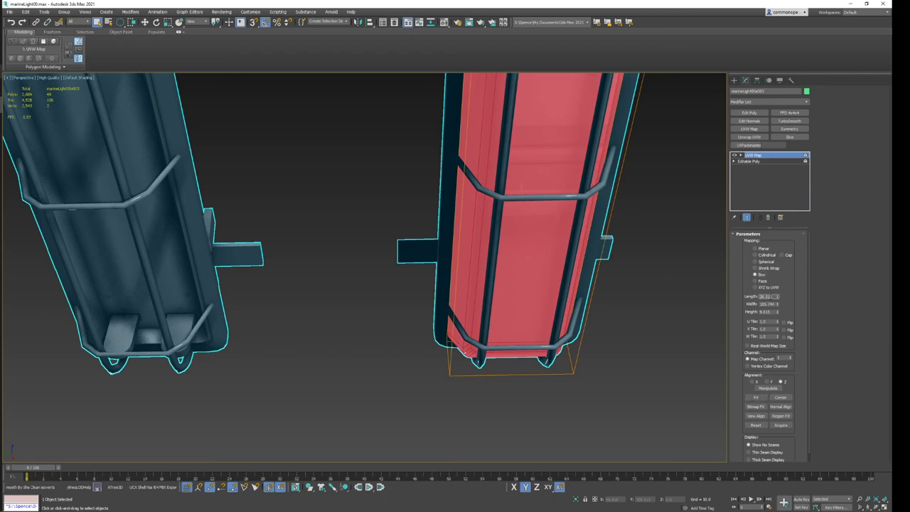
type("200")
key("Tab")
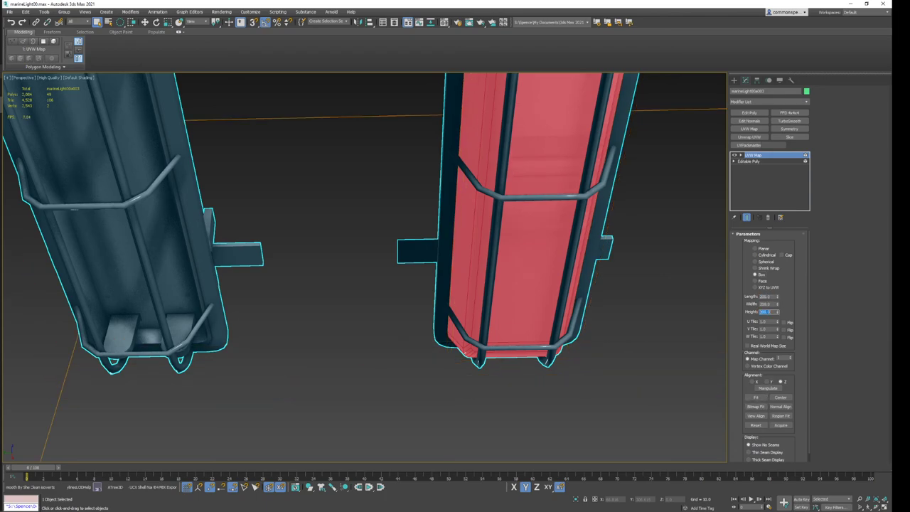
right_click(788, 155)
left_click(811, 226)
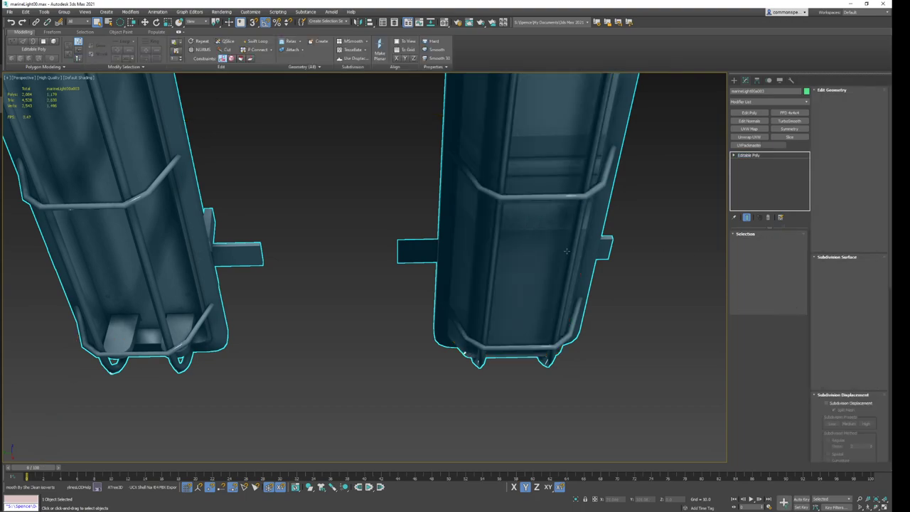
Delete the small tab elements and a stray element from the right light's pillars.
key("5")
left_click(519, 335)
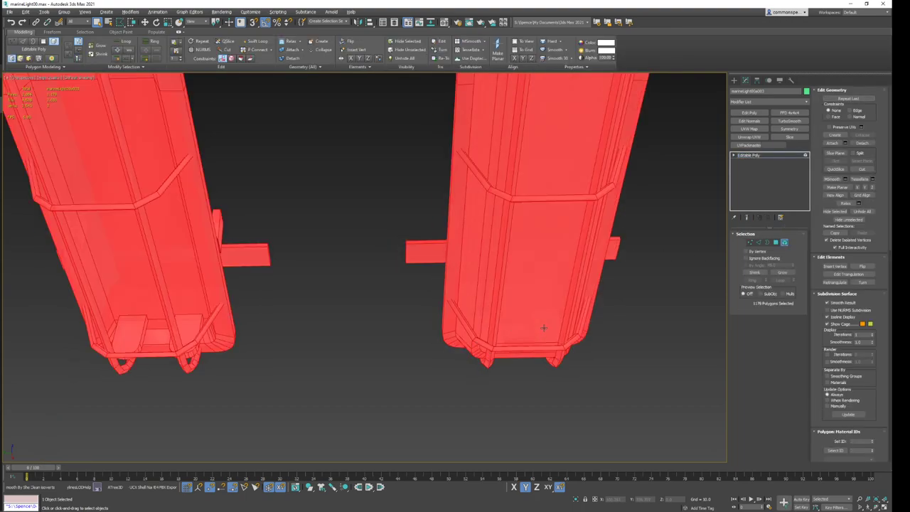
left_click(544, 327)
key("Delete")
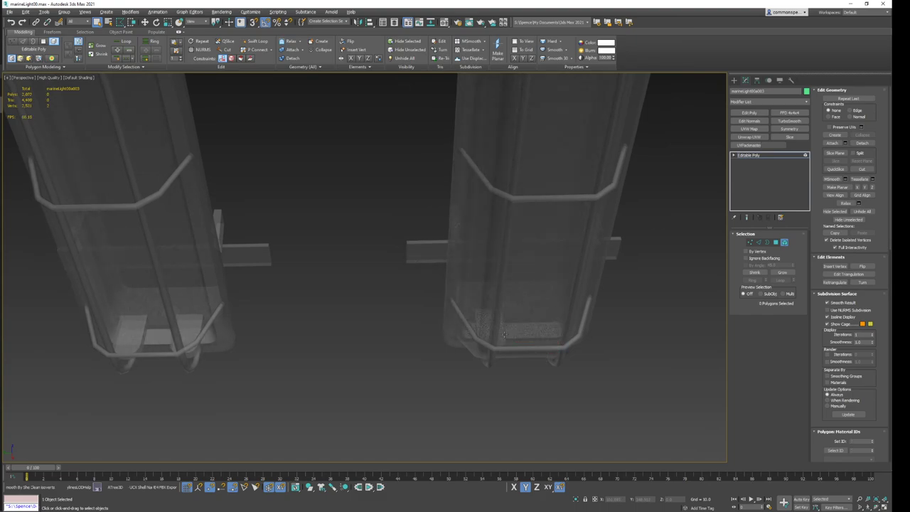
left_click(489, 328)
mouse_move(489, 329)
middle_mouse_down("alt")
mouse_move(345, 345)
mouse_move(405, 315)
mouse_move(438, 339)
mouse_move(282, 328)
middle_mouse_up("alt")
left_click(405, 315)
key("ctrl+a")
left_click(405, 314)
key("Delete")
left_click(282, 329)
key("Delete")
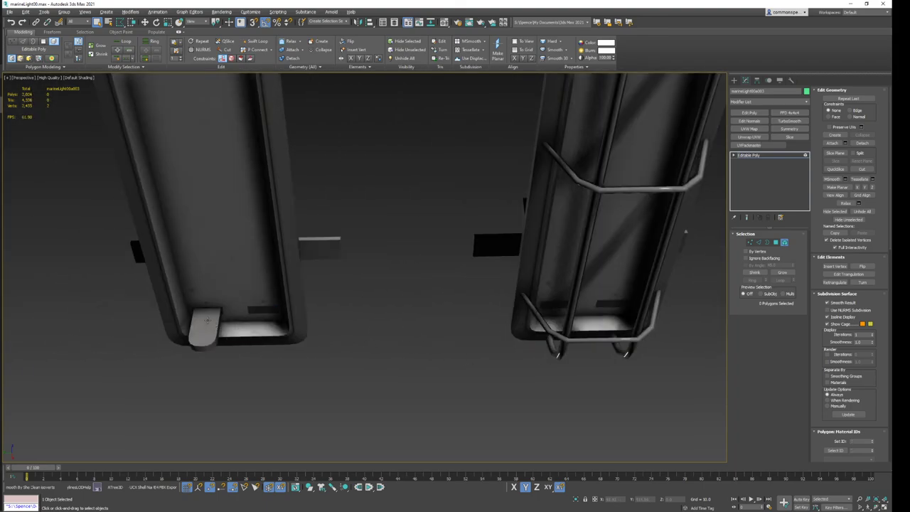
scroll(206, 327, "up", 5)
left_click(200, 324)
key("Delete")
scroll(201, 324, "down", 10)
Orbit around the pillars, toggle see-through display, and step back through recent changes with undo/redo.
middle_click_drag(374, 351, 522, 371, "alt")
scroll(672, 339, "up", 10)
scroll(672, 339, "down", 3)
scroll(625, 335, "down", 7)
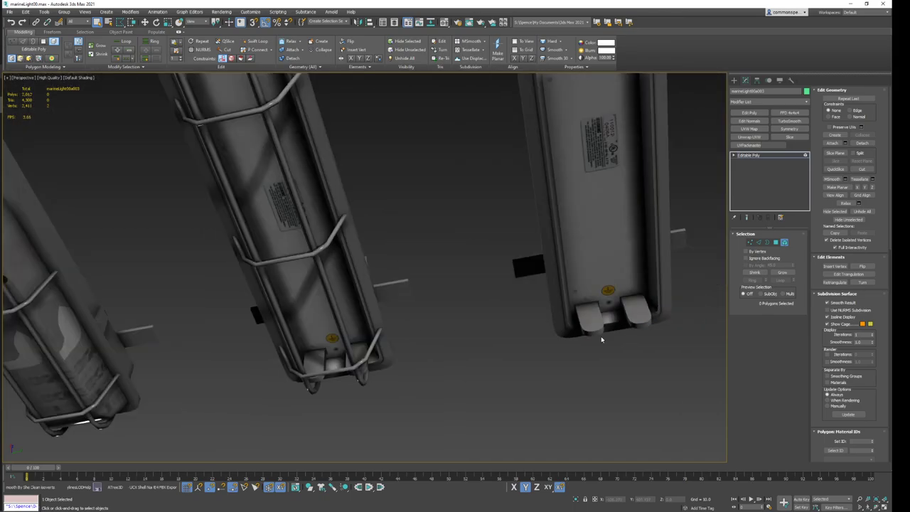
middle_click_drag(600, 336, 498, 348, "alt")
key("ctrl+z")
key("alt+x")
key("ctrl+z")
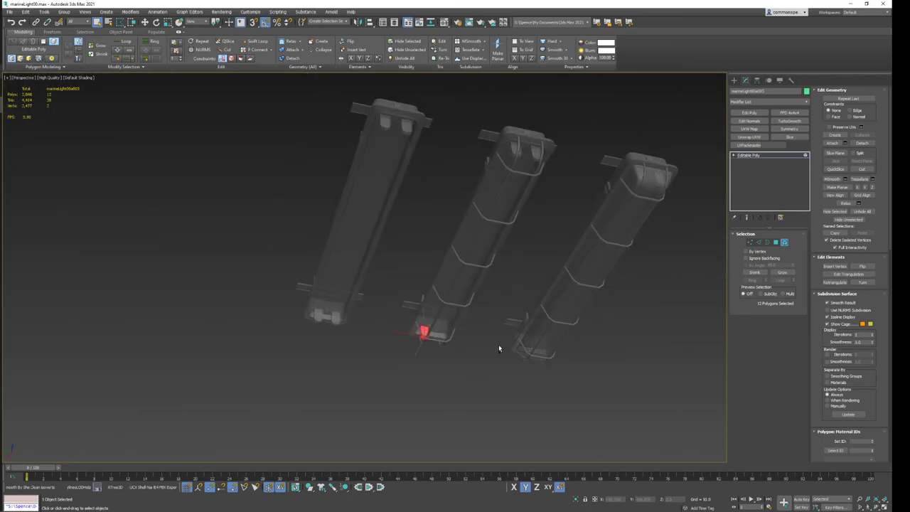
key("ctrl+z")
key("ctrl+z")
key("ctrl+z")
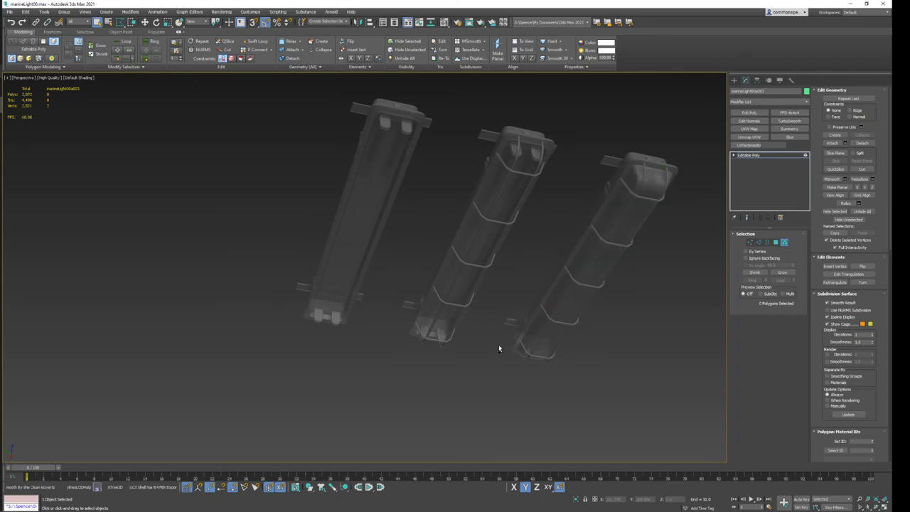
key("ctrl+z")
key("ctrl+z")
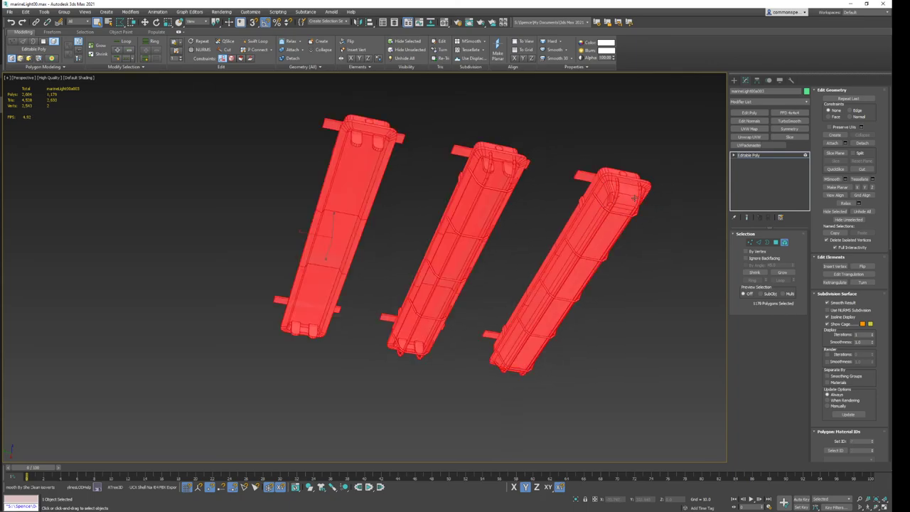
key("ctrl+z")
scroll(640, 199, "up", 5)
key("ctrl+z")
key("ctrl+z")
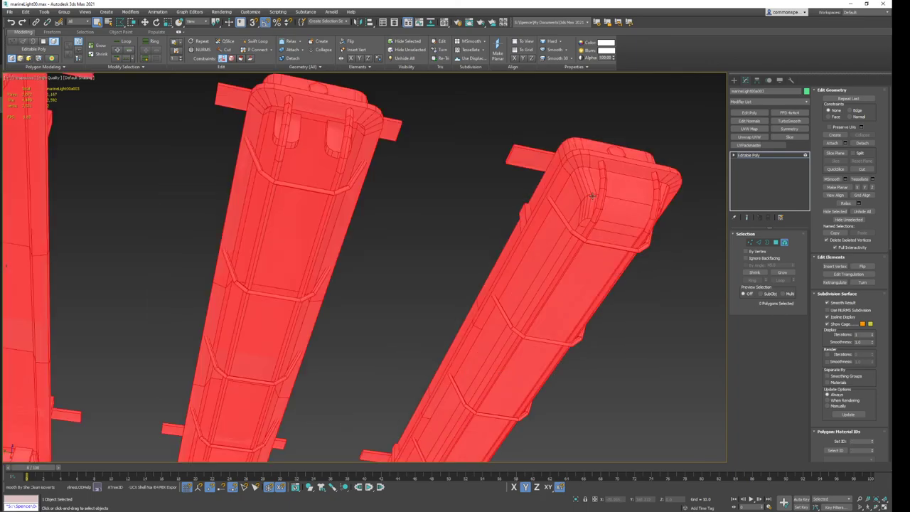
key("ctrl+z")
key("ctrl+z")
key("ctrl+z")
key("ctrl+z")
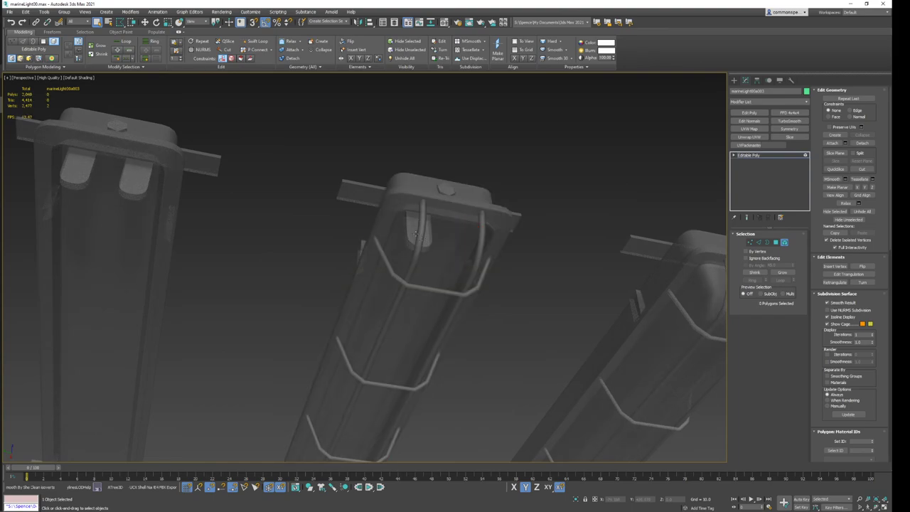
key("ctrl+z")
key("ctrl+z")
key("ctrl+z")
key("ctrl+z")
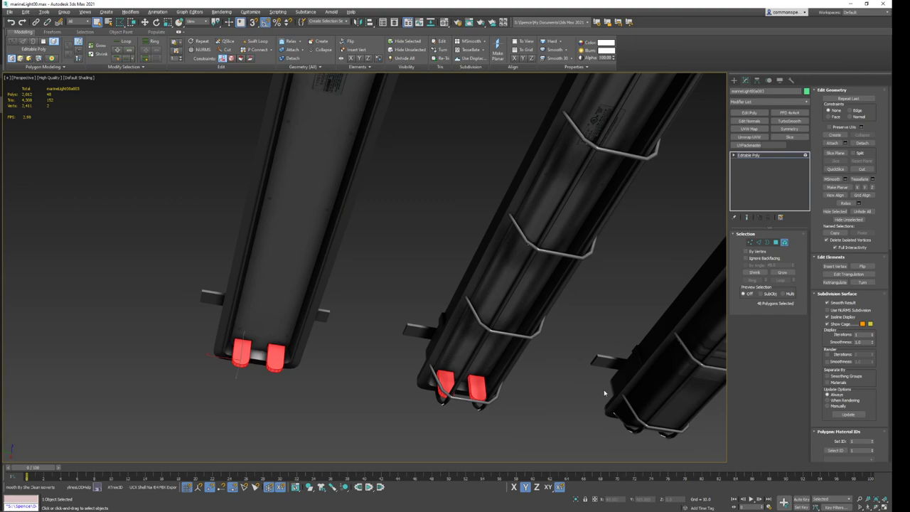
key("ctrl+z")
key("ctrl+z")
key("ctrl+z")
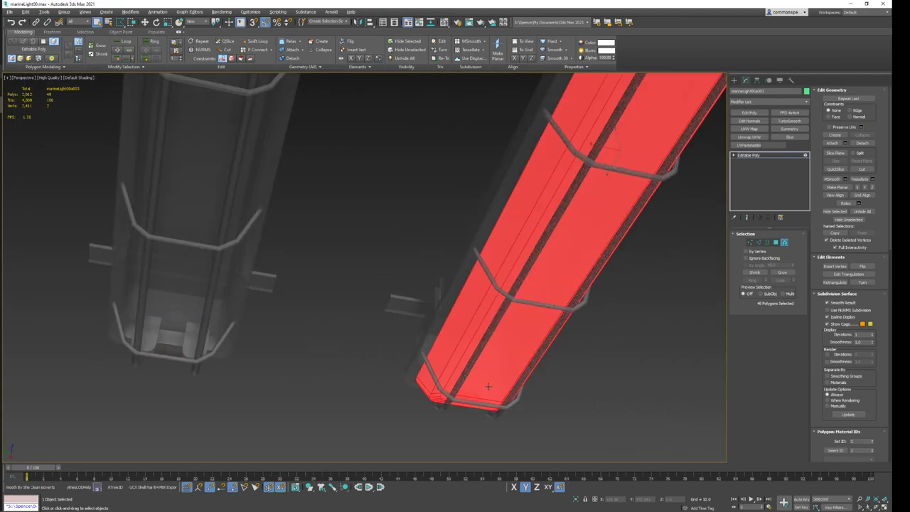
key("ctrl+z")
key("ctrl+z")
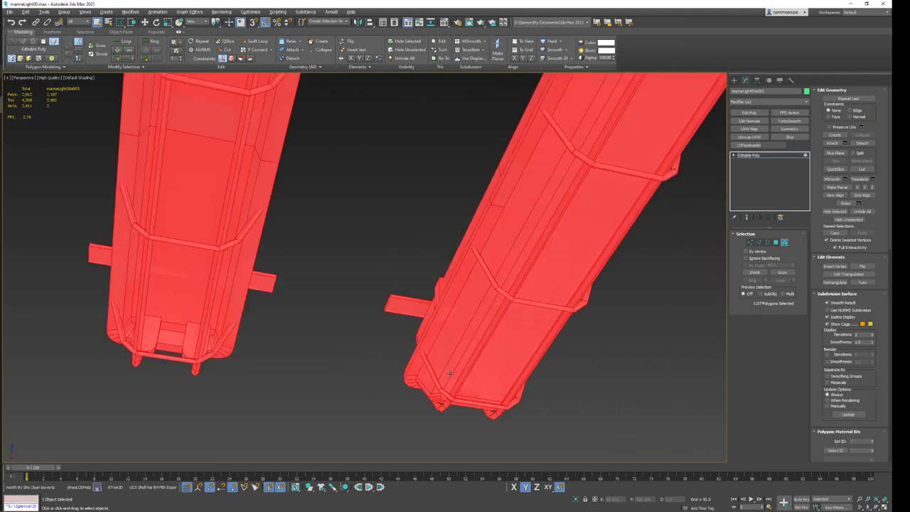
key("ctrl+y")
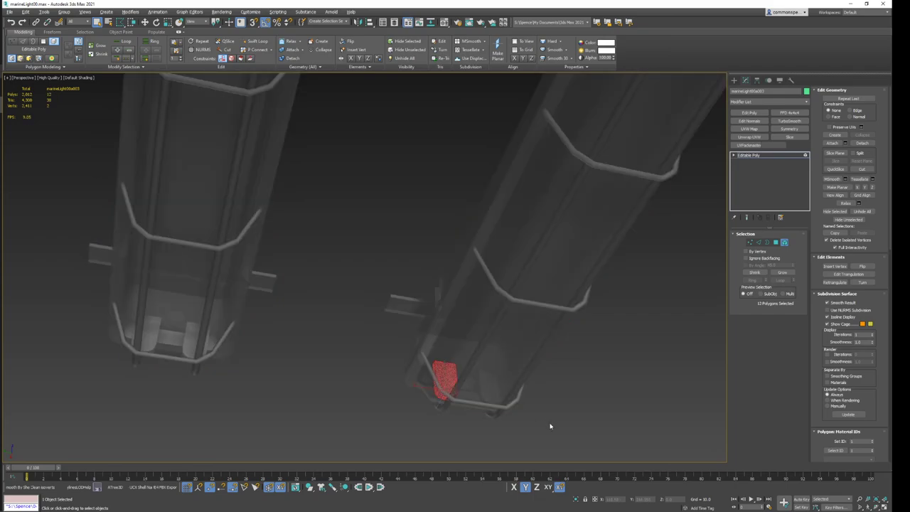
Select the right fixture's bottom-end rim and the left fixture's lamp-holder end piece.
double_click(442, 392)
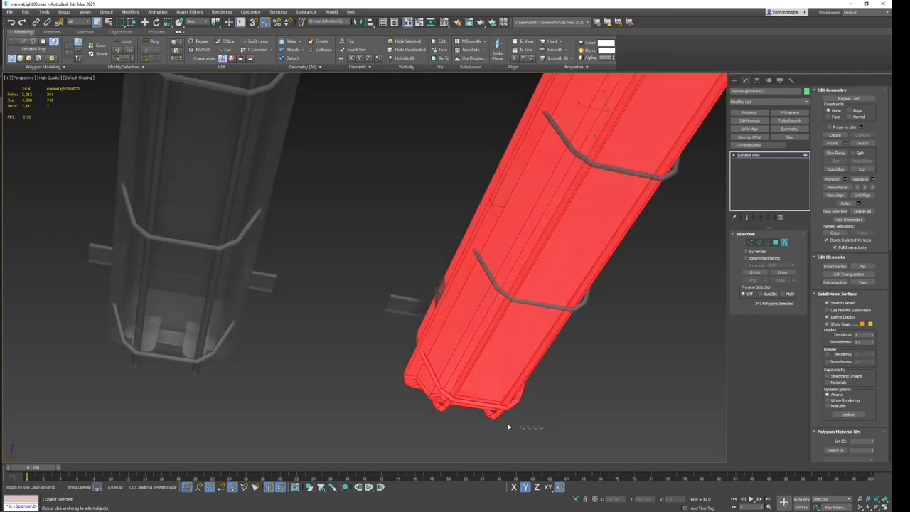
left_click(523, 393)
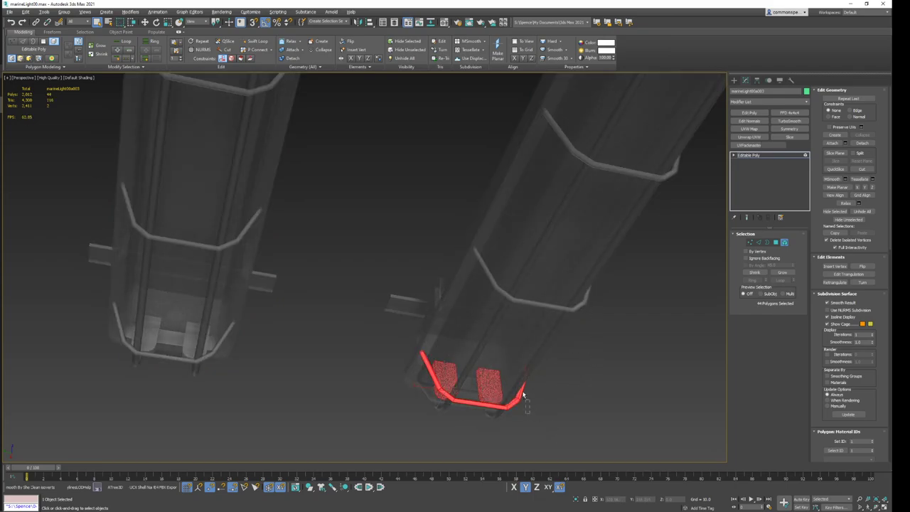
middle_click_drag(399, 359, 515, 357)
key("x")
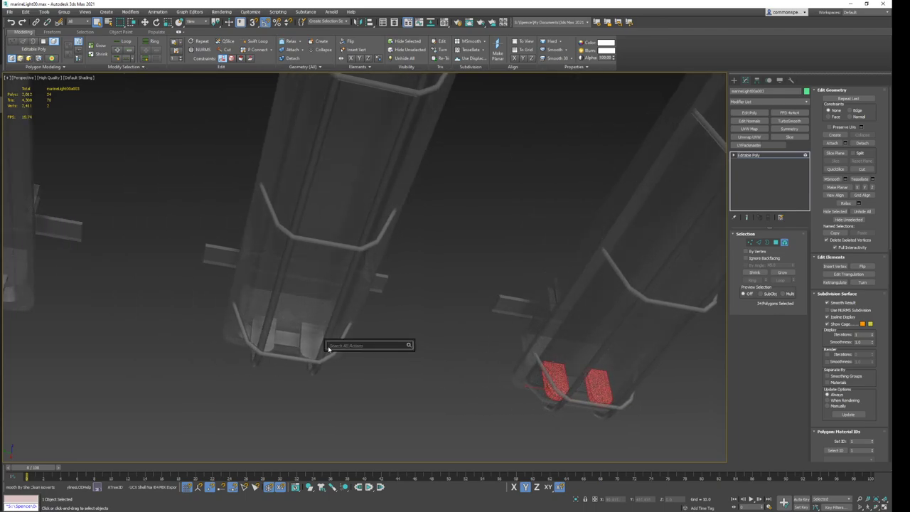
key("Escape")
left_click(315, 340)
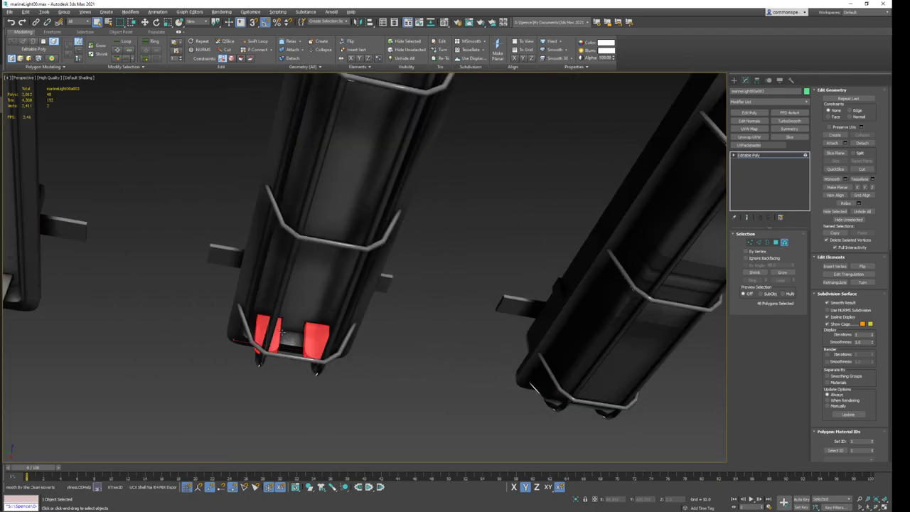
scroll(273, 330, "down", 5)
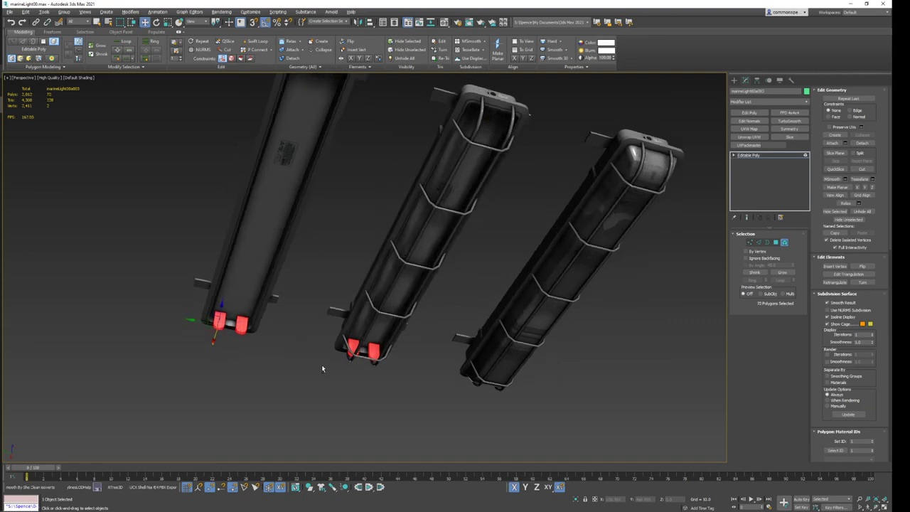
Add a Mirror modifier to the fixture and collapse it into the editable mesh.
middle_click_drag(321, 368, 360, 319, "alt")
left_click(759, 103)
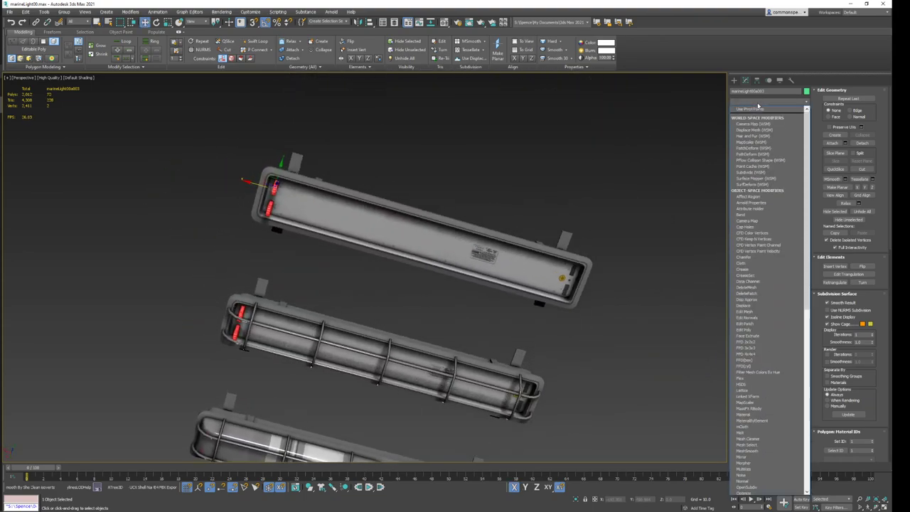
type("mirror")
key("Return")
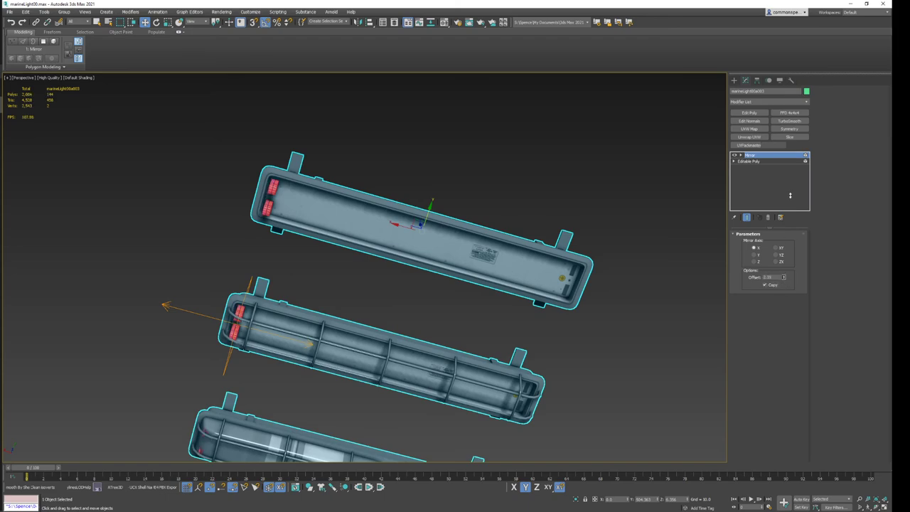
right_click(754, 203)
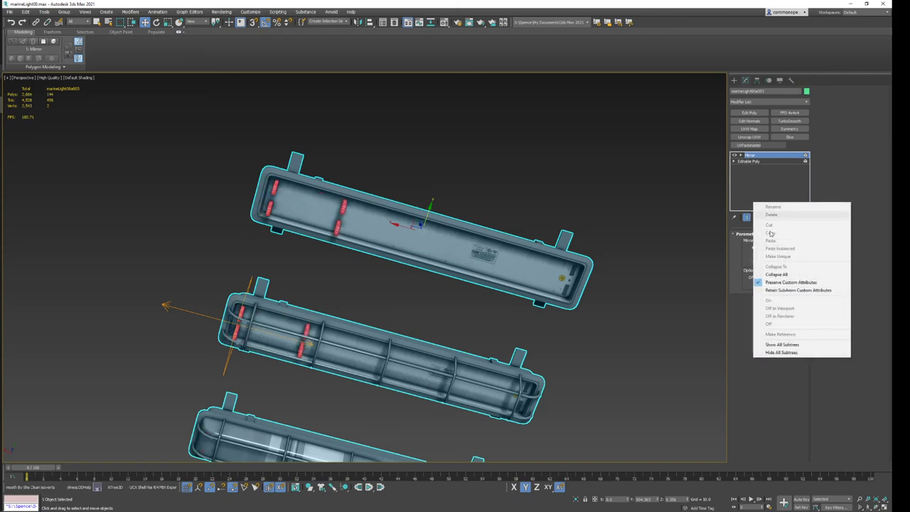
left_click(784, 275)
Move the mirrored lamp-holder end pieces into place at the fixture's far end.
key("5")
middle_click_drag(365, 284, 377, 240, "alt")
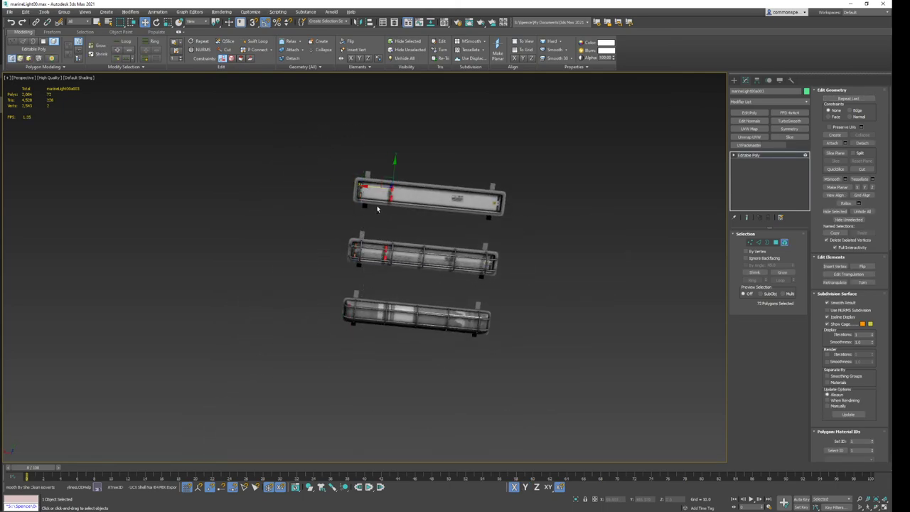
scroll(376, 208, "up", 3)
left_click_drag(350, 199, 579, 205)
scroll(591, 203, "up", 3)
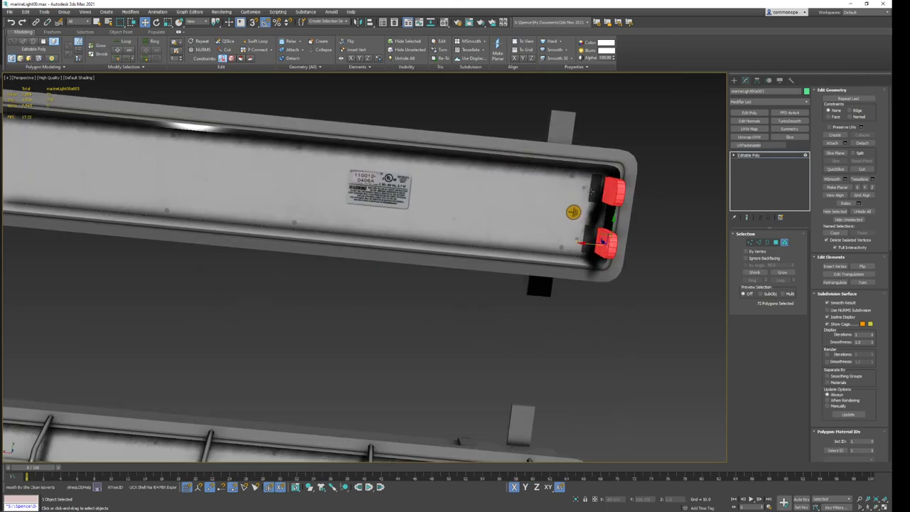
scroll(589, 237, "up", 2)
left_click_drag(598, 247, 579, 247)
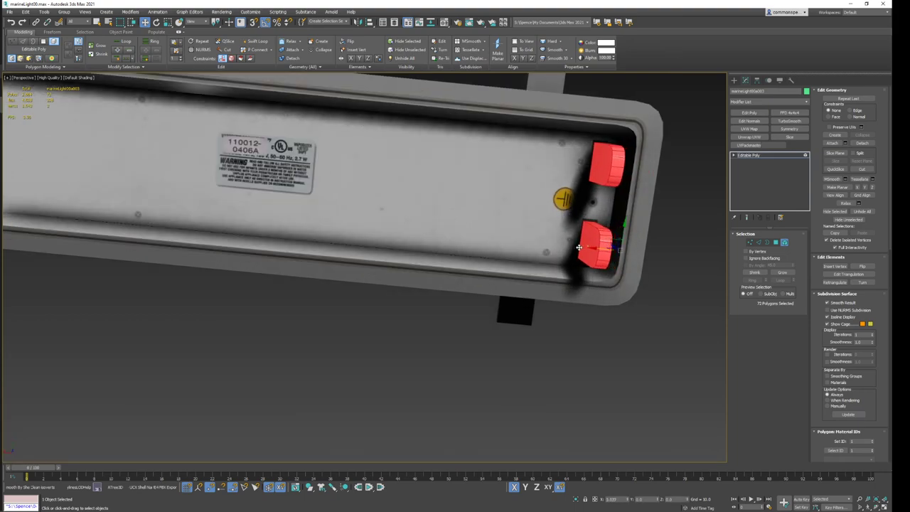
middle_click_drag(565, 246, 348, 284, "alt")
left_click_drag(313, 313, 315, 314)
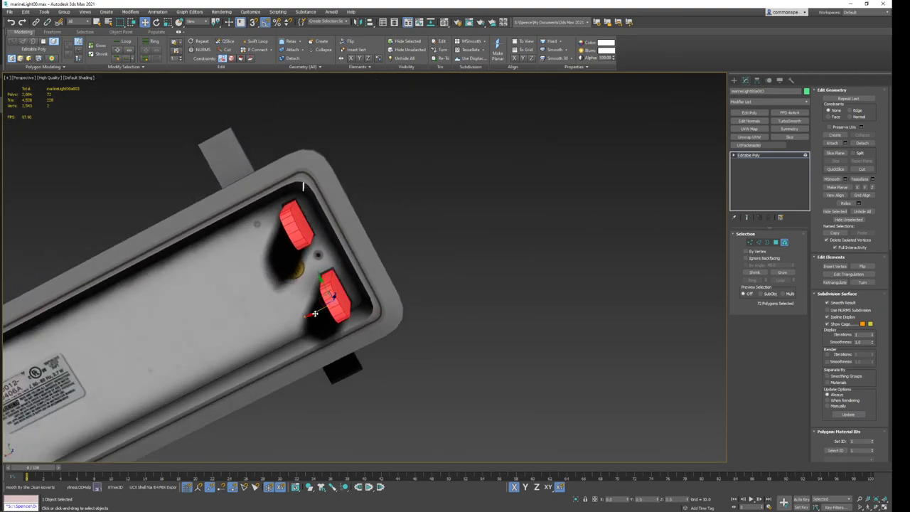
middle_click_drag(313, 314, 427, 305, "alt")
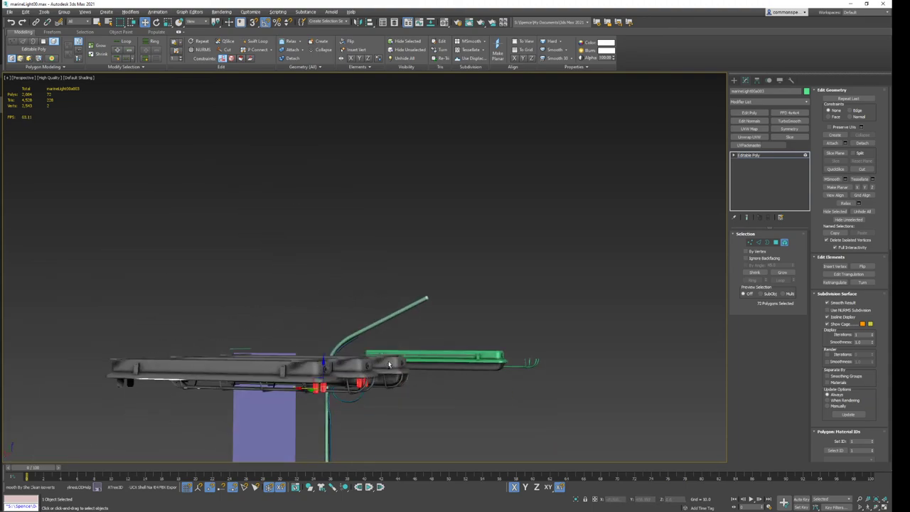
right_click(763, 154)
left_click(794, 209)
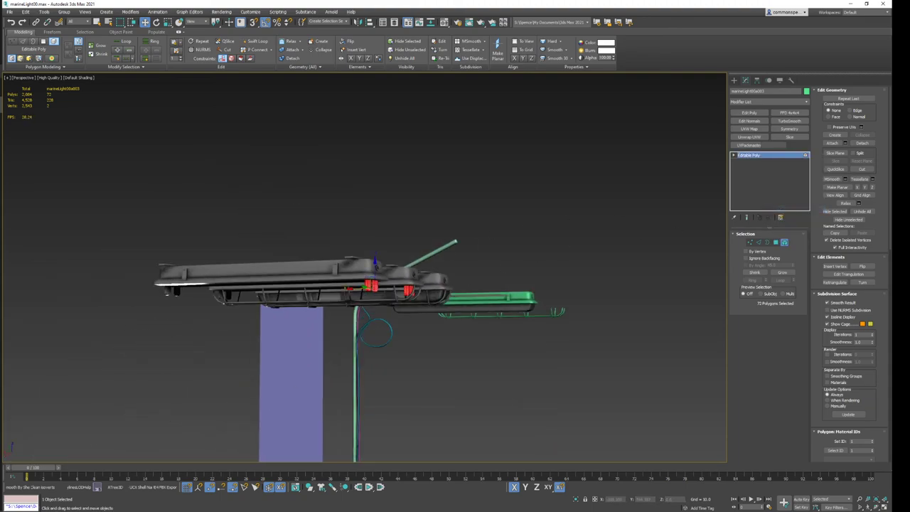
Export the selected fixture with the UE4 FBX Exporter, replacing the existing marineLight00a003 file.
left_click(184, 487)
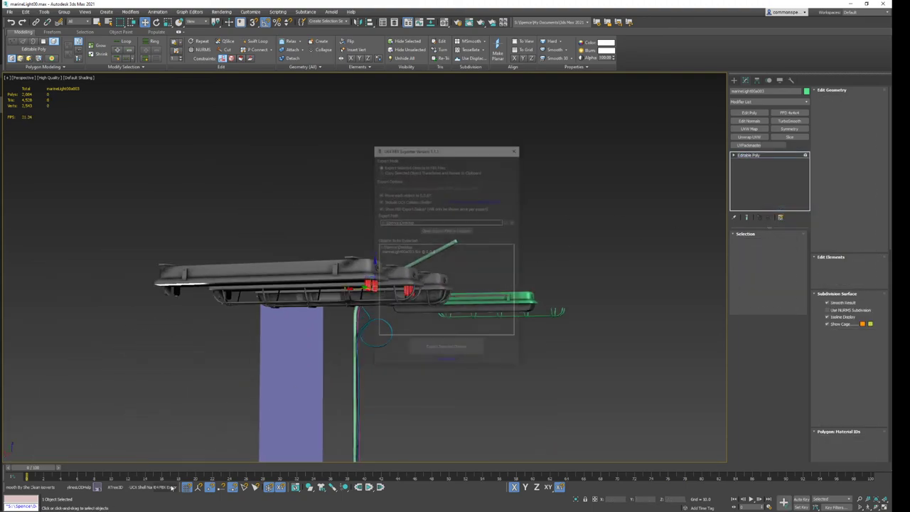
left_click(436, 346)
left_click(473, 267)
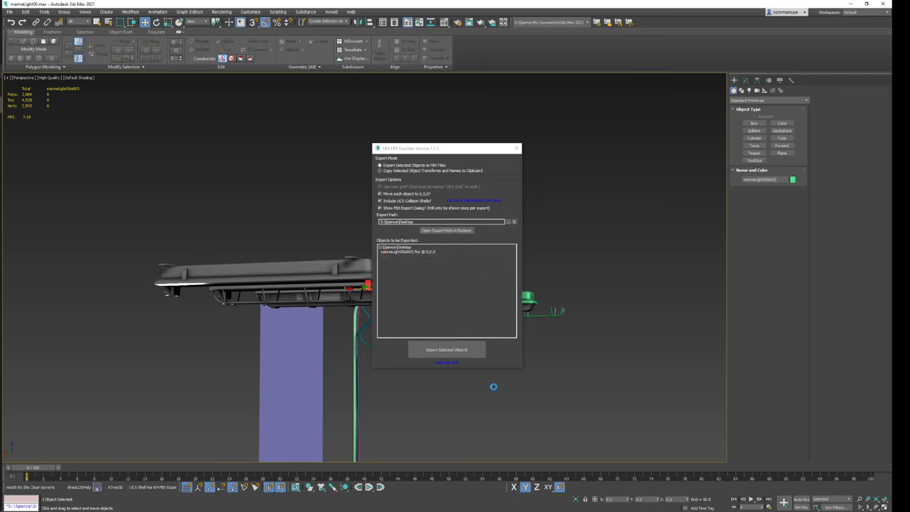
left_click(481, 346)
left_click(488, 345)
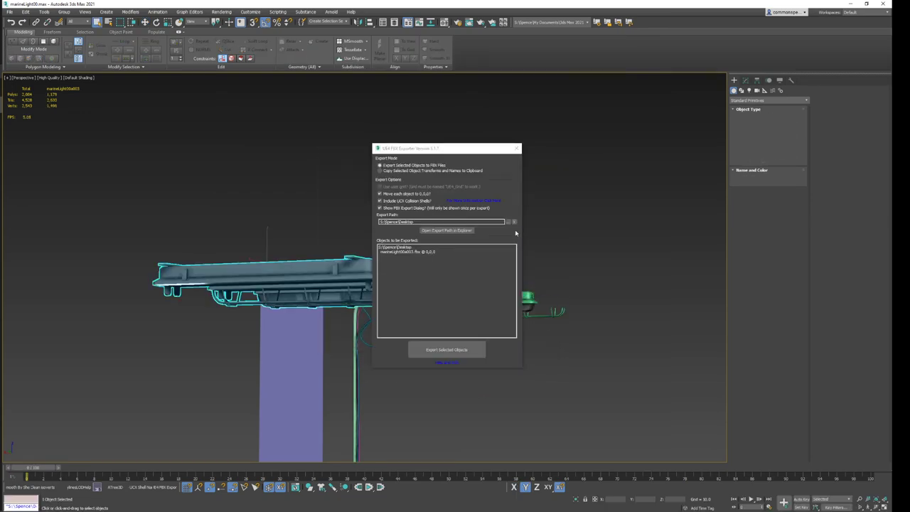
left_click(517, 148)
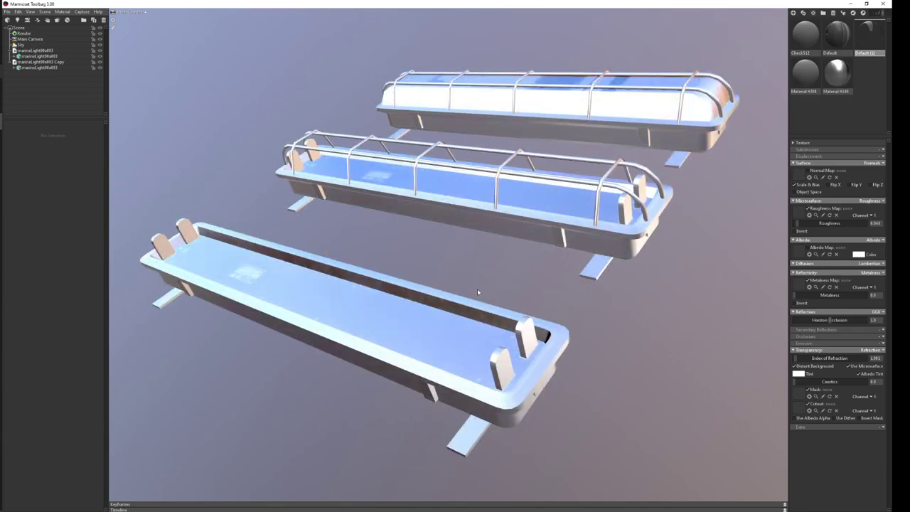
Apply the Default material to the top light fixture.
mouse_move(491, 282)
left_mouse_down()
mouse_move(494, 300)
mouse_move(492, 287)
left_mouse_up()
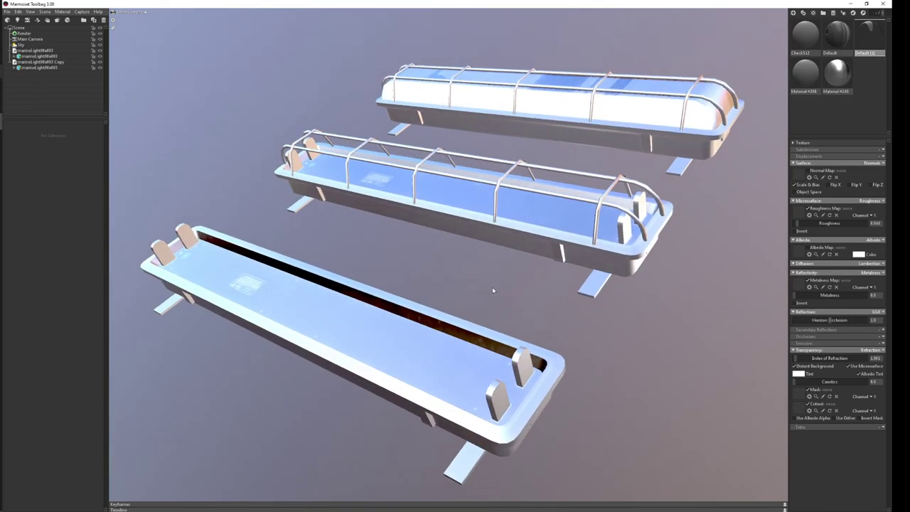
left_click(815, 54)
left_click(839, 44)
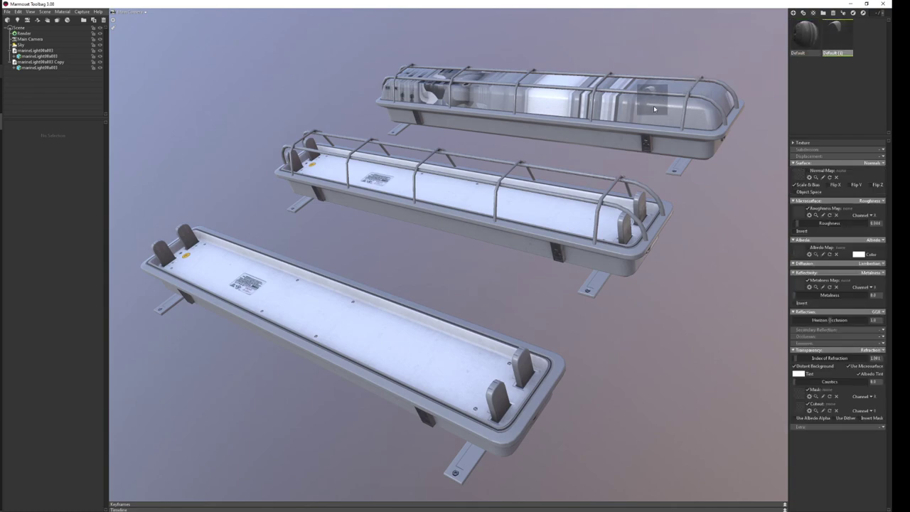
left_click_drag(722, 94, 722, 95)
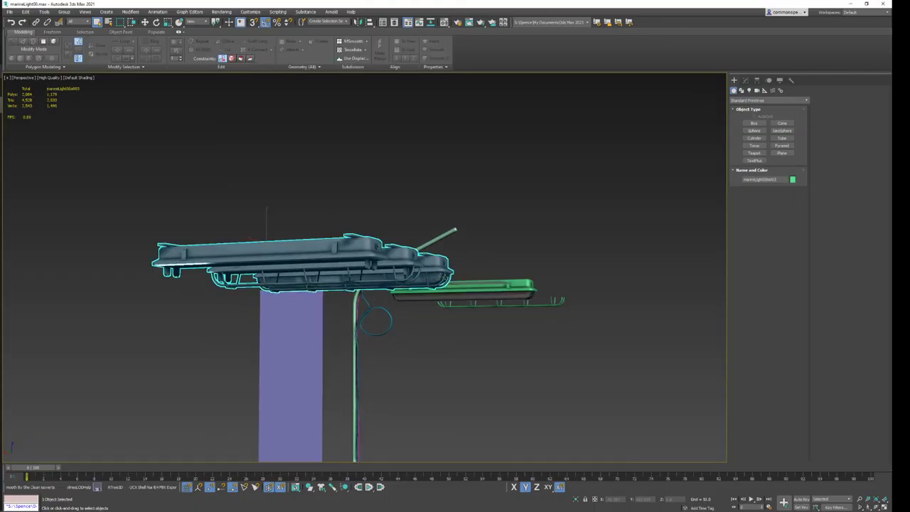
In polygon mode, pick the inner diffuser element and invert the selection to the frame and cage rails.
key("z")
left_click(745, 79)
key("5")
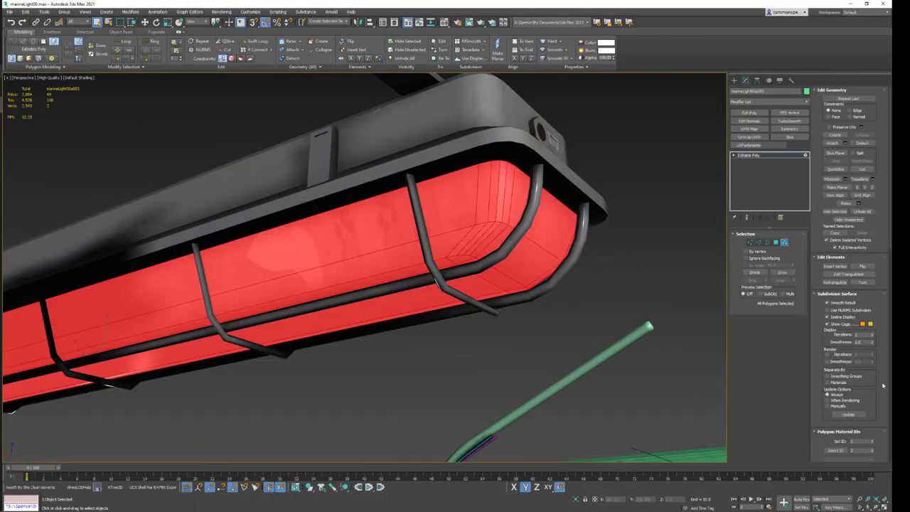
scroll(881, 376, "down", 3)
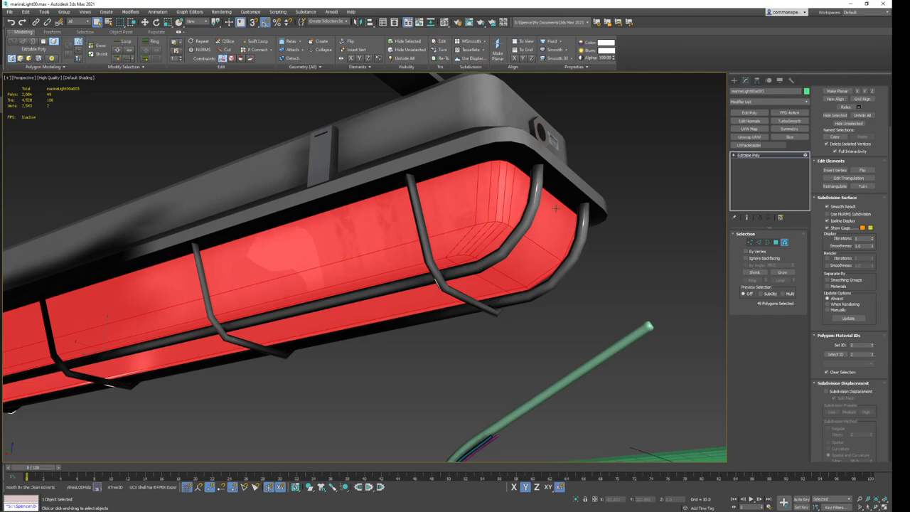
key("ctrl+i")
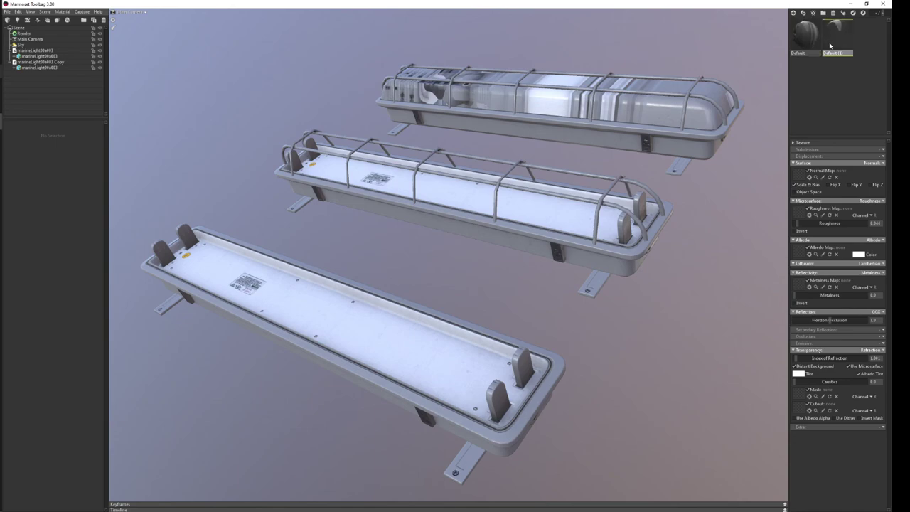
Delete the front fixture copy and the two old fixture meshes from the scene.
left_click_drag(835, 30, 652, 112)
key("ctrl+z")
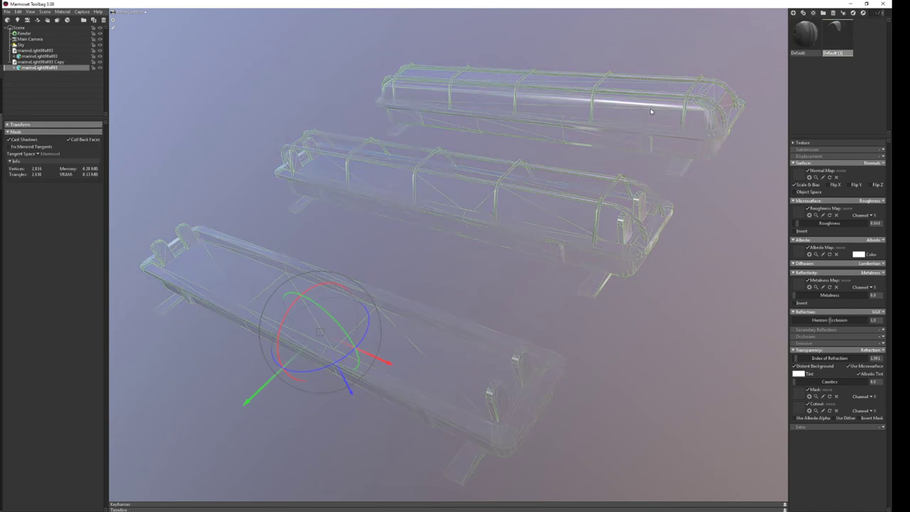
left_click(670, 150)
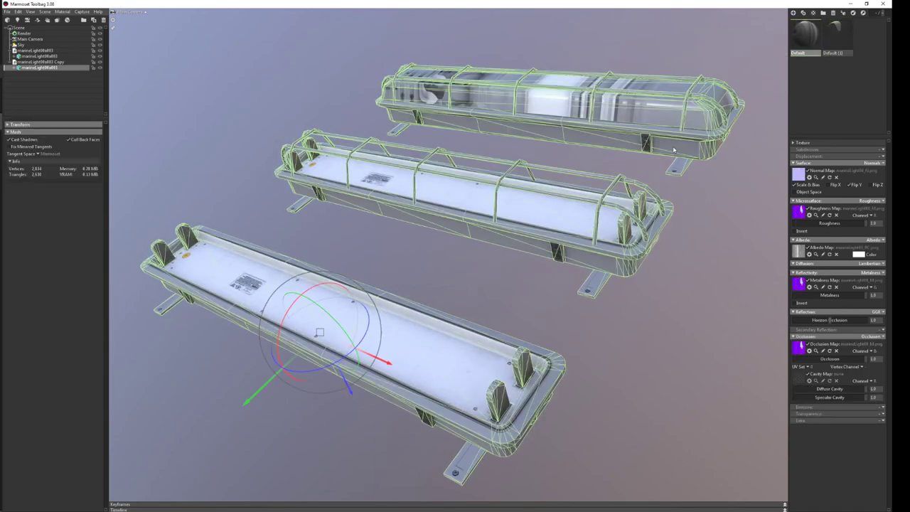
scroll(639, 205, "down", 2)
scroll(639, 205, "down", 2)
scroll(552, 281, "down", 3)
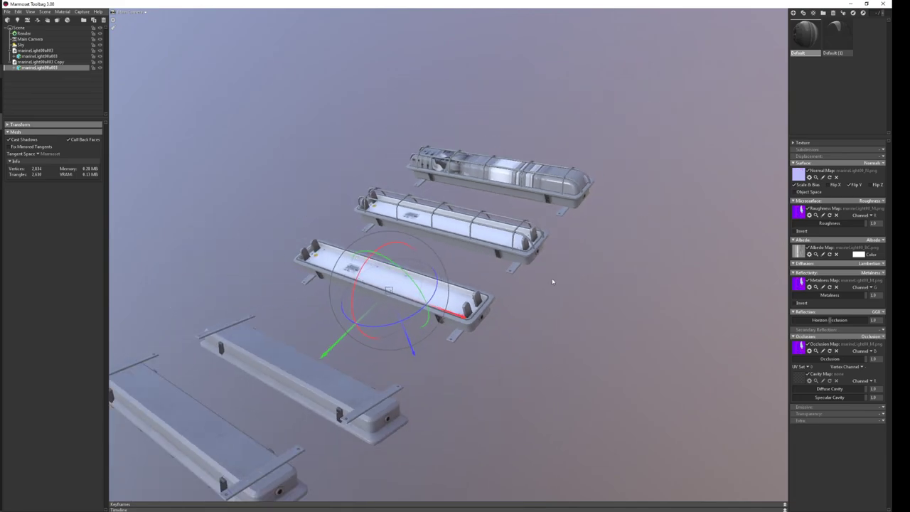
mouse_move(552, 282)
left_mouse_down()
mouse_move(540, 223)
mouse_move(557, 288)
left_mouse_up()
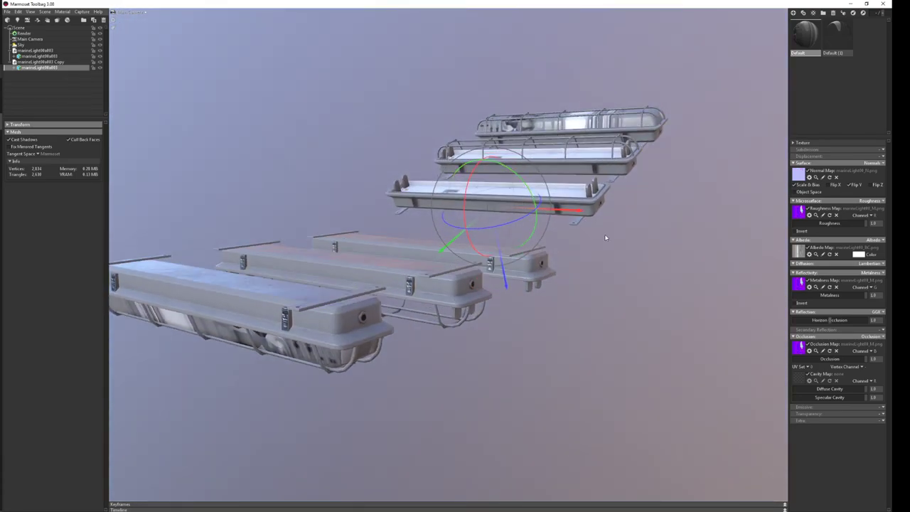
key("Delete")
left_click(35, 56)
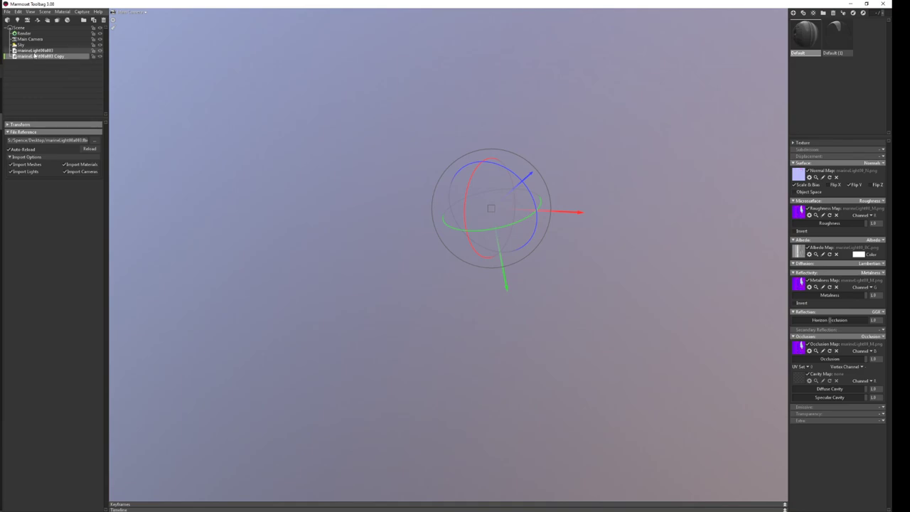
key("Delete")
left_click(34, 51)
key("Delete")
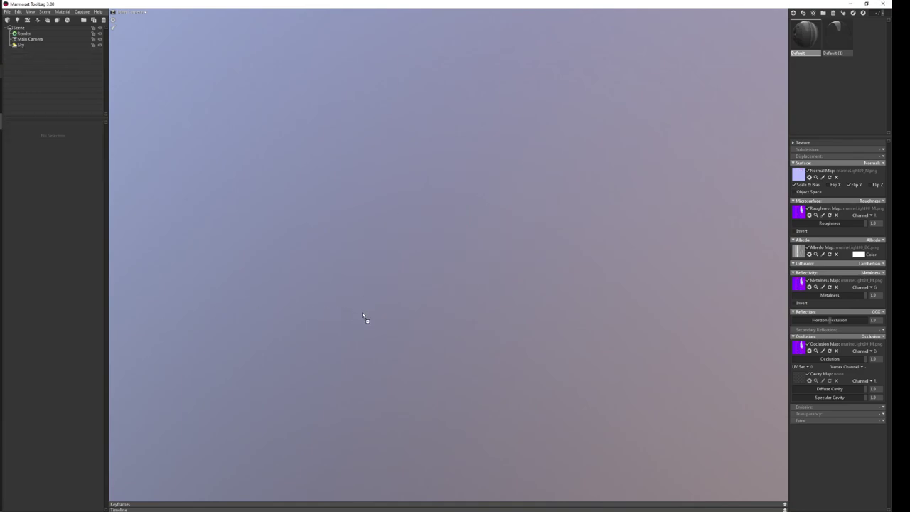
Import the fixture FBX, try Default (1) and Material #249 on it, then delete it.
left_click_drag(363, 315, 362, 315)
key("ctrl+z")
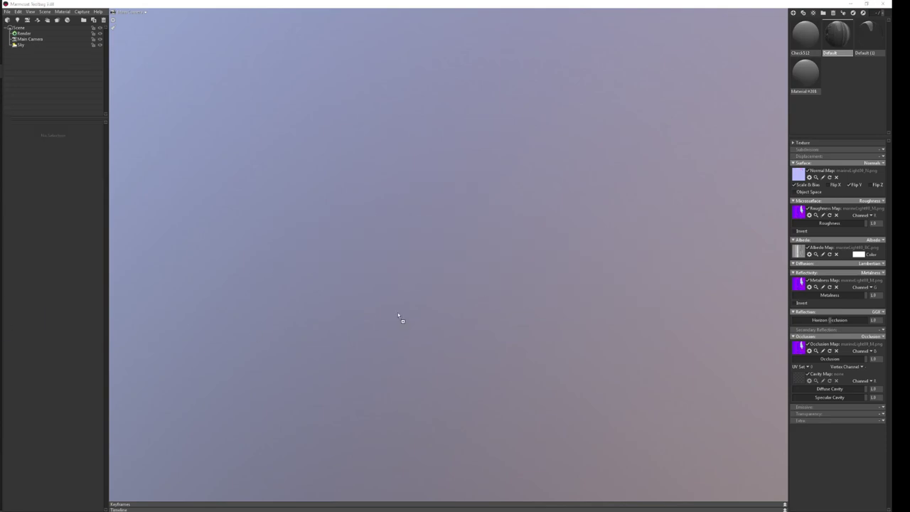
left_click_drag(22, 319, 402, 317)
left_click(704, 291)
left_click_drag(866, 29, 449, 307)
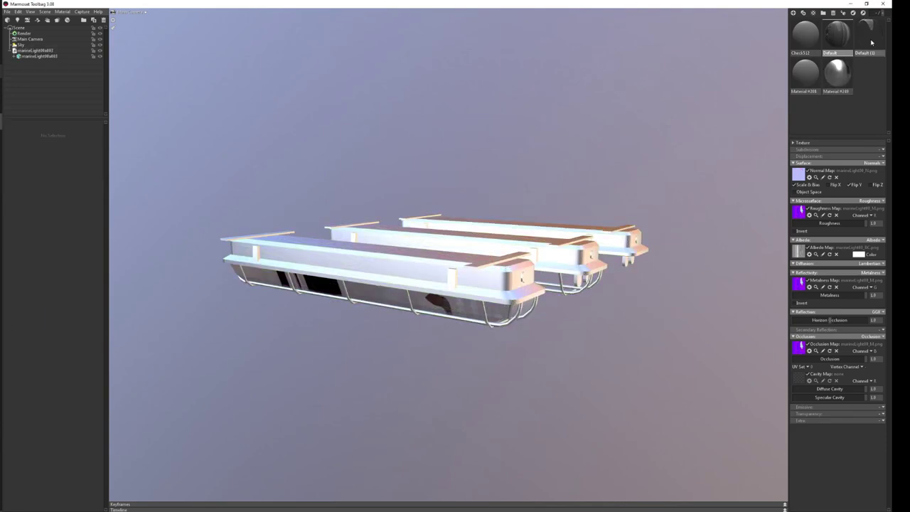
left_click(483, 308)
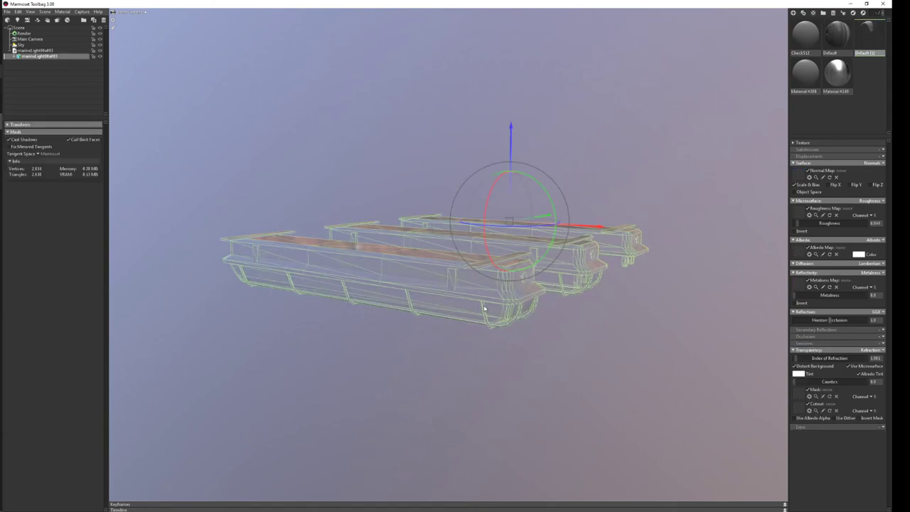
left_click(847, 86)
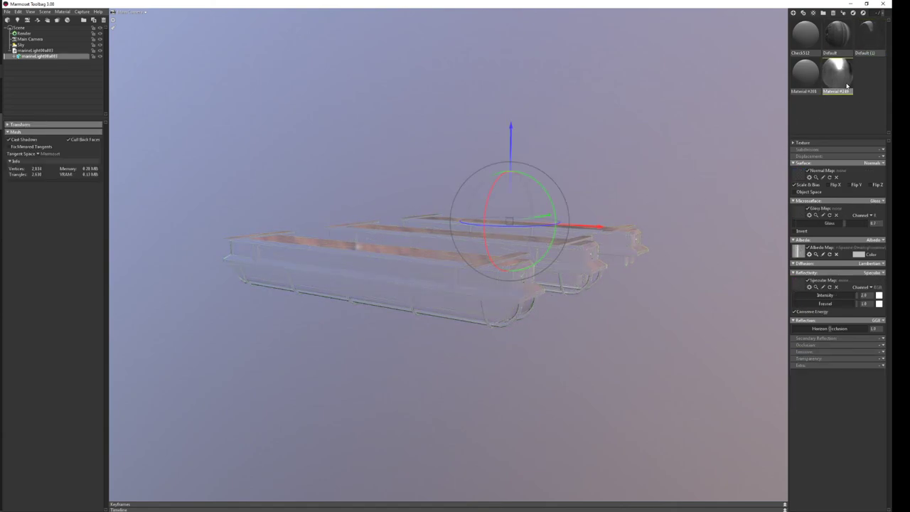
left_click_drag(846, 85, 484, 282)
key("Delete")
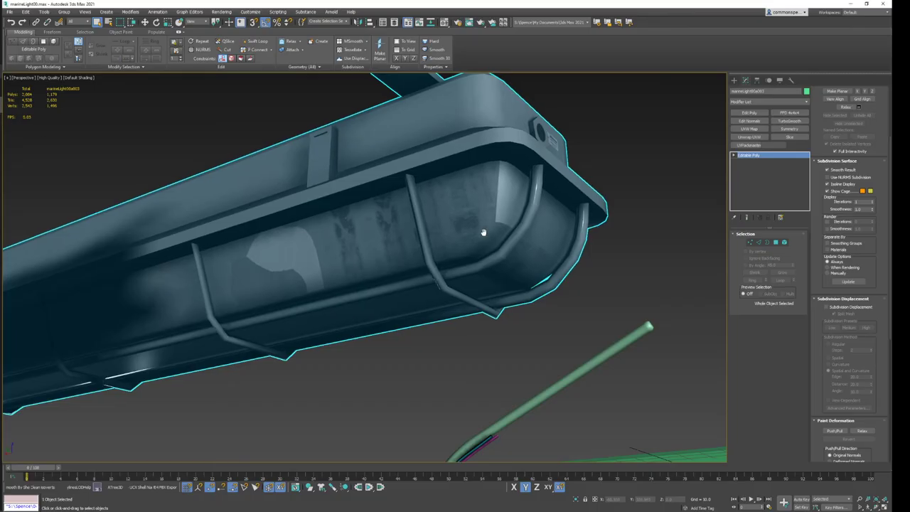
Return the fixtures to object level and run the MAXScript line colouring them green.
scroll(477, 225, "down", 5)
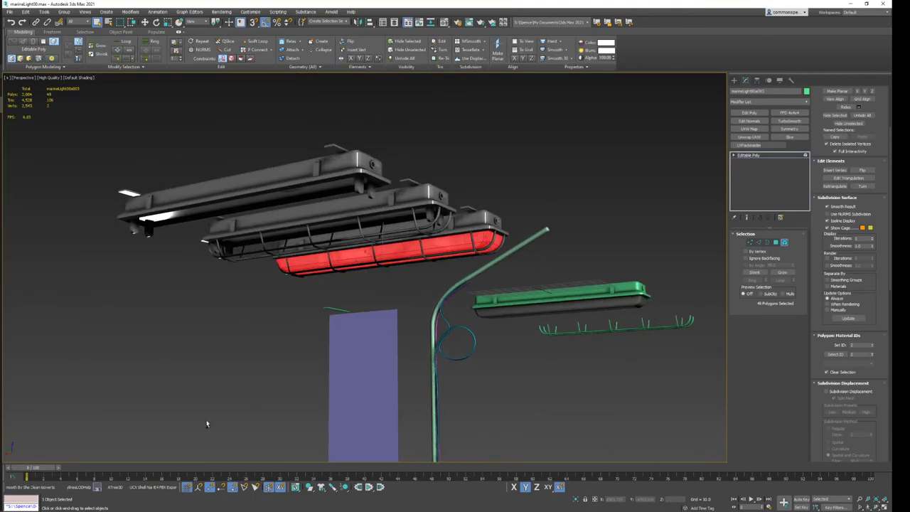
key("ctrl+a")
left_click(753, 155)
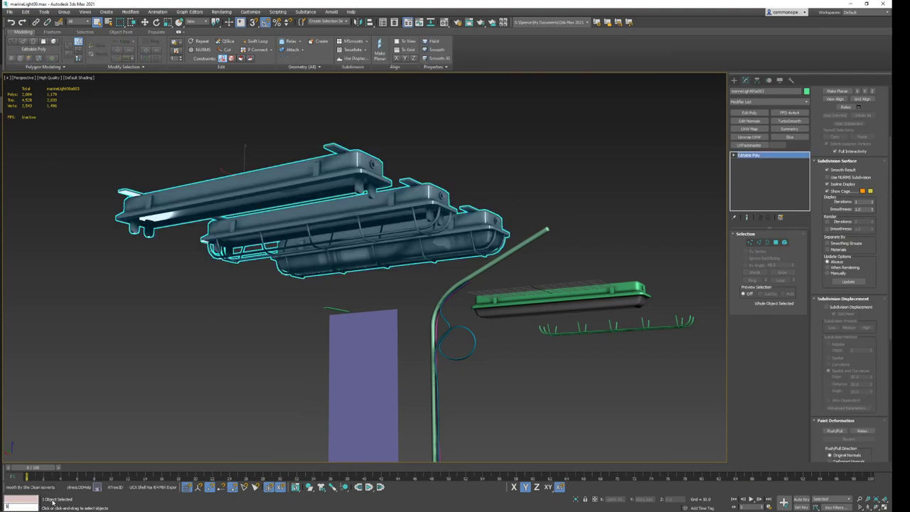
key("Return")
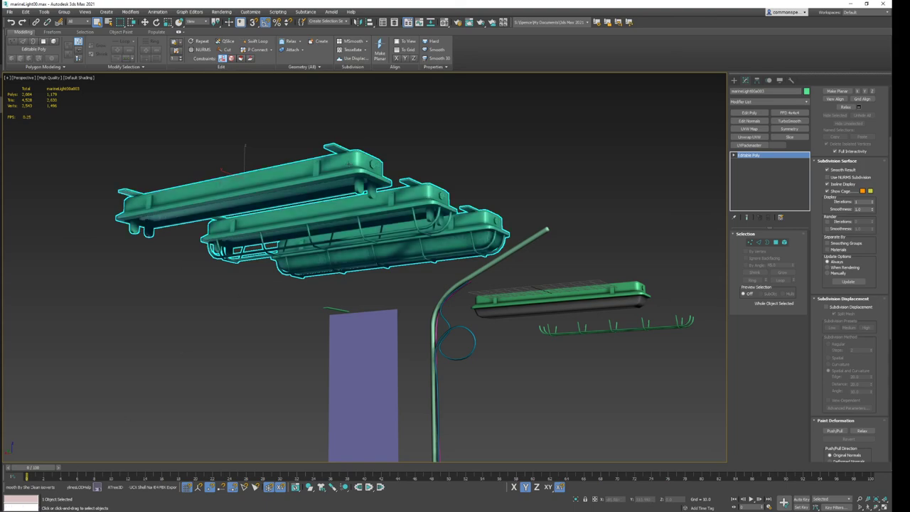
Export the fixtures with the UE4 FBX Exporter, overwriting the existing FBX file.
middle_click_drag(128, 106, 132, 105)
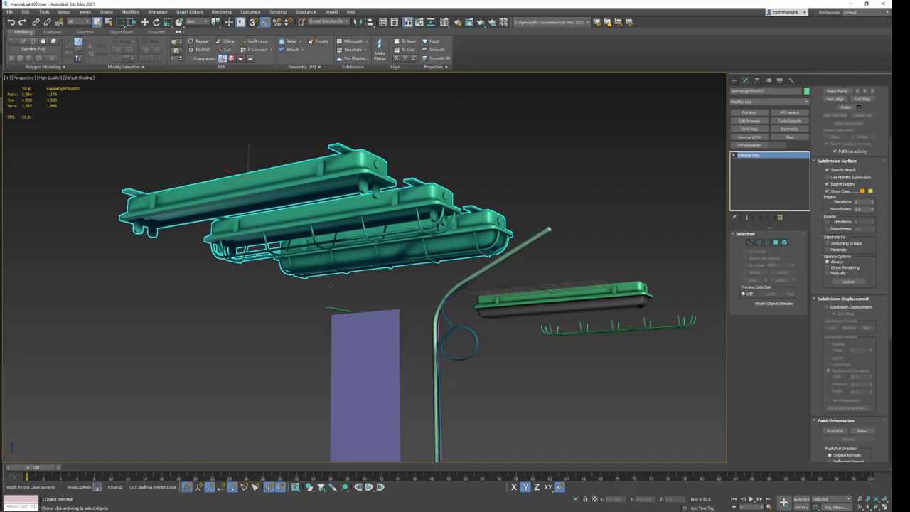
left_click(145, 487)
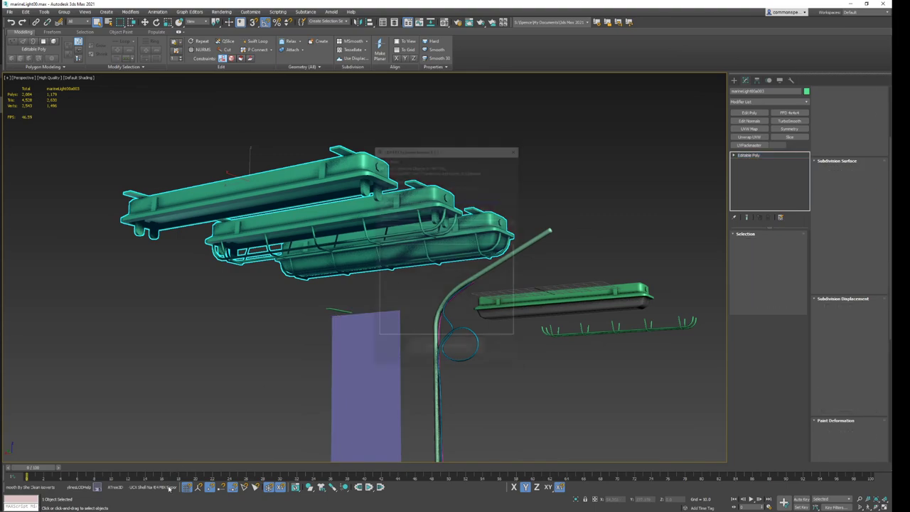
left_click(447, 349)
left_click(473, 268)
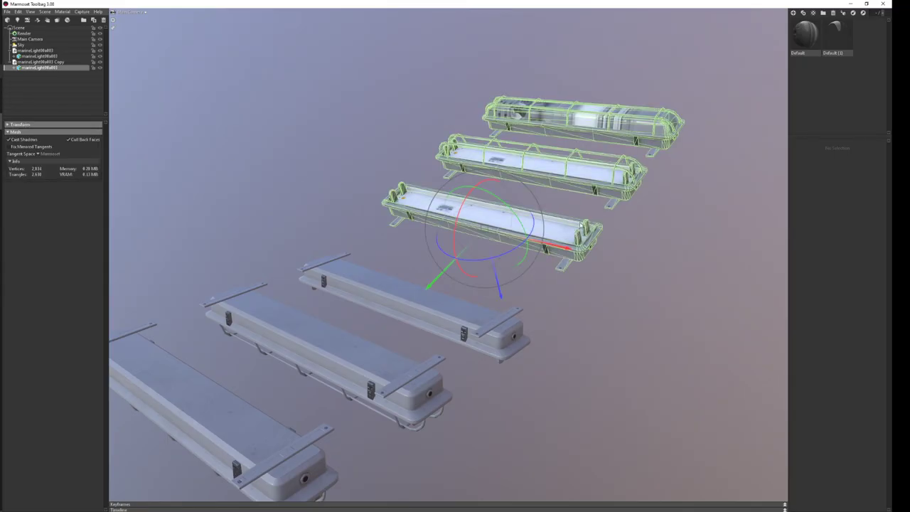
Delete the updated fixtures, including marineLight00a003, and undo to reload them.
left_click_drag(702, 94, 644, 127)
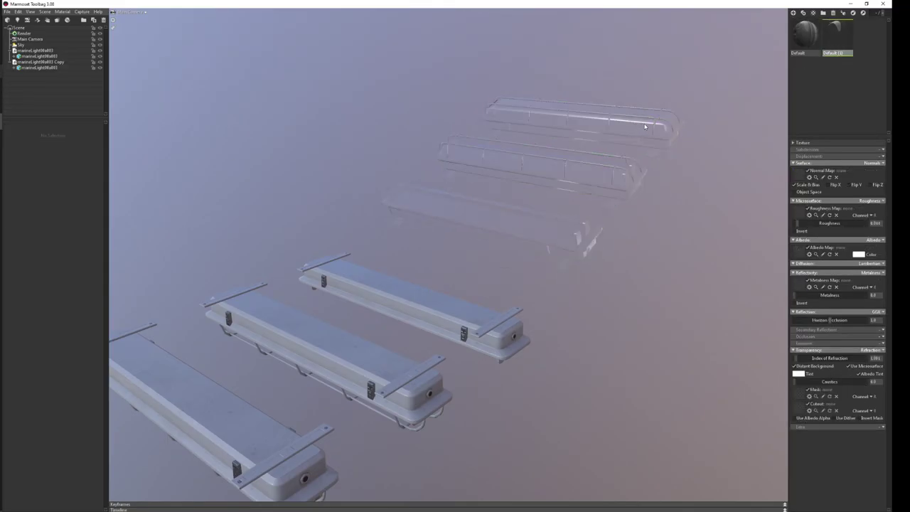
key("ctrl+z")
left_click(643, 154)
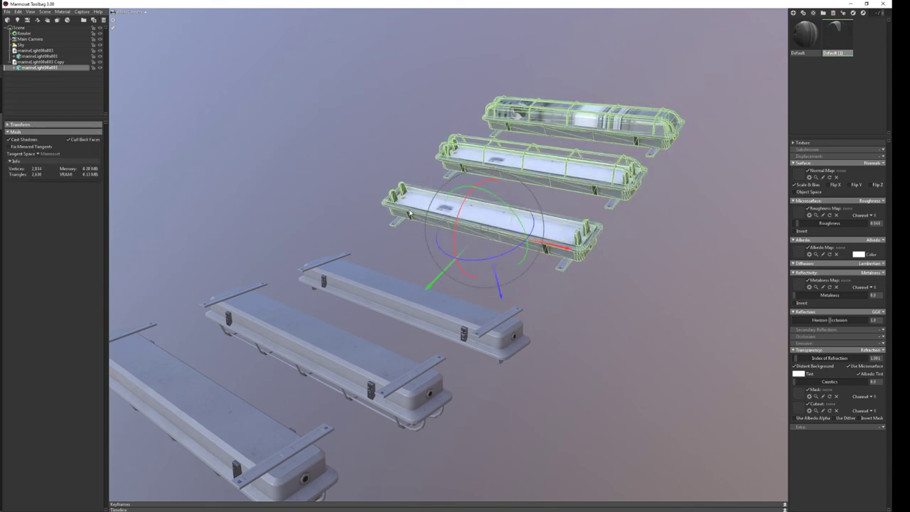
key("Delete")
left_click(340, 311)
key("Delete")
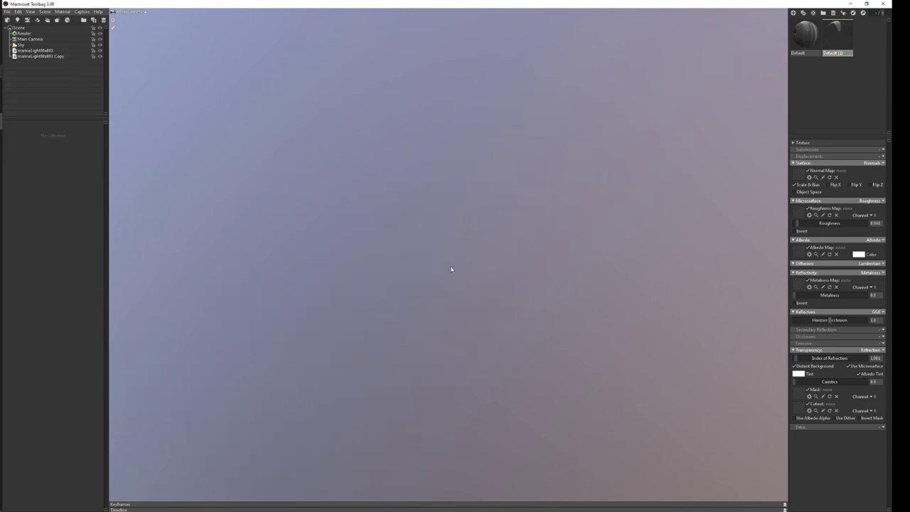
key("ctrl+z")
key("ctrl+z")
Apply the Default (1) glass material to a fixture and select the top three fixtures.
left_click_drag(735, 142, 732, 129)
left_click_drag(835, 30, 441, 242)
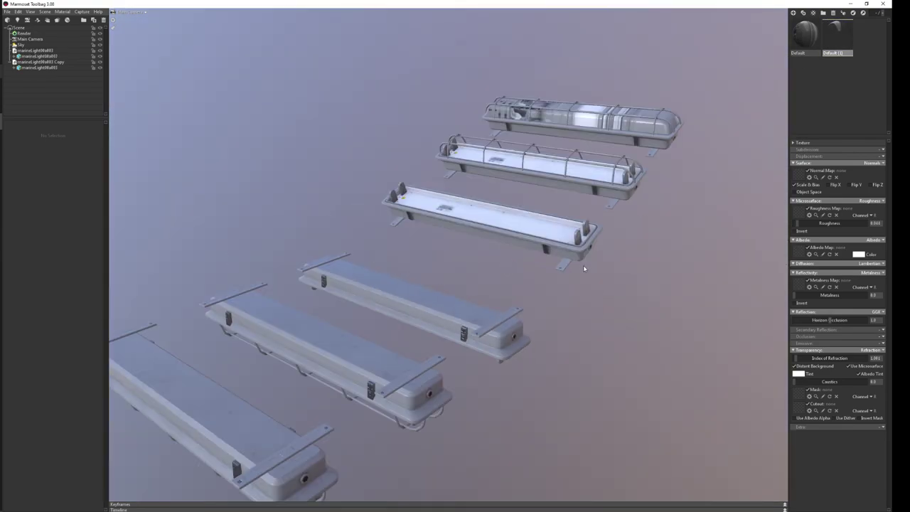
left_click(579, 171)
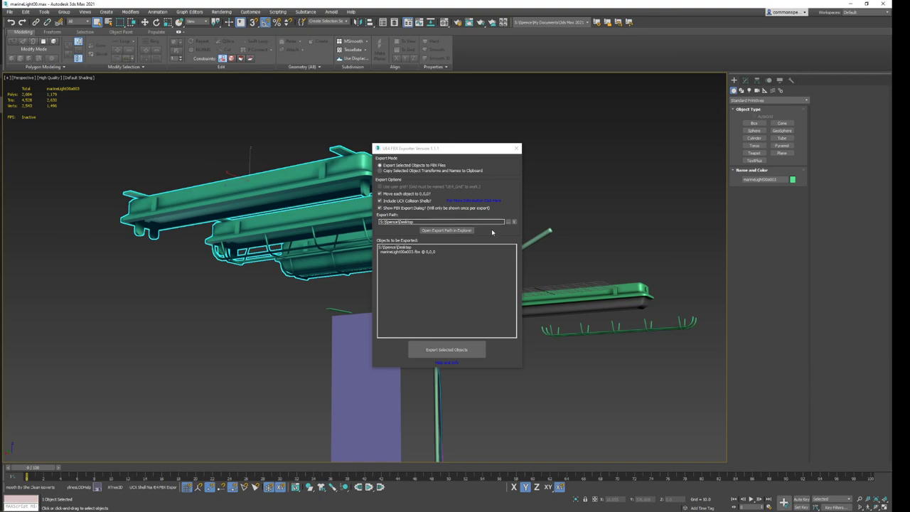
Assign the grey Multi/Sub-Object material to the three fixtures from the Material Editor.
left_click(516, 148)
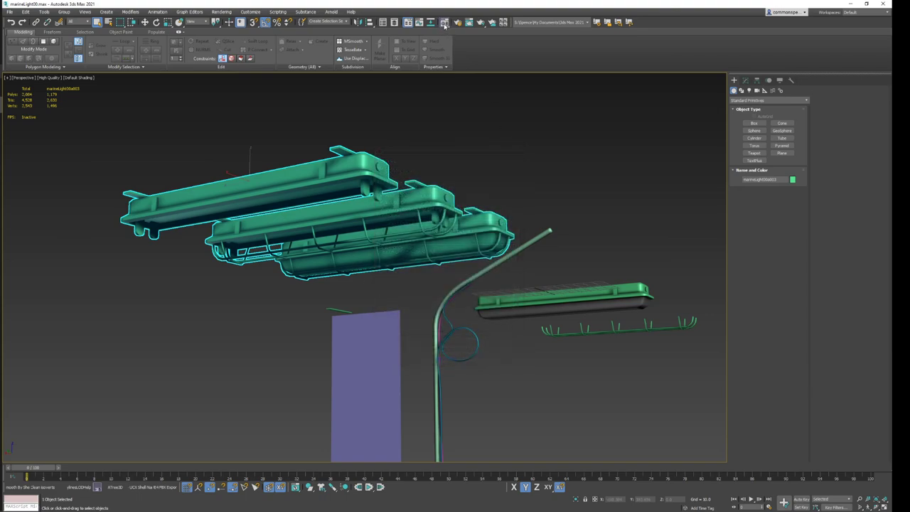
left_click(444, 23)
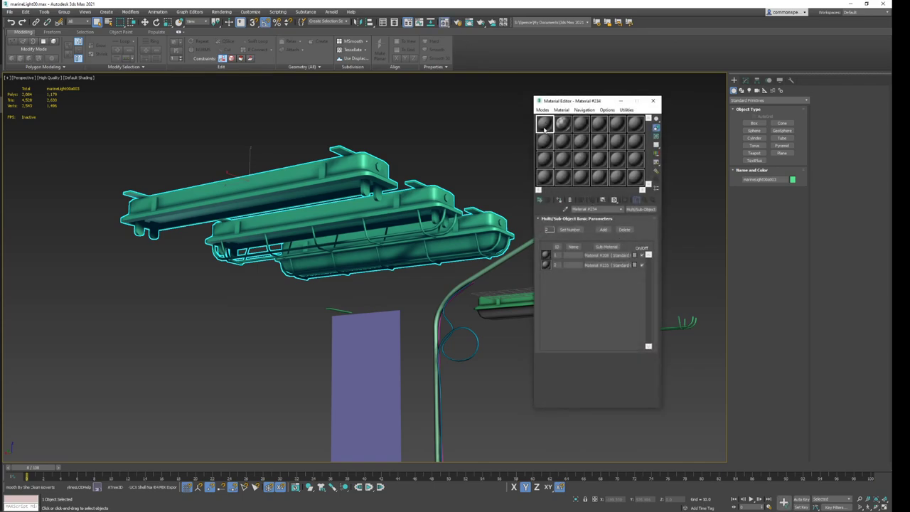
left_click_drag(409, 218, 405, 210)
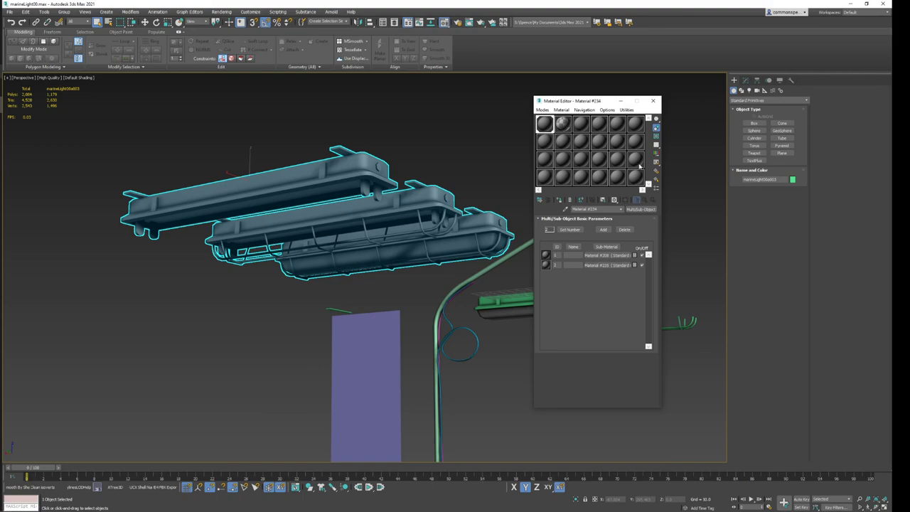
left_click(652, 104)
Export the fixtures as marineLight00a003.fbx, replacing the existing file.
left_click(166, 487)
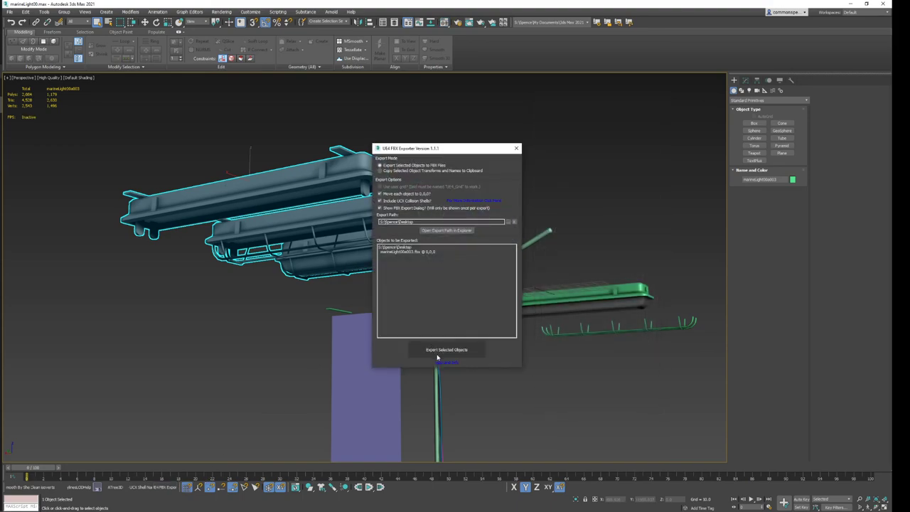
left_click(446, 348)
left_click(472, 268)
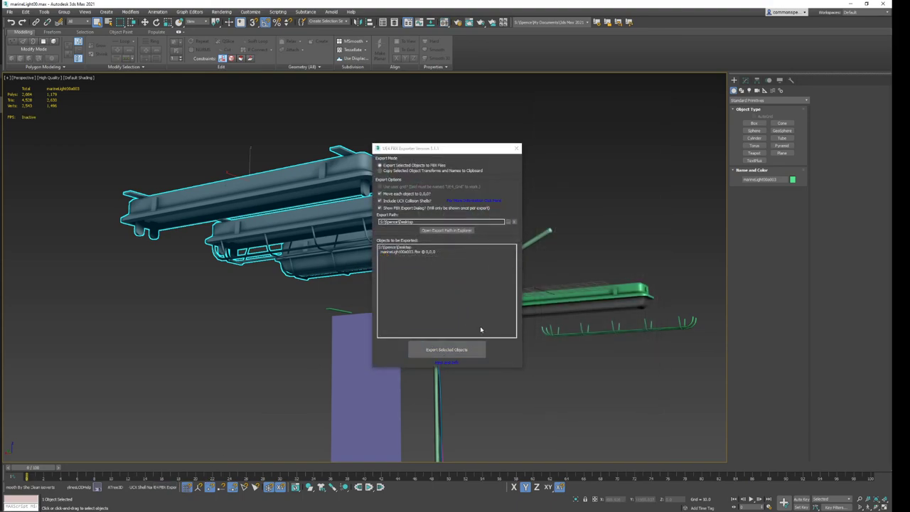
left_click(490, 346)
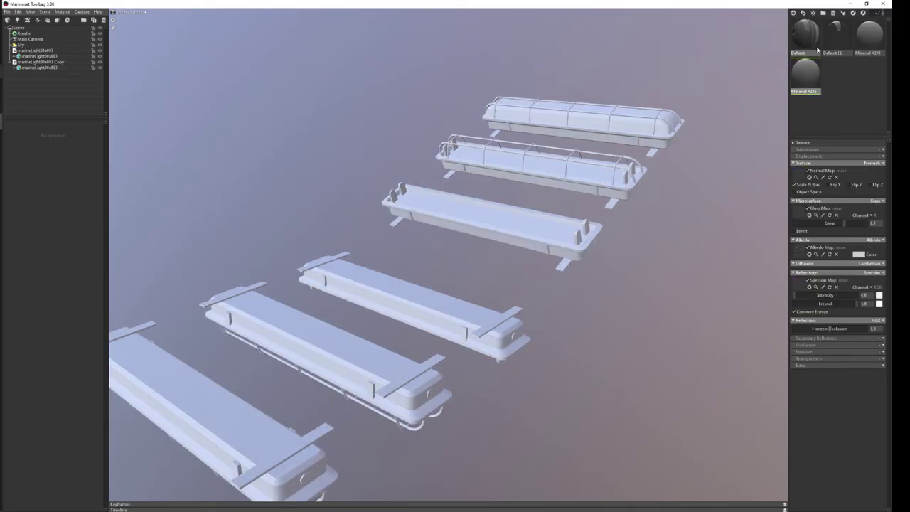
Apply the Default (1) glass material and the textured Default material to the fixtures.
left_click_drag(836, 32, 640, 114)
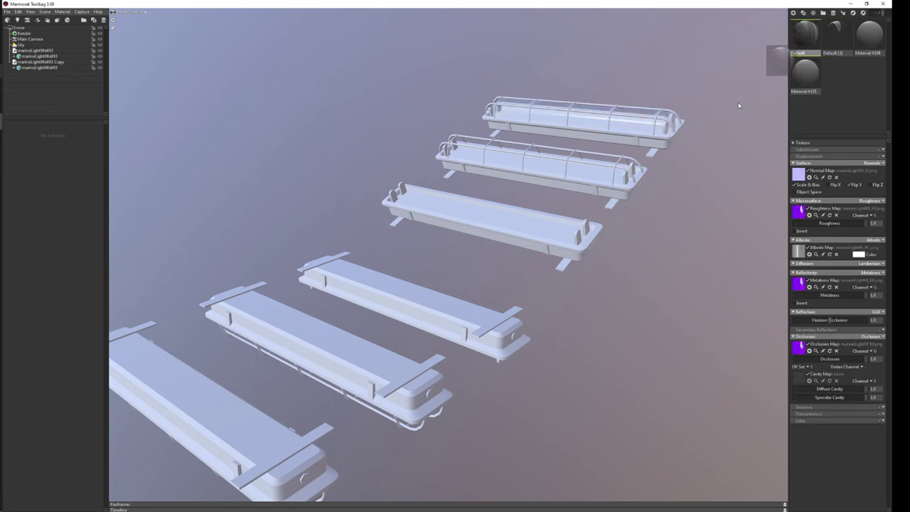
left_click_drag(805, 32, 613, 178)
left_click_drag(806, 32, 480, 340)
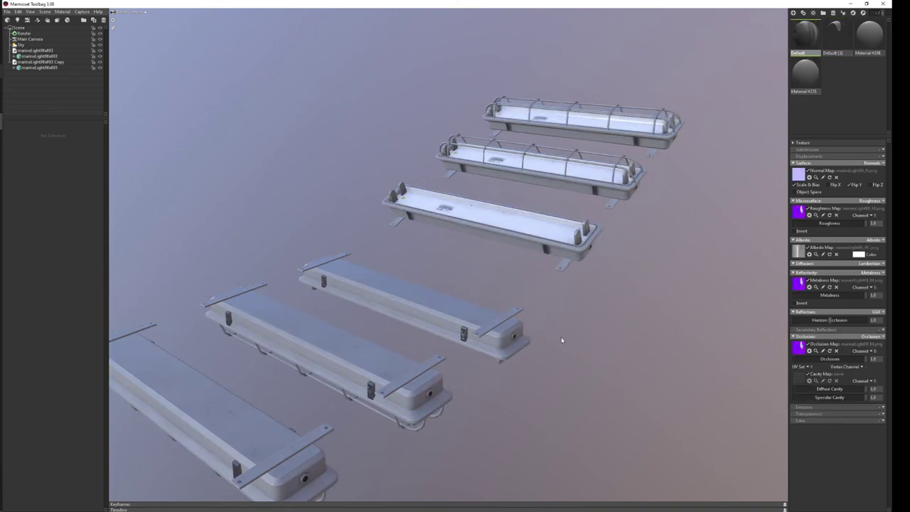
left_click_drag(562, 340, 593, 291)
Delete the unused Material #208 and Material #235 from the material list.
left_click(833, 32)
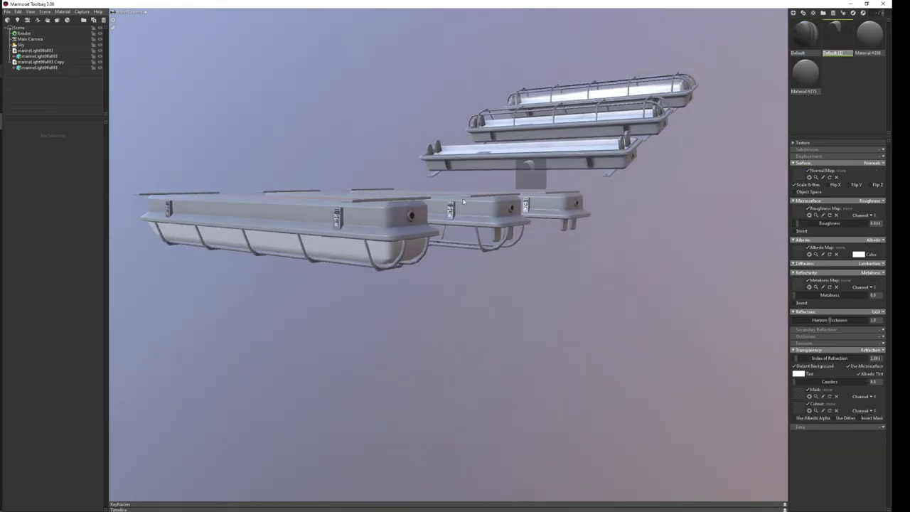
left_click(867, 32)
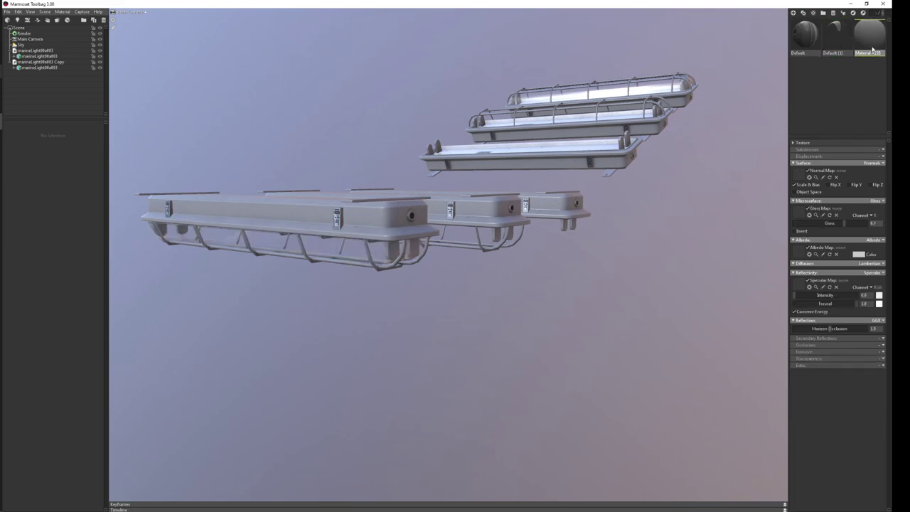
key("Delete")
left_click_drag(626, 180, 489, 341)
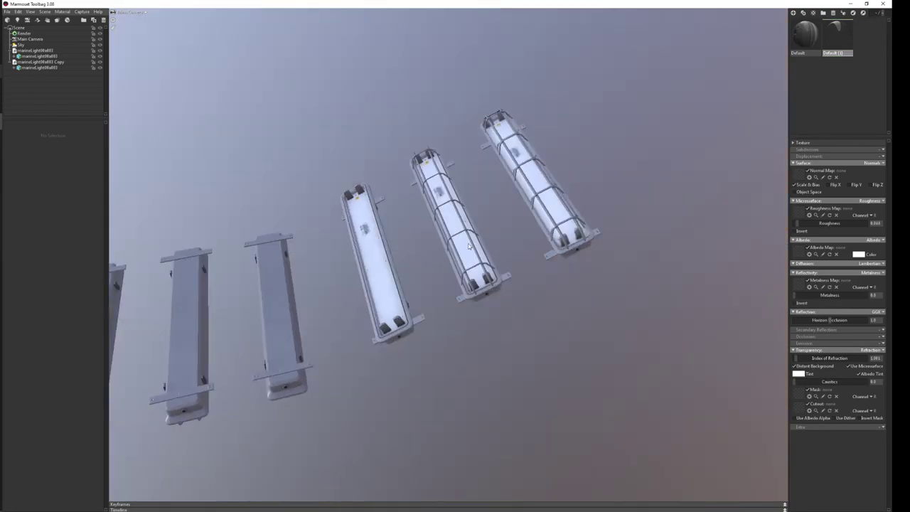